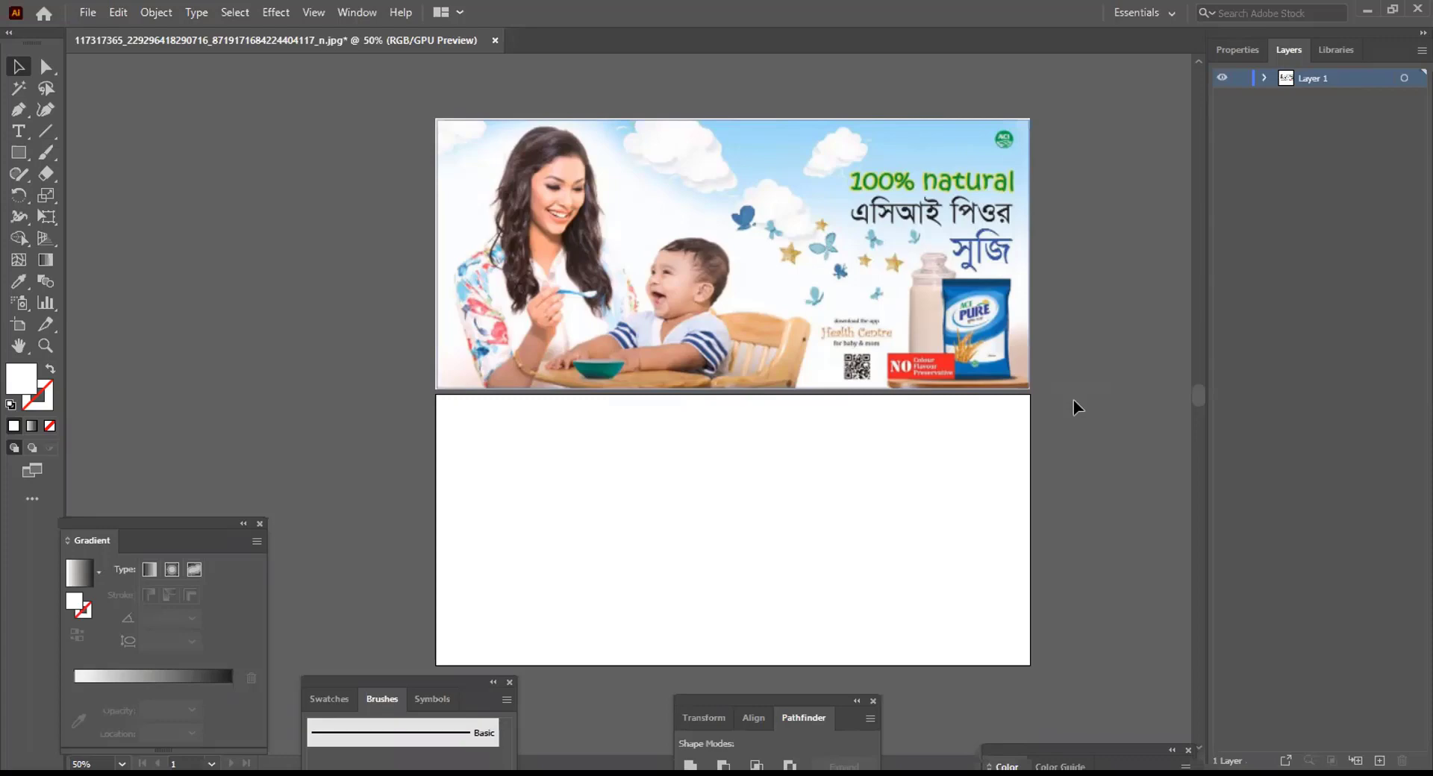
# Draw a rectangle covering the blank lower artboard and fill it with the default white-to-black linear gradient
pyautogui.scroll(-1, 1073, 408)
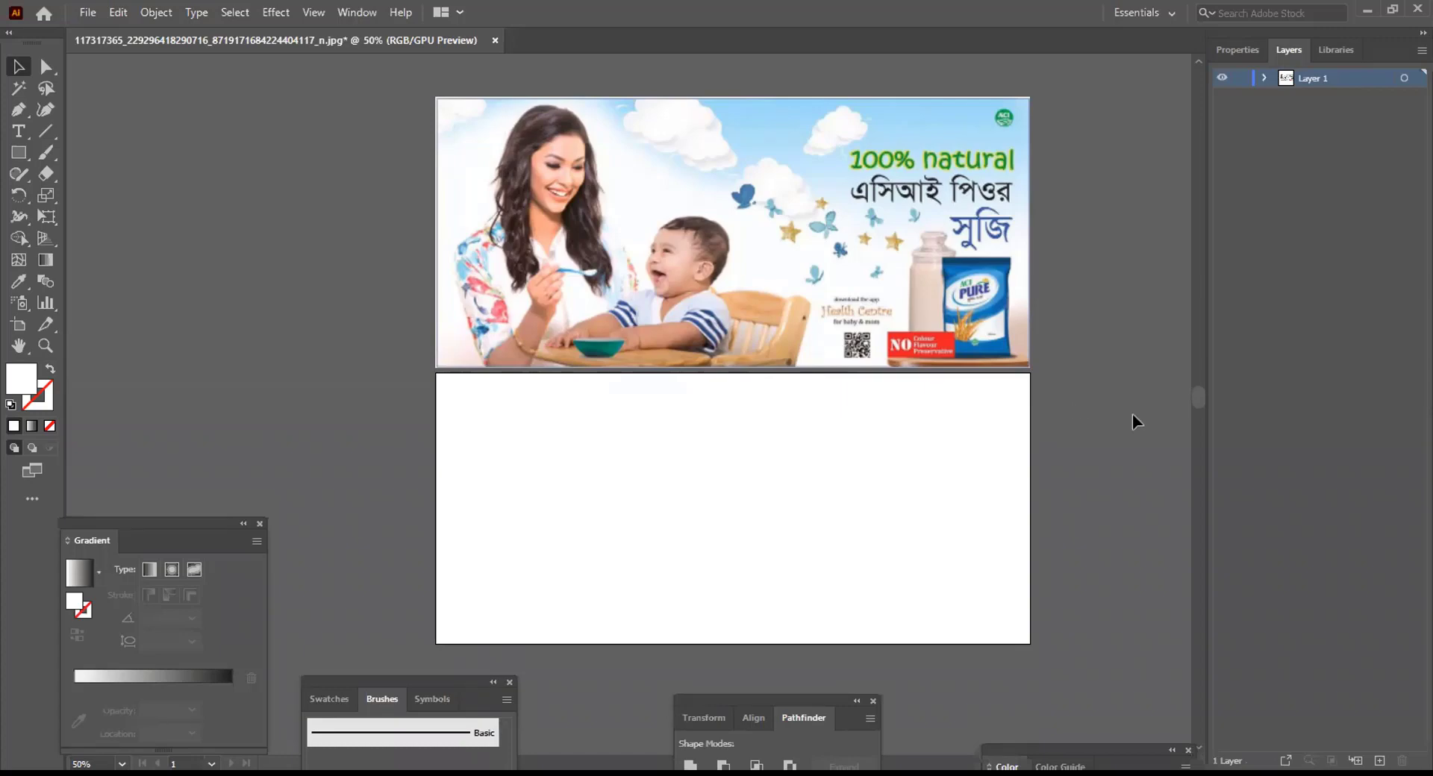
pyautogui.click(21, 158)
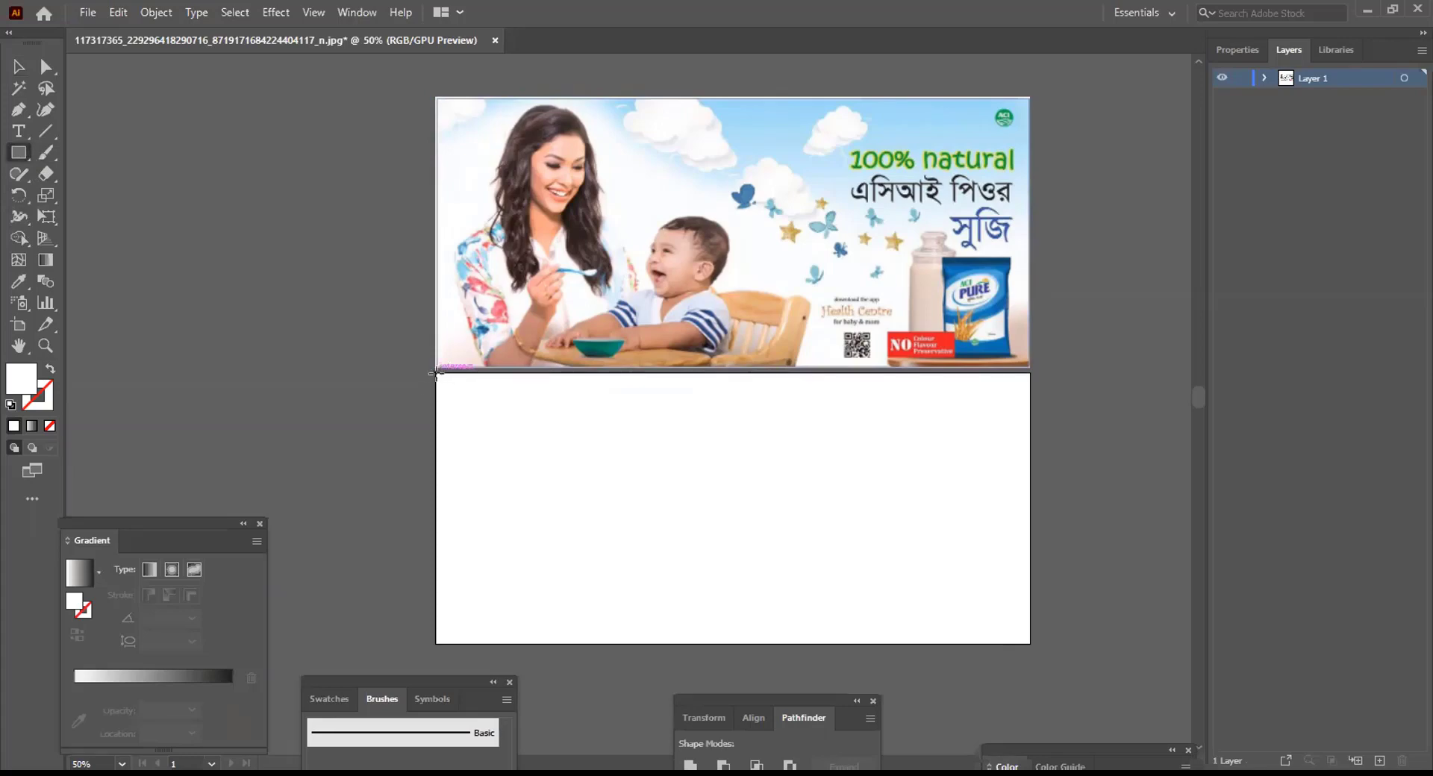
pyautogui.moveTo(435, 373); pyautogui.dragTo(1031, 643)
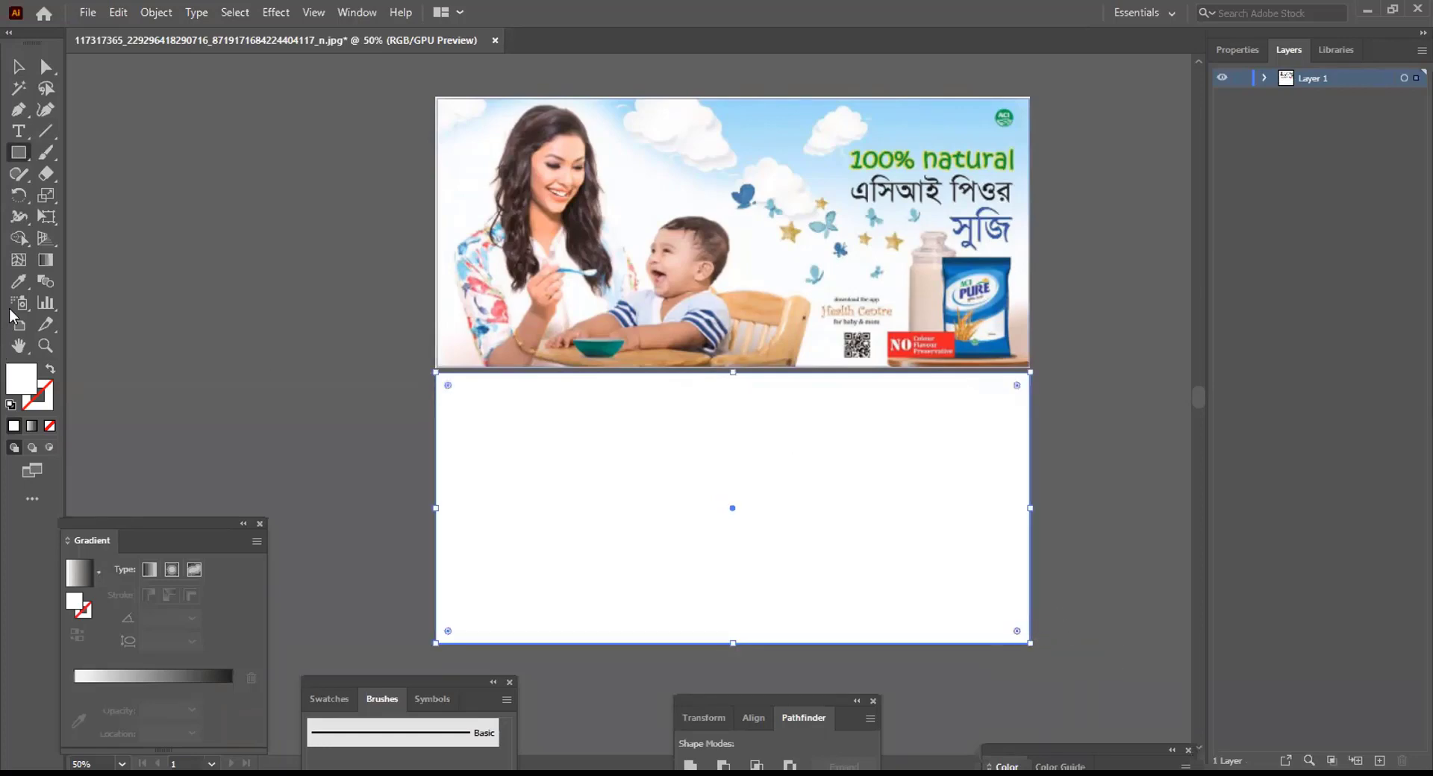
pyautogui.click(47, 262)
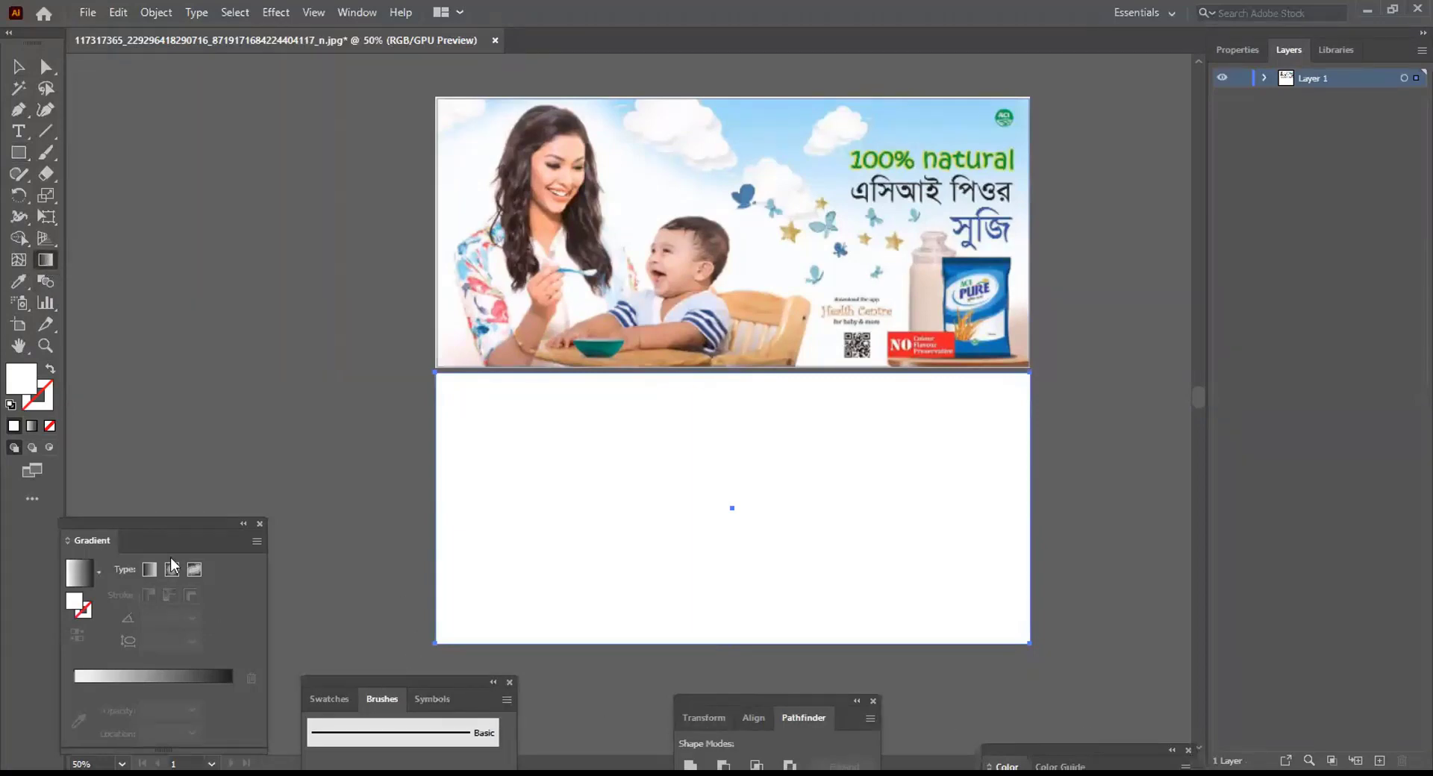
pyautogui.moveTo(189, 523); pyautogui.dragTo(290, 242)
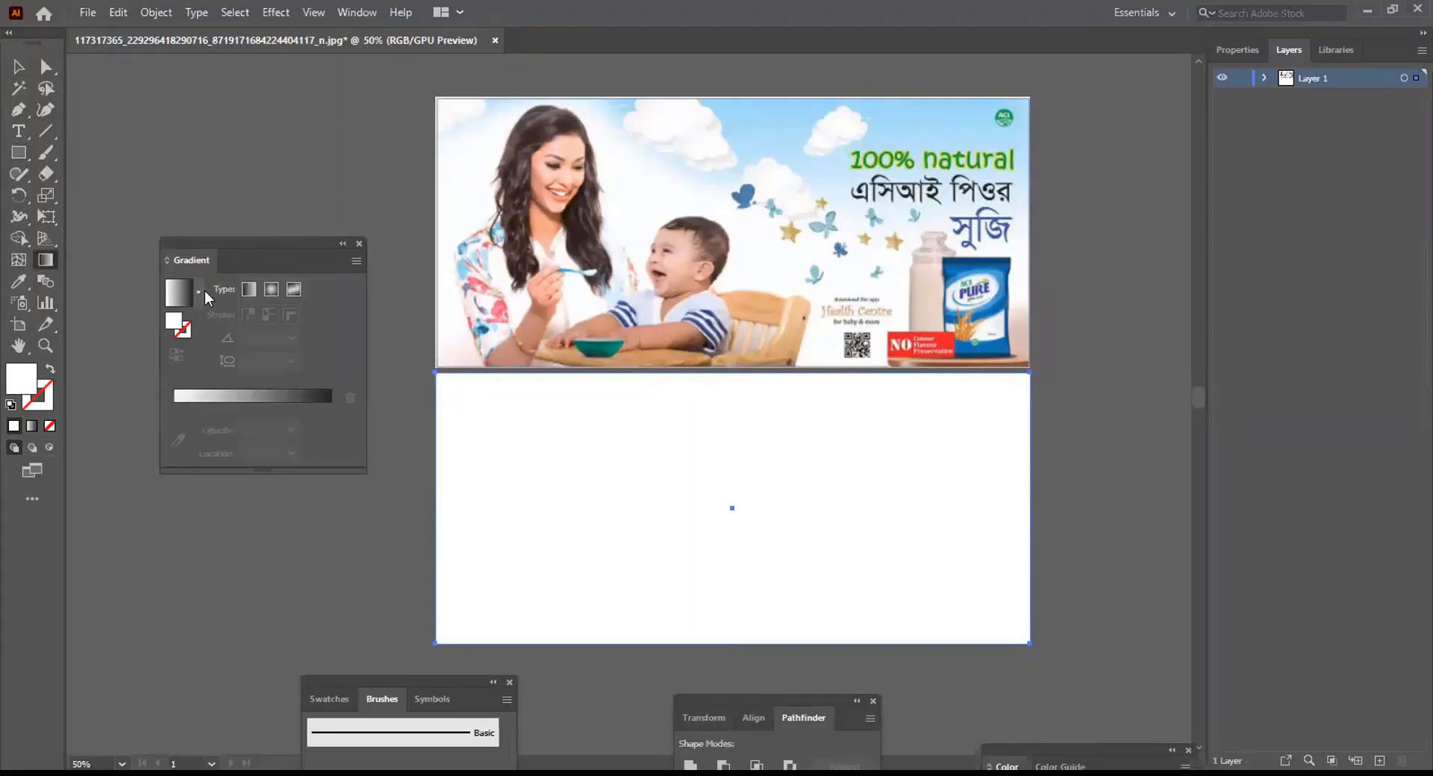
pyautogui.click(190, 295)
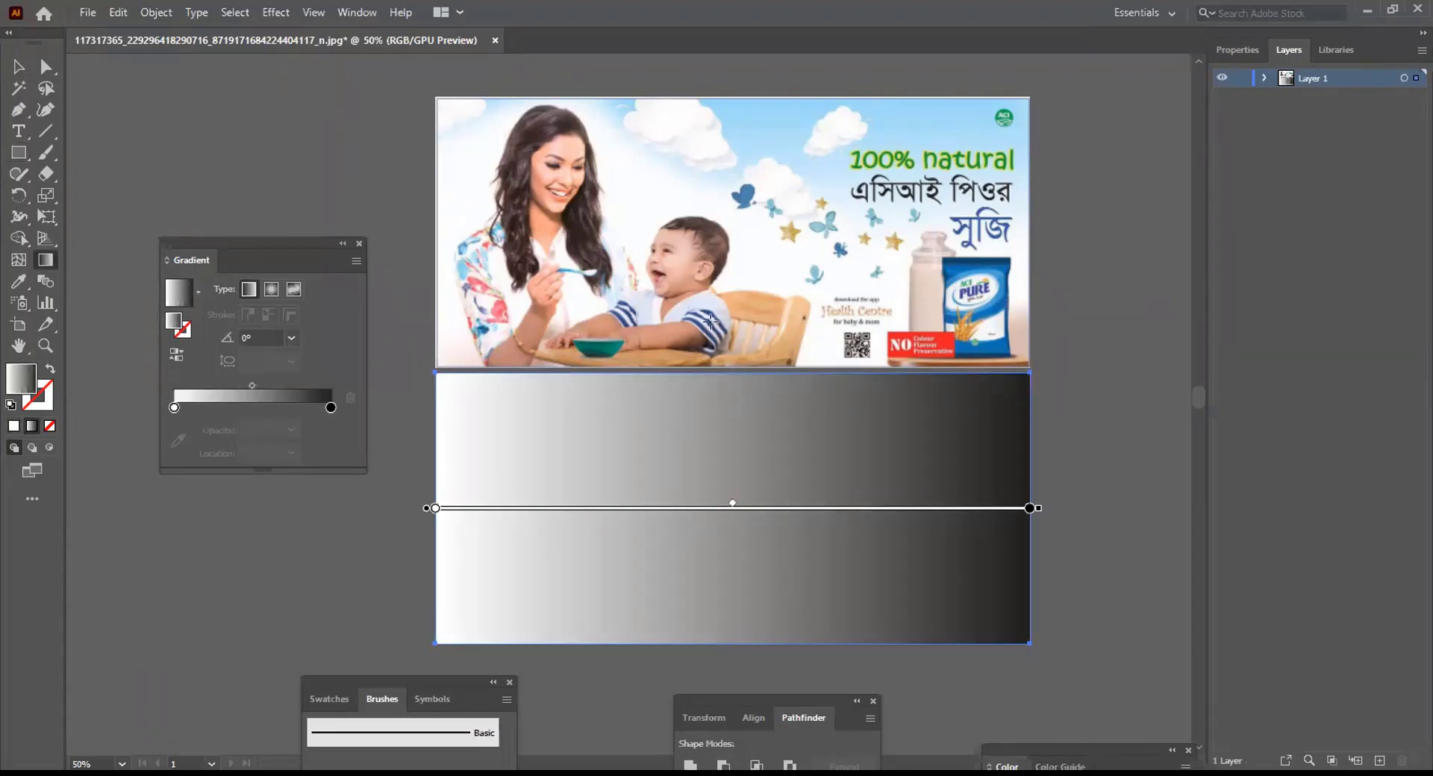
# Recolour the gradient's start stop with the light sky blue and its end stop with the white sampled from the reference picture
pyautogui.click(174, 407)
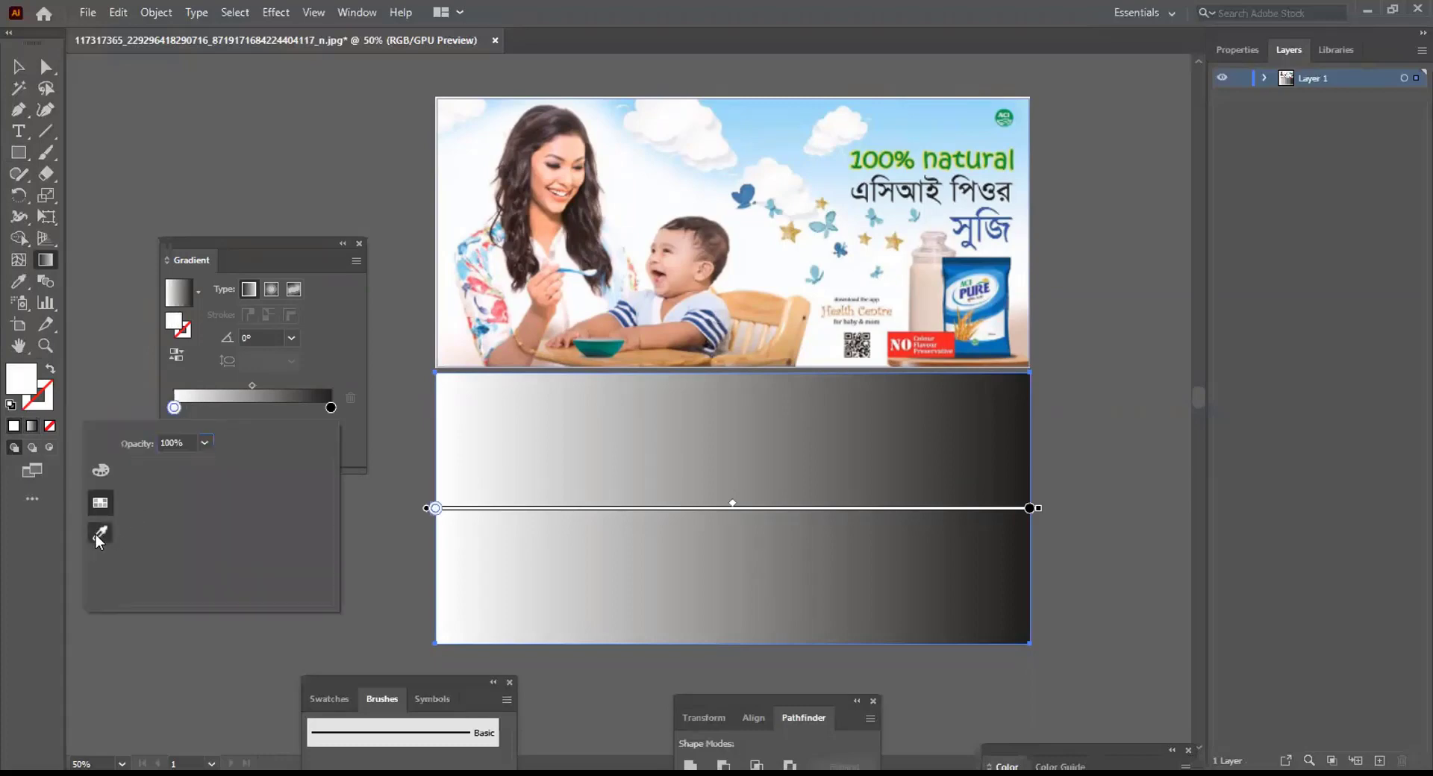
pyautogui.click(178, 440)
pyautogui.click(930, 115)
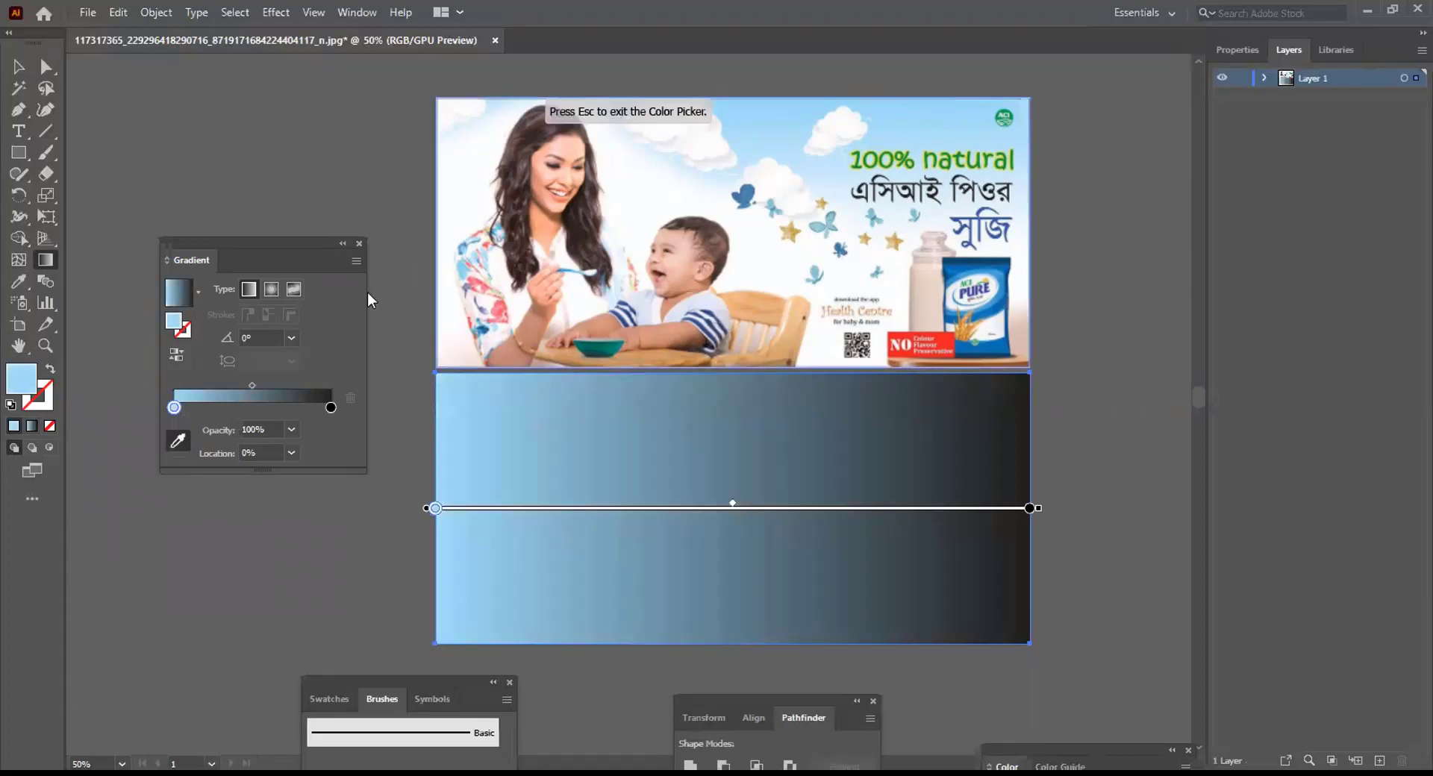
pyautogui.click(328, 407)
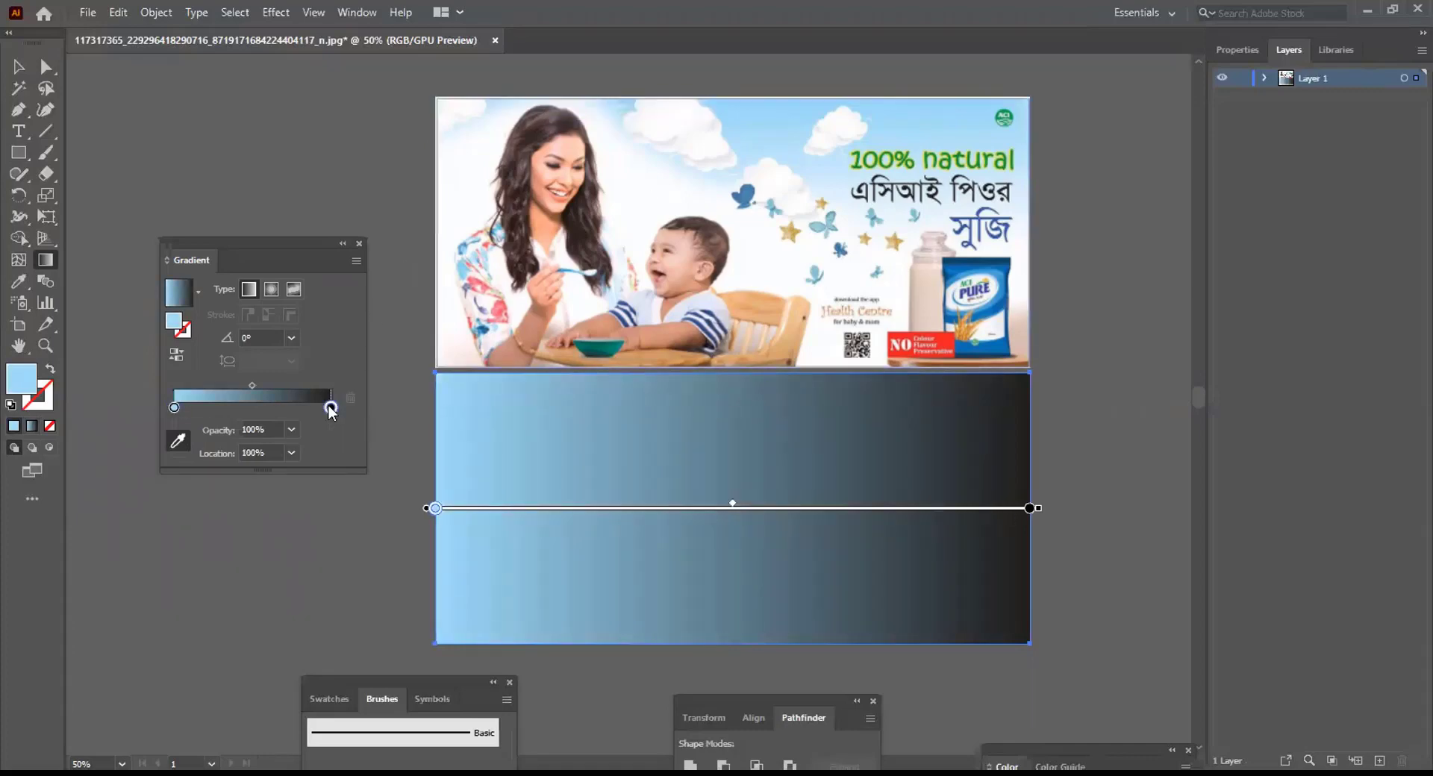
pyautogui.doubleClick(329, 407)
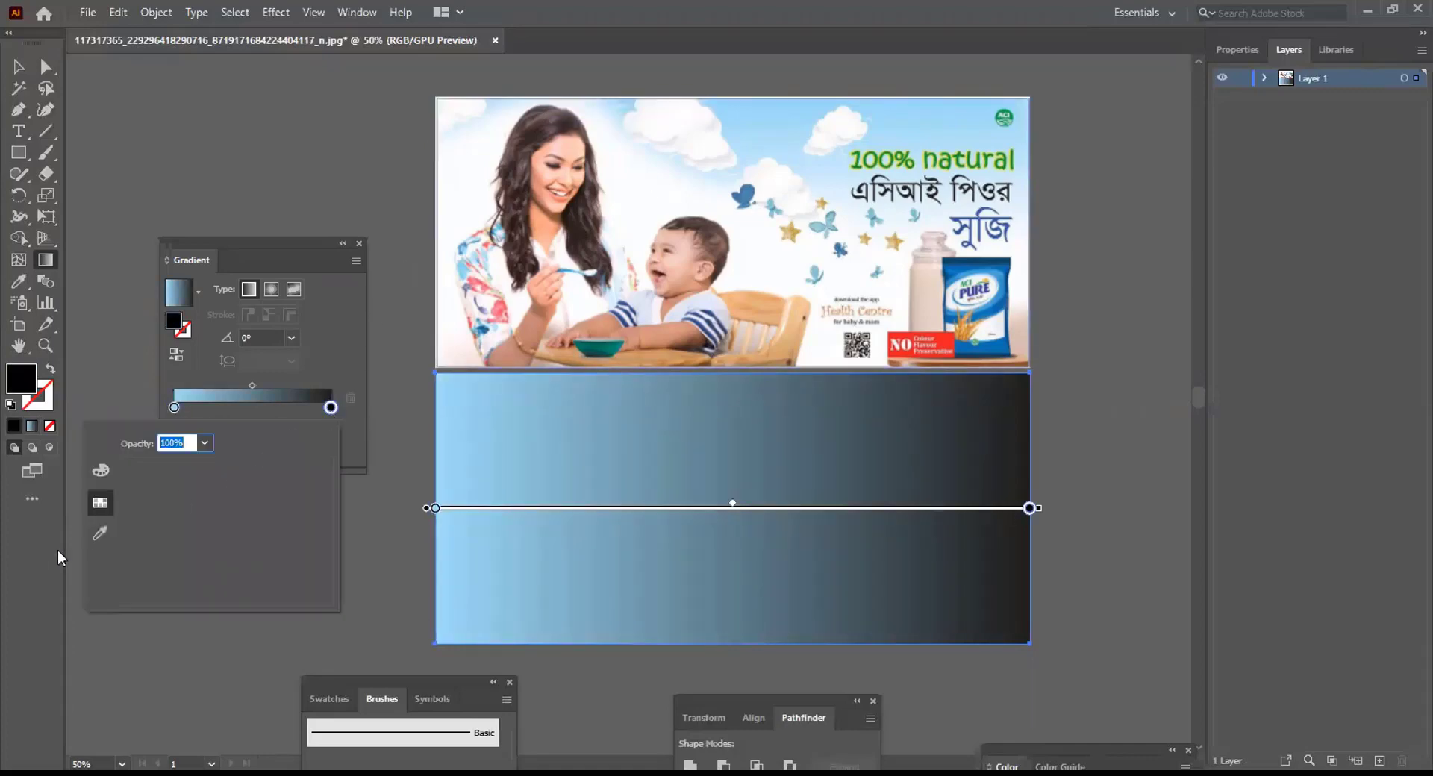
pyautogui.click(97, 535)
pyautogui.click(847, 276)
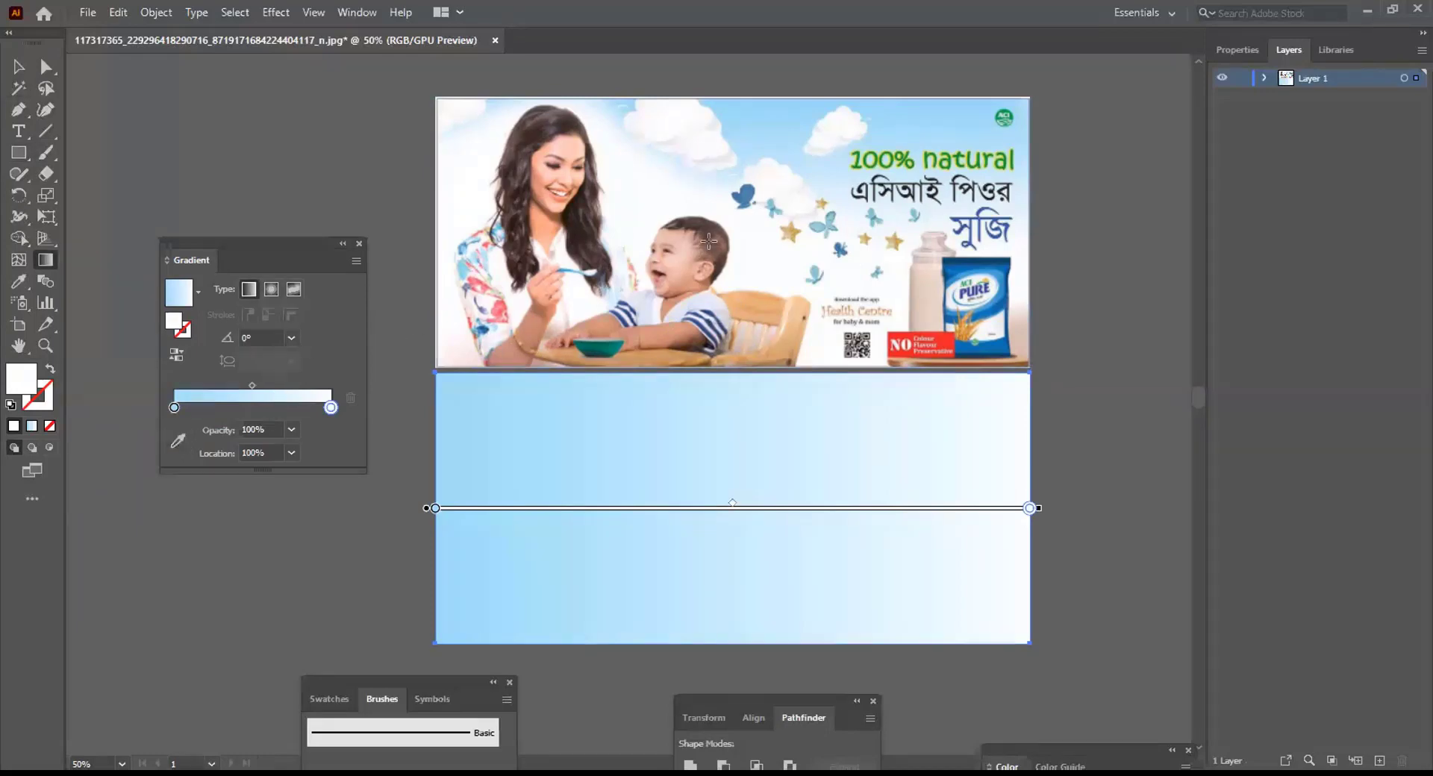
# Angle the rectangle's gradient diagonally at about -107.9°, running from above its upper edge downward, and move the blue stop to about 11.9%
pyautogui.moveTo(735, 221); pyautogui.dragTo(632, 543)
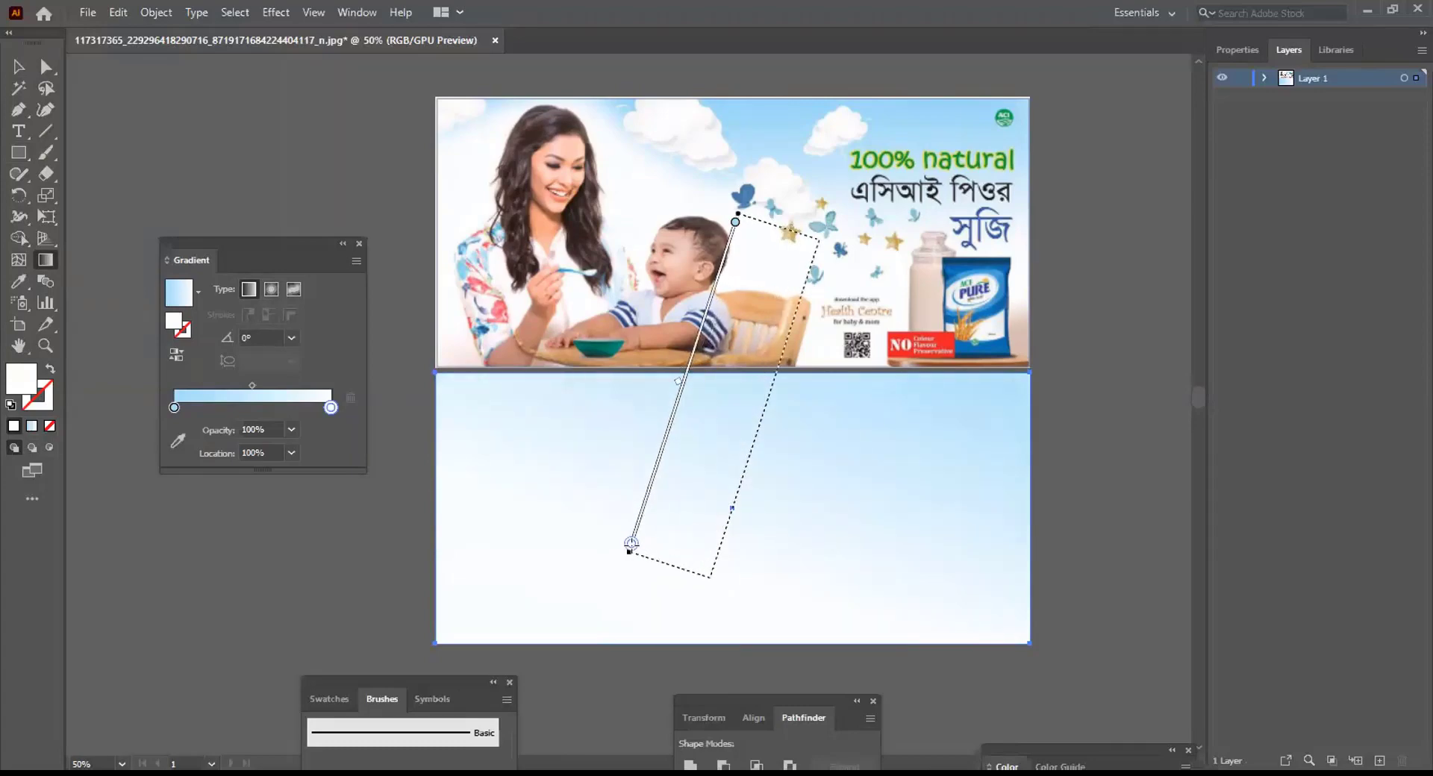
pyautogui.moveTo(643, 442); pyautogui.dragTo(724, 469)
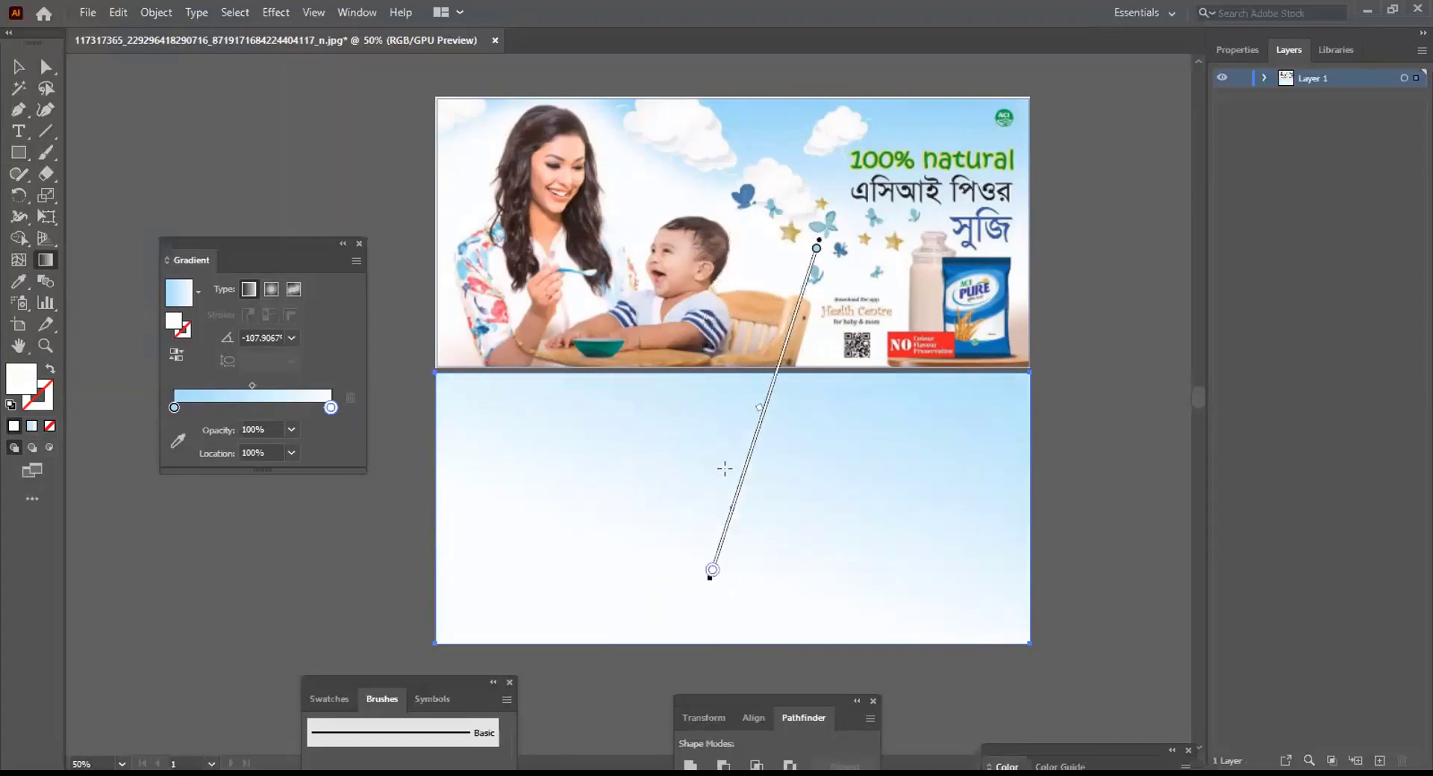
pyautogui.moveTo(816, 247); pyautogui.dragTo(804, 287)
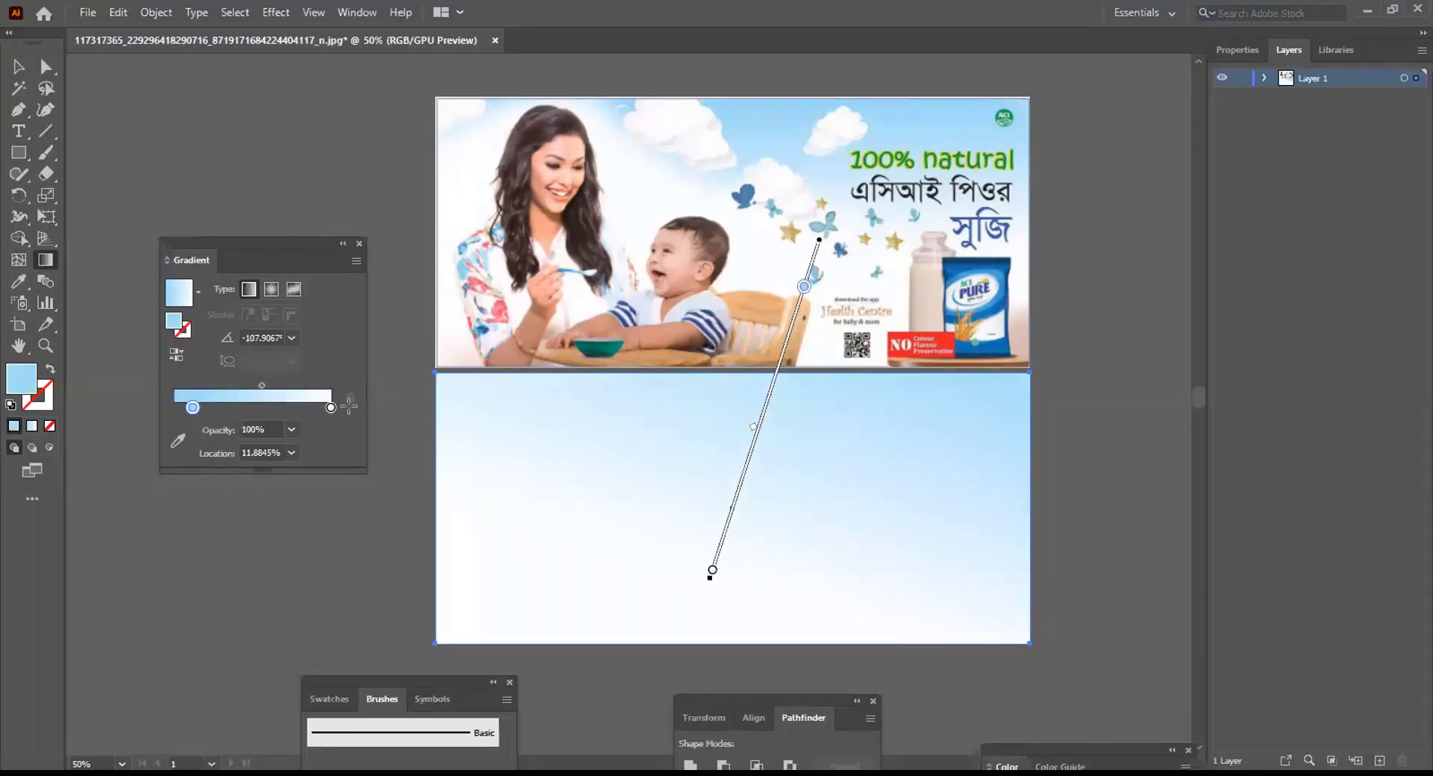
pyautogui.click(19, 66)
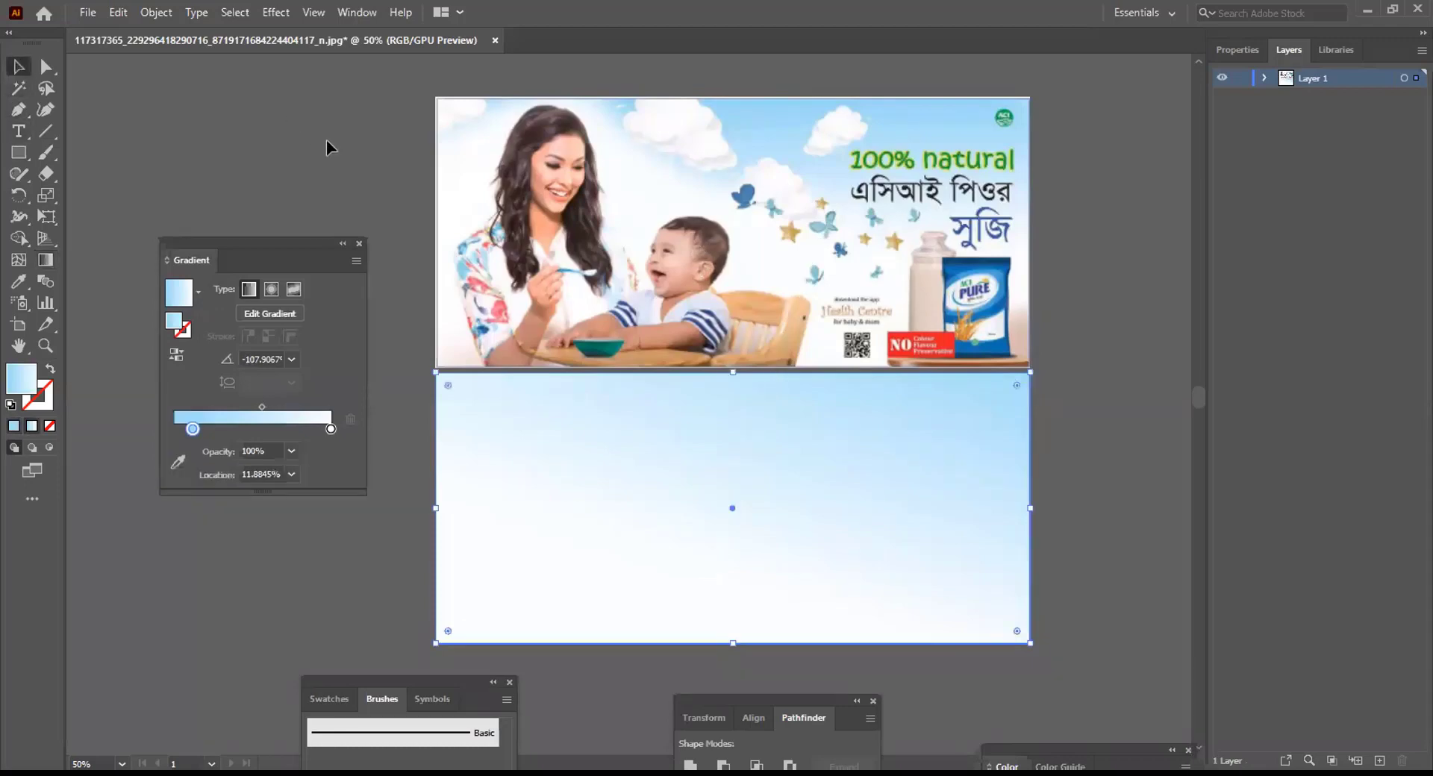
pyautogui.click(325, 147)
pyautogui.click(656, 538)
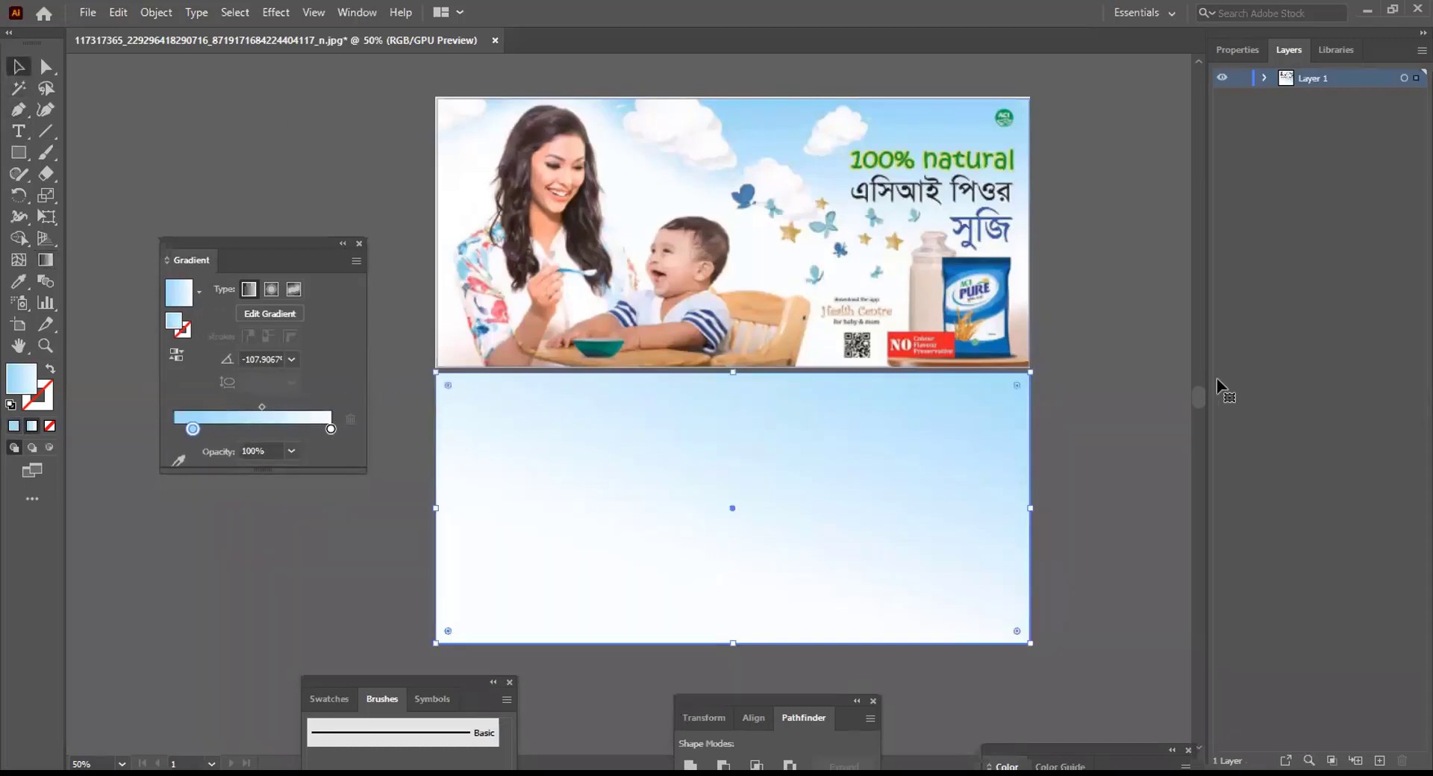
pyautogui.click(1043, 403)
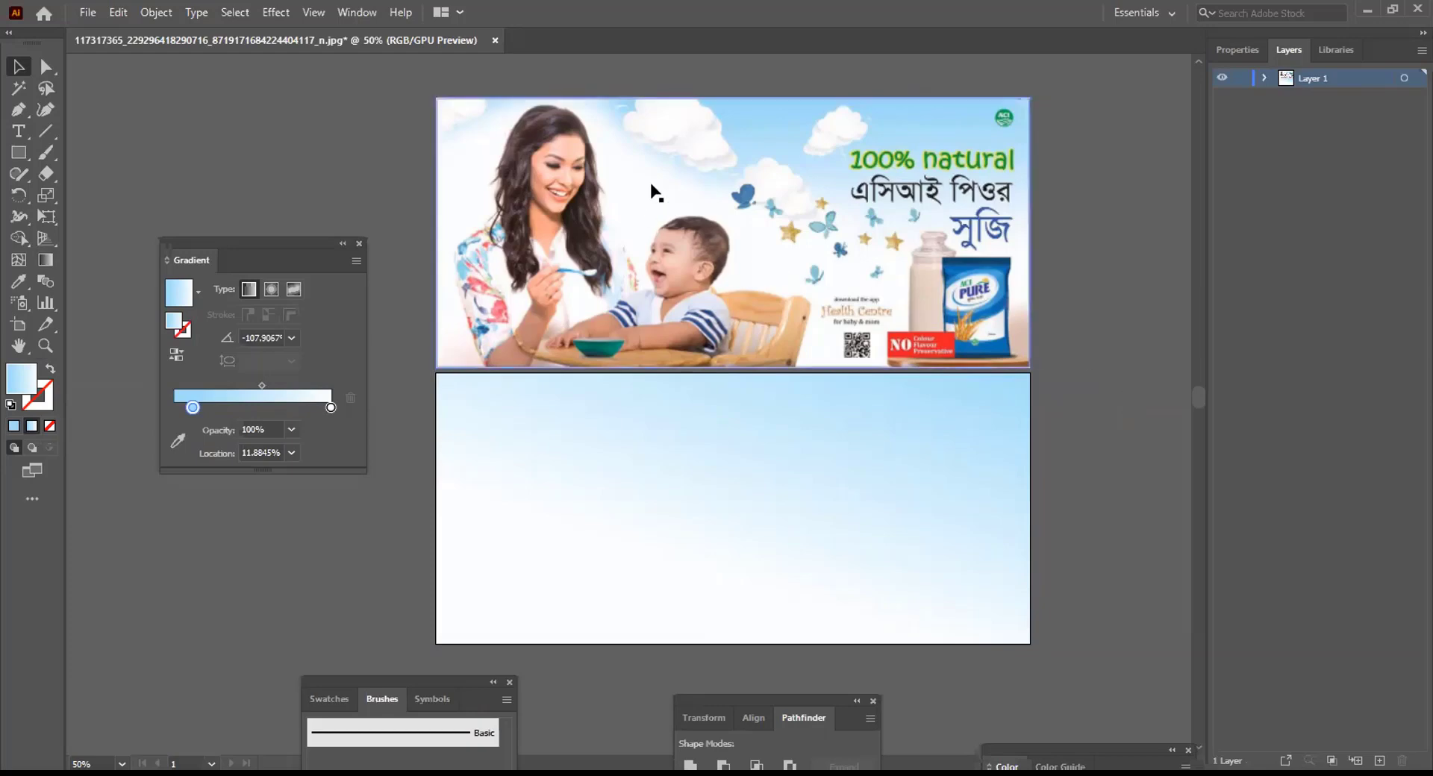
pyautogui.click(19, 110)
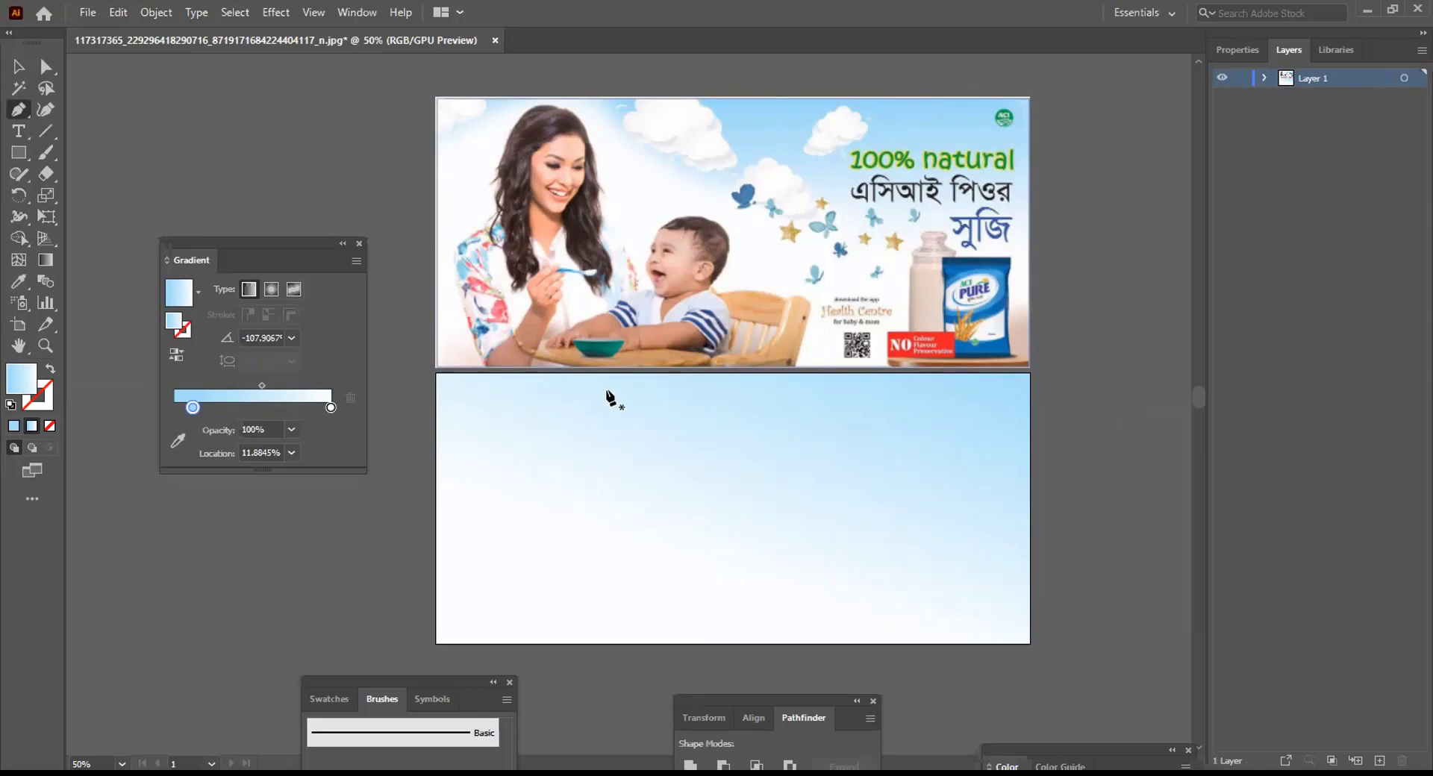
pyautogui.click(18, 65)
pyautogui.click(738, 119)
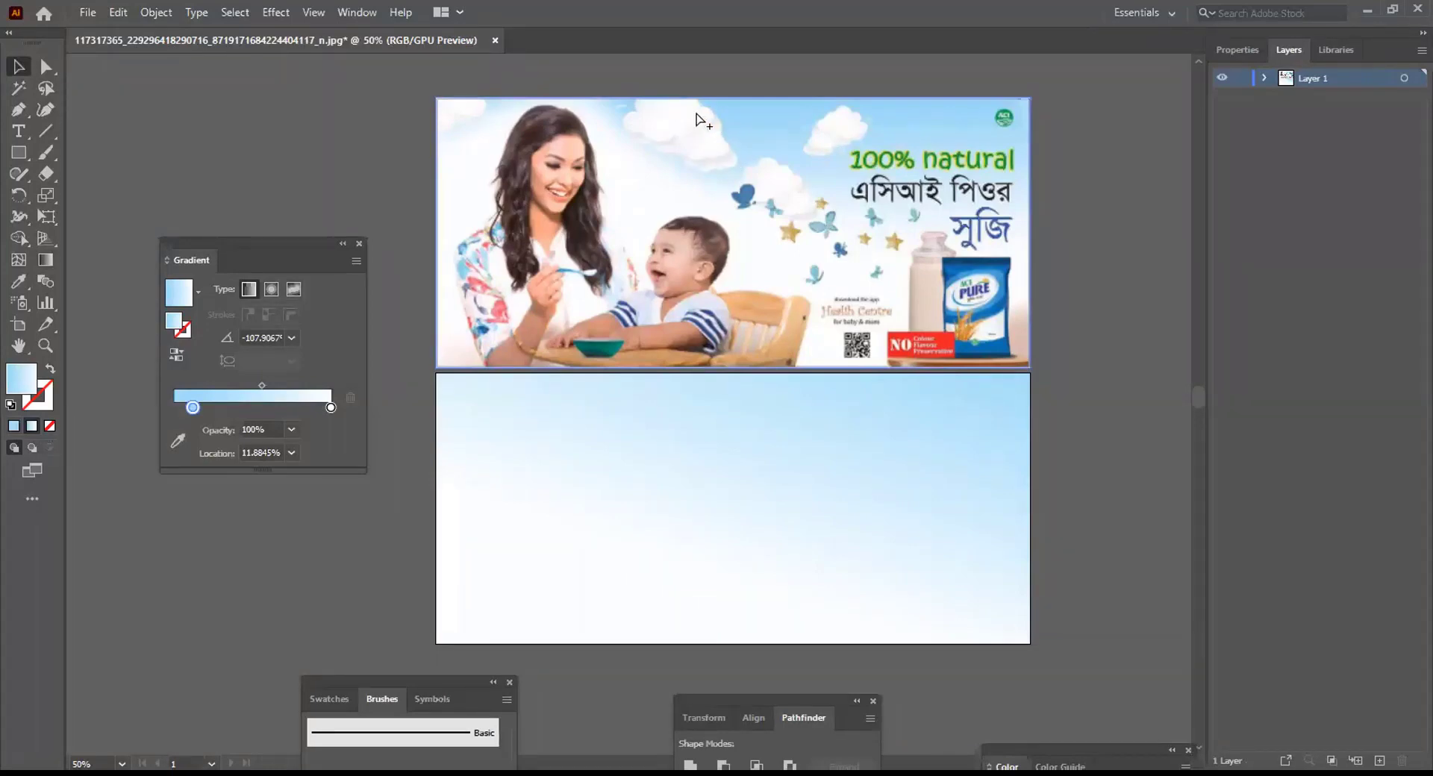
pyautogui.scroll(1, 701, 120)
pyautogui.scroll(2, 640, 115)
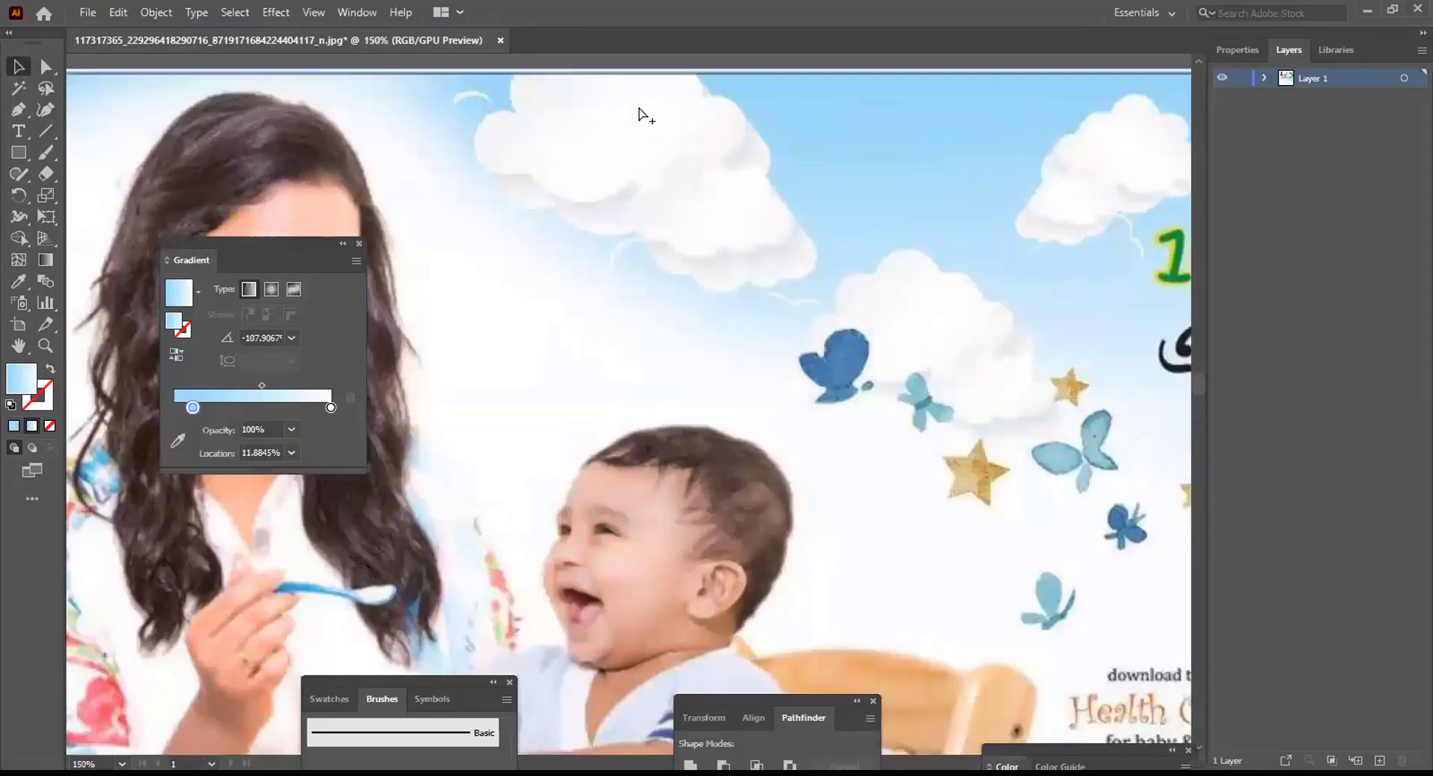
pyautogui.scroll(-1, 640, 113)
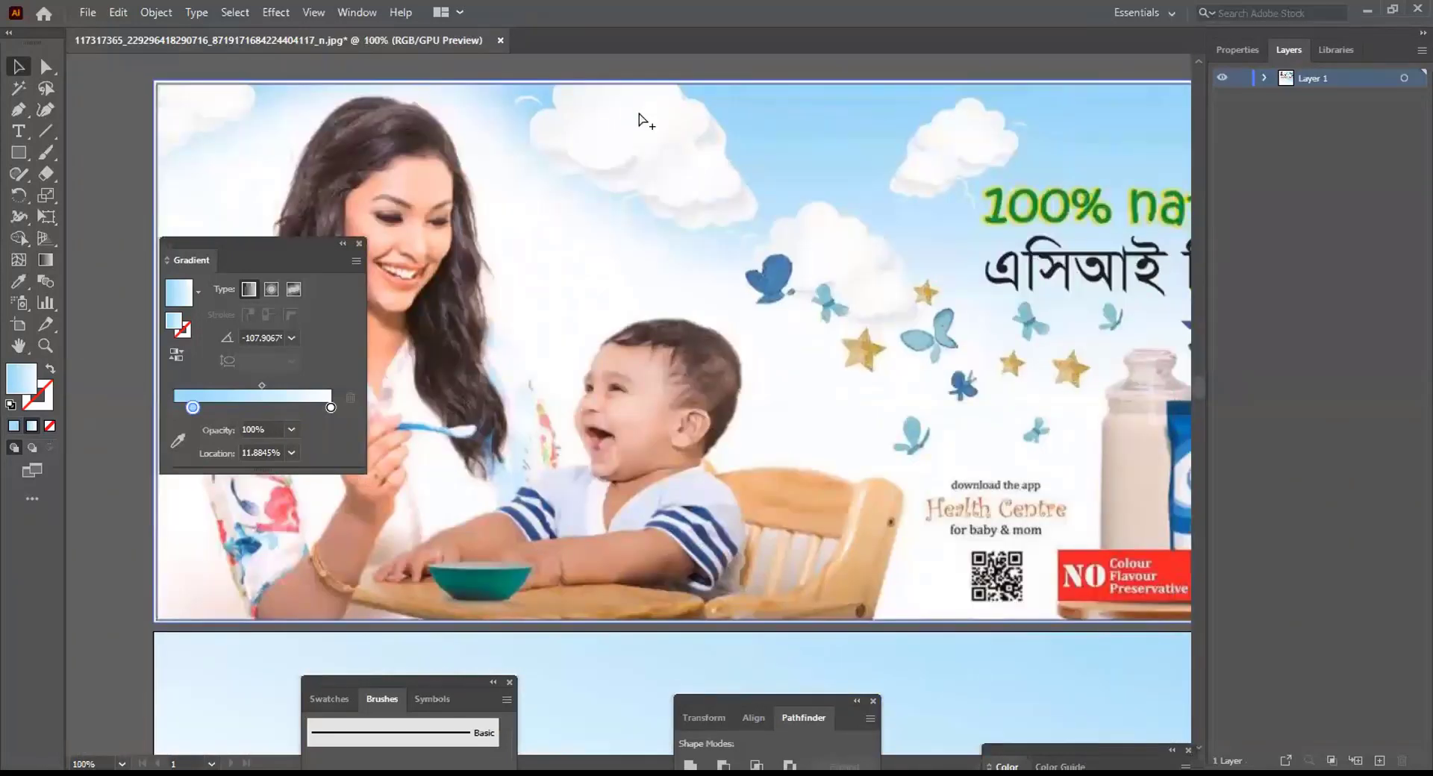
pyautogui.scroll(-1, 639, 115)
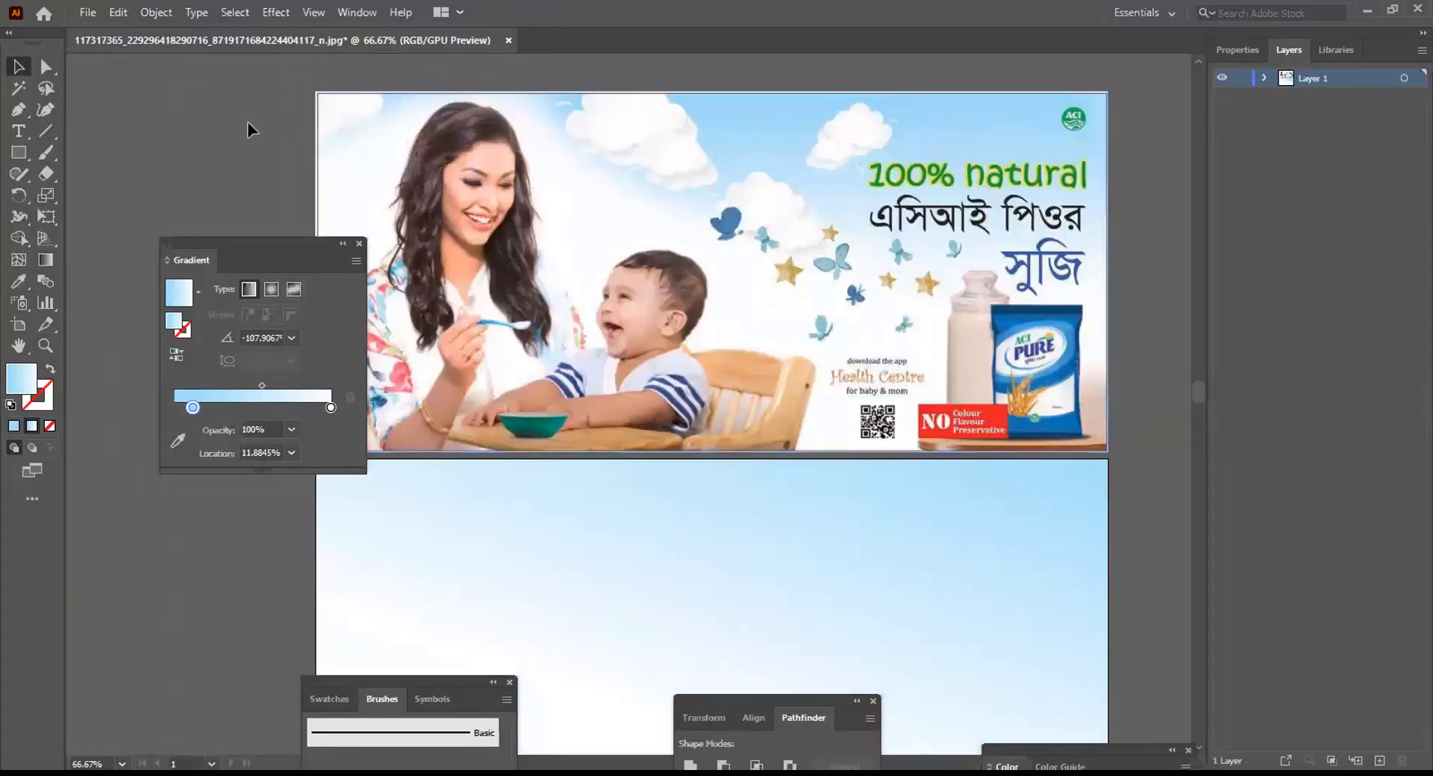
# Try to draw an unfilled cloud outline with the Pen tool at the upper edge of the gradient rectangle
pyautogui.click(19, 110)
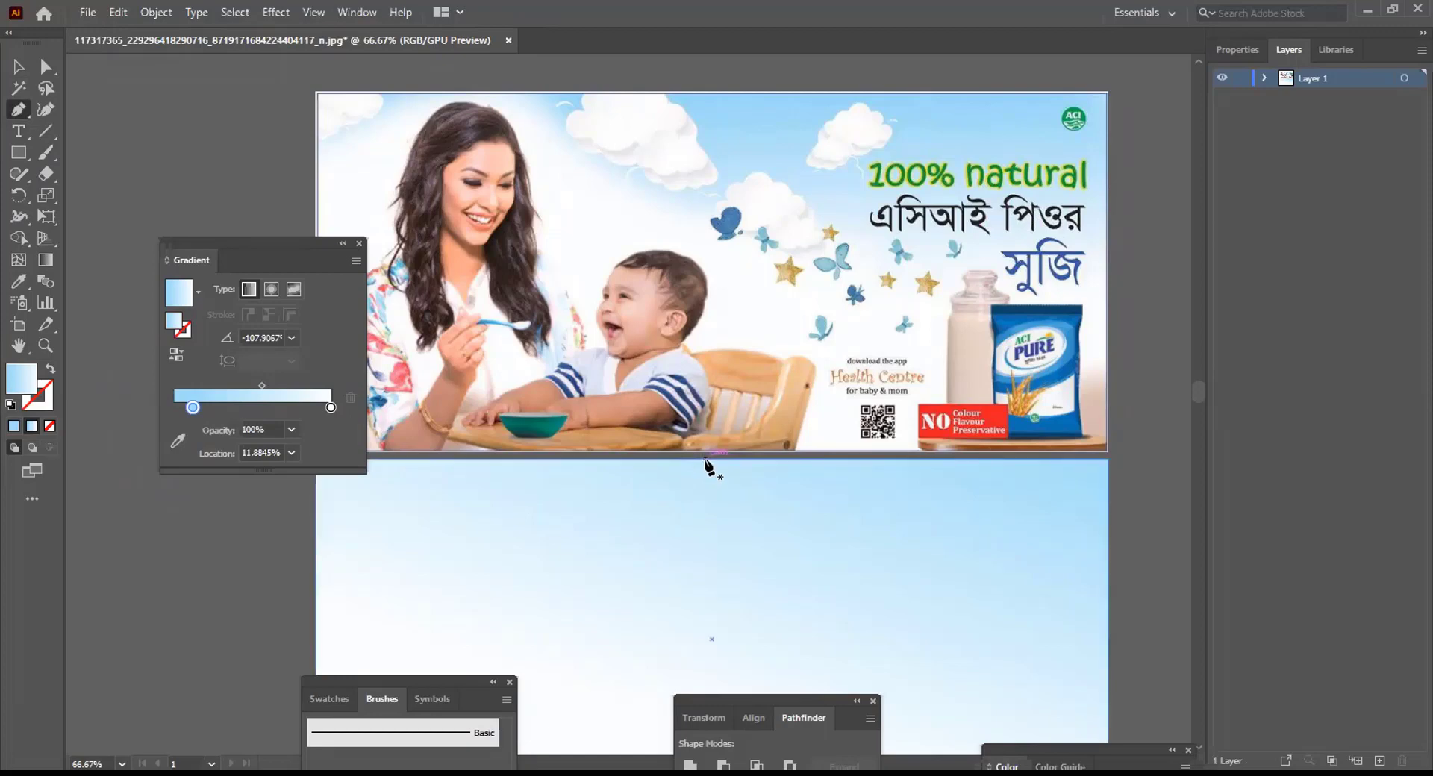
pyautogui.moveTo(707, 459)
pyautogui.mouseDown()
pyautogui.moveTo(594, 466)
pyautogui.moveTo(600, 488)
pyautogui.moveTo(4, 473)
pyautogui.moveTo(12, 409)
pyautogui.mouseUp()
pyautogui.click(10, 404)
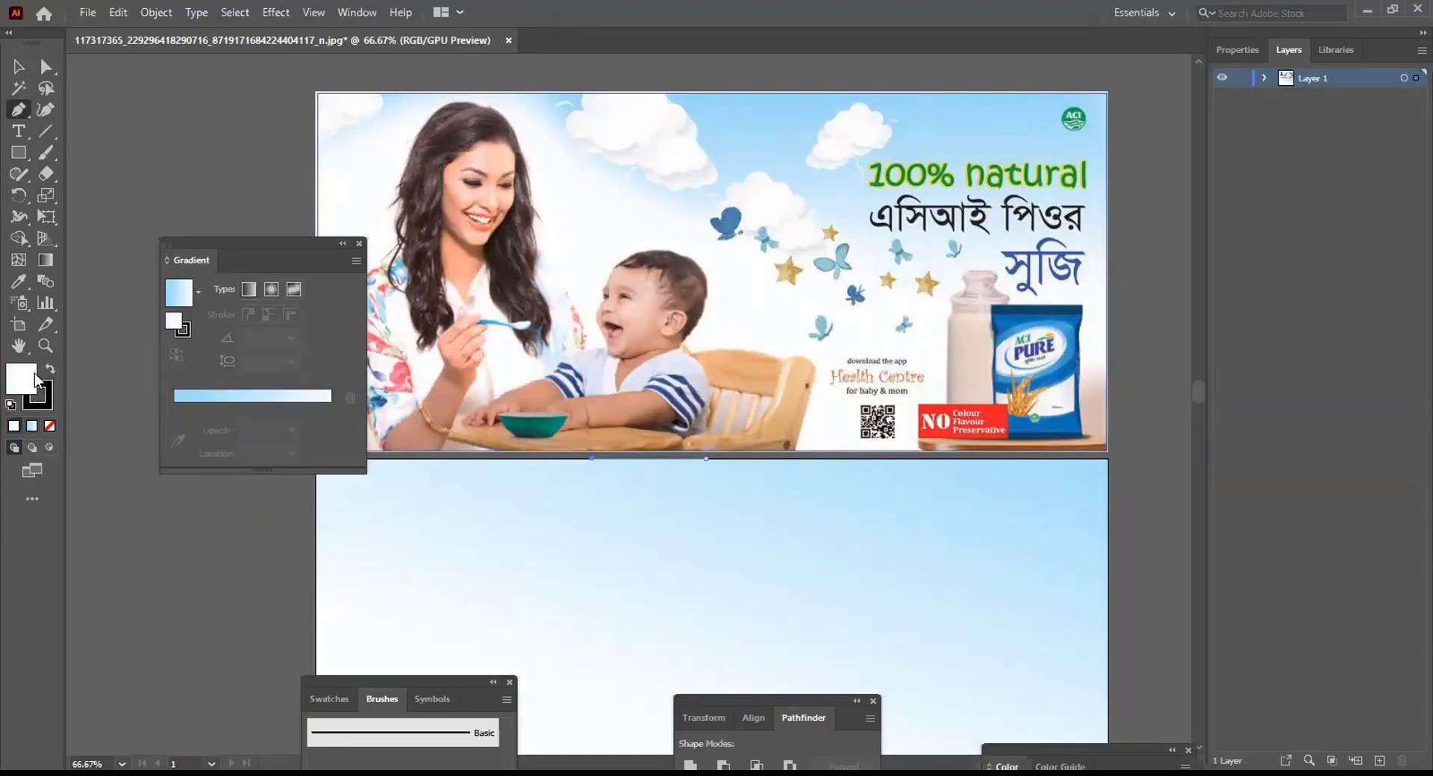
pyautogui.click(49, 425)
pyautogui.moveTo(591, 458); pyautogui.dragTo(606, 535)
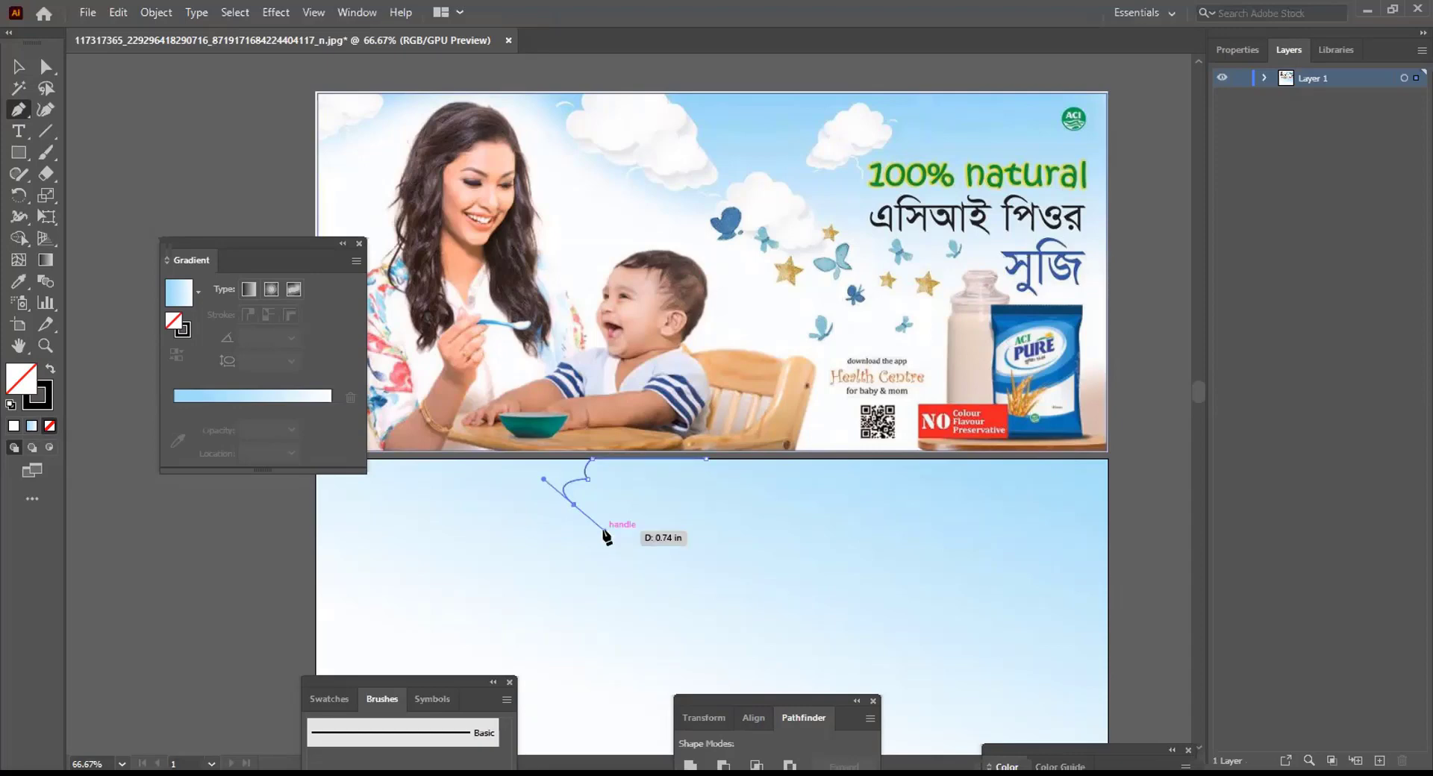
pyautogui.moveTo(606, 536); pyautogui.dragTo(605, 535)
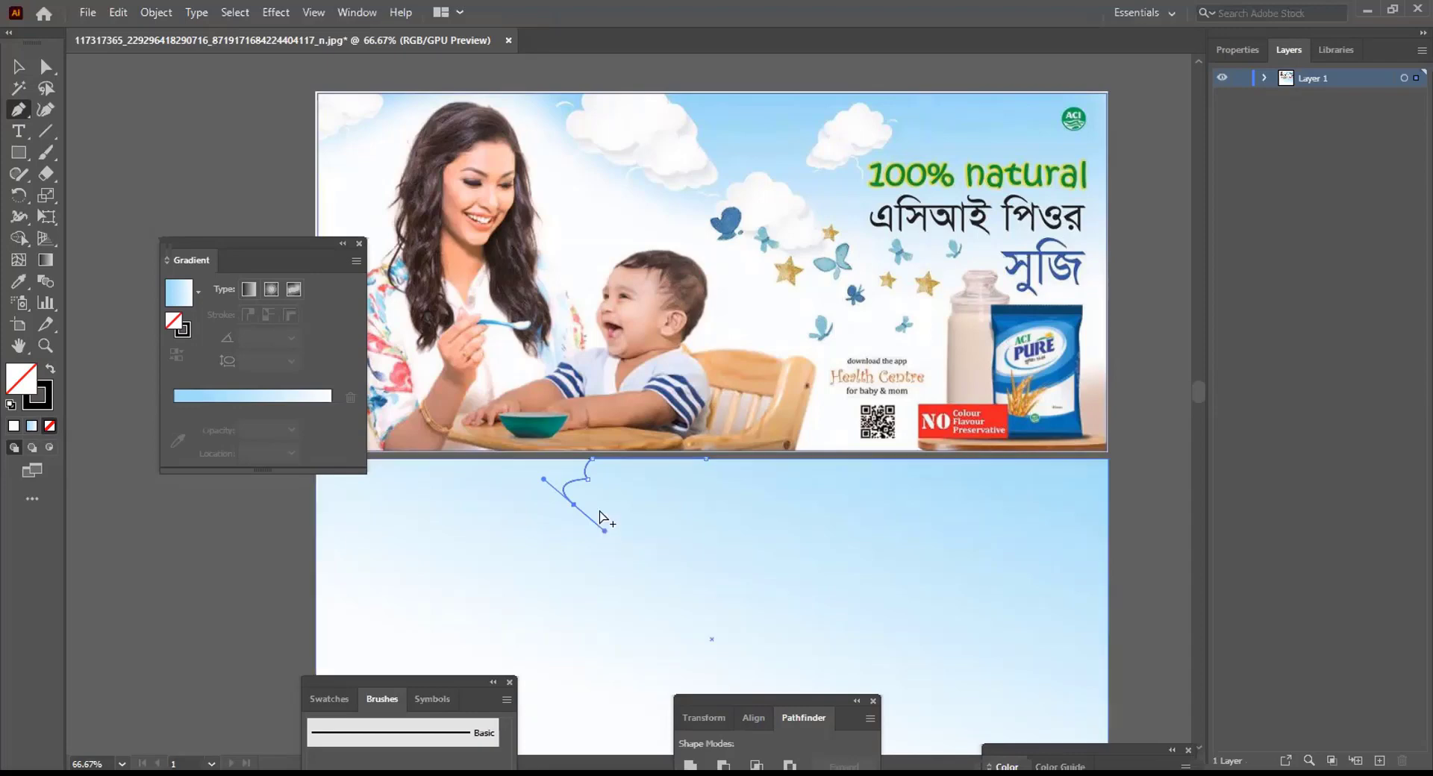
pyautogui.scroll(2, 556, 493)
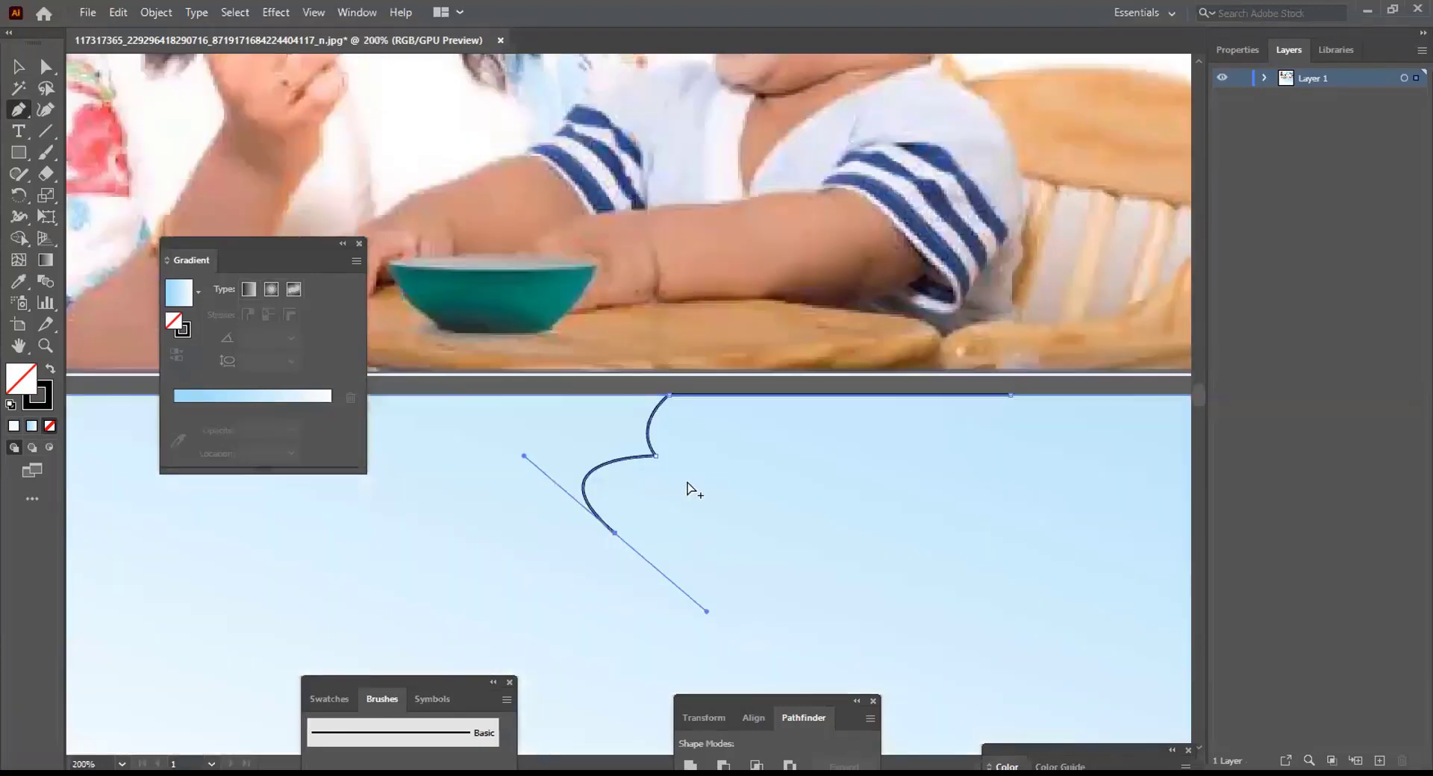
pyautogui.scroll(-1, 690, 489)
pyautogui.click(19, 65)
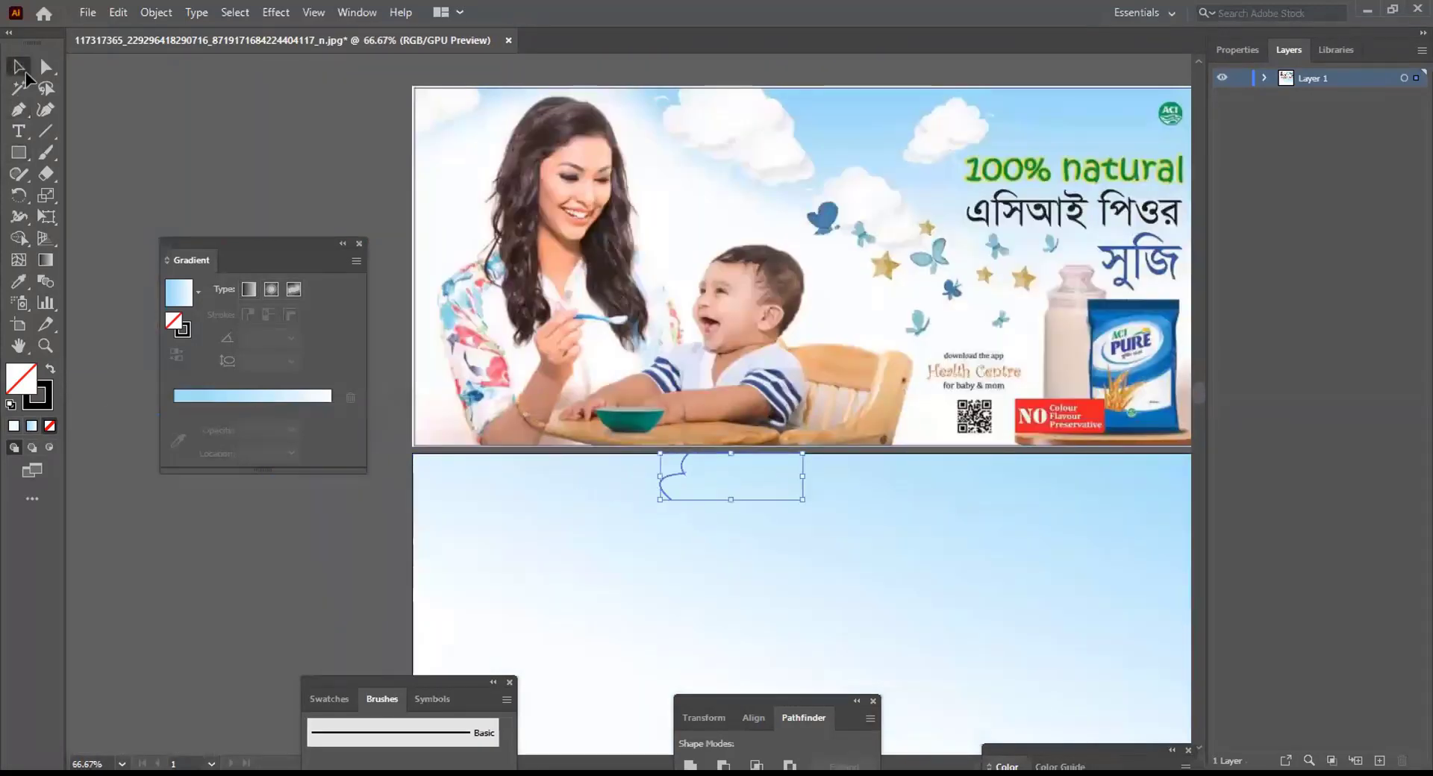
pyautogui.click(716, 541)
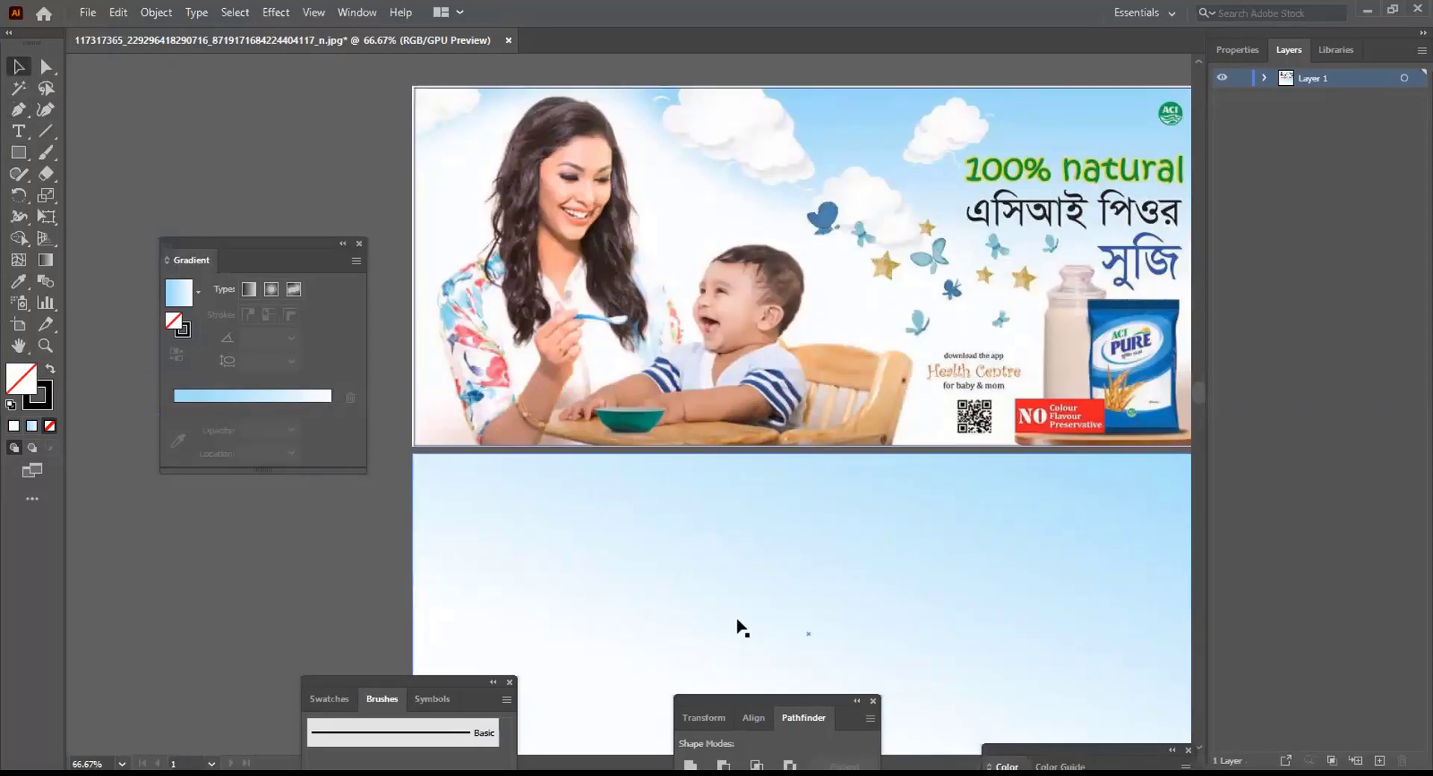
# Lock the layer holding the reference picture and gradient background, and add a new layer above it
pyautogui.scroll(-3, 719, 530)
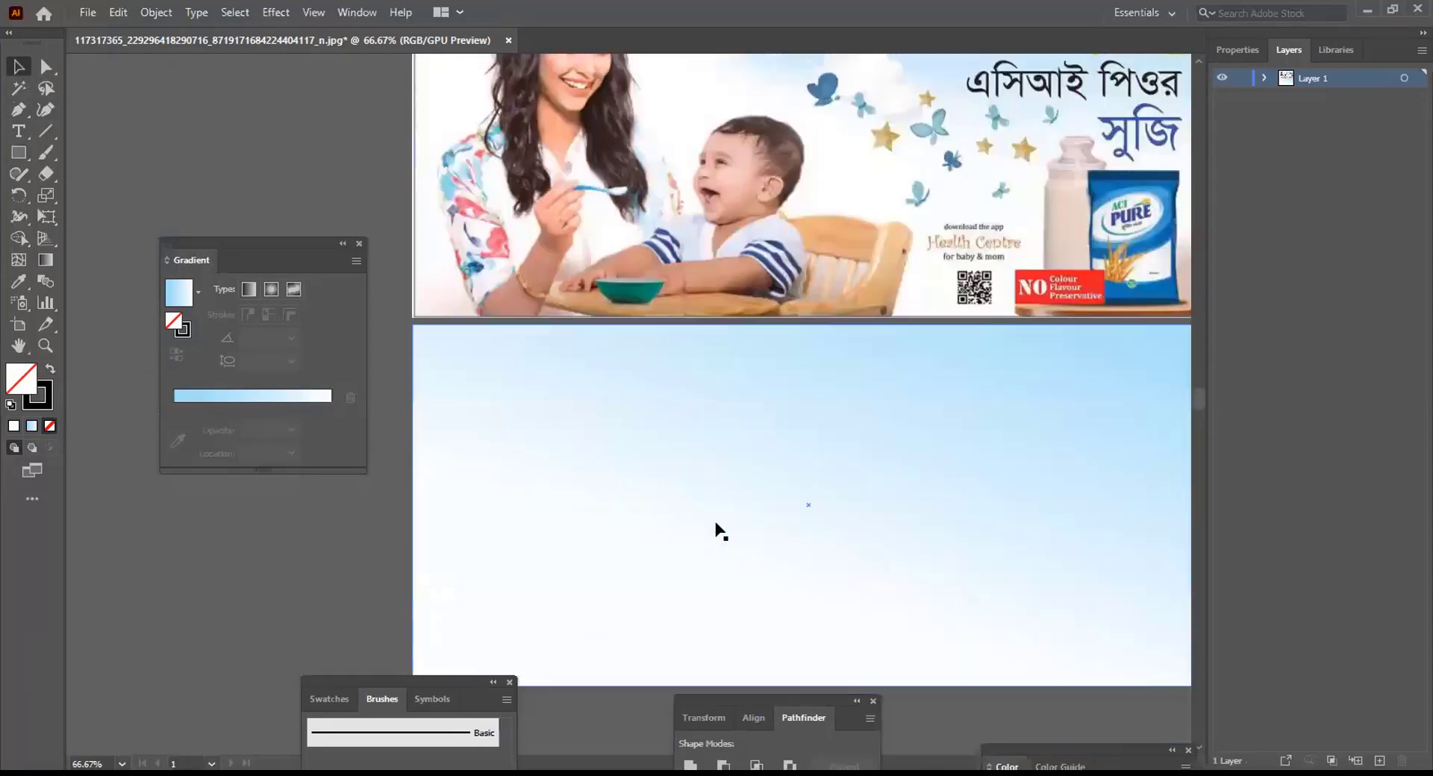
pyautogui.scroll(4, 719, 521)
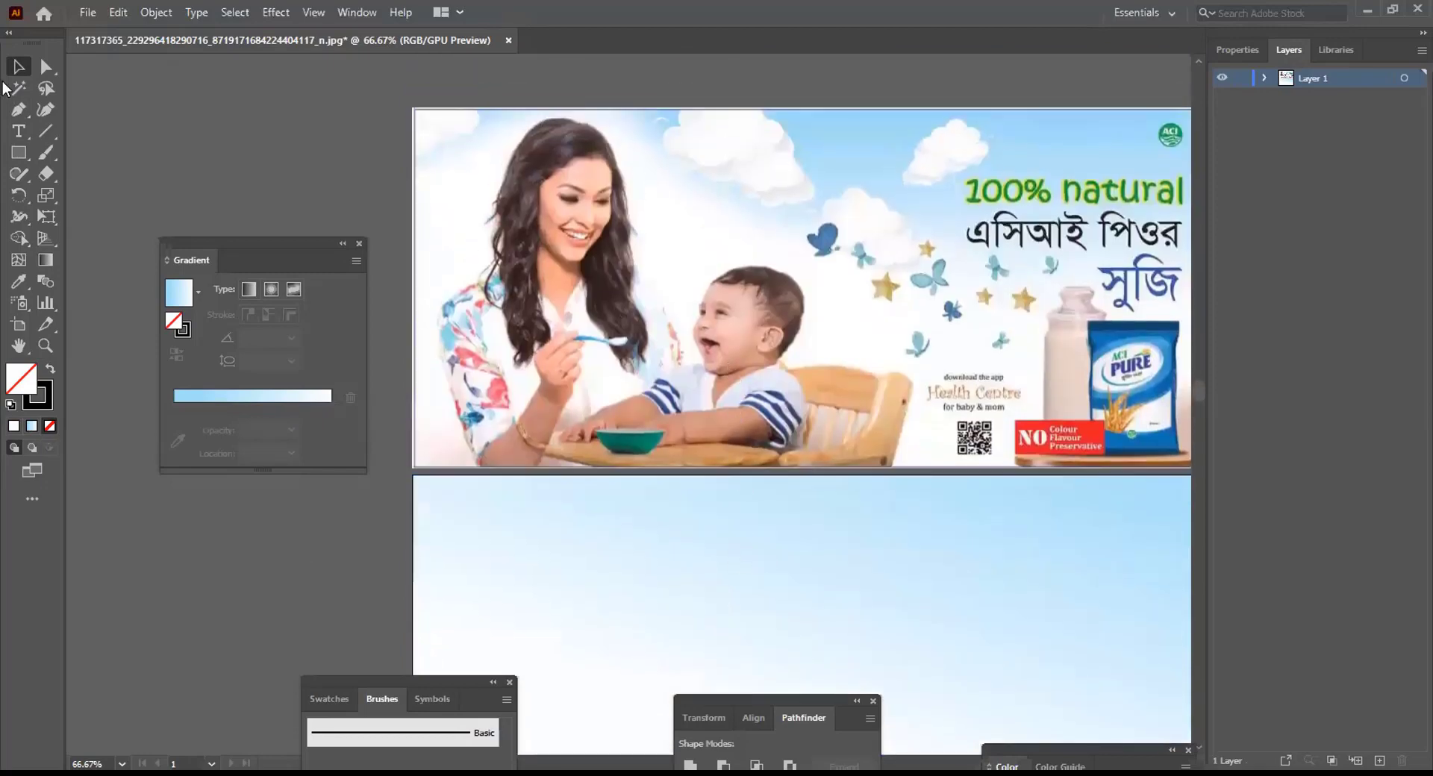
pyautogui.click(12, 111)
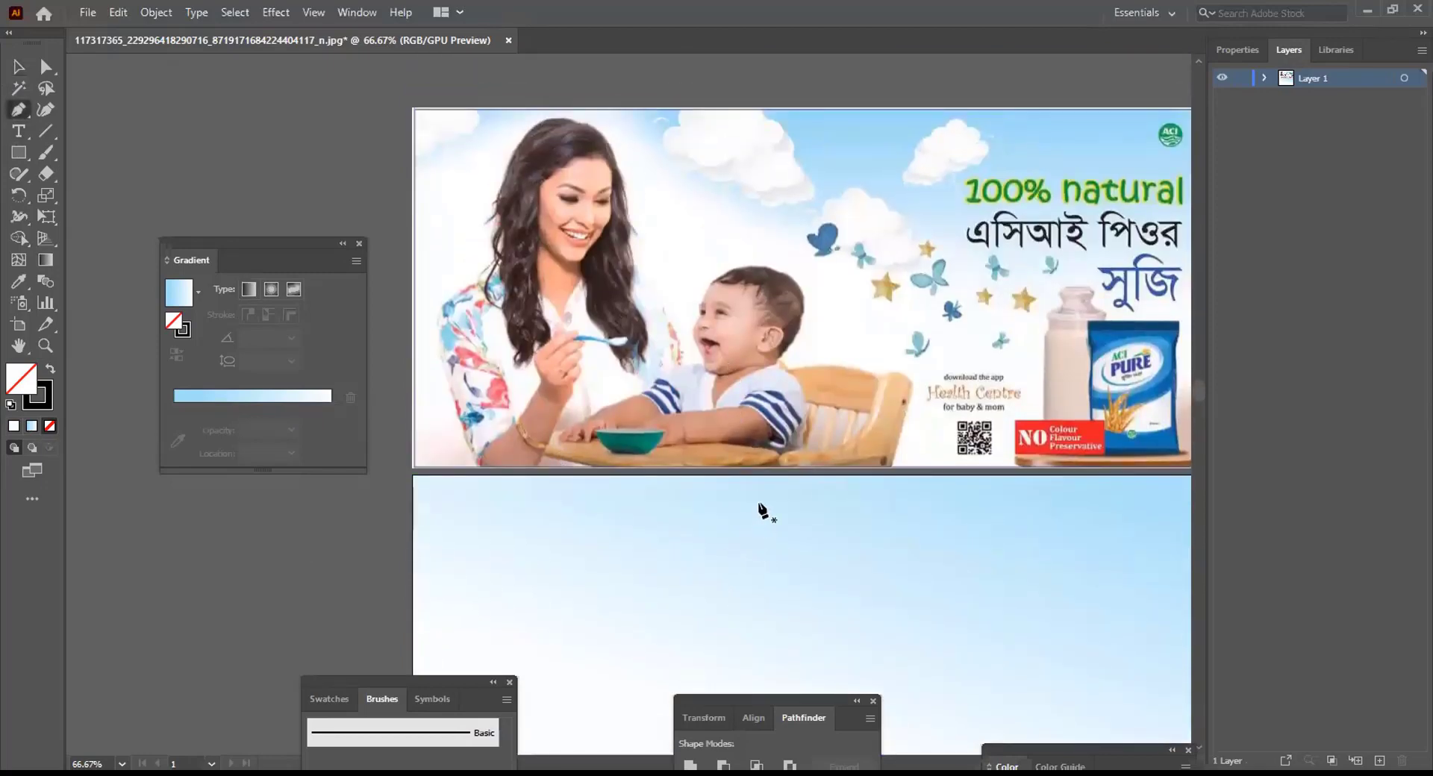
pyautogui.click(19, 68)
pyautogui.click(907, 261)
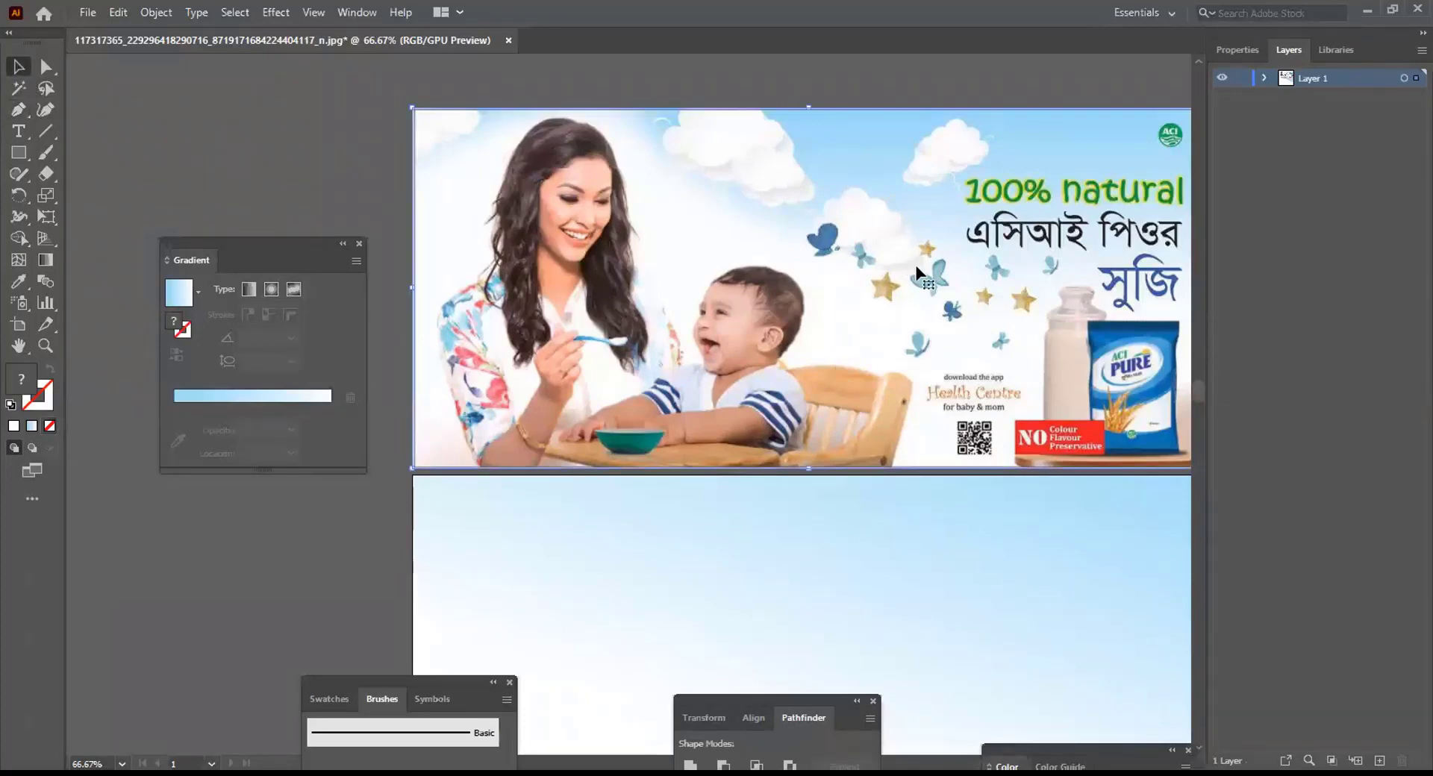
pyautogui.click(1240, 78)
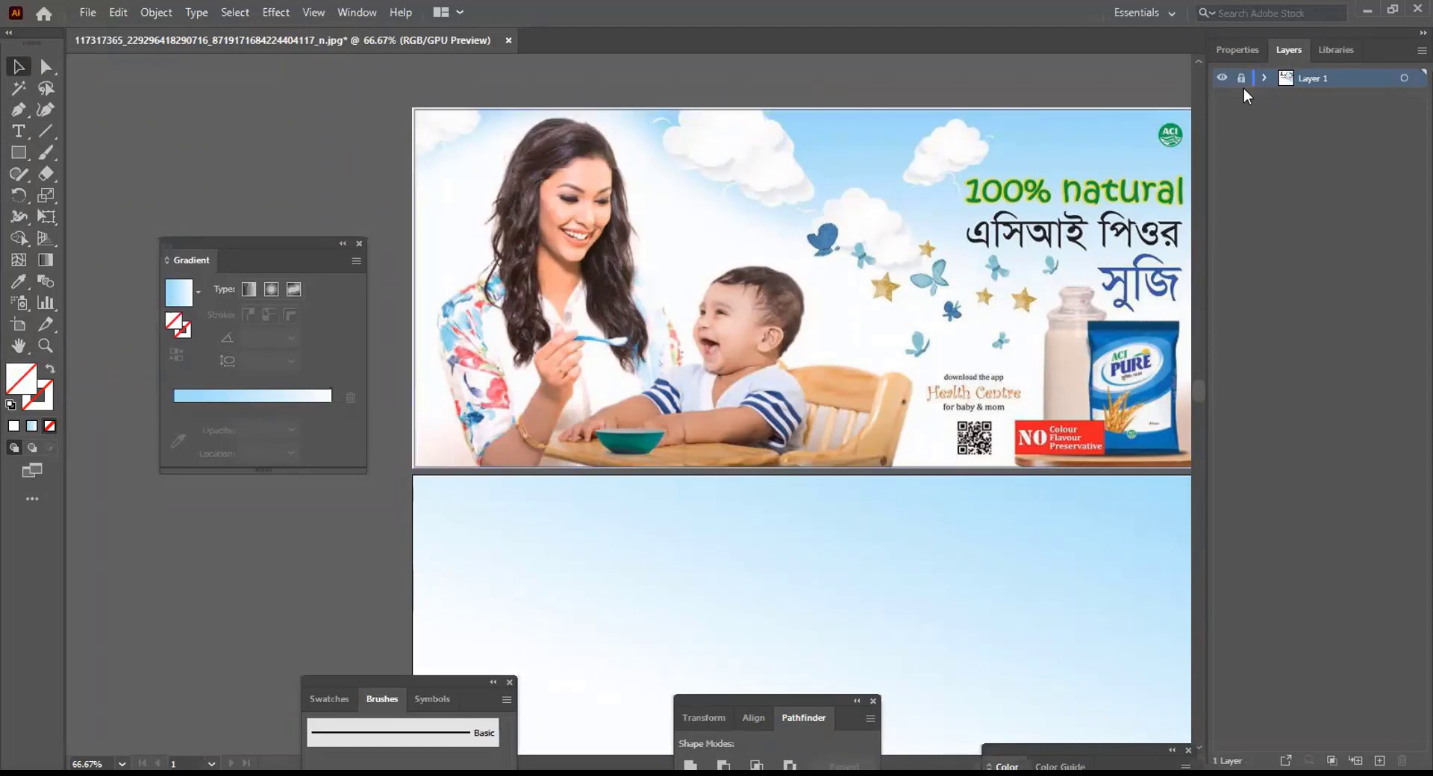
pyautogui.click(1378, 760)
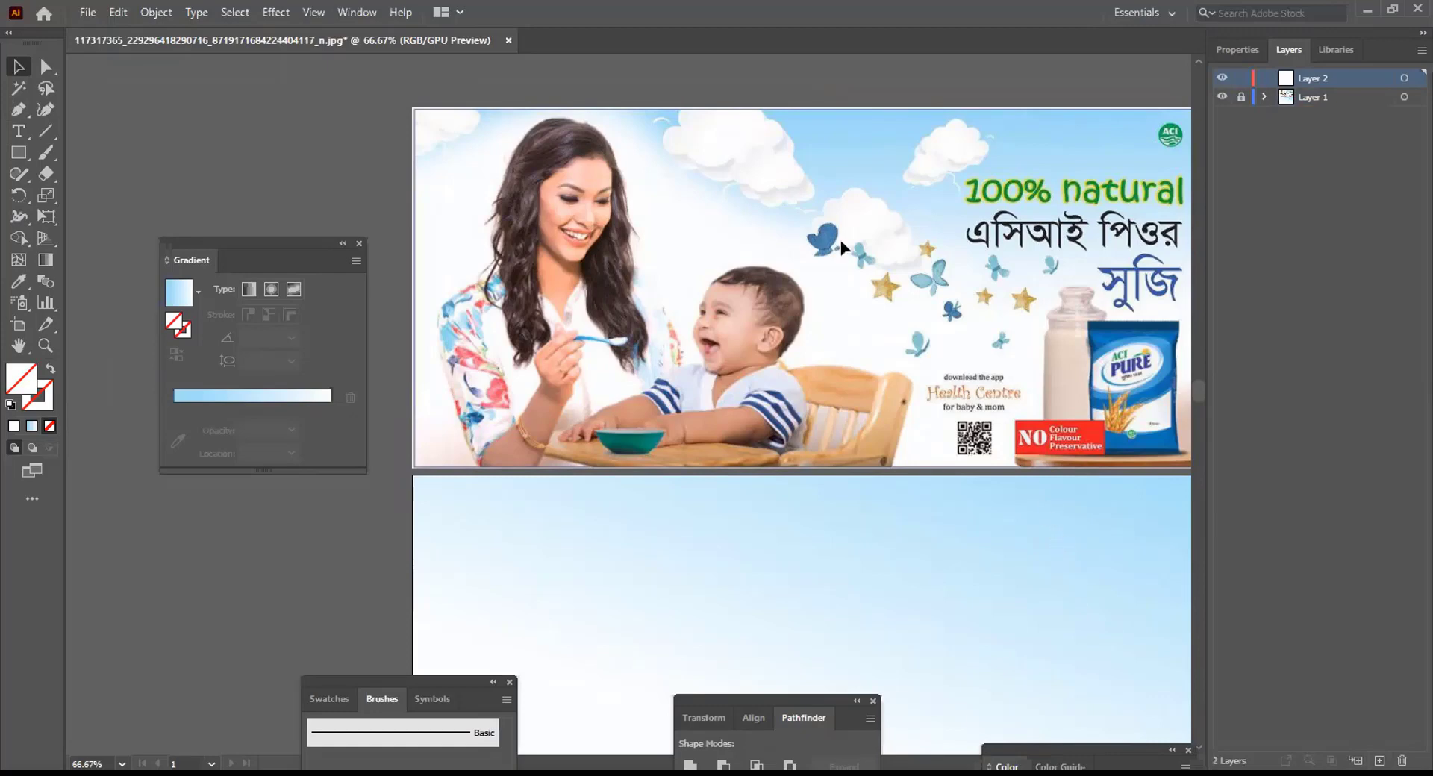
pyautogui.moveTo(725, 546); pyautogui.dragTo(630, 587)
pyautogui.moveTo(609, 526); pyautogui.dragTo(746, 609)
pyautogui.scroll(-1, 1018, 569)
pyautogui.scroll(3, 1021, 555)
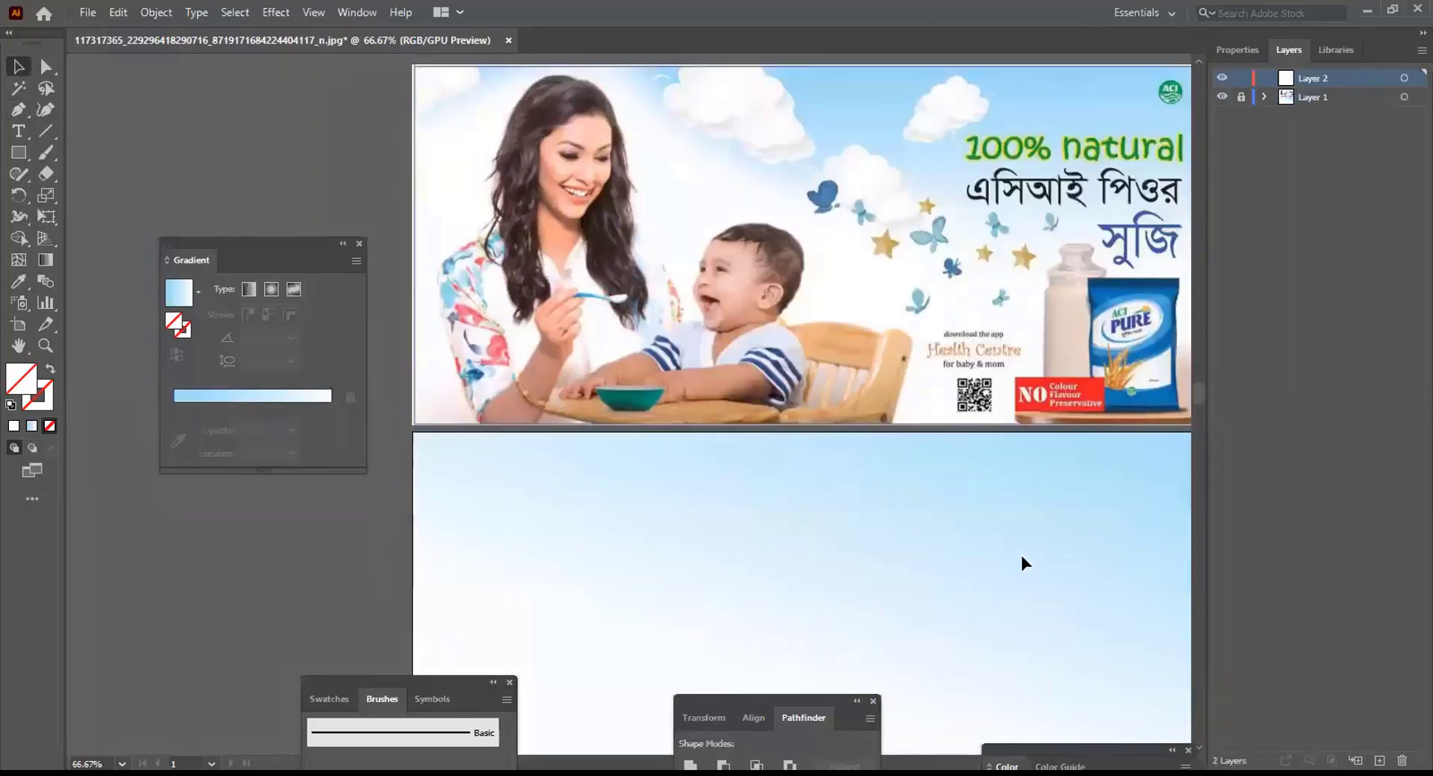
pyautogui.scroll(-2, 942, 521)
pyautogui.scroll(2, 828, 490)
pyautogui.scroll(1, 828, 489)
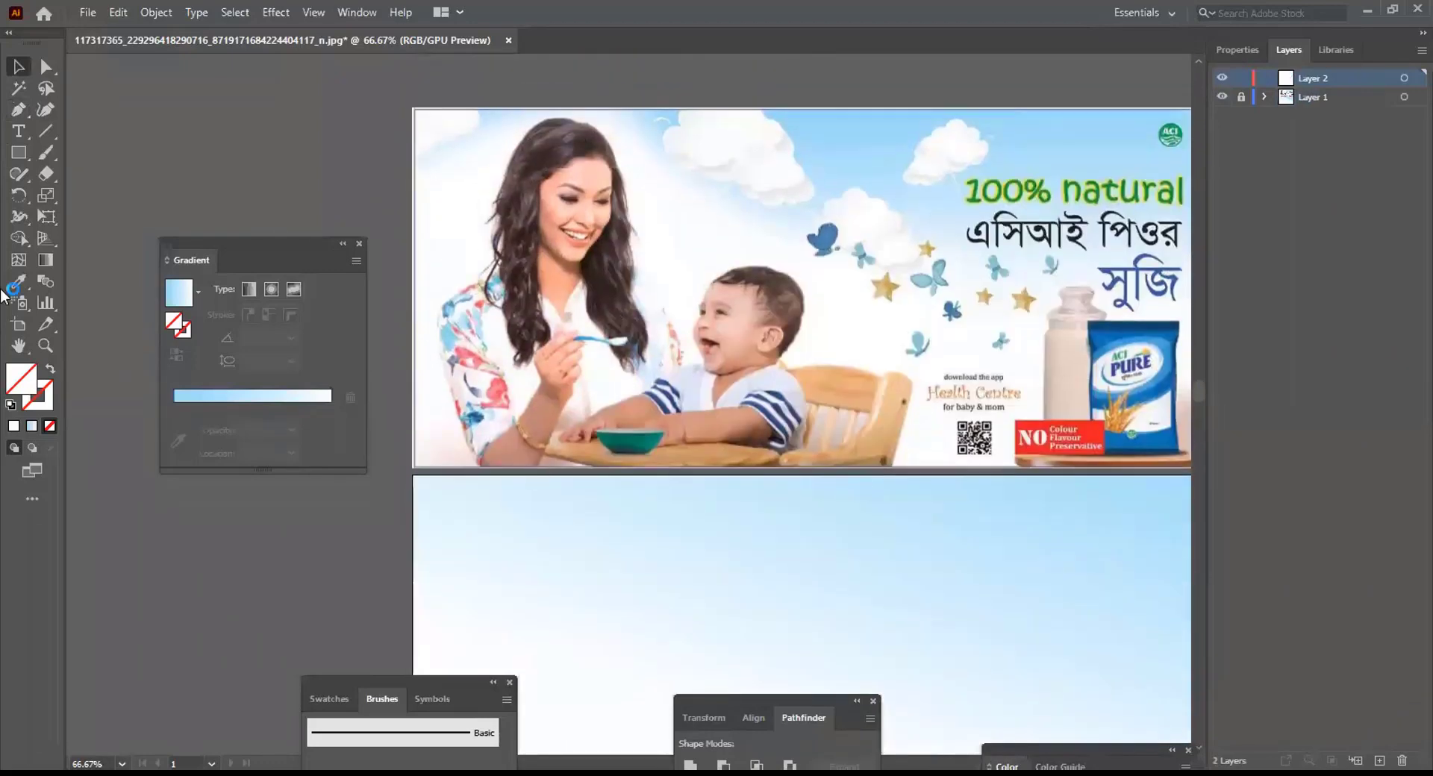
# Try to draw a cloud outline with the Pen tool on the gradient background, with a 3 in straight upper edge and curved lobes below
pyautogui.click(24, 109)
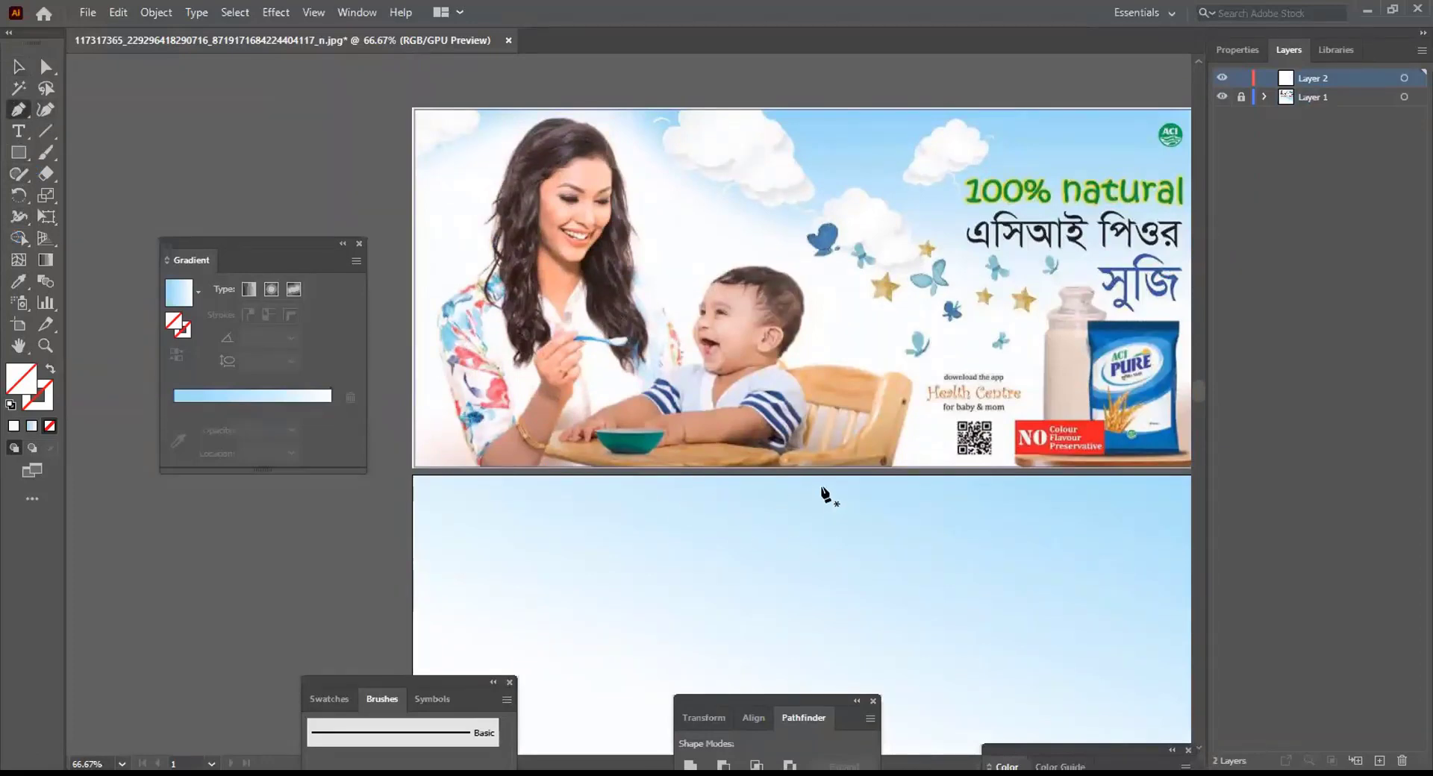
pyautogui.moveTo(815, 505); pyautogui.dragTo(653, 507)
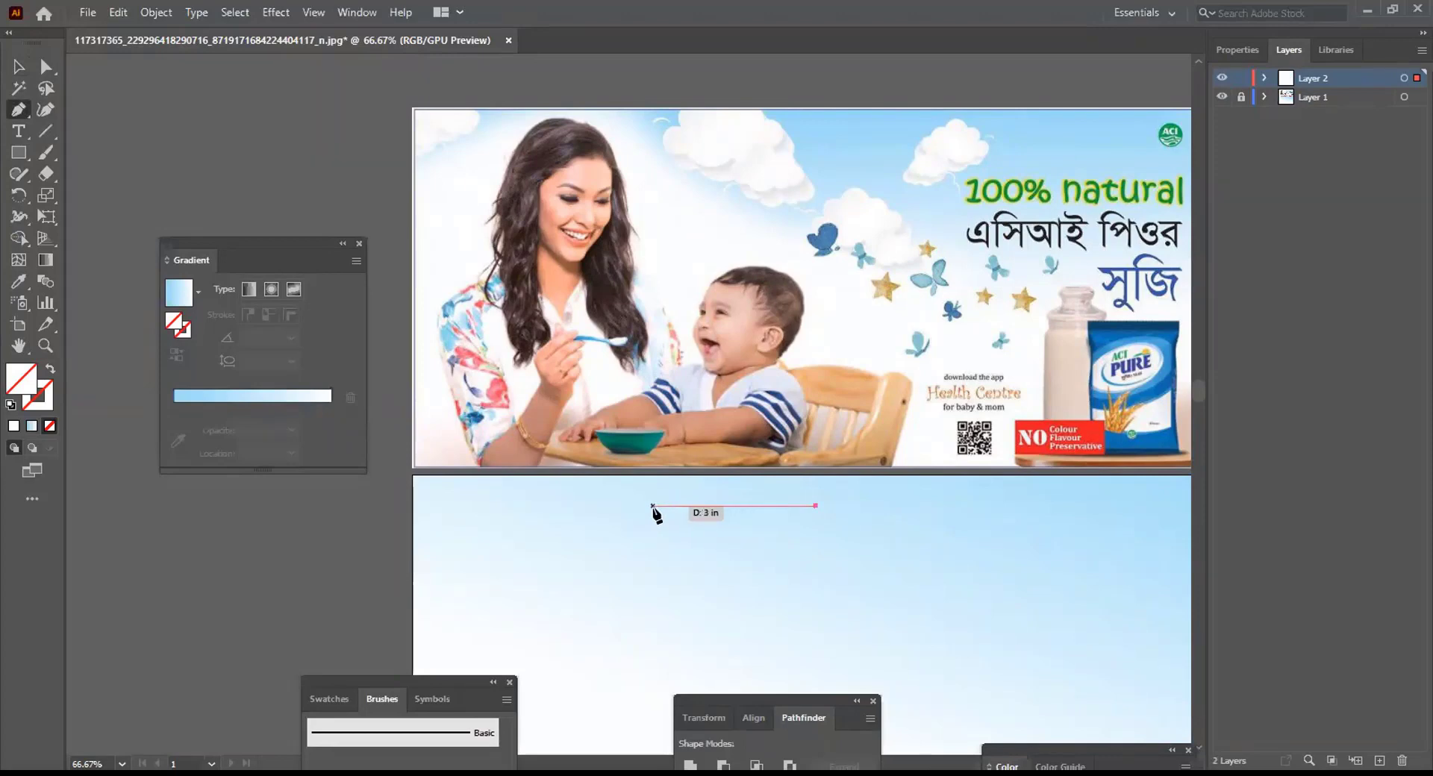
pyautogui.click(653, 506)
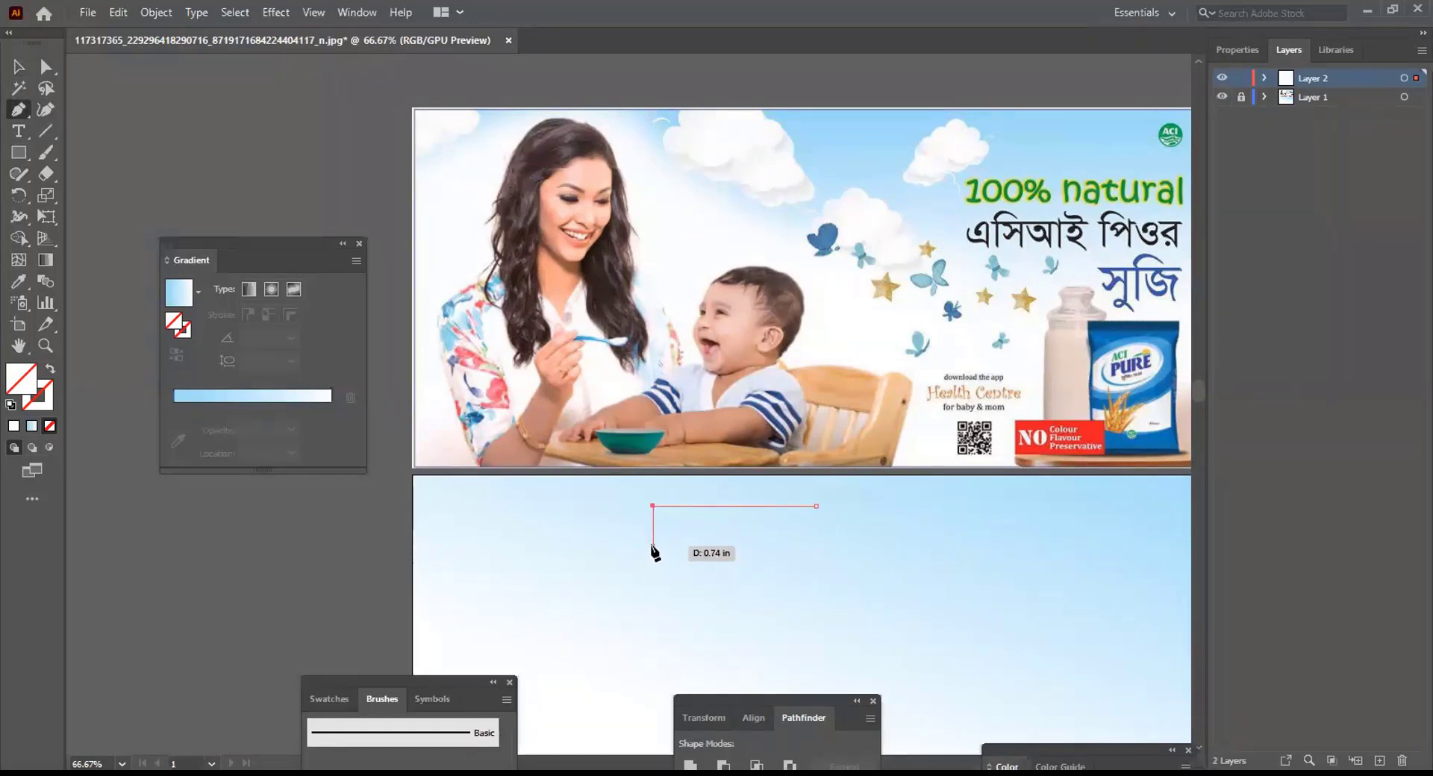
pyautogui.moveTo(654, 546); pyautogui.dragTo(649, 597)
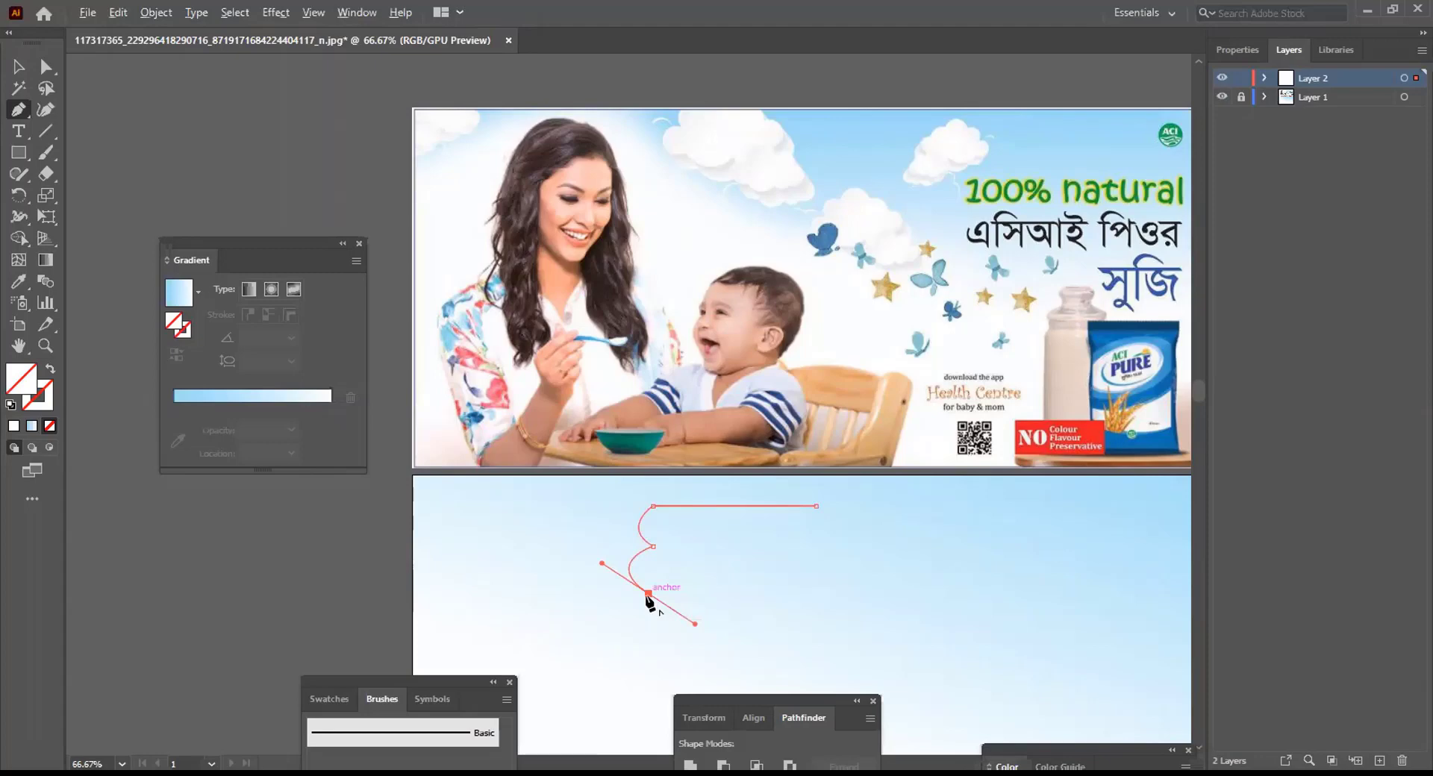
pyautogui.moveTo(647, 593); pyautogui.dragTo(677, 630)
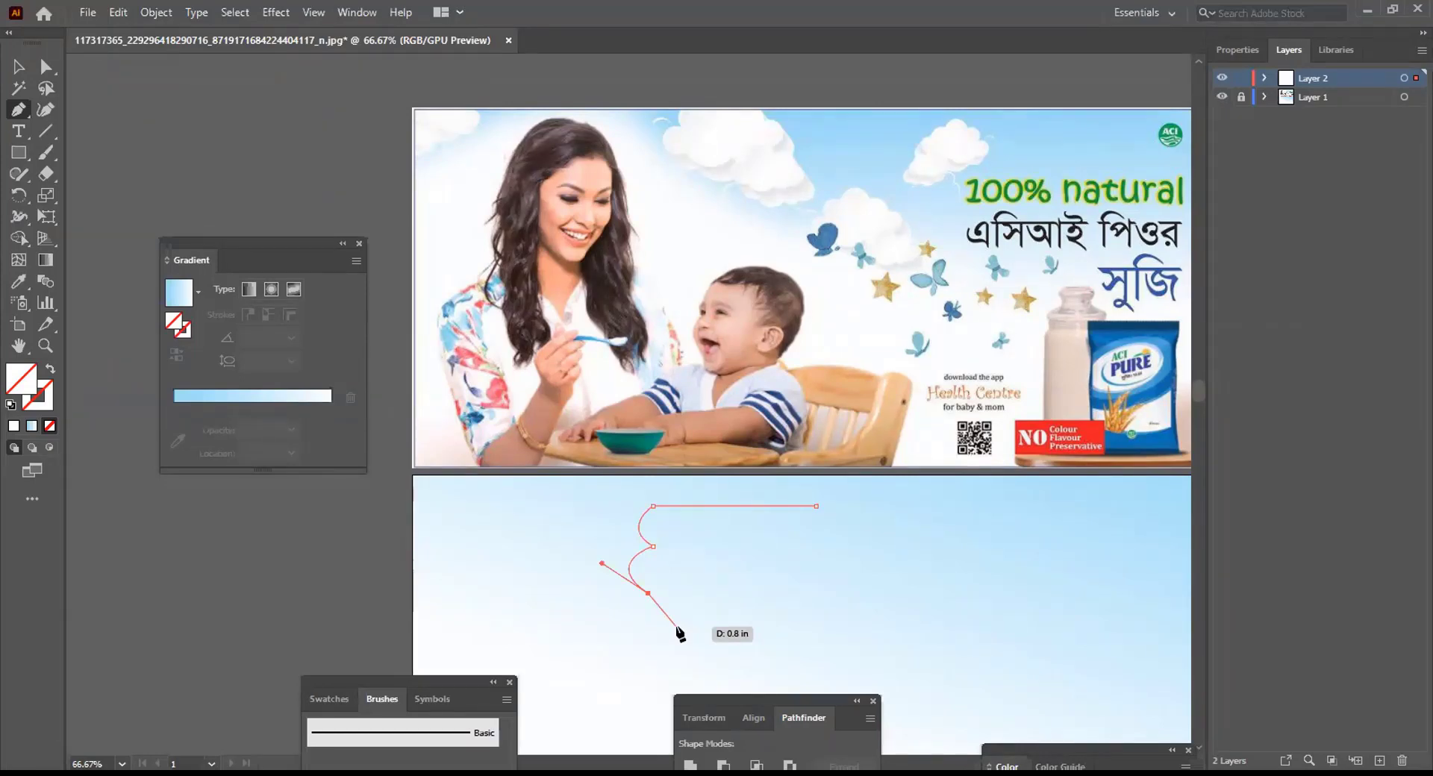
pyautogui.moveTo(679, 631); pyautogui.dragTo(665, 622)
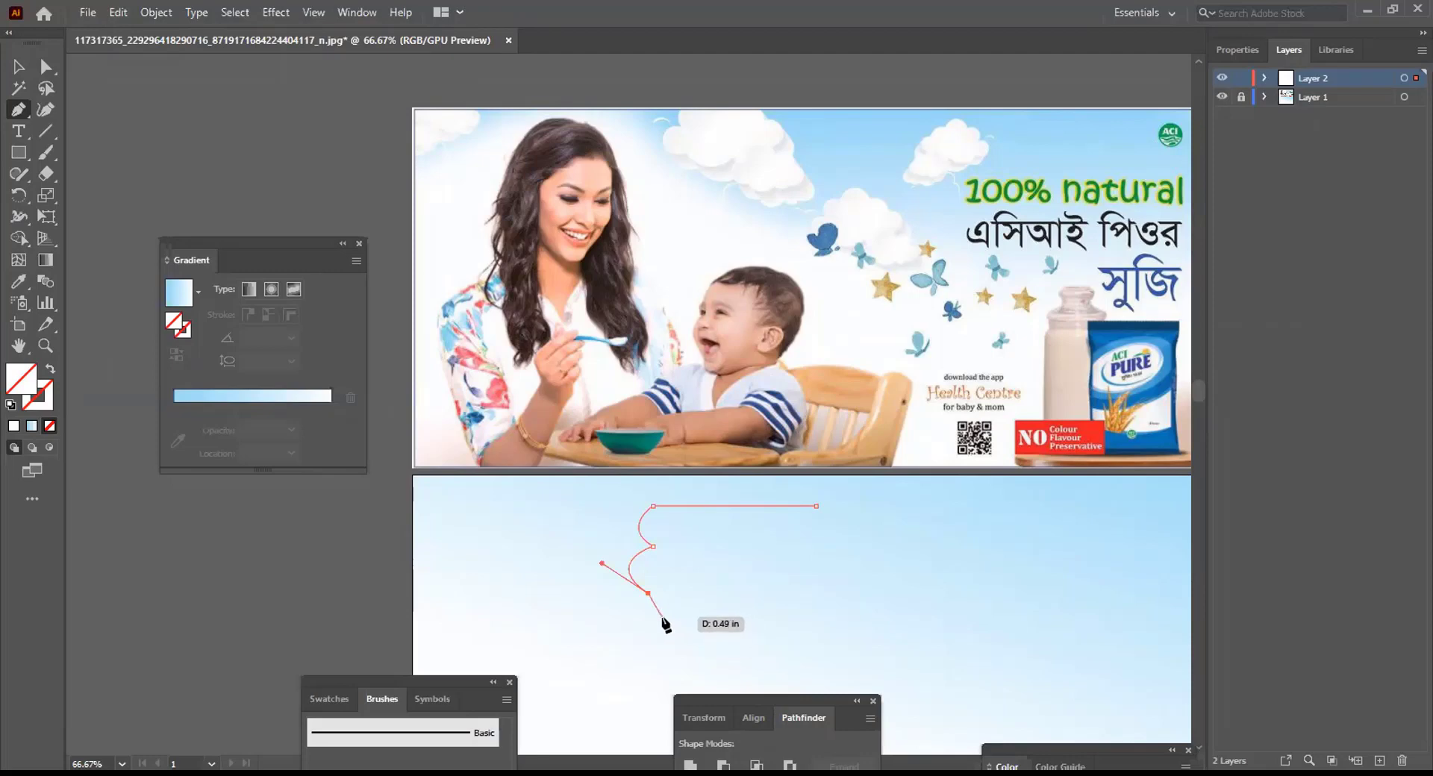
pyautogui.moveTo(664, 622); pyautogui.dragTo(667, 624)
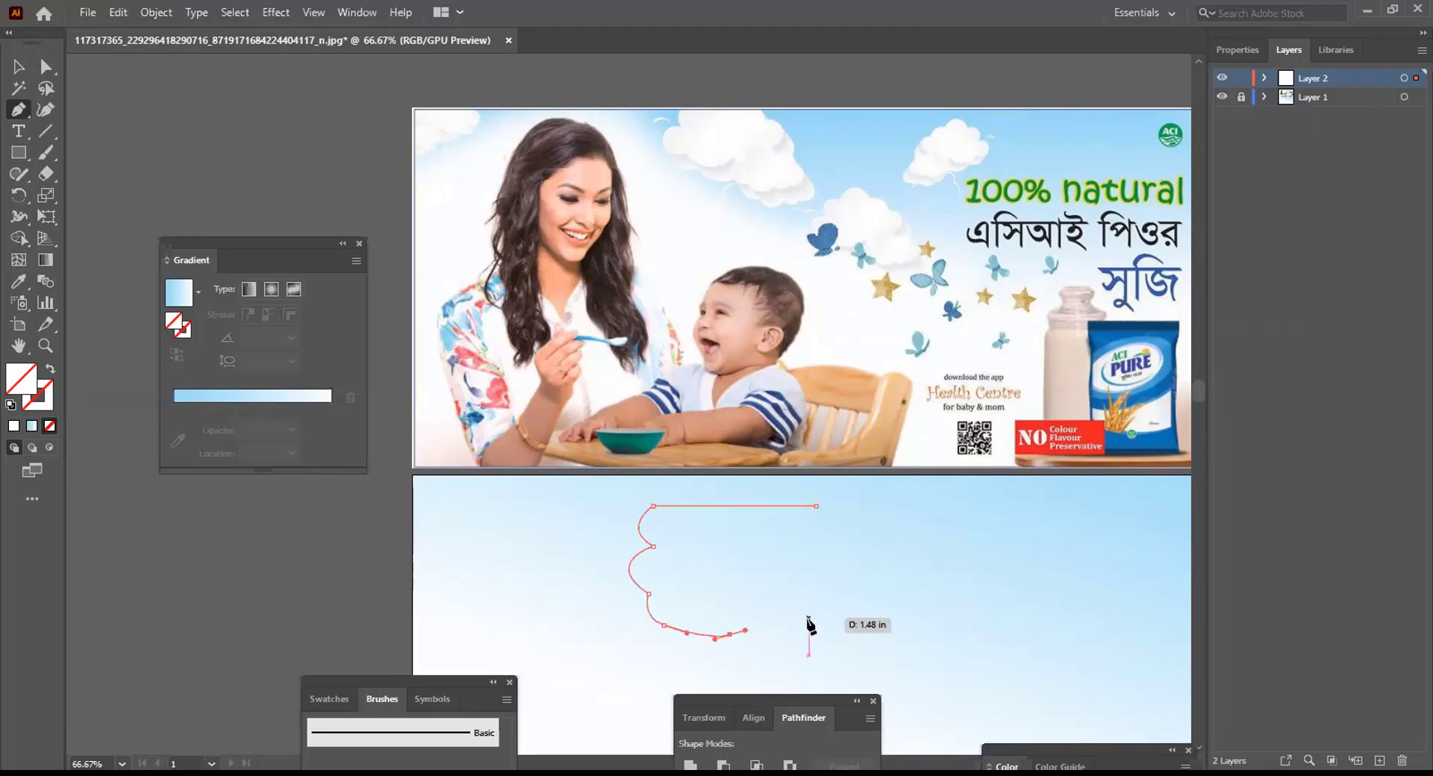
pyautogui.moveTo(809, 627); pyautogui.dragTo(824, 591)
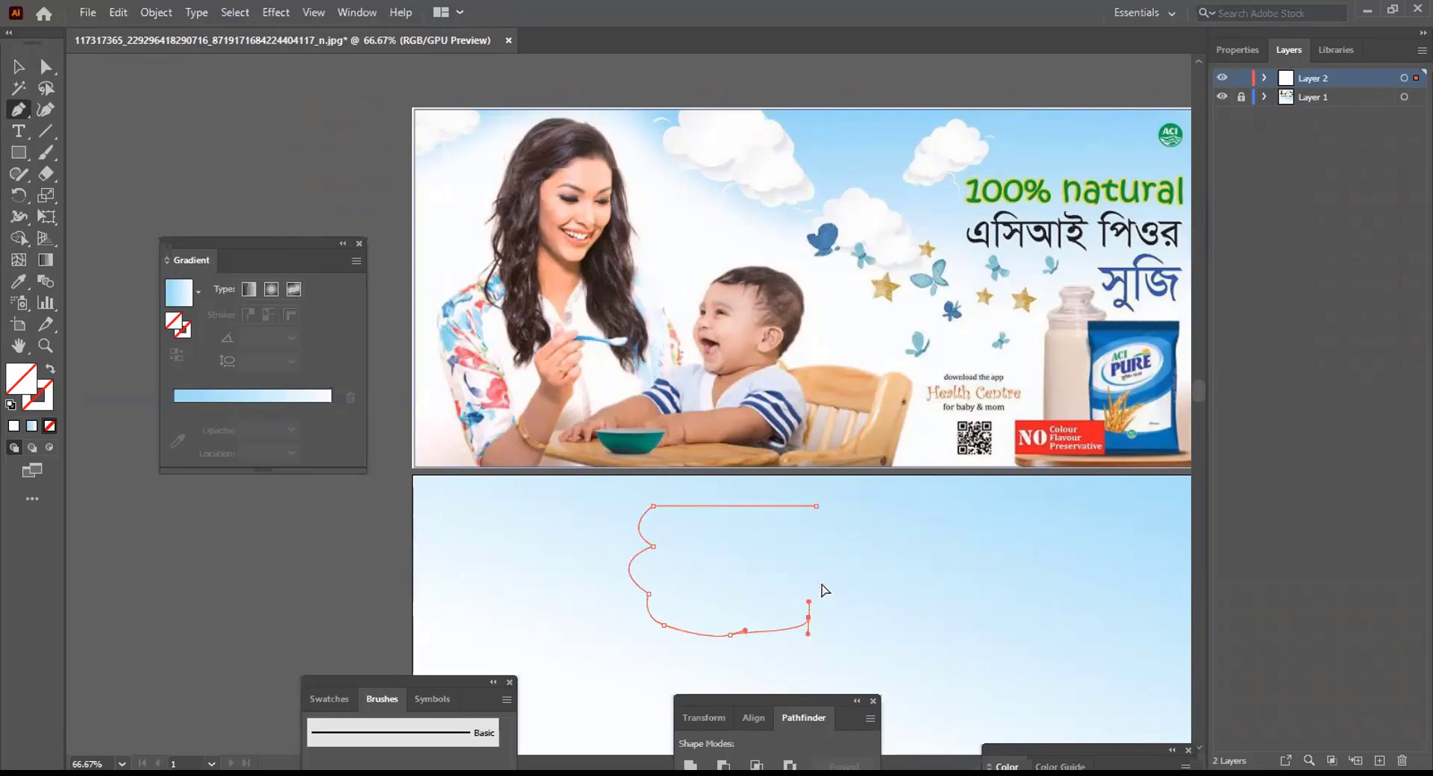
# Undo the cloud outline's lower segments and try a smaller curved lobe from its lower-left anchor
pyautogui.hotkey('ctrl', 'z')
pyautogui.hotkey('ctrl', 'z')
pyautogui.moveTo(663, 625); pyautogui.dragTo(694, 598)
pyautogui.hotkey('ctrl', 'z')
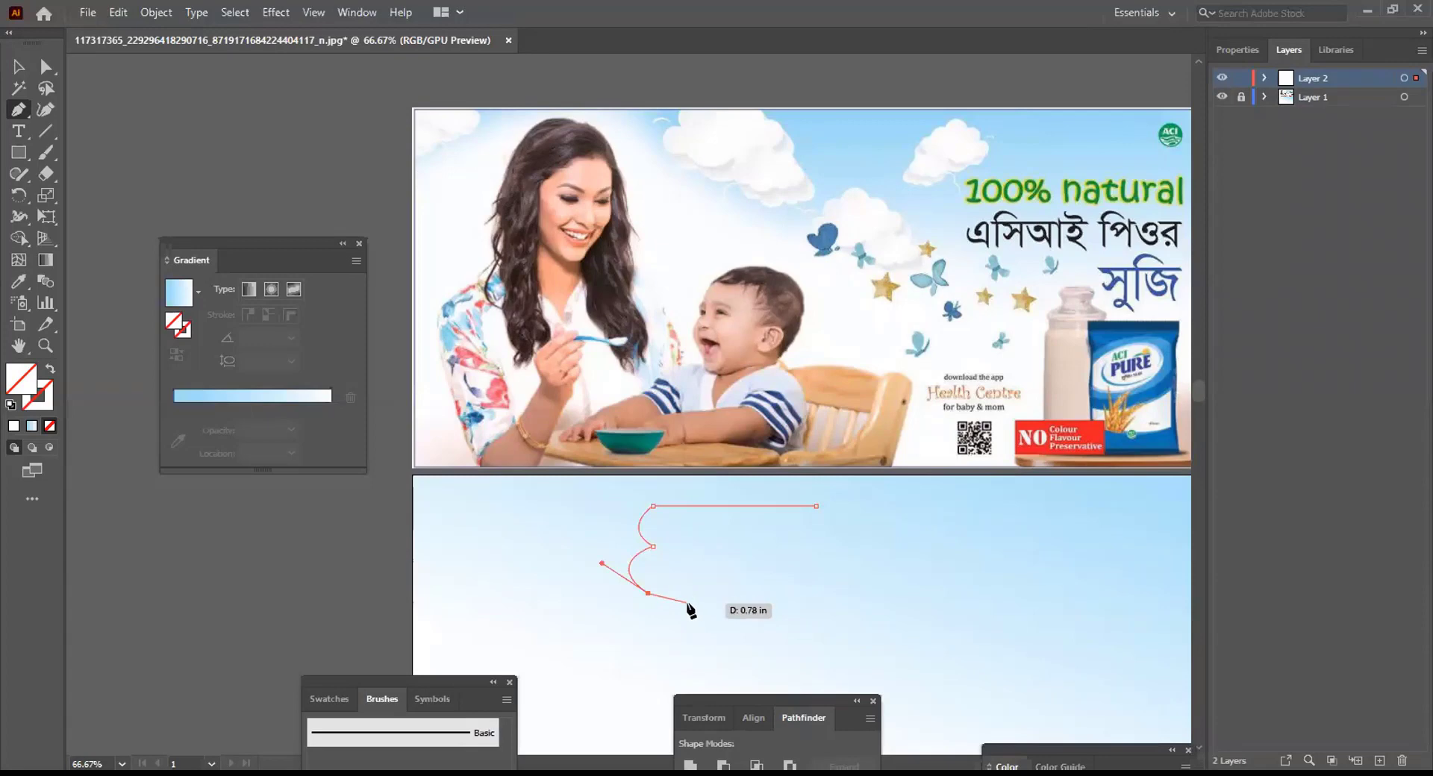
pyautogui.hotkey('ctrl', 'z')
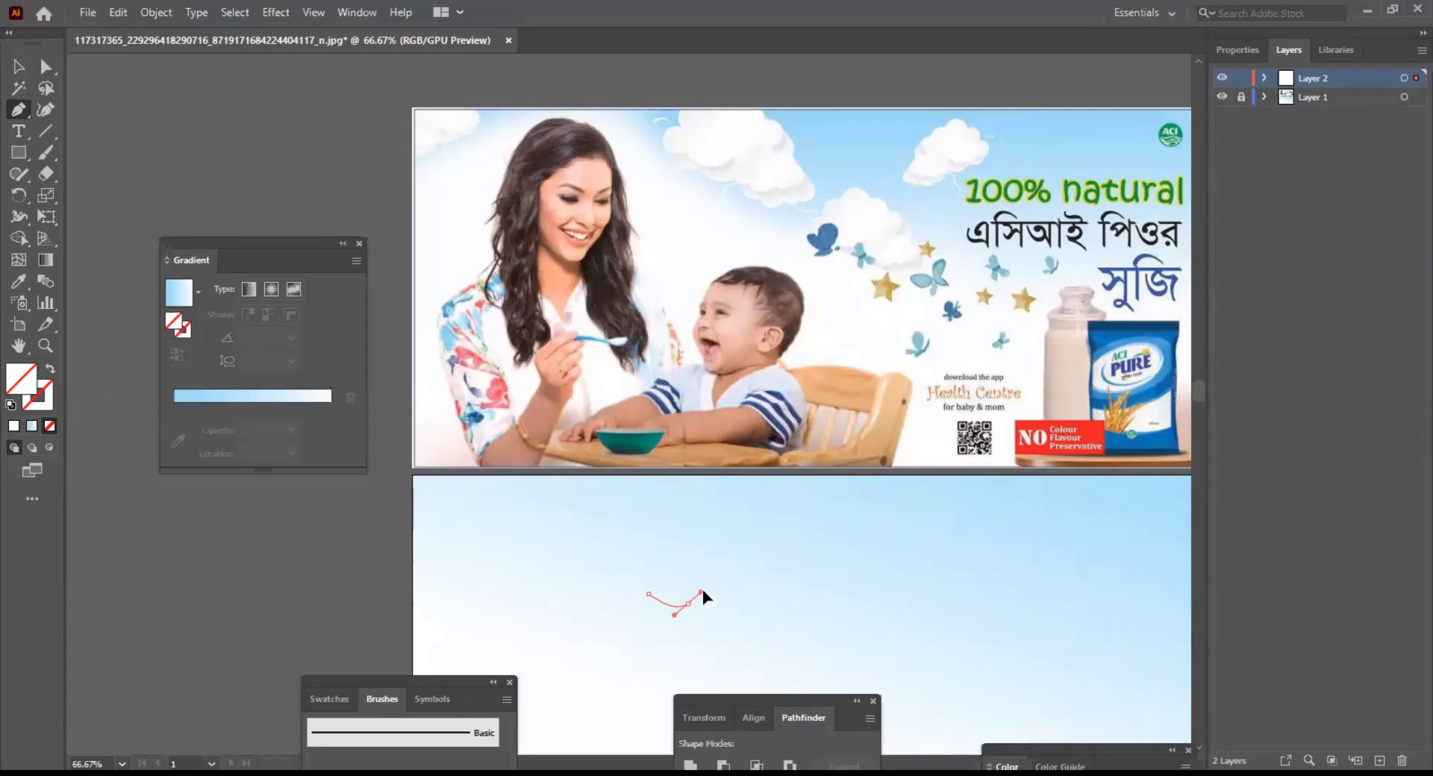
pyautogui.moveTo(696, 582); pyautogui.dragTo(709, 566)
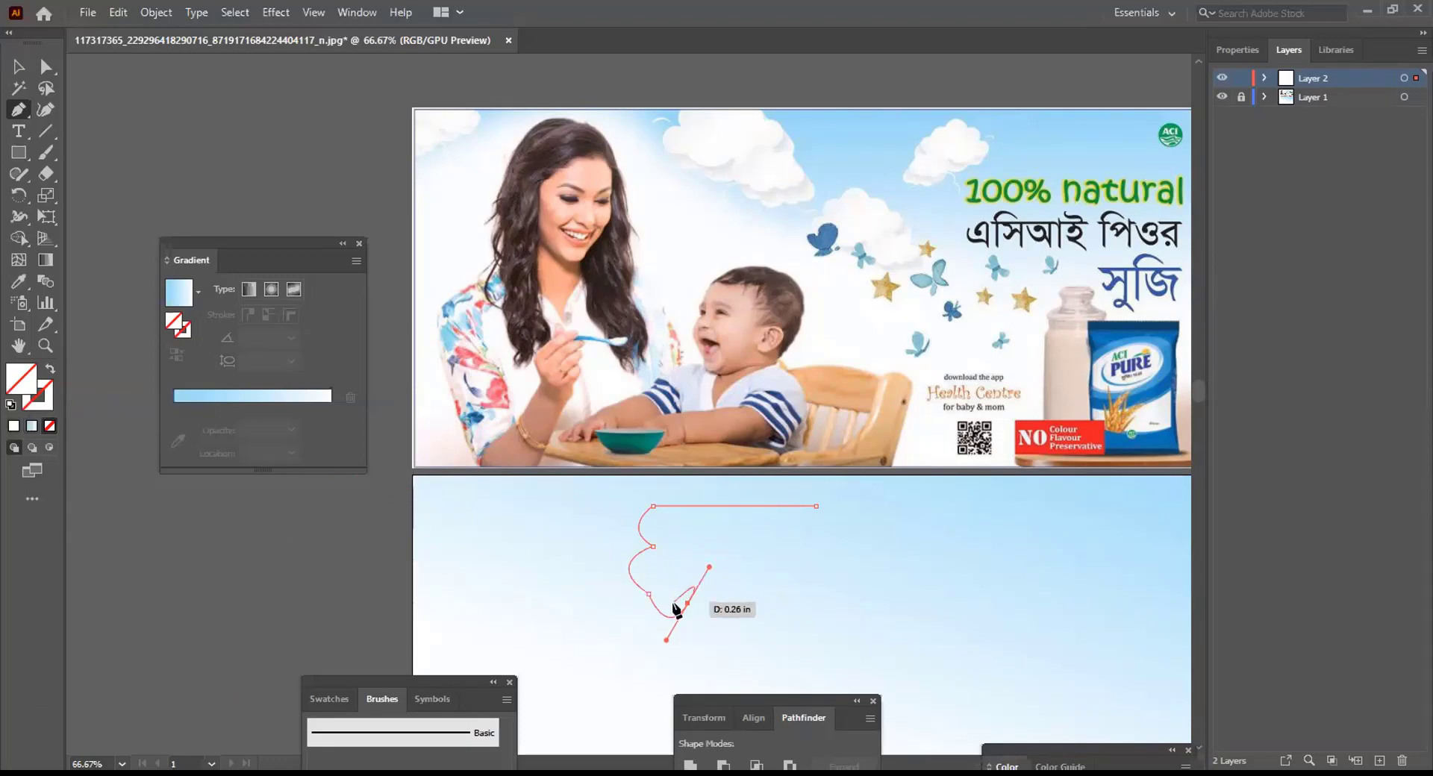
# Undo the remaining cloud outline so that the new layer is empty
pyautogui.click(18, 66)
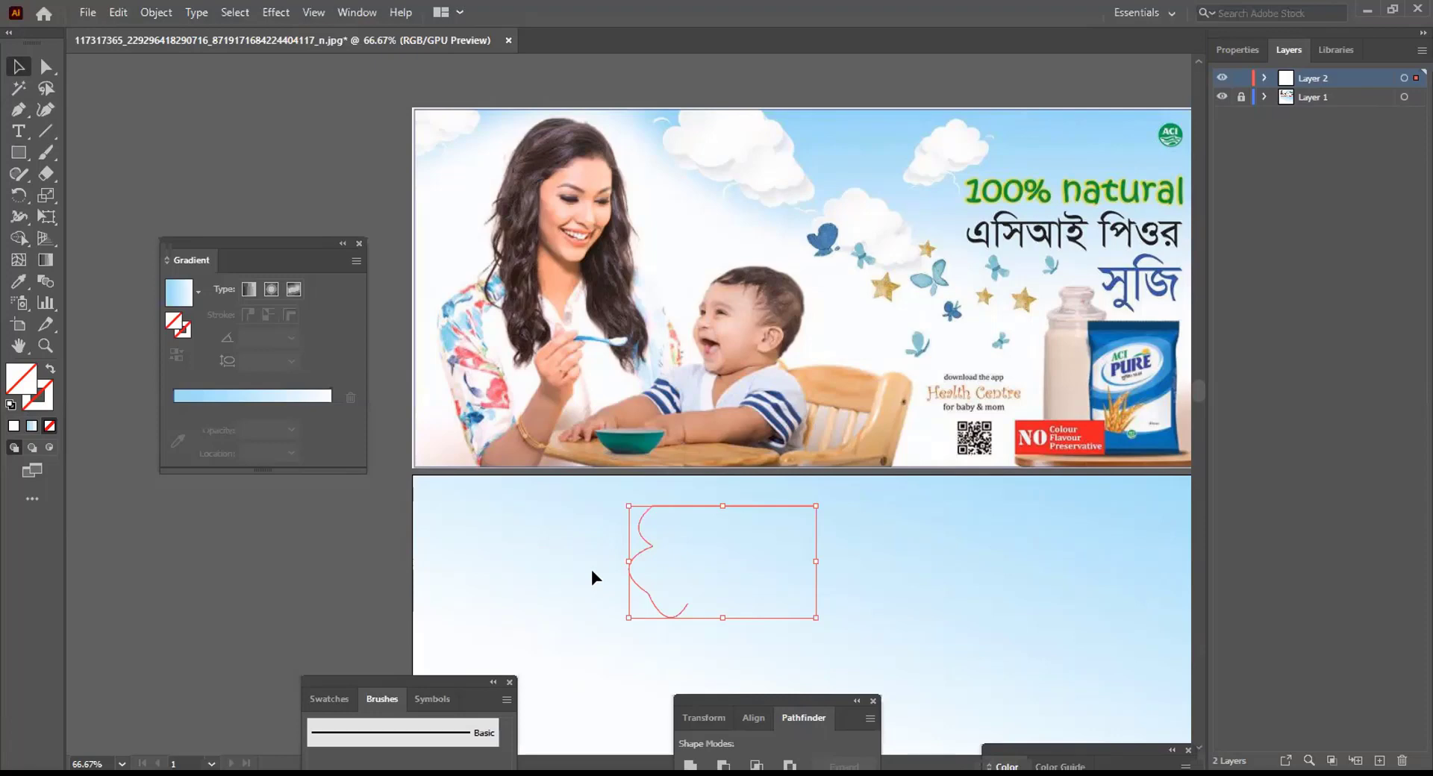
pyautogui.hotkey('ctrl', 'z')
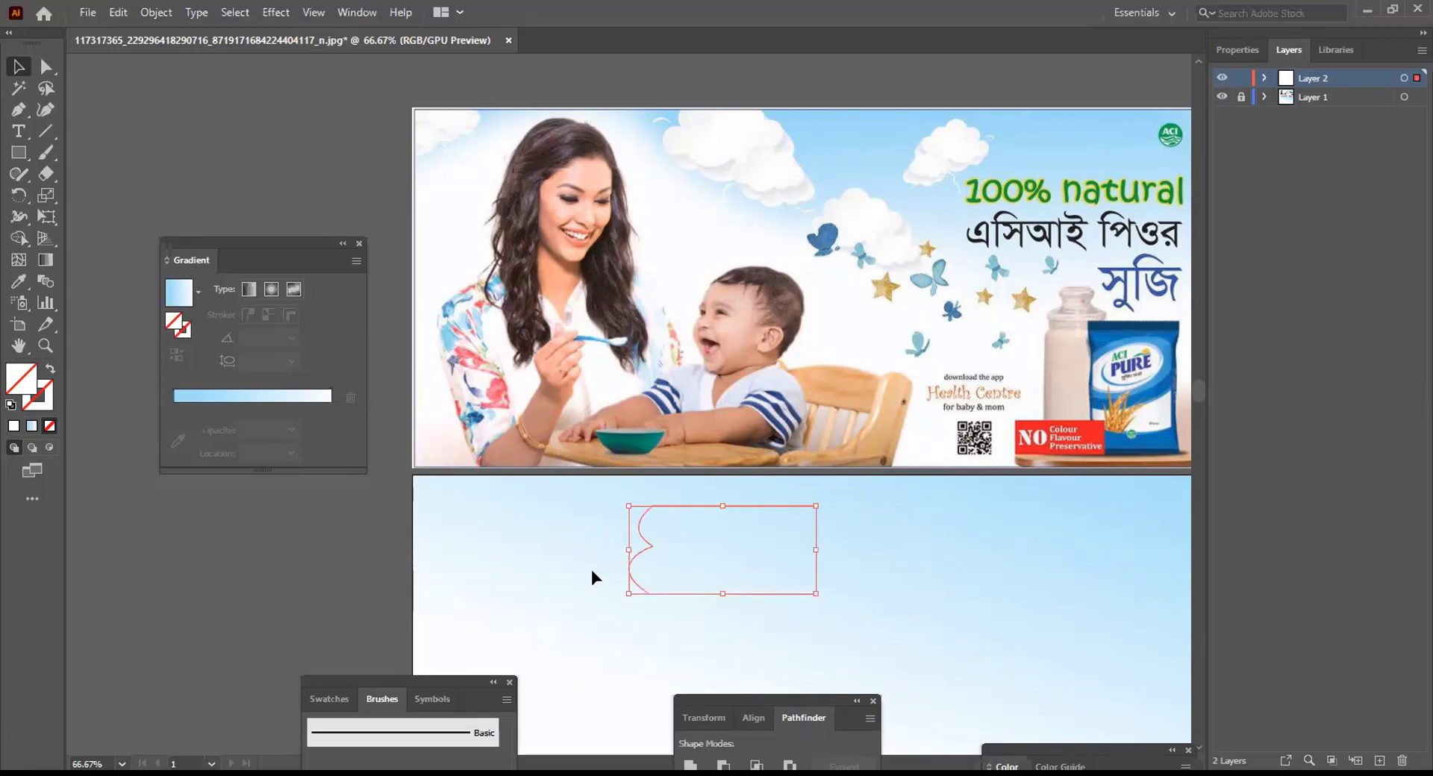
pyautogui.hotkey('ctrl', 'z')
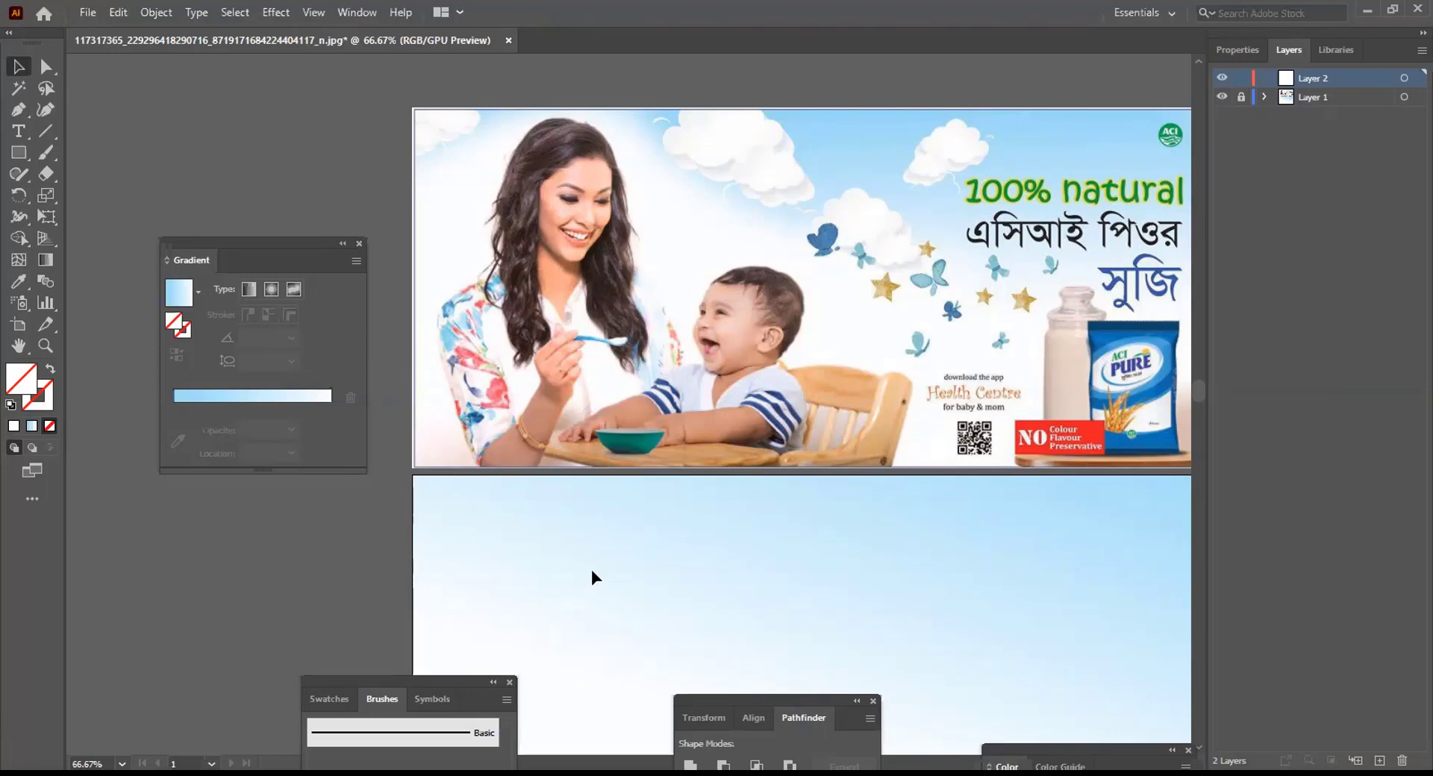
# Activate the Paintbrush, hide the brush list, unlock Layer 1 and make Layer 2 active
pyautogui.click(48, 152)
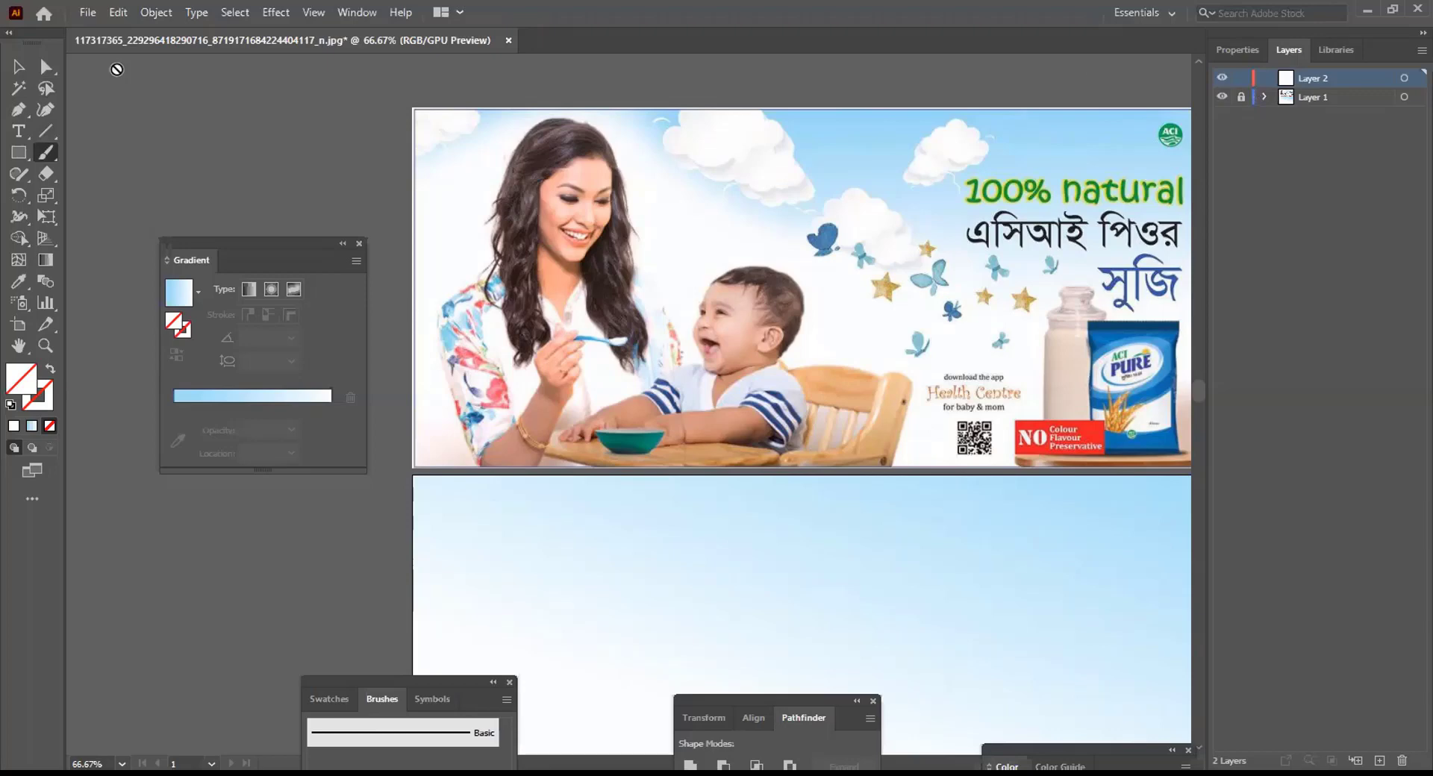
pyautogui.click(352, 13)
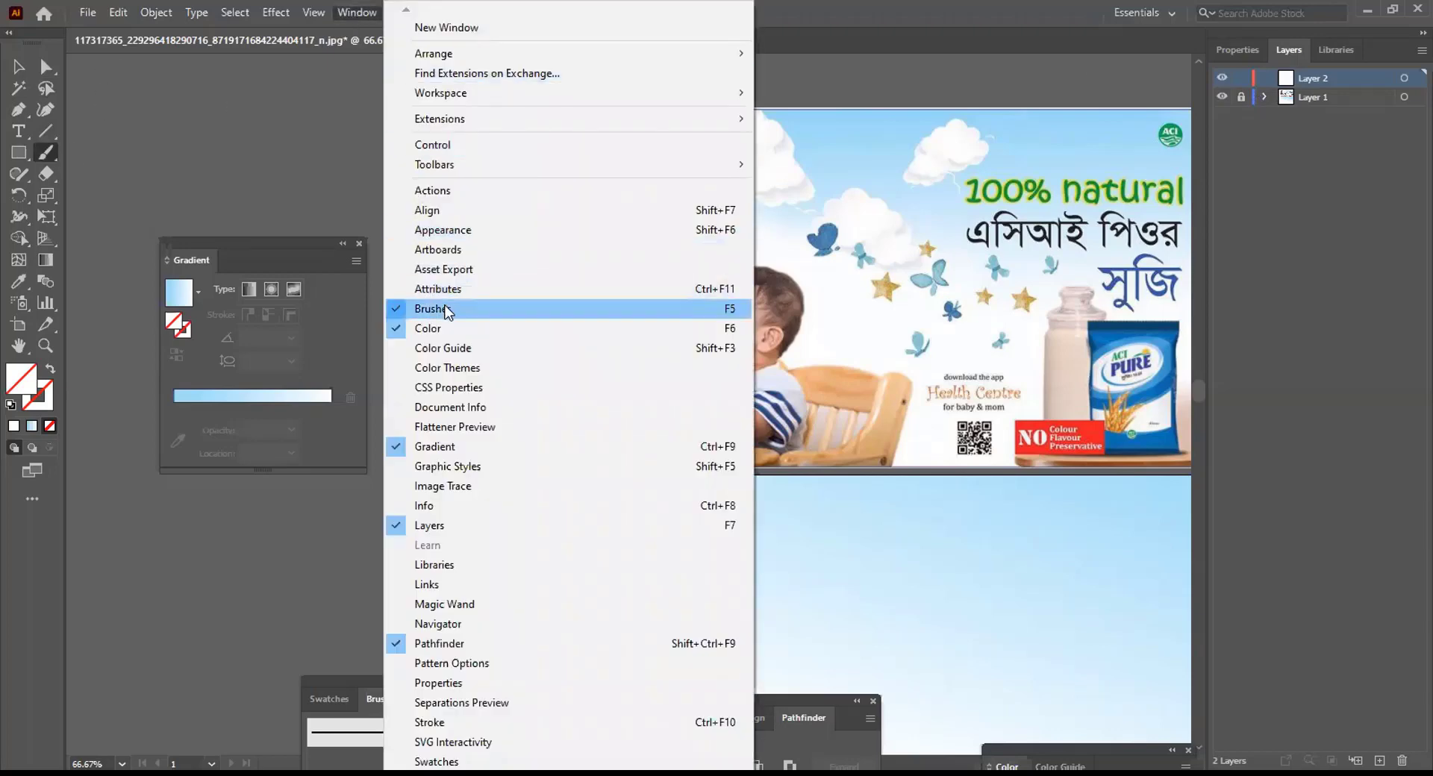
pyautogui.click(445, 309)
pyautogui.scroll(-3, 655, 494)
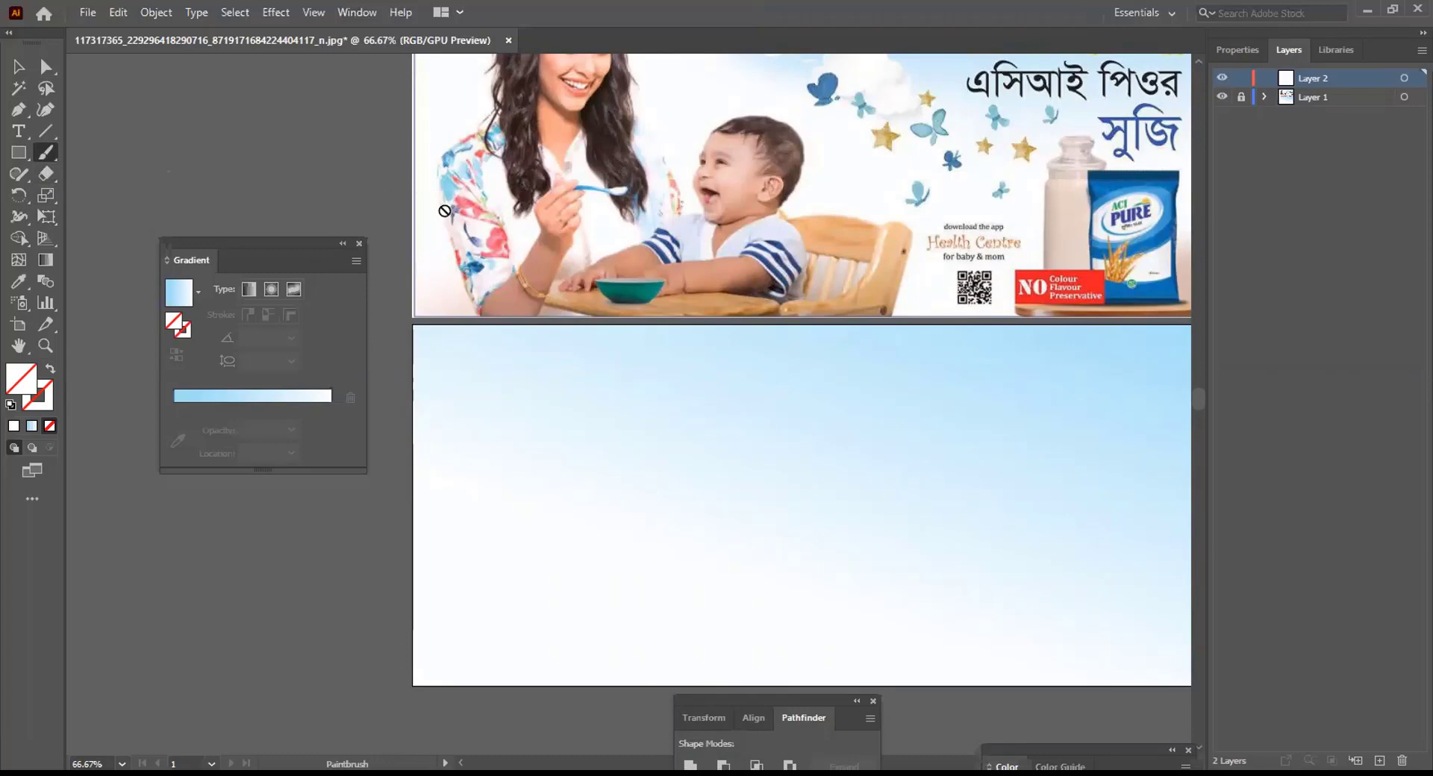
pyautogui.click(1295, 94)
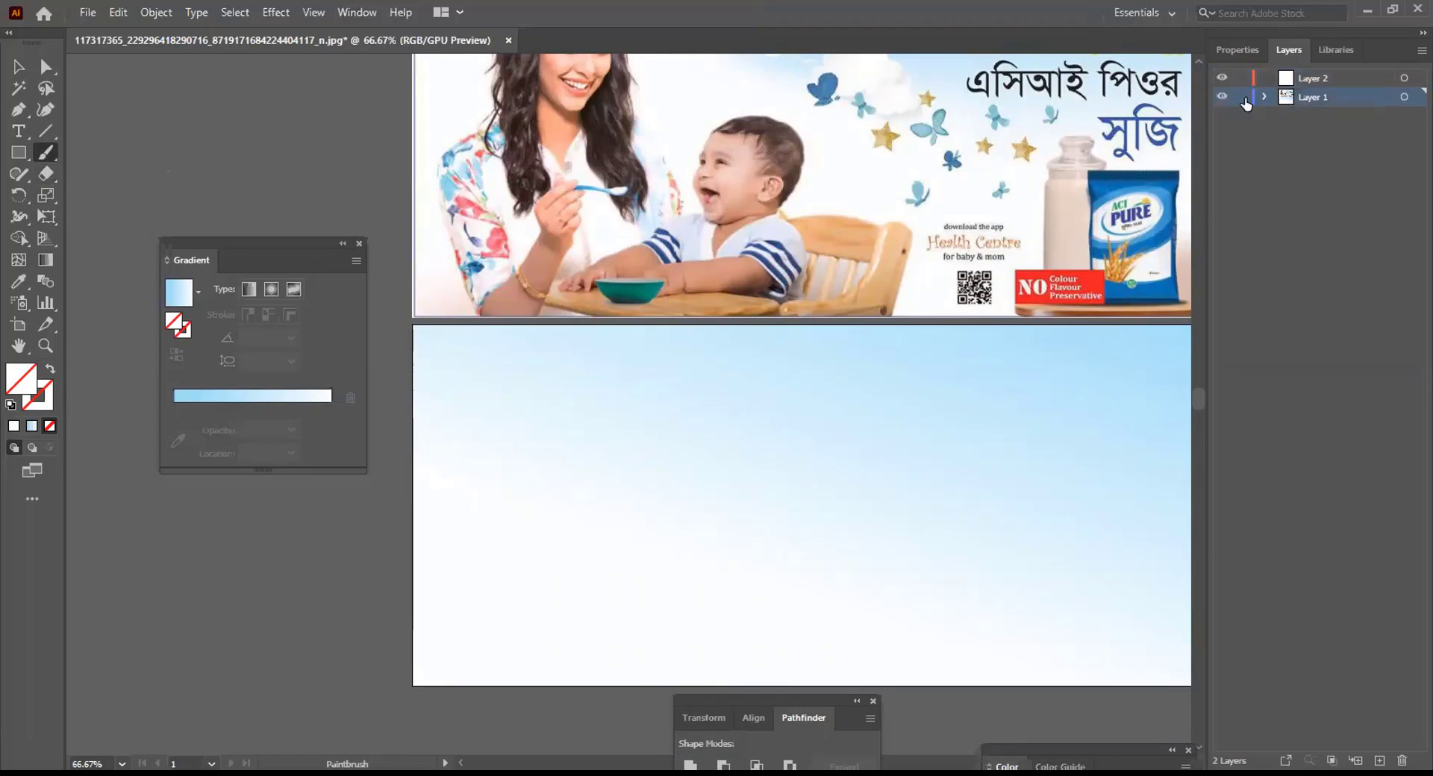
pyautogui.click(1304, 76)
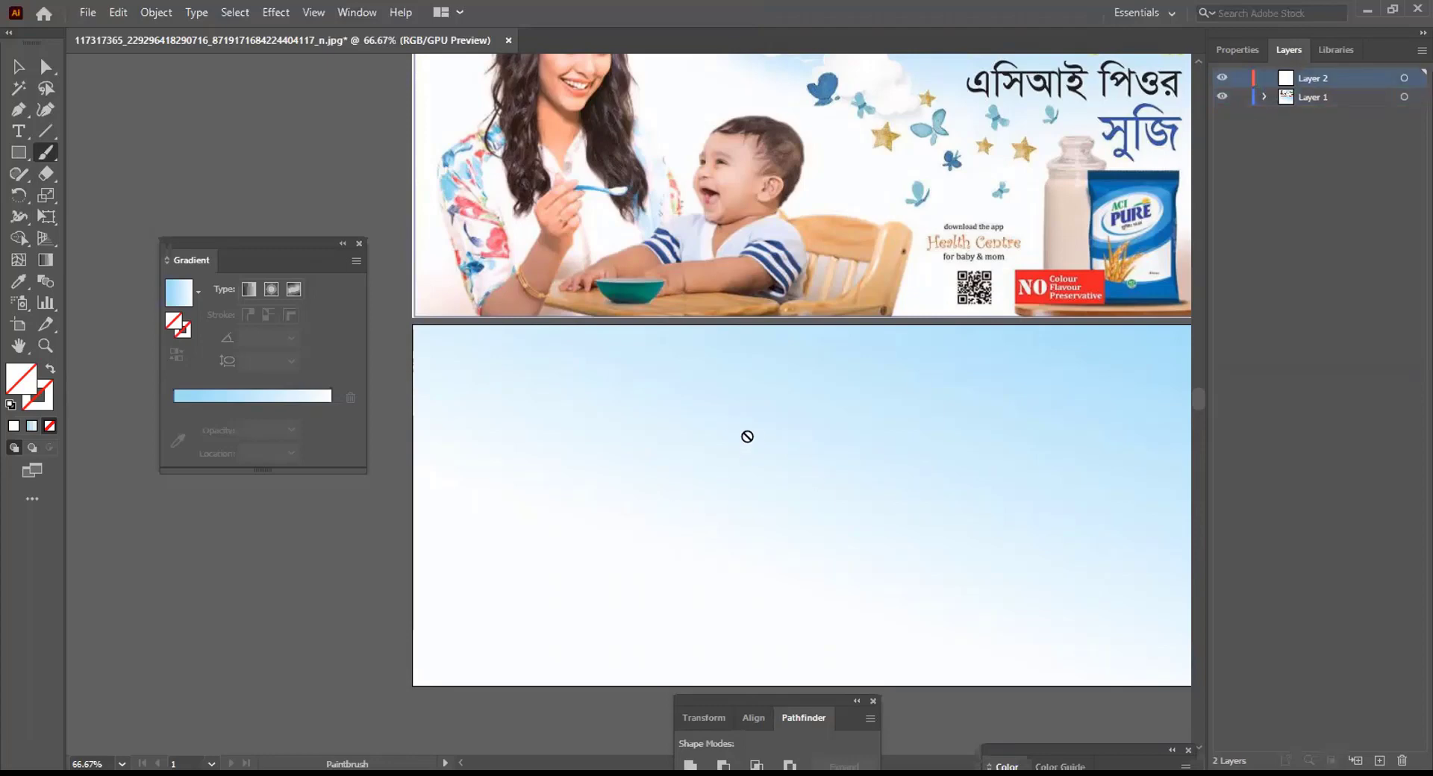
# Reset the Paintbrush colours to the default white fill and black stroke, and lock Layer 1 again
pyautogui.click(39, 403)
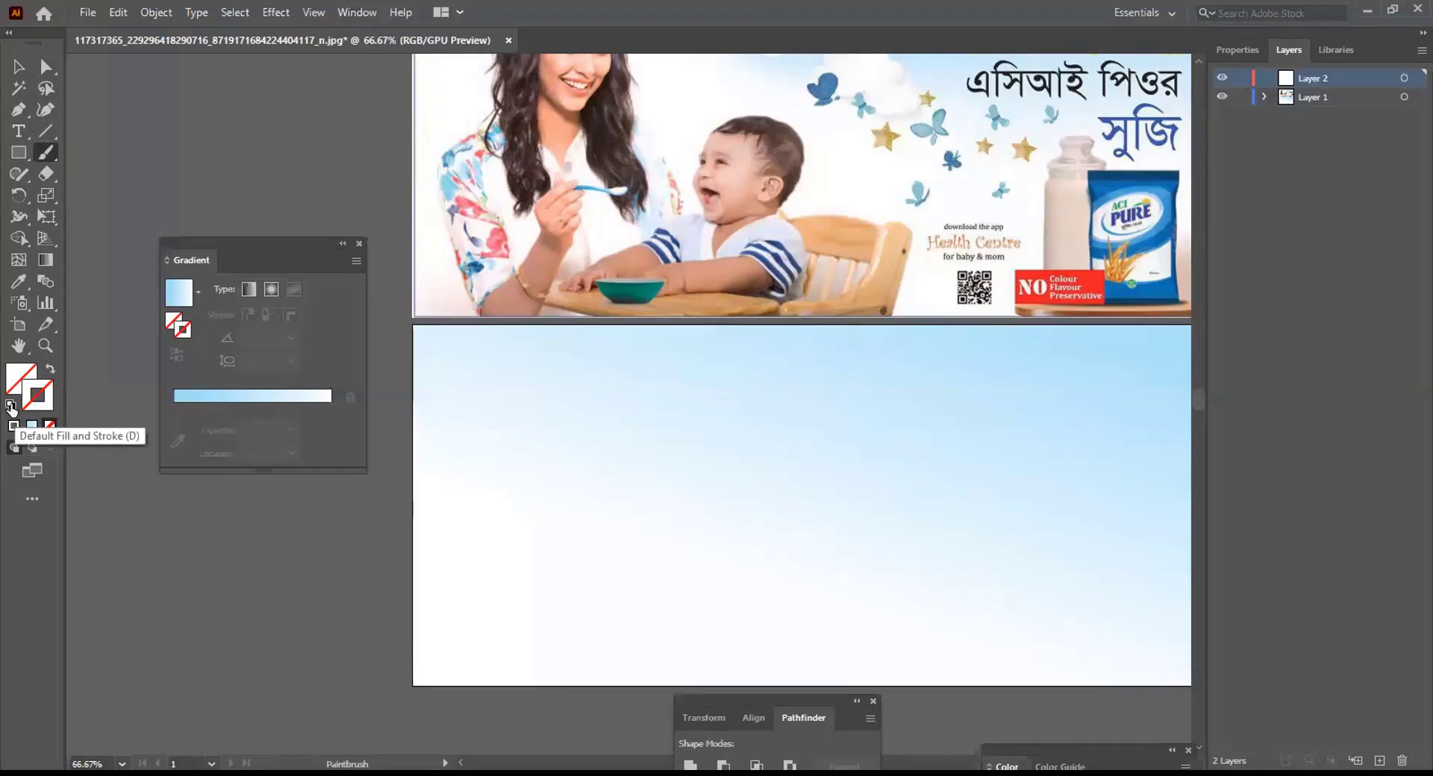
pyautogui.click(11, 404)
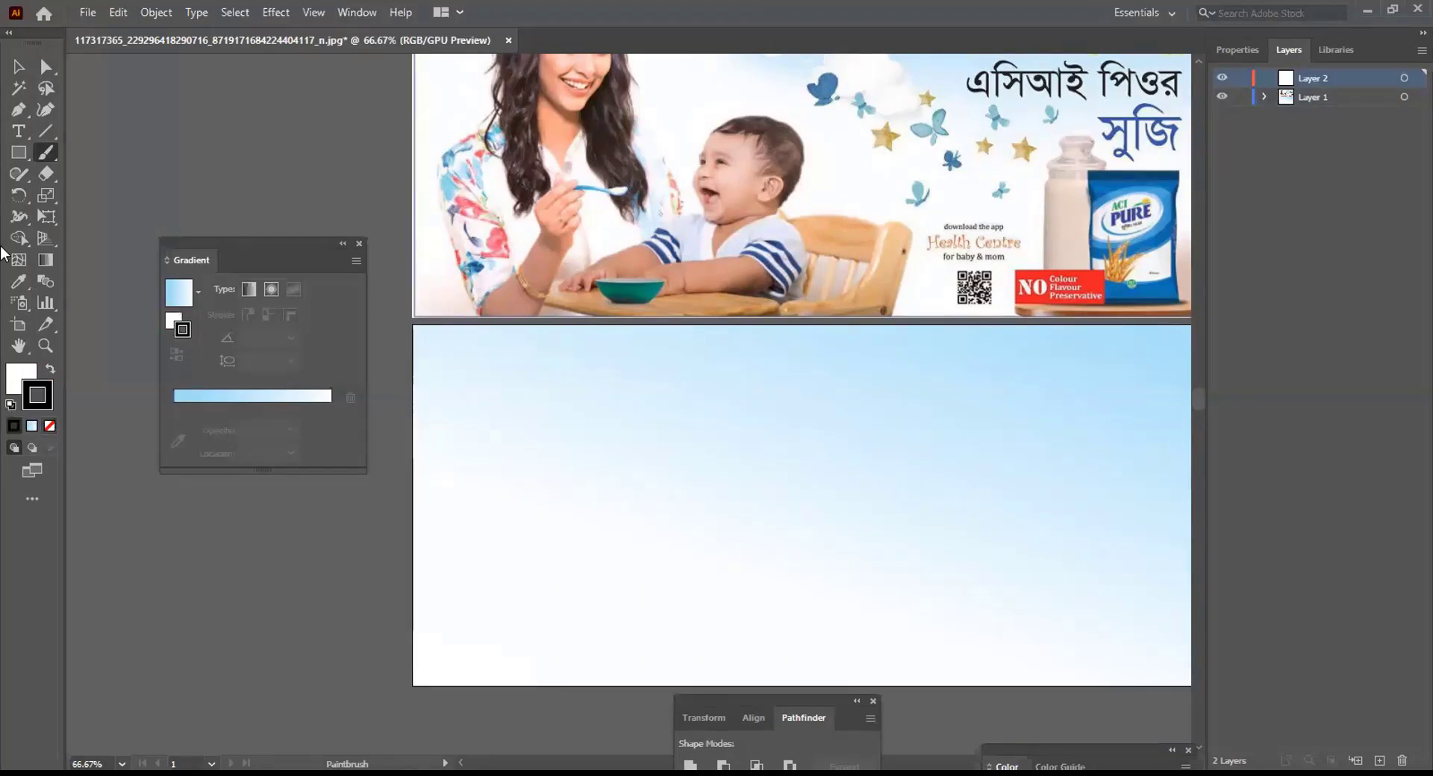
pyautogui.click(20, 67)
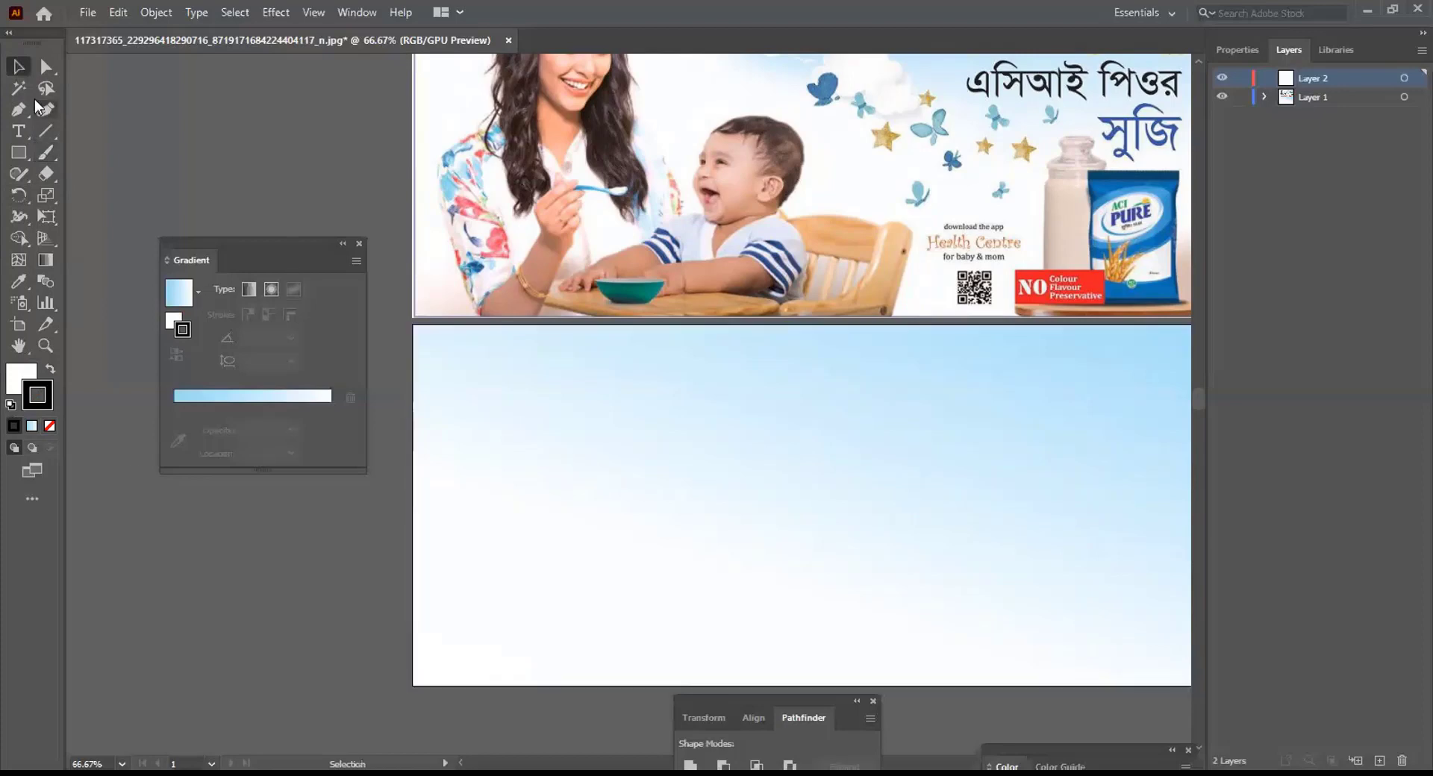
pyautogui.click(47, 152)
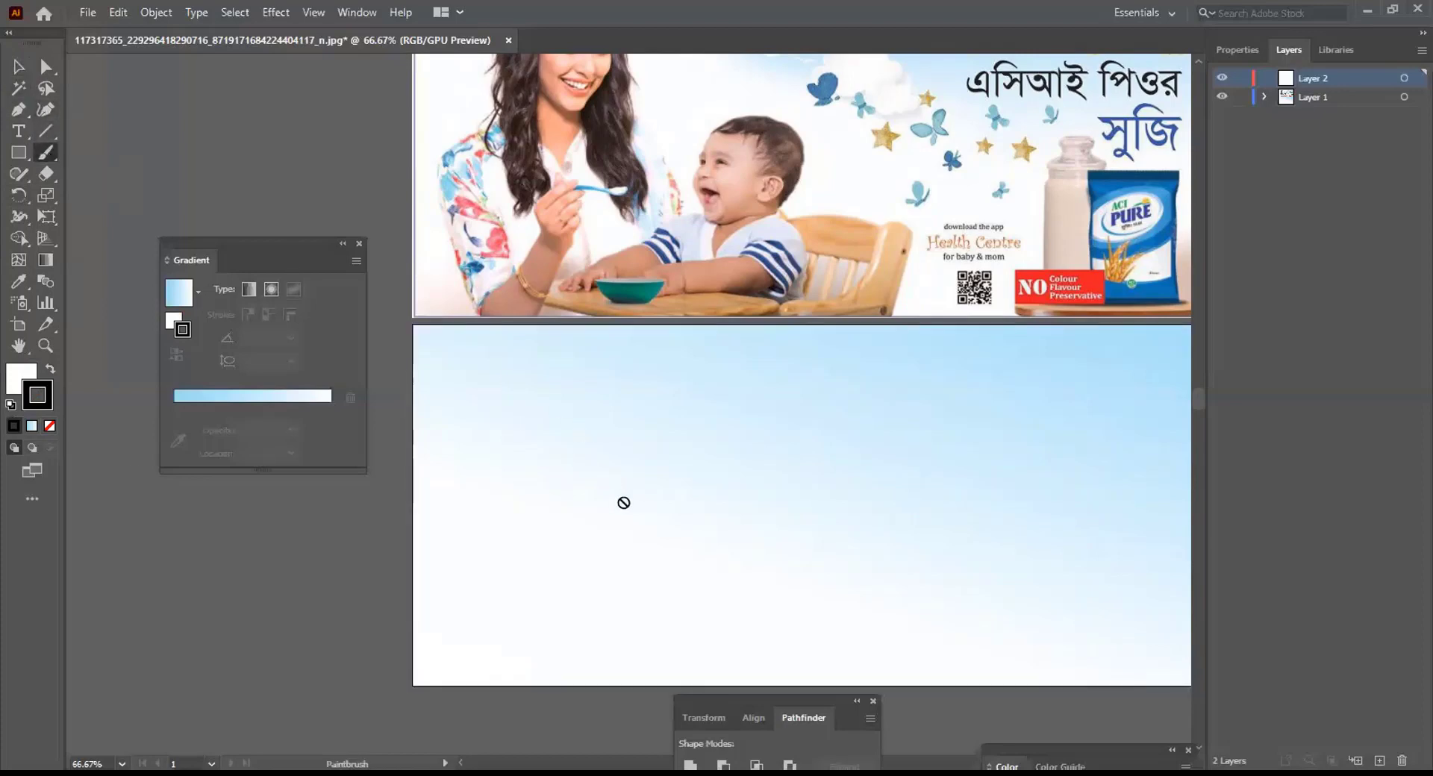
pyautogui.click(1241, 97)
# Show the brush list again, place it below the gradient settings, and choose the Basic brush
pyautogui.click(357, 12)
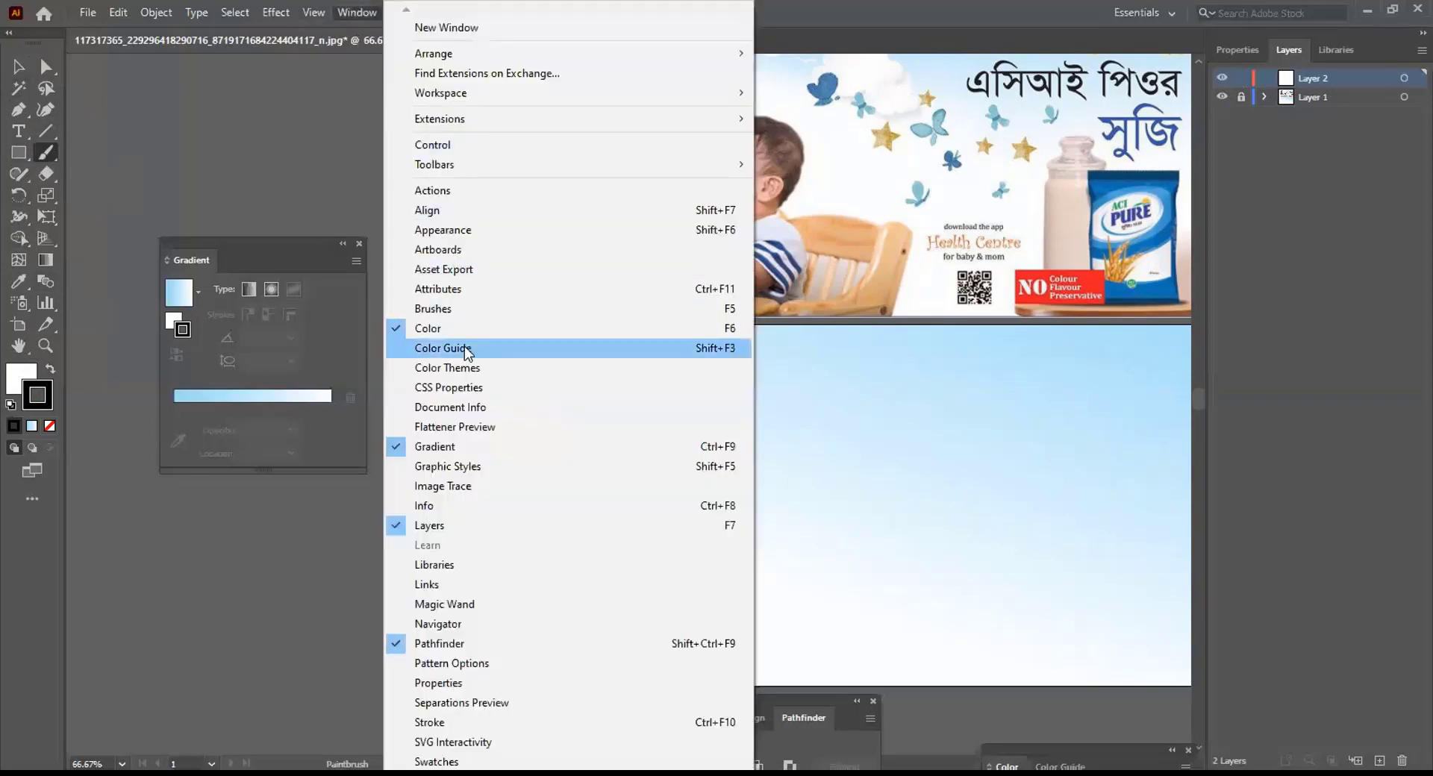
pyautogui.click(457, 308)
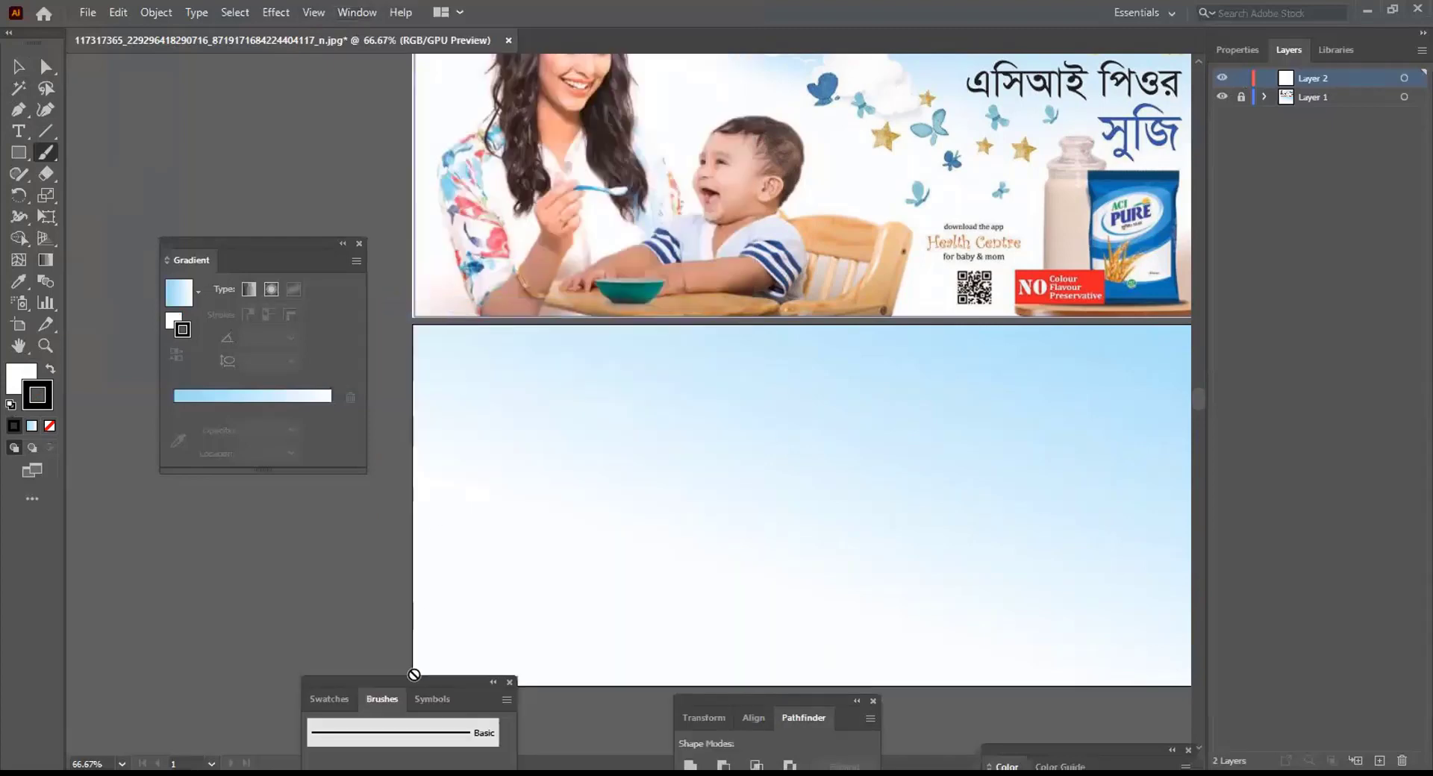
pyautogui.moveTo(409, 679)
pyautogui.mouseDown()
pyautogui.moveTo(247, 411)
pyautogui.moveTo(250, 477)
pyautogui.moveTo(312, 516)
pyautogui.mouseUp()
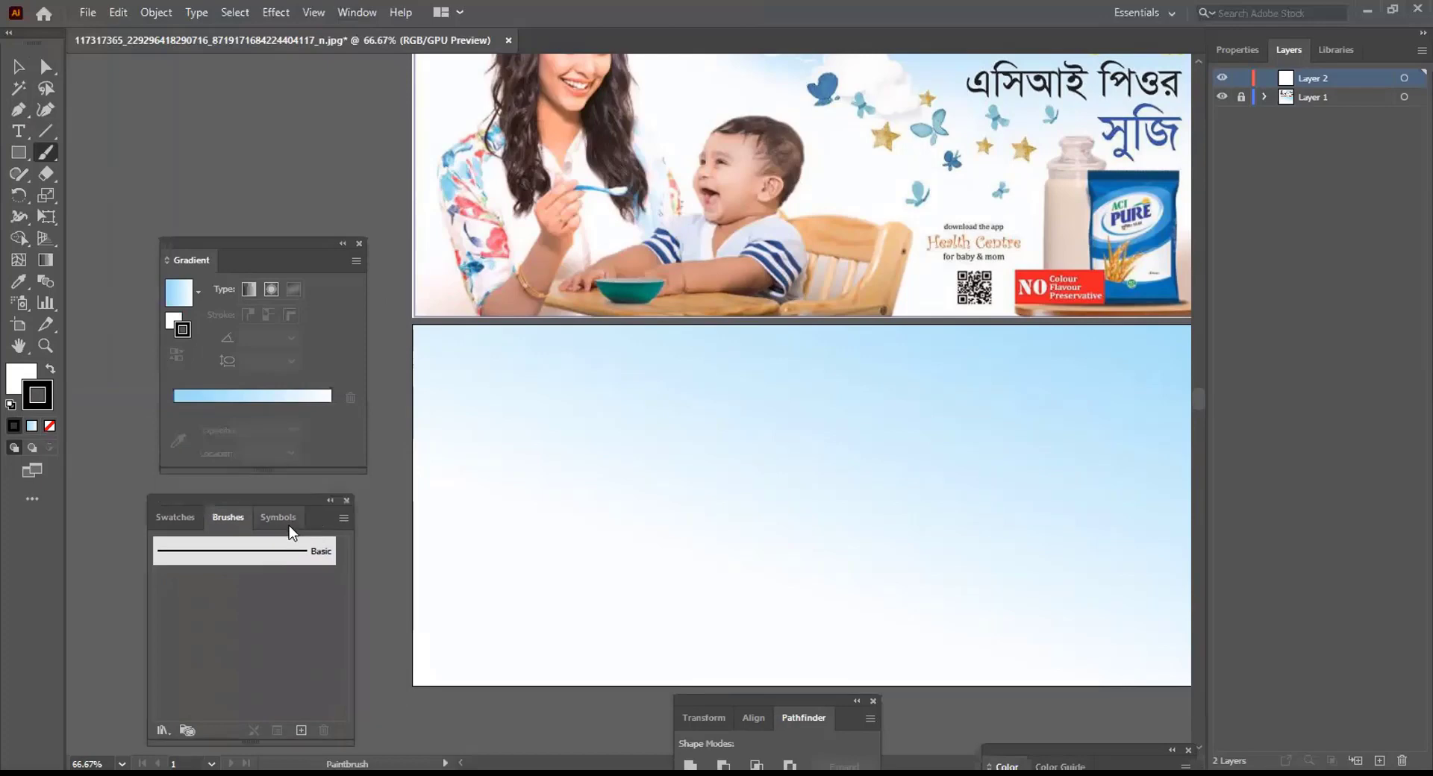
pyautogui.click(216, 551)
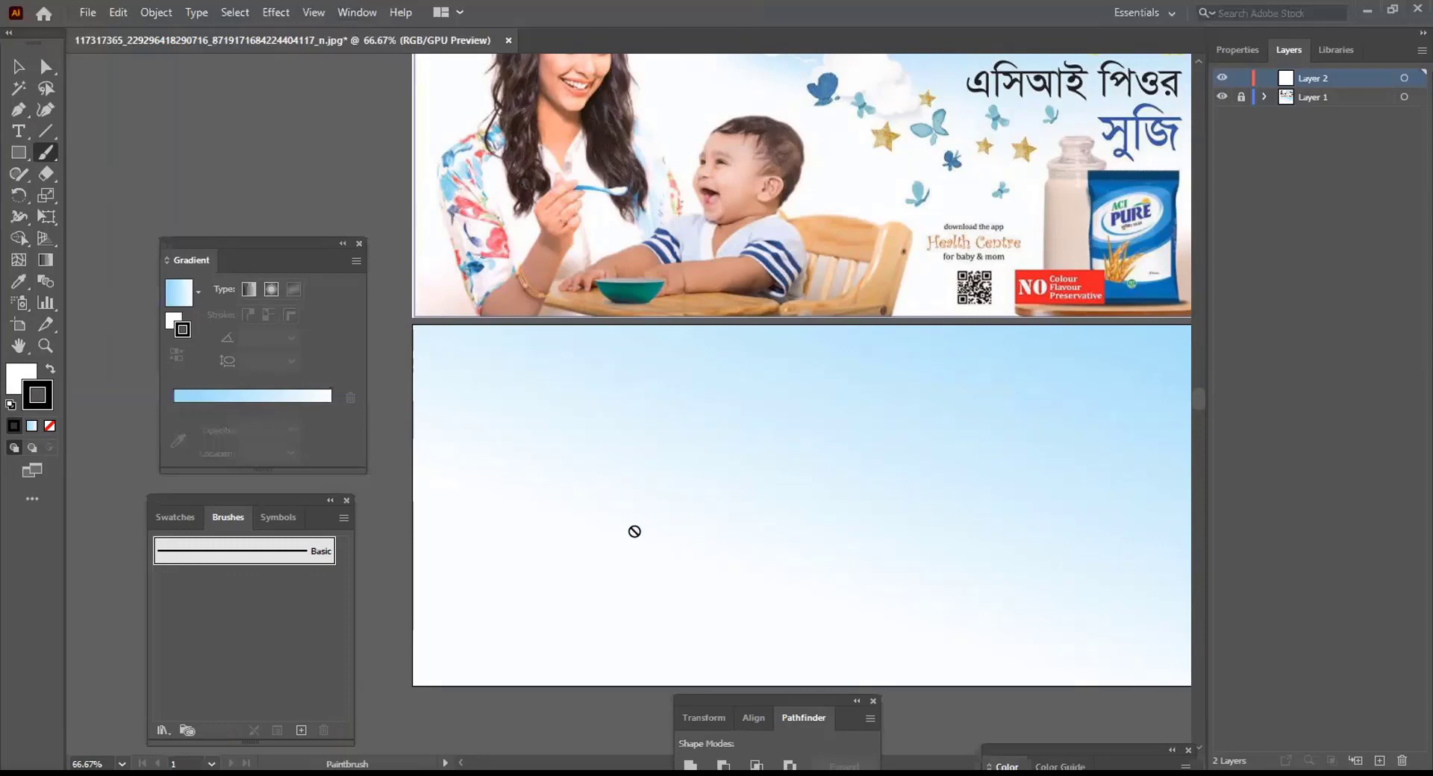
# Look through the available brushes and brush library categories, such as Artistic and Image Brush, for the Paintbrush
pyautogui.click(1241, 54)
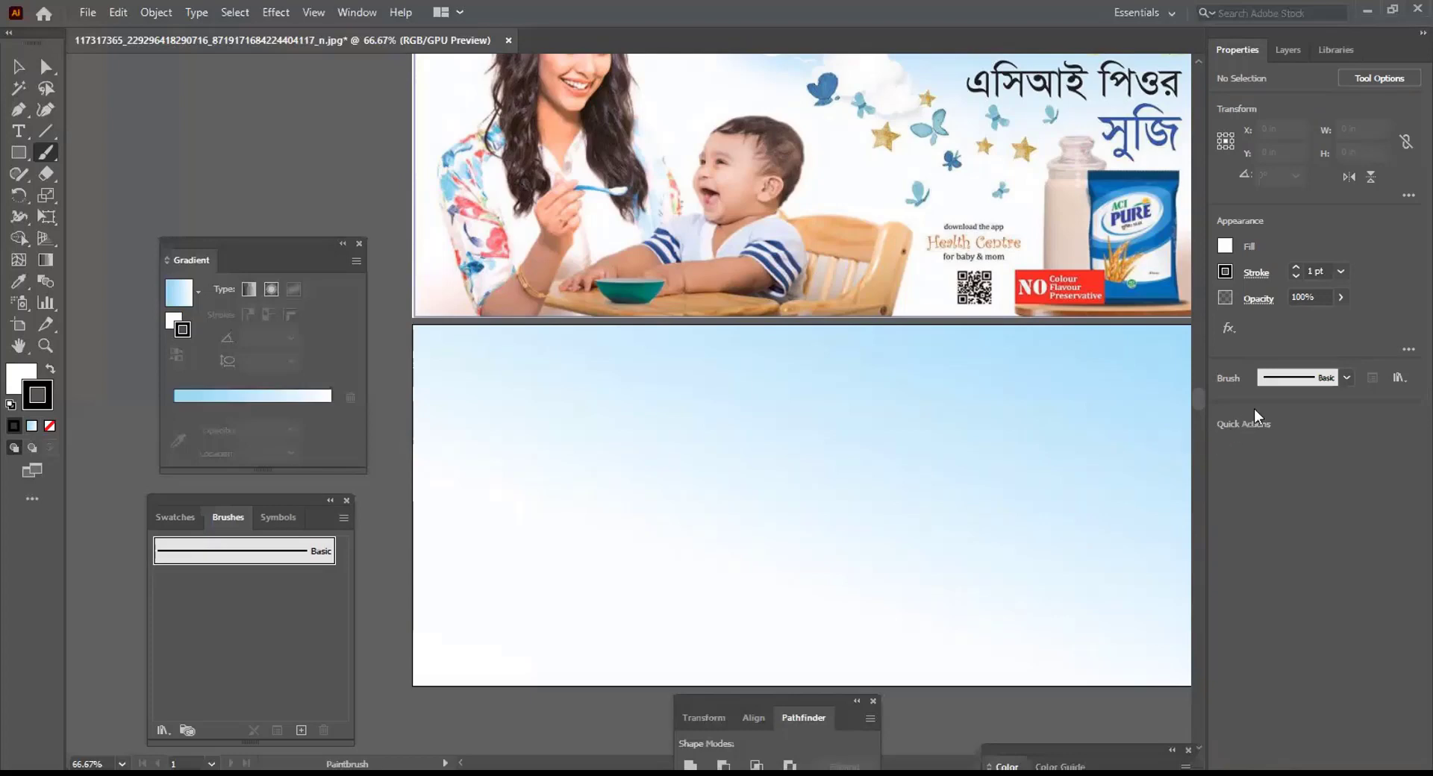
pyautogui.click(1348, 377)
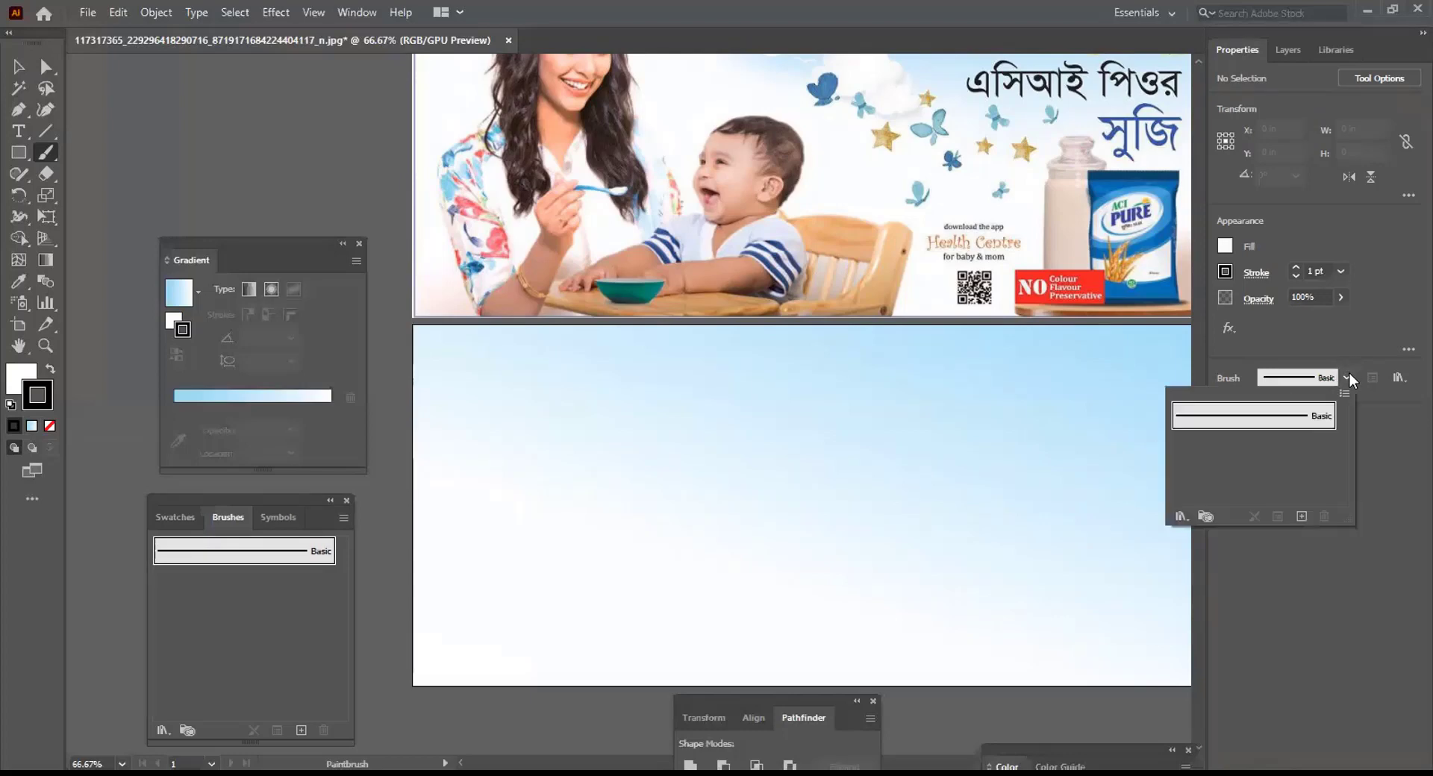
pyautogui.click(1399, 379)
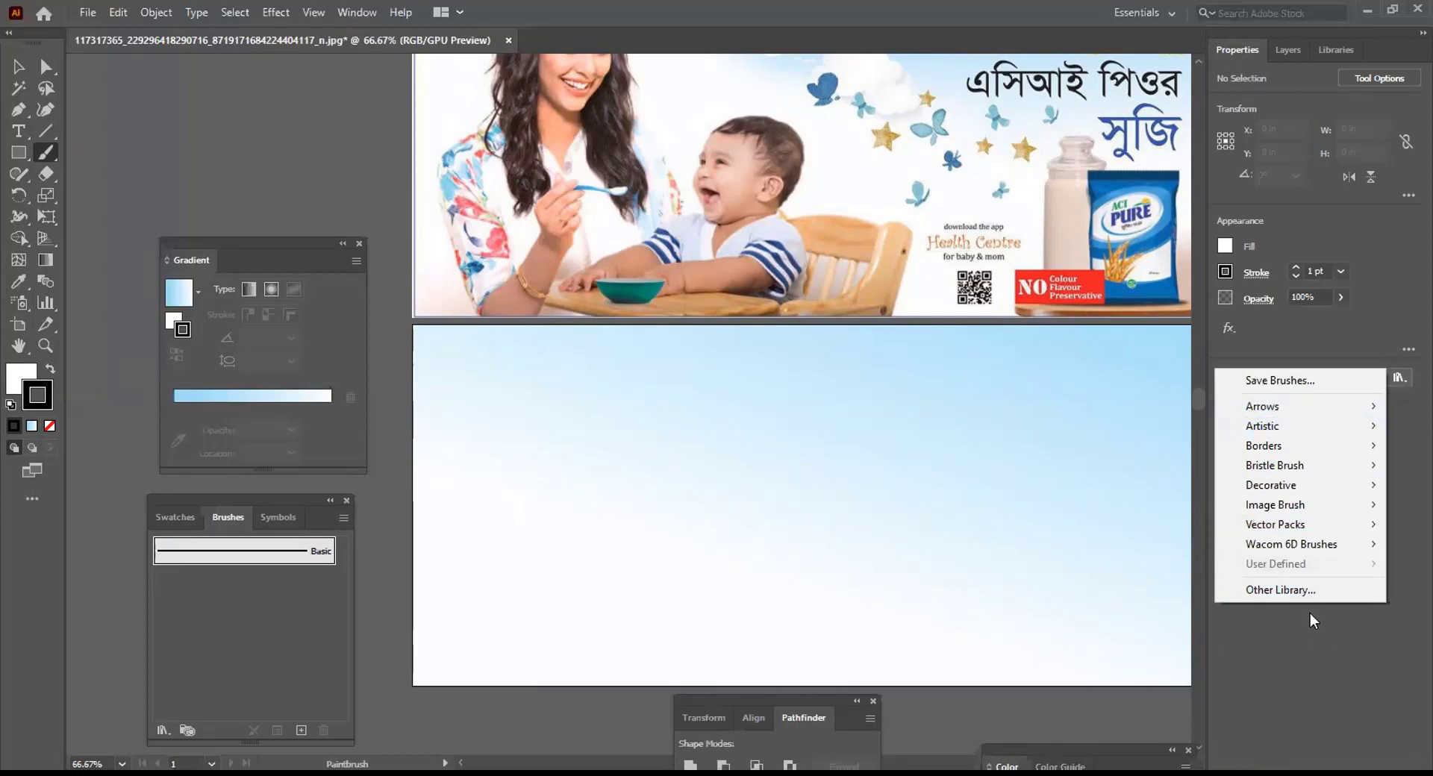
pyautogui.moveTo(1299, 504)
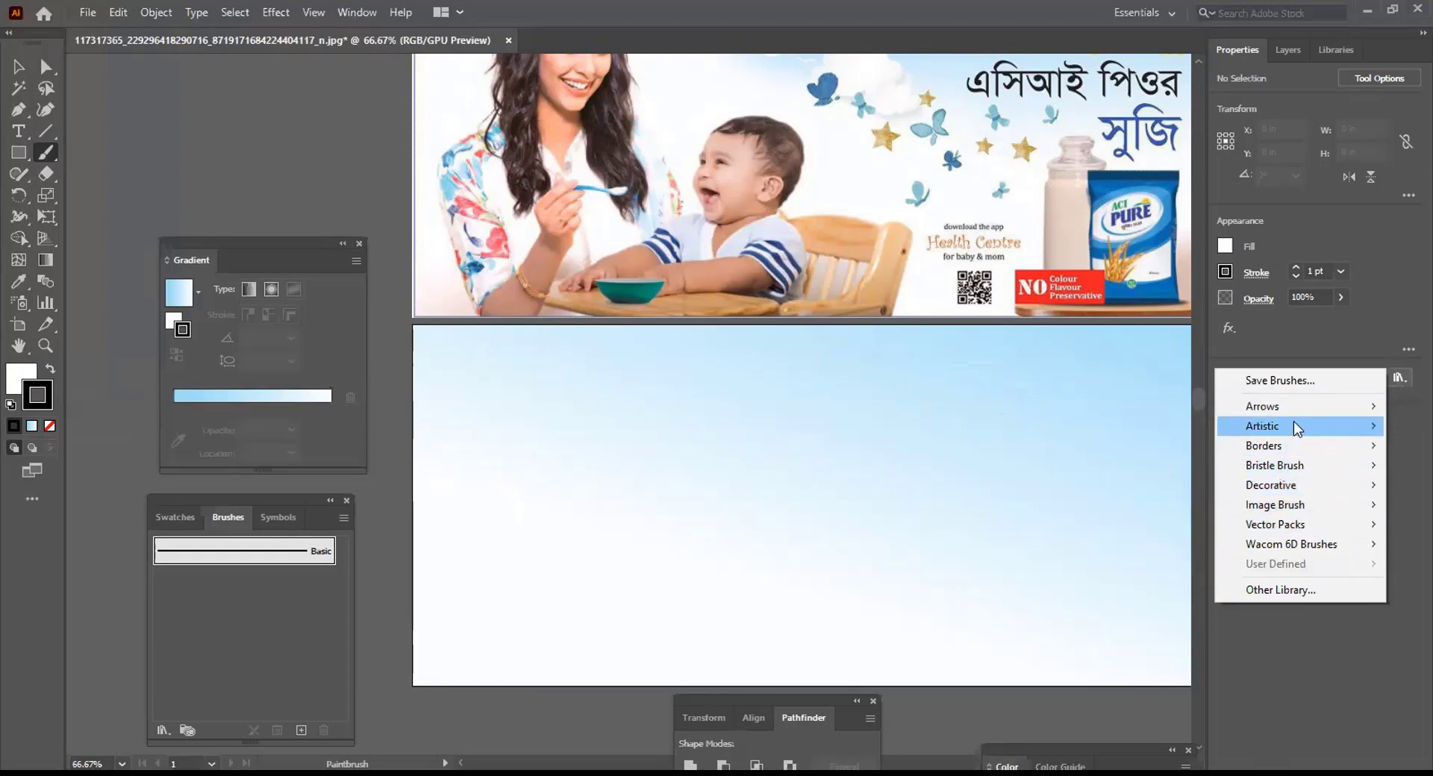
pyautogui.moveTo(1295, 428)
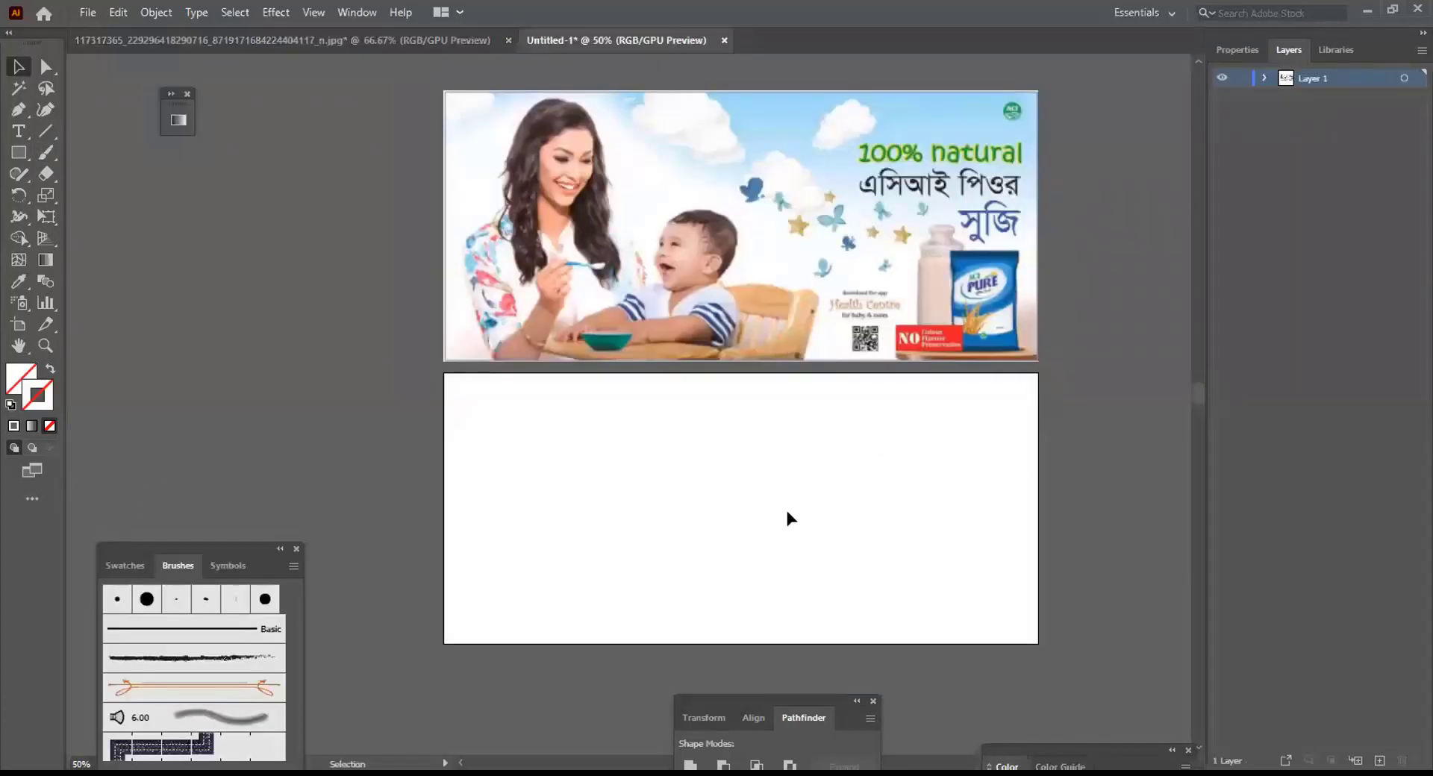
# Activate the Paintbrush, move the brush list up beside the artboards, and set the stroke colour to light pink F9BBBB
pyautogui.click(45, 154)
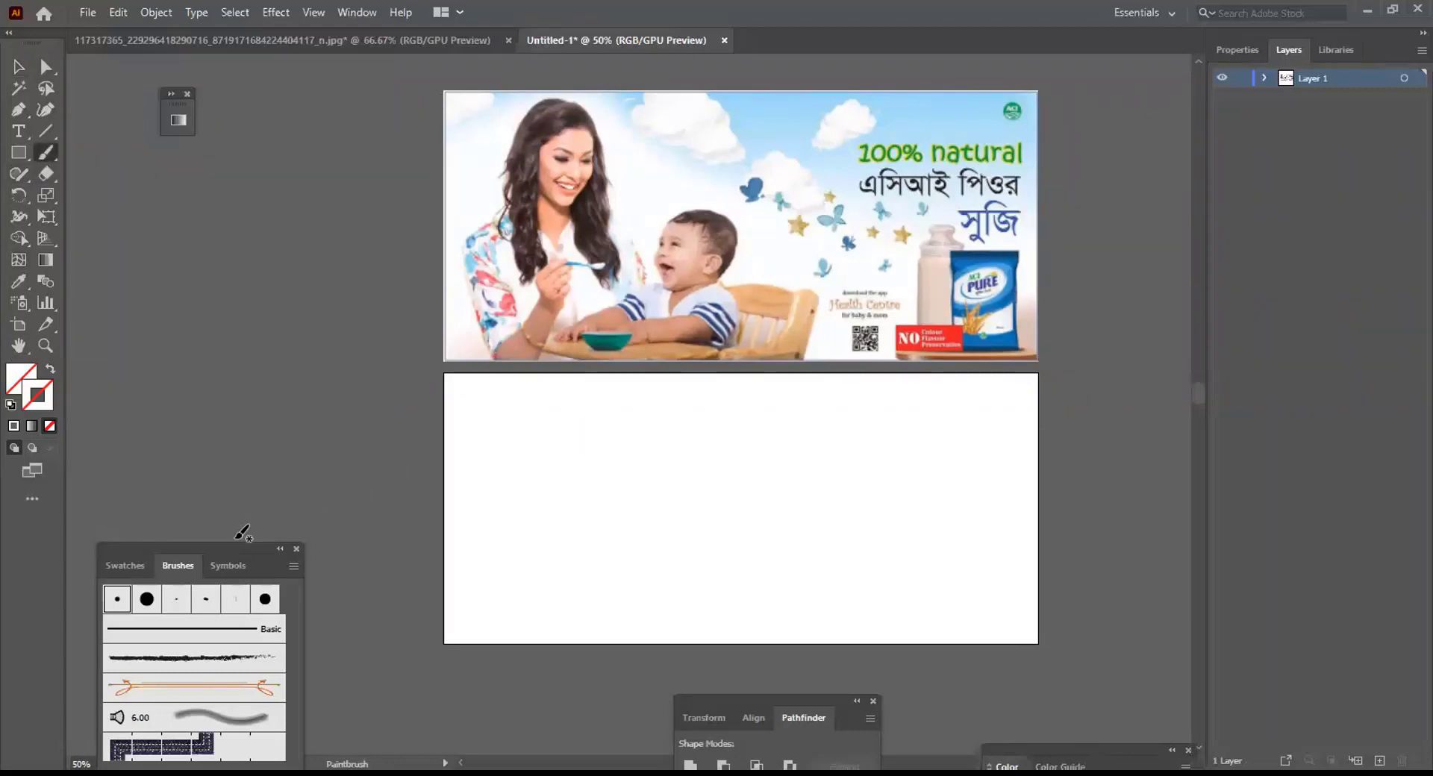
pyautogui.moveTo(244, 547); pyautogui.dragTo(329, 366)
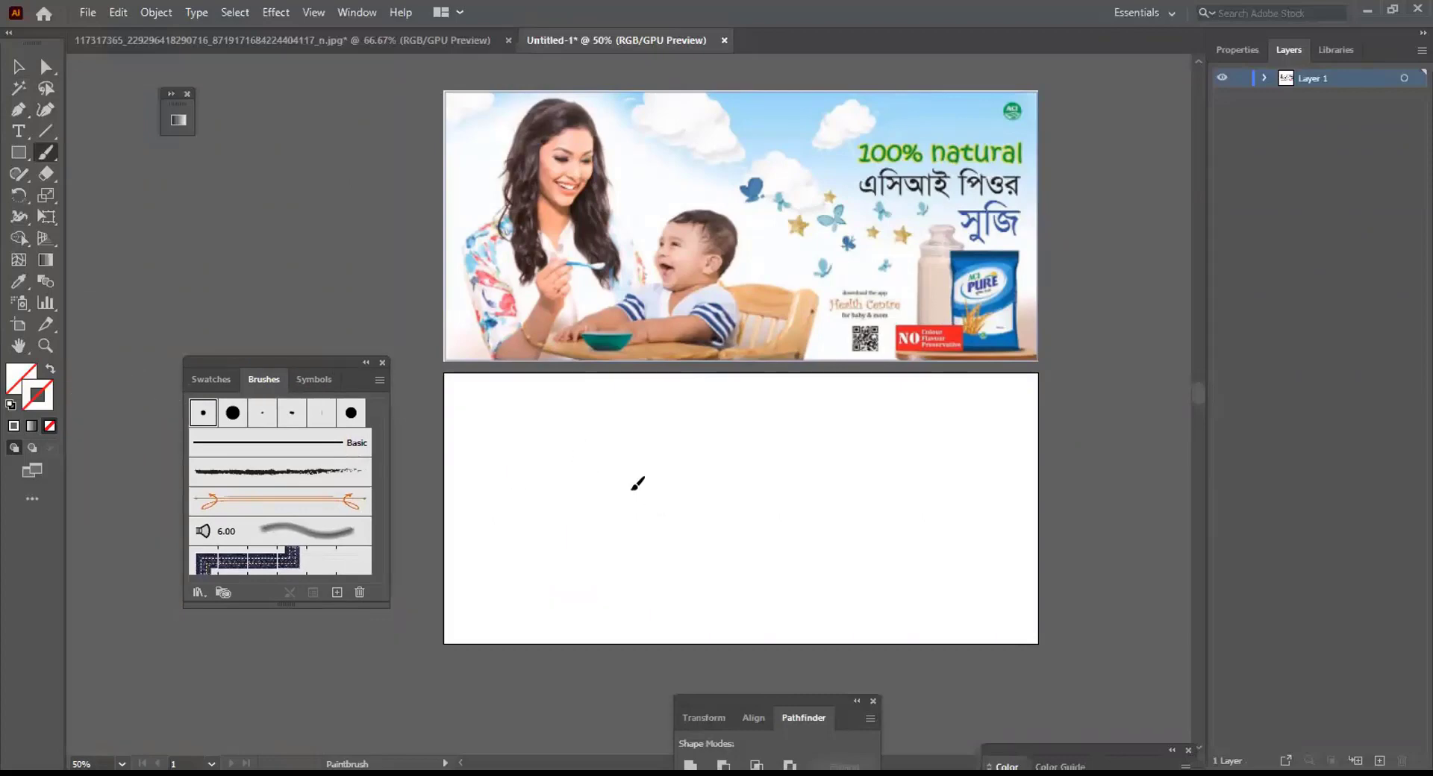
pyautogui.click(223, 515)
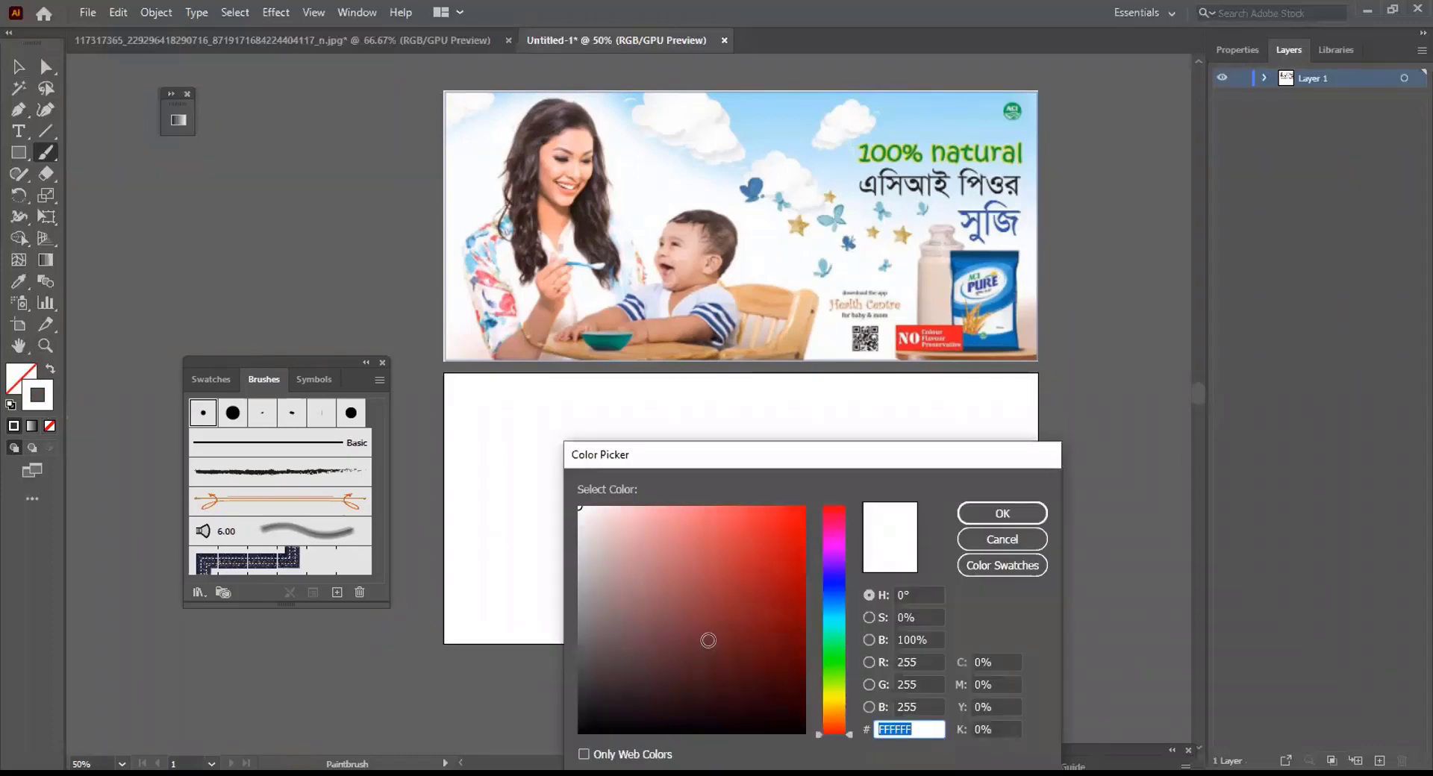
pyautogui.click(651, 574)
pyautogui.moveTo(651, 574)
pyautogui.mouseDown()
pyautogui.moveTo(643, 590)
pyautogui.moveTo(633, 511)
pyautogui.mouseUp()
pyautogui.click(1004, 515)
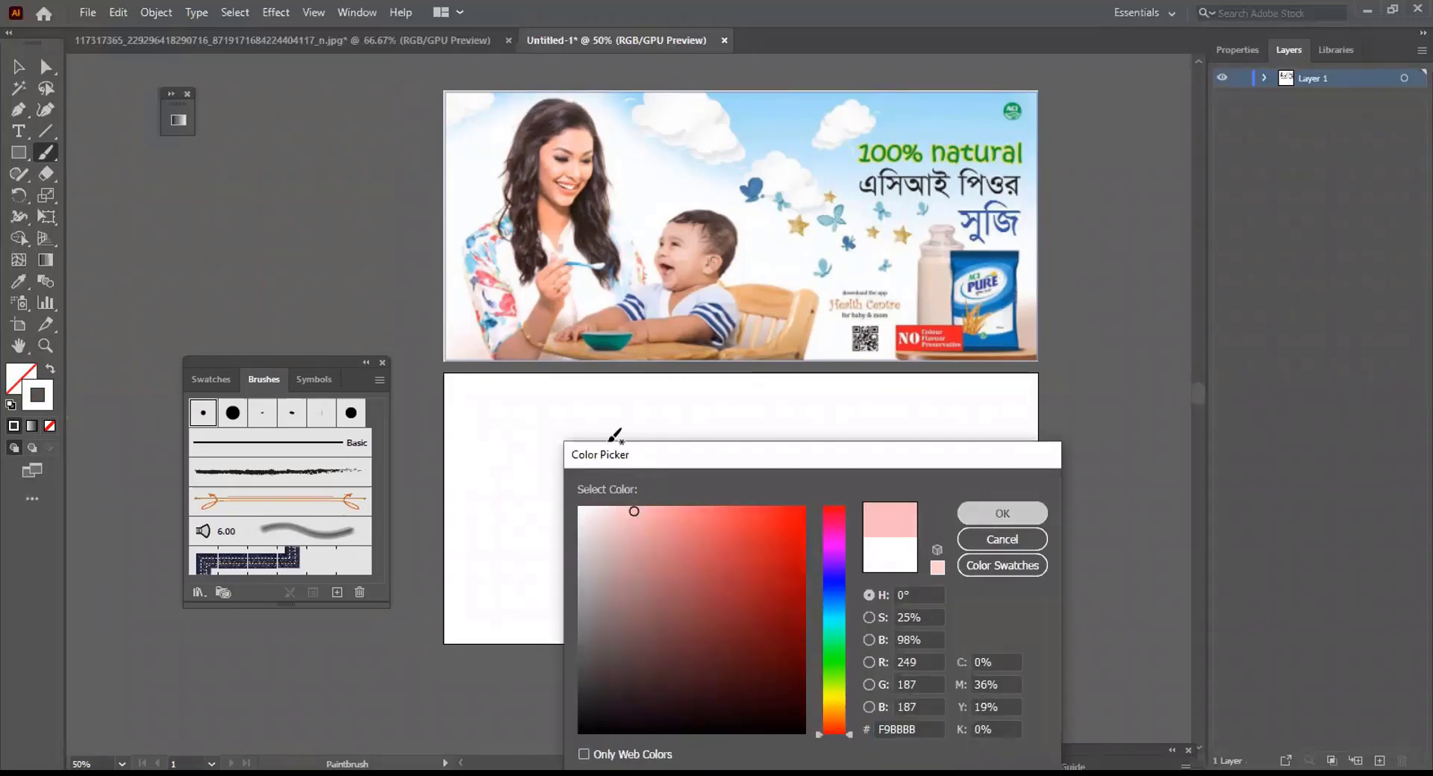
# Paint a short wavy trial stroke on the lower artboard and delete it
pyautogui.moveTo(603, 441)
pyautogui.mouseDown()
pyautogui.moveTo(653, 510)
pyautogui.moveTo(696, 484)
pyautogui.mouseUp()
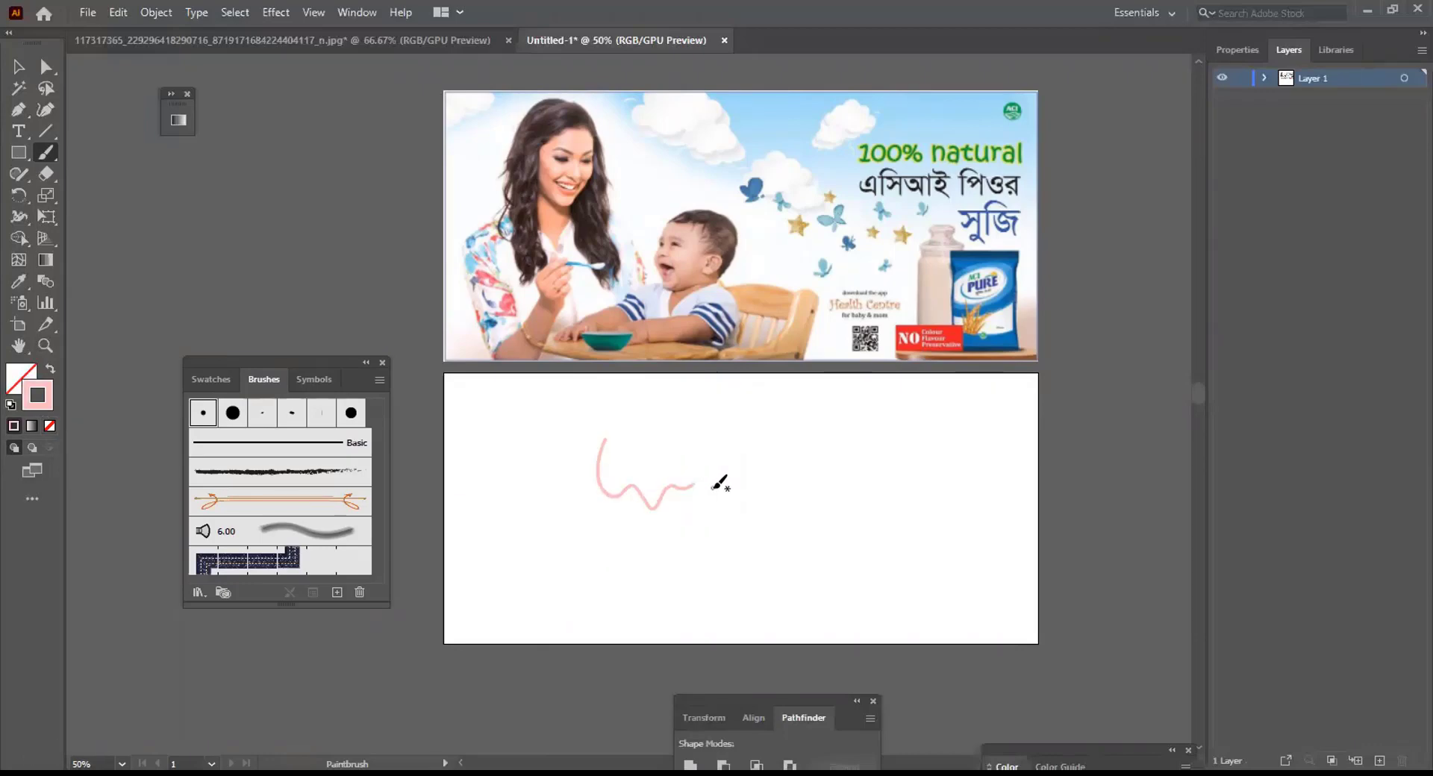
pyautogui.click(27, 70)
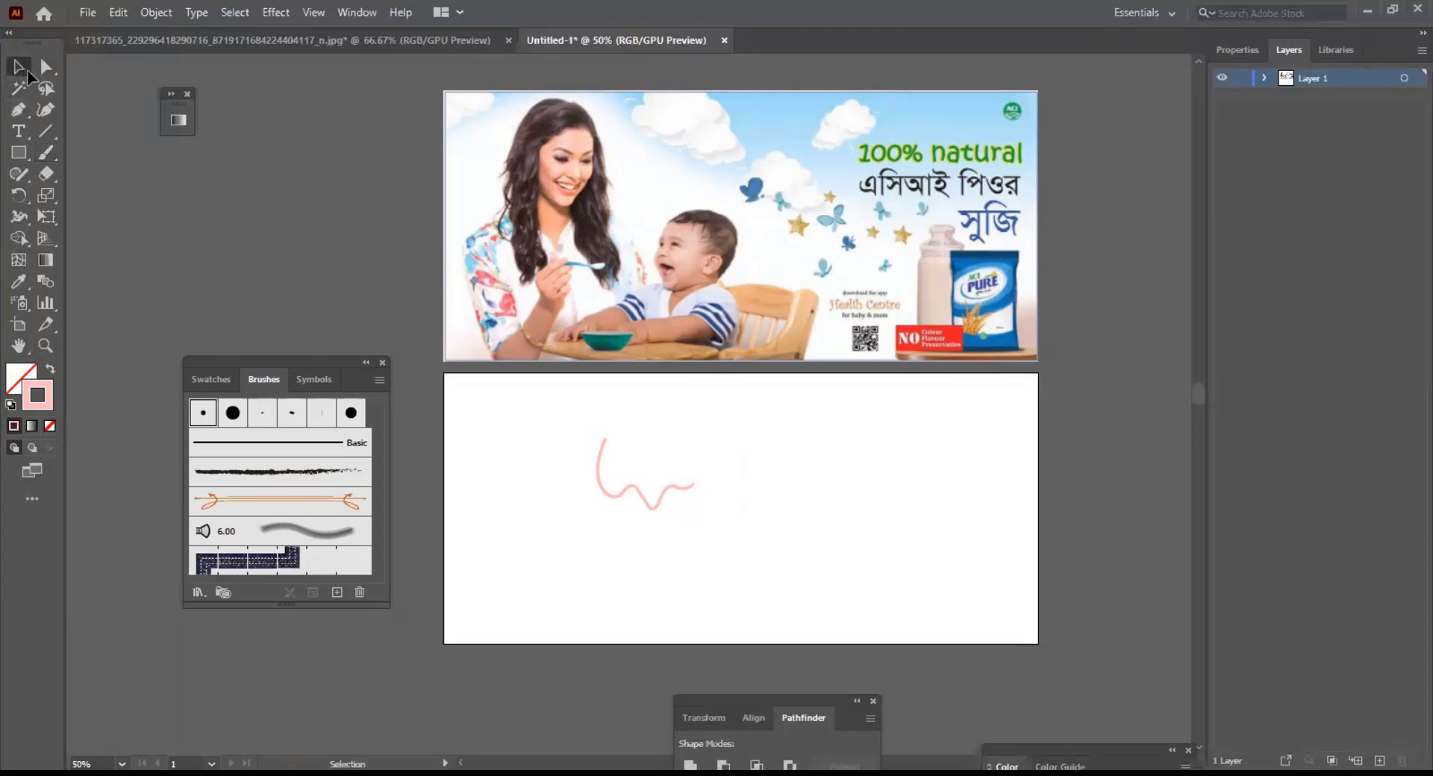
pyautogui.moveTo(552, 408); pyautogui.dragTo(691, 517)
pyautogui.press('Delete')
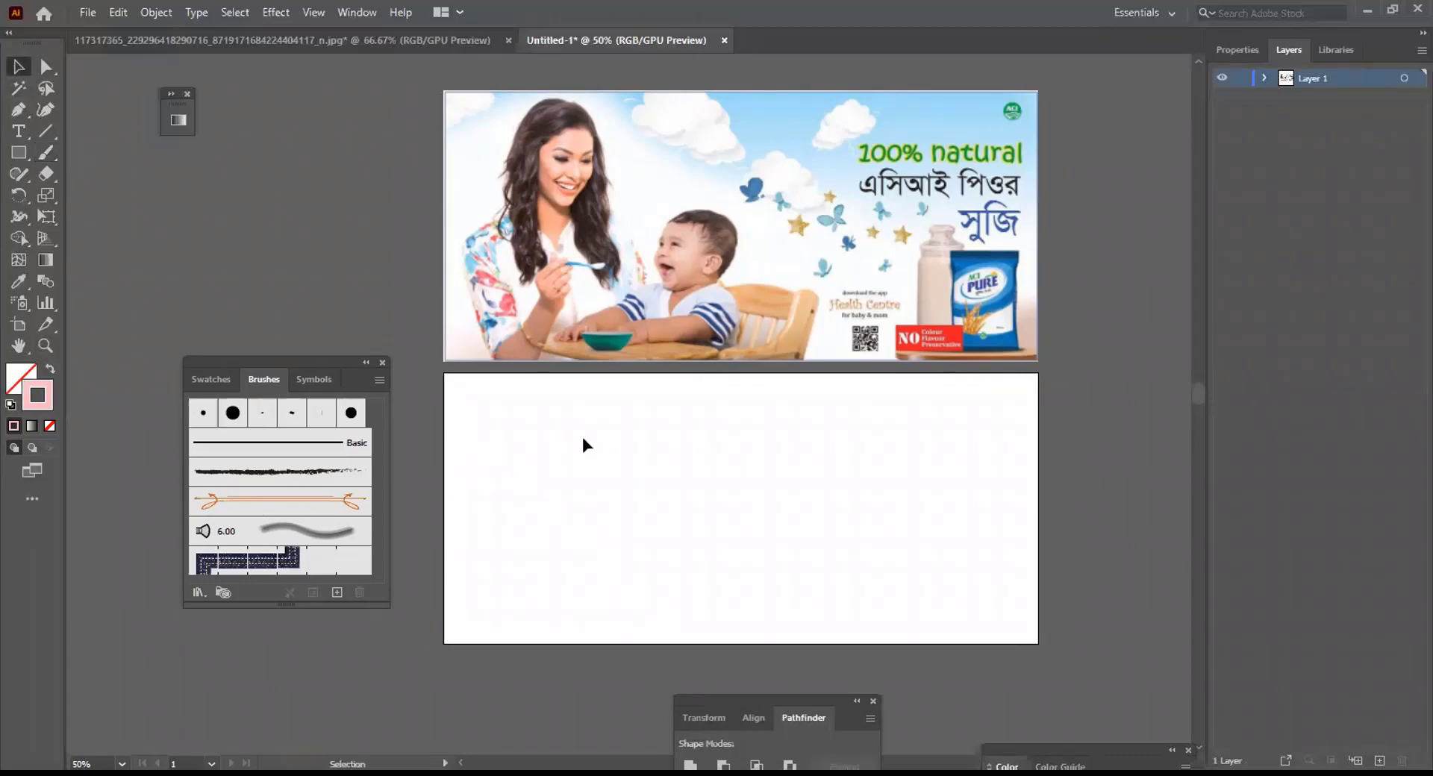
# Try painting a cloud outline freehand with the Paintbrush near the lower artboard's upper edge, undoing each attempt
pyautogui.press('b')
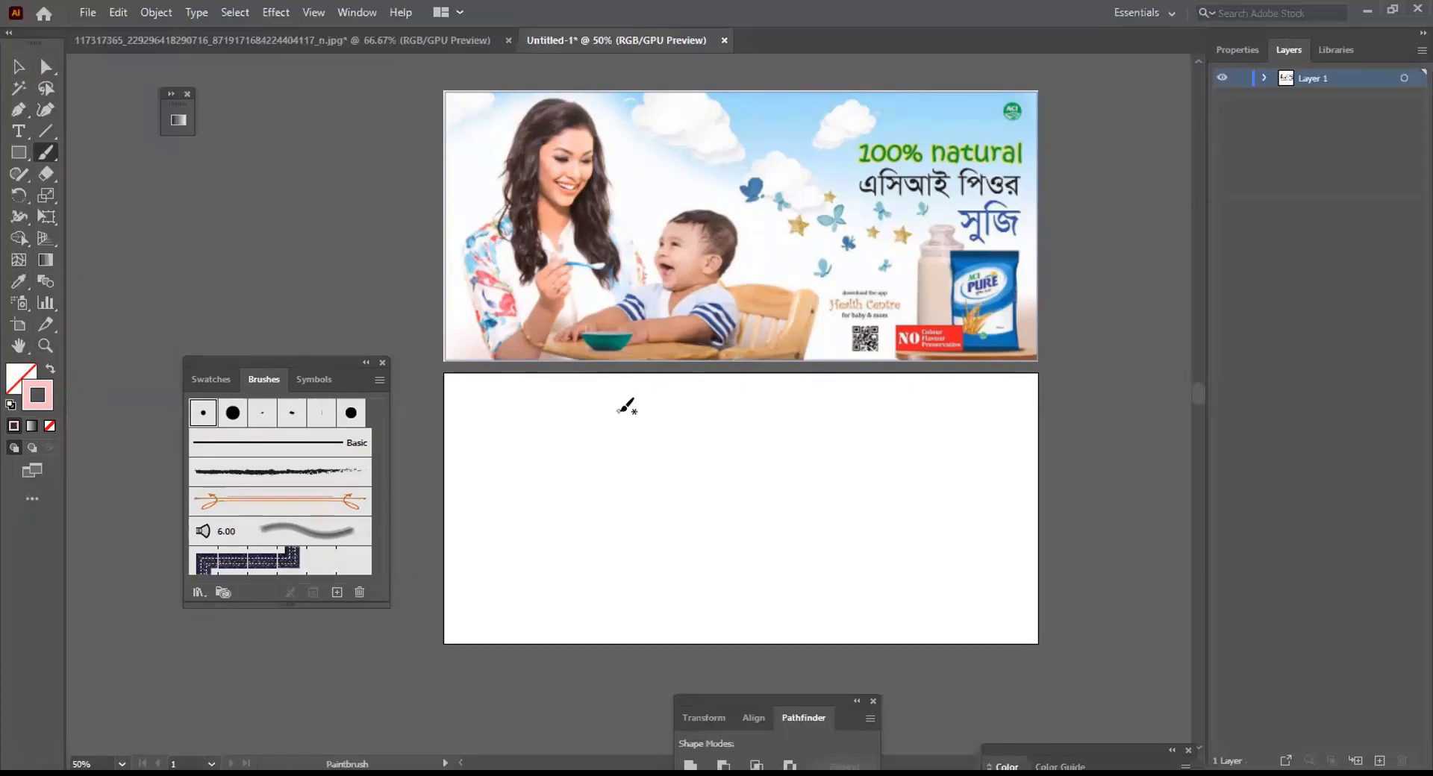
pyautogui.hotkey('ctrl', '=')
pyautogui.hotkey('ctrl', '=')
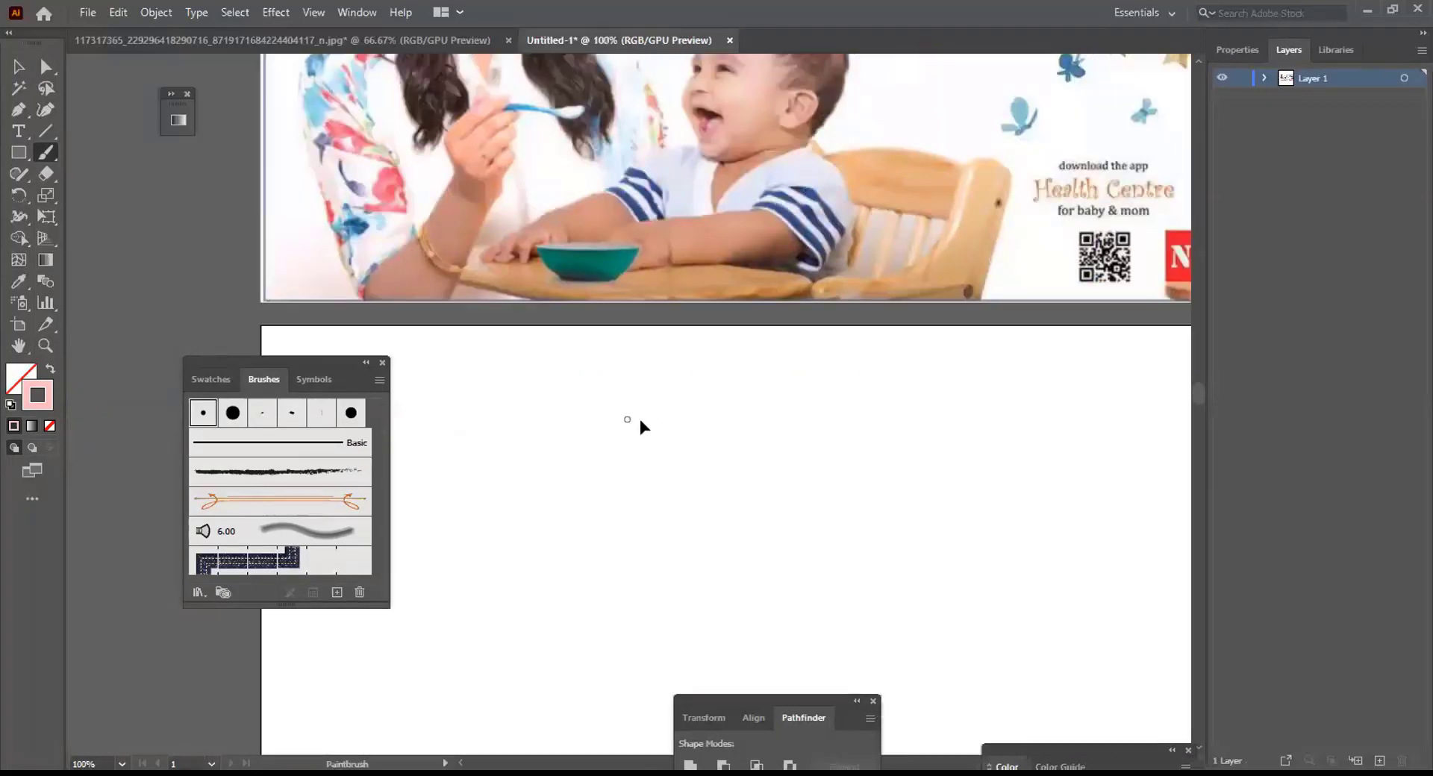
pyautogui.hotkey('ctrl', '-')
pyautogui.hotkey('ctrl', '-')
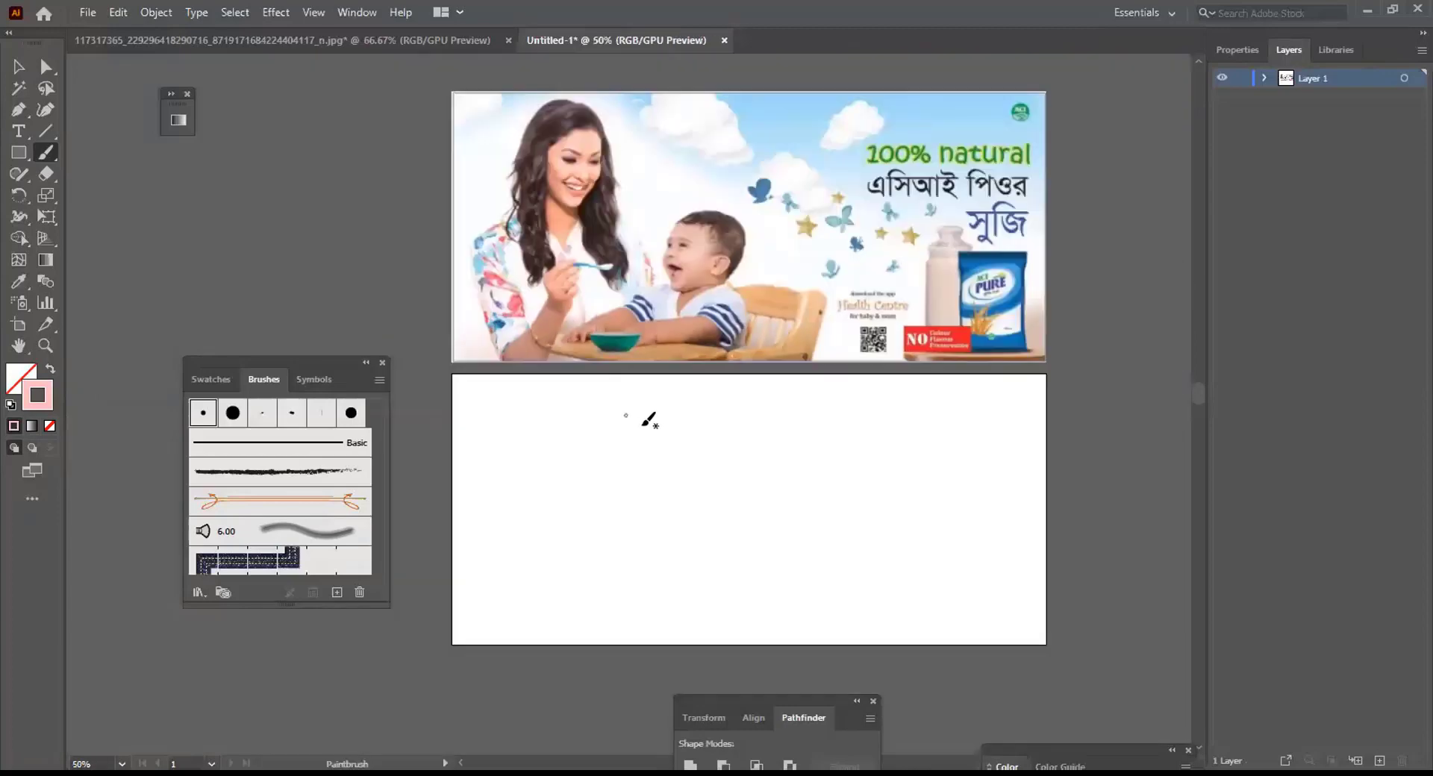
pyautogui.moveTo(635, 408)
pyautogui.mouseDown()
pyautogui.moveTo(634, 448)
pyautogui.moveTo(651, 454)
pyautogui.moveTo(735, 446)
pyautogui.moveTo(737, 427)
pyautogui.mouseUp()
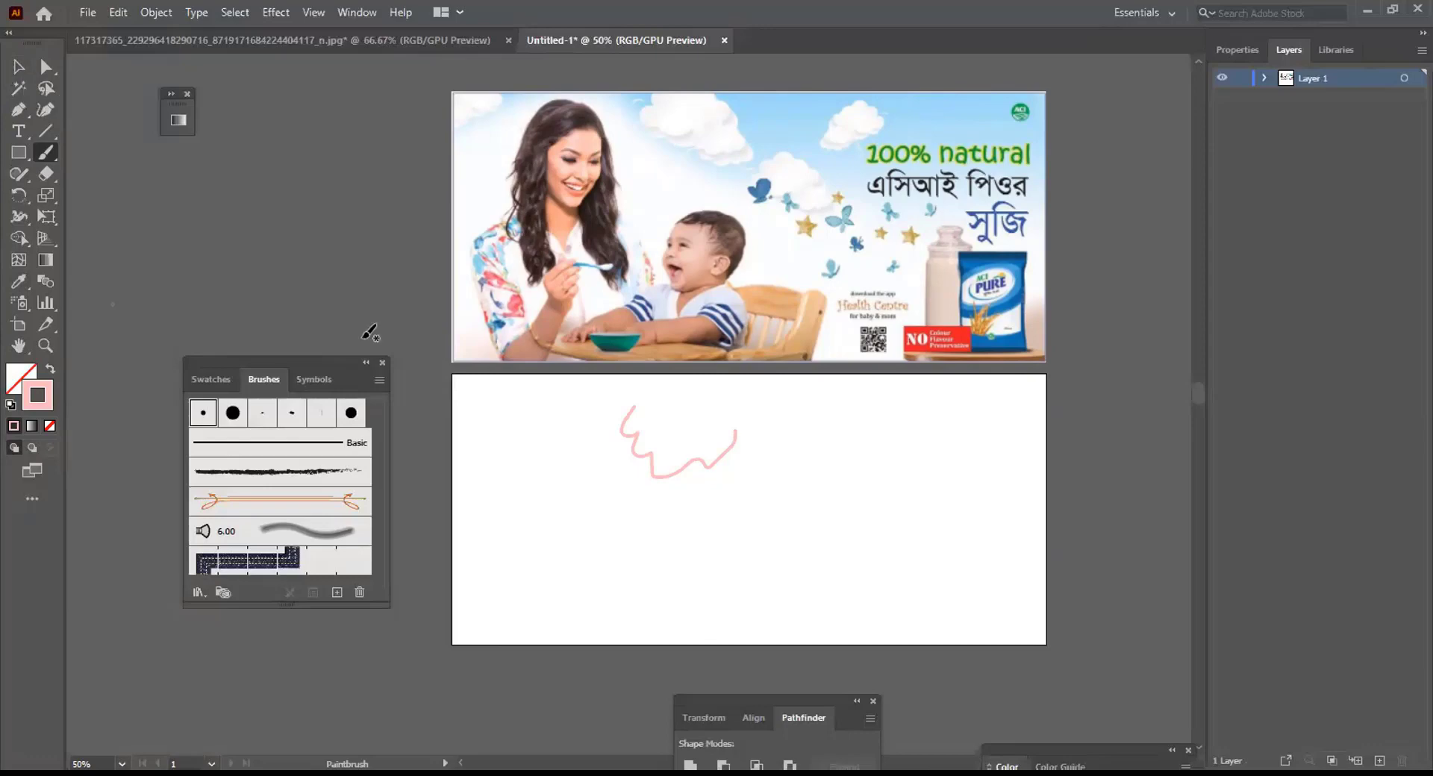
pyautogui.hotkey('ctrl', 'z')
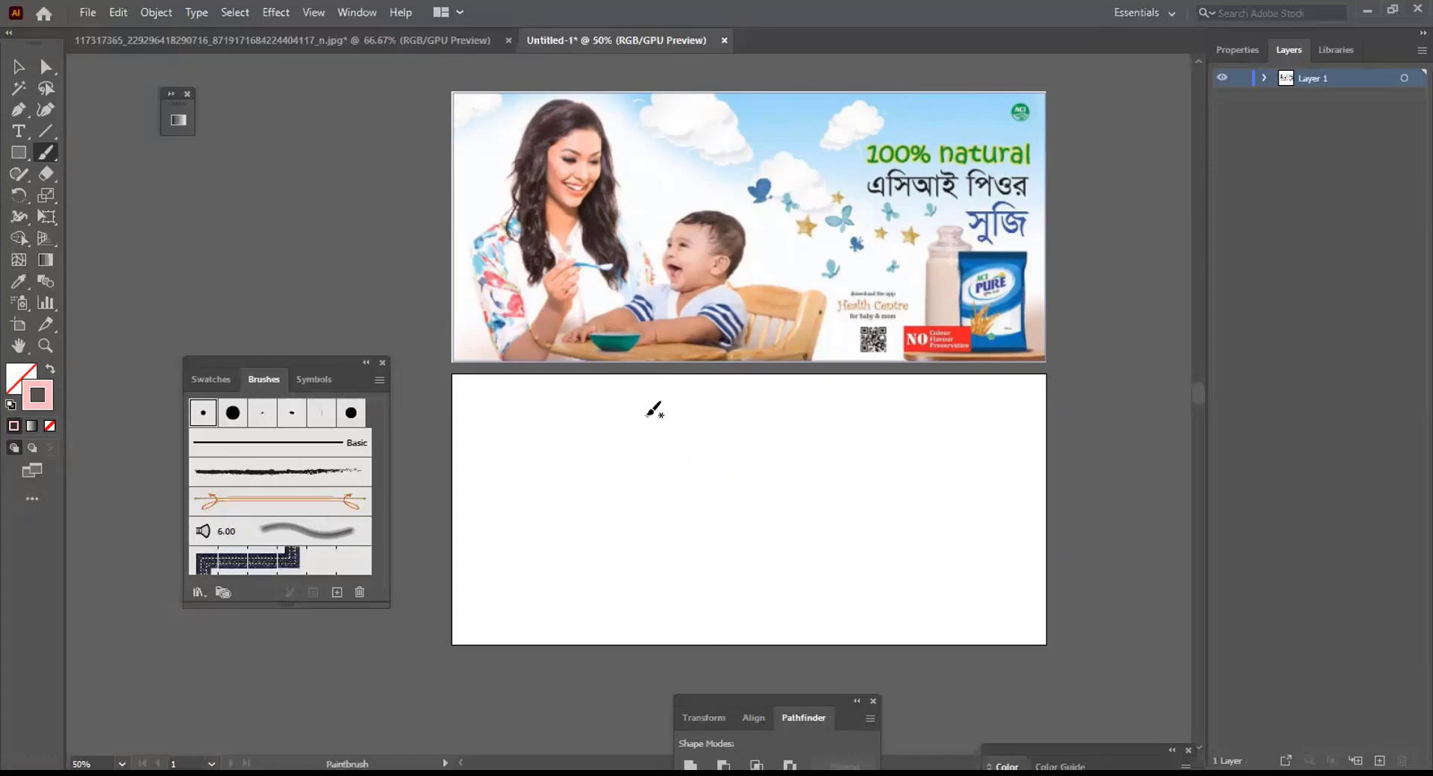
pyautogui.moveTo(647, 415); pyautogui.dragTo(649, 431)
pyautogui.hotkey('ctrl', 'z')
pyautogui.moveTo(646, 403)
pyautogui.mouseDown()
pyautogui.moveTo(635, 441)
pyautogui.moveTo(655, 435)
pyautogui.moveTo(658, 463)
pyautogui.moveTo(676, 451)
pyautogui.moveTo(694, 486)
pyautogui.moveTo(743, 459)
pyautogui.moveTo(755, 432)
pyautogui.mouseUp()
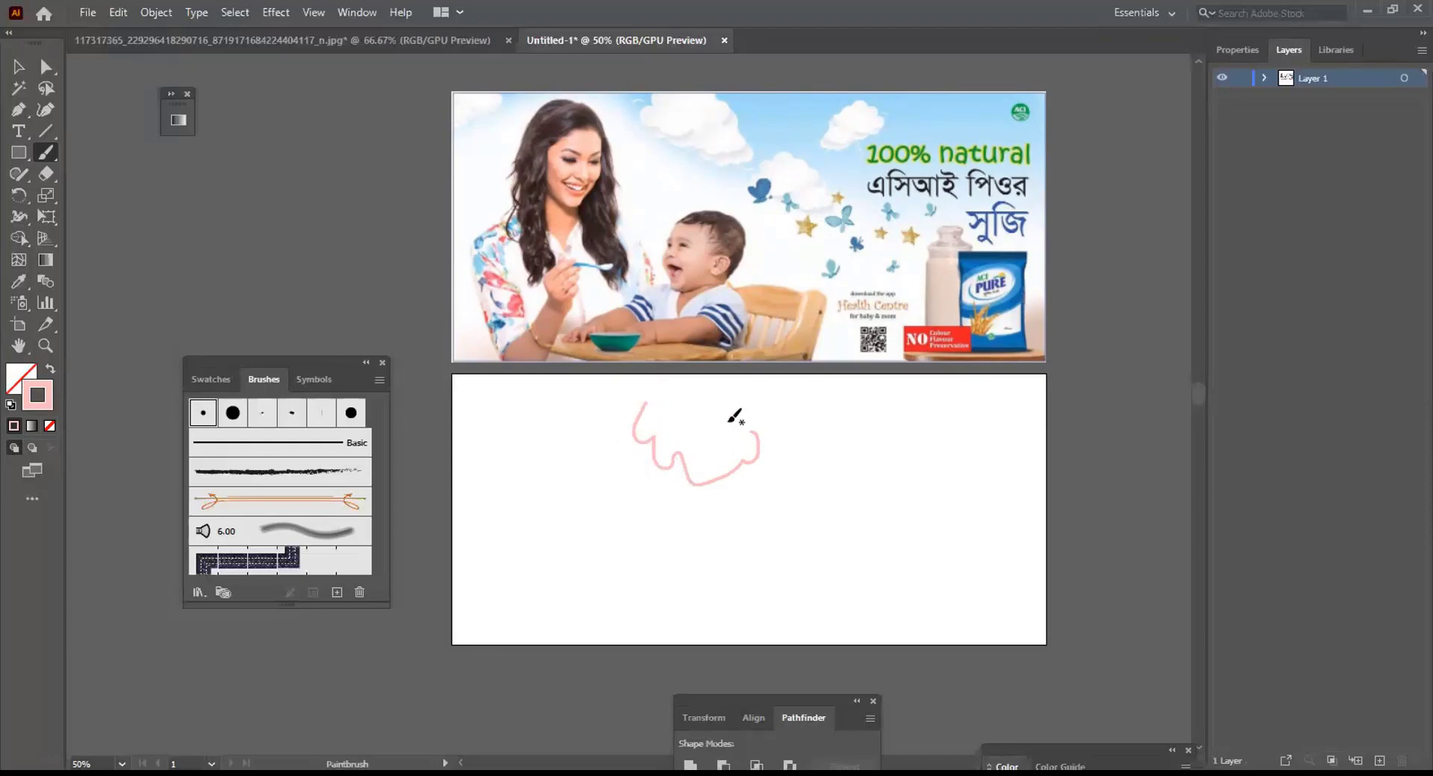
pyautogui.hotkey('ctrl', 'z')
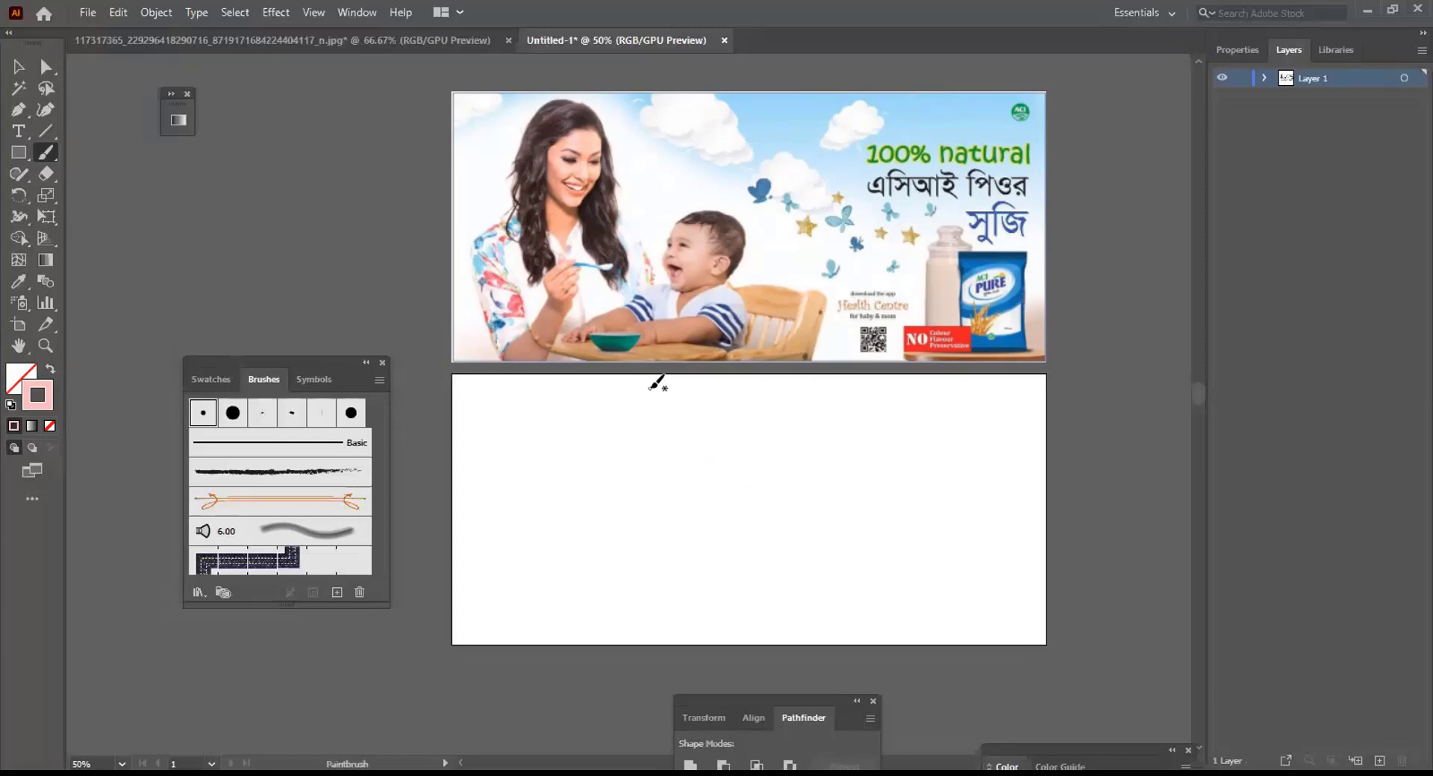
pyautogui.moveTo(650, 388); pyautogui.dragTo(675, 423)
pyautogui.hotkey('ctrl', 'z')
pyautogui.moveTo(657, 402)
pyautogui.mouseDown()
pyautogui.moveTo(626, 406)
pyautogui.moveTo(625, 429)
pyautogui.moveTo(646, 424)
pyautogui.moveTo(658, 455)
pyautogui.moveTo(715, 455)
pyautogui.moveTo(705, 445)
pyautogui.moveTo(723, 400)
pyautogui.moveTo(648, 391)
pyautogui.mouseUp()
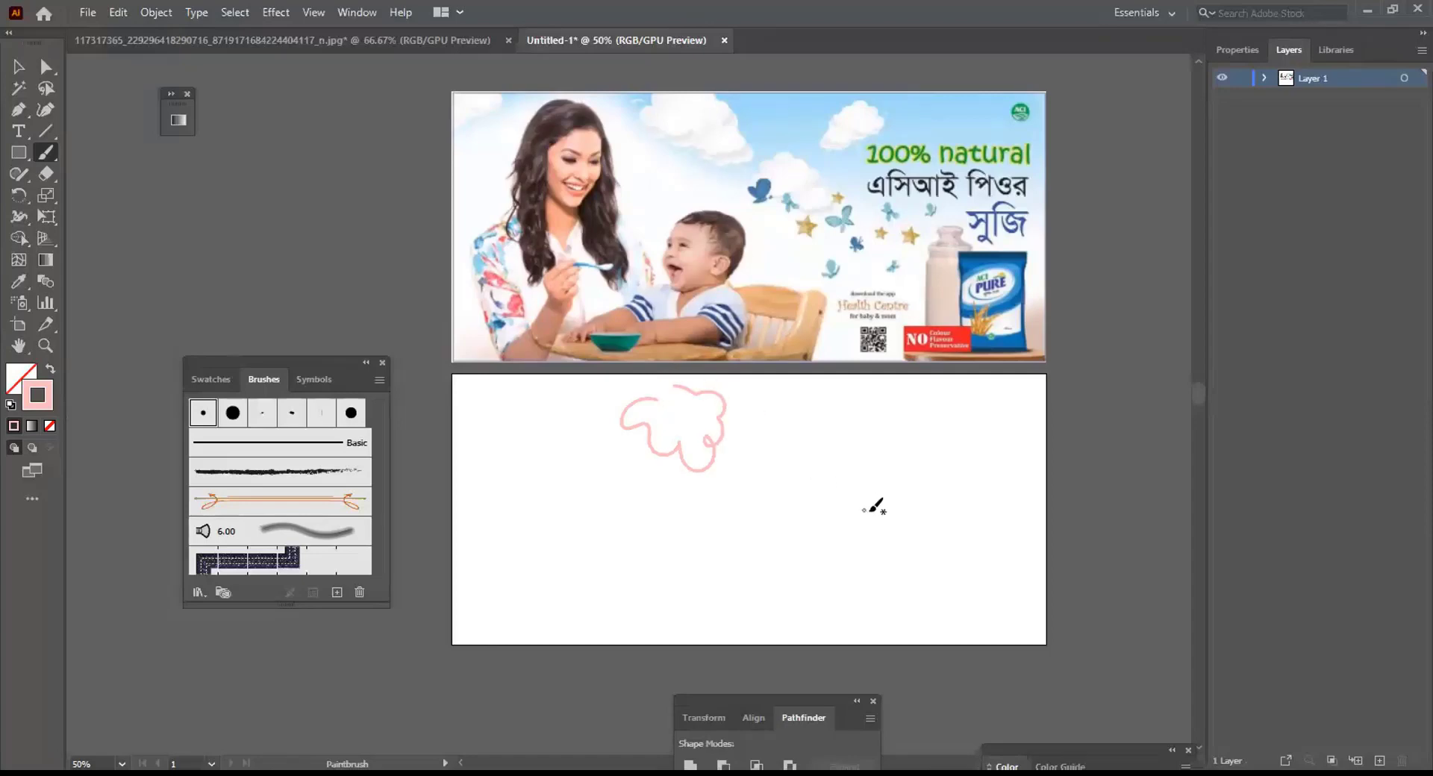
pyautogui.hotkey('ctrl', 'z')
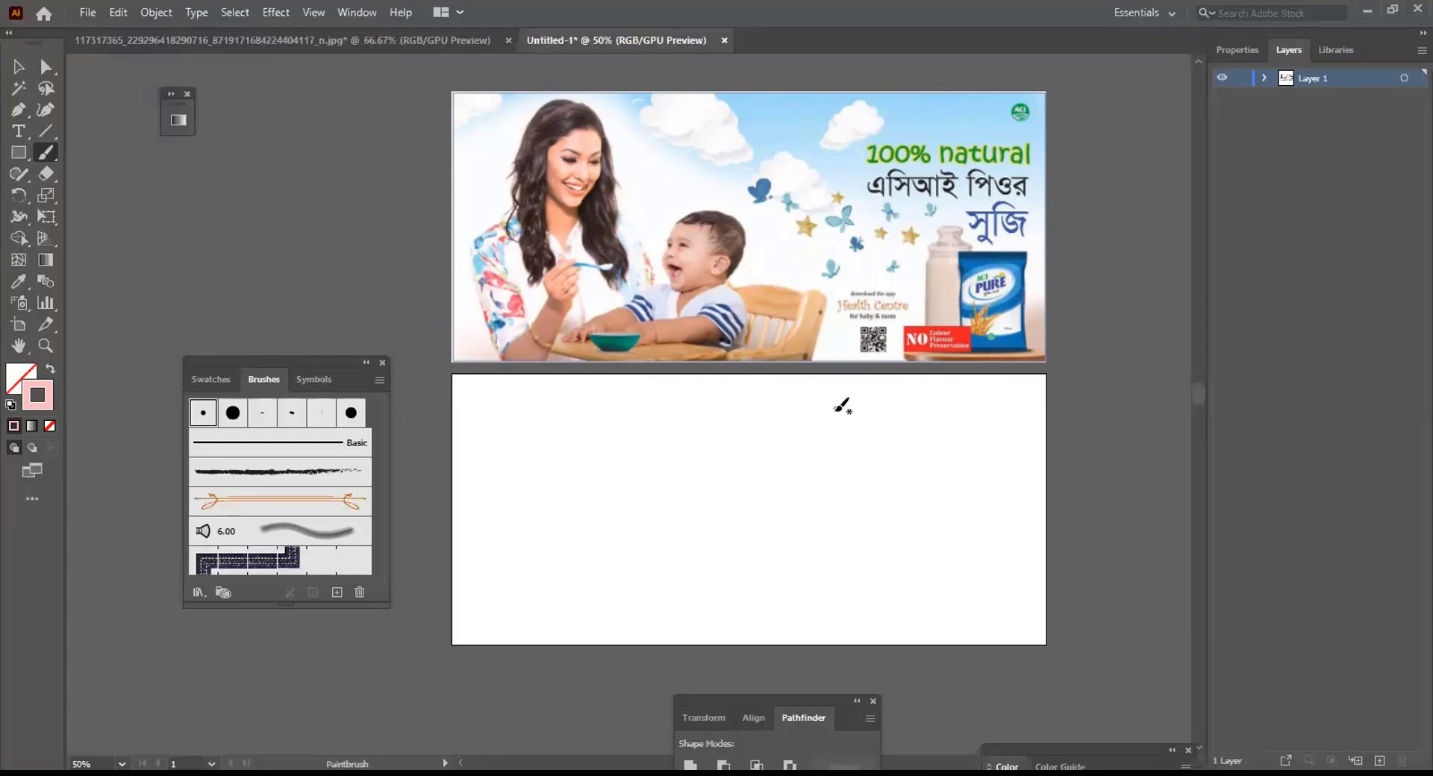
pyautogui.moveTo(835, 416)
pyautogui.mouseDown()
pyautogui.moveTo(837, 400)
pyautogui.moveTo(884, 410)
pyautogui.mouseUp()
pyautogui.hotkey('ctrl', 'z')
# Paint a closed, lobed cloud outline in the upper right part of the lower artboard and deselect it
pyautogui.moveTo(842, 417)
pyautogui.mouseDown()
pyautogui.moveTo(862, 394)
pyautogui.moveTo(871, 420)
pyautogui.moveTo(896, 411)
pyautogui.moveTo(894, 436)
pyautogui.moveTo(913, 433)
pyautogui.moveTo(895, 473)
pyautogui.moveTo(824, 482)
pyautogui.moveTo(797, 446)
pyautogui.moveTo(810, 408)
pyautogui.moveTo(845, 412)
pyautogui.mouseUp()
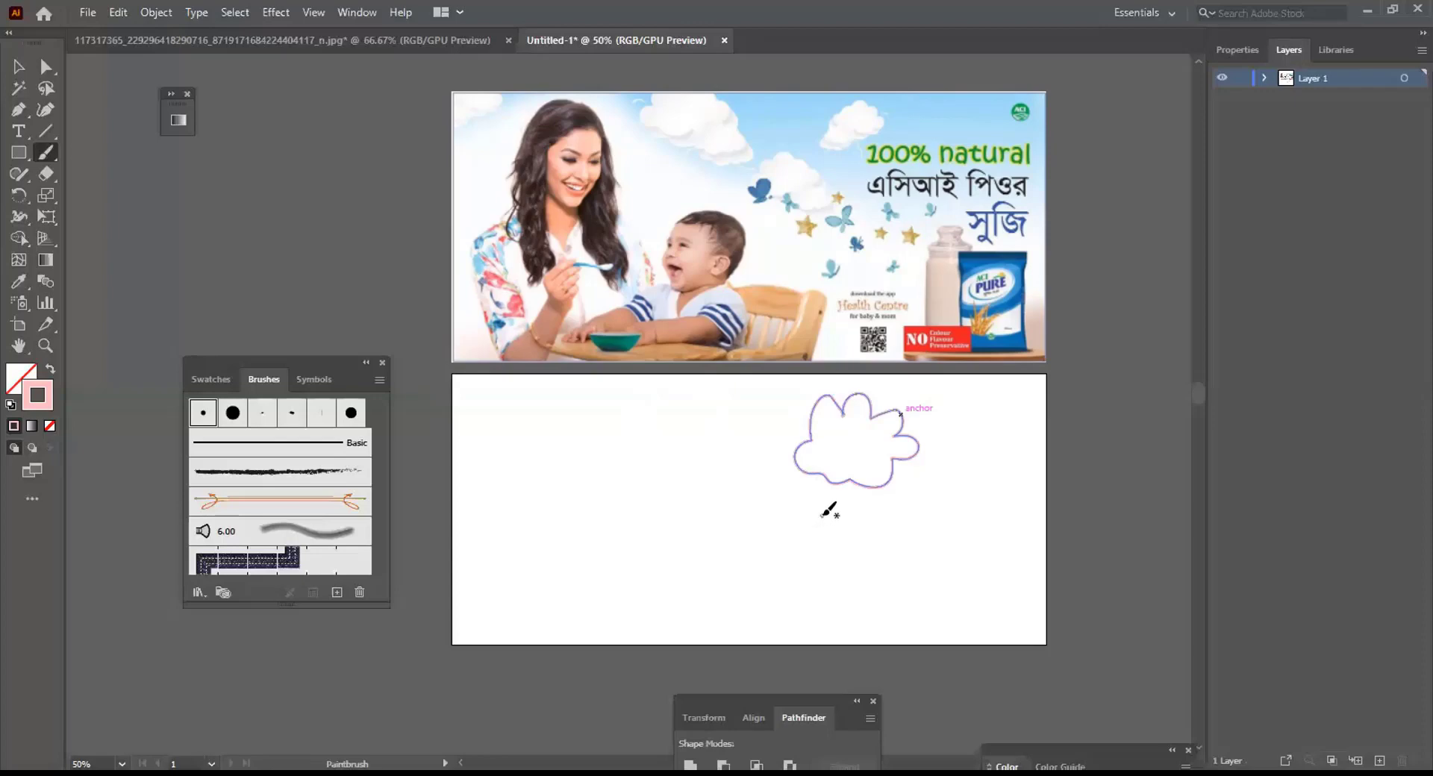
pyautogui.click(18, 64)
pyautogui.click(429, 320)
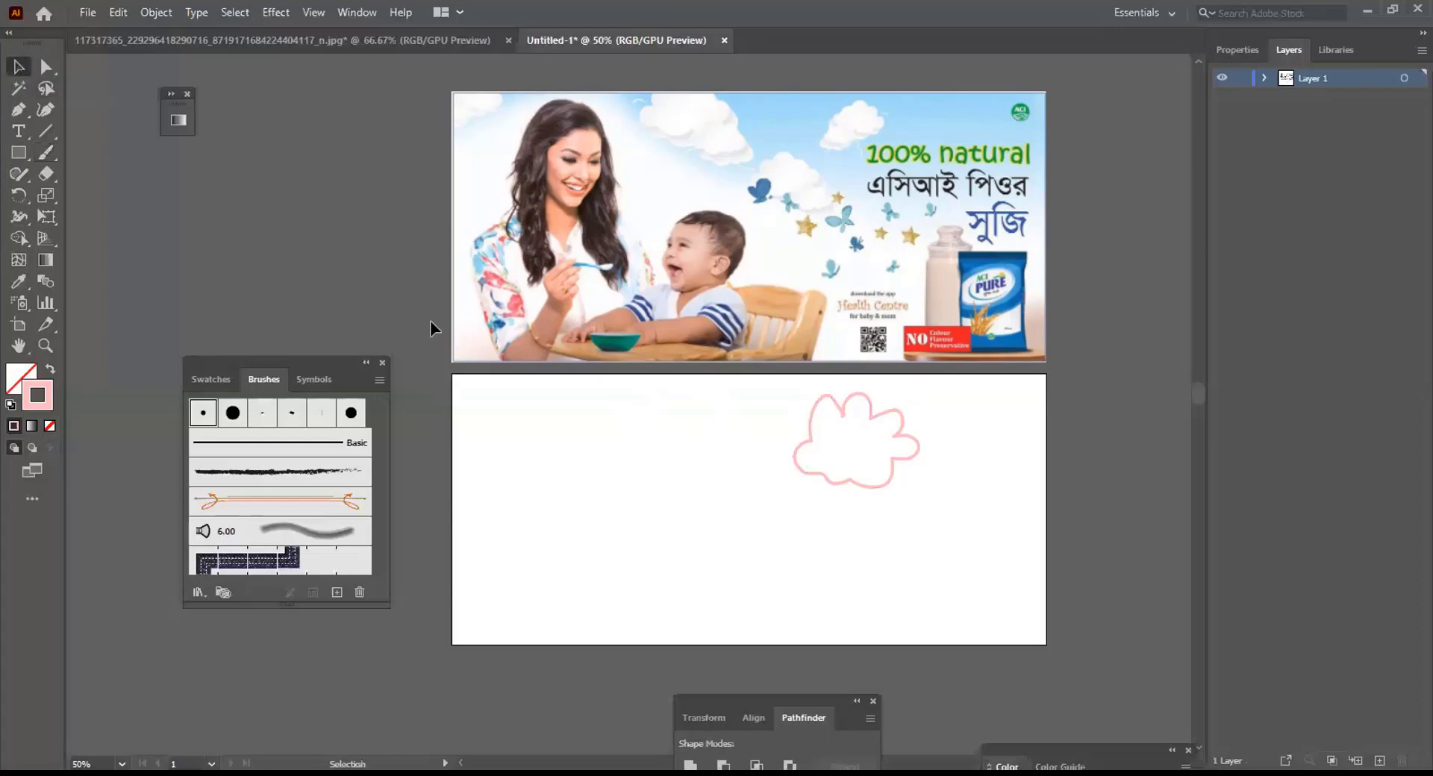
# Swap the cloud outline's fill and stroke to make it a solid pink shape without a stroke
pyautogui.click(829, 479)
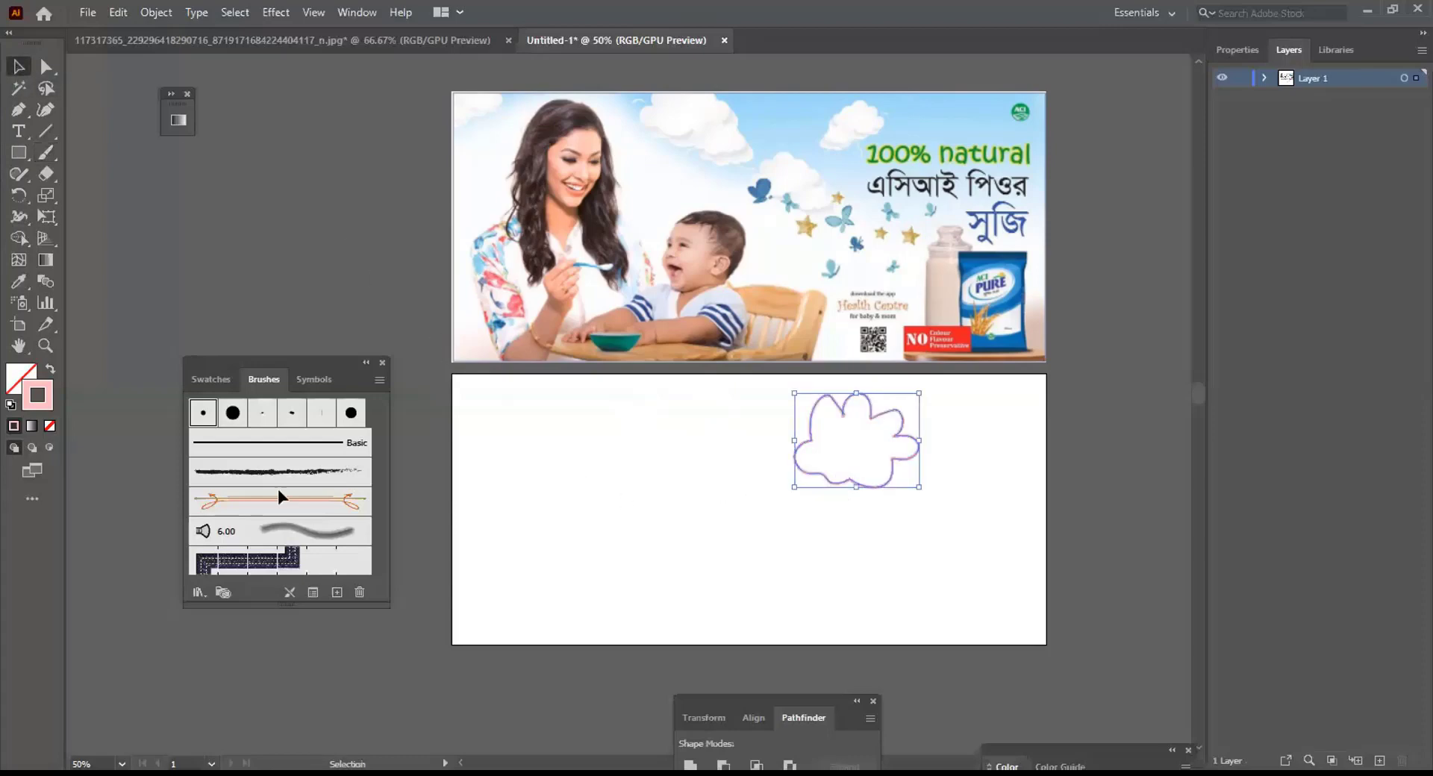
pyautogui.click(49, 367)
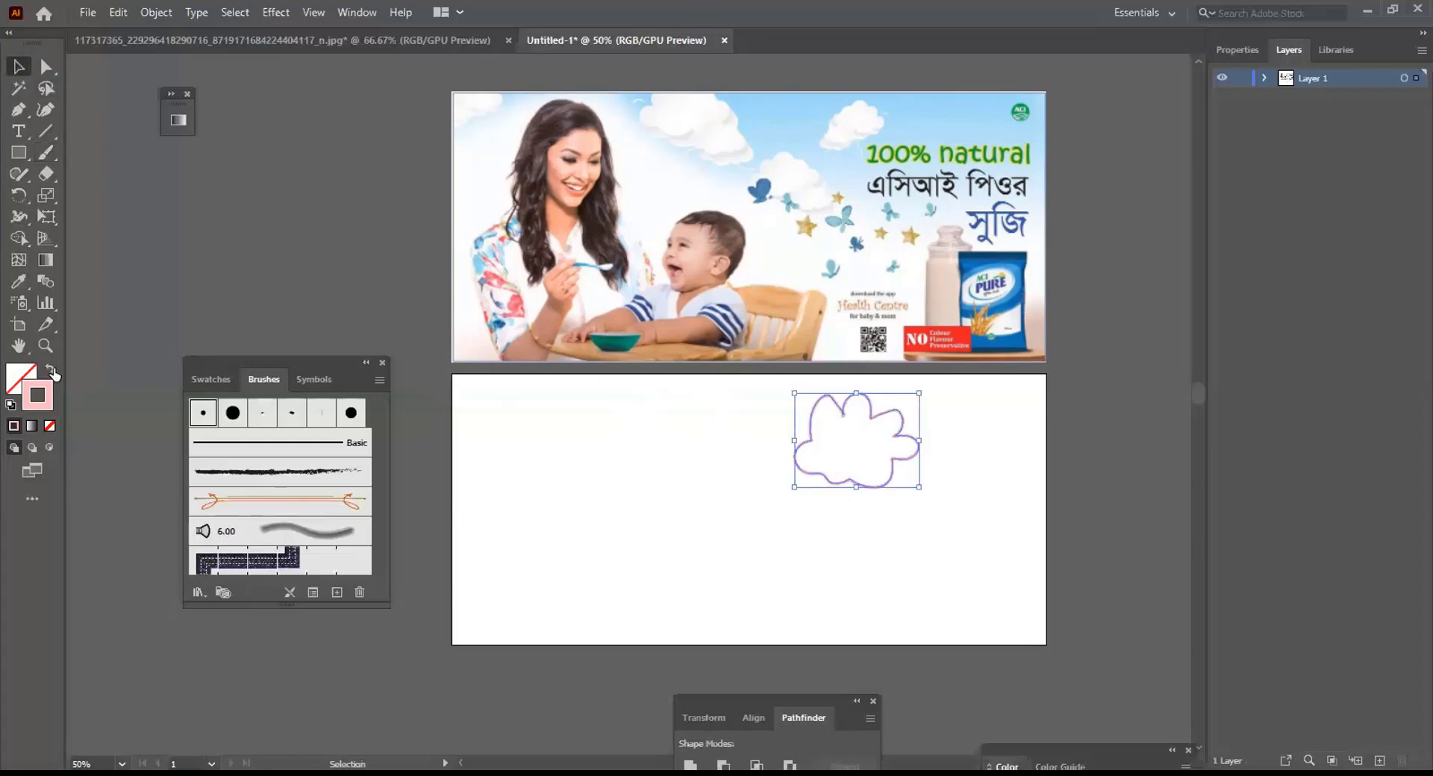
pyautogui.click(670, 499)
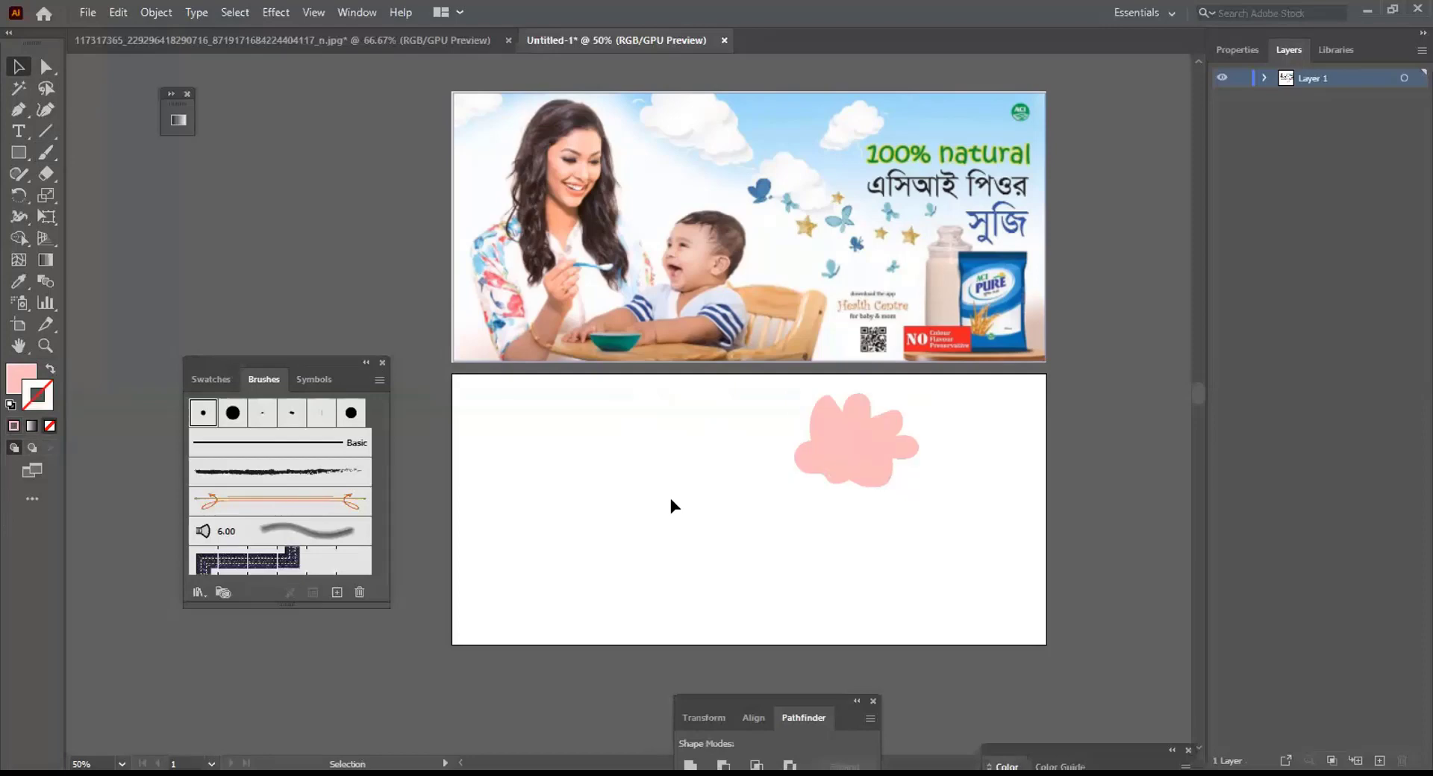
# Compare the pink cloud with the banner's clouds and round the sharp corners between its lobes using Direct Selection
pyautogui.click(862, 468)
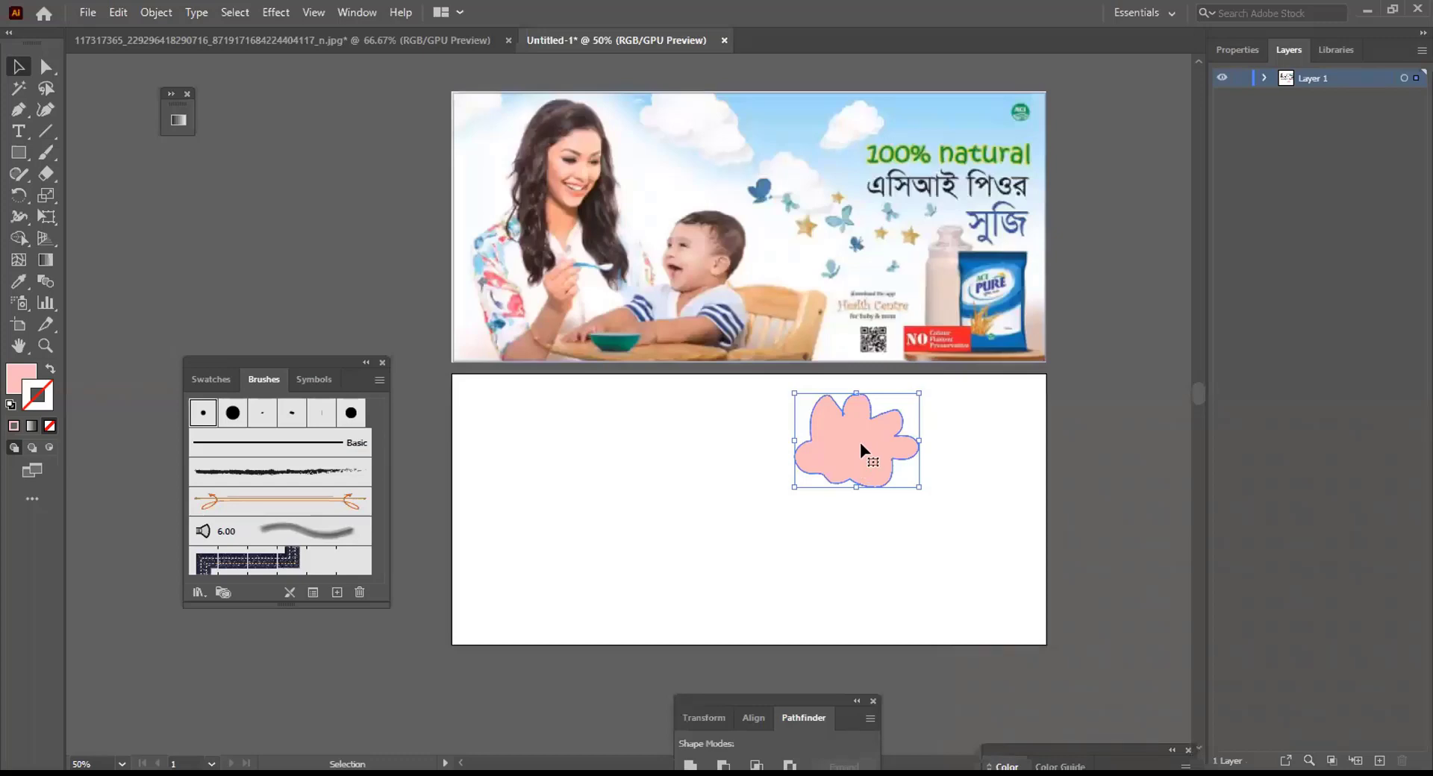
pyautogui.keyDown('ctrl'); pyautogui.keyDown('alt'); pyautogui.click(859, 442); pyautogui.keyUp('alt'); pyautogui.keyUp('ctrl')
pyautogui.scroll(1, 854, 112)
pyautogui.scroll(3, 933, 138)
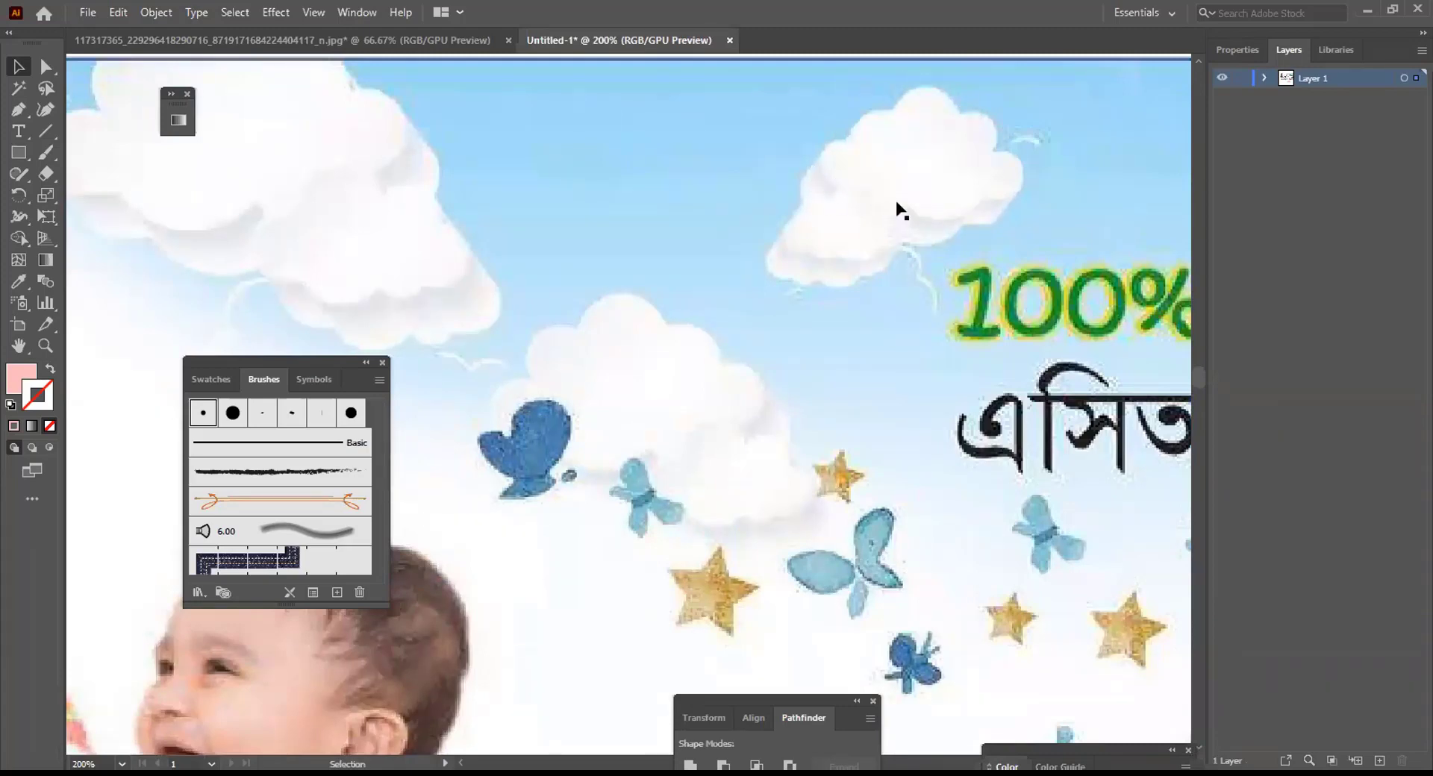
pyautogui.scroll(-4, 937, 217)
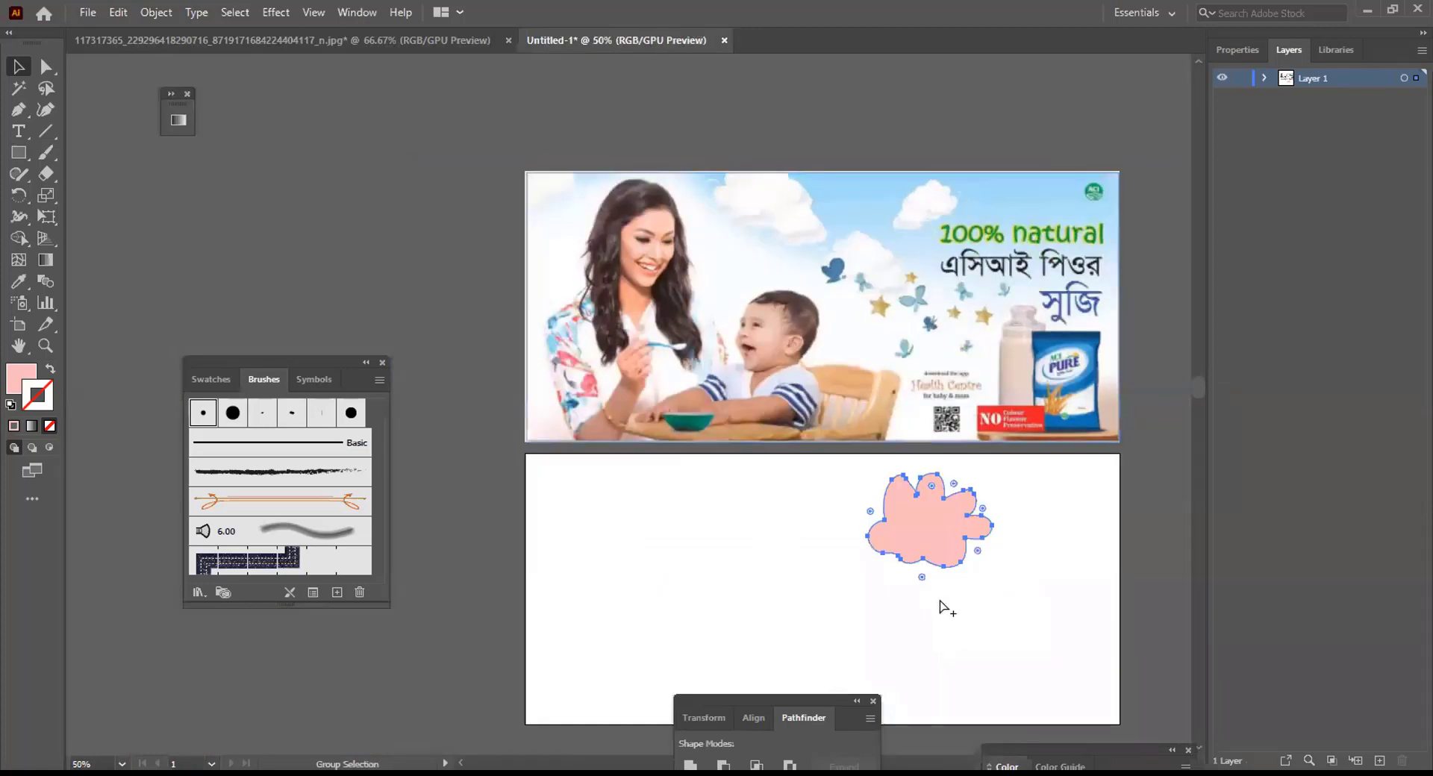
pyautogui.scroll(2, 939, 552)
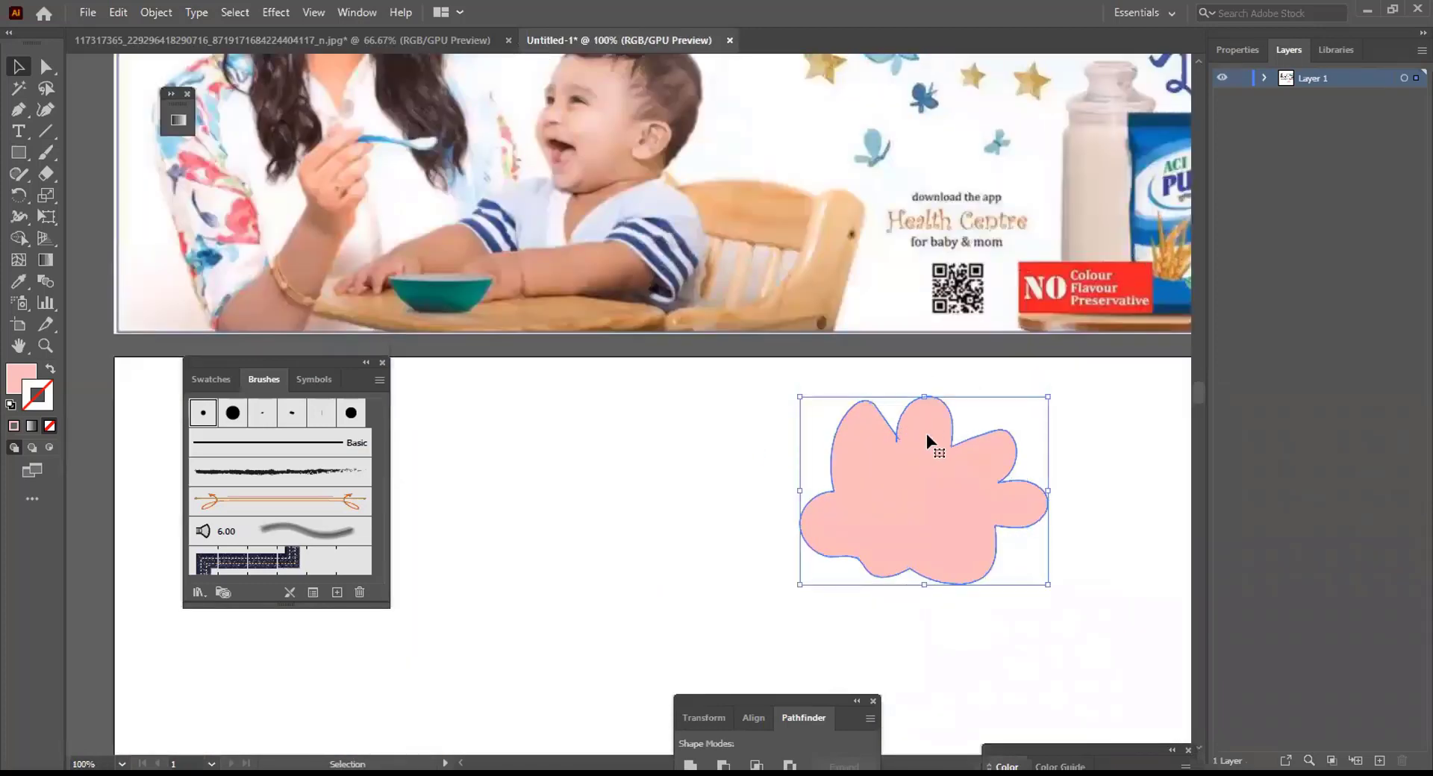
pyautogui.press('a')
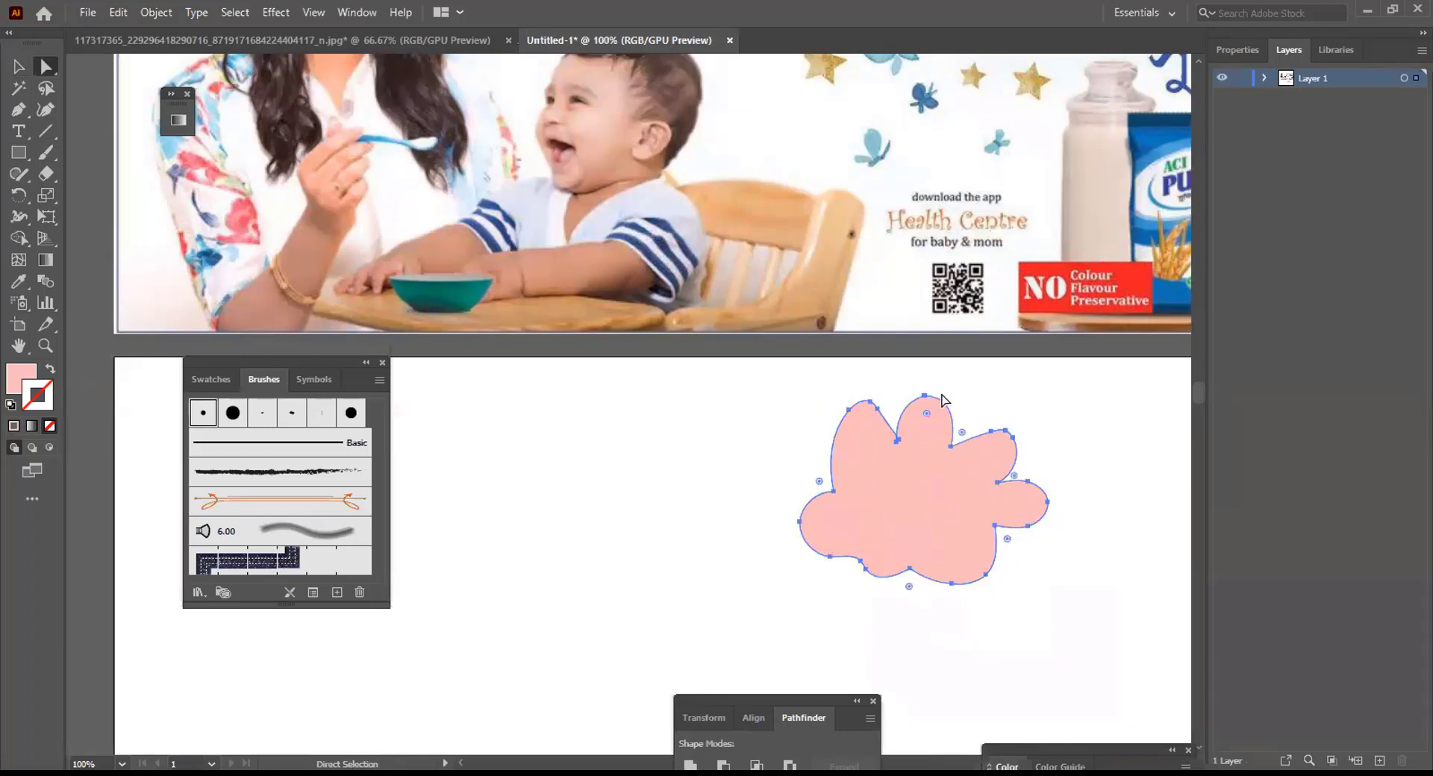
pyautogui.hotkey('ctrl', 'z')
pyautogui.click(18, 66)
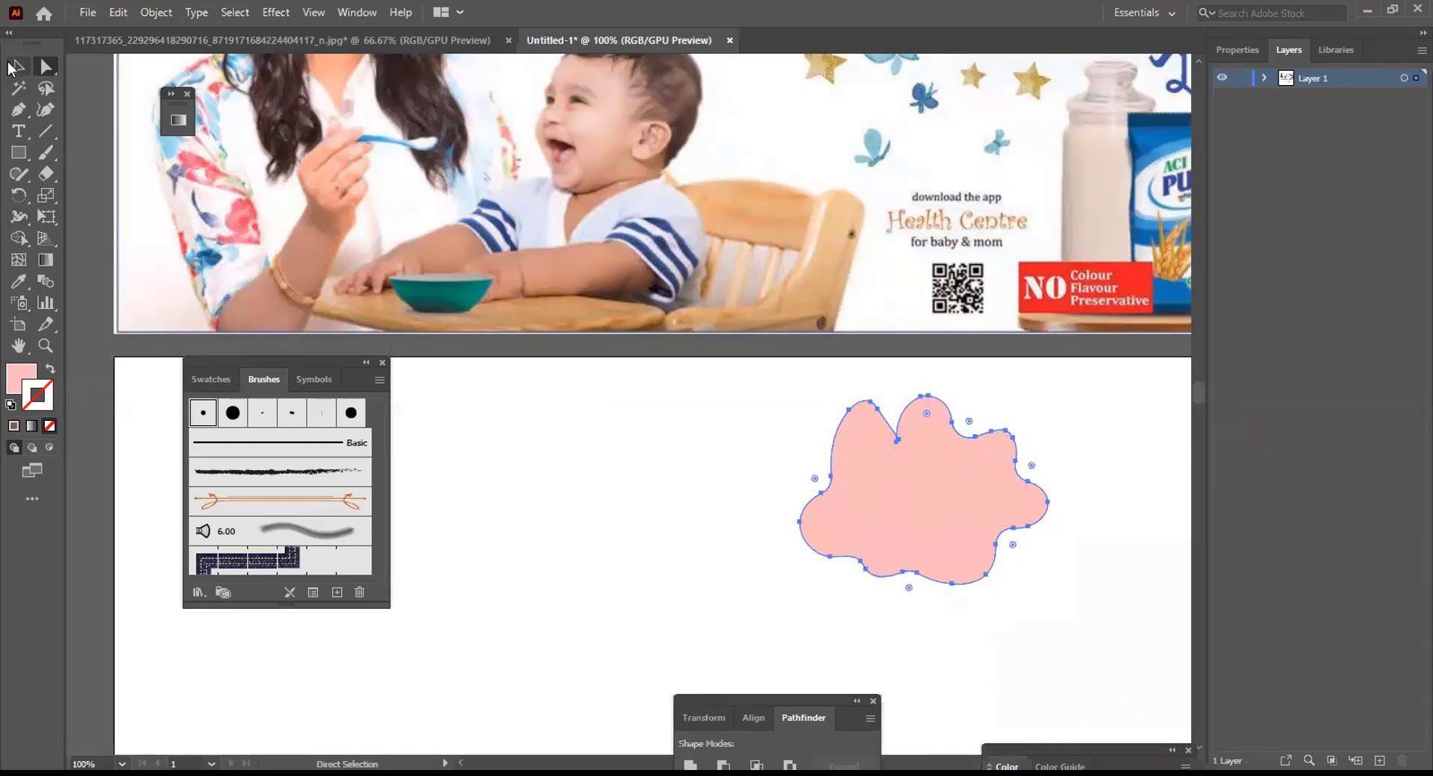
pyautogui.click(723, 434)
pyautogui.click(982, 501)
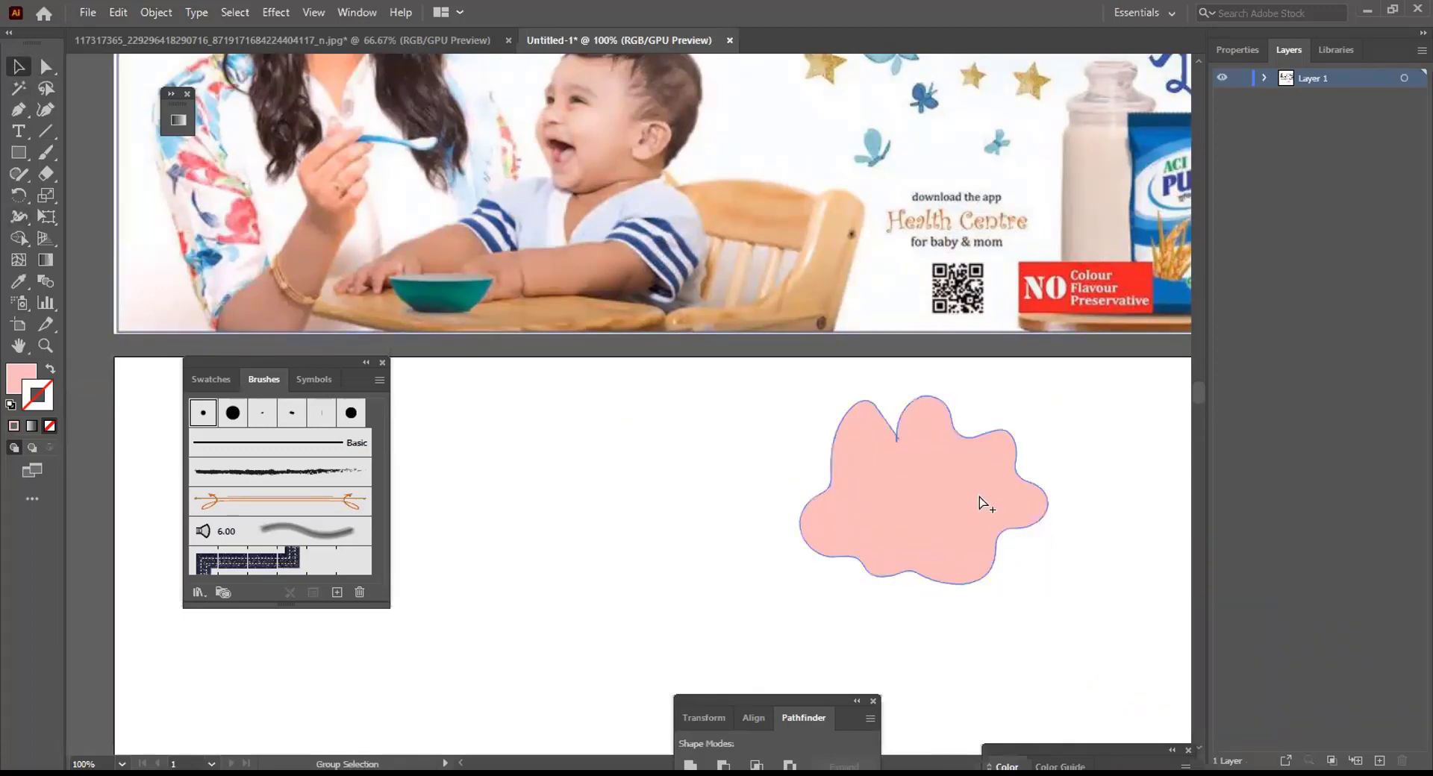
# Duplicate the pink cloud slightly below the original so the two overlap, and select the original cloud
pyautogui.scroll(-3, 982, 502)
pyautogui.scroll(2, 983, 498)
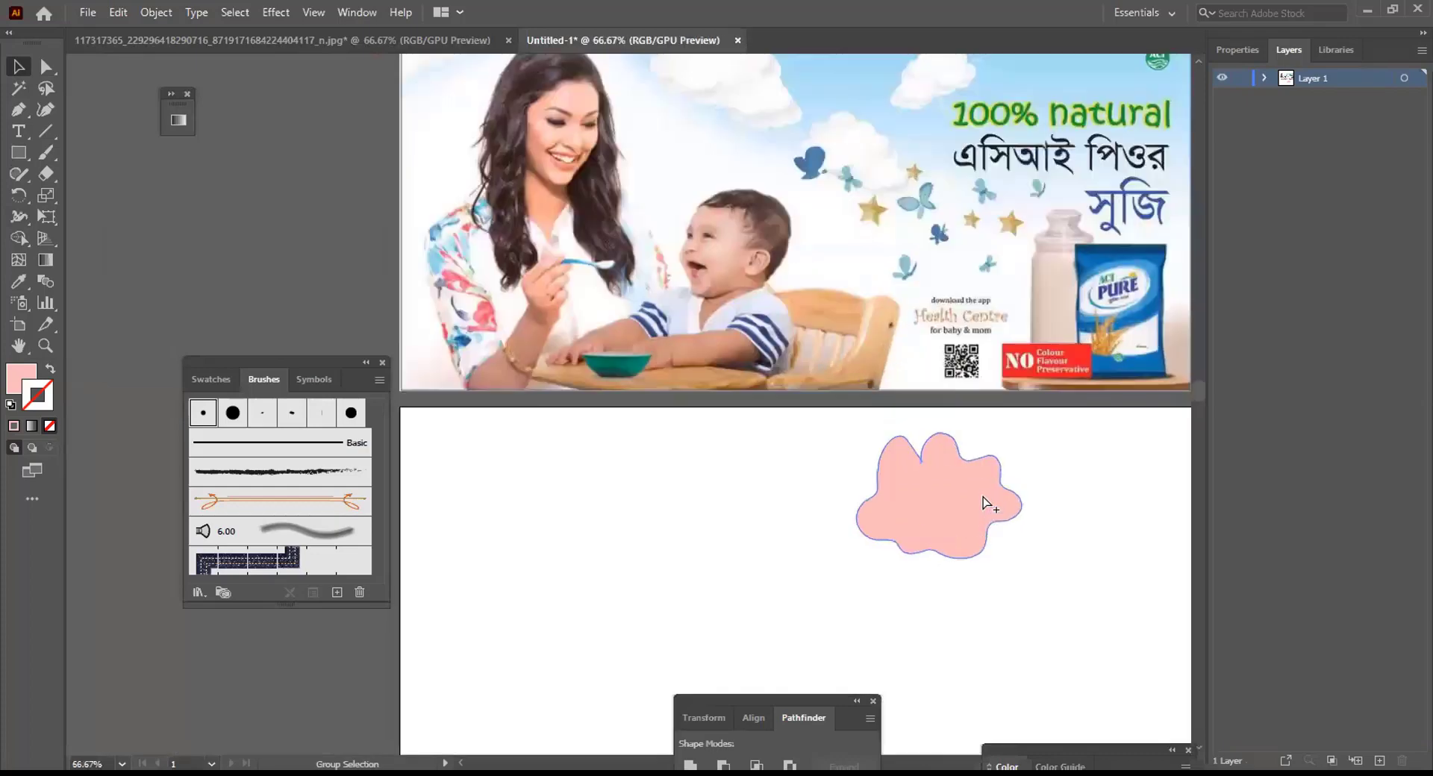
pyautogui.click(1041, 358)
pyautogui.moveTo(1043, 298); pyautogui.dragTo(946, 363)
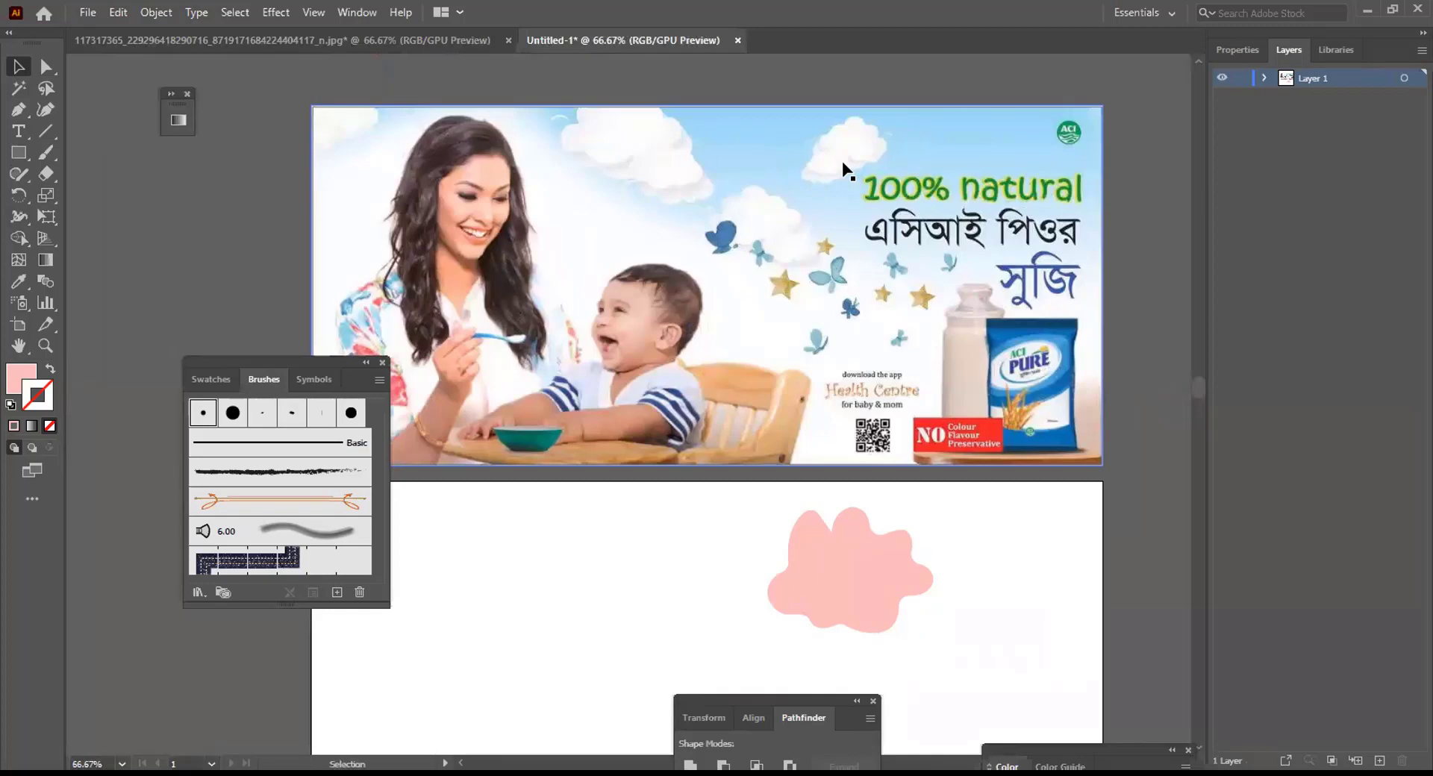
pyautogui.click(847, 597)
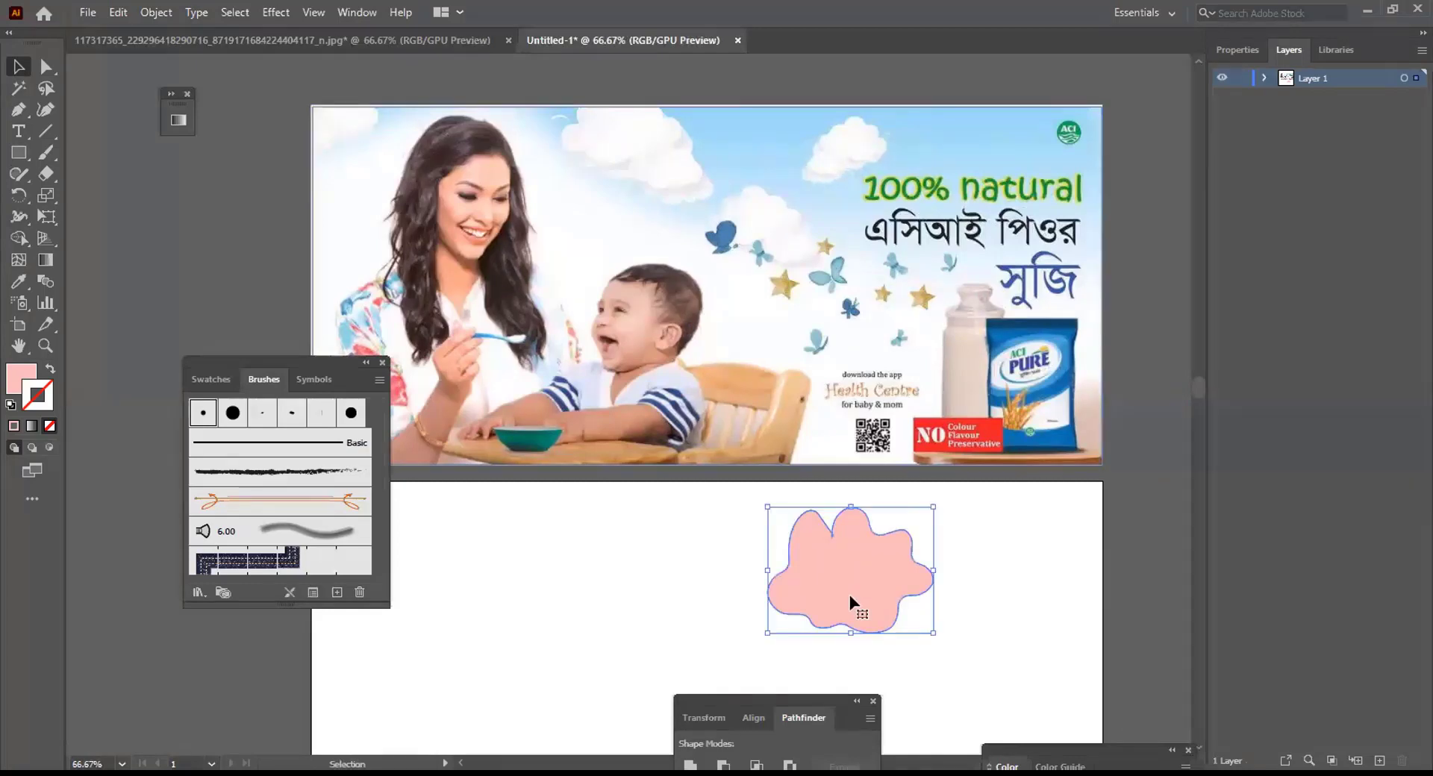
pyautogui.scroll(-1, 850, 601)
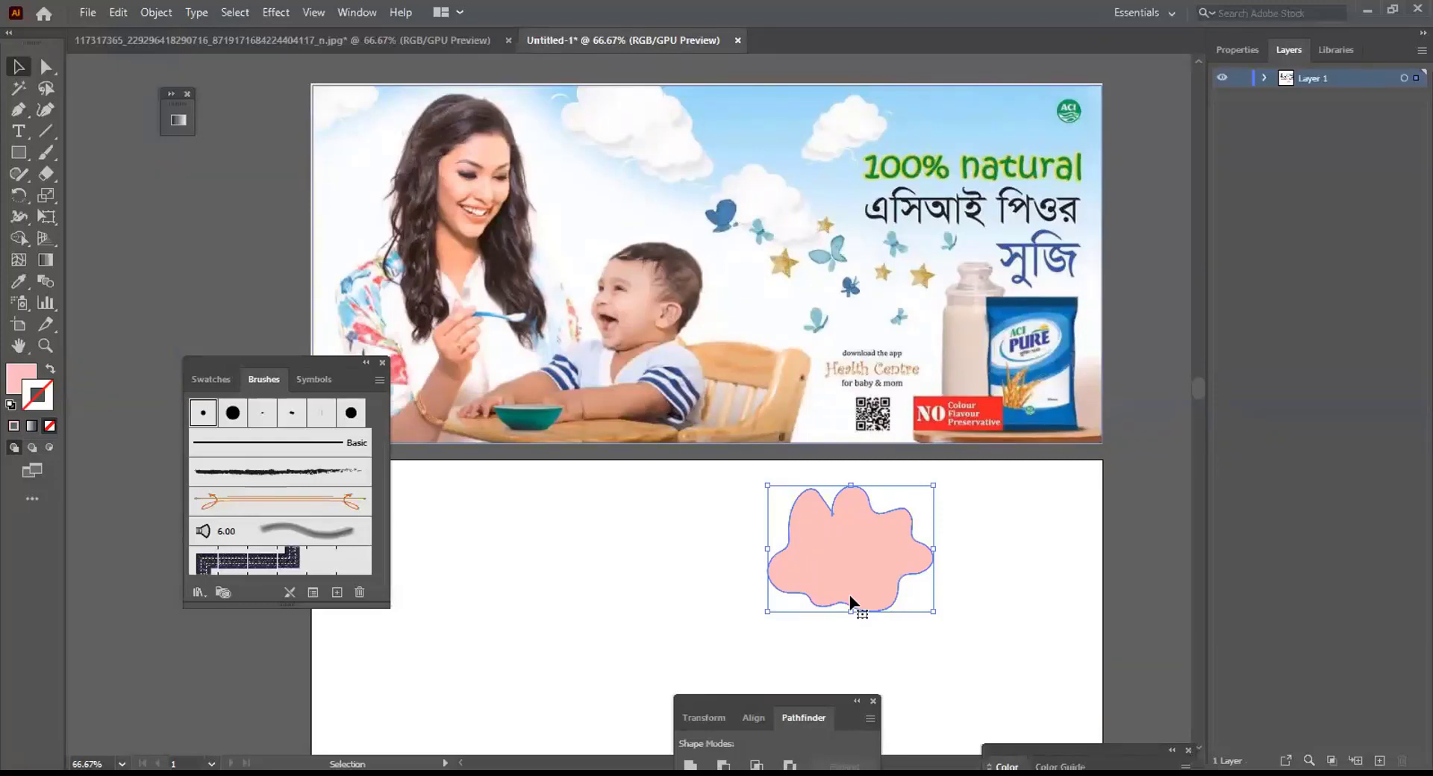
pyautogui.scroll(-2, 878, 561)
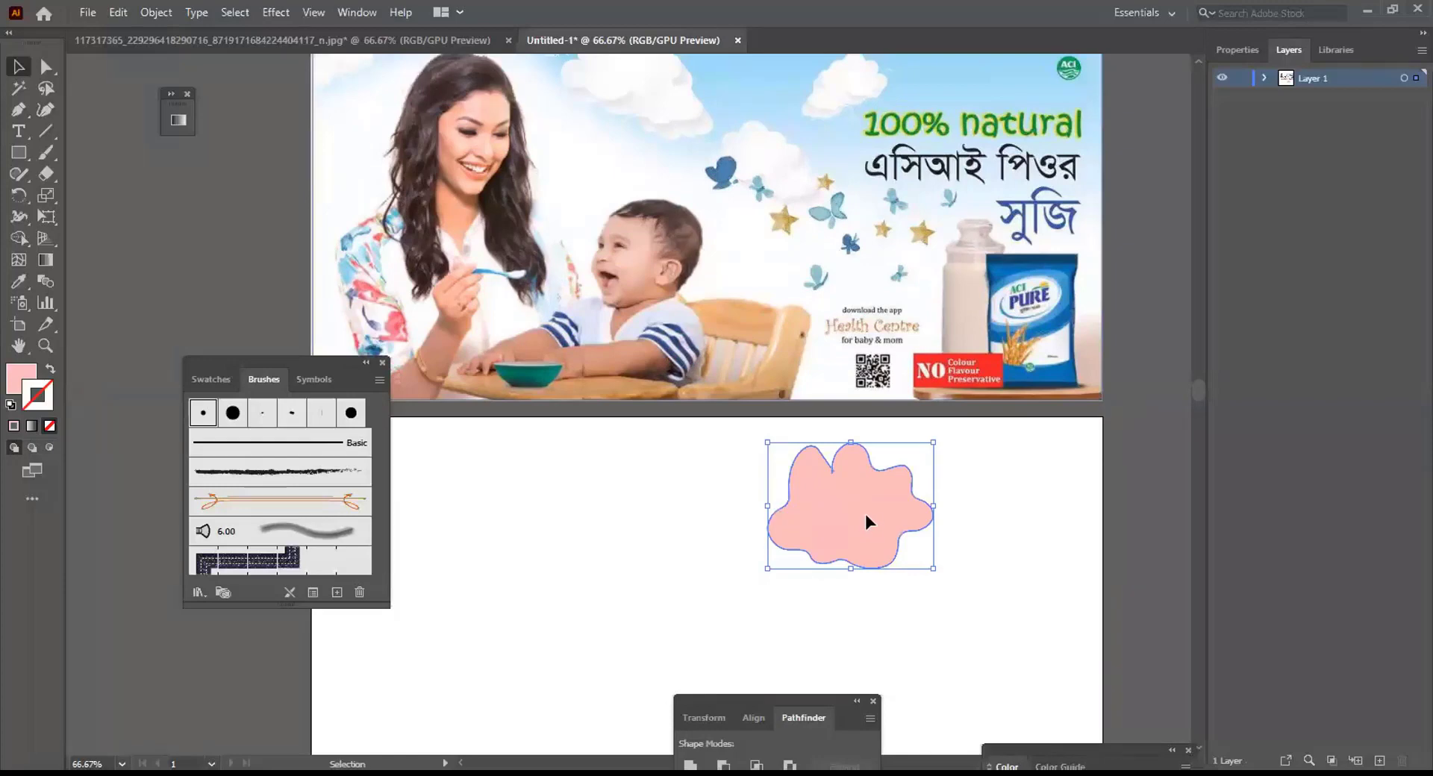
pyautogui.moveTo(865, 522); pyautogui.dragTo(858, 563)
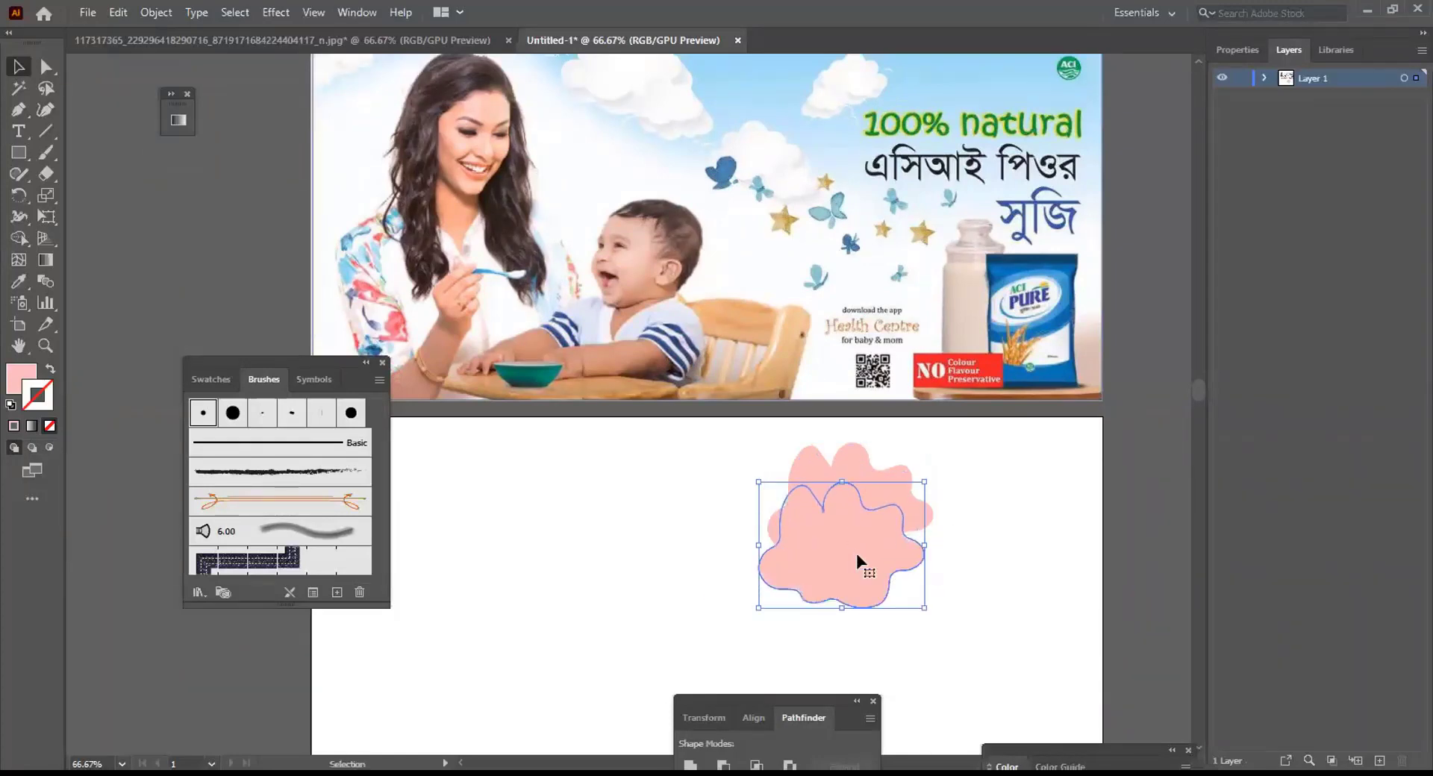
pyautogui.click(873, 473)
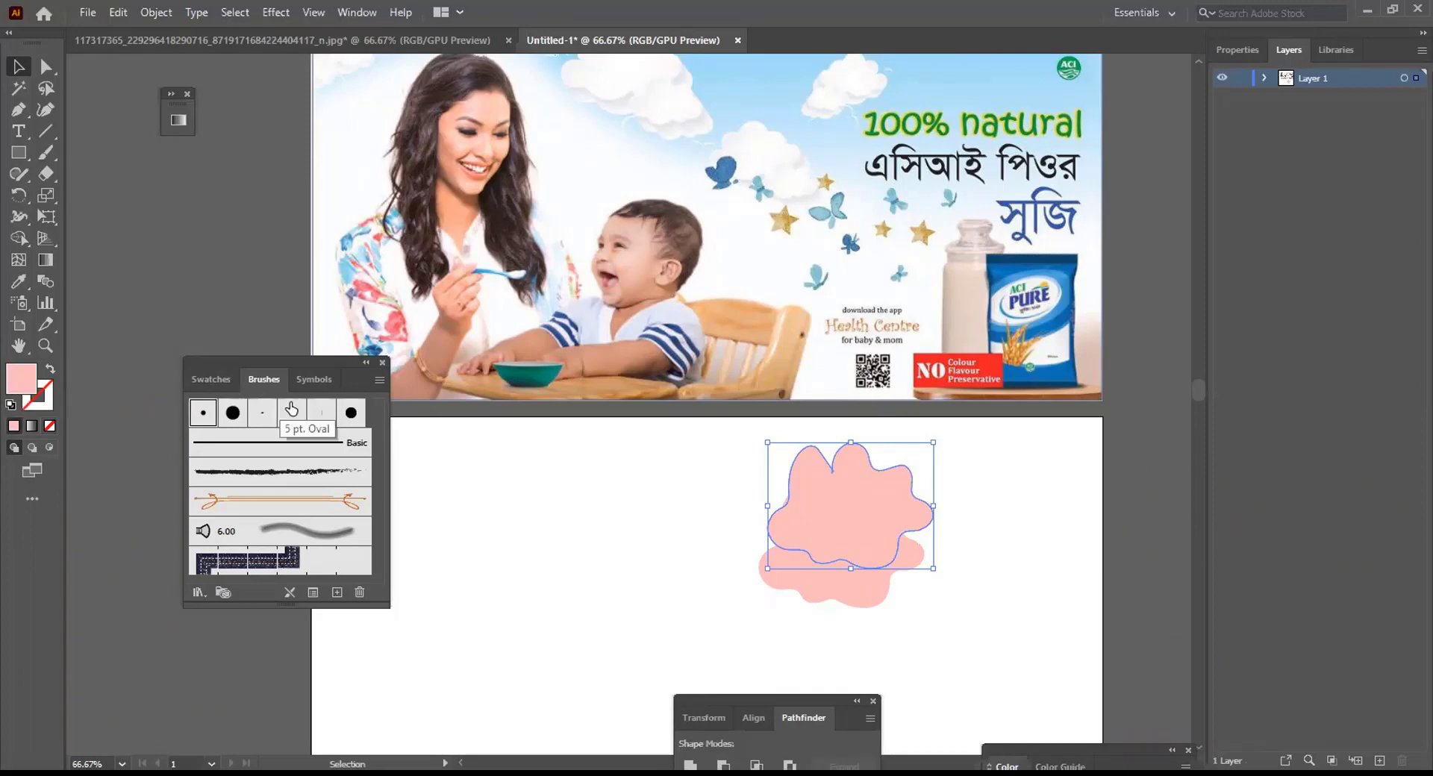
# Recolour the original cloud with the pale grey sampled from the banner's upper cloud using the Eyedropper, and deselect it
pyautogui.click(855, 75)
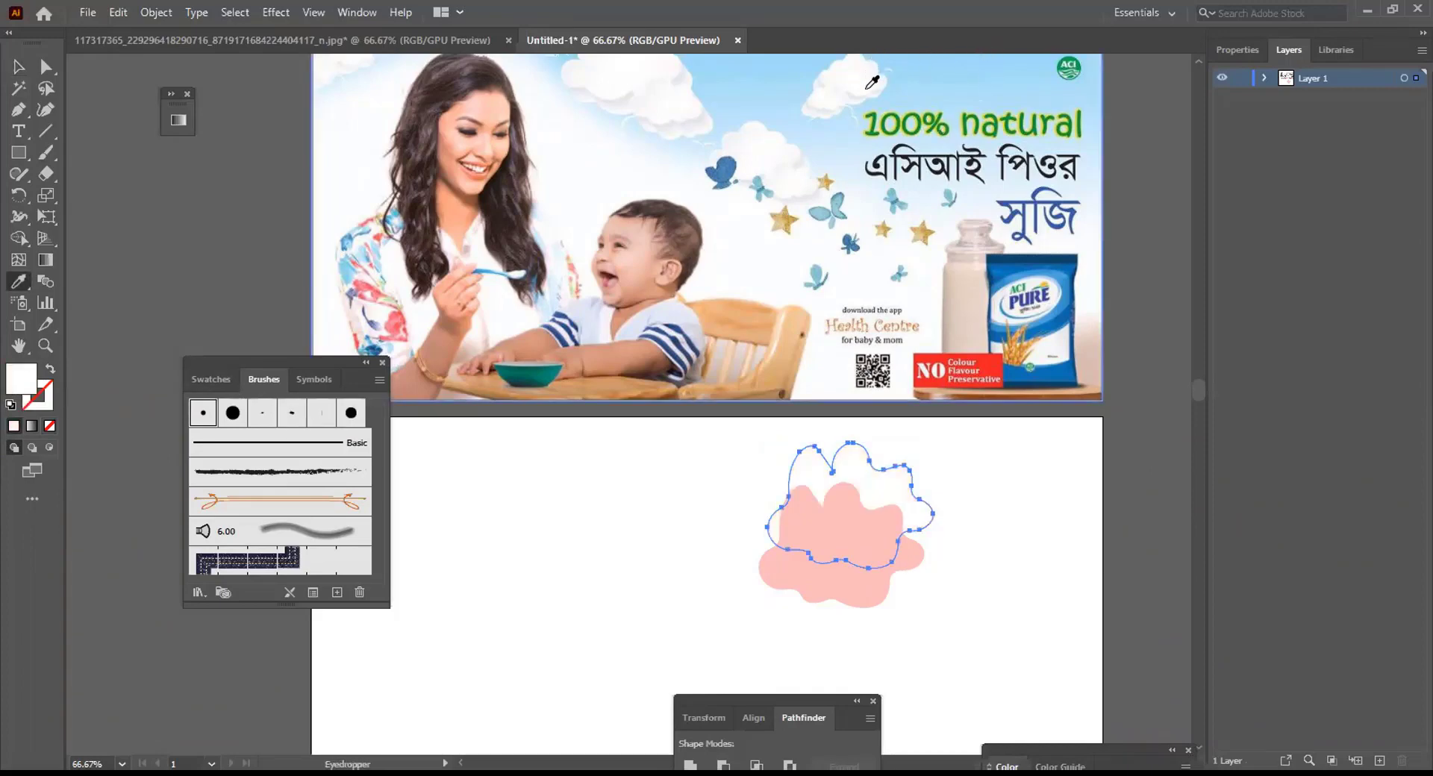
pyautogui.click(858, 94)
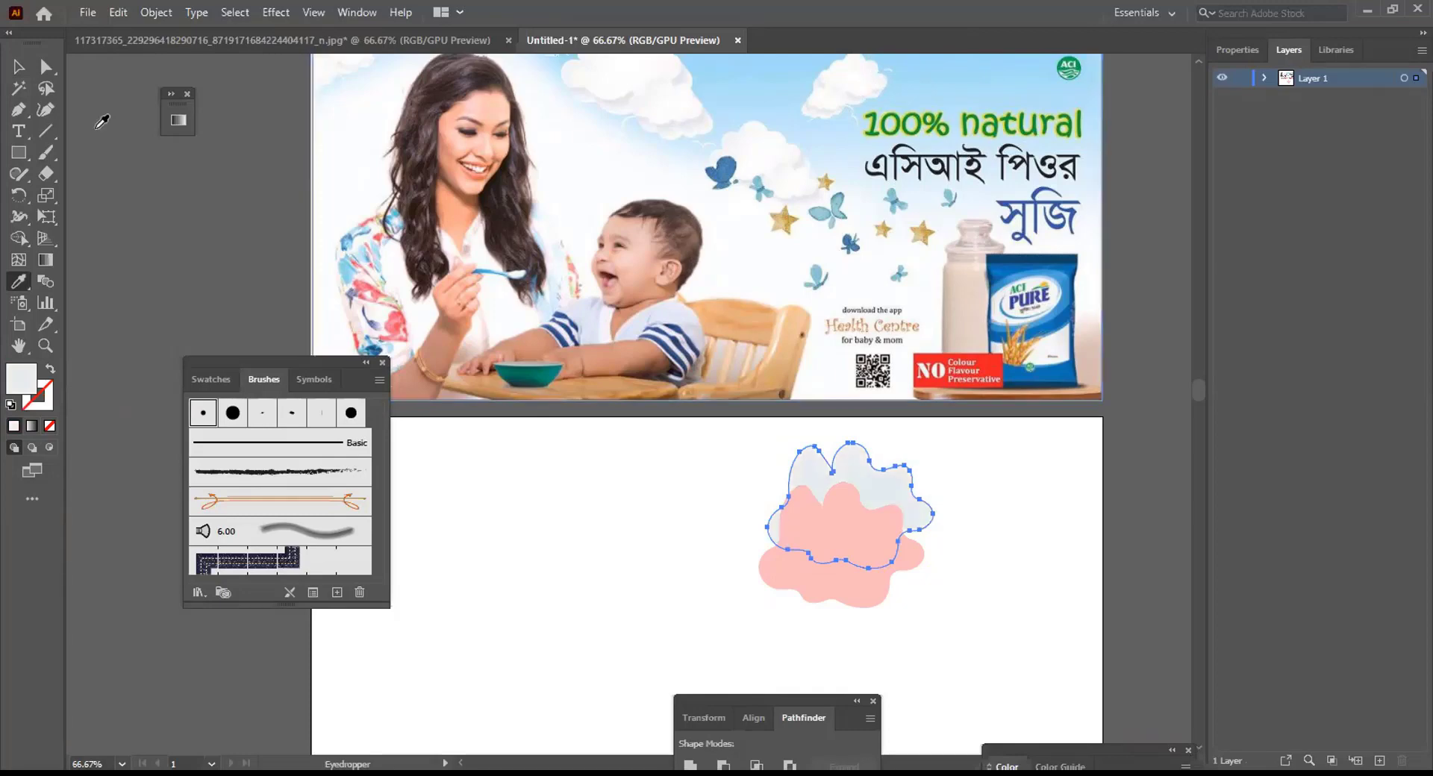
pyautogui.click(16, 67)
pyautogui.click(592, 537)
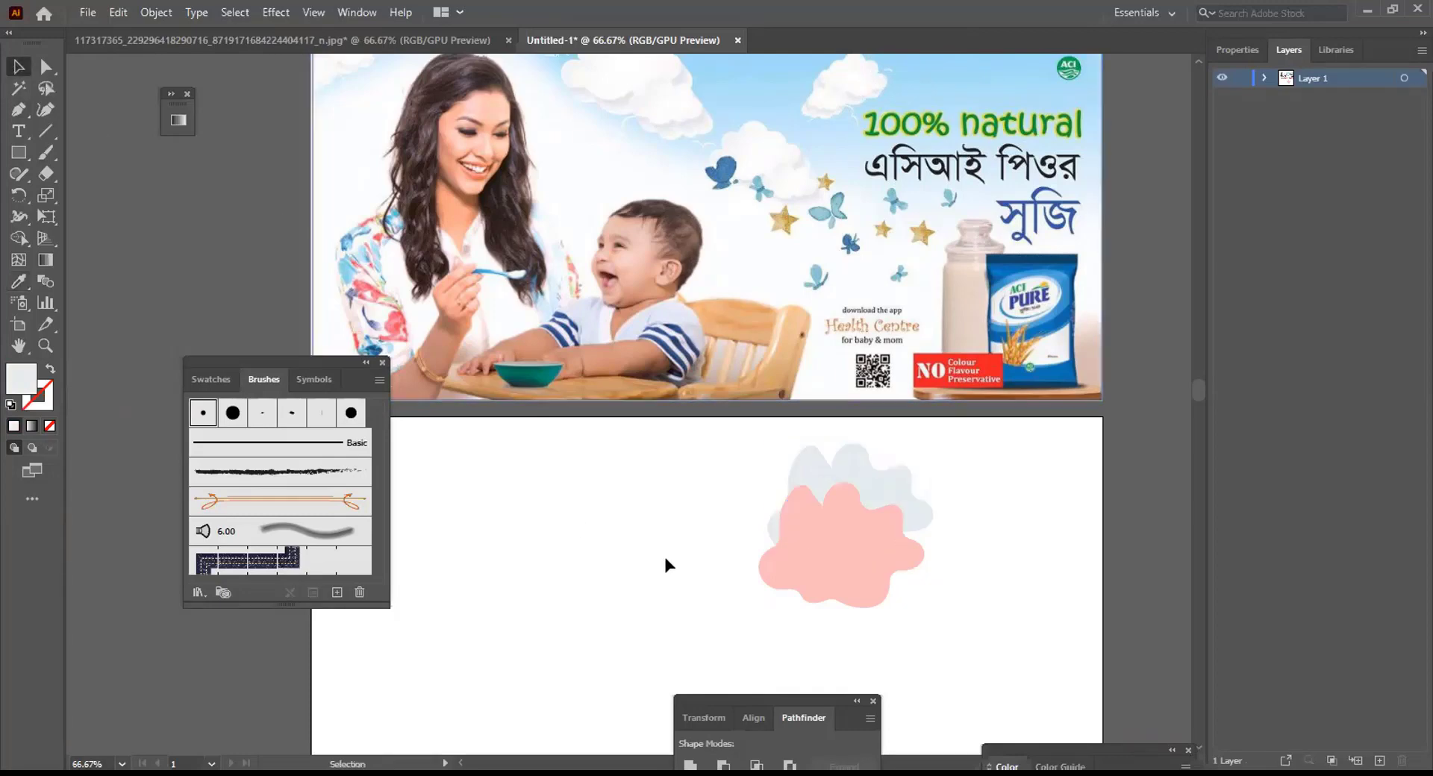
# Fill the lower pink cloud copy with the muted teal 90BABF
pyautogui.click(850, 586)
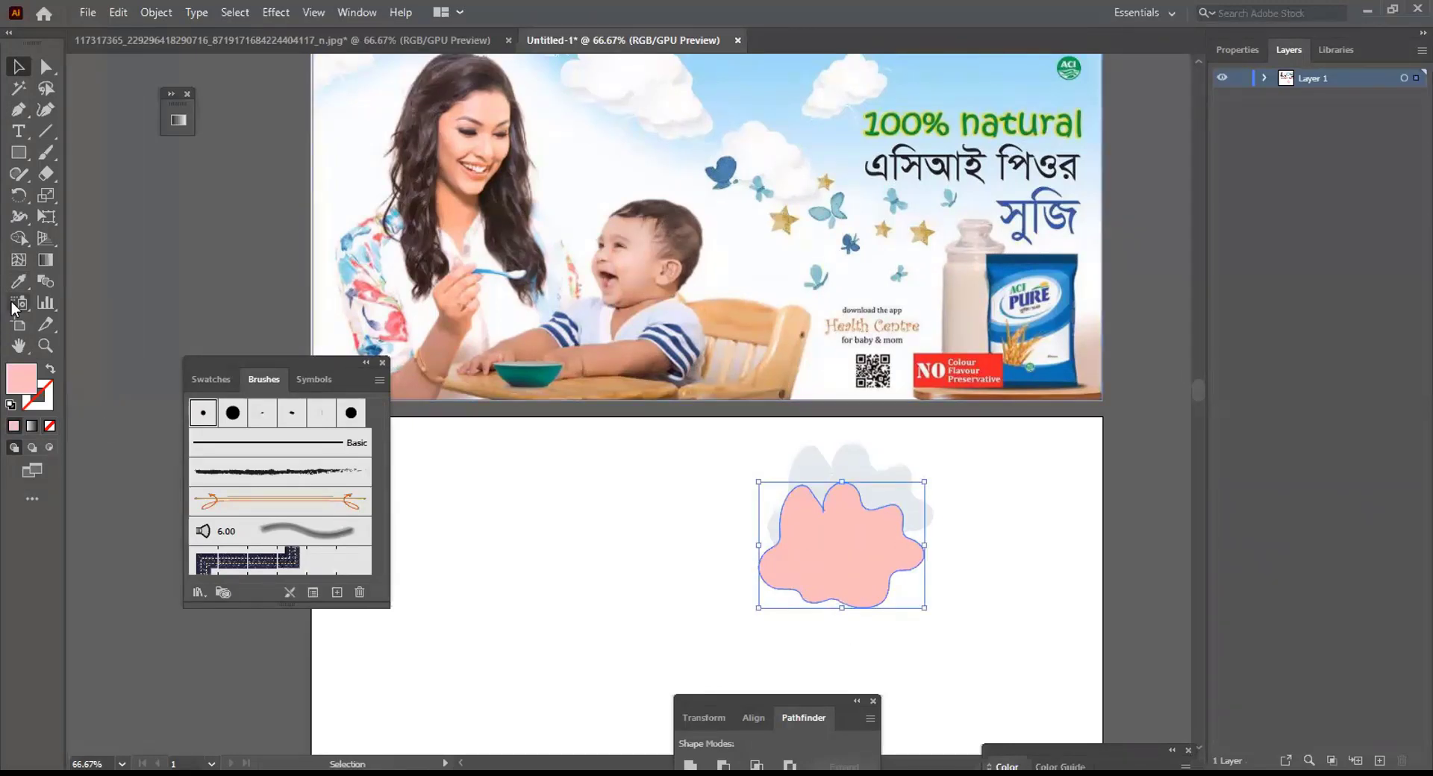
pyautogui.doubleClick(20, 385)
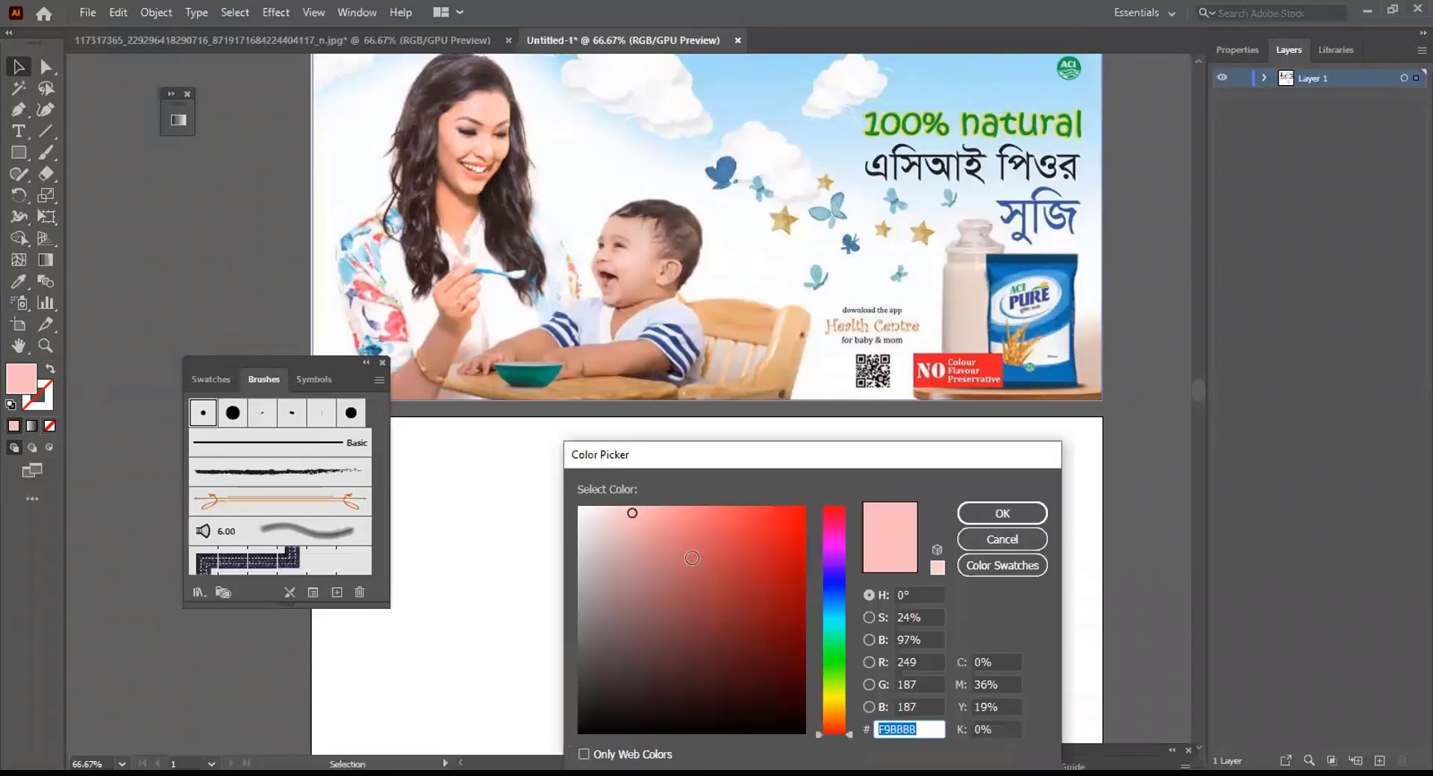
pyautogui.click(838, 622)
pyautogui.moveTo(833, 623); pyautogui.dragTo(832, 616)
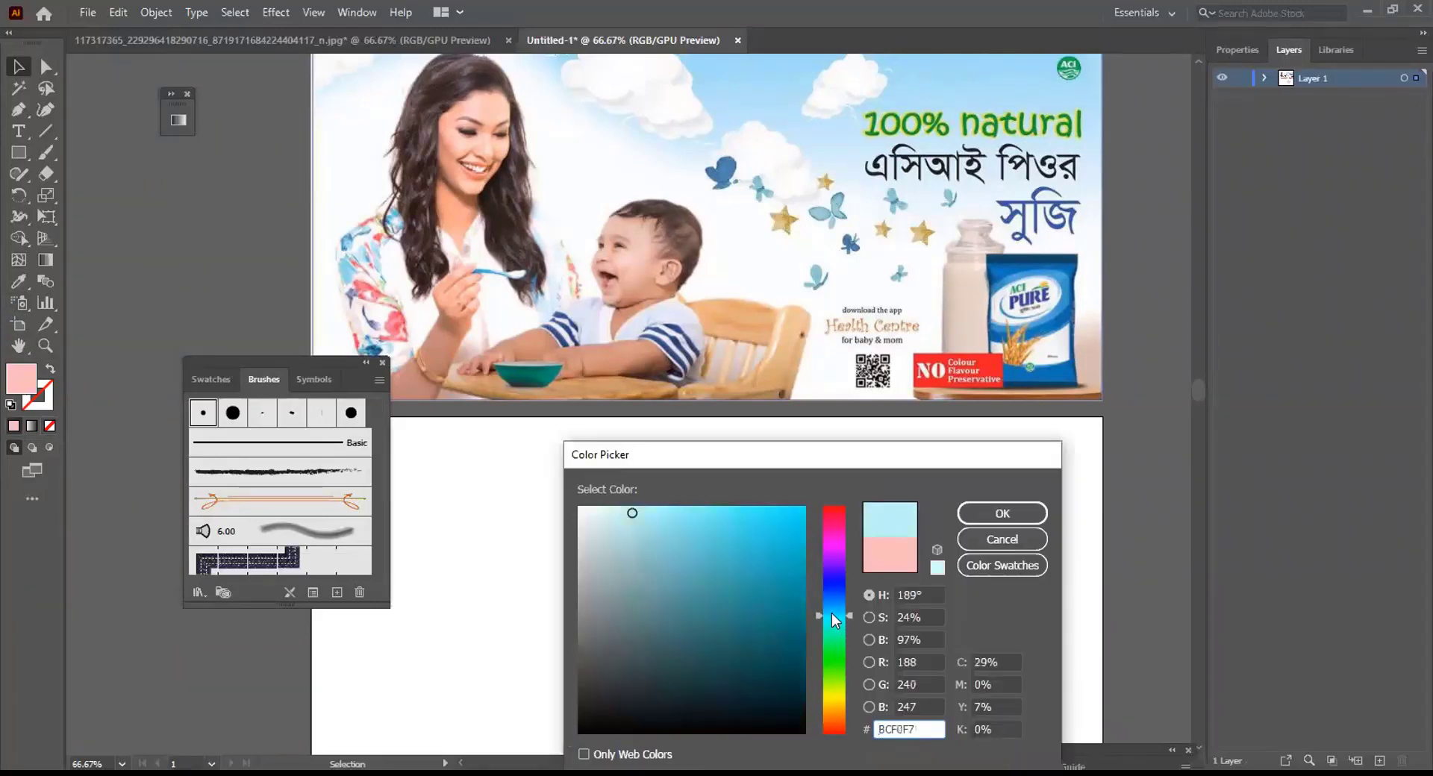
pyautogui.moveTo(652, 529); pyautogui.dragTo(634, 563)
pyautogui.click(1001, 516)
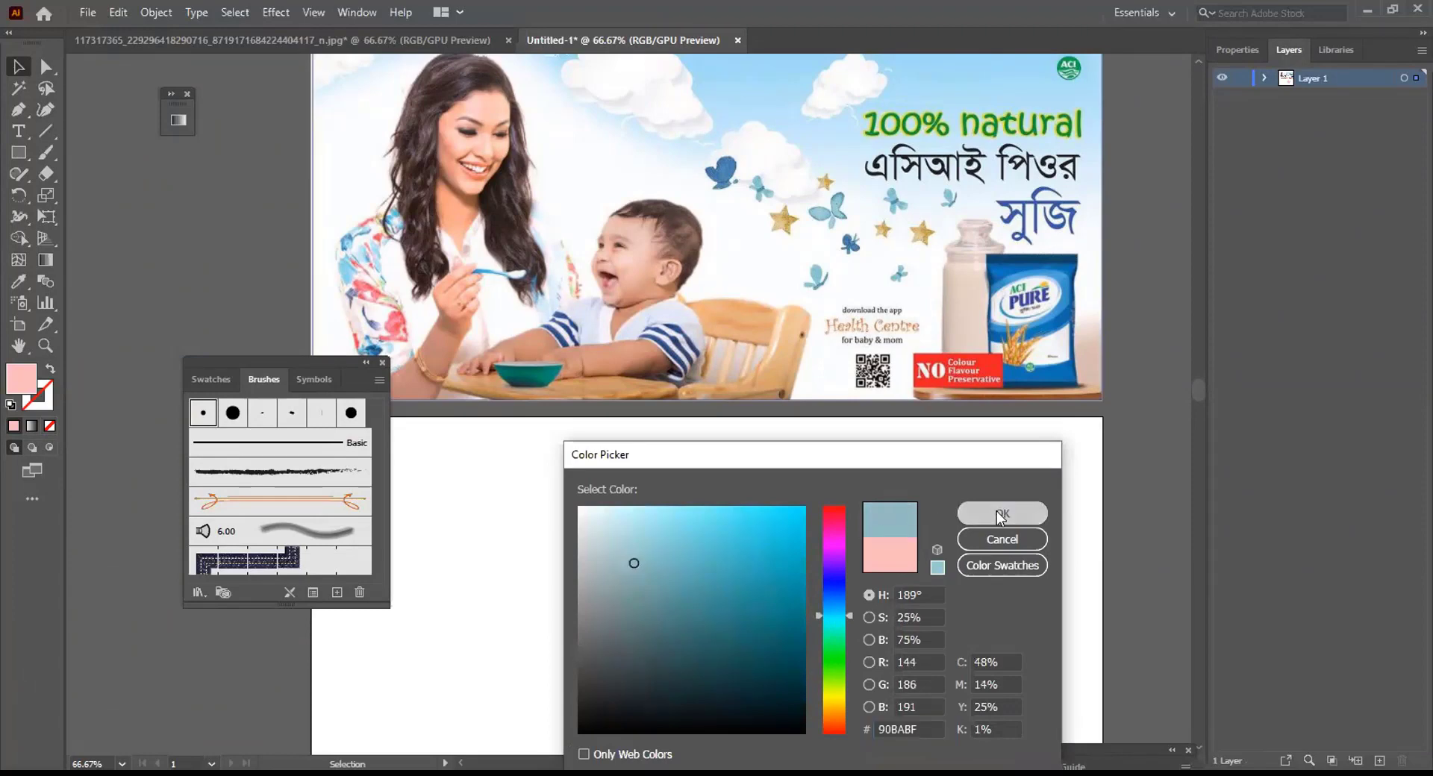
# Bring the pale grey cloud to the front of the teal one and deselect it
pyautogui.click(858, 468)
pyautogui.rightClick(858, 468)
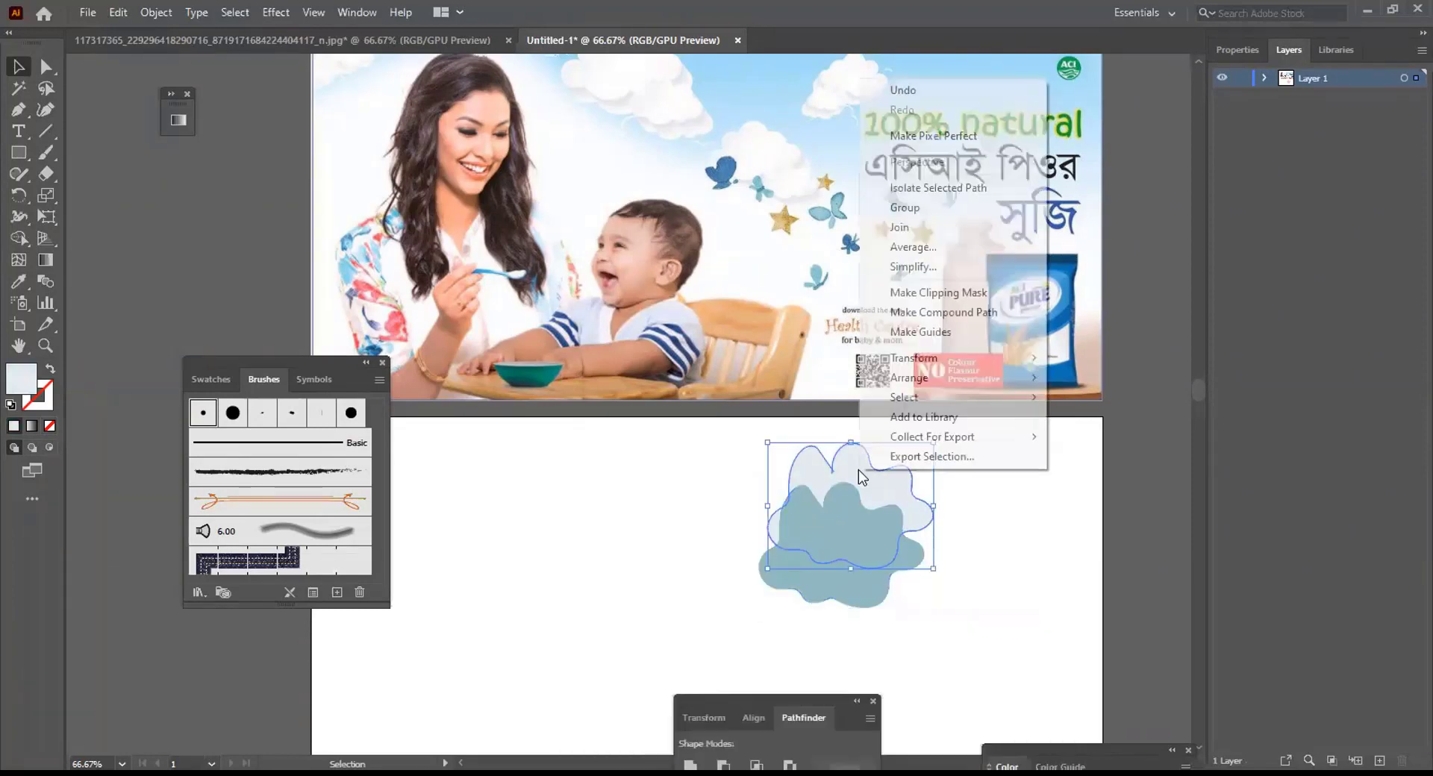
pyautogui.moveTo(942, 378)
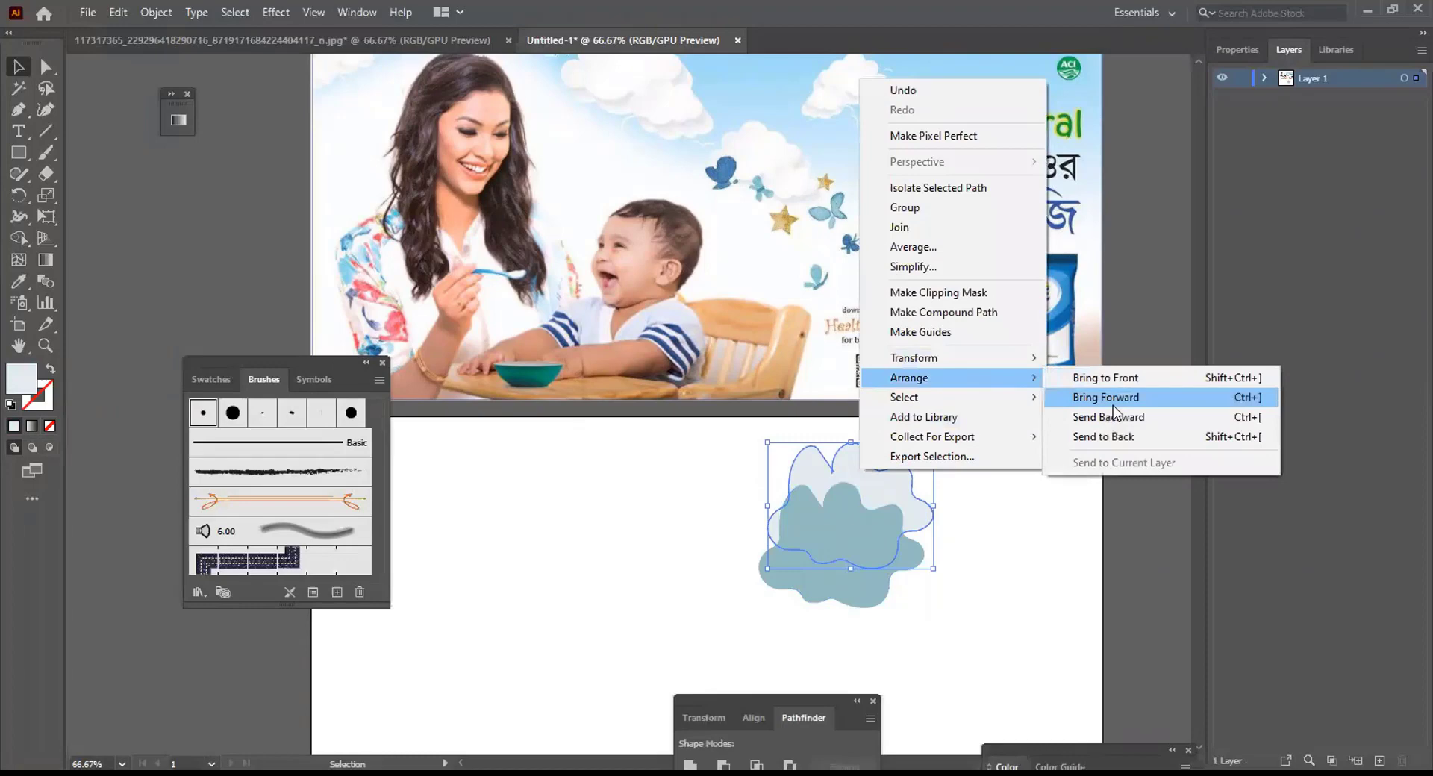
pyautogui.click(1140, 378)
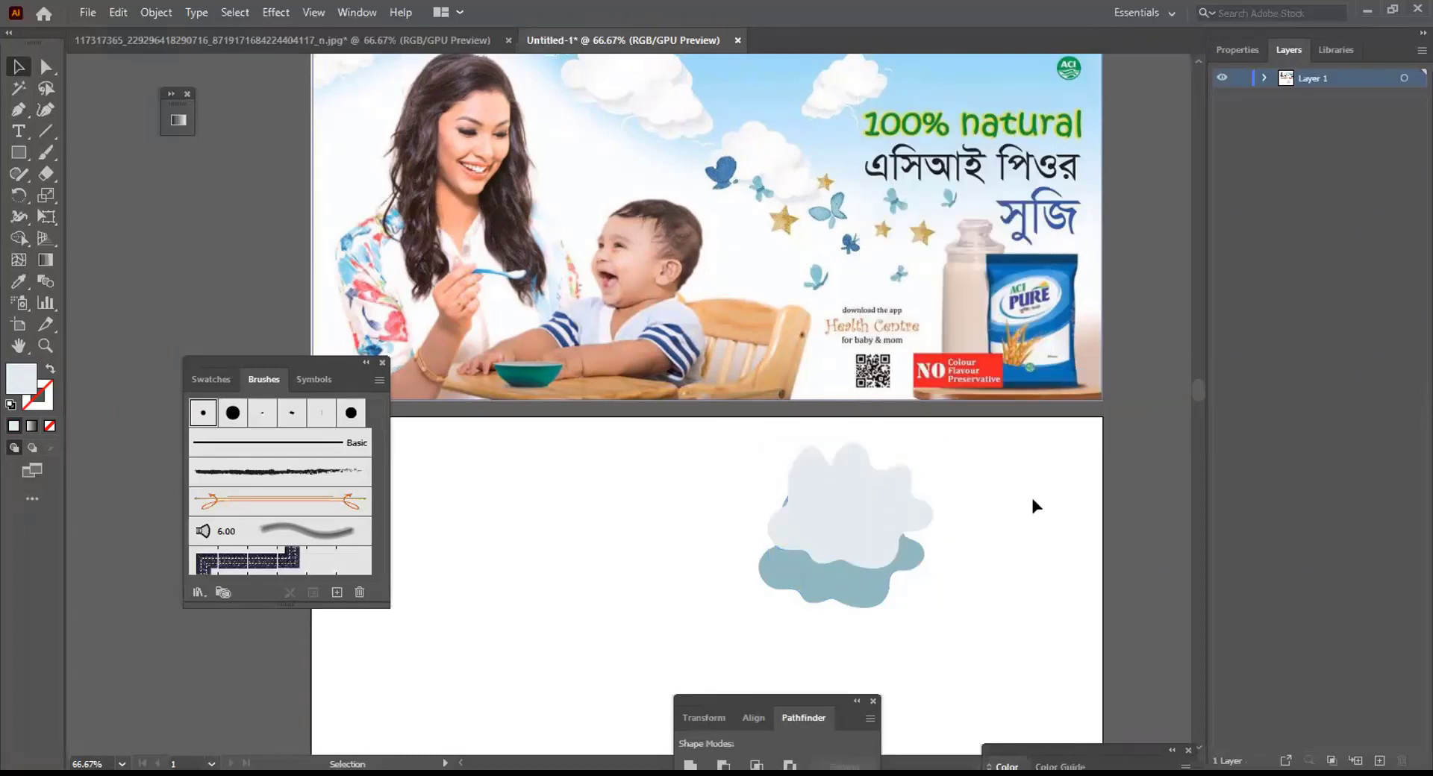
pyautogui.keyDown('alt'); pyautogui.scroll(-1, 1029, 512); pyautogui.keyUp('alt')
pyautogui.keyDown('alt'); pyautogui.scroll(1, 1032, 513); pyautogui.keyUp('alt')
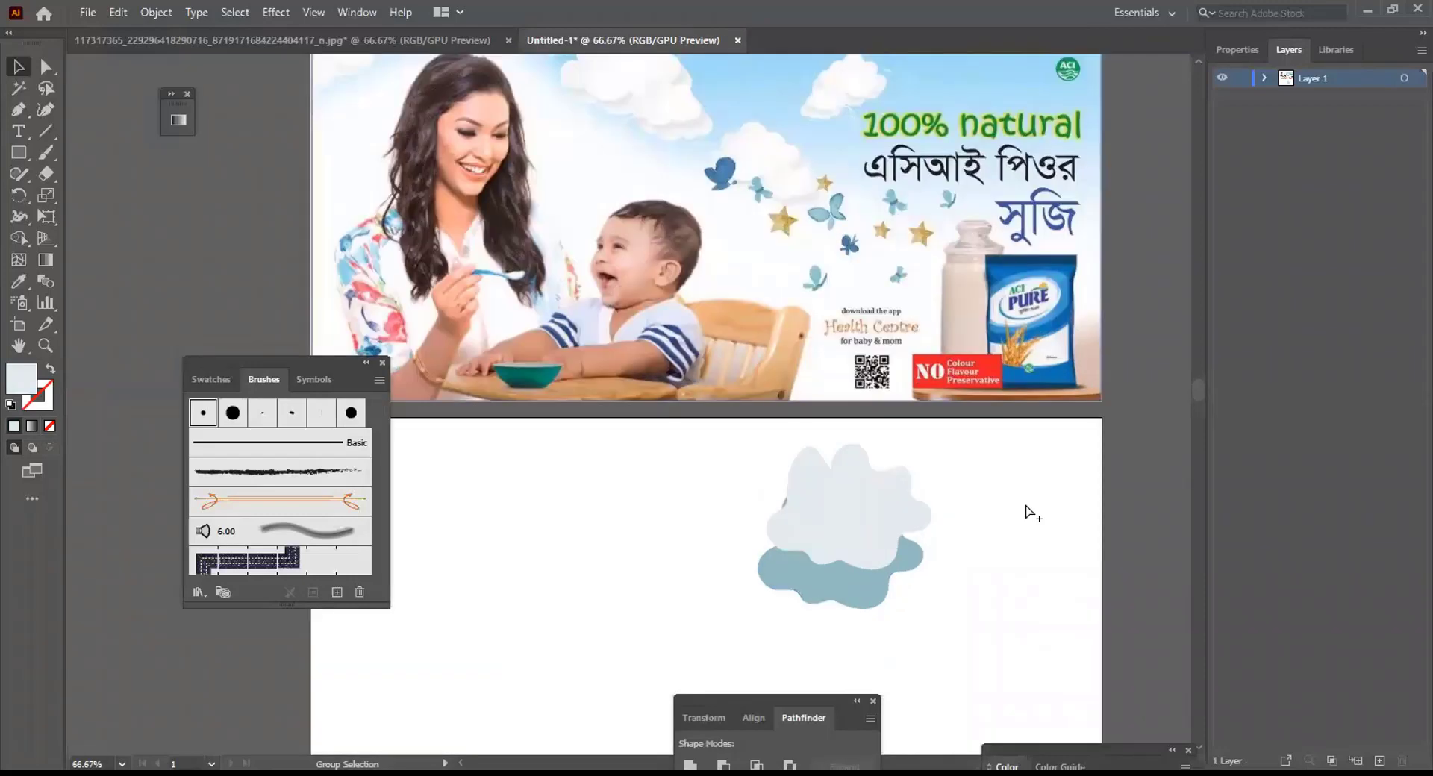
# Draw a rectangle that covers the entire lower artboard
pyautogui.moveTo(195, 361)
pyautogui.mouseDown()
pyautogui.moveTo(119, 290)
pyautogui.moveTo(92, 232)
pyautogui.mouseUp()
pyautogui.click(19, 151)
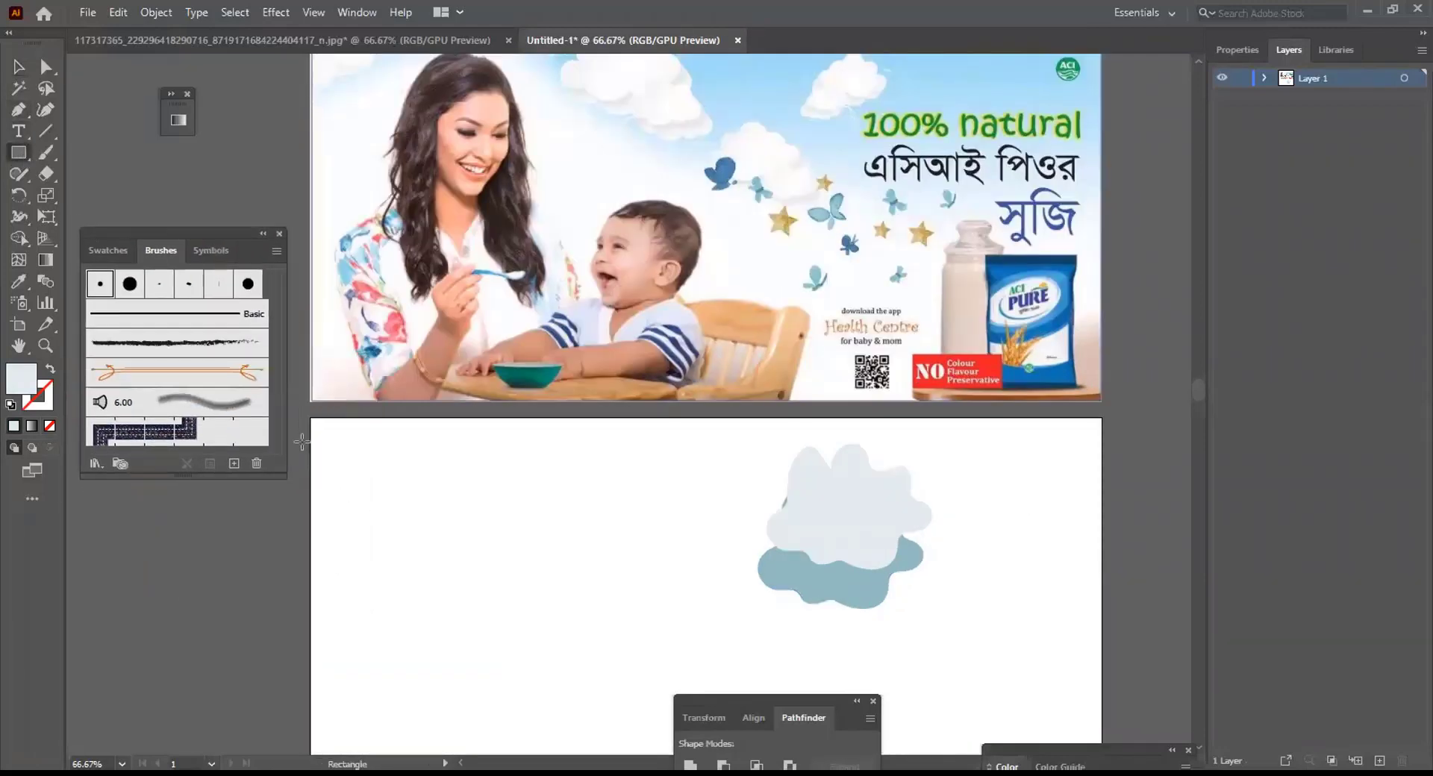
pyautogui.moveTo(307, 416); pyautogui.dragTo(1099, 546)
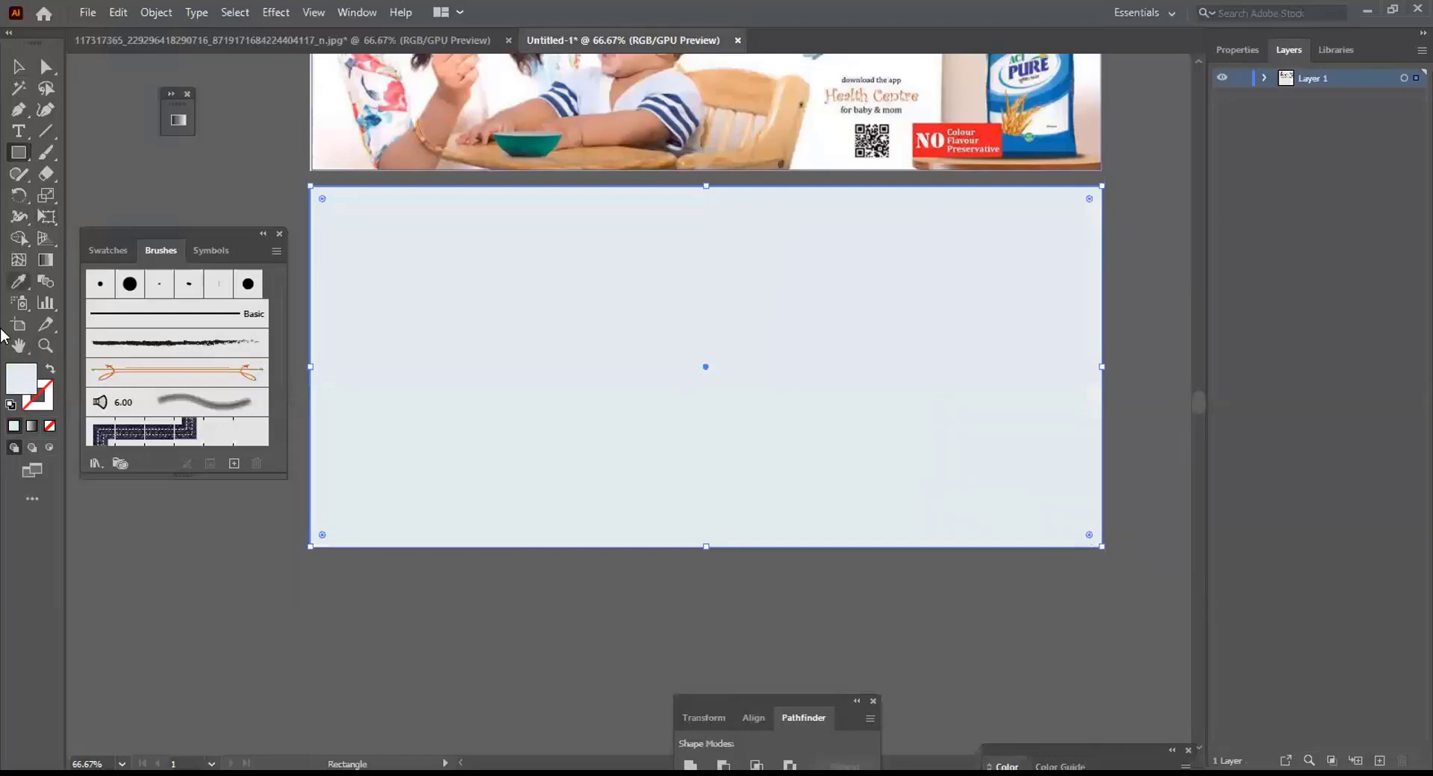
# Apply a linear gradient to the rectangle and set its start stop to the light blue sampled from the banner's sky
pyautogui.click(46, 259)
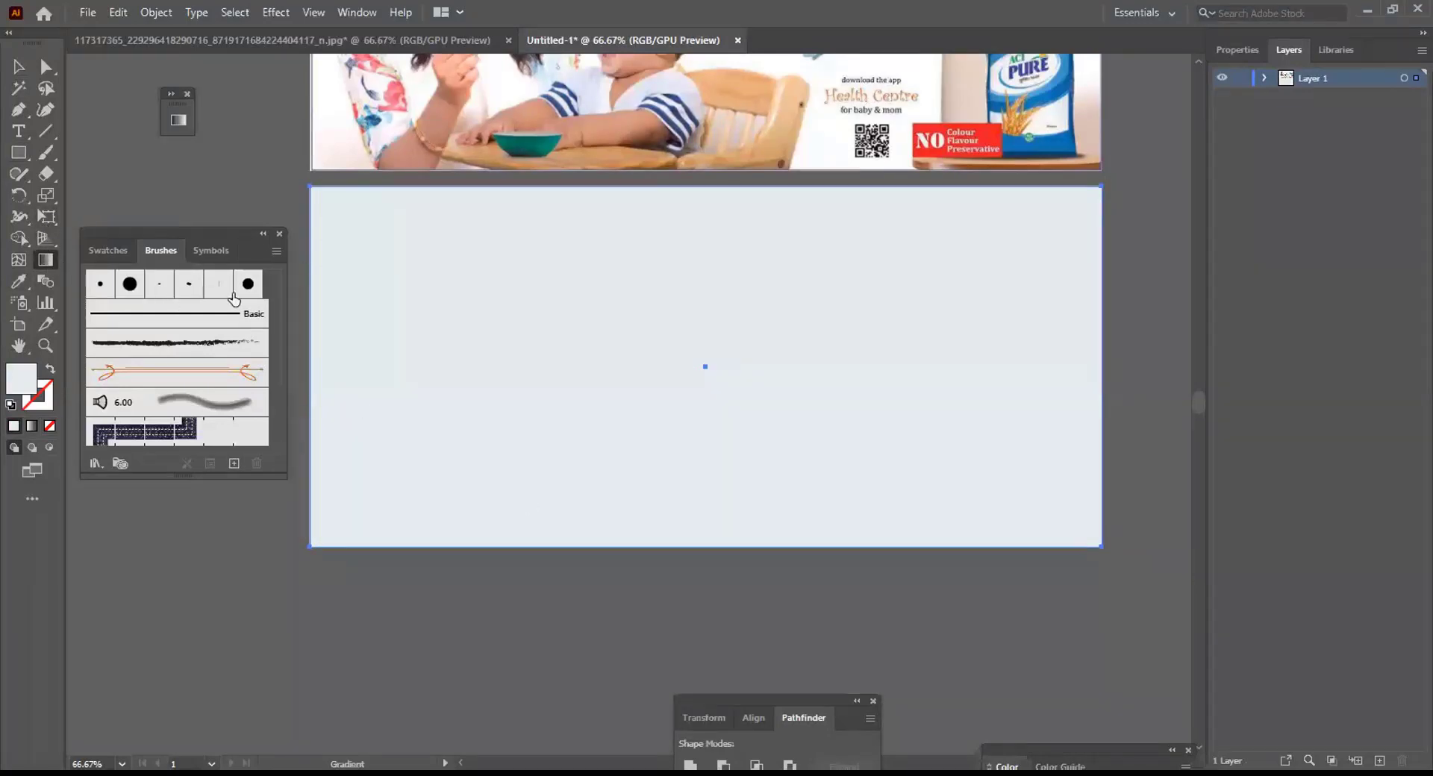
pyautogui.click(173, 94)
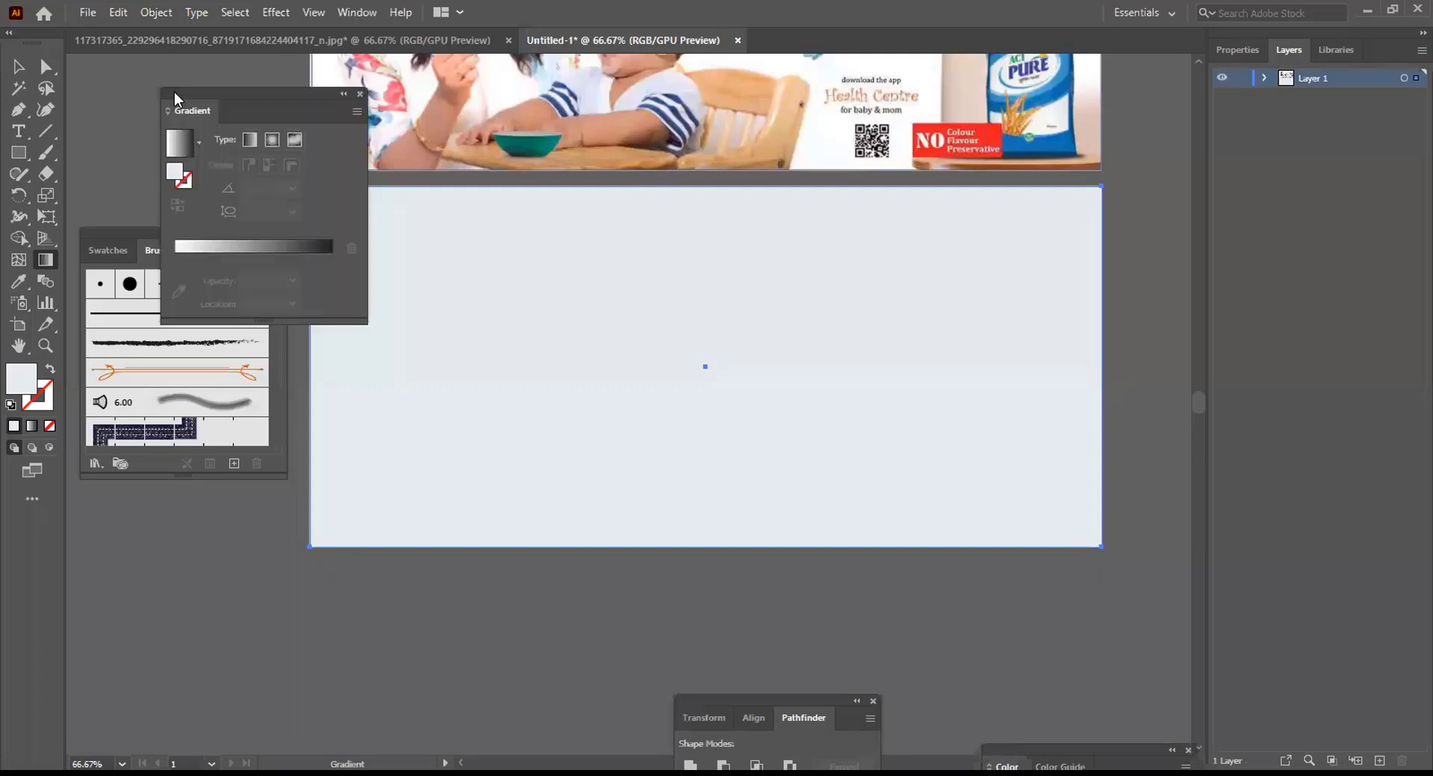
pyautogui.click(187, 147)
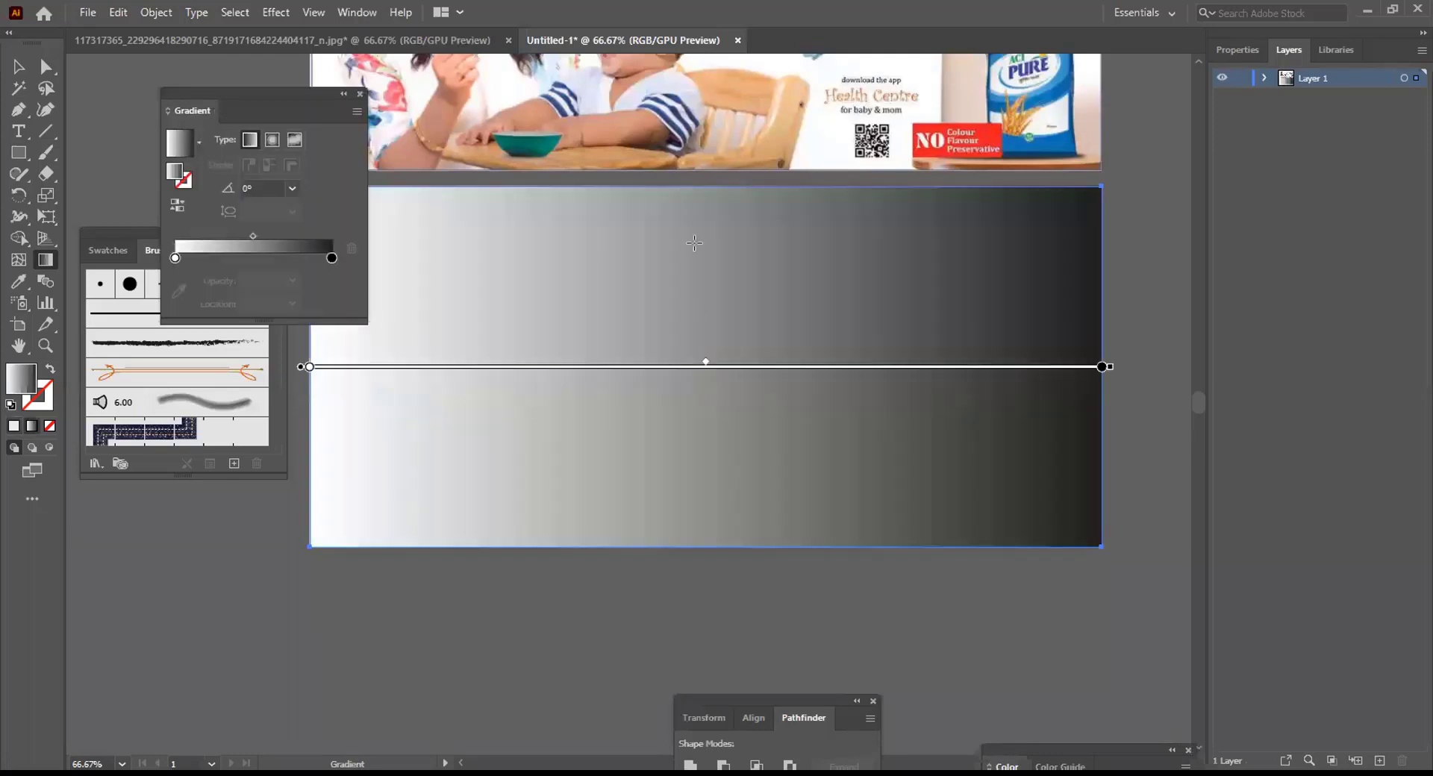
pyautogui.click(174, 258)
pyautogui.doubleClick(175, 259)
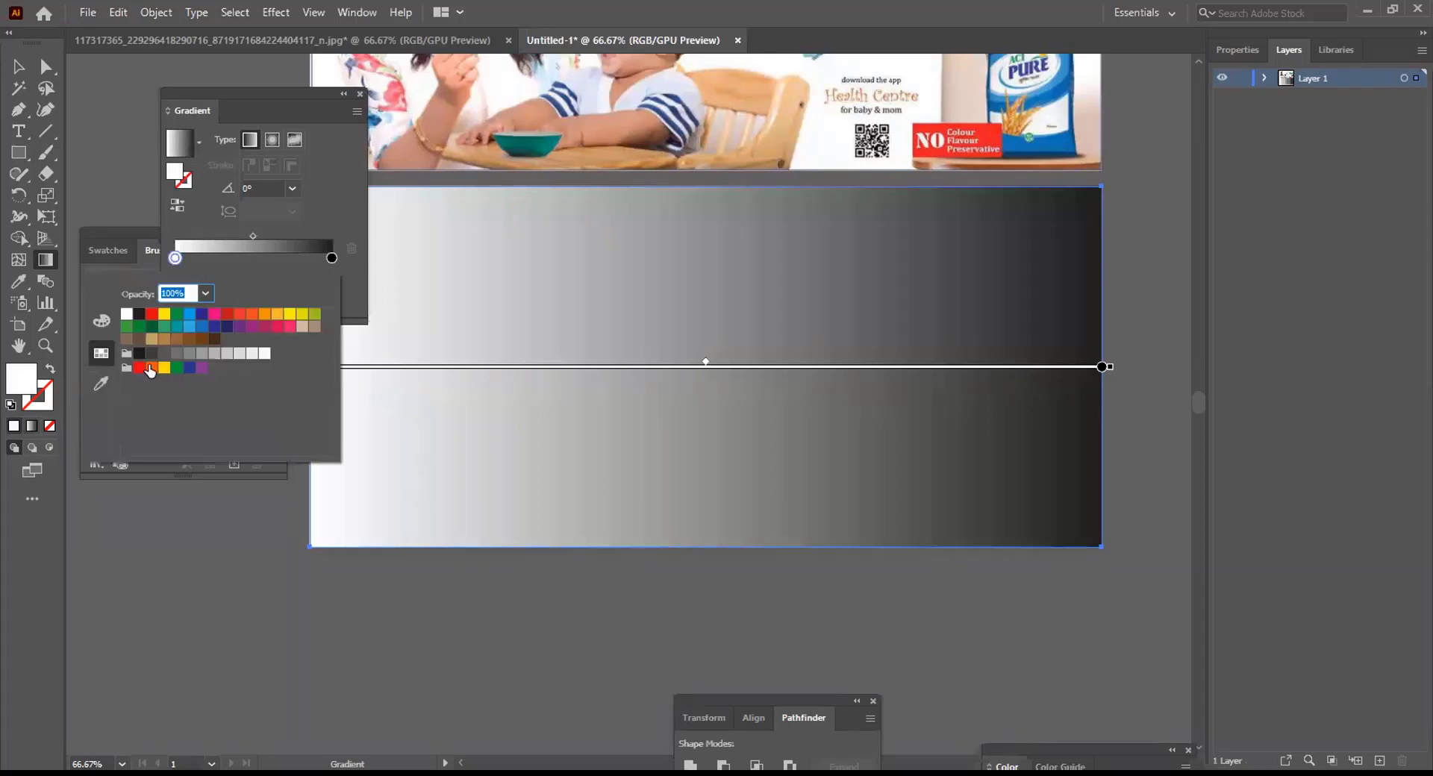
pyautogui.click(190, 314)
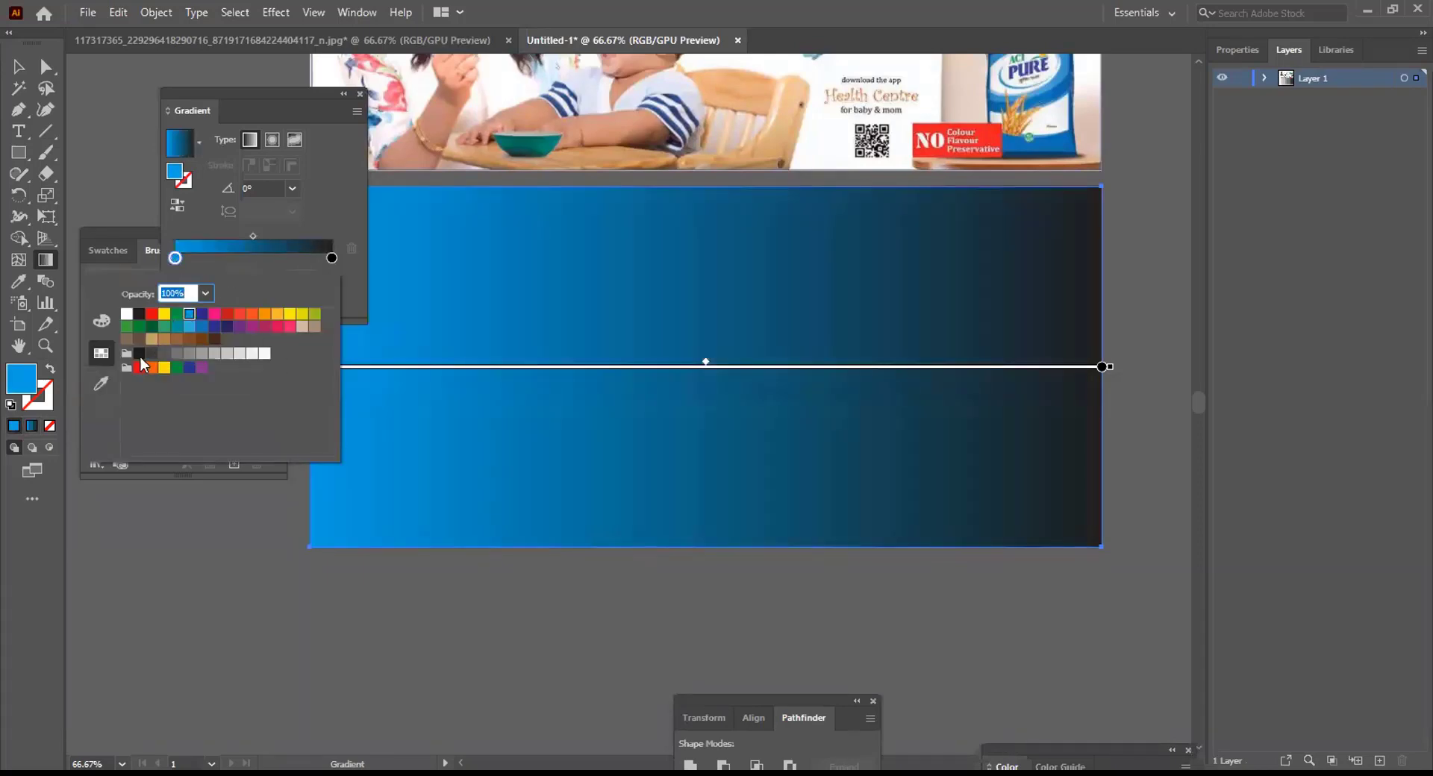
pyautogui.click(107, 380)
pyautogui.scroll(5, 753, 238)
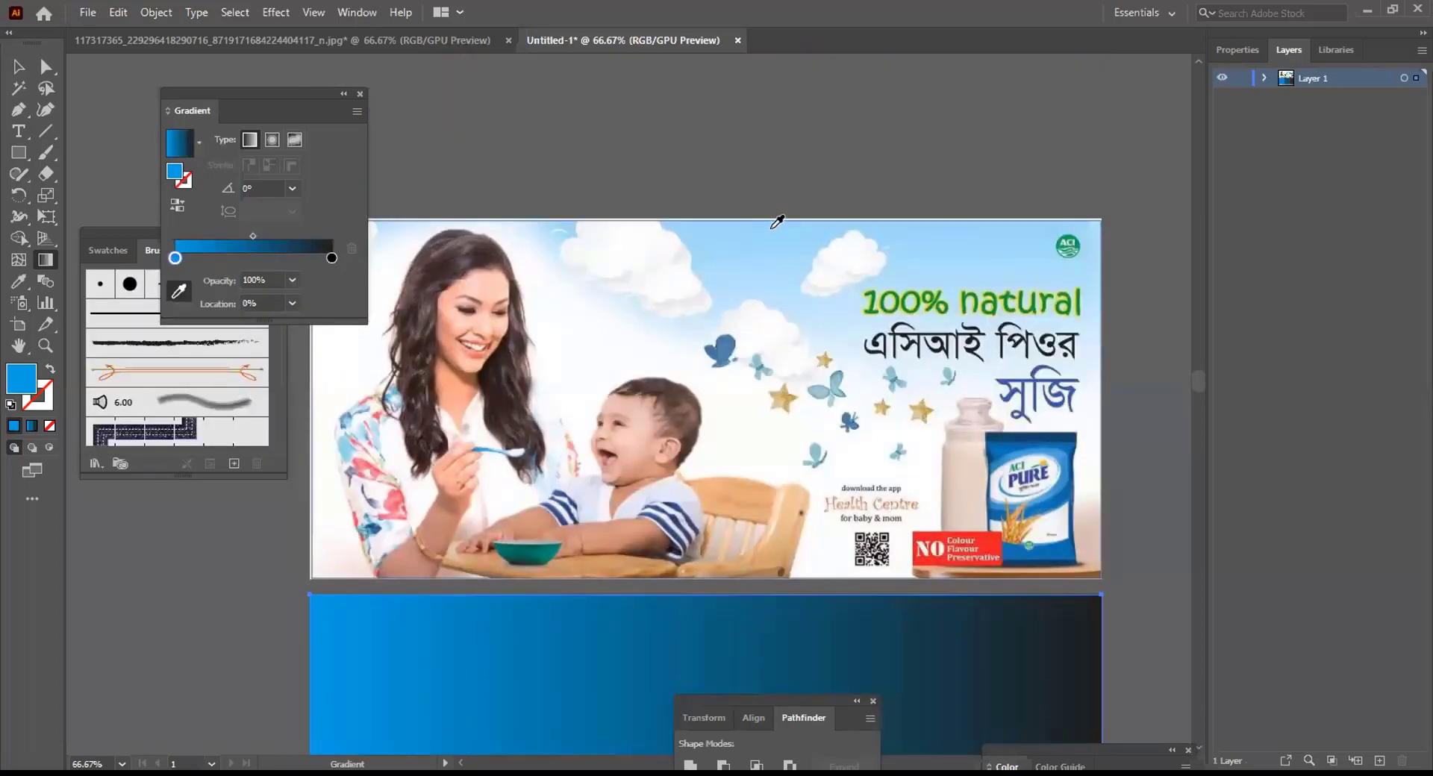
pyautogui.click(770, 228)
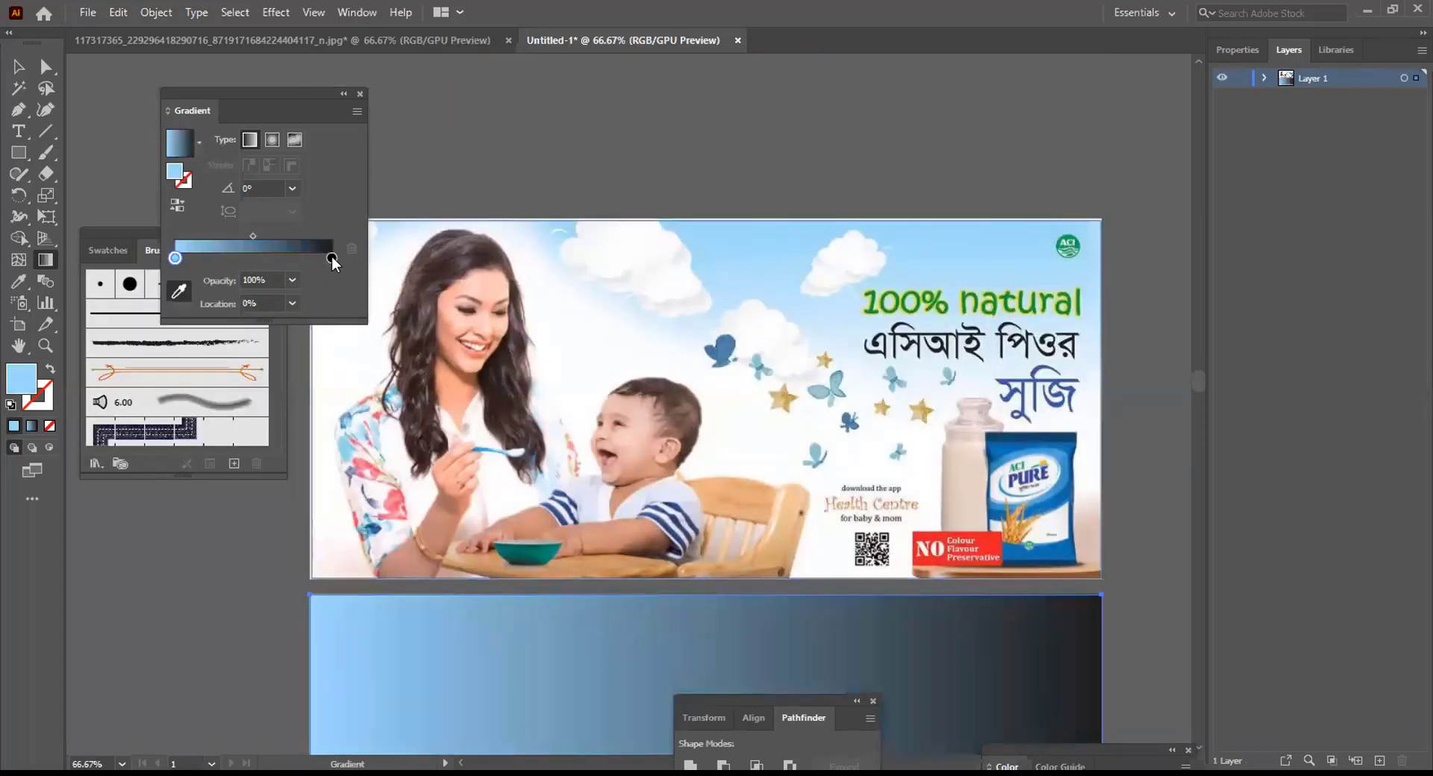
# Set the end stop of the rectangle's gradient to white
pyautogui.click(331, 258)
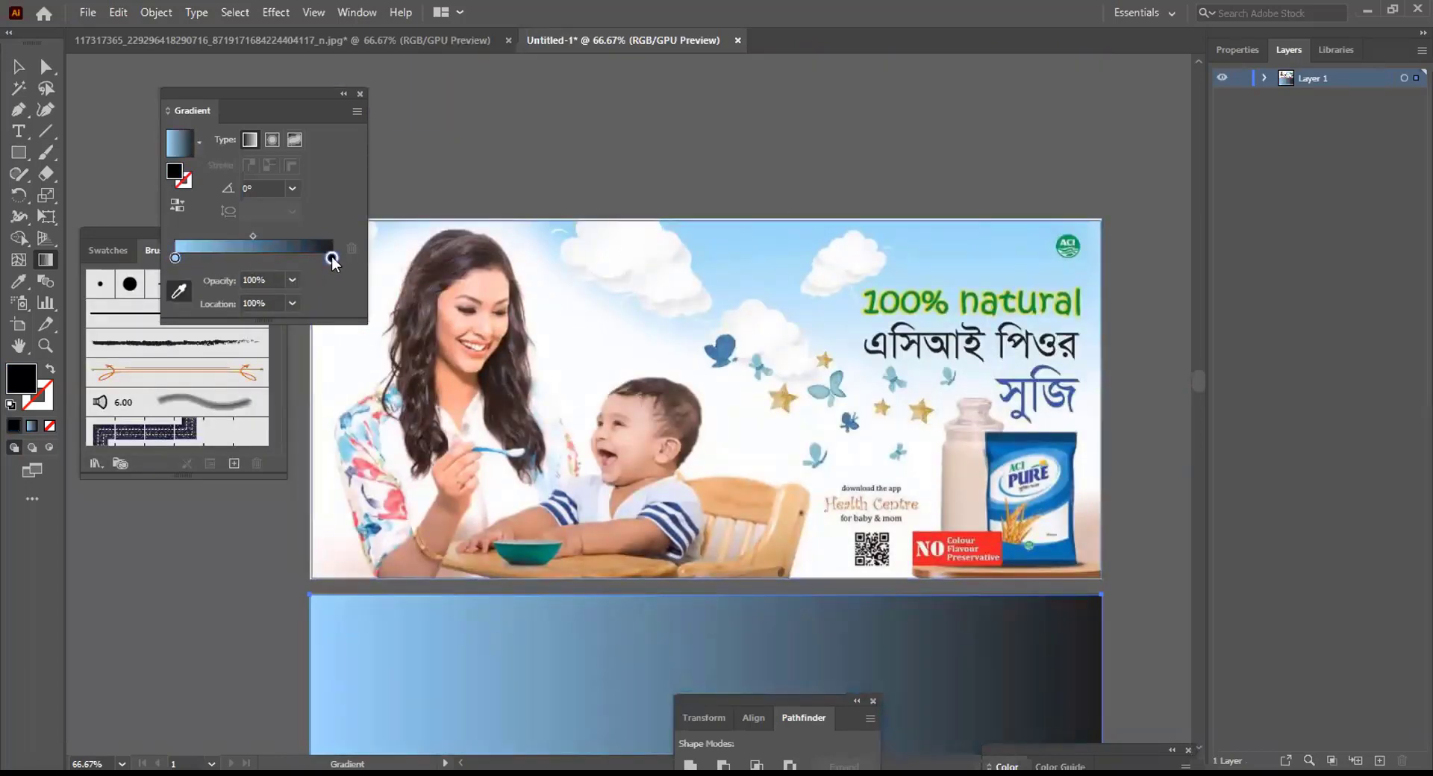
pyautogui.click(177, 296)
pyautogui.doubleClick(332, 259)
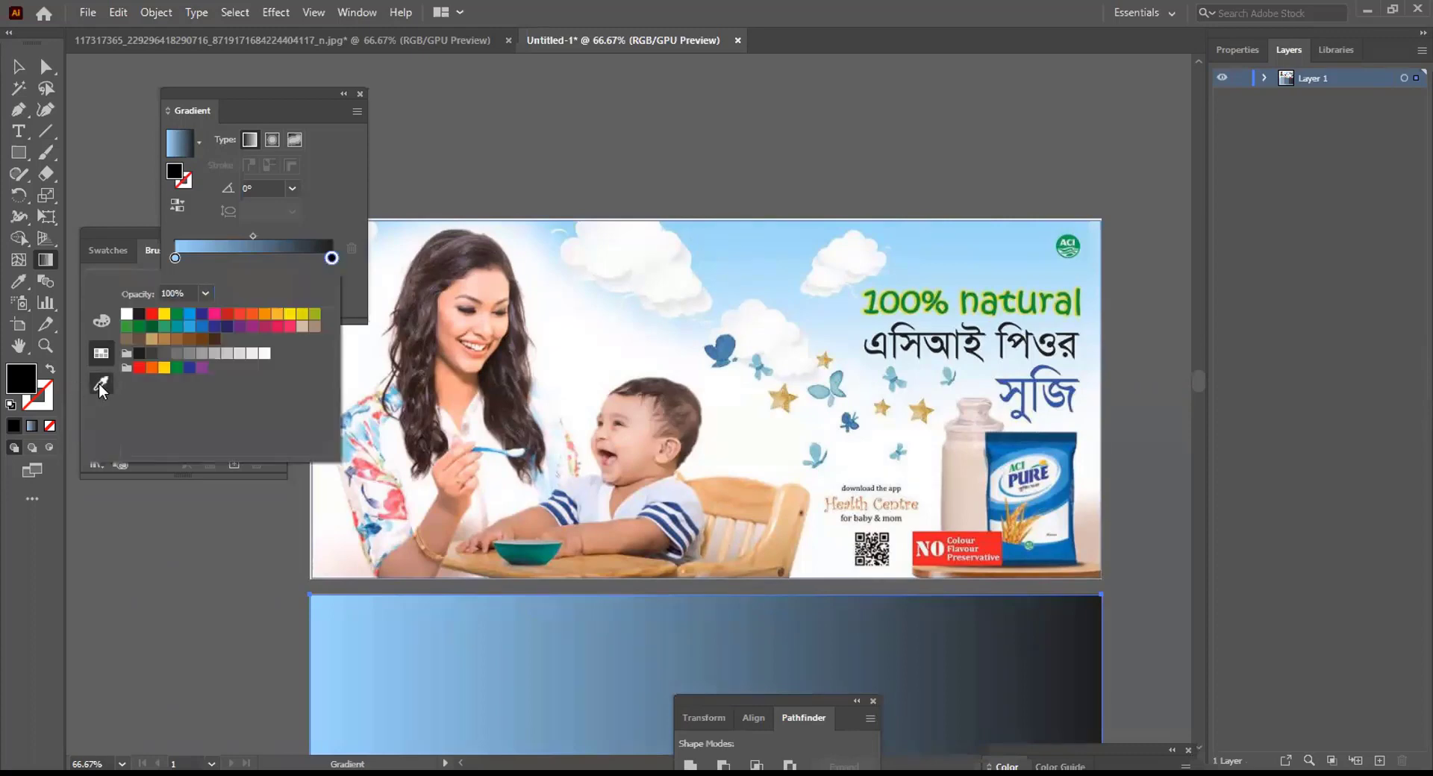
pyautogui.click(101, 387)
pyautogui.click(150, 321)
pyautogui.press('Escape')
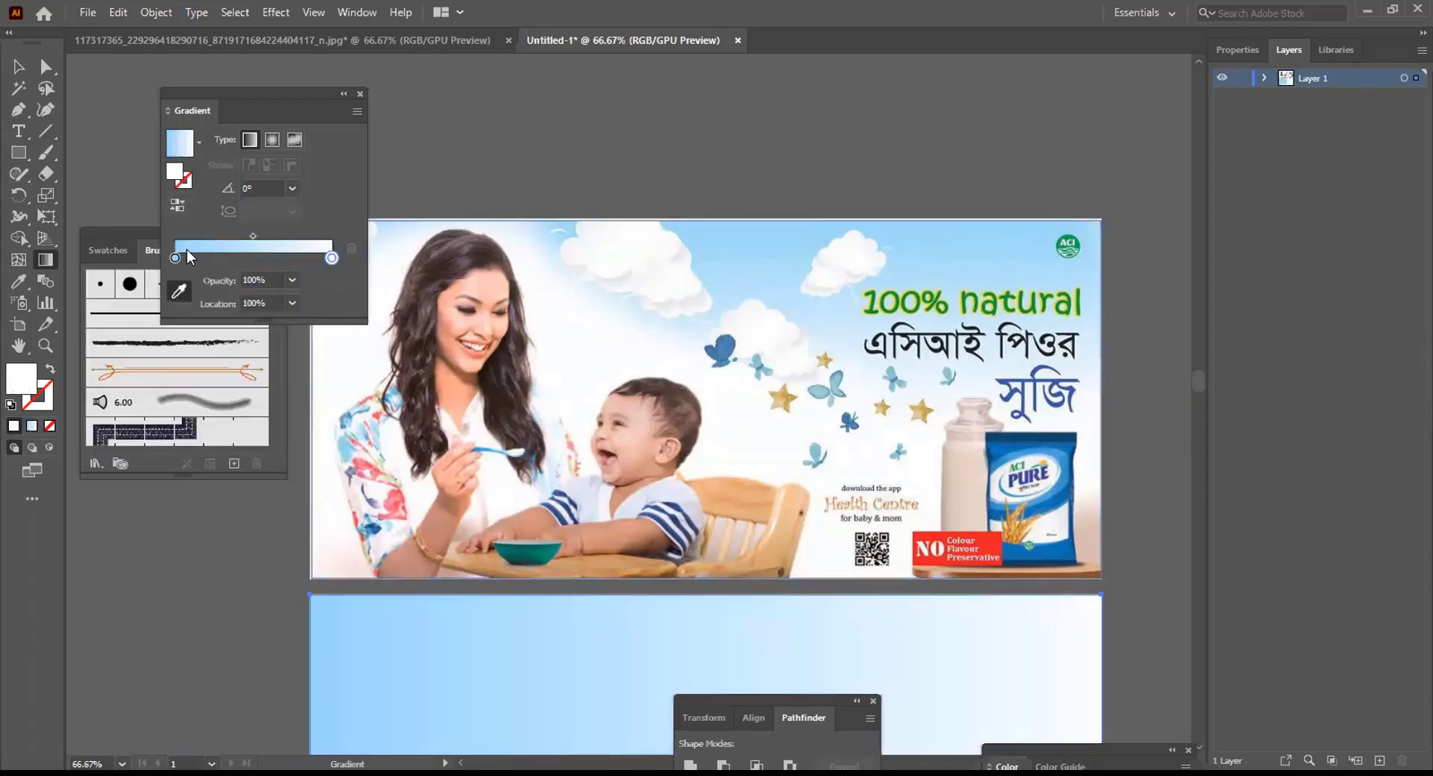
# Angle the gradient to about -105.5° so light blue fades downward to white, and move the gradient settings off the artwork
pyautogui.click(178, 291)
pyautogui.scroll(-5, 617, 350)
pyautogui.moveTo(709, 122)
pyautogui.mouseDown()
pyautogui.moveTo(764, 364)
pyautogui.moveTo(763, 463)
pyautogui.moveTo(591, 550)
pyautogui.moveTo(495, 623)
pyautogui.moveTo(616, 437)
pyautogui.moveTo(592, 495)
pyautogui.moveTo(618, 502)
pyautogui.moveTo(604, 502)
pyautogui.mouseUp()
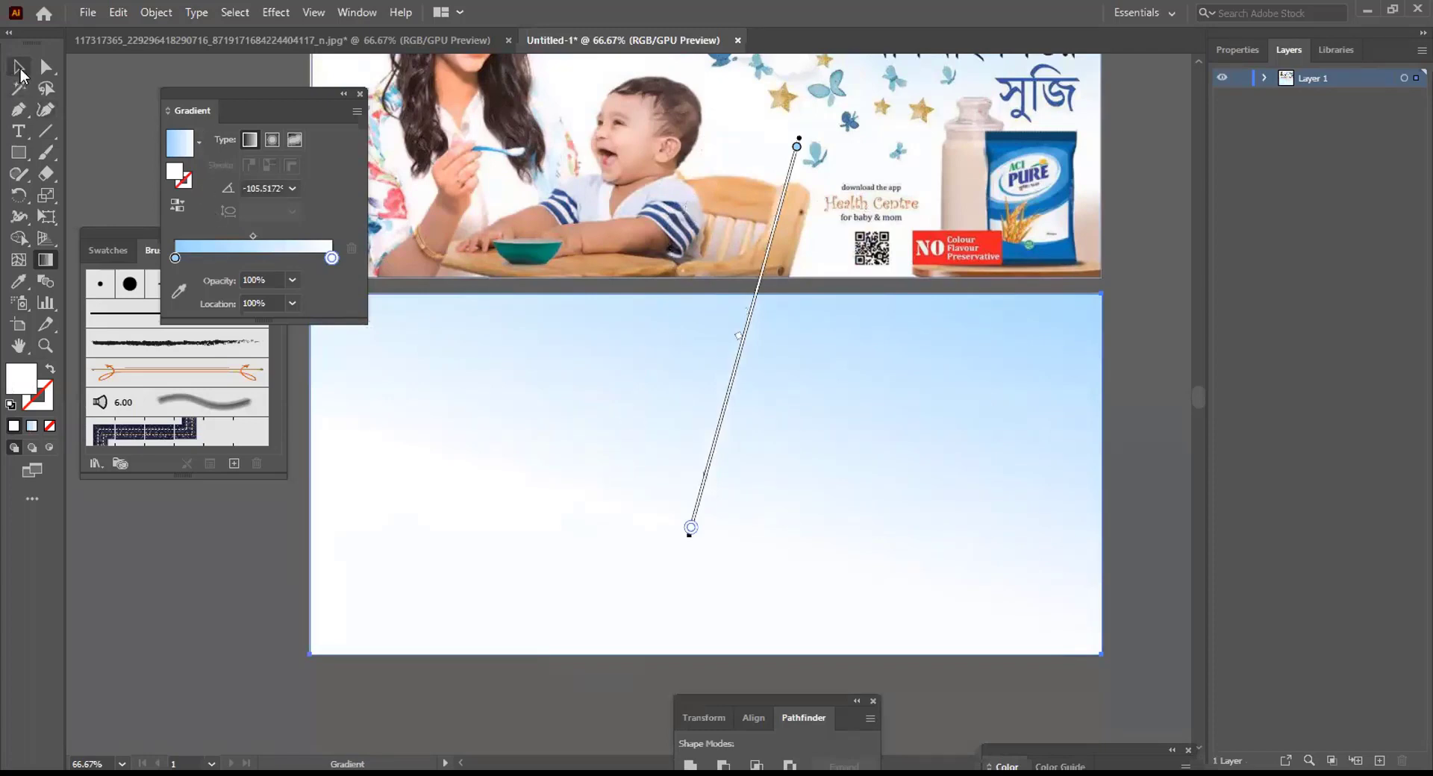
pyautogui.click(20, 70)
pyautogui.click(95, 106)
pyautogui.moveTo(190, 100); pyautogui.dragTo(1324, 382)
pyautogui.scroll(1, 776, 478)
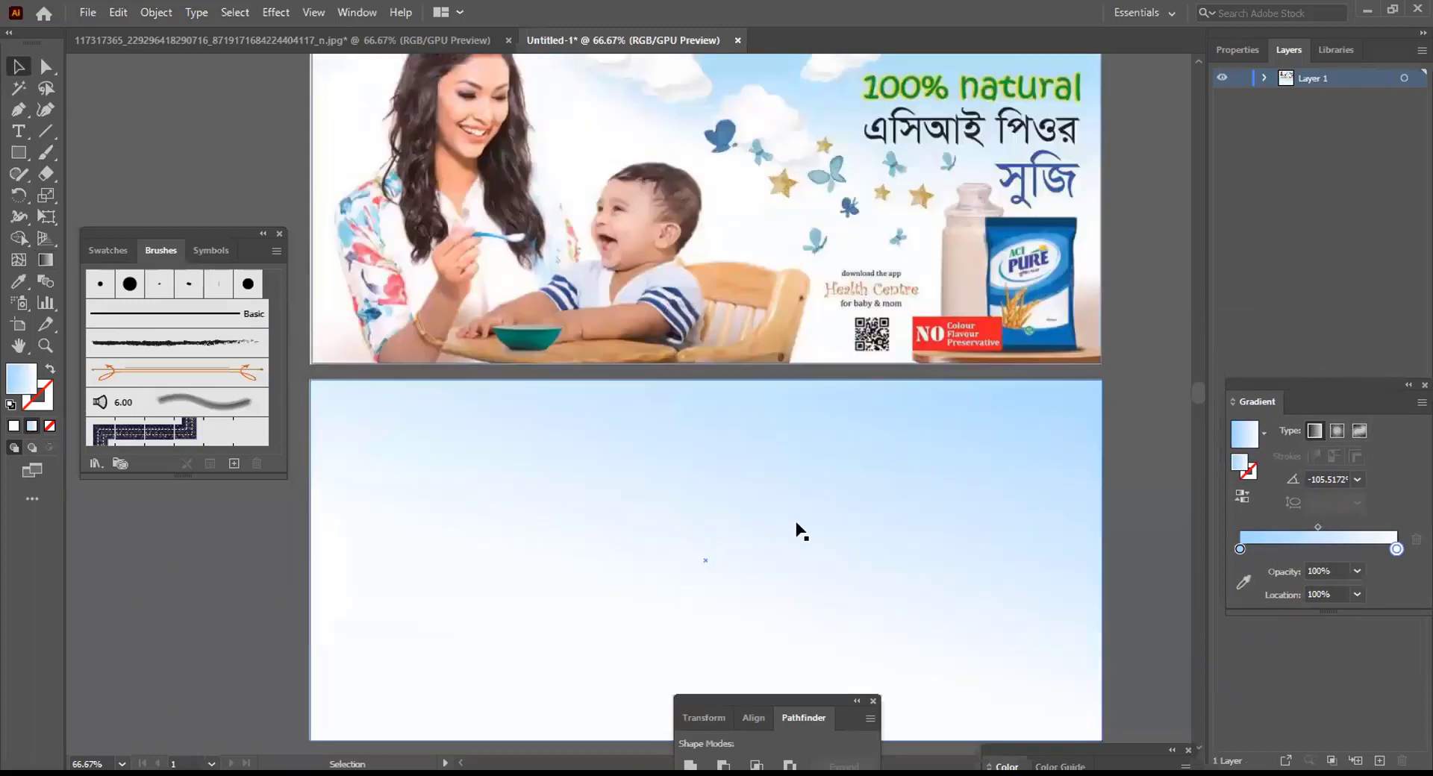
# Send the gradient sky rectangle to the back, behind the clouds, and deselect it
pyautogui.click(816, 512)
pyautogui.scroll(-2, 828, 448)
pyautogui.rightClick(847, 386)
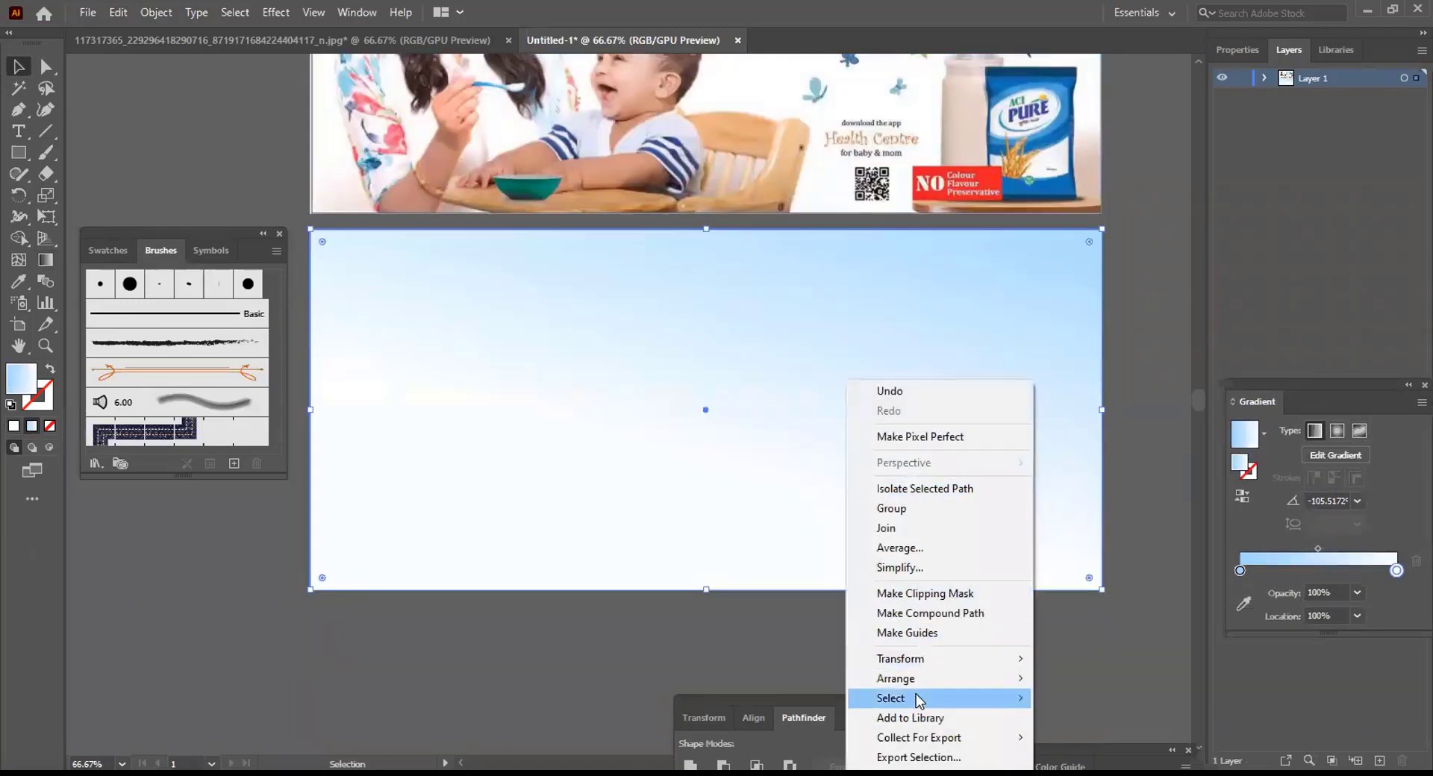
pyautogui.moveTo(917, 678)
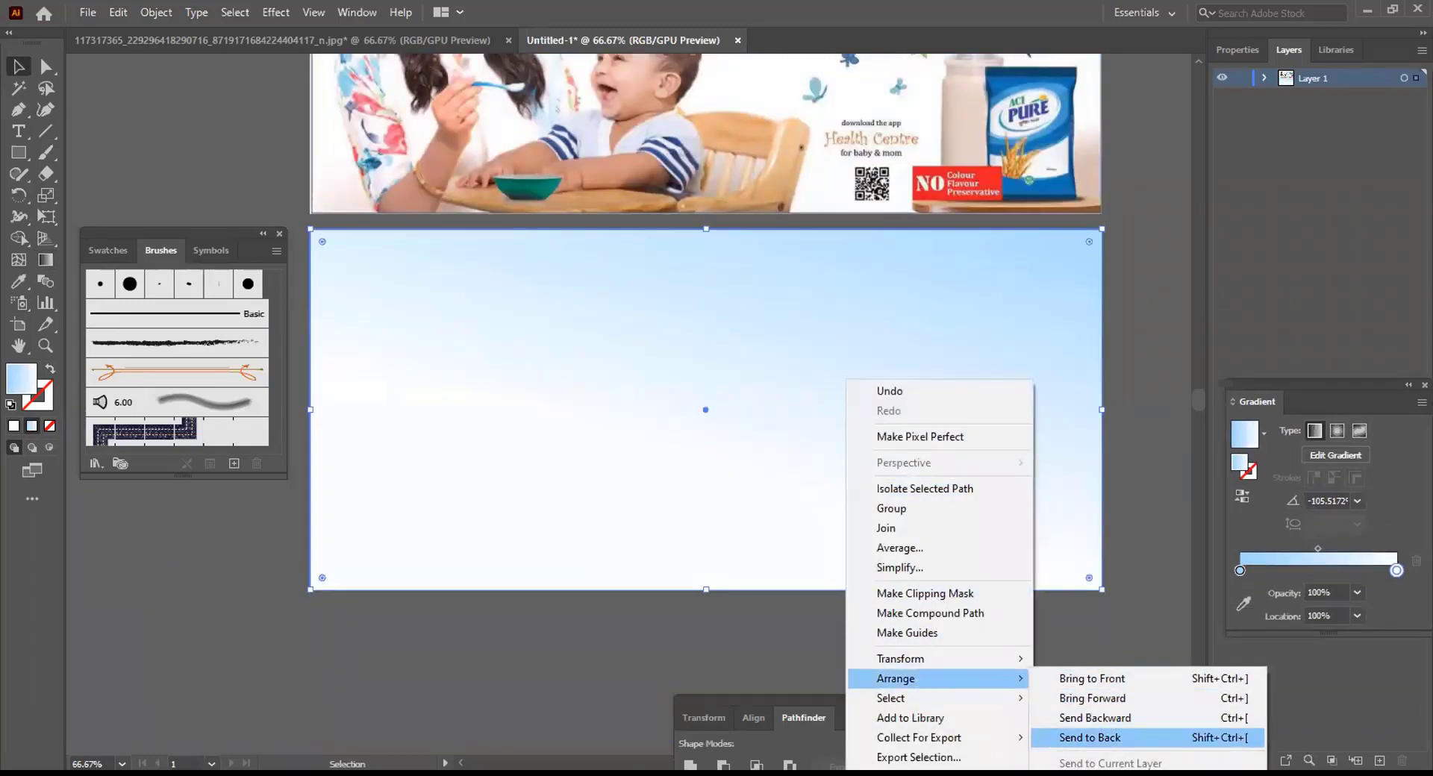
pyautogui.click(1090, 738)
pyautogui.click(916, 592)
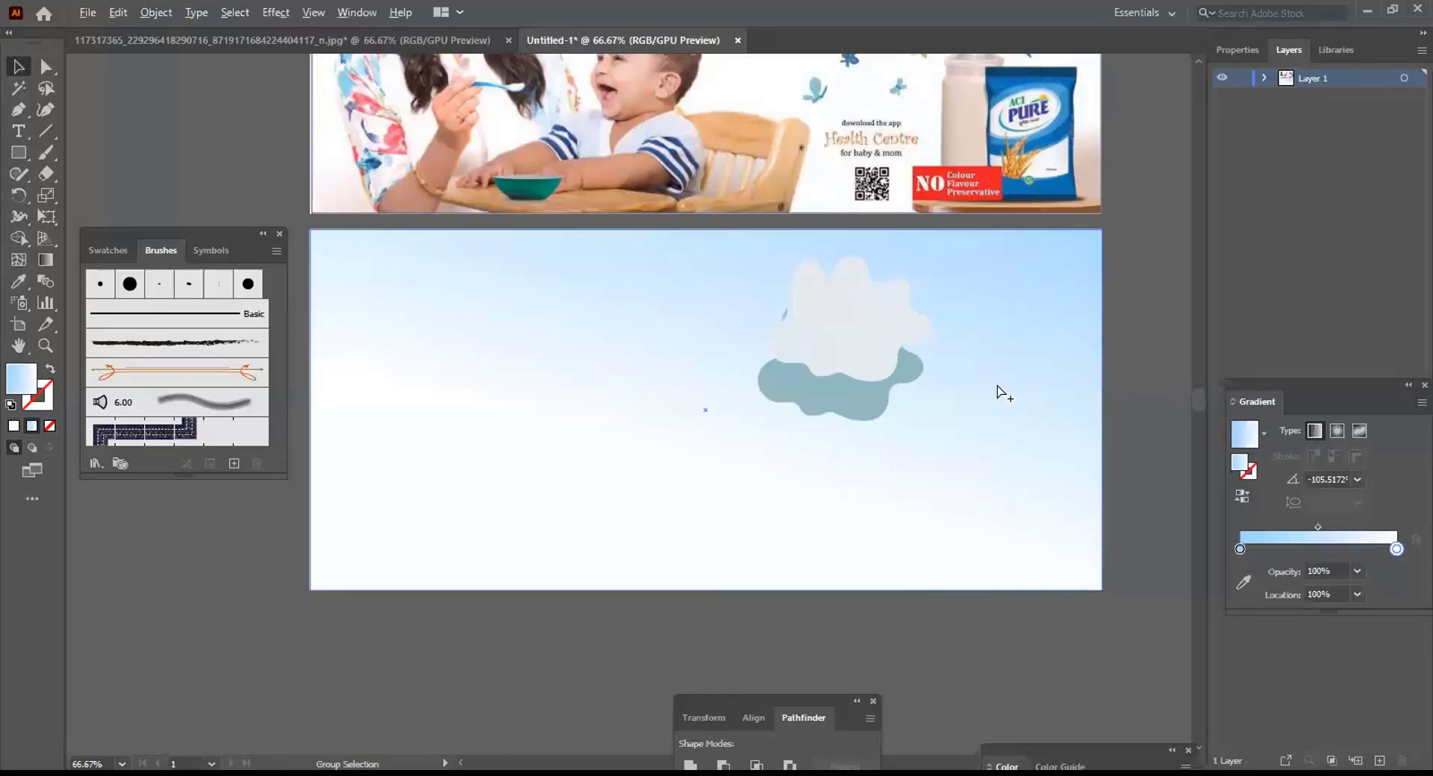
# Recolour the teal cloud with the pale grey sampled from the other cloud using the Eyedropper, and deselect it
pyautogui.scroll(-2, 1004, 393)
pyautogui.scroll(1, 1004, 351)
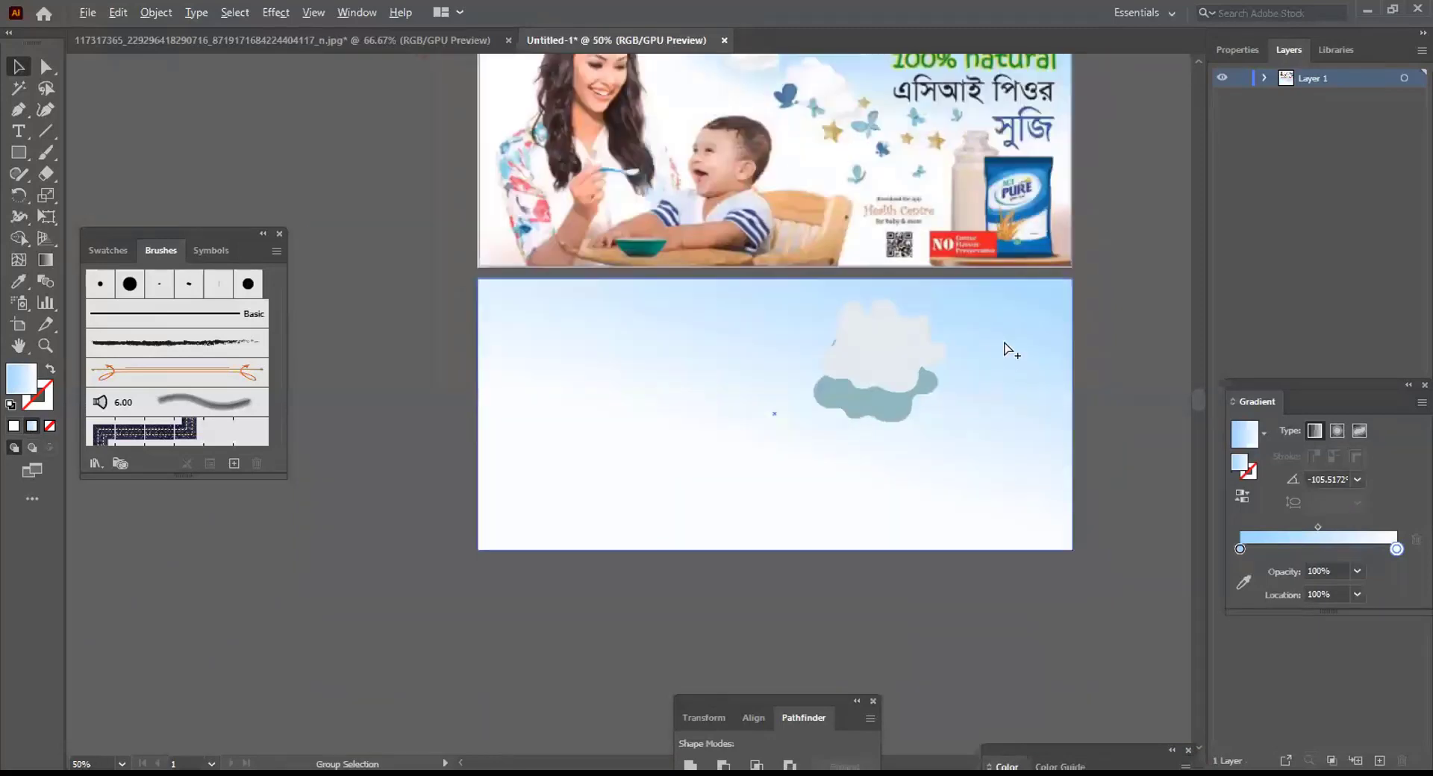
pyautogui.scroll(-1, 1011, 349)
pyautogui.moveTo(1059, 361); pyautogui.dragTo(892, 418)
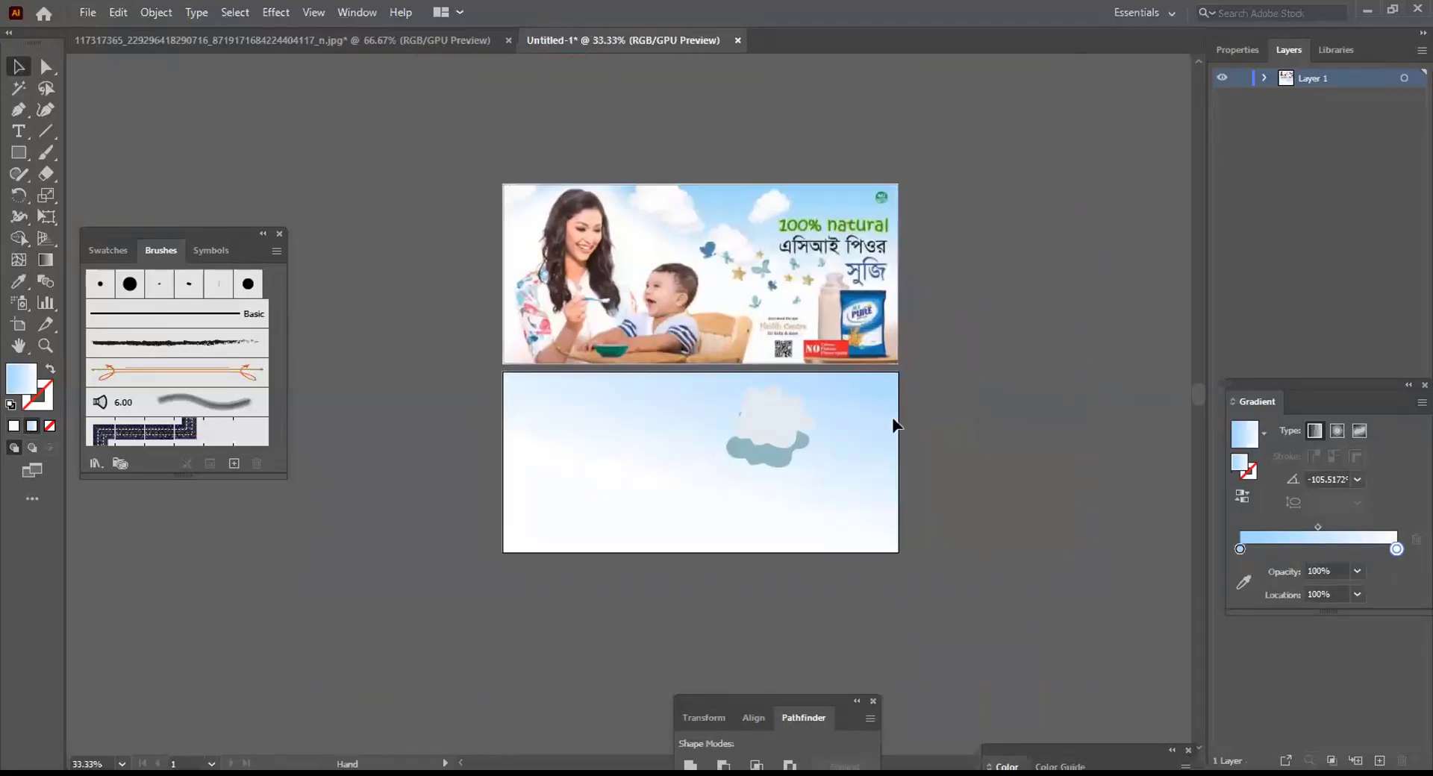
pyautogui.scroll(1, 768, 431)
pyautogui.scroll(1, 769, 429)
pyautogui.scroll(-1, 769, 427)
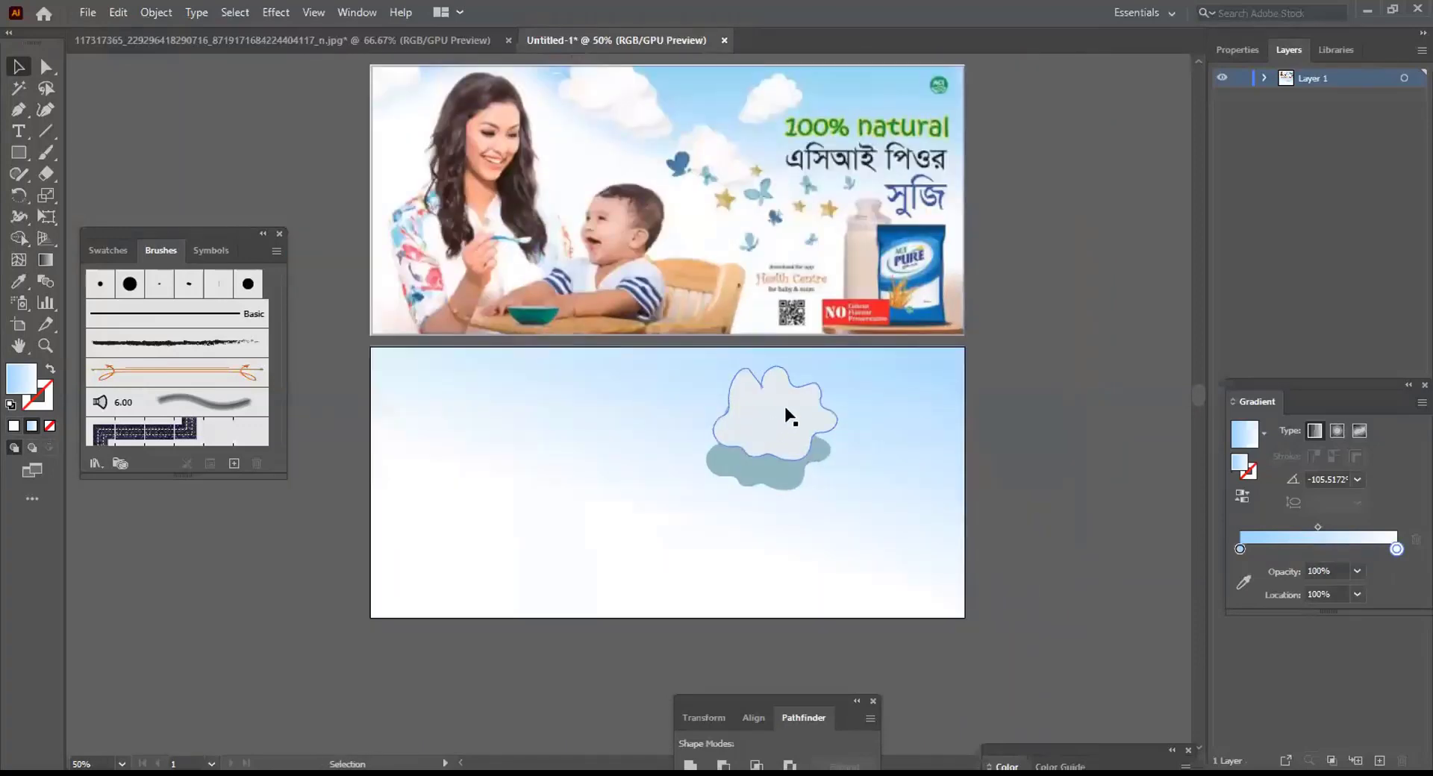
pyautogui.moveTo(766, 425); pyautogui.dragTo(771, 485)
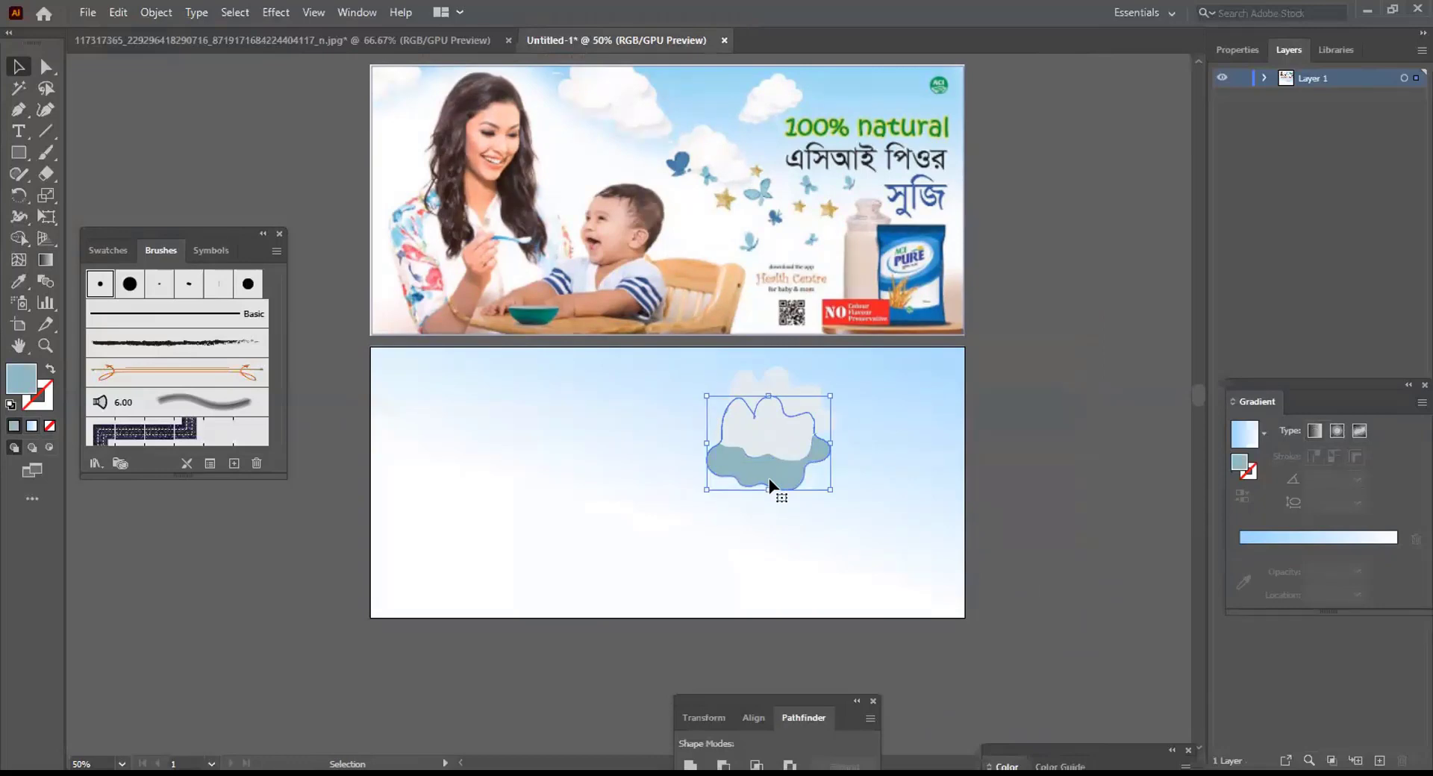
pyautogui.press('i')
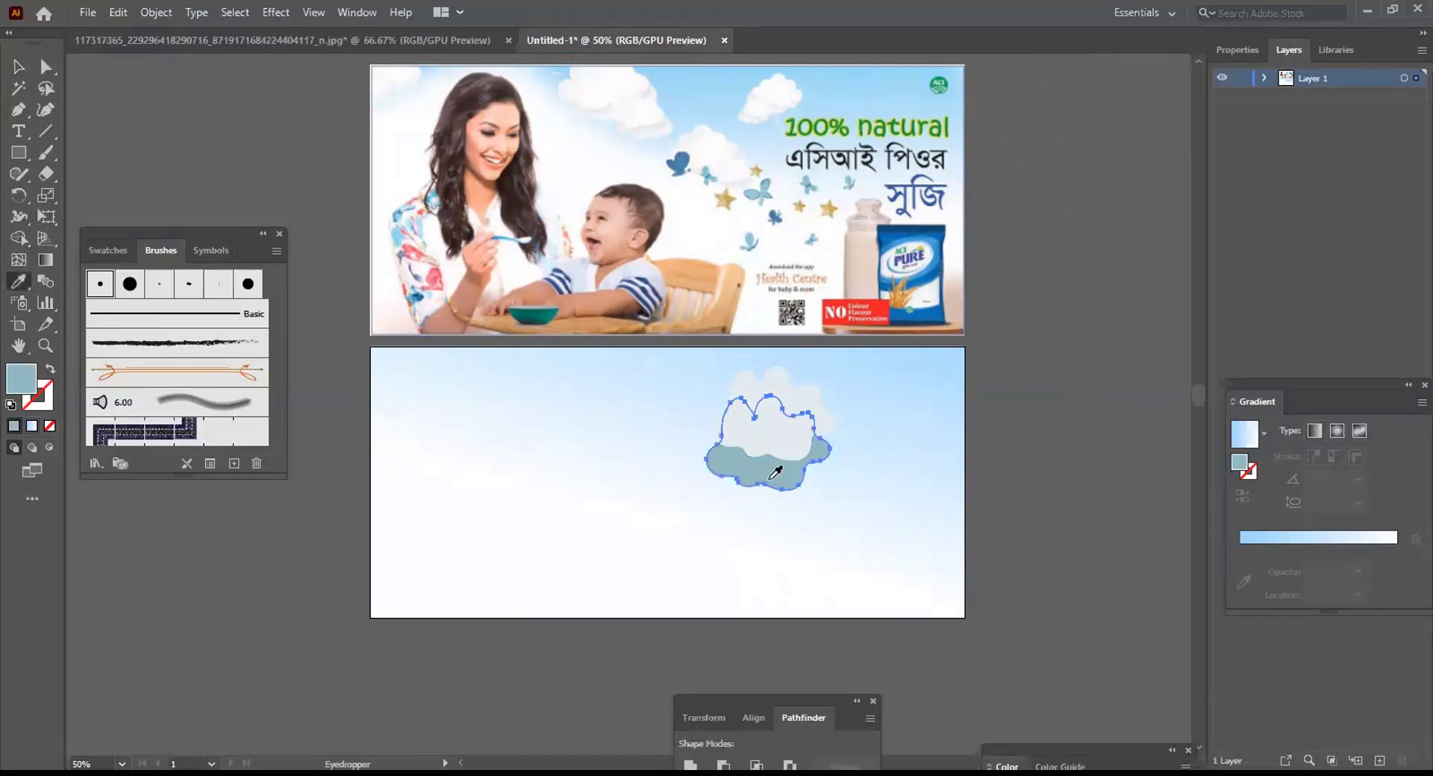
pyautogui.click(806, 389)
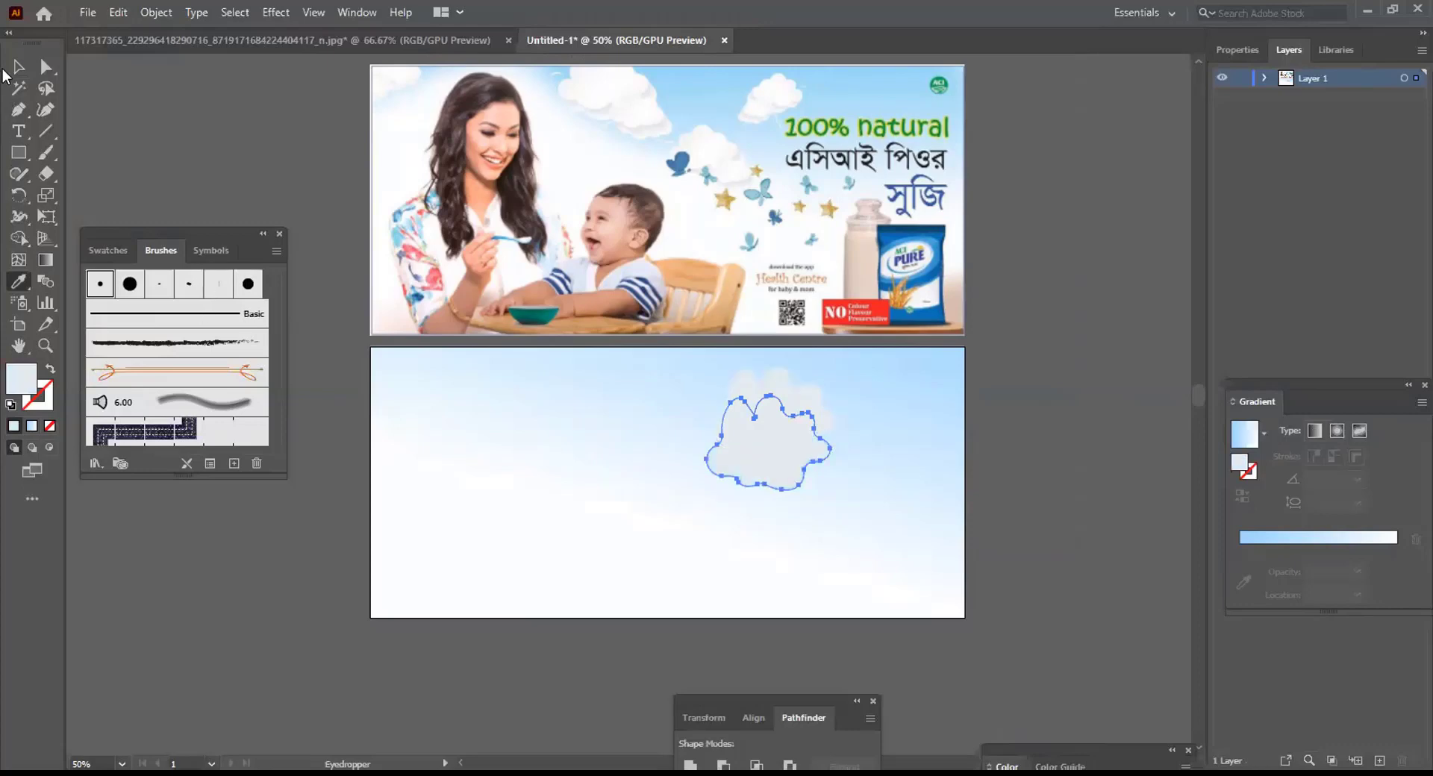
pyautogui.press('v')
pyautogui.click(705, 403)
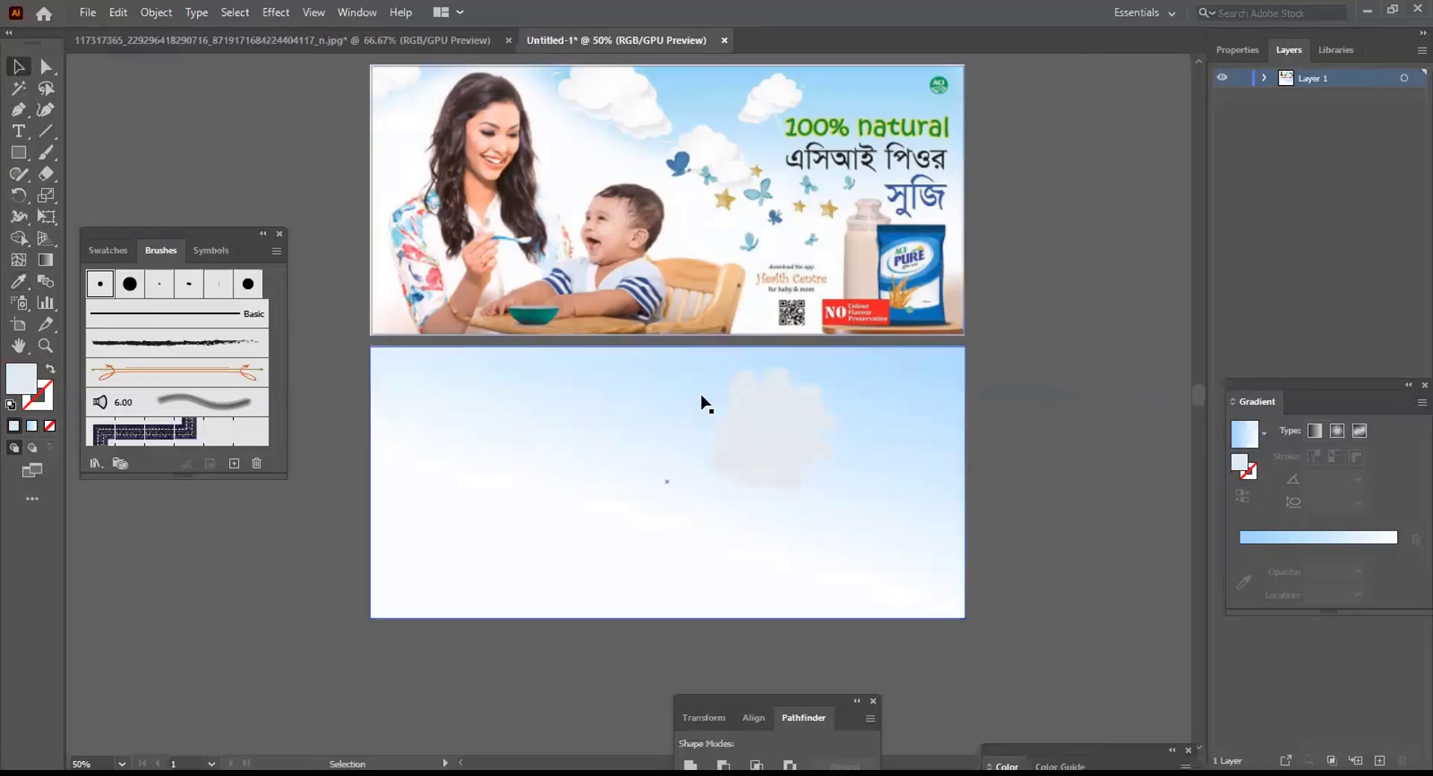
# Try a Multiply drop shadow on the front cloud with the blur set to 0.125 in
pyautogui.click(776, 407)
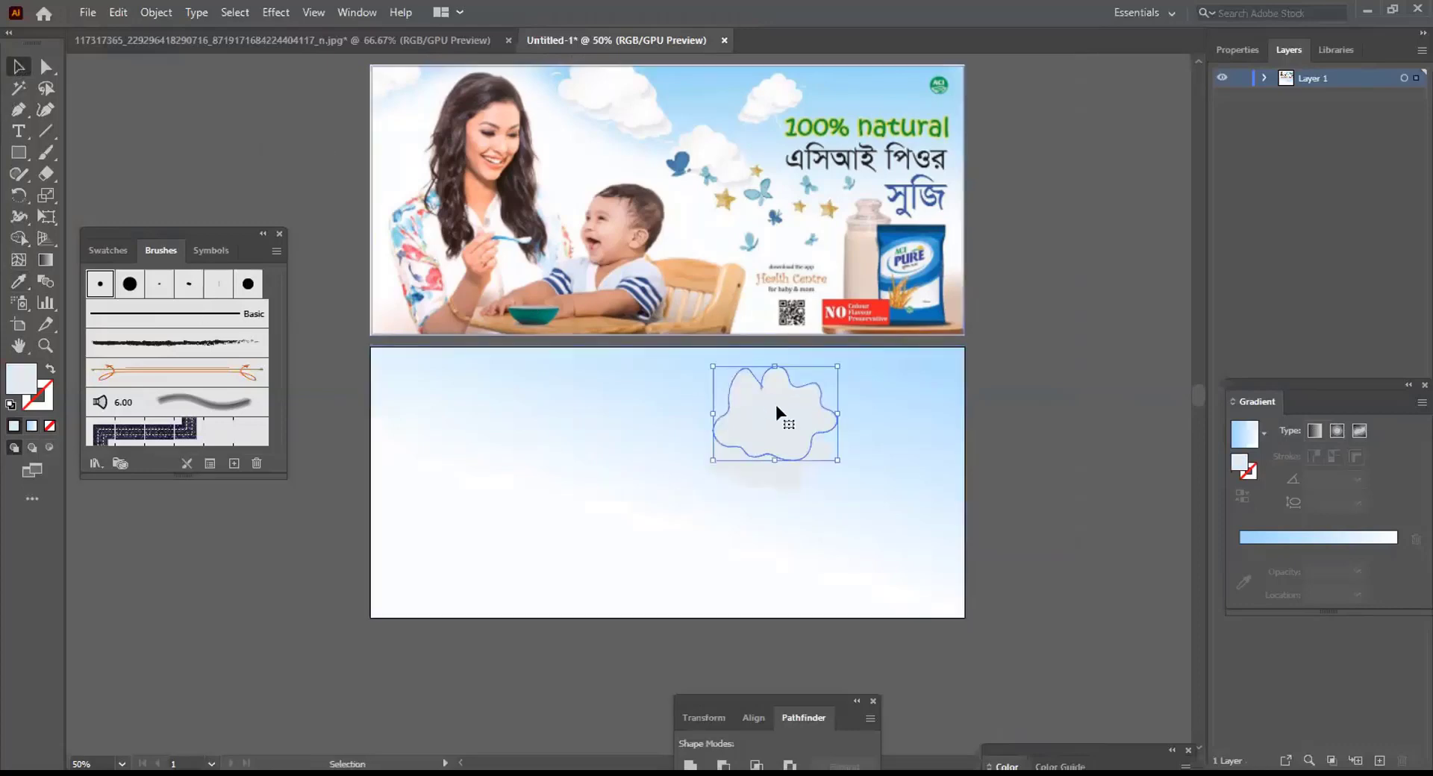
pyautogui.click(275, 12)
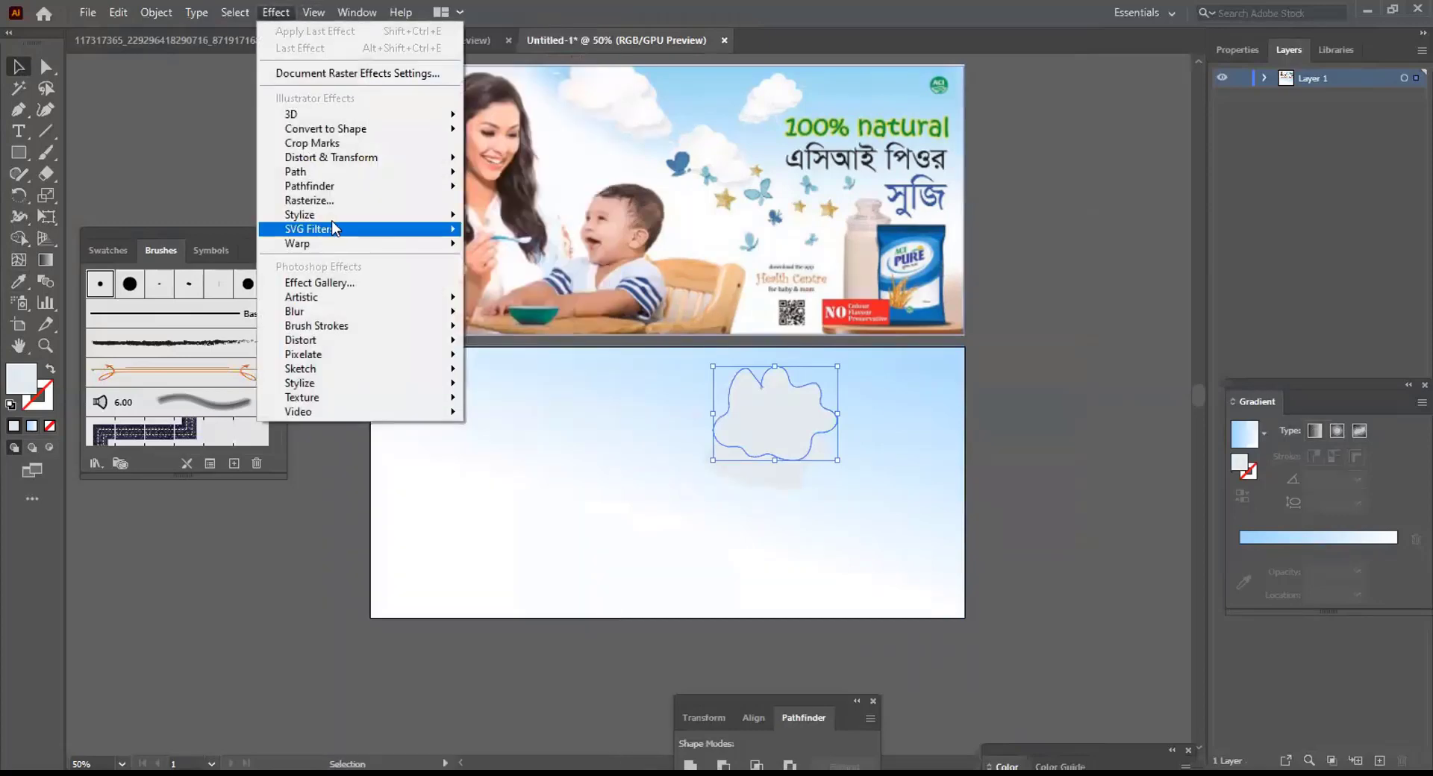
pyautogui.moveTo(366, 217)
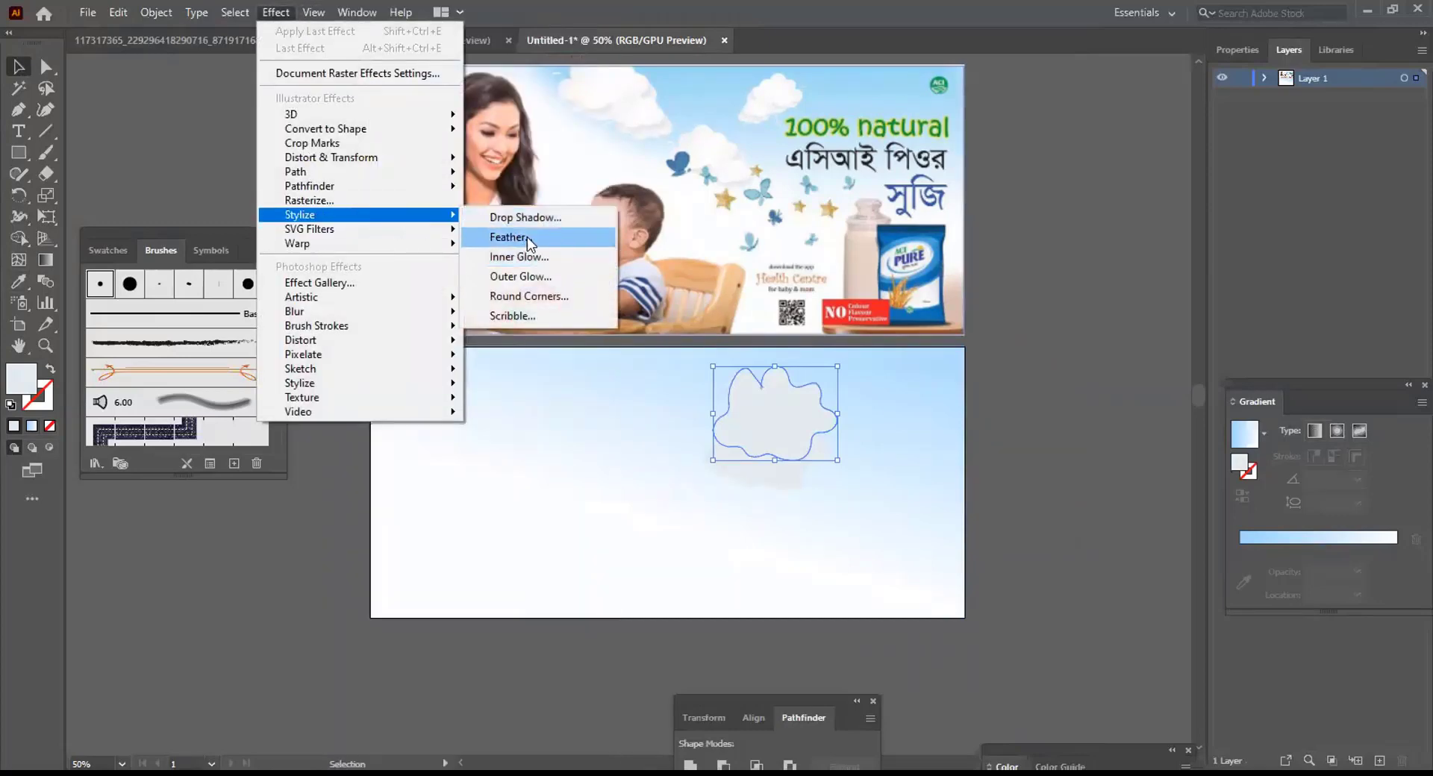
pyautogui.click(537, 218)
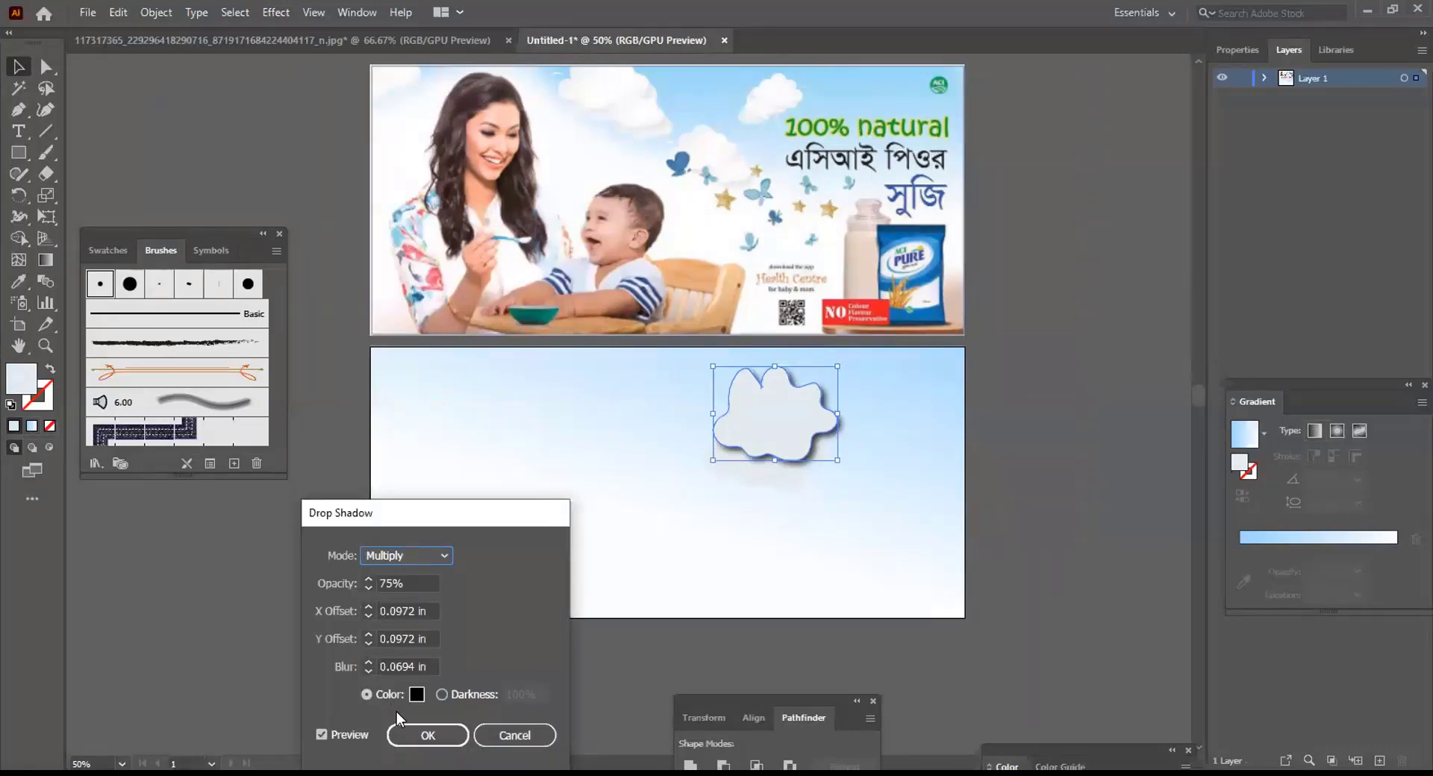
pyautogui.click(367, 663)
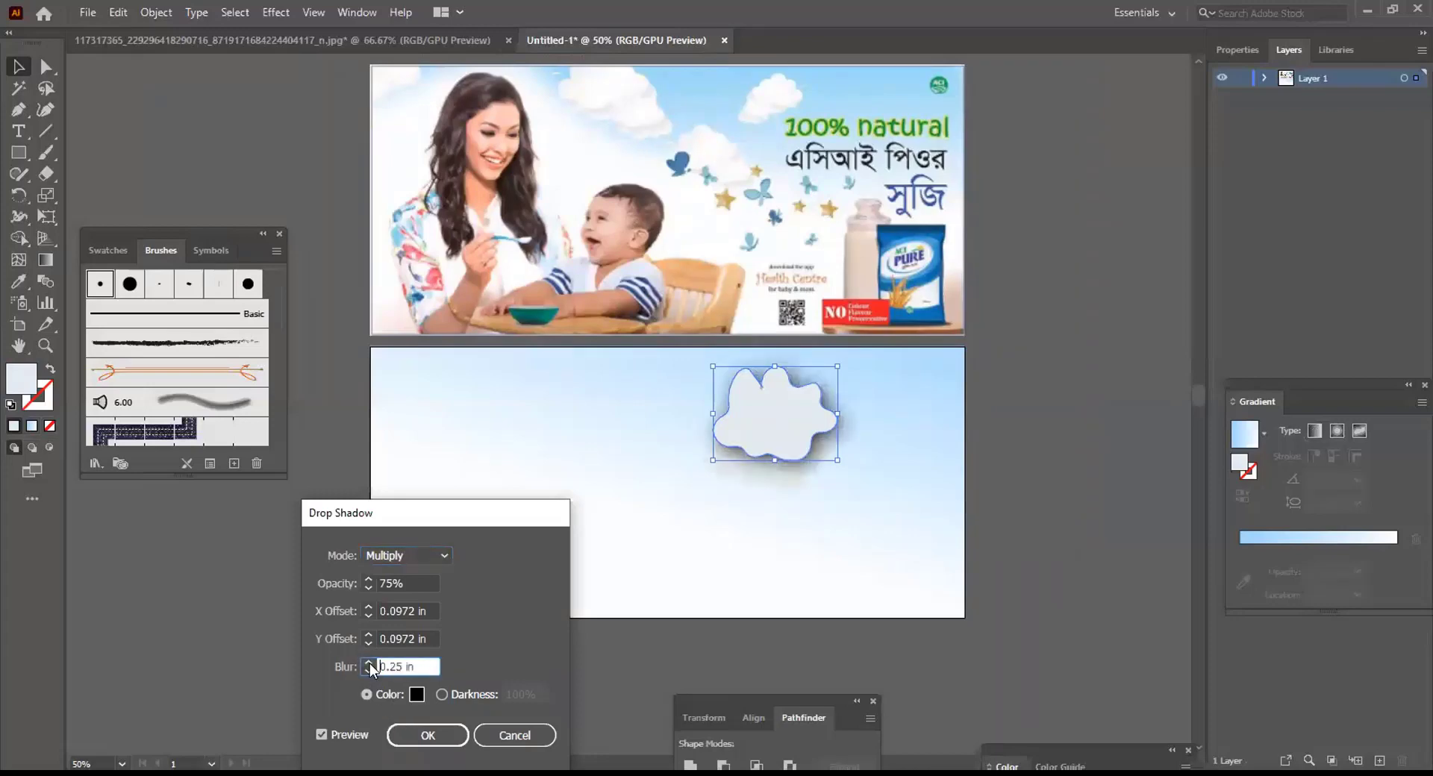
pyautogui.click(366, 672)
# Try larger X offsets for the front cloud's drop shadow and bring the X offset down to 0 in
pyautogui.click(367, 609)
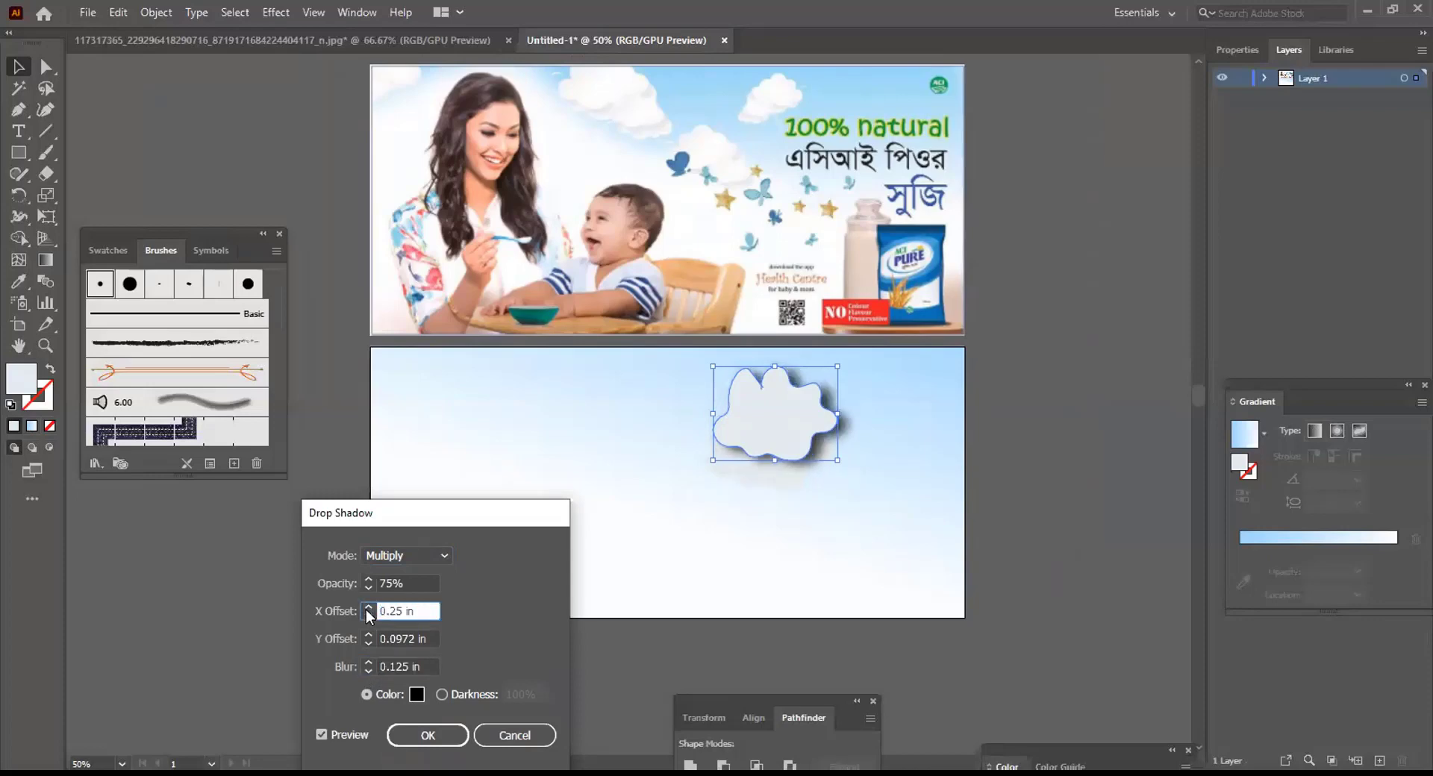
pyautogui.click(367, 608)
pyautogui.click(367, 609)
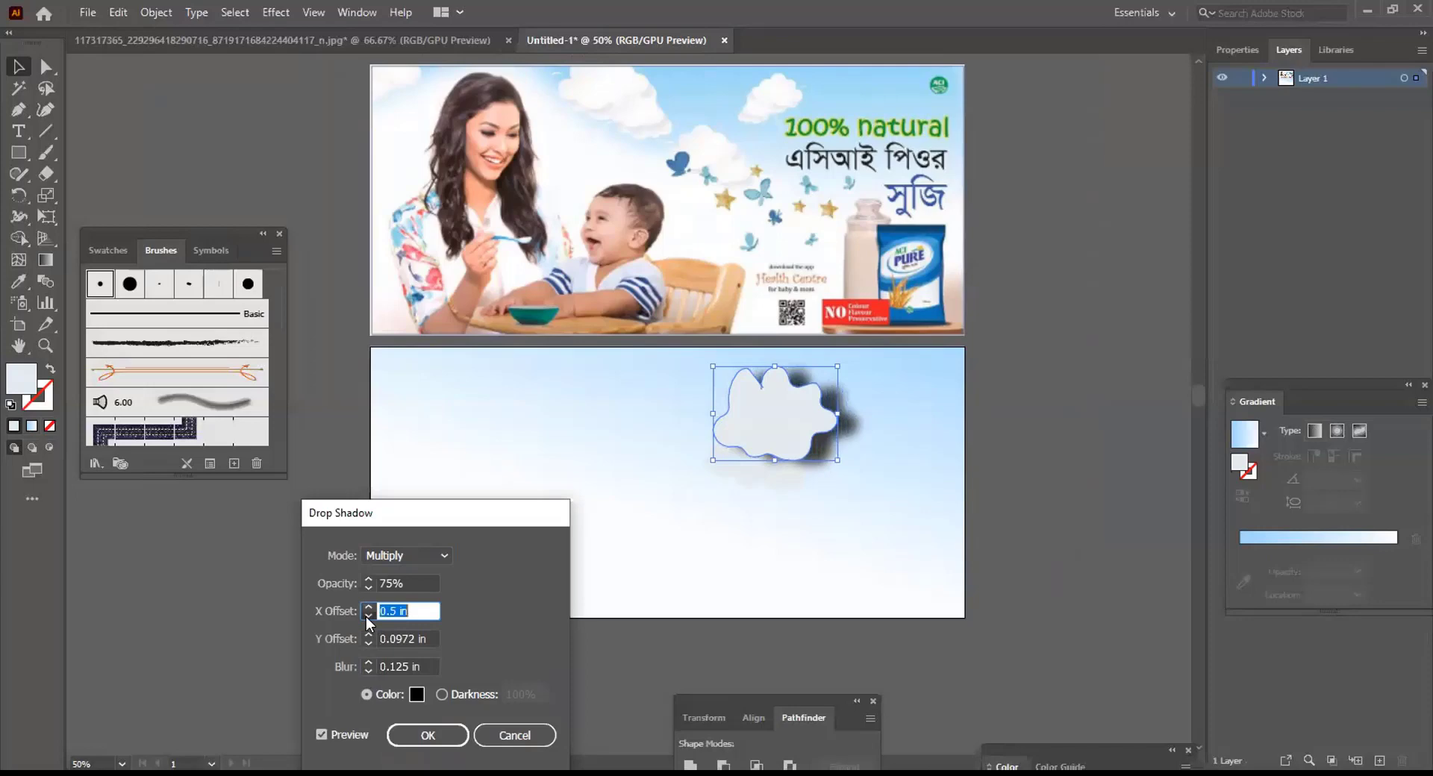
pyautogui.click(366, 618)
pyautogui.click(366, 618)
pyautogui.click(366, 618)
pyautogui.click(366, 618)
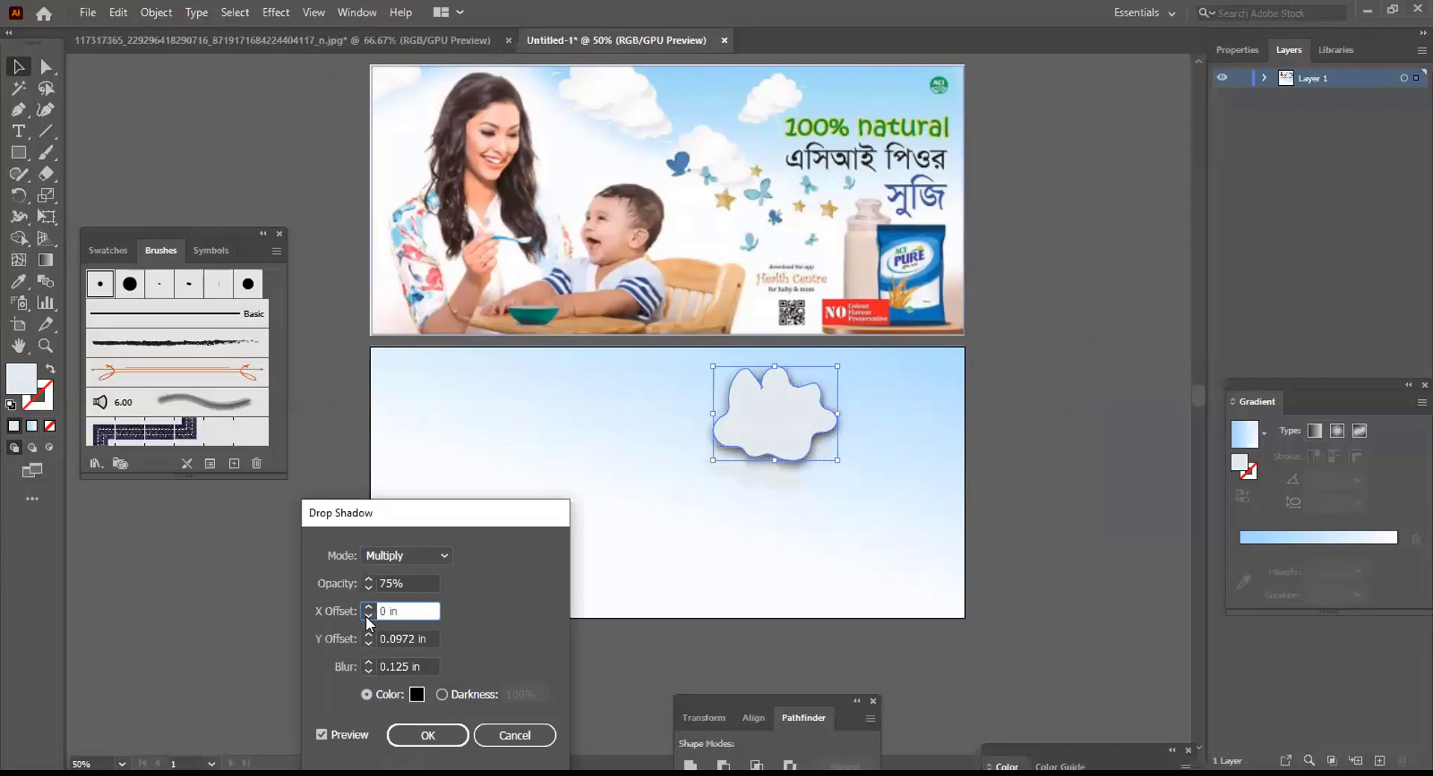
# Set the drop shadow's Y offset to 0.25 in and apply the effect to the front cloud
pyautogui.click(369, 643)
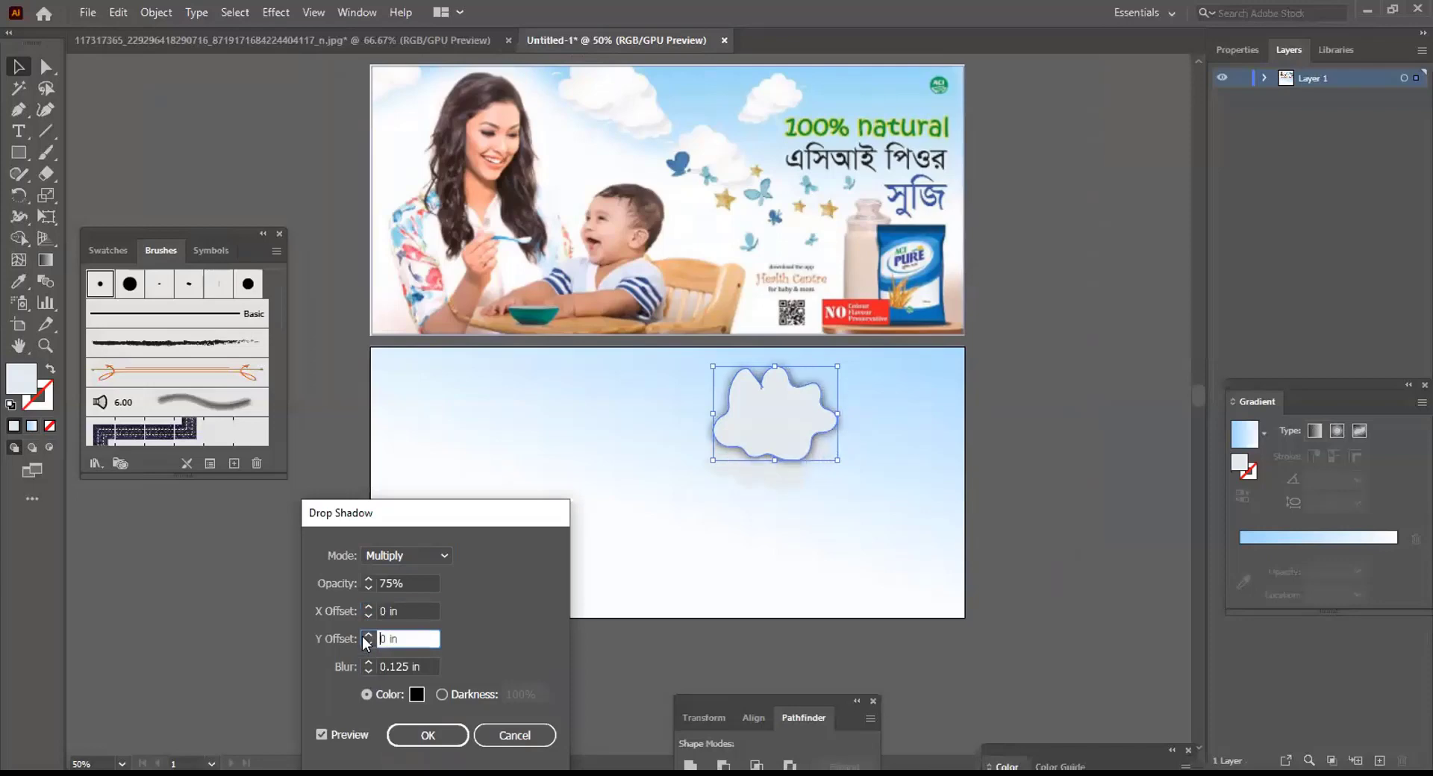
pyautogui.click(369, 635)
pyautogui.click(368, 635)
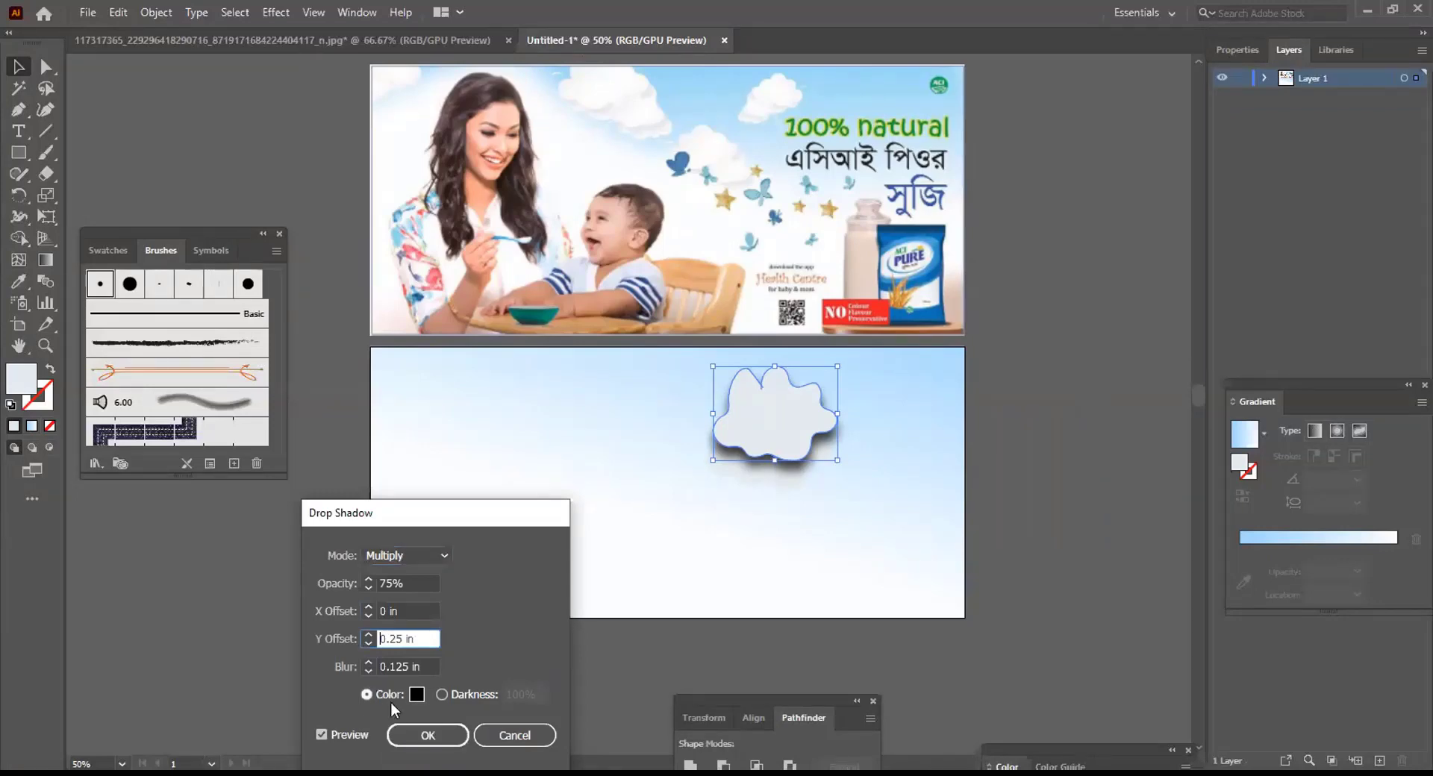
pyautogui.click(421, 735)
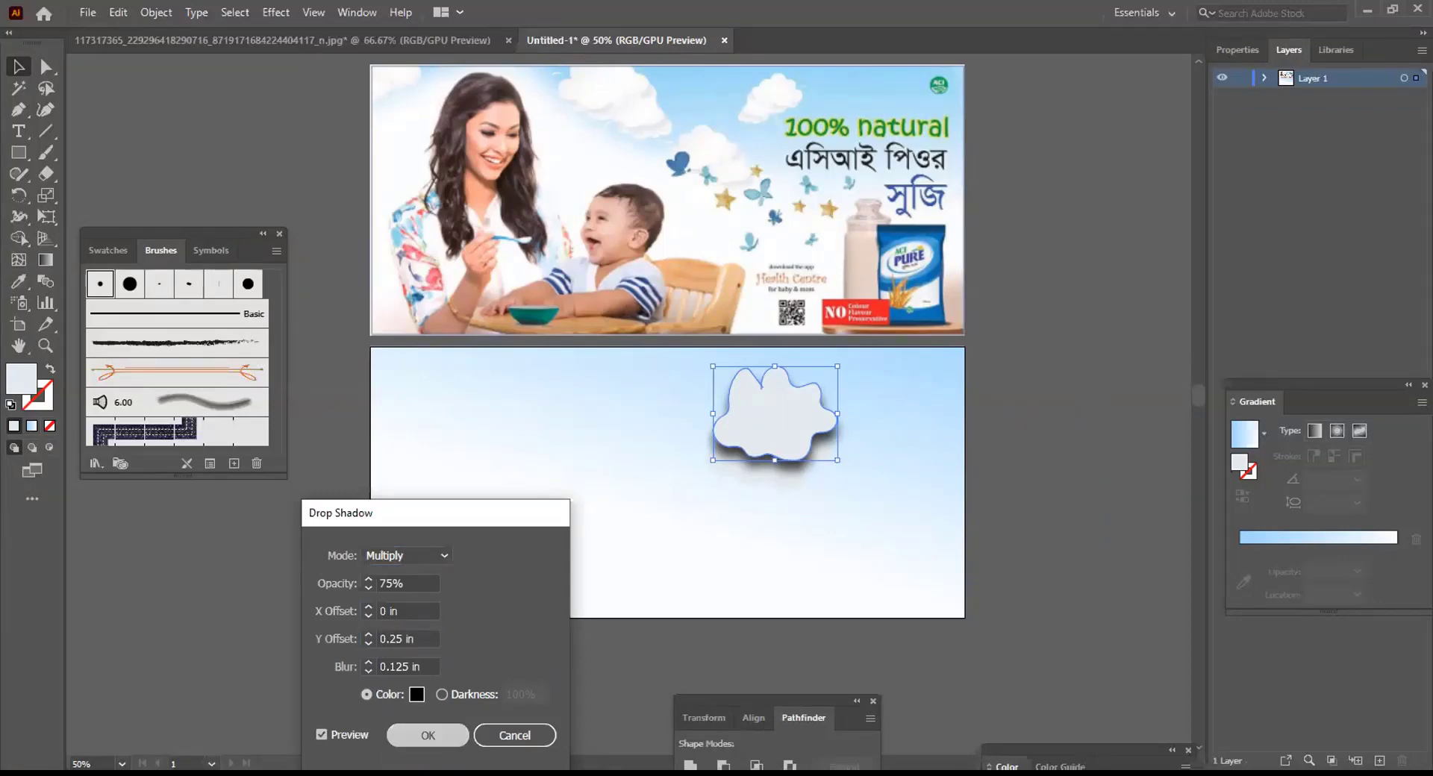
# Undo the front cloud's drop shadow, scale the cloud down proportionally, and position it over the upper part of the rear cloud
pyautogui.press('a')
pyautogui.press('v')
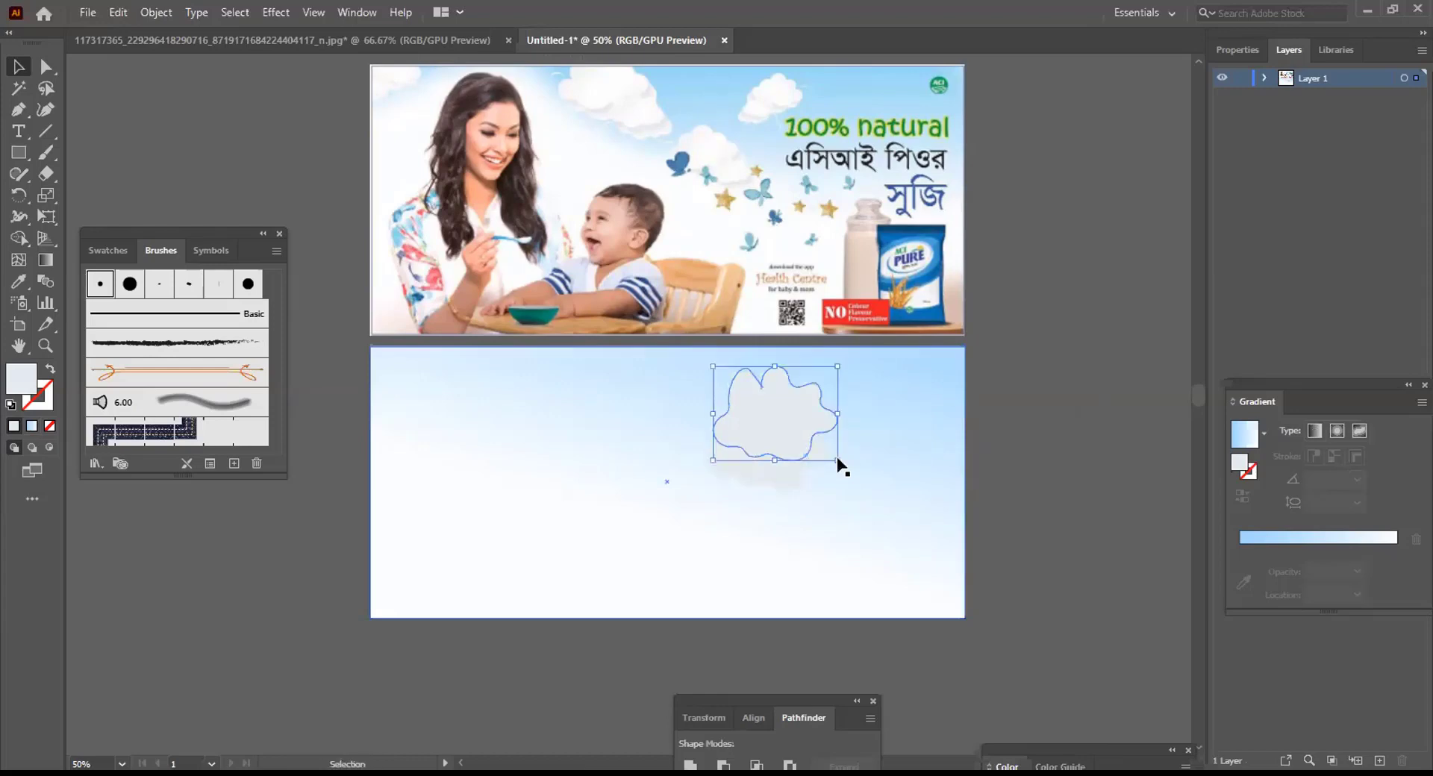
pyautogui.press('a')
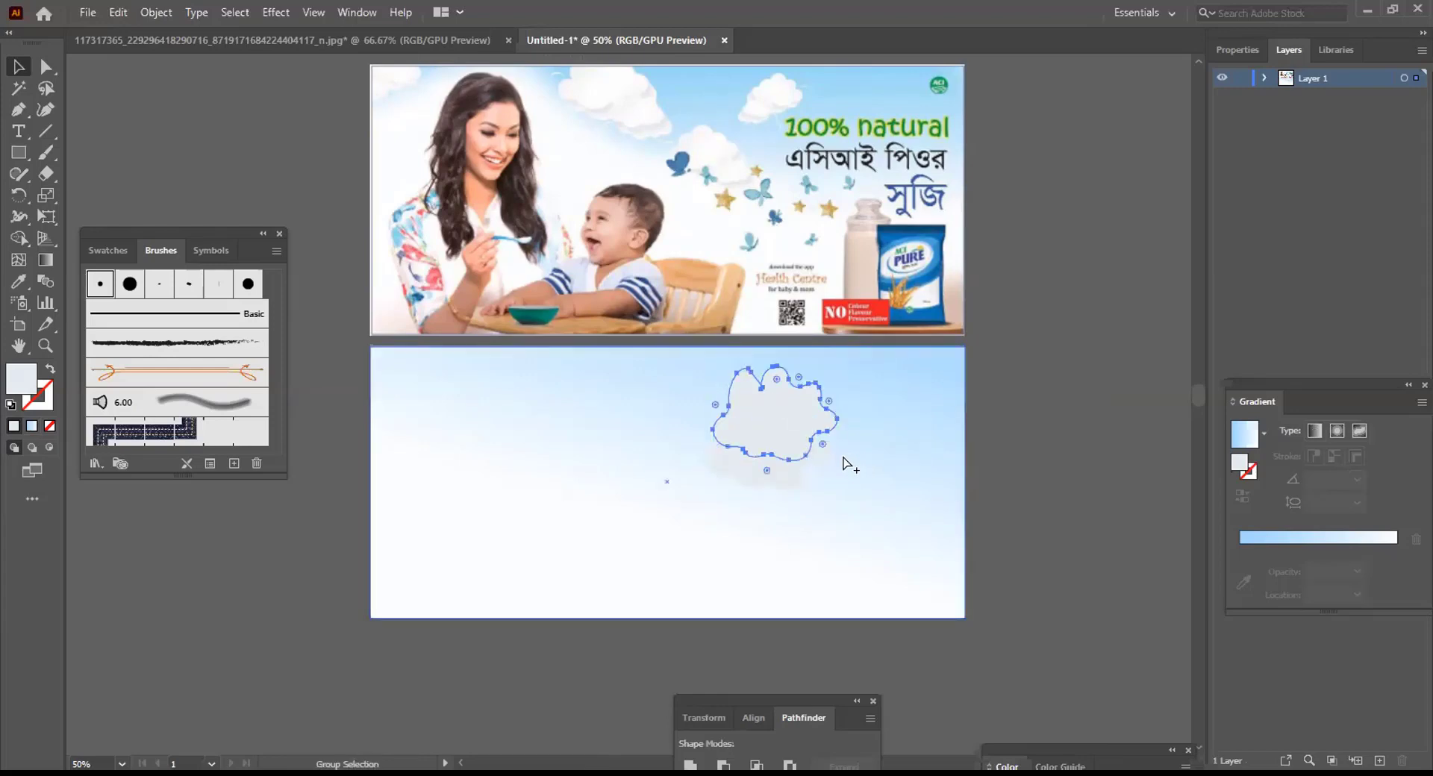
pyautogui.scroll(2, 841, 461)
pyautogui.press('v')
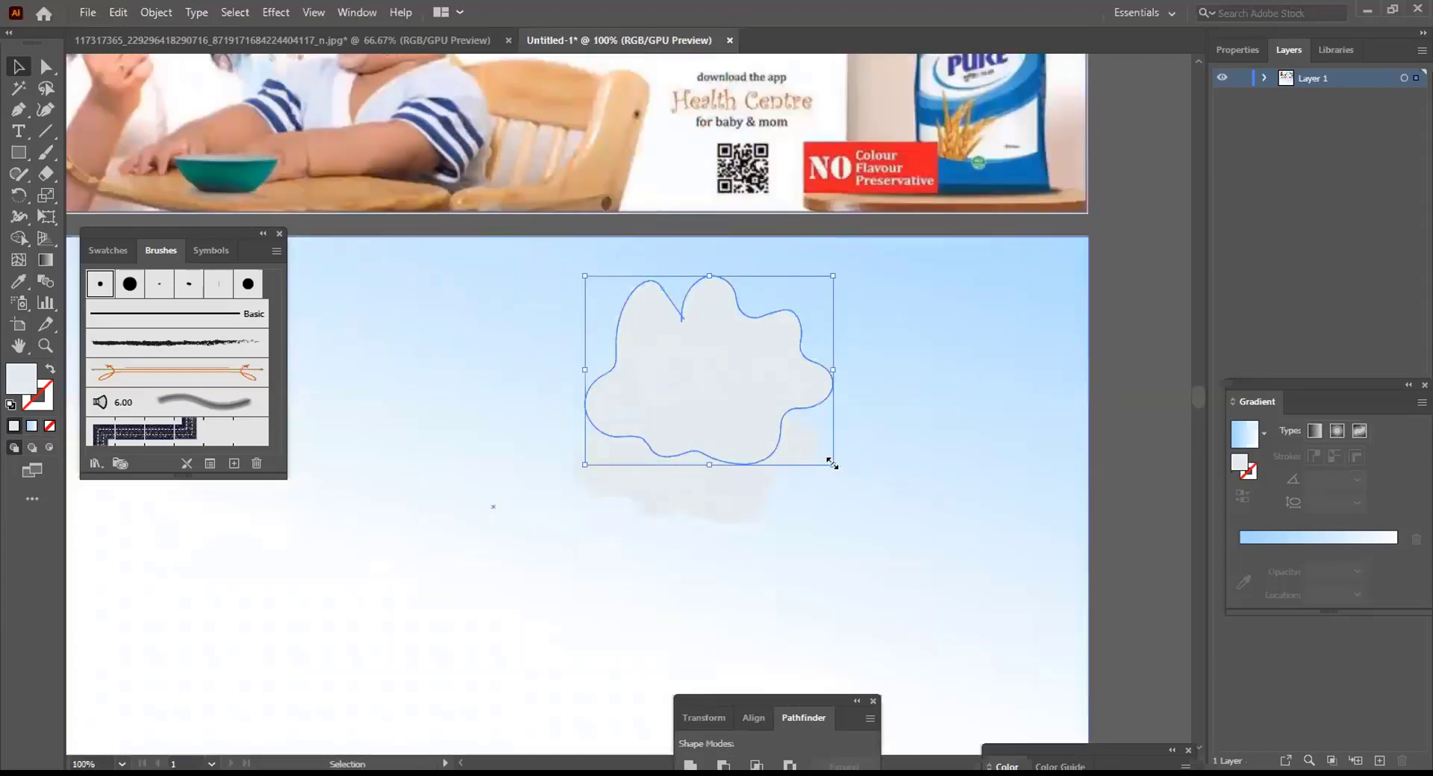
pyautogui.moveTo(832, 463); pyautogui.dragTo(812, 453)
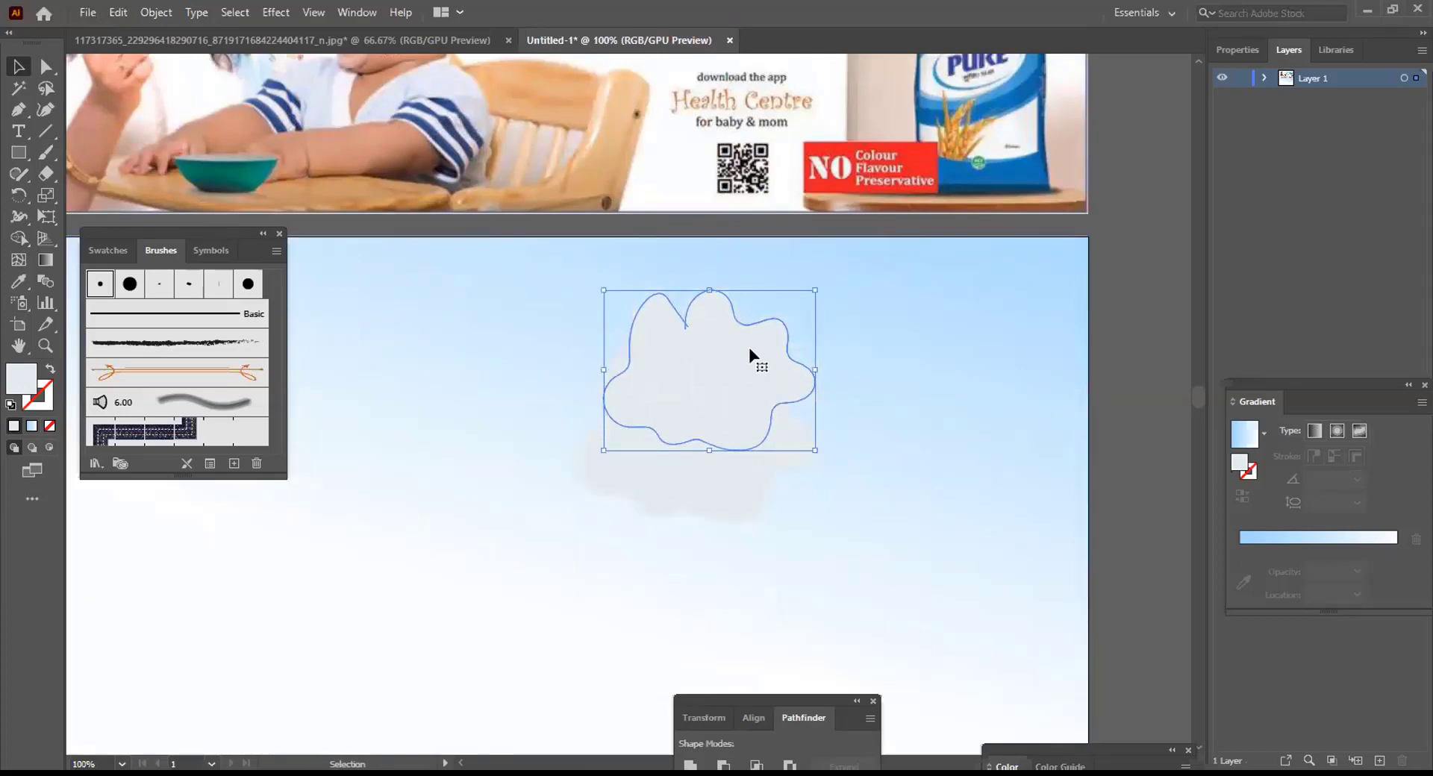
pyautogui.moveTo(752, 347); pyautogui.dragTo(760, 343)
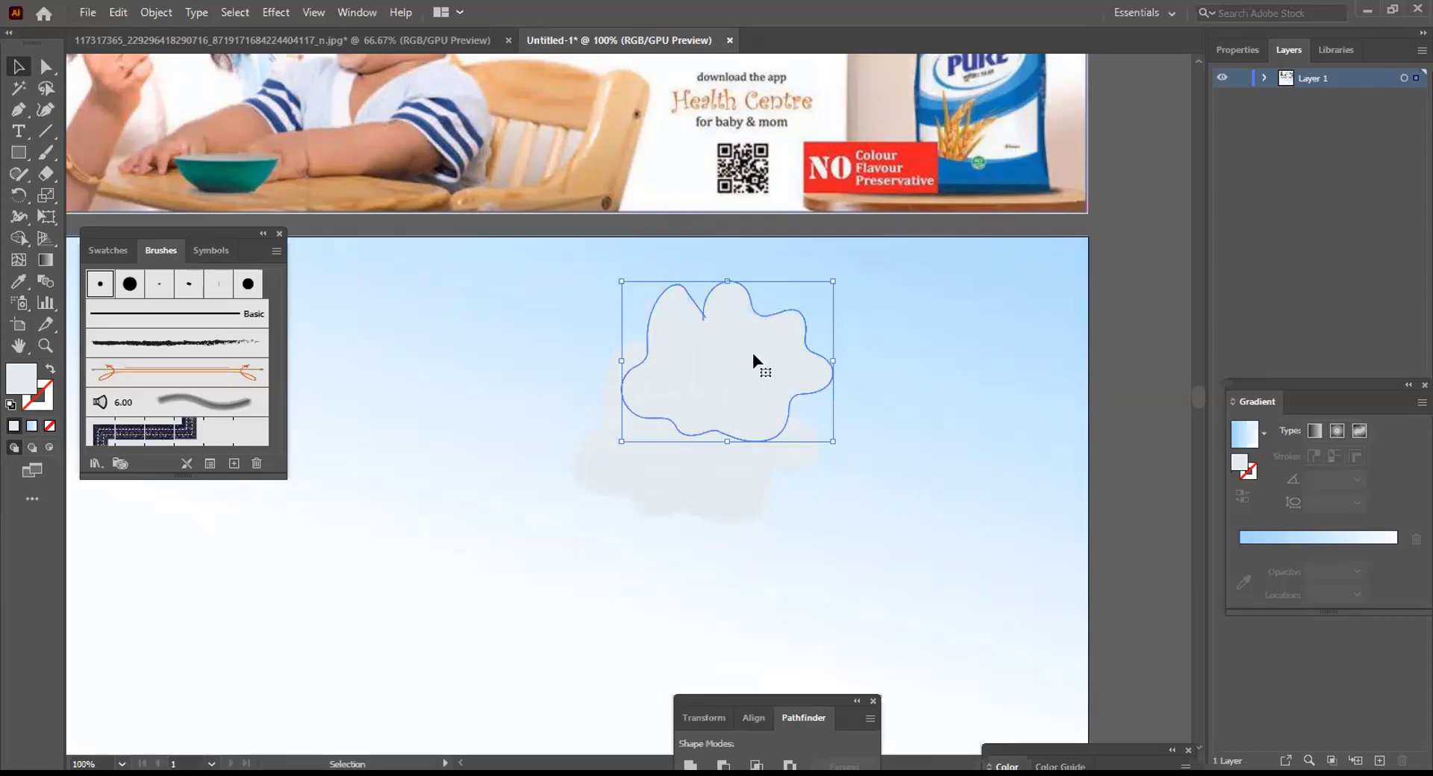
pyautogui.moveTo(750, 355); pyautogui.dragTo(738, 355)
pyautogui.moveTo(829, 439); pyautogui.dragTo(818, 442)
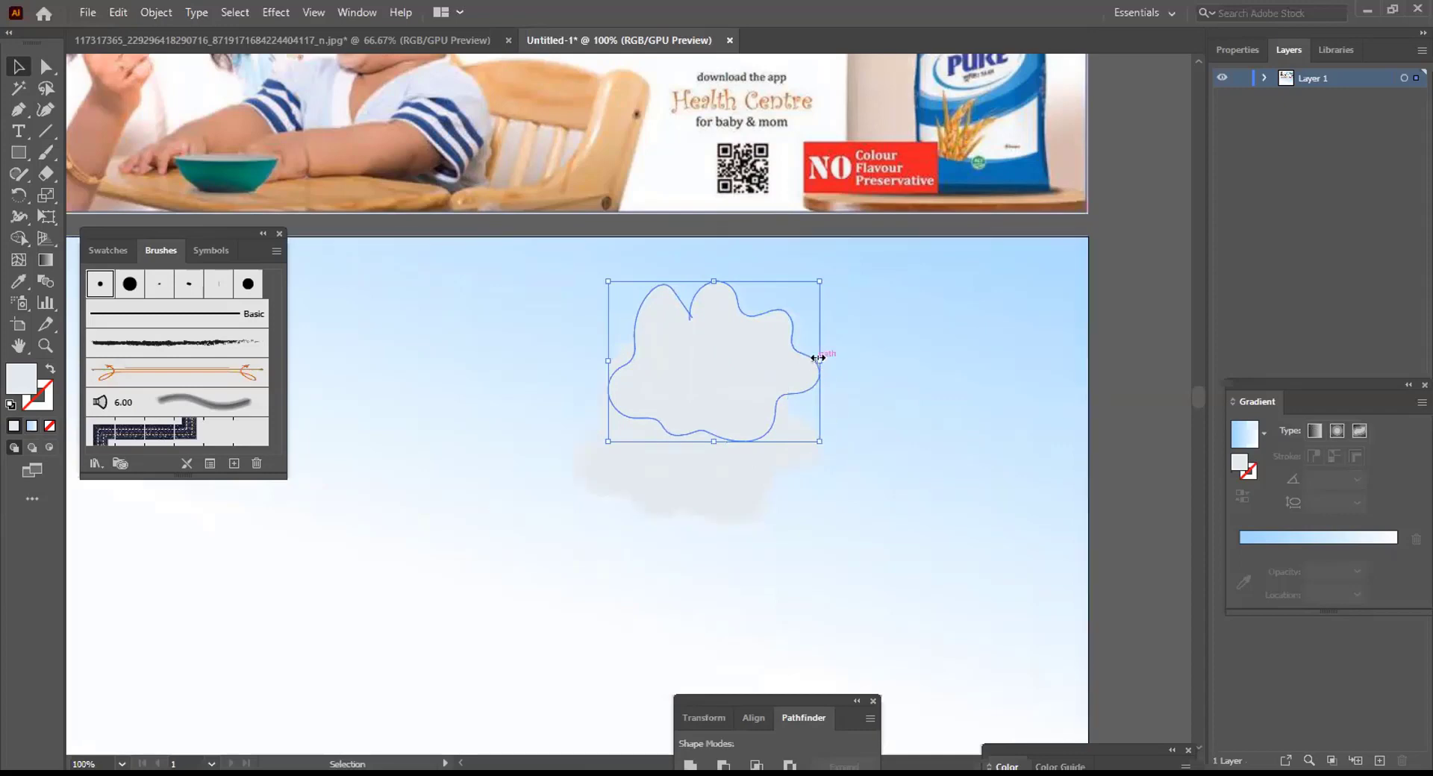
pyautogui.moveTo(819, 361); pyautogui.dragTo(809, 361)
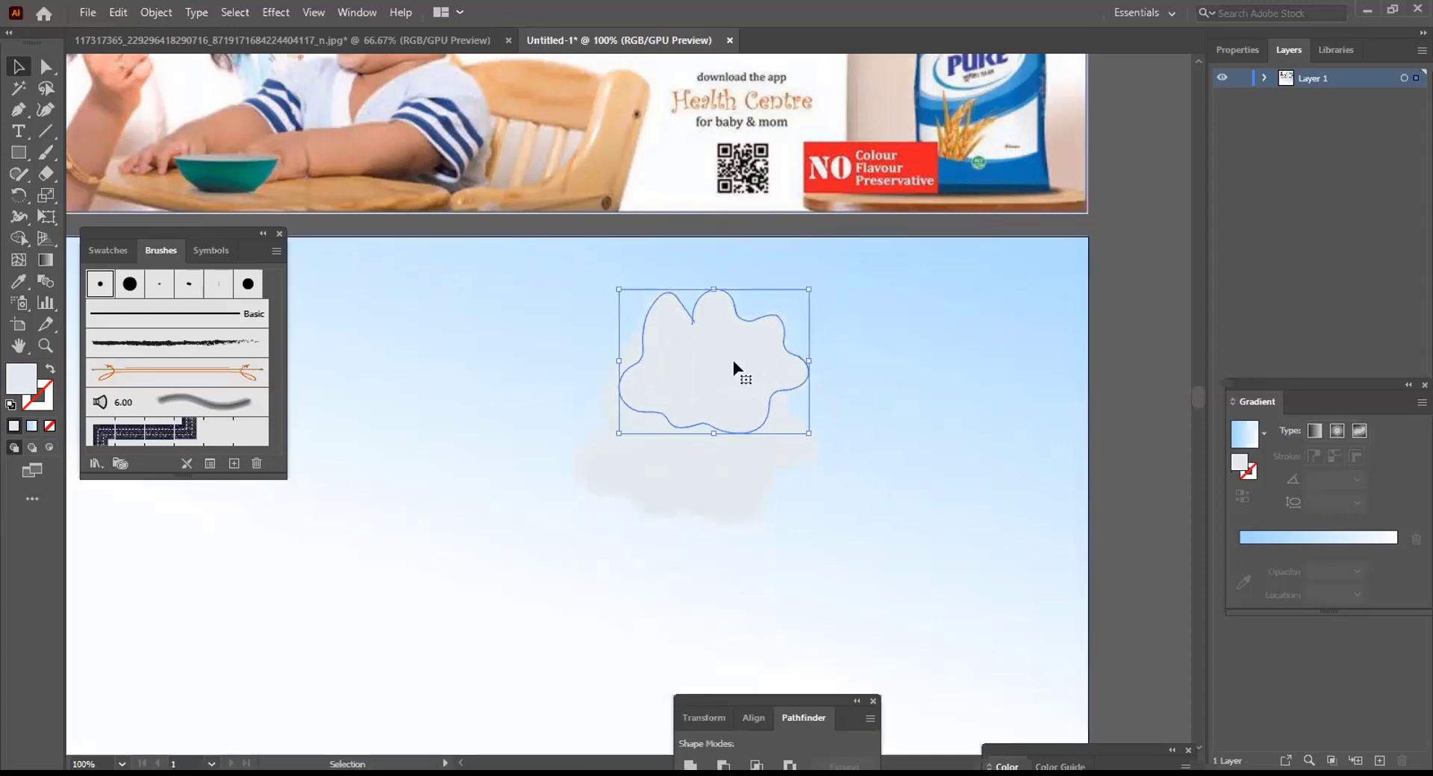
# Start a Multiply drop shadow on the smaller front cloud with 0 in X offset, 0.25 in Y offset and 0.125 in blur
pyautogui.click(706, 496)
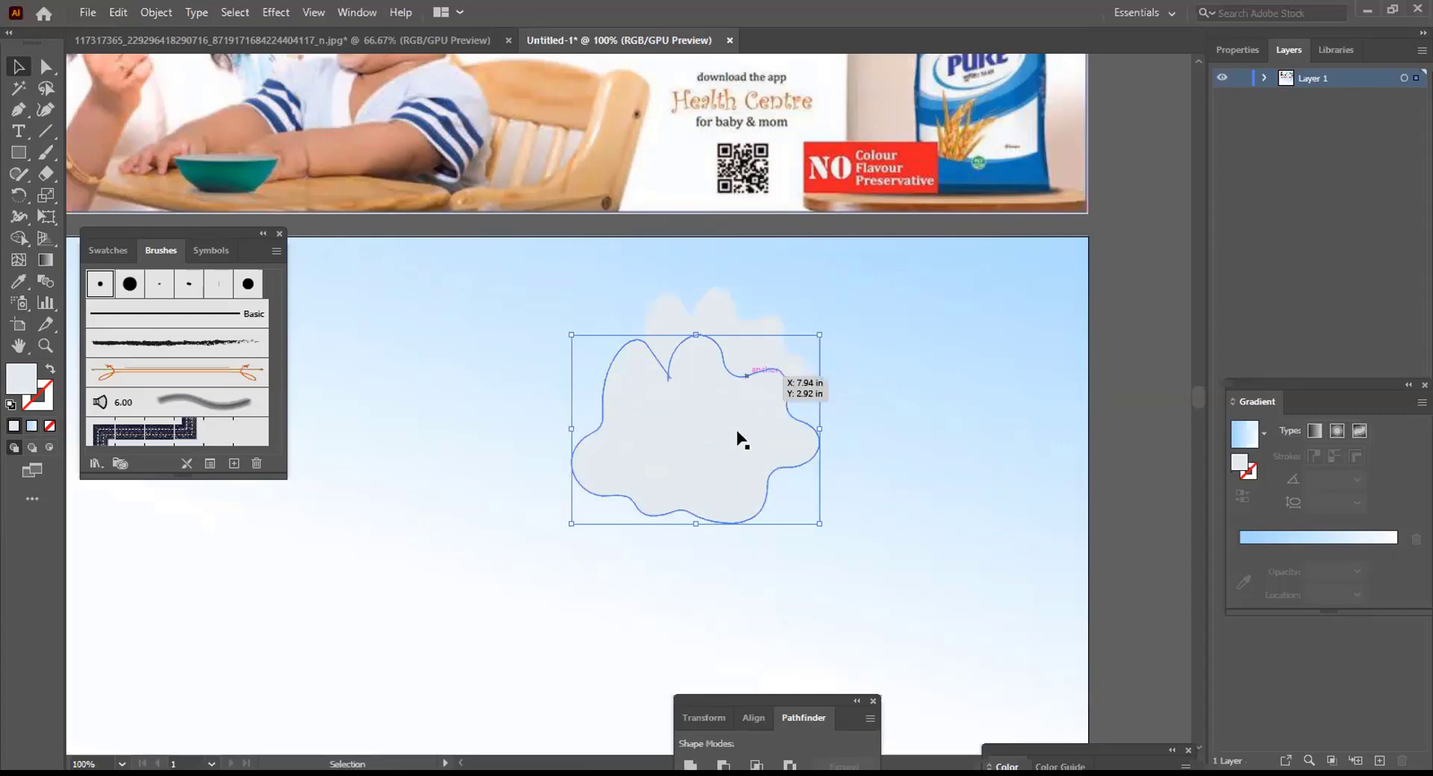
pyautogui.click(737, 322)
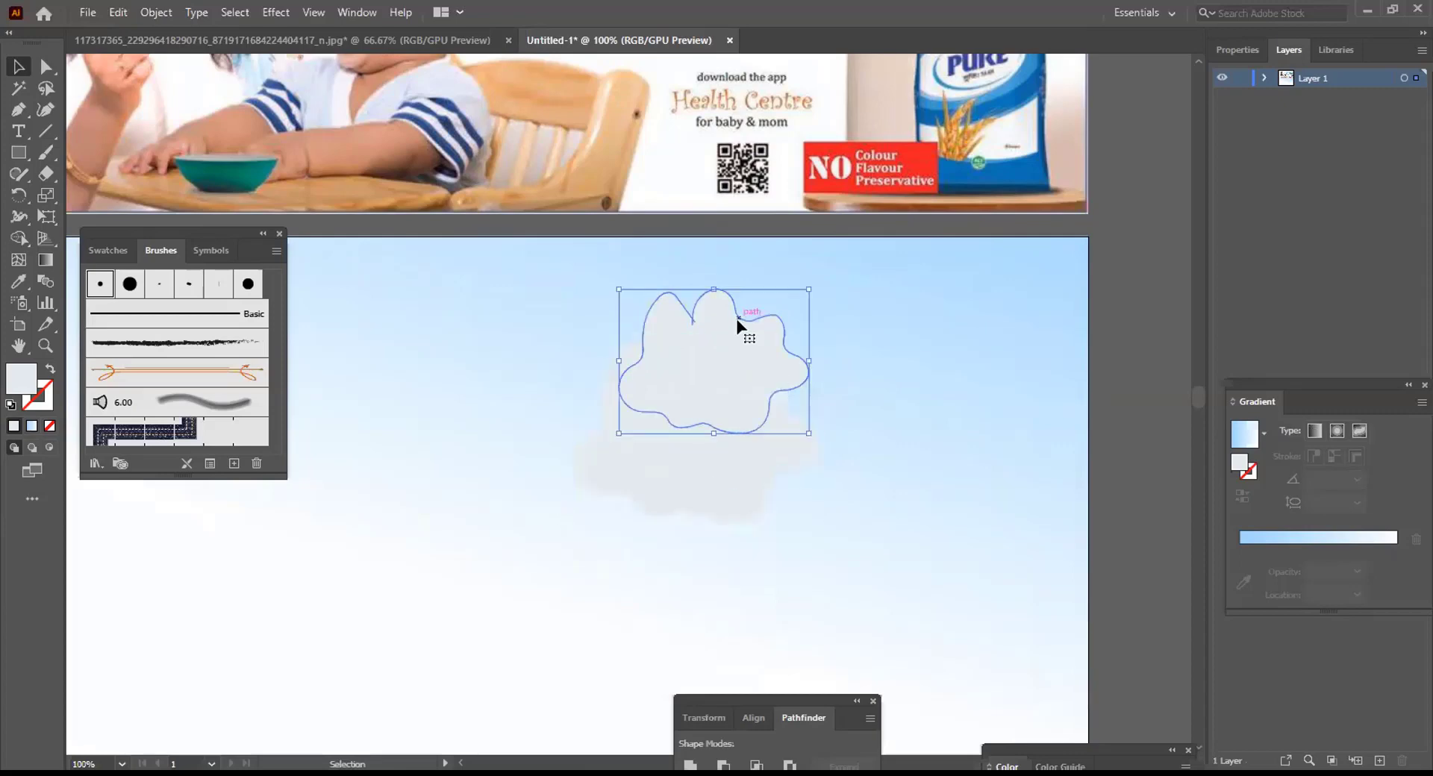
pyautogui.scroll(5, 729, 373)
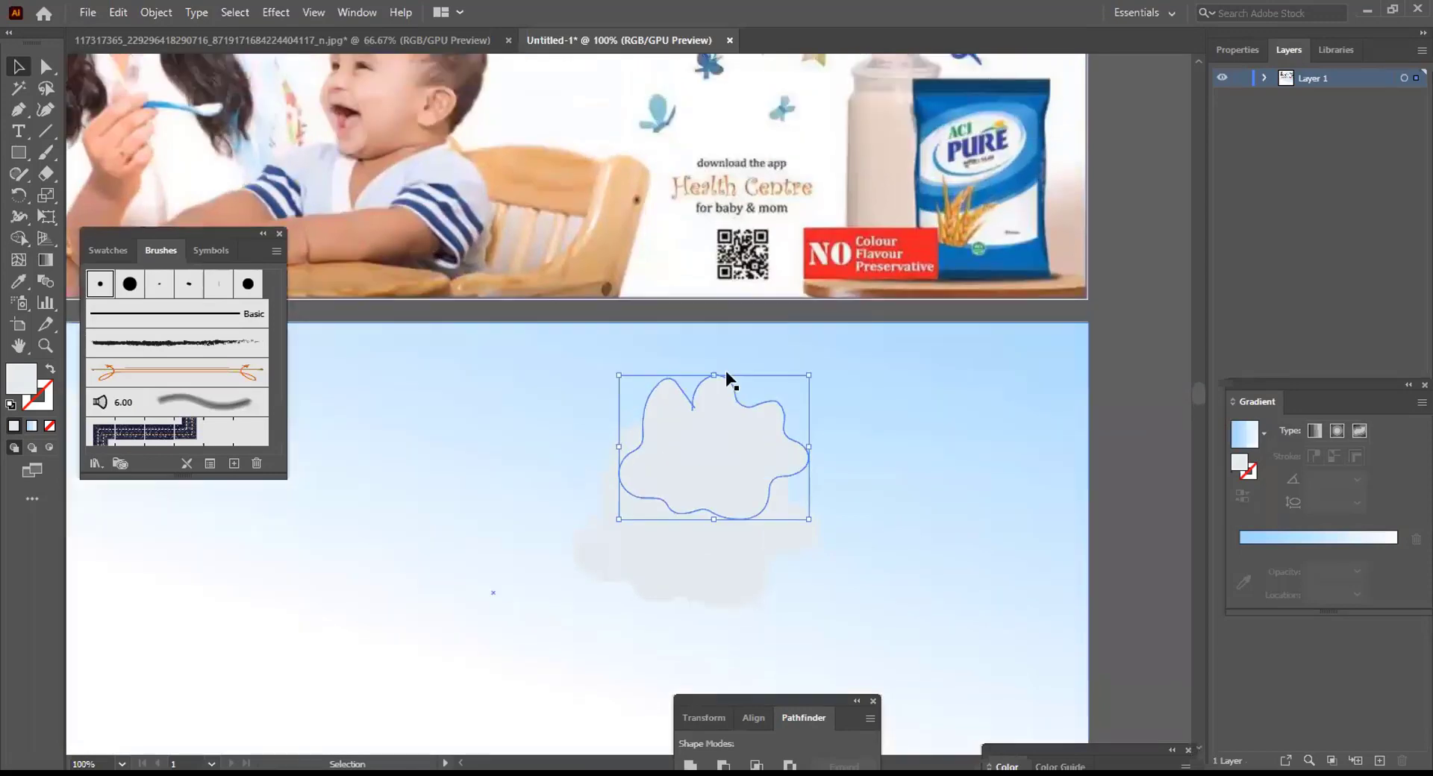
pyautogui.scroll(2, 737, 403)
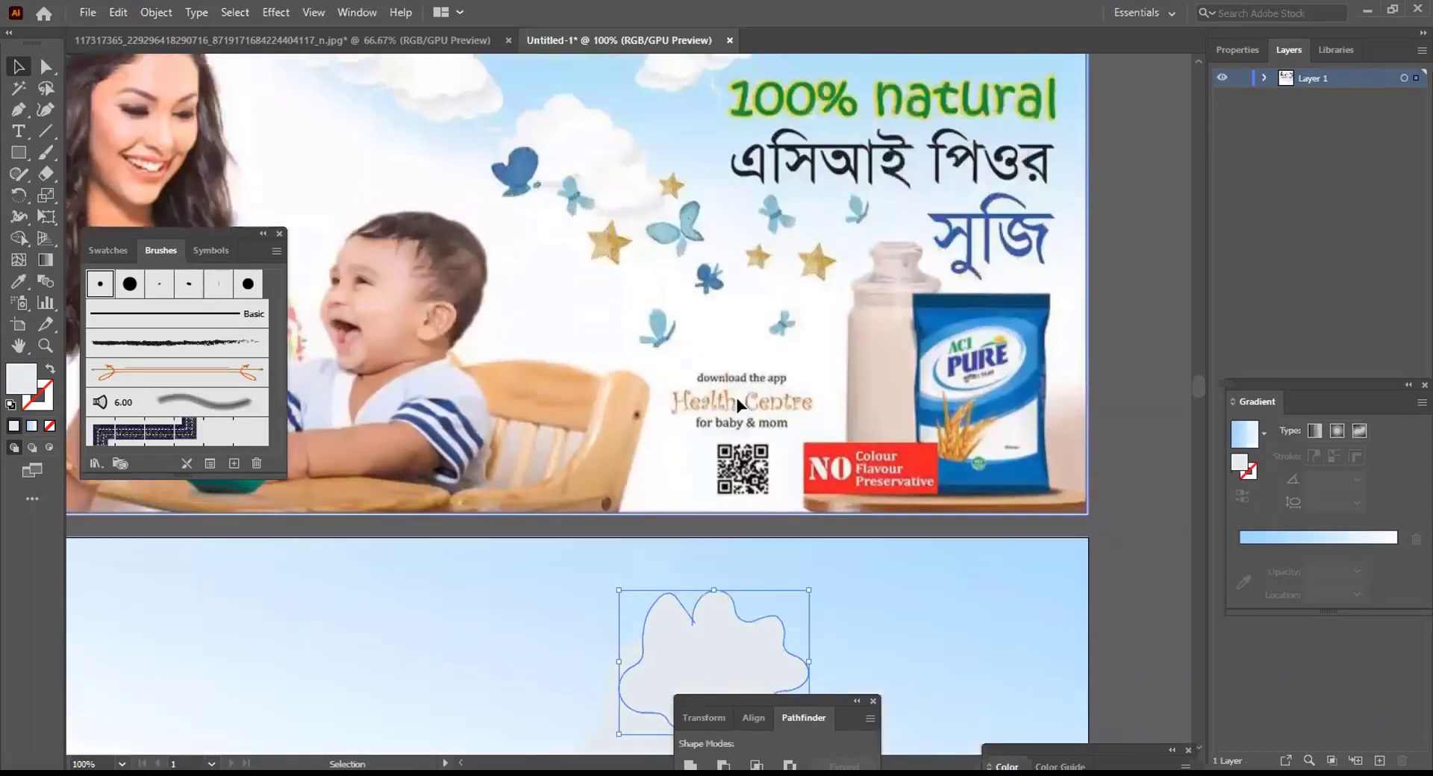
pyautogui.scroll(-3, 737, 403)
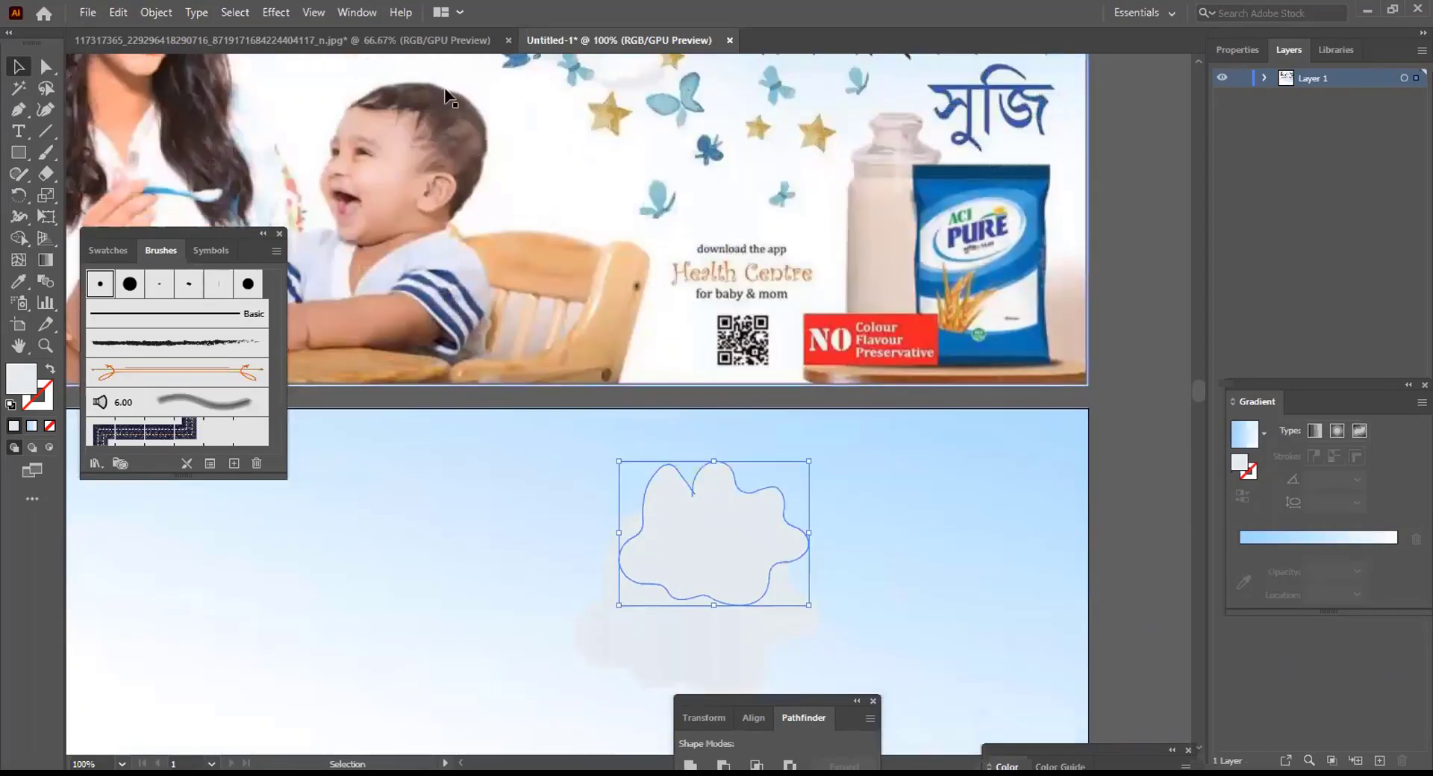
pyautogui.click(275, 12)
pyautogui.moveTo(336, 214)
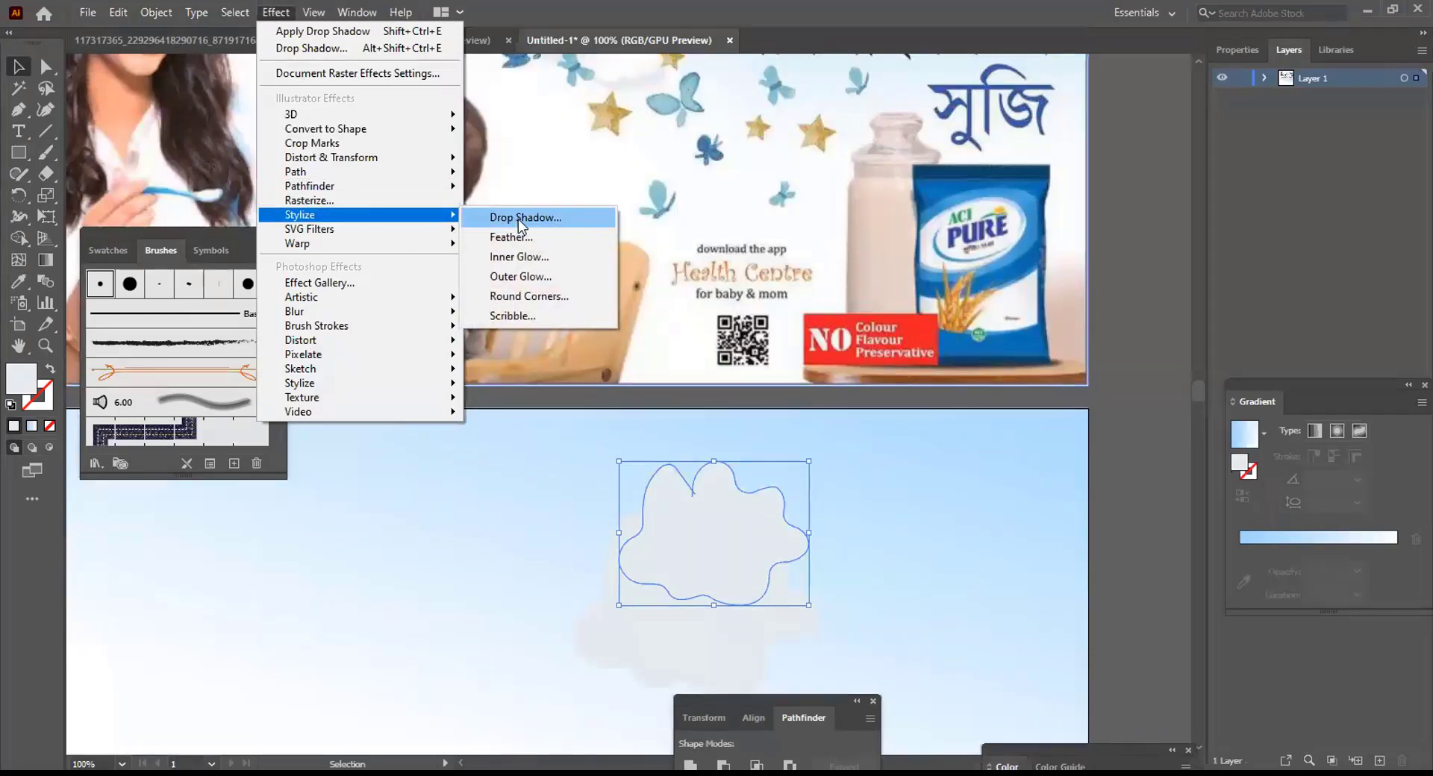
pyautogui.click(518, 218)
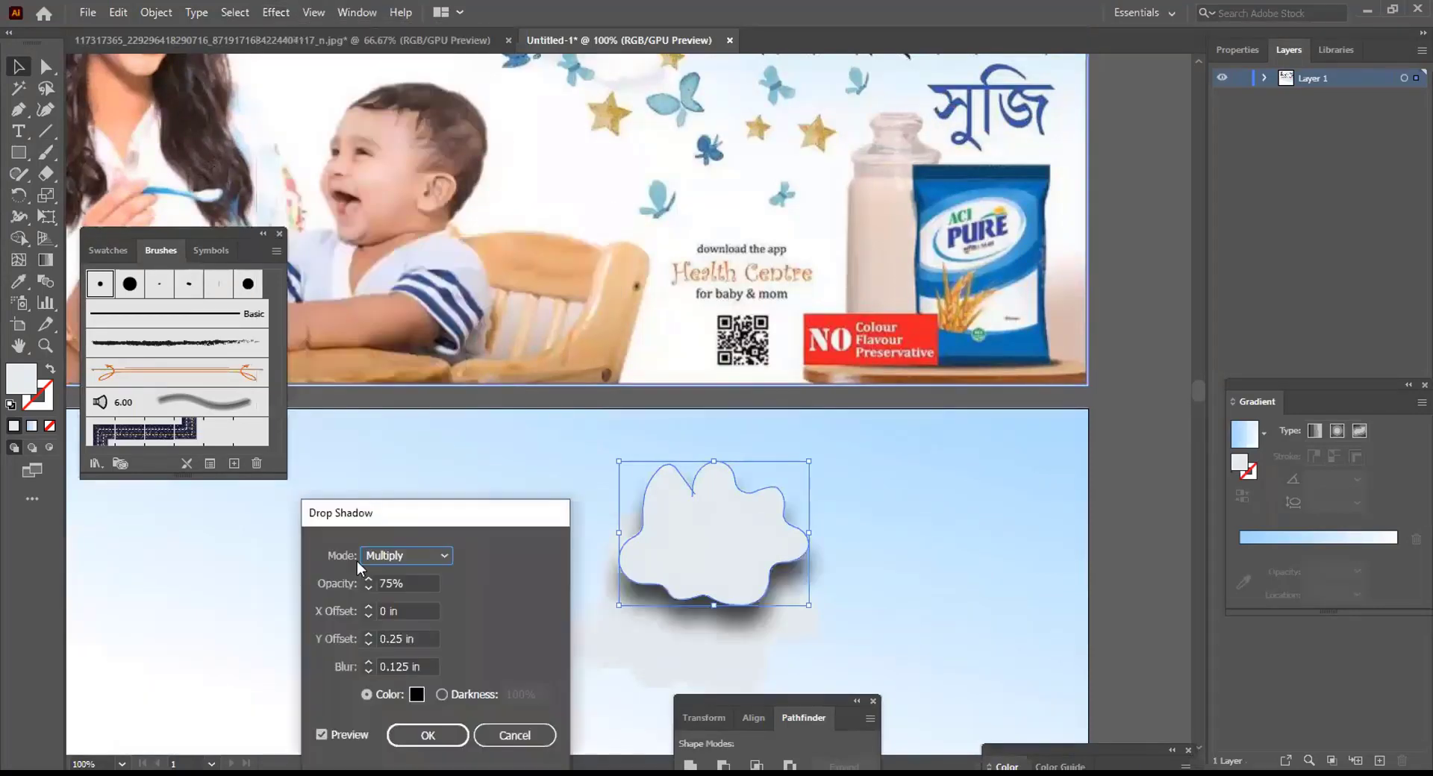
pyautogui.click(367, 670)
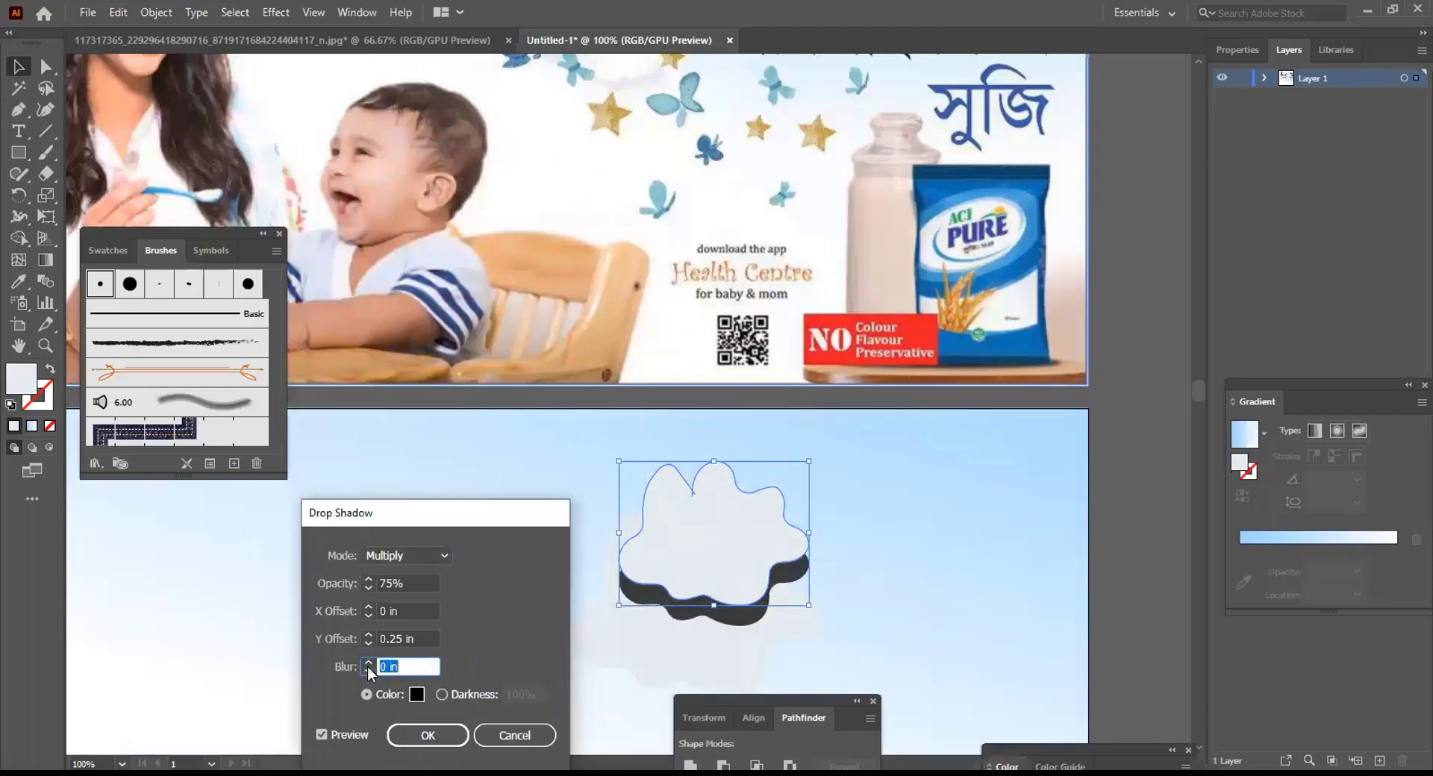
pyautogui.click(370, 663)
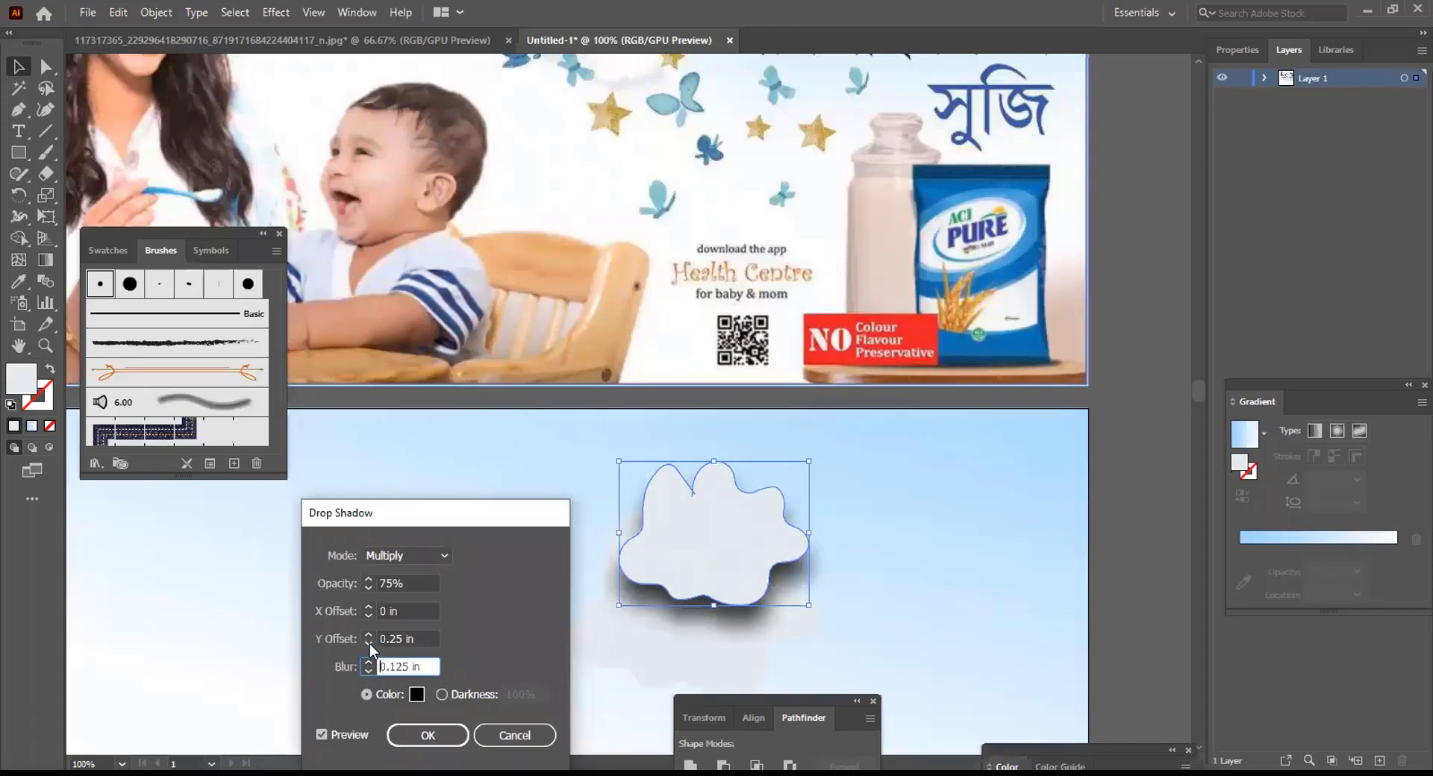
# Lower the opacity of the front cloud's drop shadow to 46%
pyautogui.click(367, 588)
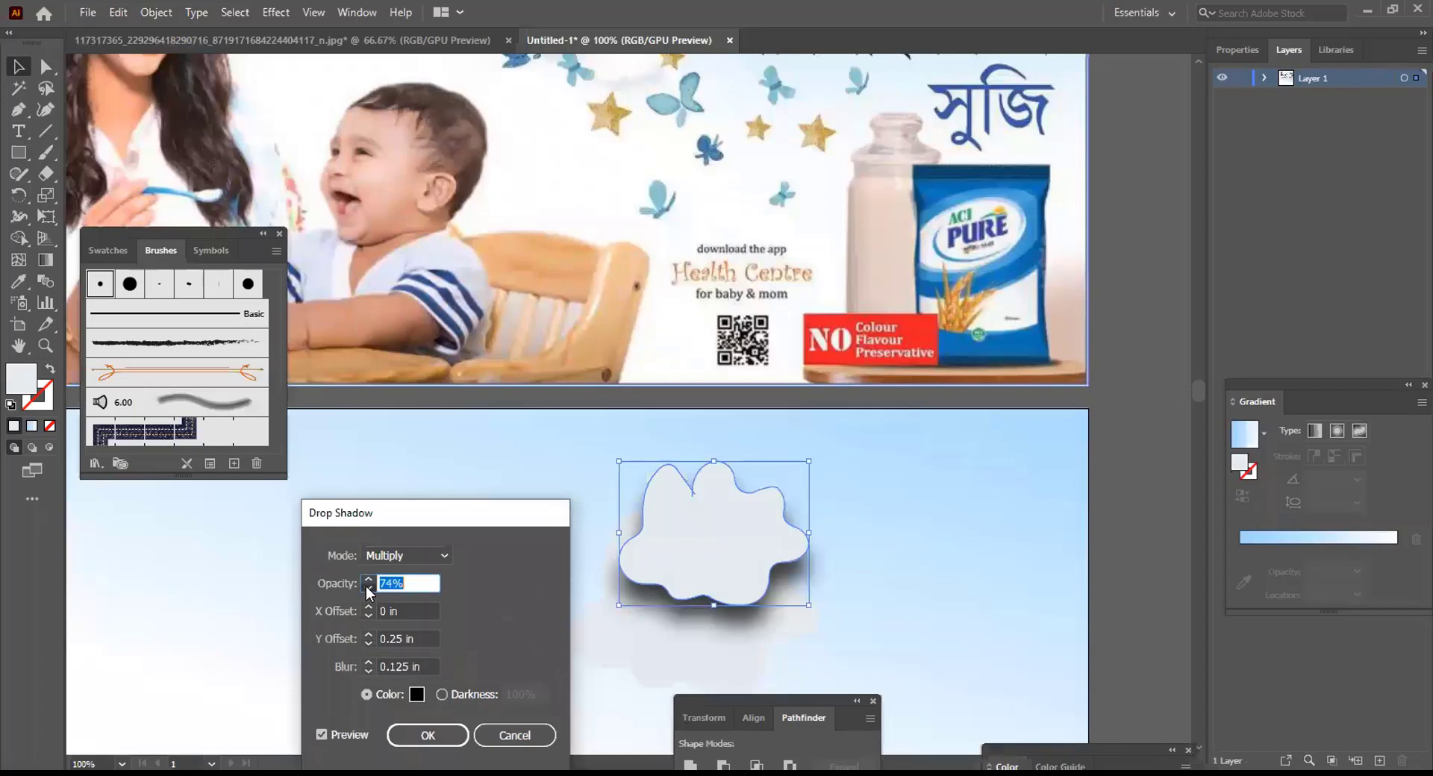
pyautogui.click(367, 589)
pyautogui.click(367, 589)
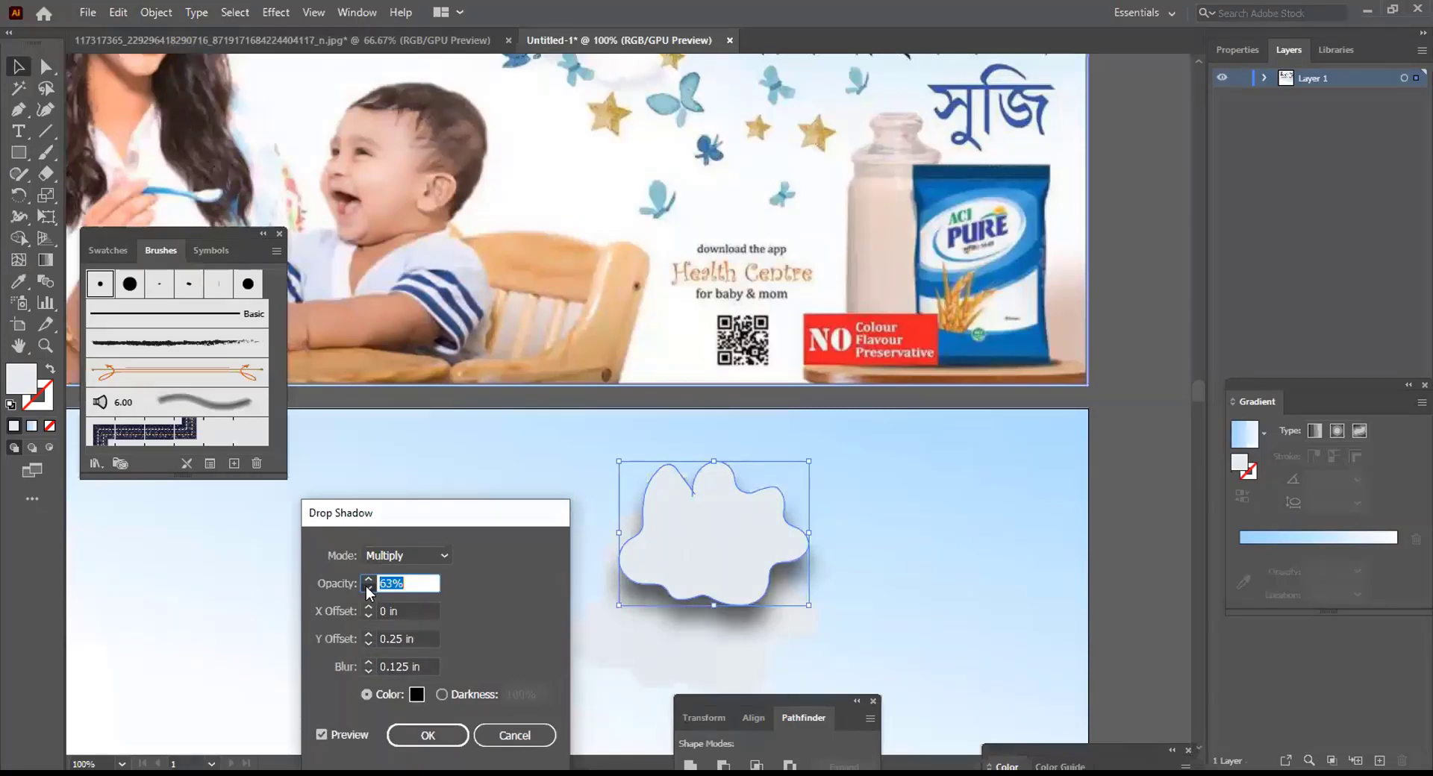
pyautogui.click(367, 588)
pyautogui.click(367, 589)
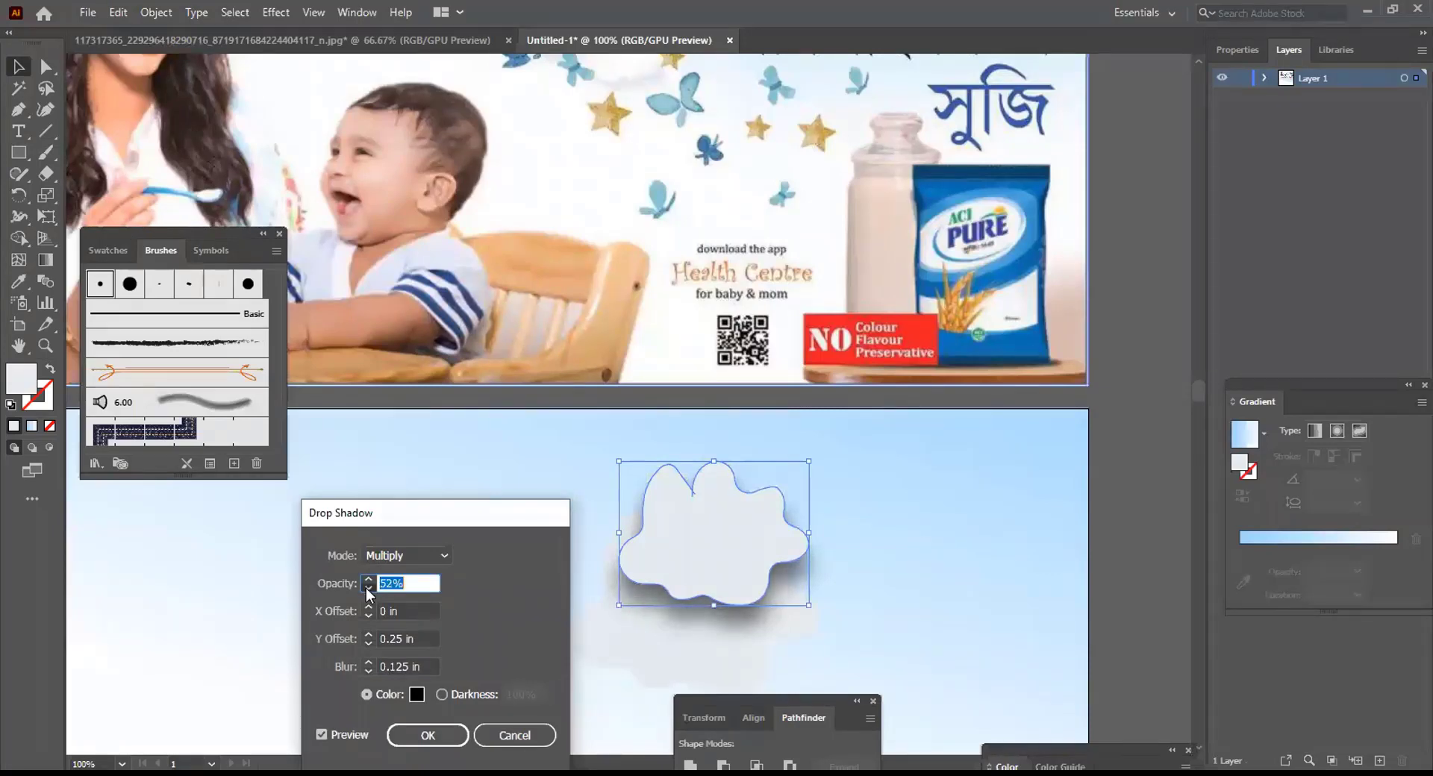
pyautogui.click(367, 589)
pyautogui.click(367, 589)
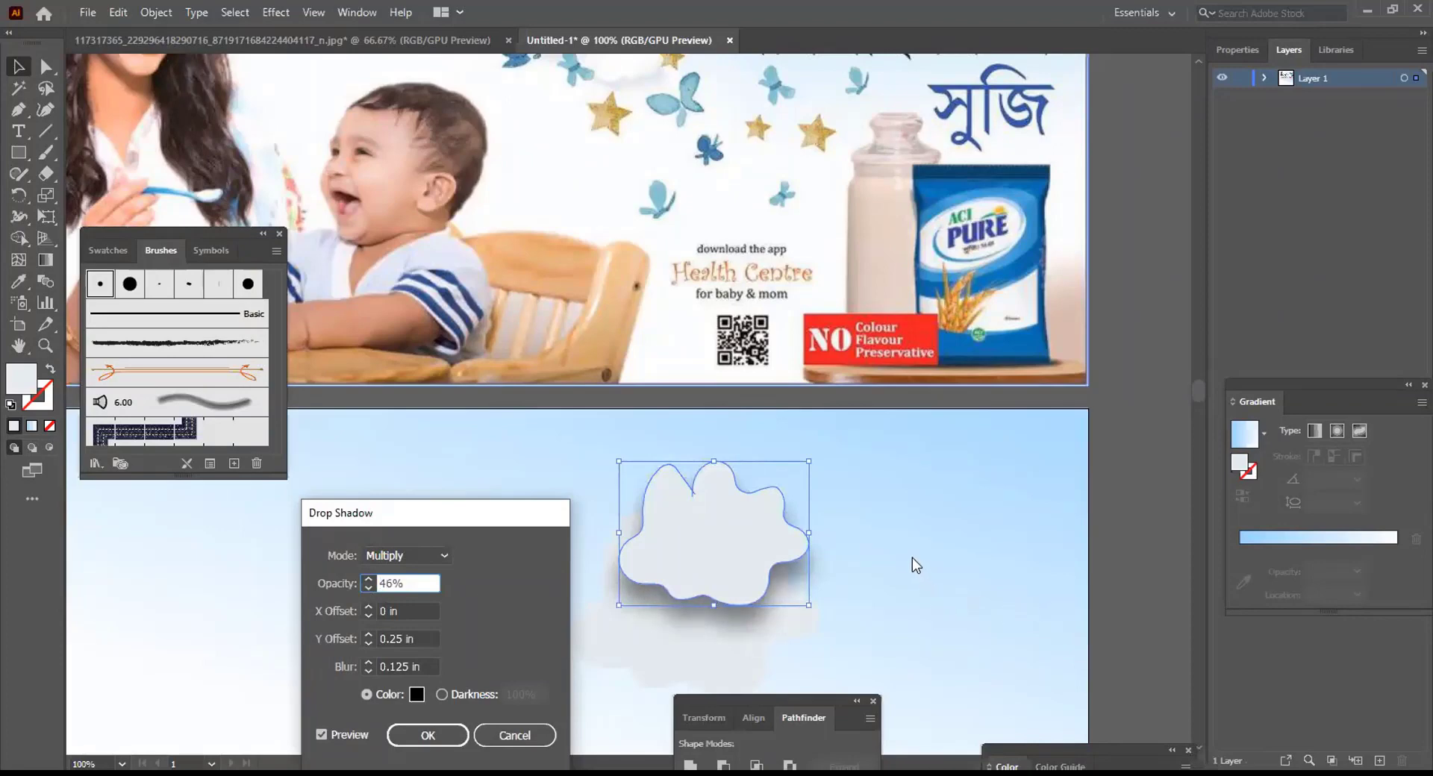
# Compare the drop shadow at Y offsets of 0.125 in and 0.25 in, leaving it at 0.25 in
pyautogui.click(369, 643)
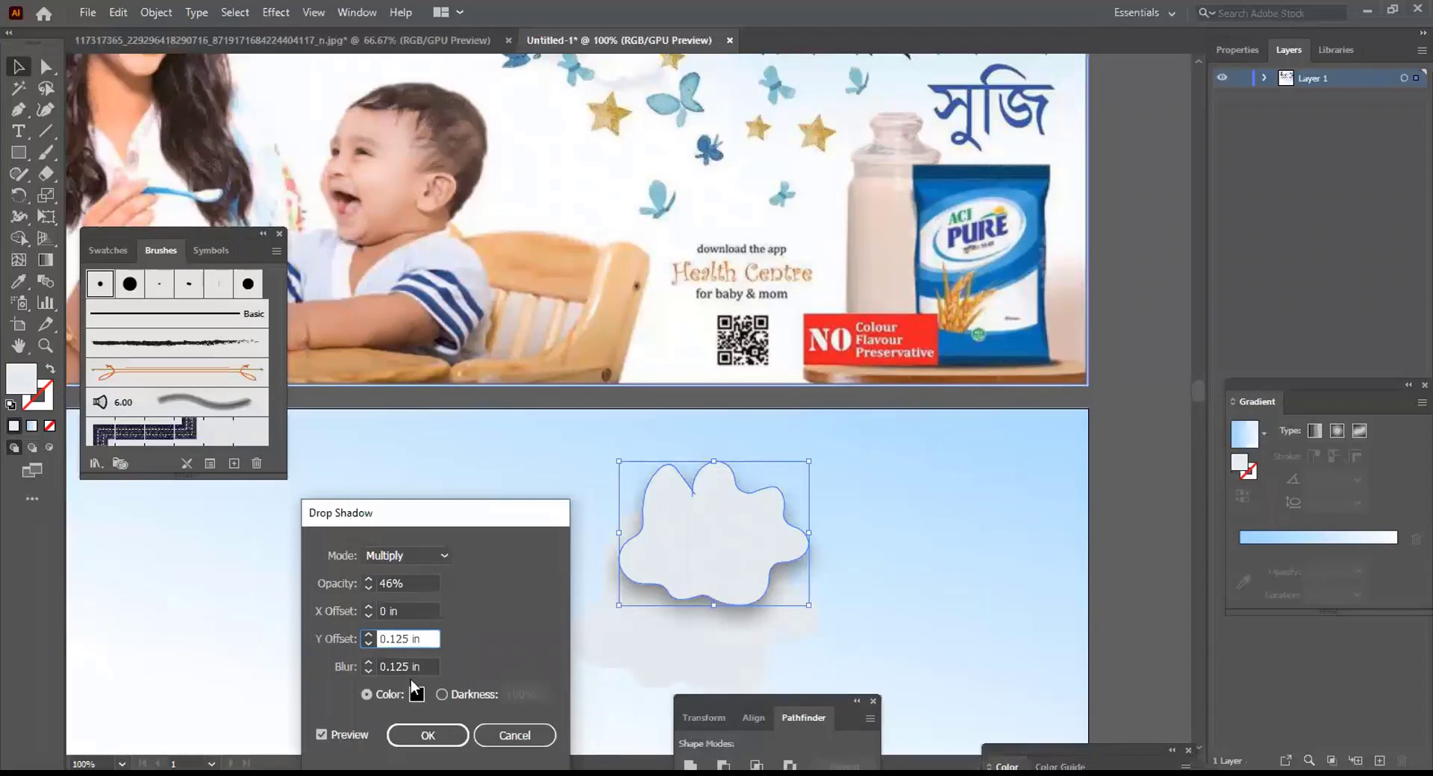
pyautogui.click(367, 634)
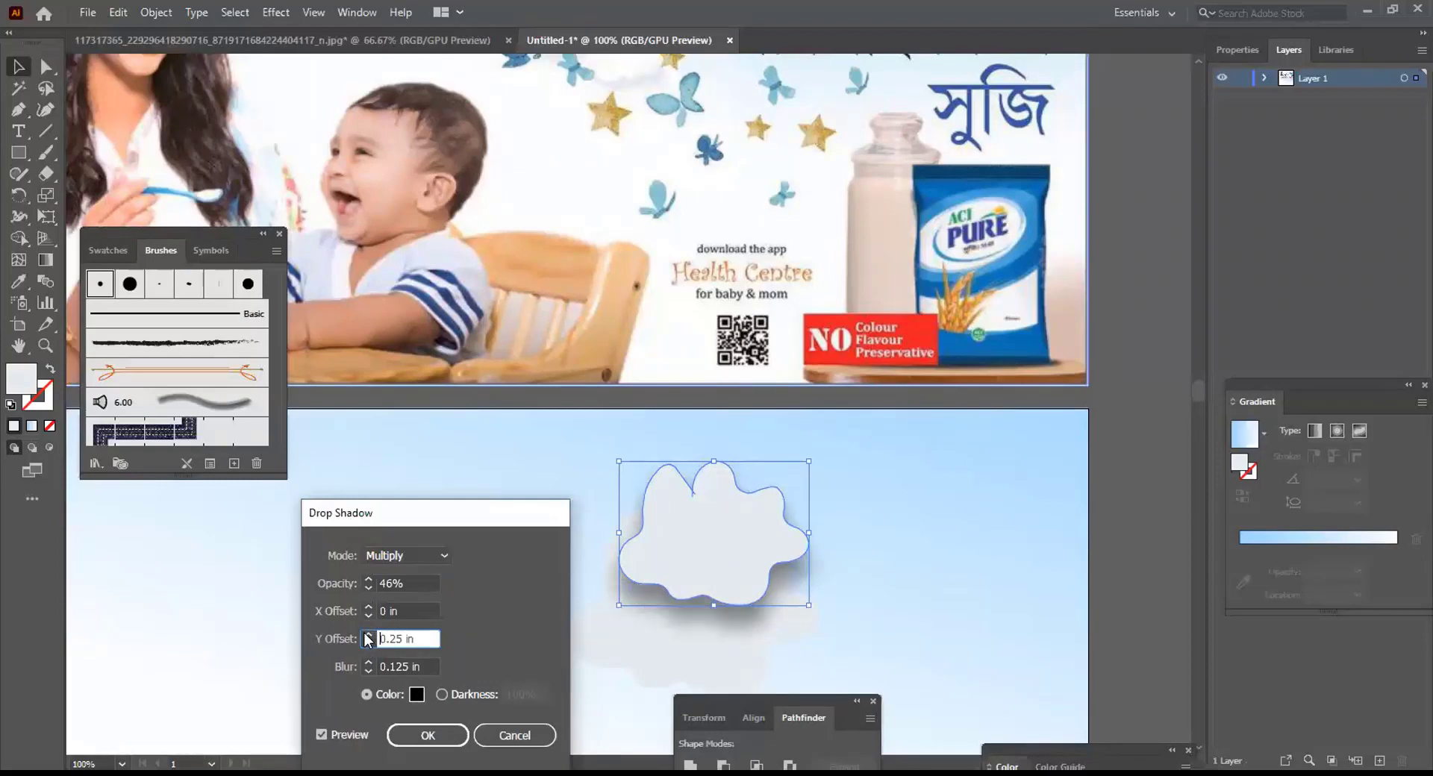
pyautogui.click(367, 643)
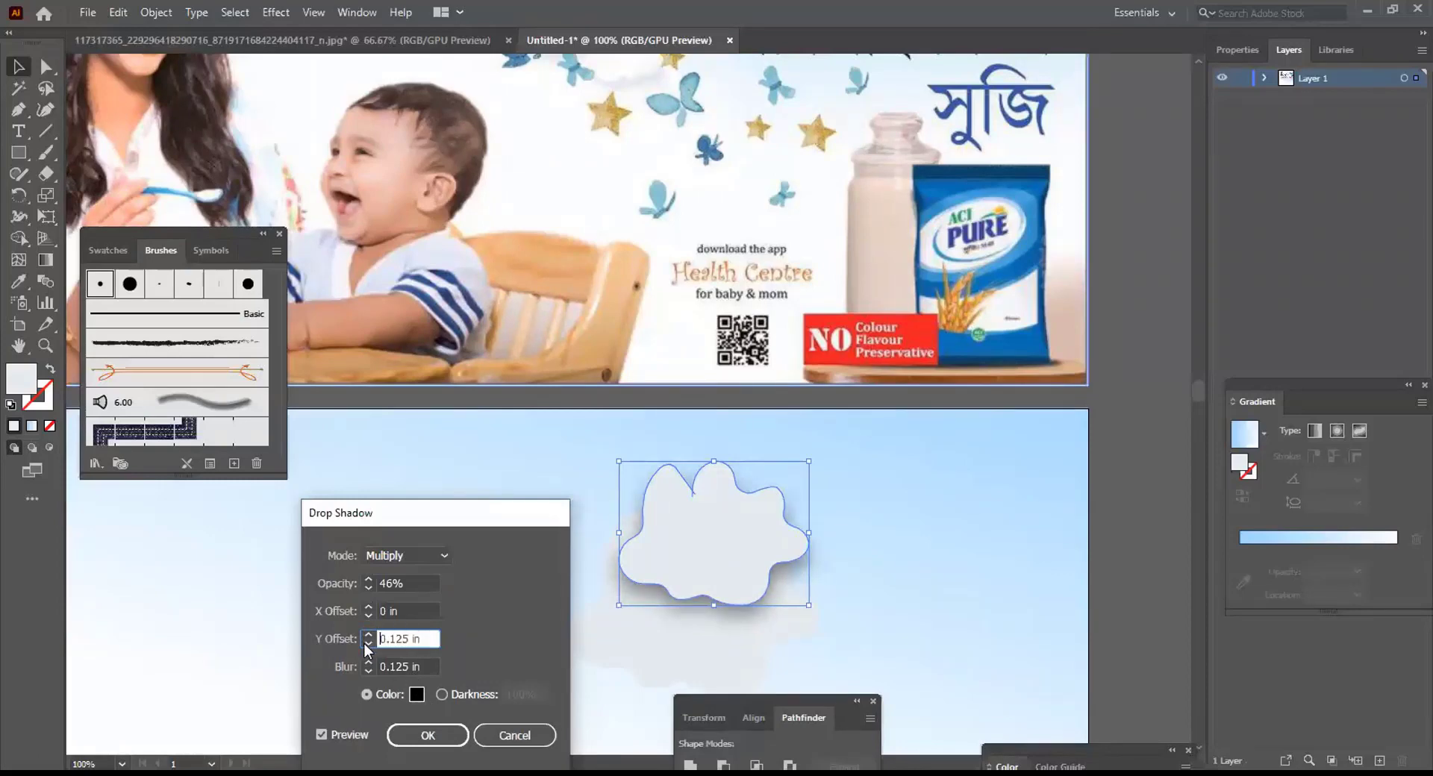
pyautogui.click(368, 634)
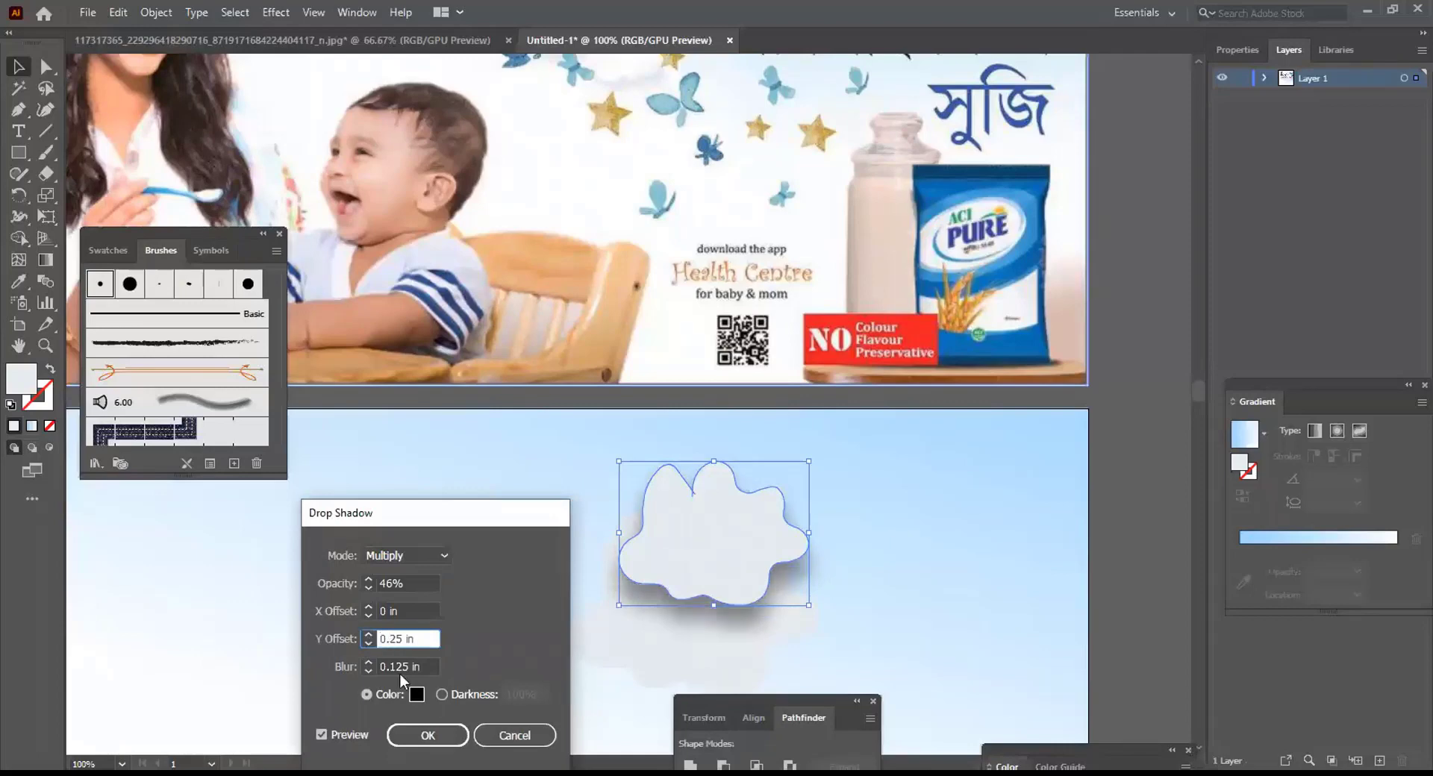
# Apply the drop shadow to the front cloud and deselect the cloud
pyautogui.click(427, 735)
pyautogui.scroll(-2, 886, 569)
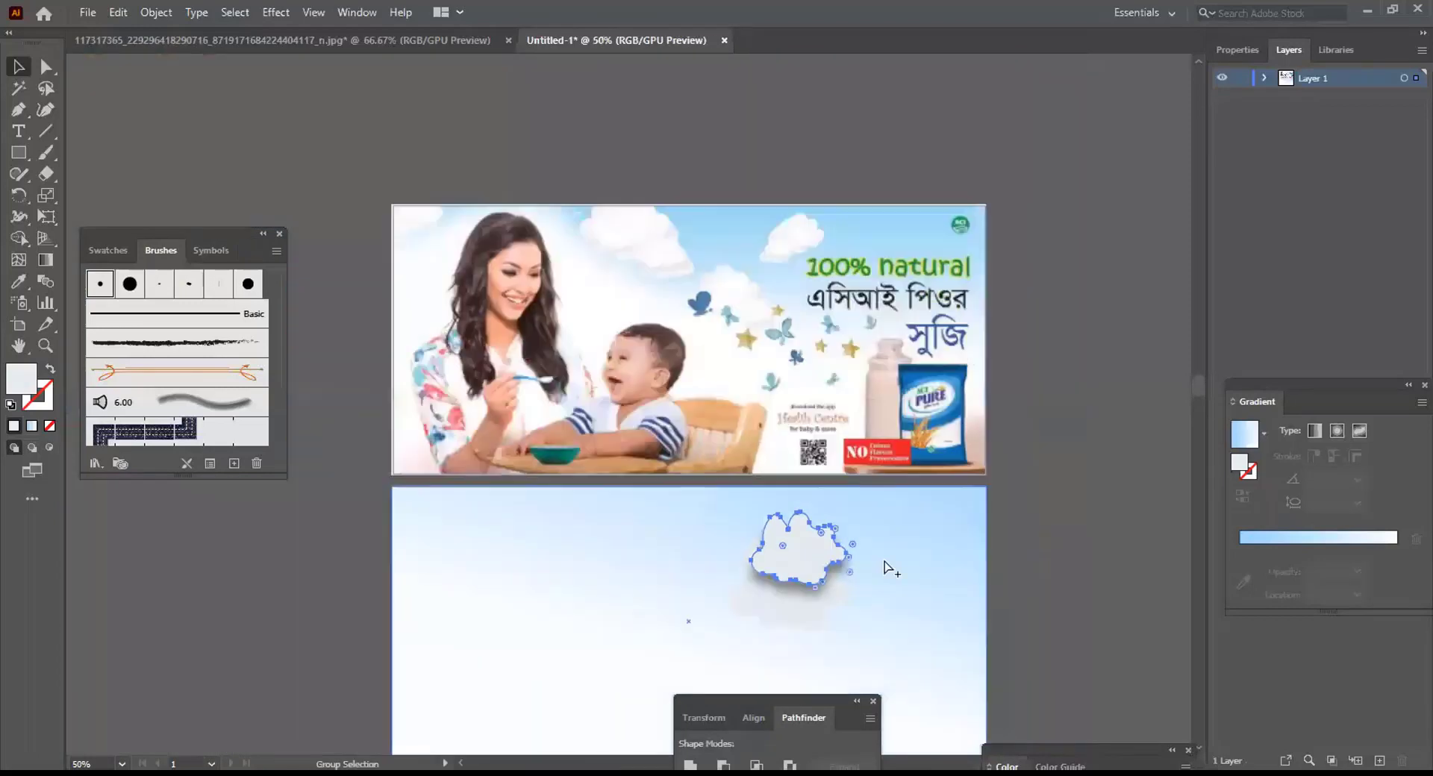
pyautogui.scroll(-1, 921, 568)
pyautogui.scroll(1, 920, 568)
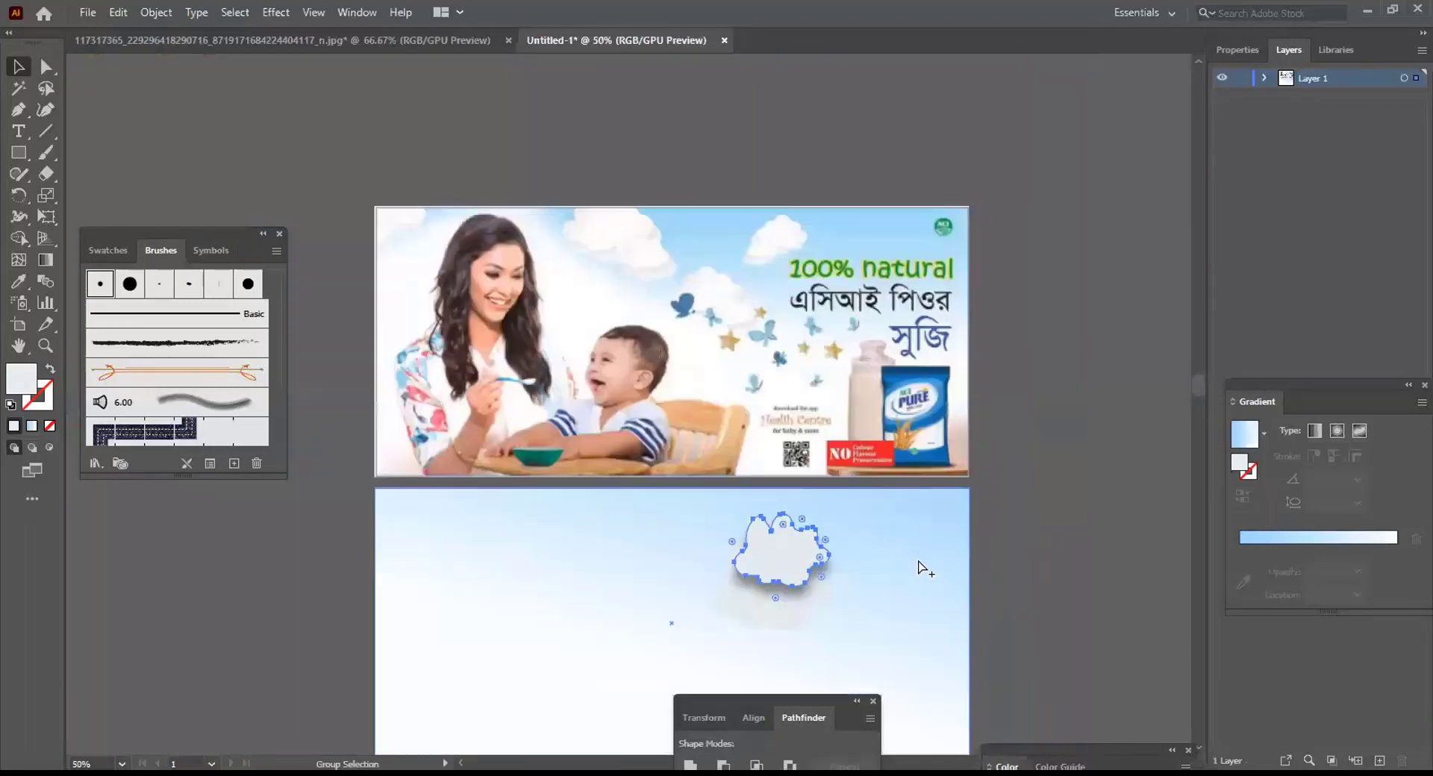
pyautogui.click(1064, 597)
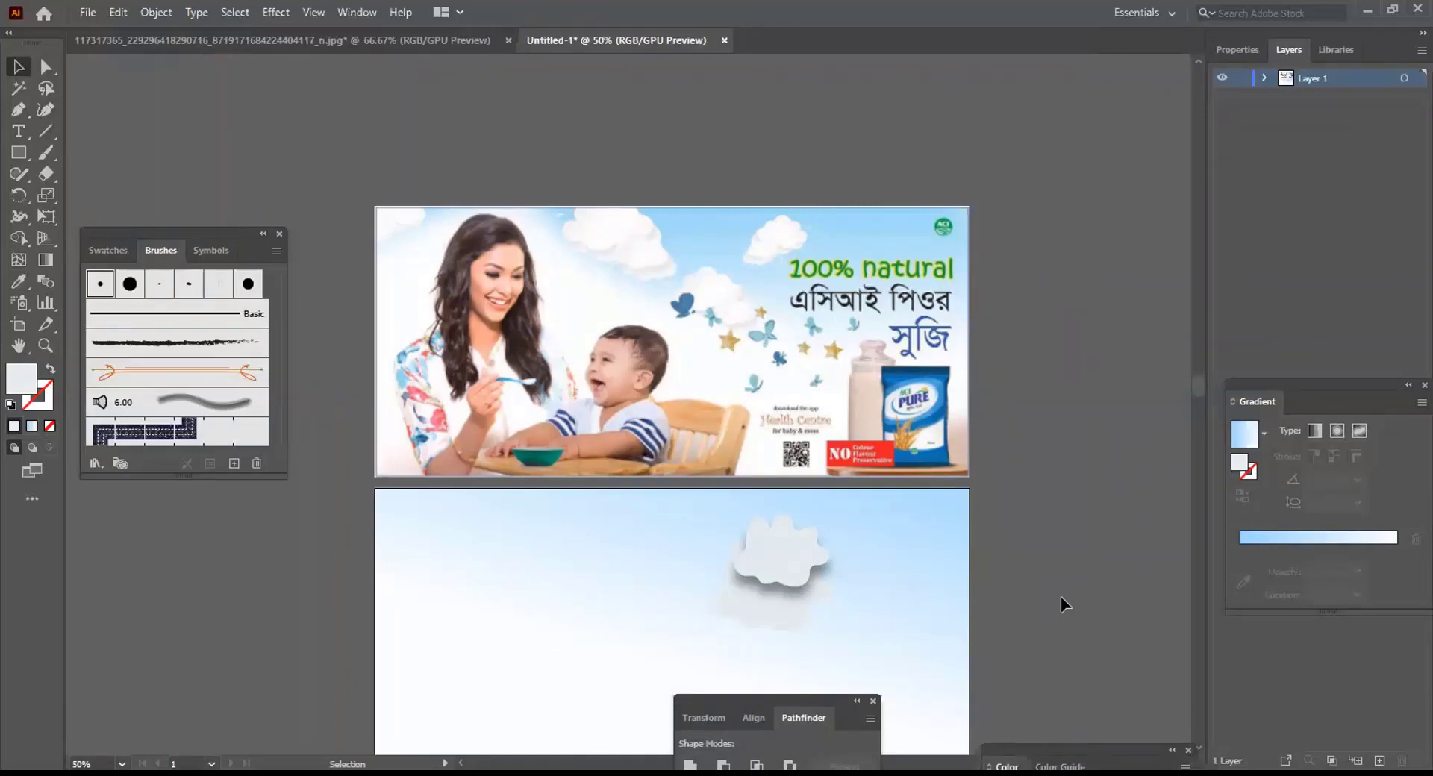
# Lock the gradient sky rectangle within Layer 1 so that only the clouds can be selected on the lower artboard
pyautogui.click(742, 615)
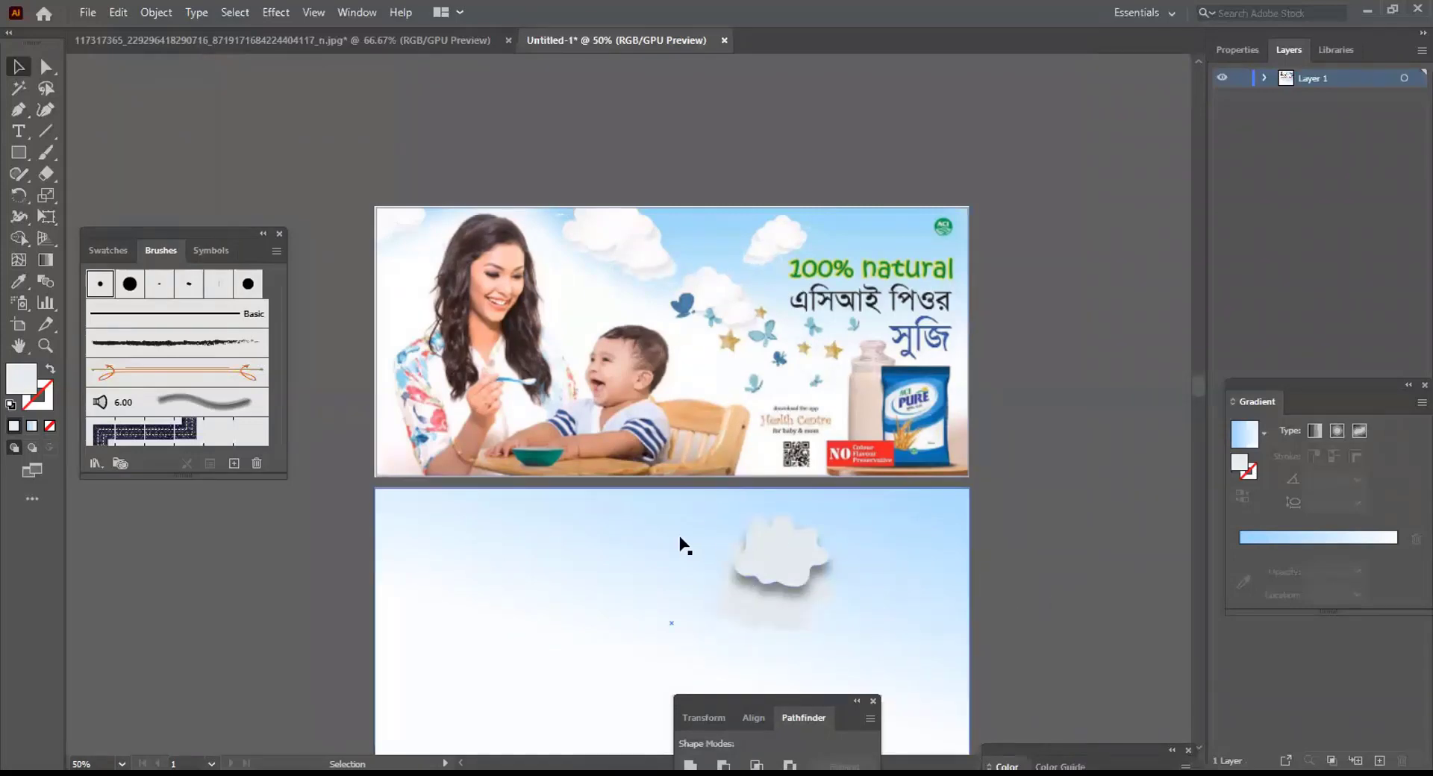
pyautogui.click(683, 547)
pyautogui.click(1264, 78)
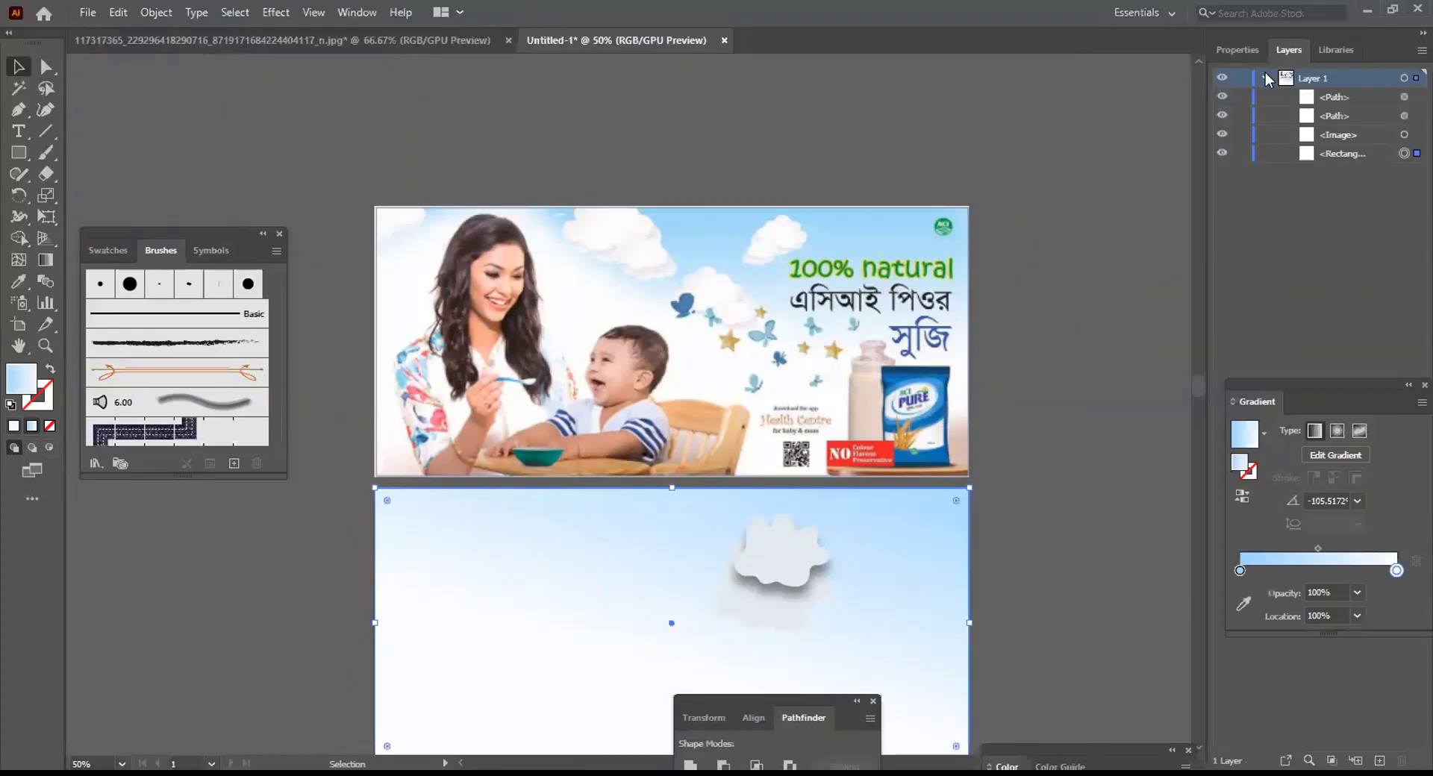
pyautogui.click(1241, 153)
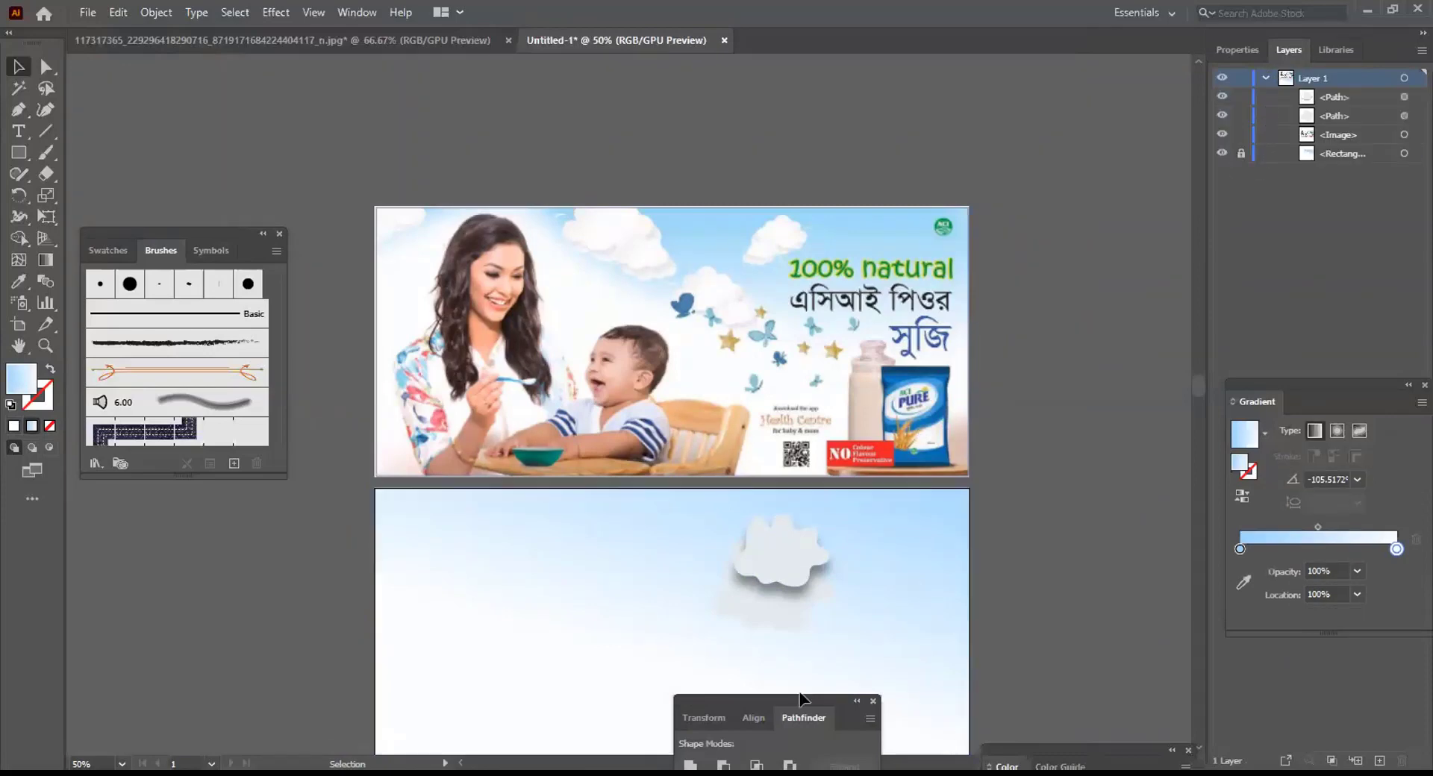
pyautogui.click(767, 568)
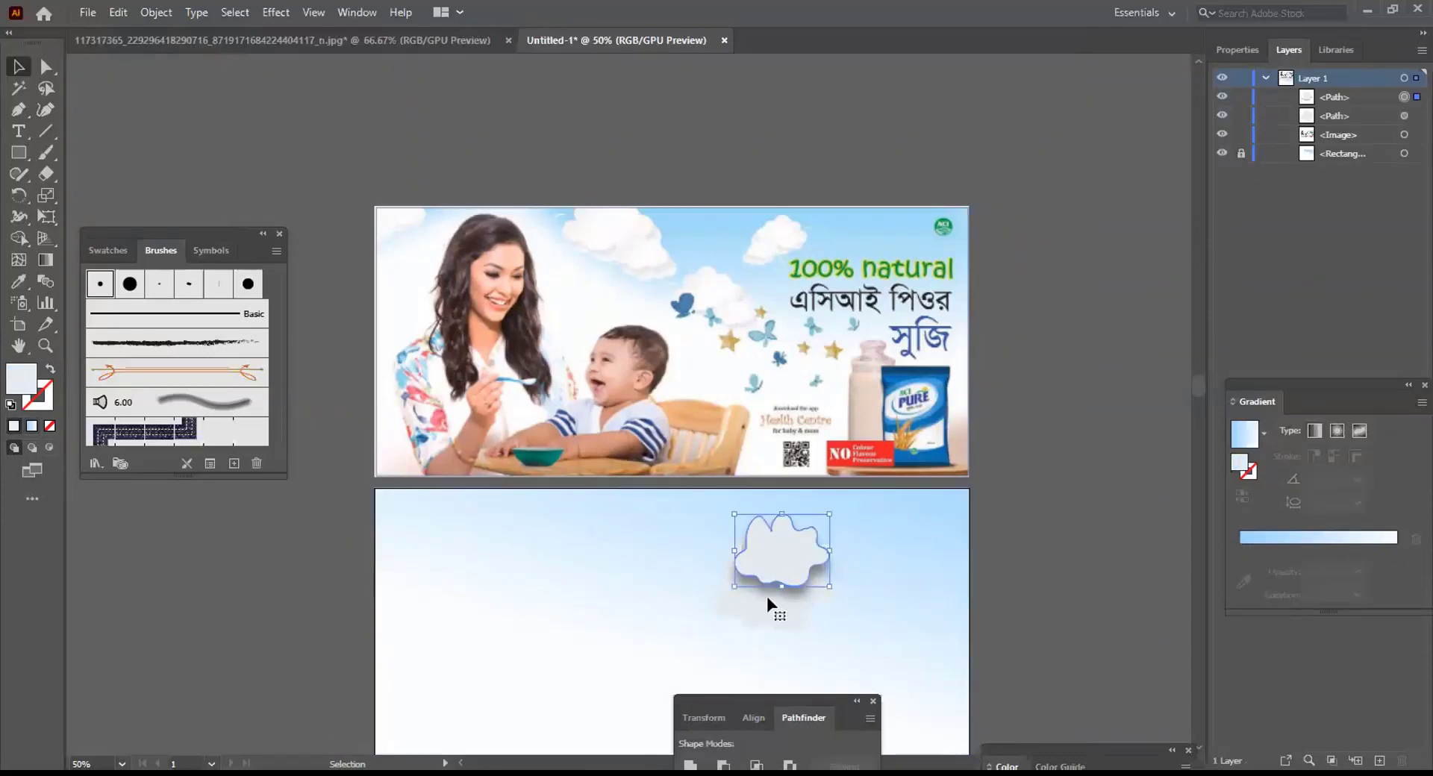
pyautogui.moveTo(770, 606)
pyautogui.mouseDown()
pyautogui.moveTo(758, 597)
pyautogui.moveTo(761, 620)
pyautogui.mouseUp()
pyautogui.click(873, 584)
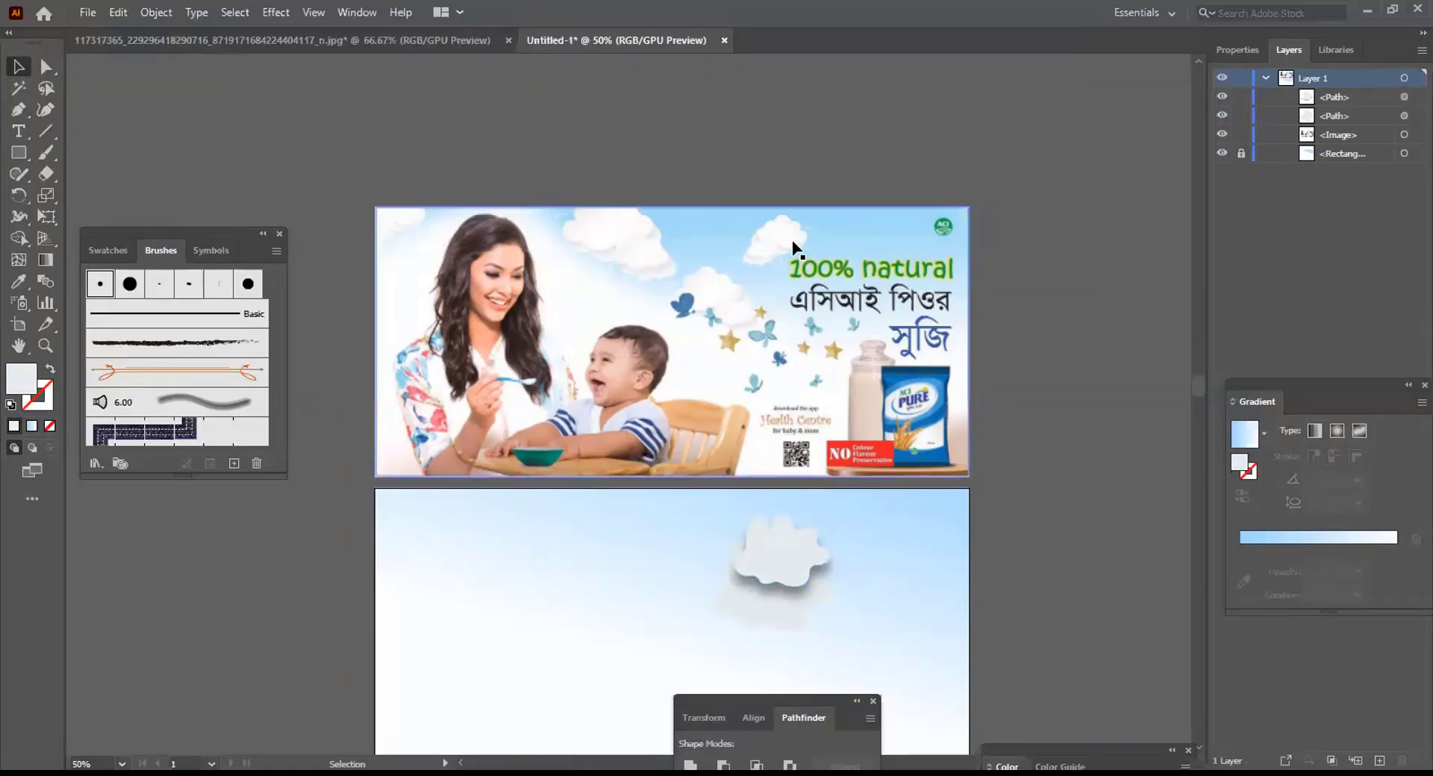
# Duplicate the front cloud with its shadow, scale the copy down proportionally, and place it over the lower-left part of the original
pyautogui.hotkey('ctrl', 'alt')
pyautogui.scroll(4, 791, 239)
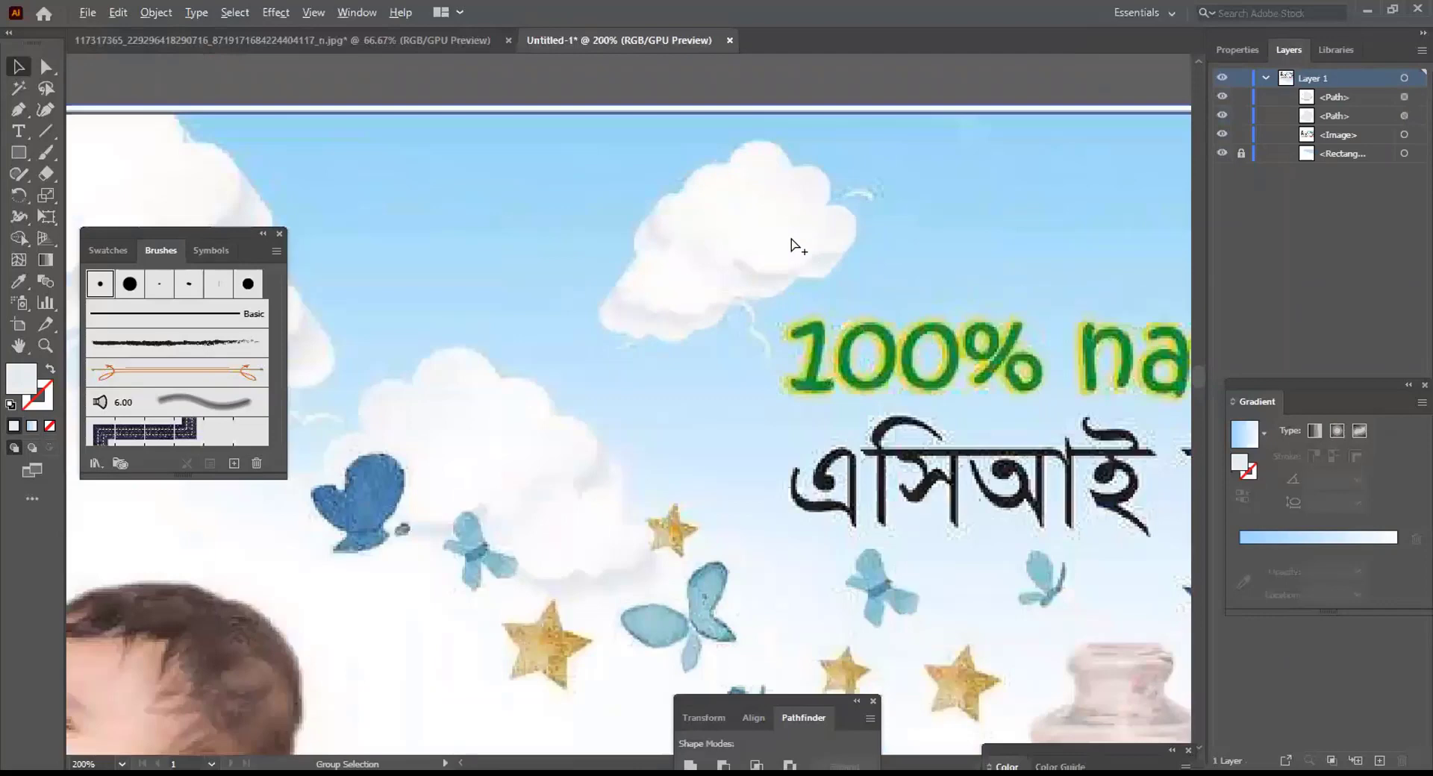
pyautogui.scroll(-2, 791, 239)
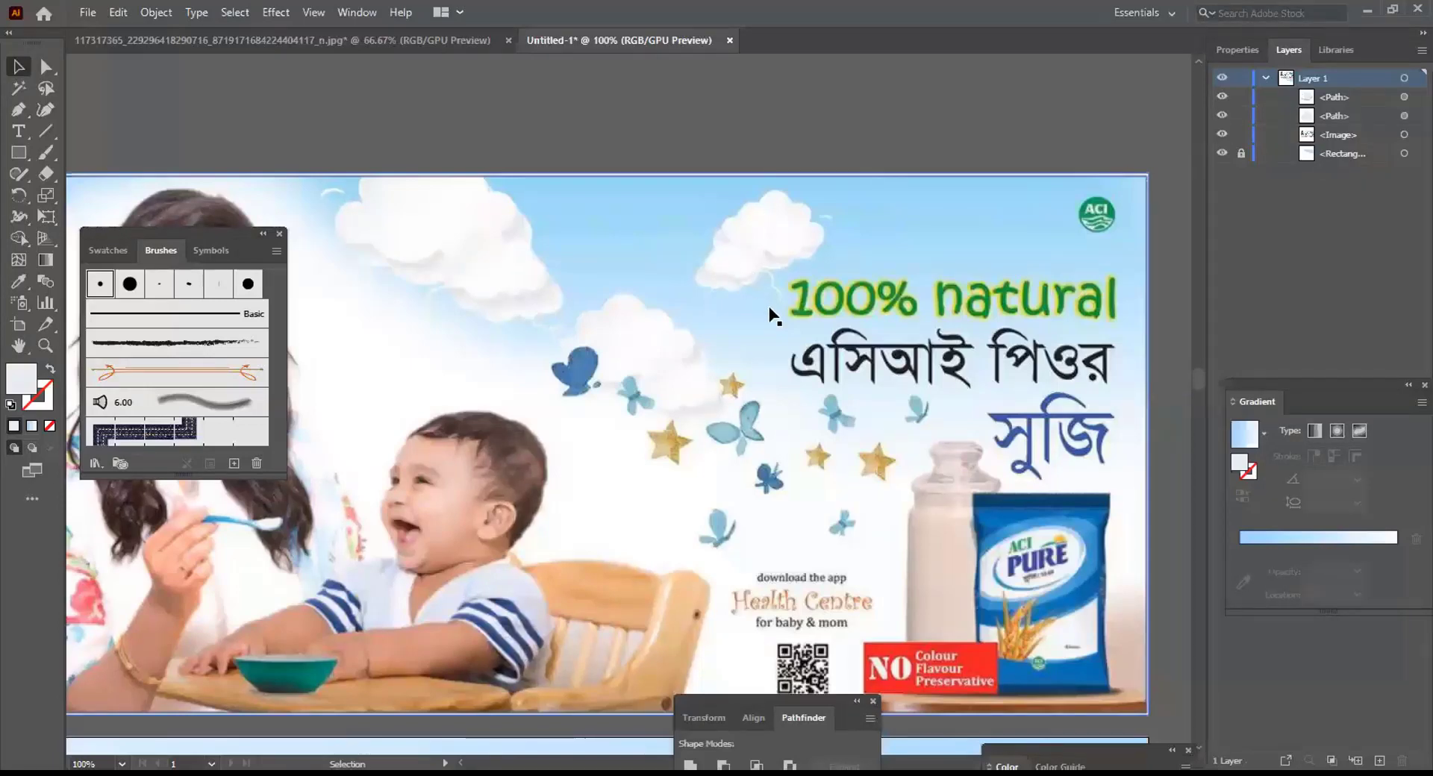
pyautogui.scroll(-10, 776, 328)
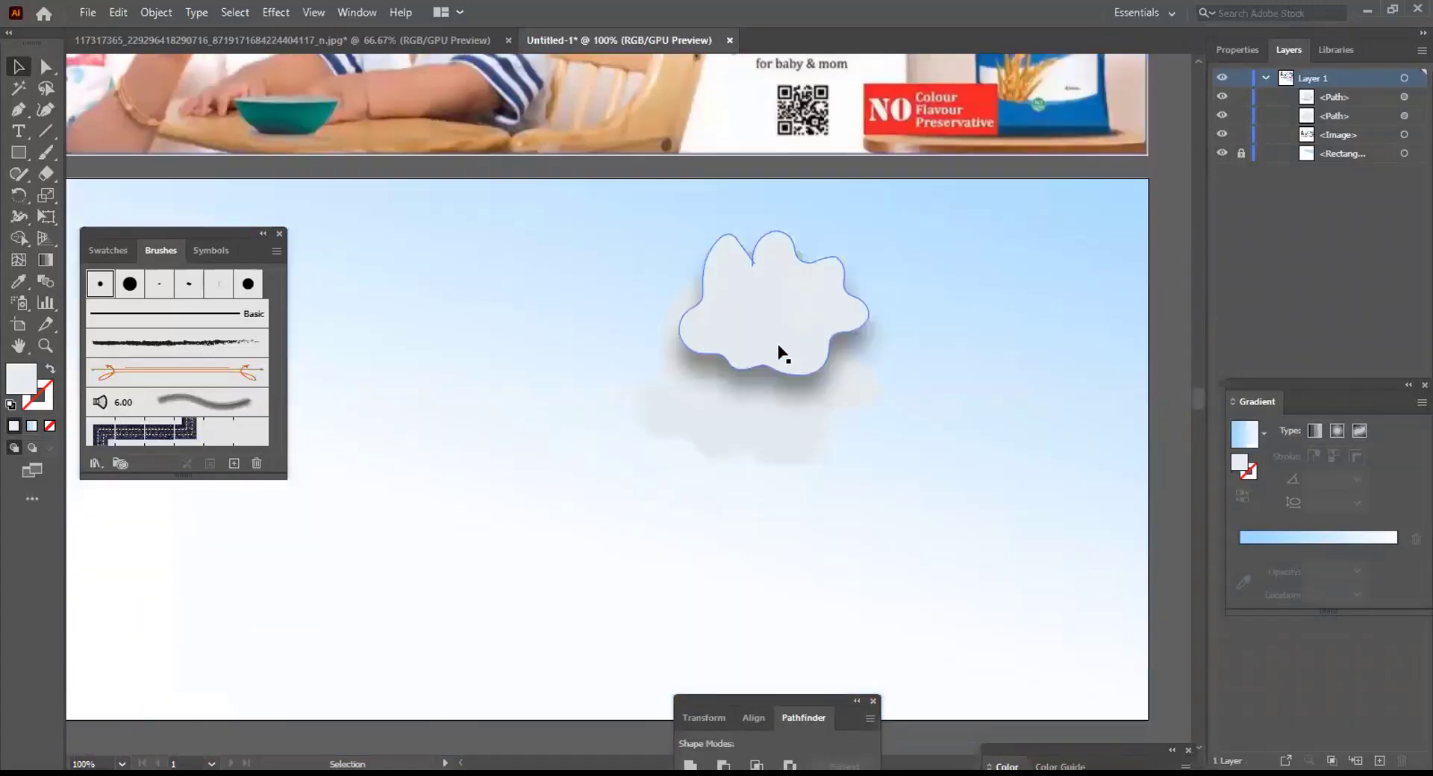
pyautogui.click(780, 353)
pyautogui.moveTo(776, 352); pyautogui.dragTo(728, 461)
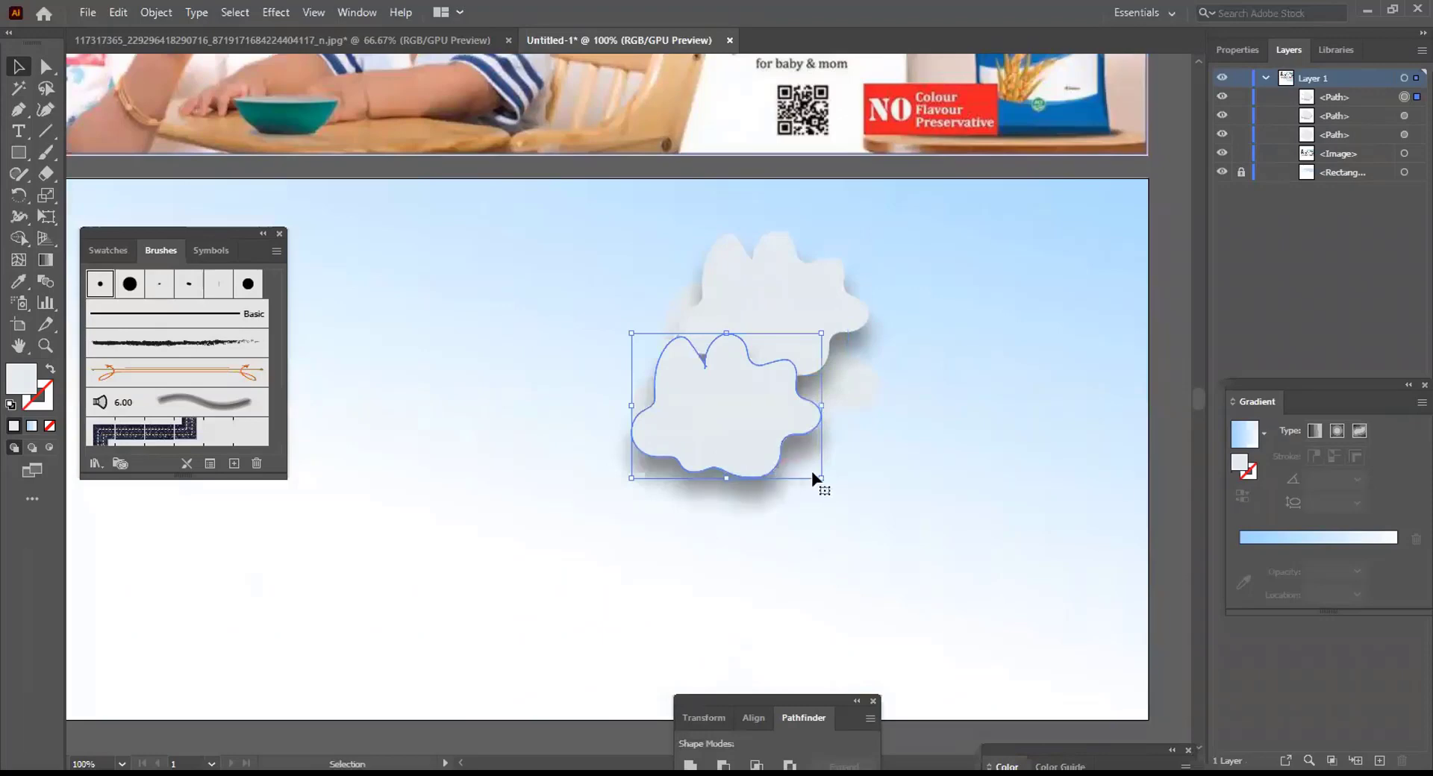
pyautogui.moveTo(821, 480); pyautogui.dragTo(796, 459)
pyautogui.moveTo(733, 404); pyautogui.dragTo(731, 378)
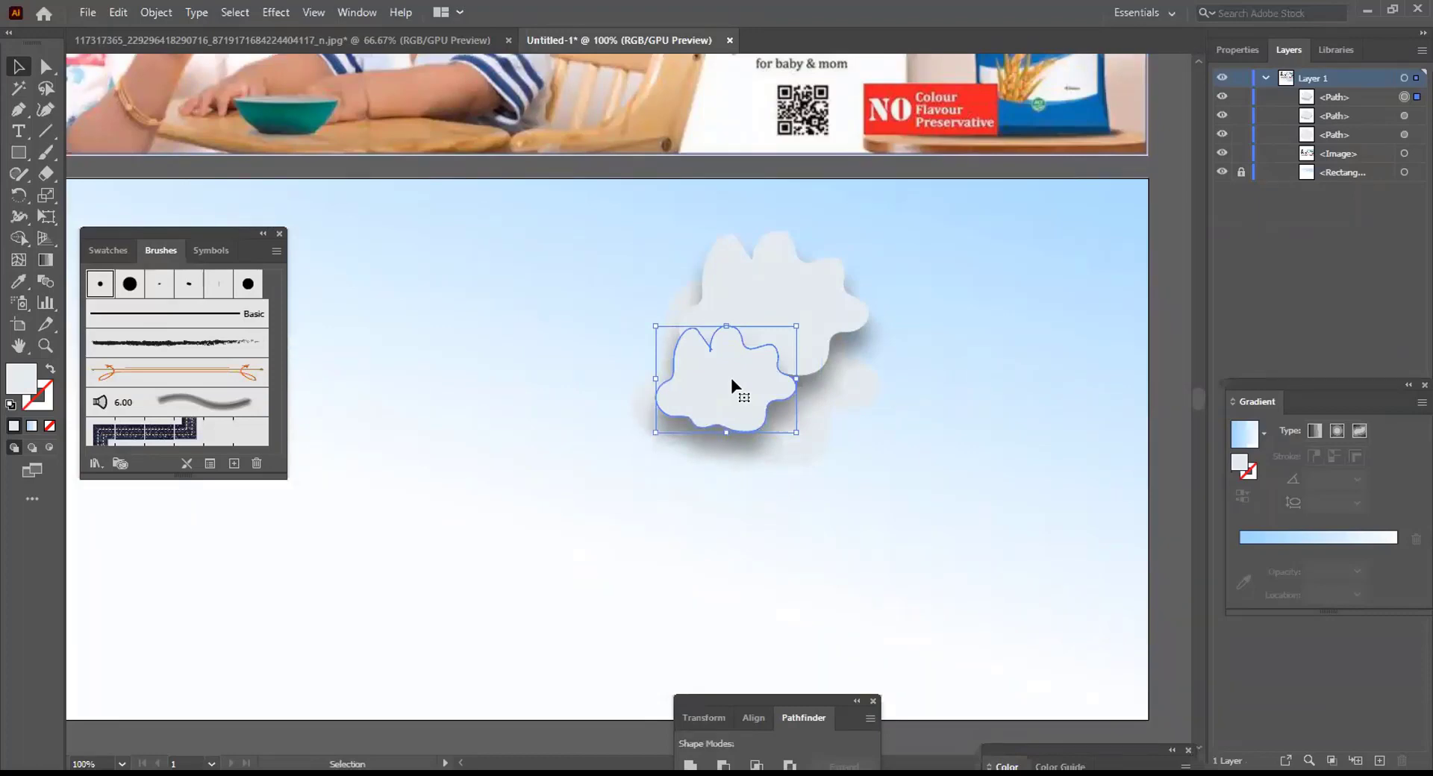
pyautogui.click(625, 531)
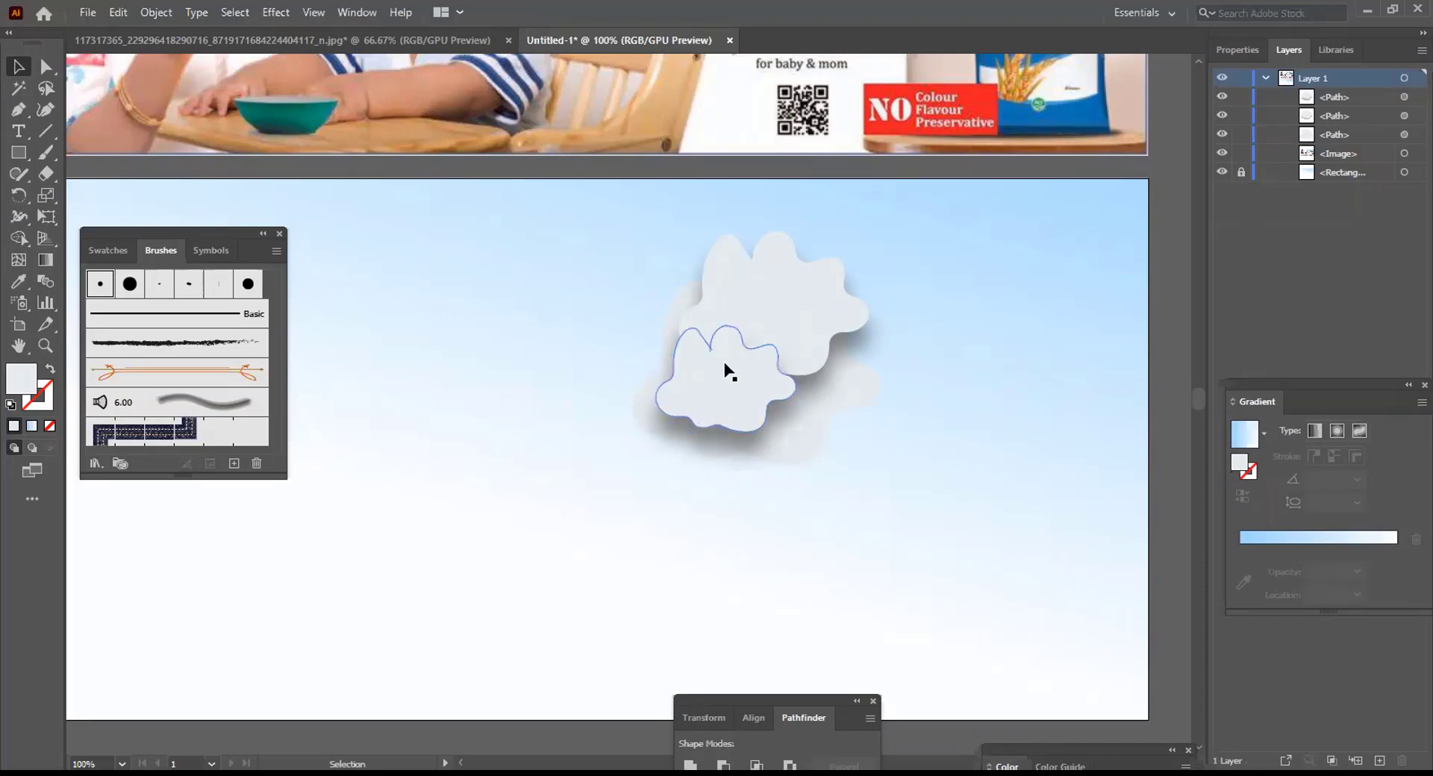
pyautogui.moveTo(732, 356); pyautogui.dragTo(735, 351)
pyautogui.click(756, 548)
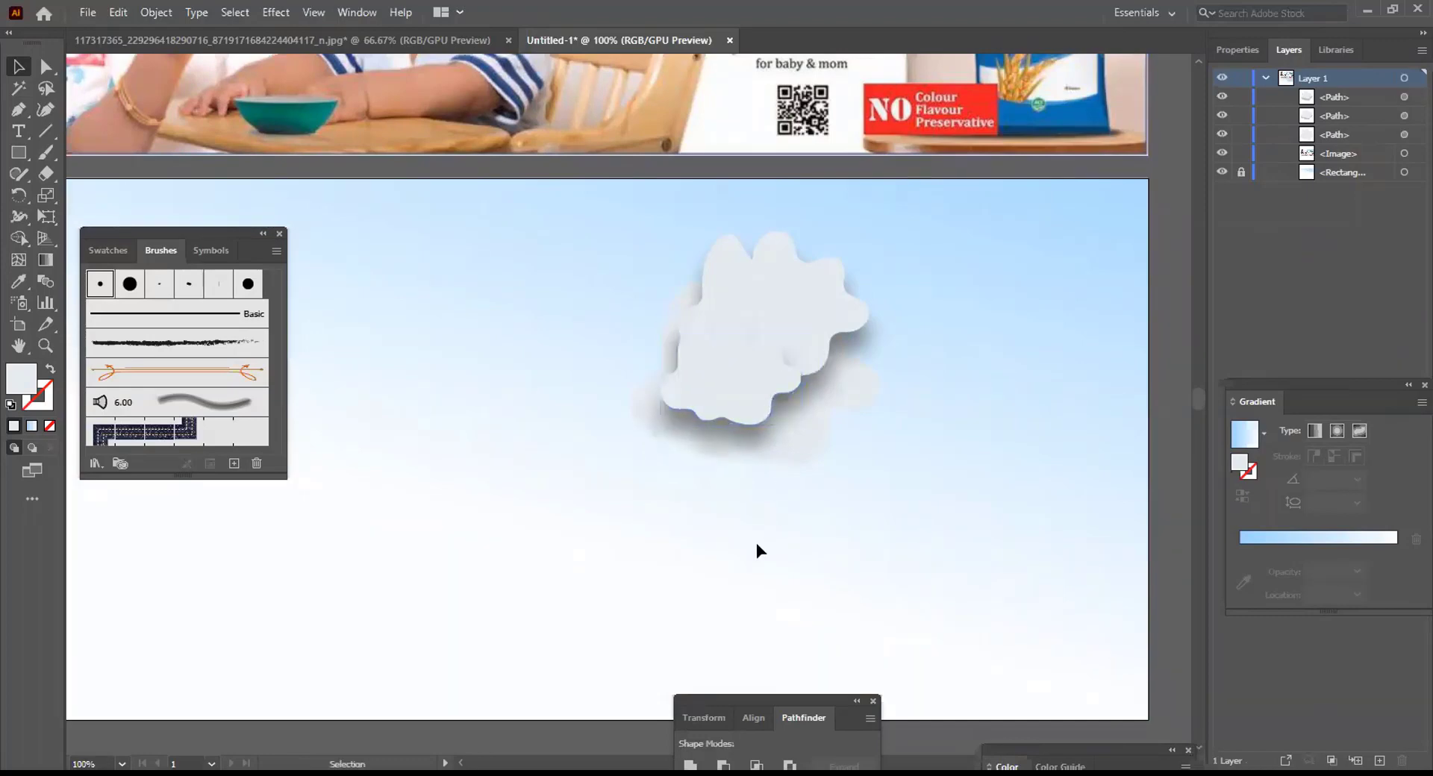
# Enlarge the faint rear cloud slightly so it extends further around the two front clouds
pyautogui.press('a')
pyautogui.scroll(-3, 951, 343)
pyautogui.scroll(3, 961, 320)
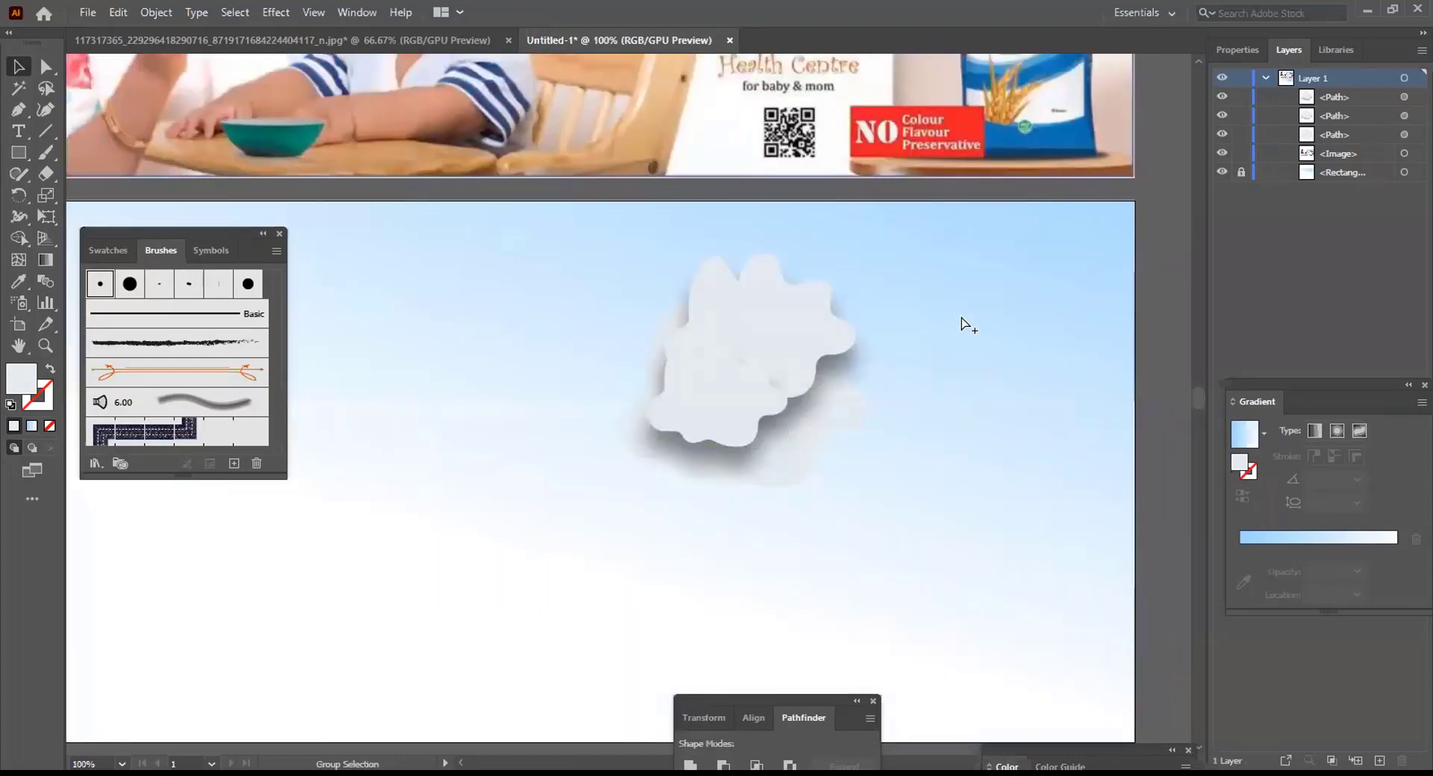
pyautogui.press('v')
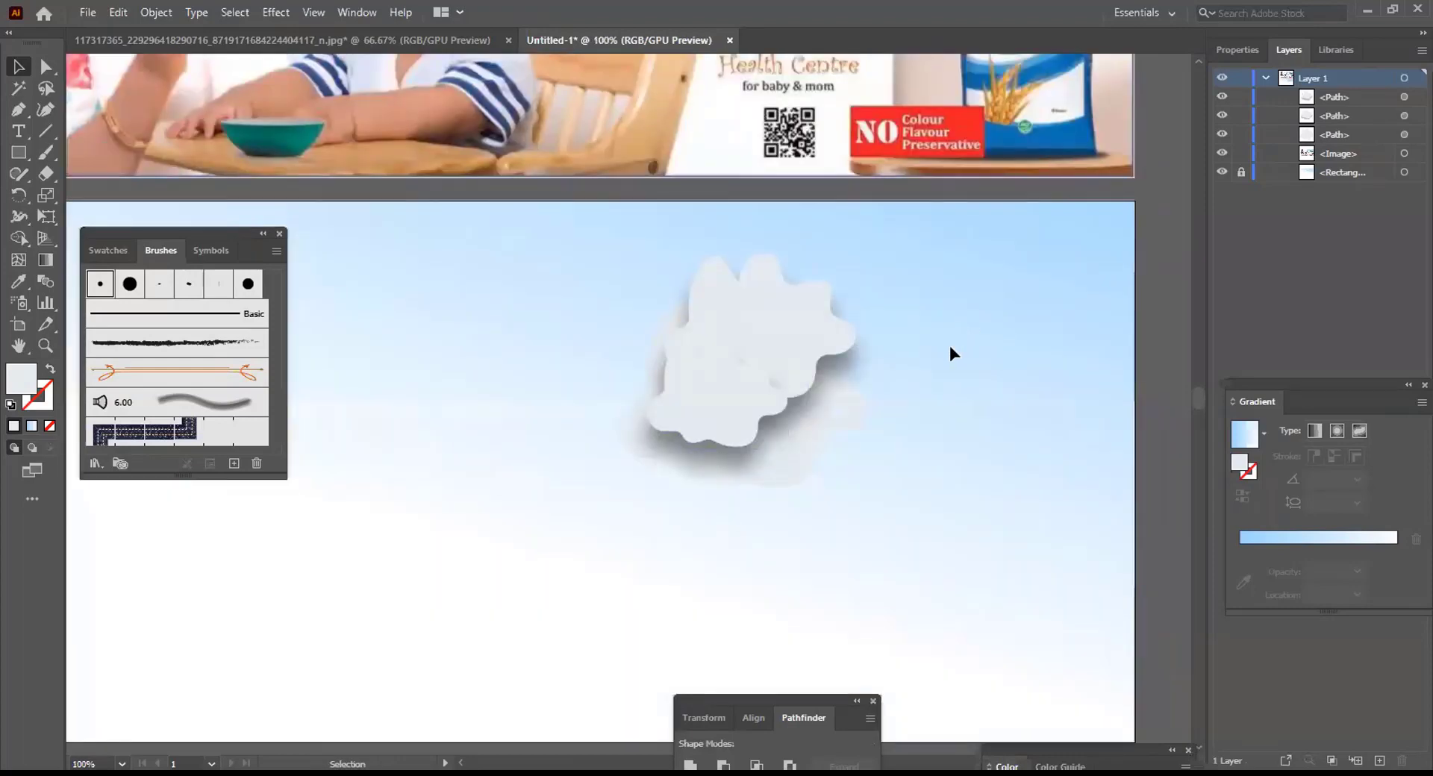
pyautogui.click(789, 468)
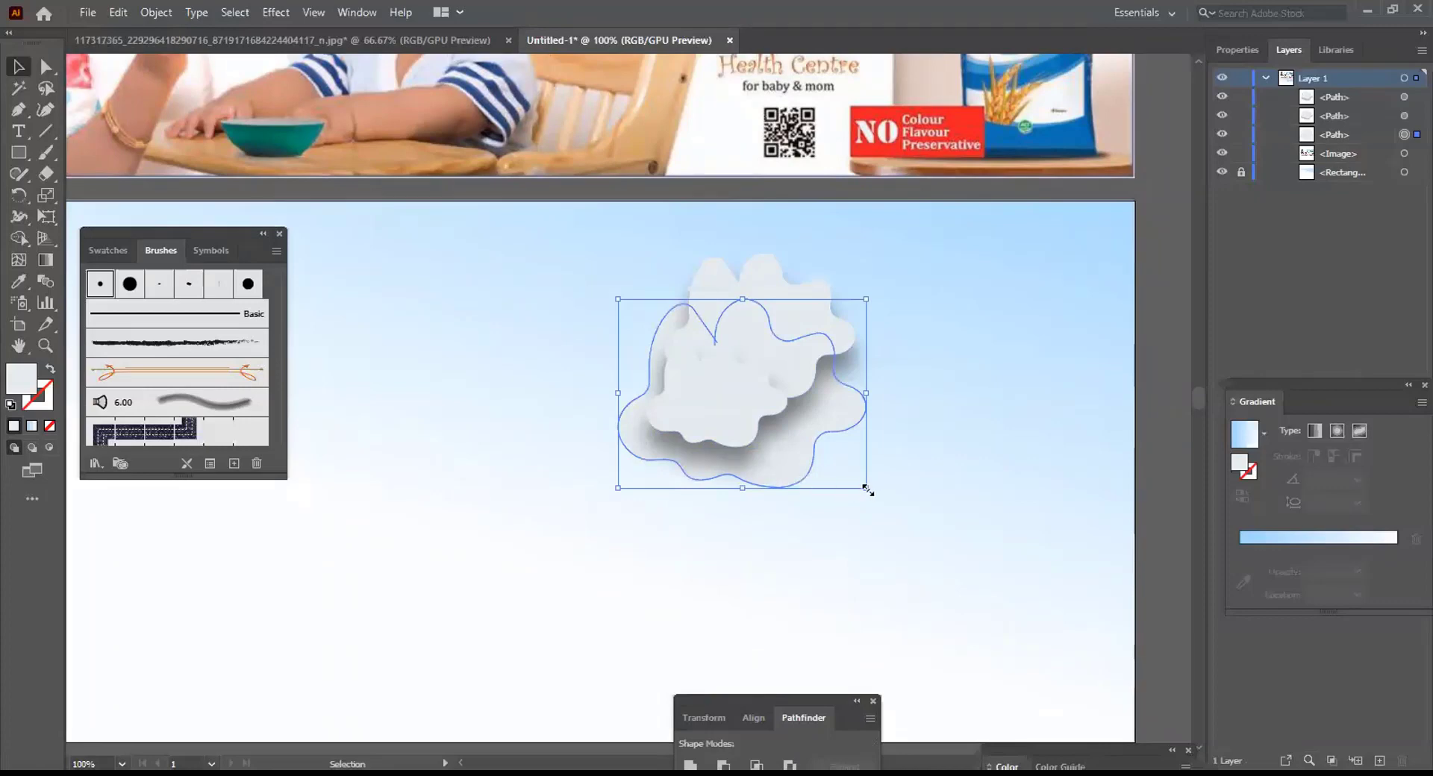
pyautogui.moveTo(866, 489); pyautogui.dragTo(878, 509)
pyautogui.click(836, 537)
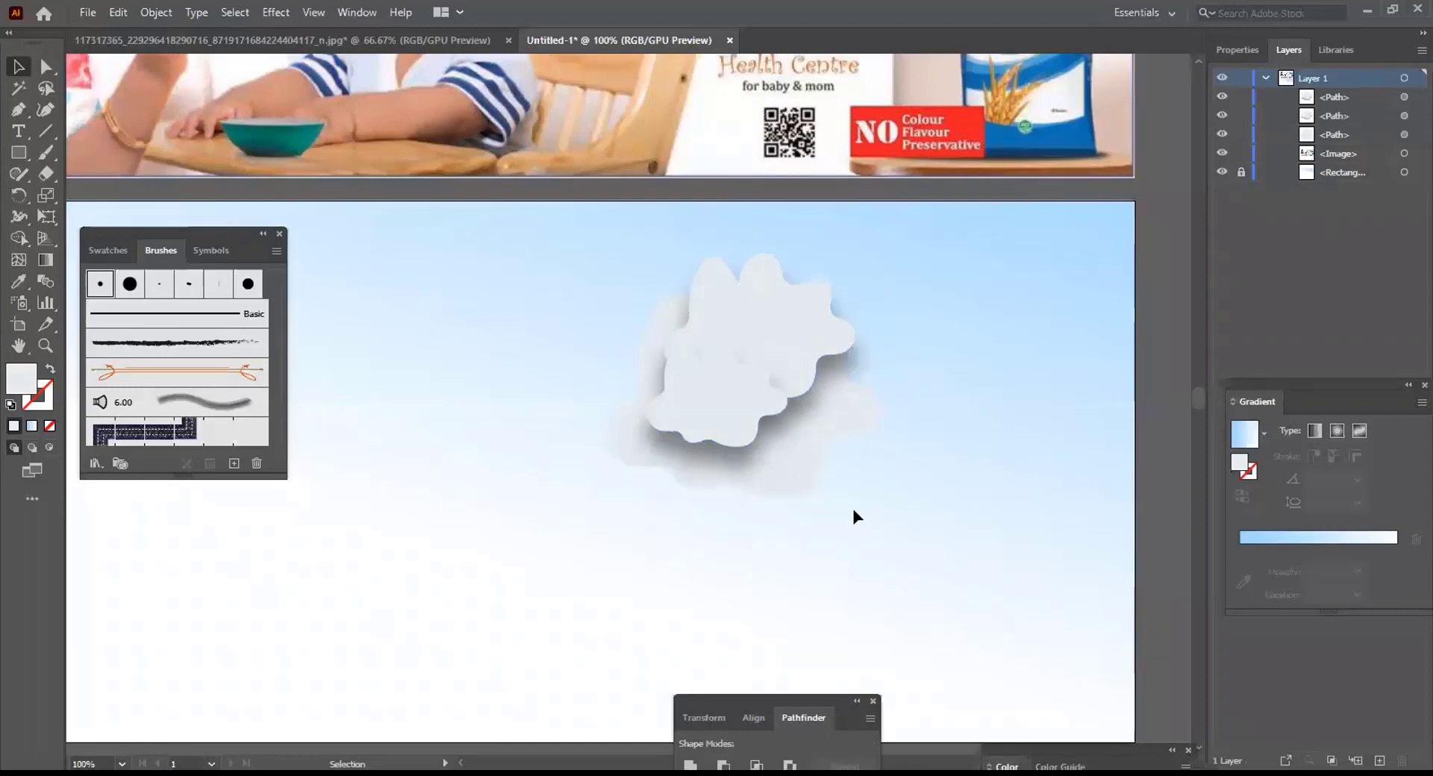
pyautogui.hotkey('ctrl', '-')
pyautogui.hotkey('ctrl', '-')
pyautogui.hotkey('ctrl', '-')
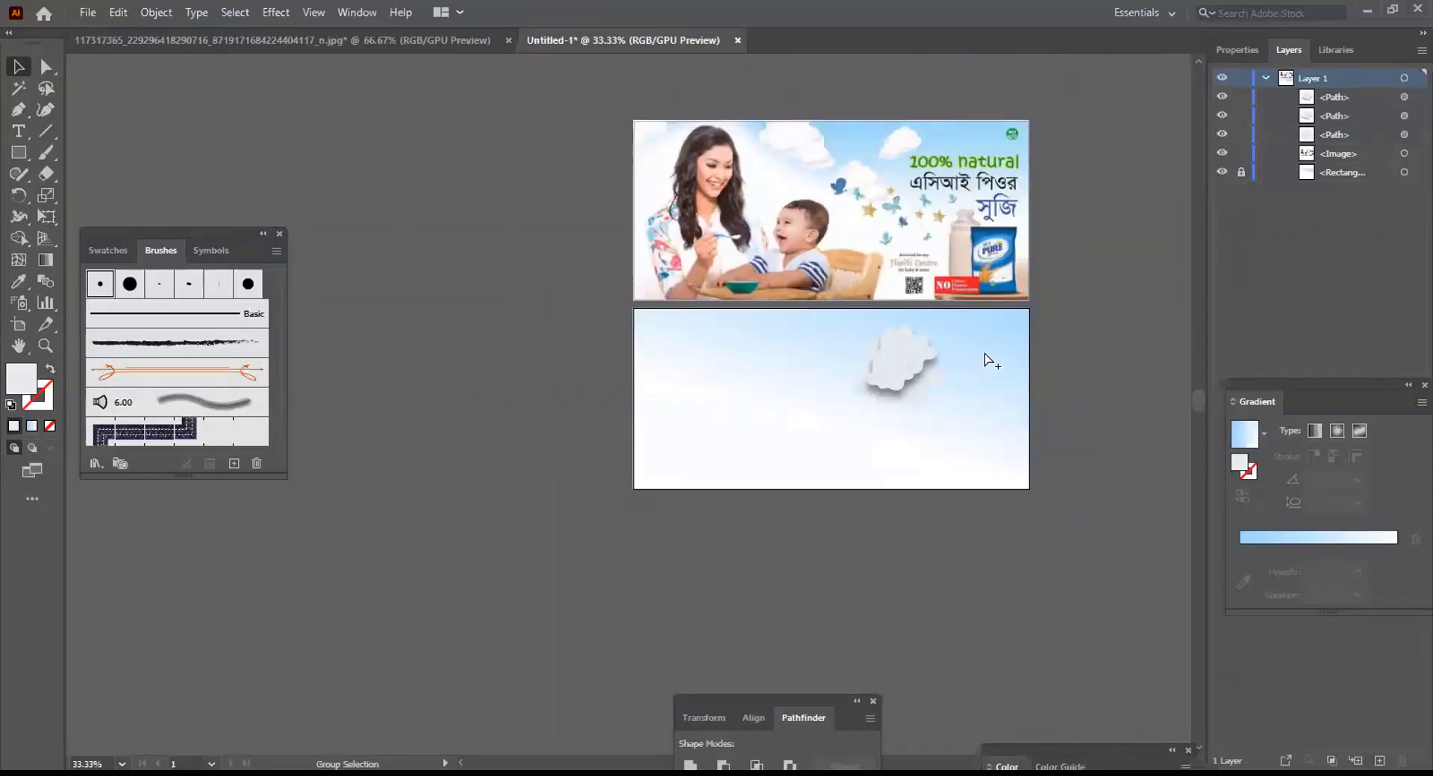
# Start an additional Drop Shadow effect on the smallest front cloud and turn off the repeated-effect warning
pyautogui.scroll(3, 983, 365)
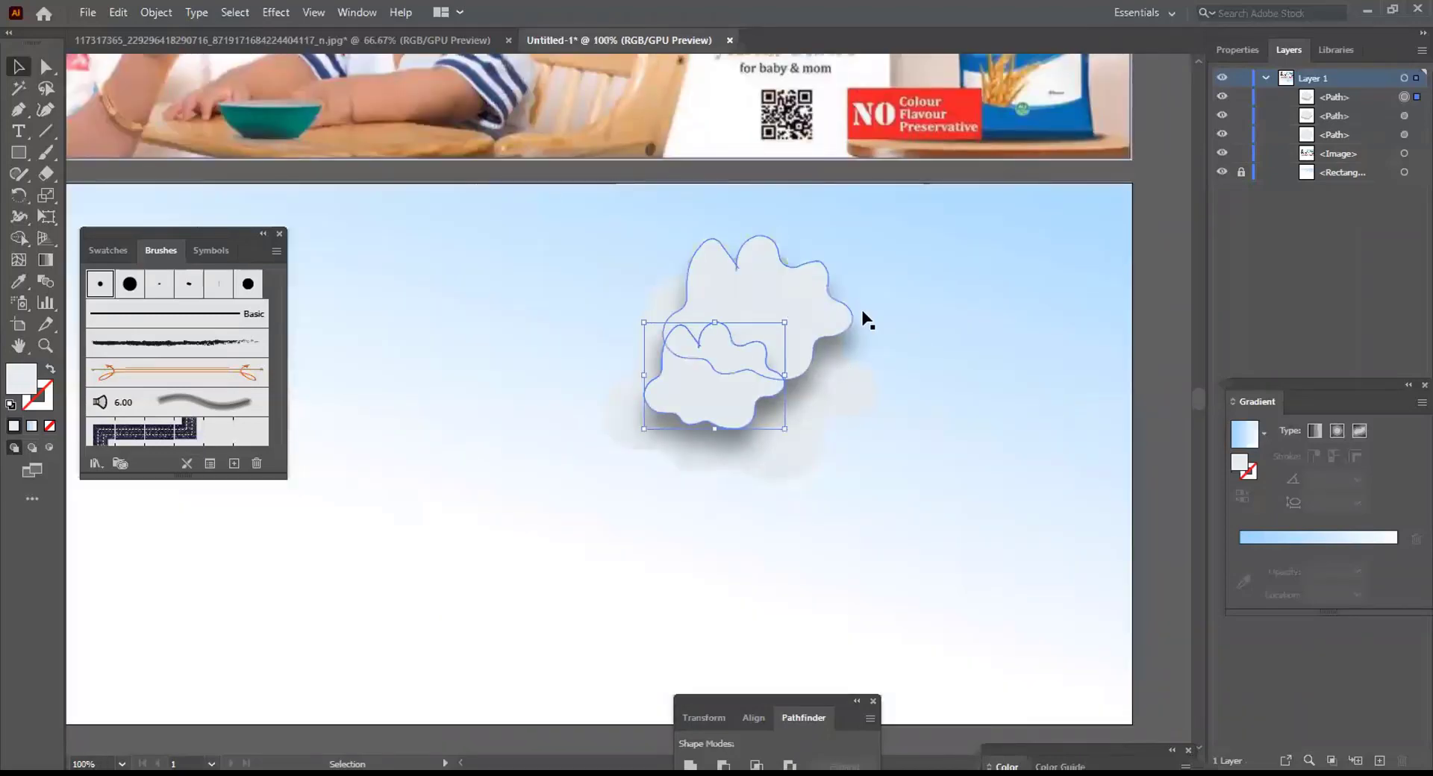
pyautogui.click(729, 326)
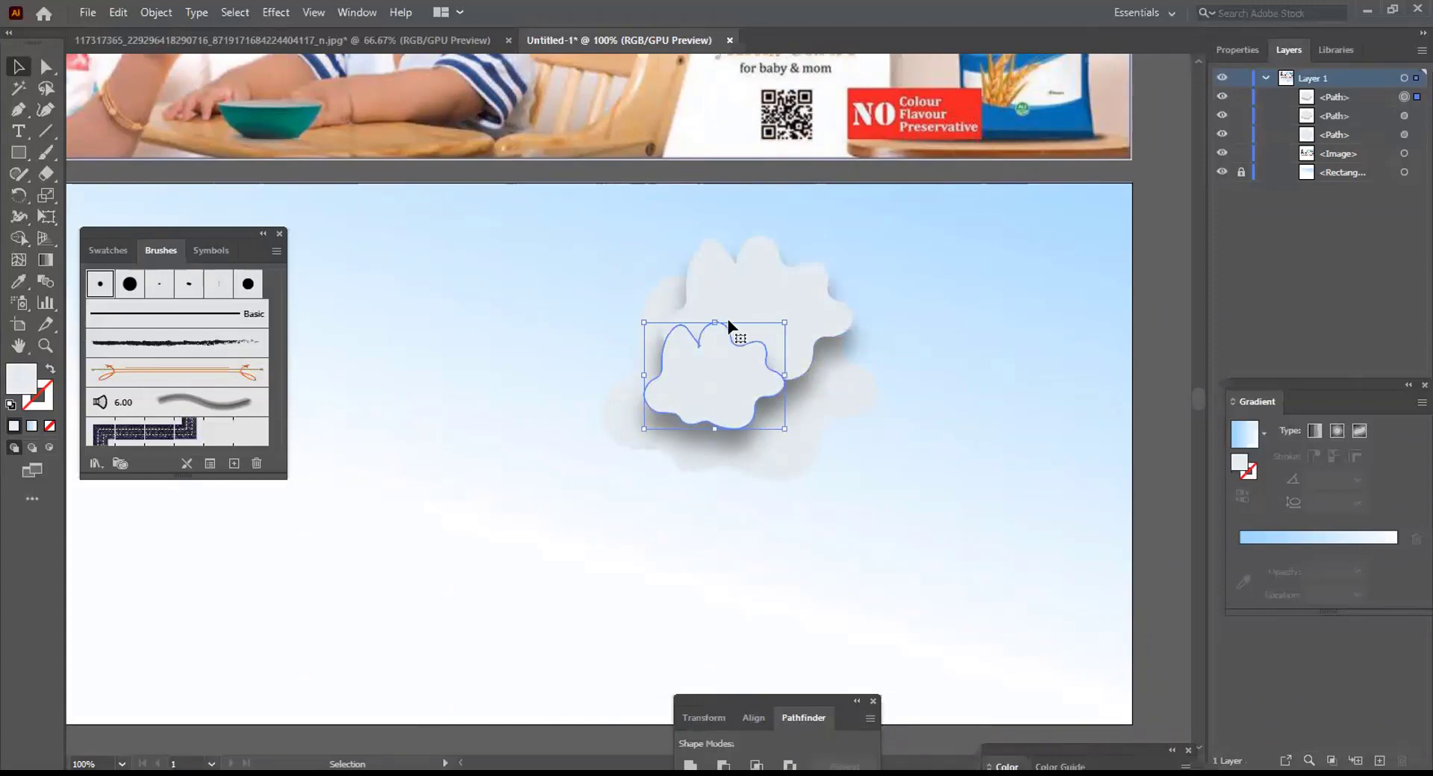
pyautogui.click(284, 11)
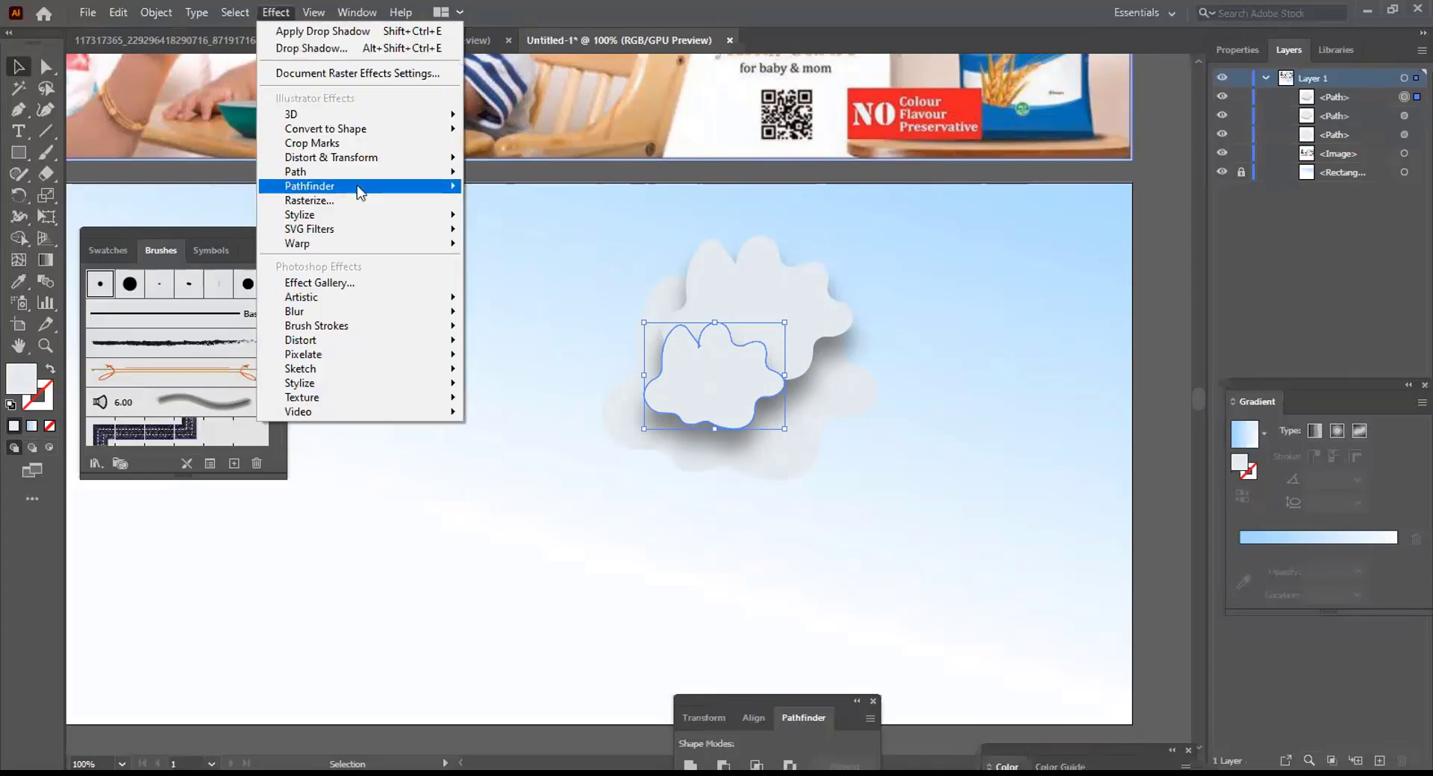
pyautogui.moveTo(384, 215)
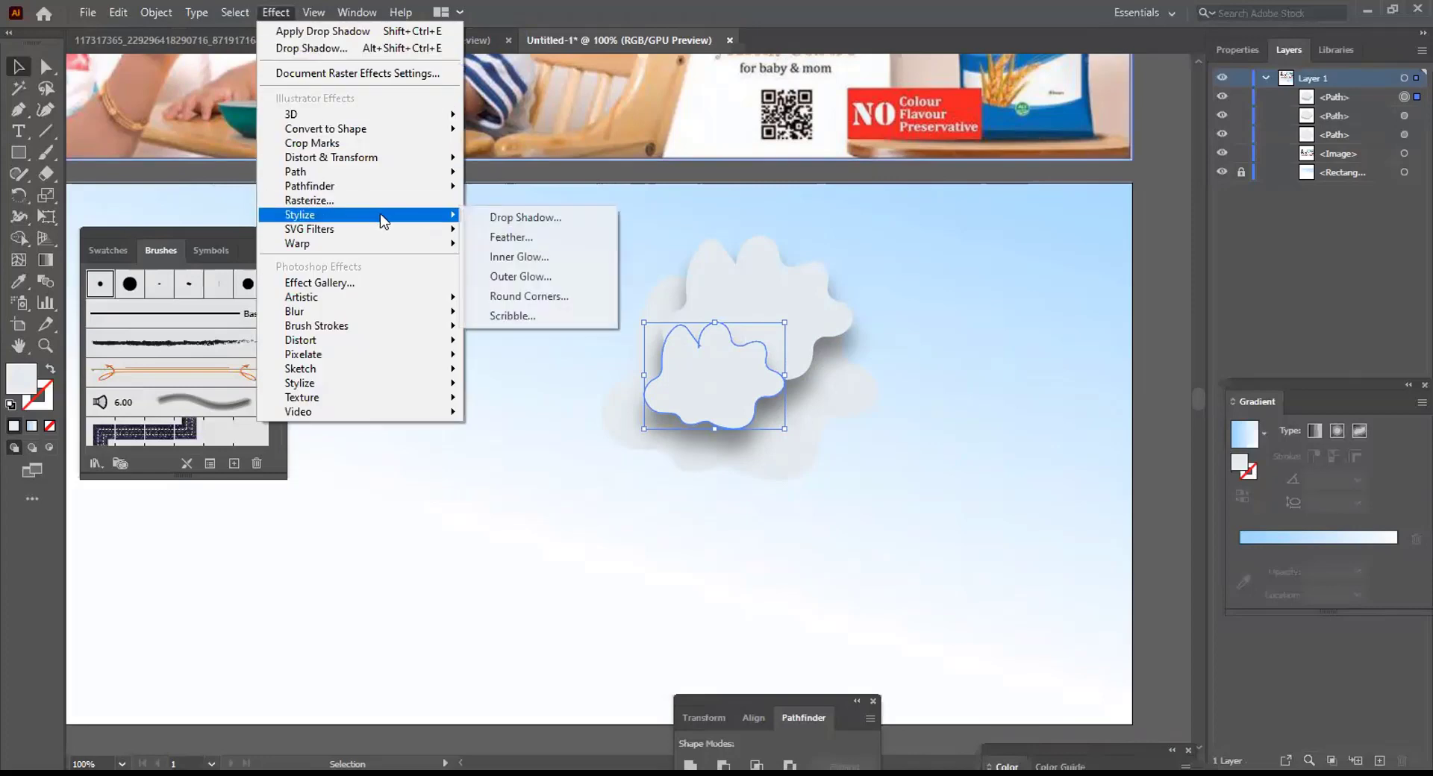
pyautogui.click(518, 217)
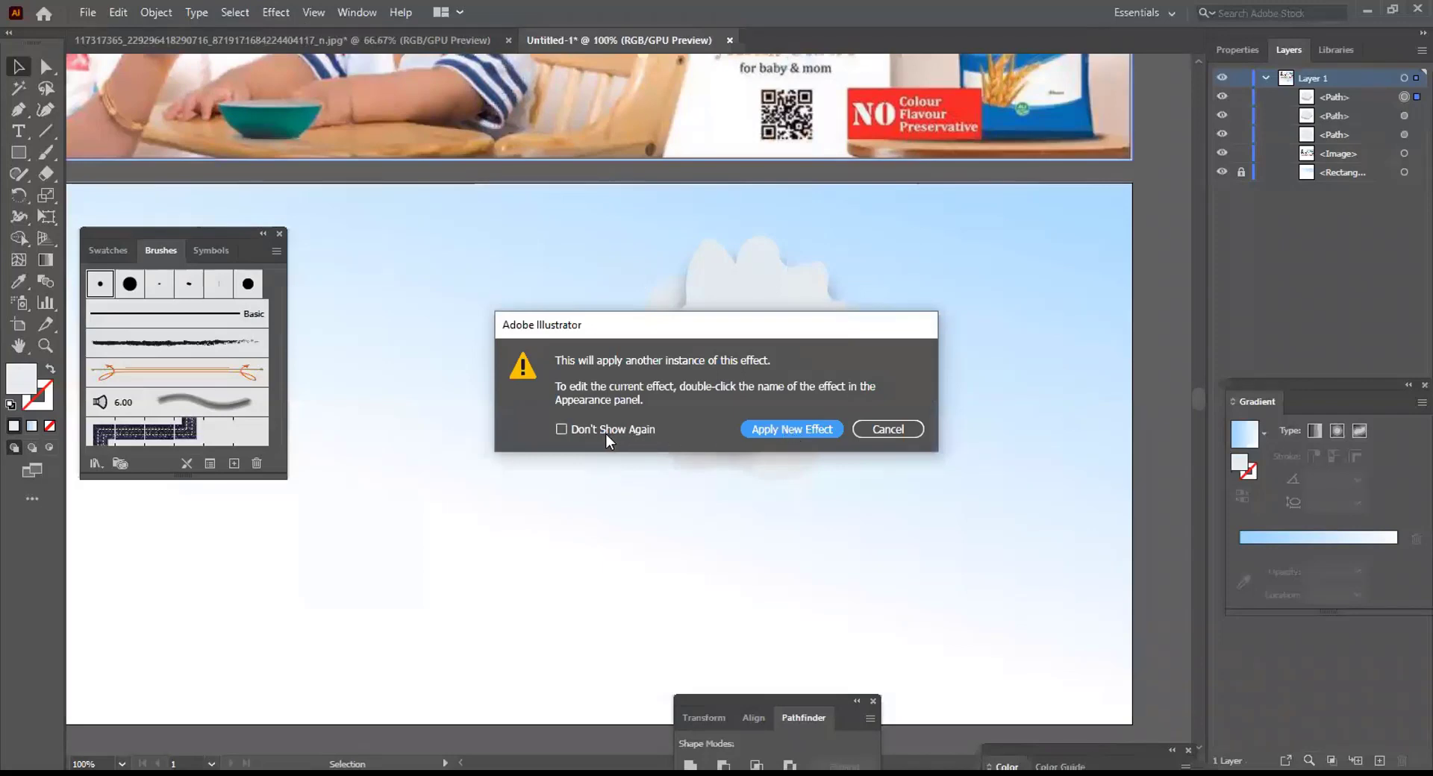
pyautogui.click(606, 435)
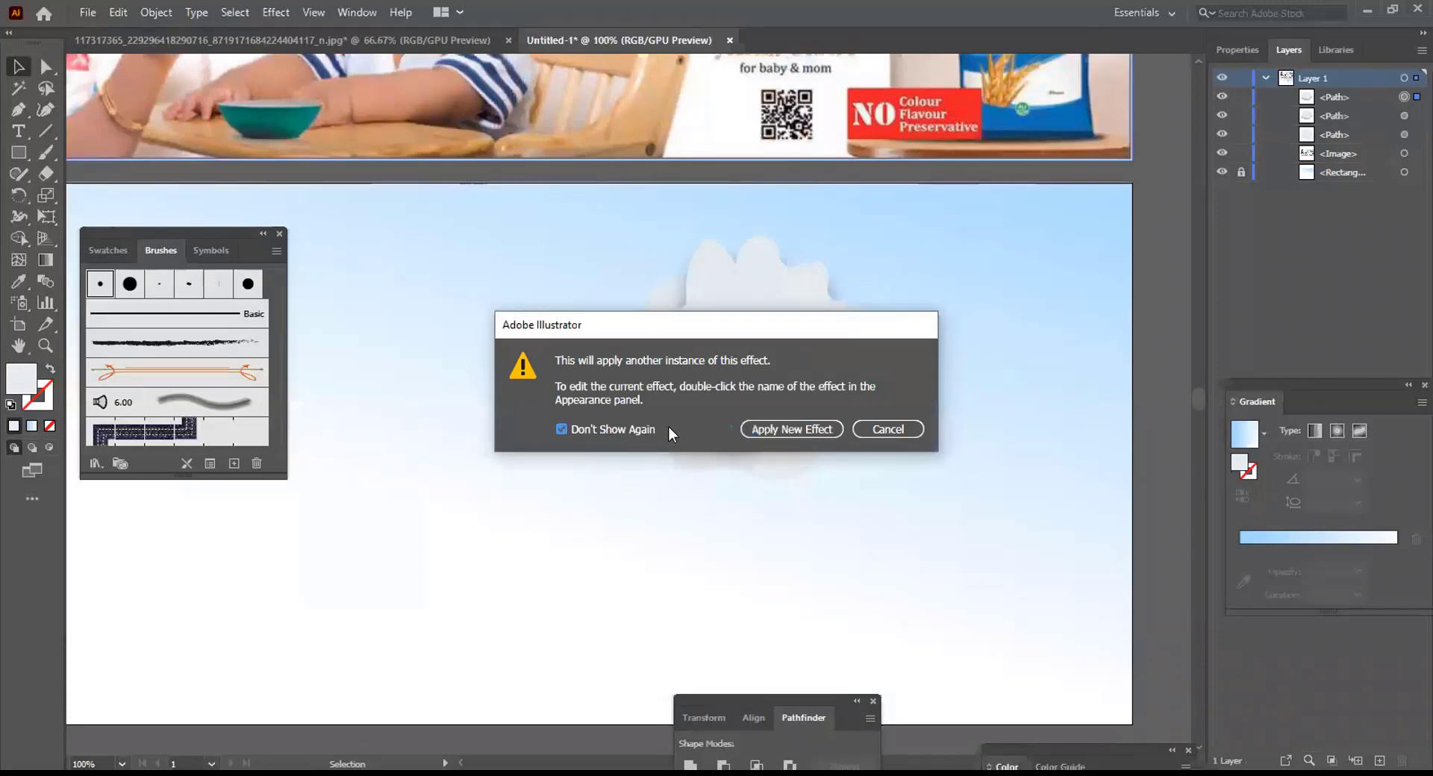
pyautogui.click(785, 429)
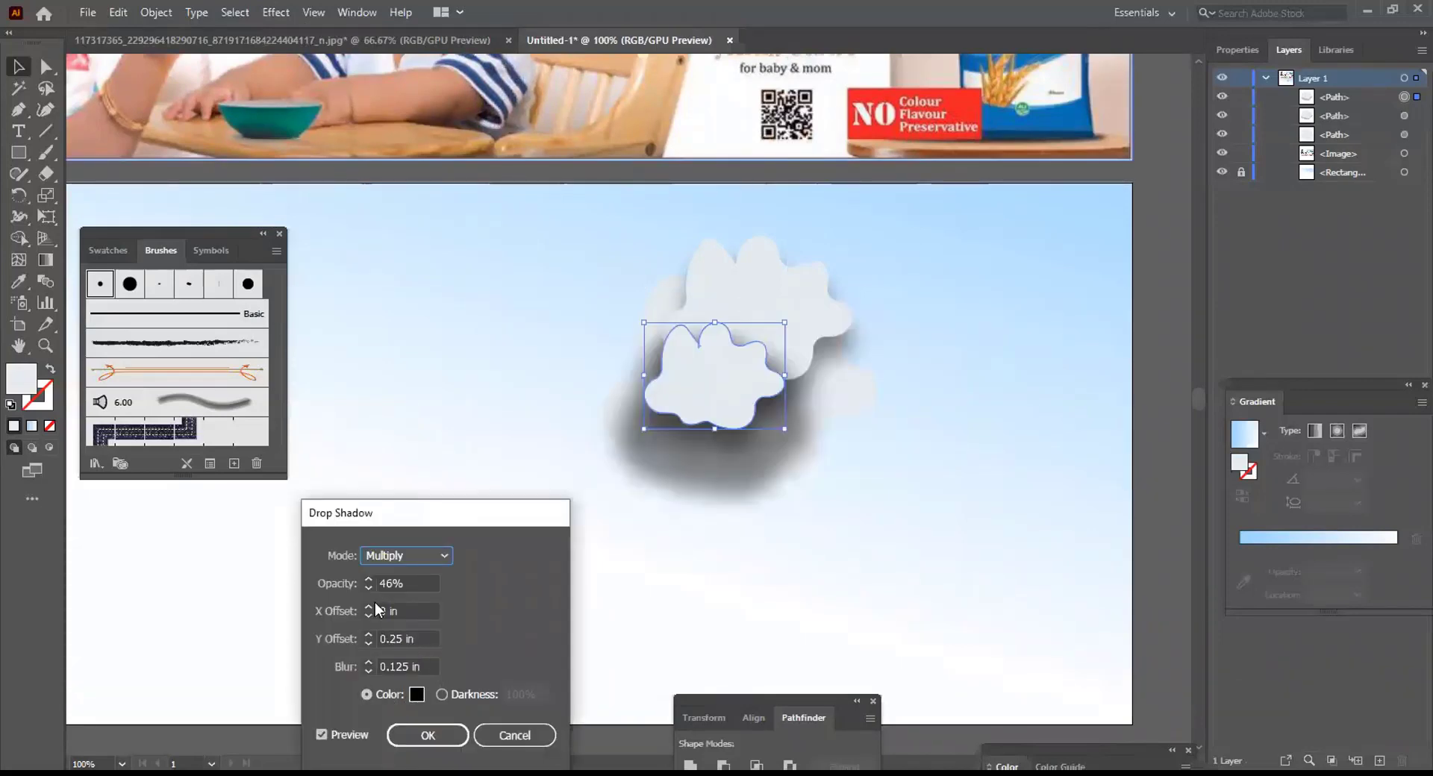
# Set the new drop shadow's blur to 0.25 in and its Y offset to 0 in
pyautogui.click(367, 672)
pyautogui.click(367, 662)
pyautogui.click(367, 663)
pyautogui.click(367, 662)
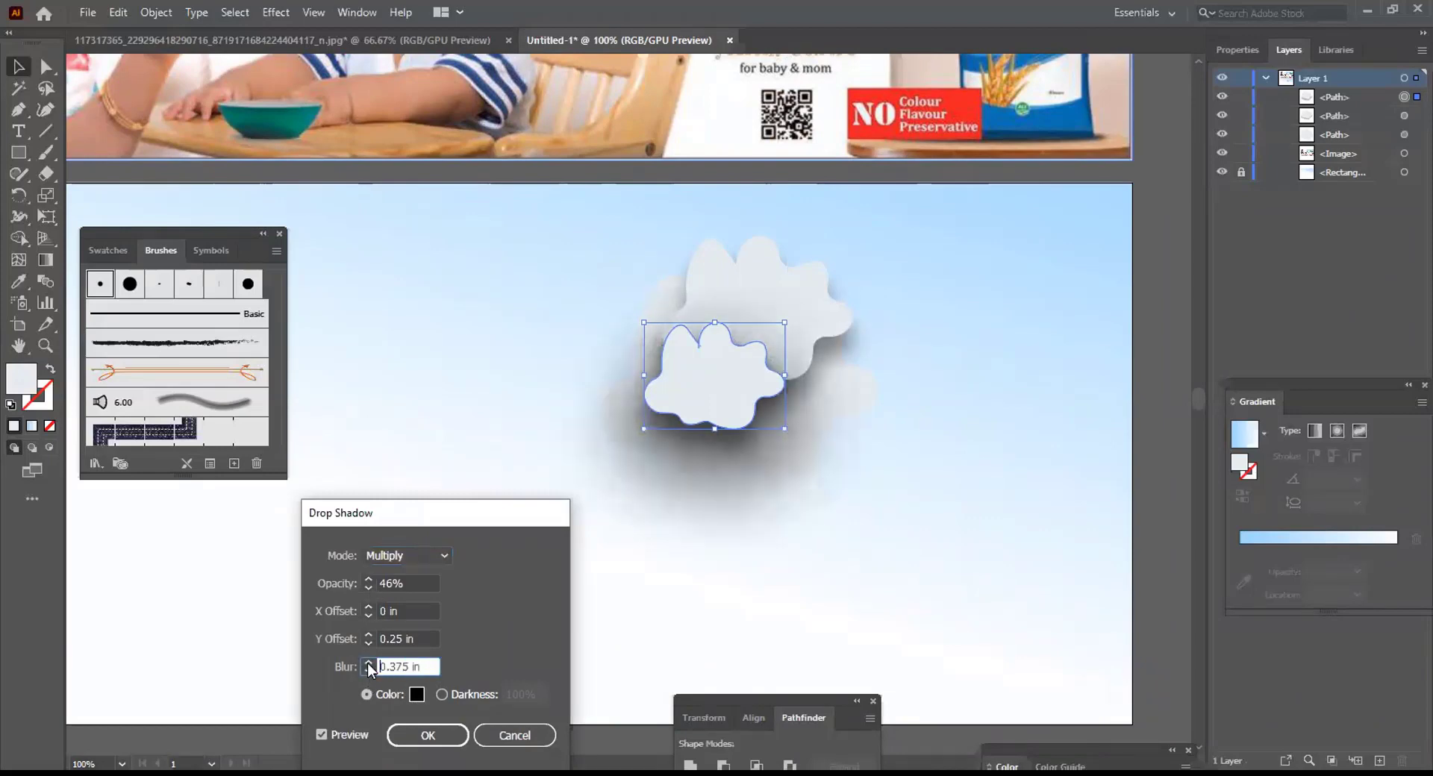
pyautogui.click(366, 672)
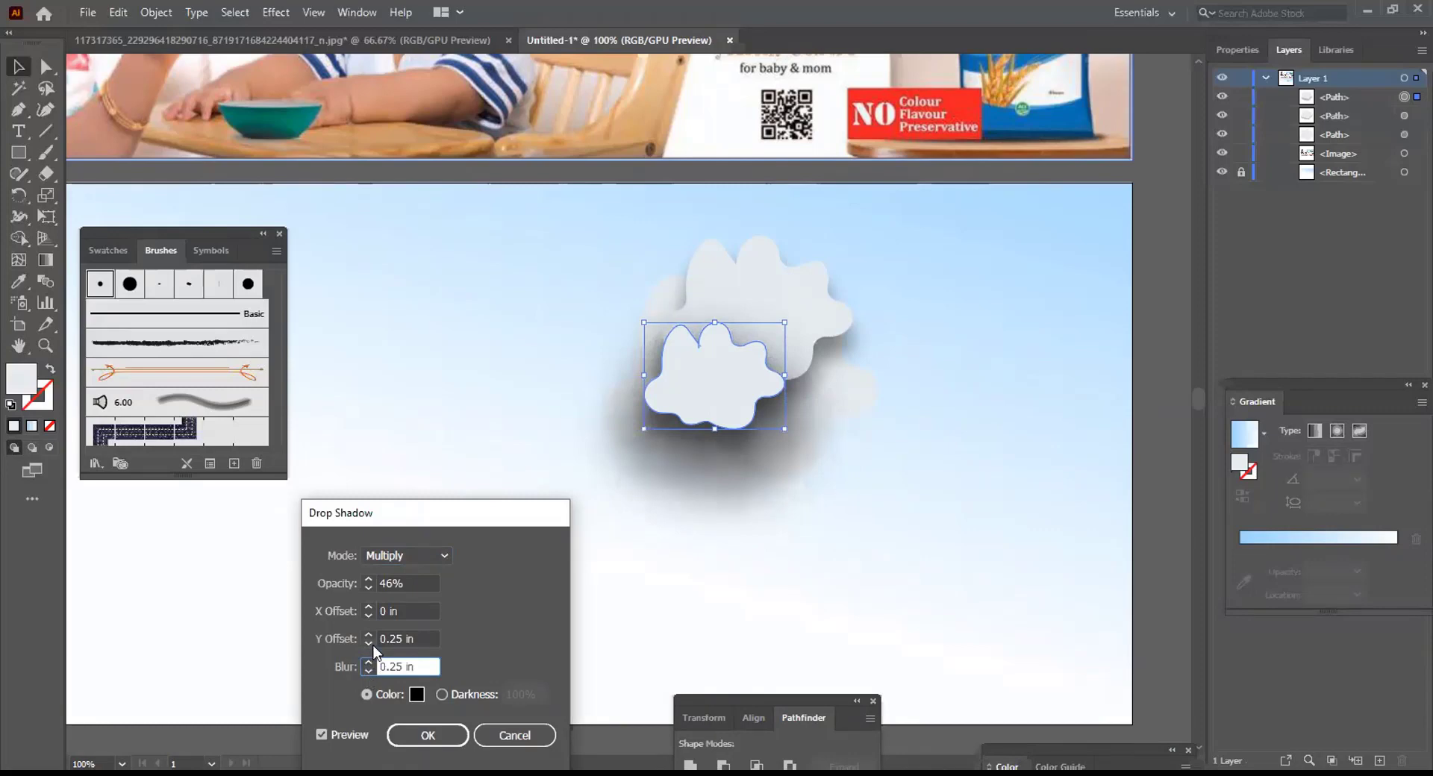
pyautogui.click(368, 643)
pyautogui.click(368, 643)
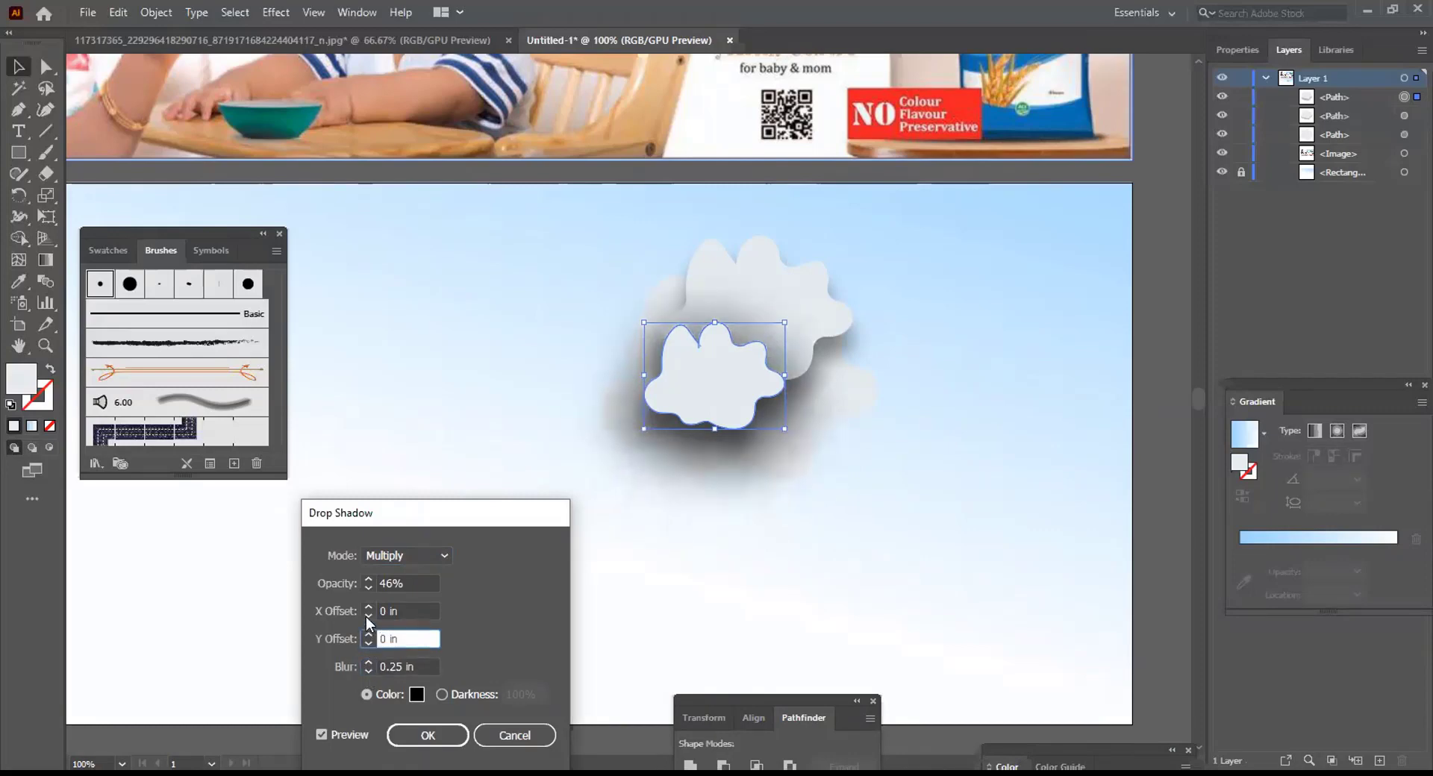
# Lower the opacity of the smallest cloud's new drop shadow to 27%
pyautogui.click(373, 584)
pyautogui.click(373, 584)
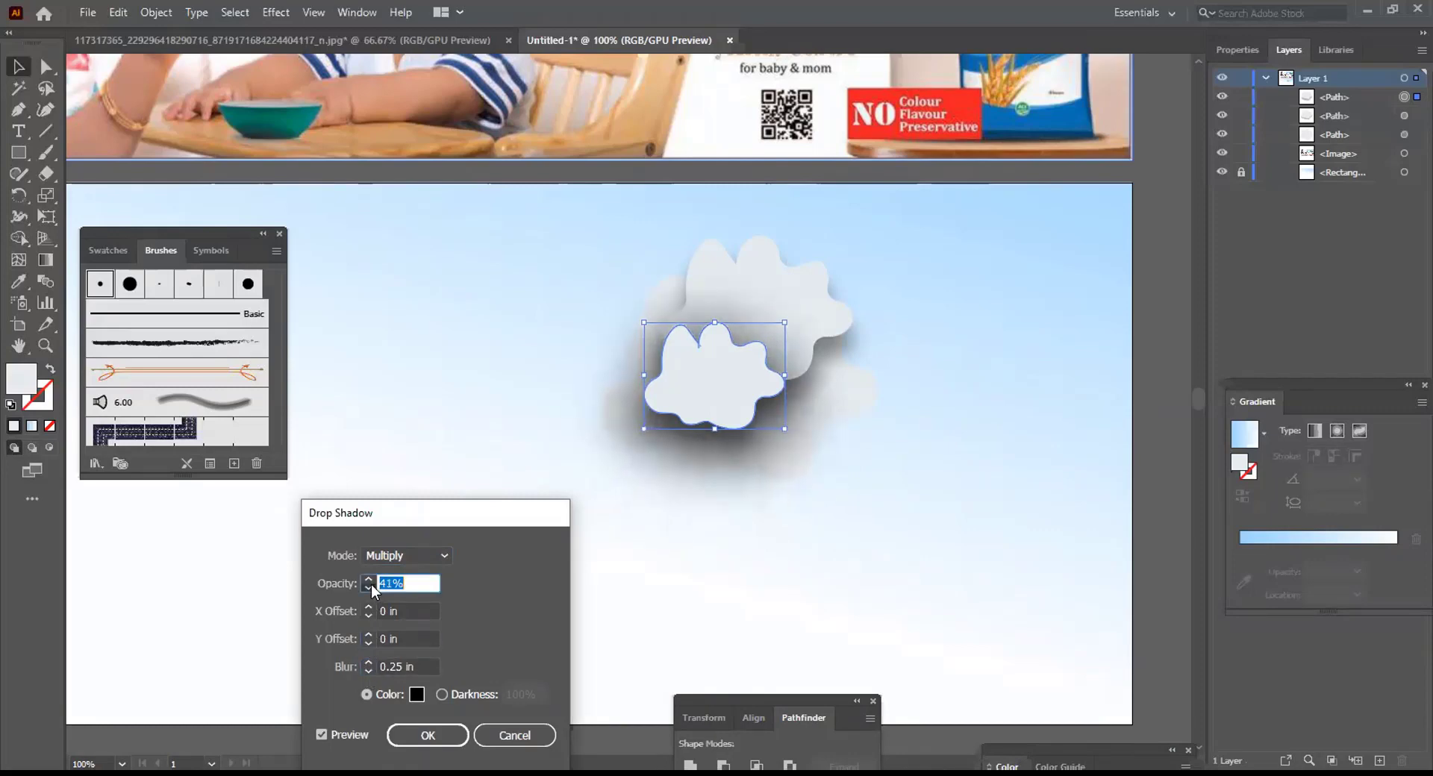
pyautogui.click(368, 588)
pyautogui.click(368, 587)
pyautogui.click(368, 588)
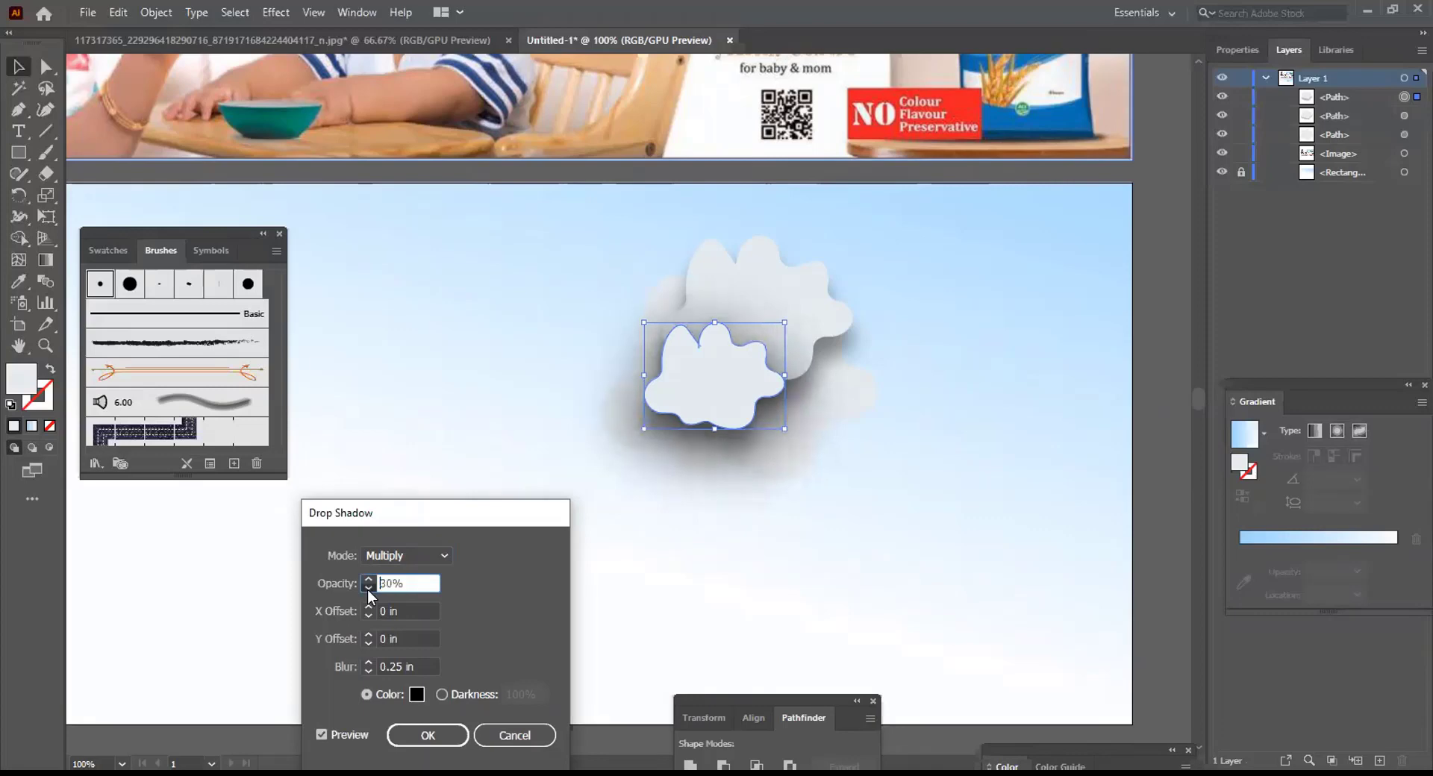
pyautogui.click(368, 588)
pyautogui.click(367, 588)
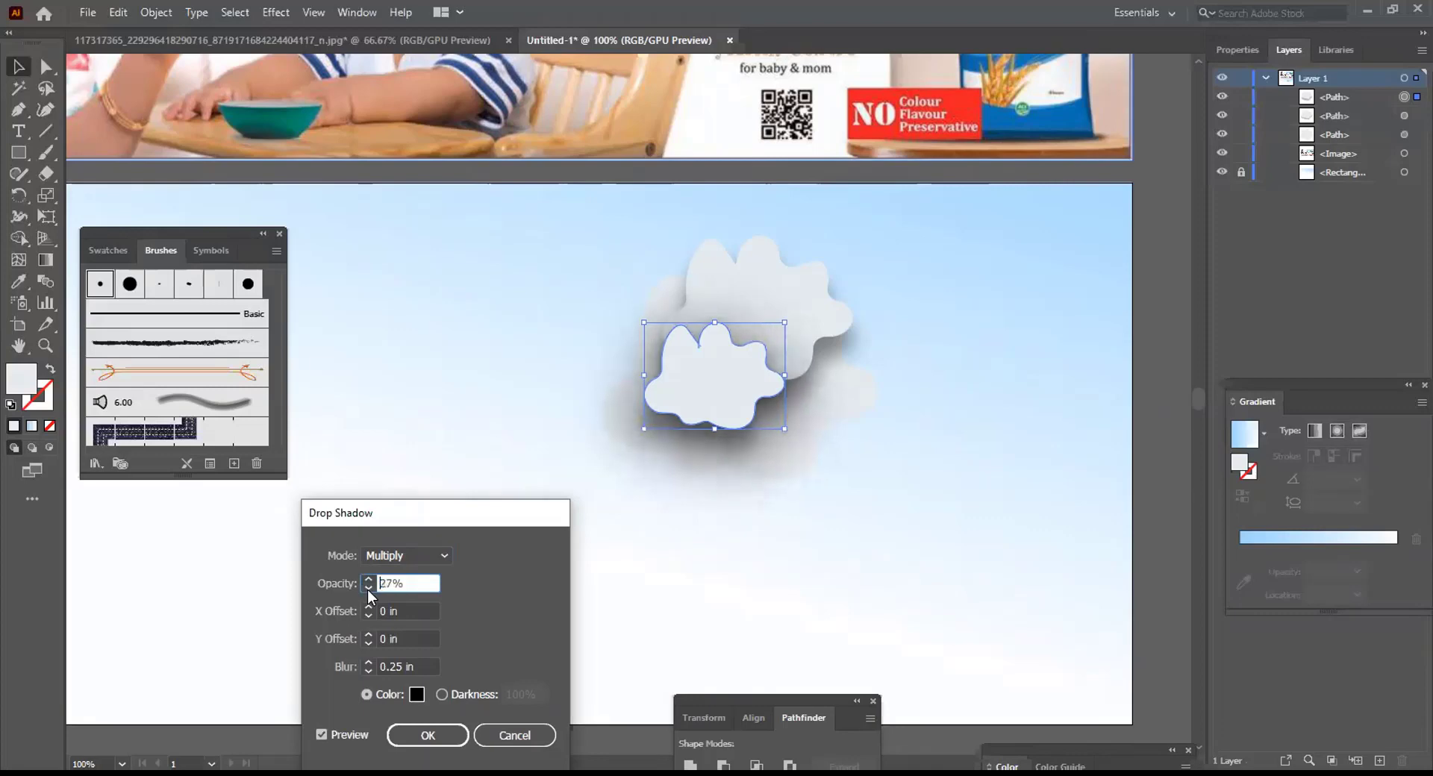
# Change the smallest cloud's drop shadow colour to pale pink EDD3D3 and apply the effect
pyautogui.click(417, 695)
pyautogui.click(606, 549)
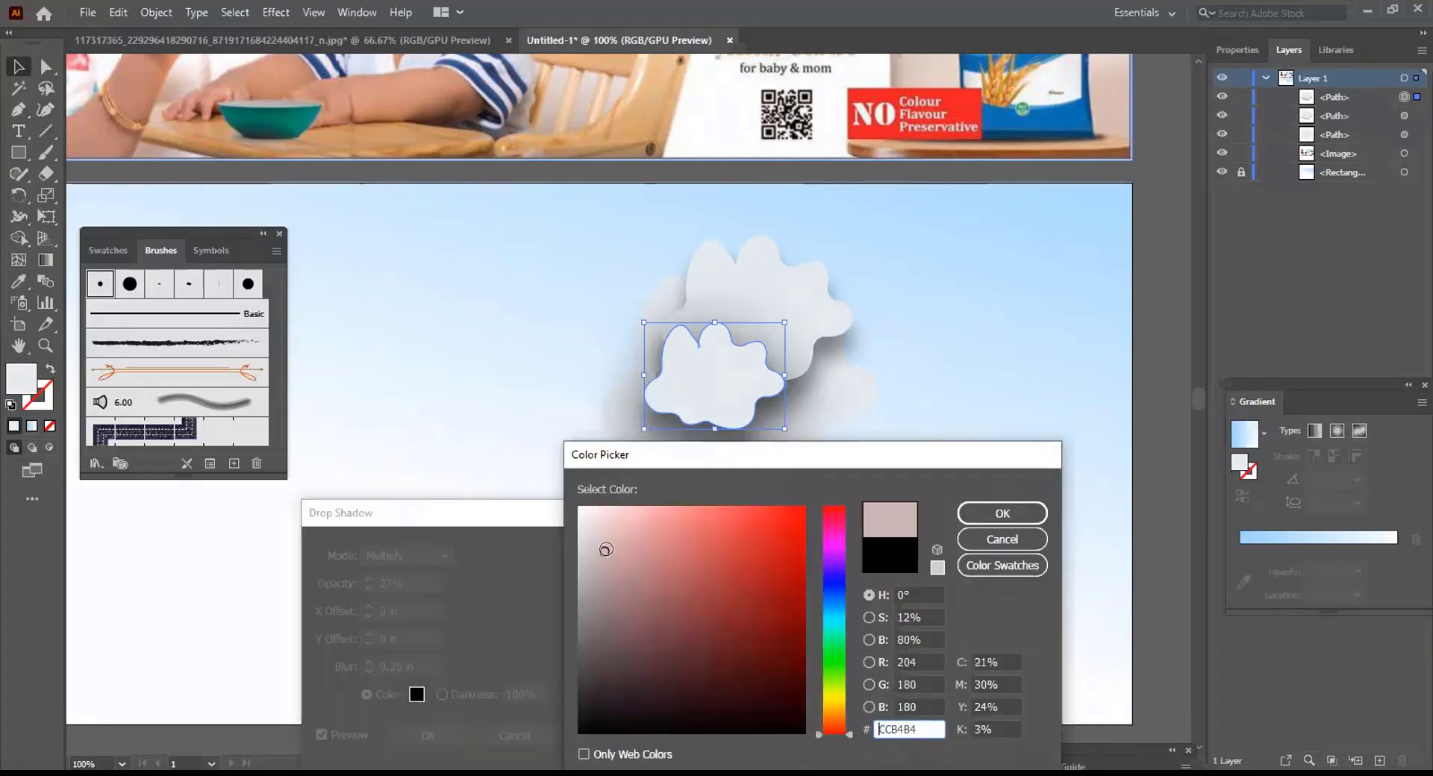
pyautogui.moveTo(605, 549); pyautogui.dragTo(602, 521)
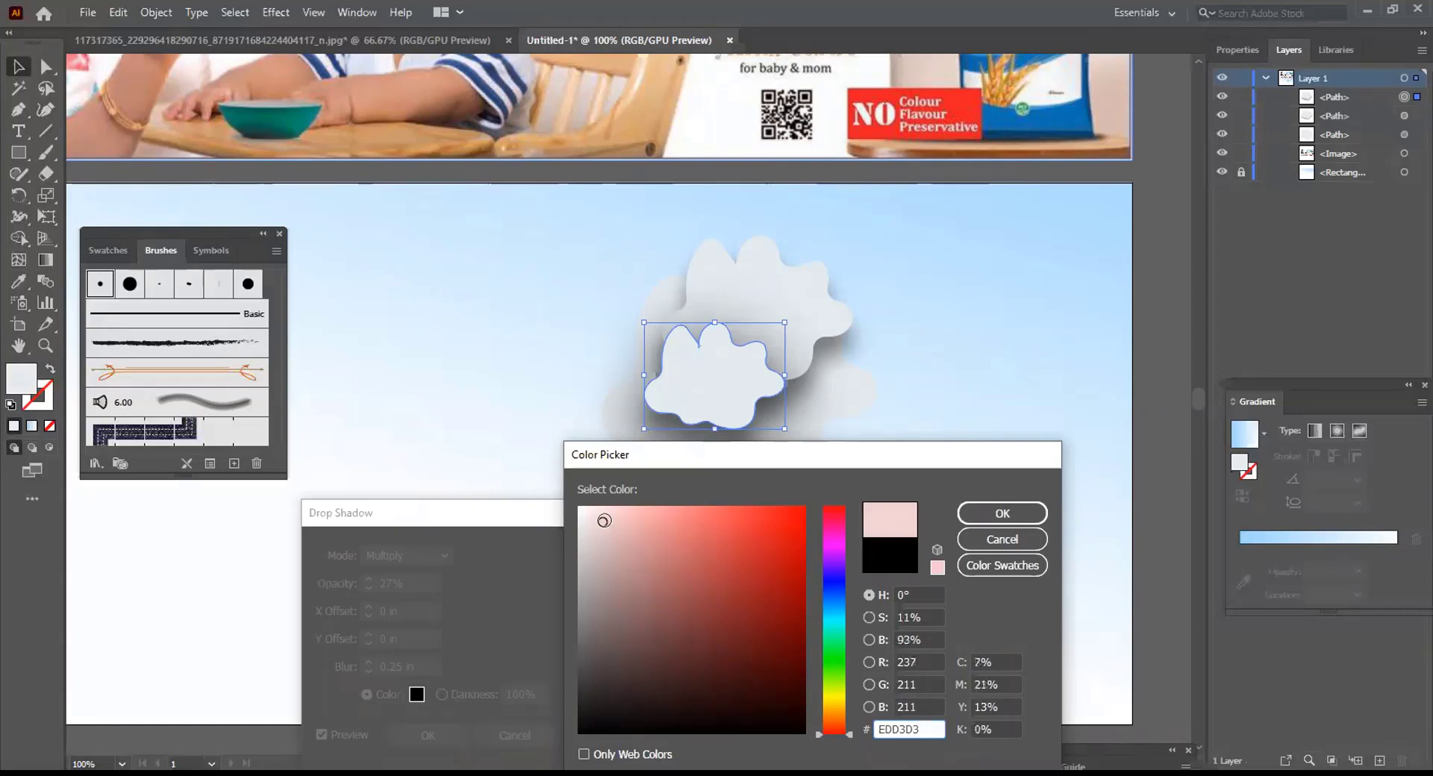
pyautogui.click(1006, 512)
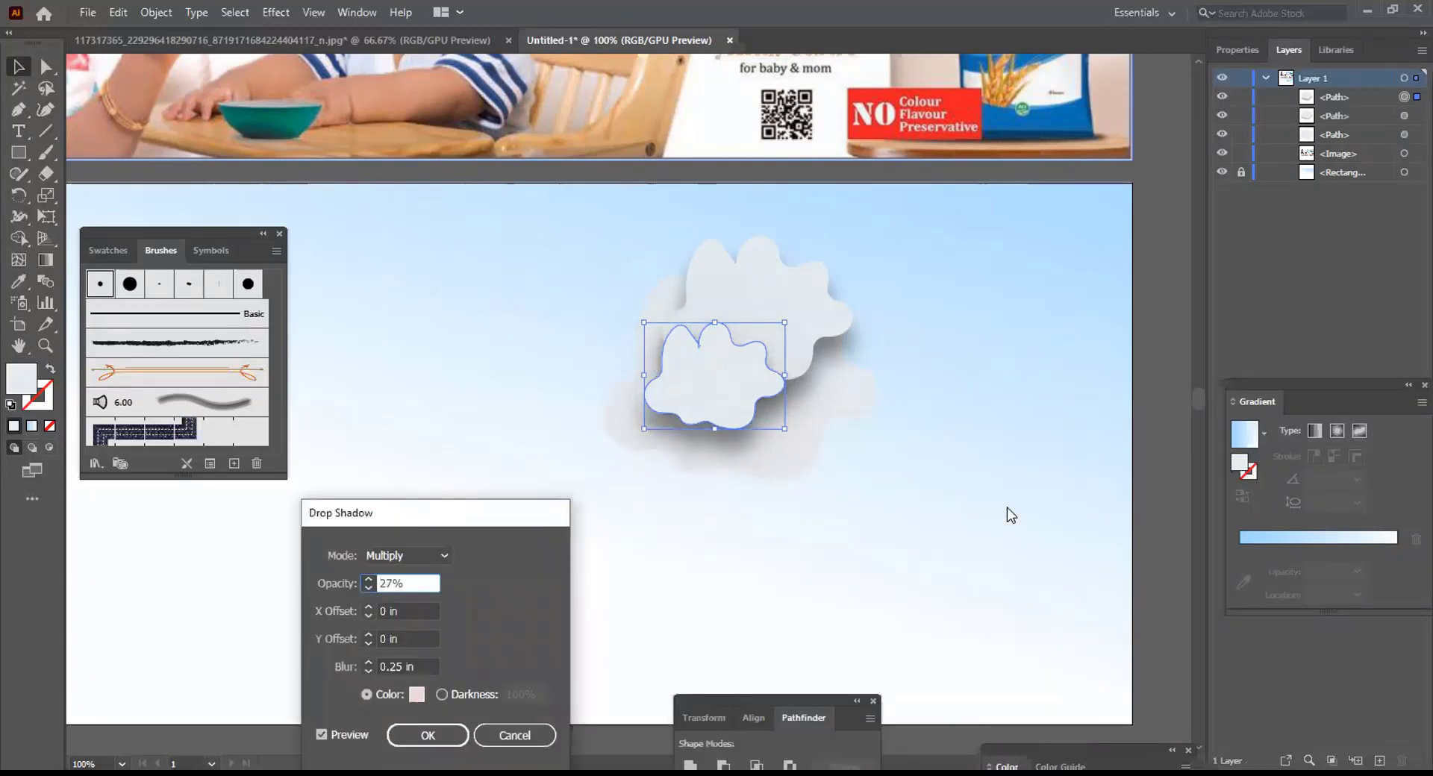
pyautogui.press('Return')
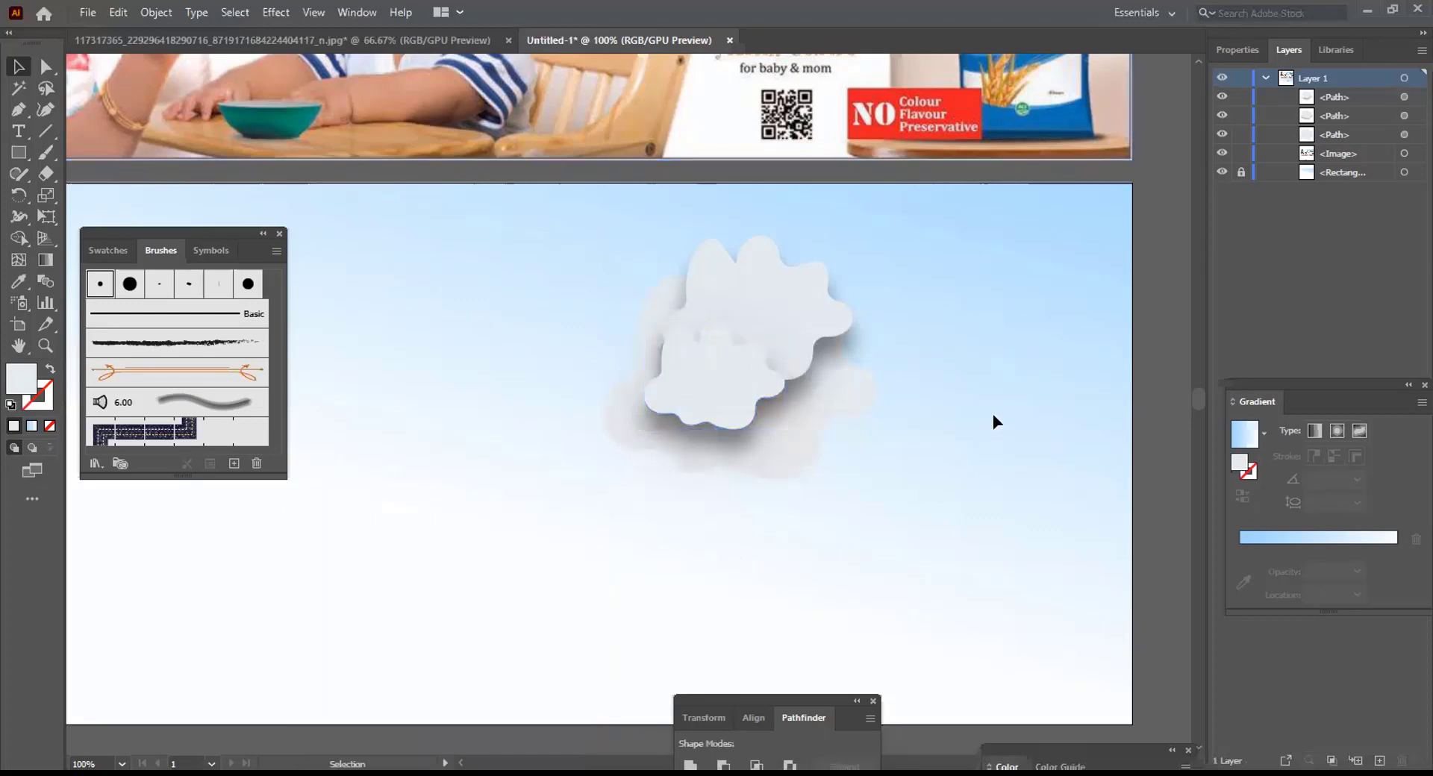
# Change the smallest front cloud's fill colour to pure white, FFFFFF
pyautogui.scroll(-1, 993, 413)
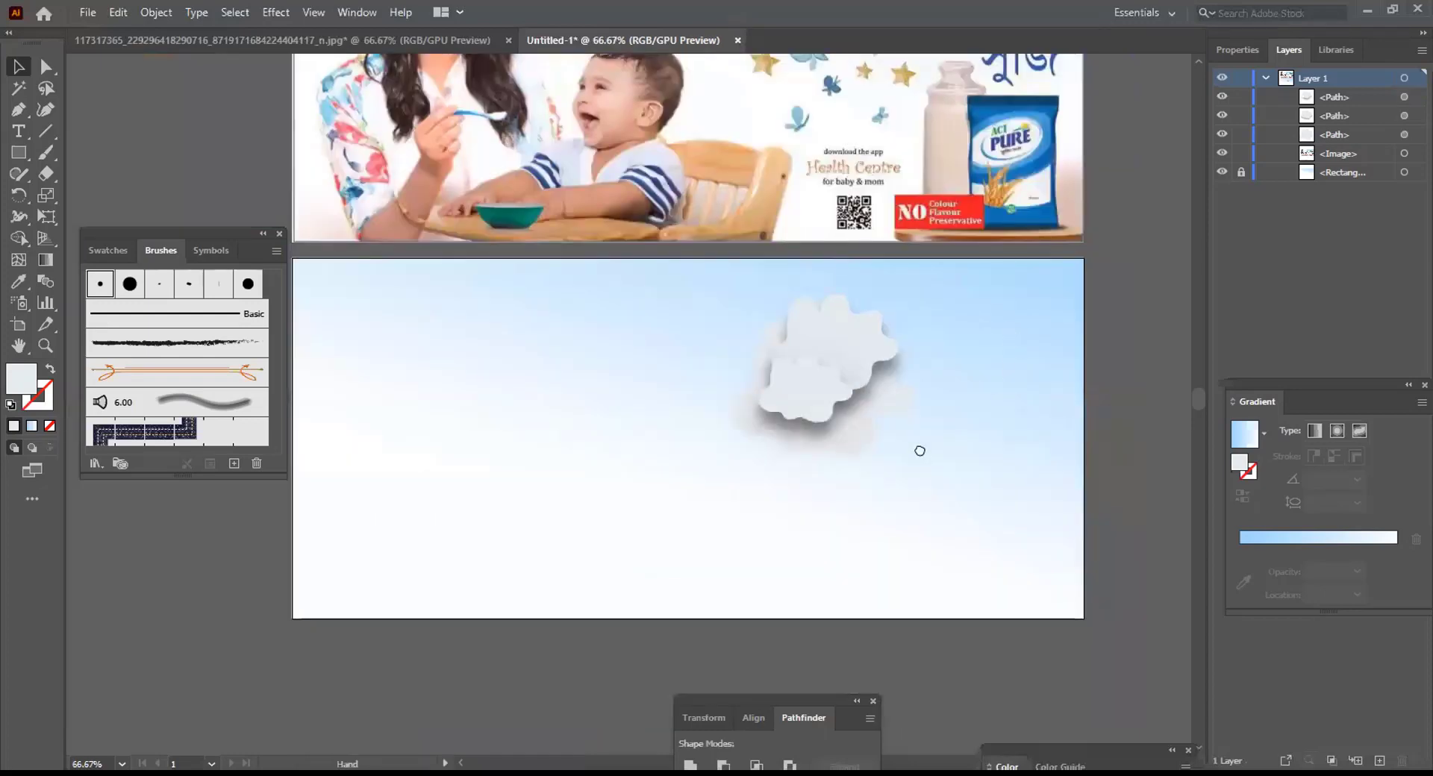
pyautogui.moveTo(919, 451); pyautogui.dragTo(791, 611)
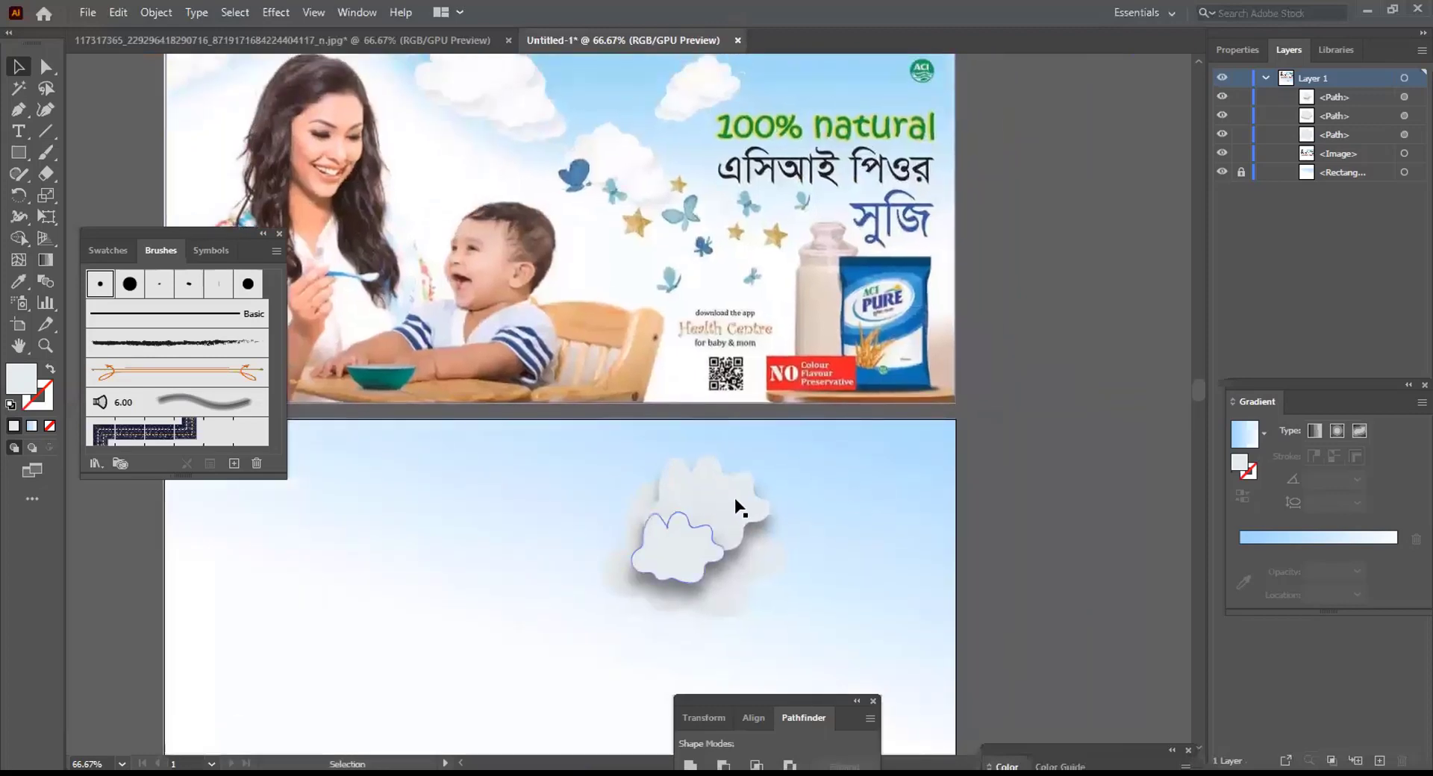
pyautogui.click(693, 561)
pyautogui.doubleClick(16, 385)
pyautogui.click(579, 507)
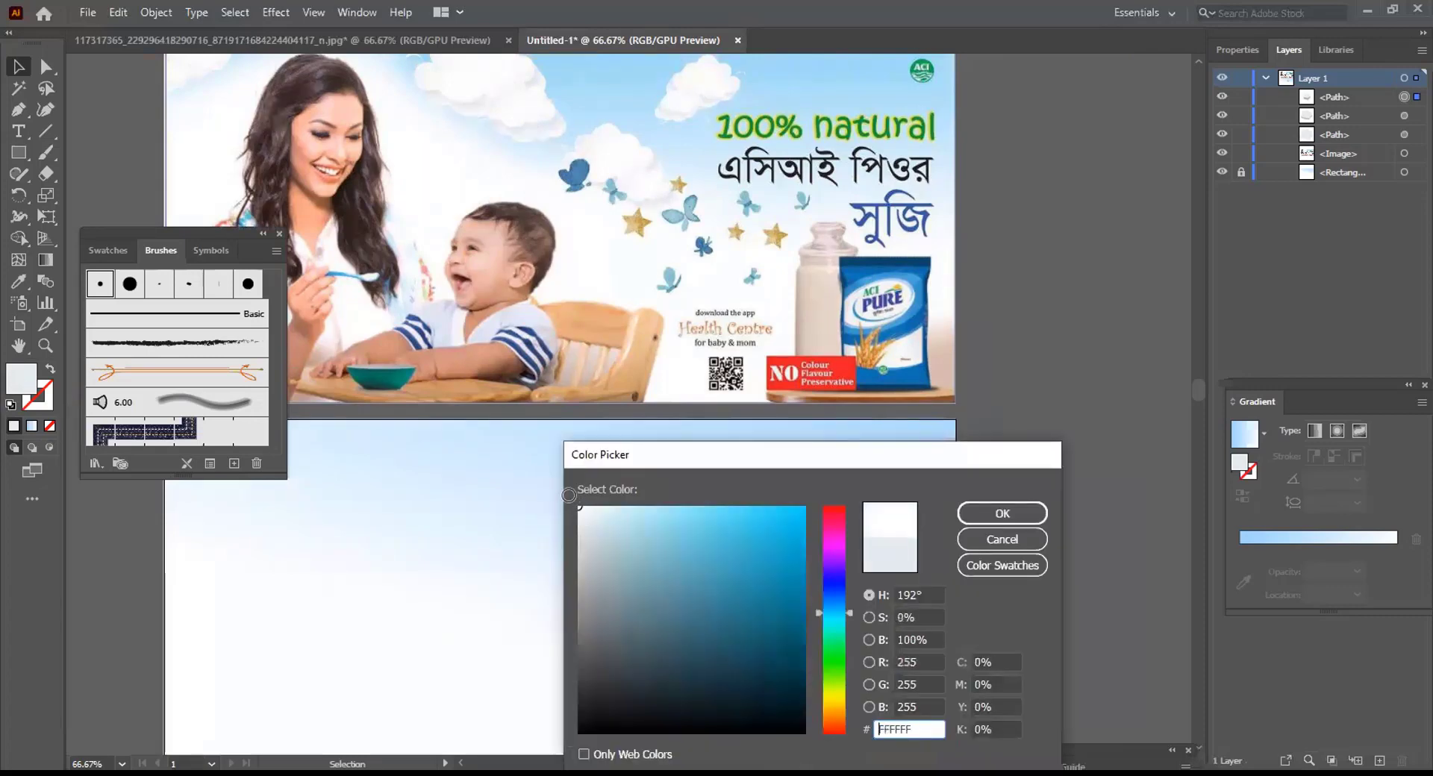
pyautogui.click(1001, 514)
pyautogui.click(905, 483)
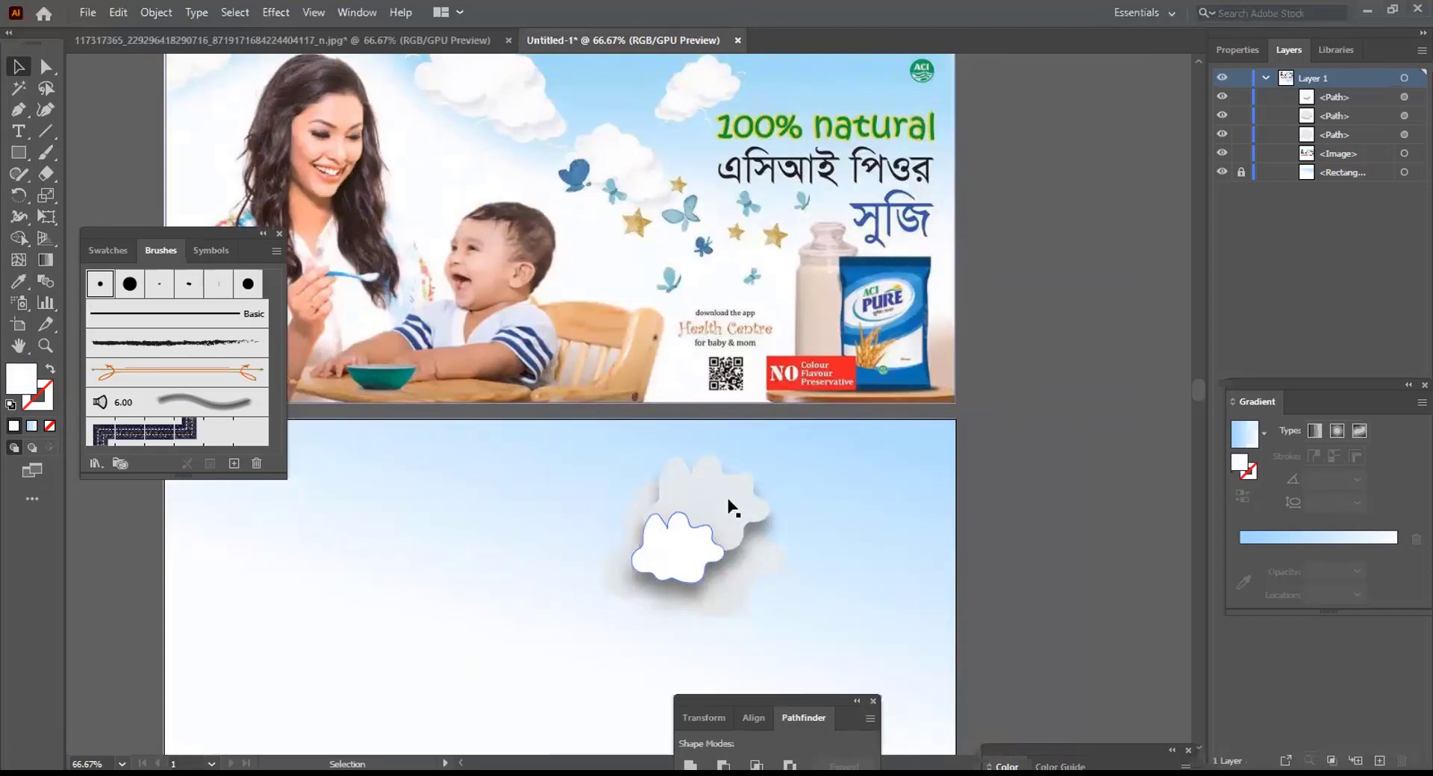
# Fill the second cloud, just behind the smallest one, with white FFFFFF
pyautogui.click(701, 461)
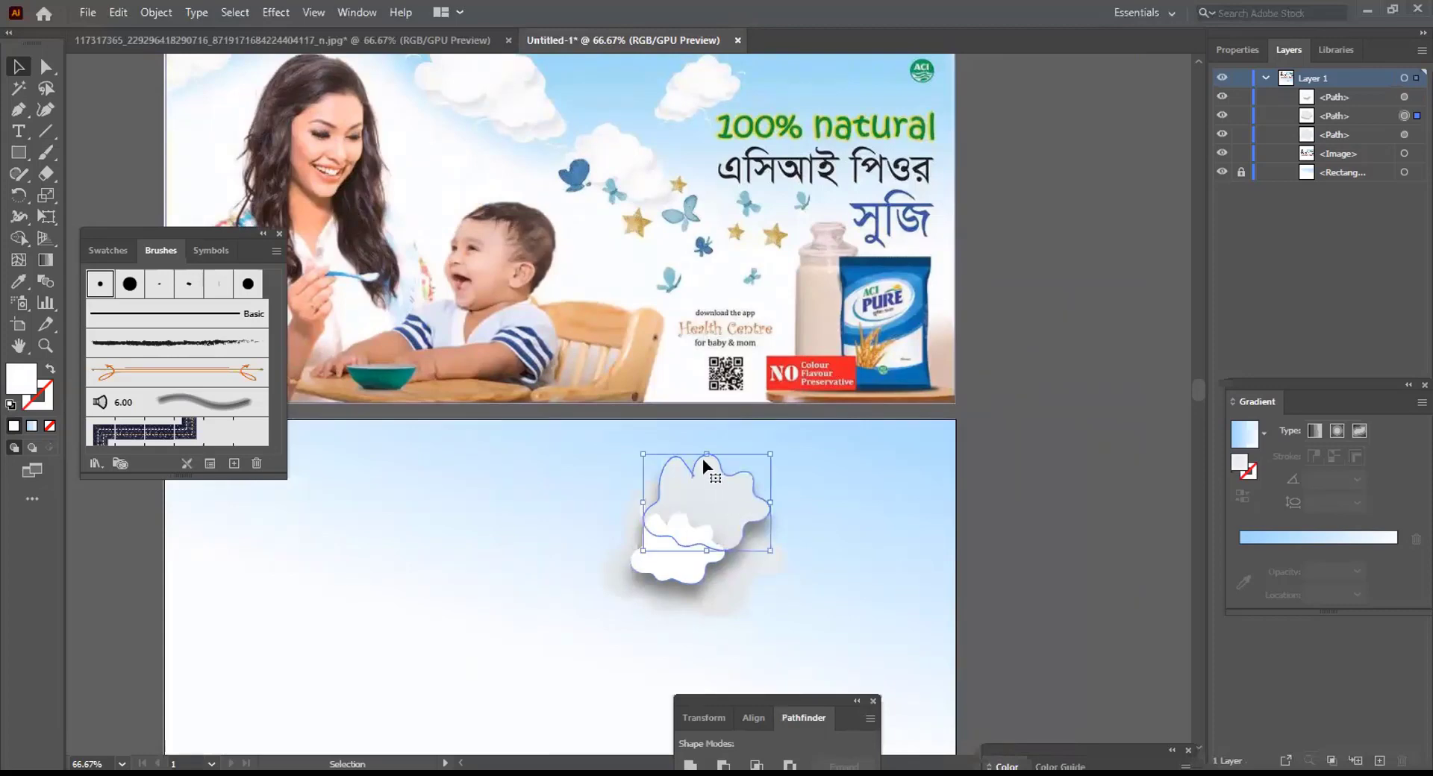
pyautogui.doubleClick(24, 383)
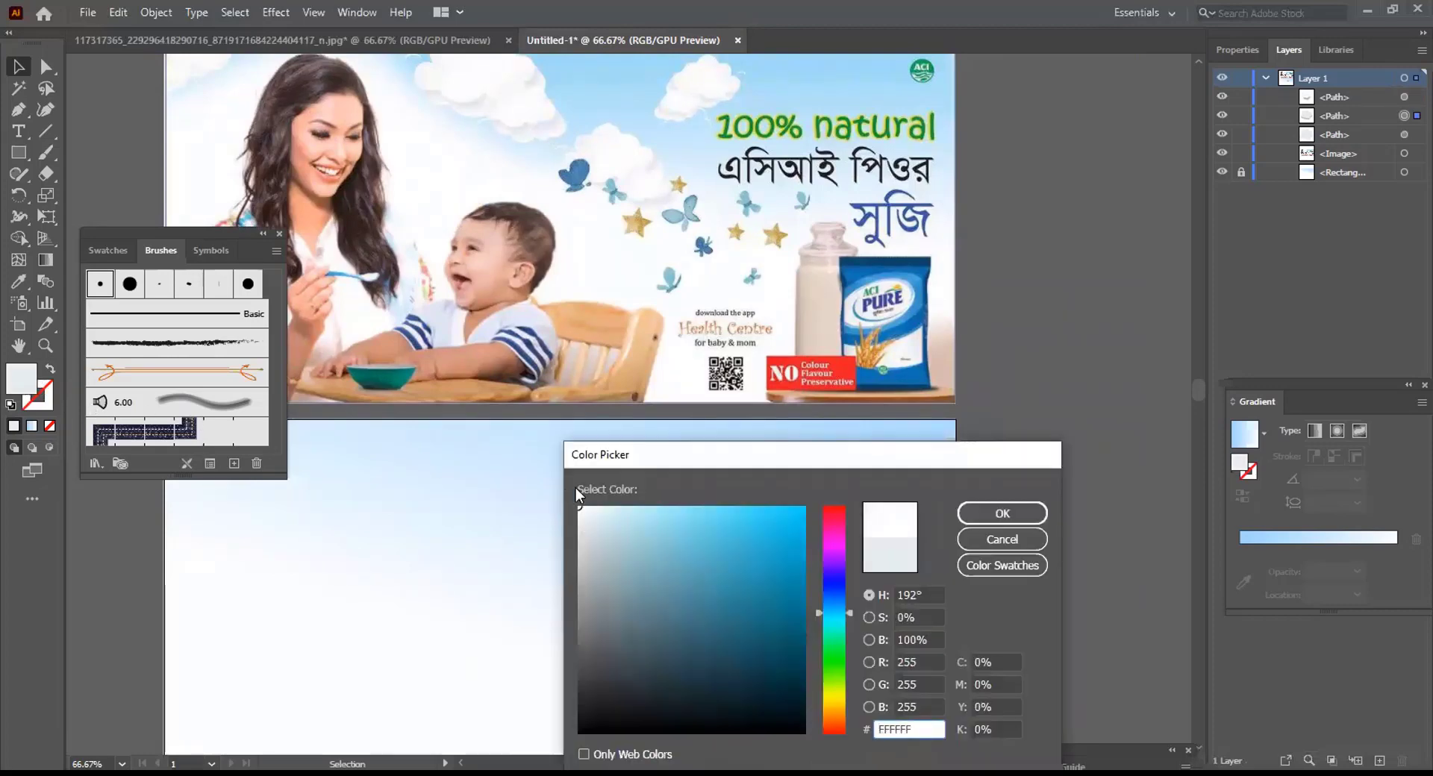
pyautogui.click(1002, 513)
pyautogui.click(943, 550)
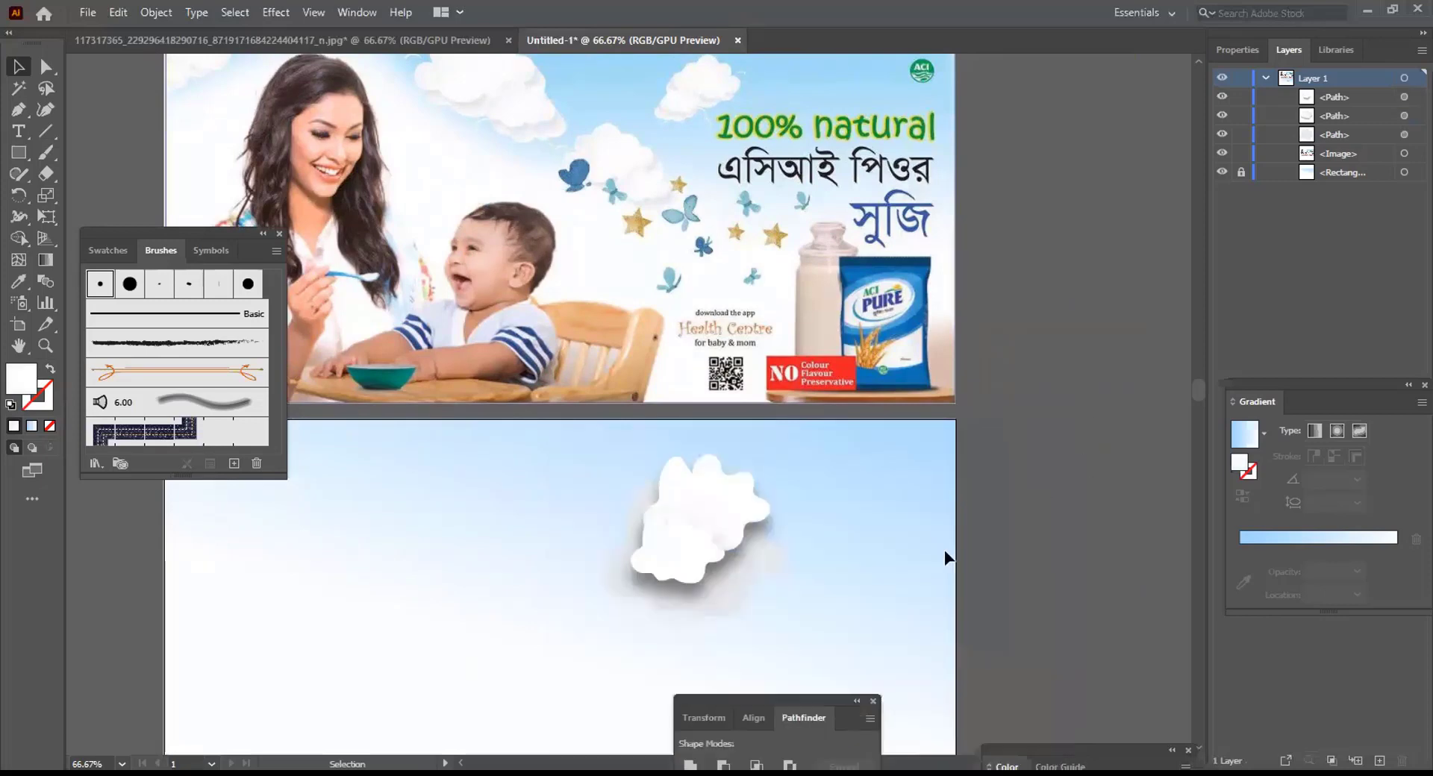
# Sample the white front cloud with the Eyedropper to restyle the faint rear cloud
pyautogui.click(777, 564)
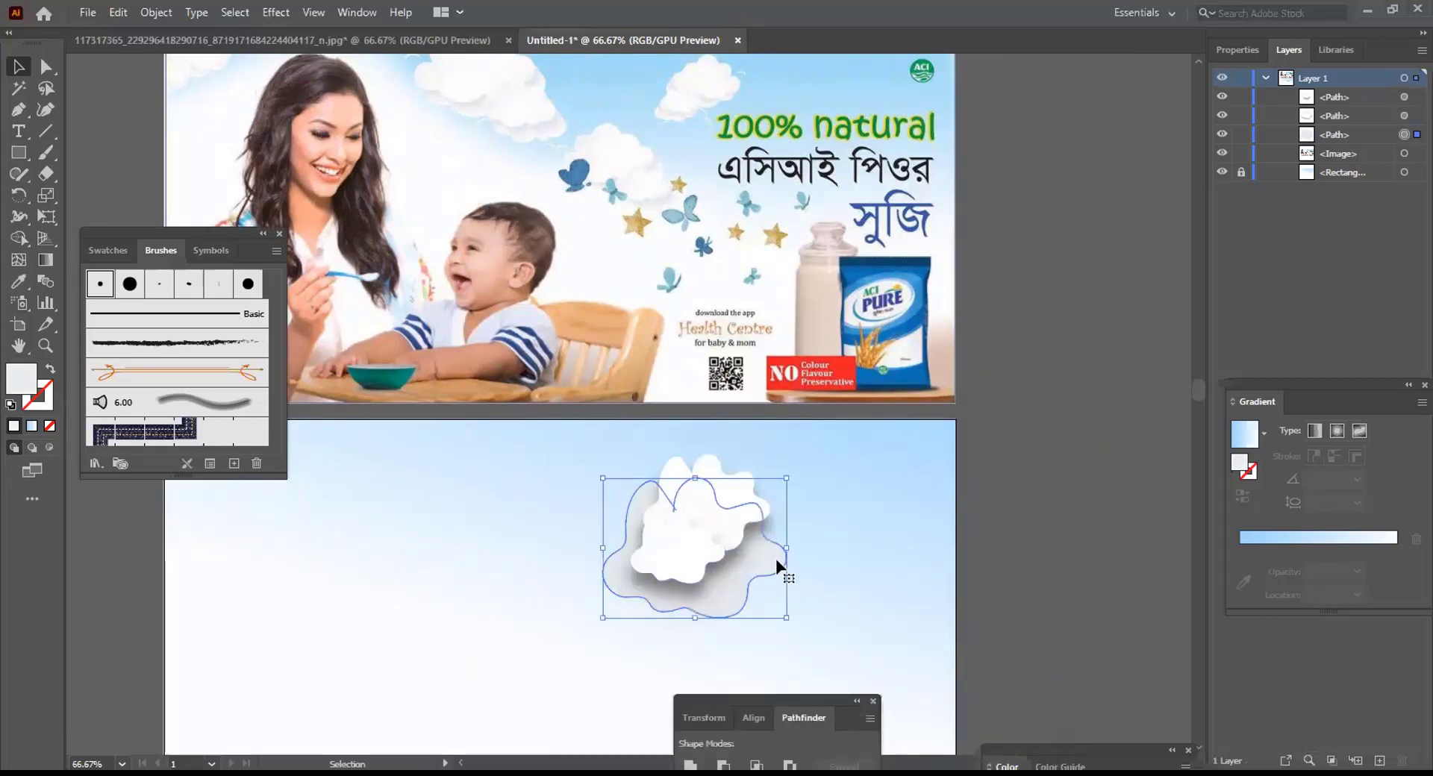
pyautogui.press('i')
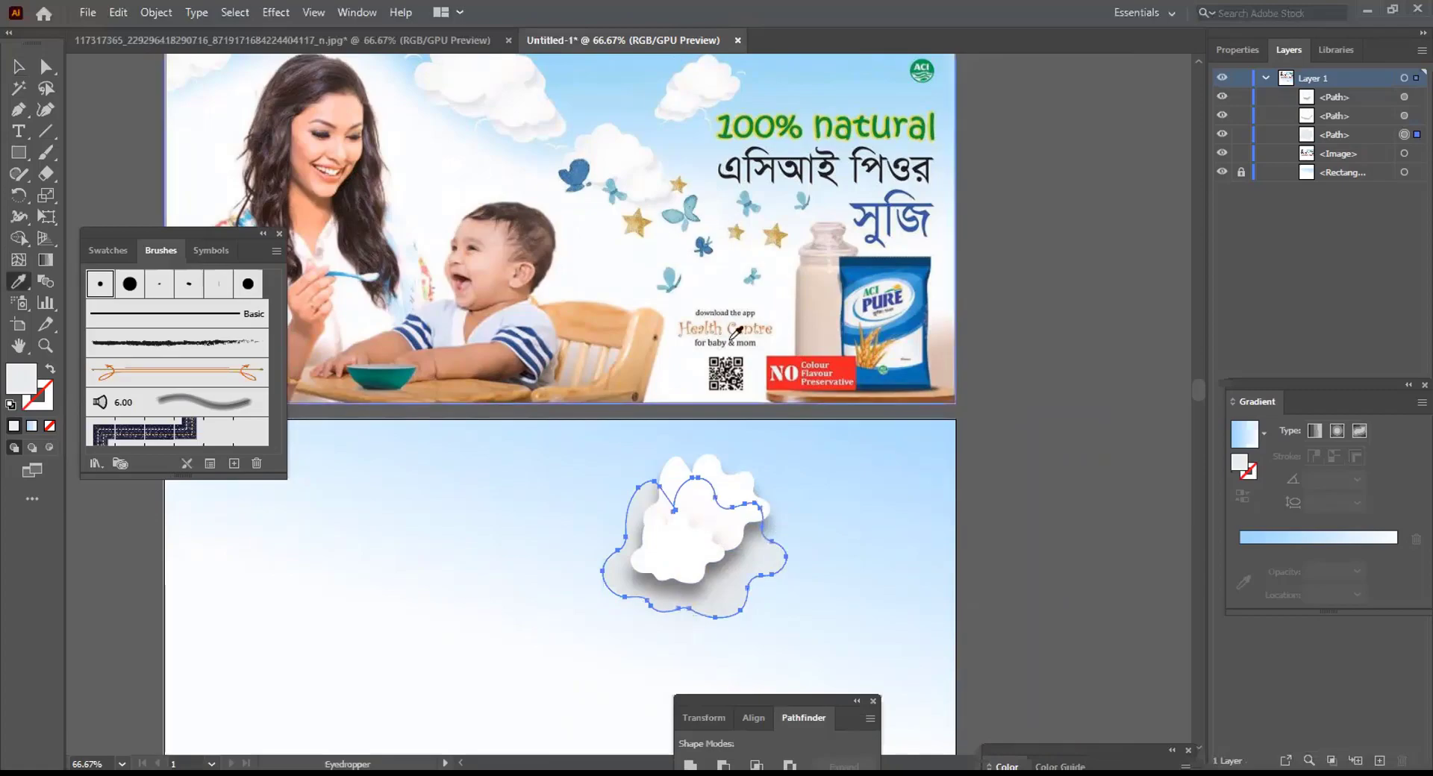
pyautogui.click(694, 547)
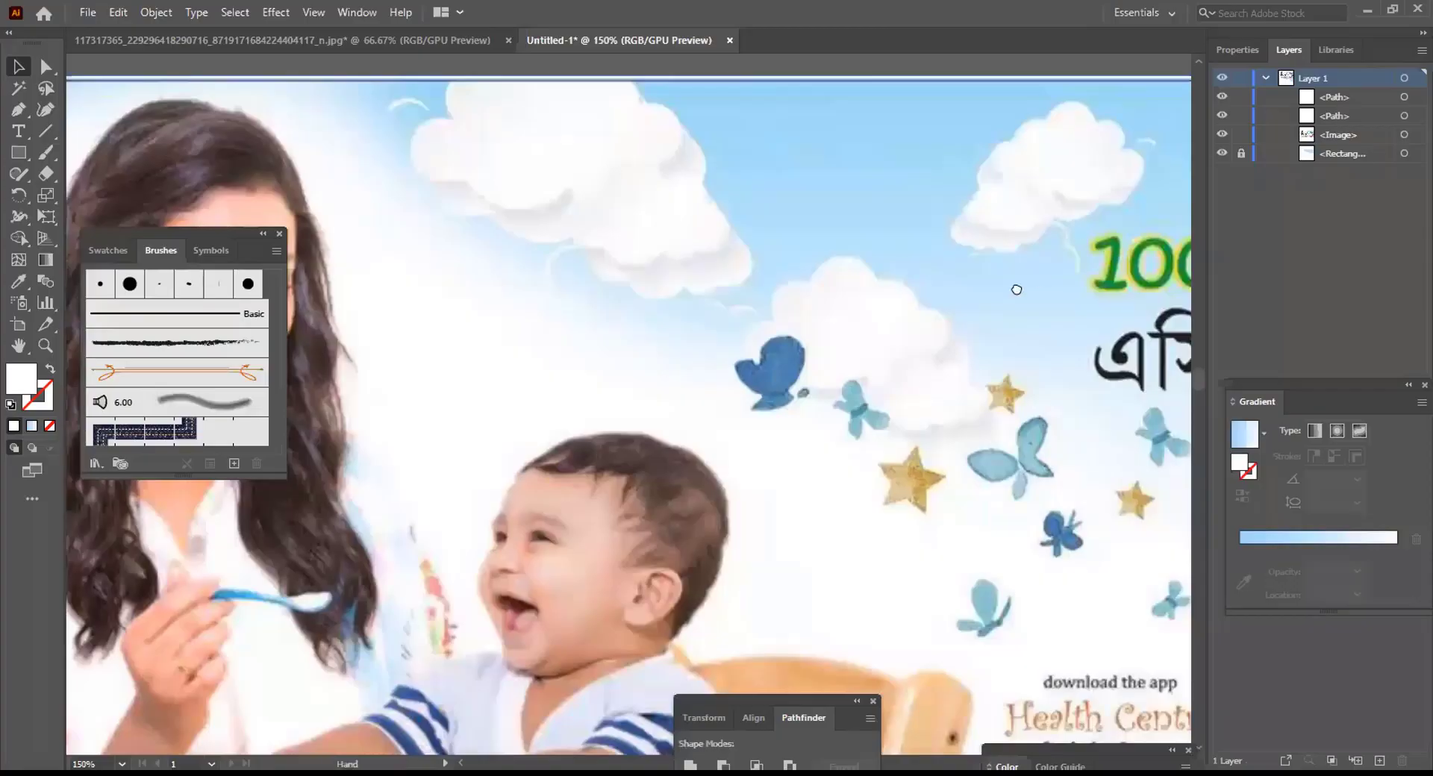
# Examine the clouds in the reference banner and compare them with the two overlapping white clouds on the lower artboard
pyautogui.moveTo(1017, 290); pyautogui.dragTo(830, 438)
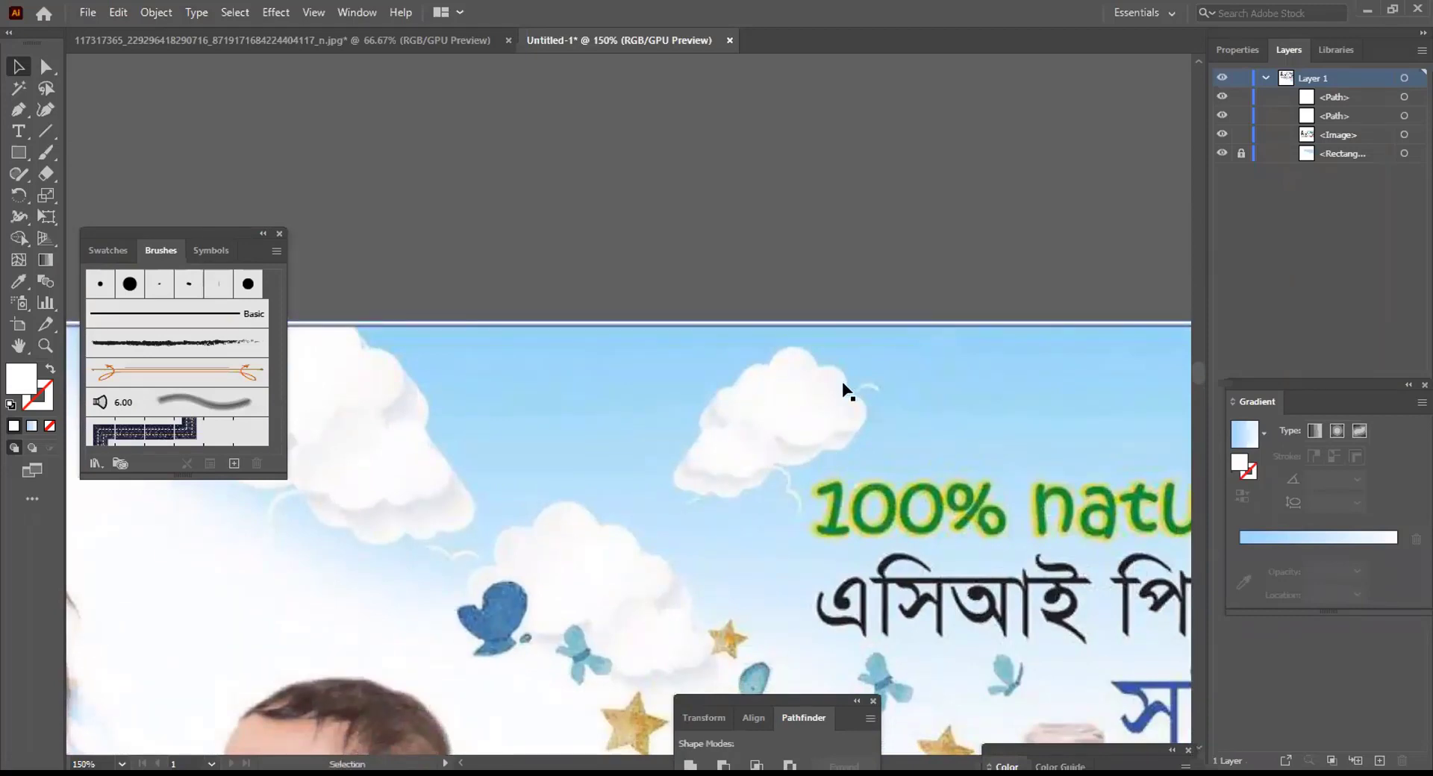
pyautogui.press('ctrl')
pyautogui.hotkey('ctrl', '-')
pyautogui.hotkey('ctrl', '-')
pyautogui.hotkey('ctrl', '-')
pyautogui.hotkey('ctrl', '-')
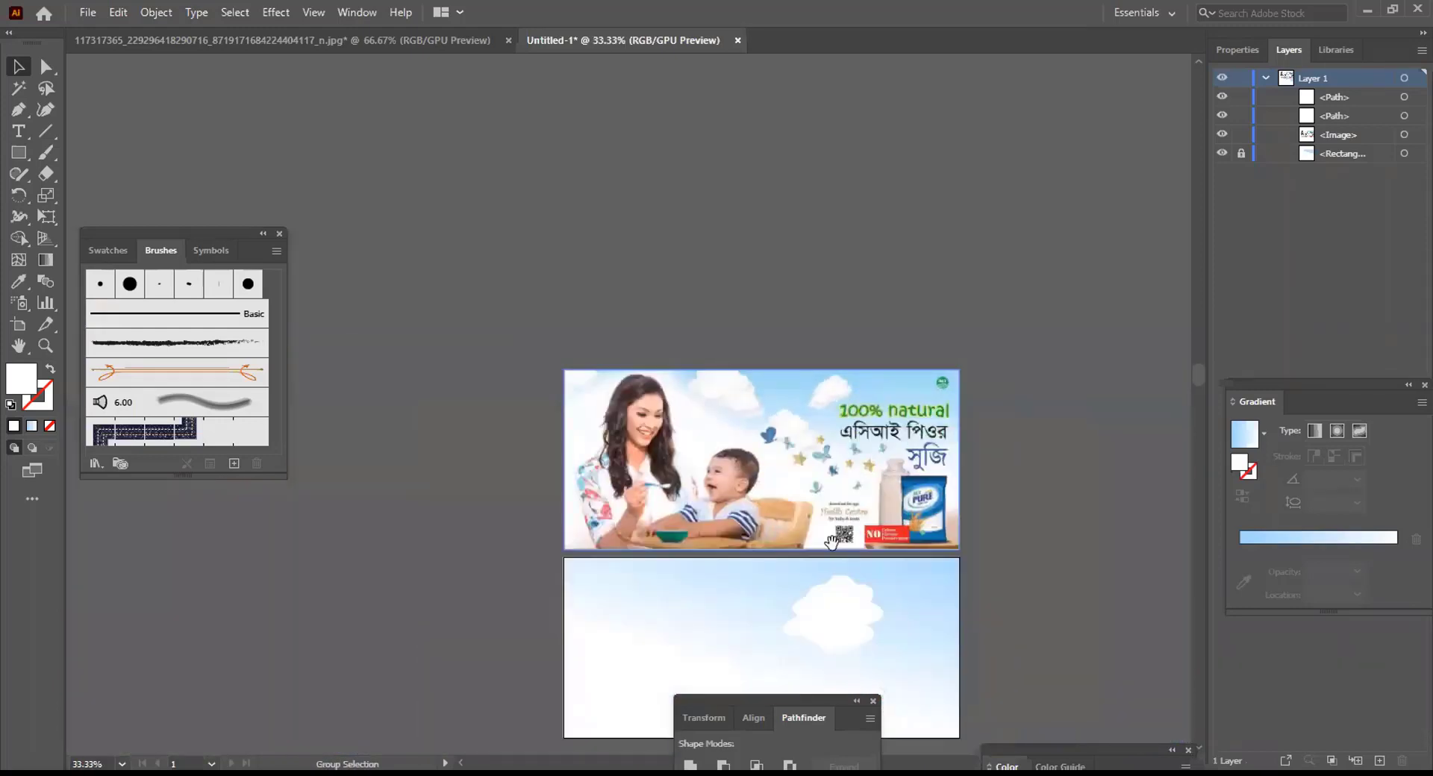
pyautogui.moveTo(819, 521); pyautogui.dragTo(773, 319)
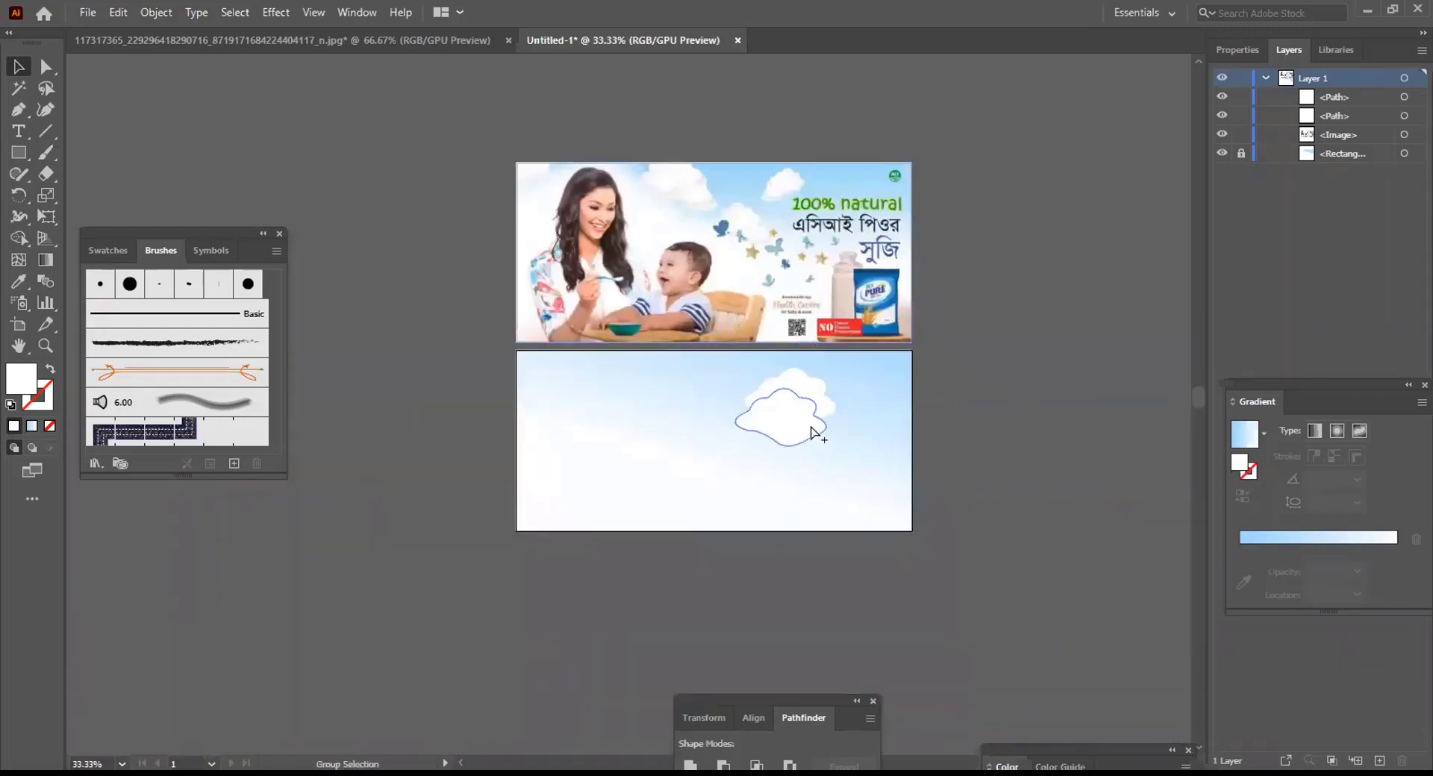
pyautogui.scroll(1, 807, 396)
pyautogui.scroll(2, 805, 398)
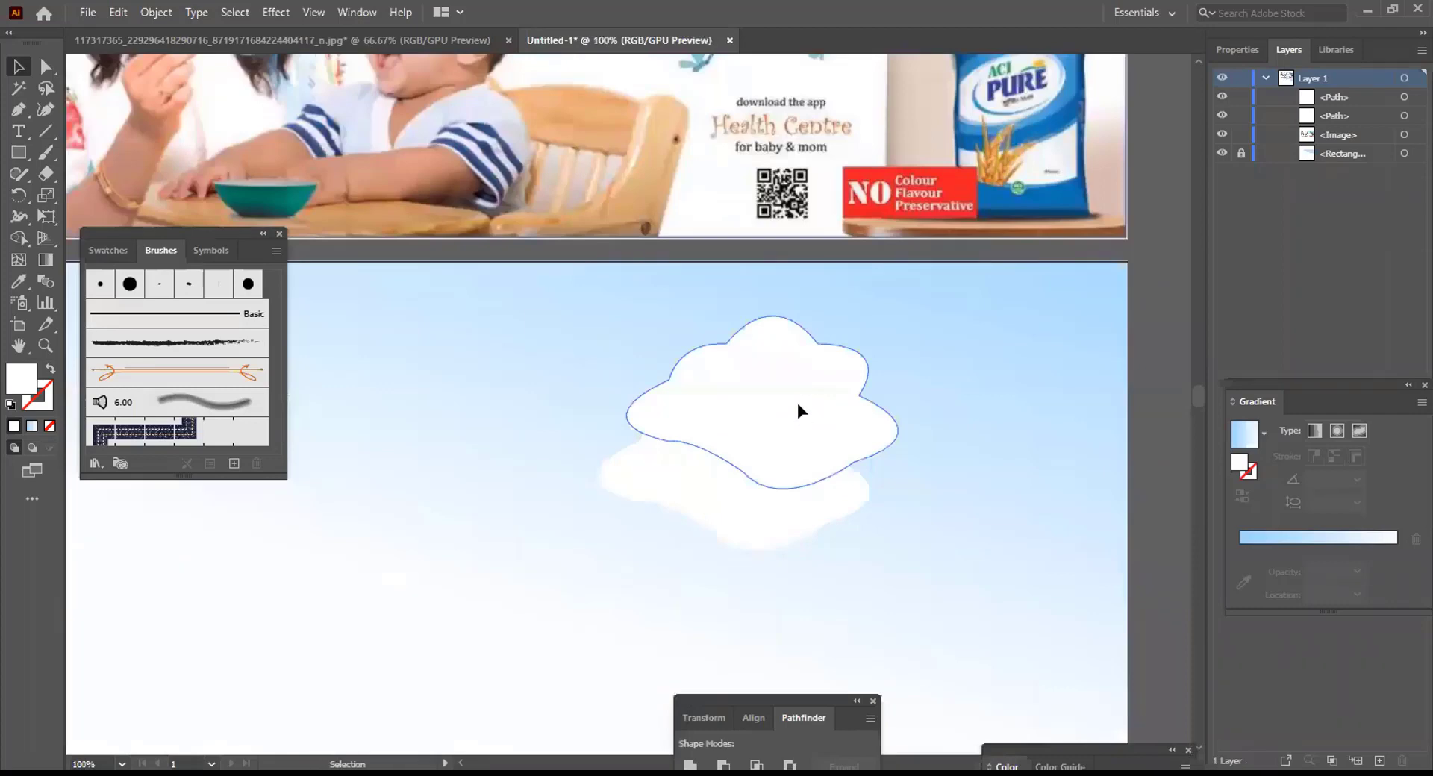
# Try sending the lower of the two white clouds to the back of the stacking order, and undo it
pyautogui.click(797, 404)
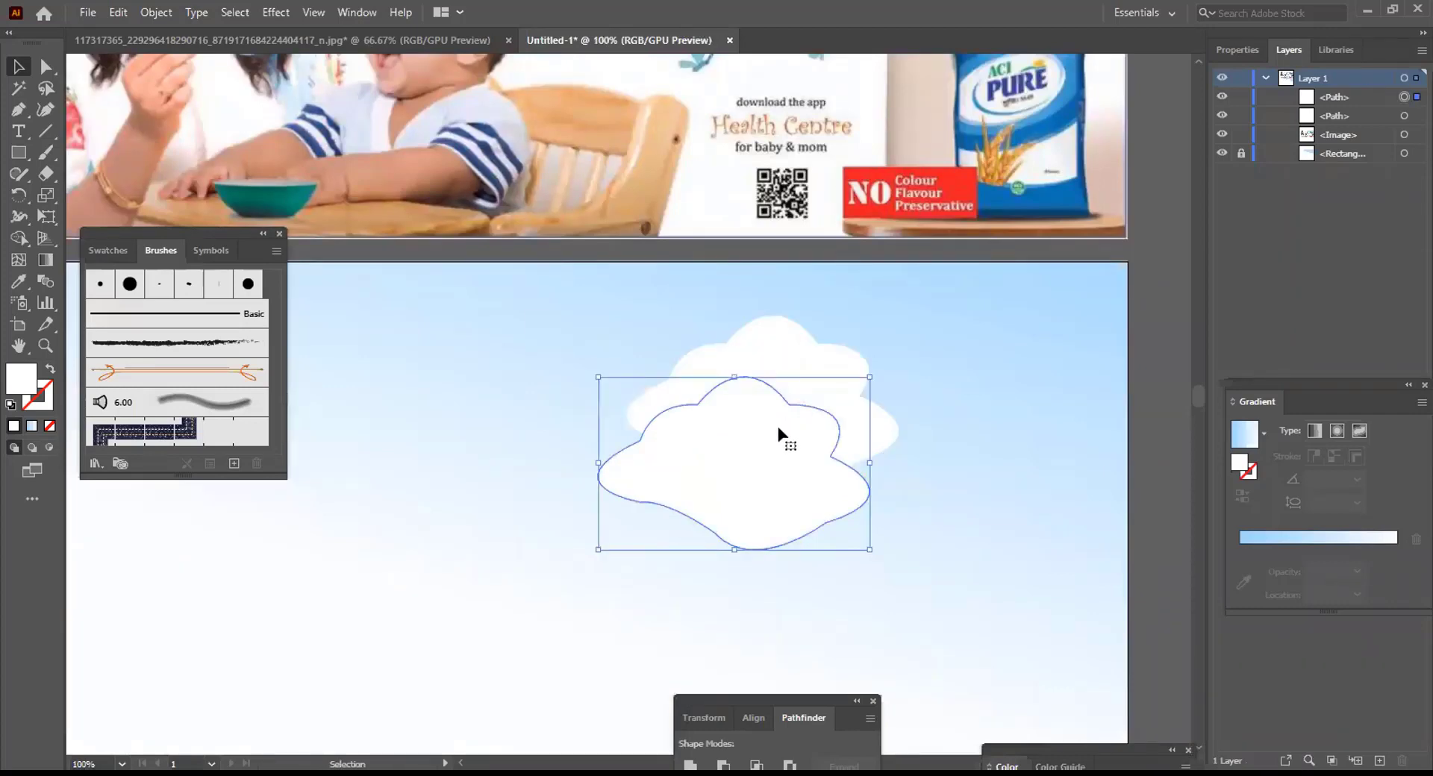
pyautogui.rightClick(779, 430)
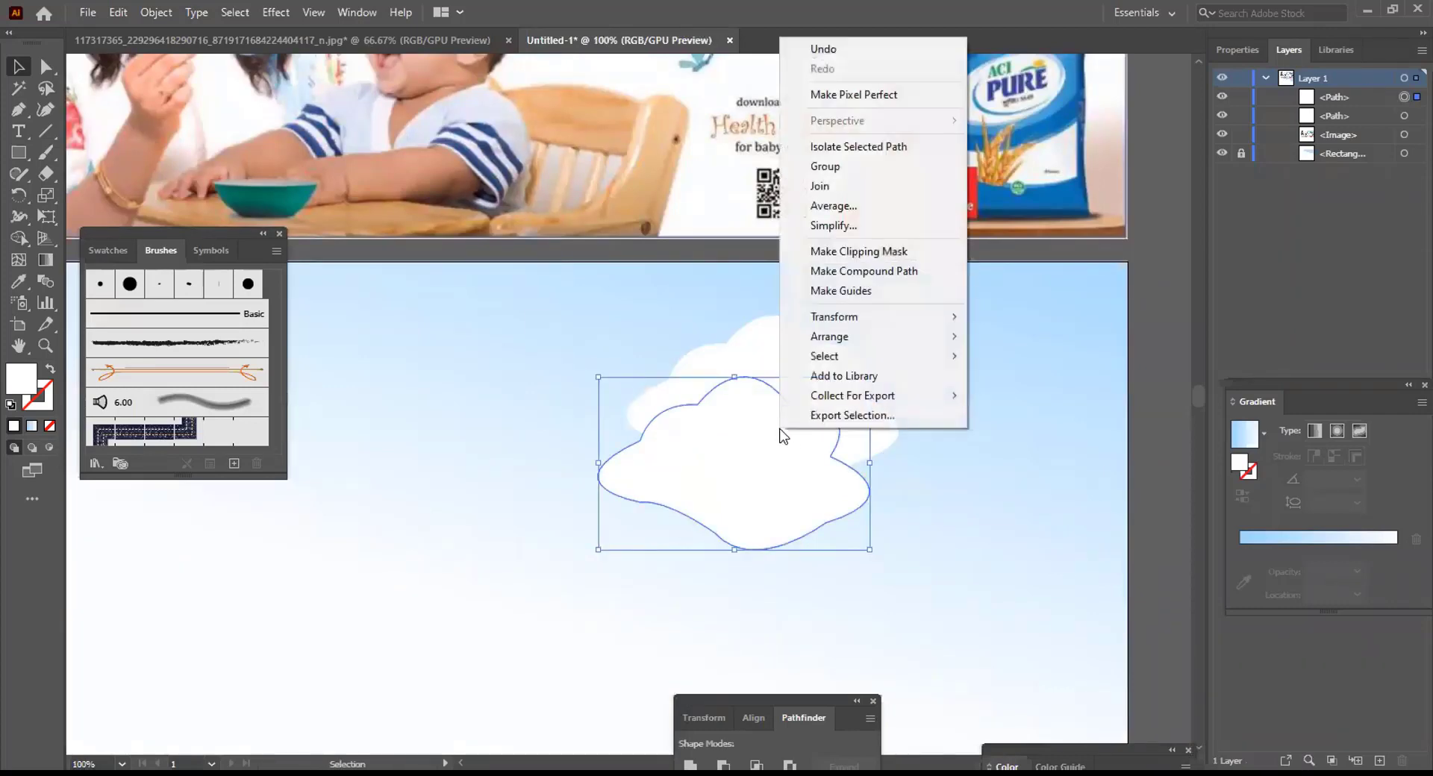
pyautogui.moveTo(841, 338)
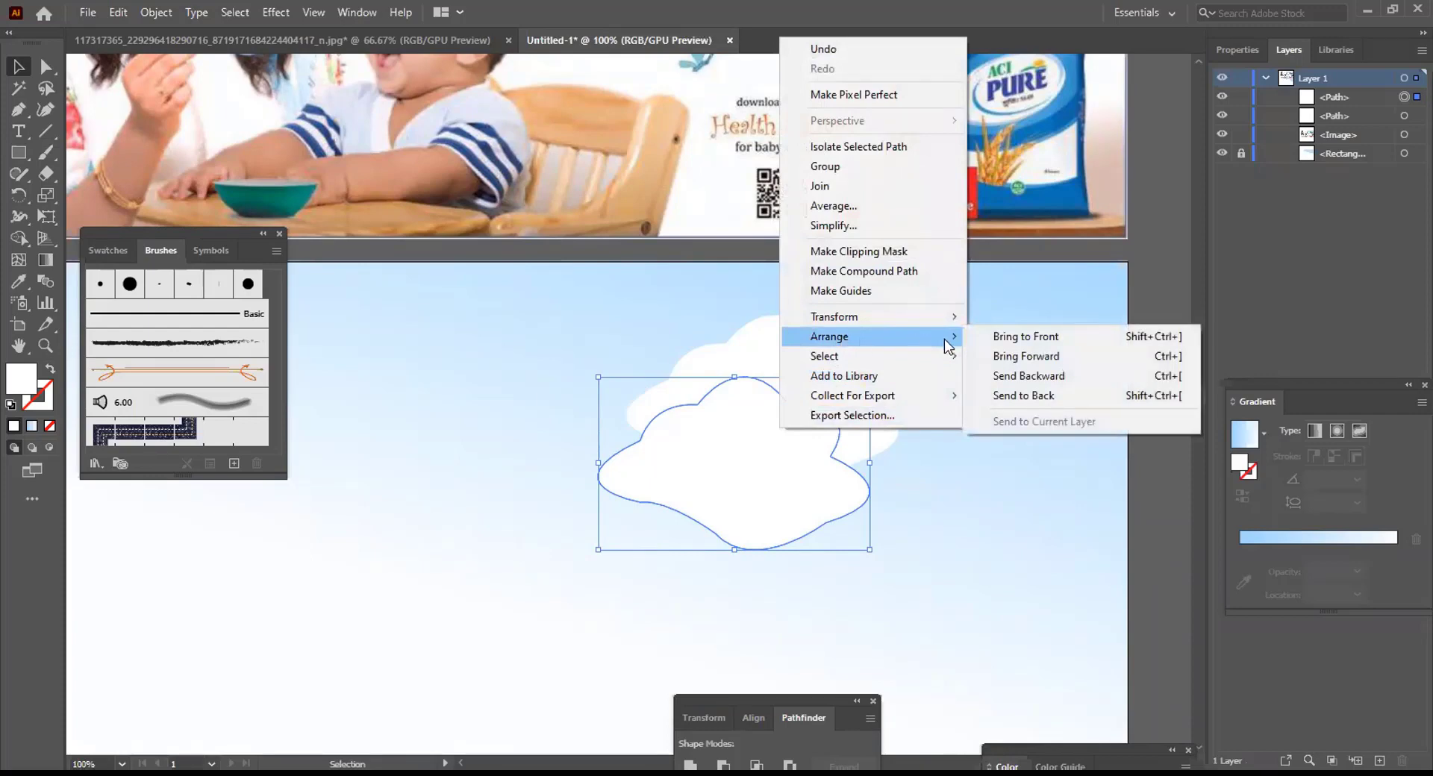
pyautogui.click(1020, 396)
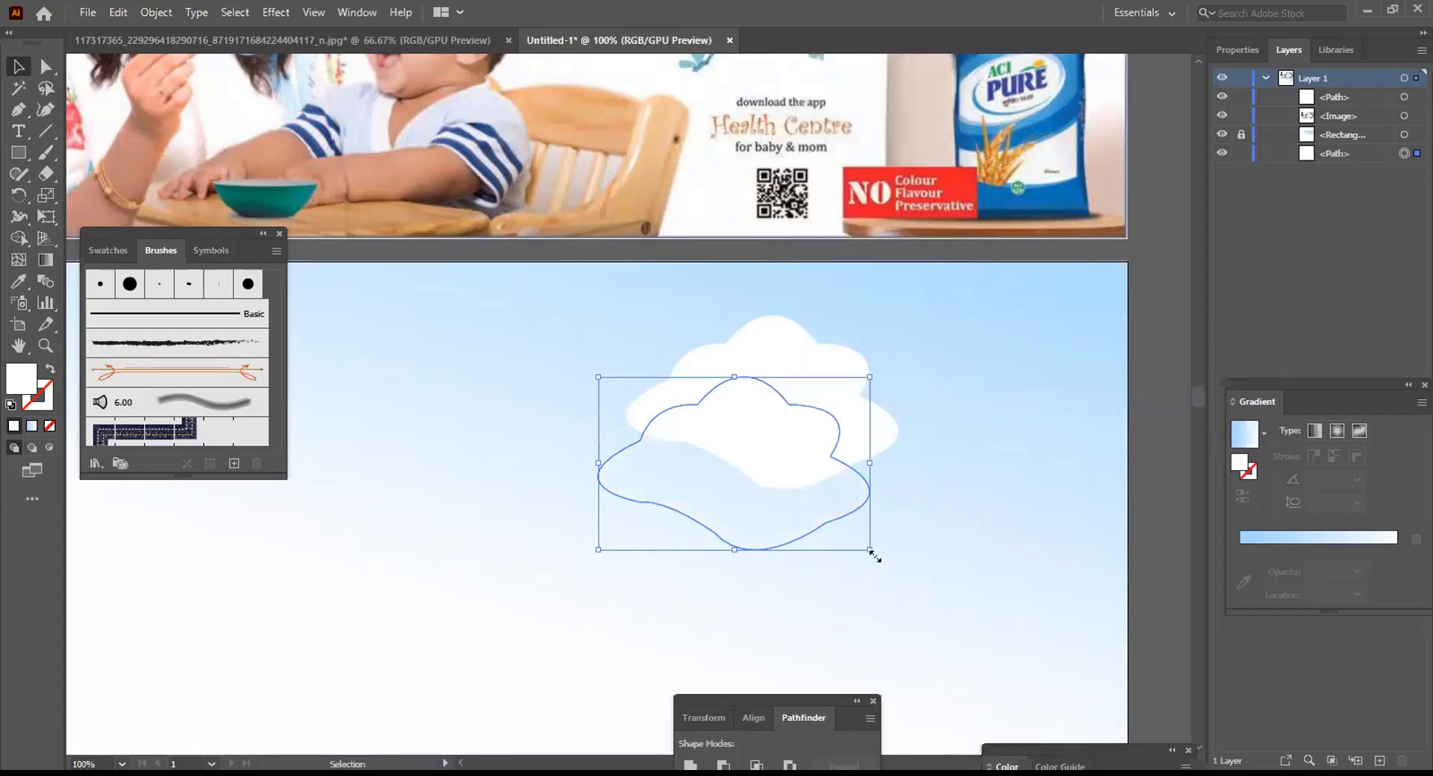
pyautogui.click(1013, 409)
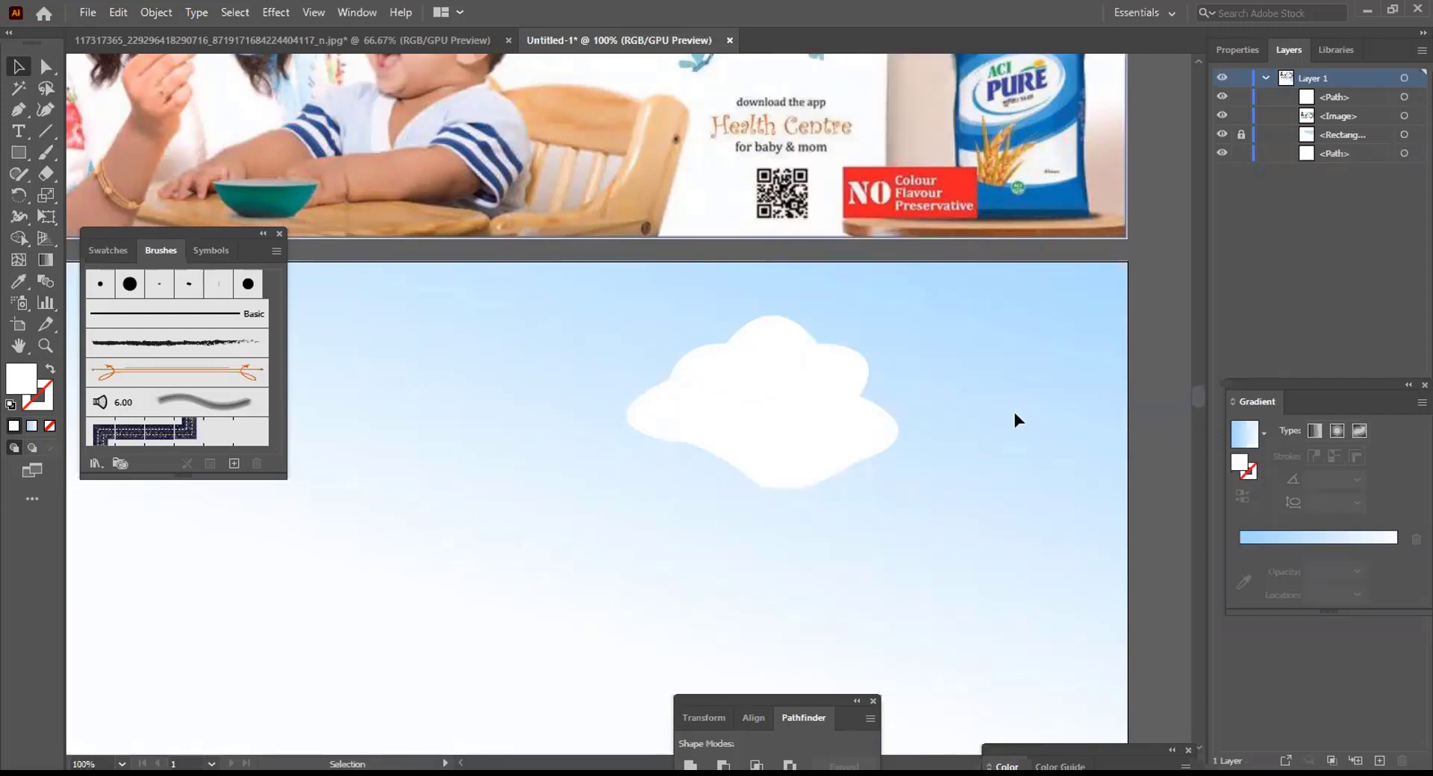
pyautogui.moveTo(1062, 359); pyautogui.dragTo(1059, 451)
pyautogui.hotkey('ctrl', 'v')
pyautogui.click(821, 409)
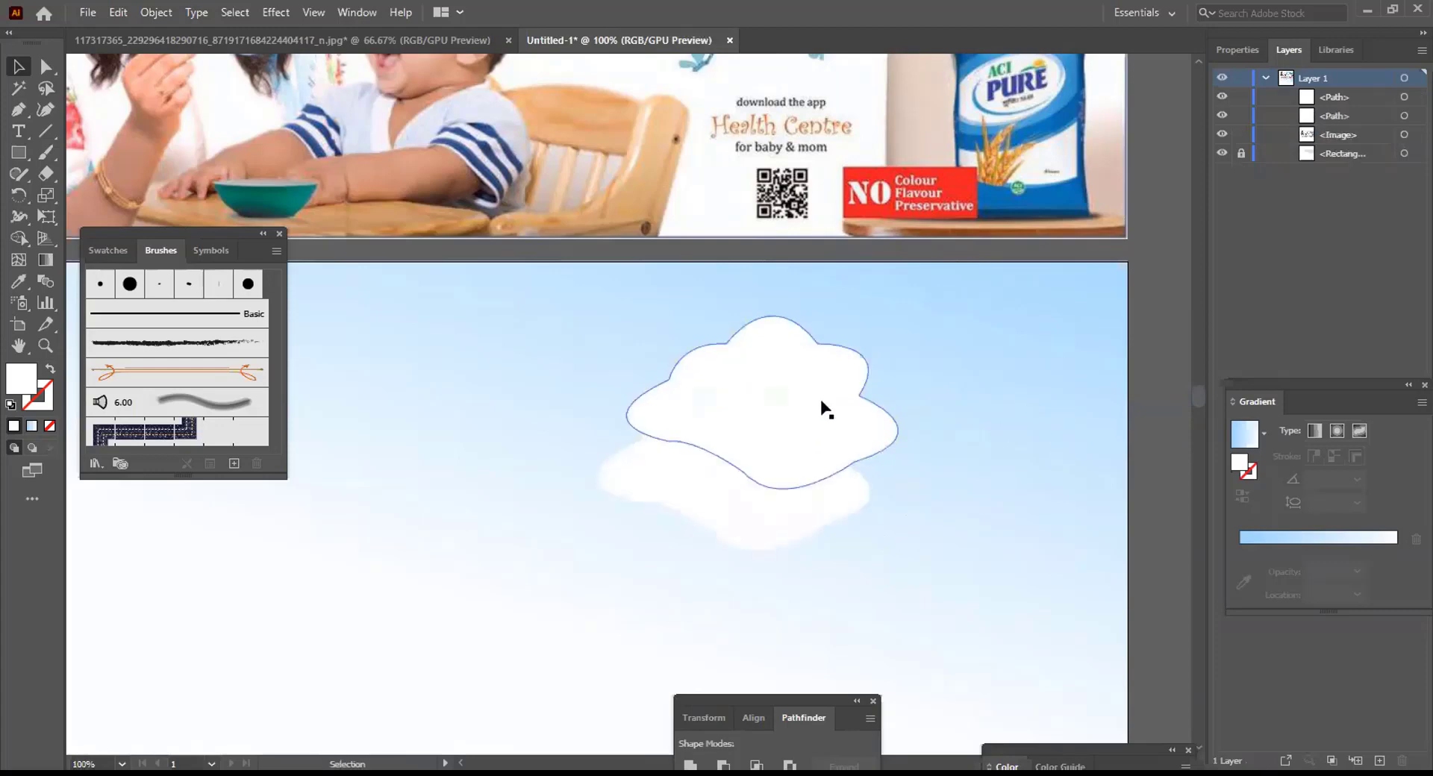
# Scale the upper, rear white cloud down around its centre to about 70% of its size
pyautogui.click(820, 386)
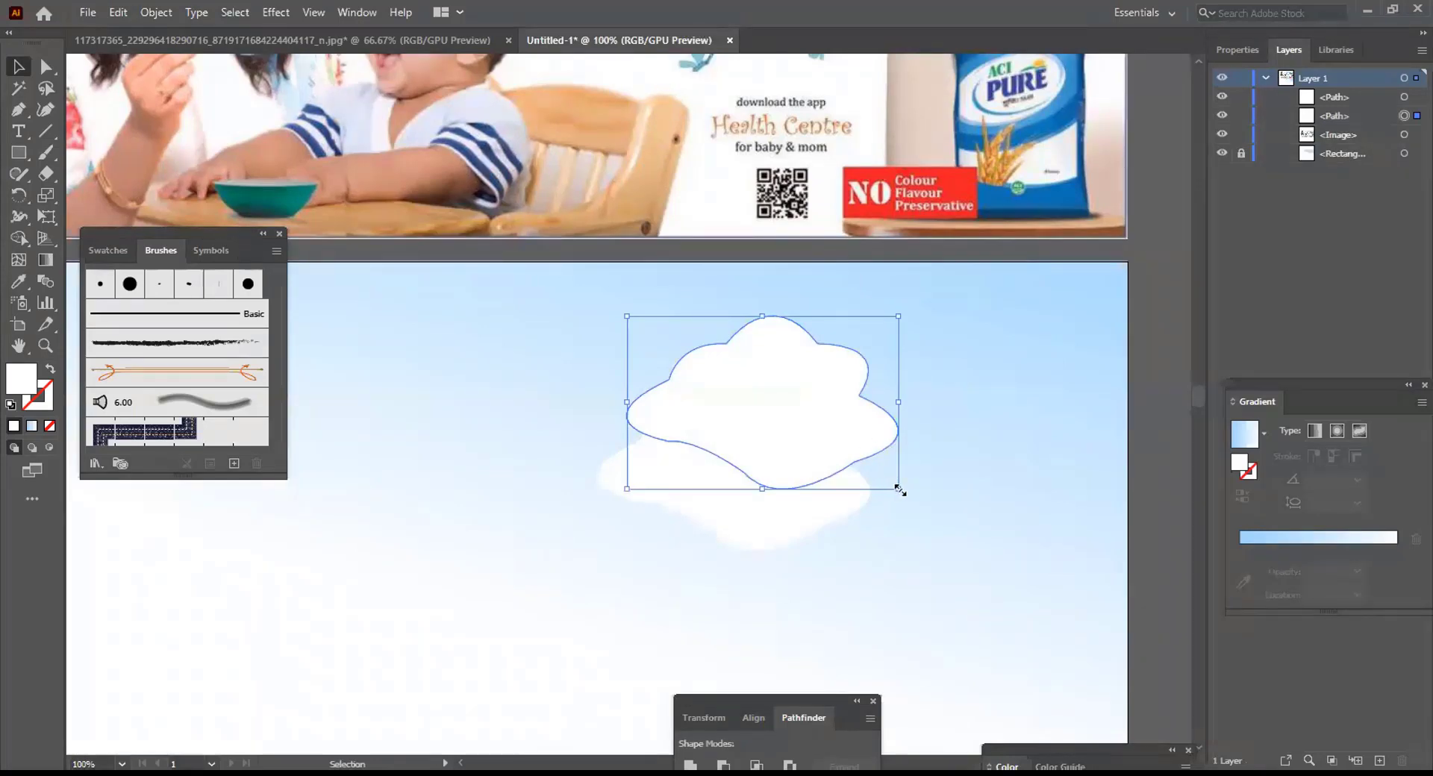
pyautogui.moveTo(899, 489); pyautogui.dragTo(859, 465)
pyautogui.click(816, 495)
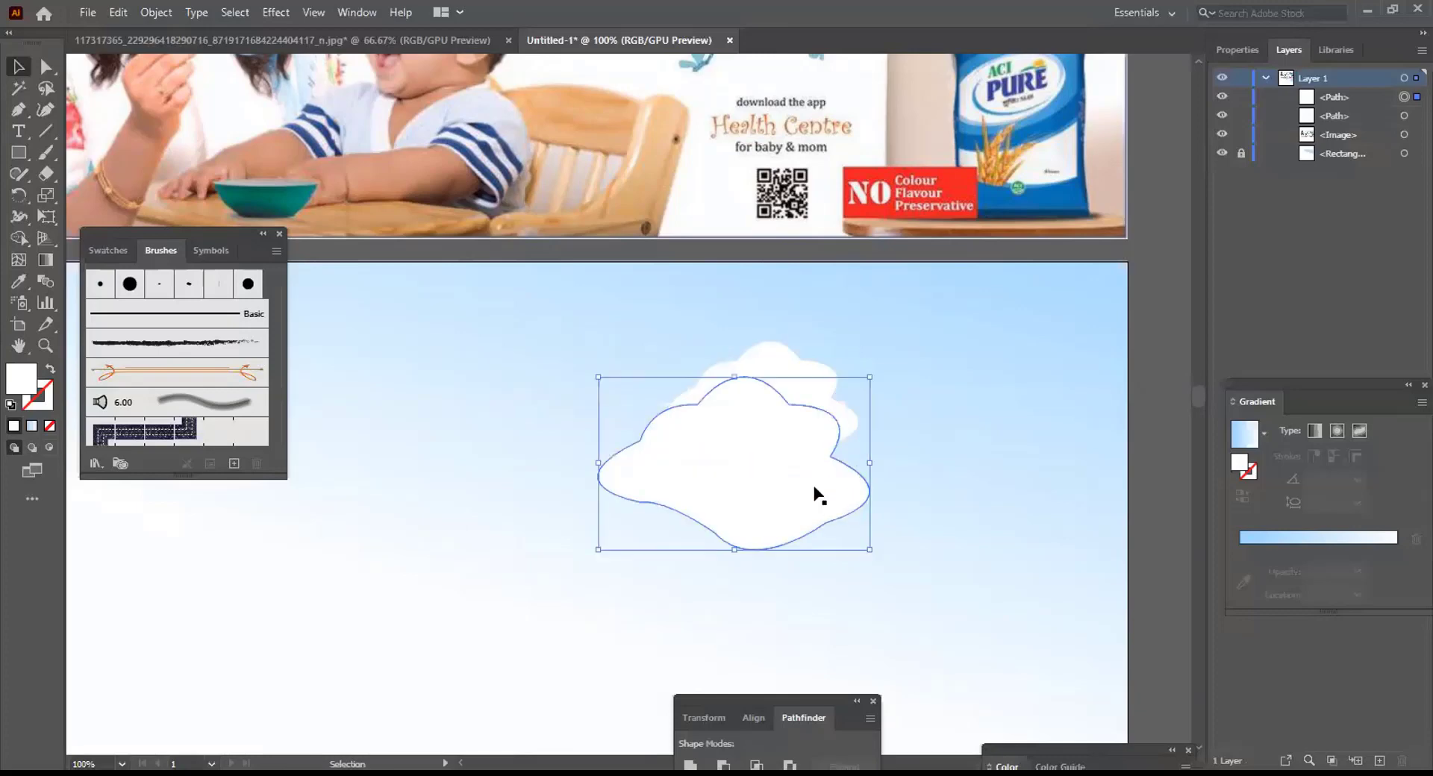
pyautogui.click(786, 368)
pyautogui.rightClick(784, 365)
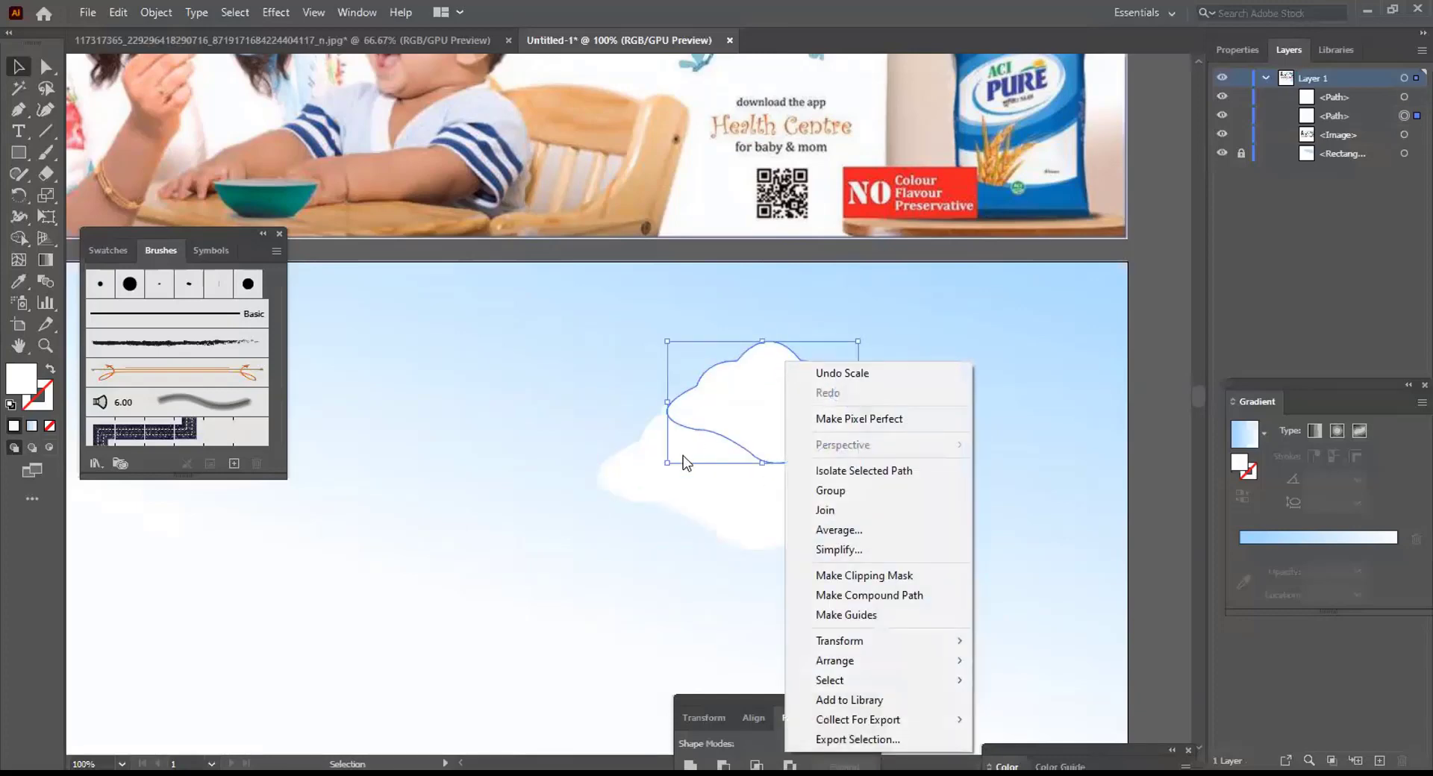
pyautogui.click(715, 497)
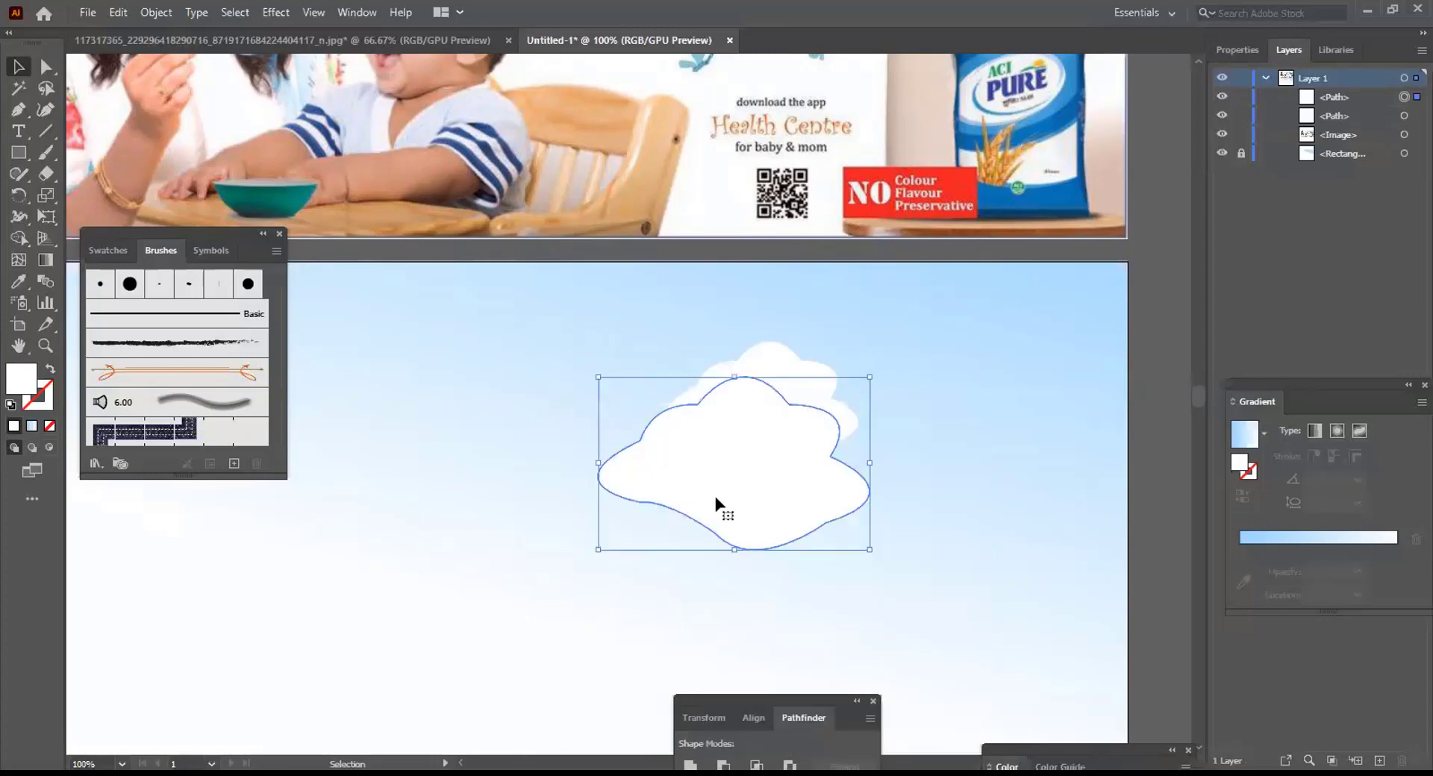
# Apply a Multiply drop shadow to the small rear cloud with 27% opacity, 0.25 in blur and an increased X offset
pyautogui.click(775, 364)
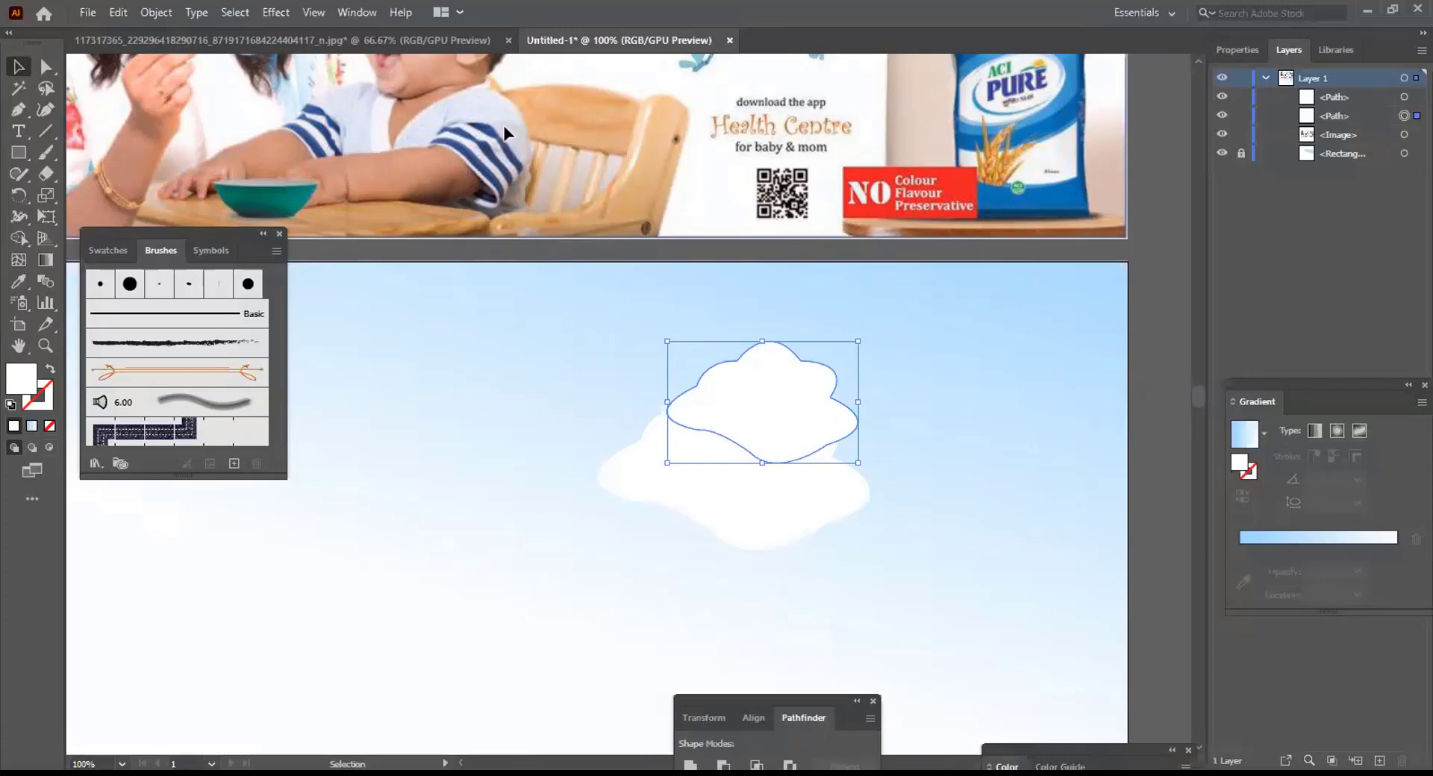
pyautogui.click(275, 12)
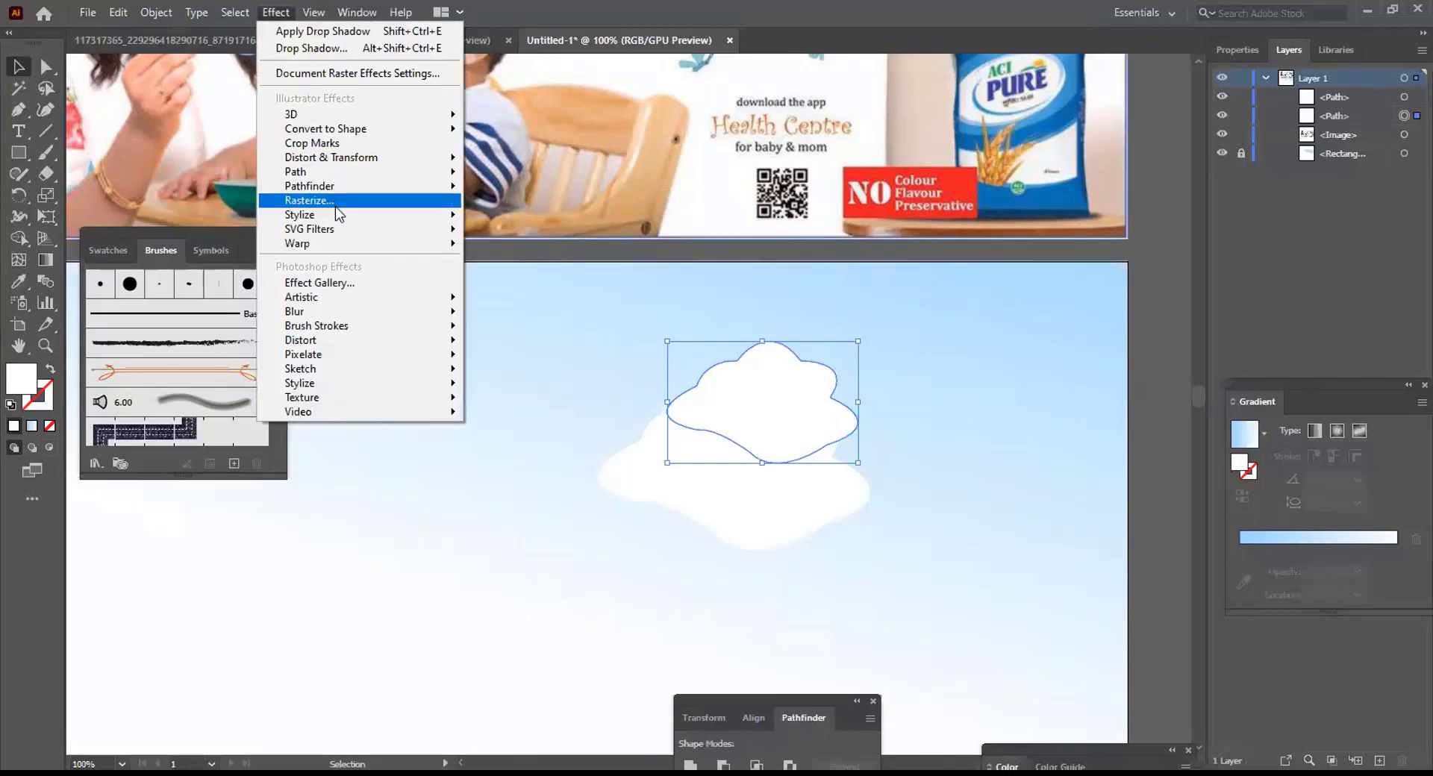
pyautogui.moveTo(335, 215)
pyautogui.click(504, 217)
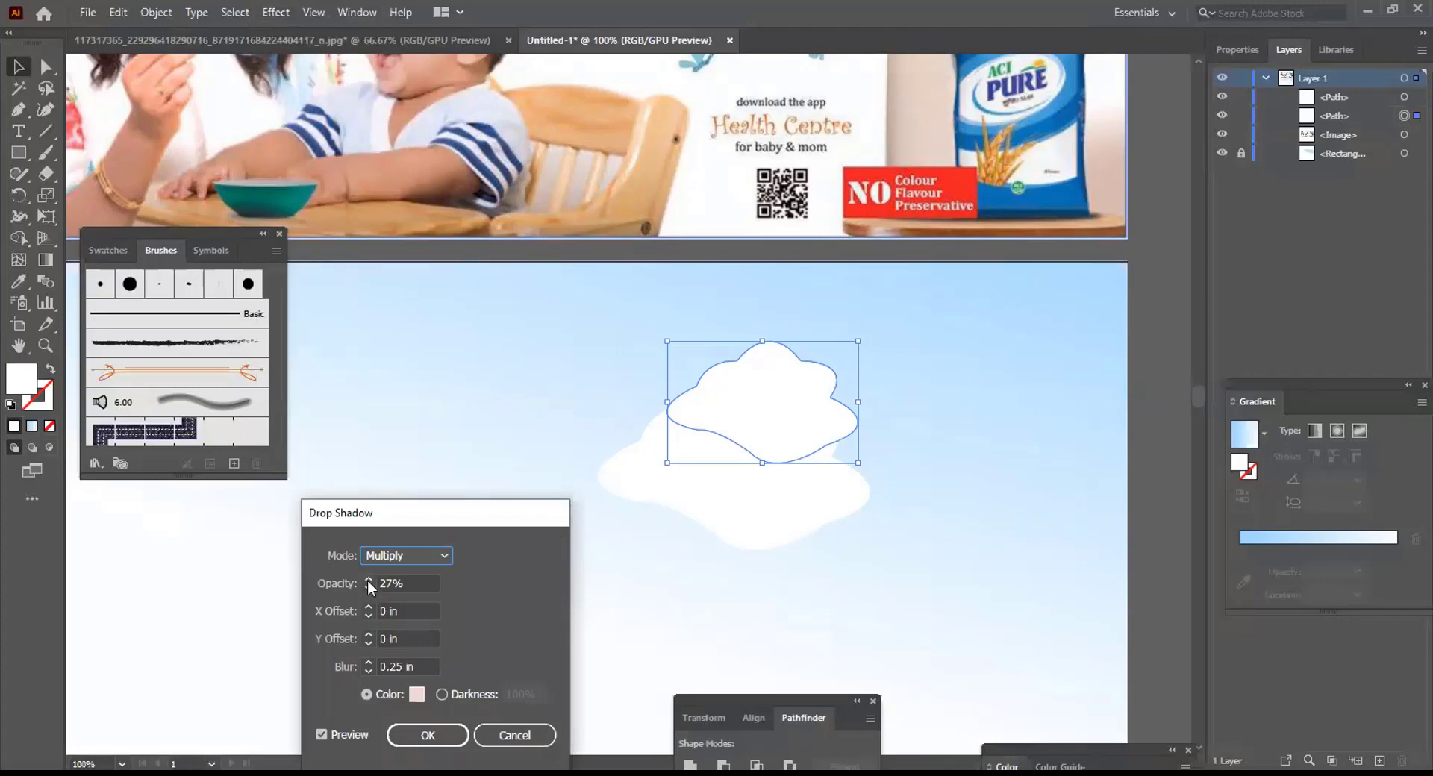
pyautogui.click(370, 604)
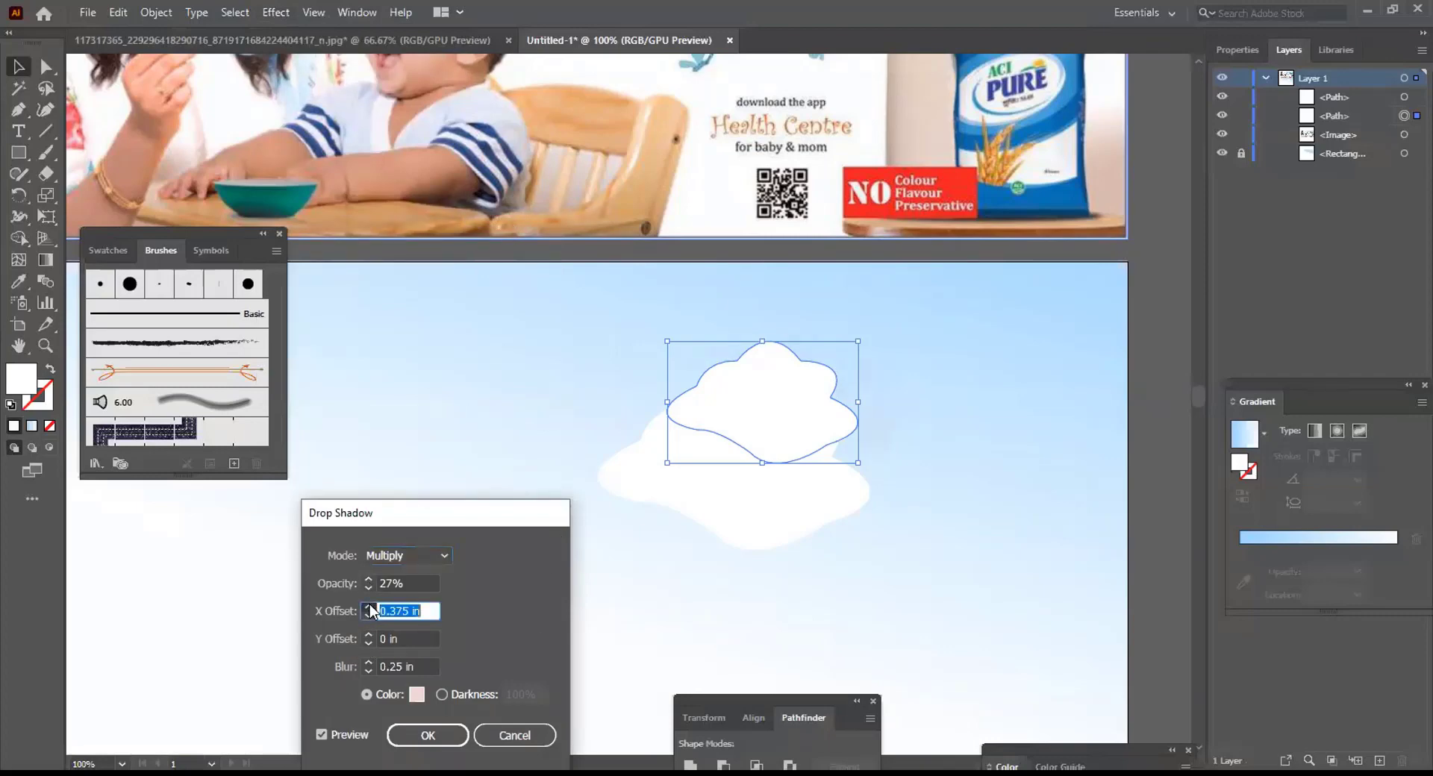
pyautogui.click(369, 606)
pyautogui.click(428, 735)
# Try moving the small shadowed cloud away from the large cloud, and undo the move
pyautogui.moveTo(806, 377); pyautogui.dragTo(1001, 377)
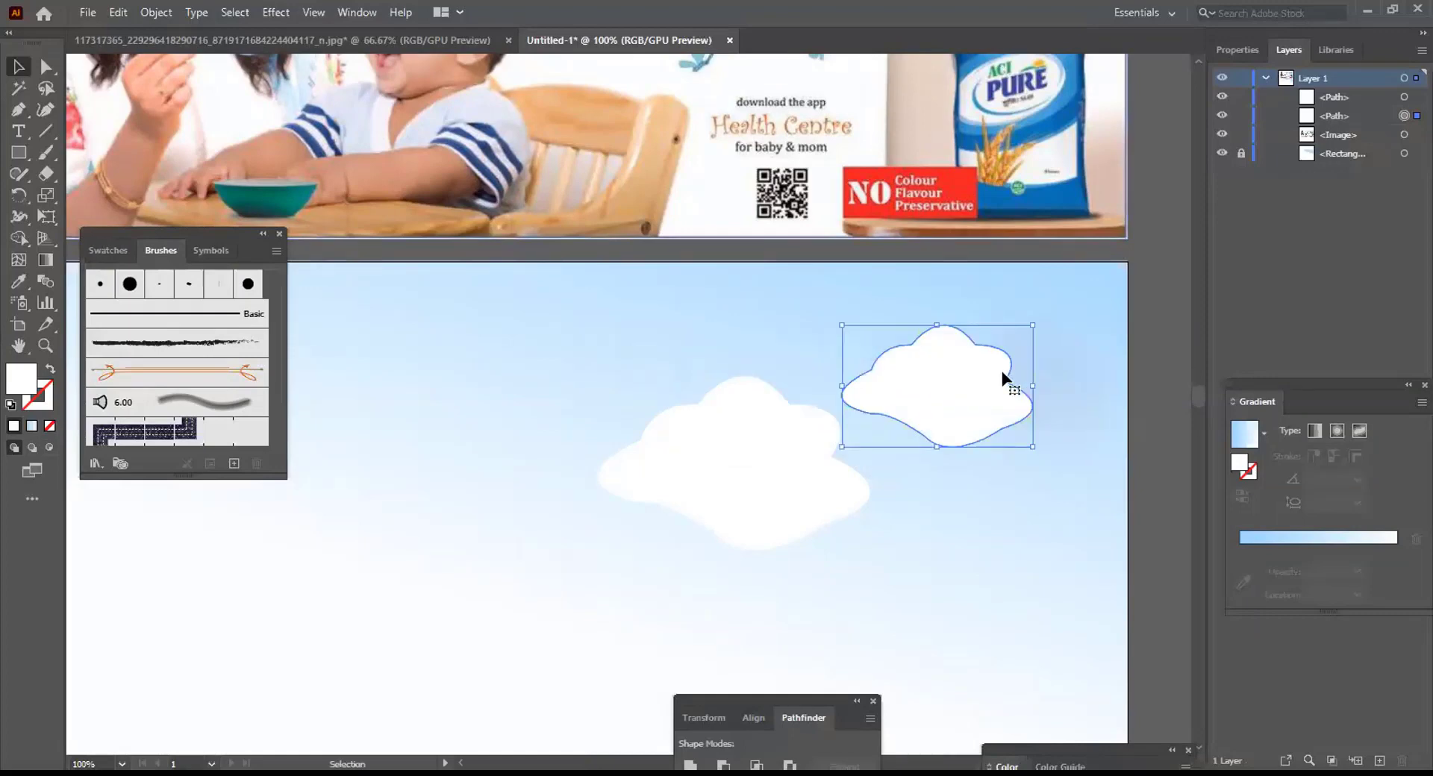
pyautogui.hotkey('ctrl', 'z')
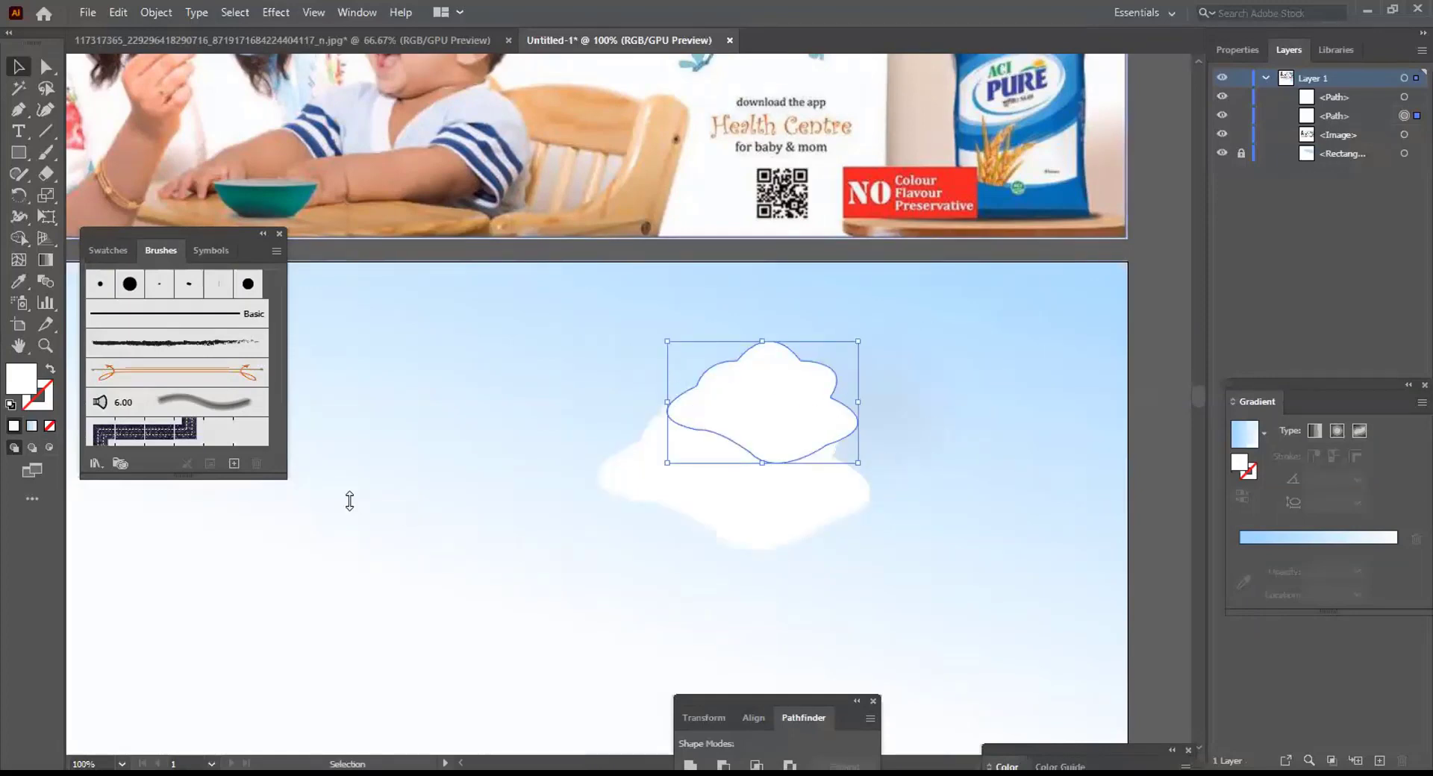
# Fill the large lower cloud with teal 3F9CB2 and deselect it
pyautogui.click(755, 530)
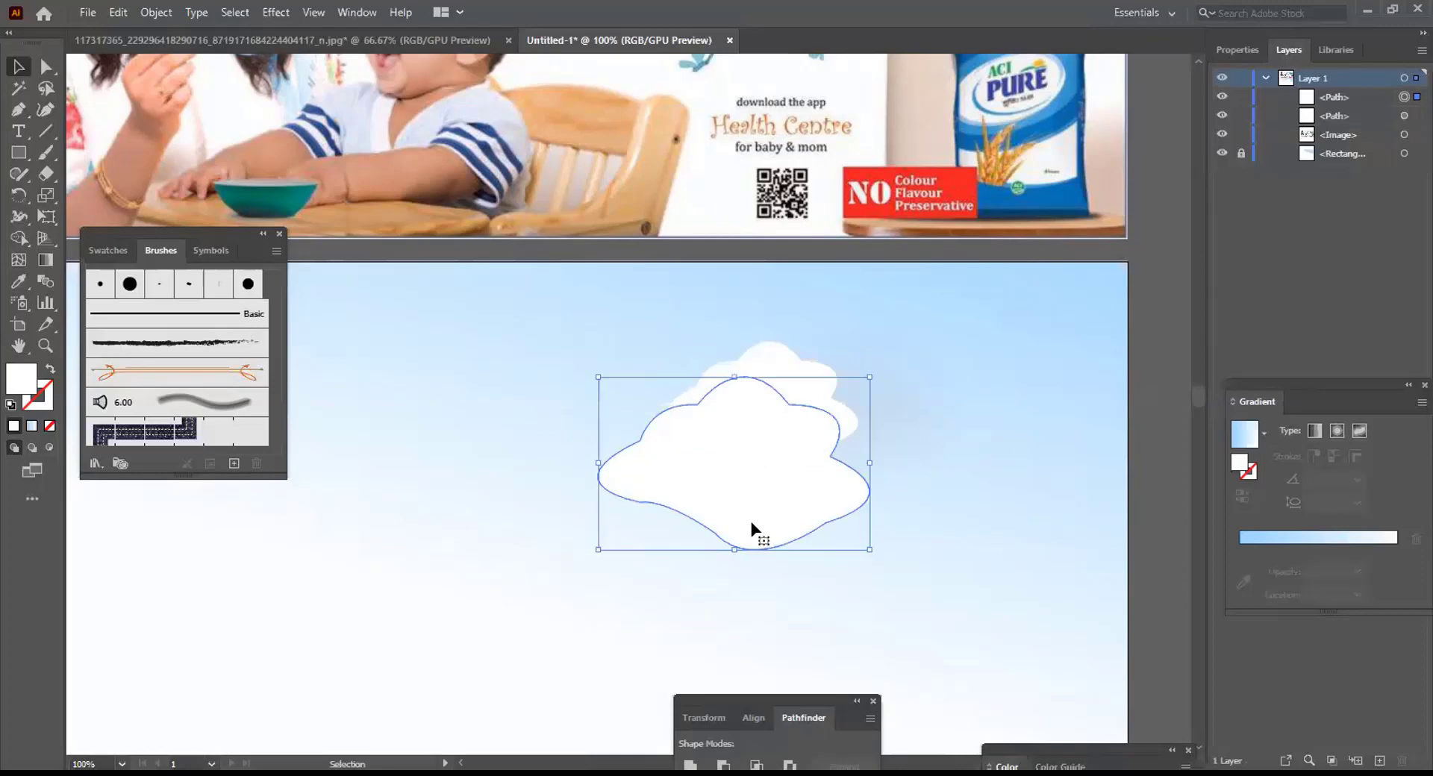
pyautogui.doubleClick(27, 384)
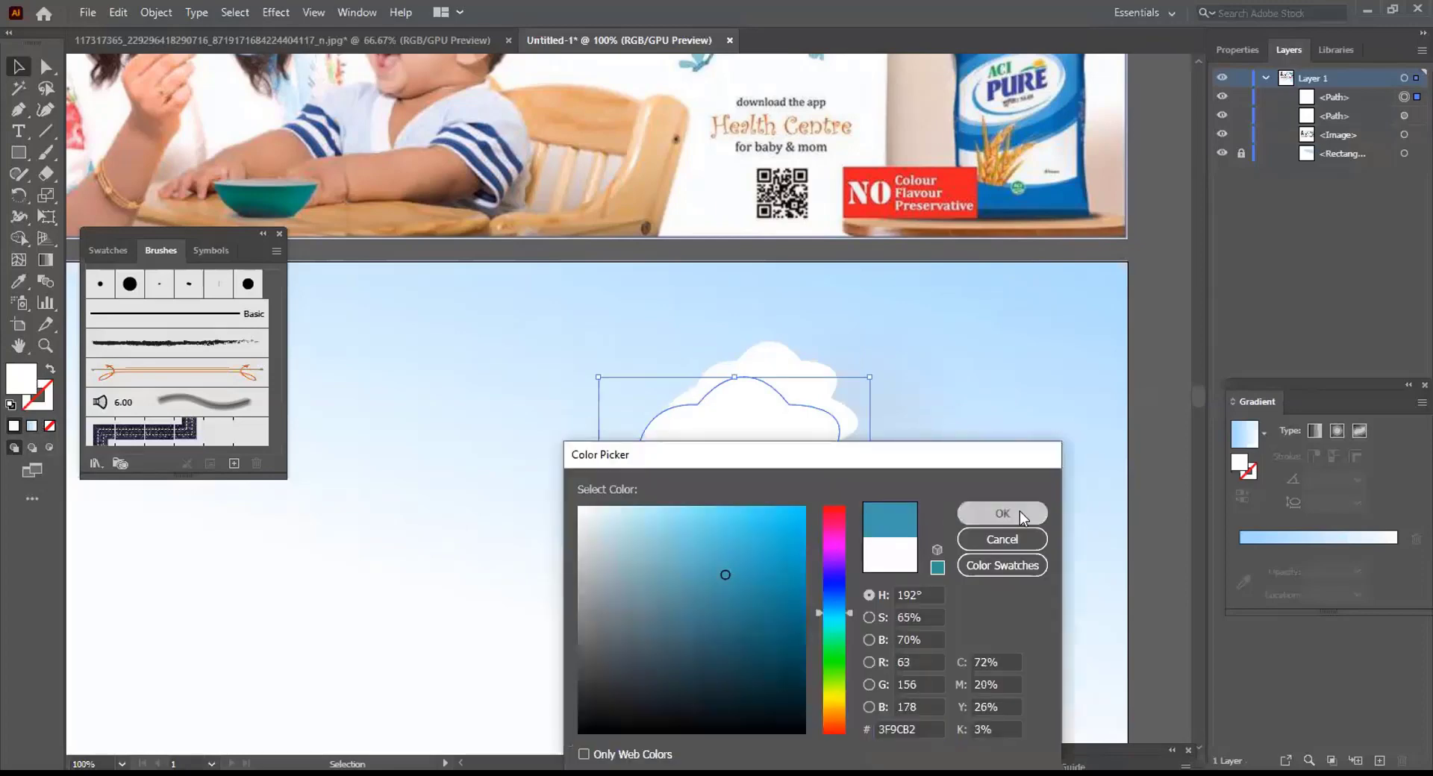
pyautogui.click(1019, 512)
pyautogui.click(1009, 436)
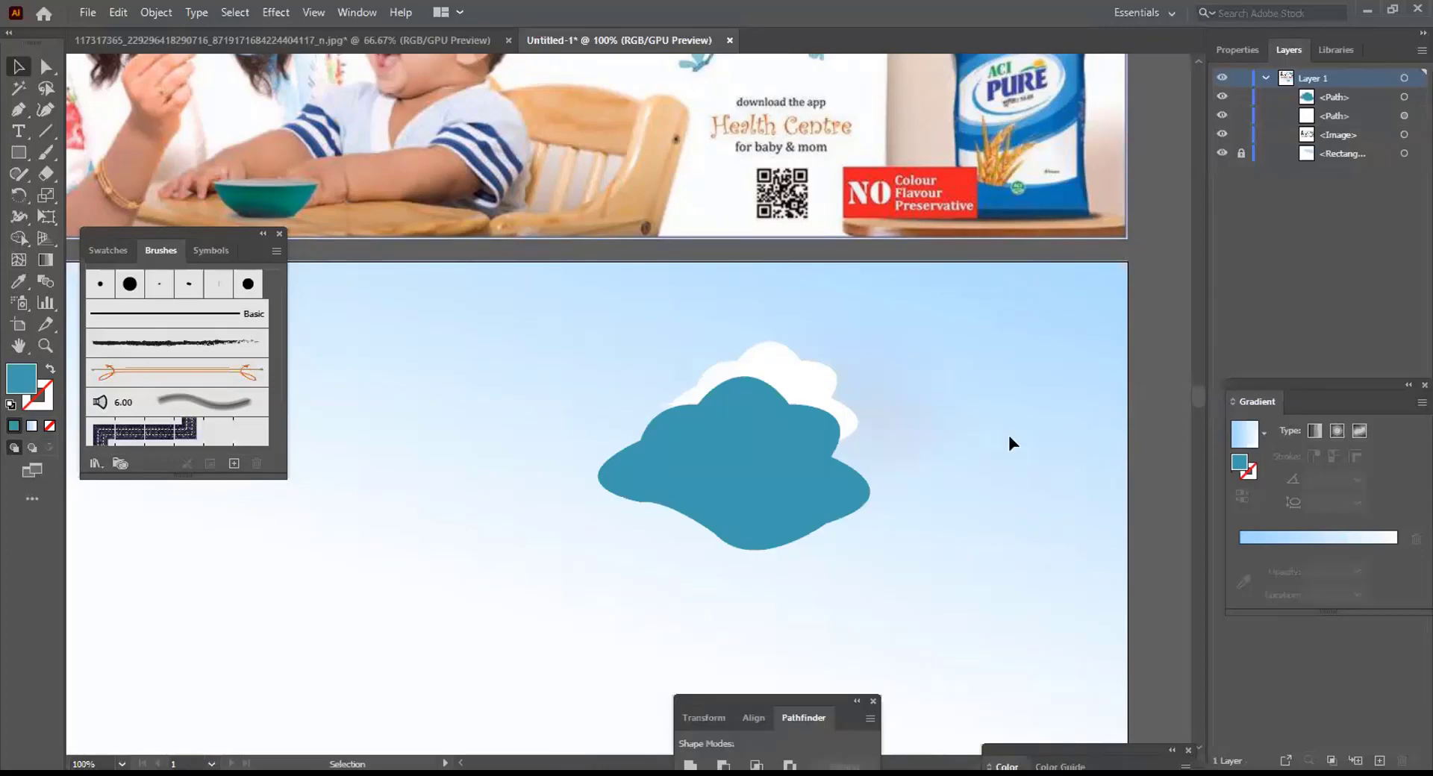
# Bring the small white cloud to the front of the stacking order, above the teal cloud
pyautogui.click(811, 382)
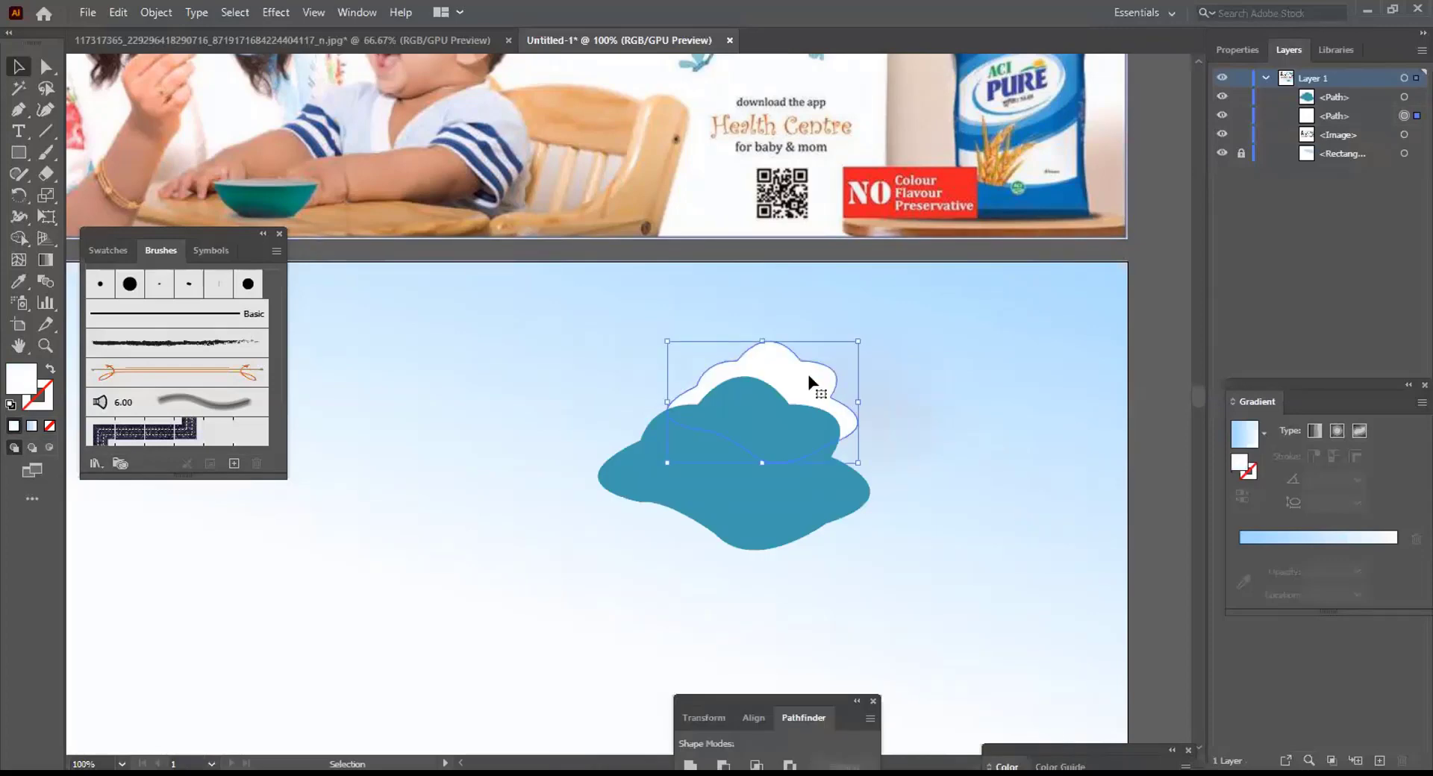
pyautogui.rightClick(808, 377)
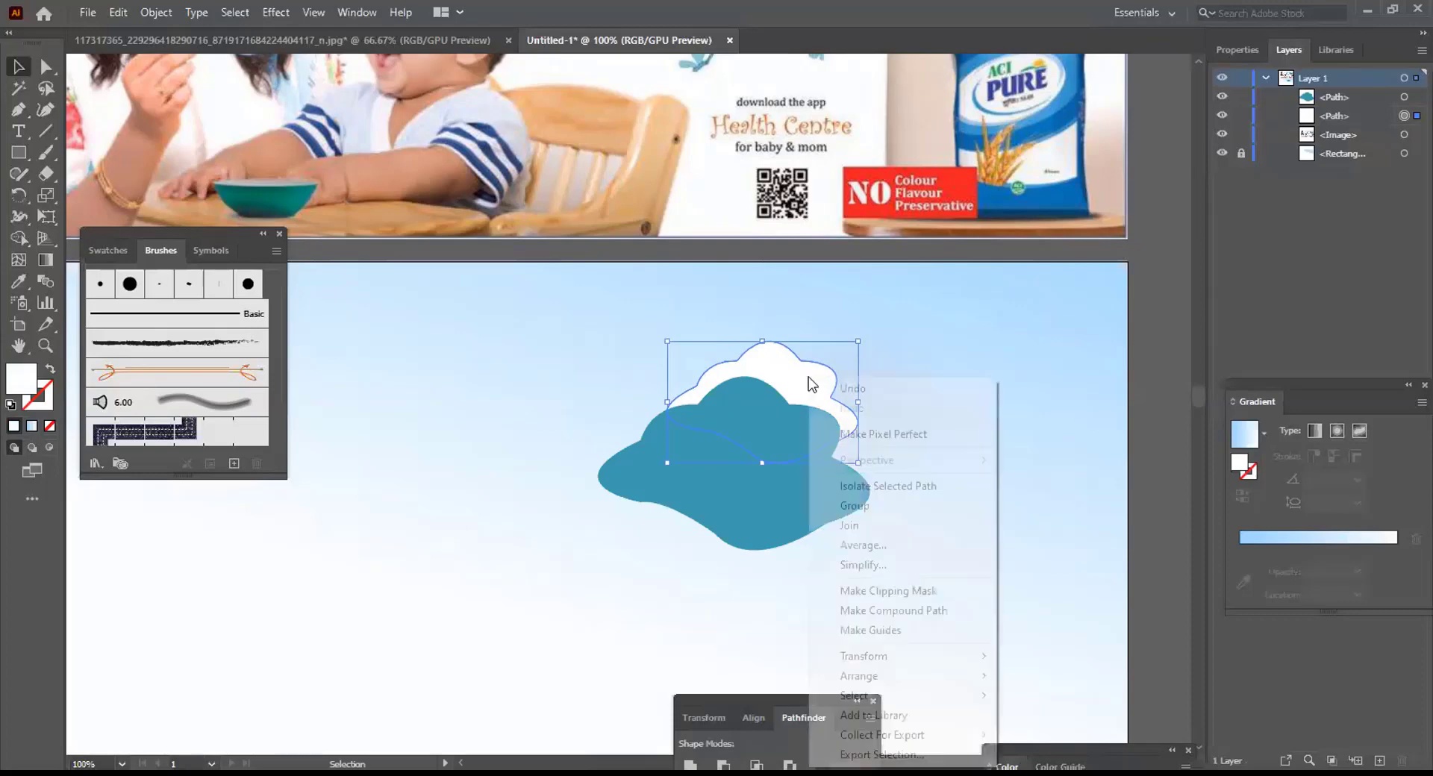
pyautogui.moveTo(898, 678)
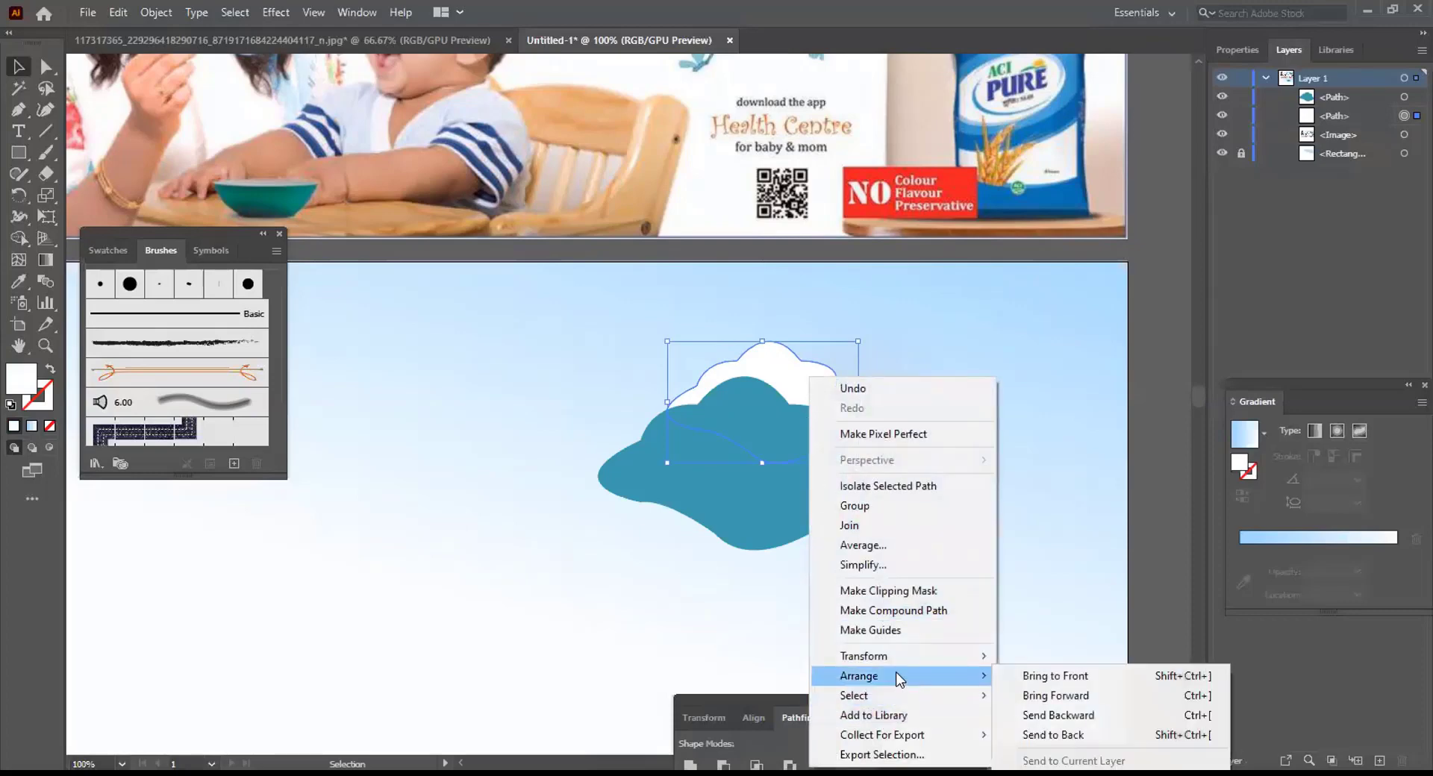
pyautogui.click(1082, 672)
pyautogui.click(1042, 498)
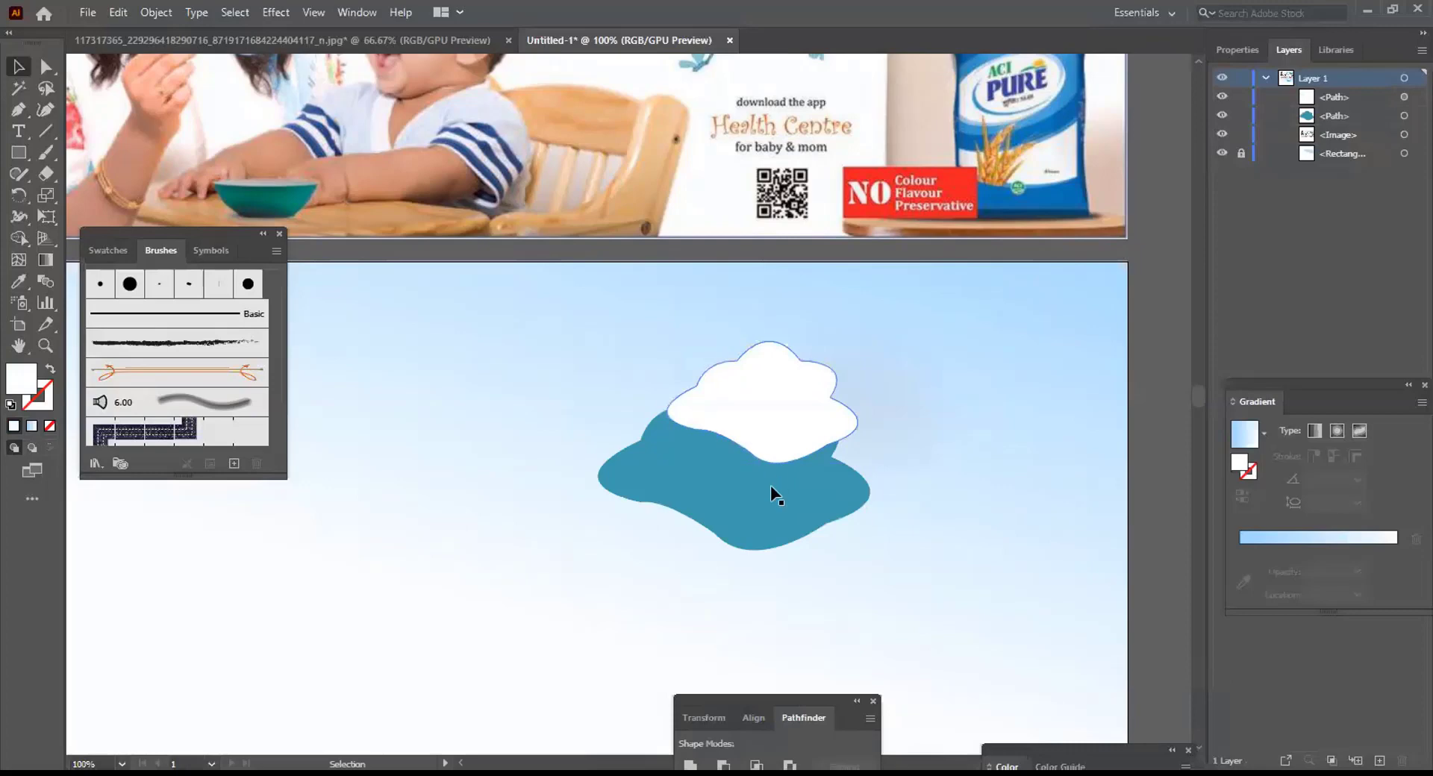
# Start another Drop Shadow effect on the small white cloud and set its shadow colour to light grey D3CDCD
pyautogui.click(780, 396)
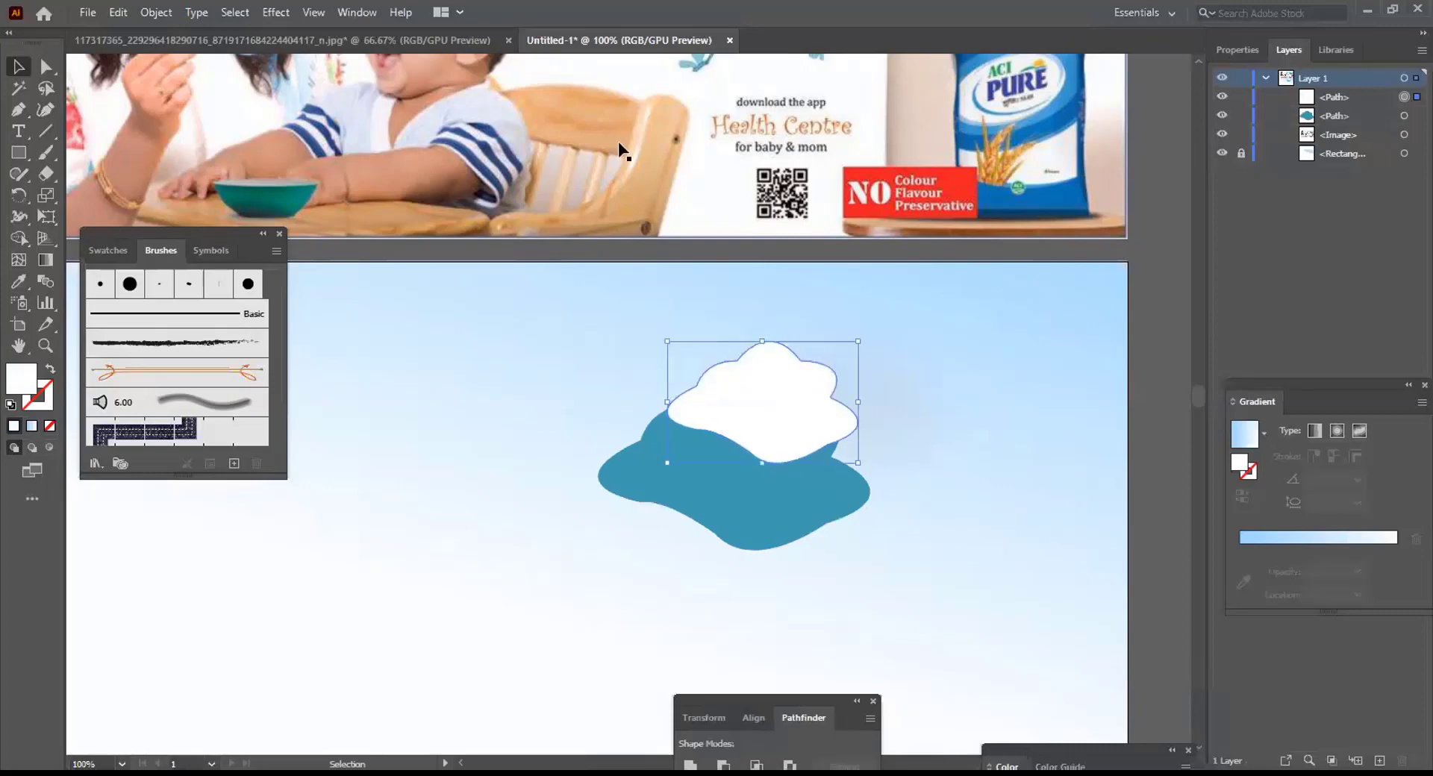
pyautogui.click(275, 12)
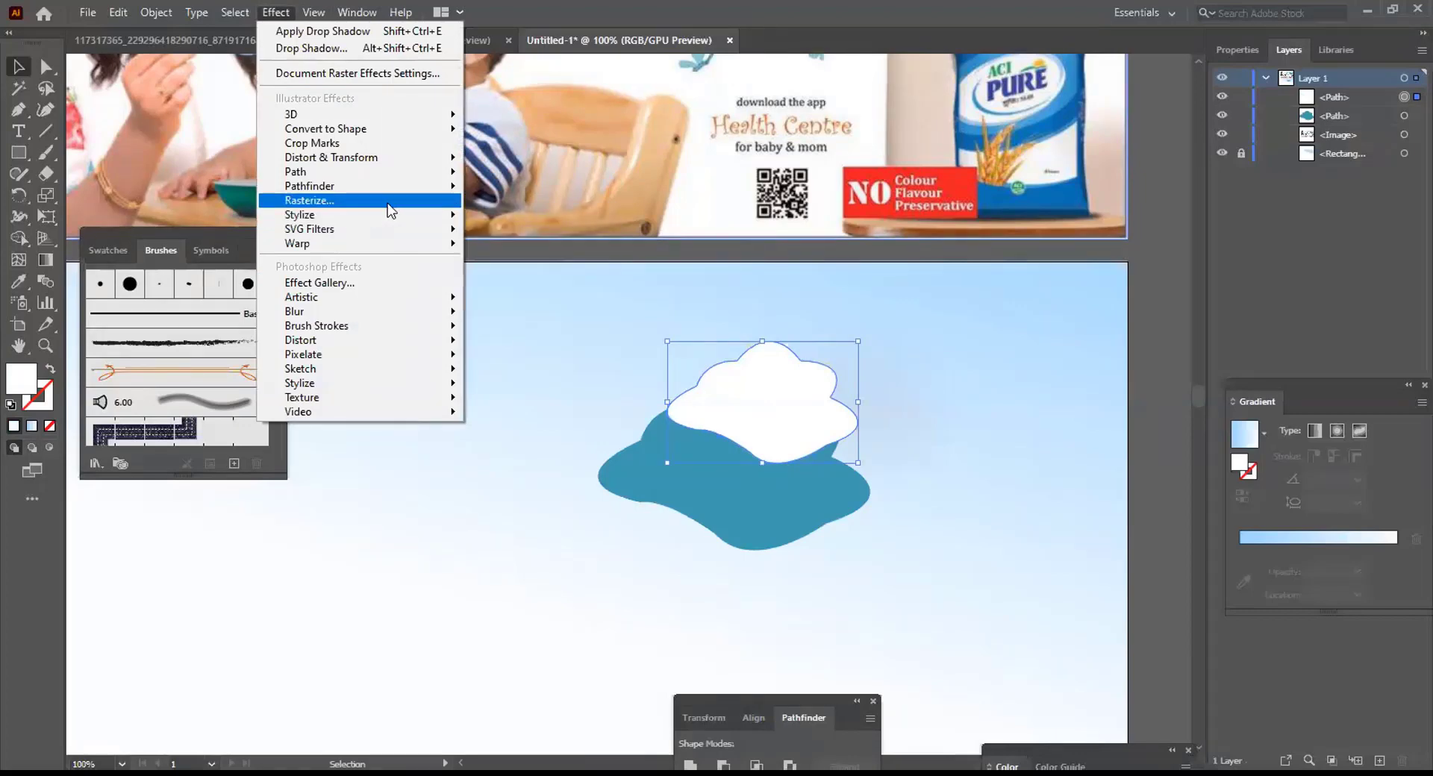
pyautogui.moveTo(389, 216)
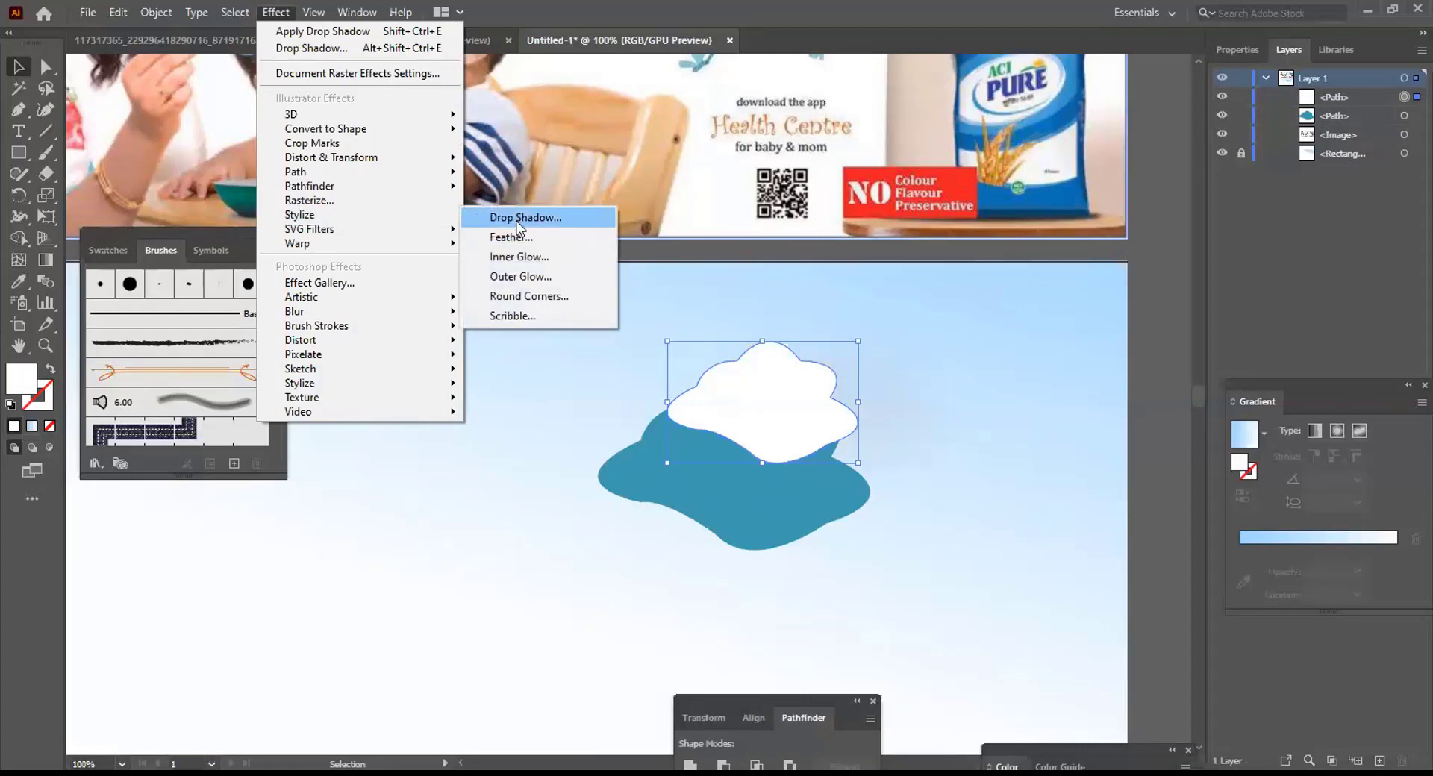
pyautogui.click(513, 216)
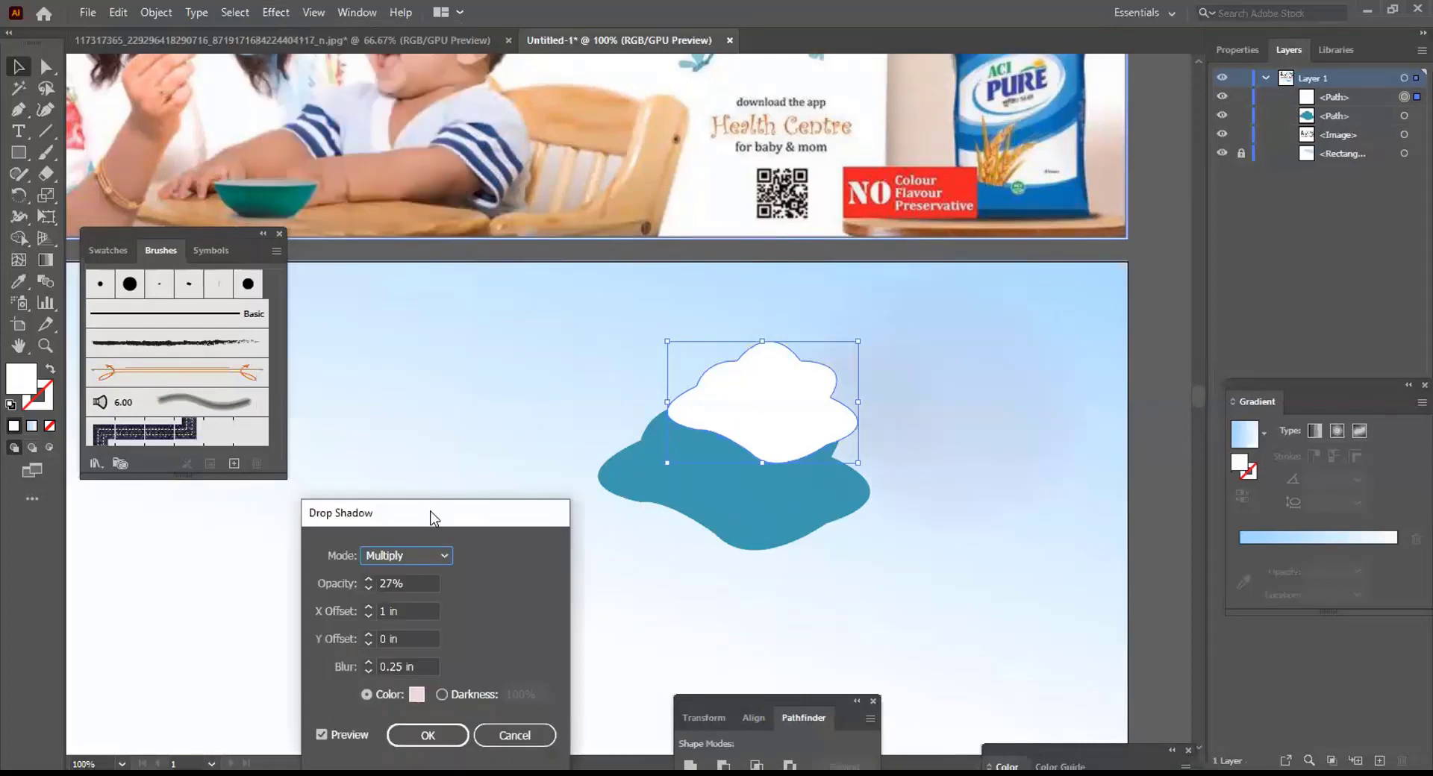
pyautogui.moveTo(428, 518); pyautogui.dragTo(455, 362)
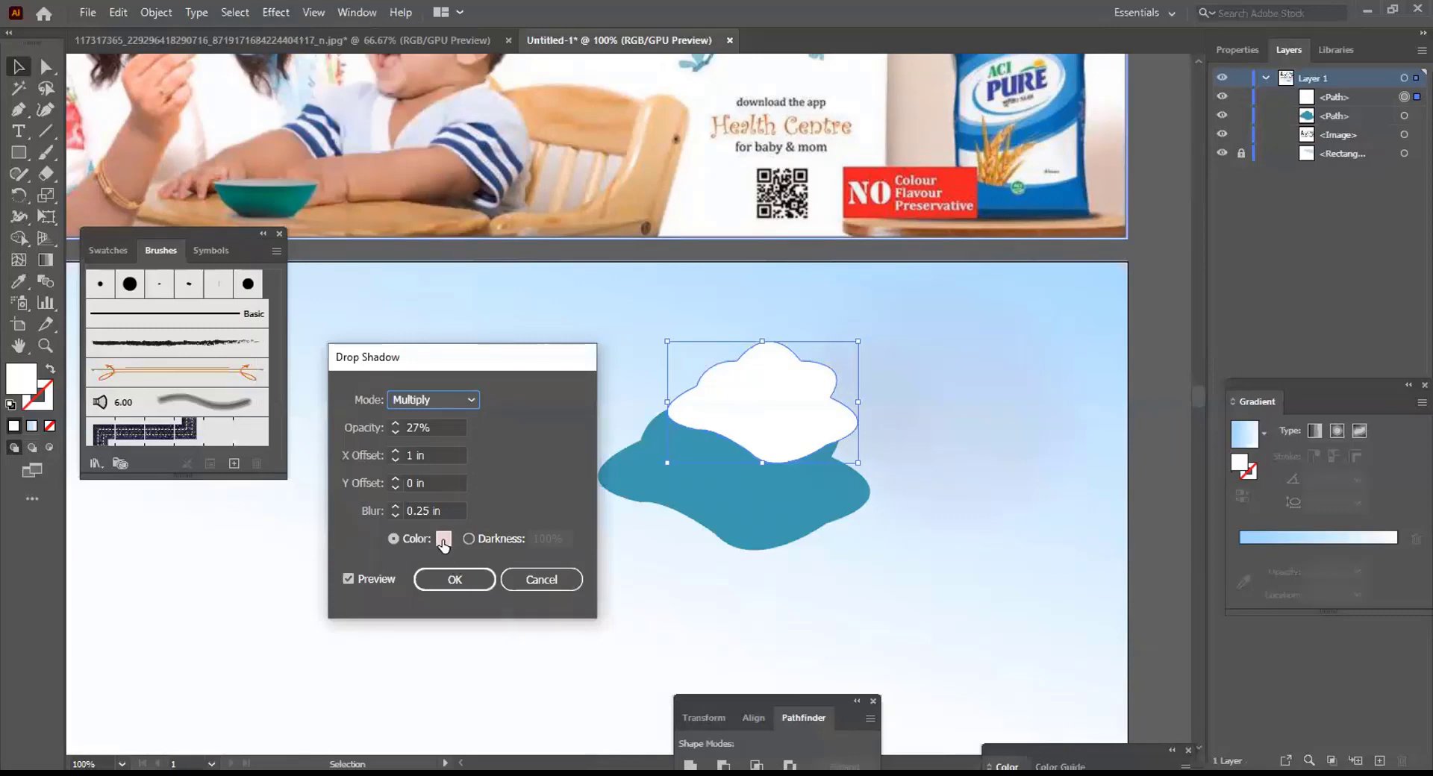
pyautogui.click(443, 540)
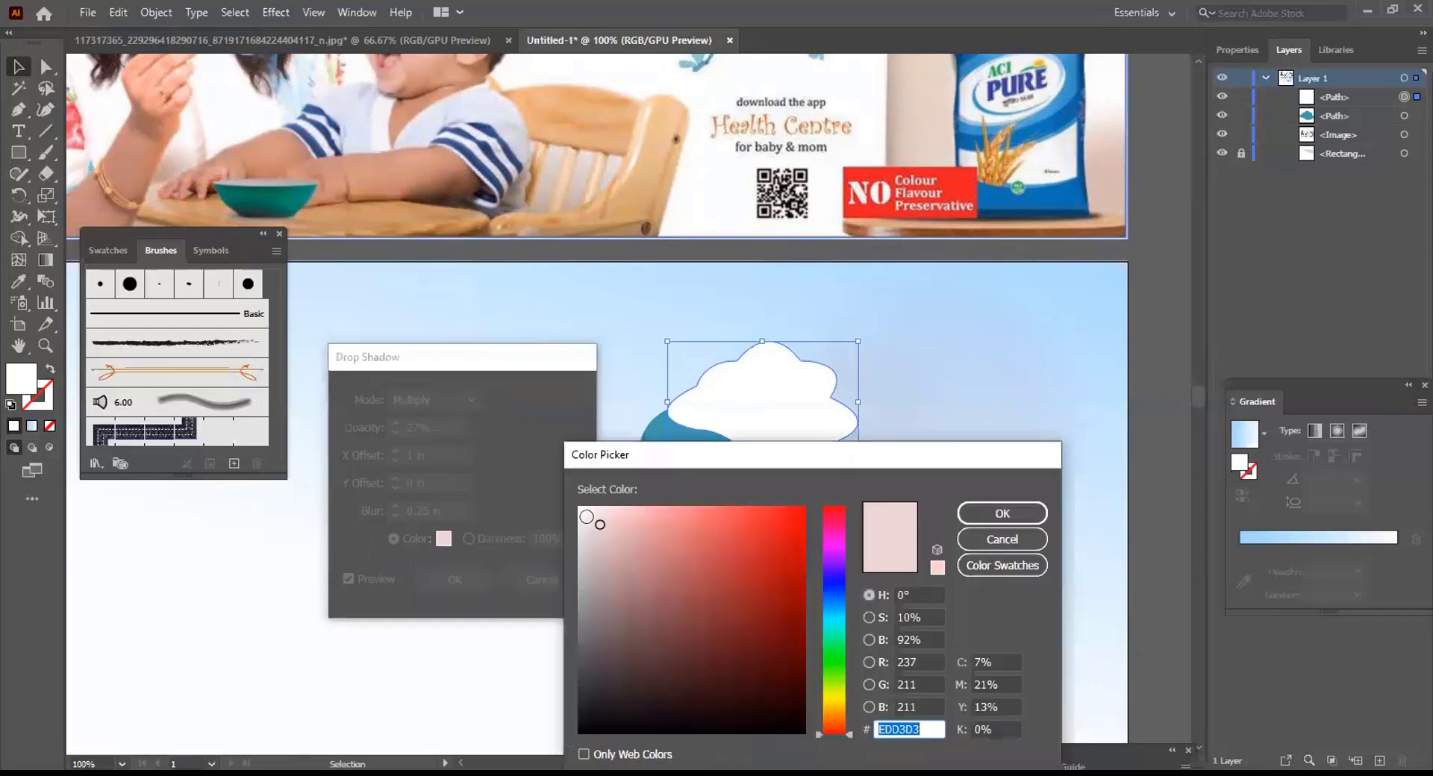
pyautogui.moveTo(586, 516); pyautogui.dragTo(585, 543)
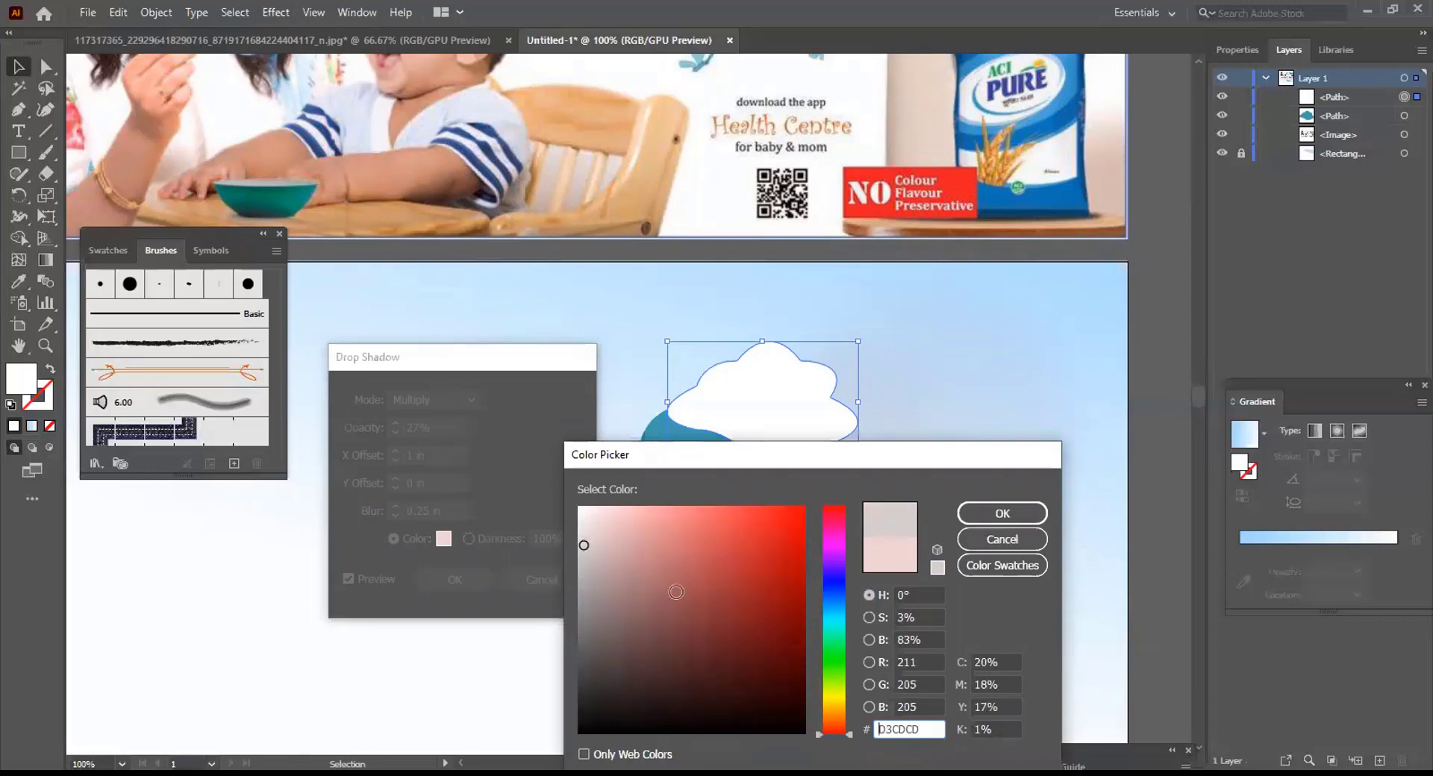
pyautogui.click(1037, 518)
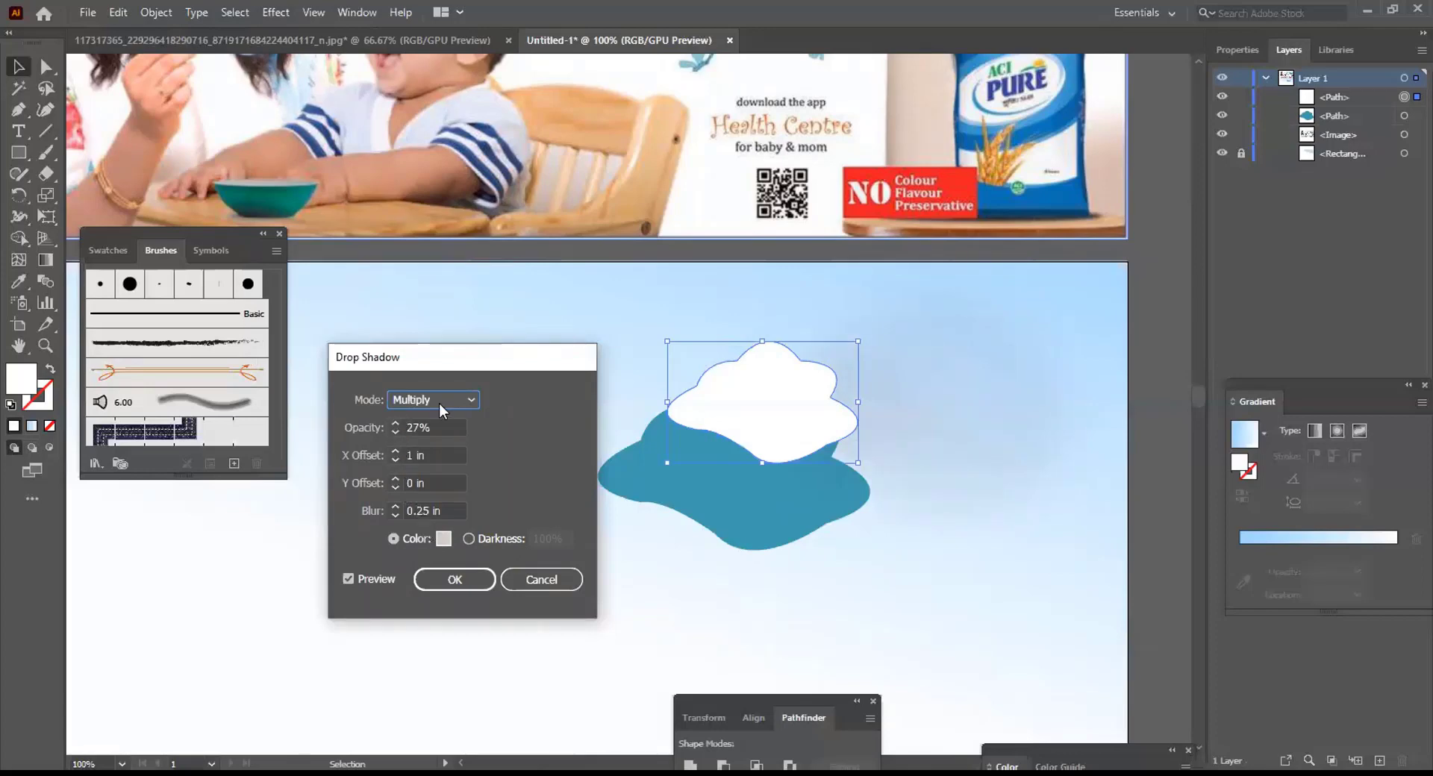
# Set the drop shadow's blending mode to Normal and raise its opacity to 76%
pyautogui.click(475, 400)
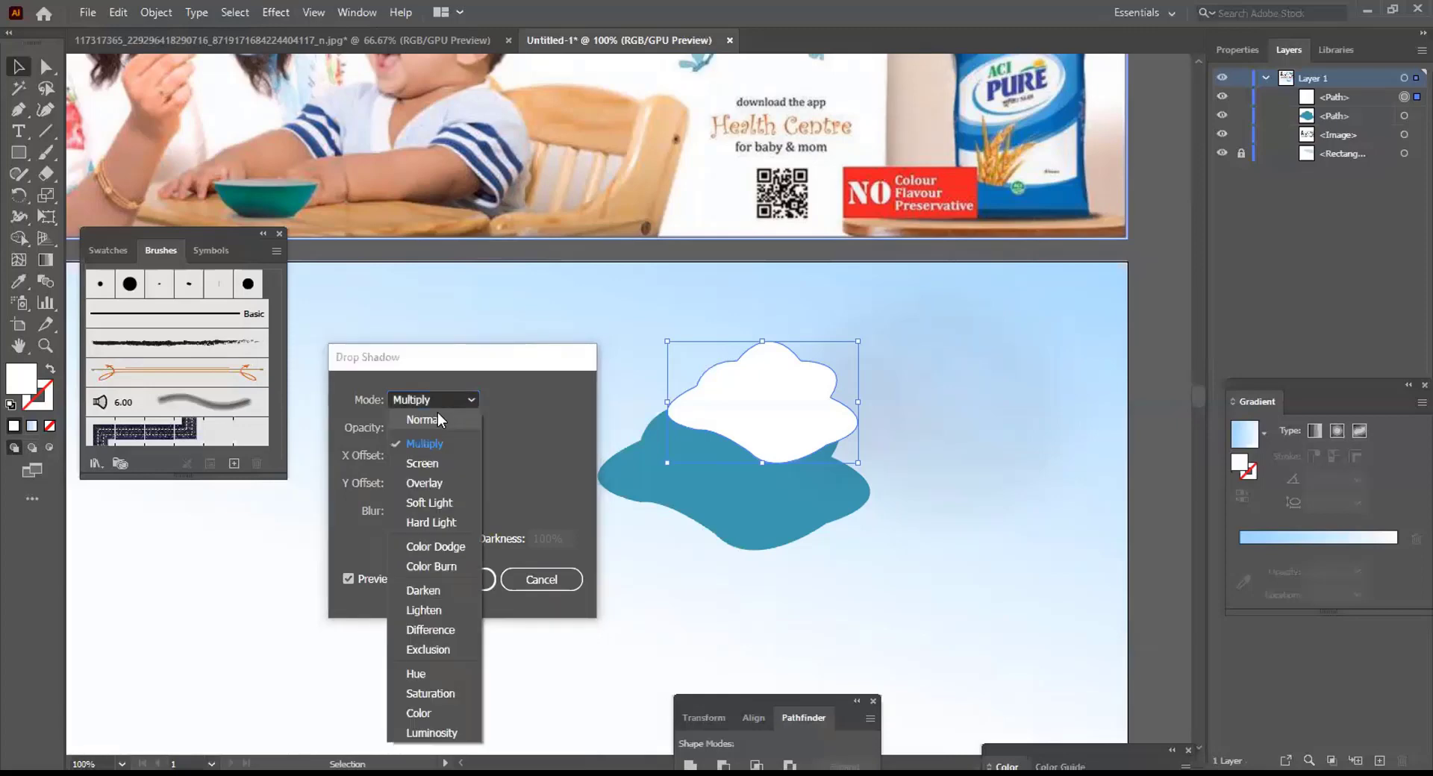
pyautogui.click(437, 415)
pyautogui.press('Tab')
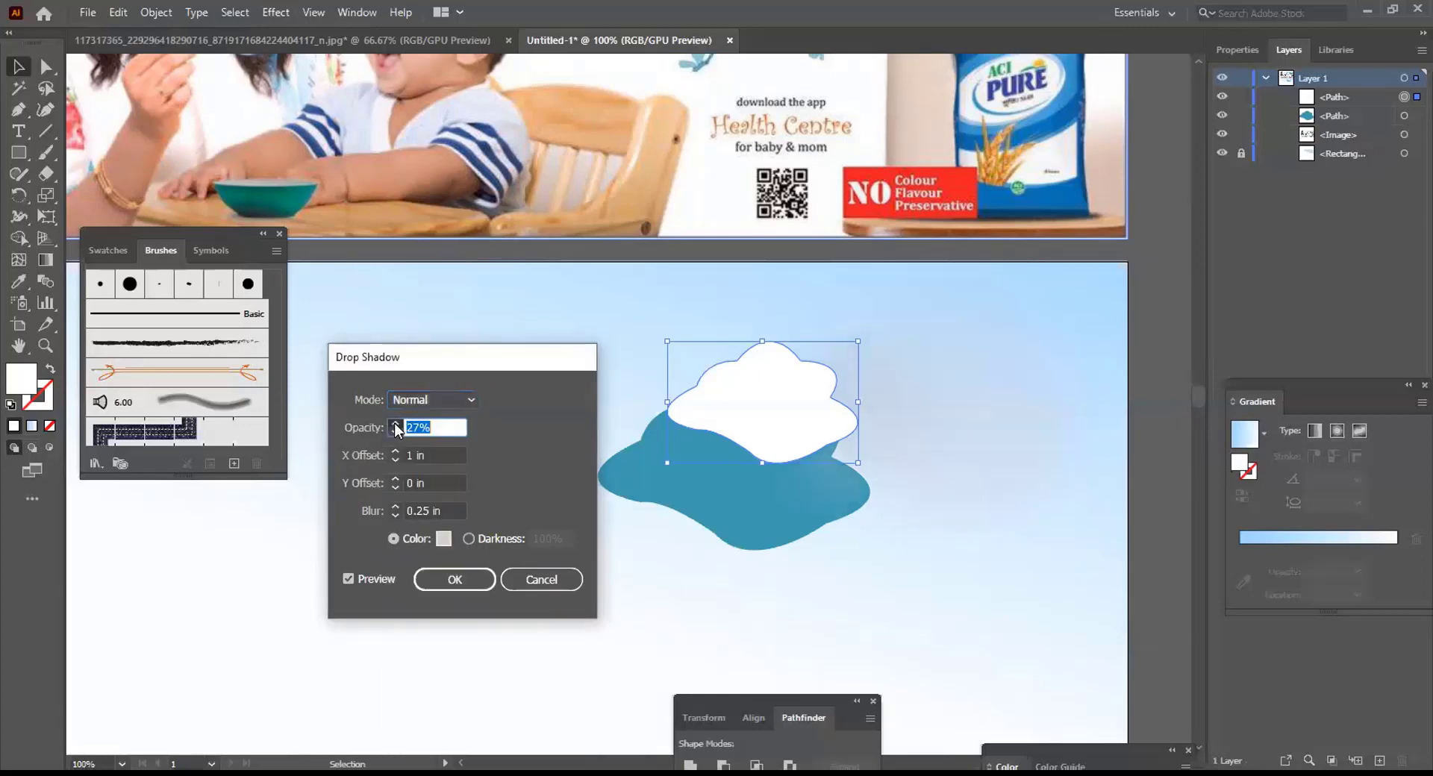
pyautogui.click(396, 424)
pyautogui.click(395, 424)
pyautogui.click(396, 423)
pyautogui.click(395, 424)
pyautogui.click(395, 423)
pyautogui.click(395, 424)
pyautogui.click(396, 424)
pyautogui.click(396, 424)
pyautogui.click(395, 424)
pyautogui.click(395, 424)
pyautogui.click(395, 424)
pyautogui.click(395, 424)
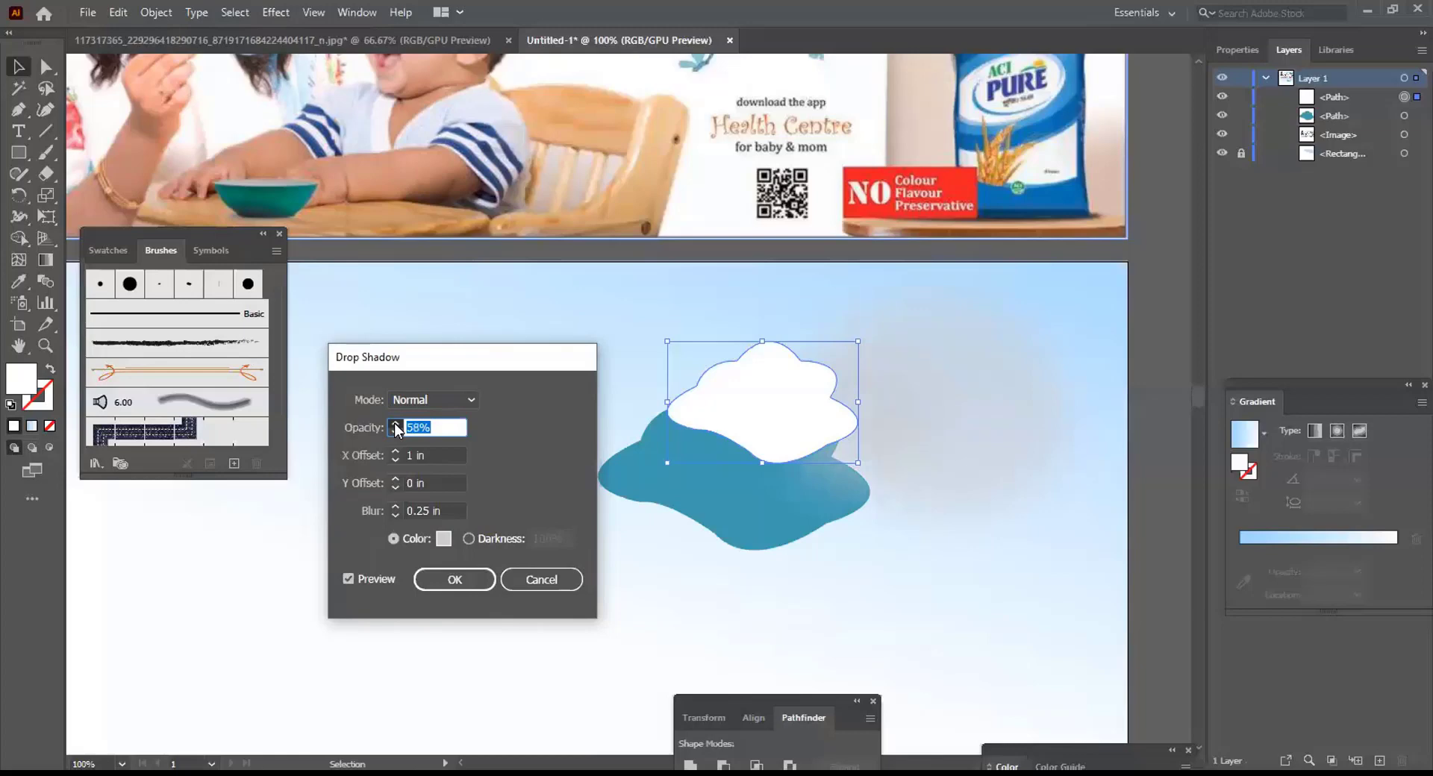
pyautogui.click(395, 424)
pyautogui.click(396, 424)
pyautogui.click(395, 423)
pyautogui.click(396, 424)
pyautogui.click(395, 424)
pyautogui.click(396, 423)
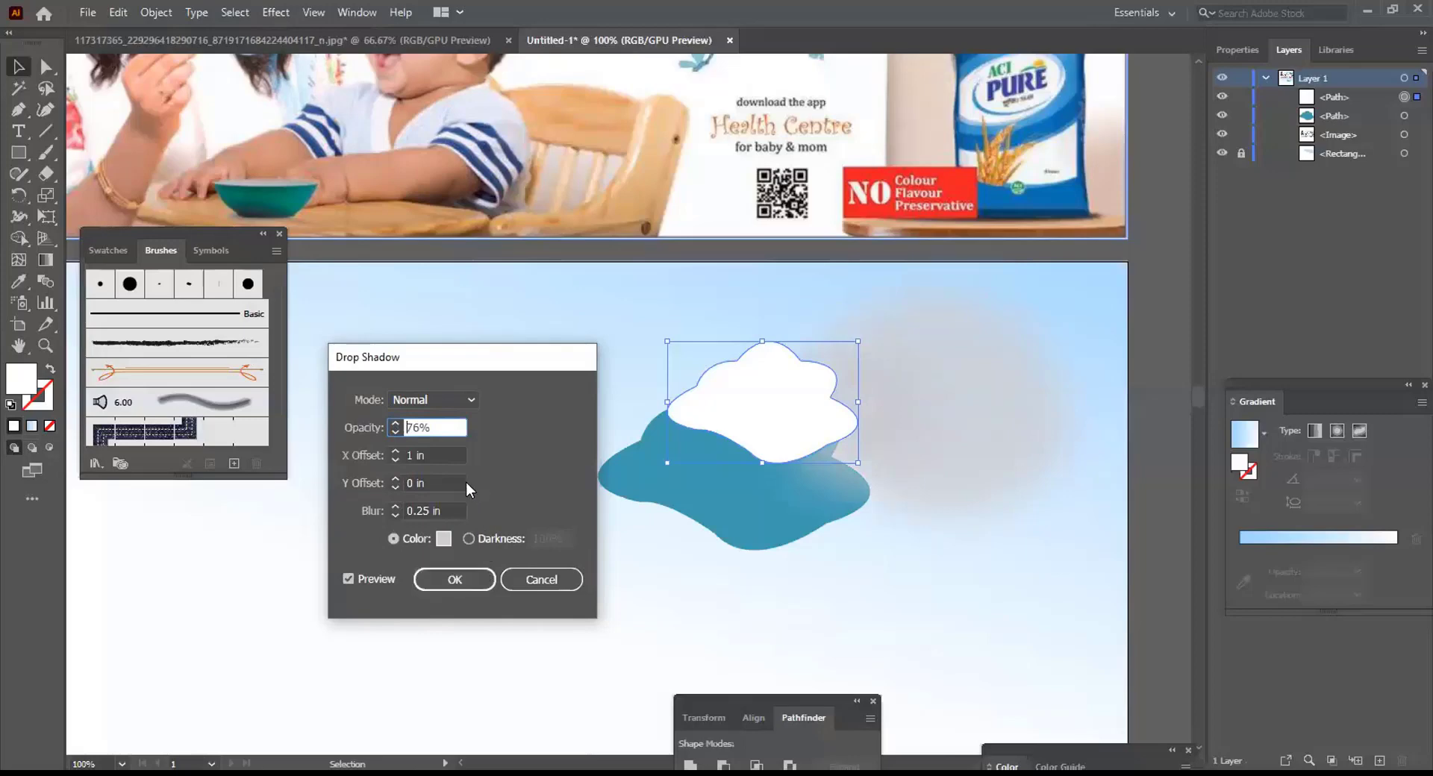
# Try a drop shadow X offset of -1.125 in with the Y offset at 0 in
pyautogui.click(394, 488)
pyautogui.click(394, 488)
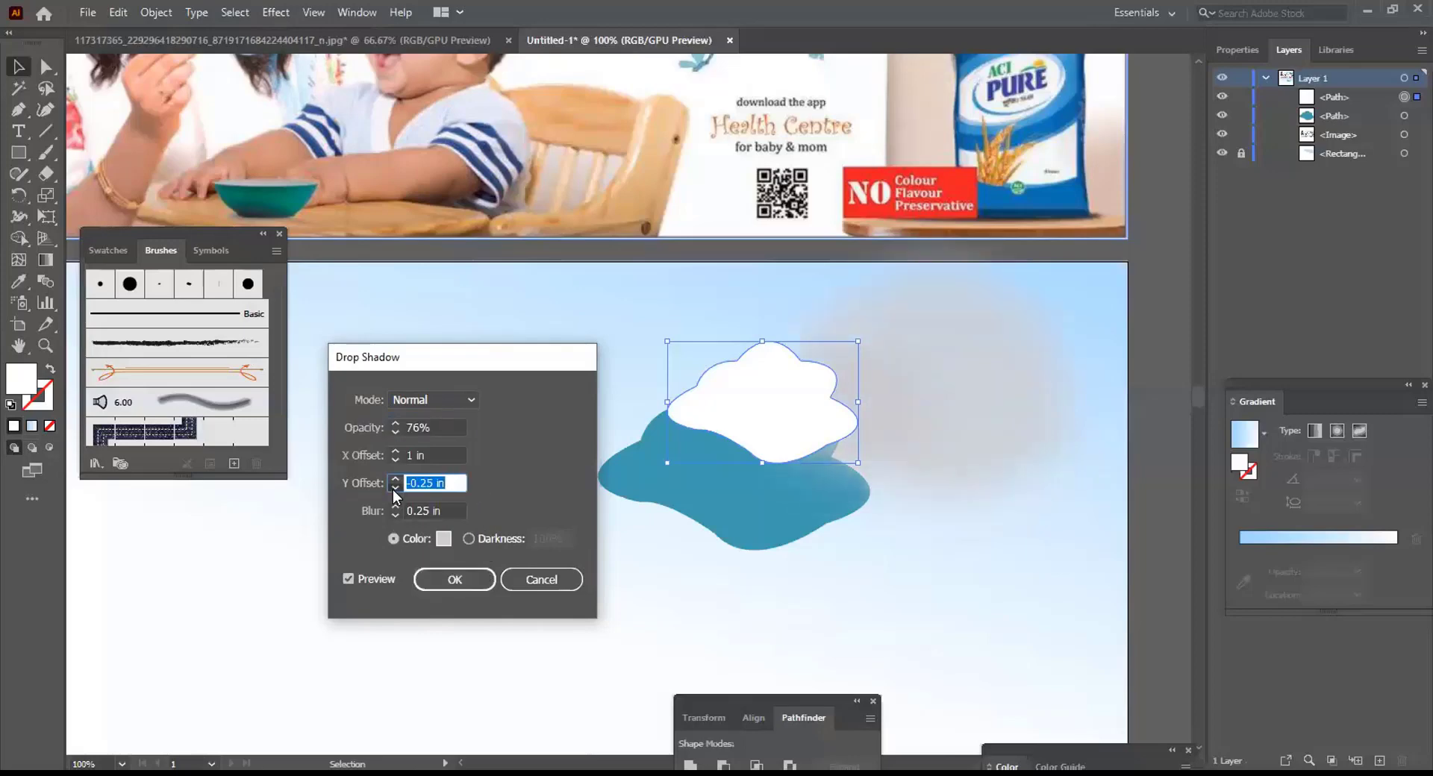
pyautogui.click(395, 479)
pyautogui.click(395, 479)
pyautogui.click(396, 461)
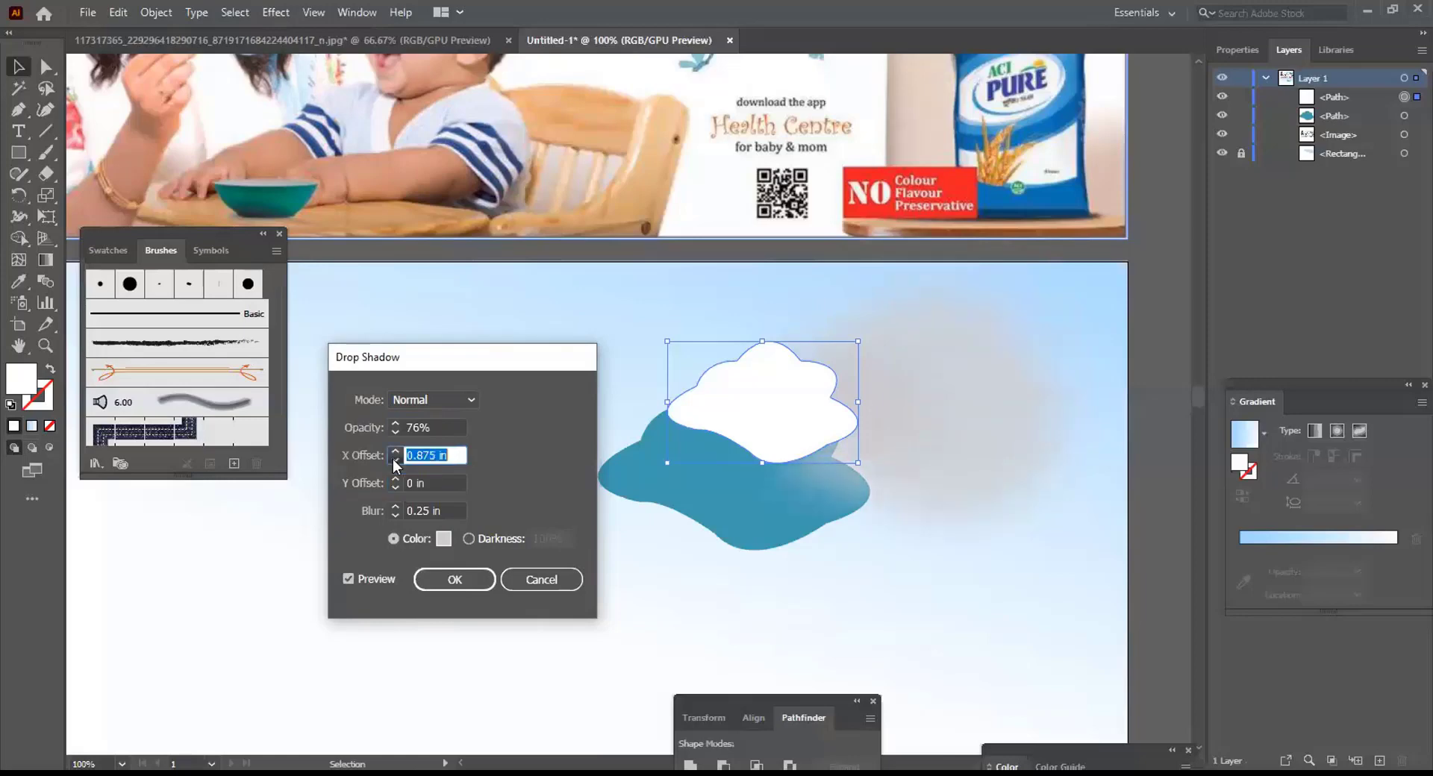
pyautogui.click(396, 461)
pyautogui.click(395, 460)
pyautogui.click(396, 461)
pyautogui.click(396, 460)
pyautogui.click(395, 461)
pyautogui.click(395, 461)
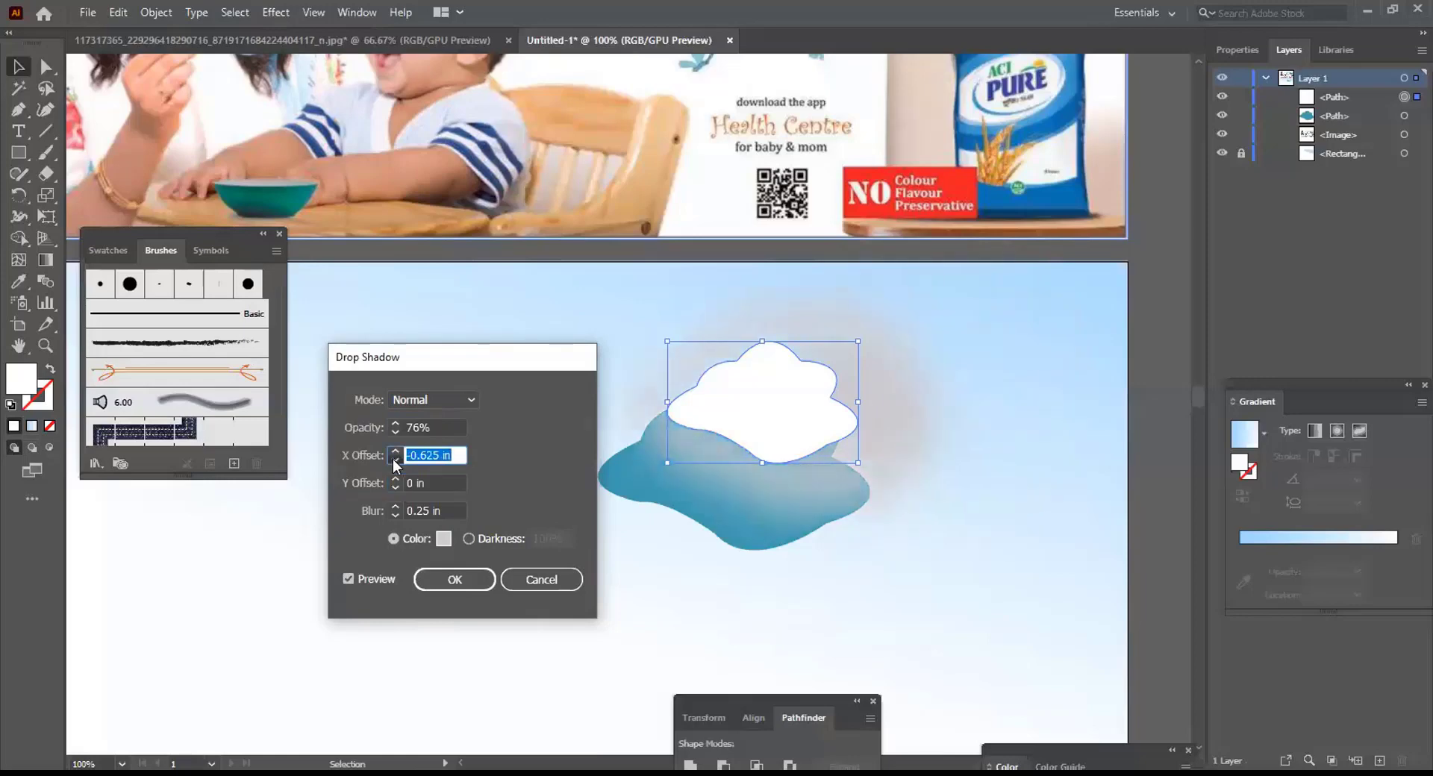
pyautogui.click(395, 460)
pyautogui.click(395, 460)
pyautogui.click(396, 461)
pyautogui.click(395, 460)
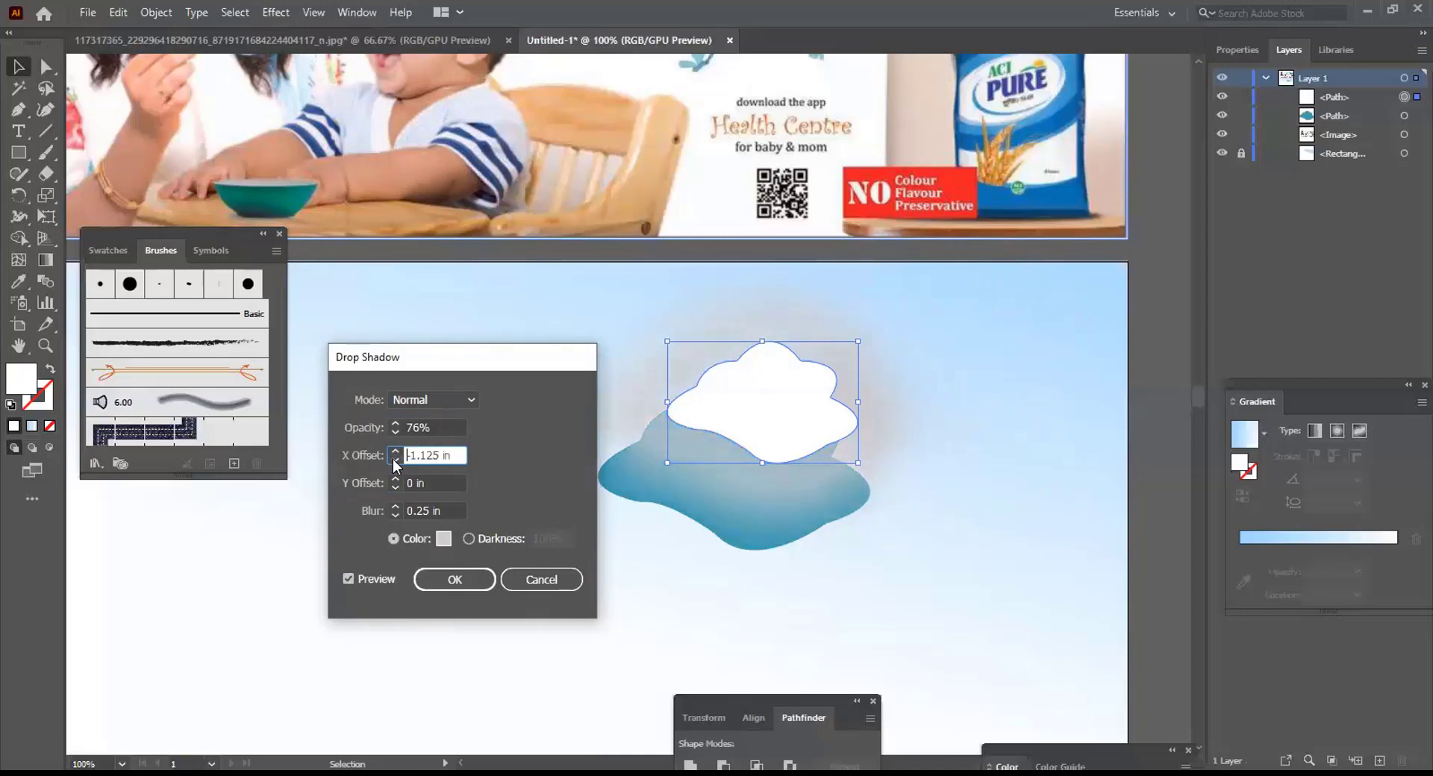
# Try shifting the drop shadow to a Y offset of -0.375 in and an X offset of -1.75 in
pyautogui.click(396, 486)
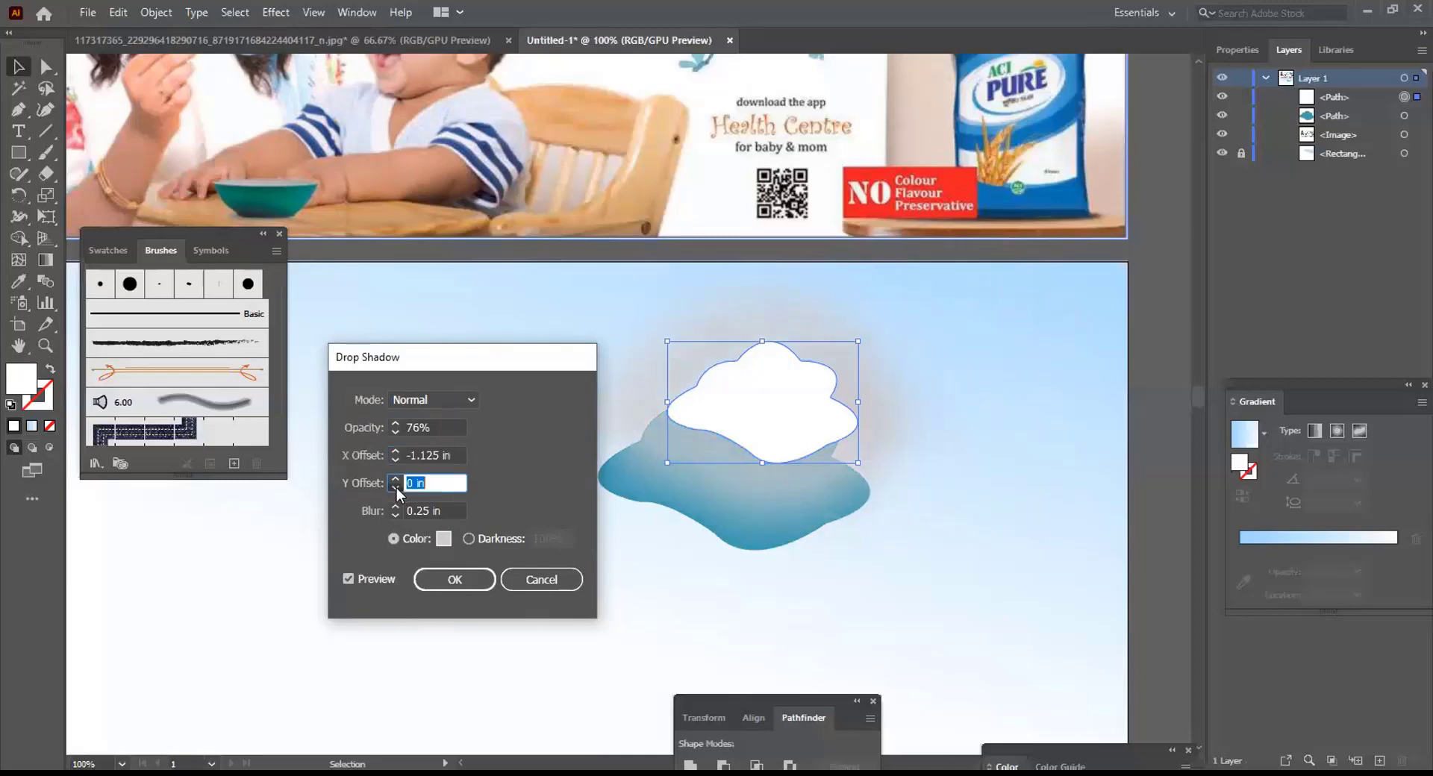
pyautogui.click(396, 487)
pyautogui.click(396, 487)
pyautogui.click(396, 460)
pyautogui.click(396, 459)
pyautogui.click(395, 459)
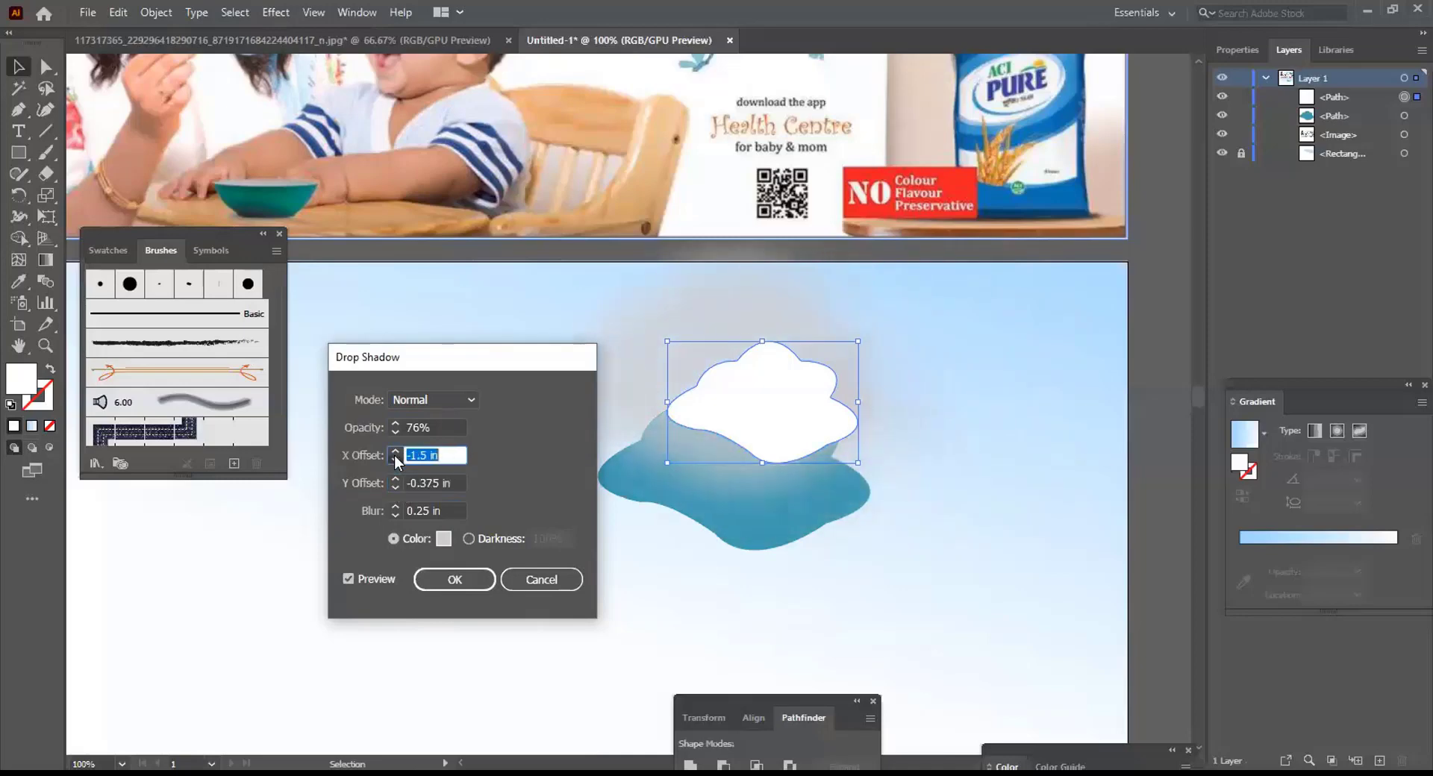
pyautogui.click(395, 460)
pyautogui.click(396, 460)
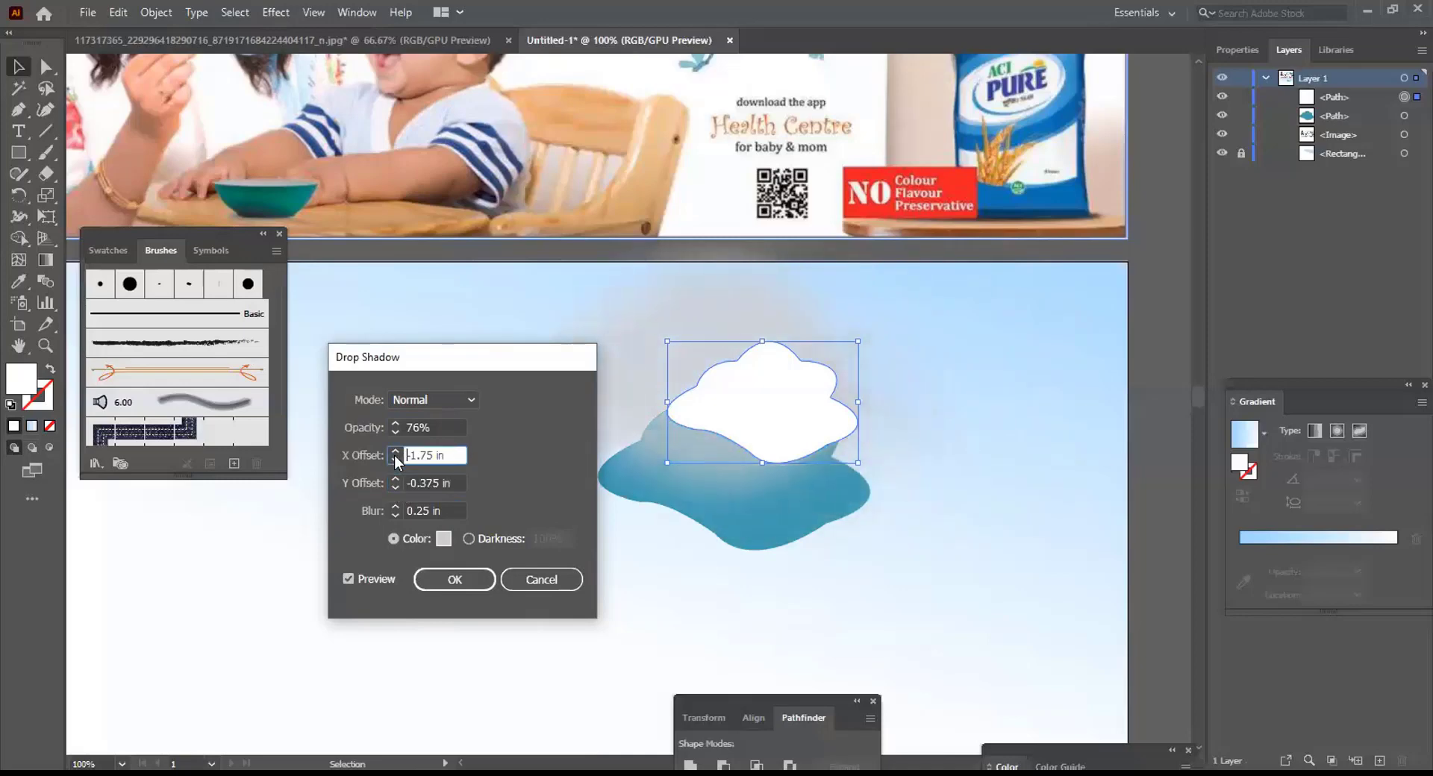
# Reduce the drop shadow's blur to 0 in and move the settings dialog away from the clouds
pyautogui.click(395, 516)
pyautogui.click(395, 515)
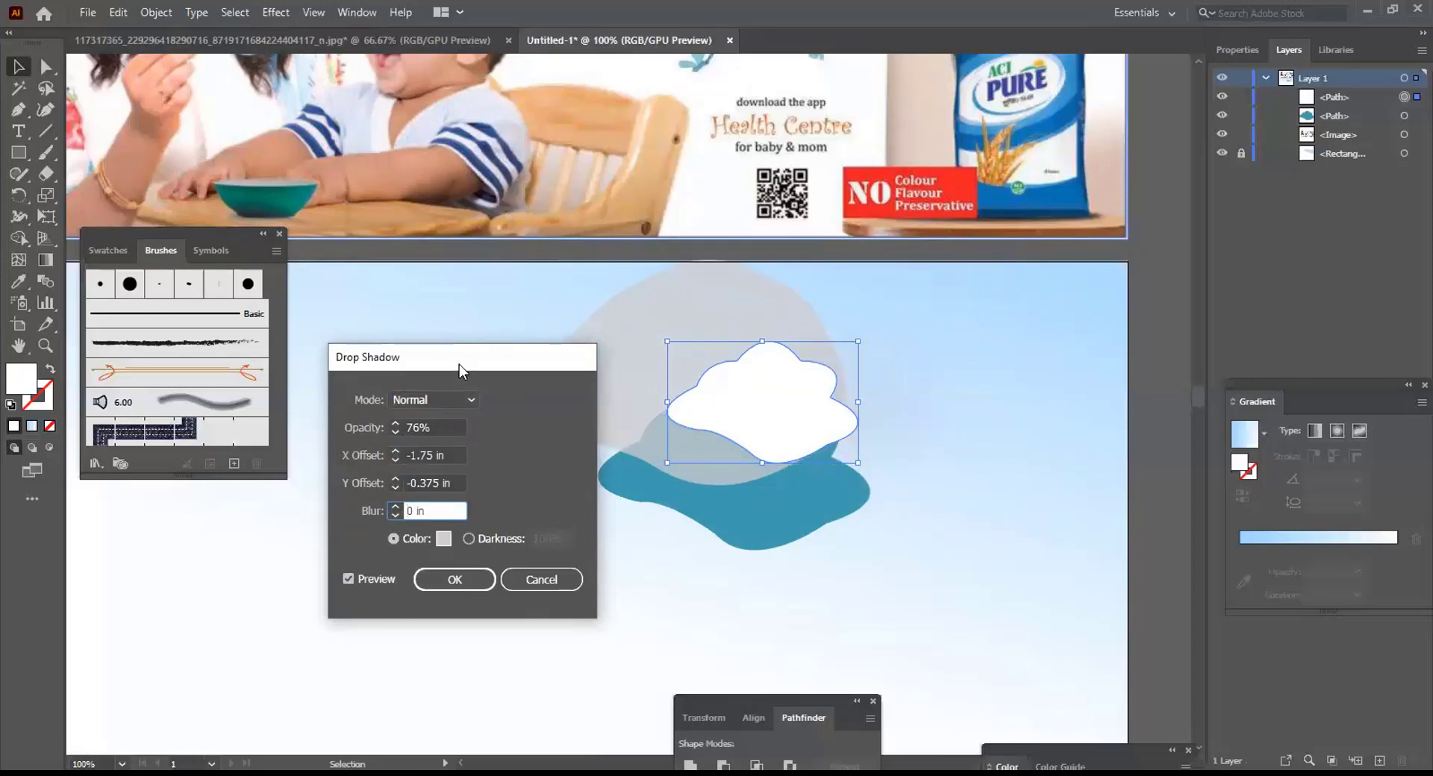
pyautogui.moveTo(459, 364); pyautogui.dragTo(373, 370)
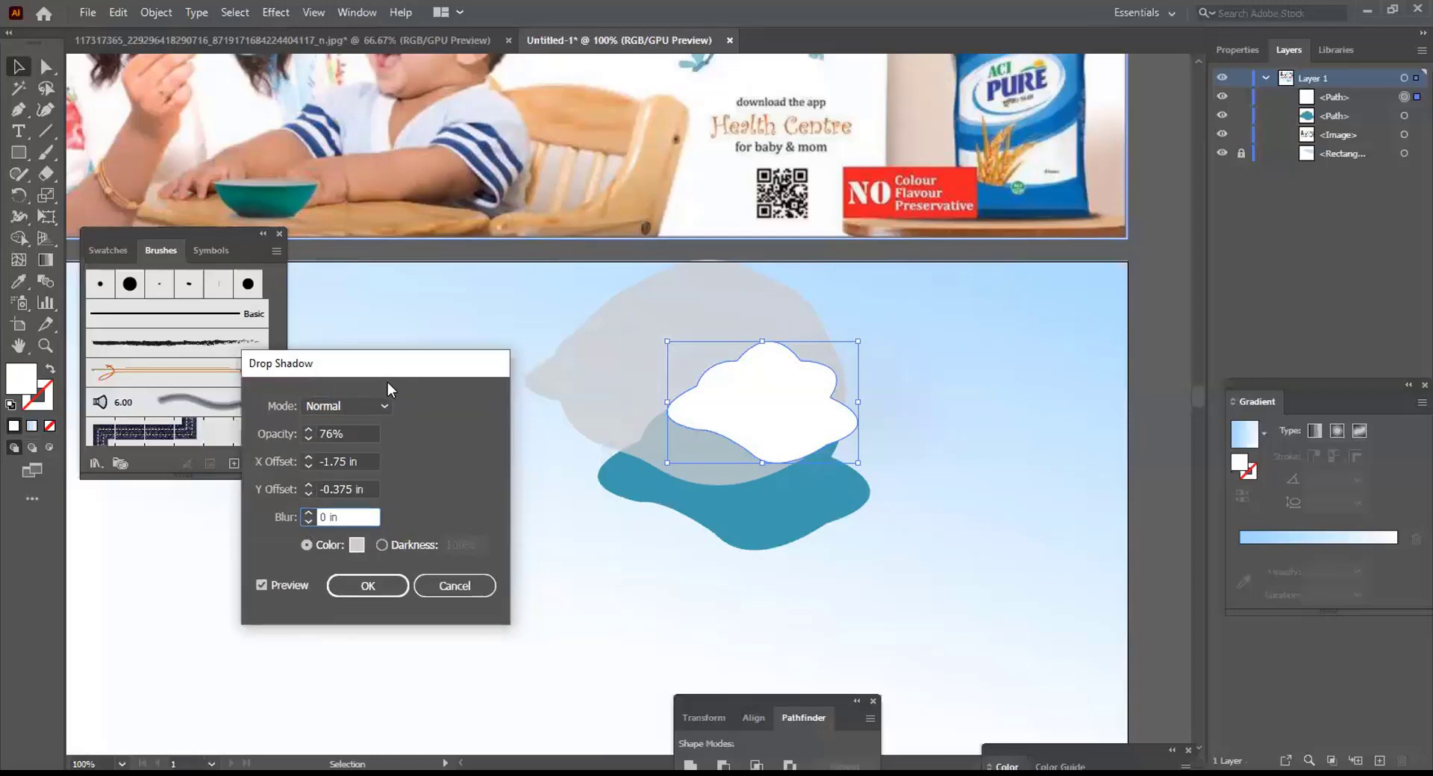
# Try a drop shadow Y offset of -0.625 in and an X offset of -2.125 in
pyautogui.click(311, 464)
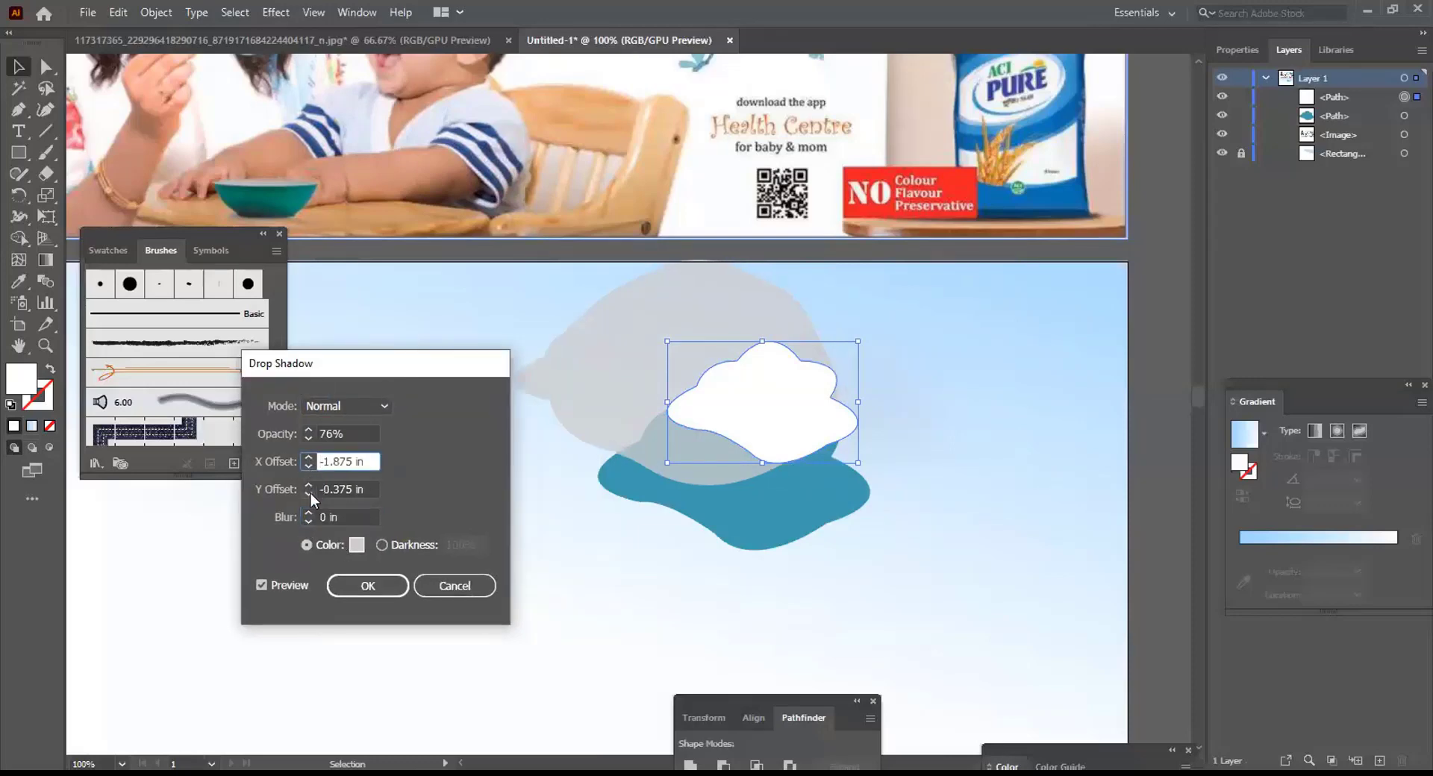
pyautogui.click(310, 492)
pyautogui.click(310, 492)
pyautogui.click(308, 465)
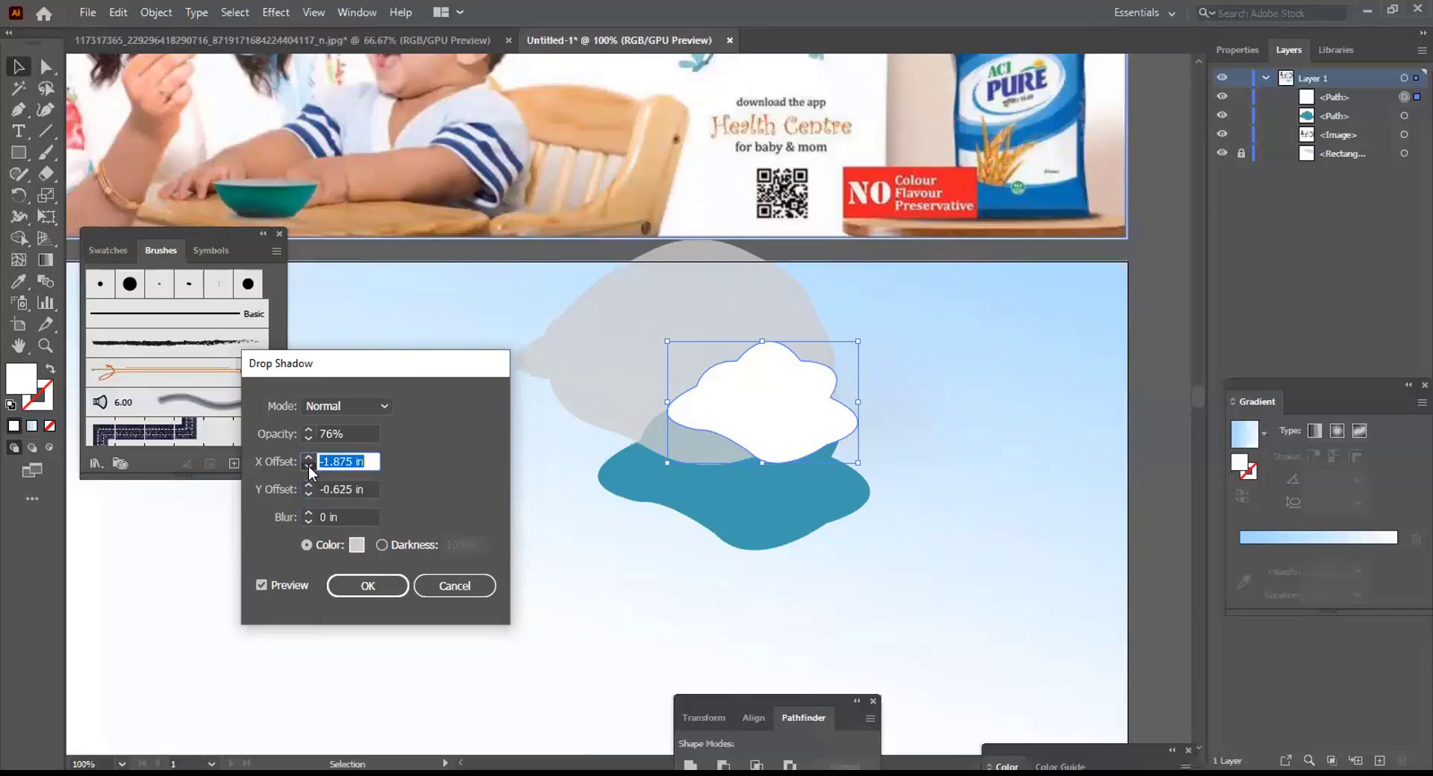
pyautogui.click(308, 466)
pyautogui.click(307, 466)
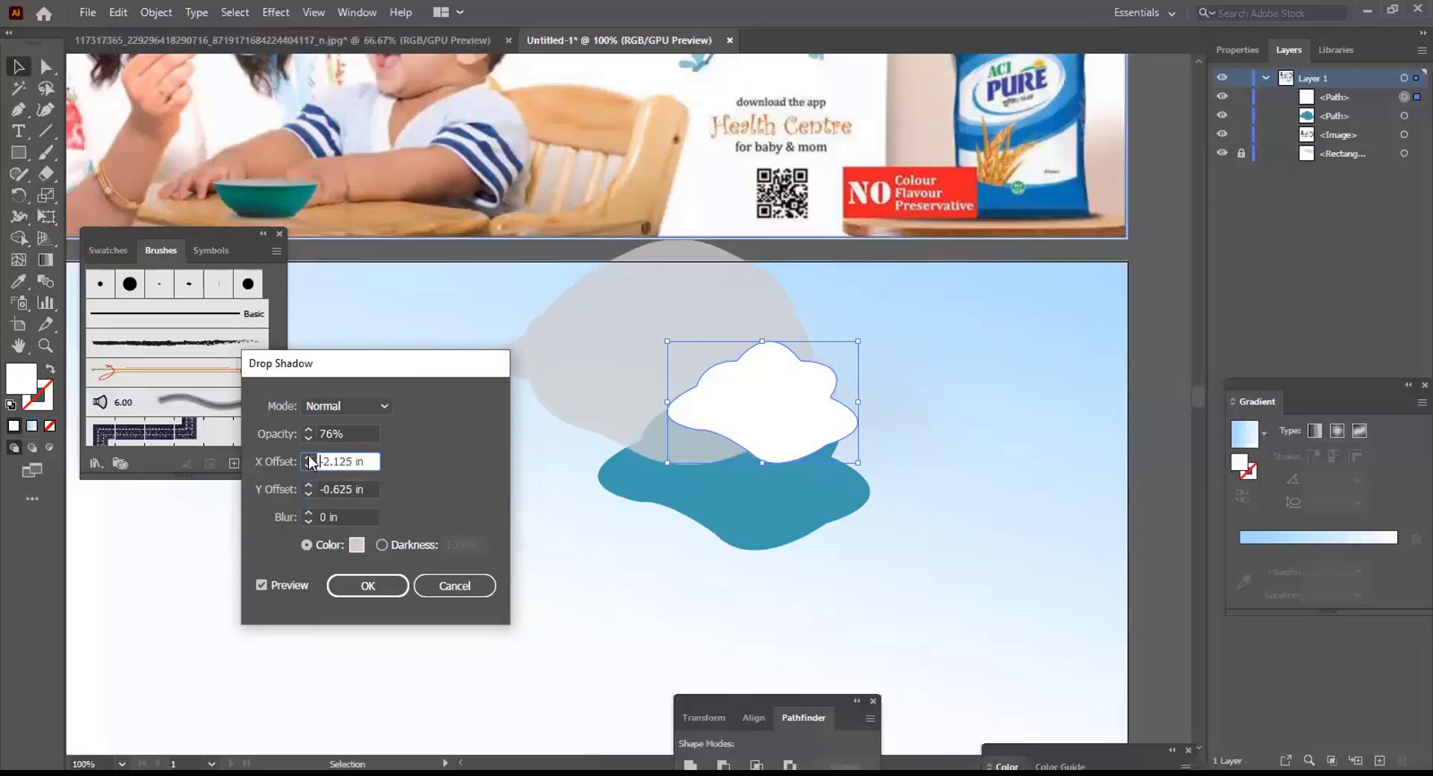
# Try increasing the drop shadow's X offset to -0.75 in
pyautogui.click(308, 456)
pyautogui.click(308, 457)
pyautogui.click(308, 456)
pyautogui.click(308, 456)
pyautogui.click(308, 458)
pyautogui.click(308, 457)
pyautogui.click(308, 457)
pyautogui.click(308, 458)
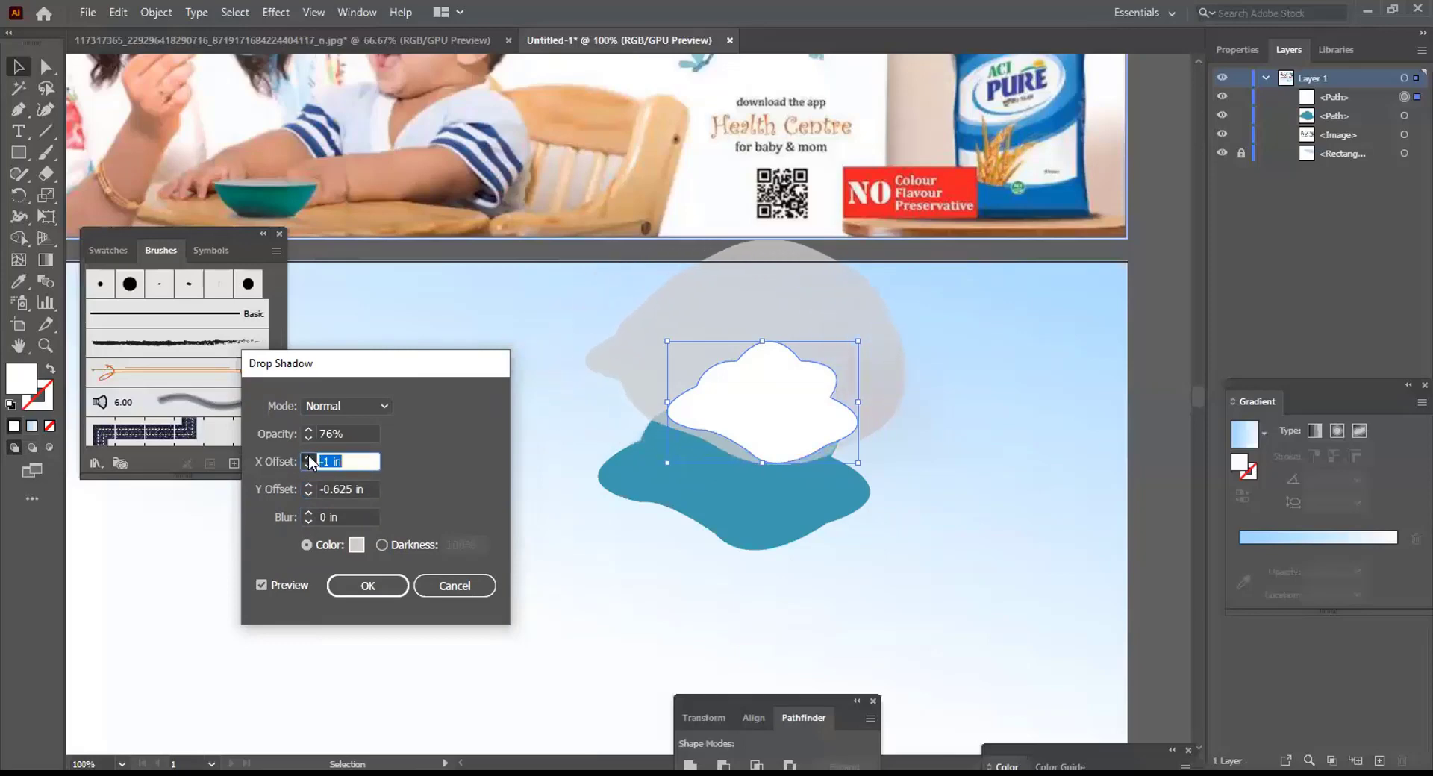
pyautogui.click(308, 458)
pyautogui.click(308, 458)
pyautogui.click(308, 458)
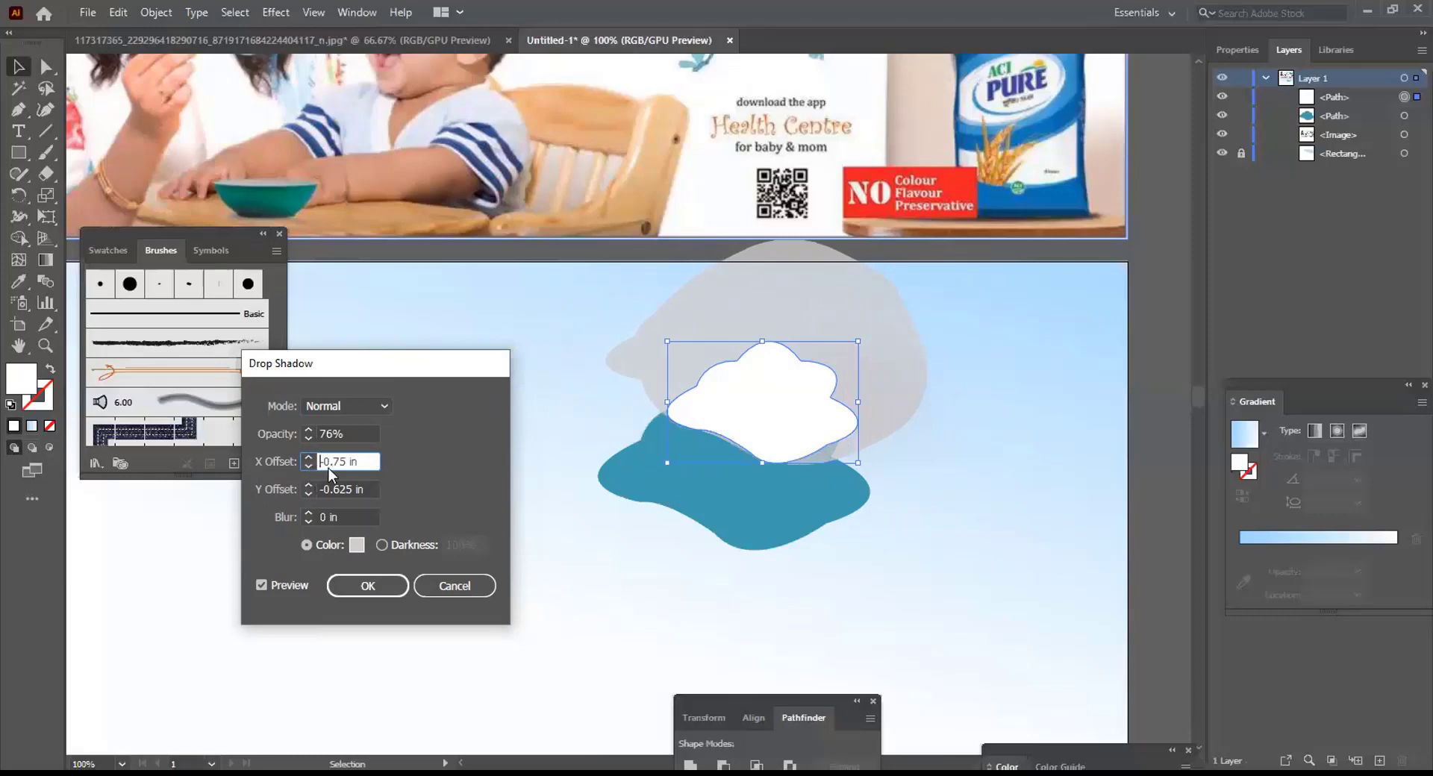
# Set both the X and Y offsets of the drop shadow to 0 in
pyautogui.moveTo(365, 462); pyautogui.dragTo(296, 463)
pyautogui.write('0')
pyautogui.moveTo(371, 489); pyautogui.dragTo(302, 496)
pyautogui.write('0')
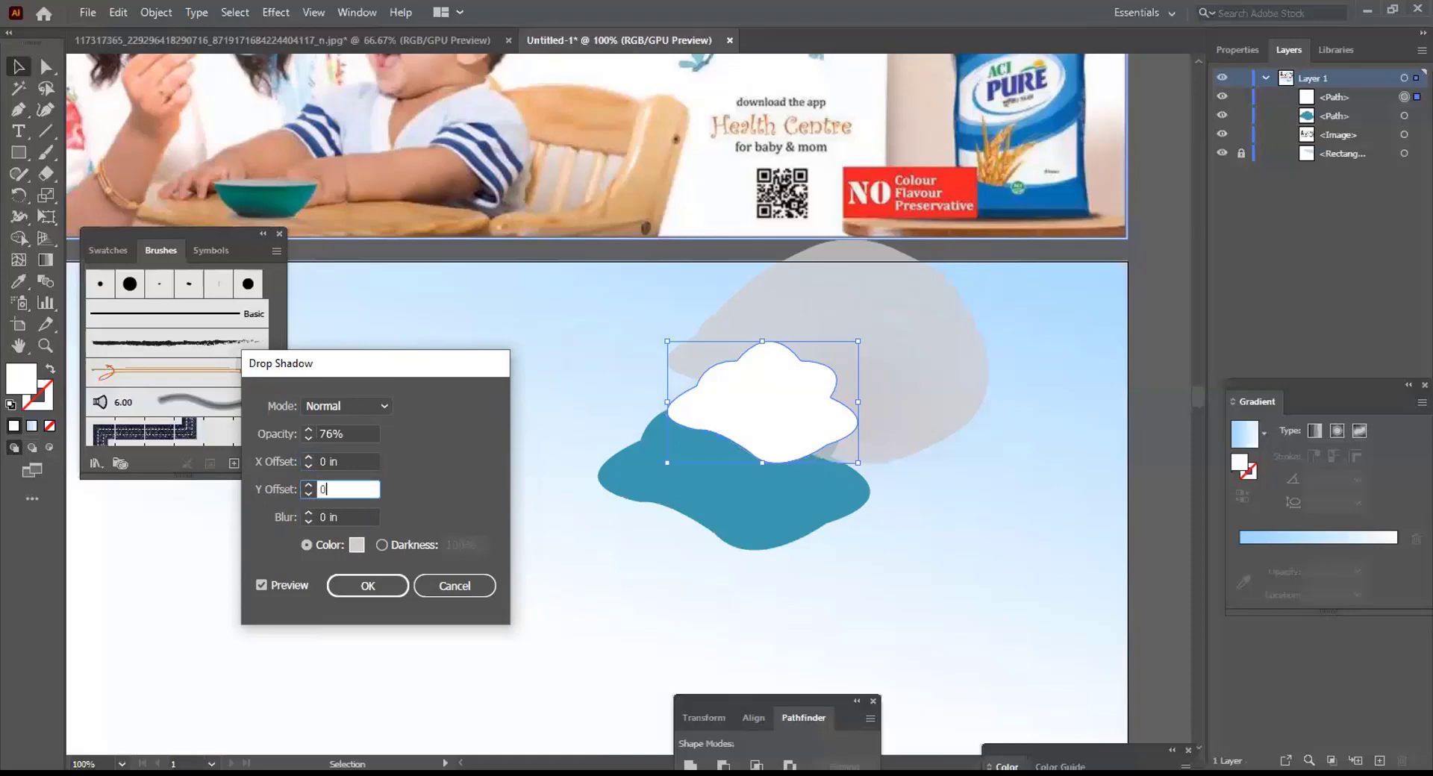
pyautogui.click(311, 496)
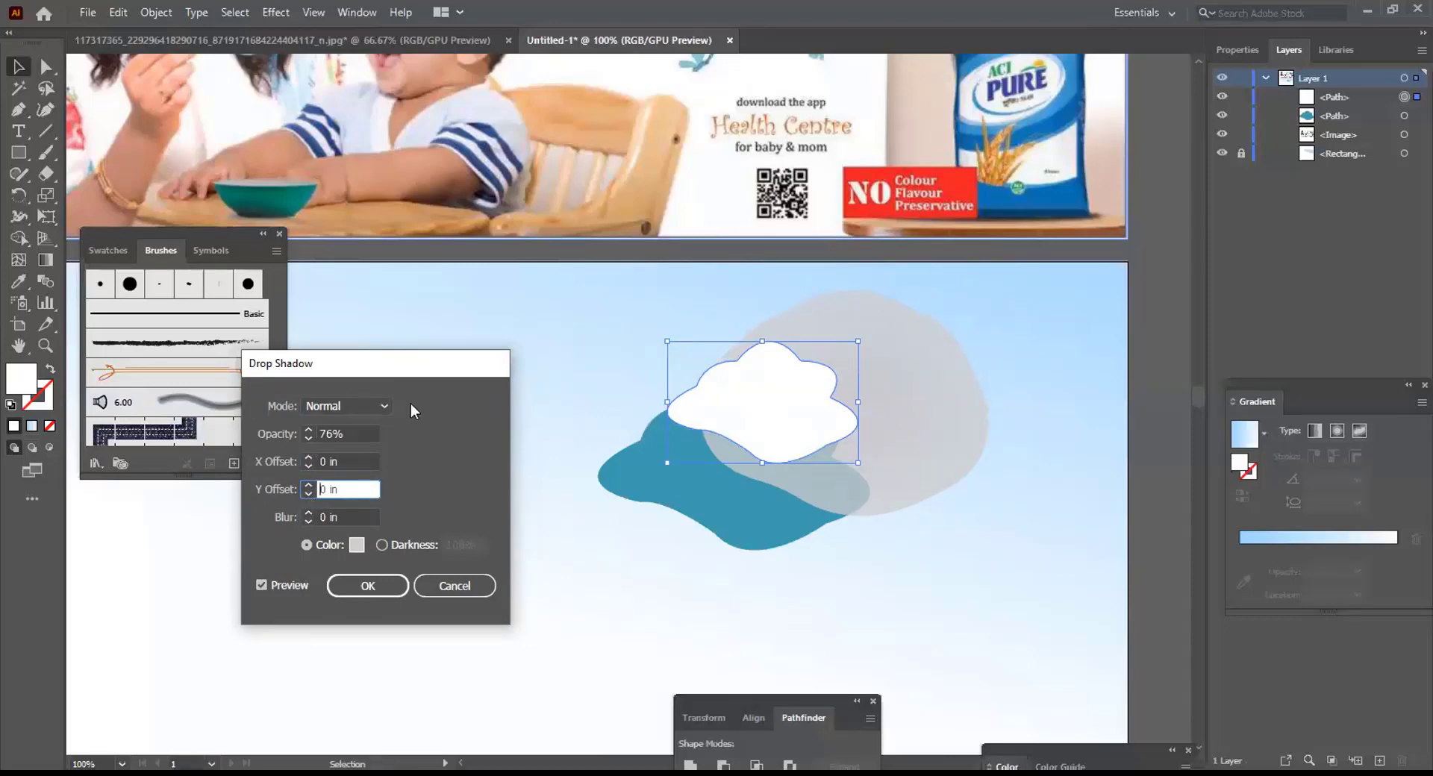
# Lower the drop shadow's opacity to 56% and set its blur to 0.125 in
pyautogui.click(309, 439)
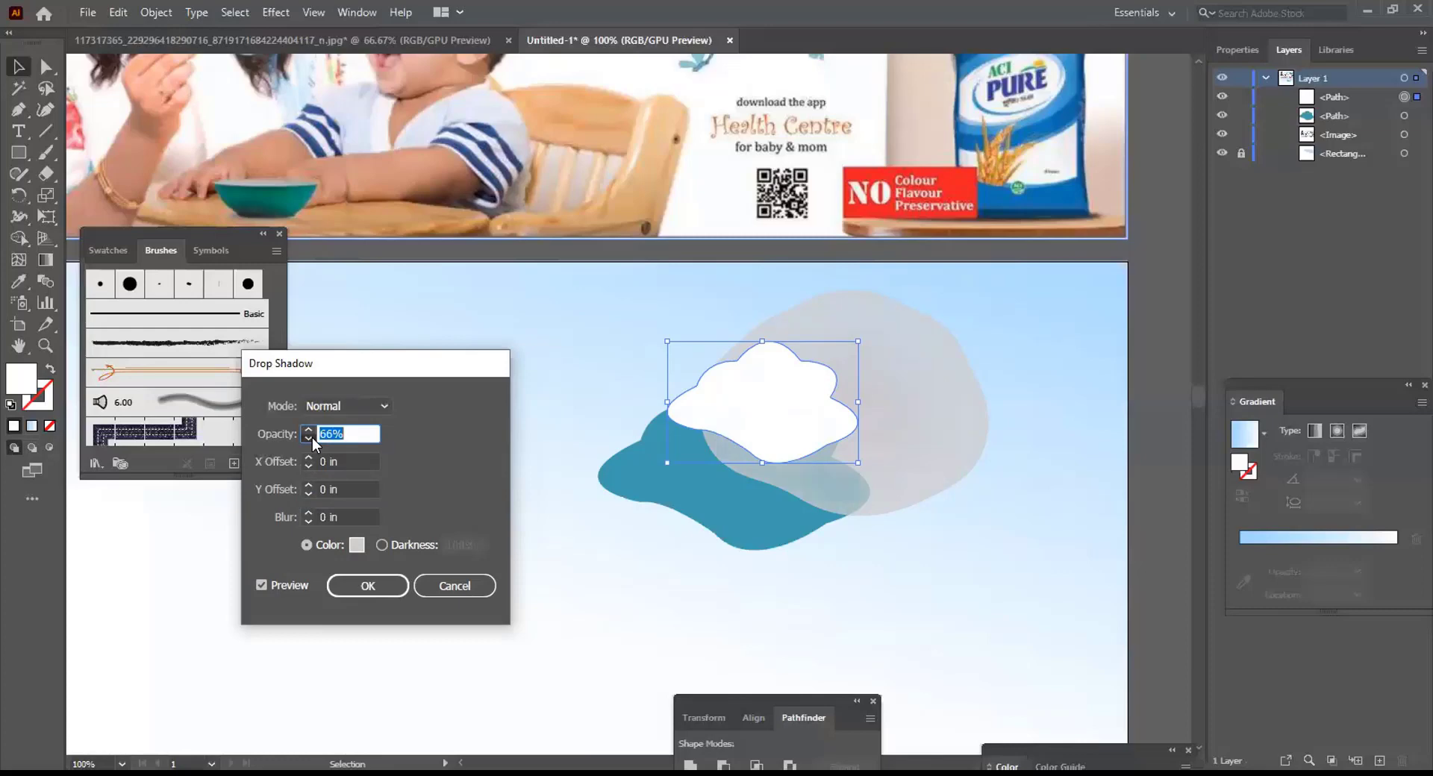
pyautogui.click(308, 439)
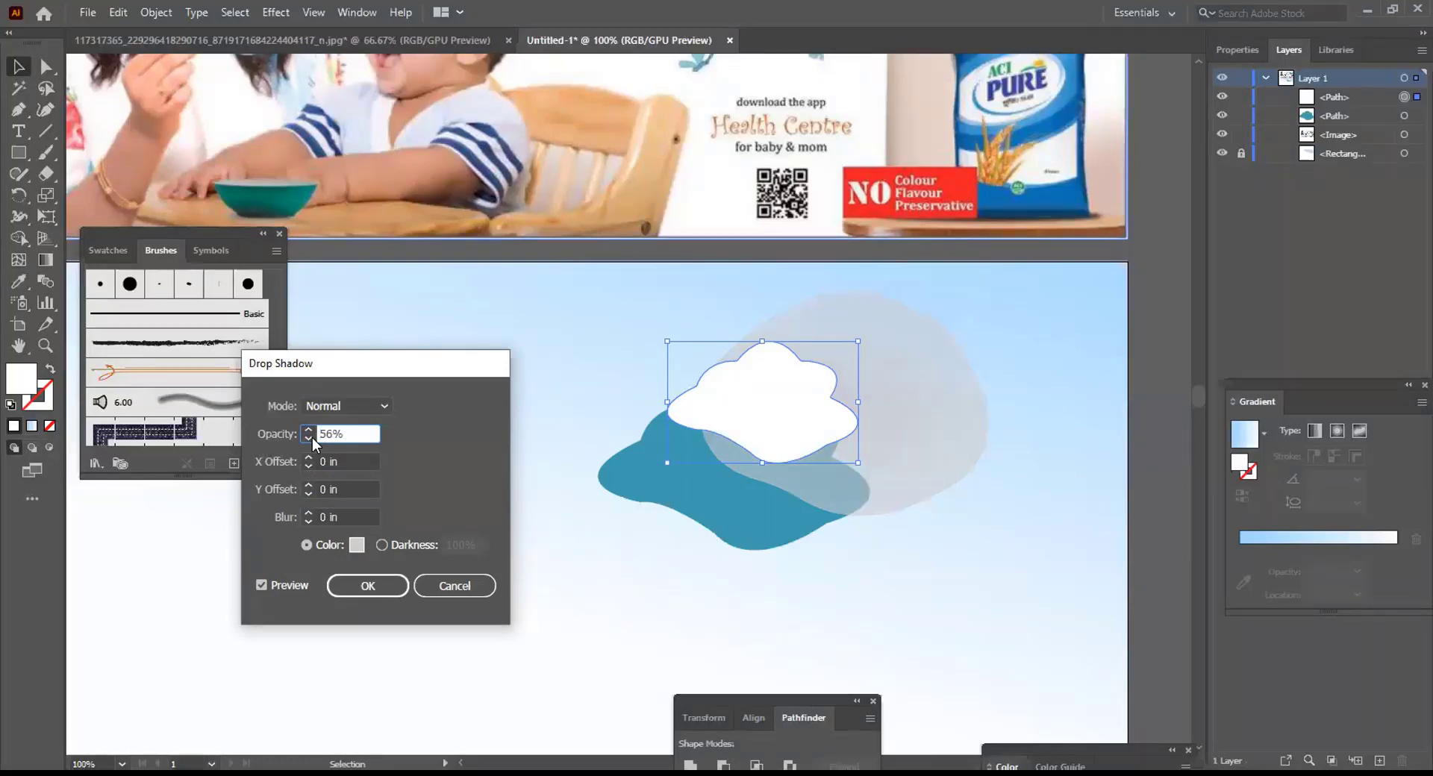
pyautogui.click(308, 439)
pyautogui.click(260, 585)
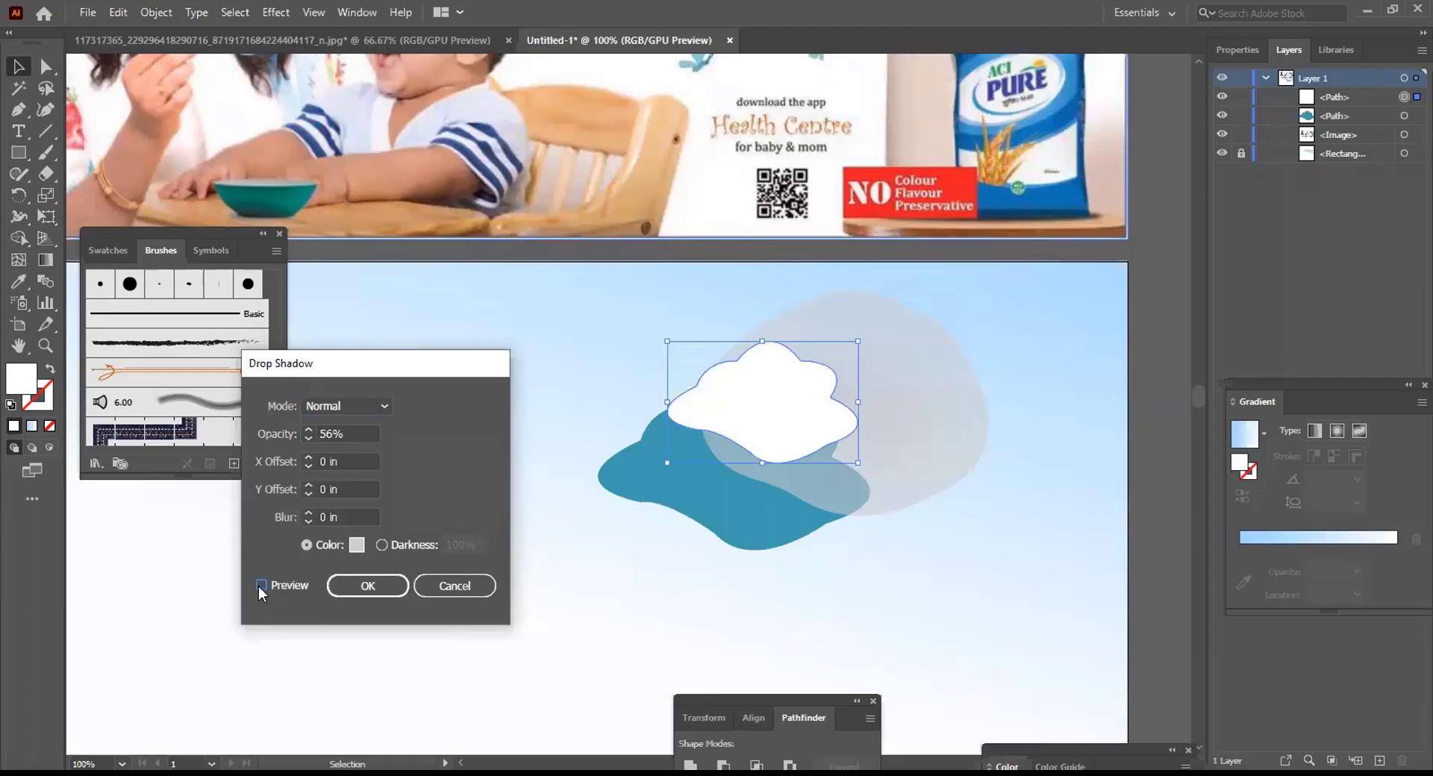
pyautogui.click(308, 512)
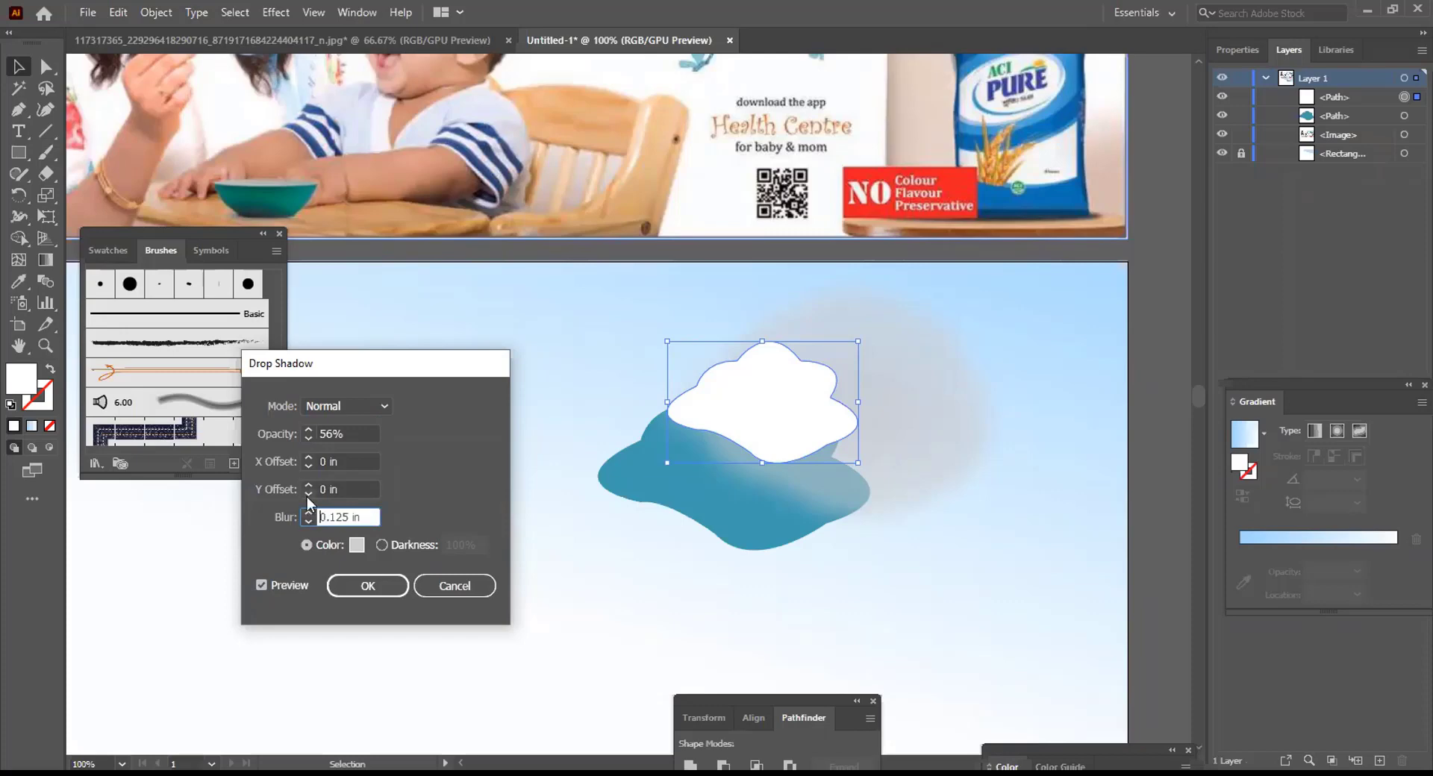
# Set the drop shadow's X offset to -1 in
pyautogui.click(308, 468)
pyautogui.click(308, 468)
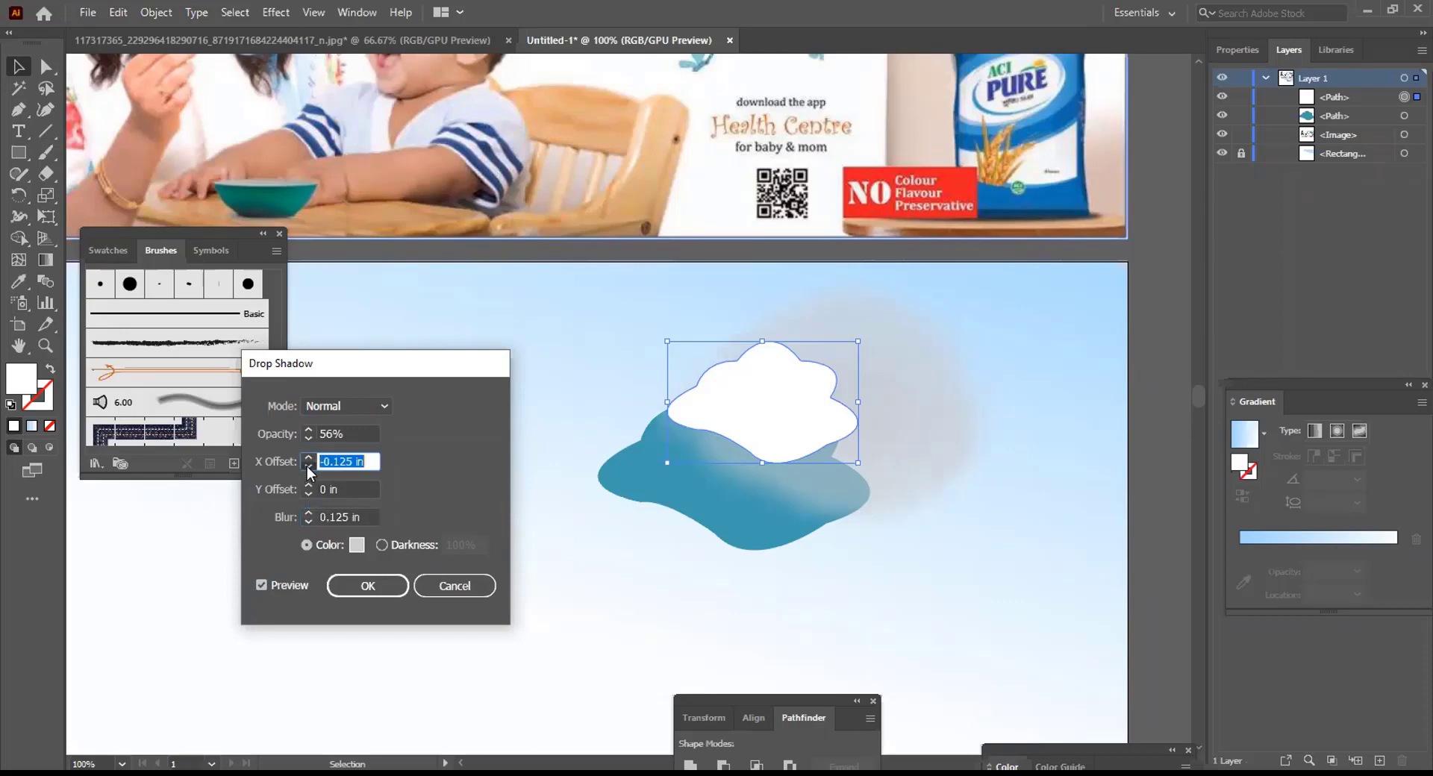
pyautogui.click(308, 467)
pyautogui.click(309, 468)
pyautogui.click(308, 468)
pyautogui.click(308, 468)
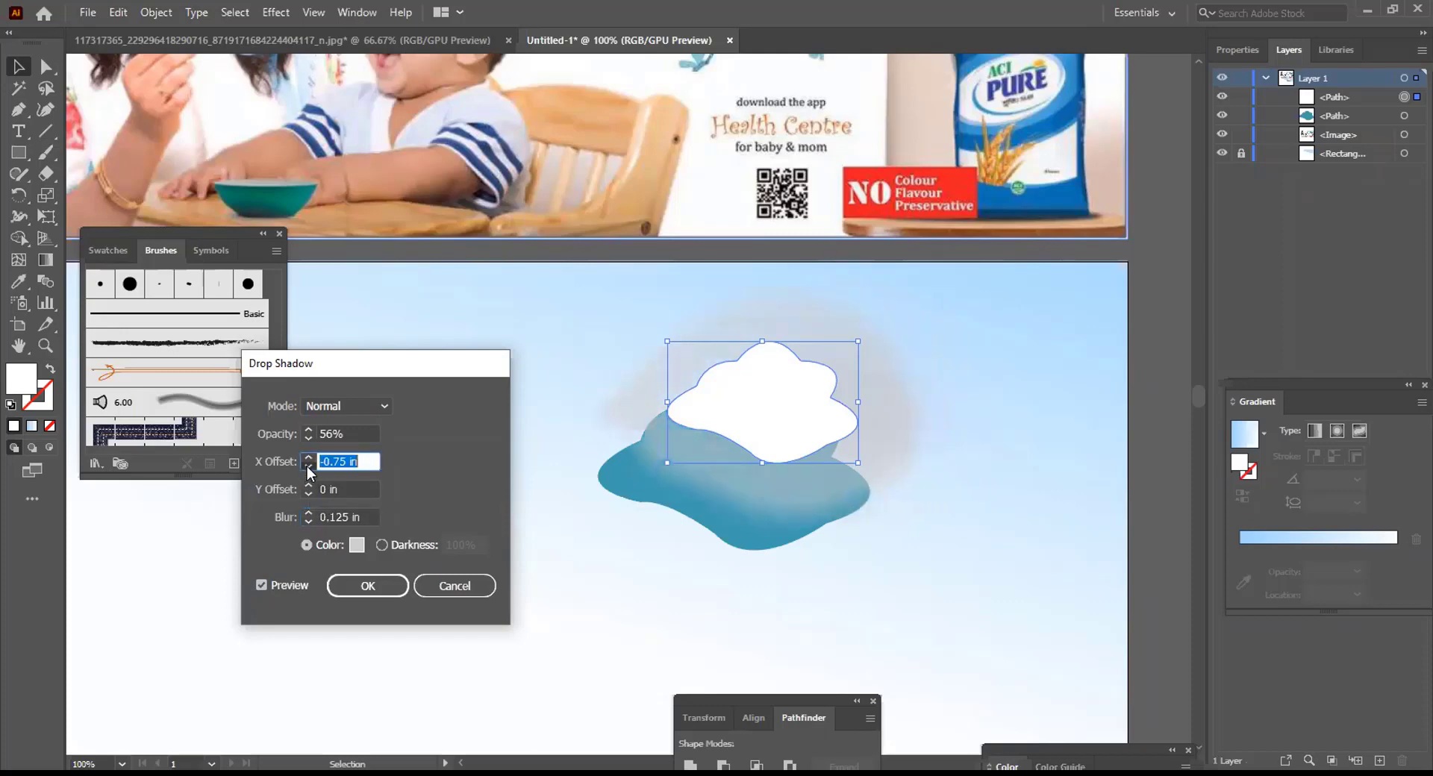
pyautogui.click(308, 468)
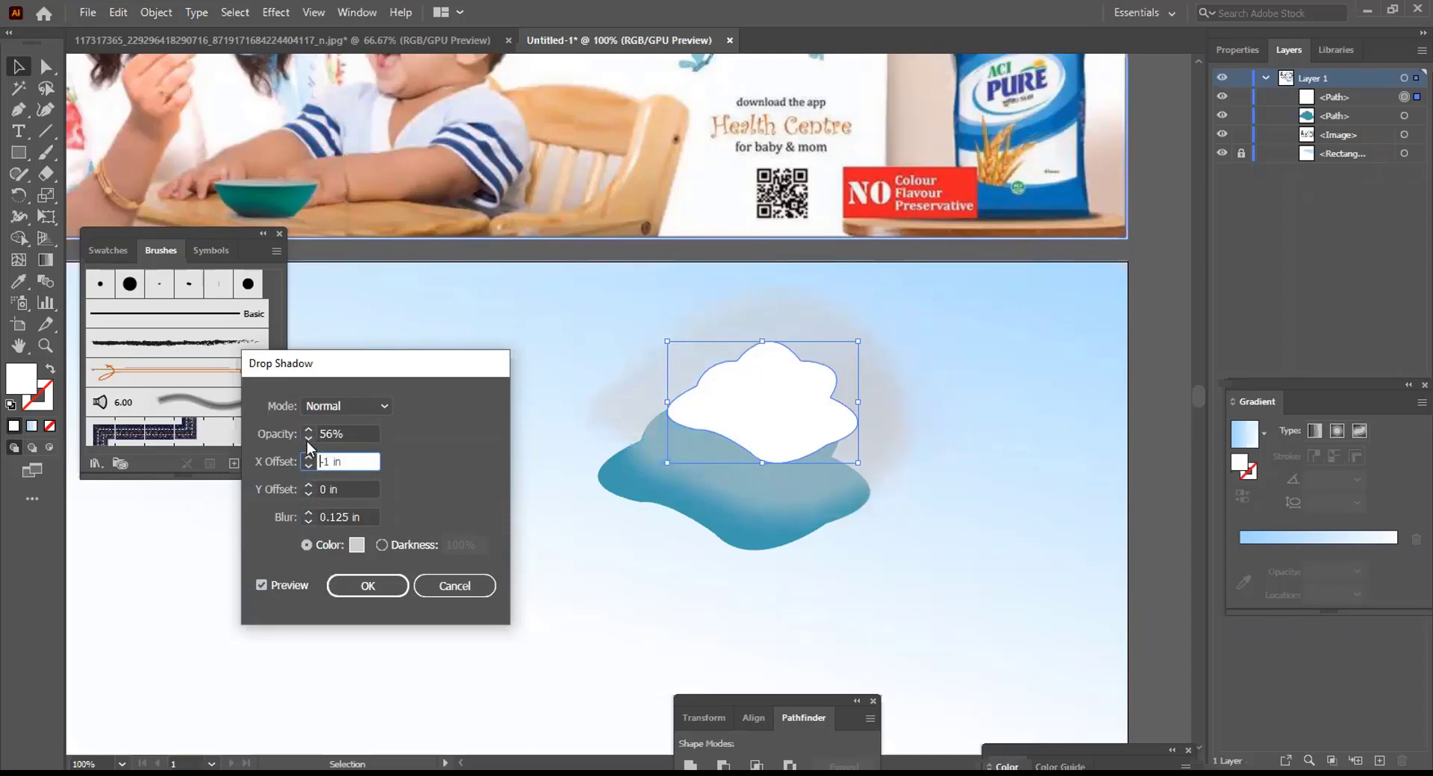
# Reduce the drop shadow's opacity to 16% and apply the effect to the small white cloud
pyautogui.click(307, 441)
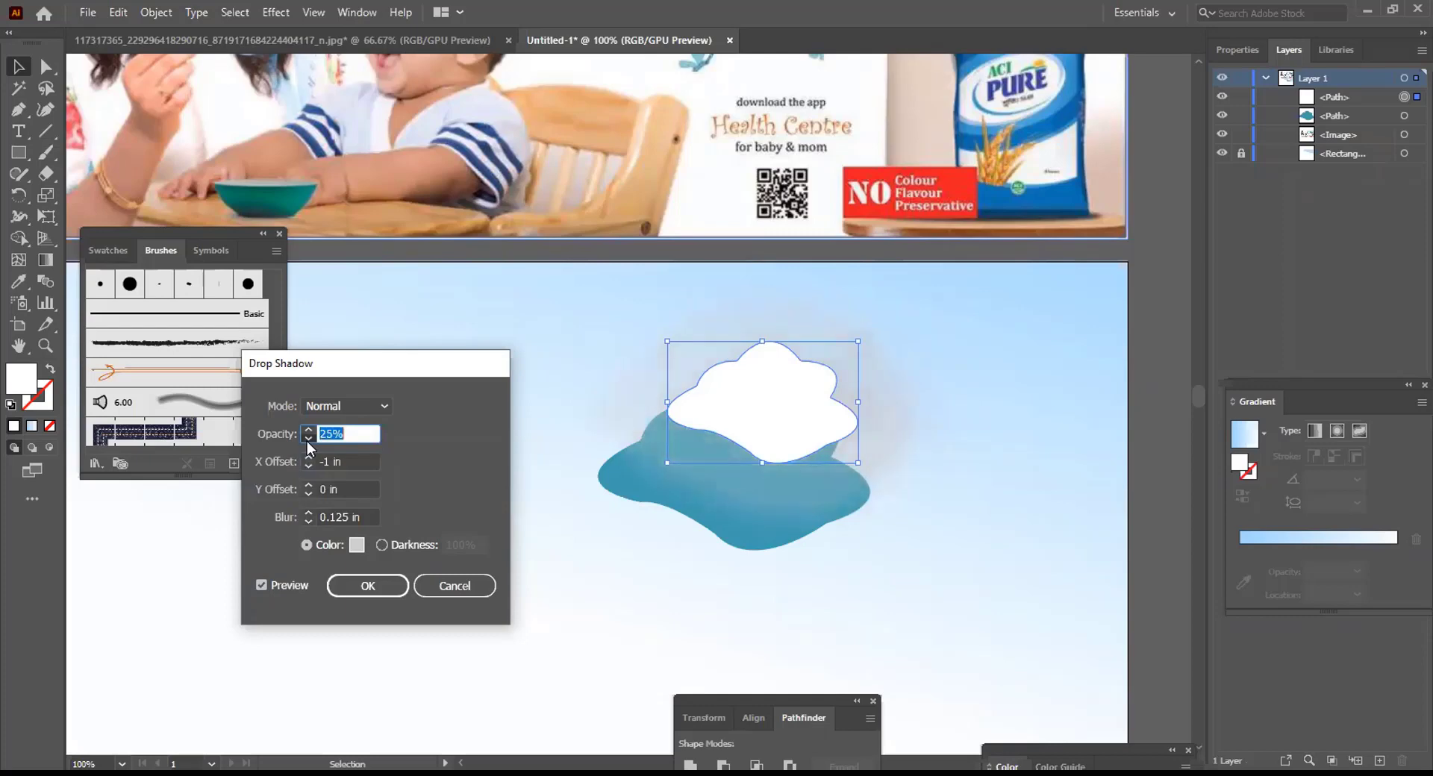
pyautogui.click(307, 441)
pyautogui.click(307, 441)
pyautogui.click(306, 441)
pyautogui.click(307, 441)
pyautogui.click(307, 441)
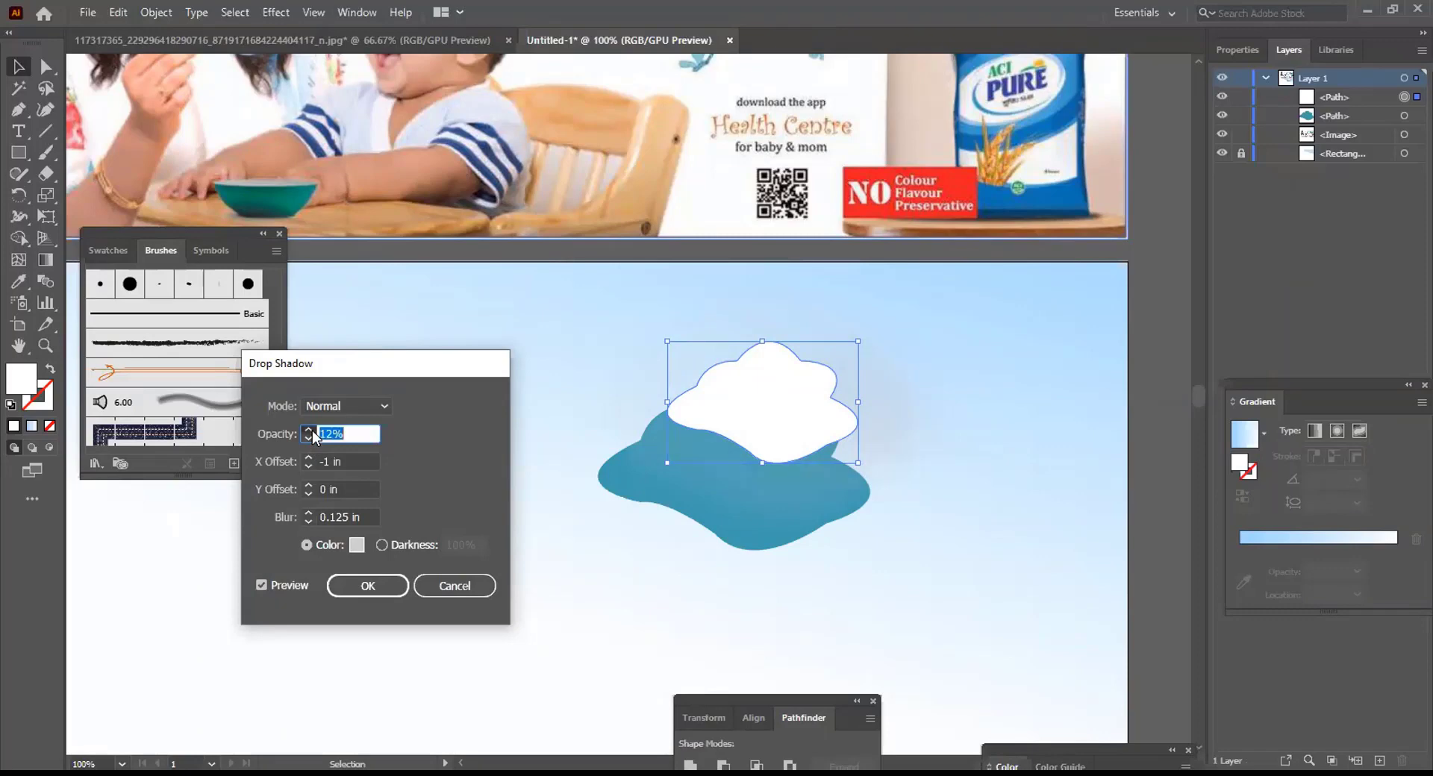
pyautogui.click(309, 430)
pyautogui.click(308, 430)
pyautogui.click(367, 588)
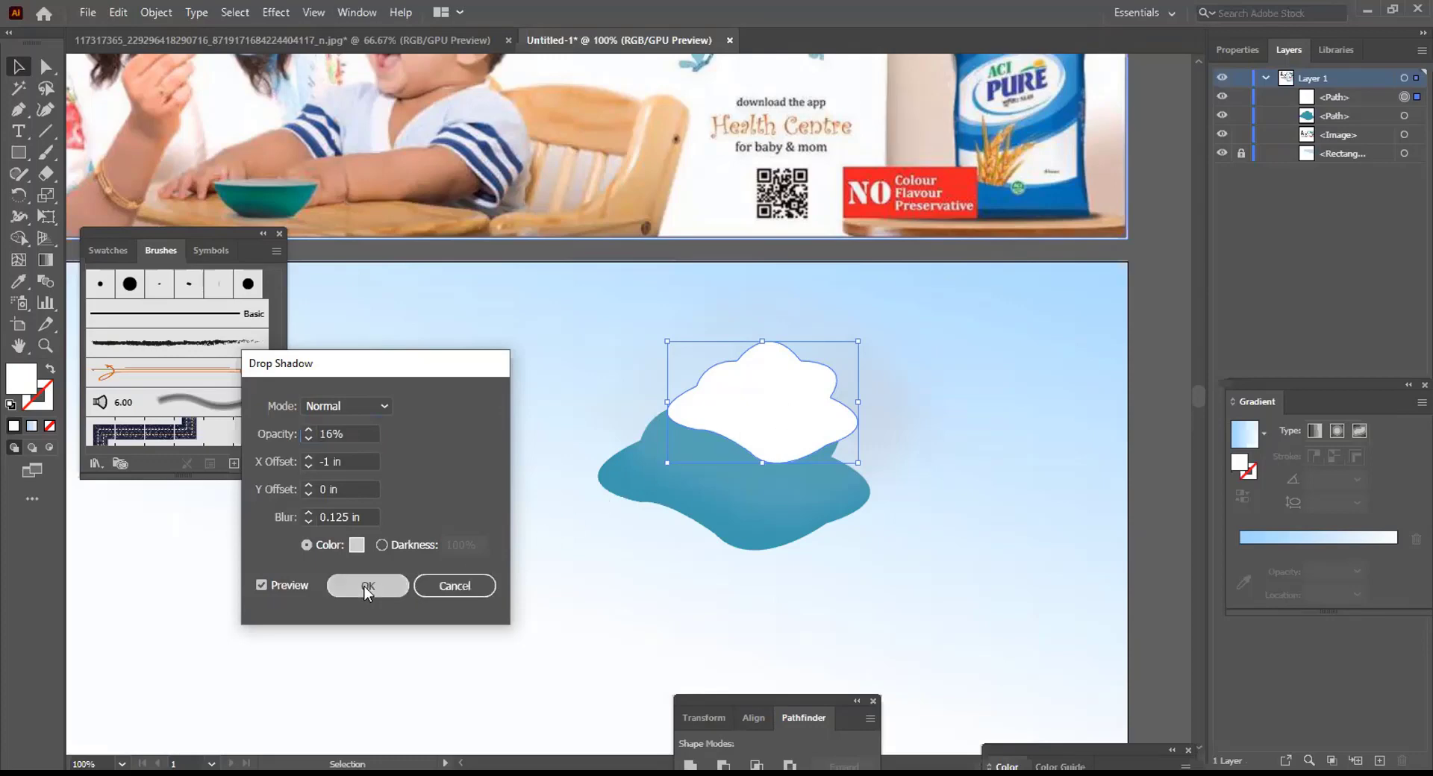
# Change the large teal cloud's fill to white (FFFFFF) and deselect it
pyautogui.click(760, 549)
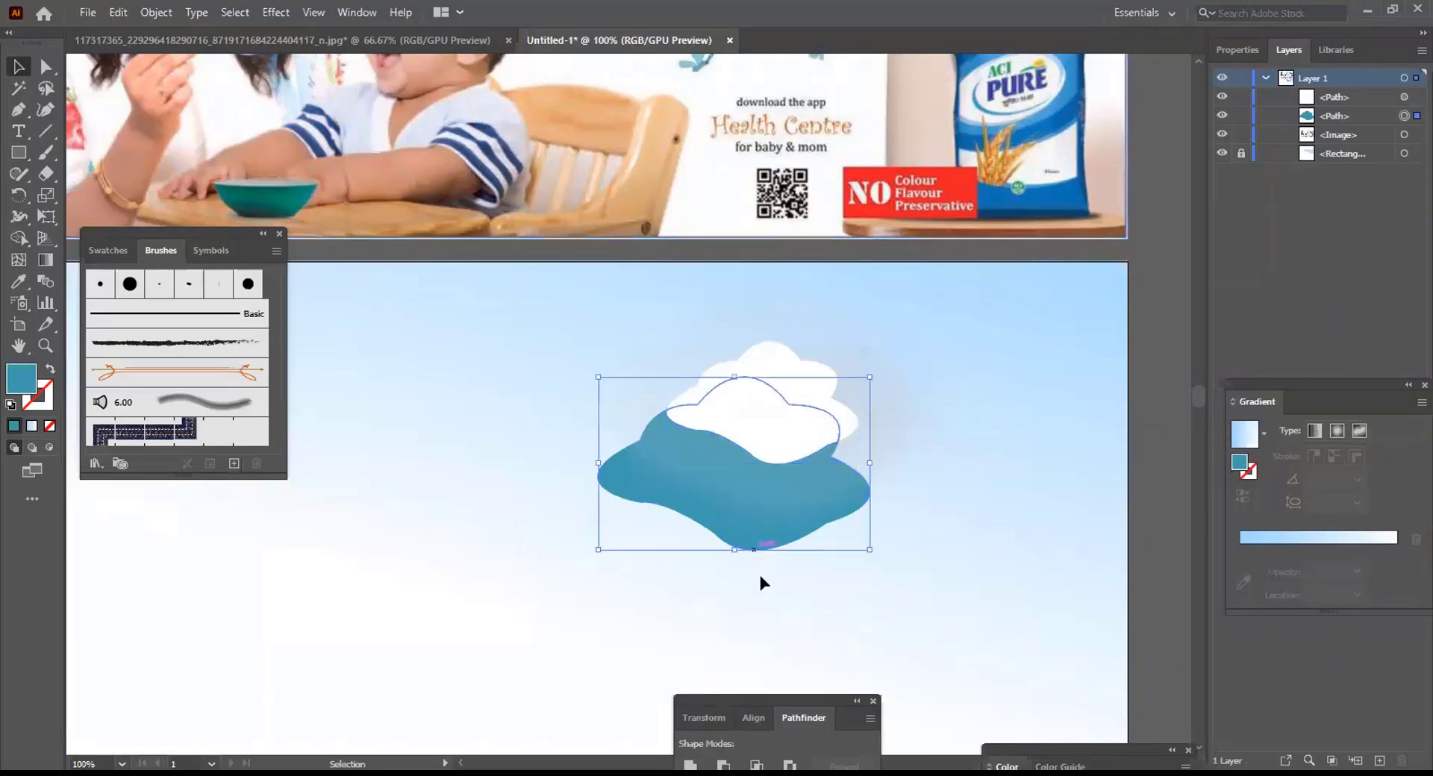
pyautogui.doubleClick(26, 384)
pyautogui.click(579, 508)
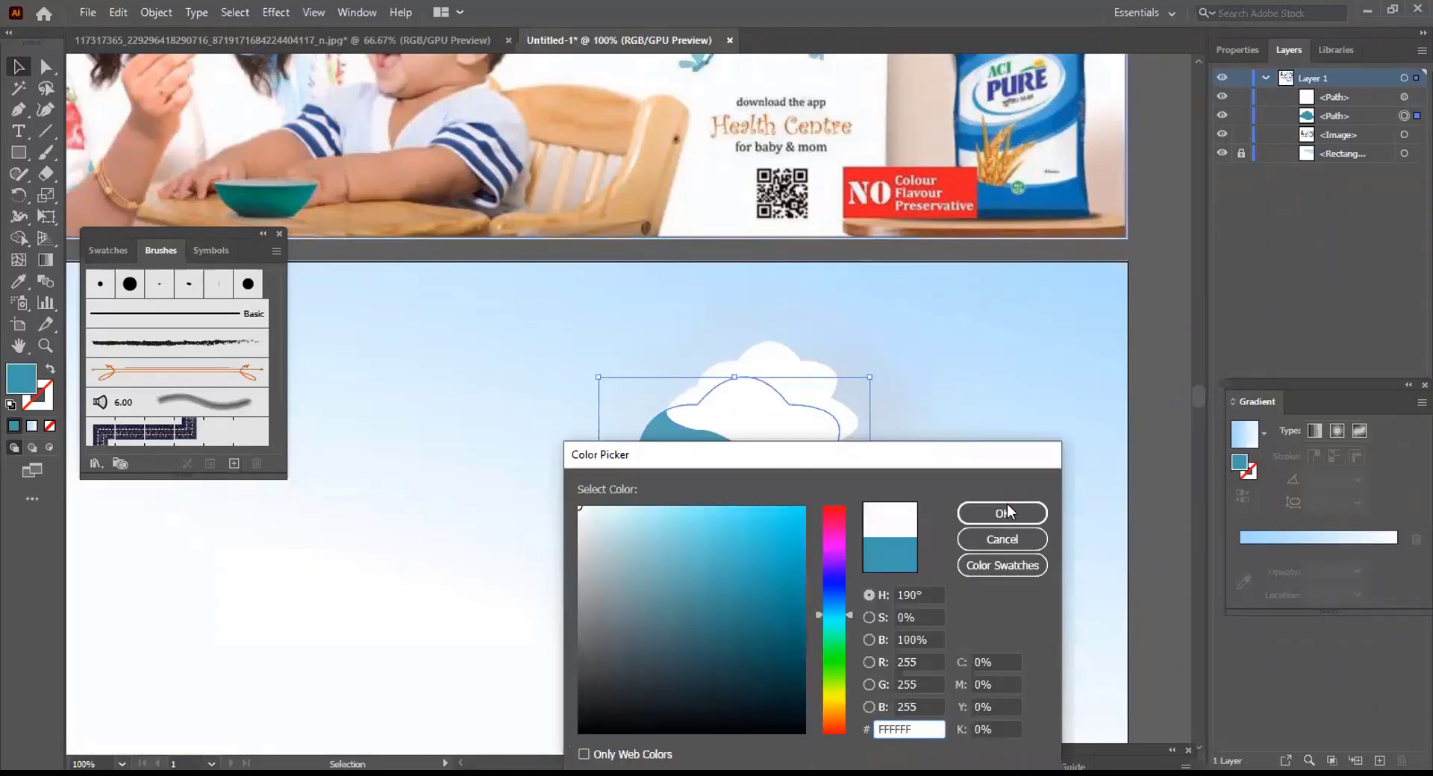
pyautogui.click(1007, 512)
pyautogui.click(1048, 500)
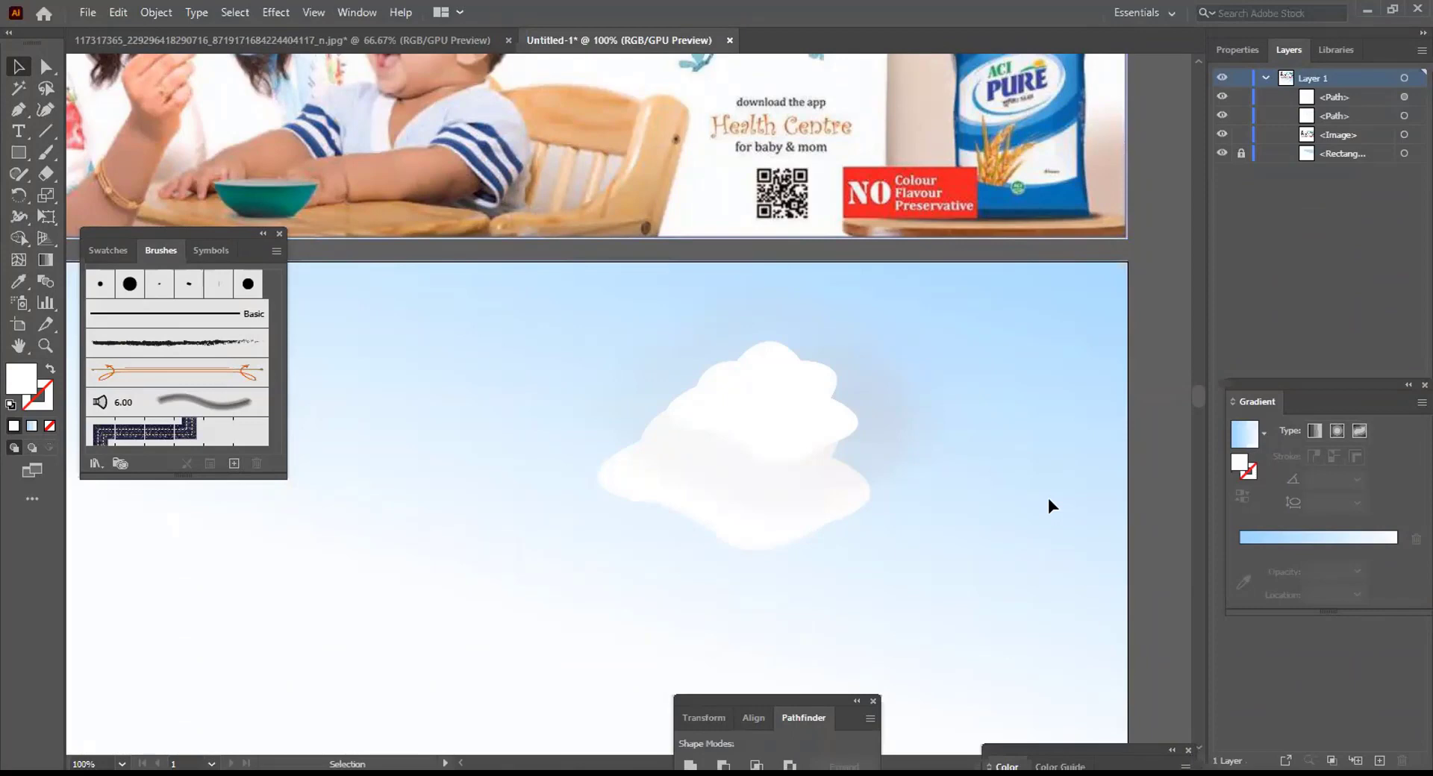
pyautogui.press('ctrl')
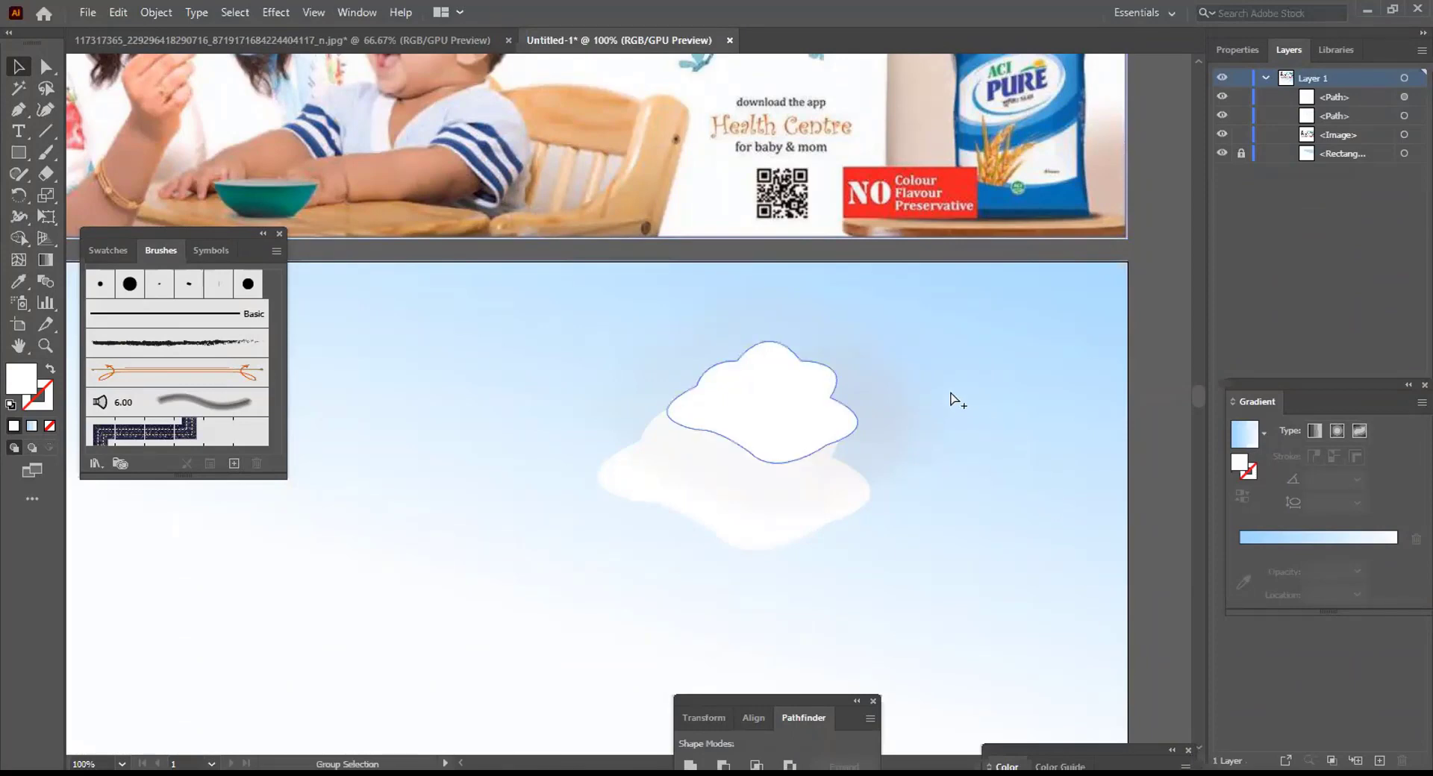
pyautogui.scroll(-3, 954, 400)
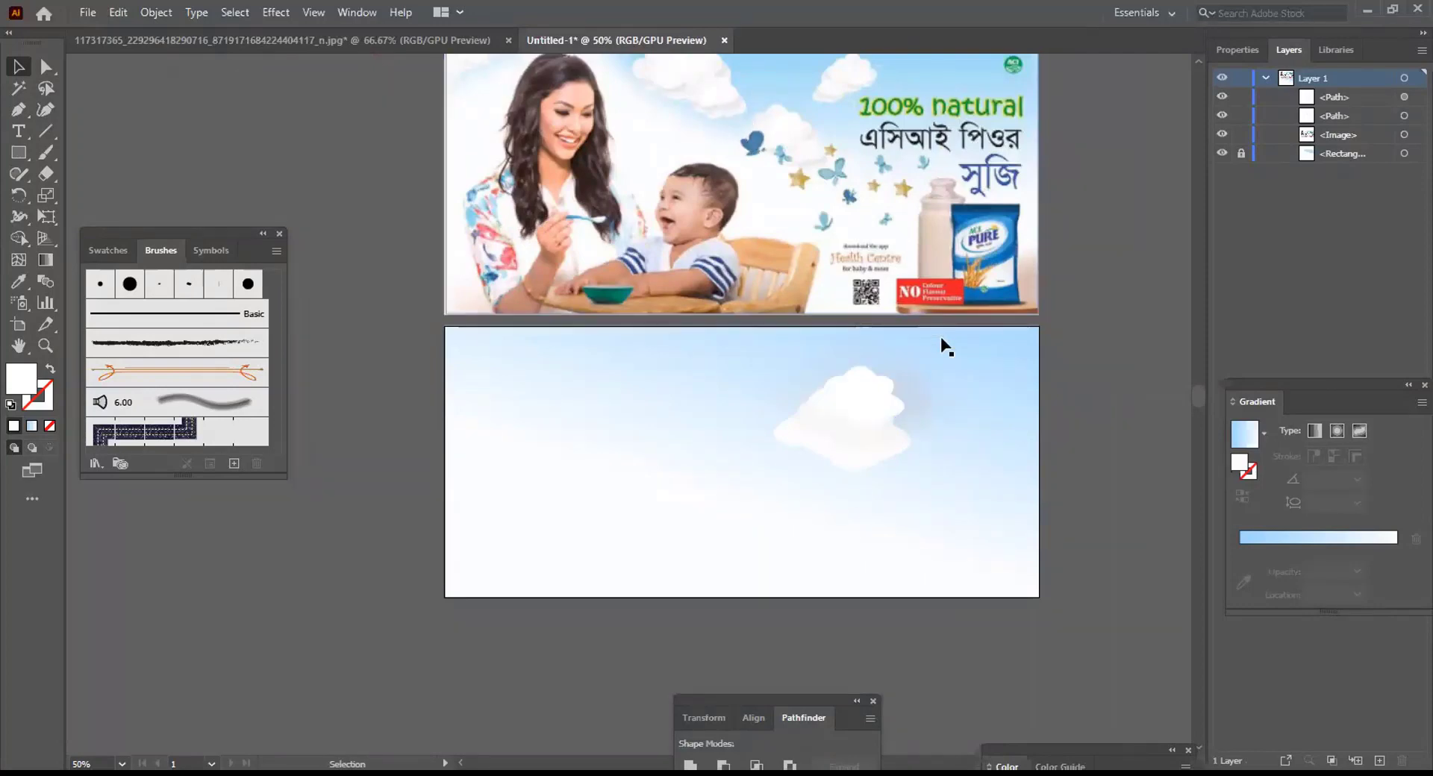
pyautogui.scroll(1, 916, 418)
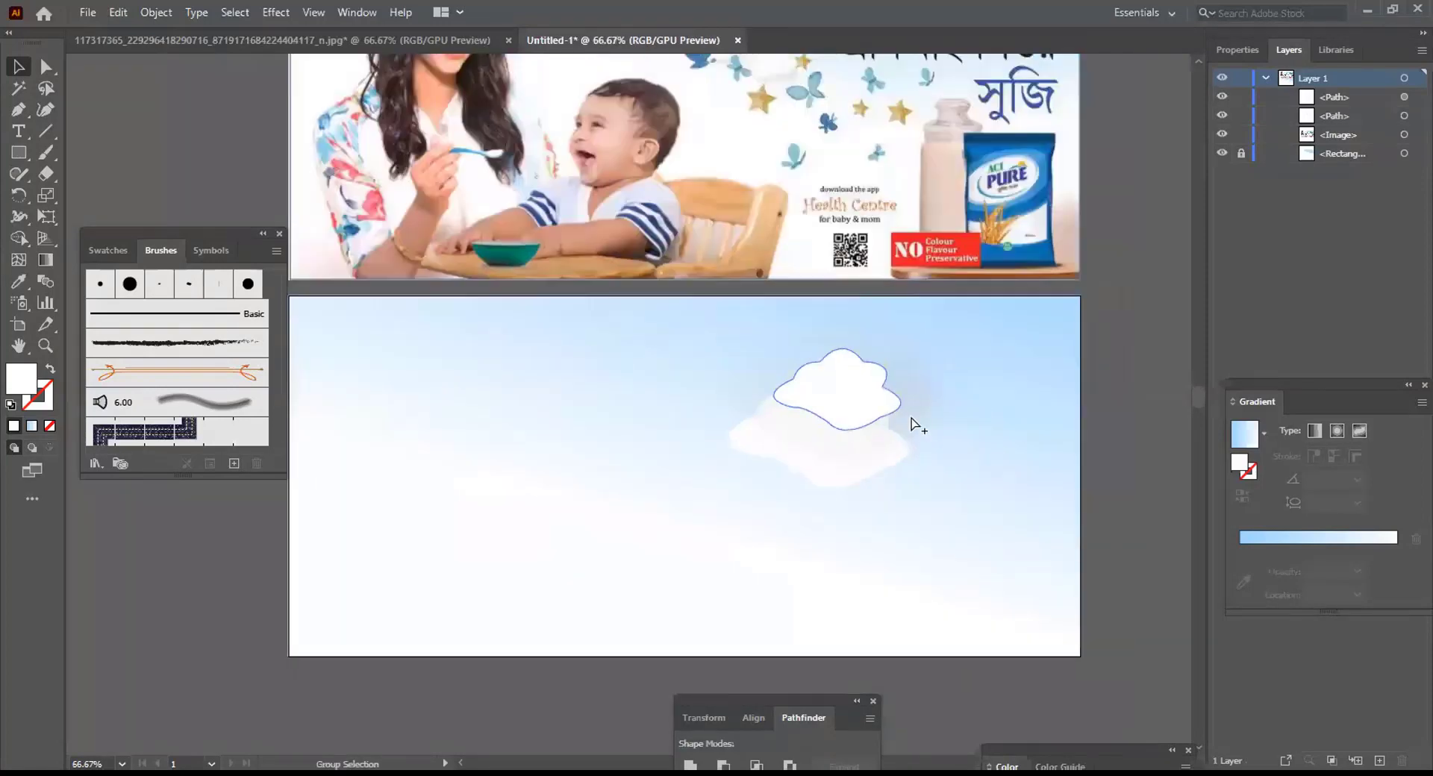
pyautogui.scroll(2, 915, 422)
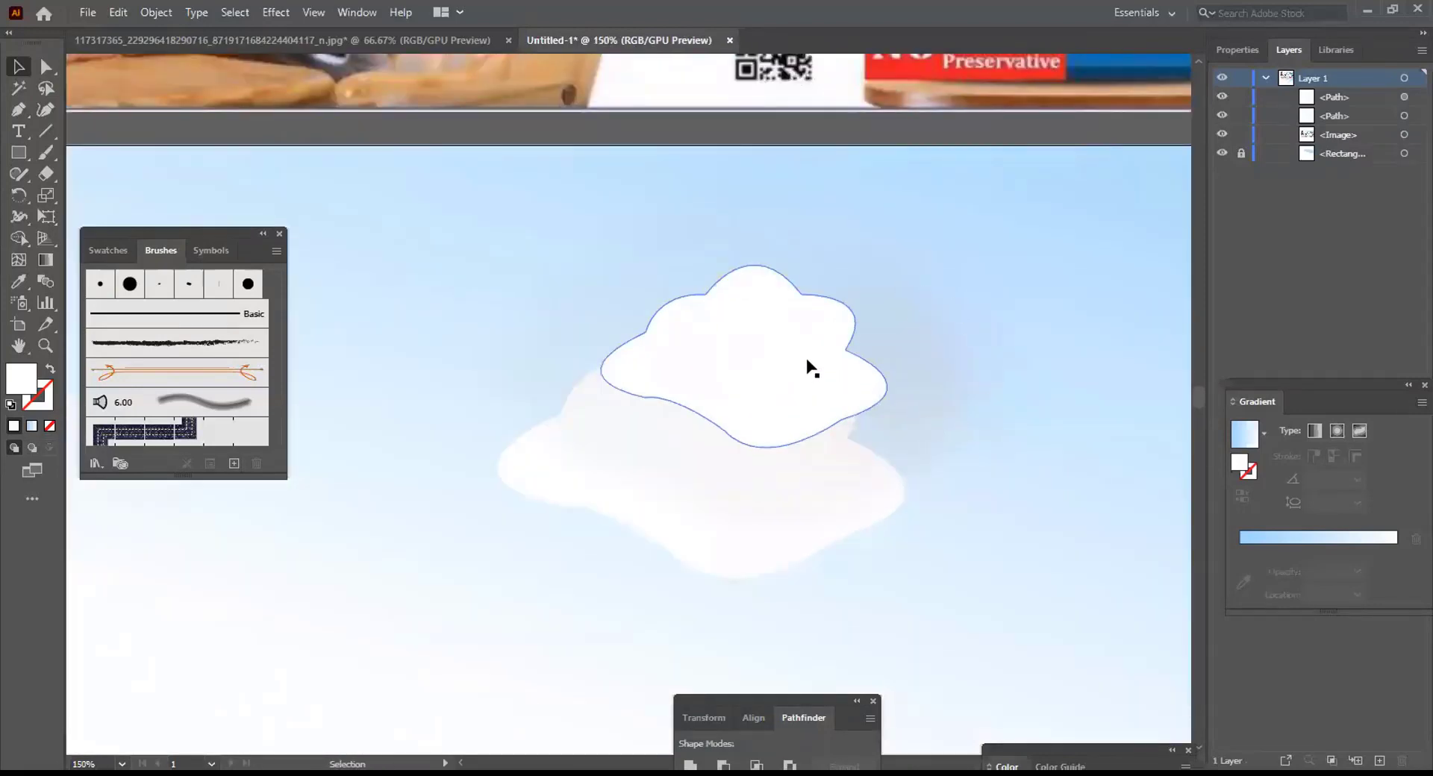
pyautogui.click(276, 10)
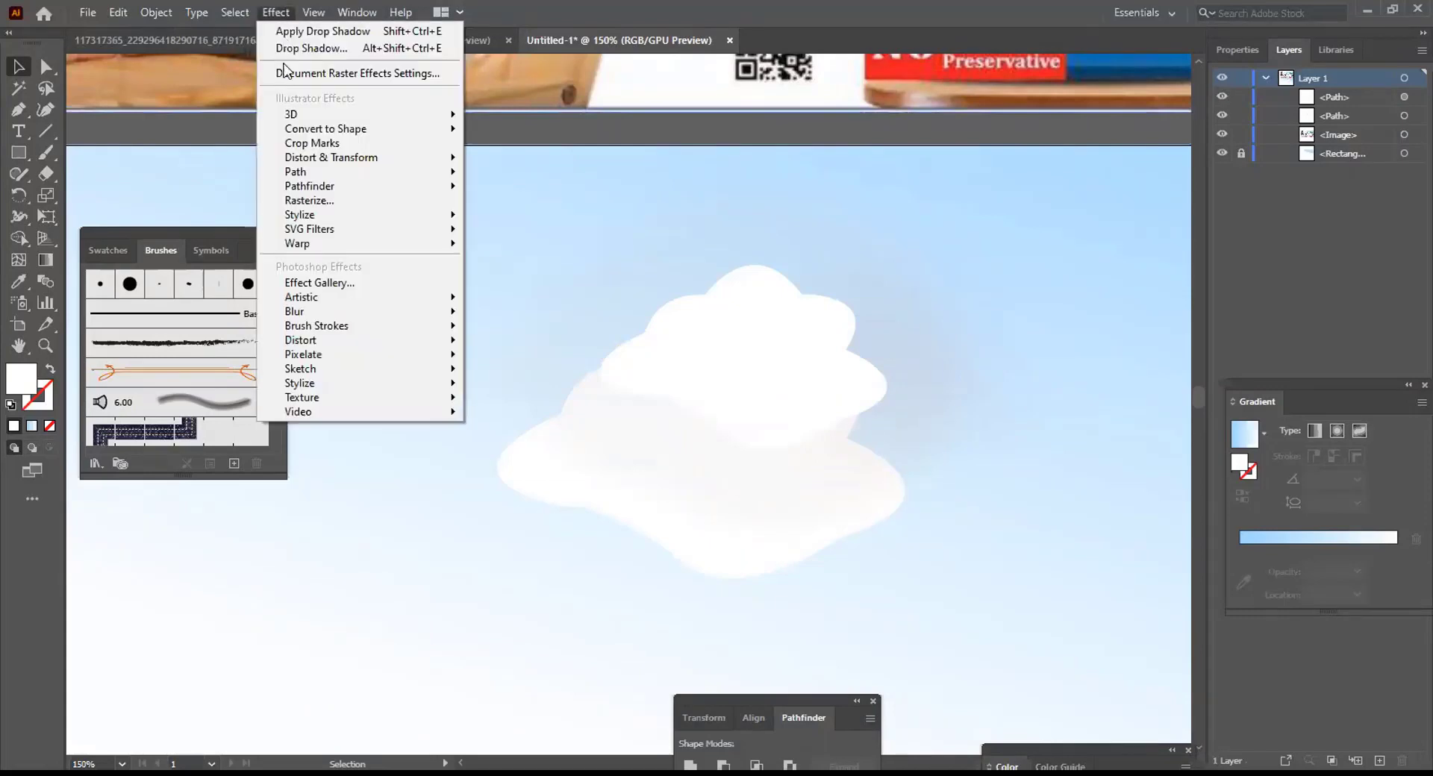
pyautogui.moveTo(329, 215)
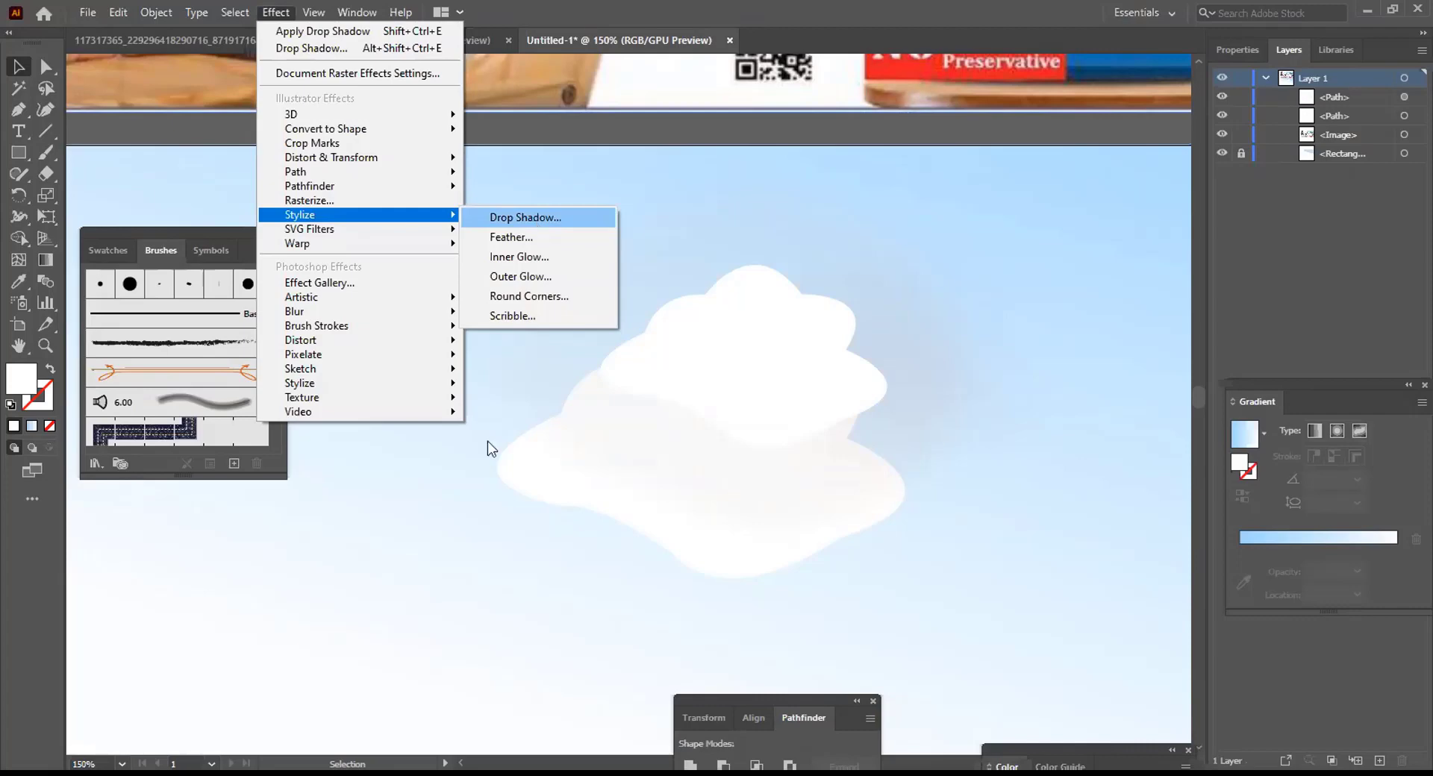
pyautogui.click(534, 221)
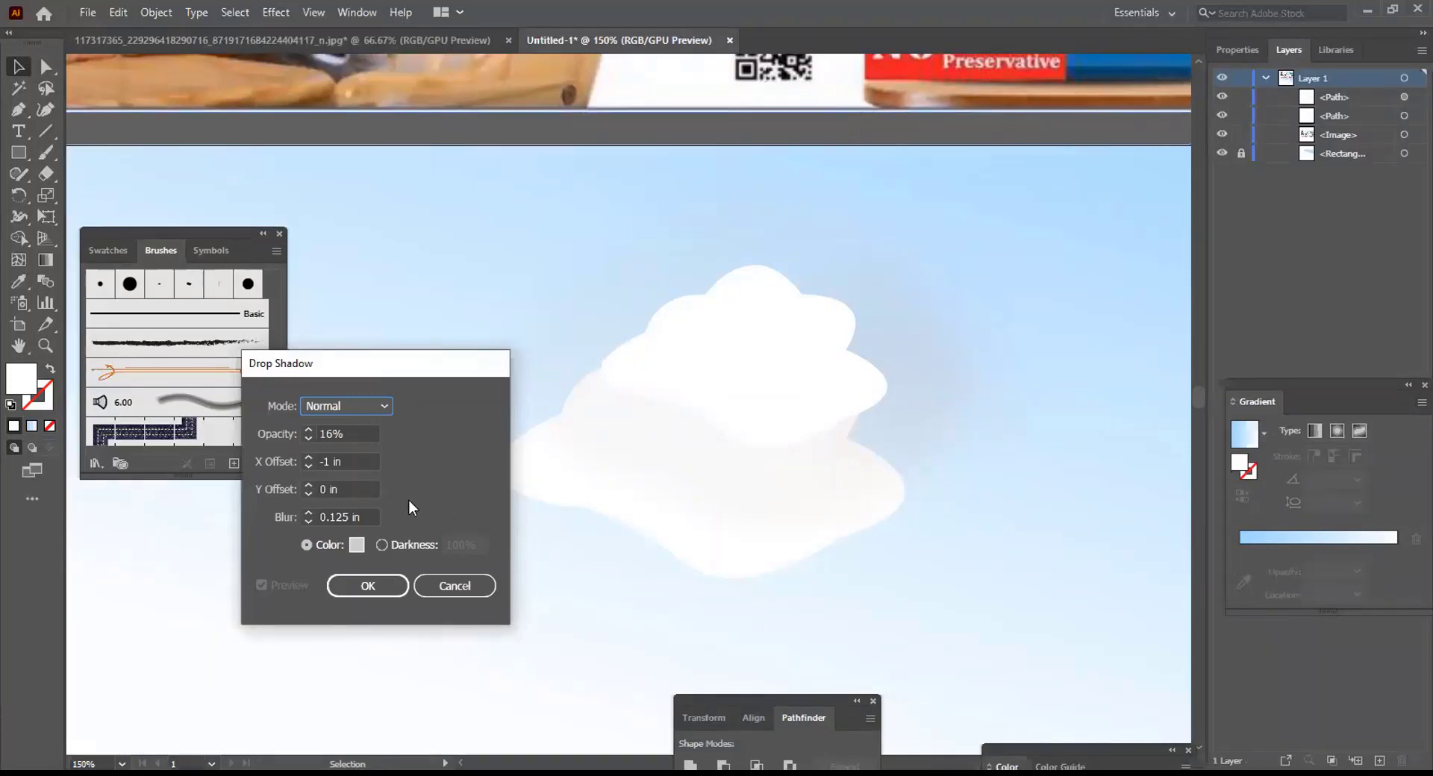
pyautogui.click(308, 494)
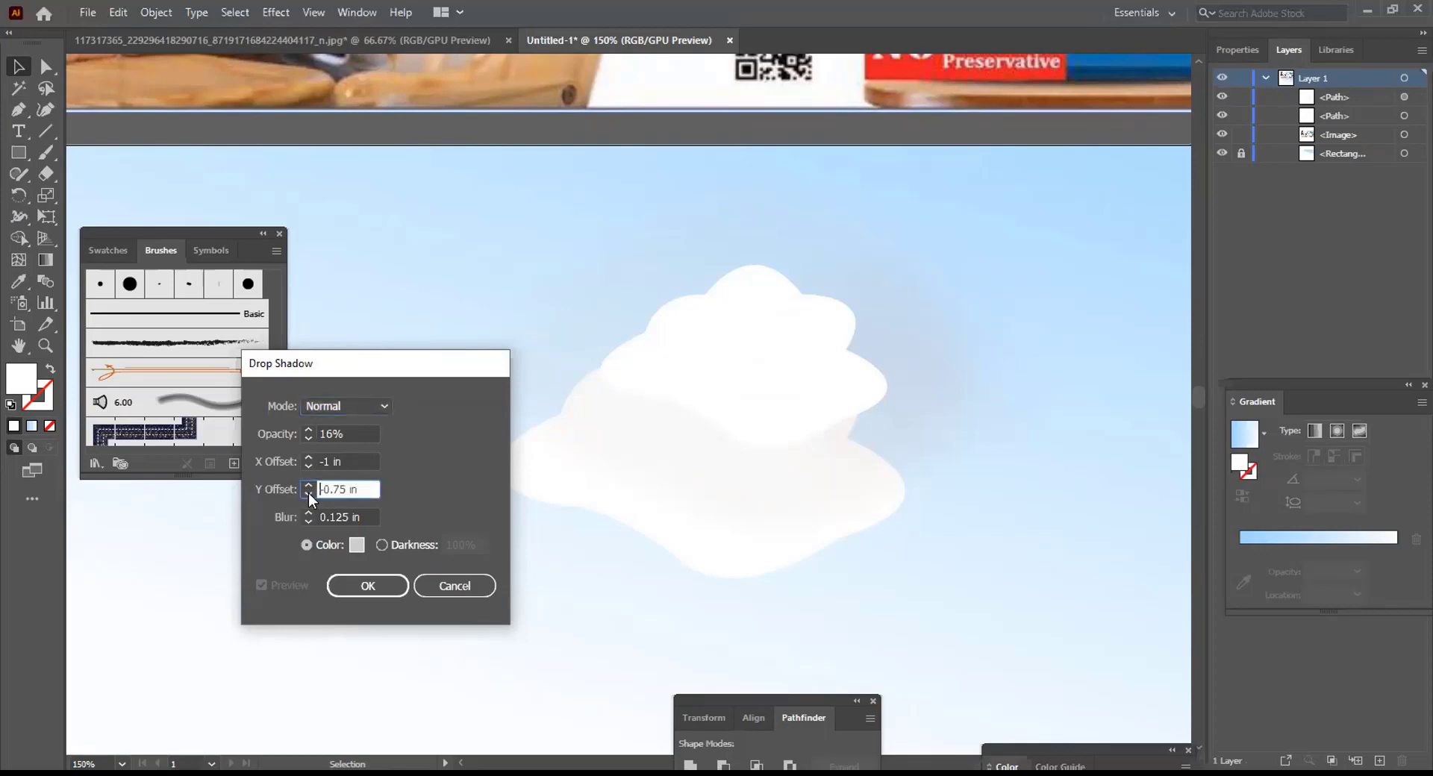
pyautogui.click(308, 484)
pyautogui.click(308, 484)
pyautogui.click(308, 485)
pyautogui.click(308, 484)
pyautogui.click(308, 484)
pyautogui.click(308, 494)
pyautogui.click(308, 466)
pyautogui.click(308, 467)
pyautogui.click(308, 466)
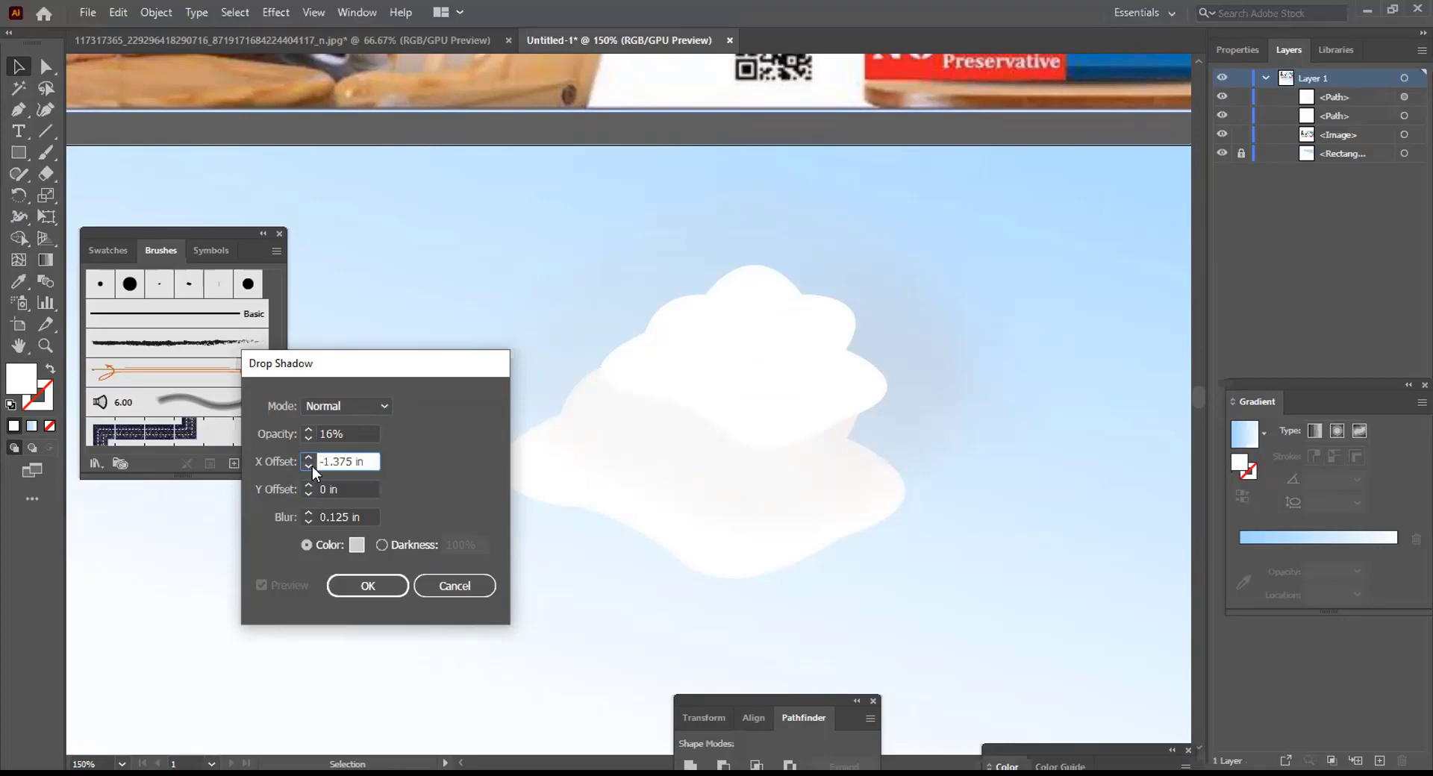
pyautogui.click(356, 547)
pyautogui.write('821111')
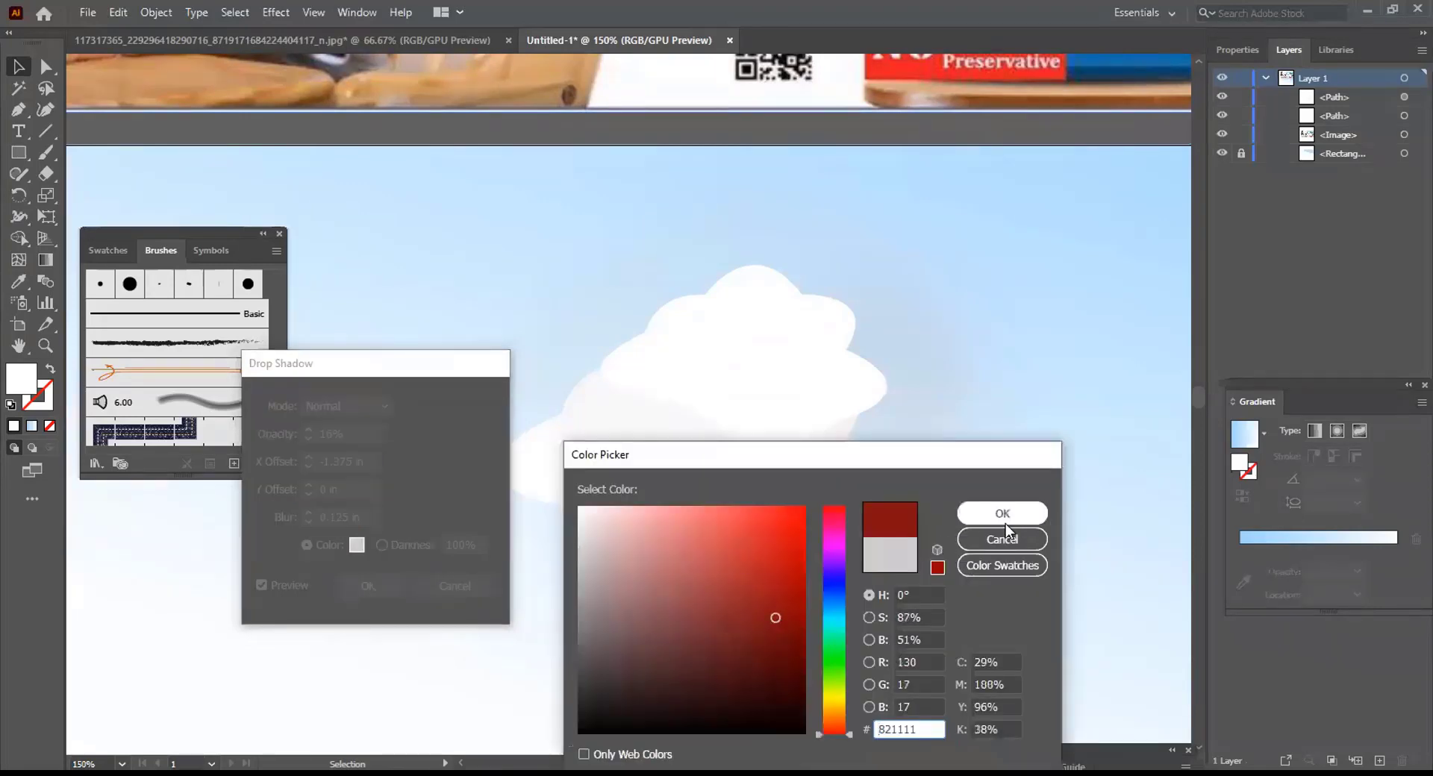
pyautogui.press('Return')
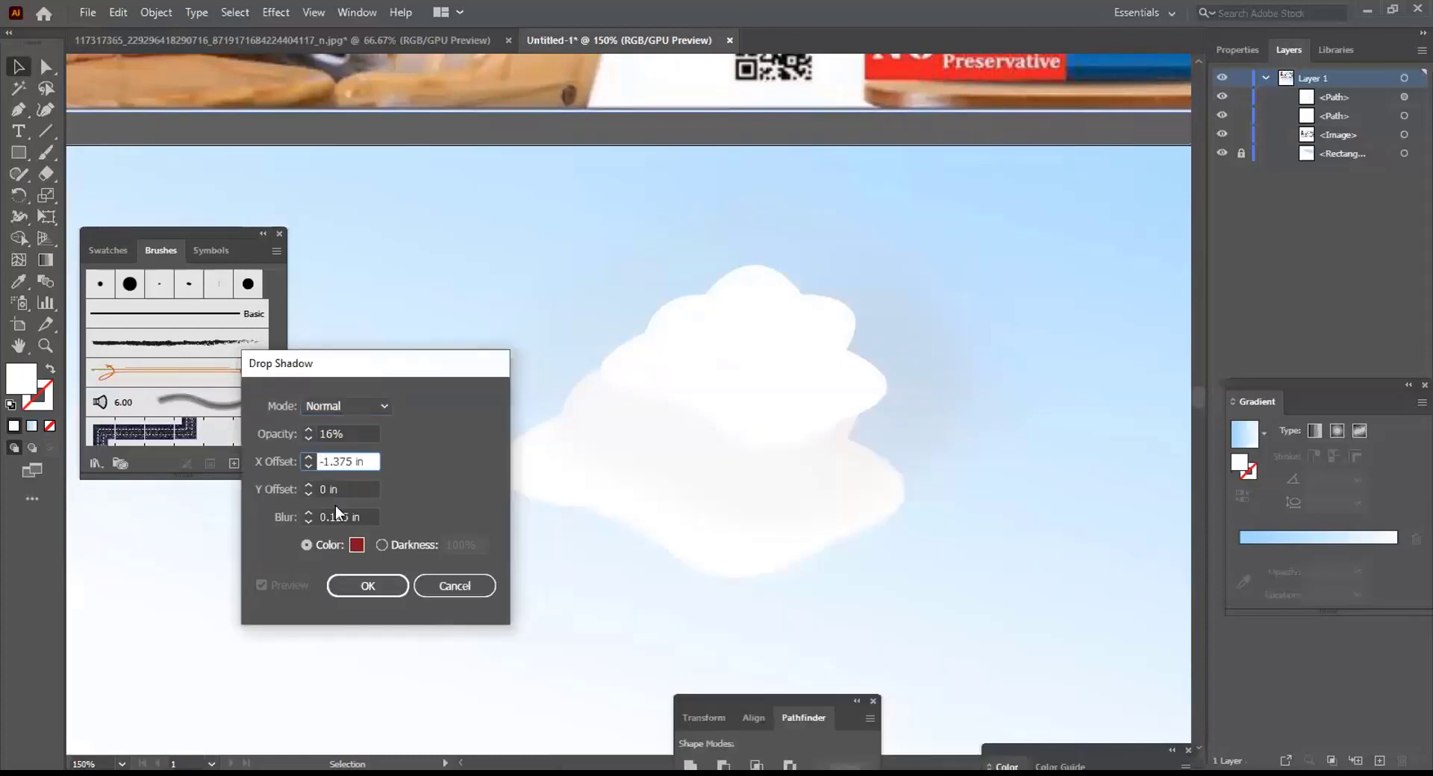
pyautogui.click(308, 458)
pyautogui.click(308, 457)
pyautogui.click(308, 457)
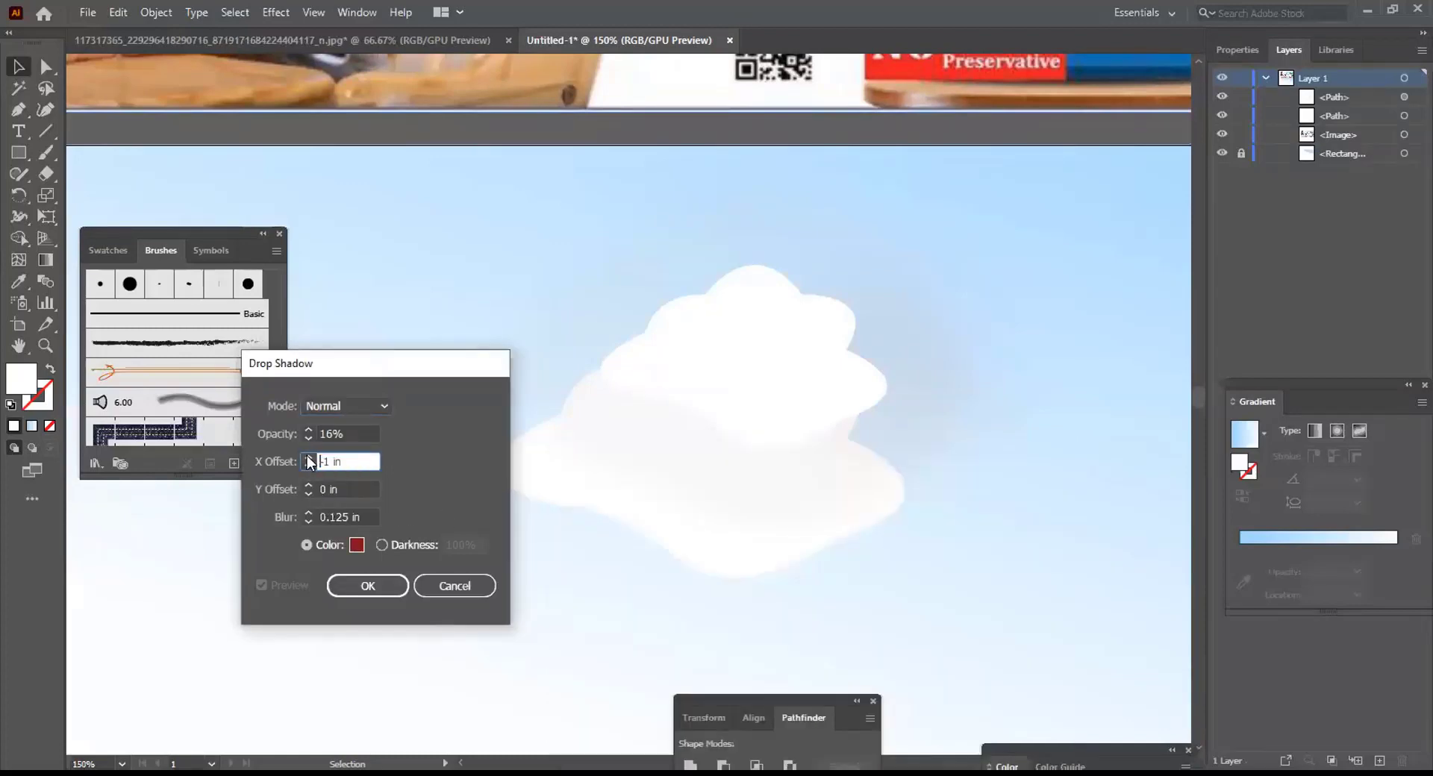
pyautogui.click(468, 582)
# Delete the small upper cloud that carries the drop shadow
pyautogui.click(730, 371)
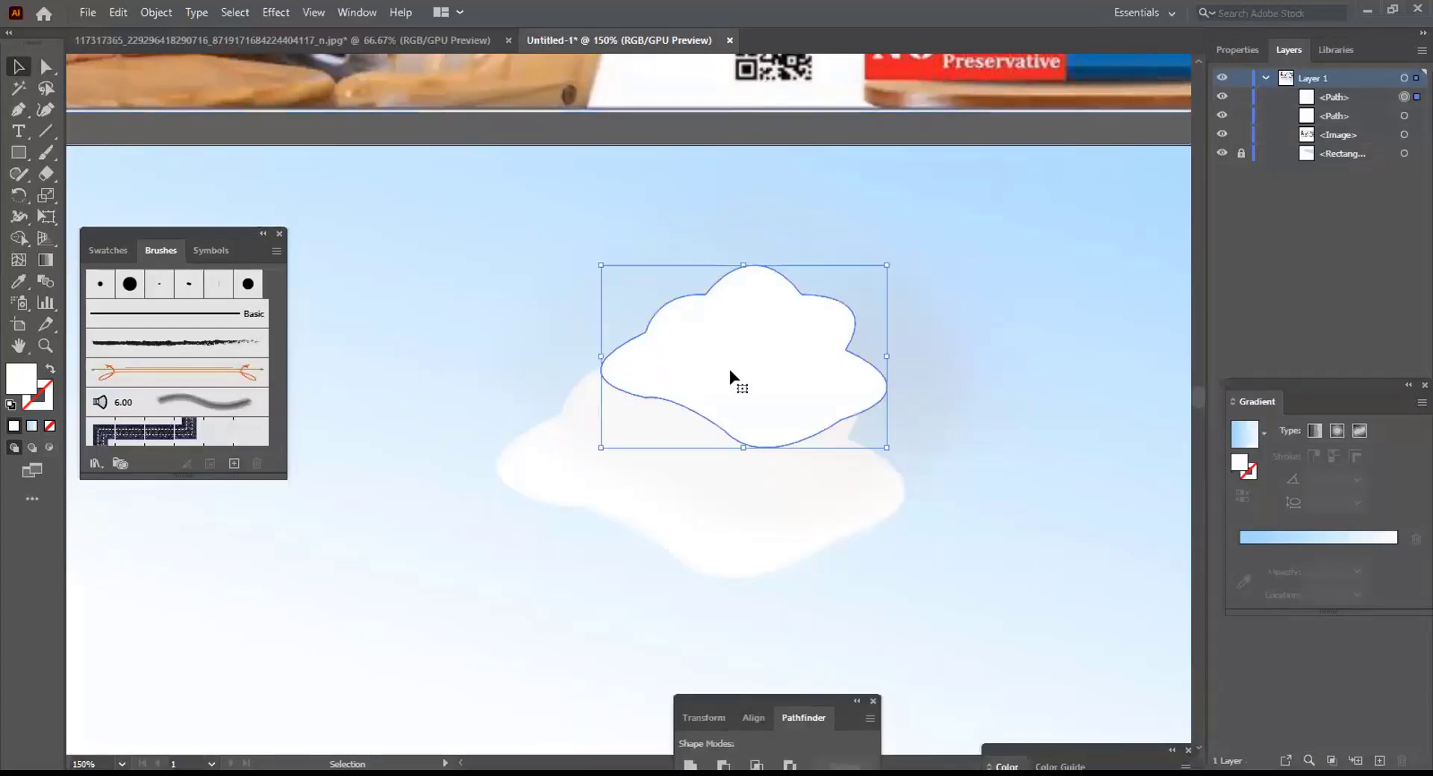
pyautogui.press('a')
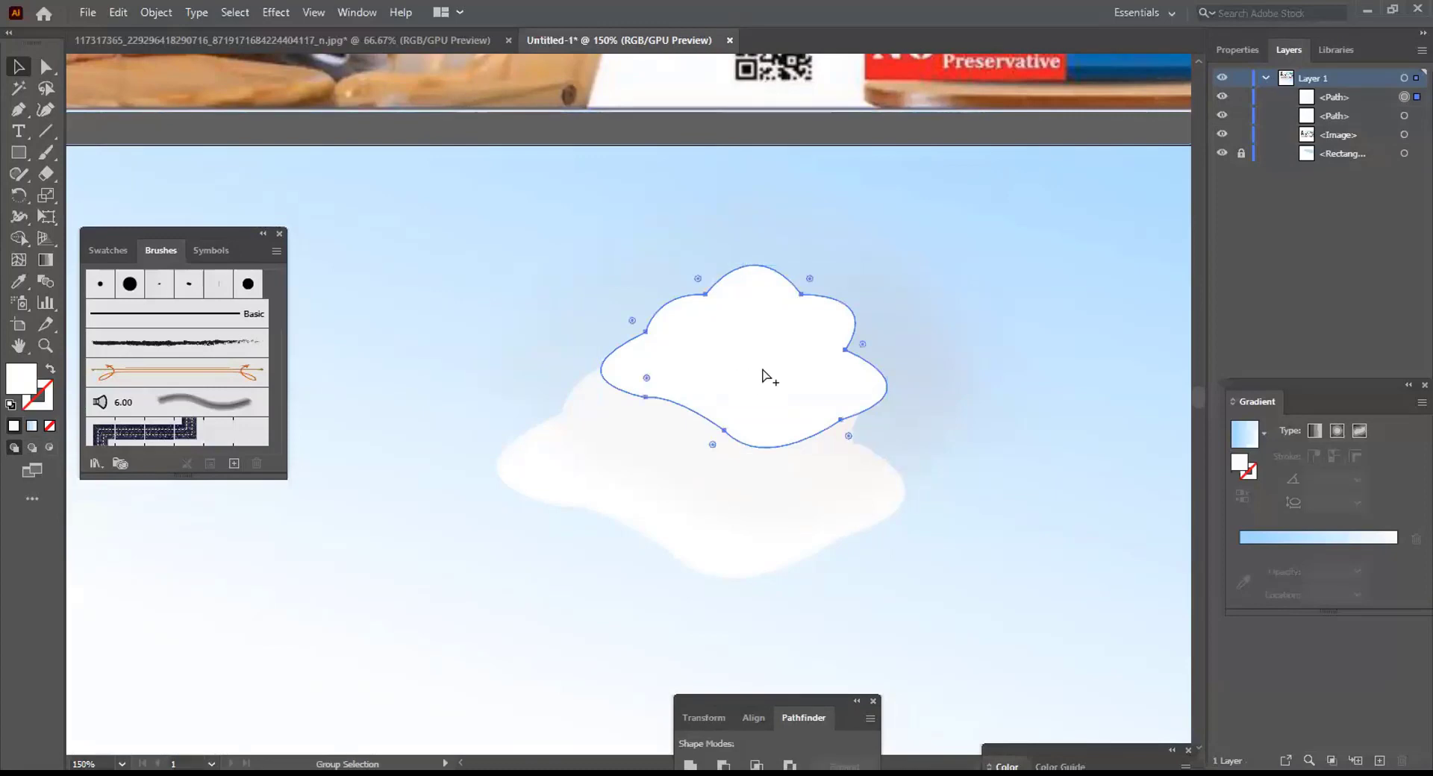
pyautogui.scroll(-2, 769, 377)
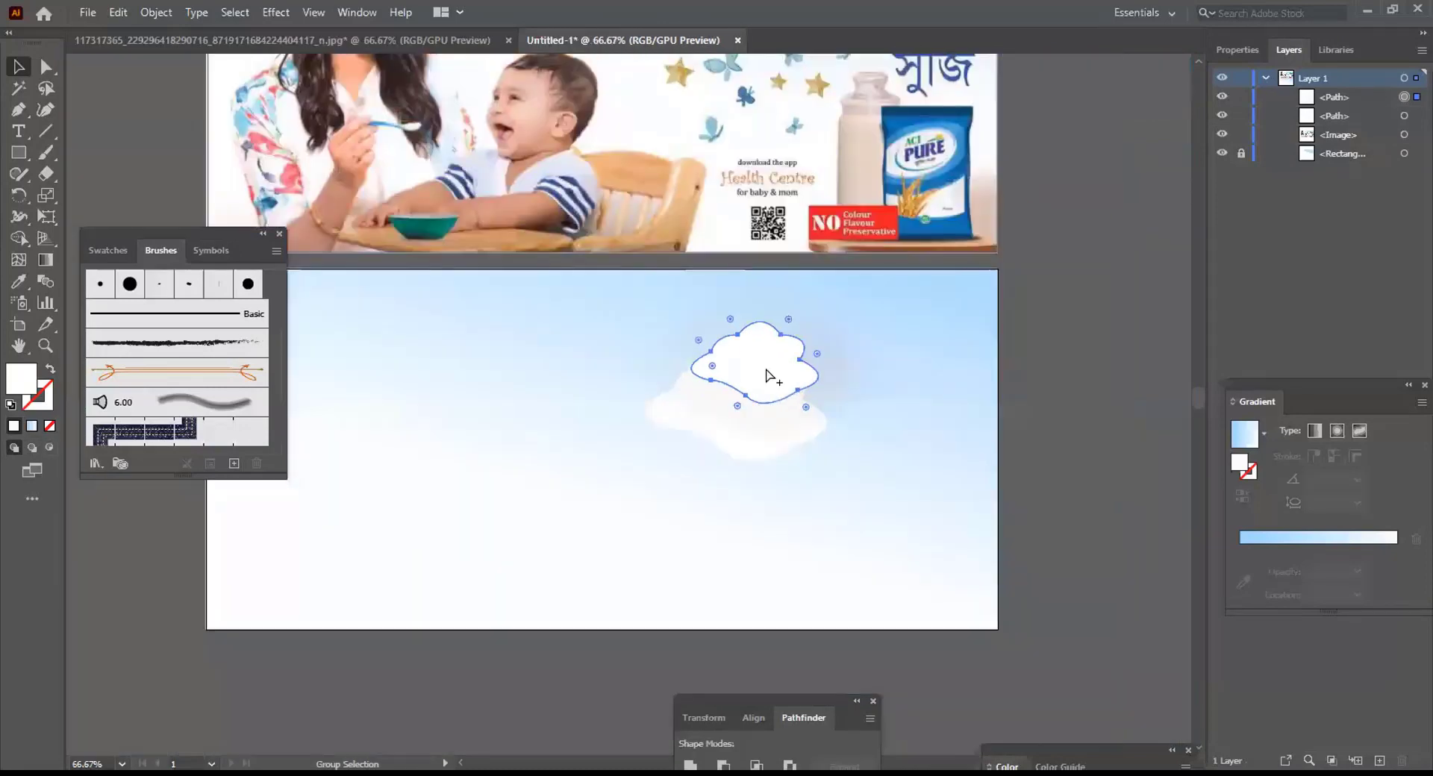
pyautogui.press('v')
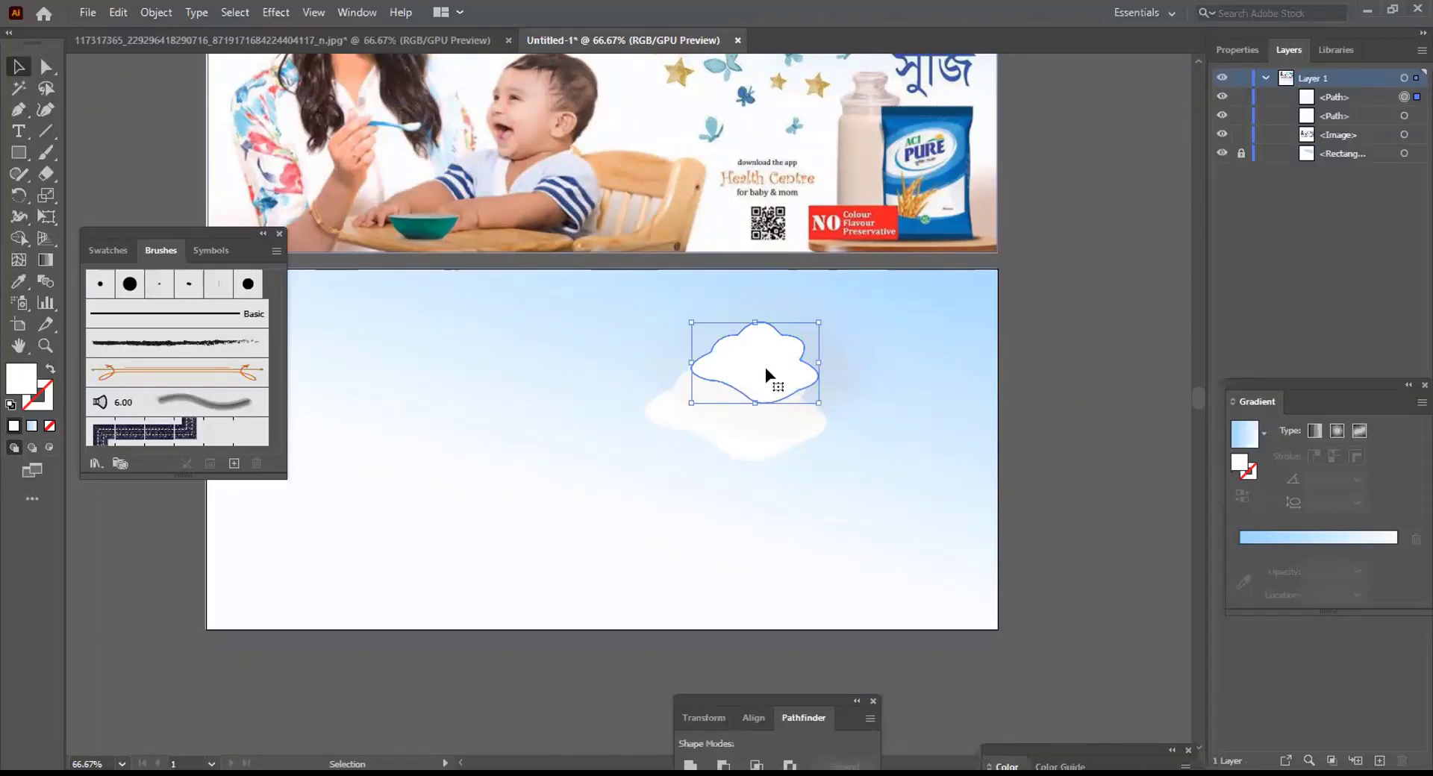
pyautogui.press('Delete')
# Duplicate the large white cloud above and slightly right of the original, and scale the copy down to about 70%
pyautogui.click(767, 418)
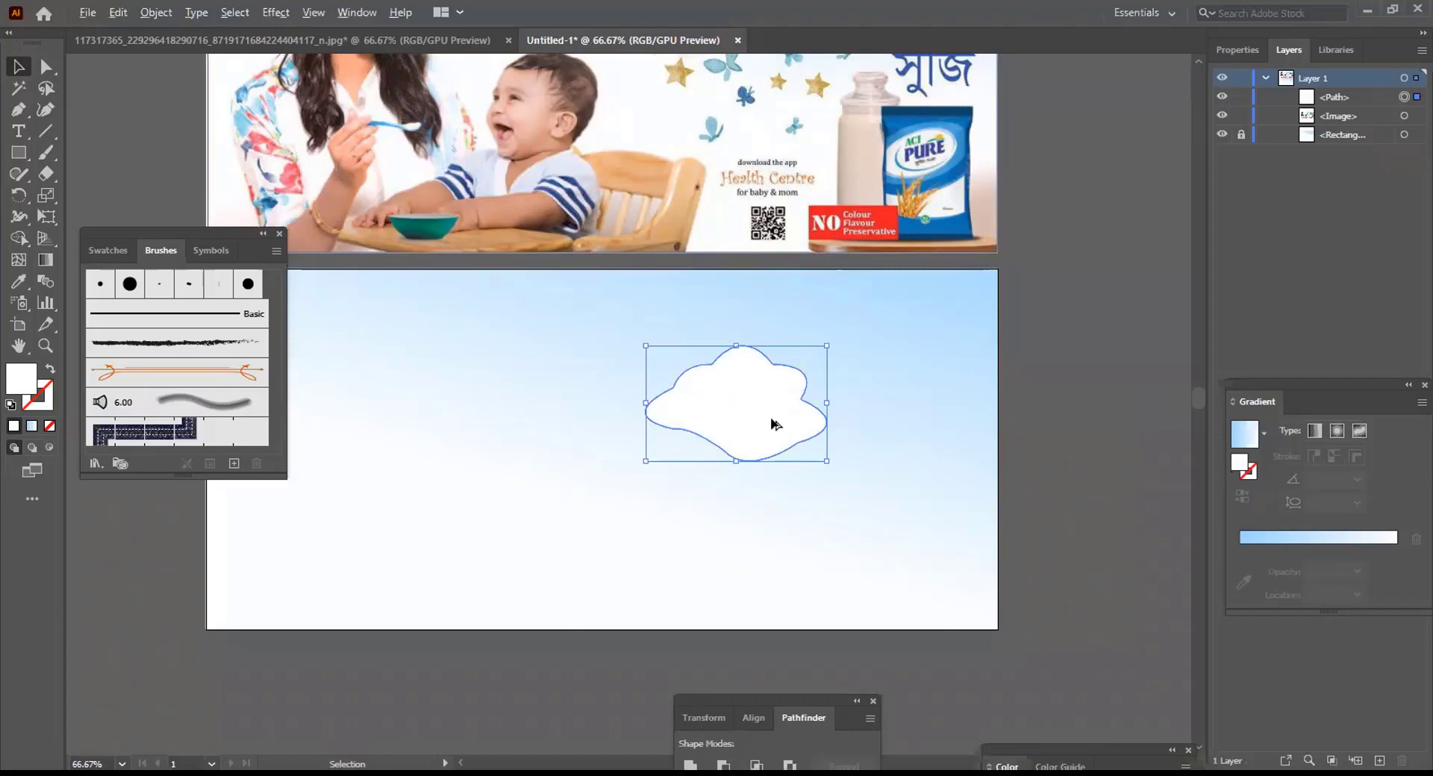
pyautogui.moveTo(770, 418); pyautogui.dragTo(793, 382)
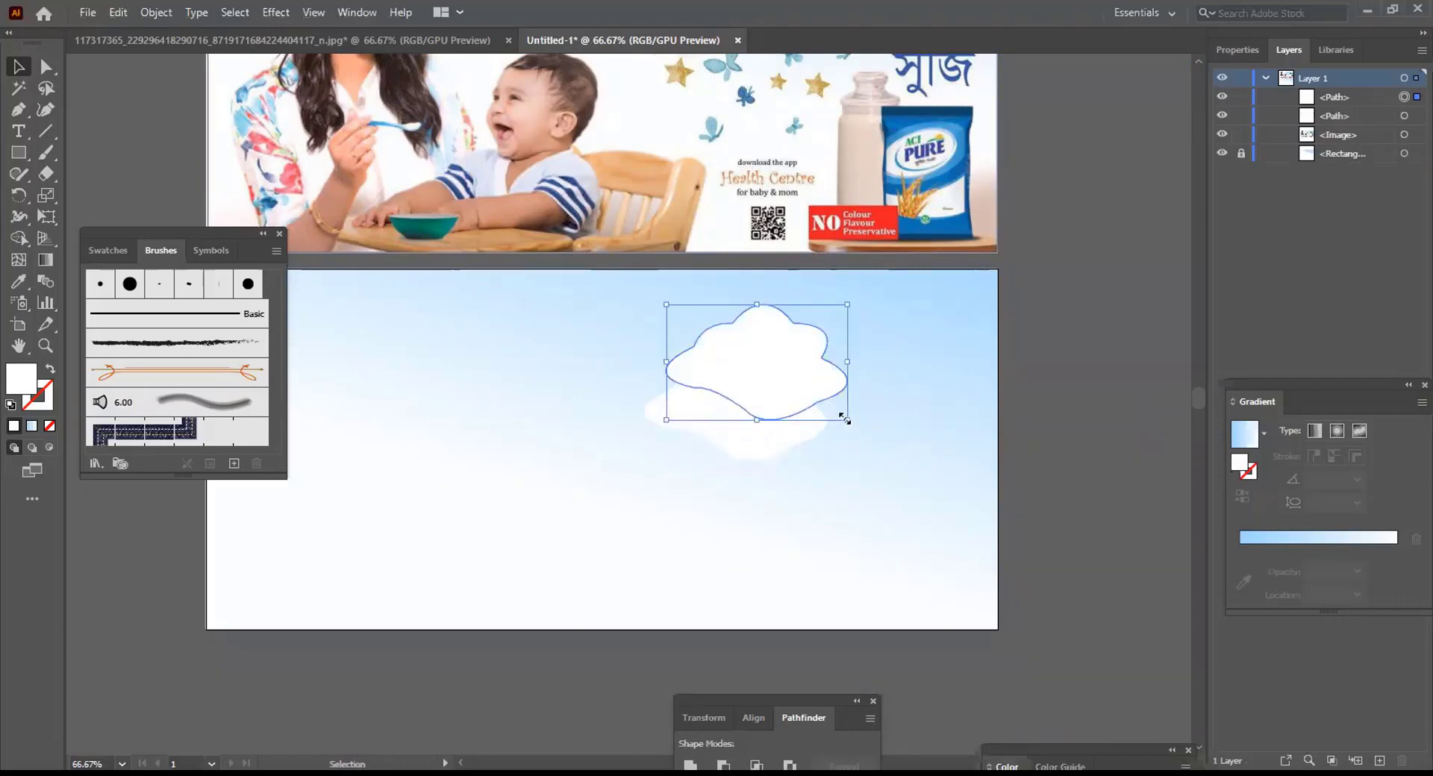
pyautogui.moveTo(844, 419); pyautogui.dragTo(823, 403)
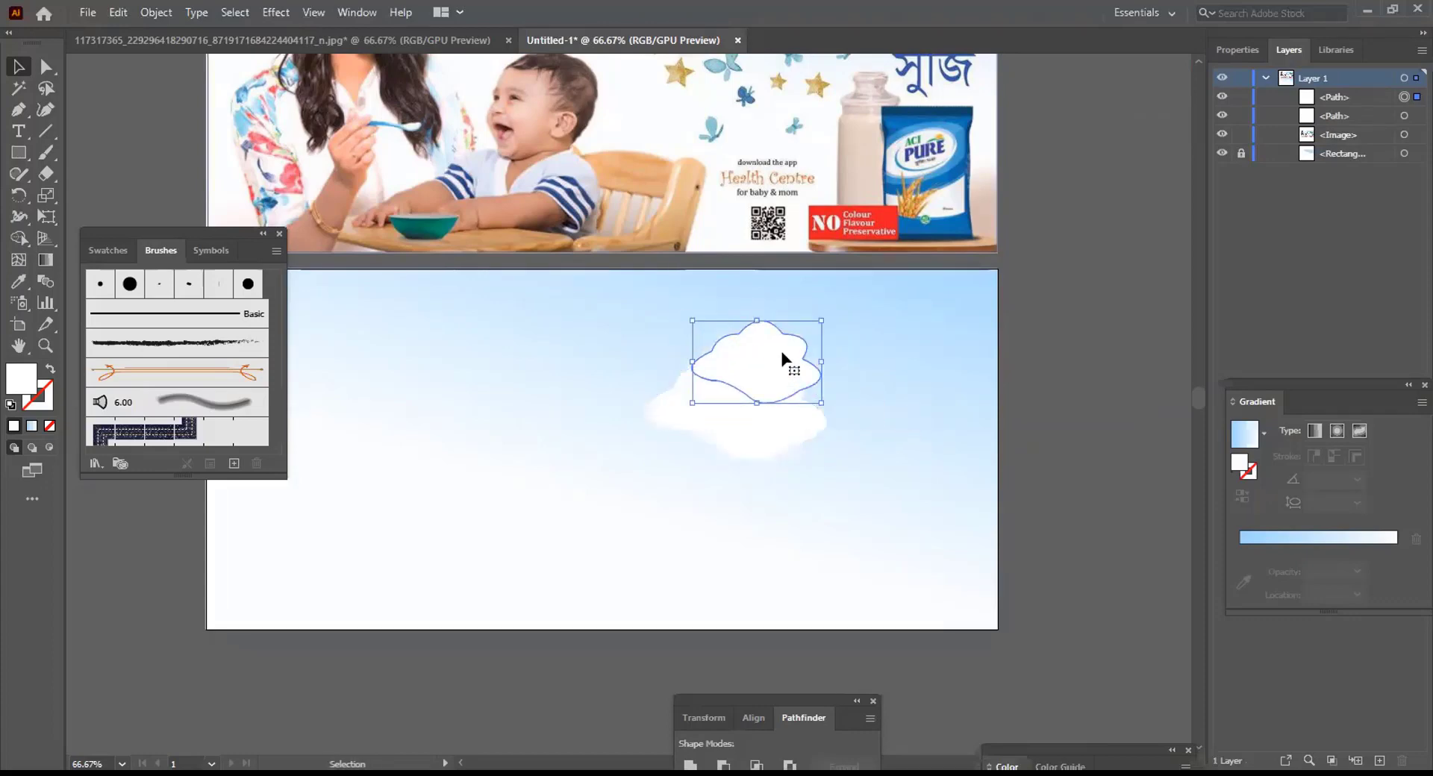
pyautogui.scroll(2, 779, 350)
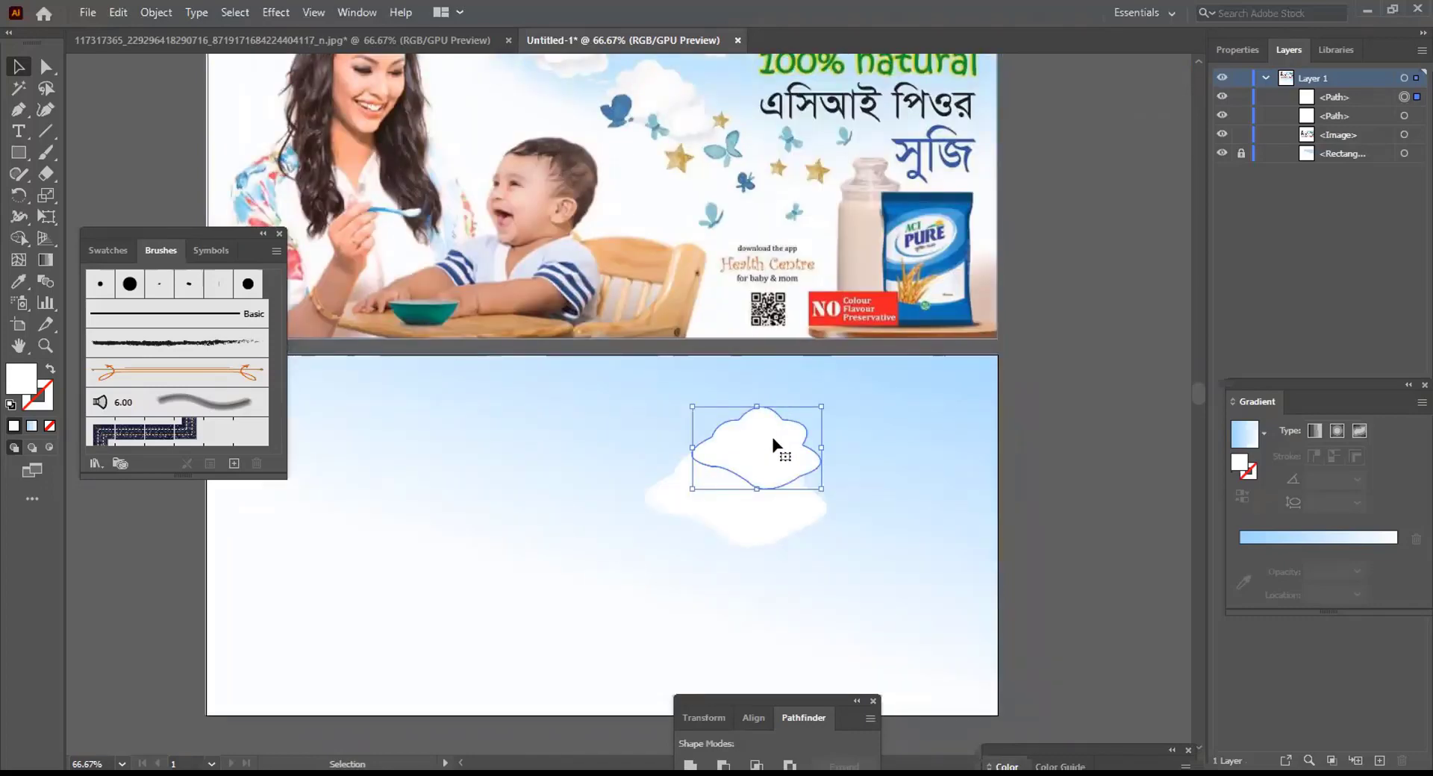
pyautogui.click(276, 11)
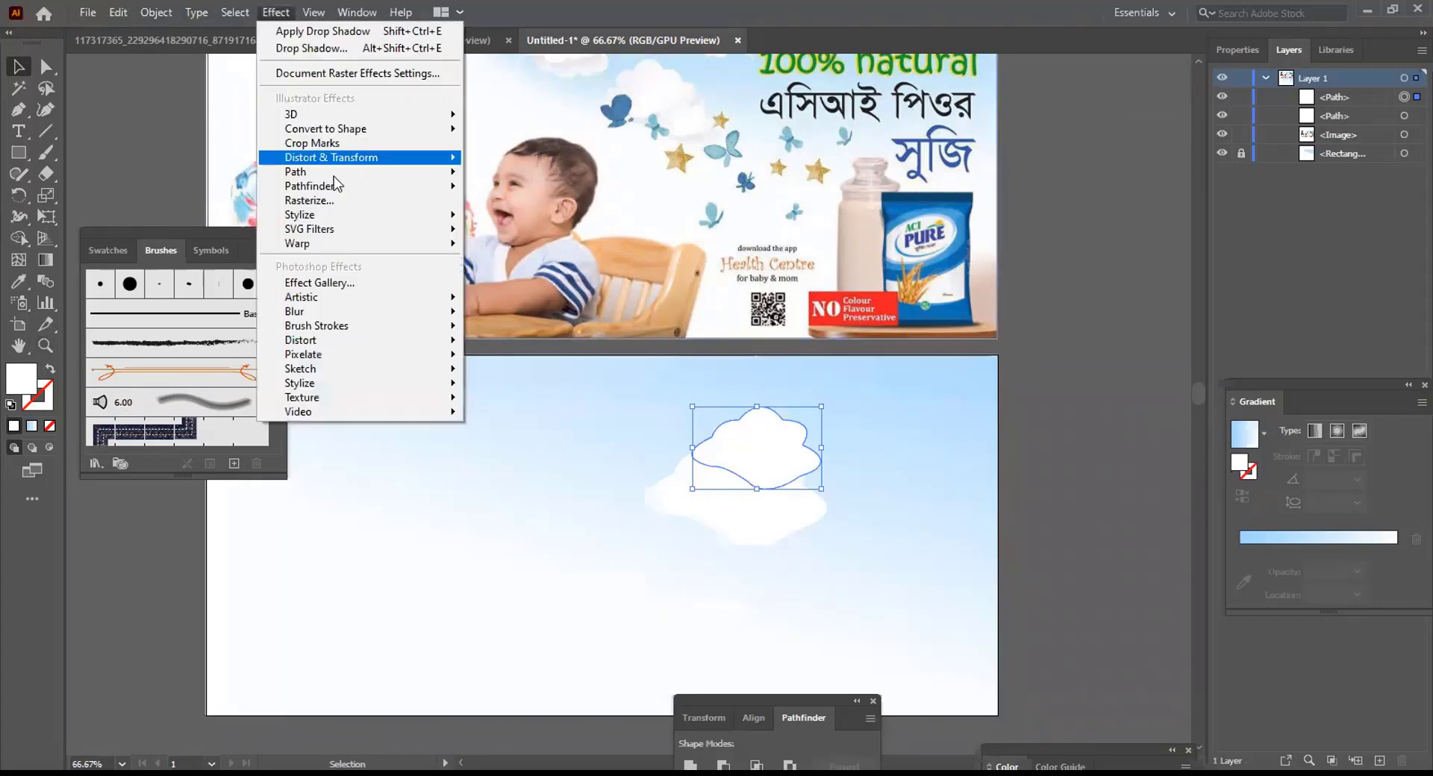
pyautogui.moveTo(340, 221)
pyautogui.click(504, 216)
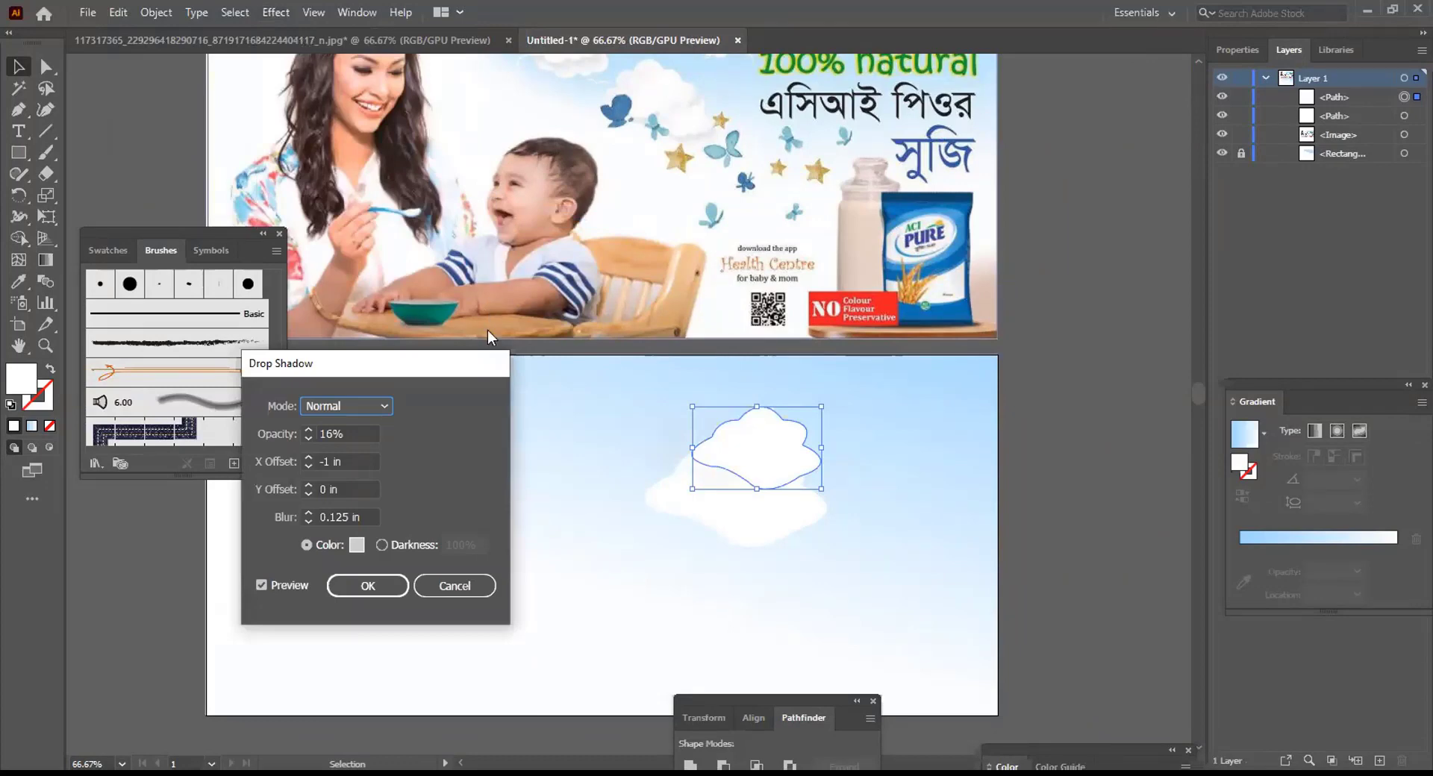
pyautogui.click(356, 545)
pyautogui.moveTo(579, 552); pyautogui.dragTo(591, 577)
pyautogui.click(992, 515)
pyautogui.click(306, 428)
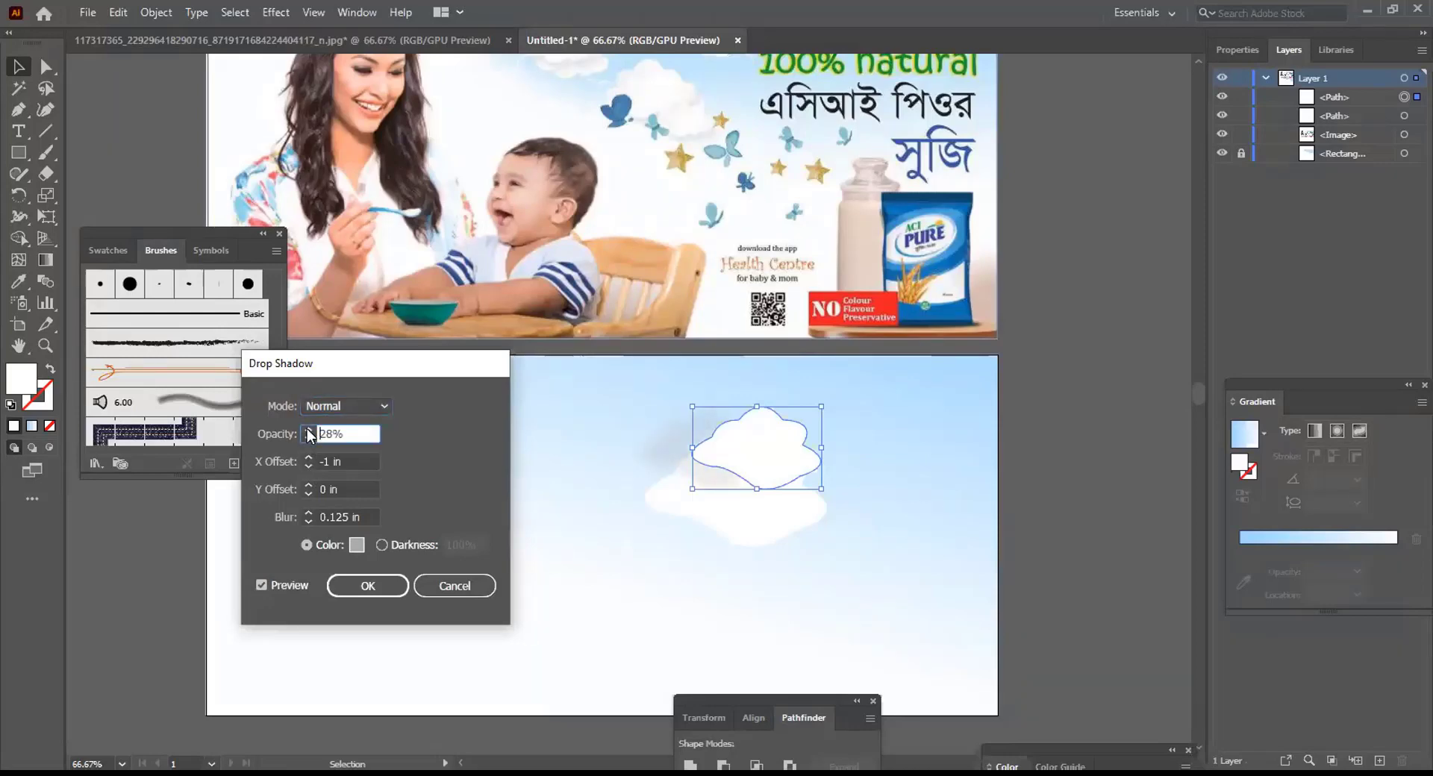
pyautogui.click(306, 428)
pyautogui.click(307, 428)
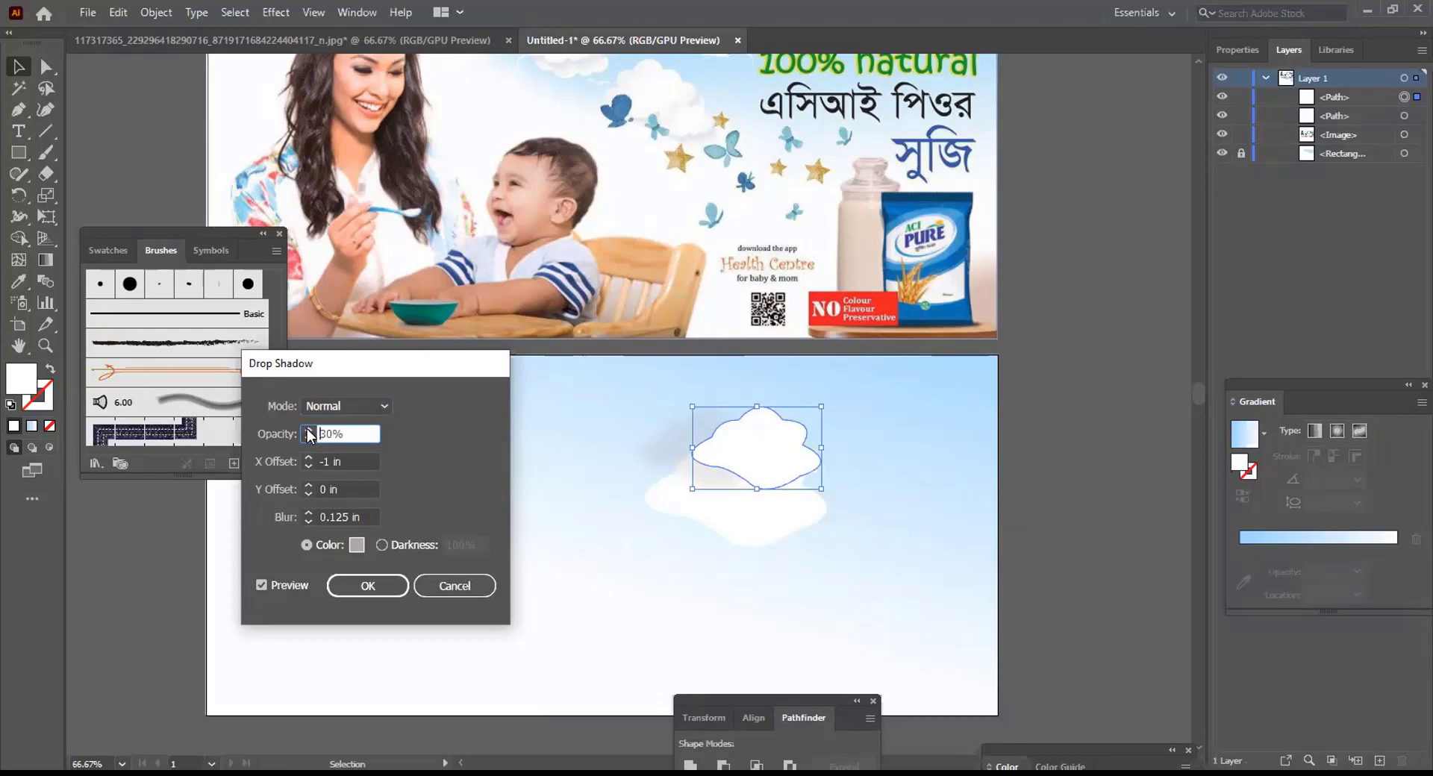
pyautogui.click(308, 493)
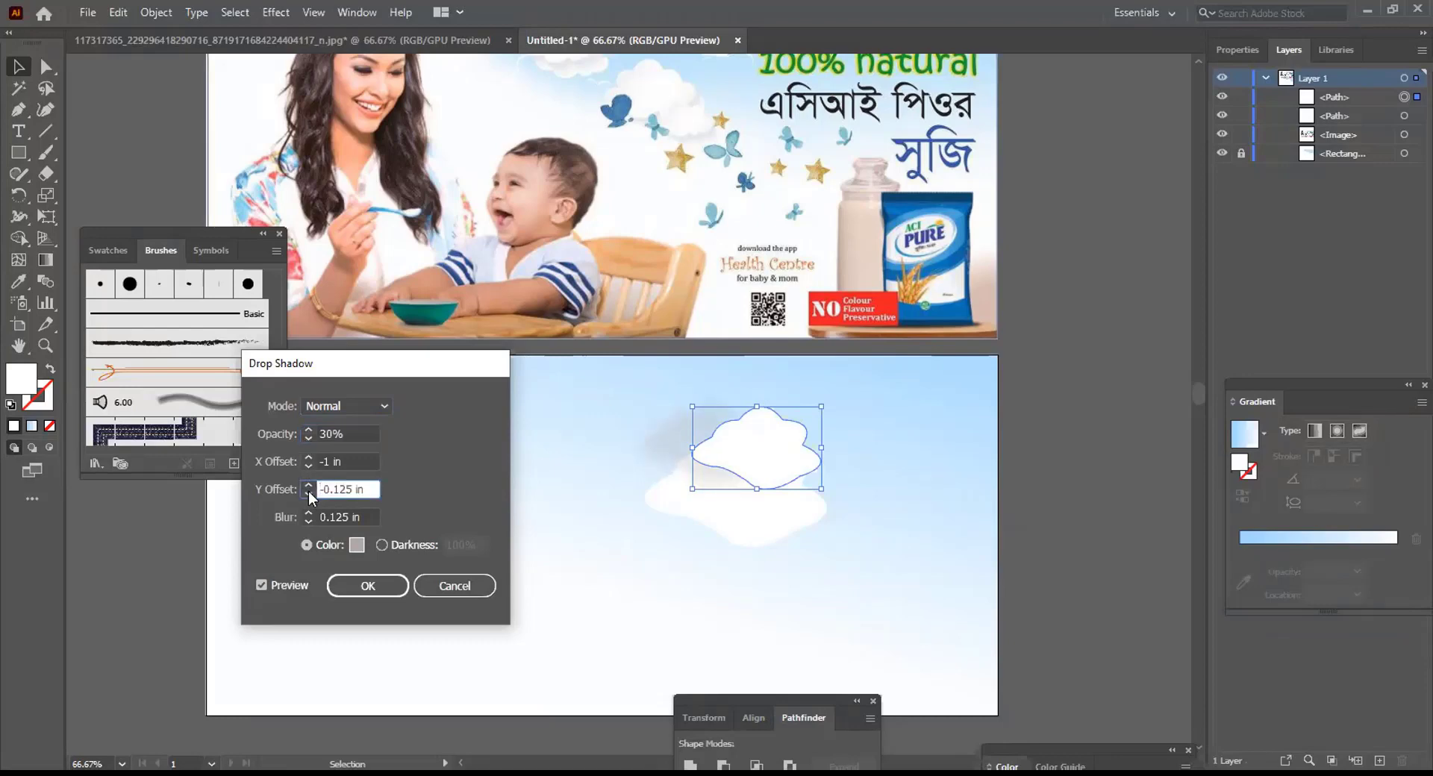
pyautogui.click(309, 493)
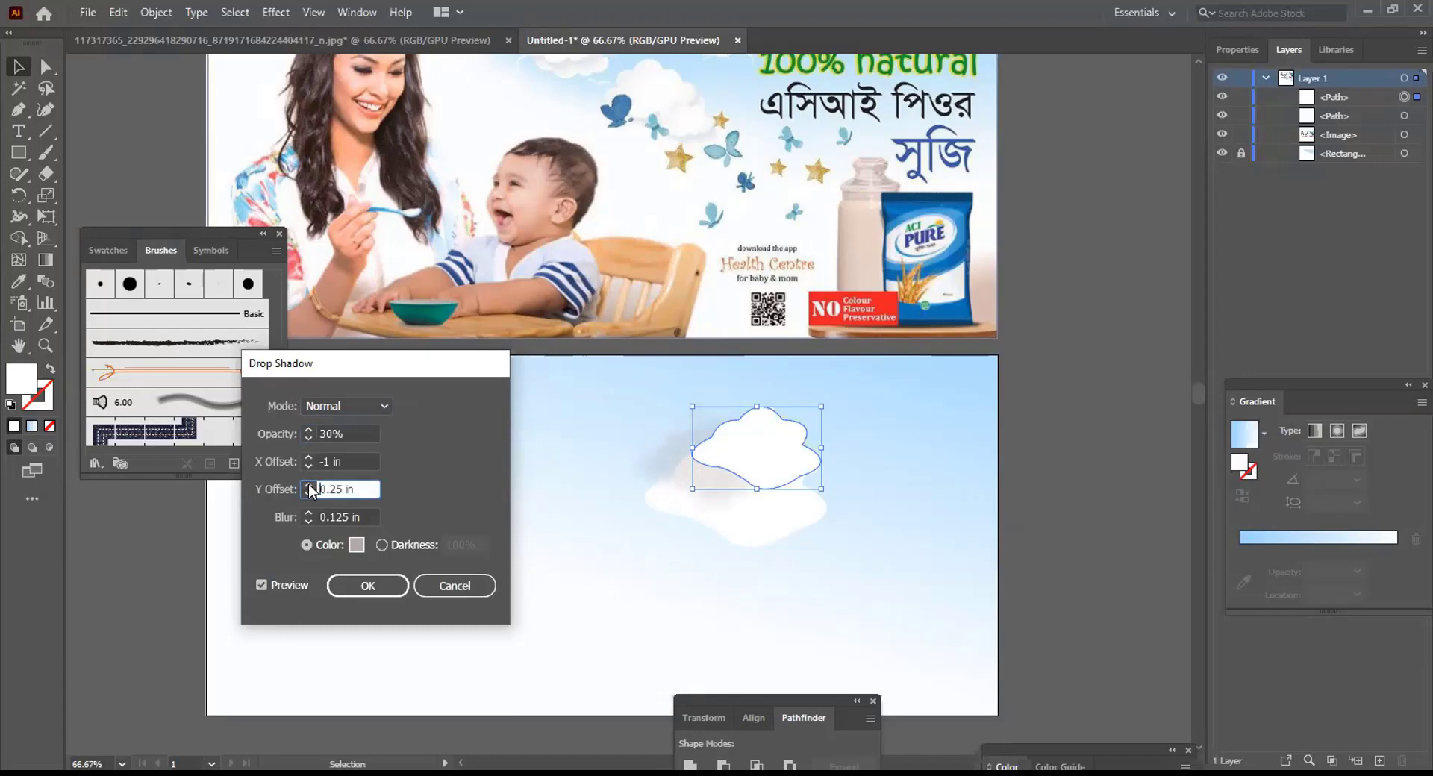
pyautogui.click(309, 492)
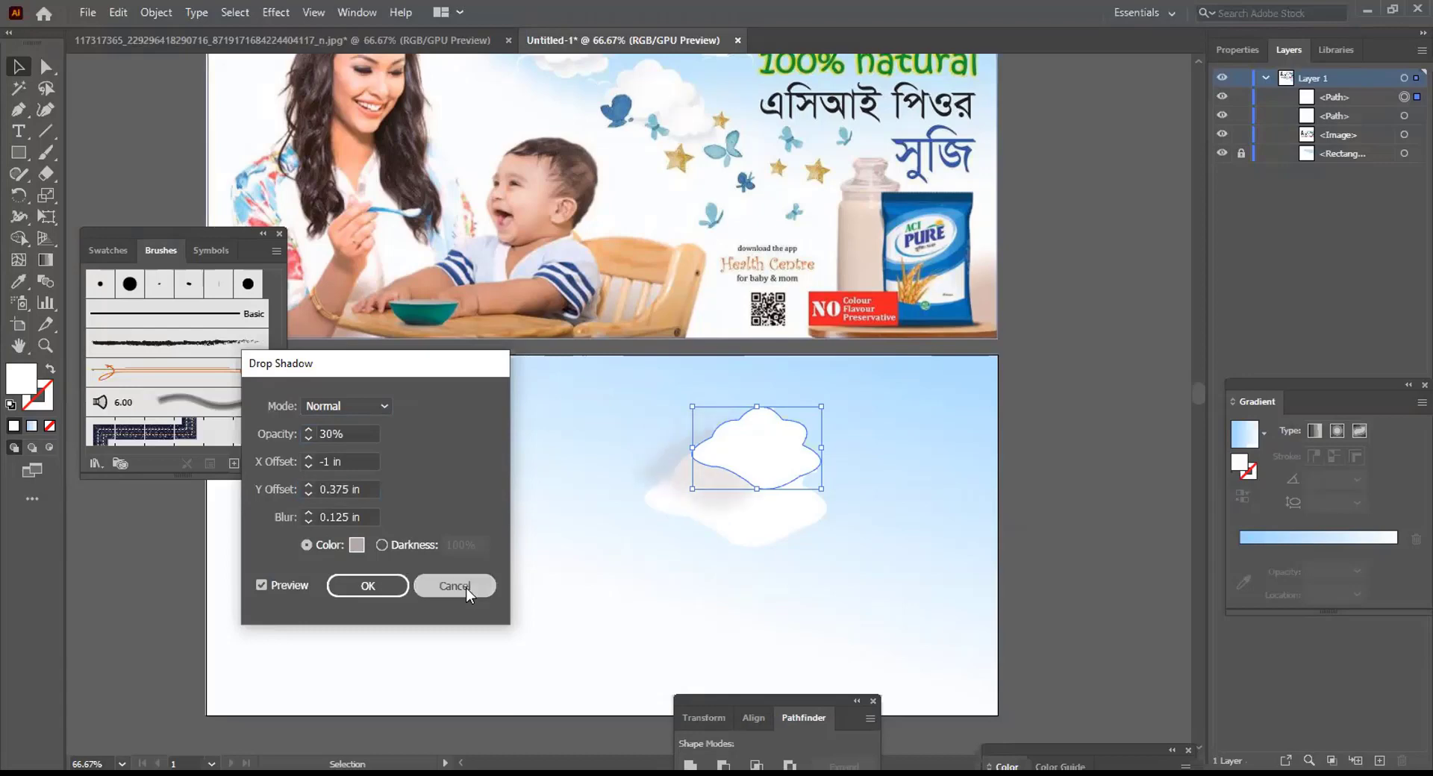
pyautogui.press('Return')
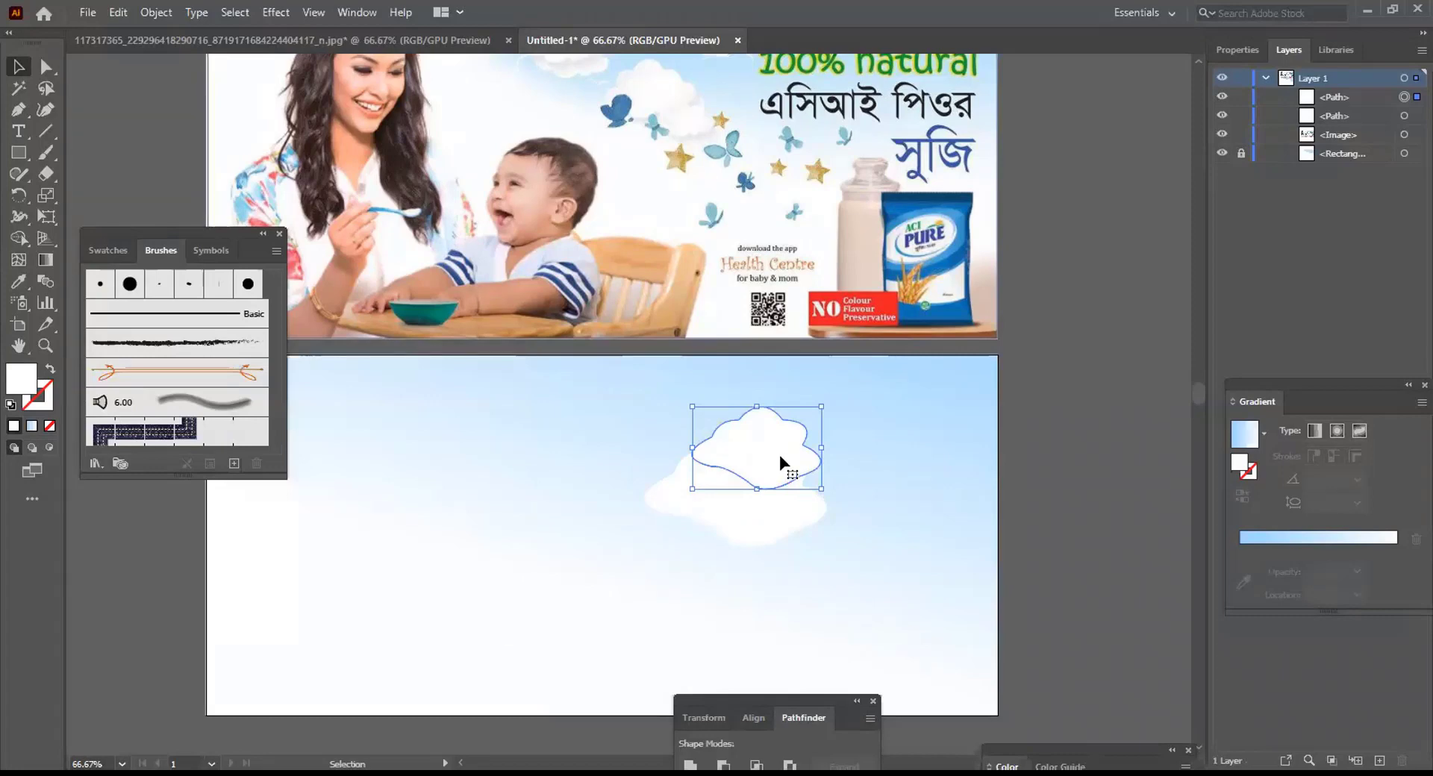
# Duplicate the upper white cloud slightly lower and scale the copy down to about 1.76 × 1.12 in
pyautogui.scroll(1, 780, 470)
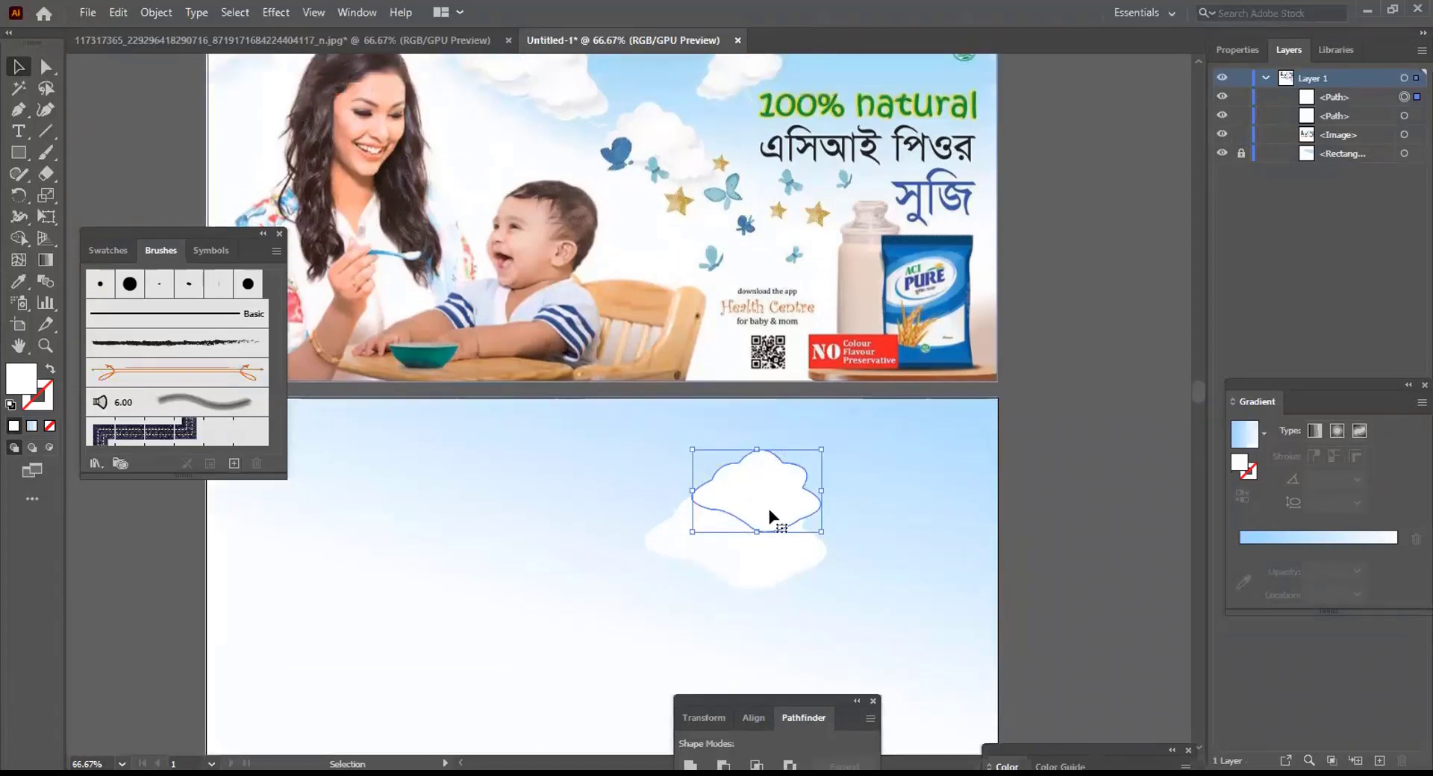
pyautogui.moveTo(768, 514); pyautogui.dragTo(764, 534)
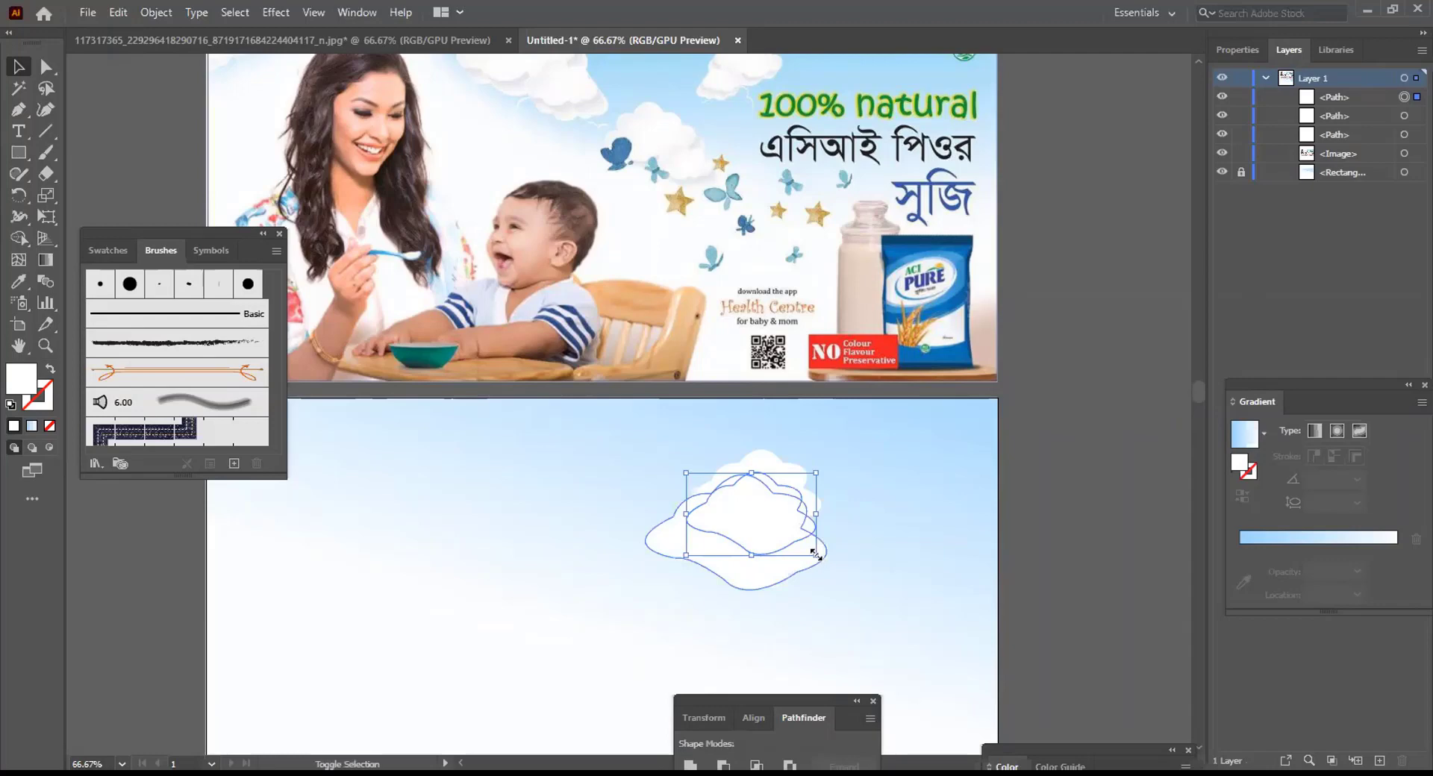
pyautogui.moveTo(817, 556); pyautogui.dragTo(800, 545)
# Fill the smallest cloud copy with grey 999595
pyautogui.click(18, 387)
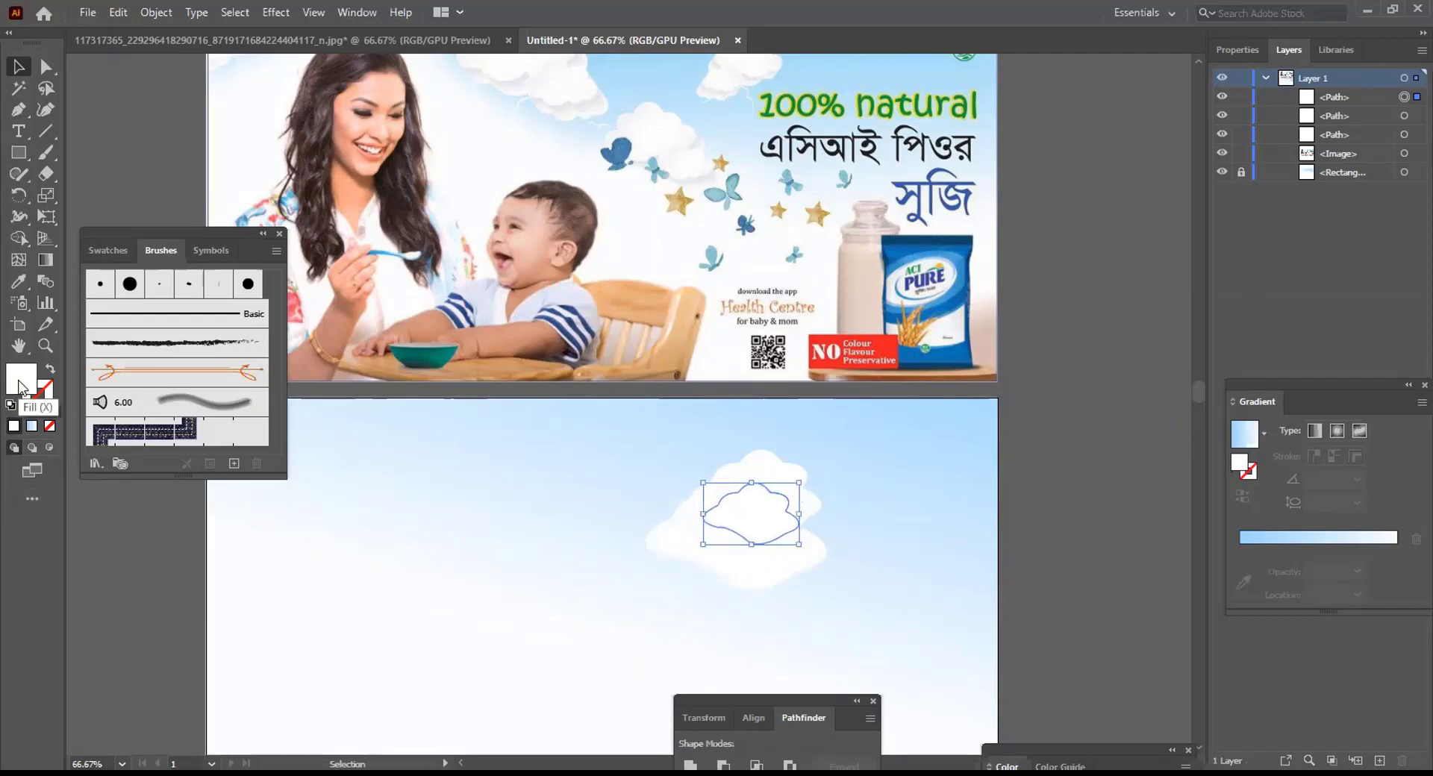
pyautogui.doubleClick(20, 384)
pyautogui.click(584, 588)
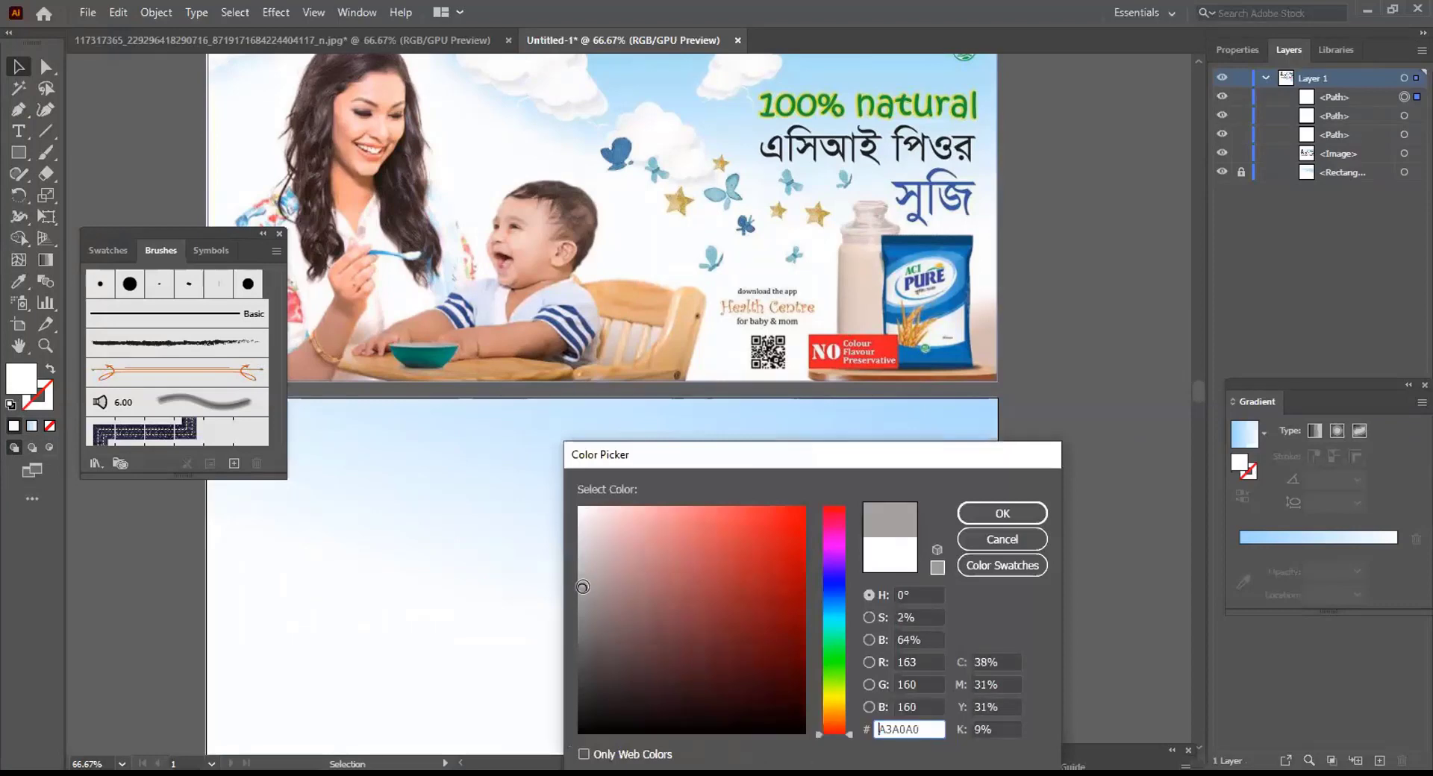
pyautogui.click(584, 597)
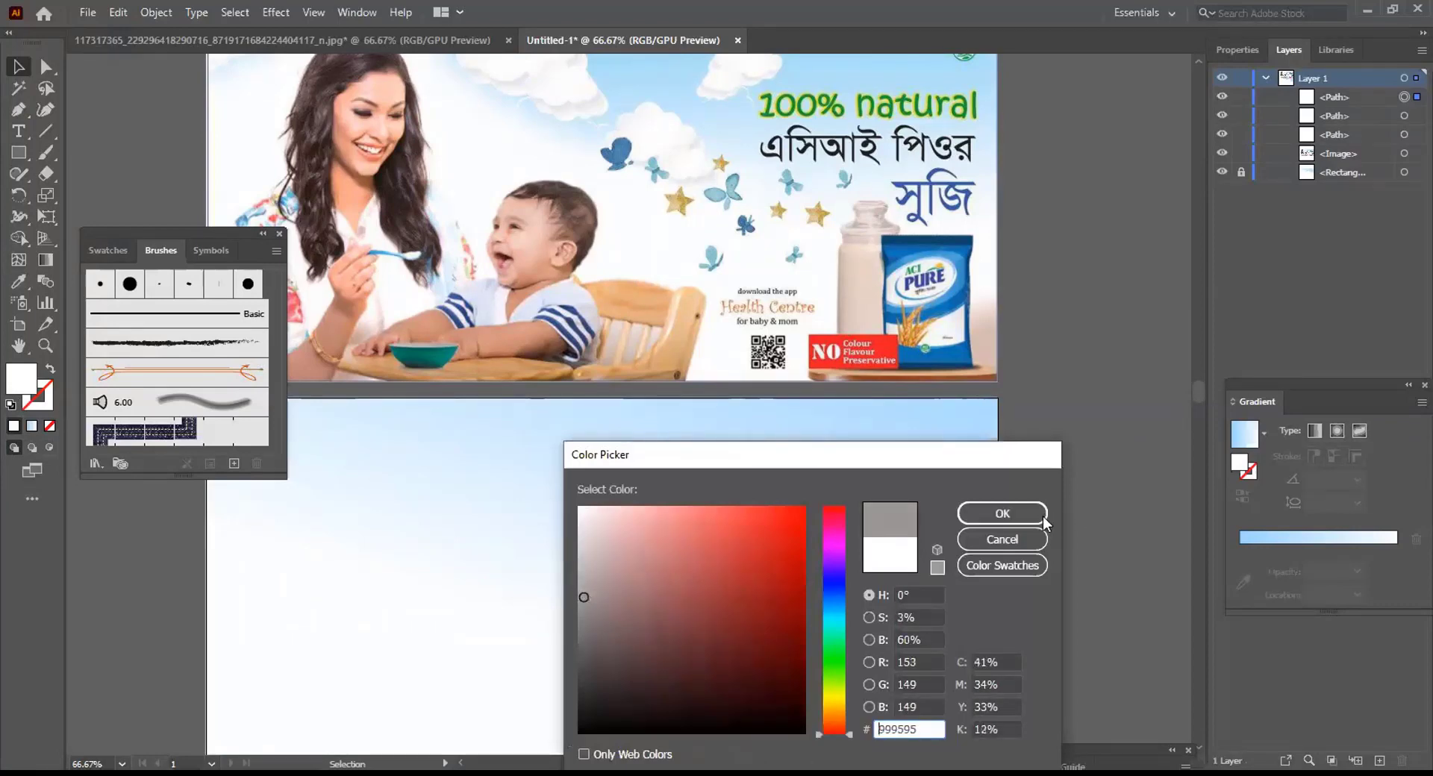
pyautogui.click(1002, 513)
# Arrange the upper white cloud in front of the grey copy so the grey shape lies behind its lower edge
pyautogui.click(802, 526)
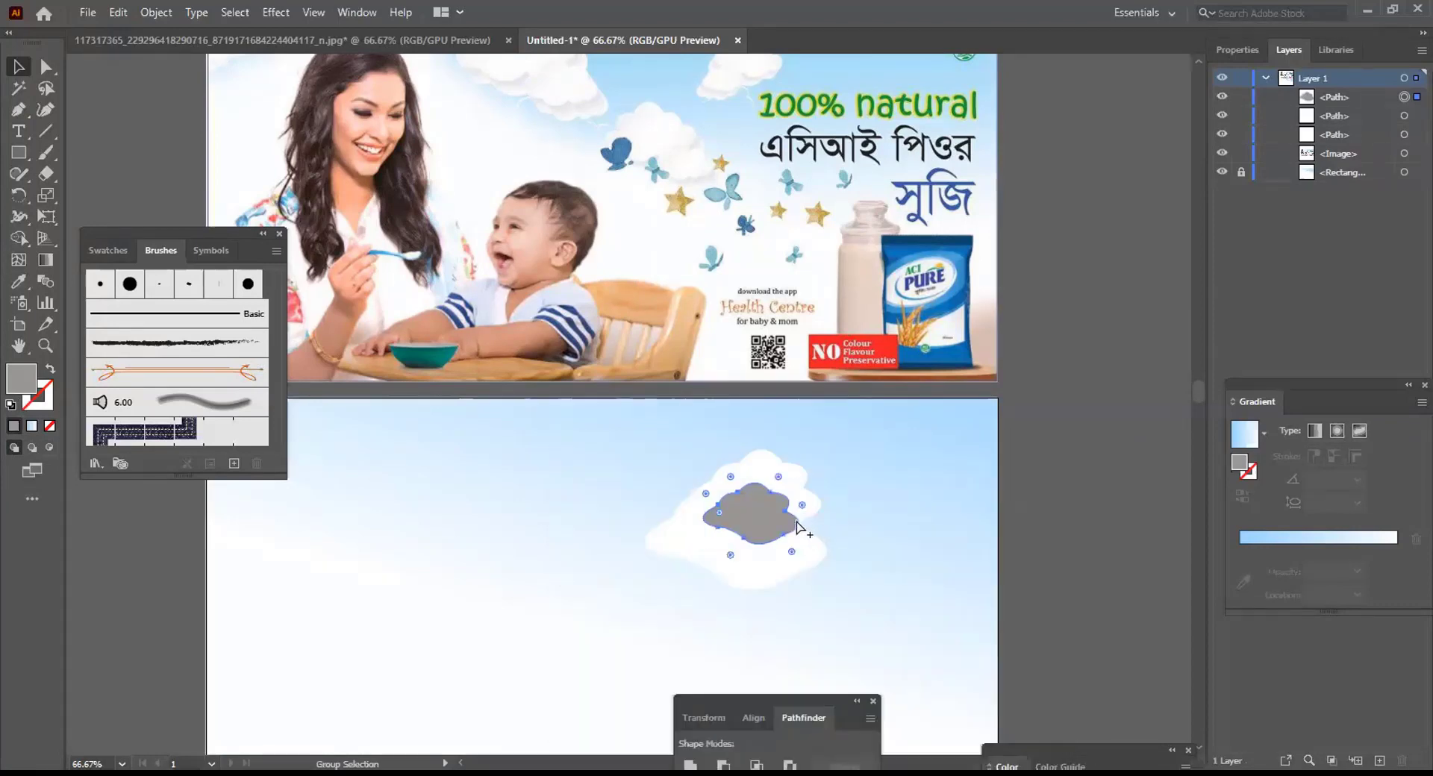
pyautogui.hotkey('ctrl', '+')
pyautogui.hotkey('ctrl', '+')
pyautogui.press('v')
pyautogui.click(741, 417)
pyautogui.rightClick(742, 416)
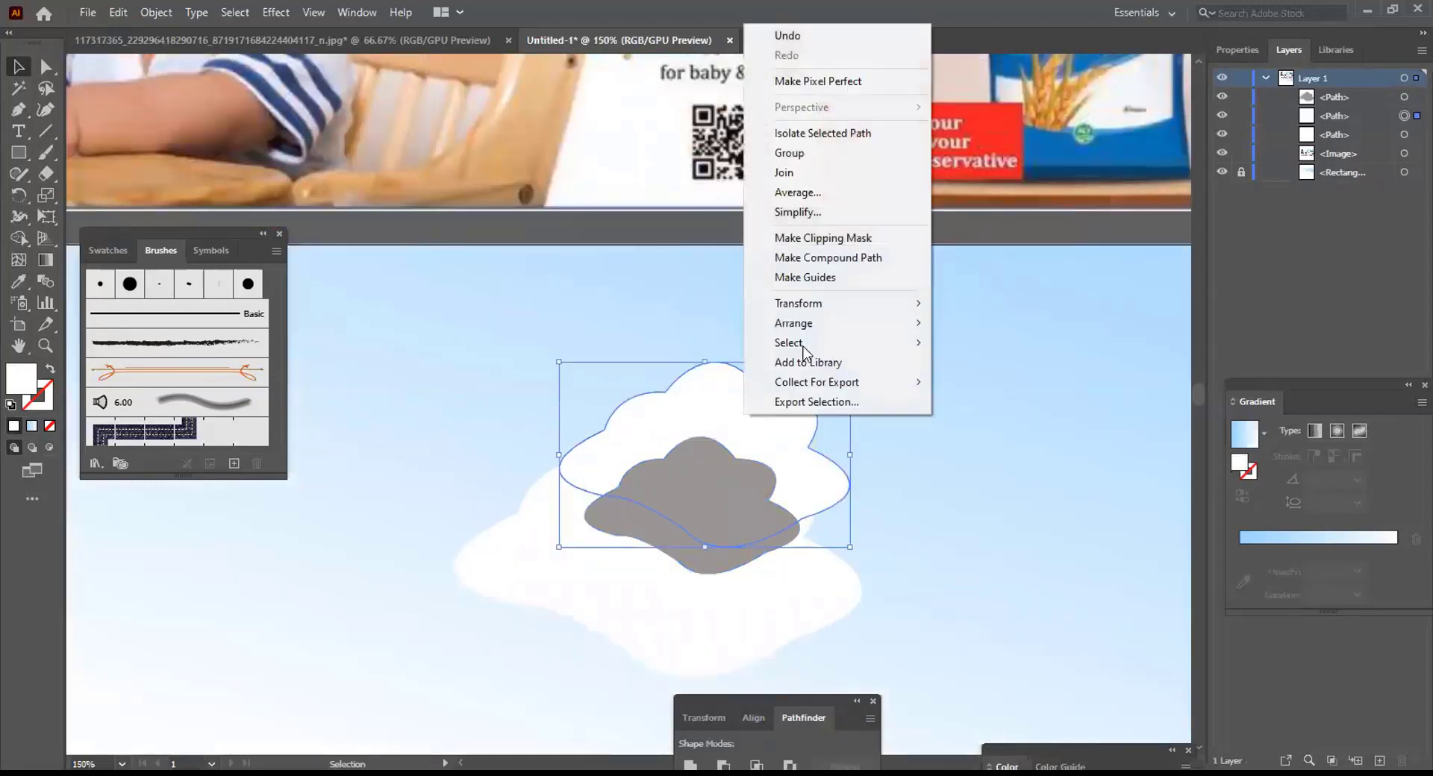
pyautogui.moveTo(807, 328)
pyautogui.click(1001, 325)
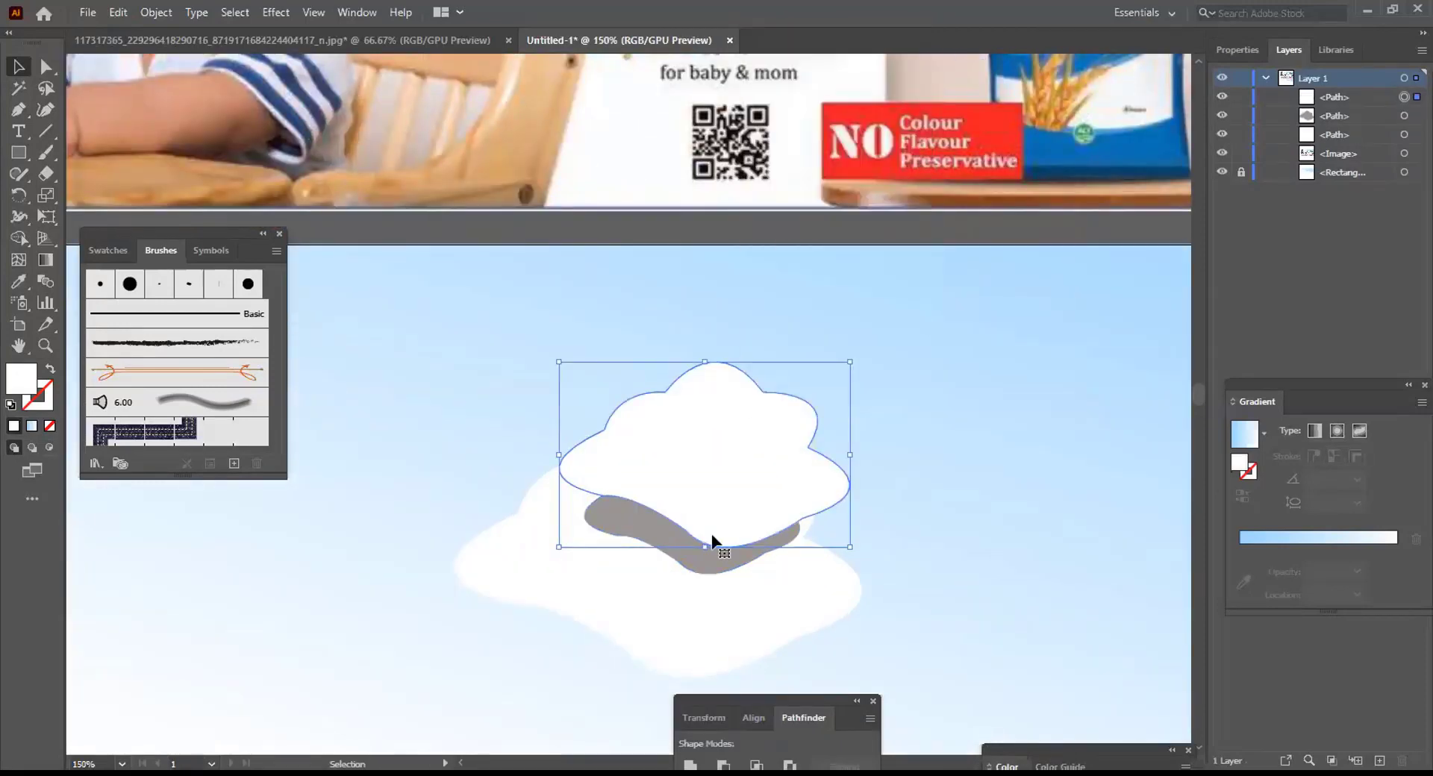
# Lower the grey cloud shape's opacity to 12% and deselect it
pyautogui.click(627, 530)
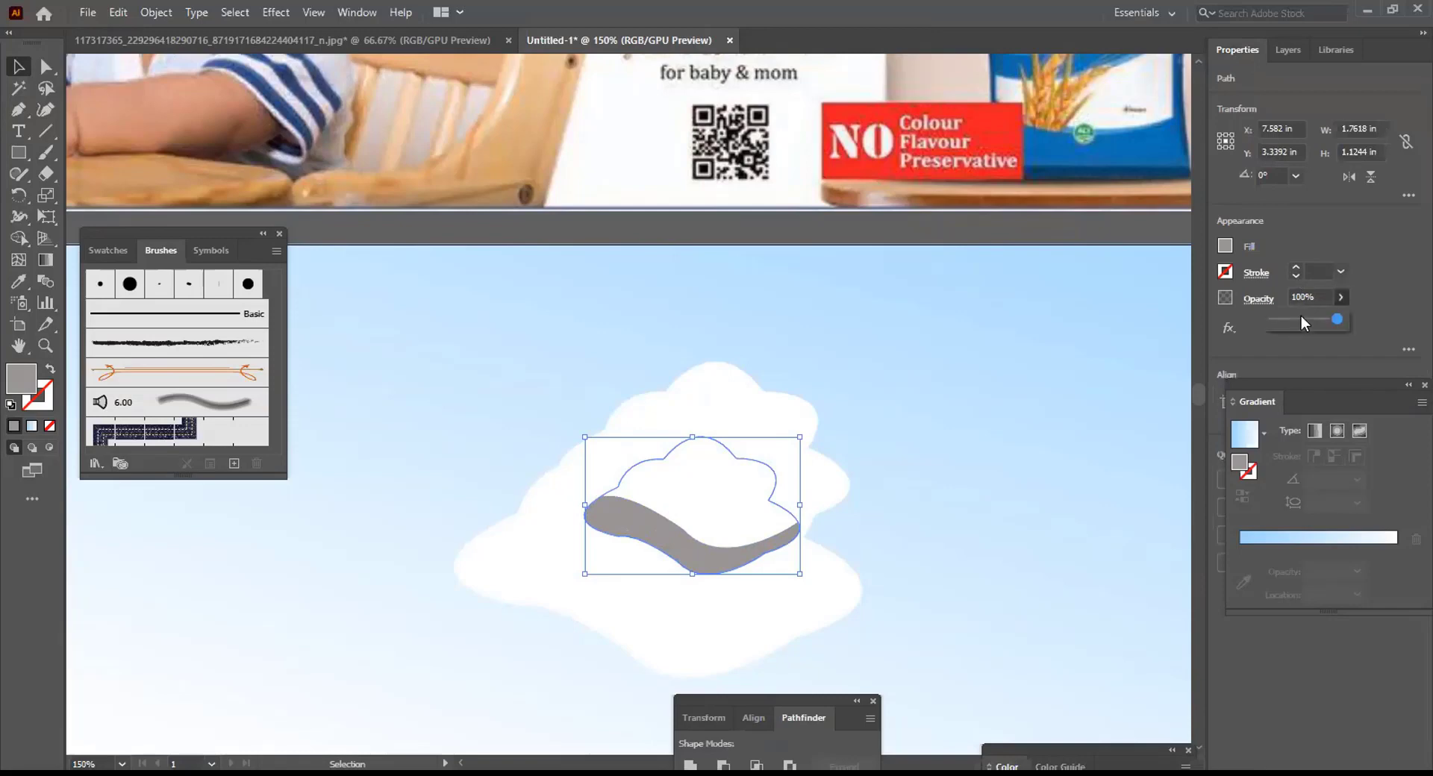
pyautogui.moveTo(1301, 317); pyautogui.dragTo(1291, 317)
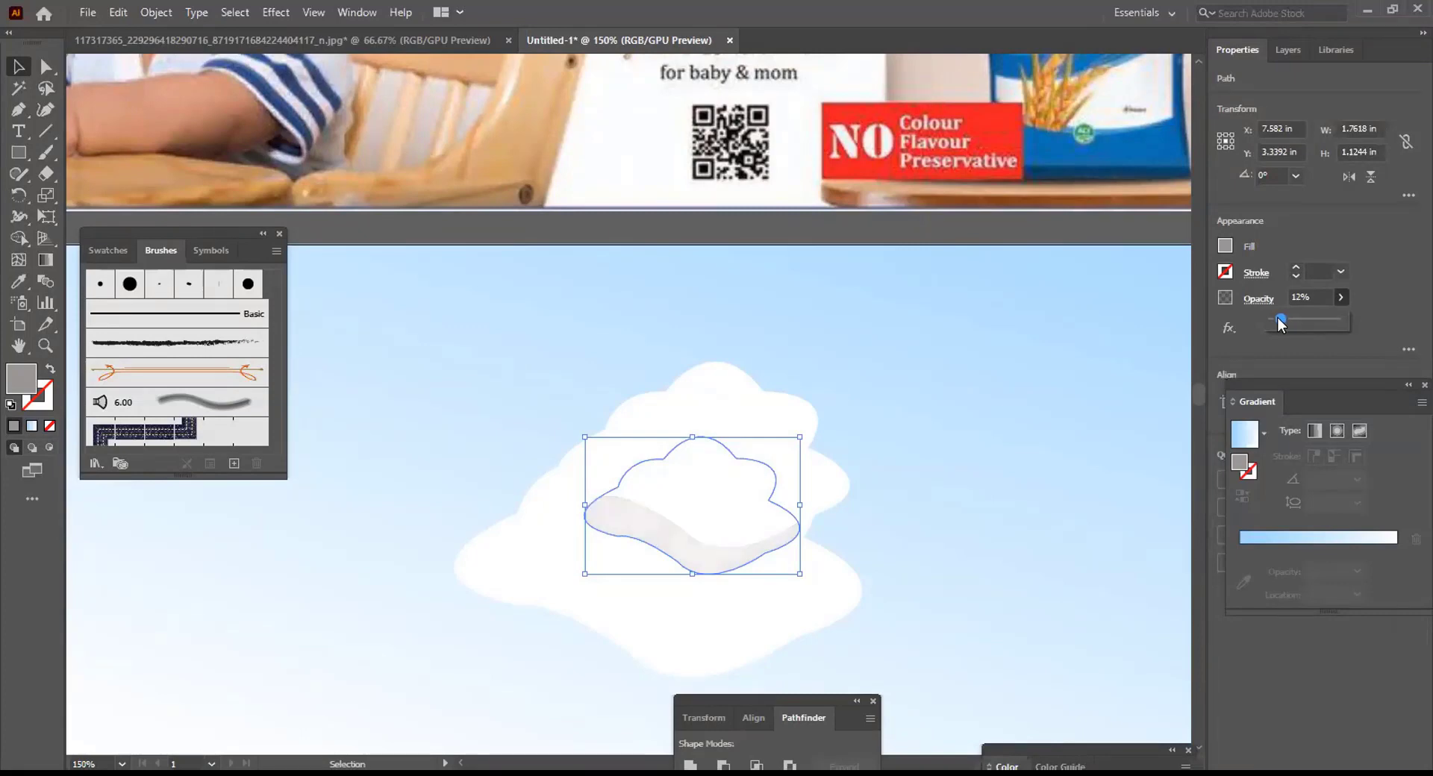
pyautogui.click(716, 495)
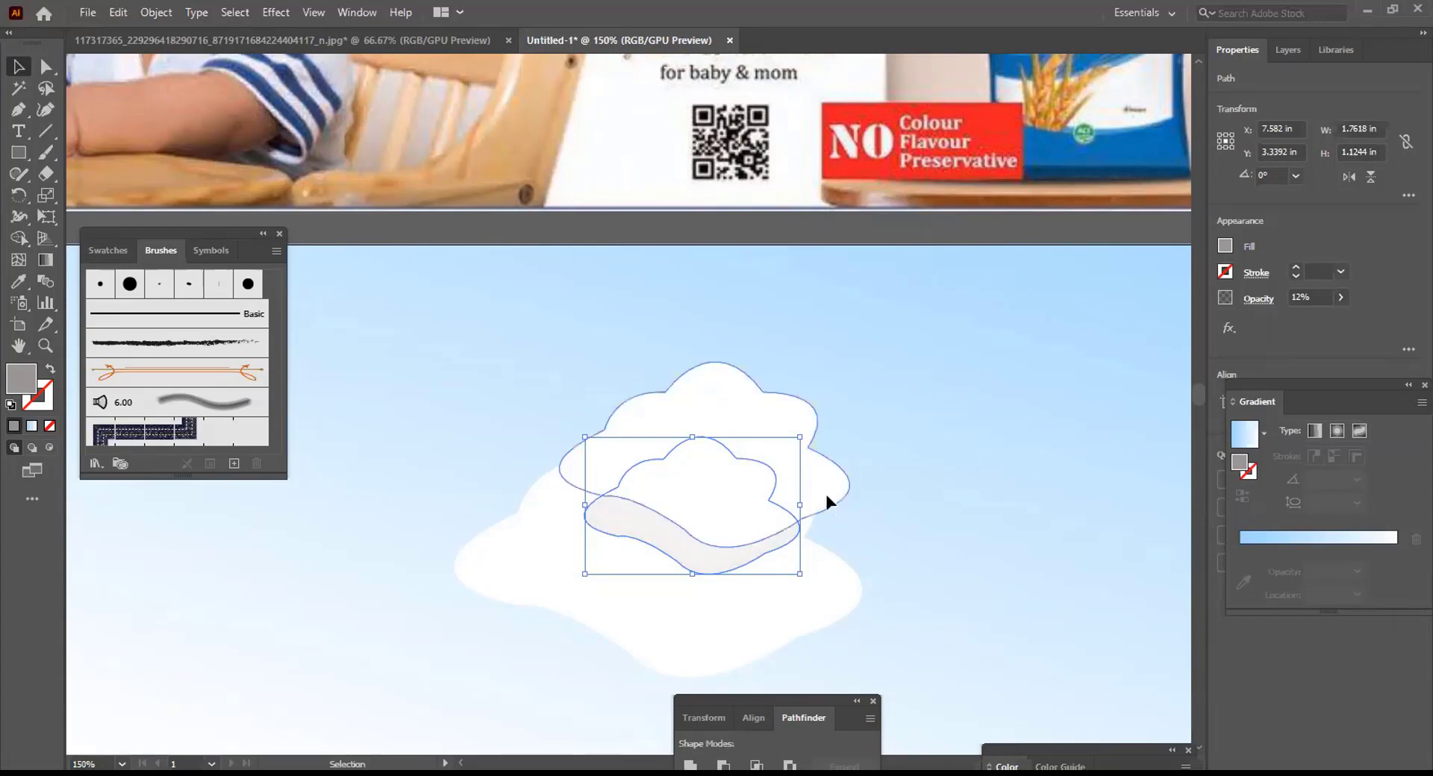
pyautogui.hotkey('ctrl', 'h')
pyautogui.click(1021, 503)
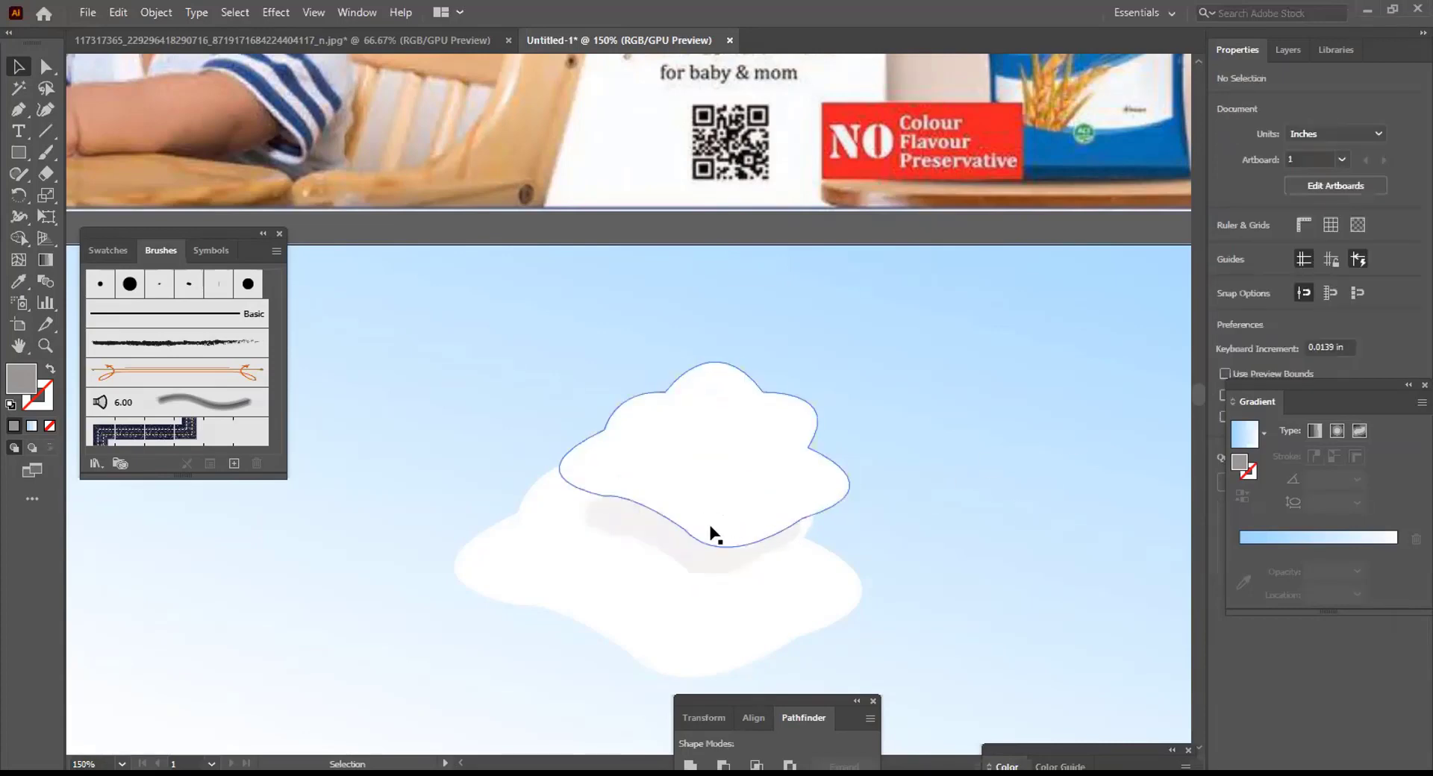
# Nudge the grey shadow shape up and slightly right under the upper cloud, to about X 7.65 in, Y 3.21 in
pyautogui.click(705, 567)
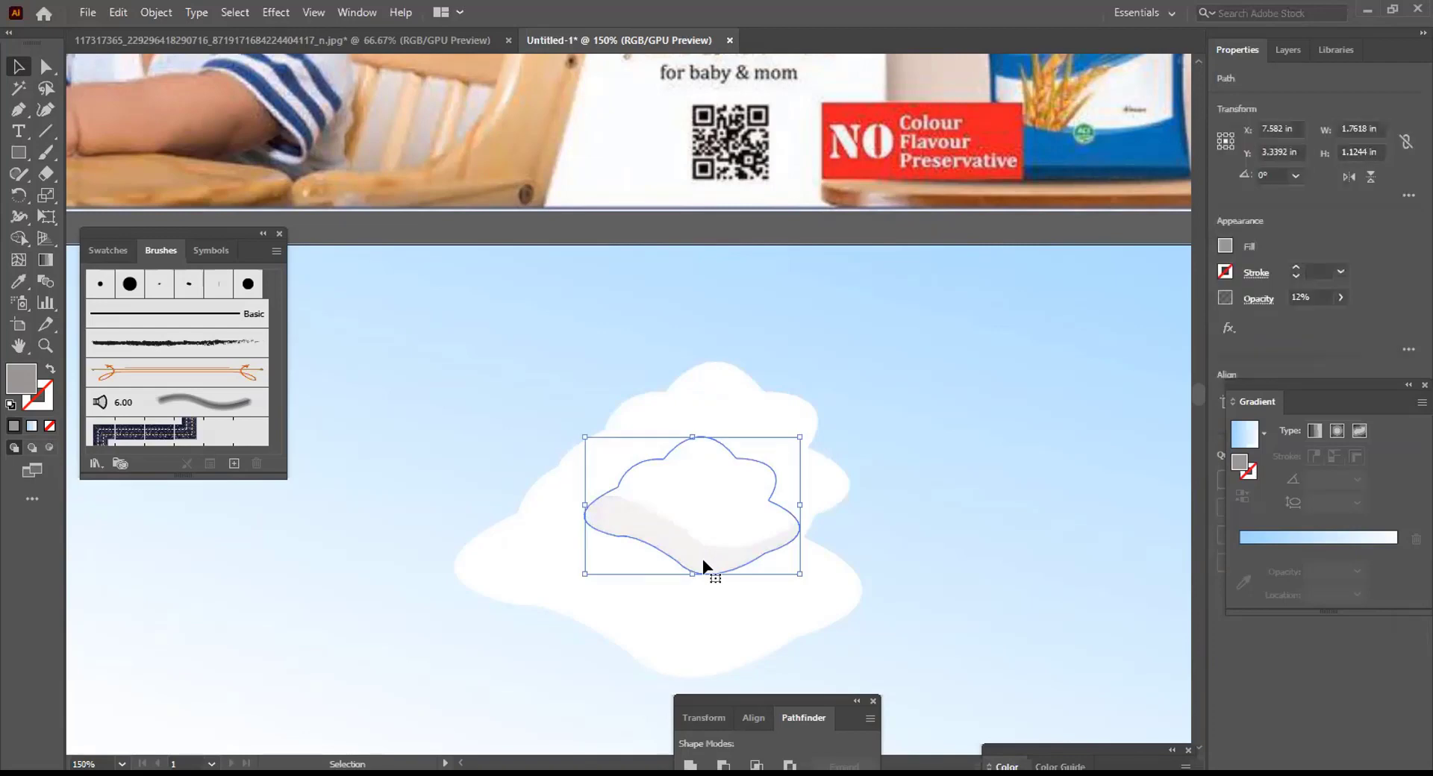
pyautogui.press('Up')
pyautogui.press('Up')
pyautogui.press('Up')
pyautogui.press('Up')
pyautogui.press('Up')
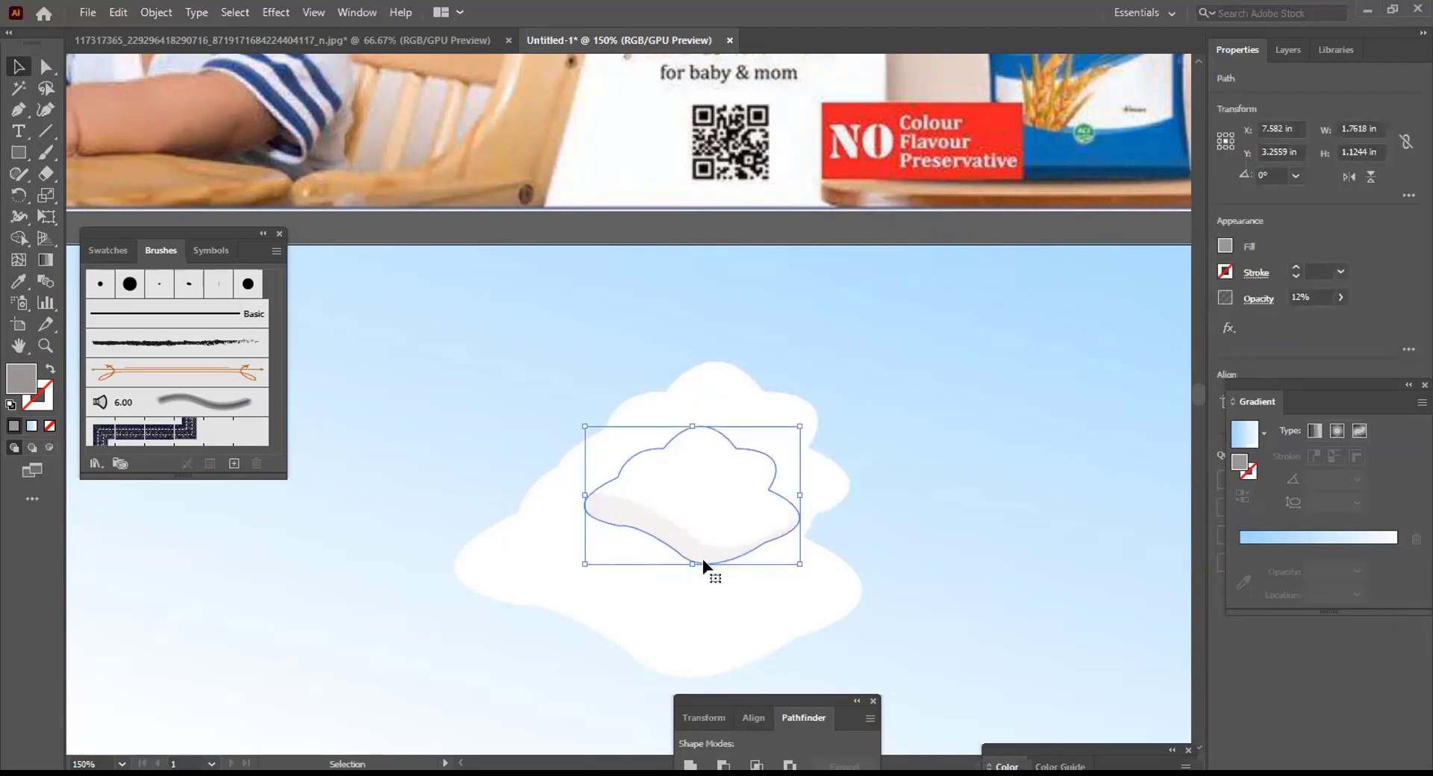
pyautogui.press('Right')
pyautogui.press('Right')
pyautogui.press('Right')
pyautogui.press('Right')
pyautogui.press('Up')
pyautogui.press('Up')
pyautogui.press('Up')
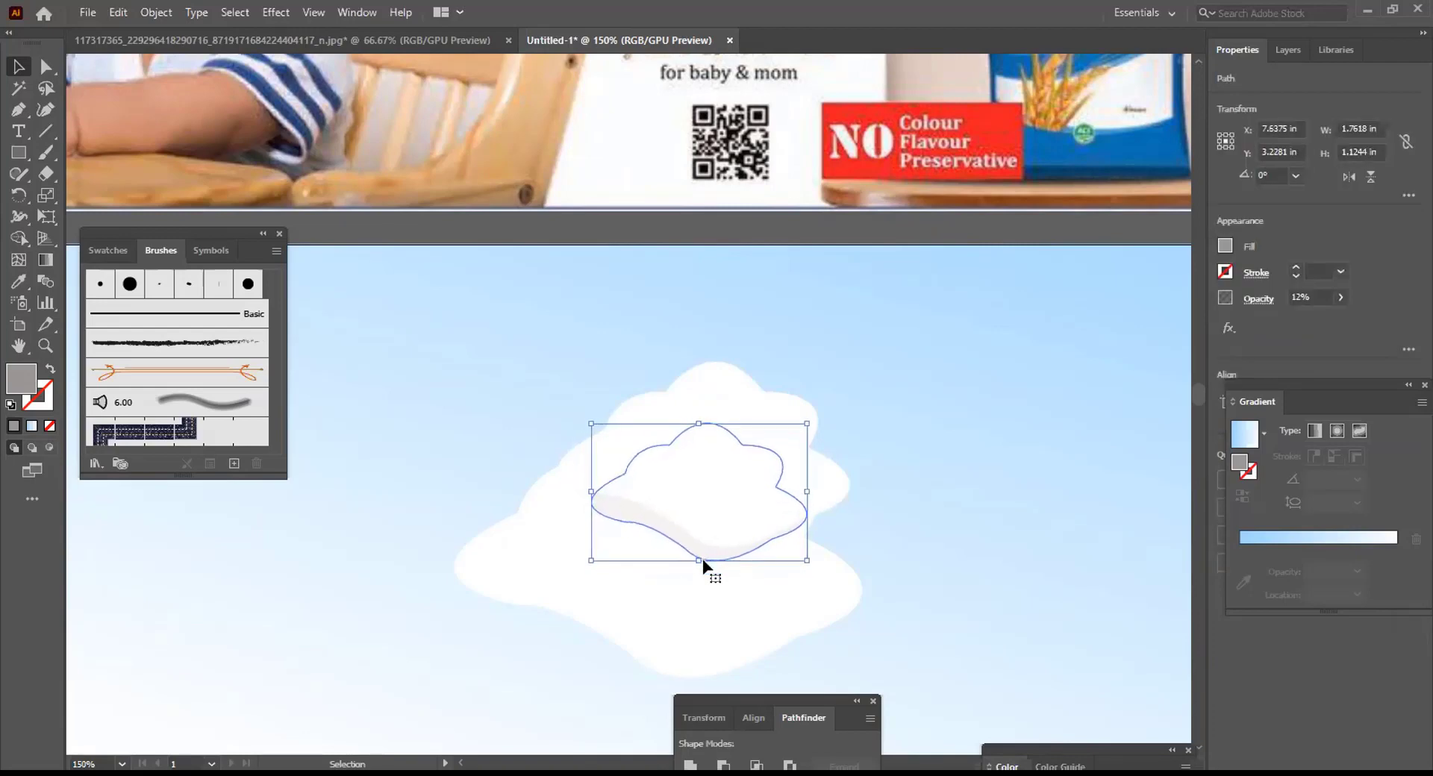
pyautogui.press('Right')
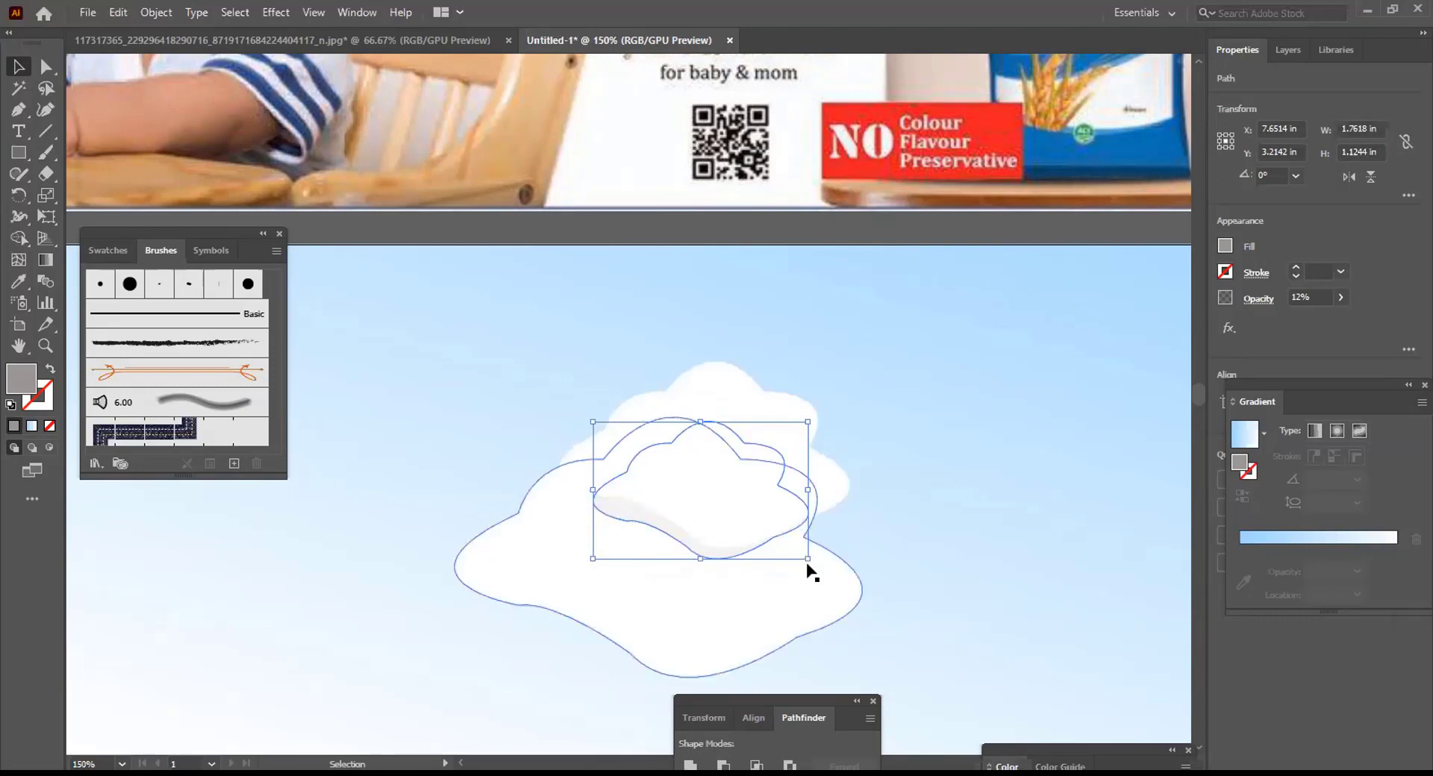
# Rotate the grey shadow shape to about 358.75° and widen it on both sides beneath the upper cloud, then deselect it
pyautogui.moveTo(809, 566)
pyautogui.mouseDown()
pyautogui.moveTo(783, 585)
pyautogui.moveTo(803, 570)
pyautogui.mouseUp()
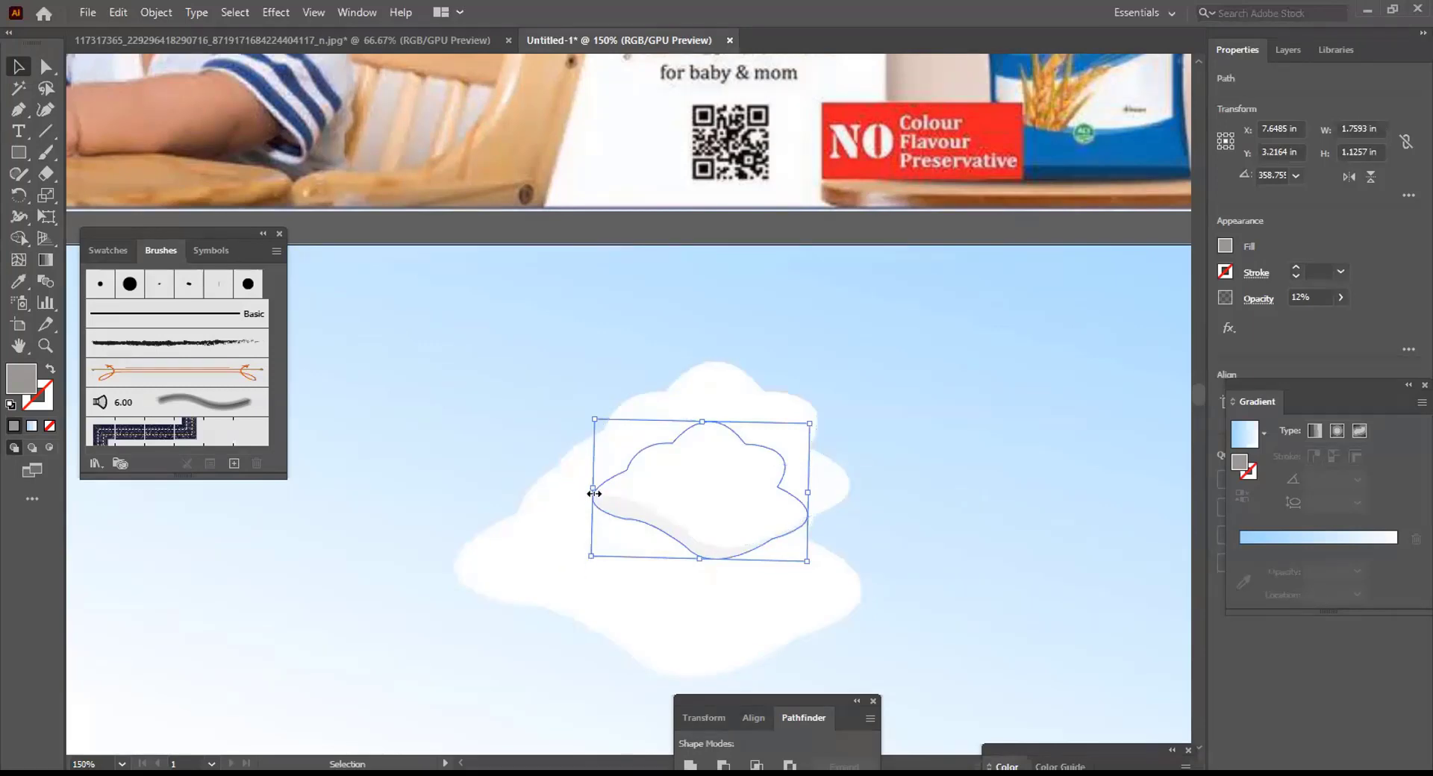
pyautogui.moveTo(591, 491); pyautogui.dragTo(566, 481)
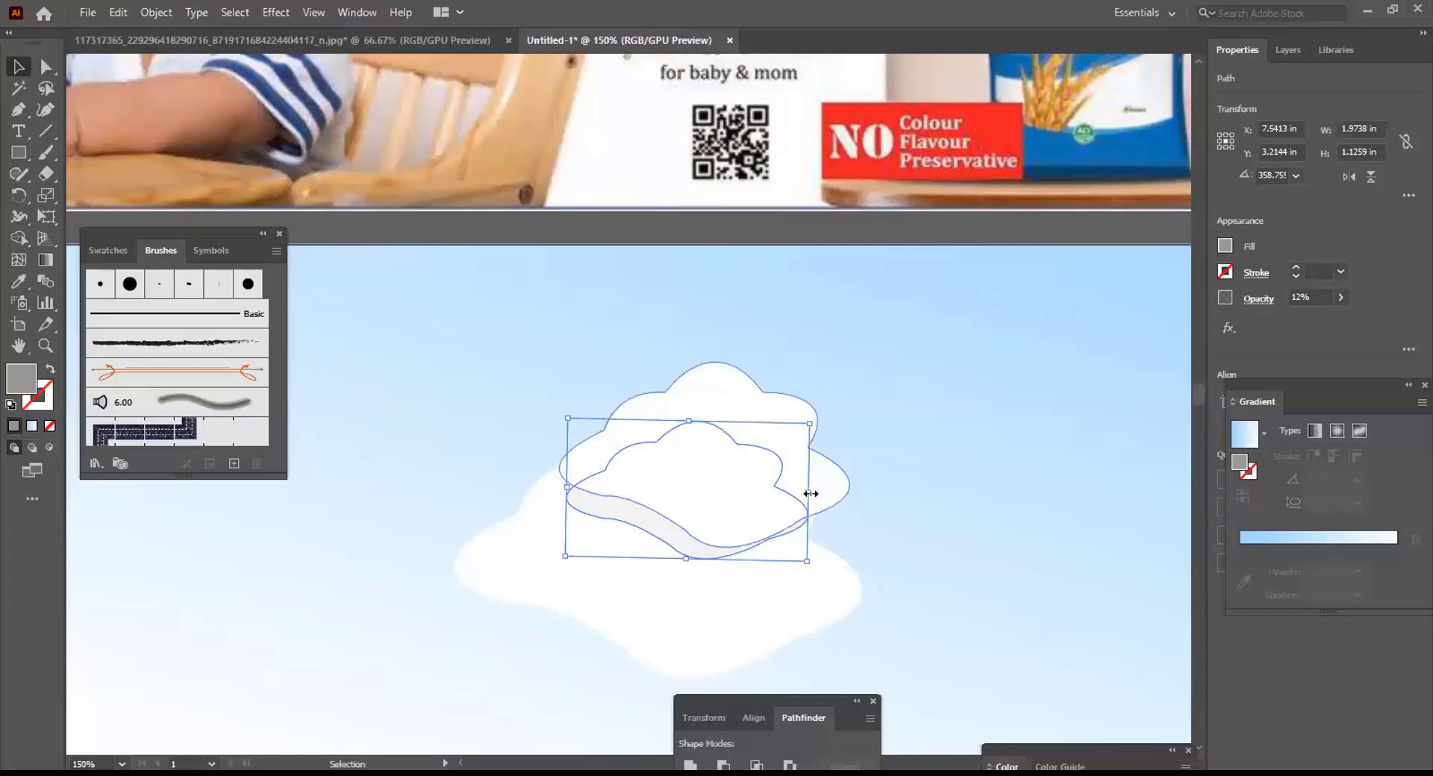
pyautogui.moveTo(816, 492); pyautogui.dragTo(821, 492)
pyautogui.click(948, 511)
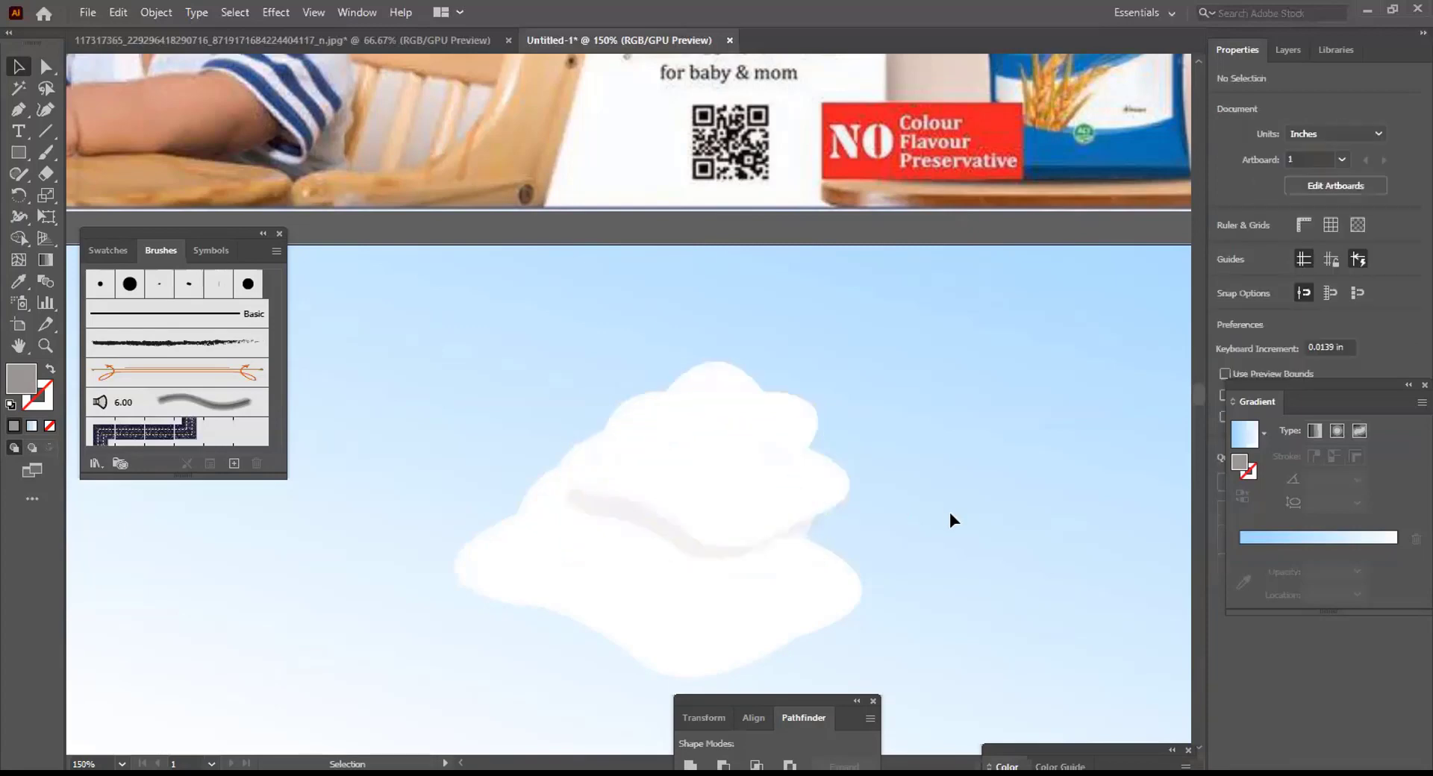
# Duplicate the upper white cloud onto the lower part of the large cloud, at about X 7.16 in, Y 3.97 in
pyautogui.hotkey('ctrl', 'alt')
pyautogui.scroll(-2, 975, 416)
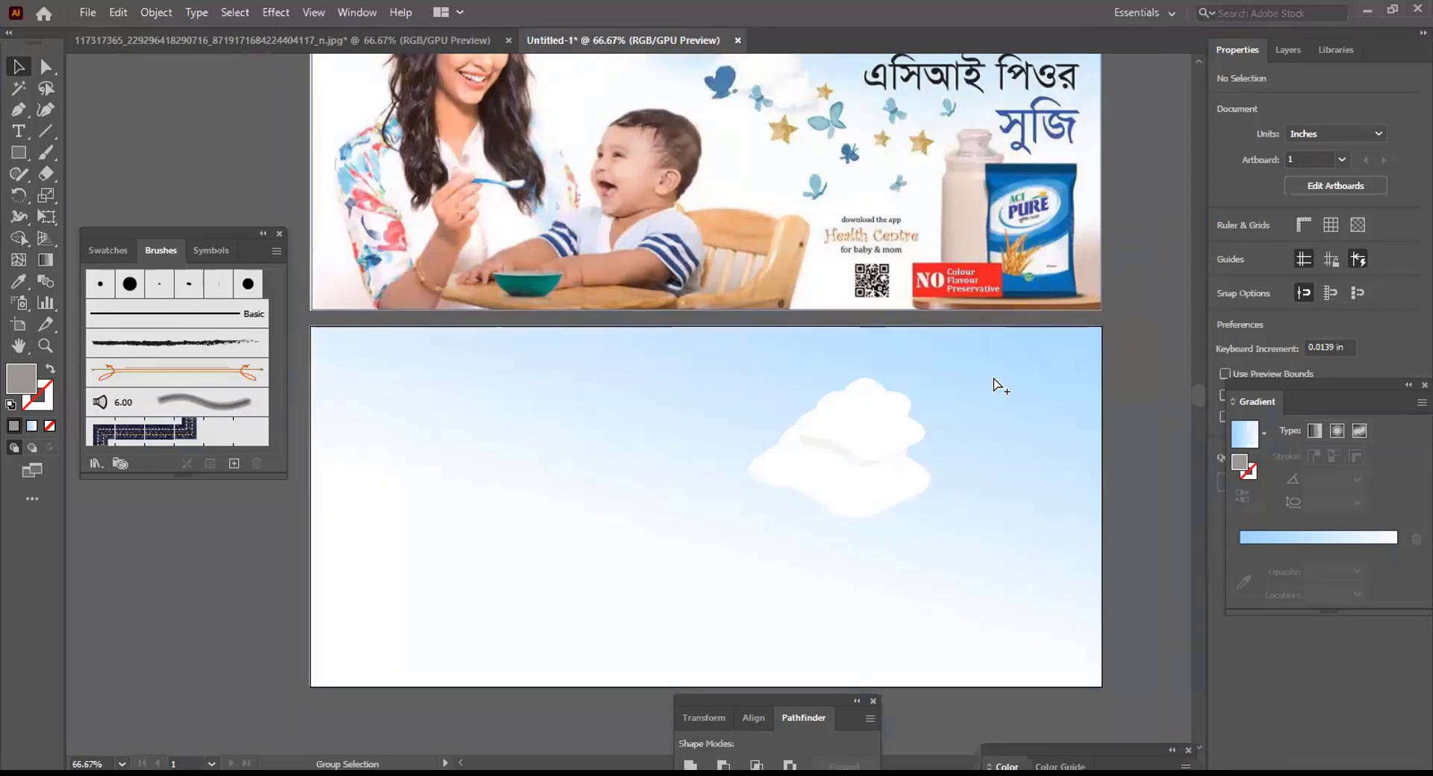
pyautogui.press('v')
pyautogui.scroll(2, 1033, 494)
pyautogui.scroll(1, 1033, 494)
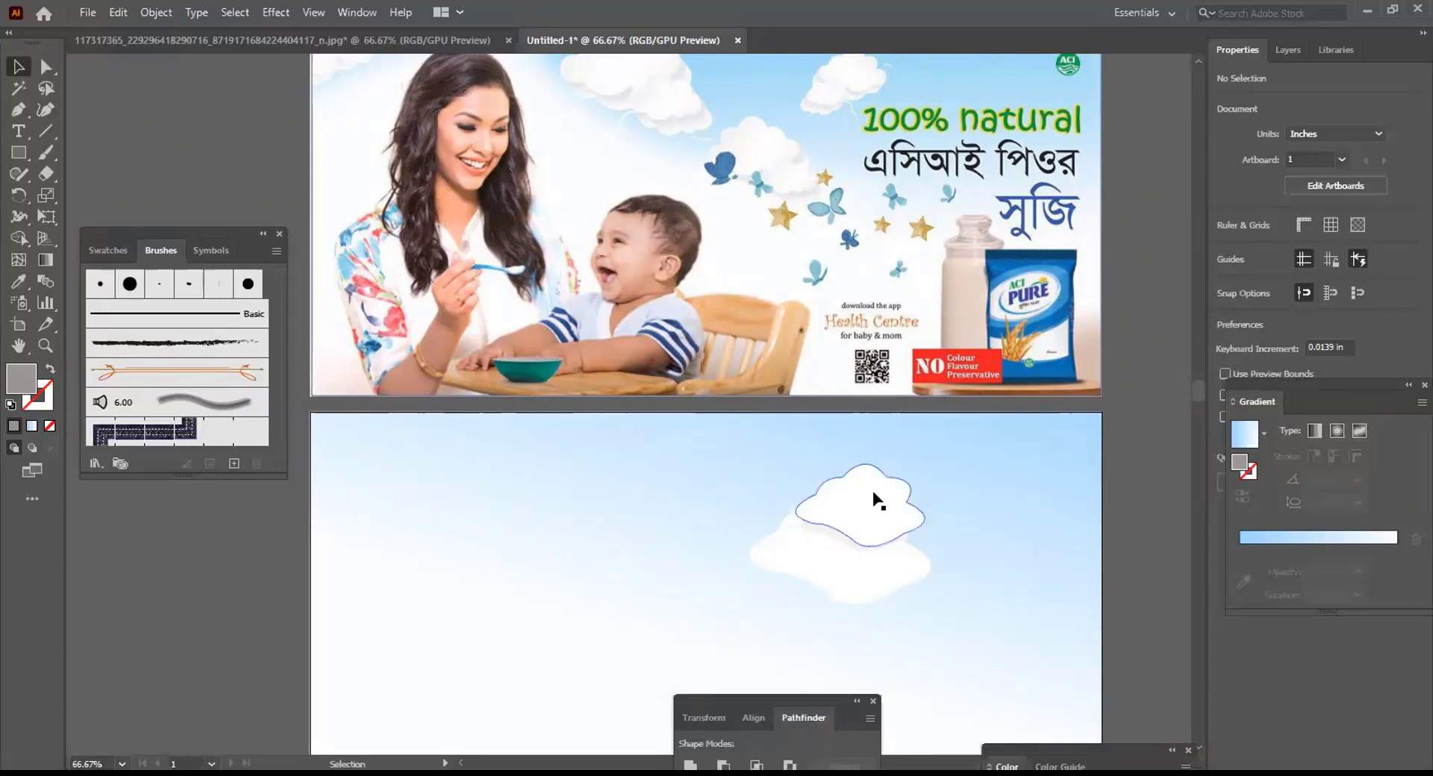
pyautogui.click(891, 503)
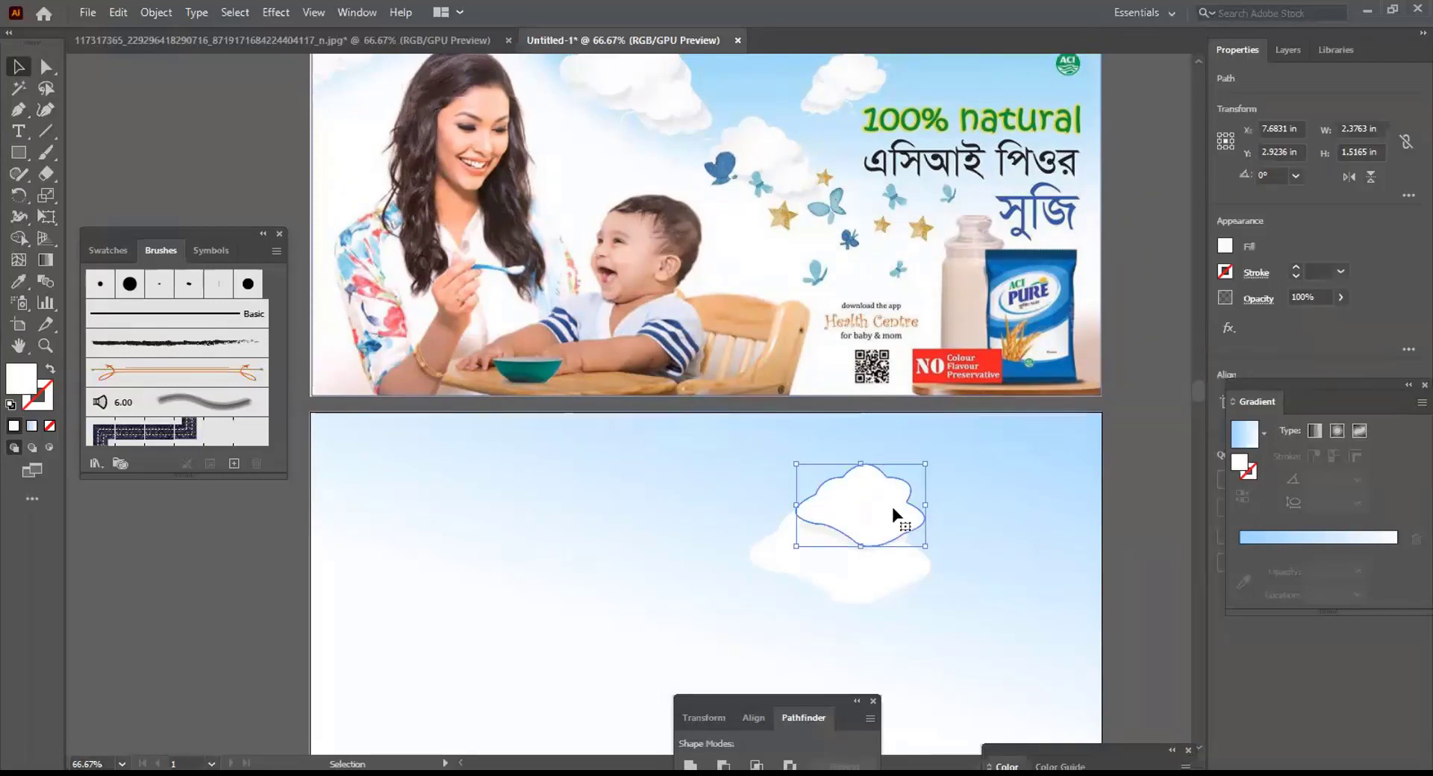
pyautogui.moveTo(881, 524); pyautogui.dragTo(851, 576)
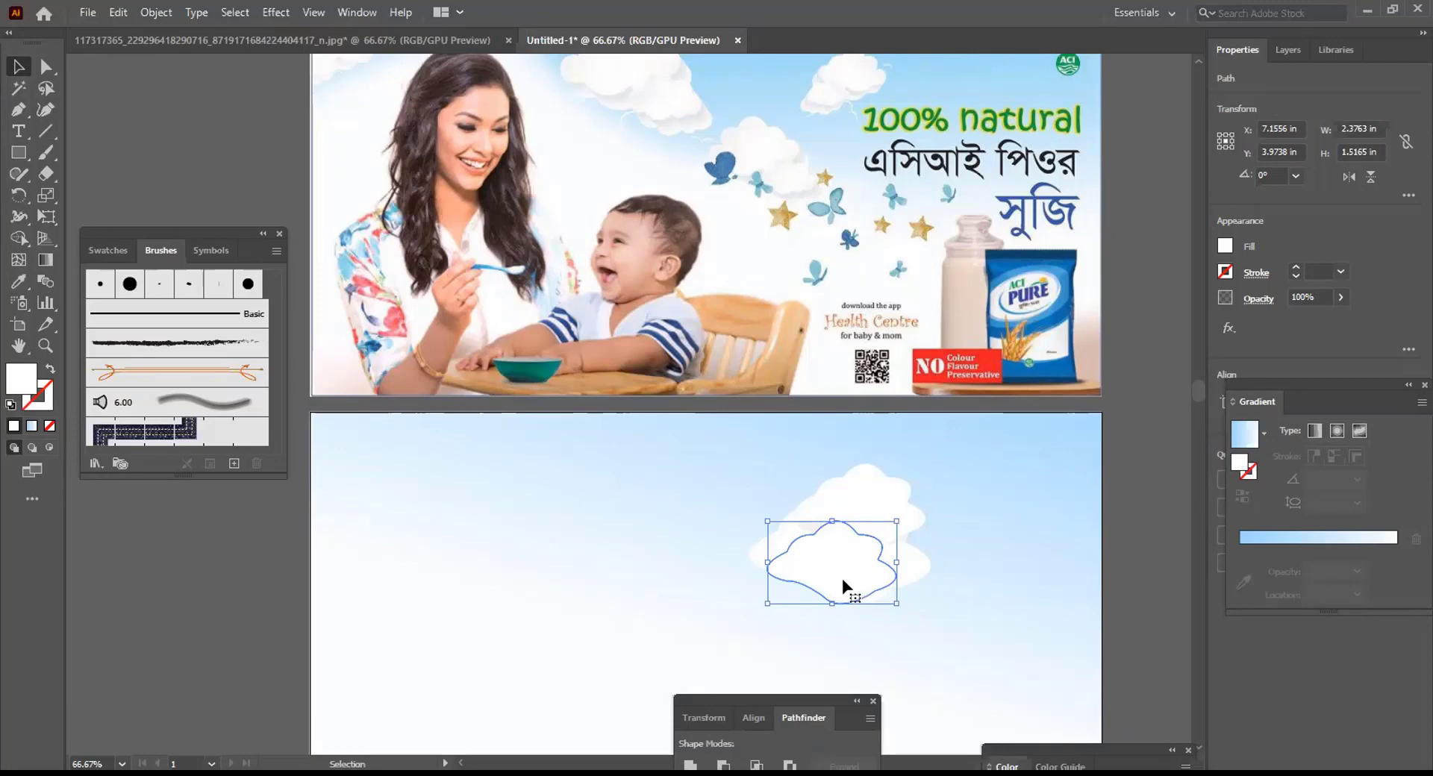
# Move the new cloud copy into the open sky up and left of the layered cloud, at about X 4.51 in, Y 2.08 in
pyautogui.press('a')
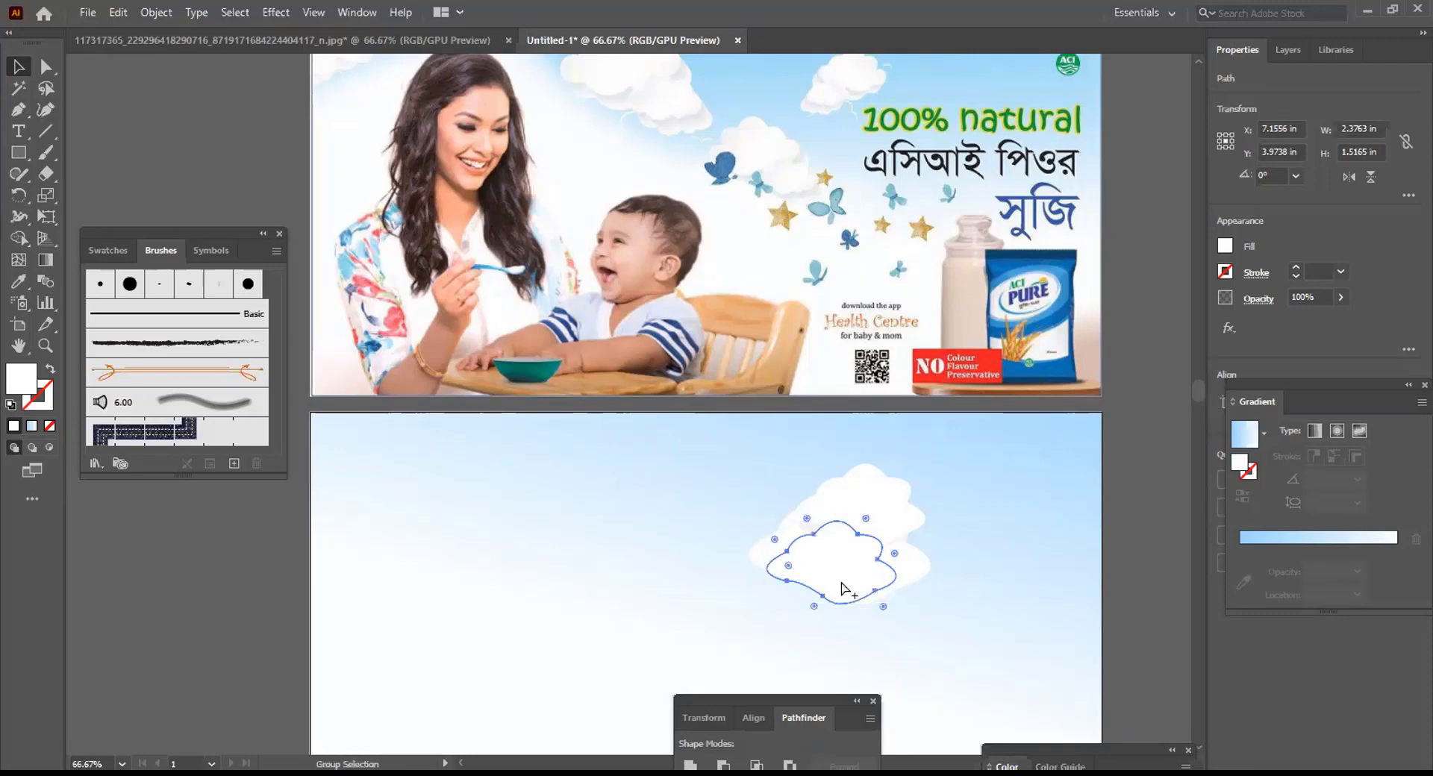
pyautogui.hotkey('ctrl', '+')
pyautogui.hotkey('ctrl', '+')
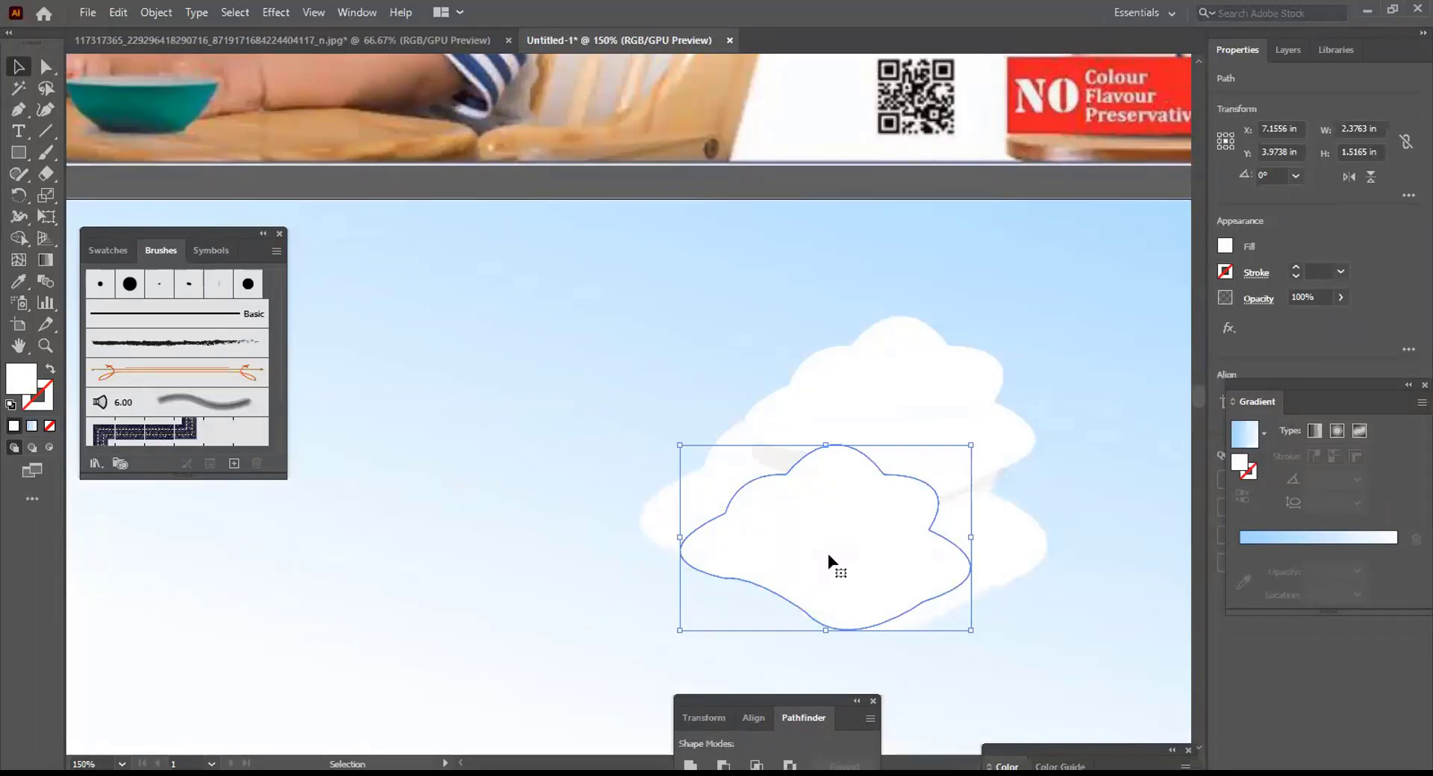
pyautogui.moveTo(828, 556); pyautogui.dragTo(507, 327)
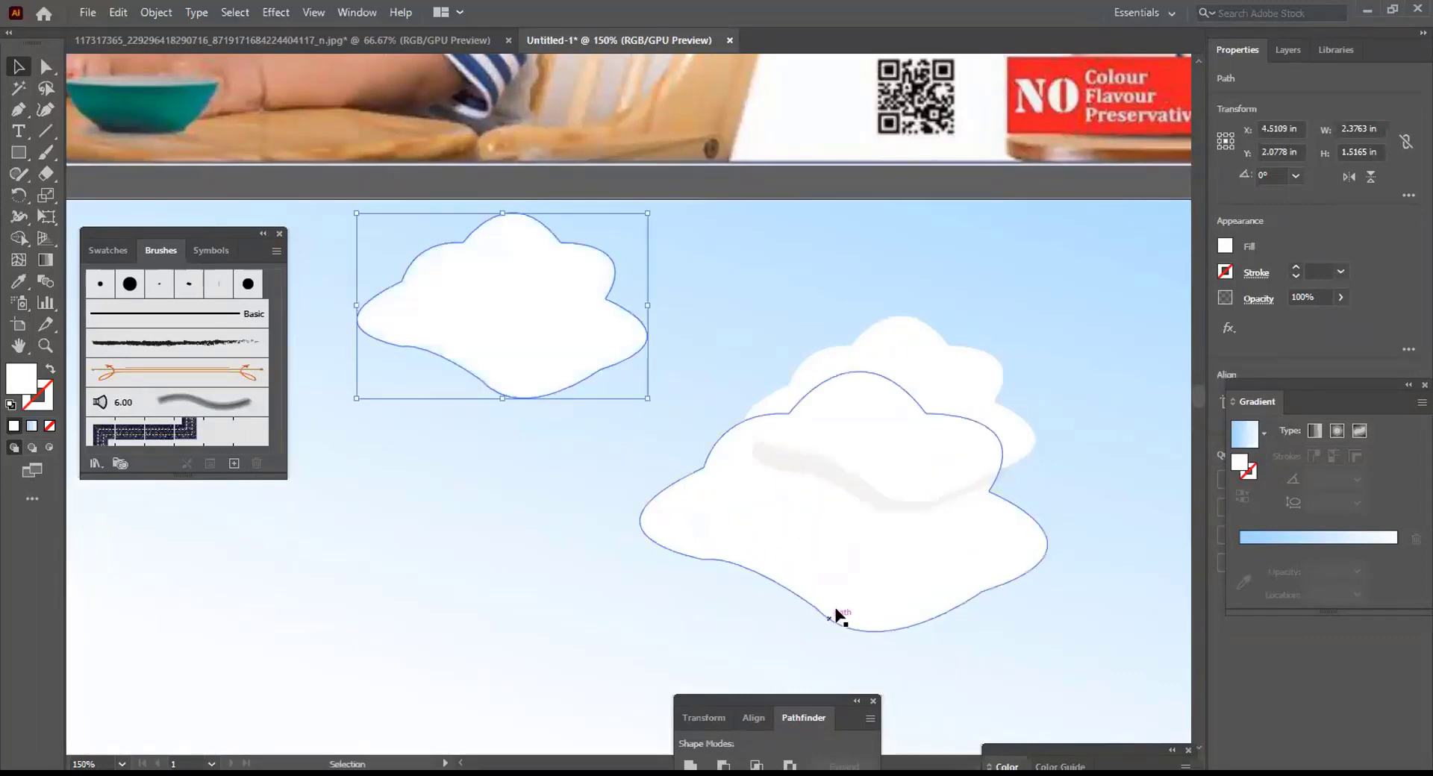
# Stretch the large white cloud's lower edge downward to a height of about 2.64 in, and deselect it
pyautogui.click(836, 610)
pyautogui.moveTo(841, 633); pyautogui.dragTo(842, 693)
pyautogui.click(1133, 450)
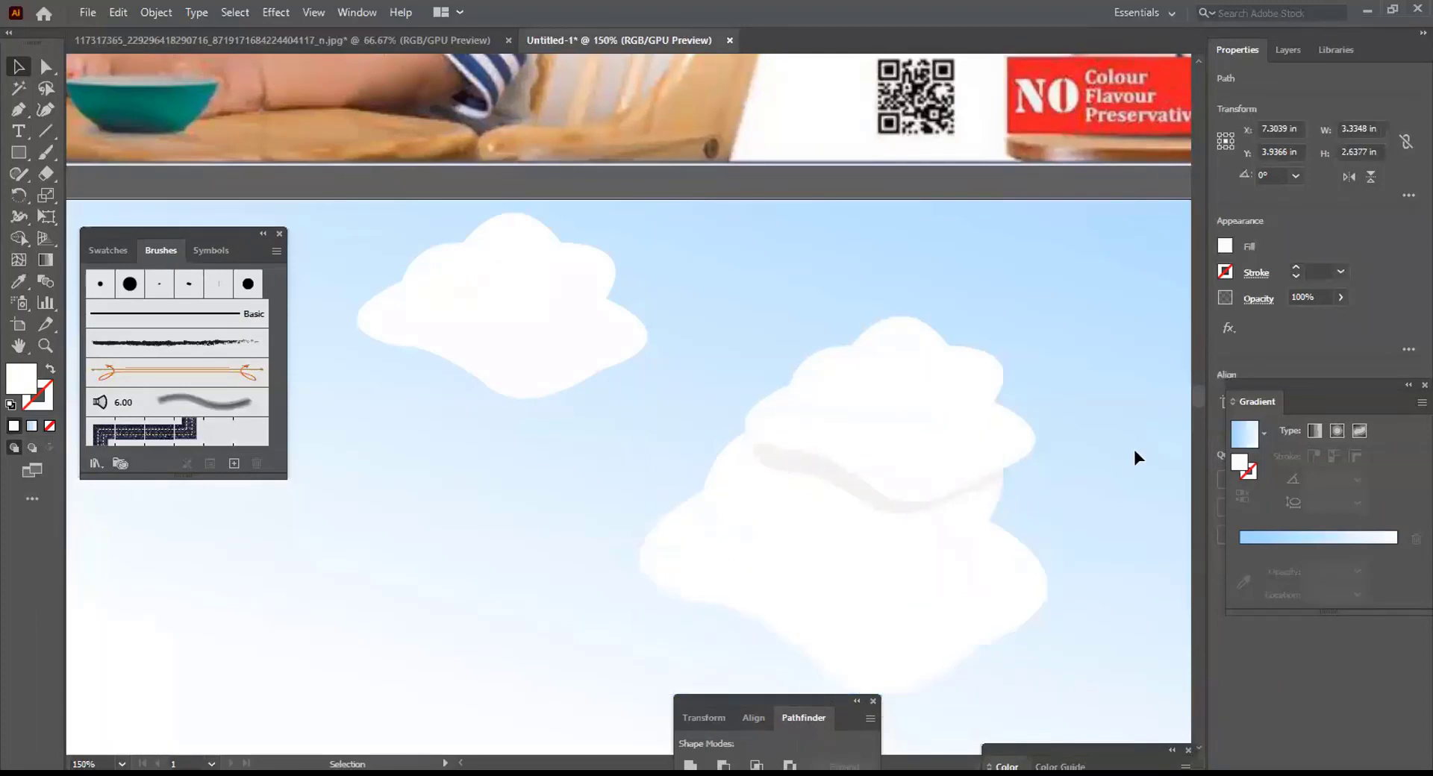
# Move the small white cloud from the open sky onto the lower part of the large cloud, at about X 7.30 in, Y 4.13 in
pyautogui.click(559, 335)
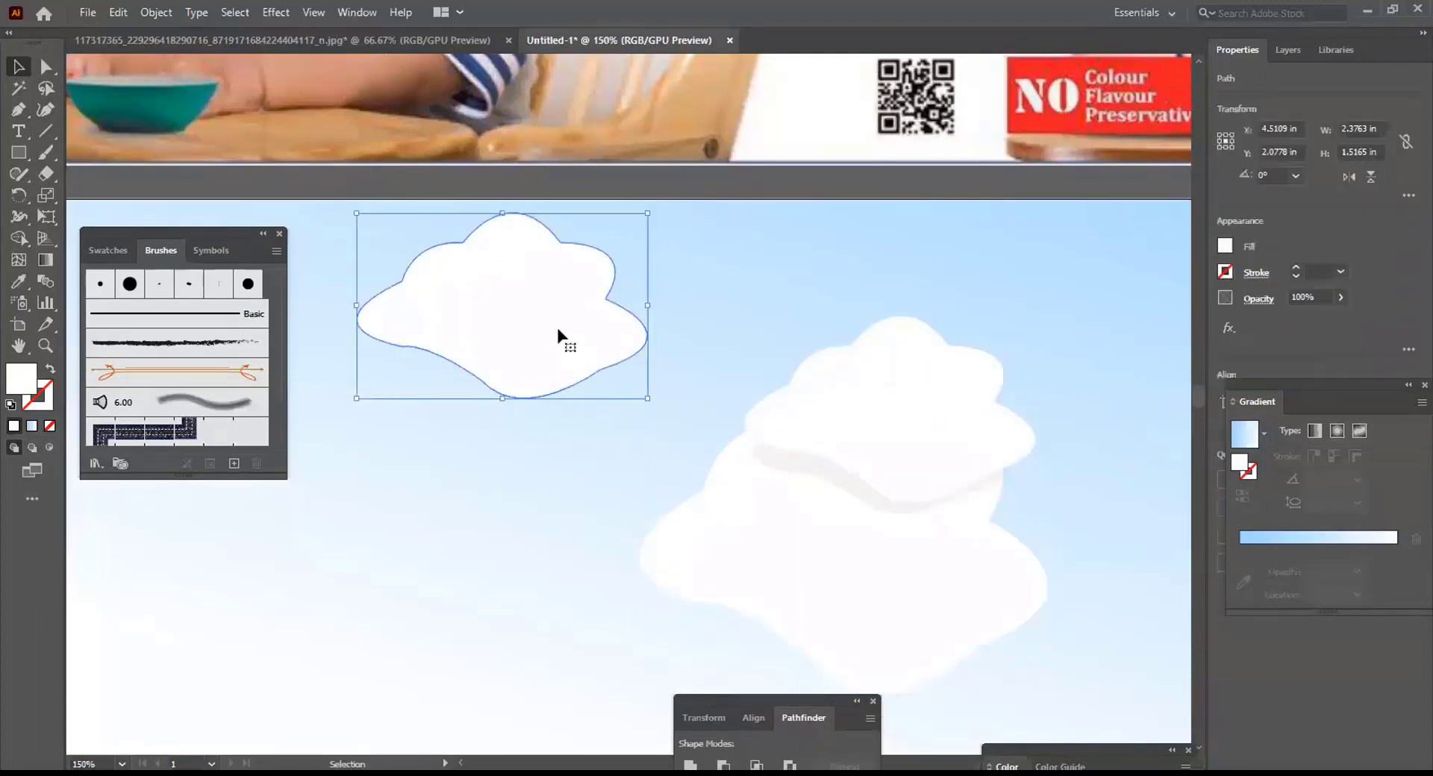
pyautogui.moveTo(558, 329); pyautogui.dragTo(900, 581)
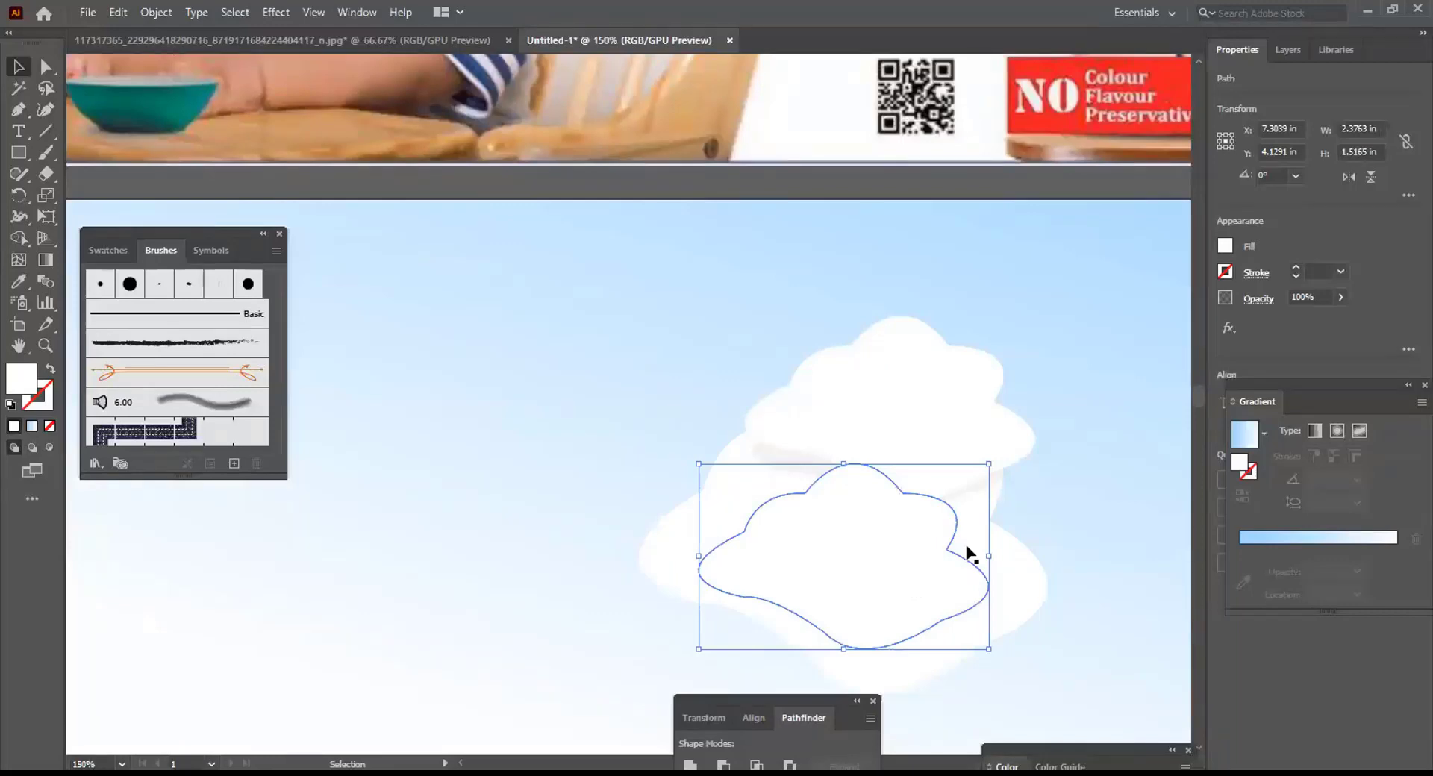
# Fill the small cloud on the lower part of the large cloud with light grey E0DEDE
pyautogui.doubleClick(21, 385)
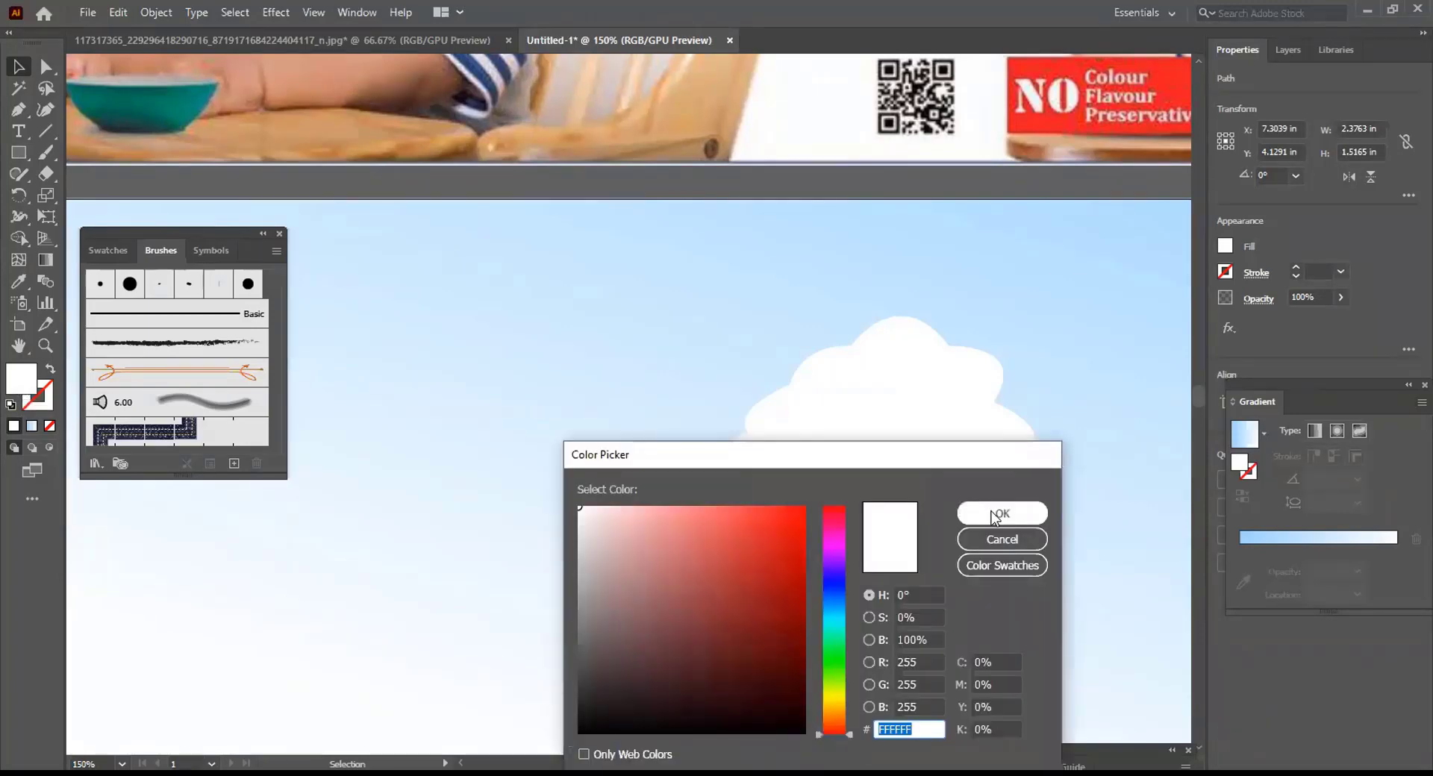
pyautogui.click(583, 554)
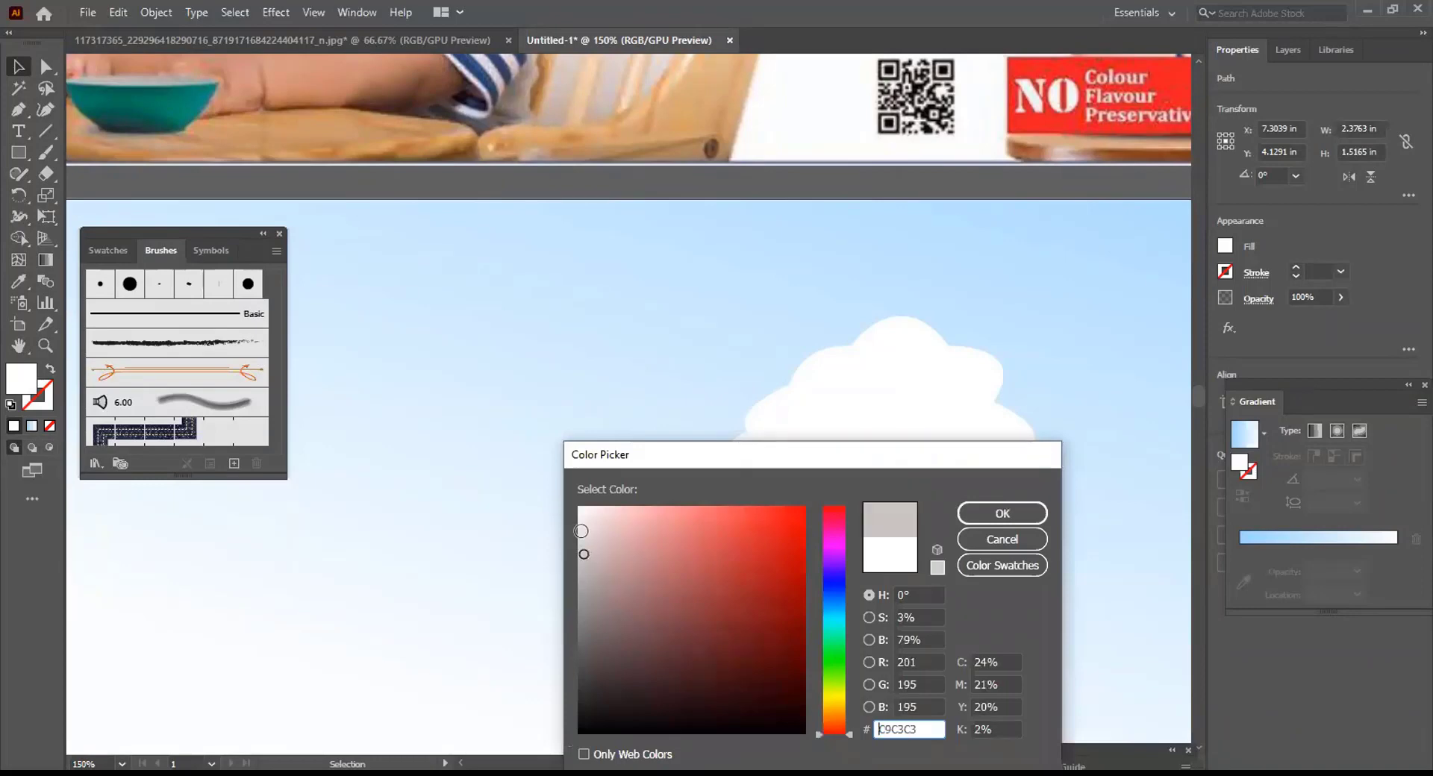
pyautogui.click(581, 531)
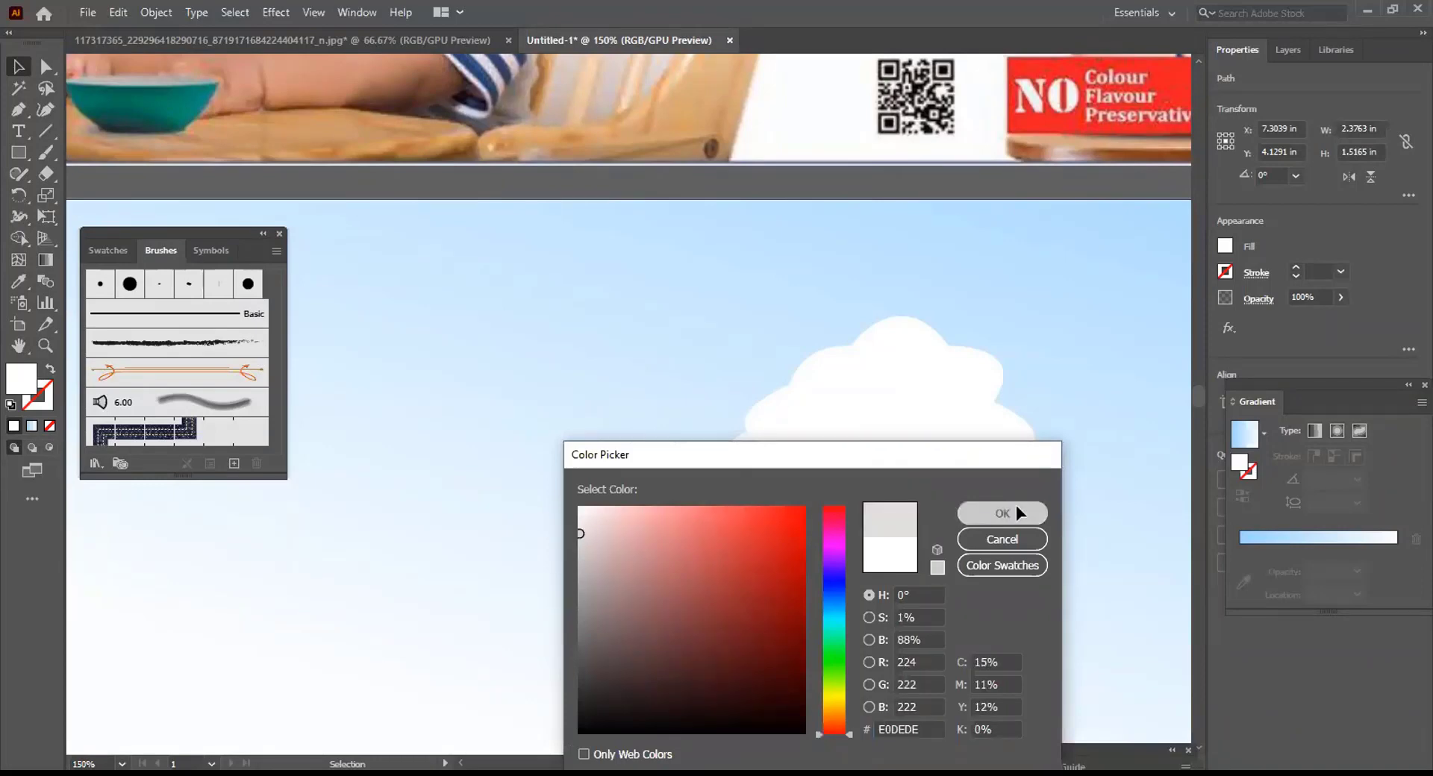
pyautogui.click(1015, 512)
# Examine the layering and soft grey shading of the clouds in the reference banner on the upper artboard
pyautogui.scroll(-2, 1105, 410)
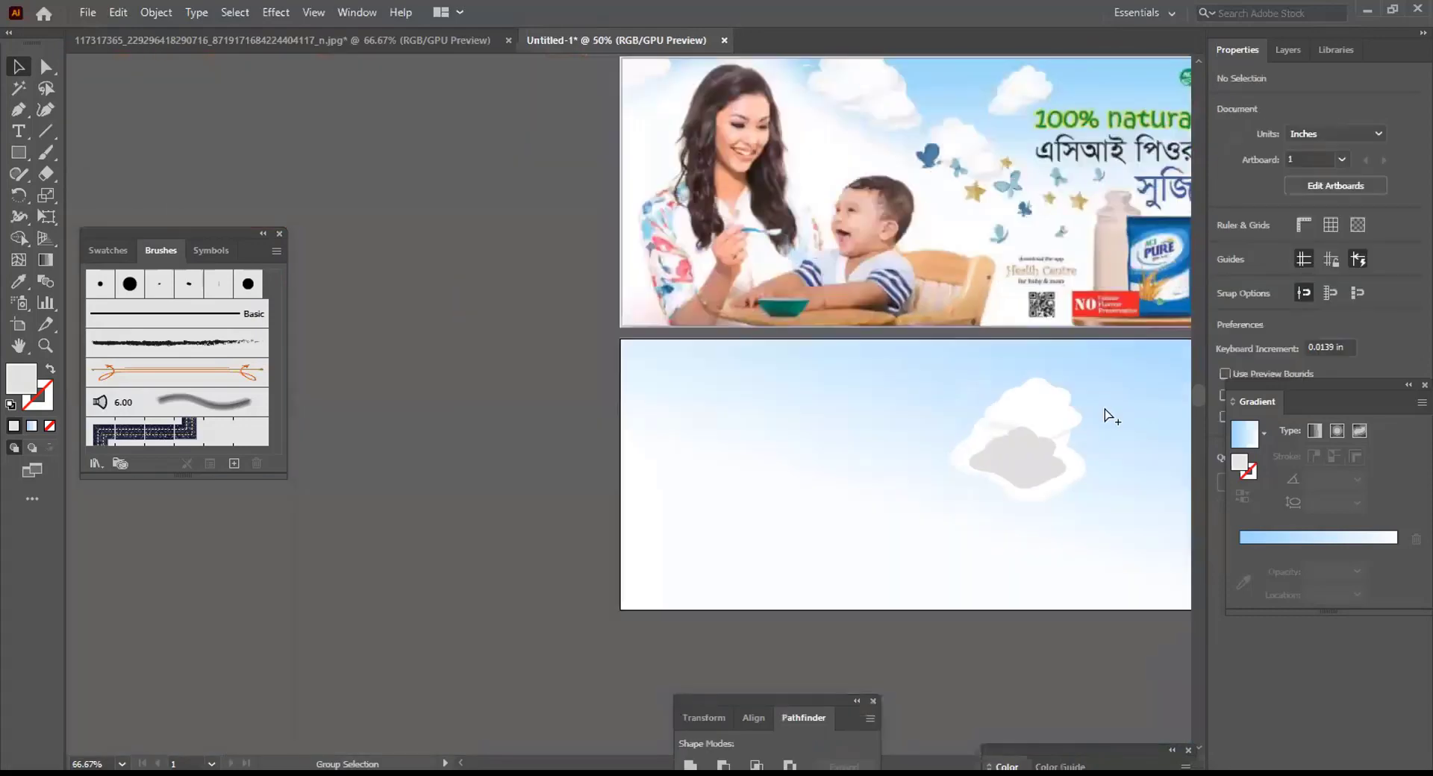
pyautogui.scroll(-1, 1141, 461)
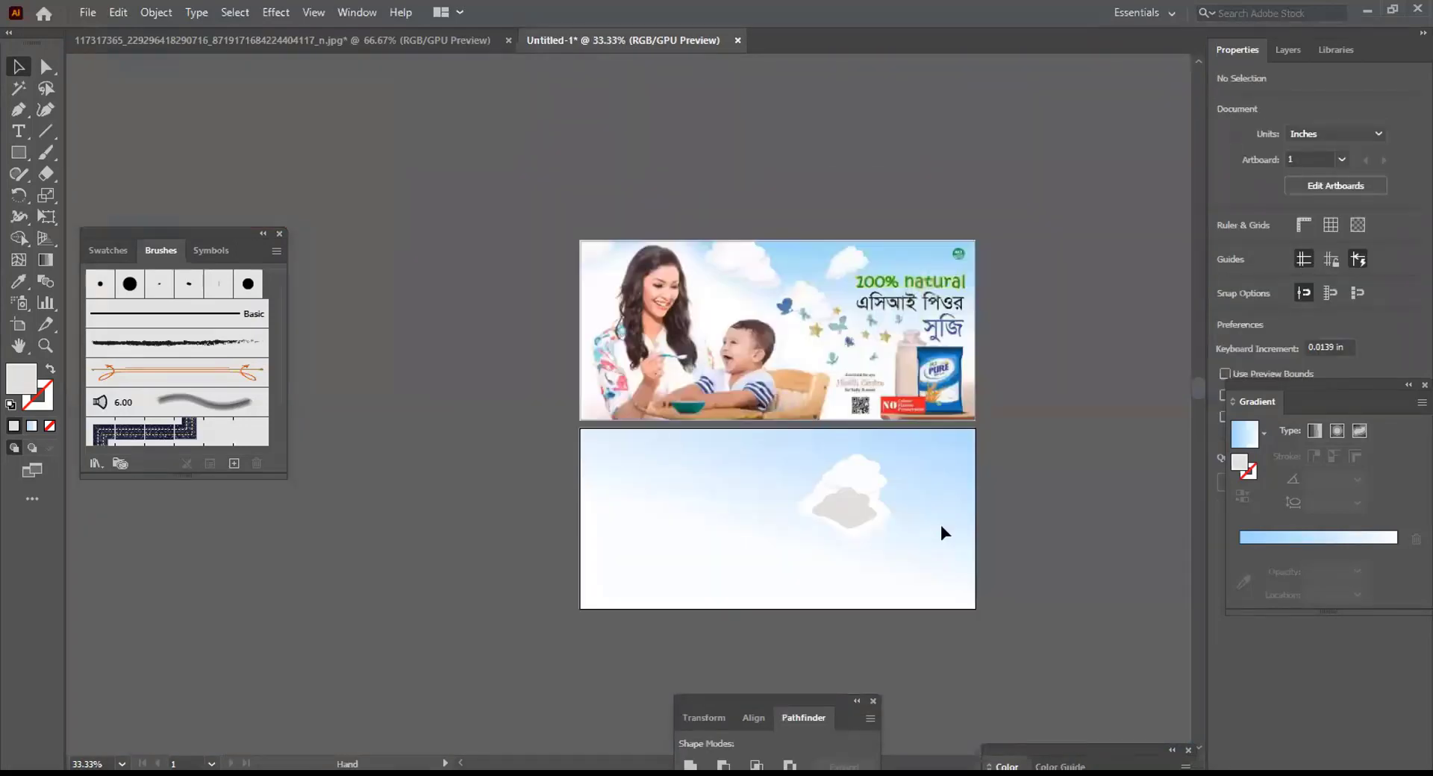
pyautogui.scroll(7, 884, 276)
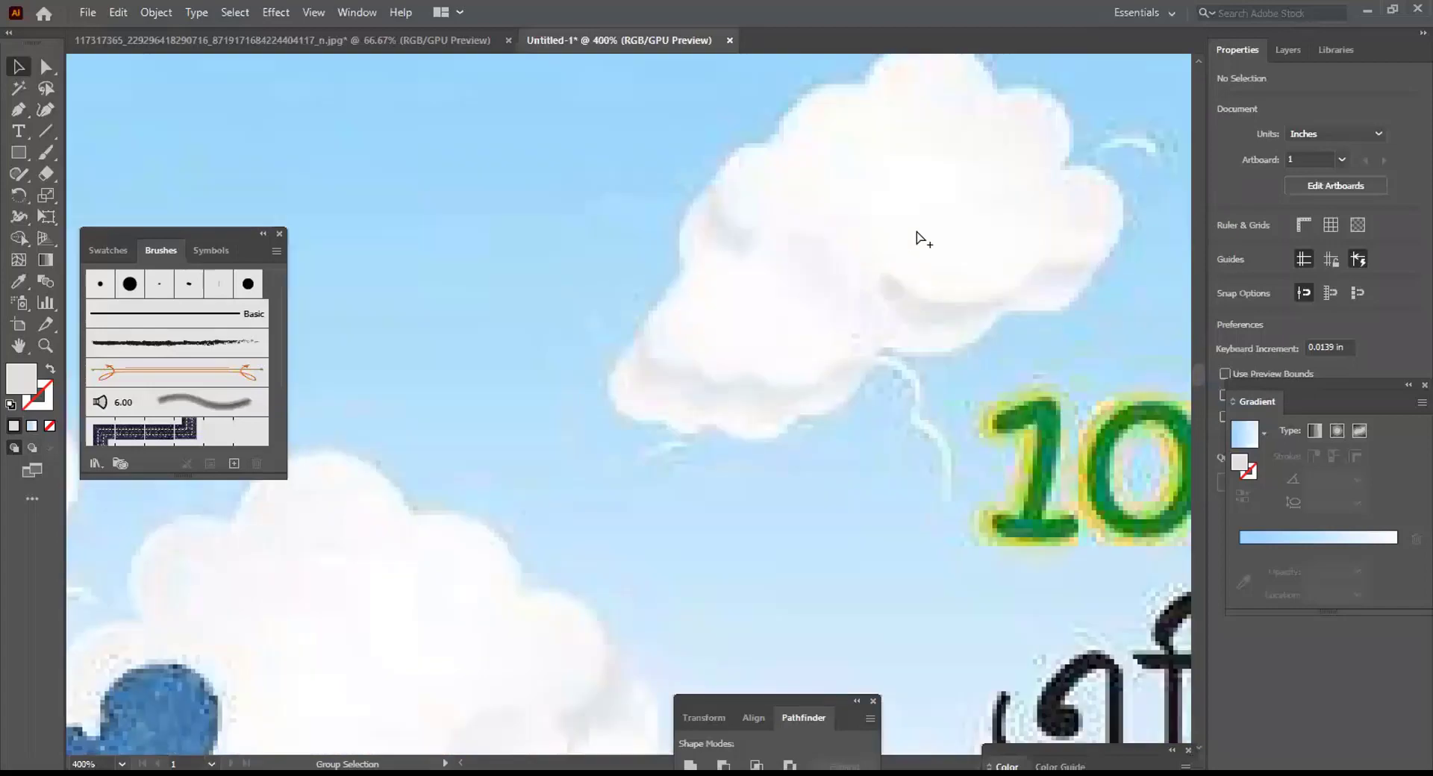
pyautogui.scroll(-3, 921, 238)
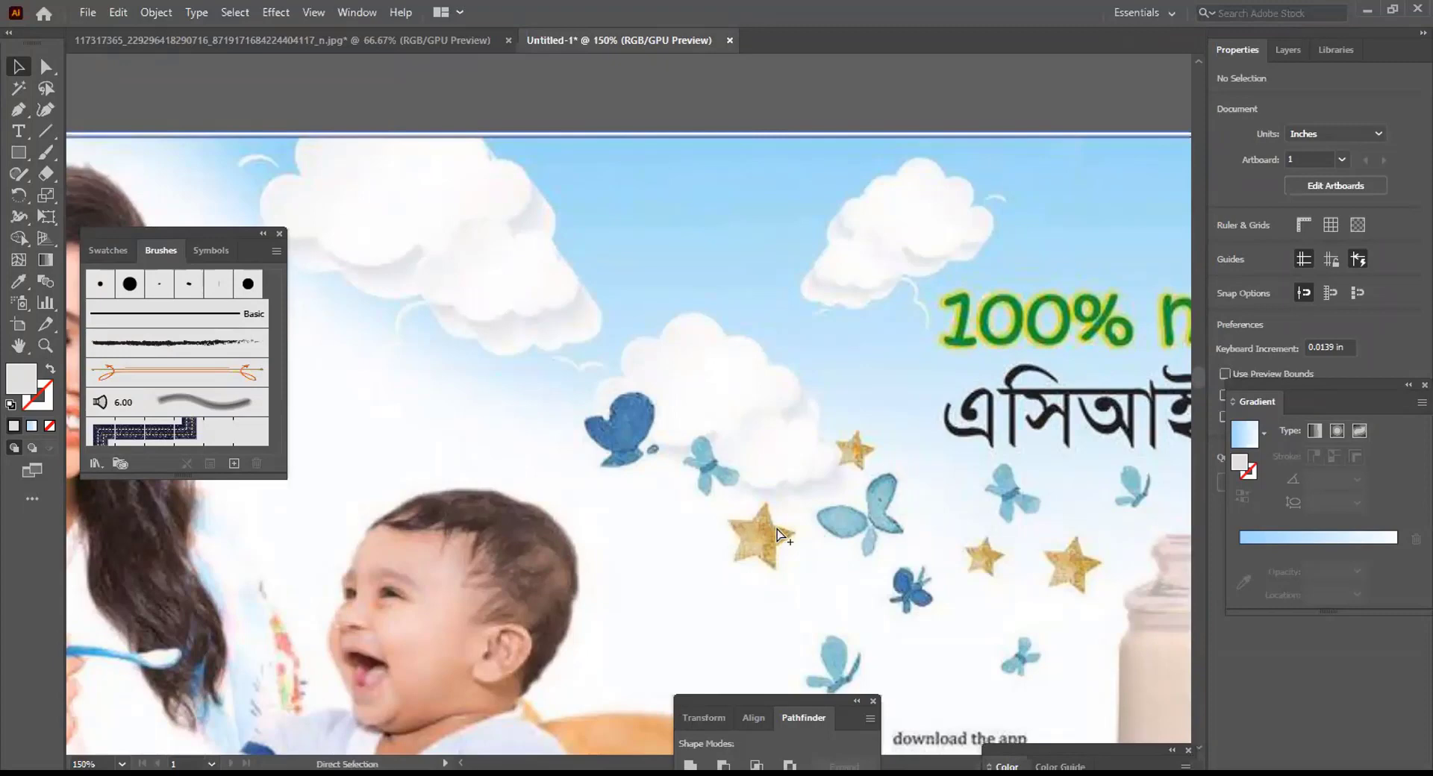
pyautogui.hotkey('ctrl', '1')
pyautogui.hotkey('ctrl', '0')
pyautogui.scroll(3, 582, 429)
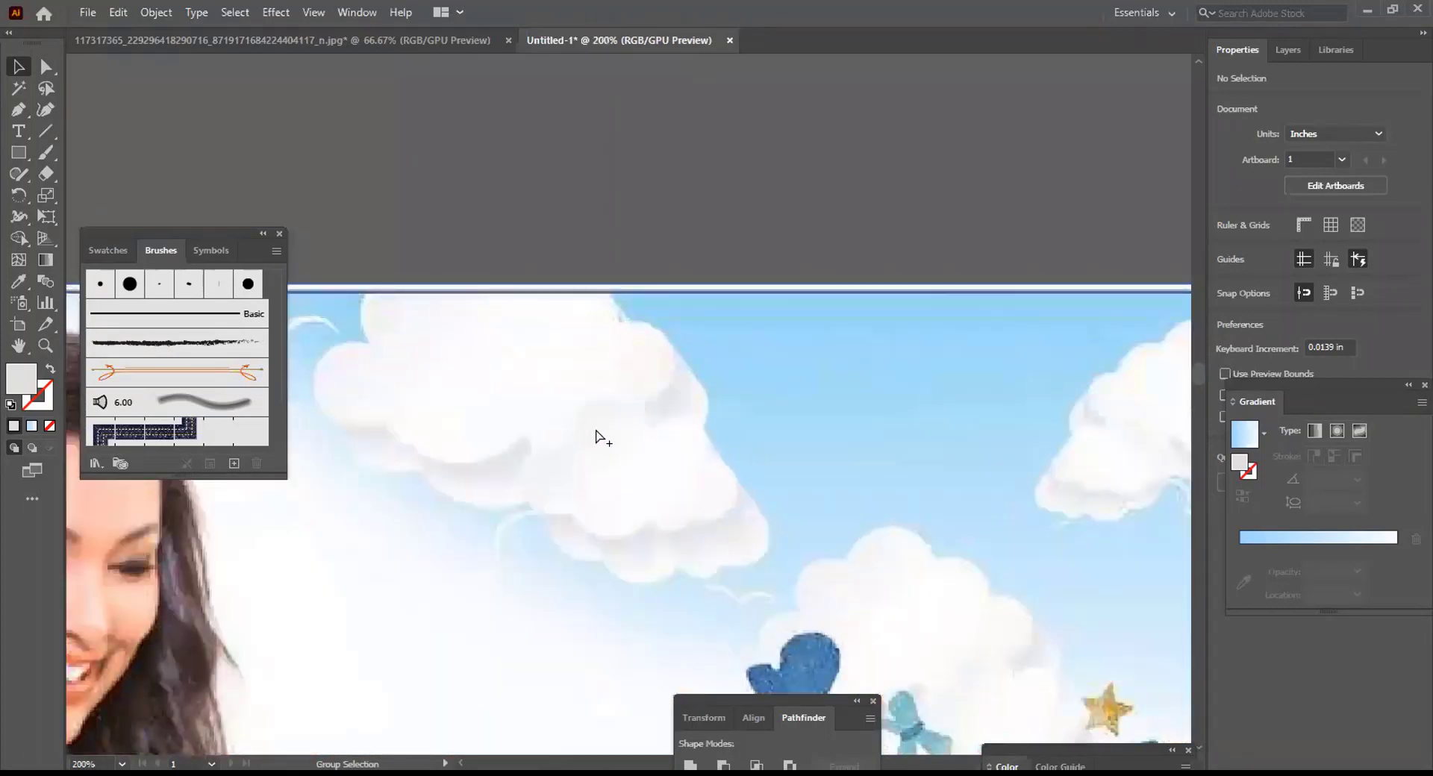
pyautogui.scroll(-2, 597, 431)
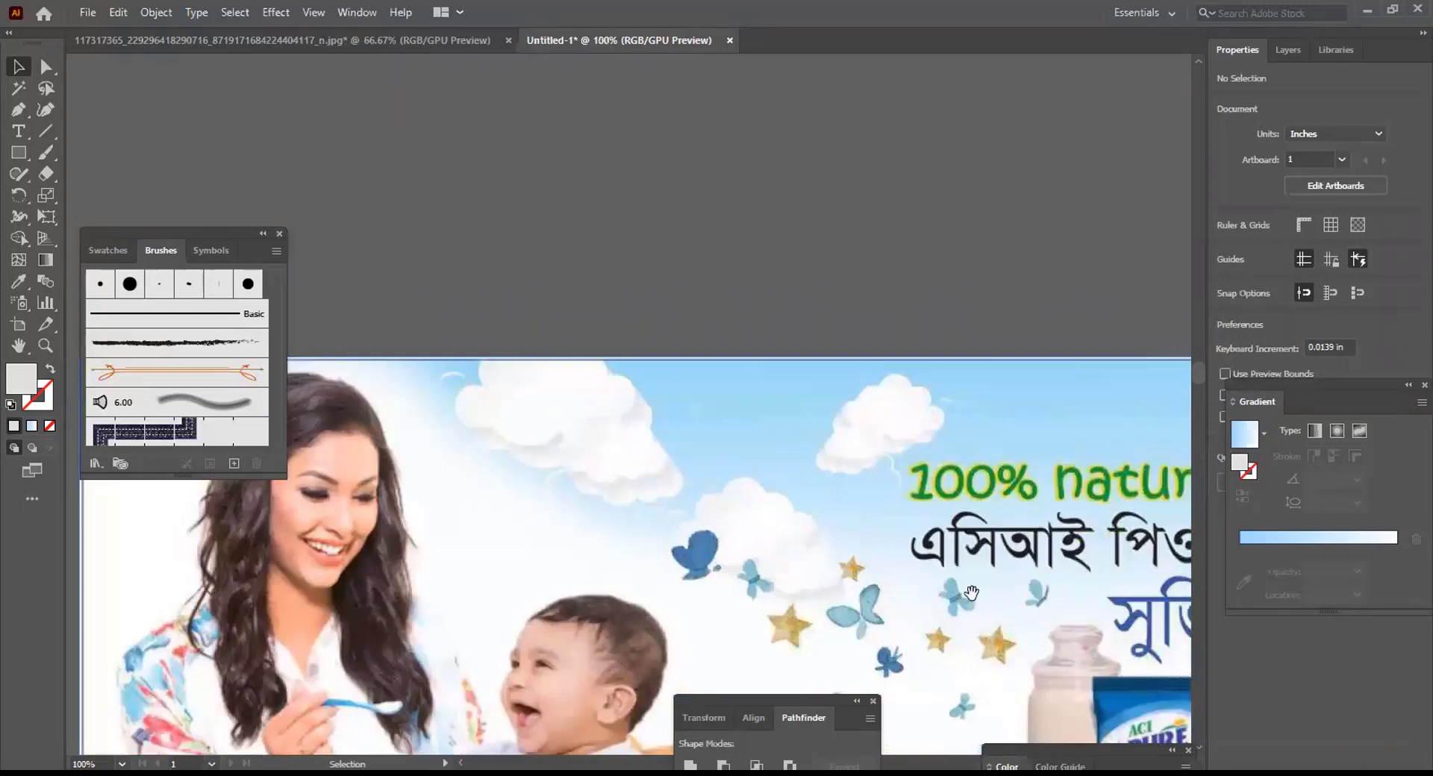
# Change the fill of the small grey cloud on the lower artboard to near-white FFFDFD
pyautogui.scroll(-5, 998, 682)
pyautogui.scroll(-8, 998, 683)
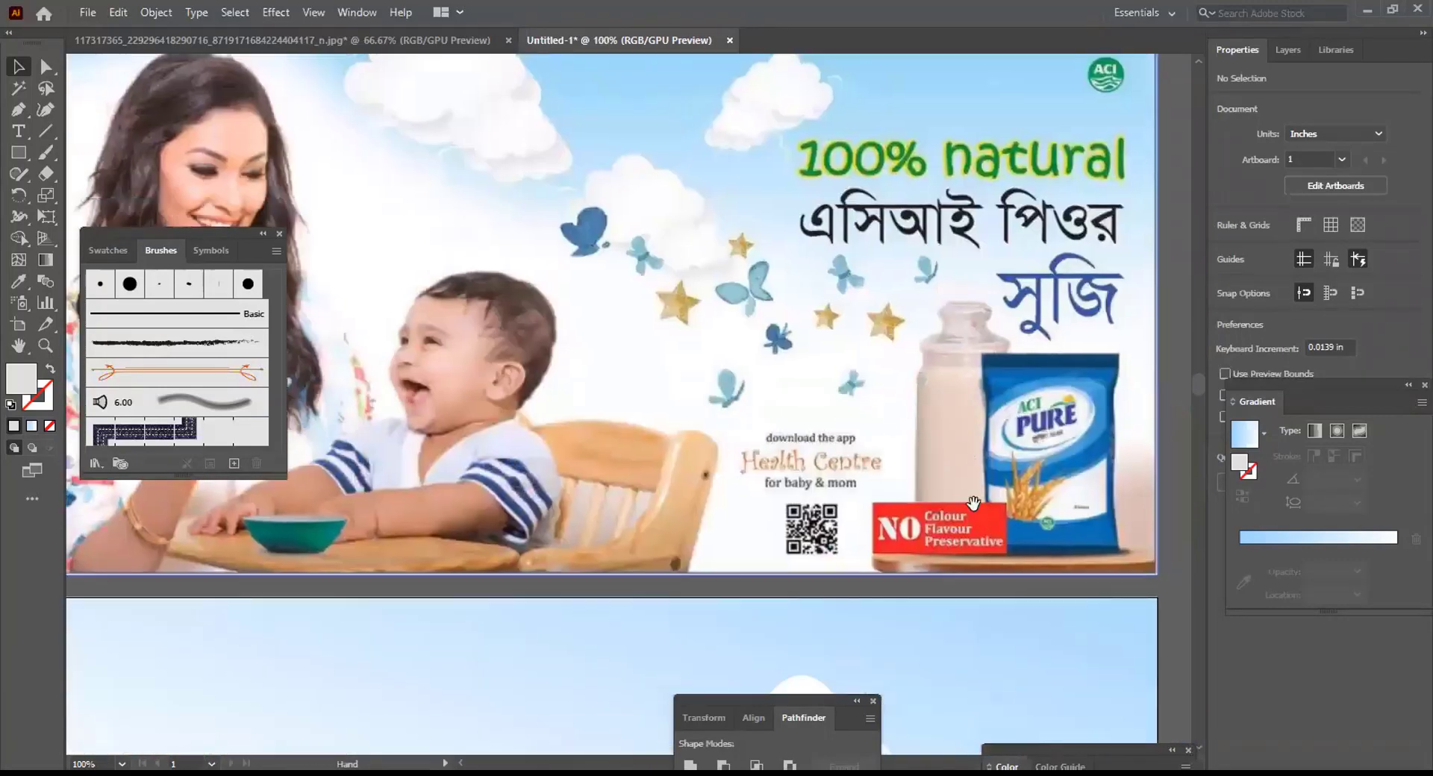
pyautogui.hscroll(2, 978, 391)
pyautogui.click(709, 481)
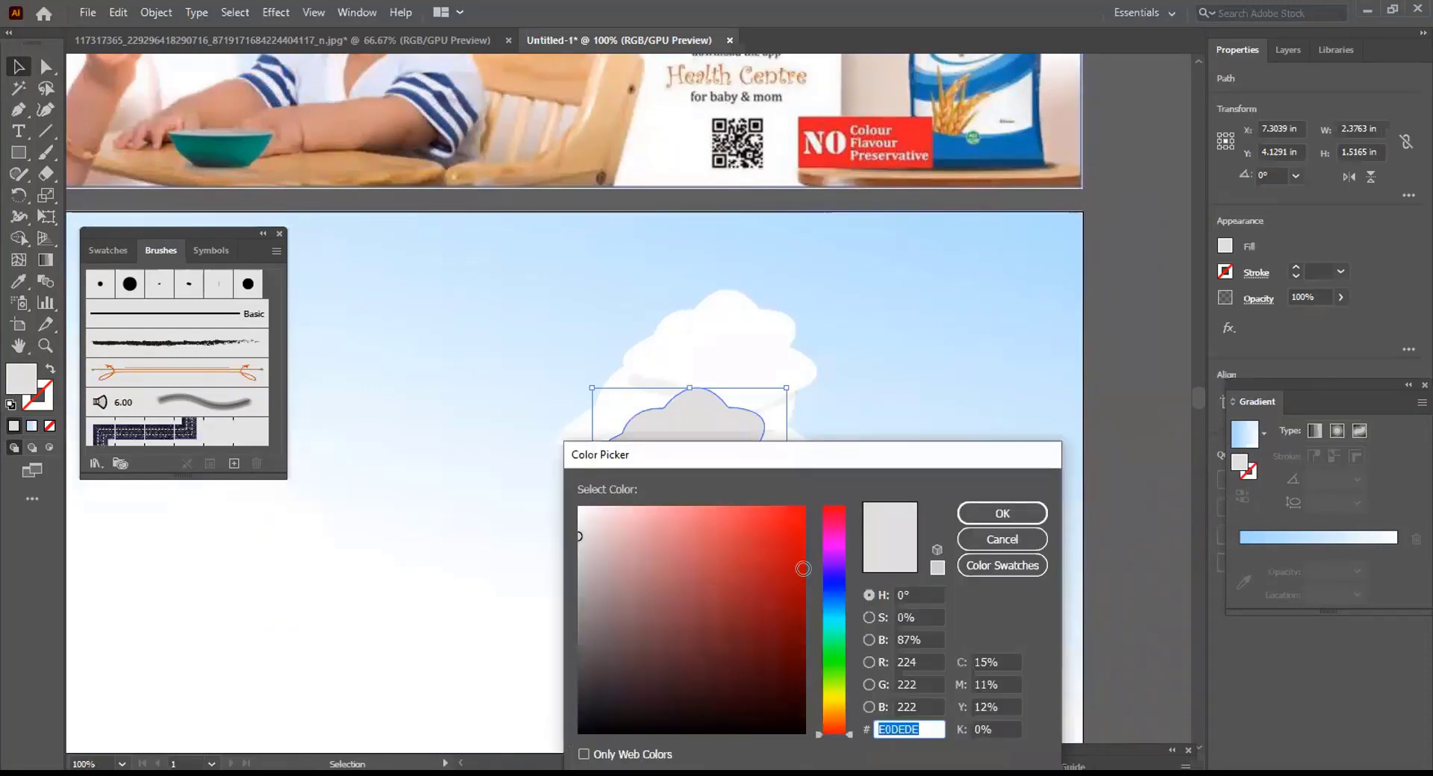
pyautogui.moveTo(799, 565); pyautogui.dragTo(581, 508)
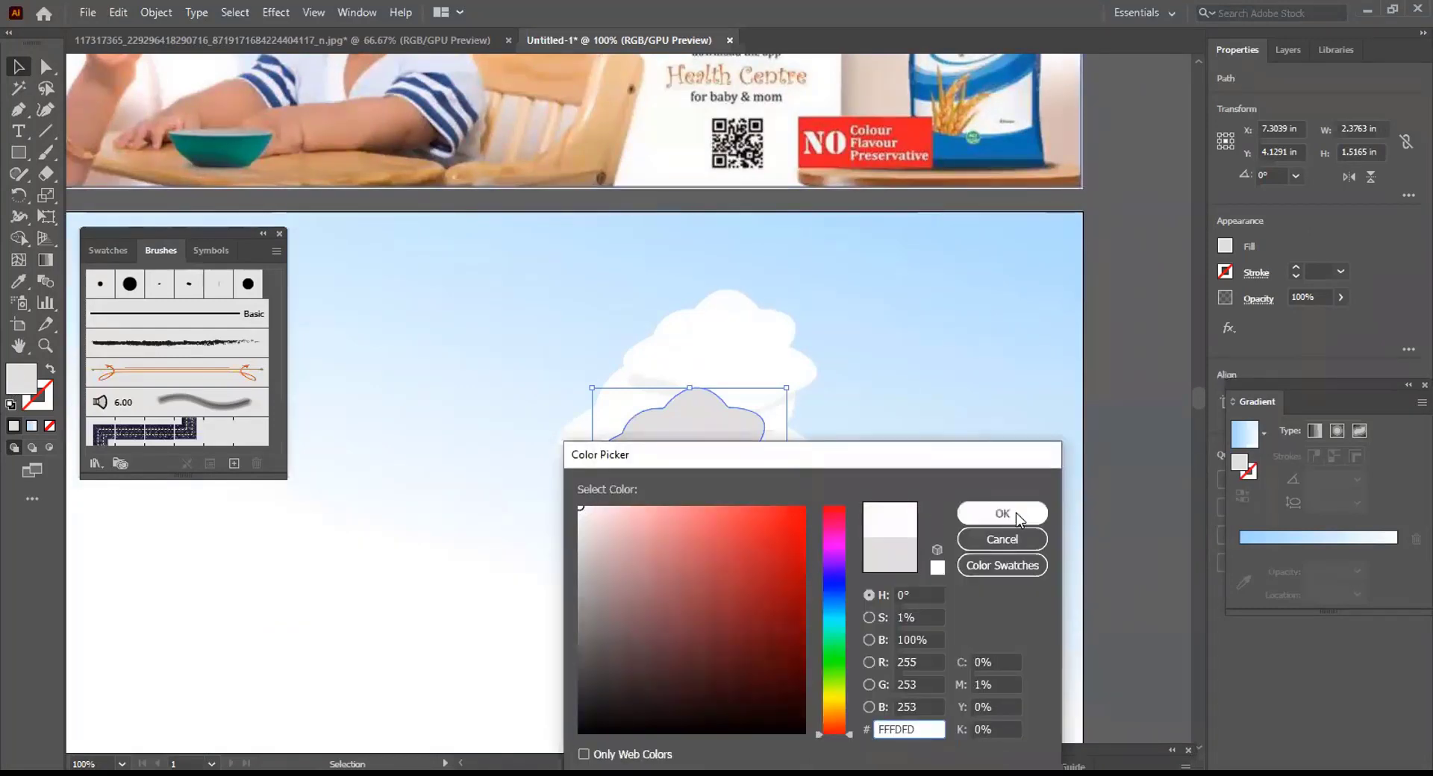
pyautogui.click(1011, 514)
# Apply the White, Black gradient preset to the small lower cloud and make the gradient radial
pyautogui.click(45, 263)
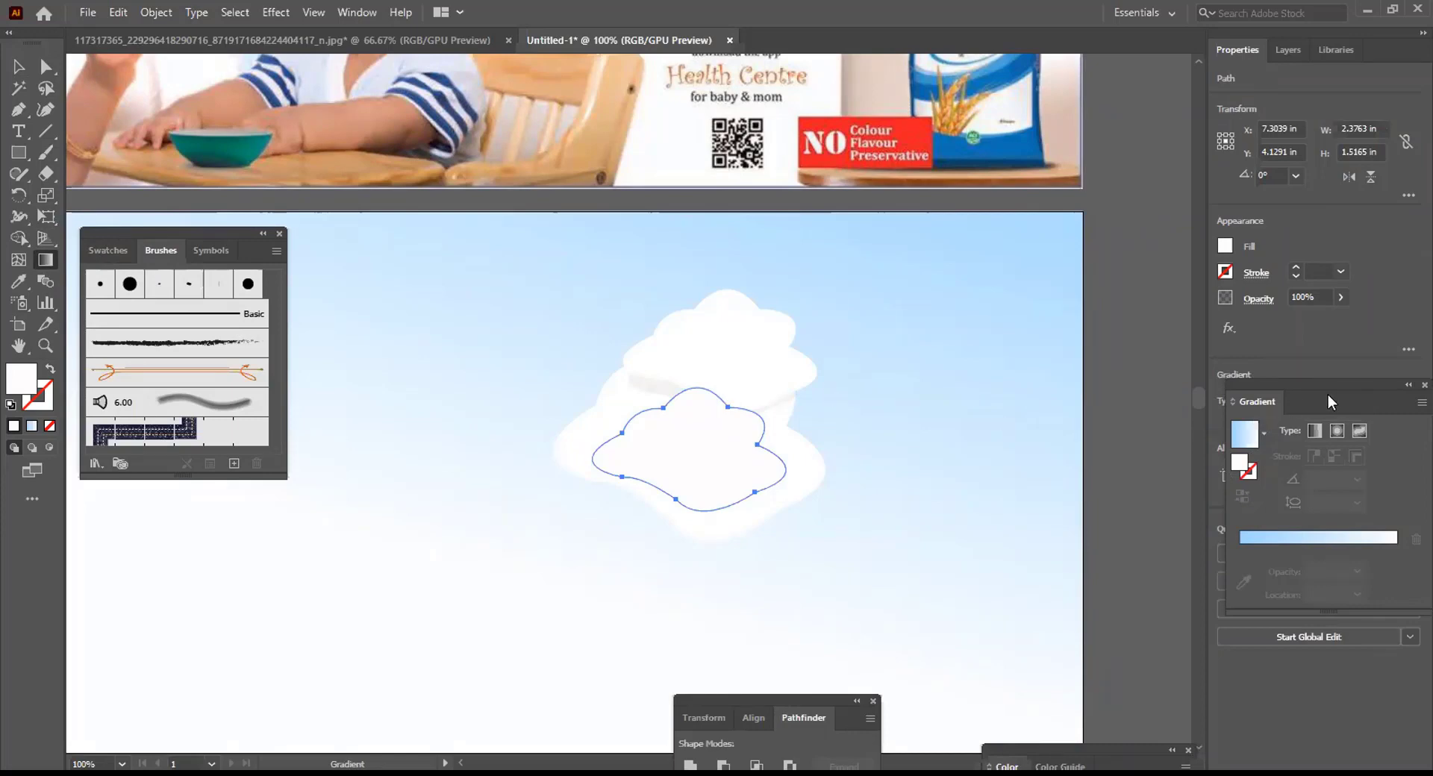
pyautogui.moveTo(1330, 403); pyautogui.dragTo(367, 424)
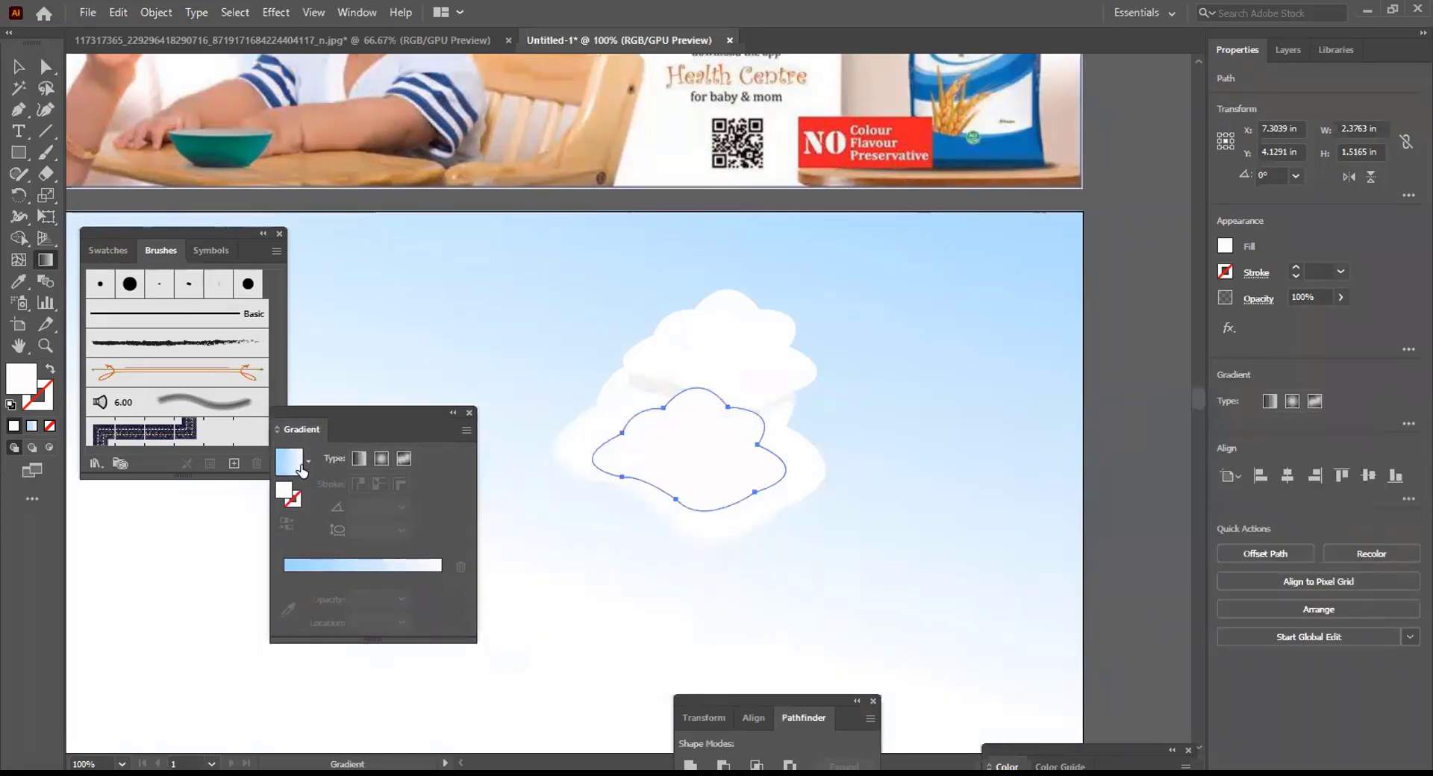
pyautogui.click(305, 462)
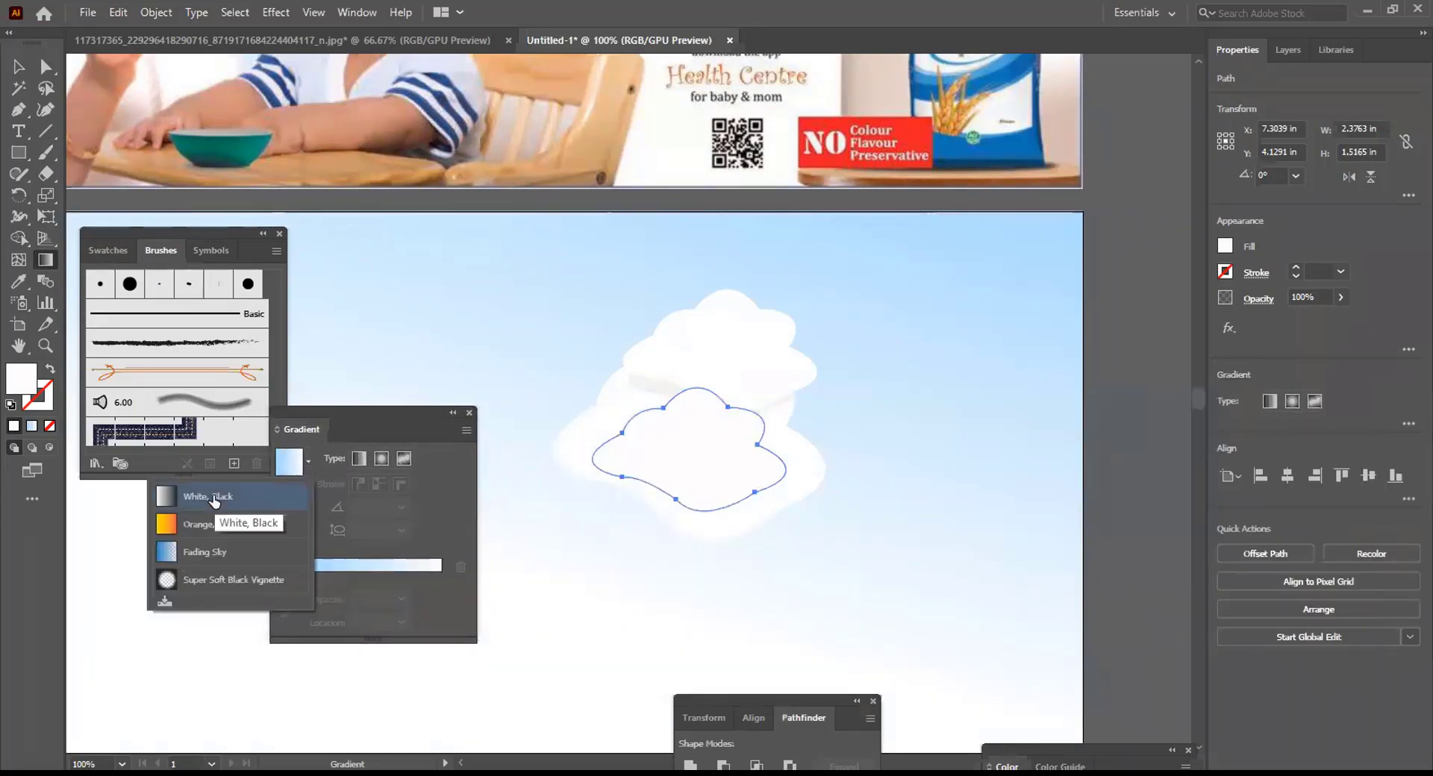
pyautogui.click(202, 496)
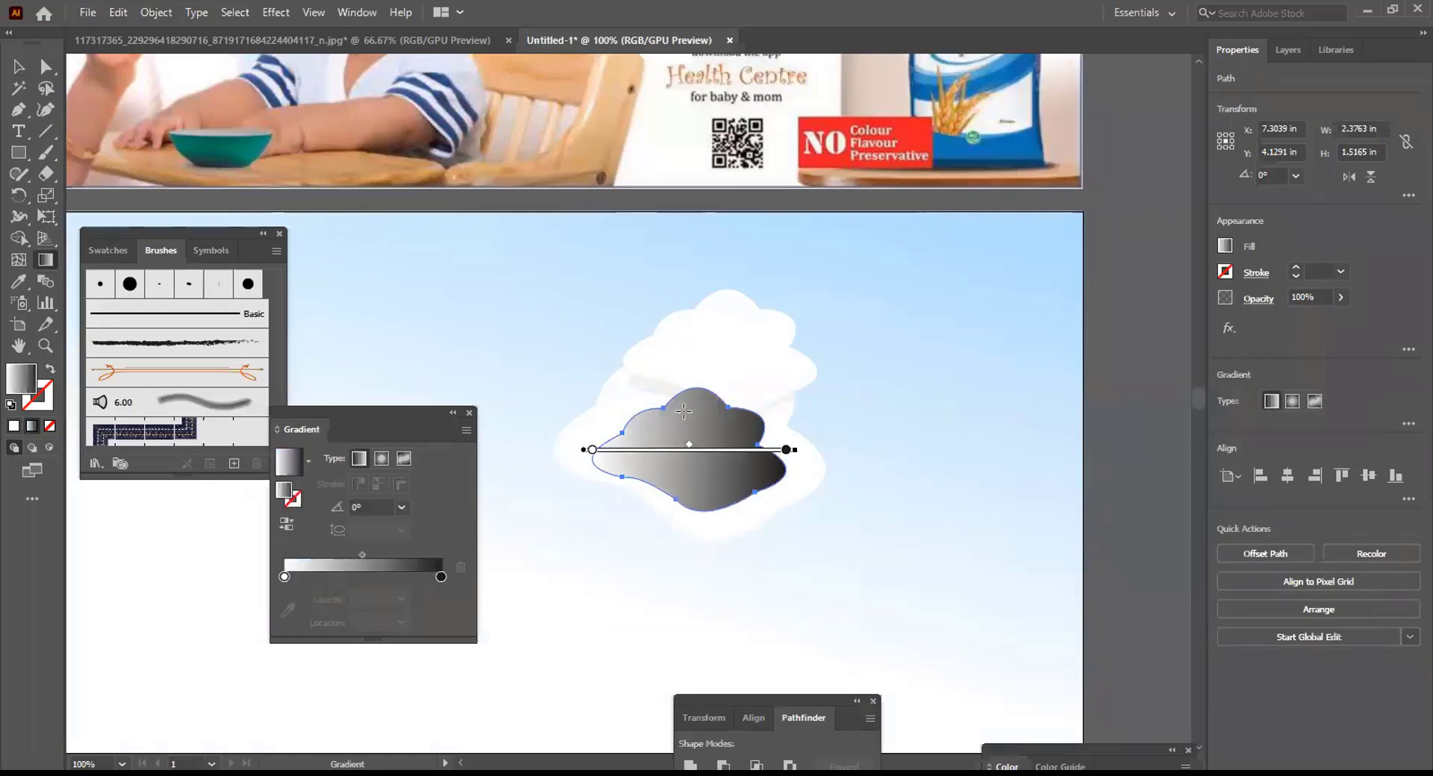
pyautogui.click(441, 577)
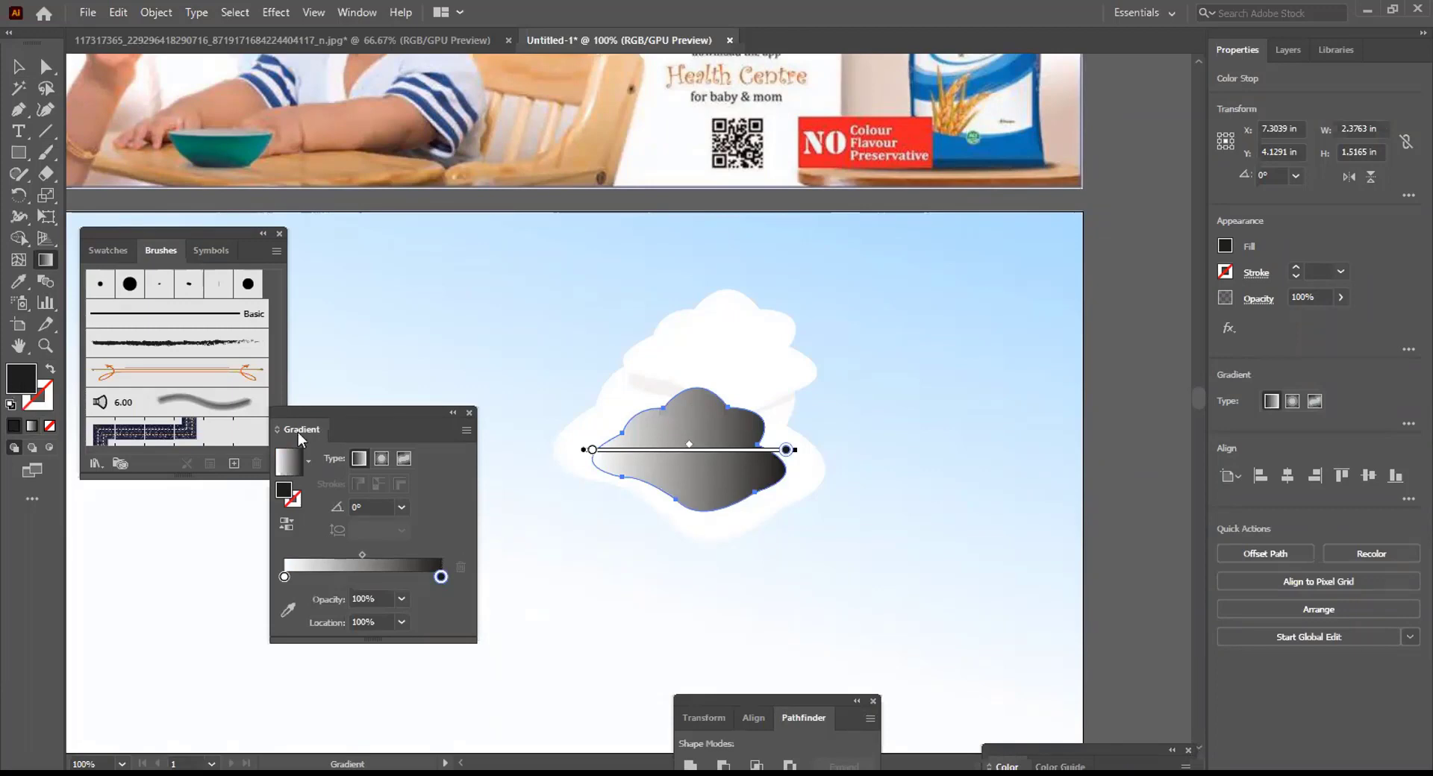
pyautogui.click(381, 458)
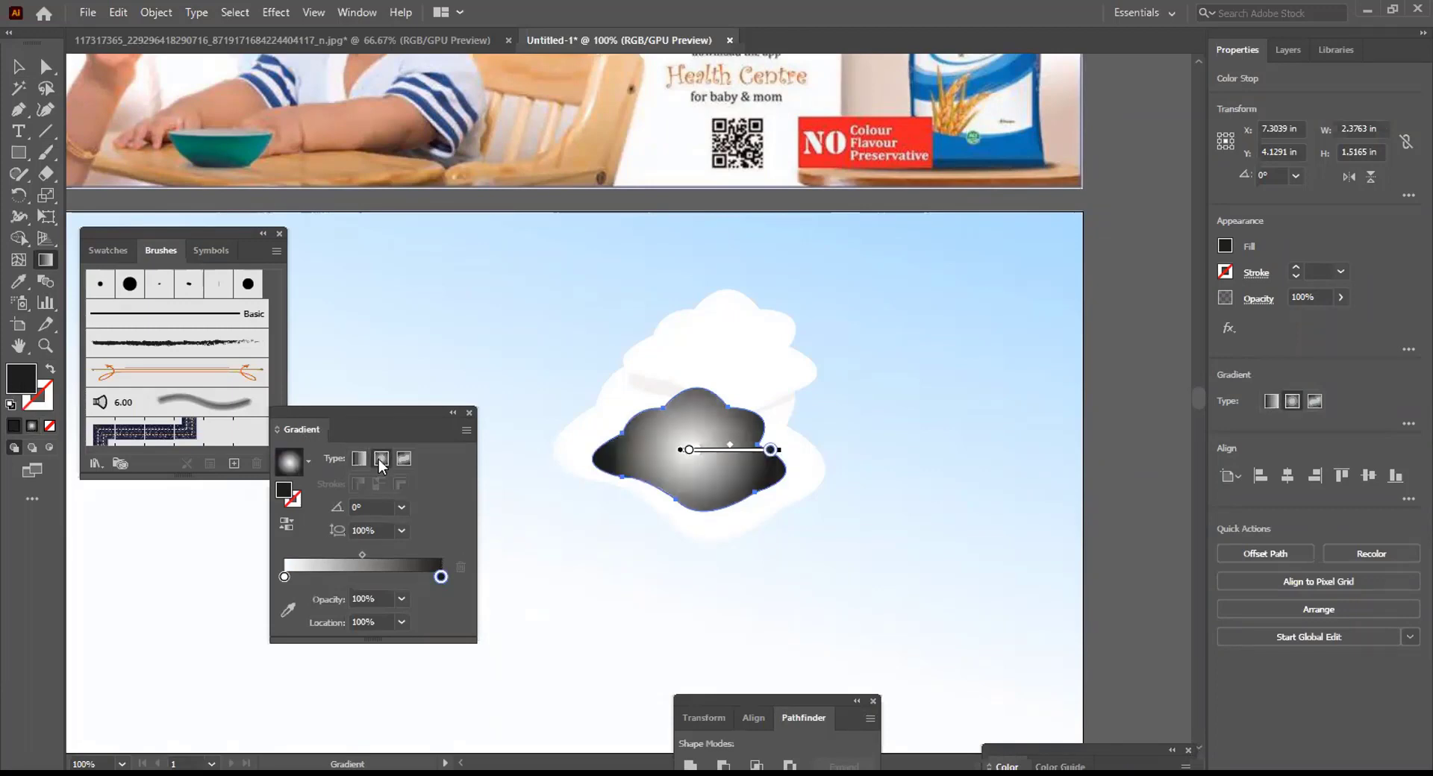
# Redraw the radial gradient diagonally across the cloud at about -32.5°, shift its white stop to about 32%, and deselect the cloud
pyautogui.moveTo(735, 447)
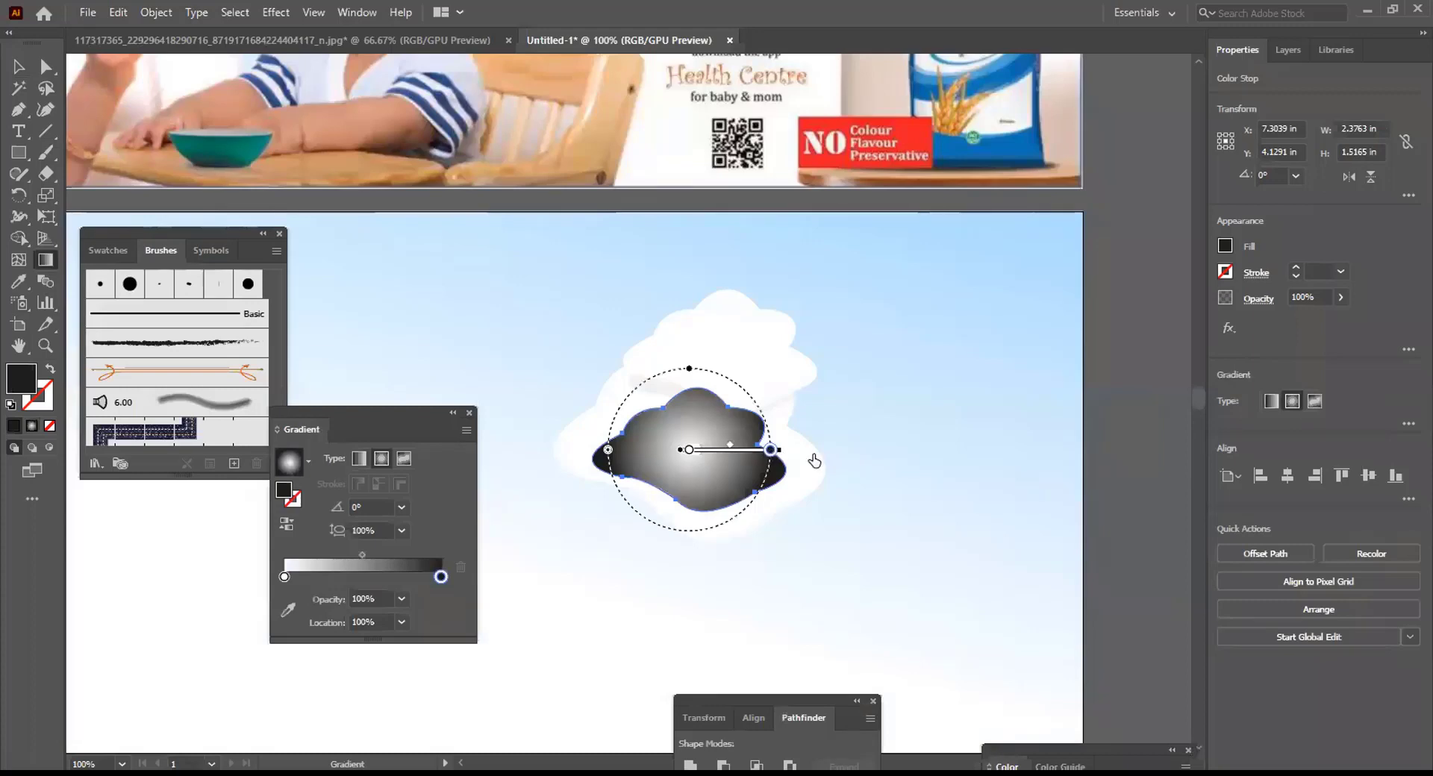
pyautogui.moveTo(594, 368)
pyautogui.mouseDown()
pyautogui.moveTo(870, 579)
pyautogui.moveTo(827, 526)
pyautogui.moveTo(860, 527)
pyautogui.moveTo(886, 566)
pyautogui.moveTo(867, 544)
pyautogui.mouseUp()
pyautogui.moveTo(808, 520)
pyautogui.mouseDown()
pyautogui.moveTo(782, 505)
pyautogui.moveTo(863, 543)
pyautogui.mouseUp()
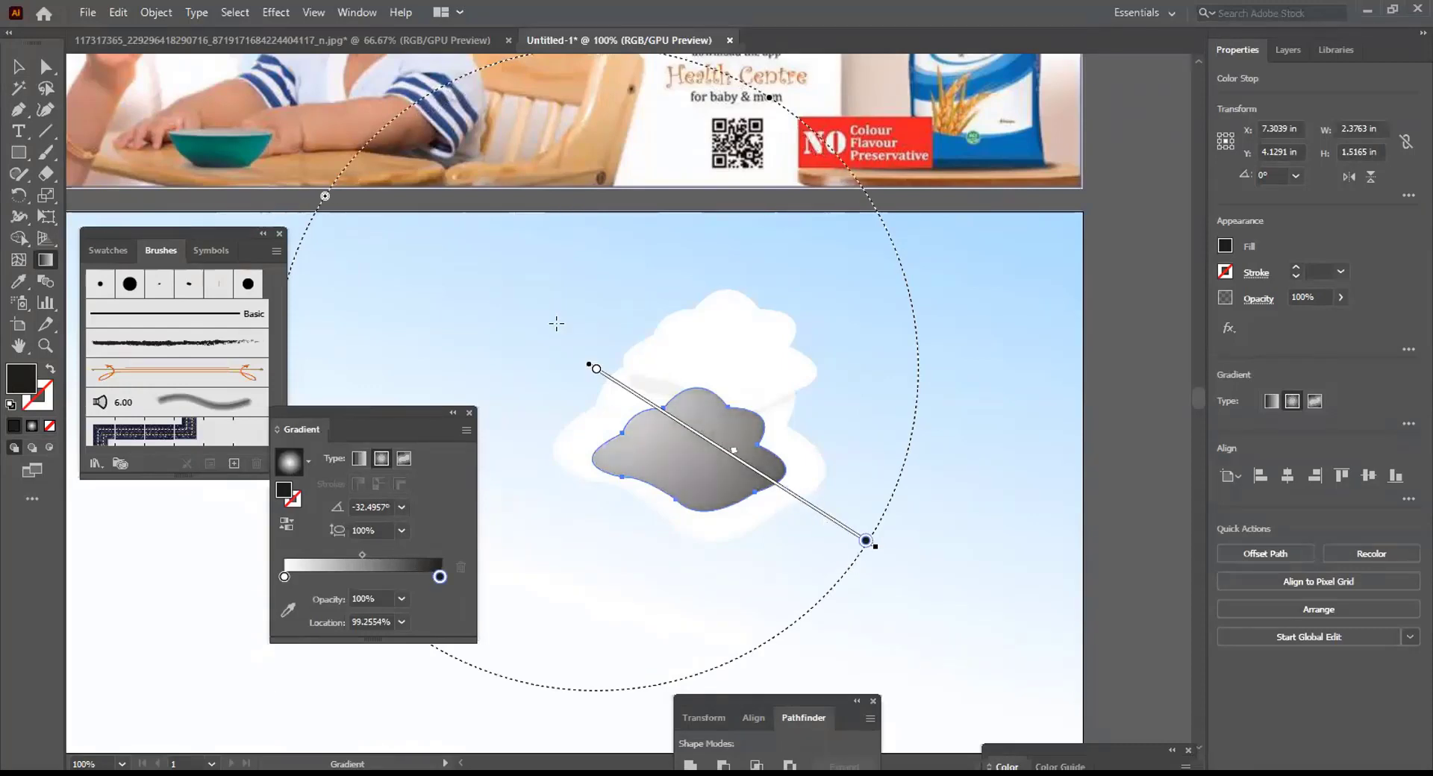
pyautogui.moveTo(595, 368)
pyautogui.mouseDown()
pyautogui.moveTo(686, 426)
pyautogui.moveTo(666, 415)
pyautogui.moveTo(697, 470)
pyautogui.moveTo(671, 445)
pyautogui.mouseUp()
pyautogui.moveTo(776, 481); pyautogui.dragTo(821, 516)
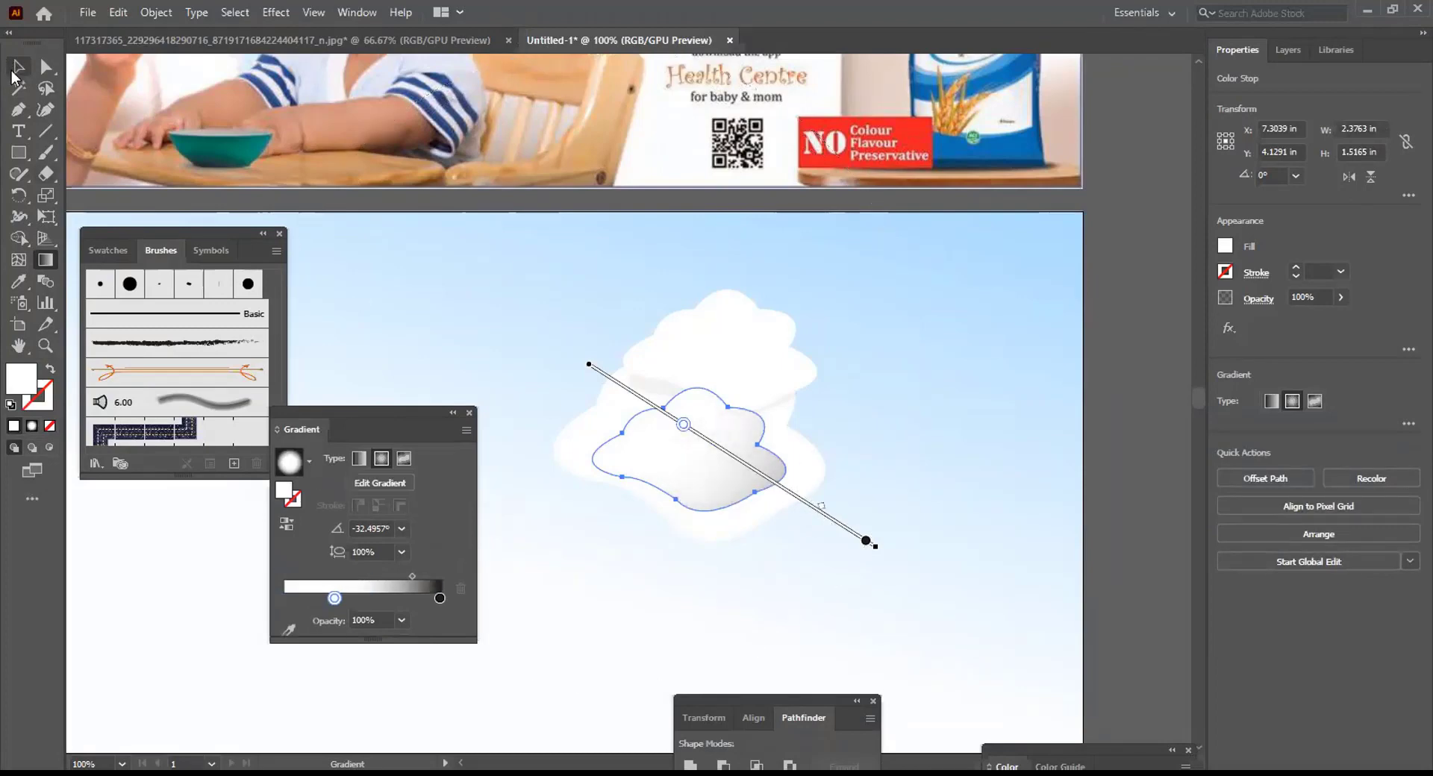
pyautogui.press('v')
pyautogui.click(951, 407)
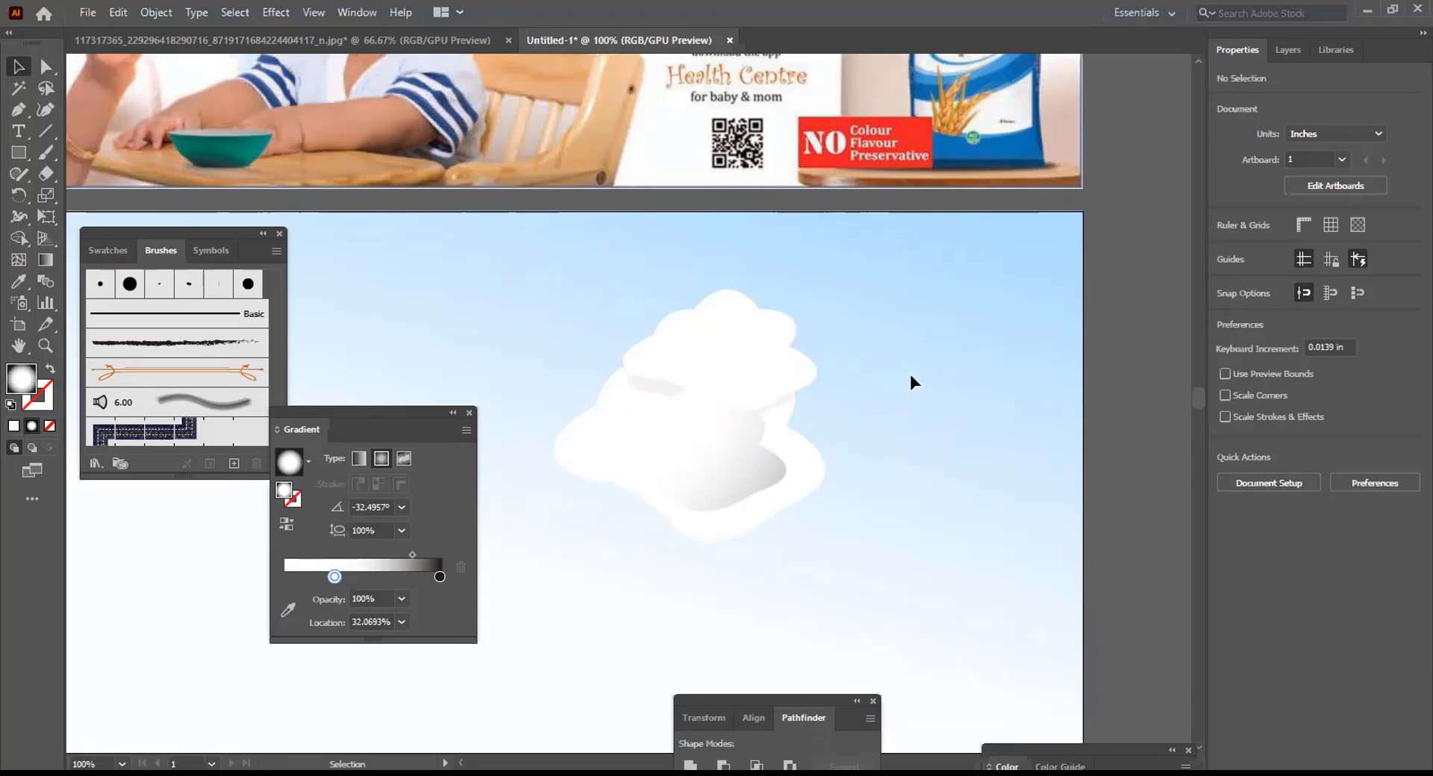
# Adjust the small cloud's gradient by moving the white stop to about 25% and the dark stop to about 99.7%
pyautogui.keyDown('alt'); pyautogui.scroll(-2, 906, 366); pyautogui.keyUp('alt')
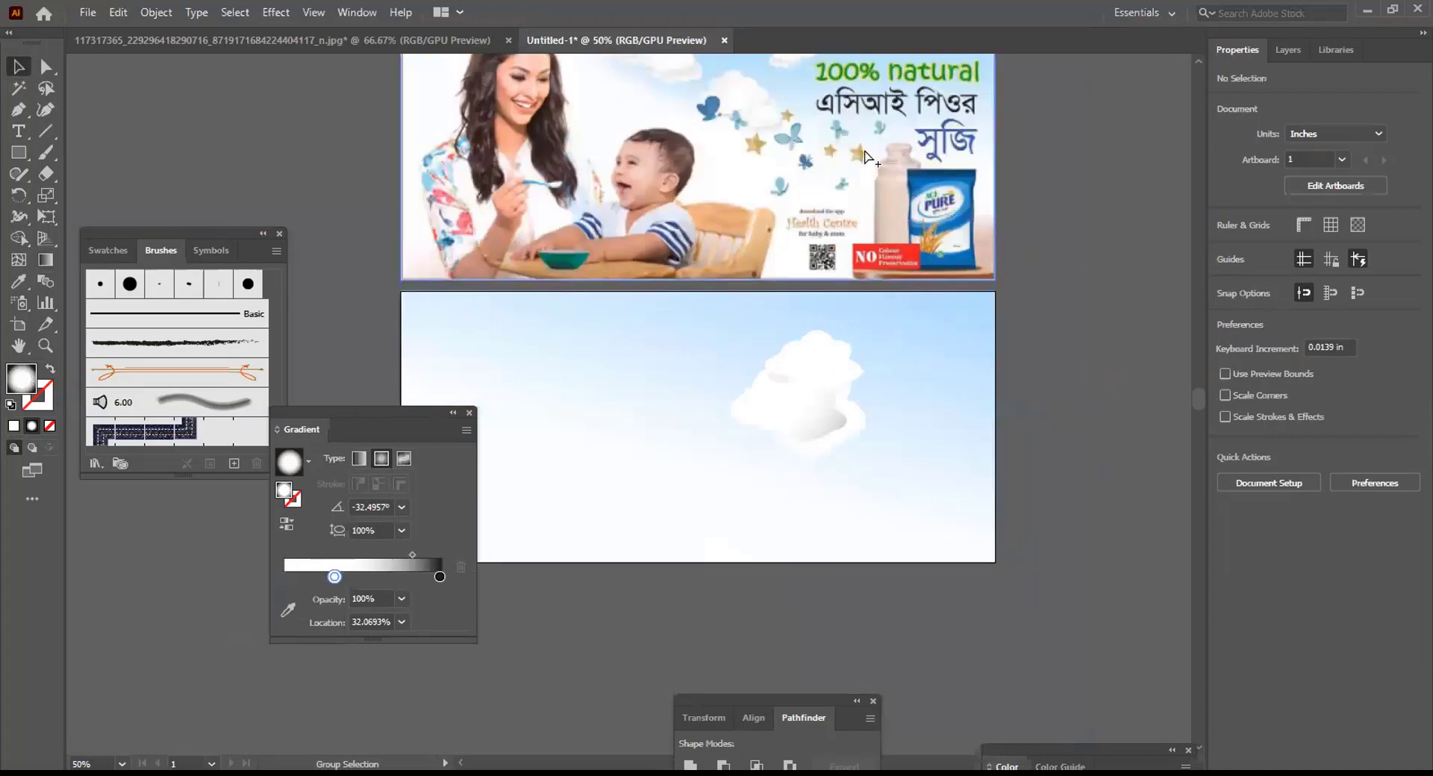
pyautogui.press('space')
pyautogui.moveTo(810, 117); pyautogui.dragTo(828, 196)
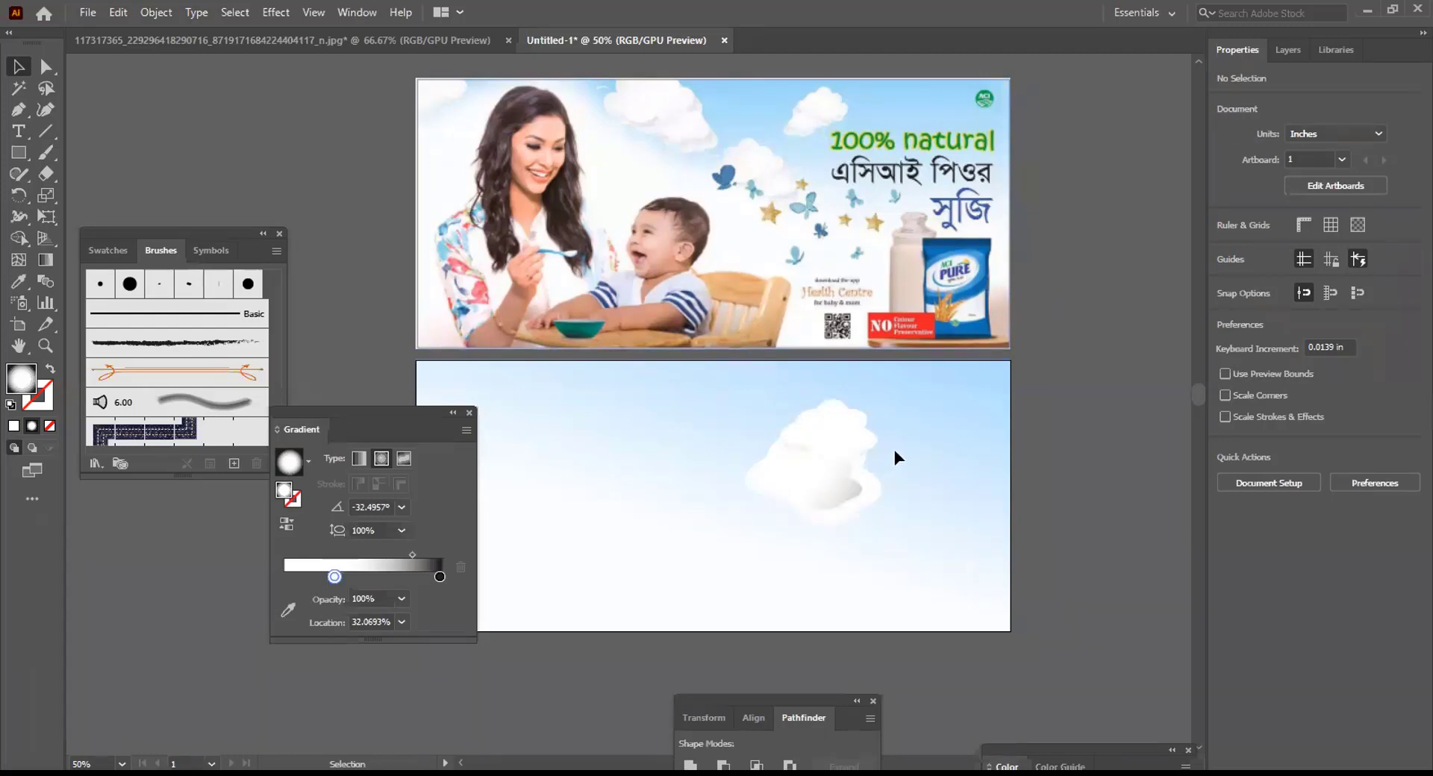
pyautogui.scroll(1, 849, 469)
pyautogui.scroll(2, 849, 469)
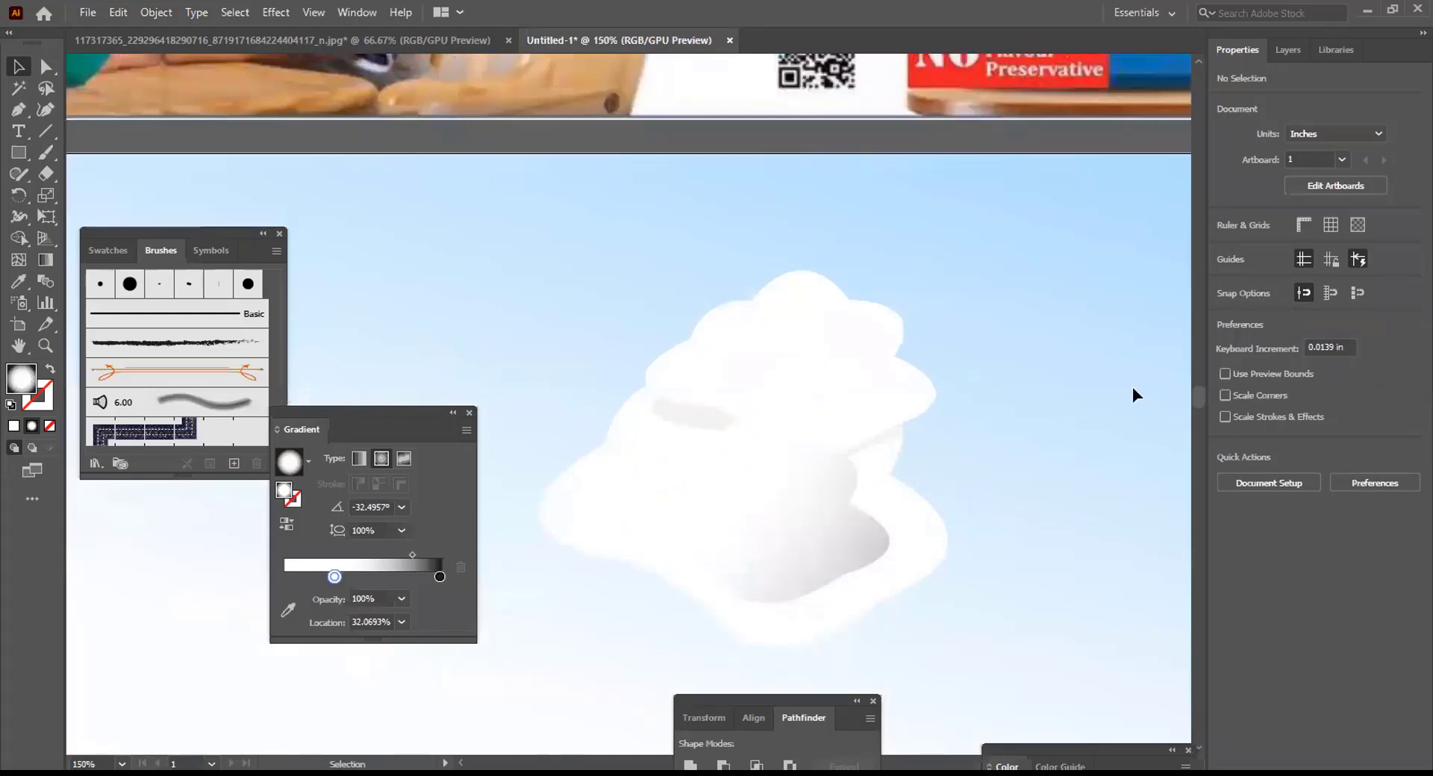
pyautogui.click(776, 530)
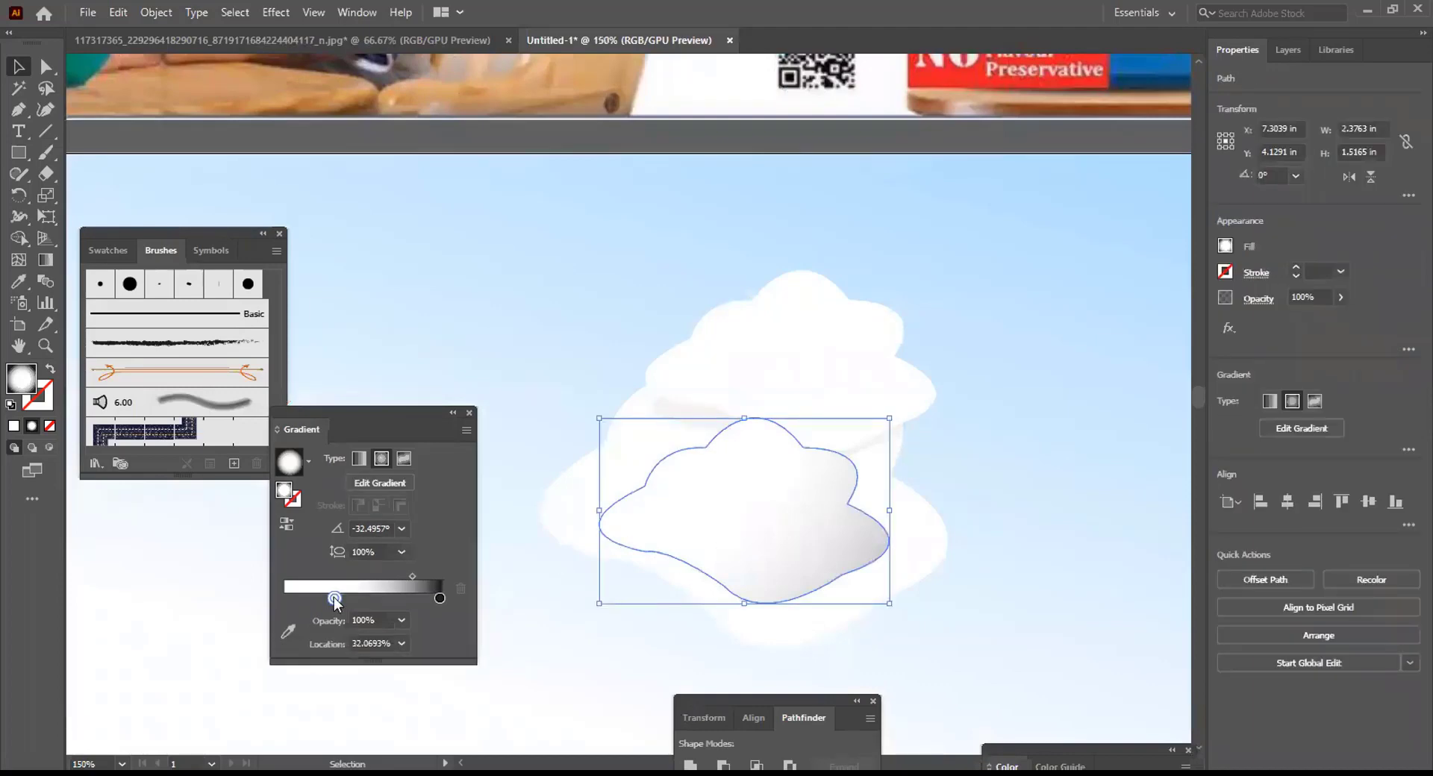
pyautogui.moveTo(334, 597); pyautogui.dragTo(323, 597)
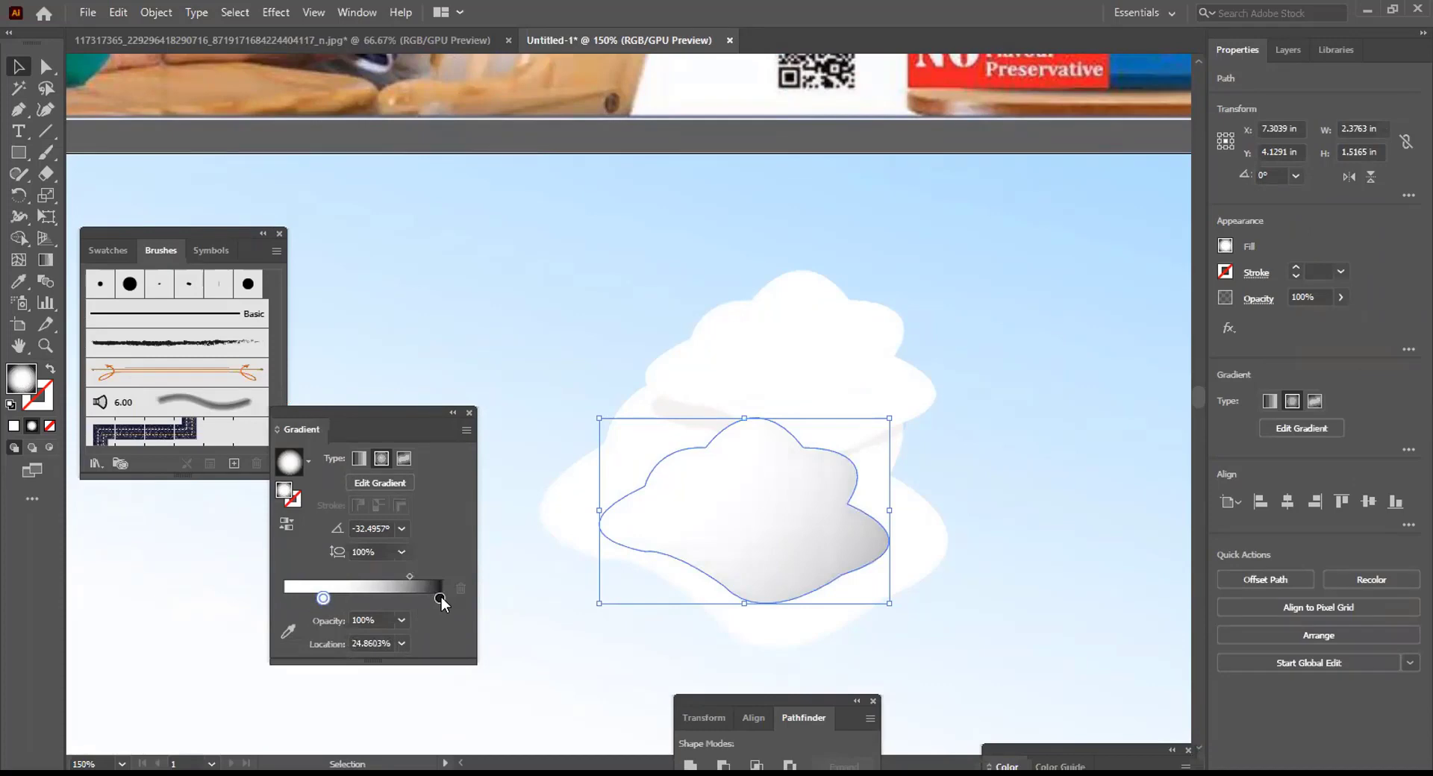
pyautogui.moveTo(441, 597)
pyautogui.mouseDown()
pyautogui.moveTo(385, 573)
pyautogui.moveTo(410, 602)
pyautogui.moveTo(439, 605)
pyautogui.mouseUp()
# Try a dark stop at about 52% in the small cloud's gradient, and undo it
pyautogui.click(339, 597)
pyautogui.moveTo(346, 597); pyautogui.dragTo(373, 597)
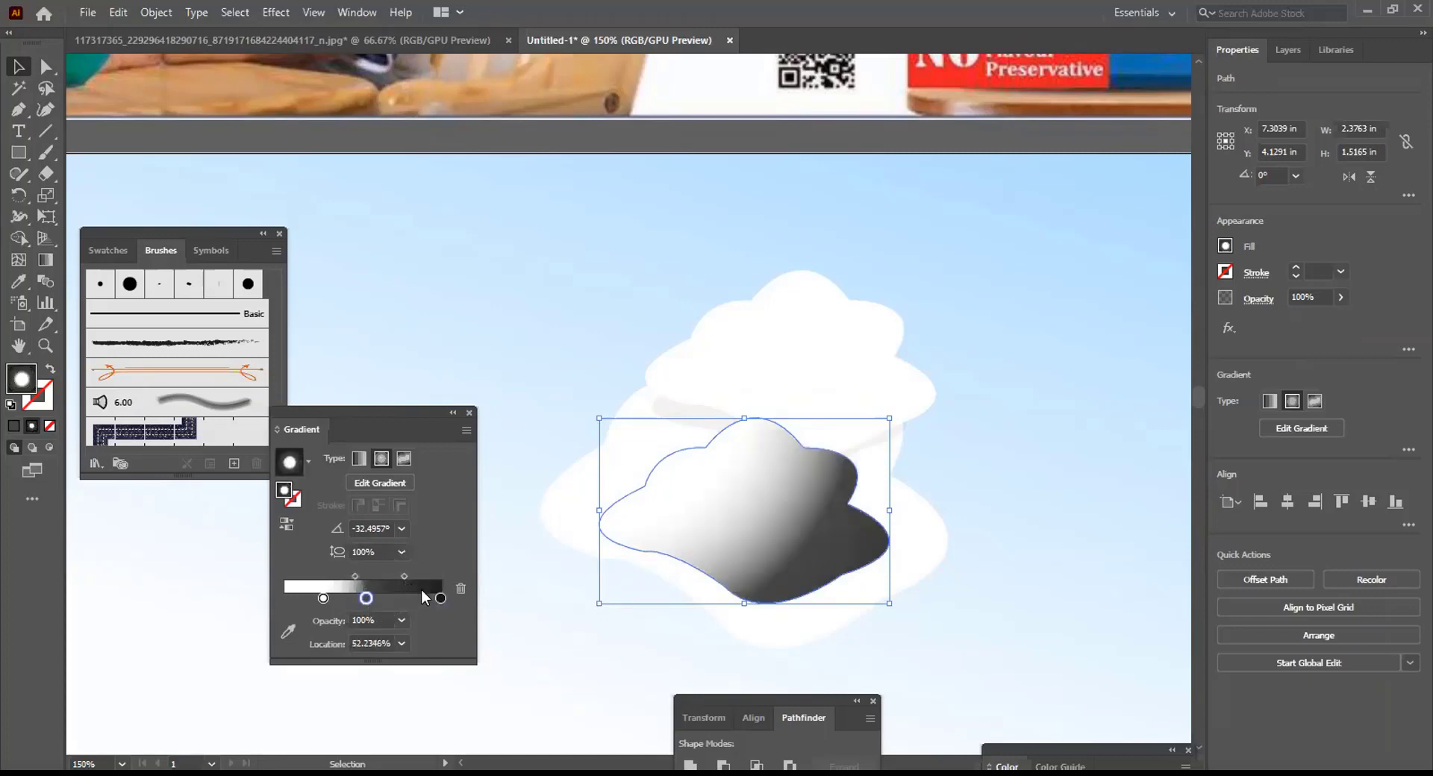
pyautogui.hotkey('ctrl', 'z')
pyautogui.hotkey('ctrl', 'z')
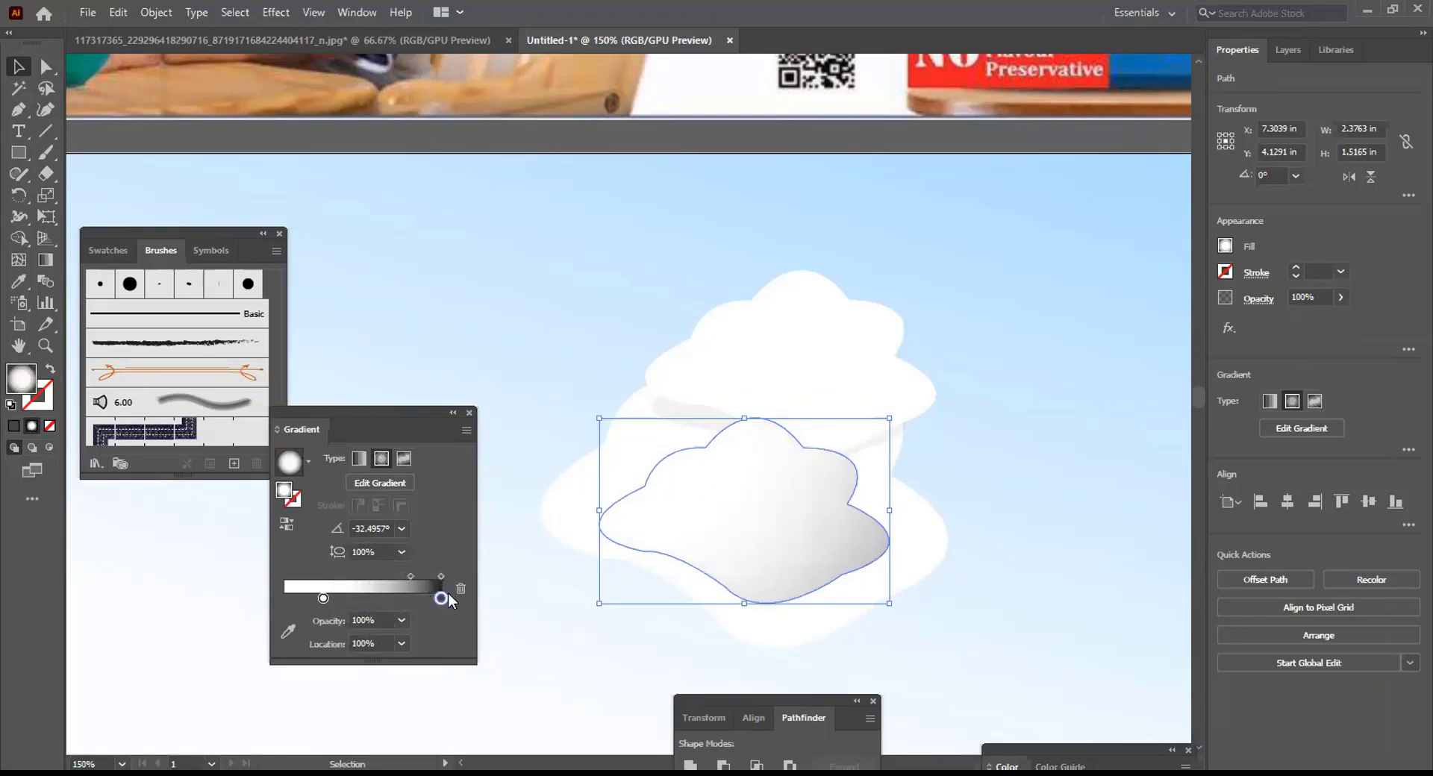
# Deselect the shaded cloud and move the Gradient panel farther away from the cloud artwork
pyautogui.click(562, 291)
pyautogui.moveTo(385, 412); pyautogui.dragTo(264, 516)
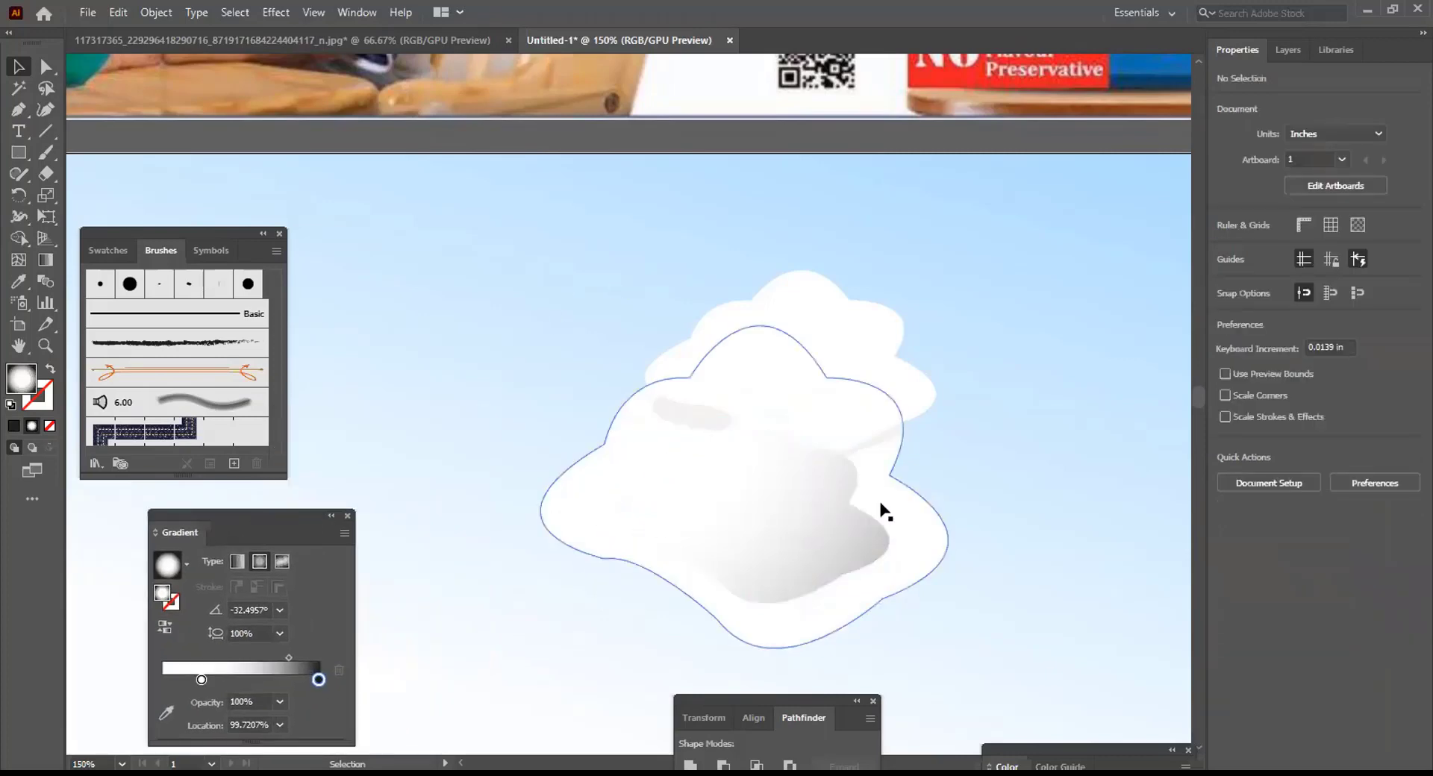
pyautogui.hotkey('ctrl', 'alt')
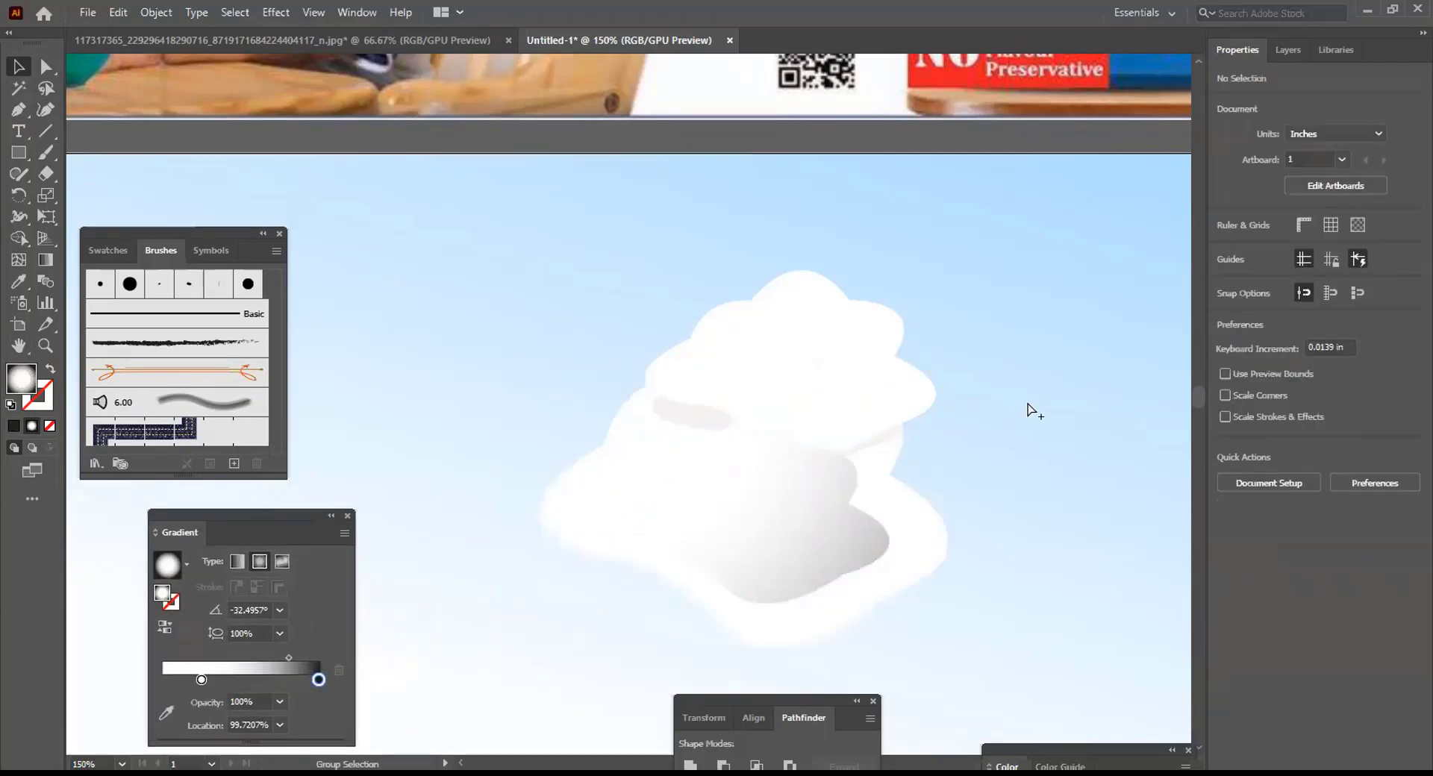
pyautogui.scroll(-4, 1030, 410)
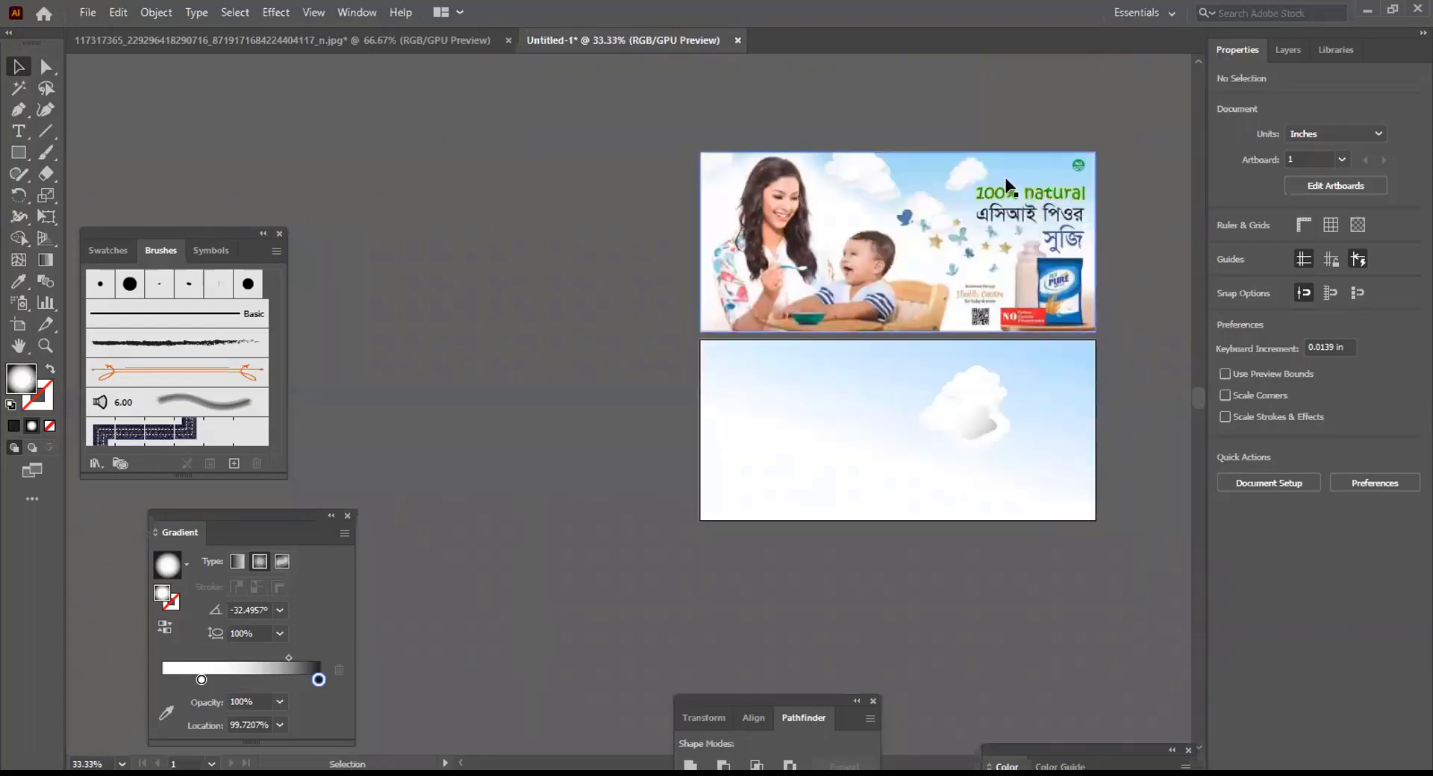
# Duplicate the complete layered cloud into the empty sky on the left half of the lower artboard, at about X 2.34 in, Y 3.17 in
pyautogui.scroll(3, 933, 147)
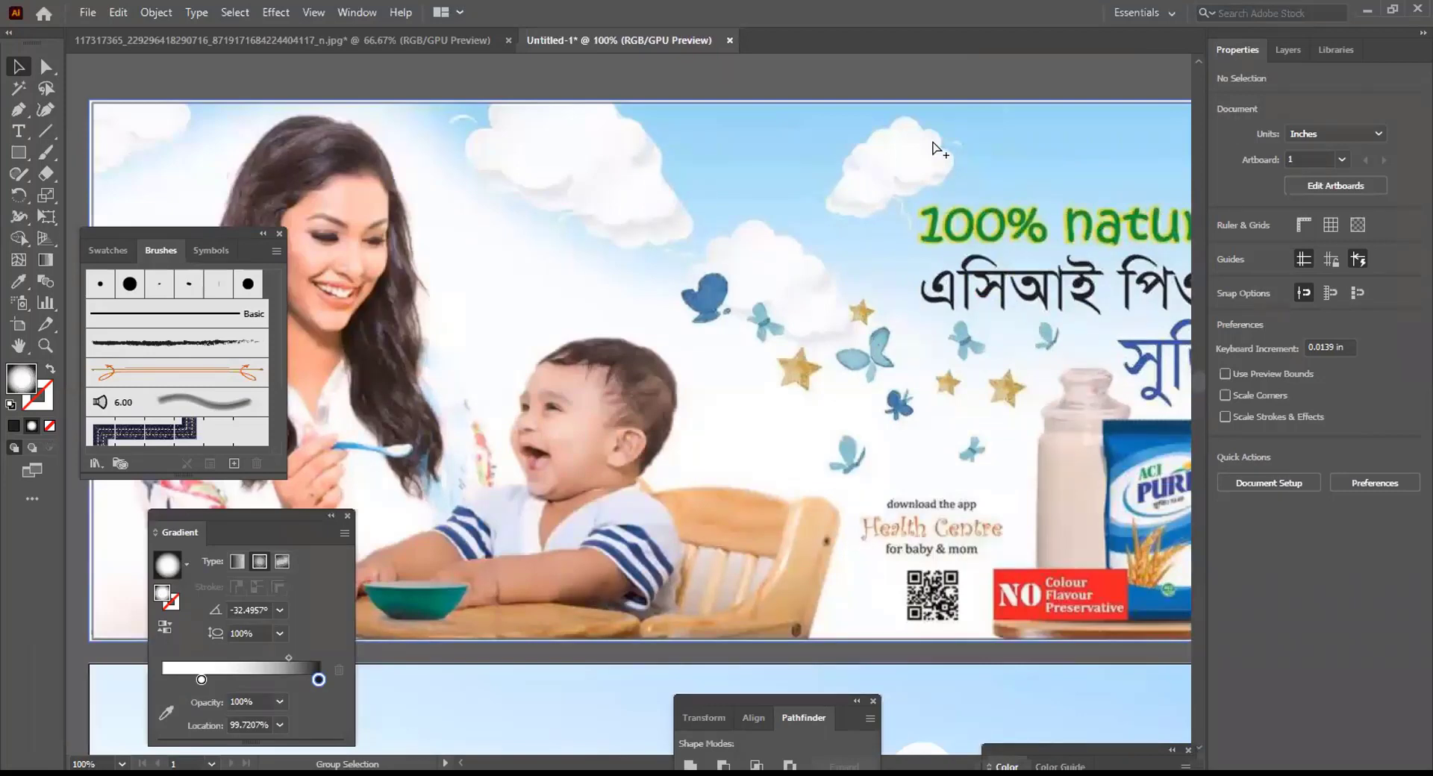
pyautogui.scroll(-1, 933, 147)
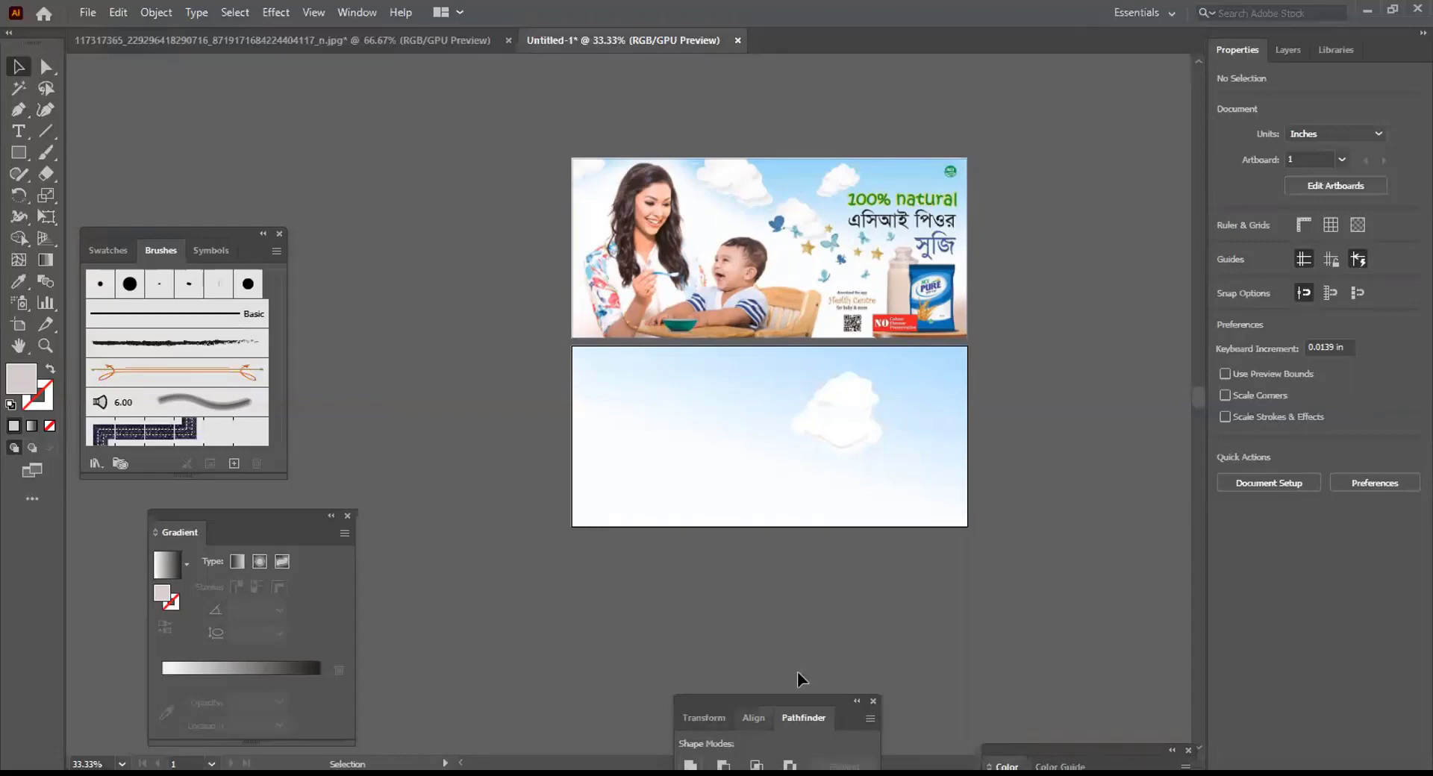
pyautogui.scroll(2, 839, 217)
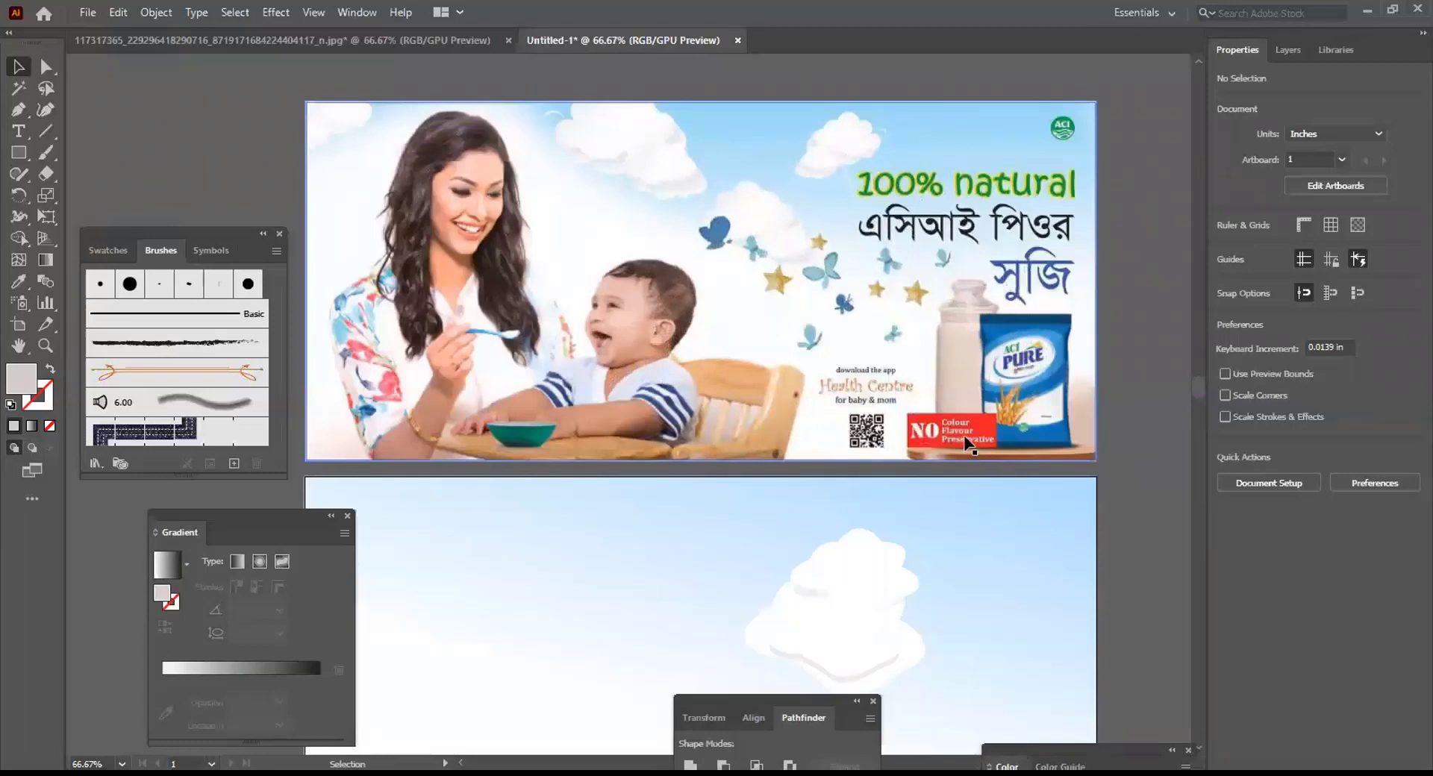
pyautogui.scroll(-2, 918, 450)
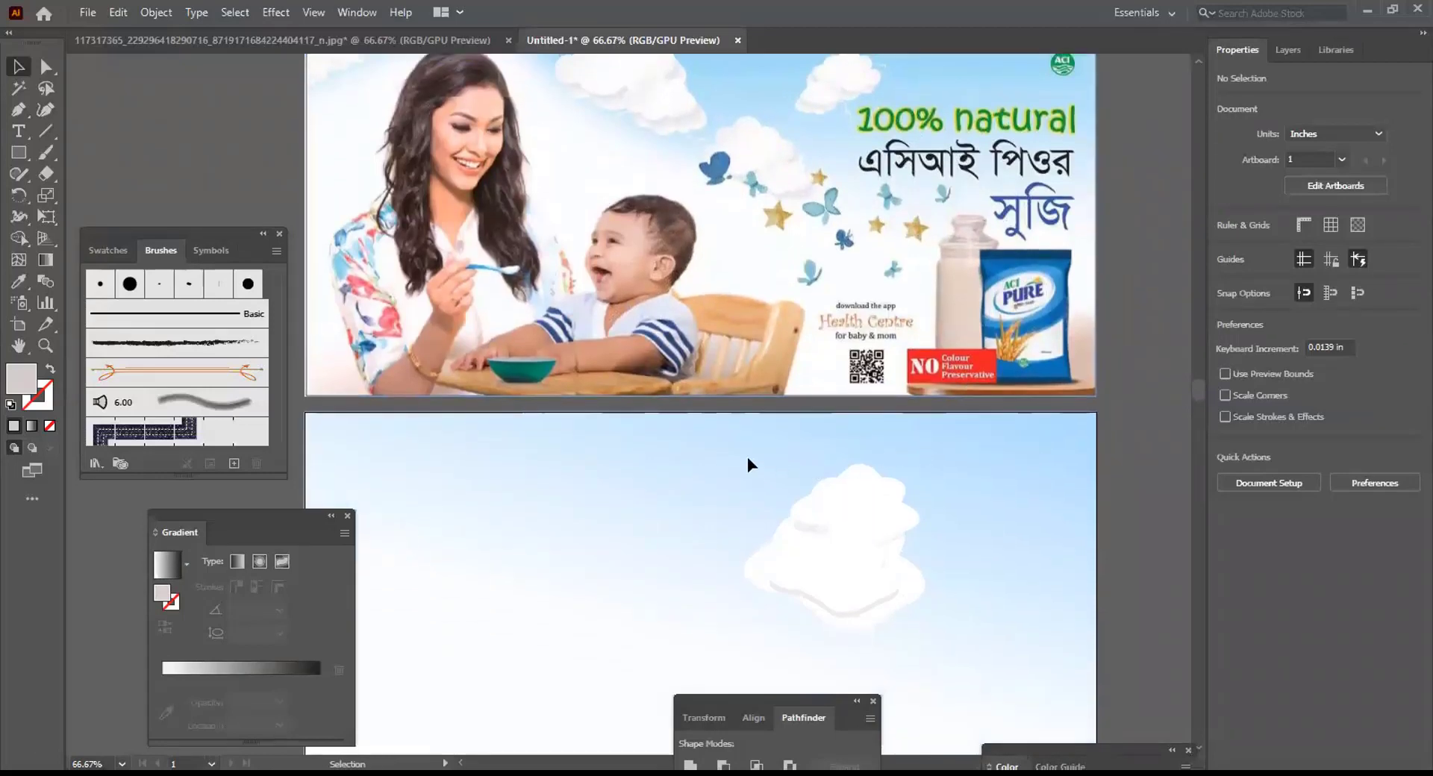
pyautogui.scroll(2, 748, 463)
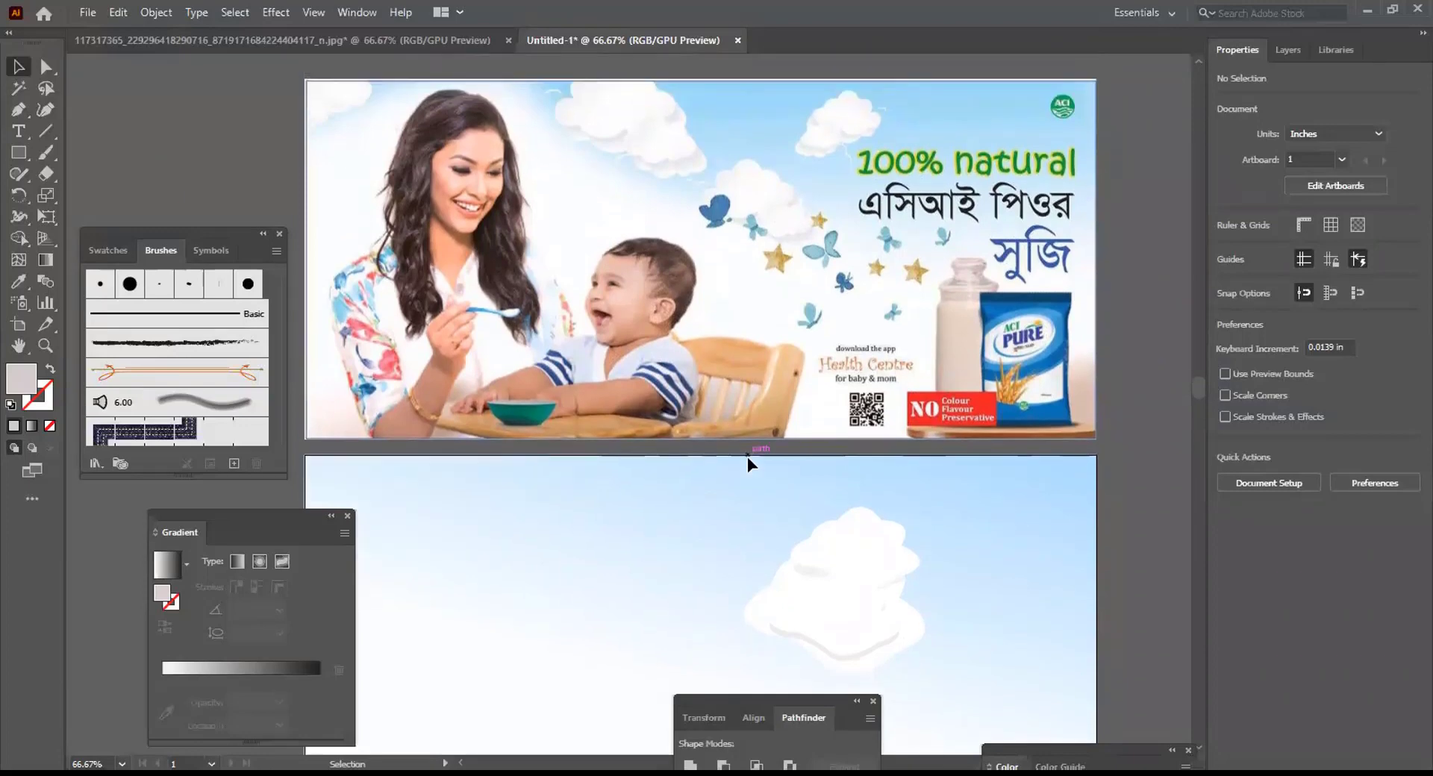
pyautogui.scroll(-2, 746, 457)
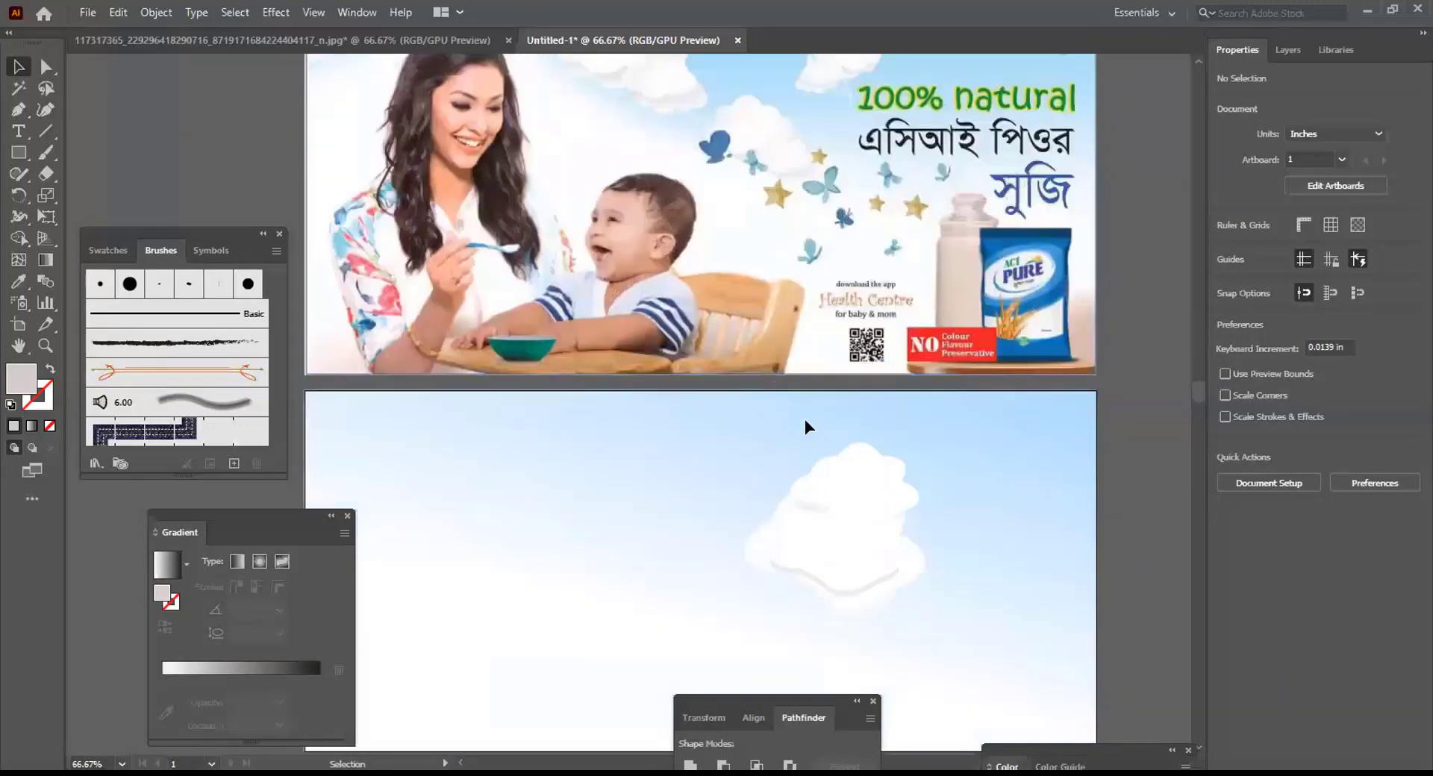
pyautogui.moveTo(782, 401); pyautogui.dragTo(985, 633)
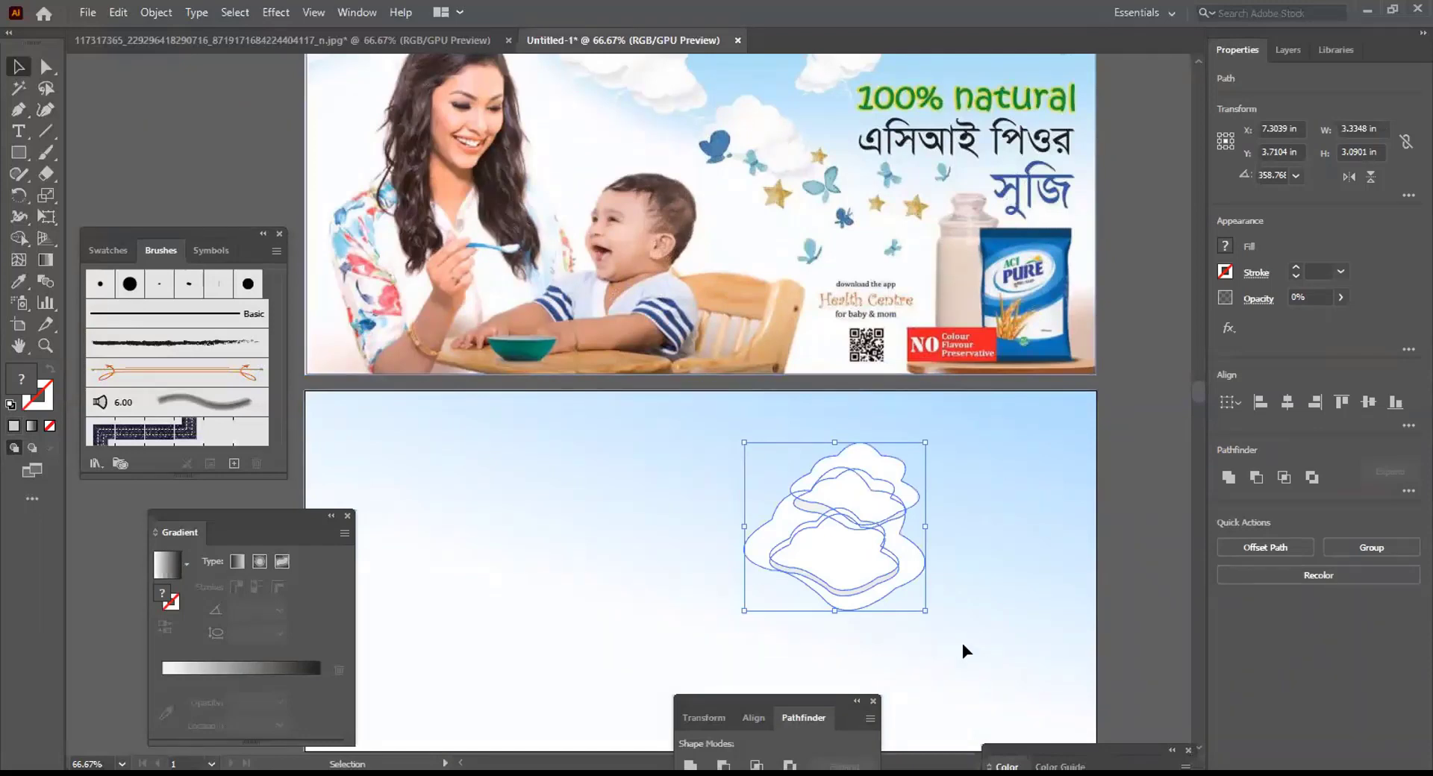
pyautogui.moveTo(847, 559); pyautogui.dragTo(578, 531)
# Rotate the cloud copy counterclockwise and move it up so it overlaps the lower artboard's upper edge
pyautogui.scroll(1, 699, 469)
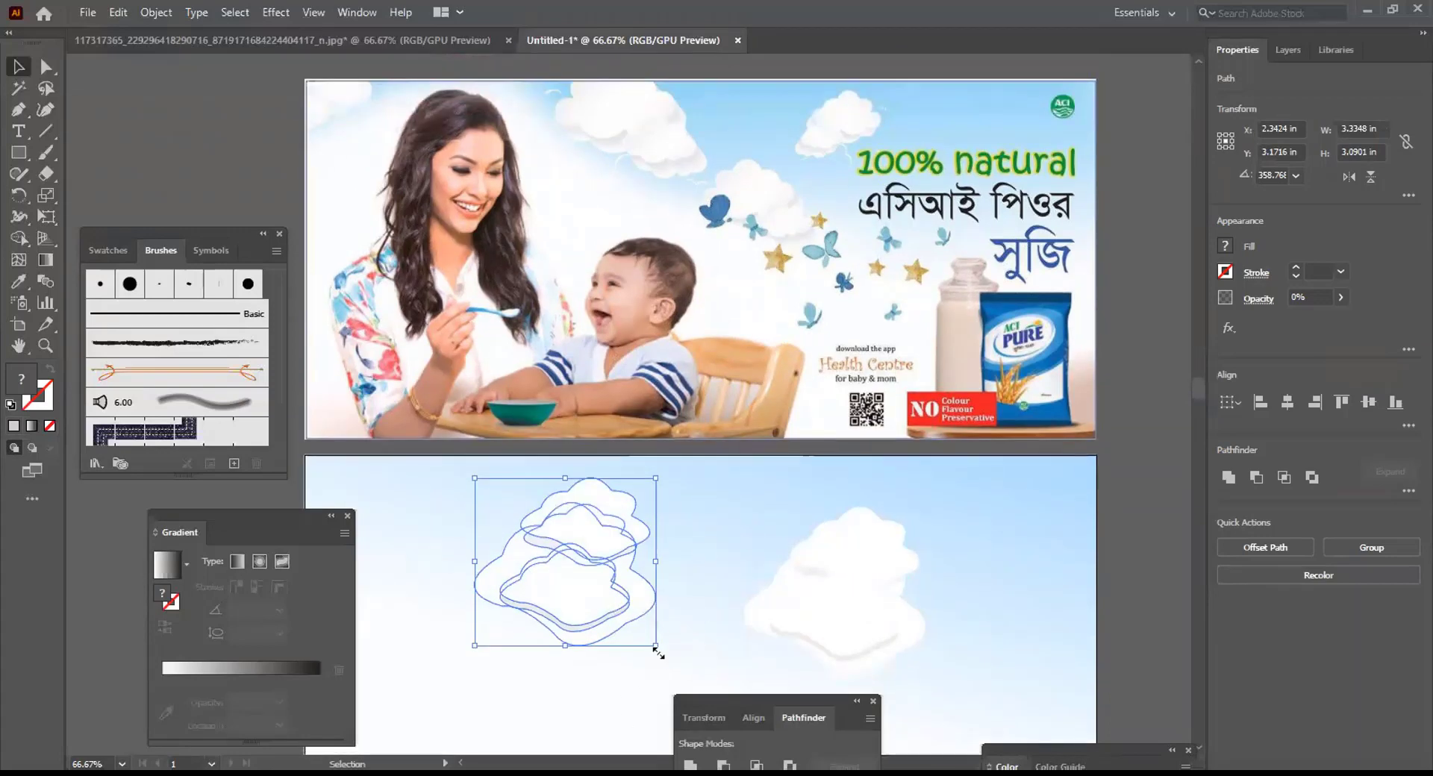
pyautogui.moveTo(657, 653); pyautogui.dragTo(661, 592)
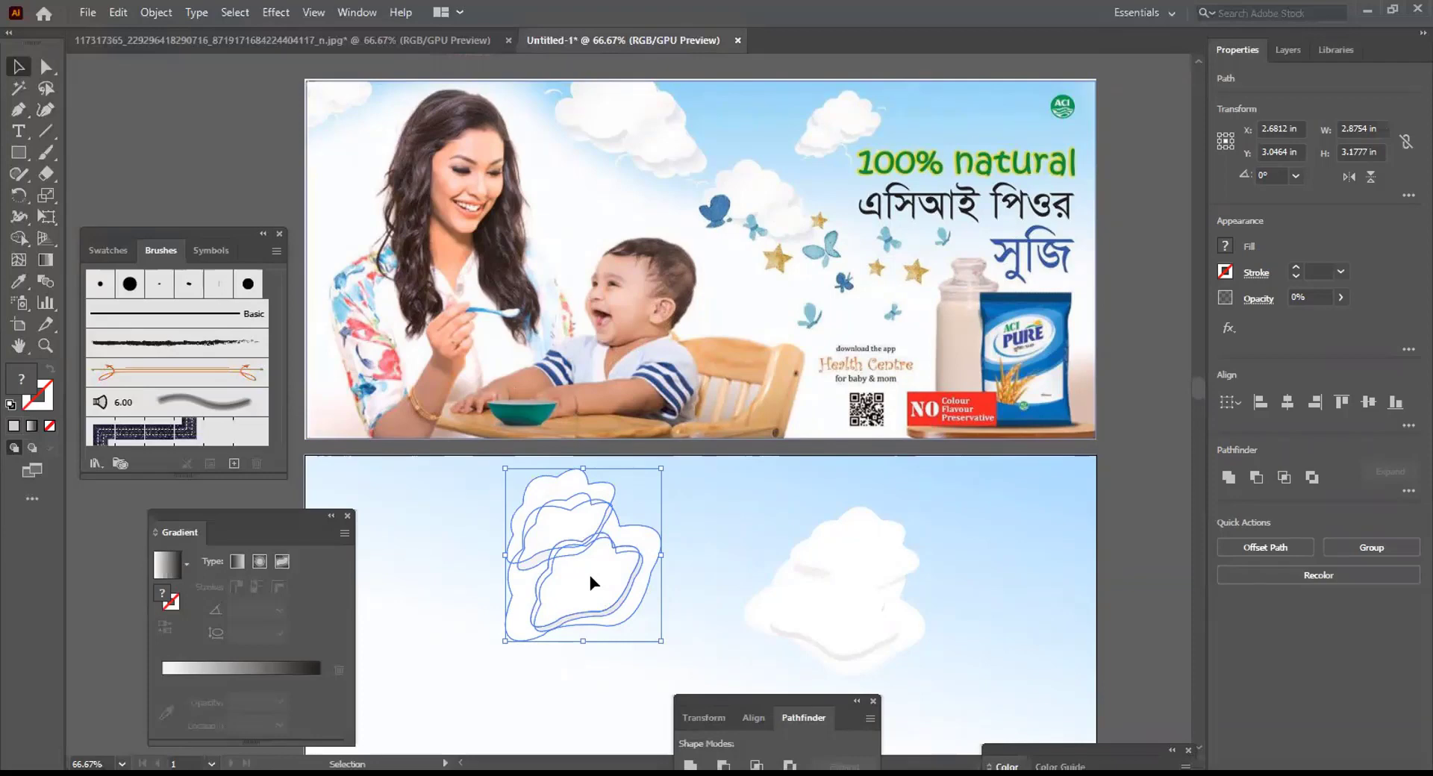
pyautogui.moveTo(590, 576); pyautogui.dragTo(586, 539)
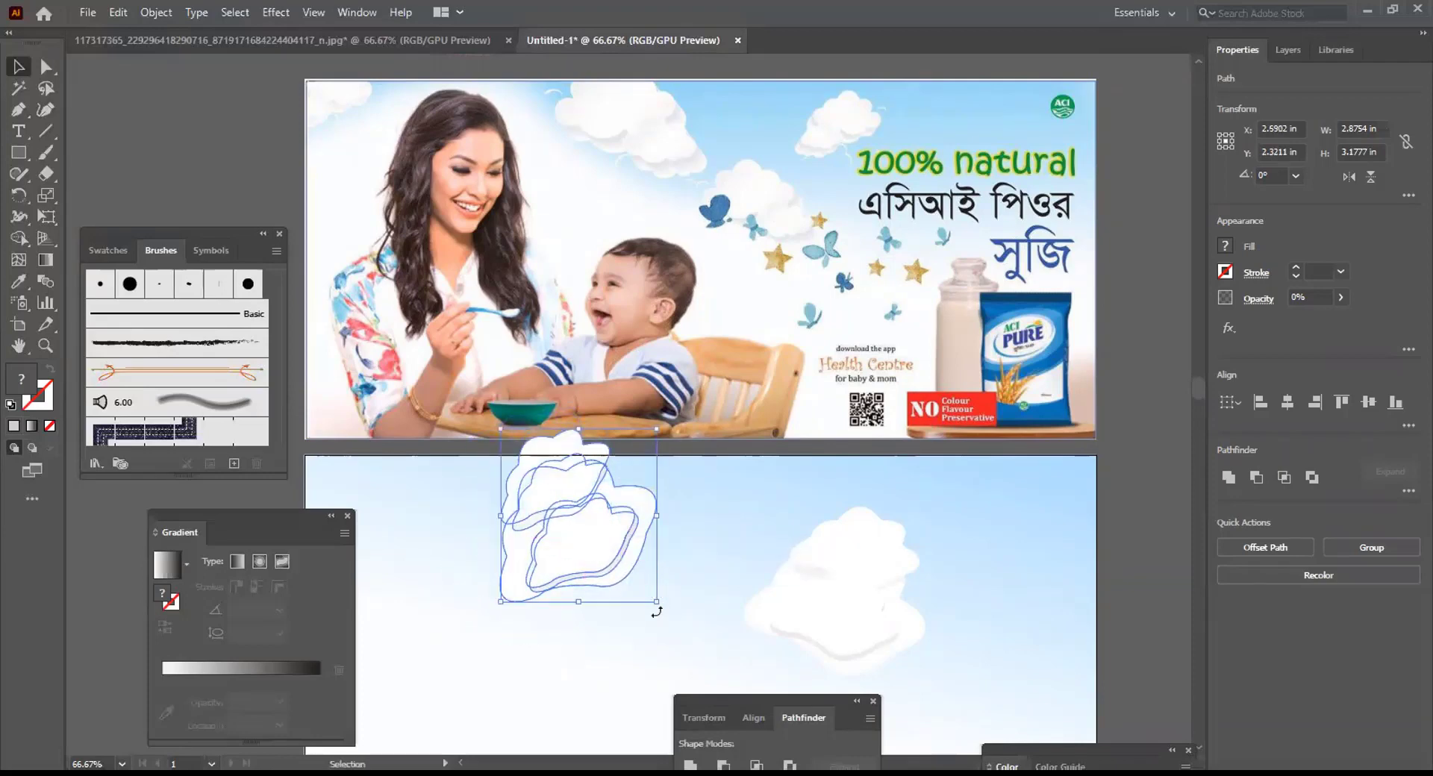
pyautogui.click(569, 668)
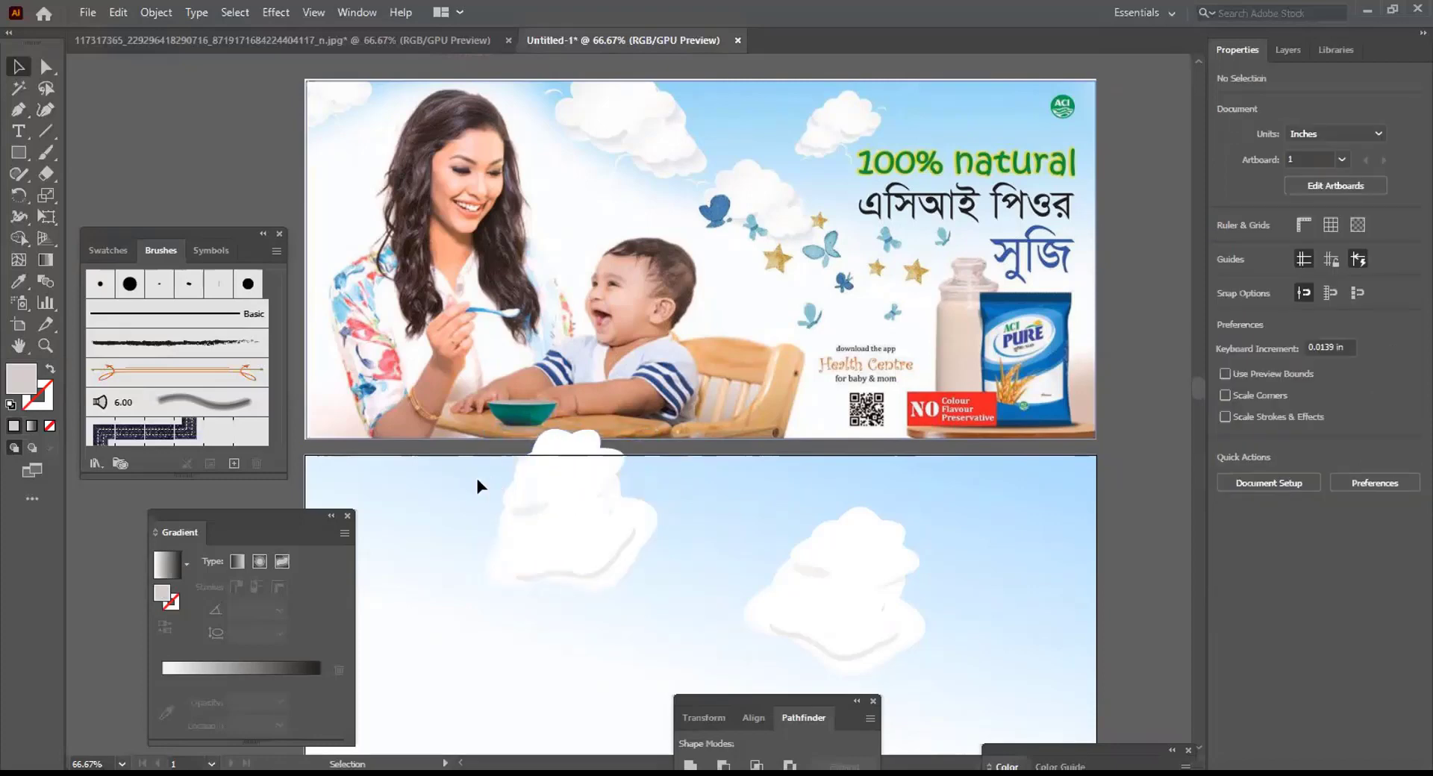
# Turn the whole cloud copy roughly upside down and move it higher, partly over the reference banner
pyautogui.click(553, 515)
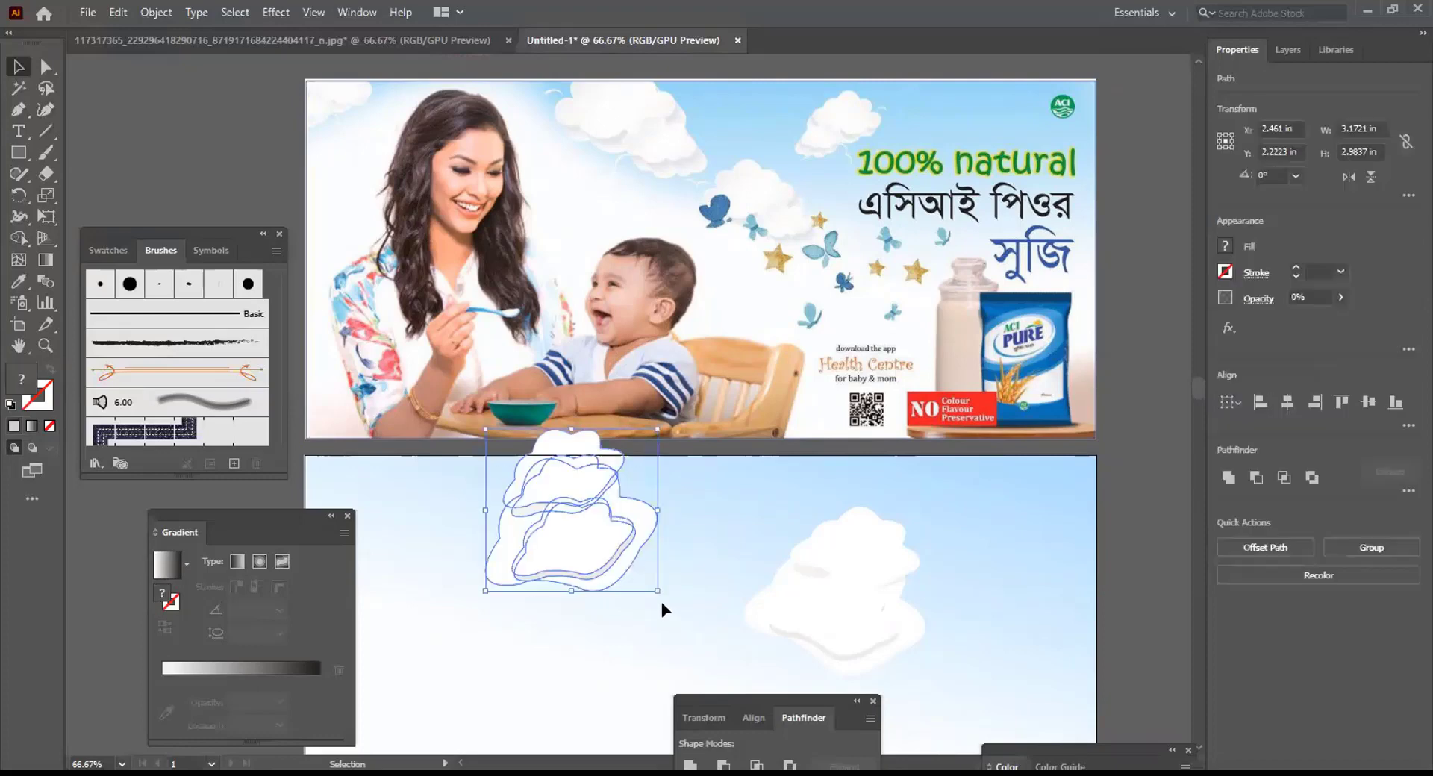
pyautogui.moveTo(643, 419); pyautogui.dragTo(550, 485)
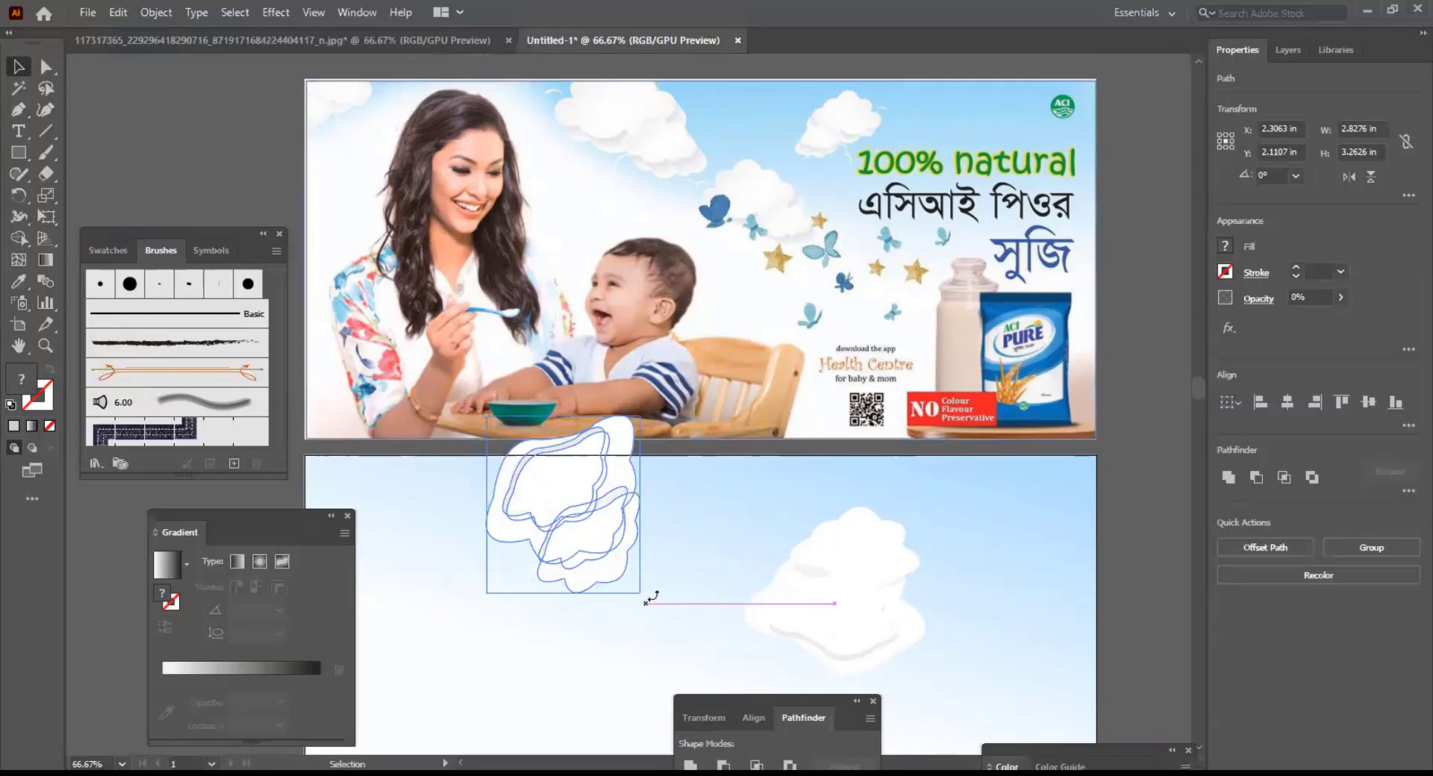
pyautogui.moveTo(645, 600); pyautogui.dragTo(660, 591)
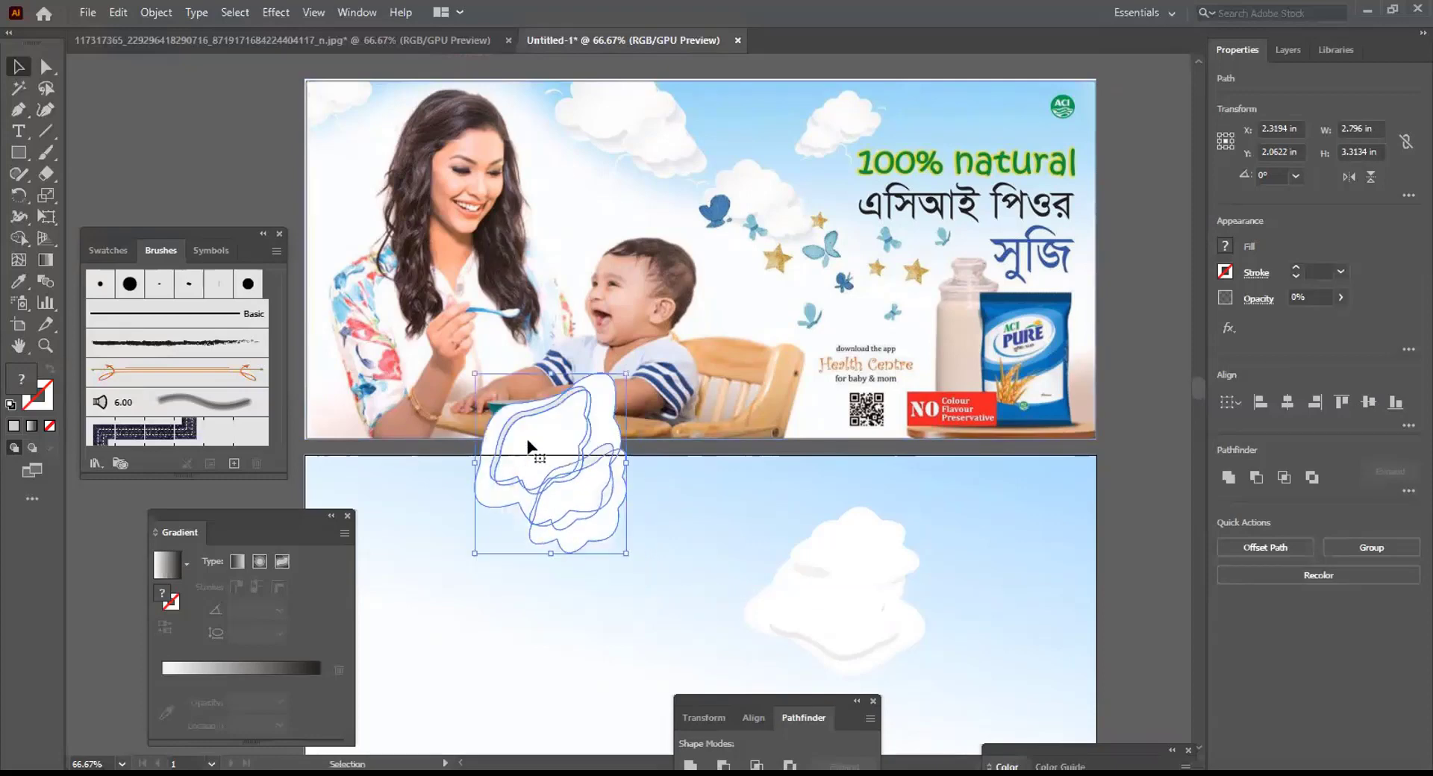
pyautogui.click(561, 619)
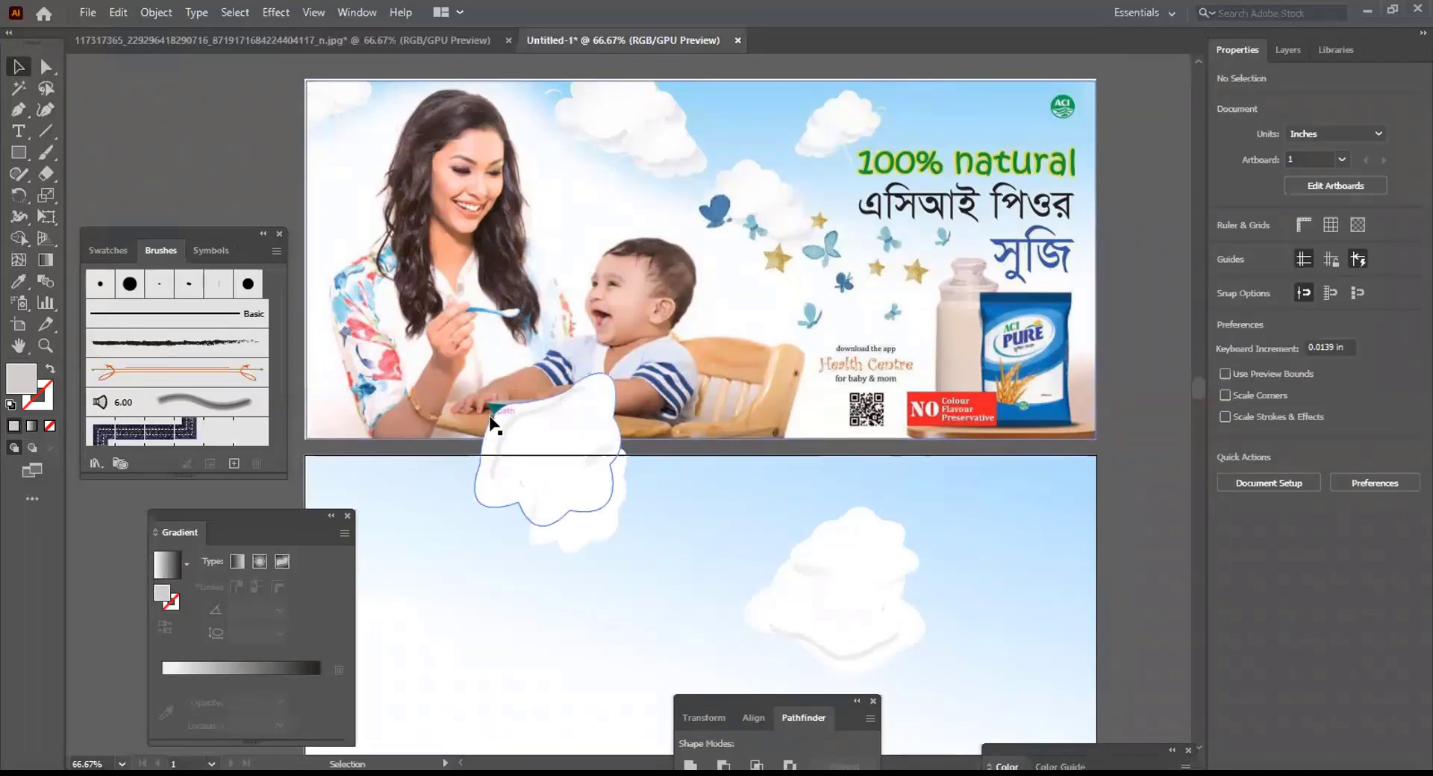
# Enlarge the big white base shape of the rotated cloud copy to about 3.51 by 3.51 in
pyautogui.click(491, 421)
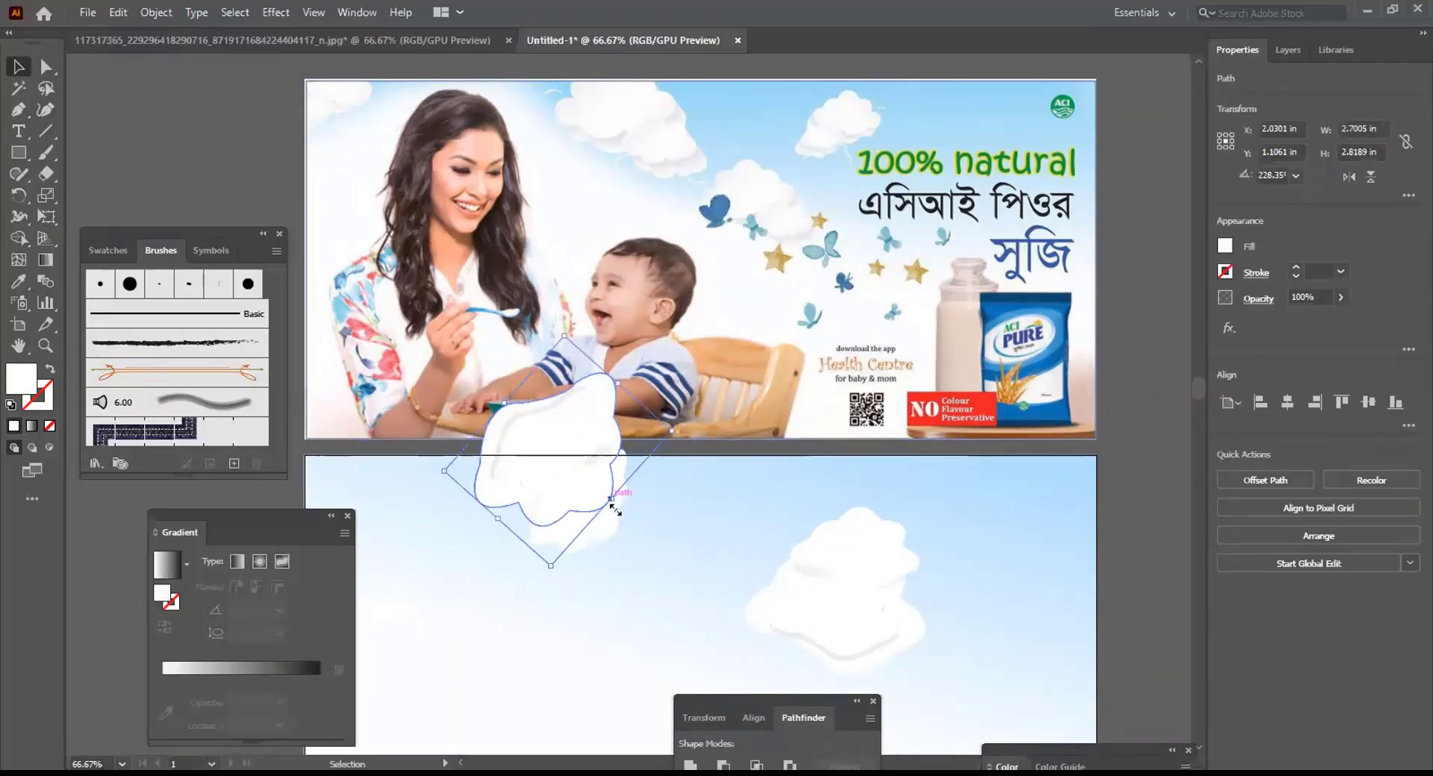
pyautogui.moveTo(604, 498); pyautogui.dragTo(658, 572)
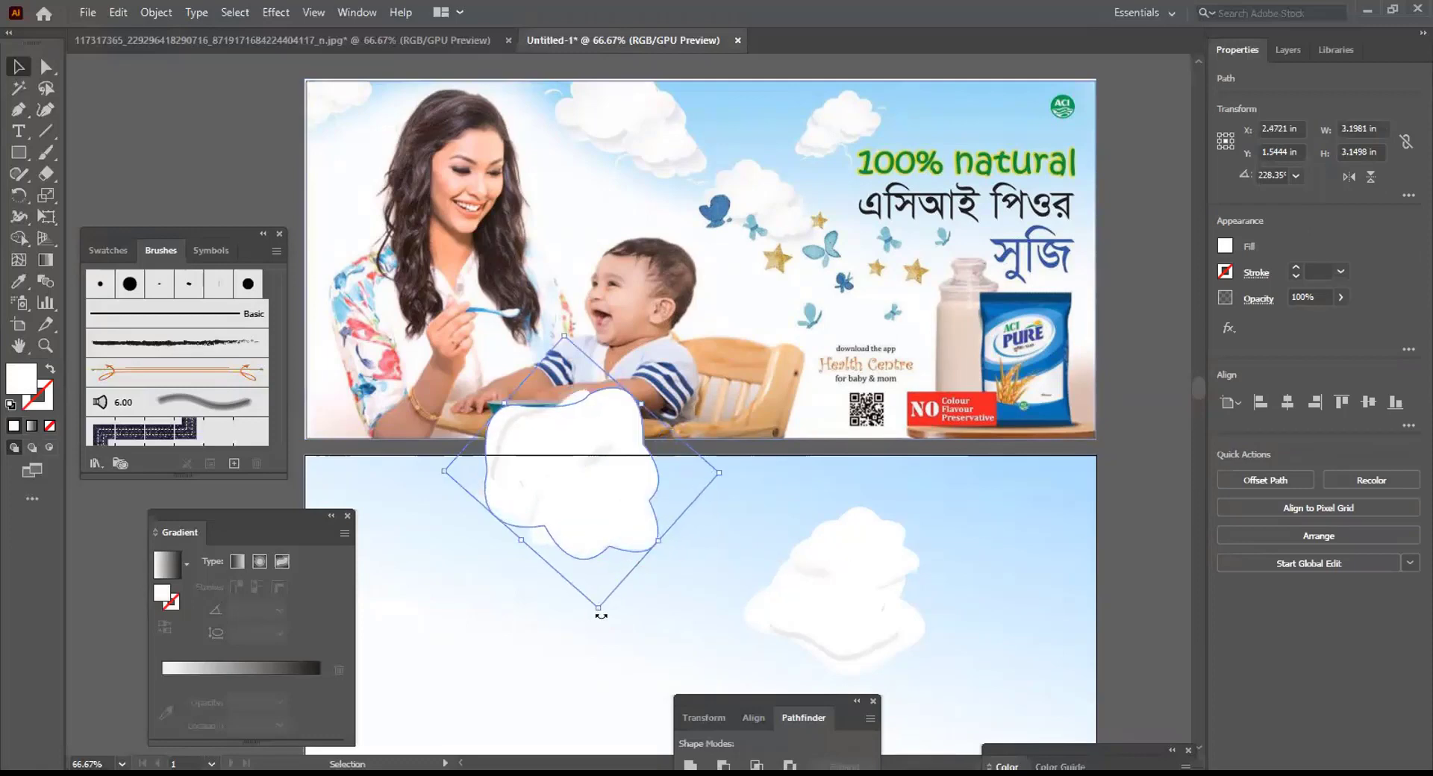
pyautogui.moveTo(599, 608); pyautogui.dragTo(587, 635)
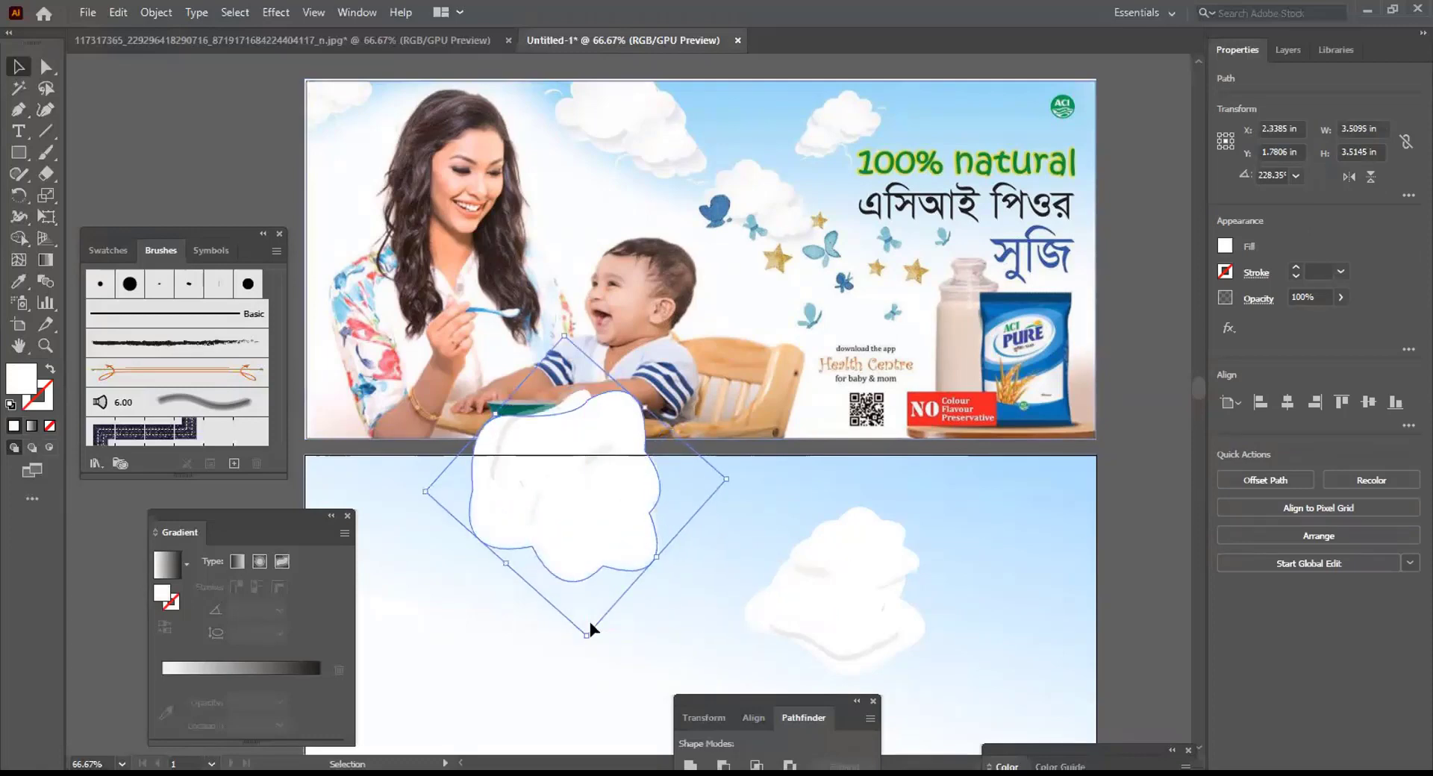
# Enlarge the large cloud's base shape to about 3.62 by 3.61 in and move its lower-right white shape outside the cloud
pyautogui.moveTo(728, 480); pyautogui.dragTo(732, 481)
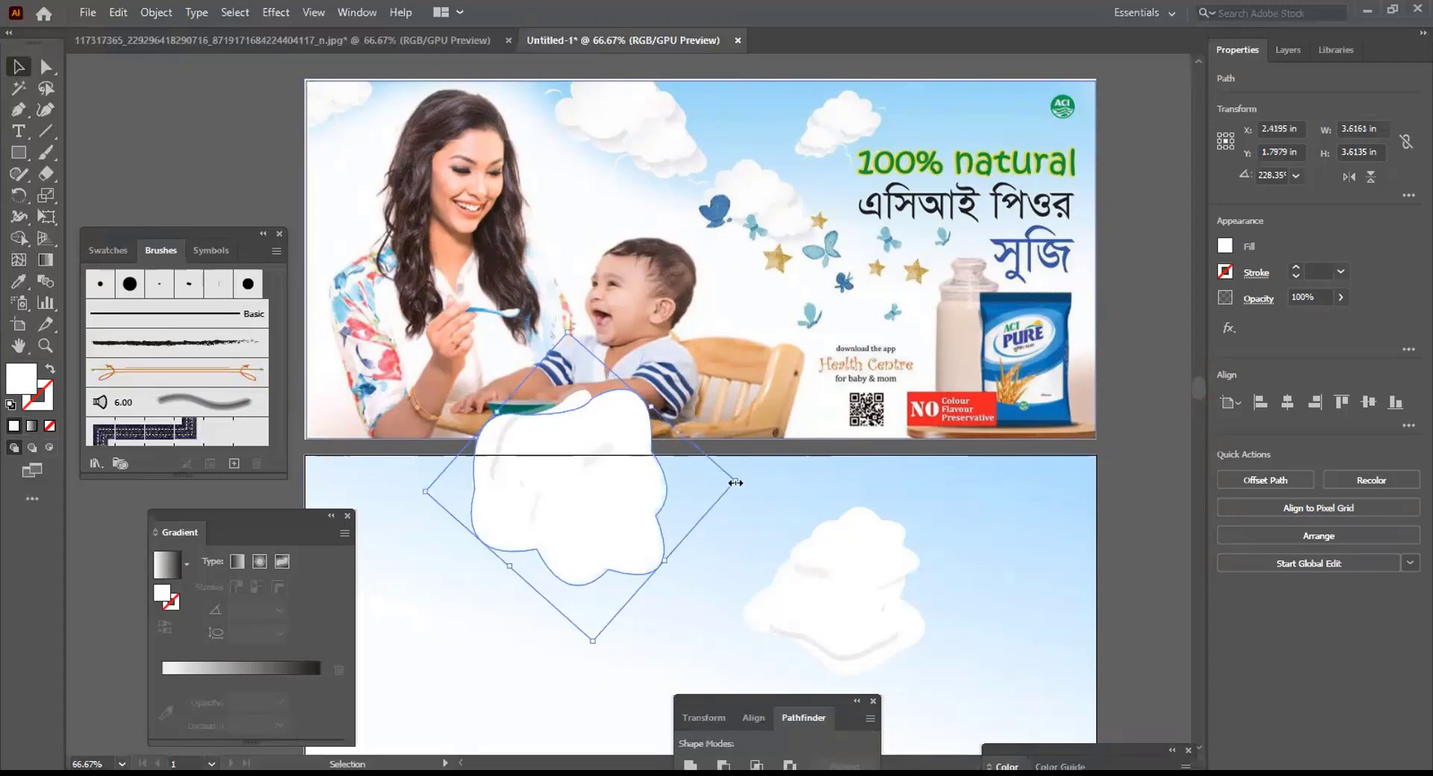
pyautogui.click(655, 630)
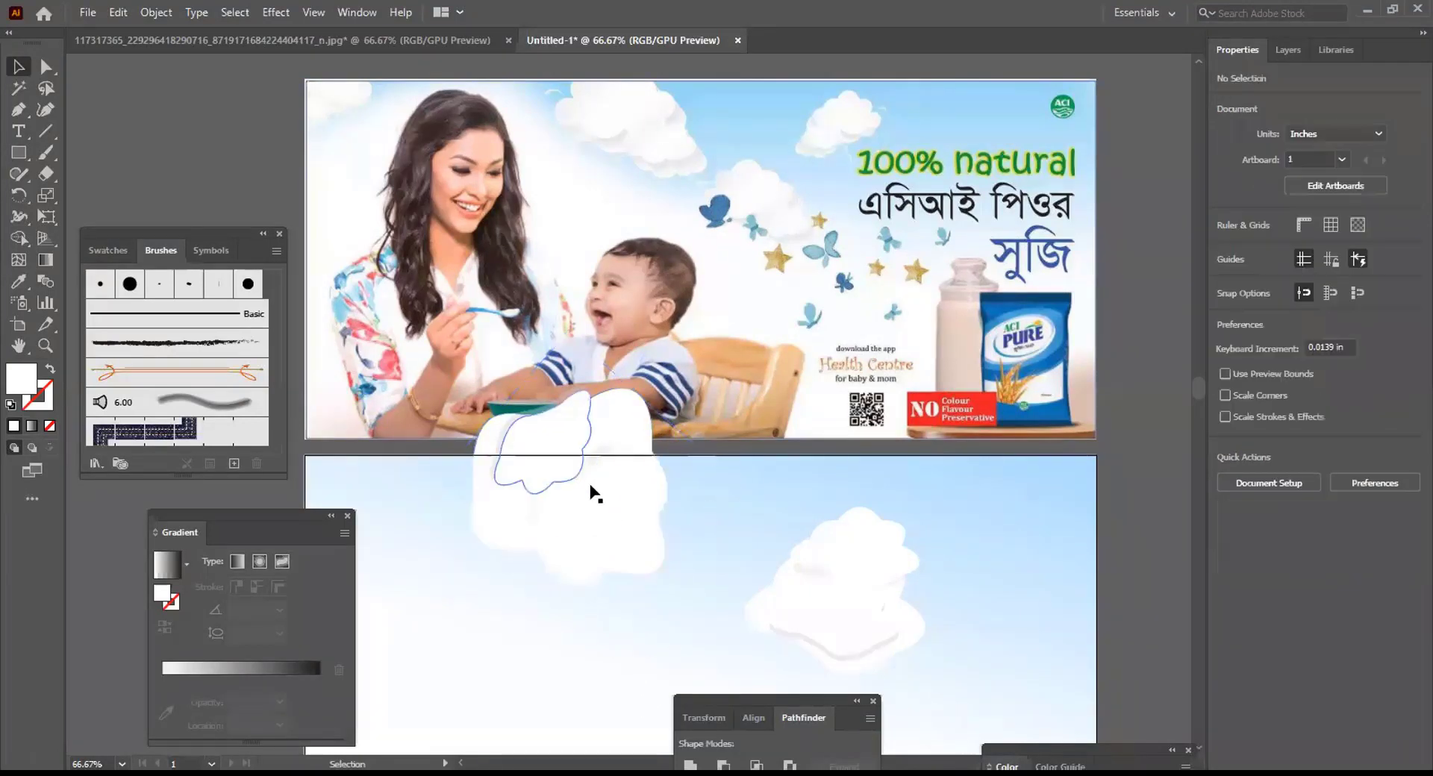
pyautogui.click(586, 482)
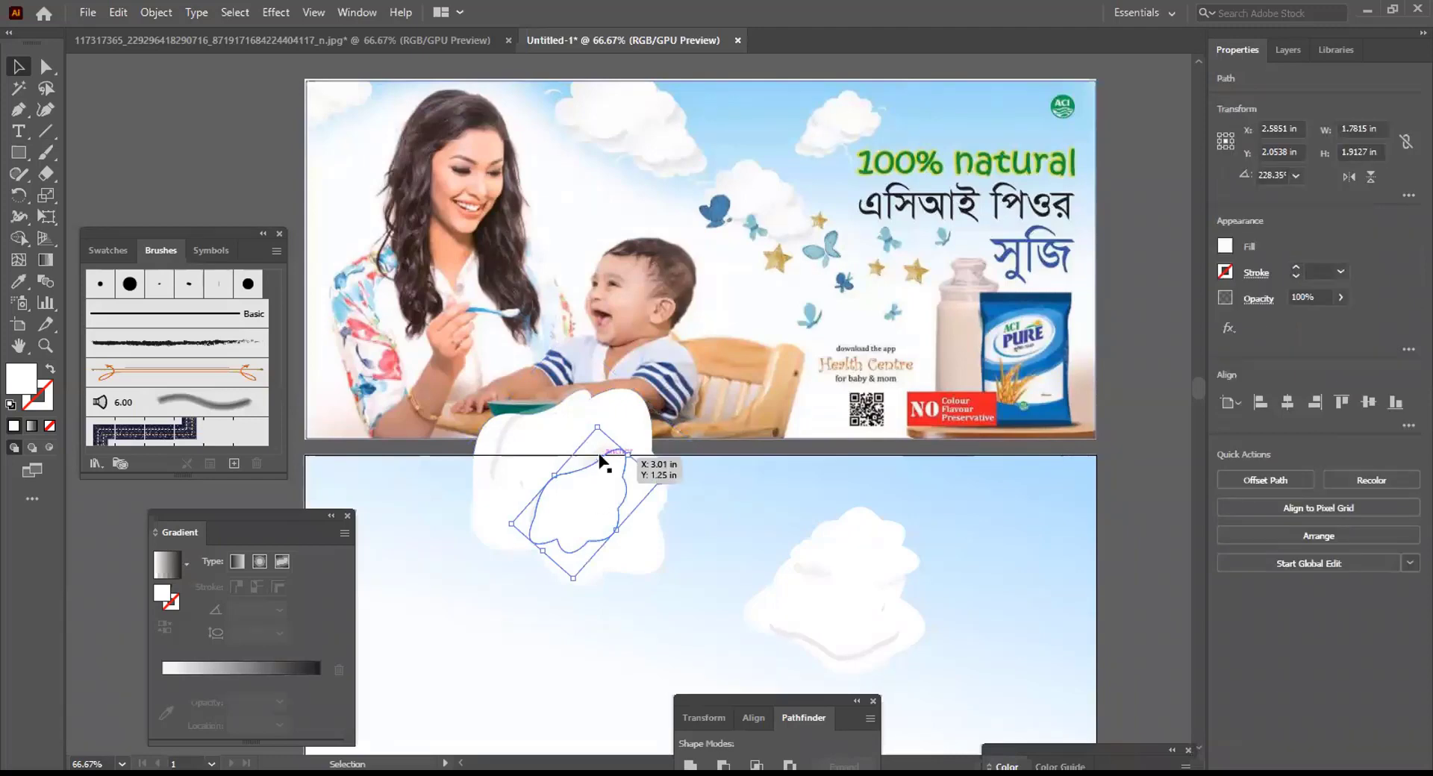
pyautogui.moveTo(512, 525); pyautogui.dragTo(477, 543)
pyautogui.moveTo(598, 492); pyautogui.dragTo(371, 485)
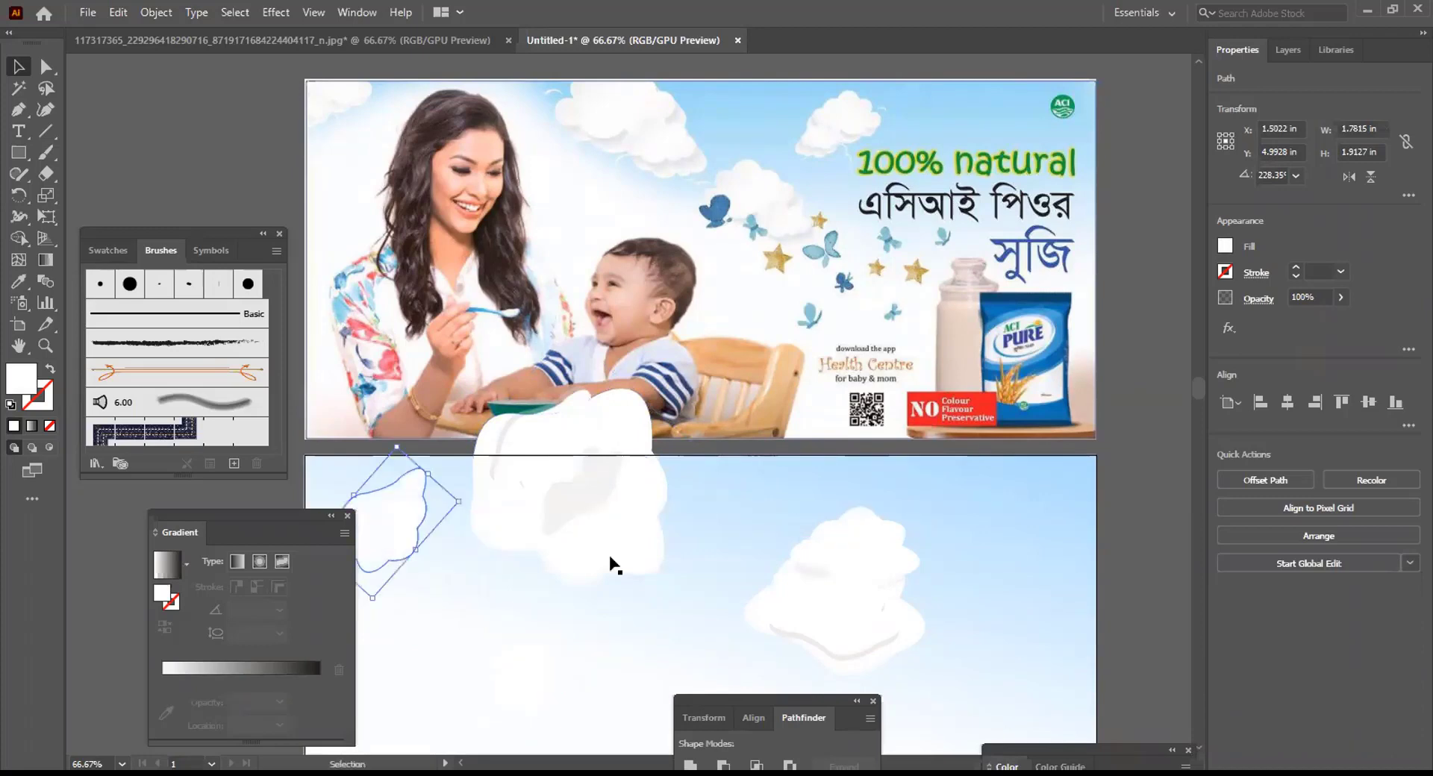
# Move the grey 12% opacity shadow shape onto the lower-right lobe of the large cloud
pyautogui.click(629, 487)
pyautogui.moveTo(640, 473); pyautogui.dragTo(507, 505)
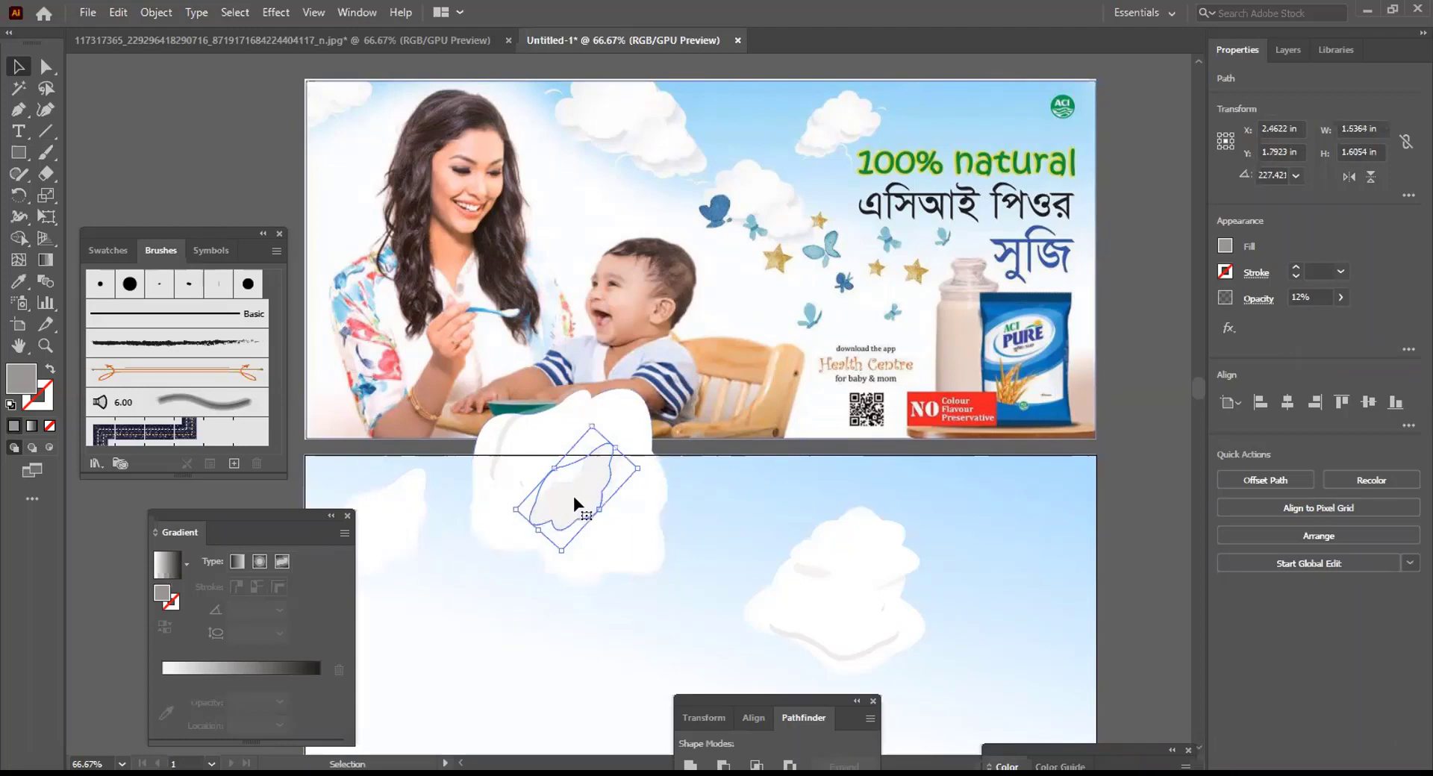
pyautogui.moveTo(593, 515); pyautogui.dragTo(624, 532)
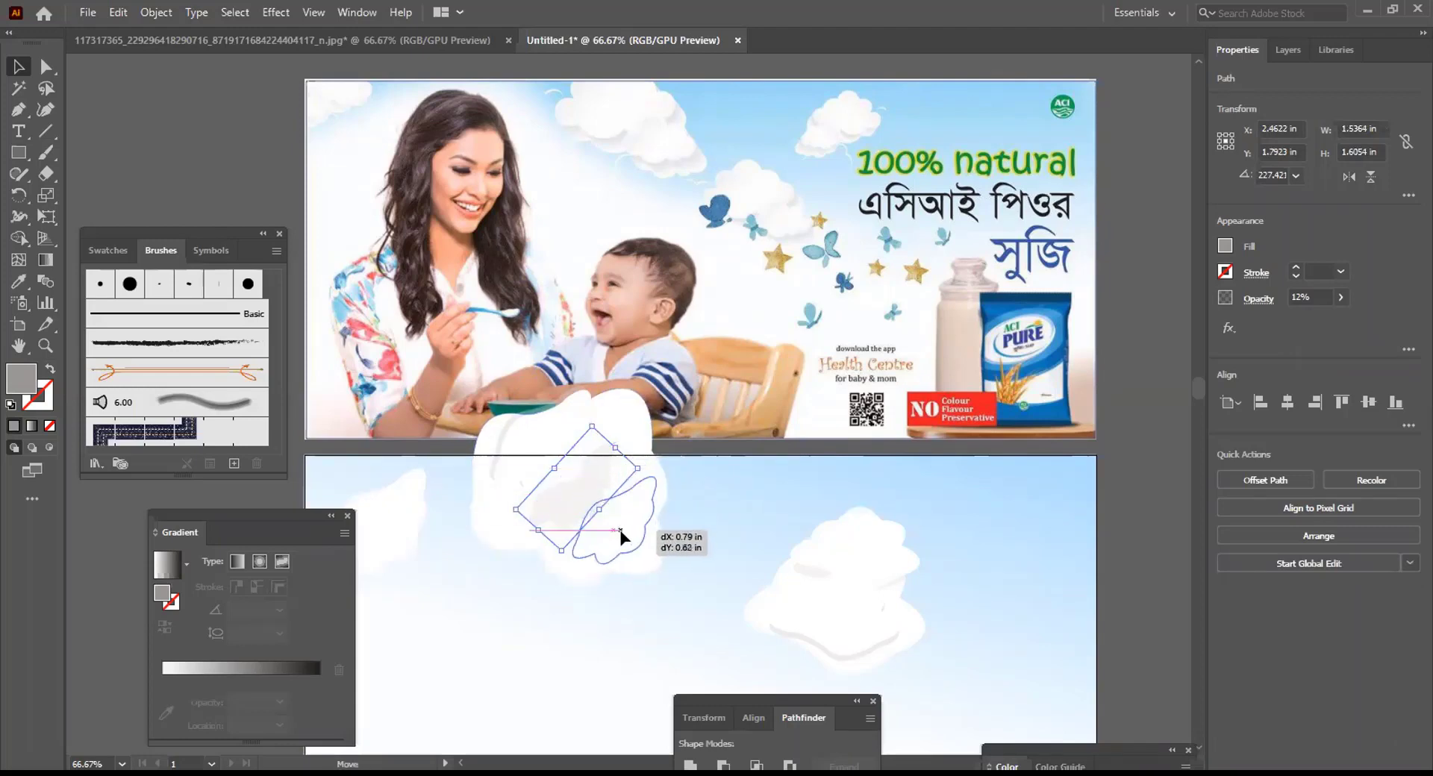
pyautogui.moveTo(620, 536); pyautogui.dragTo(661, 609)
pyautogui.click(661, 608)
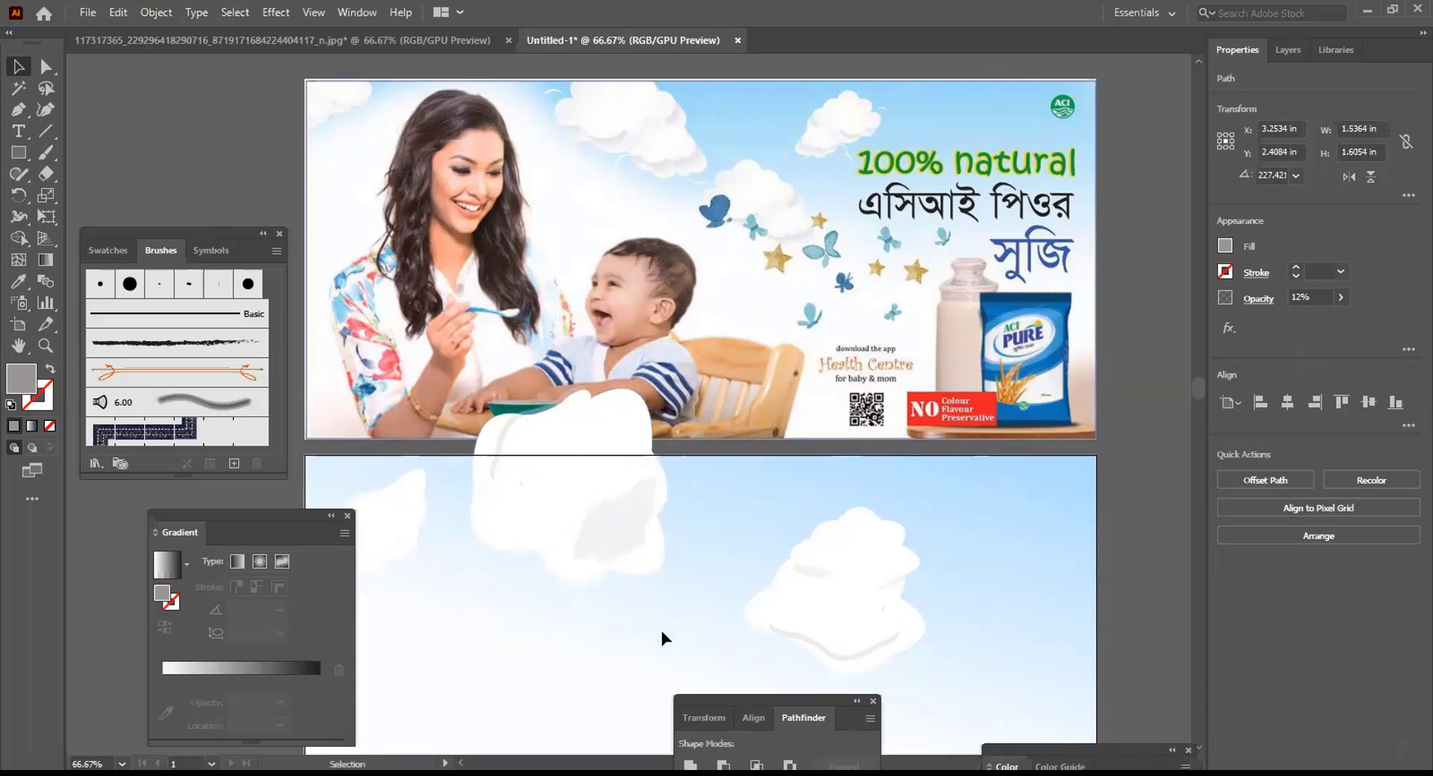
# Set the cloud's upper-left white shape and its shadow aside on the banner, and fit the loose white shape over the lower-right shadow
pyautogui.click(543, 445)
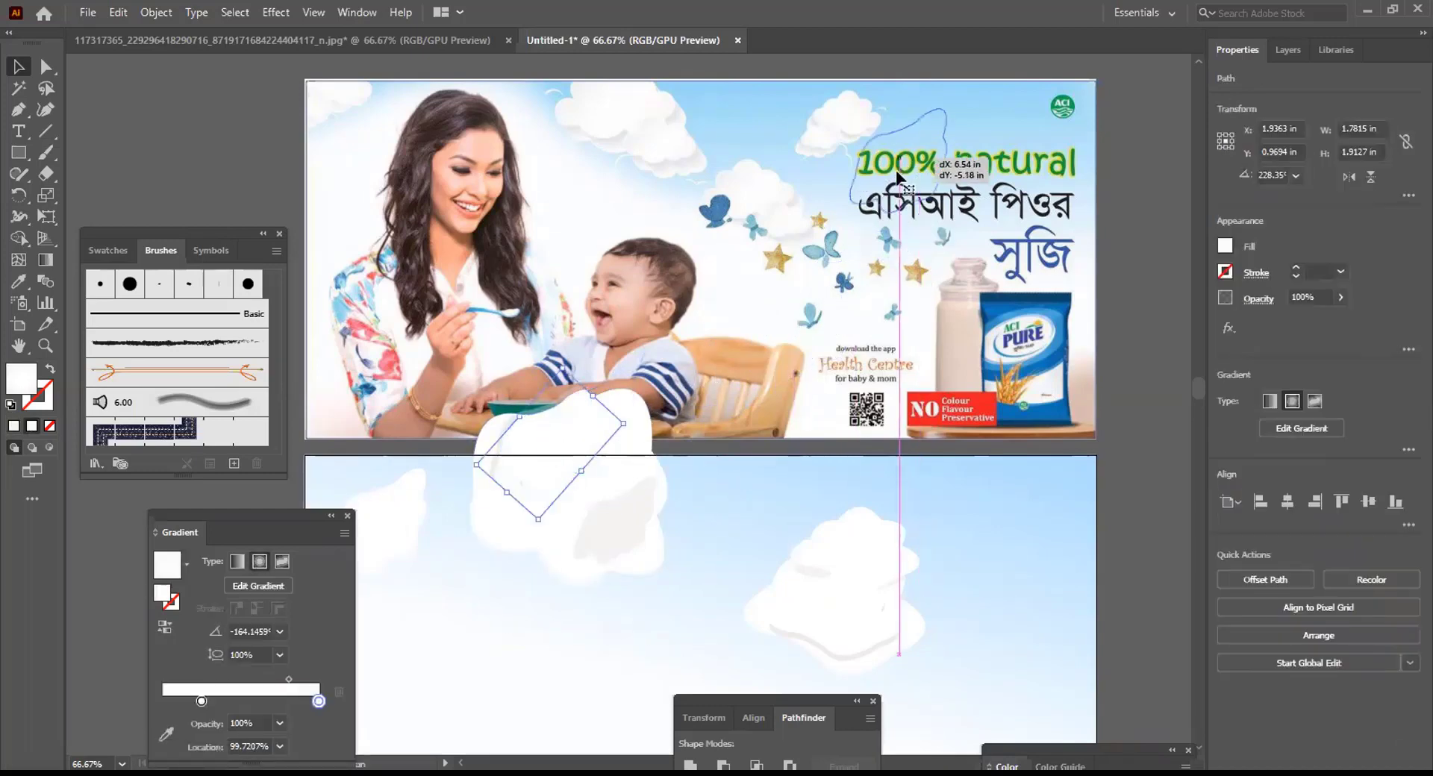
pyautogui.moveTo(506, 460); pyautogui.dragTo(970, 288)
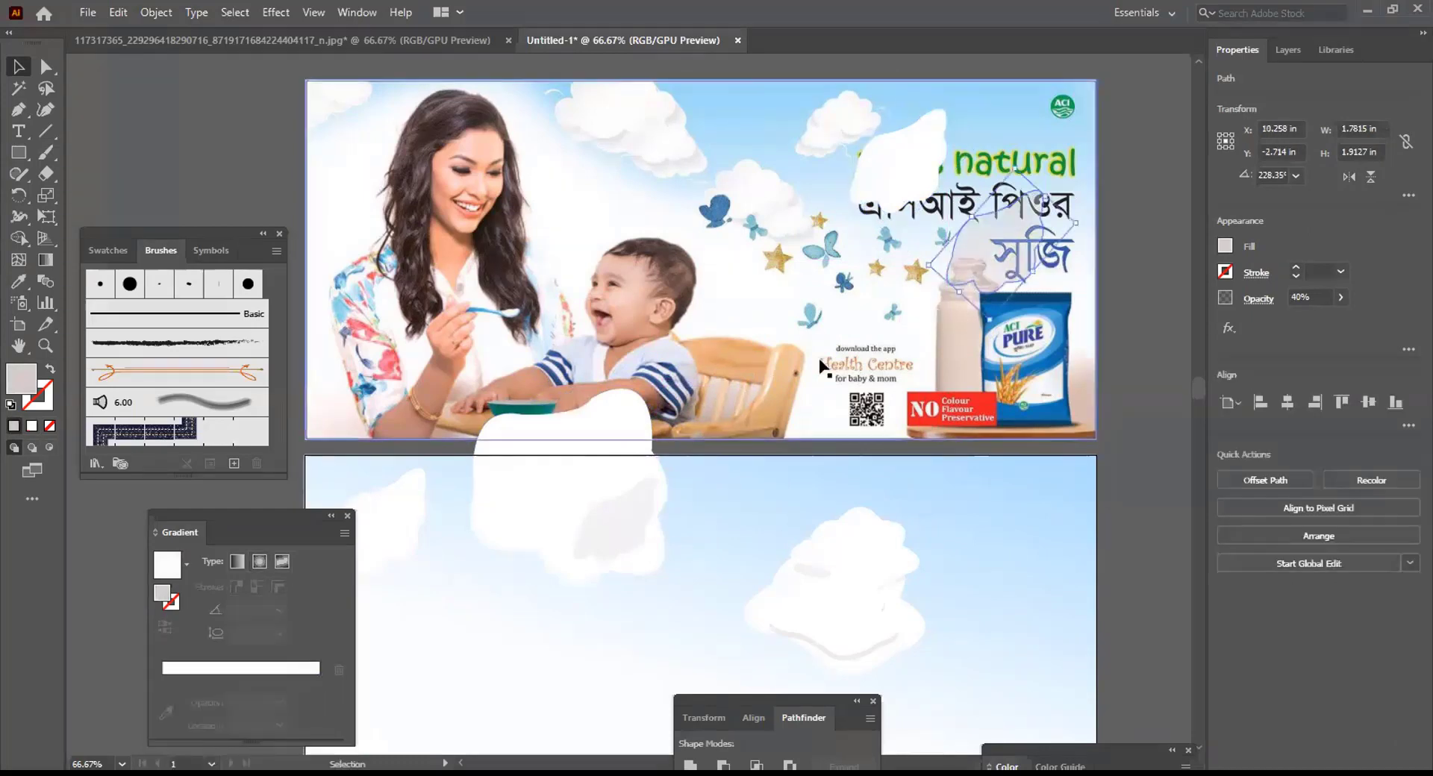
pyautogui.moveTo(387, 525); pyautogui.dragTo(595, 496)
pyautogui.click(567, 651)
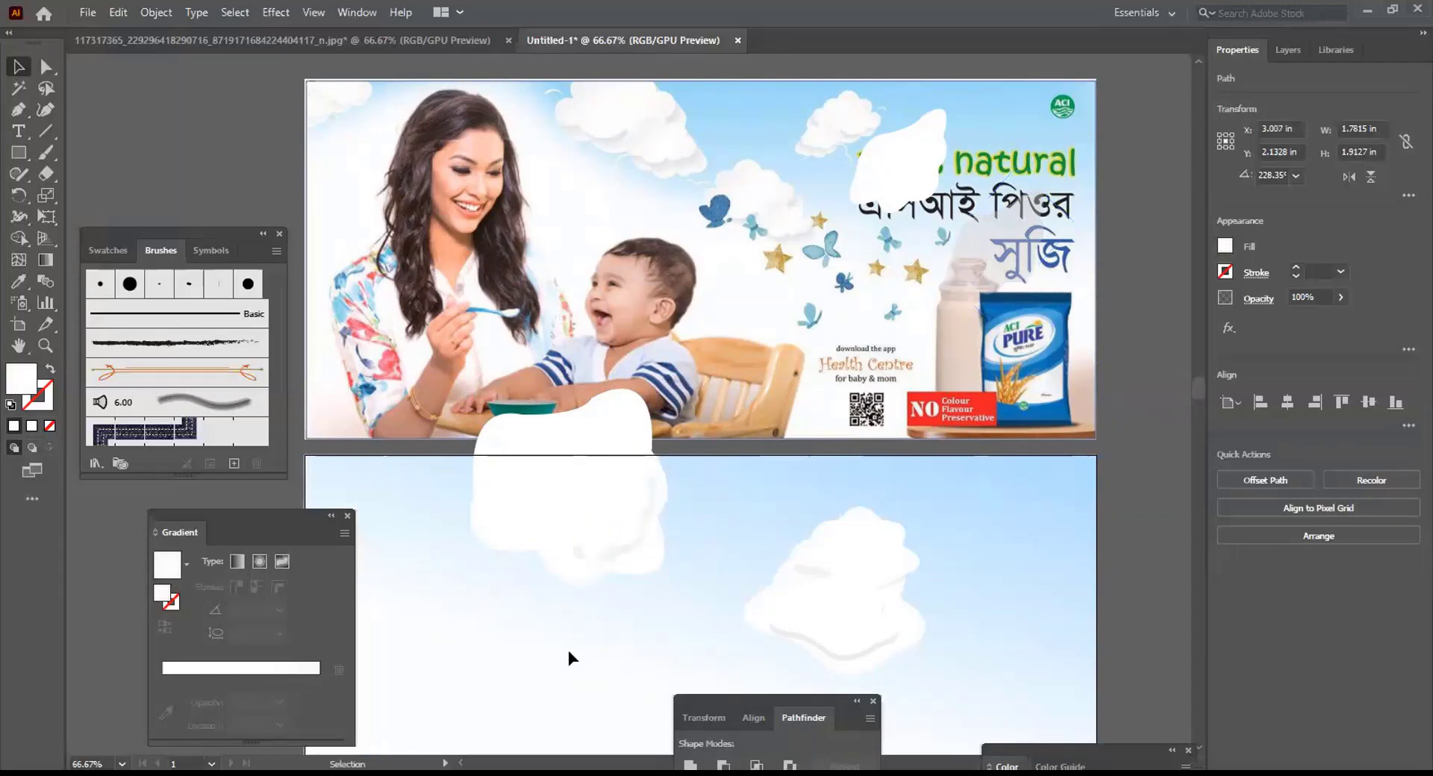
pyautogui.click(589, 515)
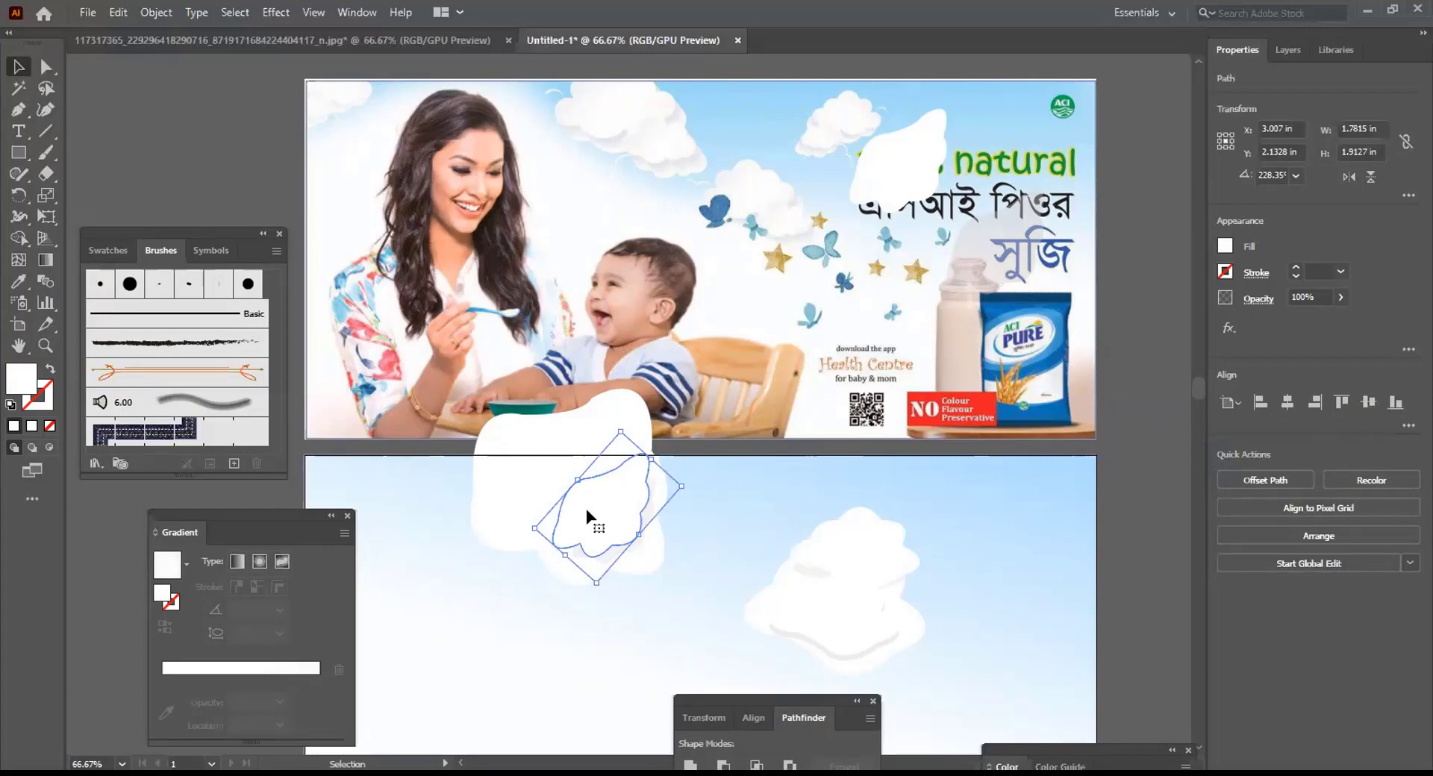
pyautogui.press('Left')
pyautogui.press('Up')
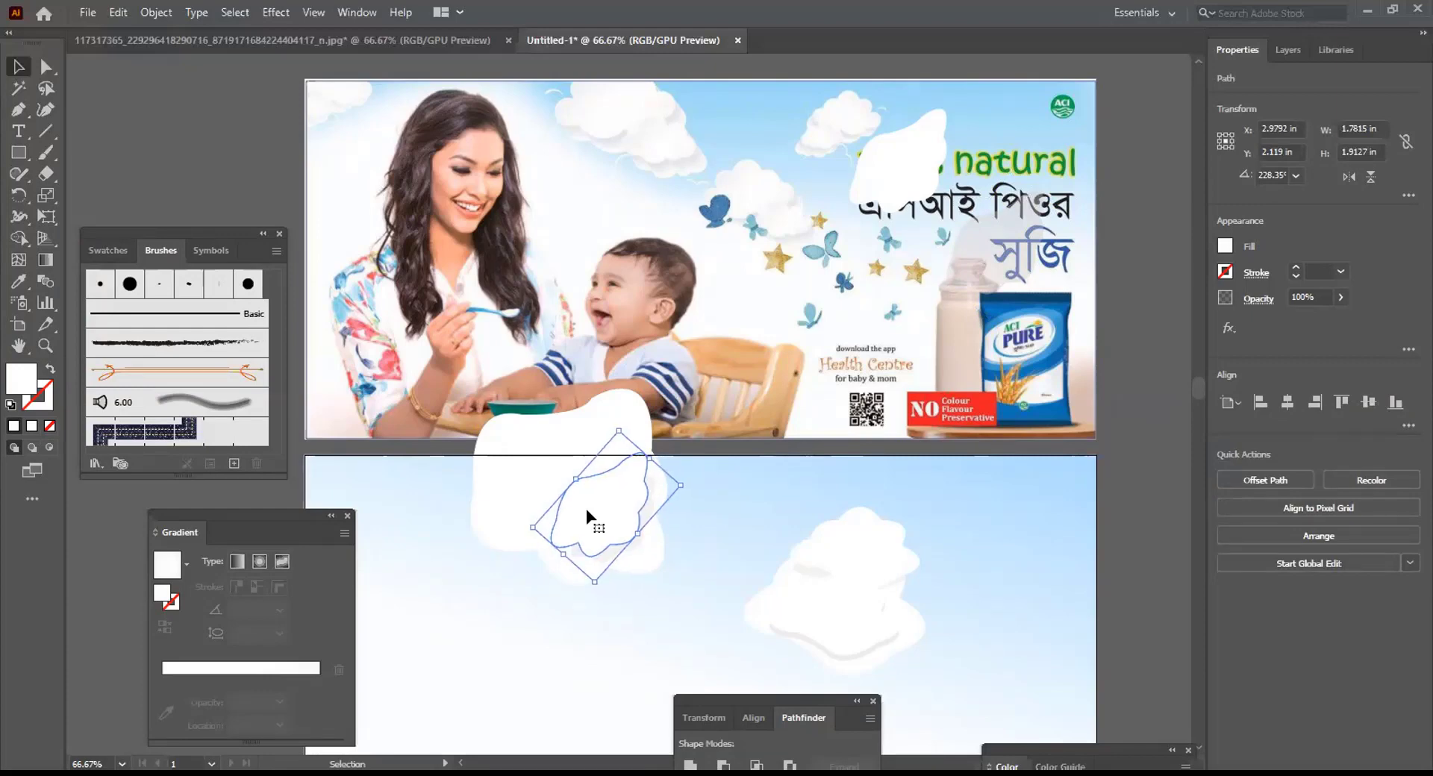
pyautogui.click(576, 672)
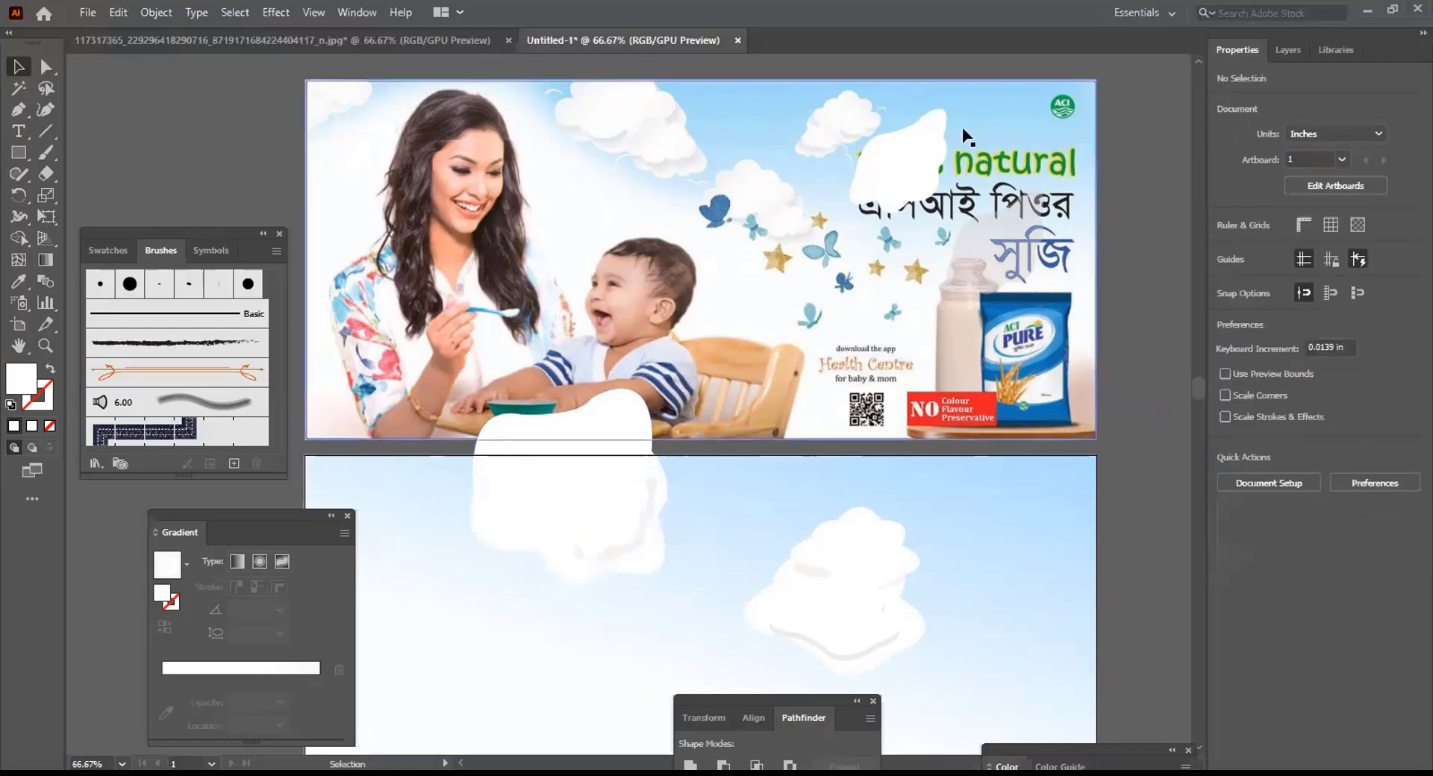
# Return the 40% opacity shadow shape to the cloud's upper-left part and enlarge it to about 2.27 by 2.43 in
pyautogui.moveTo(1016, 233); pyautogui.dragTo(655, 445)
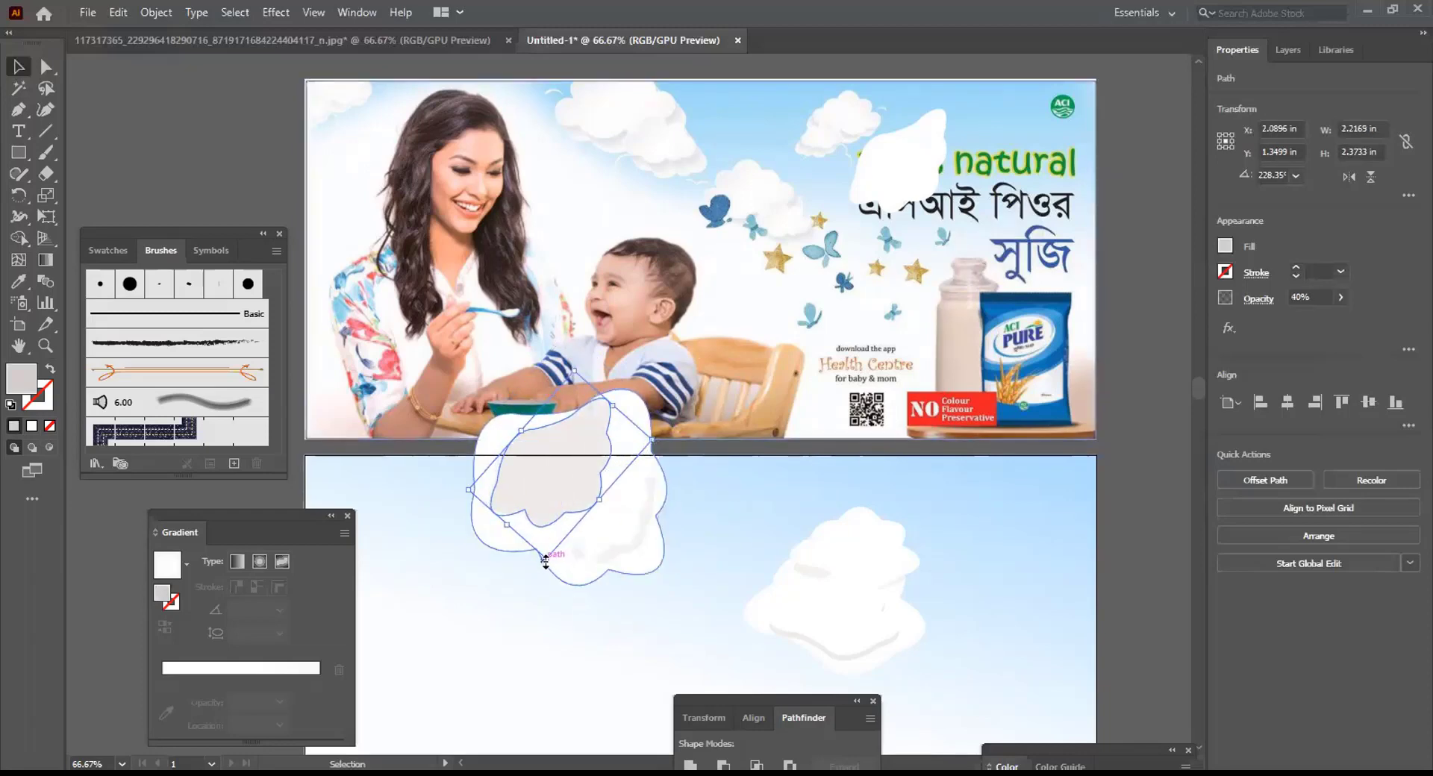
pyautogui.click(564, 611)
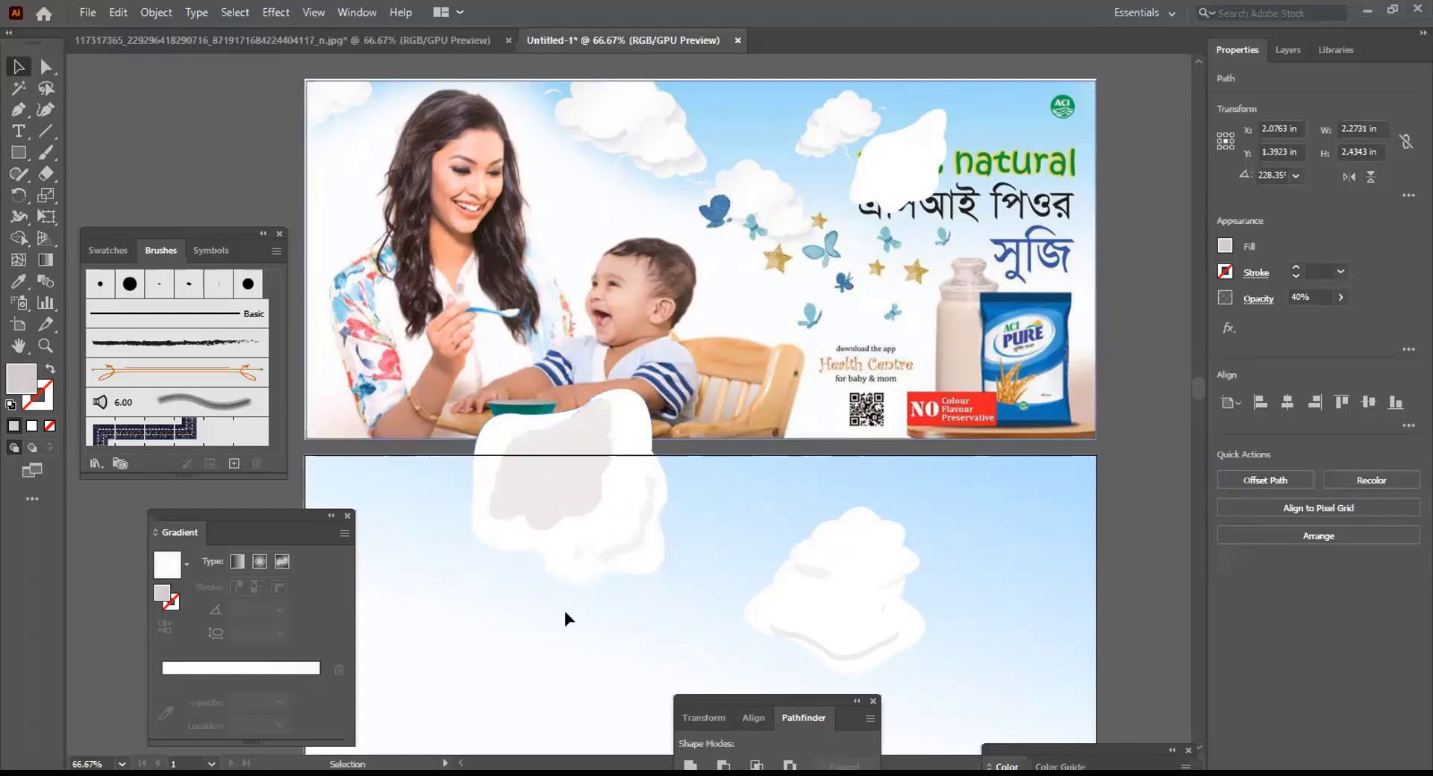
# Bring the lower-right white shape of the cloud to the front of the enlarged shadow
pyautogui.click(608, 522)
pyautogui.rightClick(614, 513)
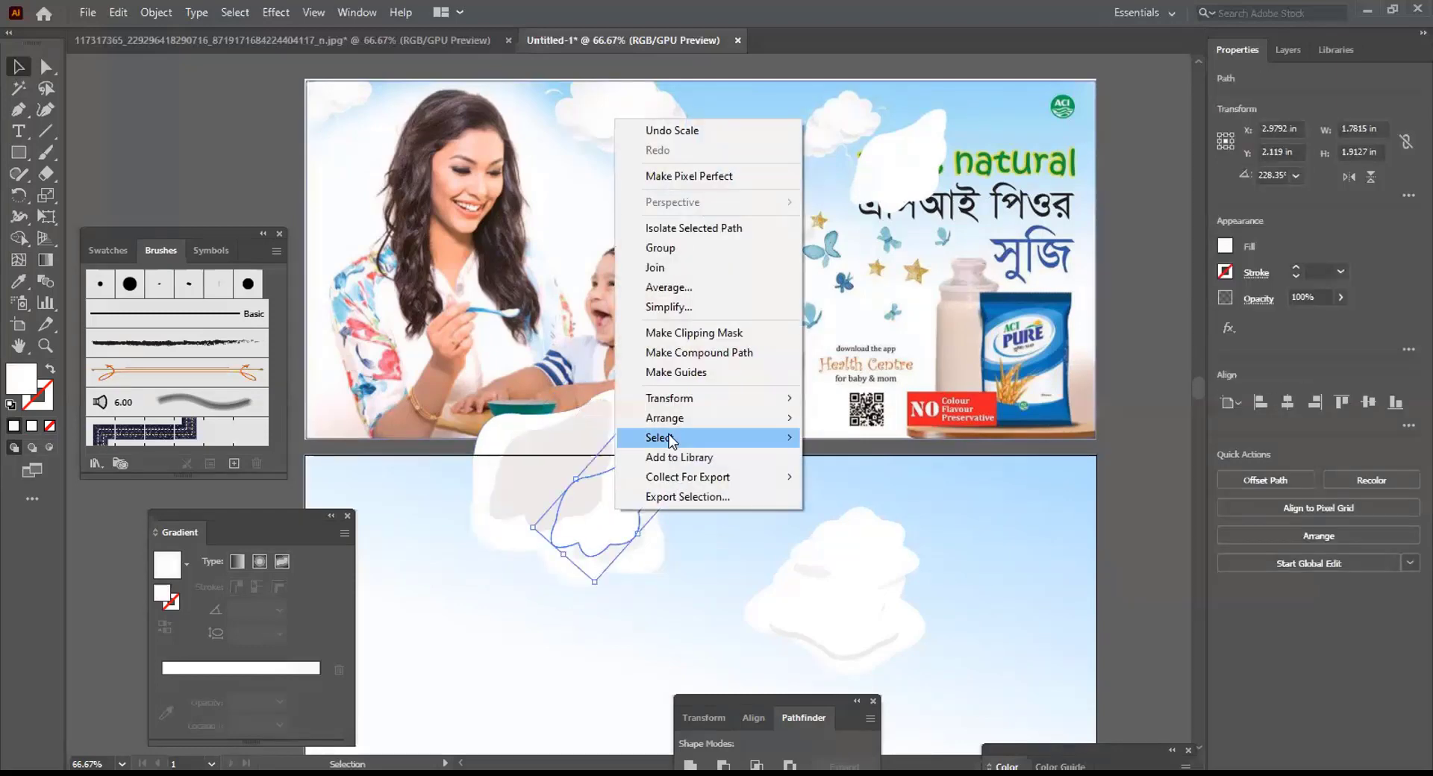
pyautogui.moveTo(752, 425)
pyautogui.click(854, 418)
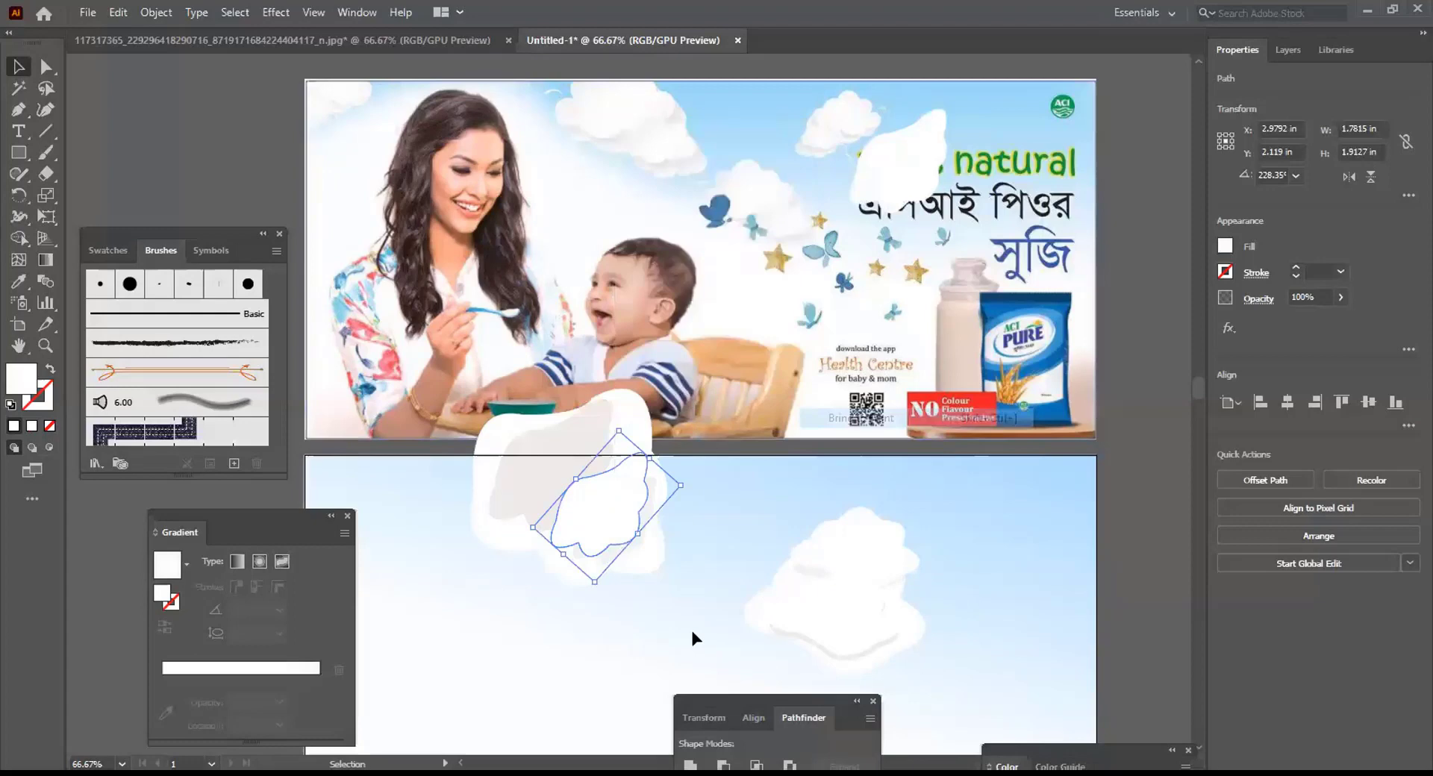
pyautogui.click(751, 487)
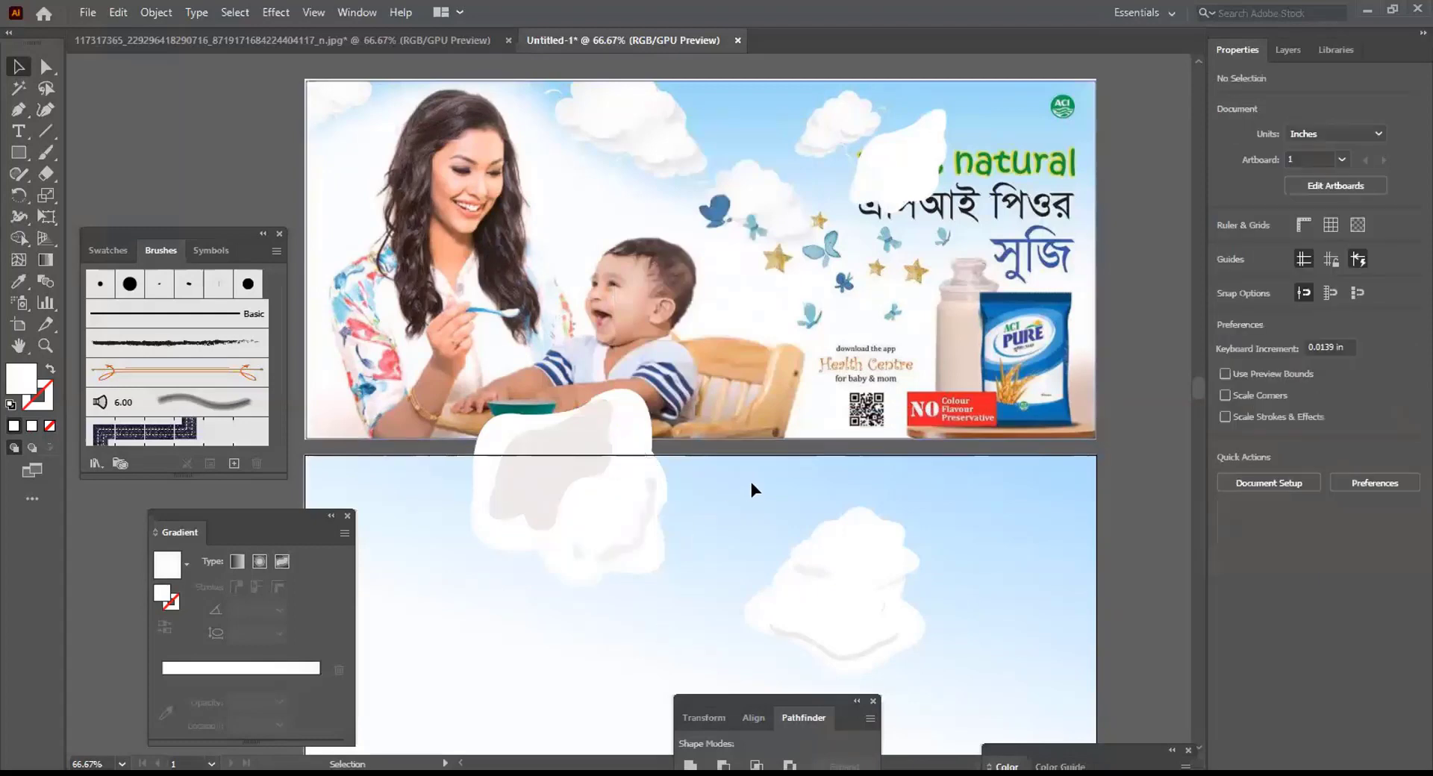
# Place the white gradient shape from the banner over the upper-left shadow and enlarge it to about 2.01 by 2.15 in
pyautogui.moveTo(920, 157); pyautogui.dragTo(627, 444)
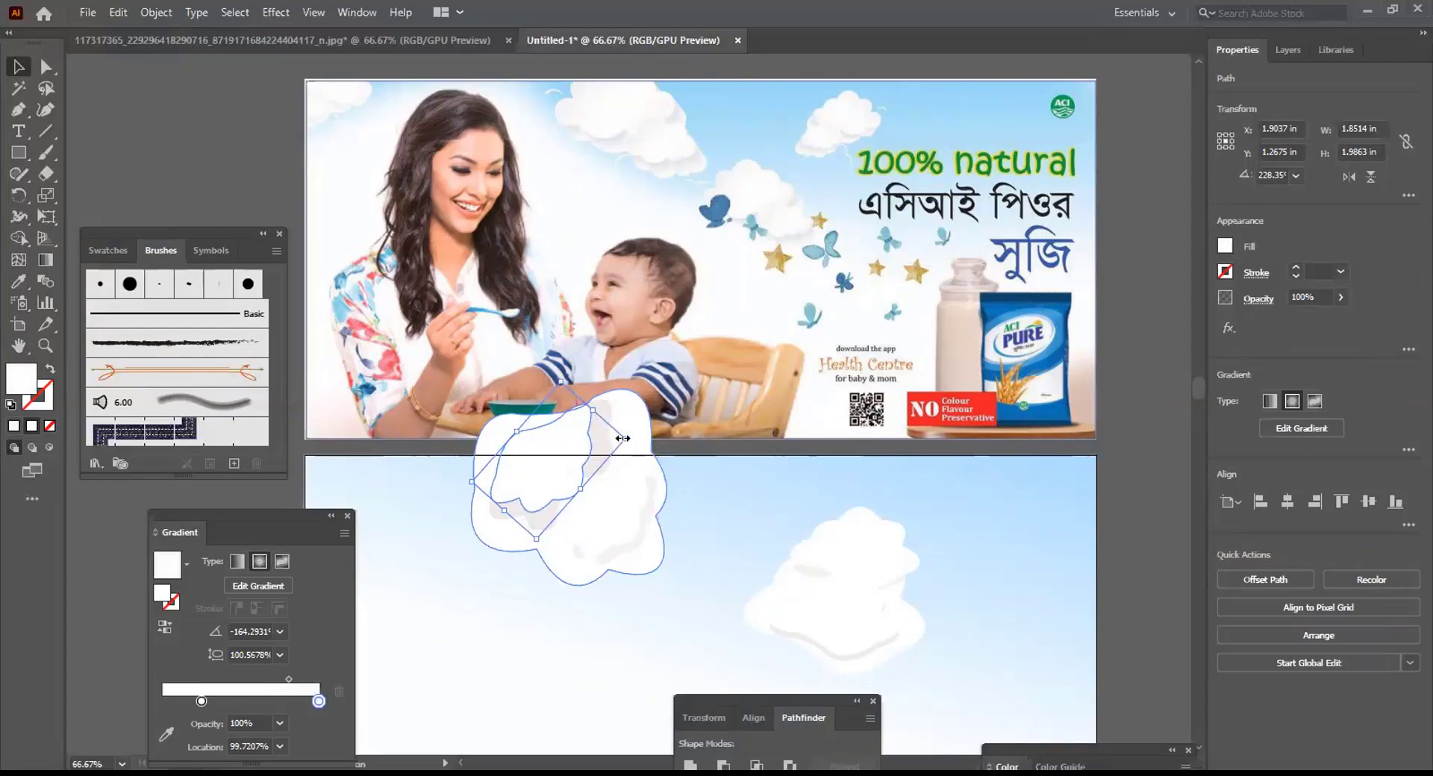
pyautogui.moveTo(620, 441); pyautogui.dragTo(631, 438)
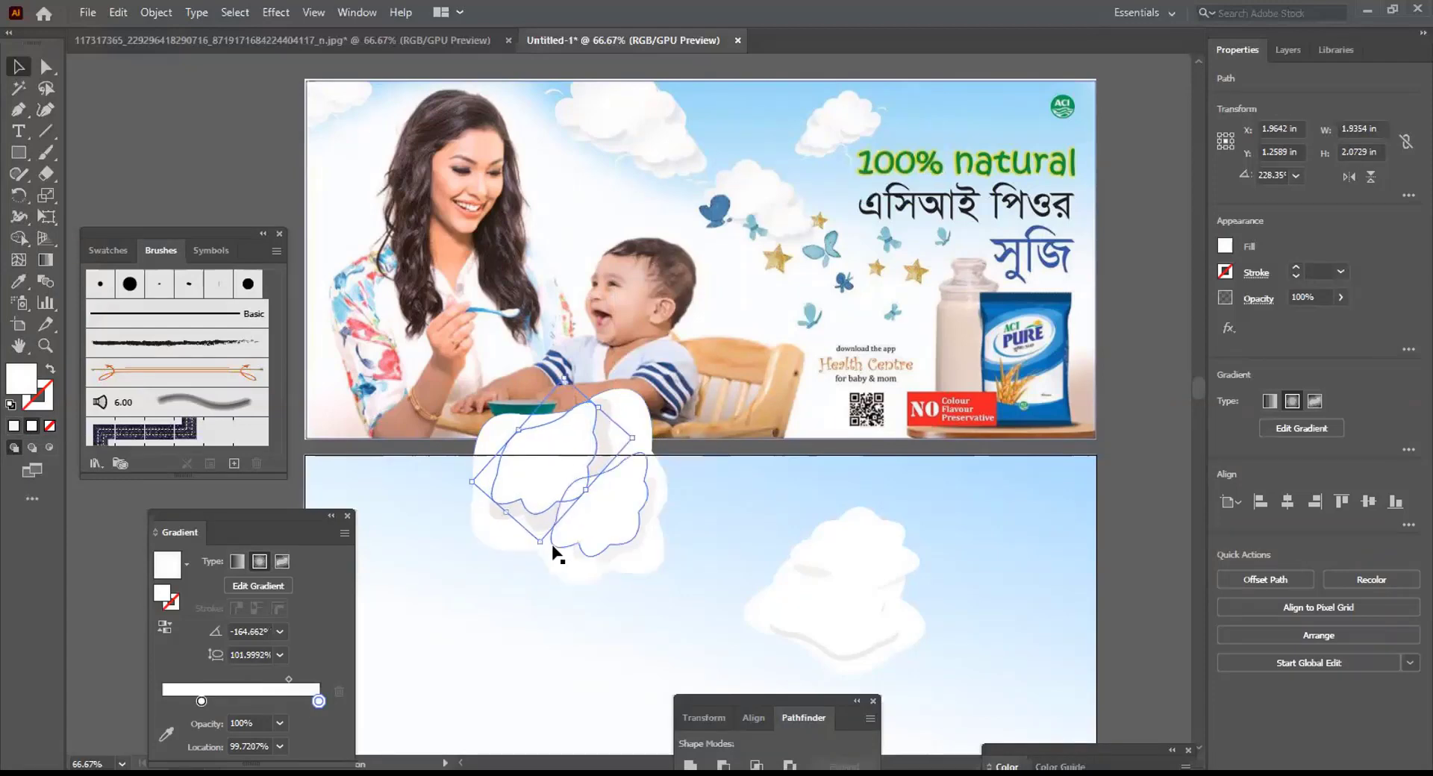
pyautogui.moveTo(542, 540); pyautogui.dragTo(540, 547)
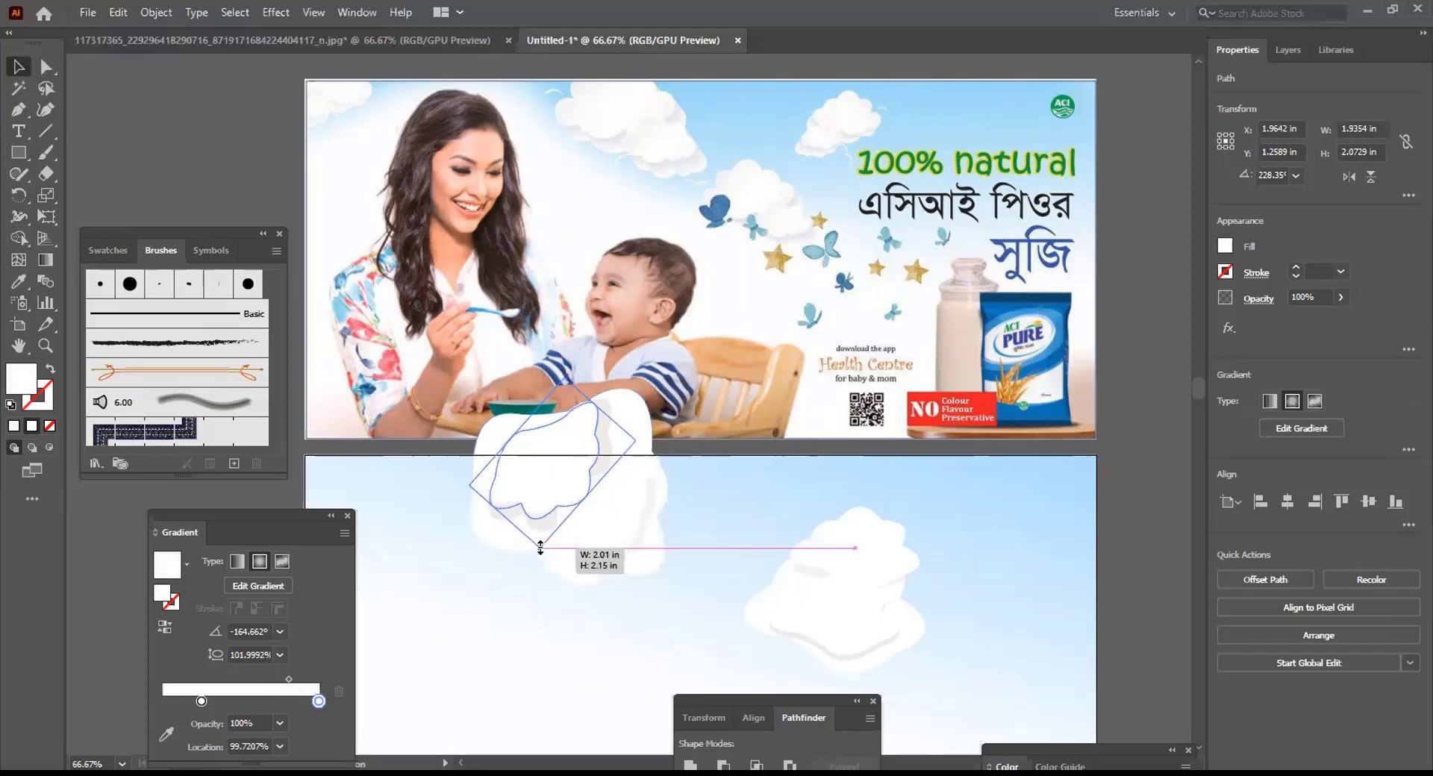
pyautogui.click(507, 651)
# Bring the lower-right white shape to the front of the upper-left gradient shape
pyautogui.moveTo(535, 478); pyautogui.dragTo(597, 521)
pyautogui.rightClick(597, 520)
pyautogui.moveTo(671, 423)
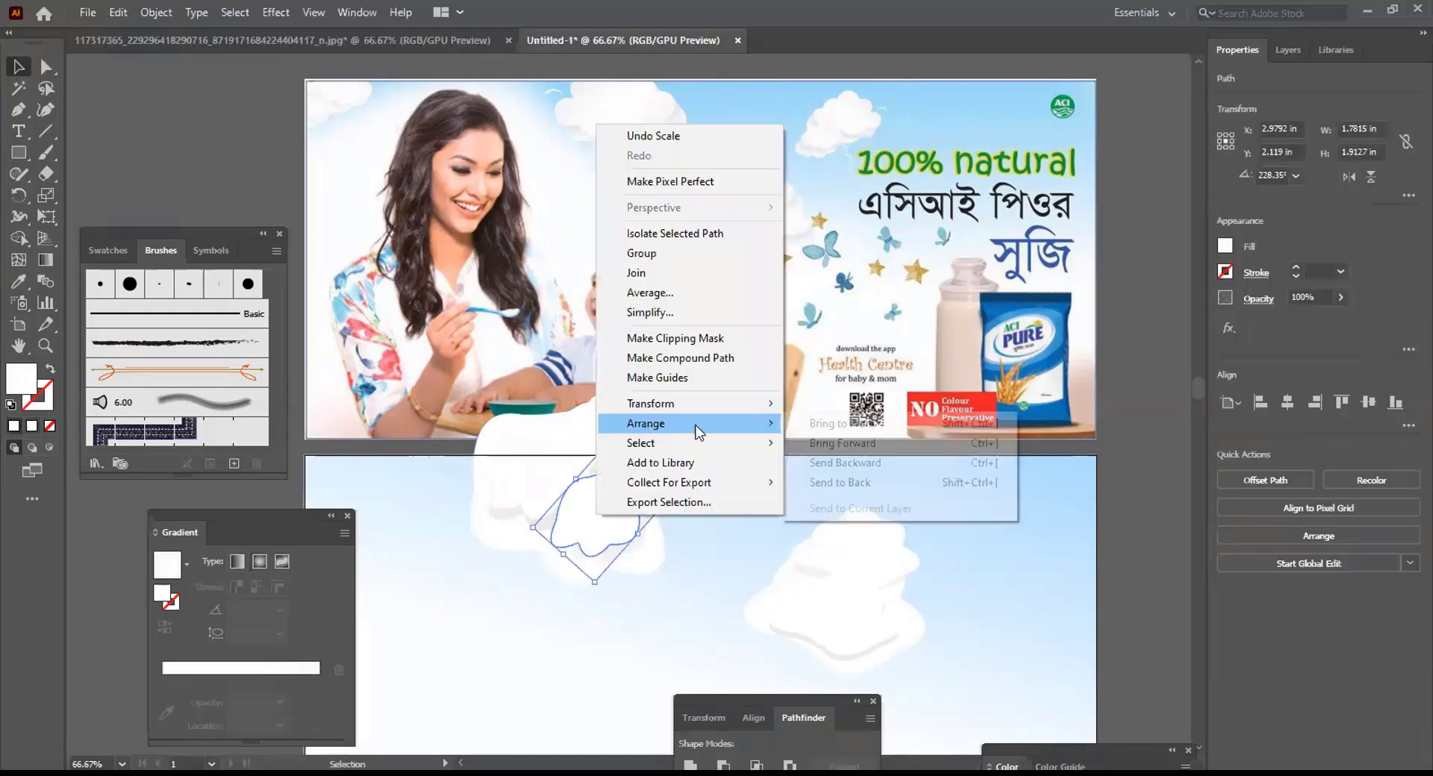
pyautogui.click(809, 427)
pyautogui.click(710, 539)
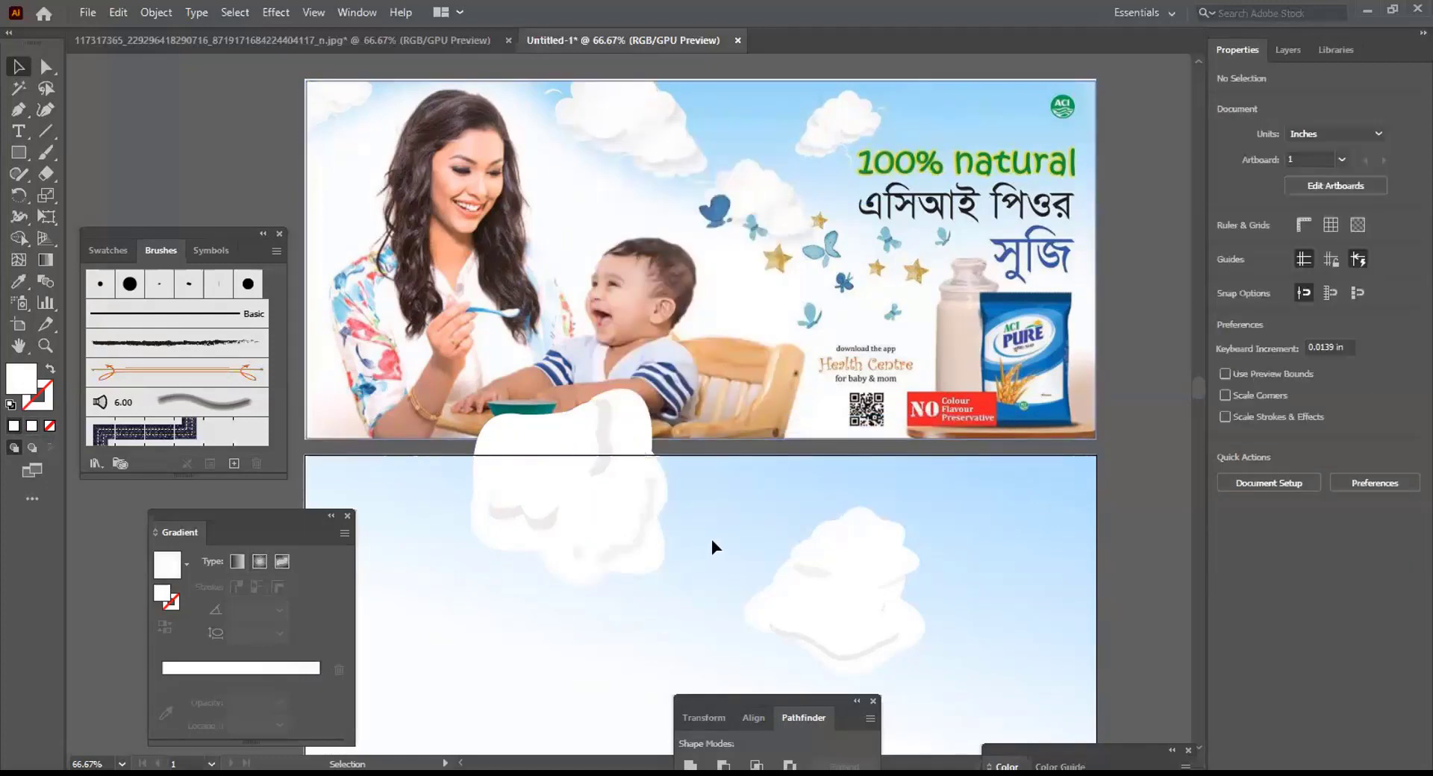
# Enlarge the upper-left shadow shape to about 2.39 by 2.51 in so more of it shows around the white shape
pyautogui.hotkey('ctrl', 'alt')
pyautogui.press('v')
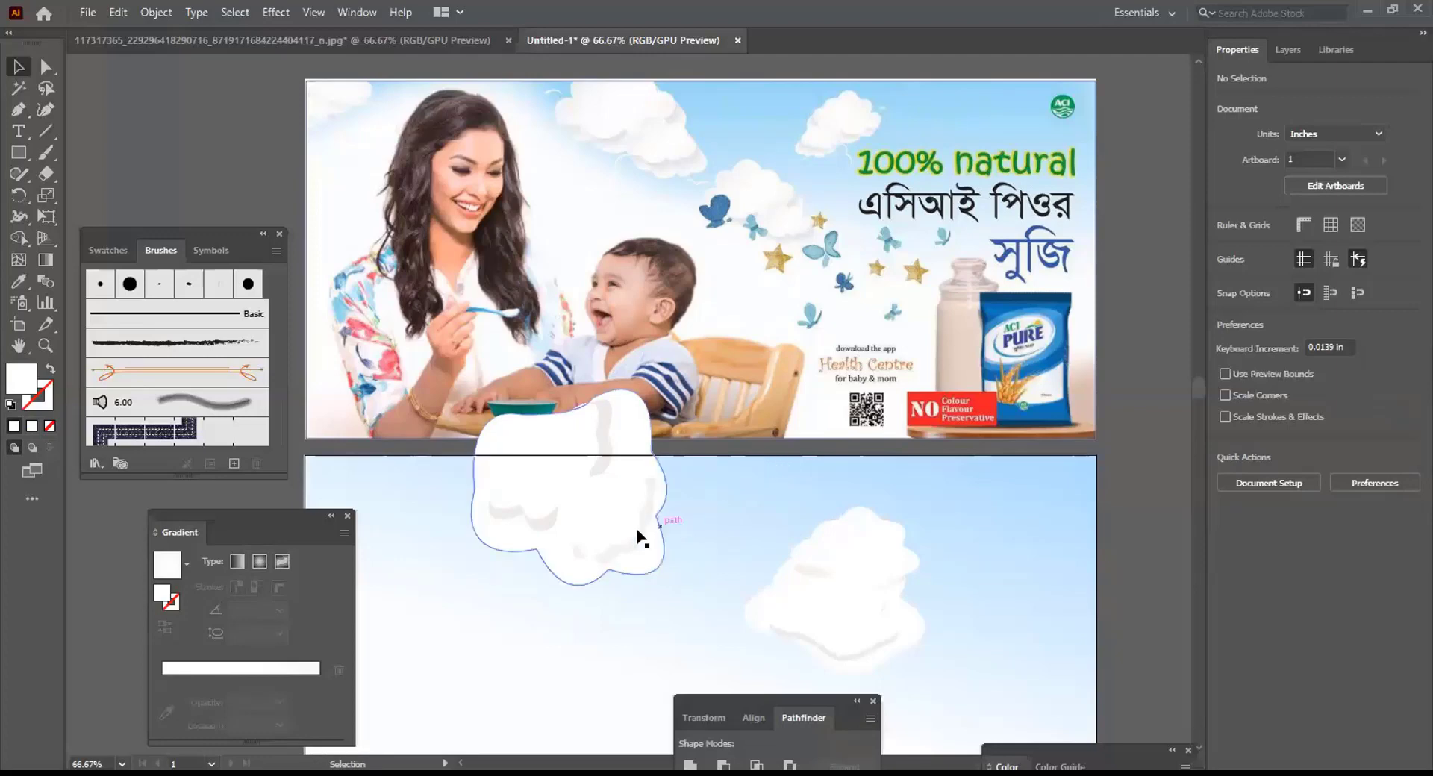
pyautogui.click(536, 531)
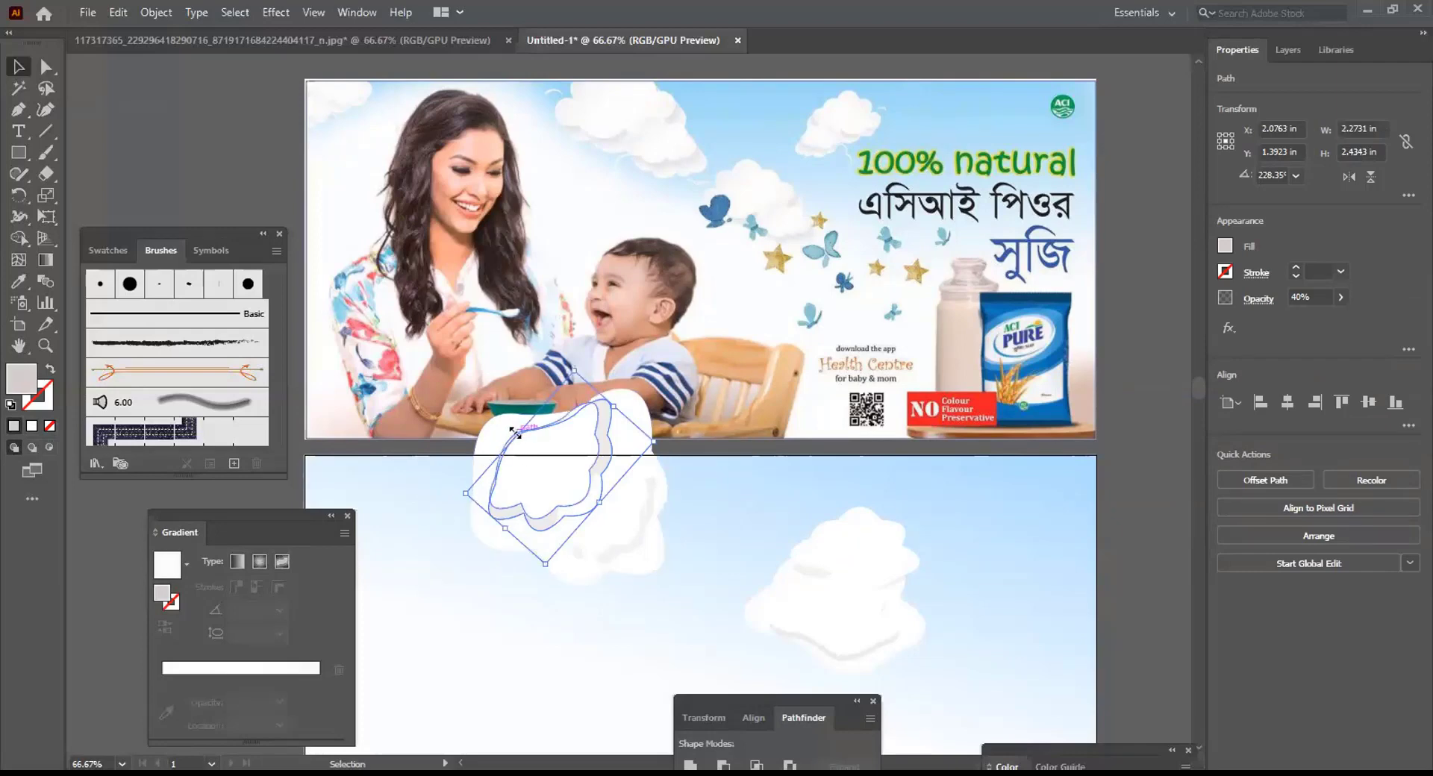
pyautogui.moveTo(515, 431); pyautogui.dragTo(507, 453)
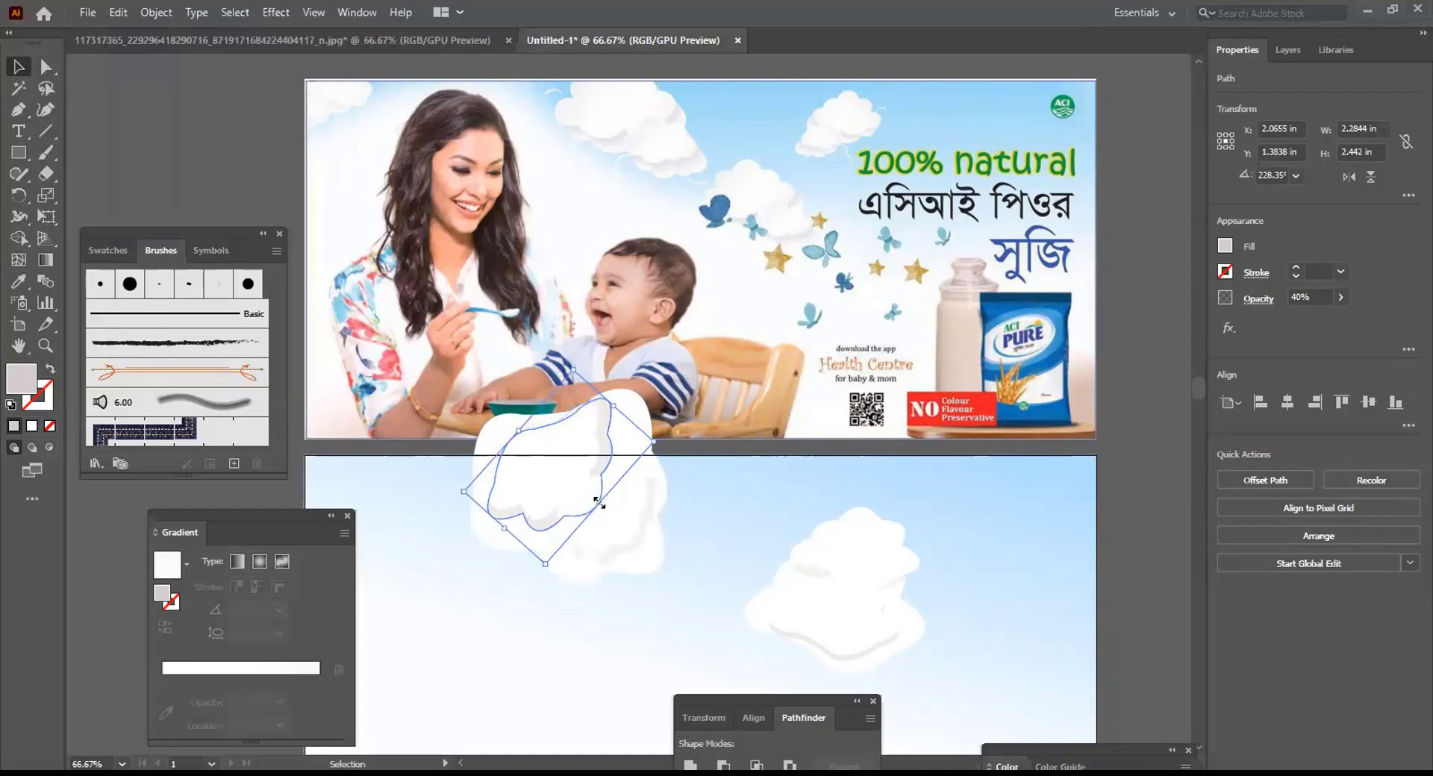
pyautogui.moveTo(599, 502); pyautogui.dragTo(608, 512)
pyautogui.click(483, 656)
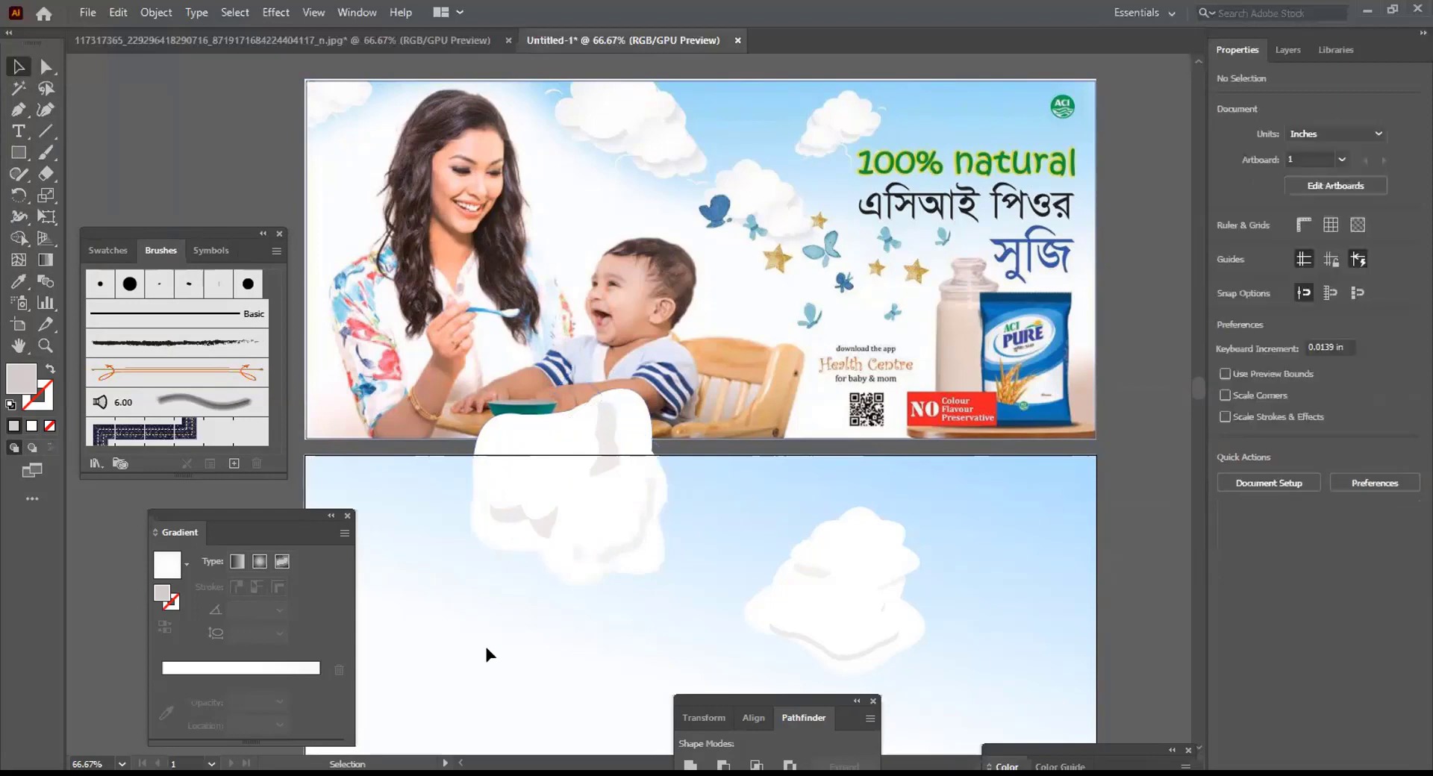
# Lower the opacity of the large cloud's upper-left shadow shape and clear the selection
pyautogui.click(504, 571)
pyautogui.moveTo(512, 521); pyautogui.dragTo(804, 436)
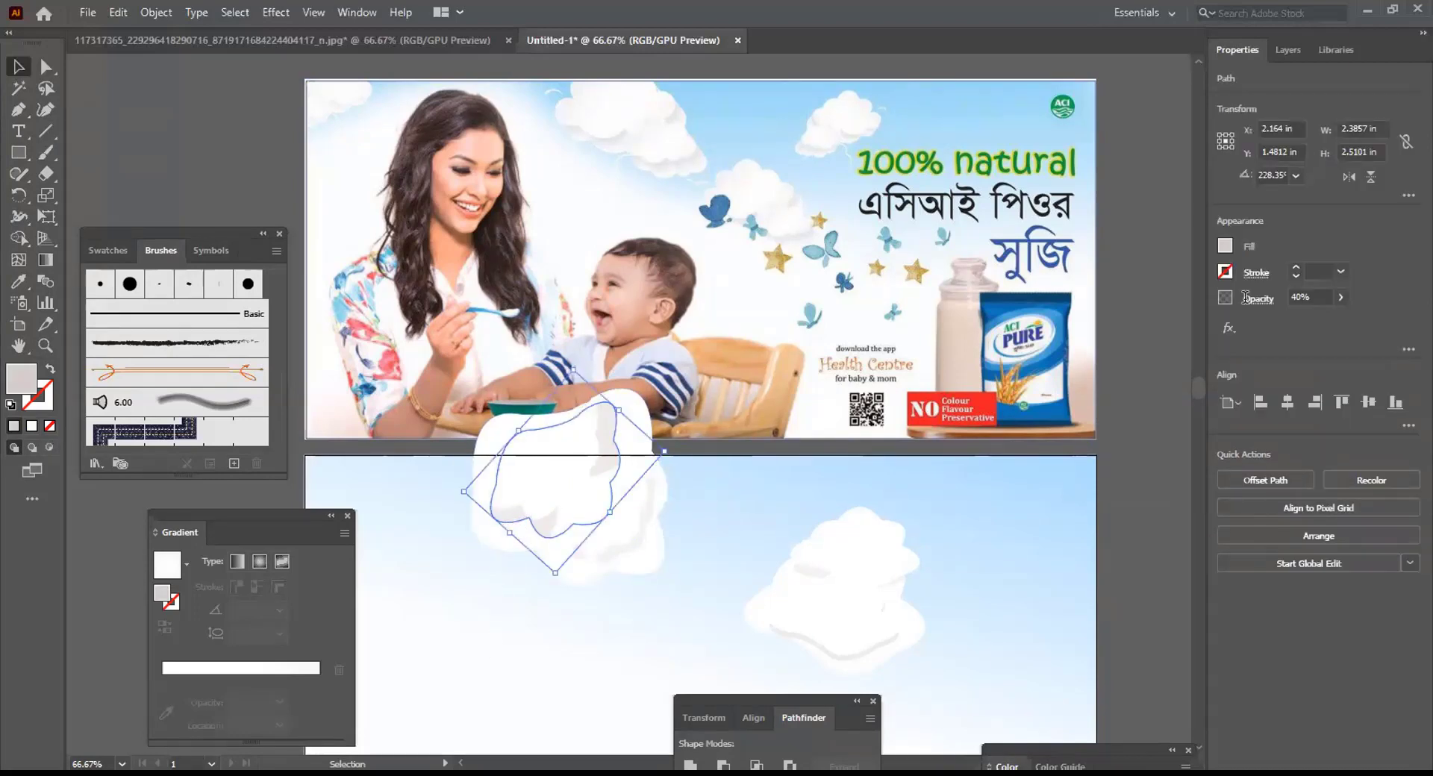
pyautogui.click(1341, 297)
pyautogui.moveTo(1298, 319); pyautogui.dragTo(1292, 319)
pyautogui.click(855, 573)
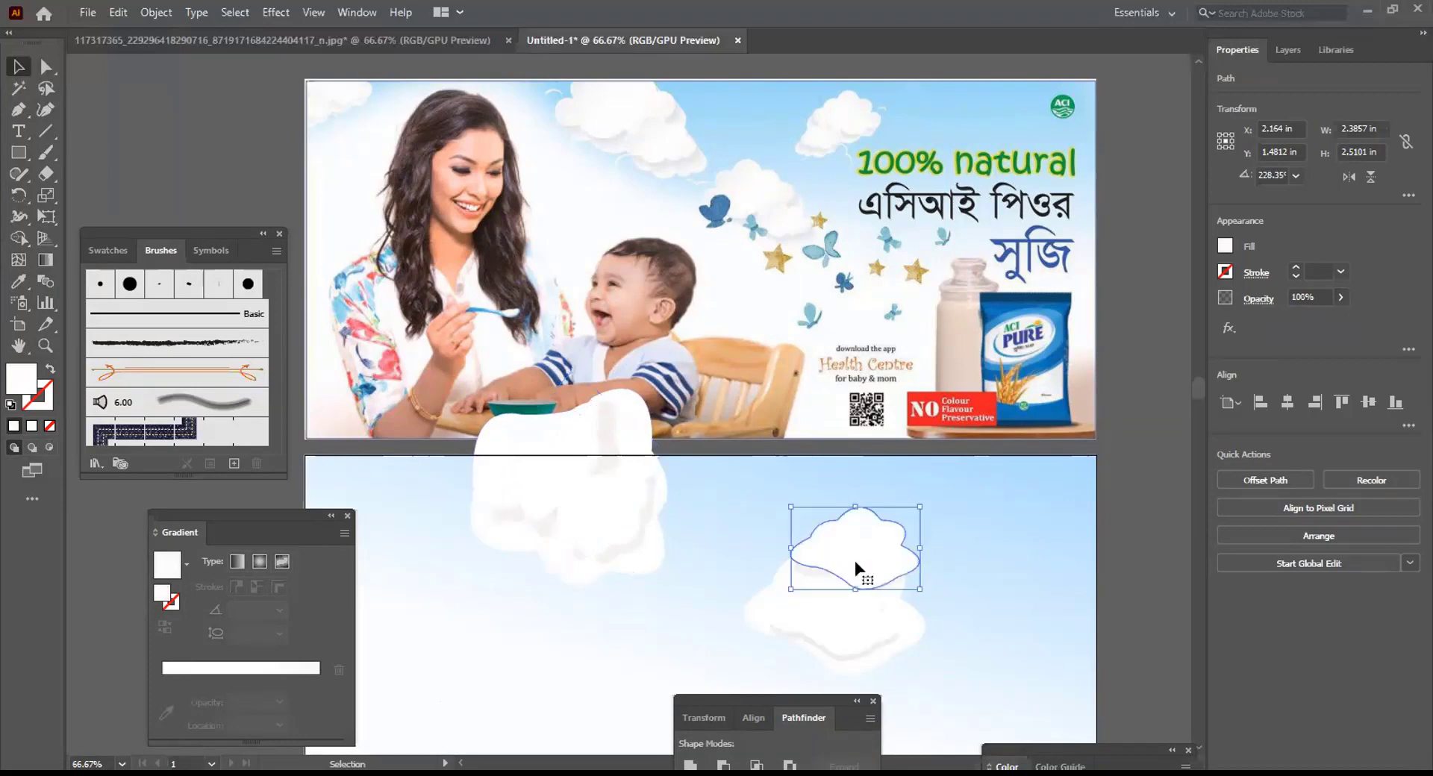
pyautogui.click(1034, 542)
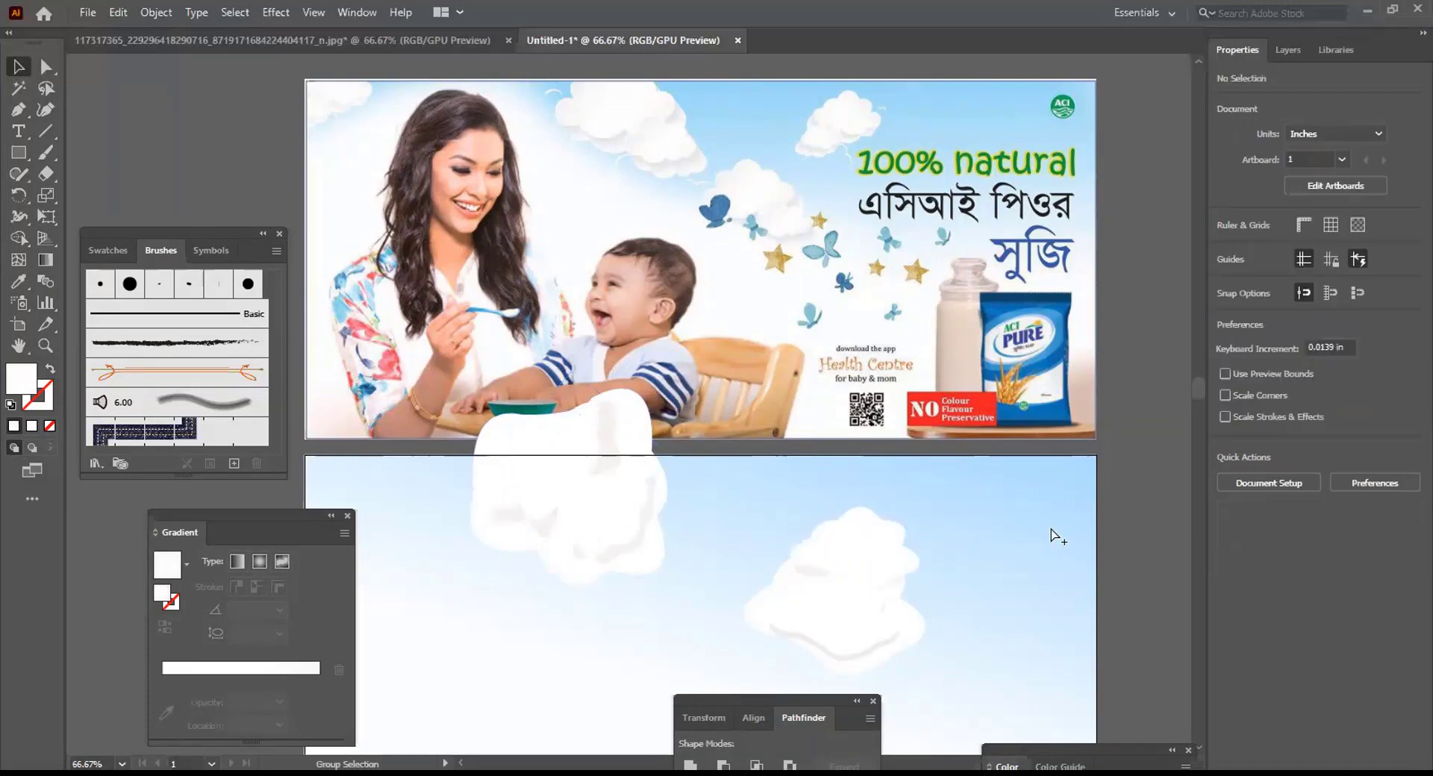
# Move the reference banner image up and away from the large cloud
pyautogui.scroll(-3, 1037, 537)
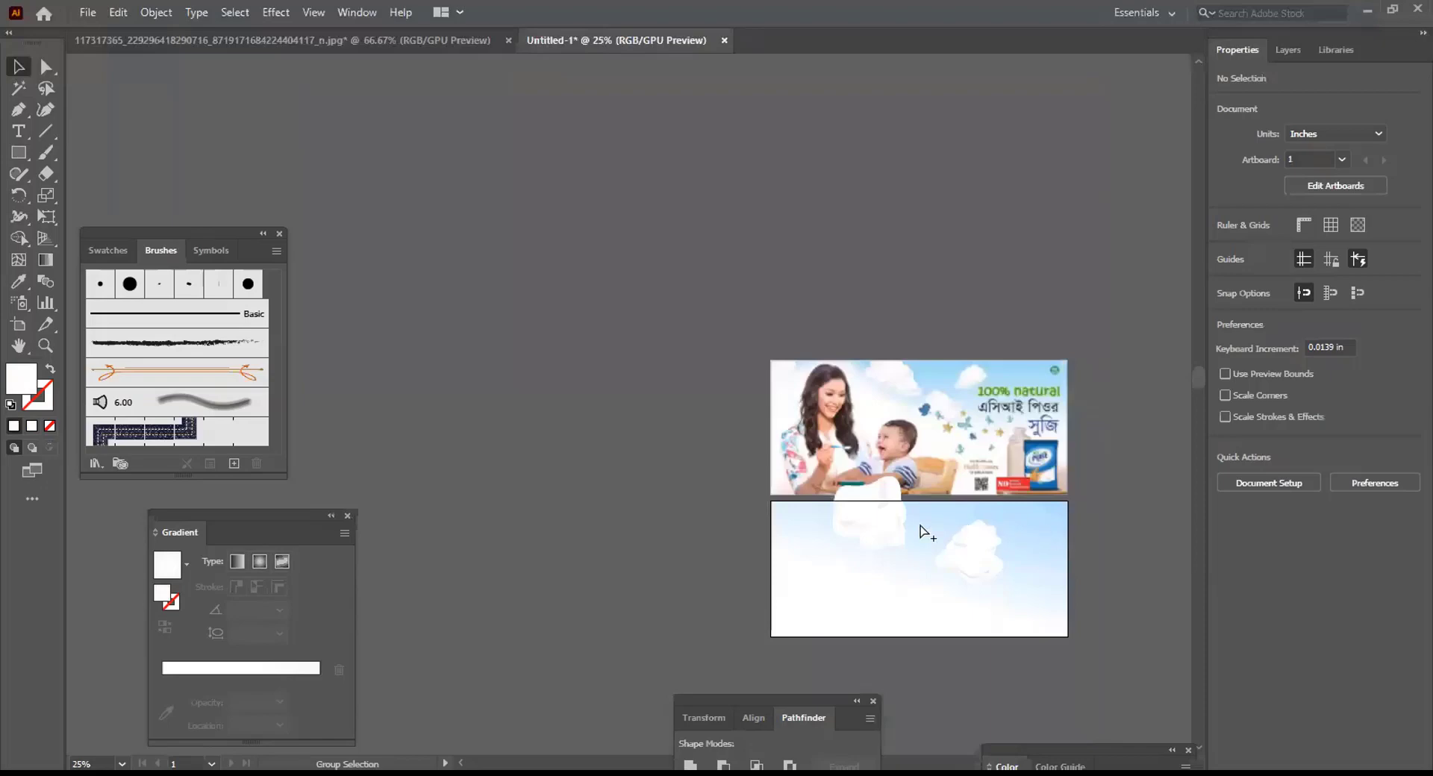
pyautogui.scroll(3, 926, 531)
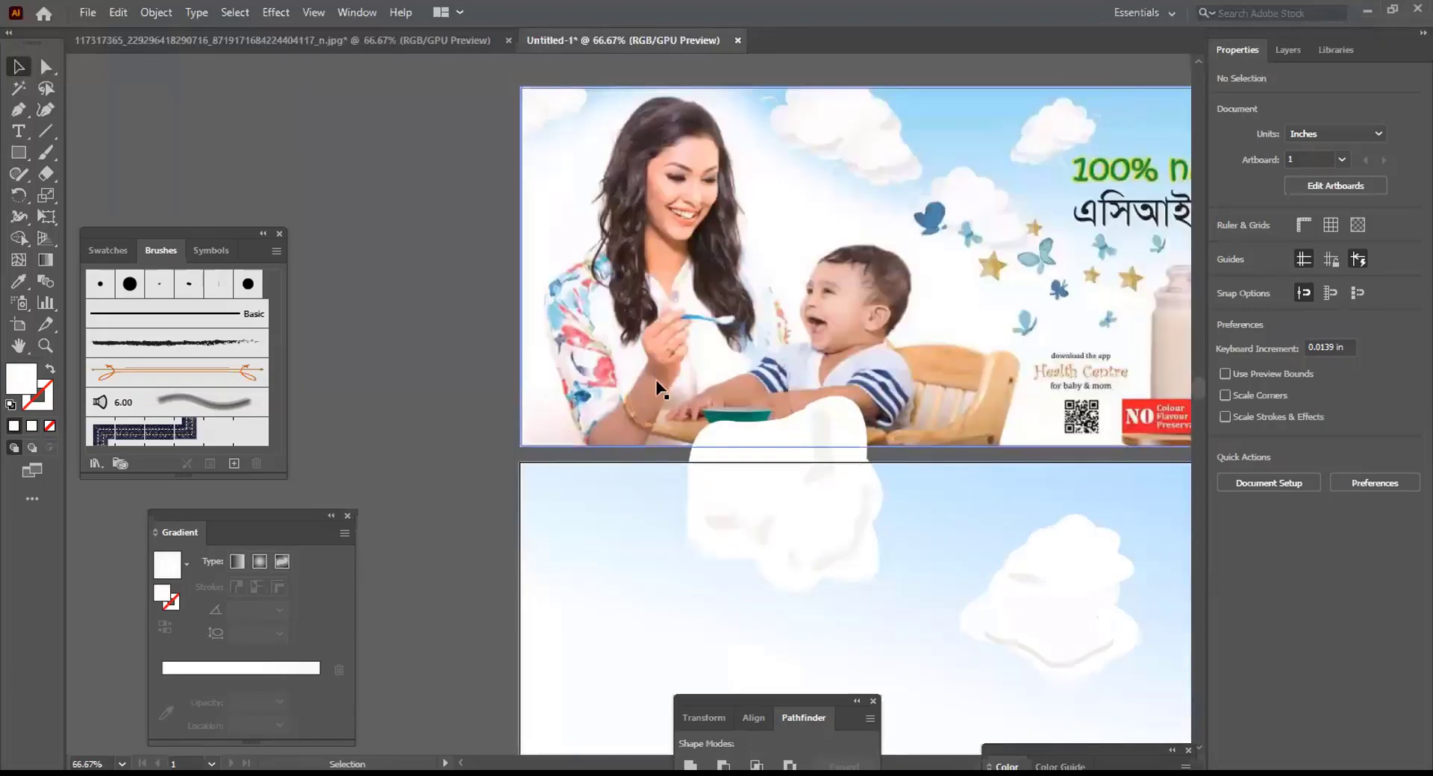
pyautogui.moveTo(881, 255); pyautogui.dragTo(864, 186)
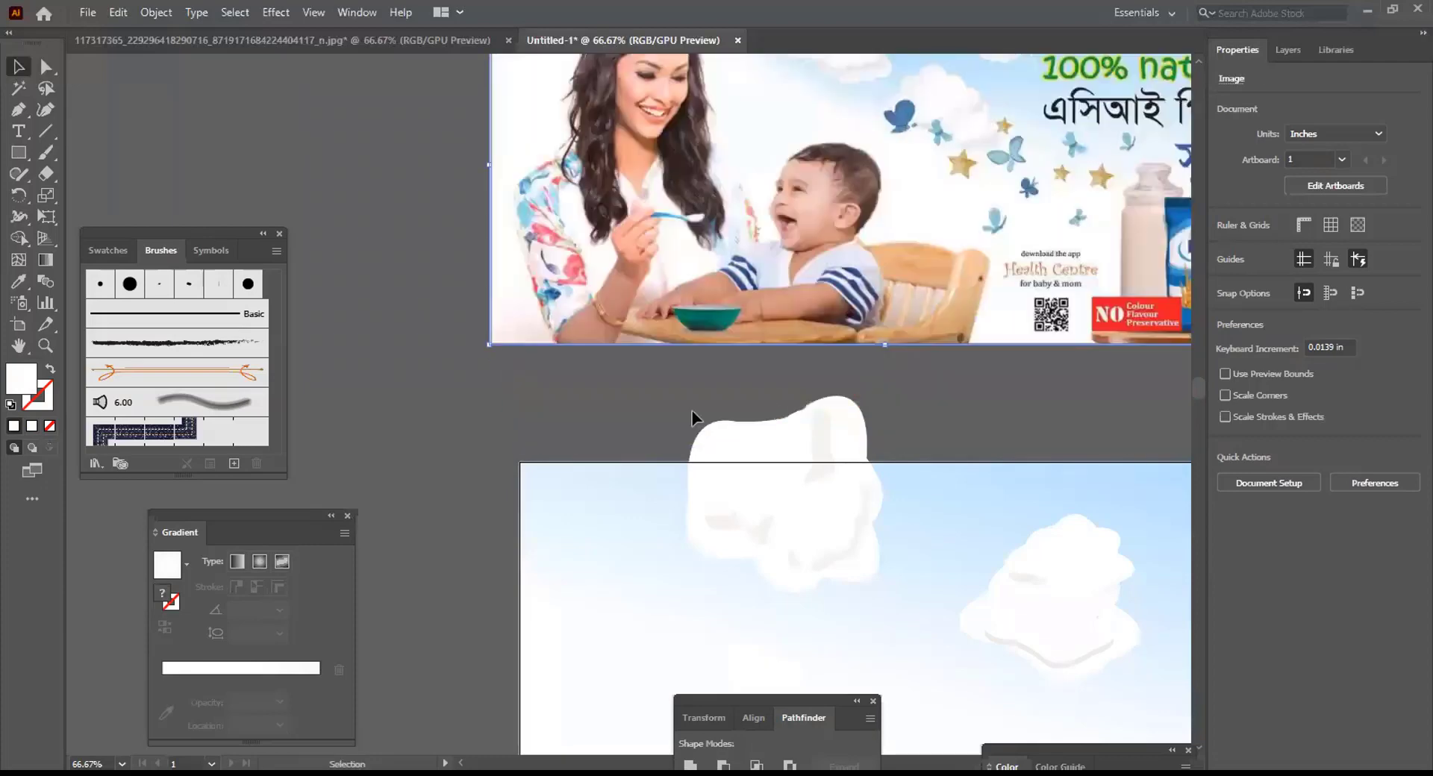
# Select all shapes of the large cloud and scale them down proportionally about their centre
pyautogui.moveTo(644, 373); pyautogui.dragTo(891, 609)
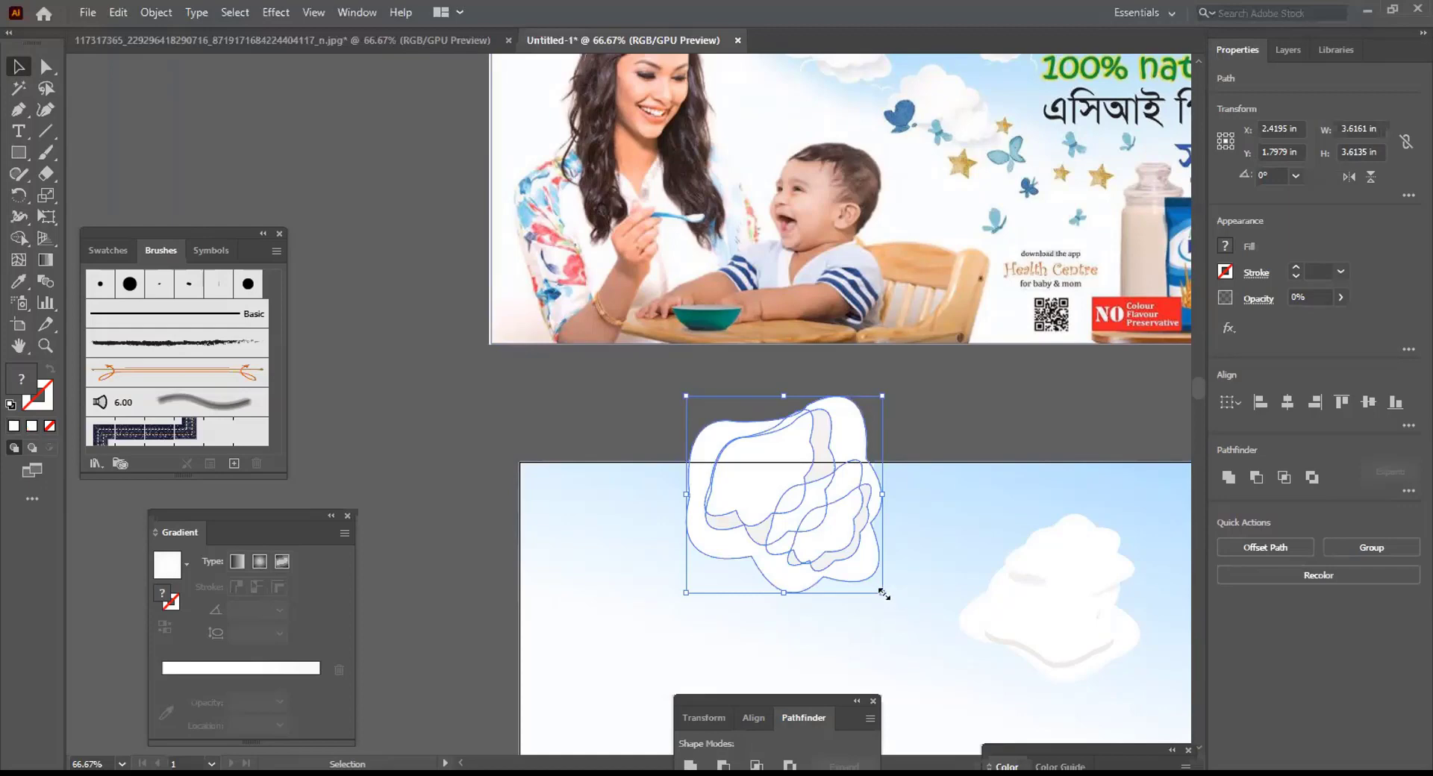
pyautogui.moveTo(883, 593); pyautogui.dragTo(863, 572)
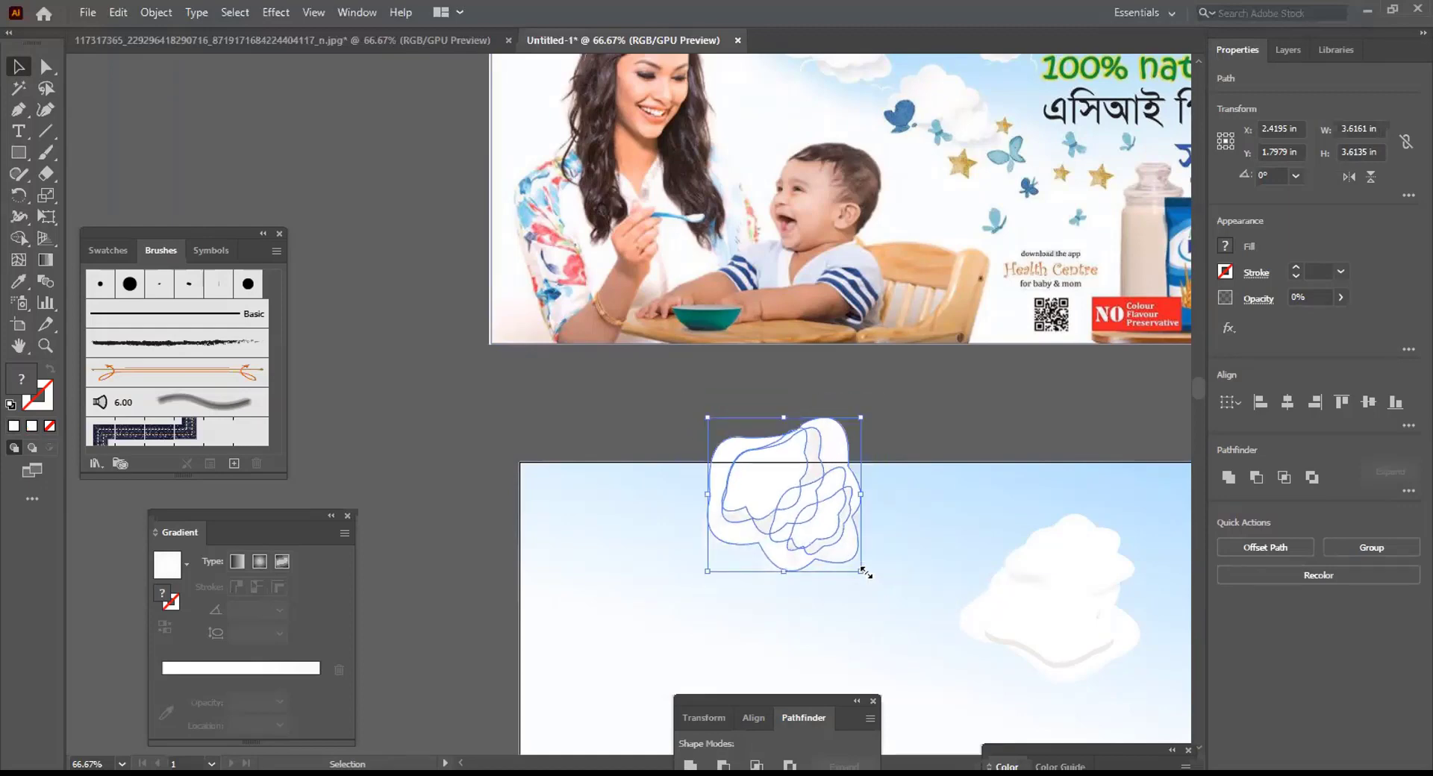
# Nudge the large cloud up slightly across the artboard's upper edge and clear the selection
pyautogui.press('Up')
pyautogui.press('Up')
pyautogui.press('Up')
pyautogui.press('Up')
pyautogui.press('Up')
pyautogui.press('Up')
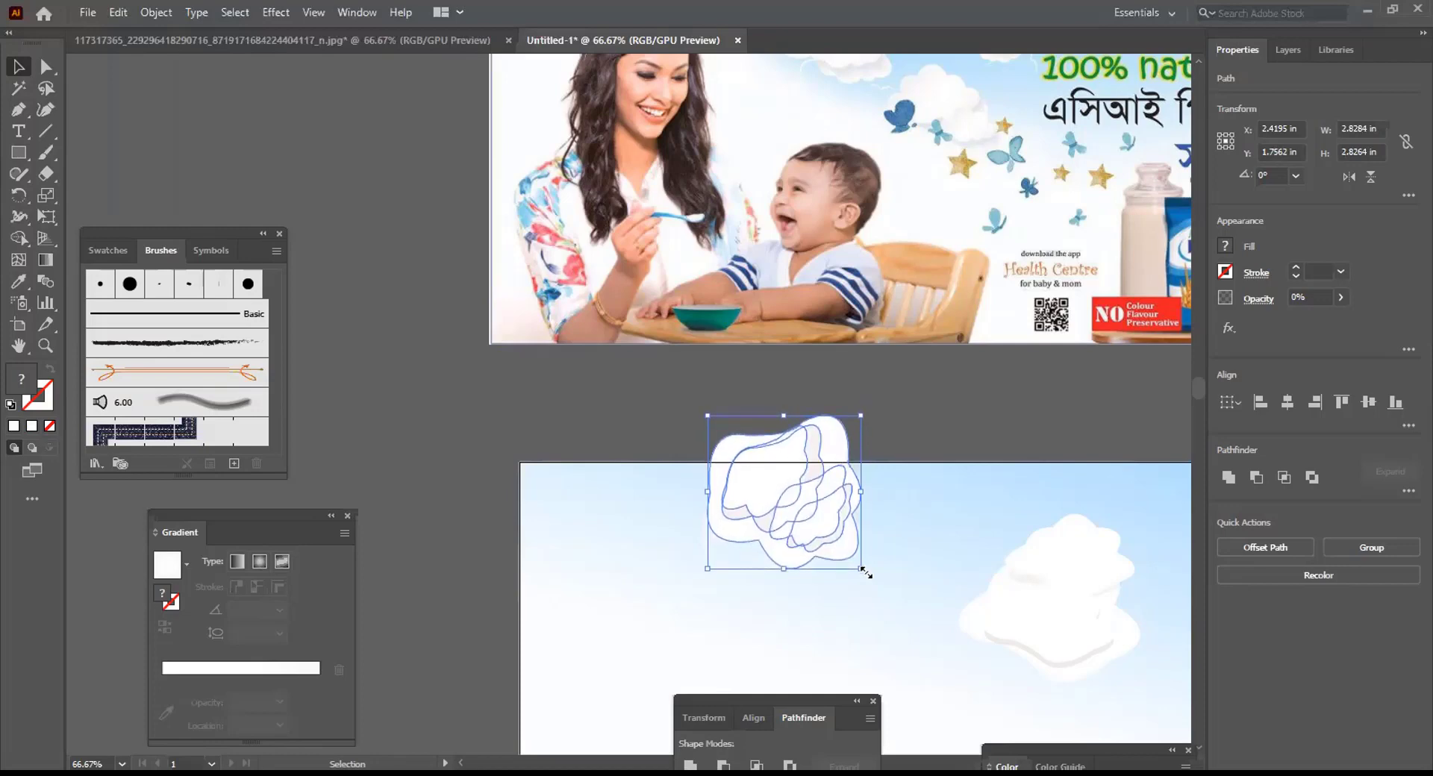
pyautogui.click(623, 415)
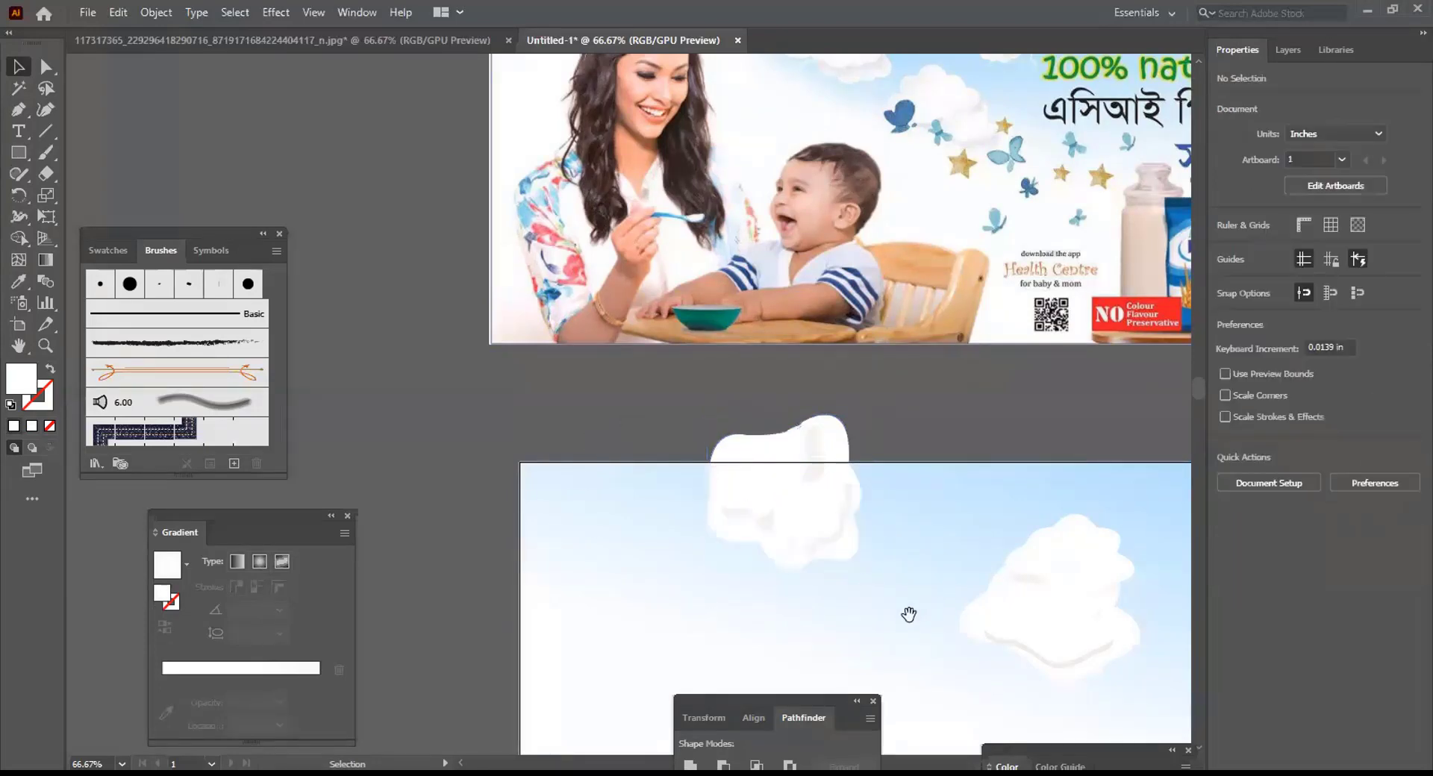
# Select all shapes of the smaller right-hand cloud, scale them down to about 2.04 by 1.89 in and clear the selection
pyautogui.moveTo(848, 607); pyautogui.dragTo(595, 520)
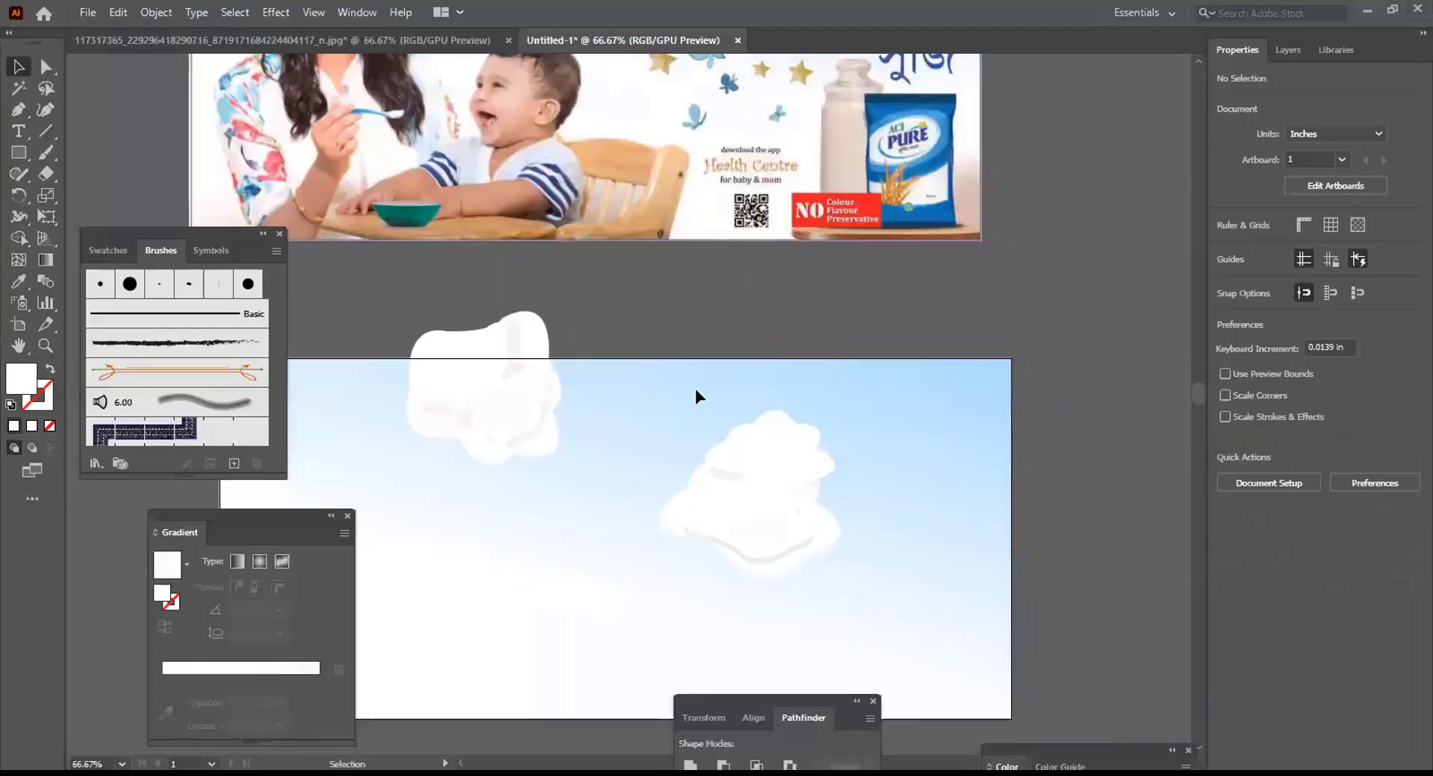
pyautogui.moveTo(680, 397); pyautogui.dragTo(807, 549)
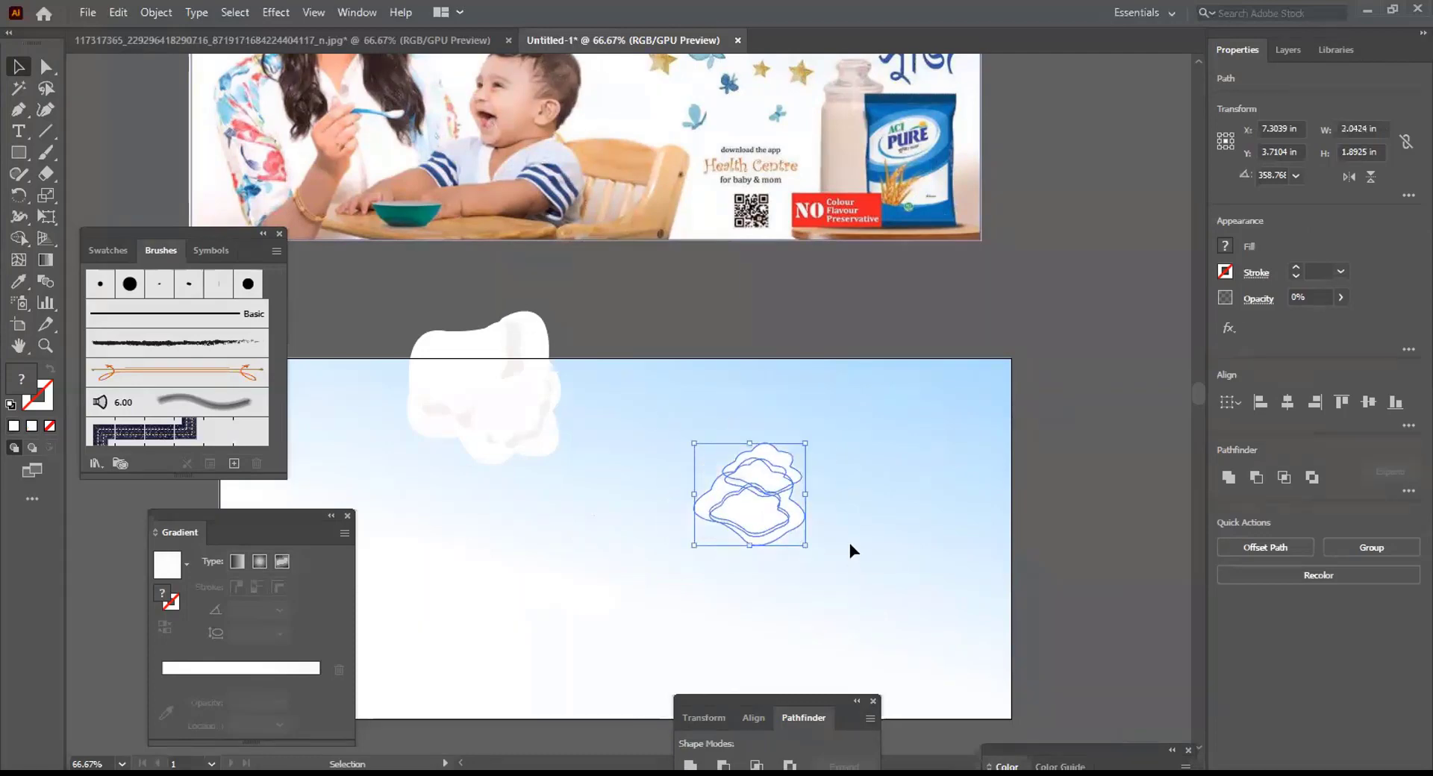
pyautogui.click(865, 498)
pyautogui.scroll(-2, 909, 433)
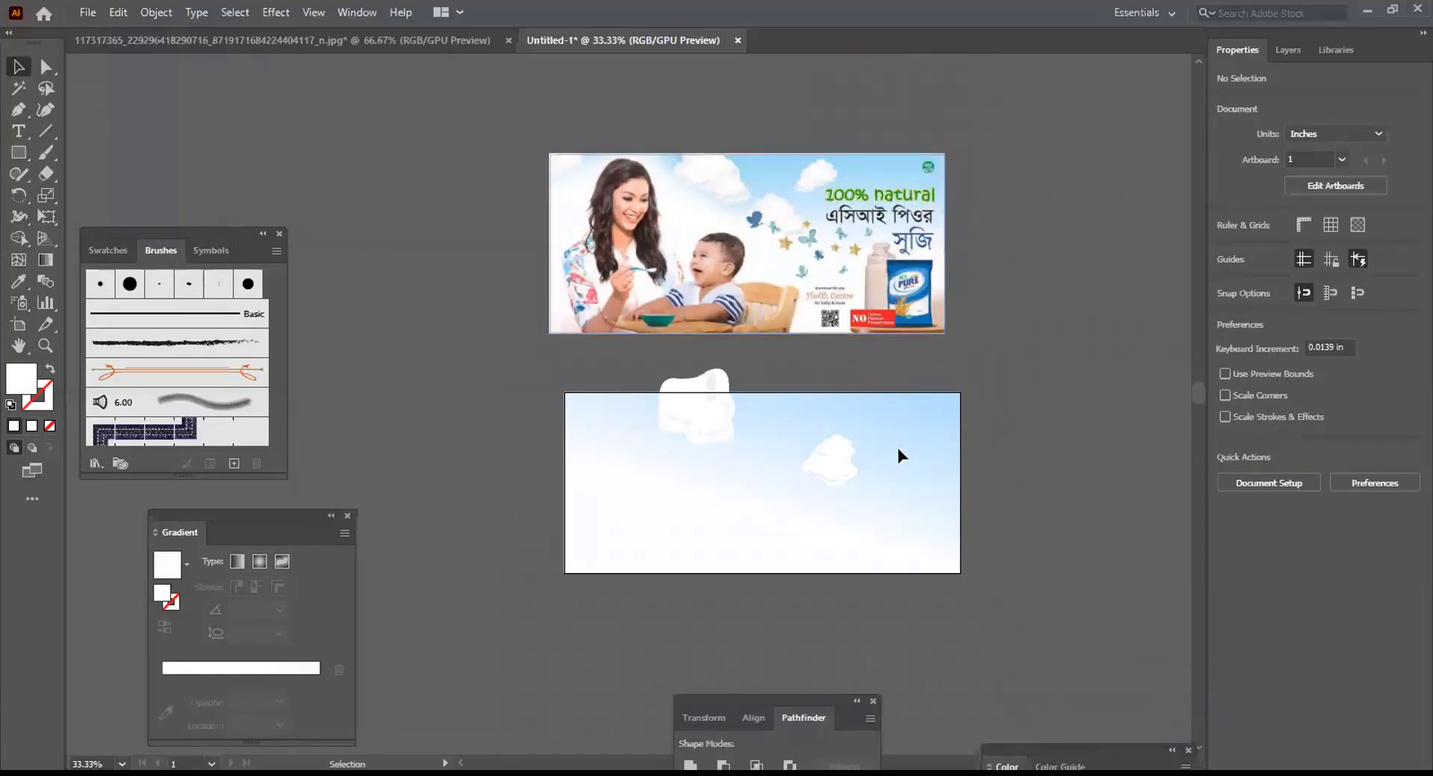
pyautogui.scroll(2, 782, 215)
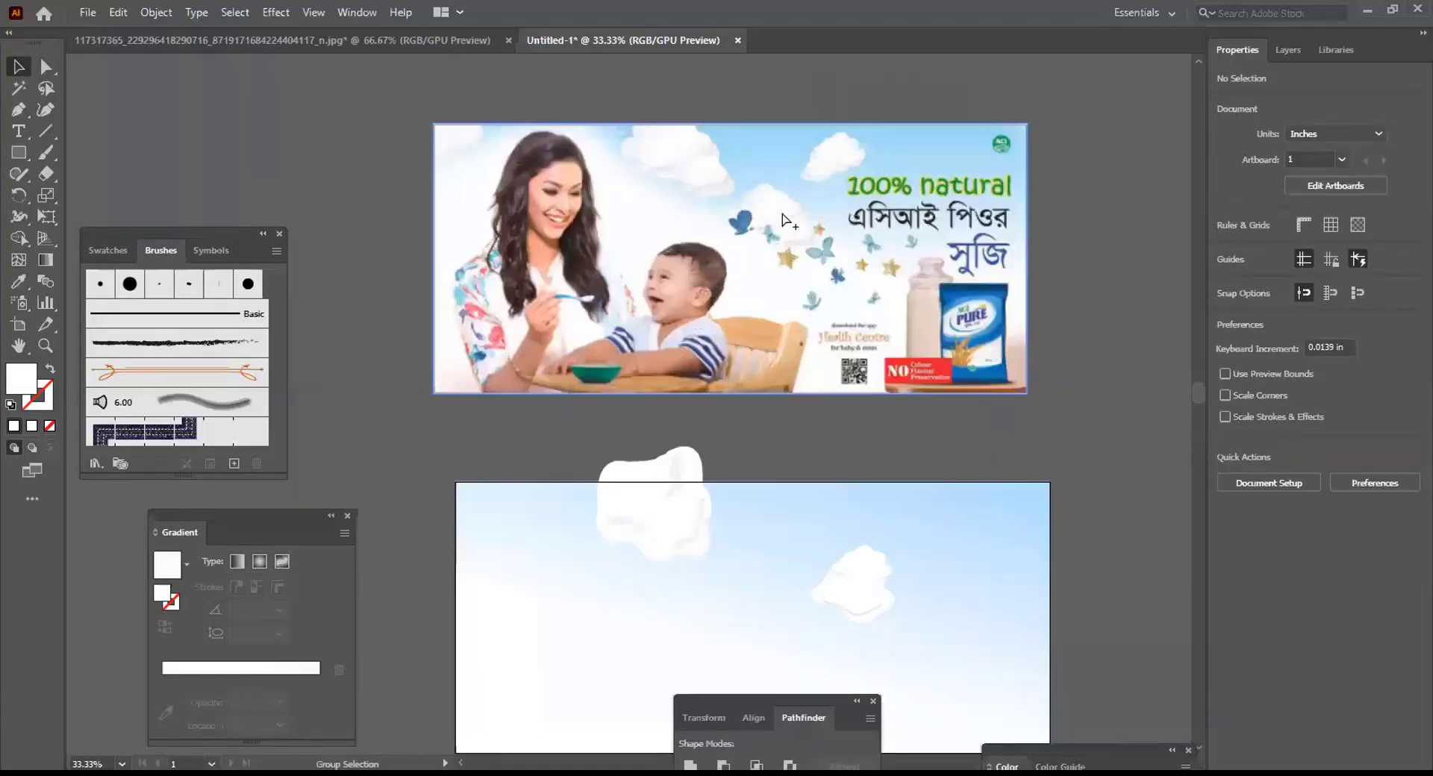
pyautogui.scroll(-1, 781, 215)
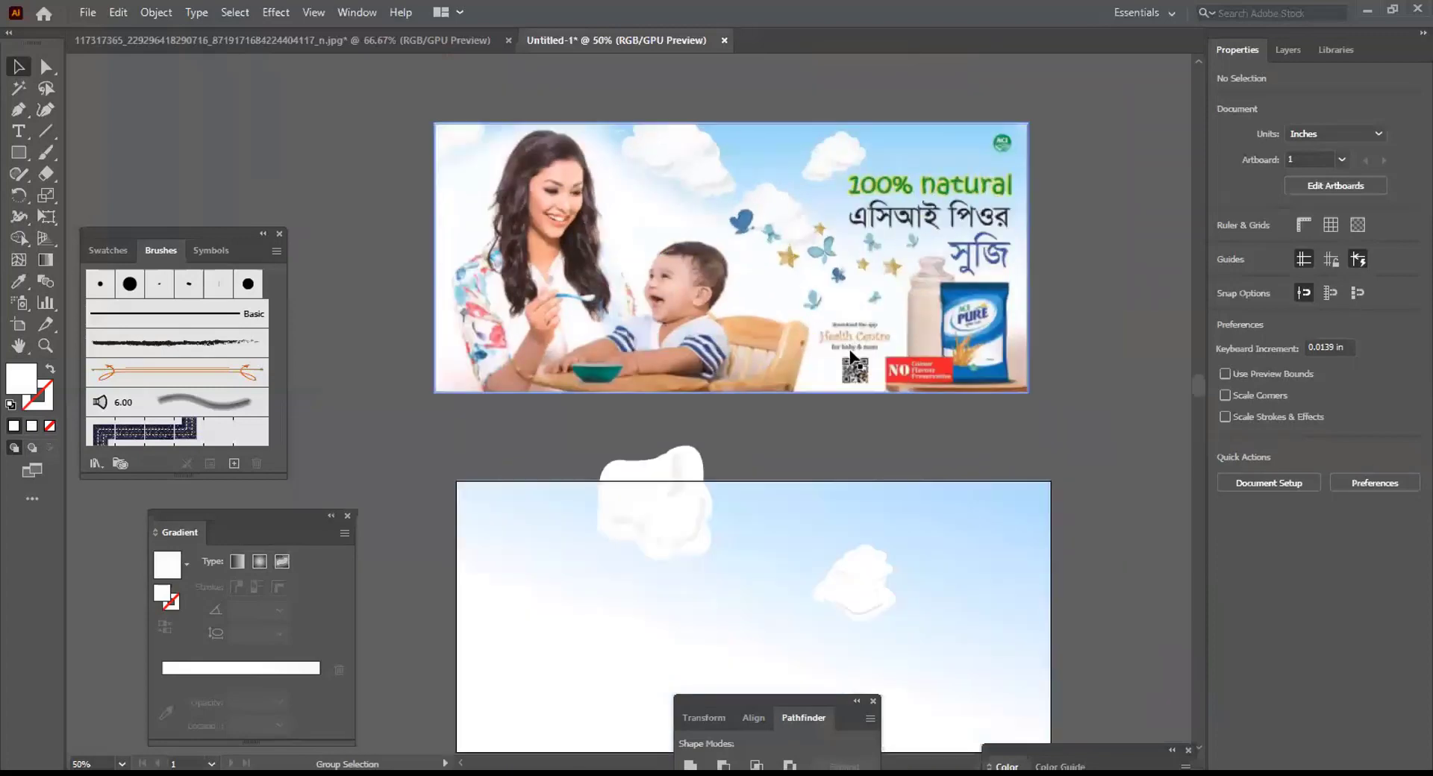
pyautogui.moveTo(882, 434); pyautogui.dragTo(858, 376)
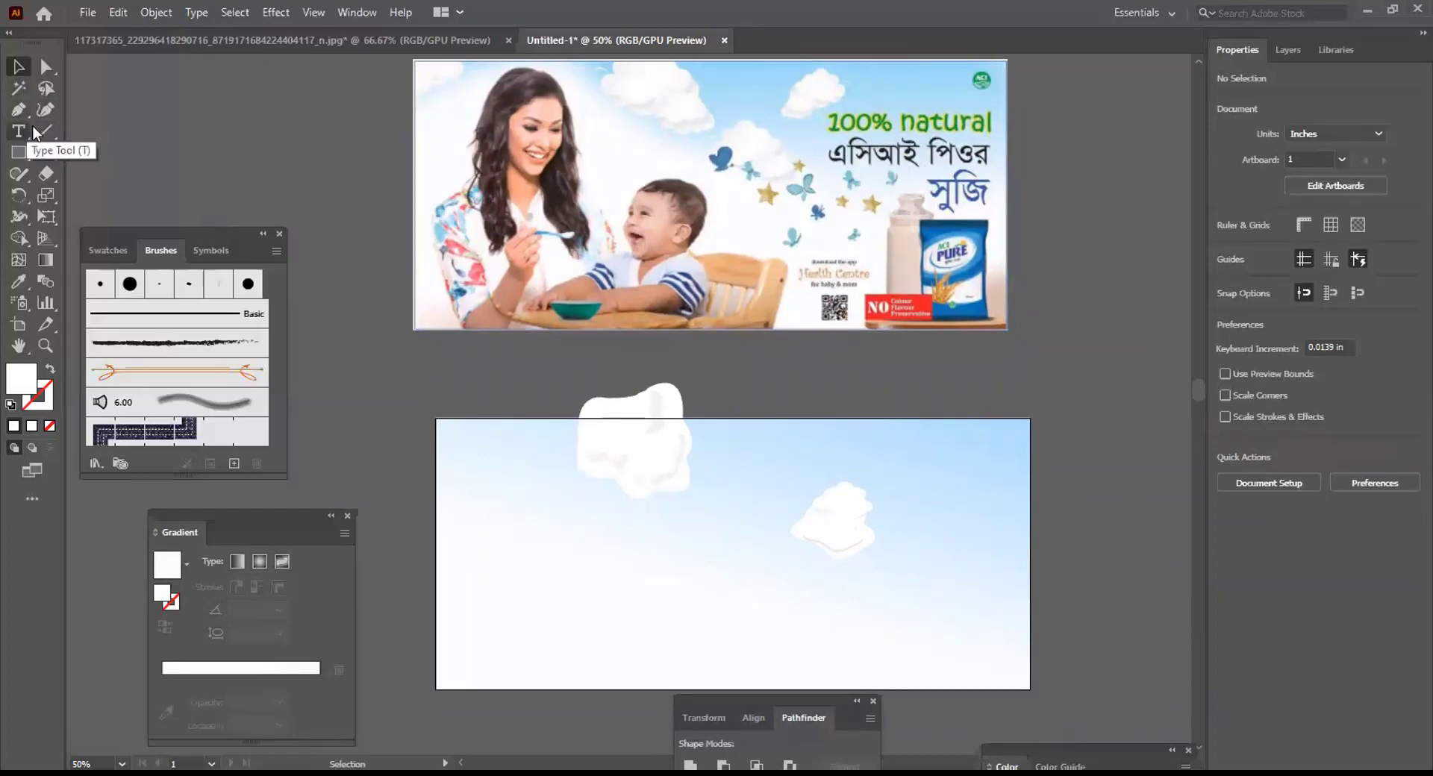
# Try painting a freehand cloud outline about 4.18 by 3.63 in, moving it over the banner's right edge and giving it a white fill
pyautogui.click(46, 152)
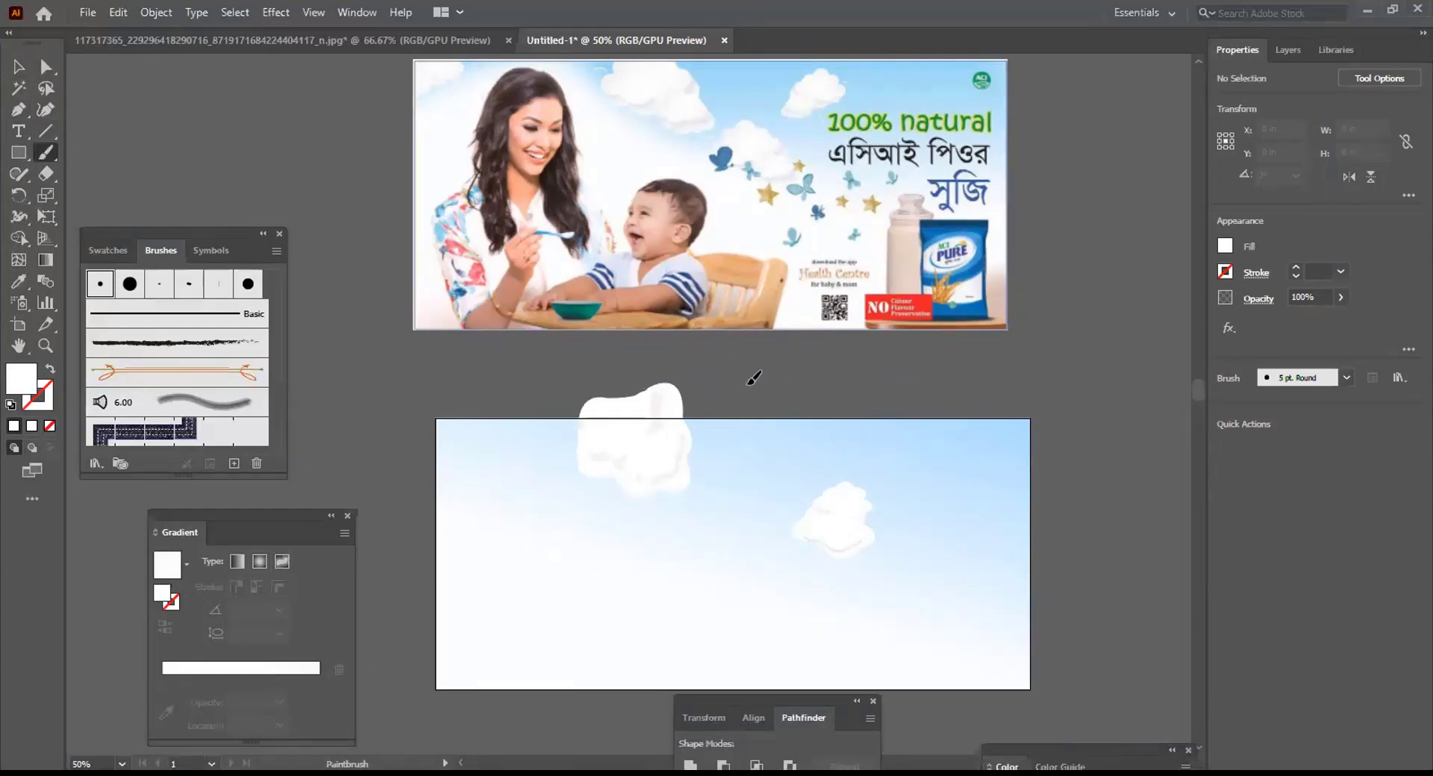
pyautogui.moveTo(750, 382)
pyautogui.mouseDown()
pyautogui.moveTo(726, 346)
pyautogui.moveTo(745, 344)
pyautogui.moveTo(741, 299)
pyautogui.moveTo(774, 302)
pyautogui.moveTo(769, 286)
pyautogui.moveTo(841, 265)
pyautogui.moveTo(845, 302)
pyautogui.moveTo(892, 321)
pyautogui.moveTo(748, 374)
pyautogui.mouseUp()
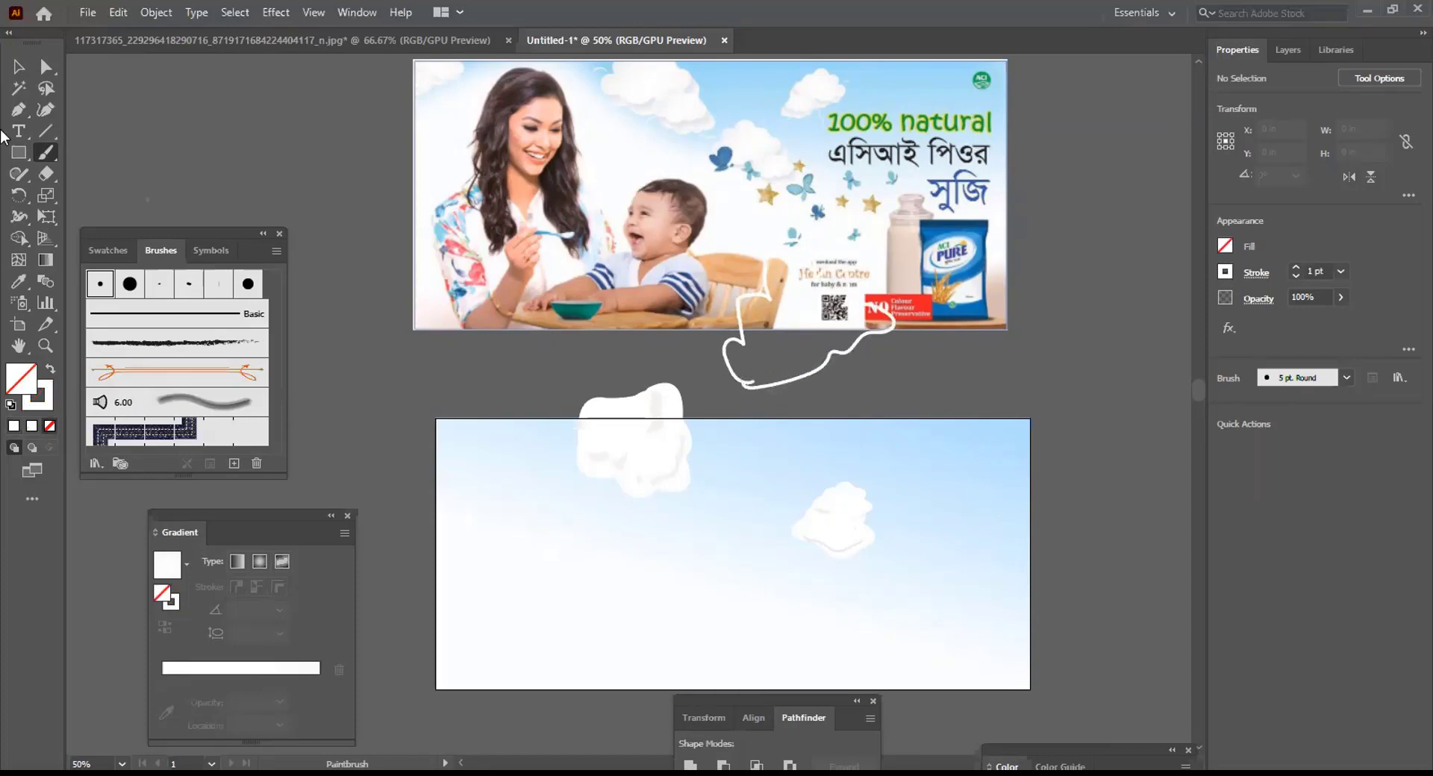
pyautogui.click(19, 67)
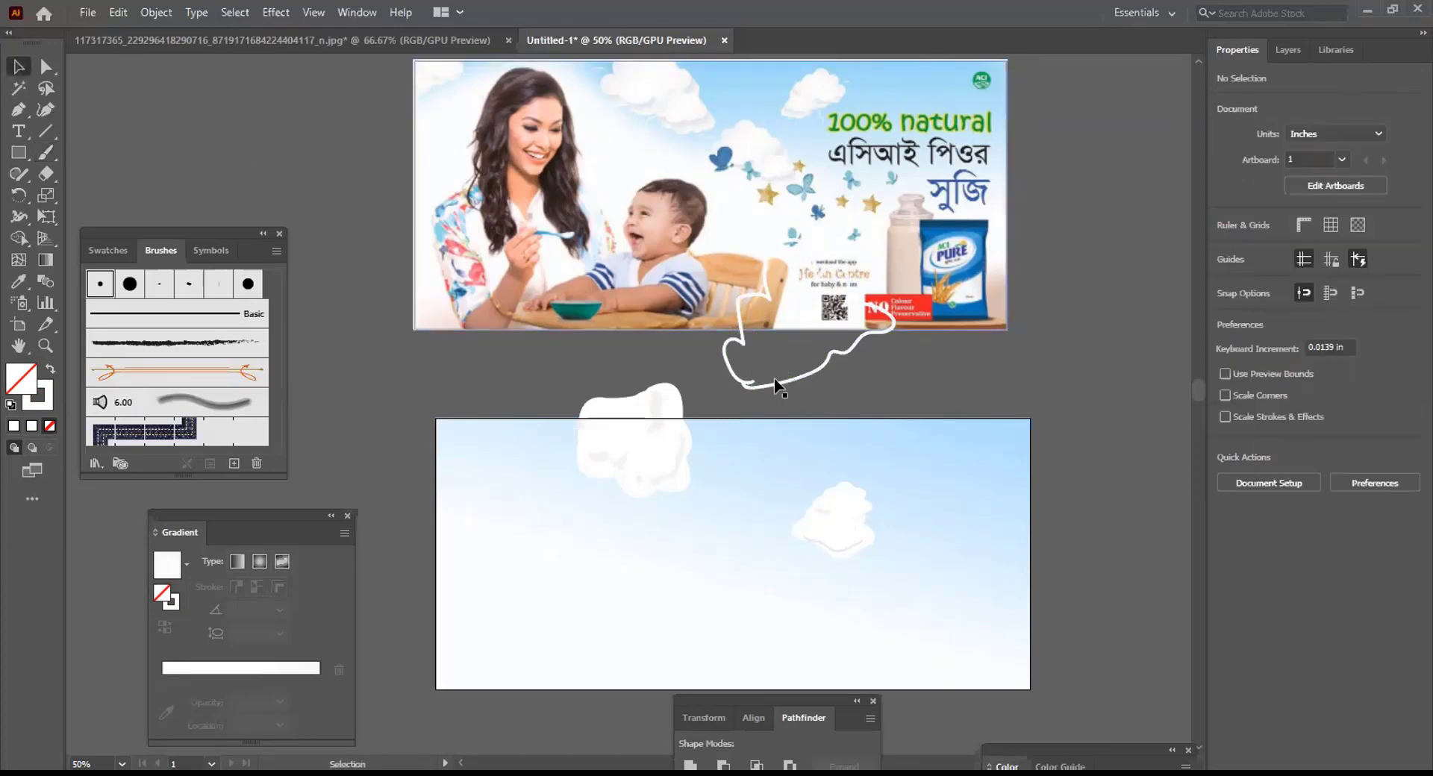
pyautogui.moveTo(818, 371)
pyautogui.mouseDown()
pyautogui.moveTo(868, 382)
pyautogui.moveTo(1023, 311)
pyautogui.moveTo(1011, 312)
pyautogui.mouseUp()
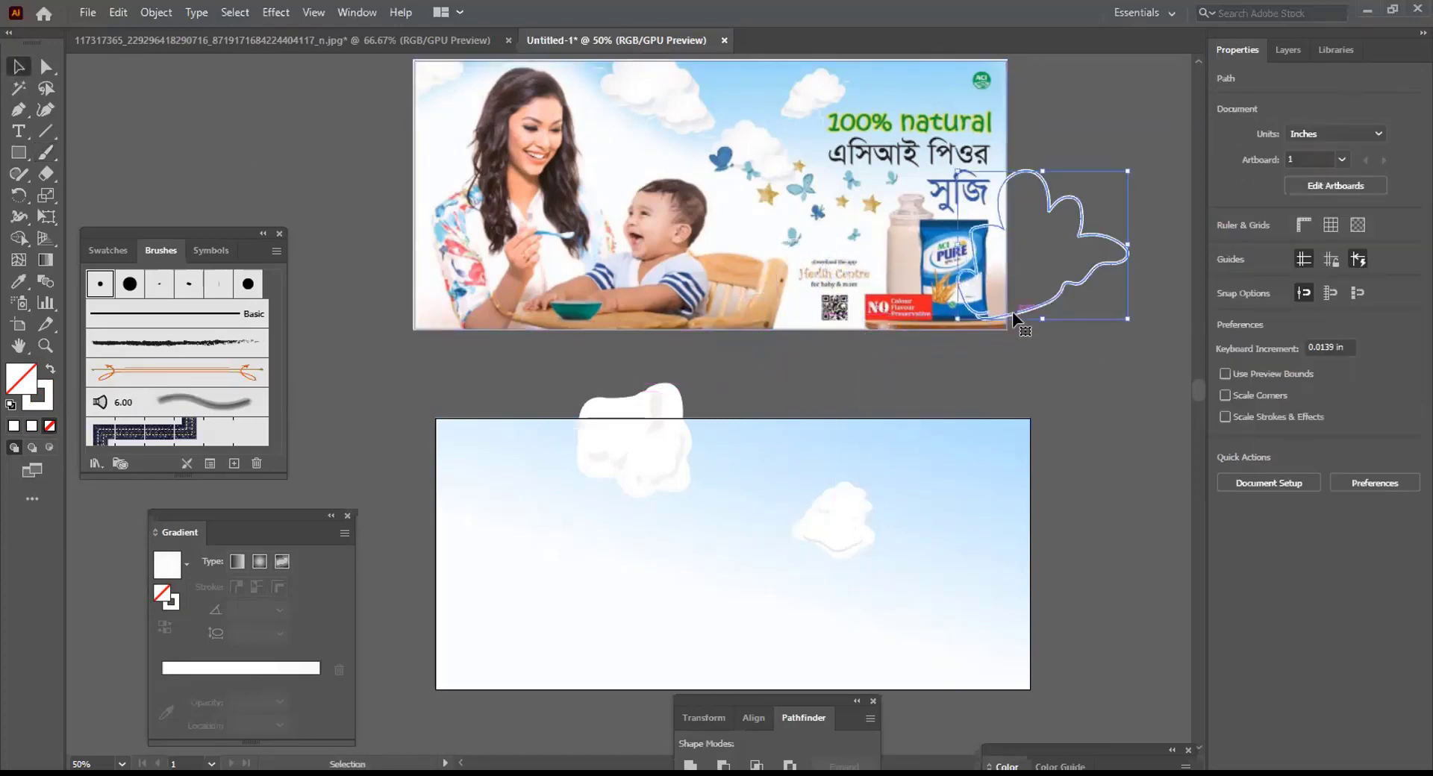
pyautogui.click(52, 370)
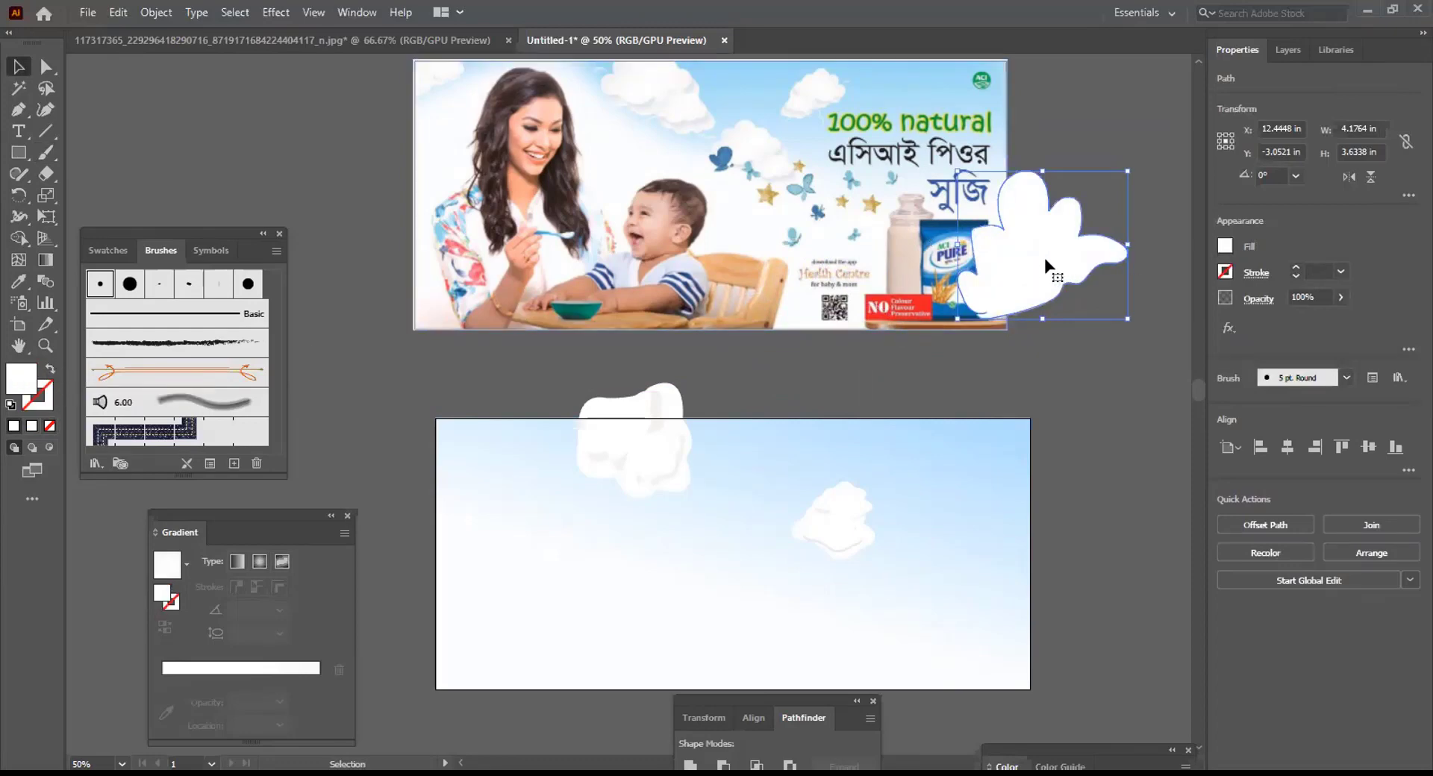
# Try offsetting a copy of the white freehand shape down and to the right, and delete the freehand shape
pyautogui.moveTo(1035, 268); pyautogui.dragTo(1054, 307)
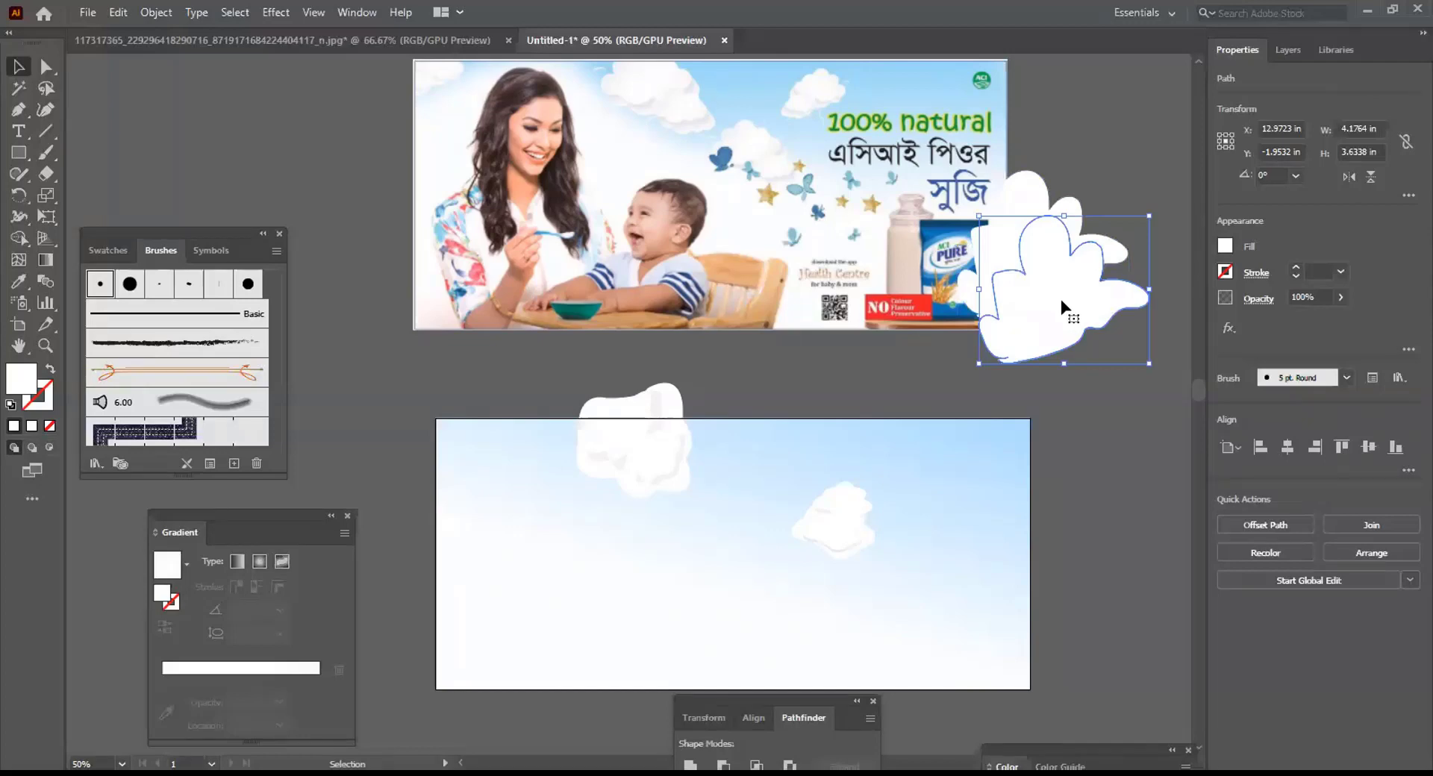
pyautogui.hotkey('ctrl', 'shift', 'a')
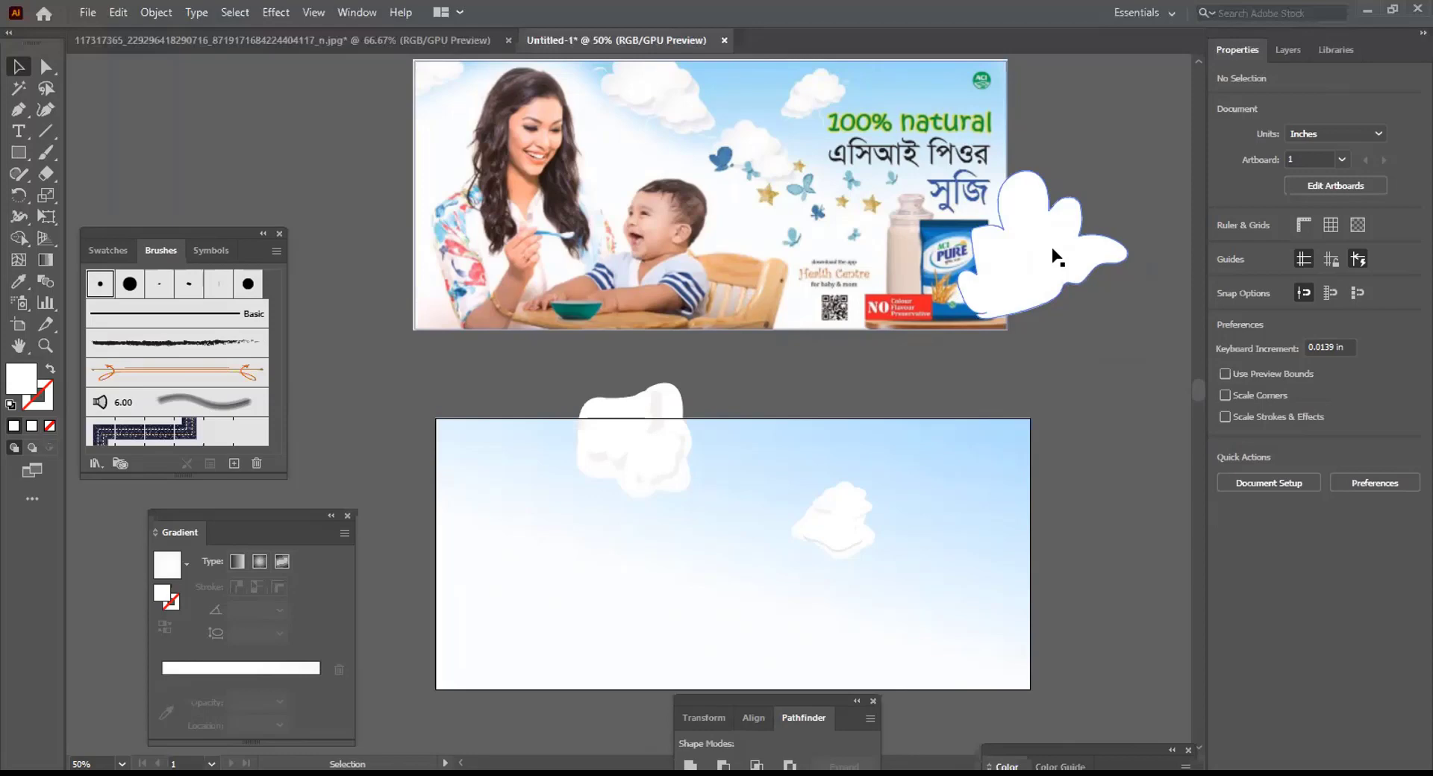
pyautogui.click(1053, 249)
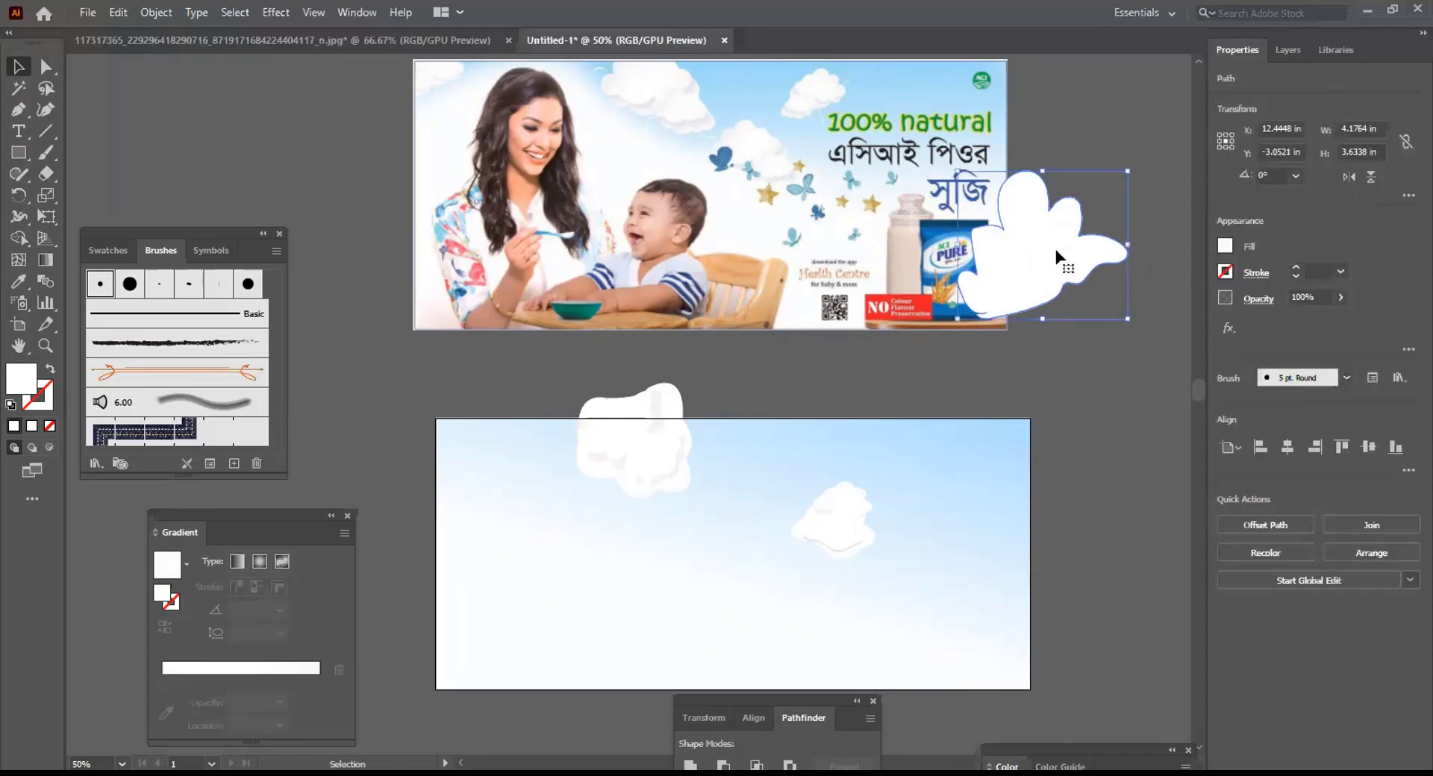
pyautogui.press('Delete')
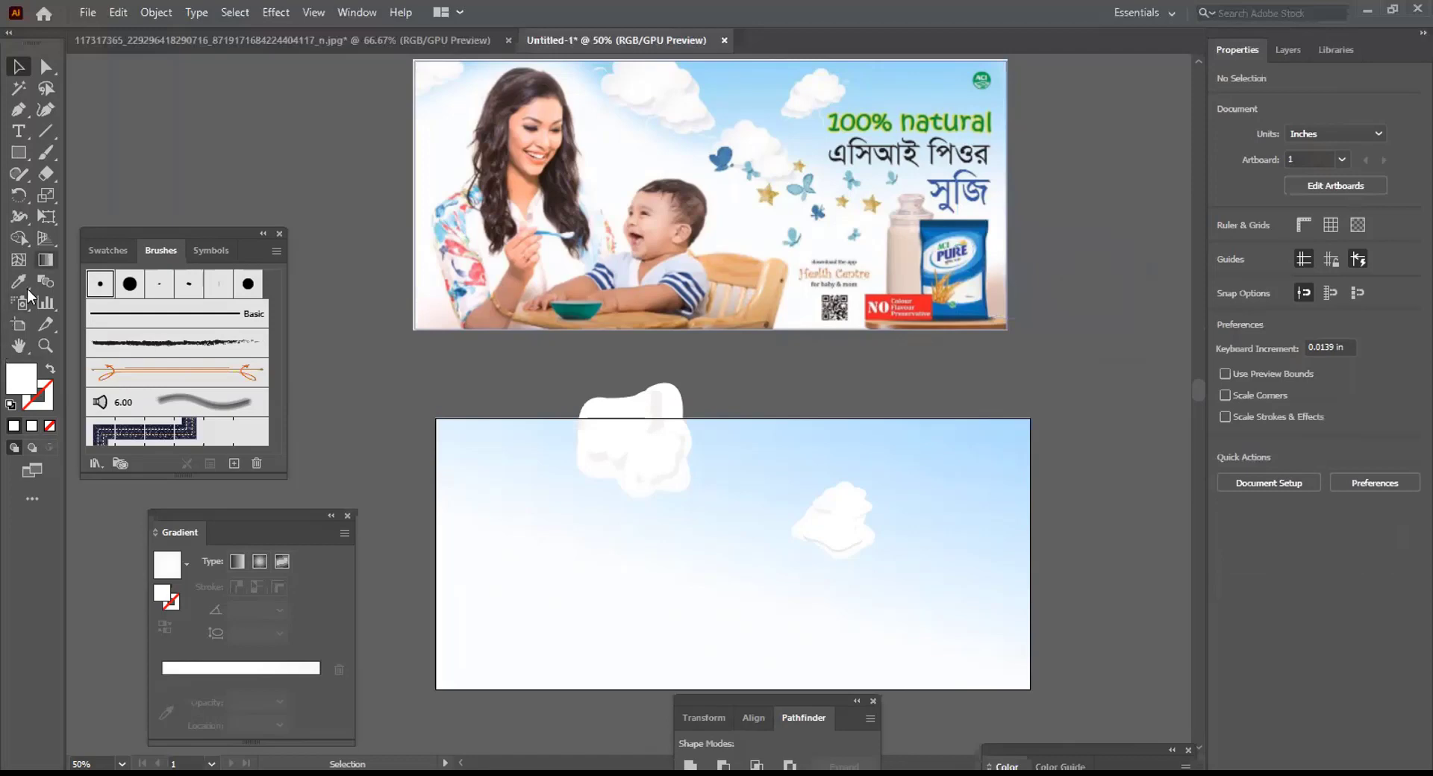
# Try painting another lobed cloud outline about 4.7 by 3.69 in, moving it beside the banner, and undo it
pyautogui.click(45, 152)
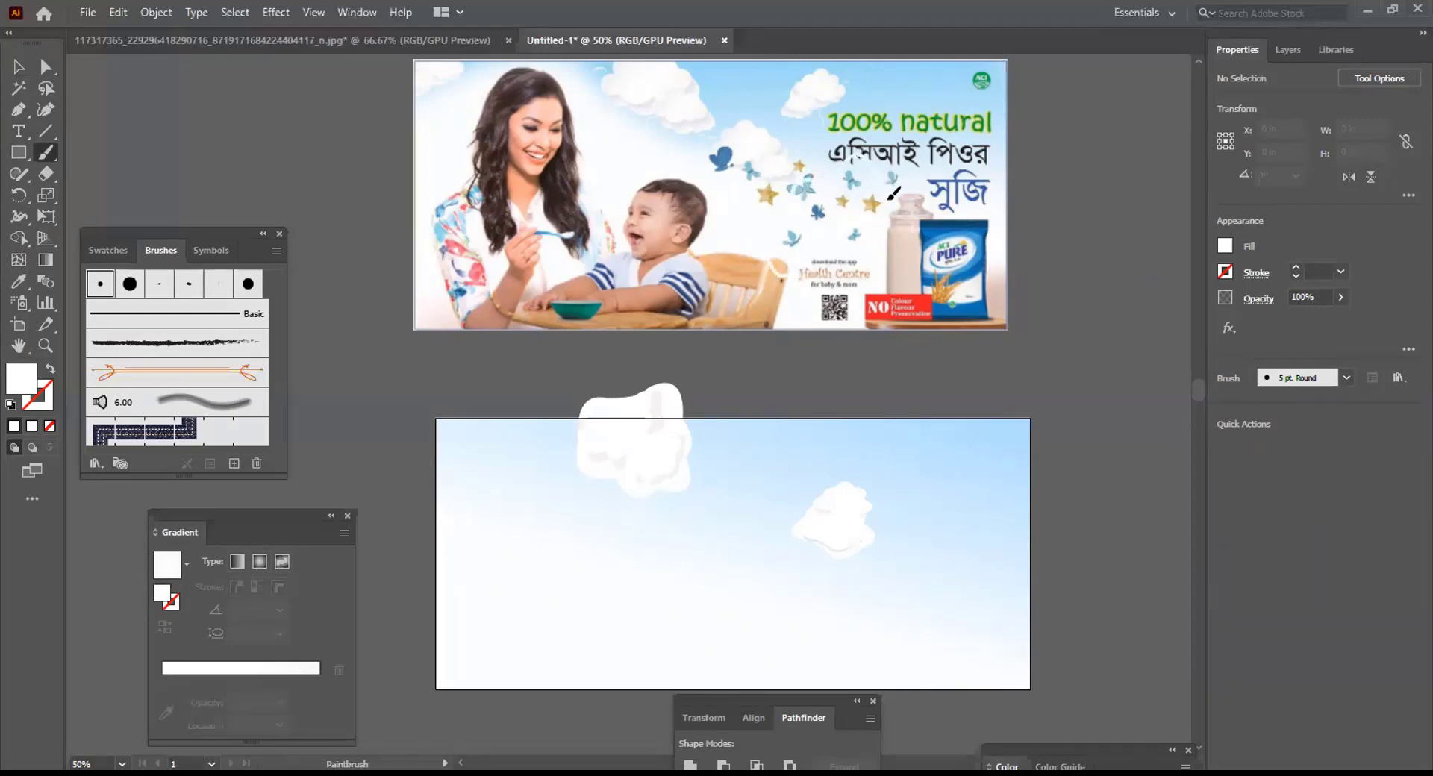
pyautogui.moveTo(935, 200)
pyautogui.mouseDown()
pyautogui.moveTo(923, 230)
pyautogui.moveTo(953, 235)
pyautogui.moveTo(955, 254)
pyautogui.moveTo(919, 259)
pyautogui.moveTo(864, 297)
pyautogui.mouseUp()
pyautogui.hotkey('shift', 'x')
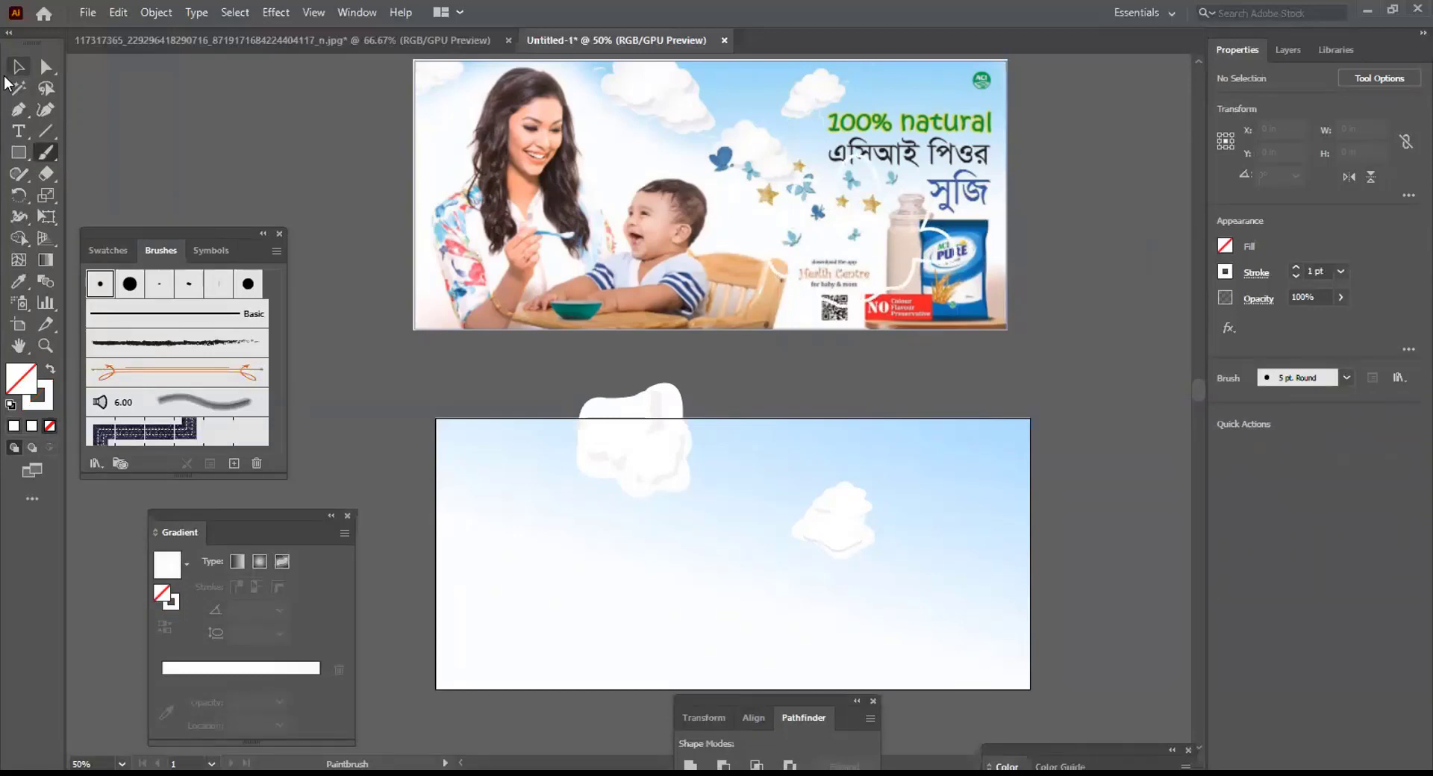
pyautogui.click(19, 66)
pyautogui.moveTo(930, 211)
pyautogui.mouseDown()
pyautogui.moveTo(1074, 284)
pyautogui.moveTo(1104, 236)
pyautogui.mouseUp()
pyautogui.click(1139, 394)
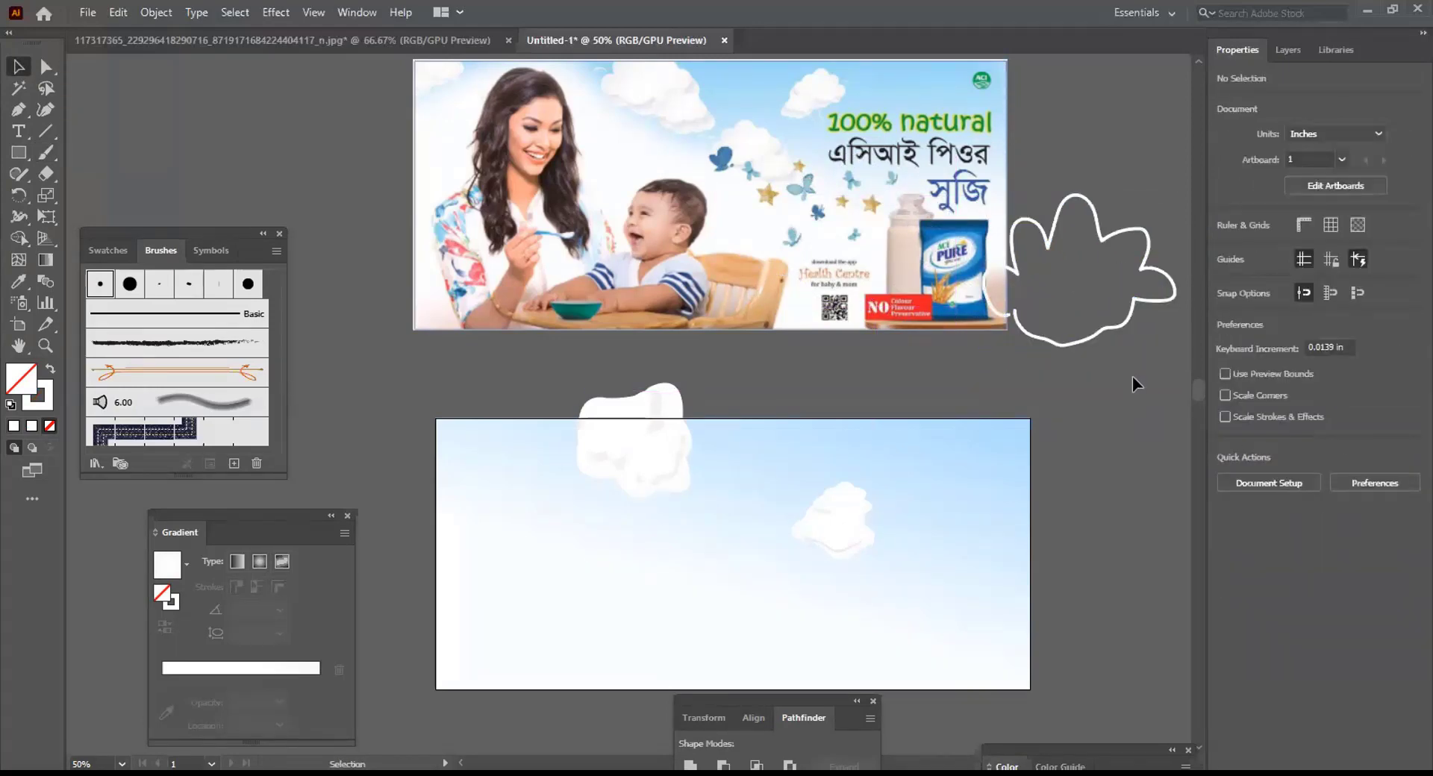
pyautogui.click(1101, 329)
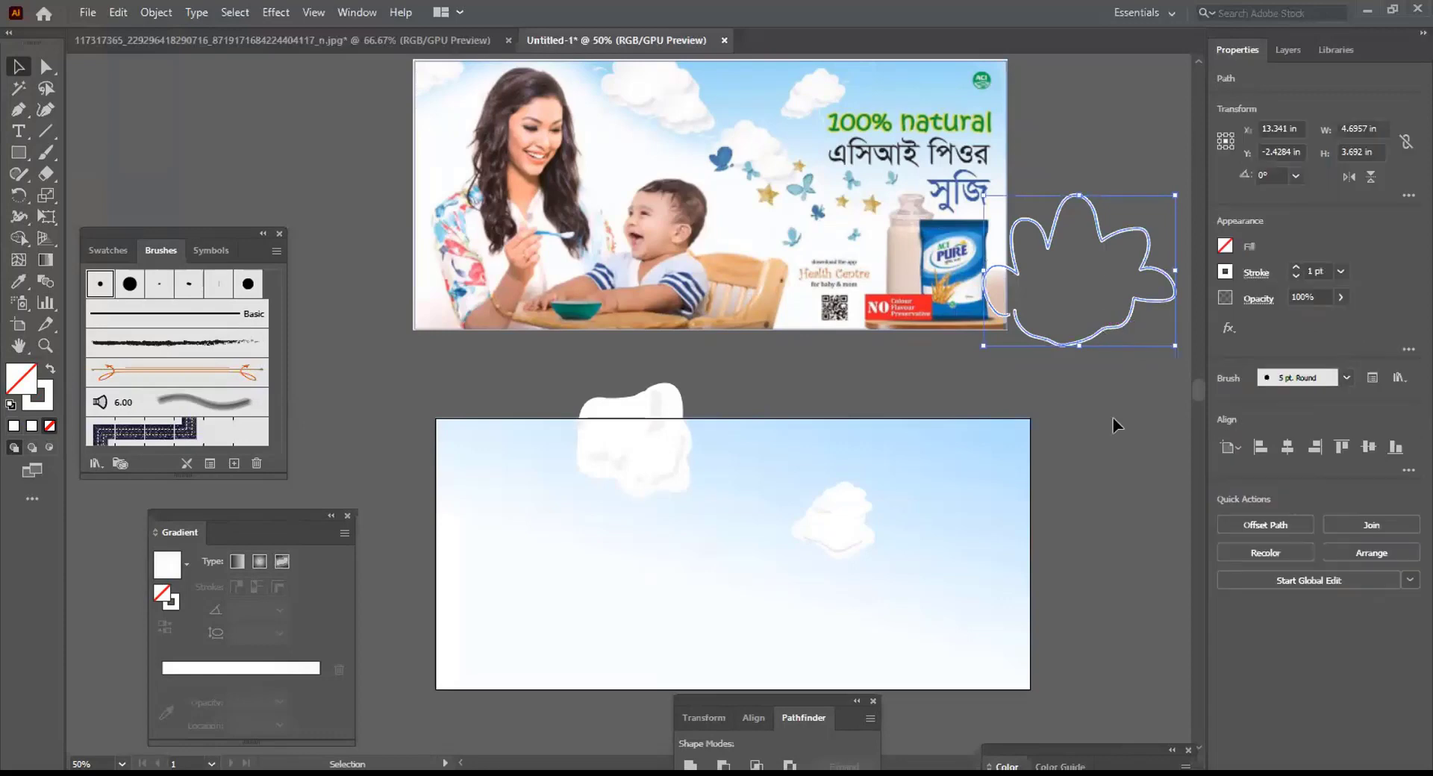
pyautogui.hotkey('ctrl', 'z')
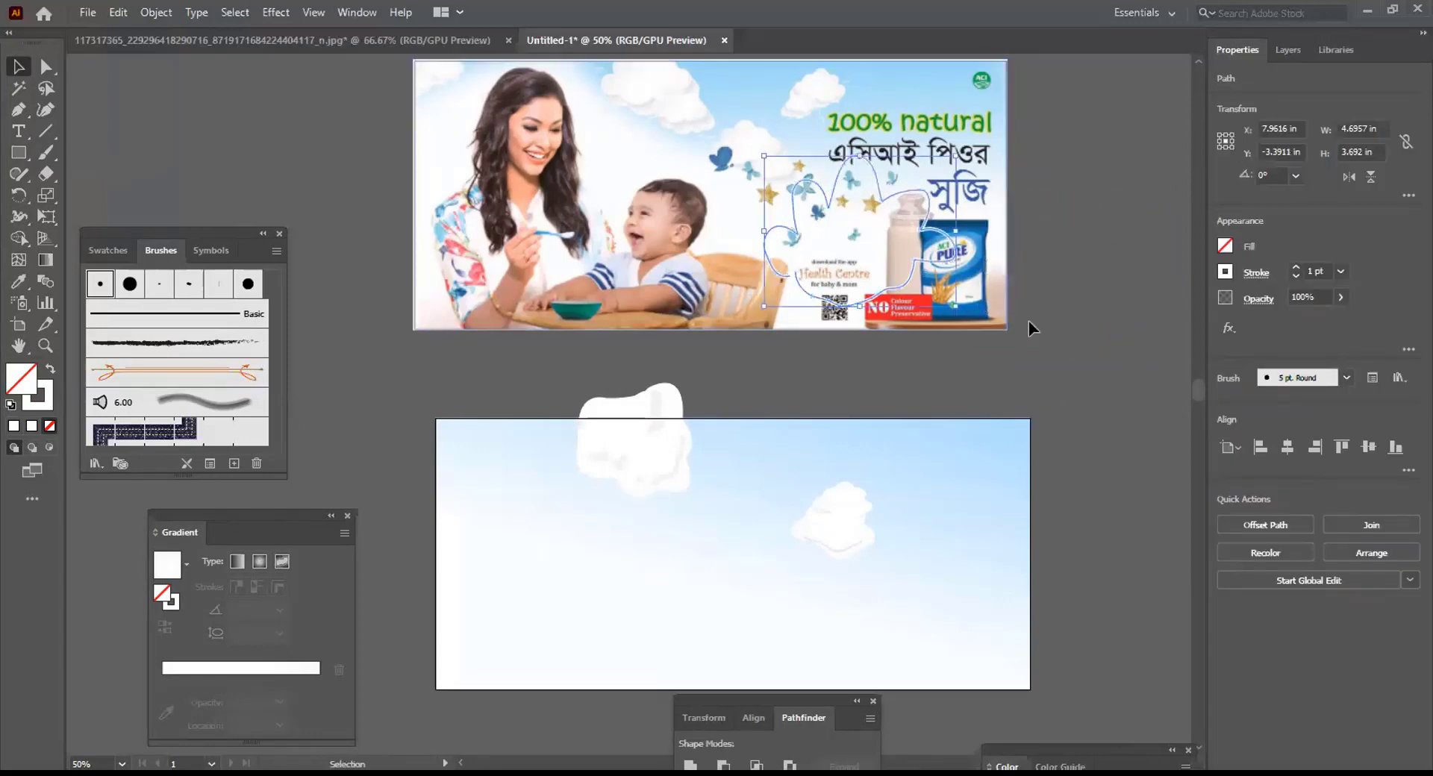
pyautogui.click(1028, 324)
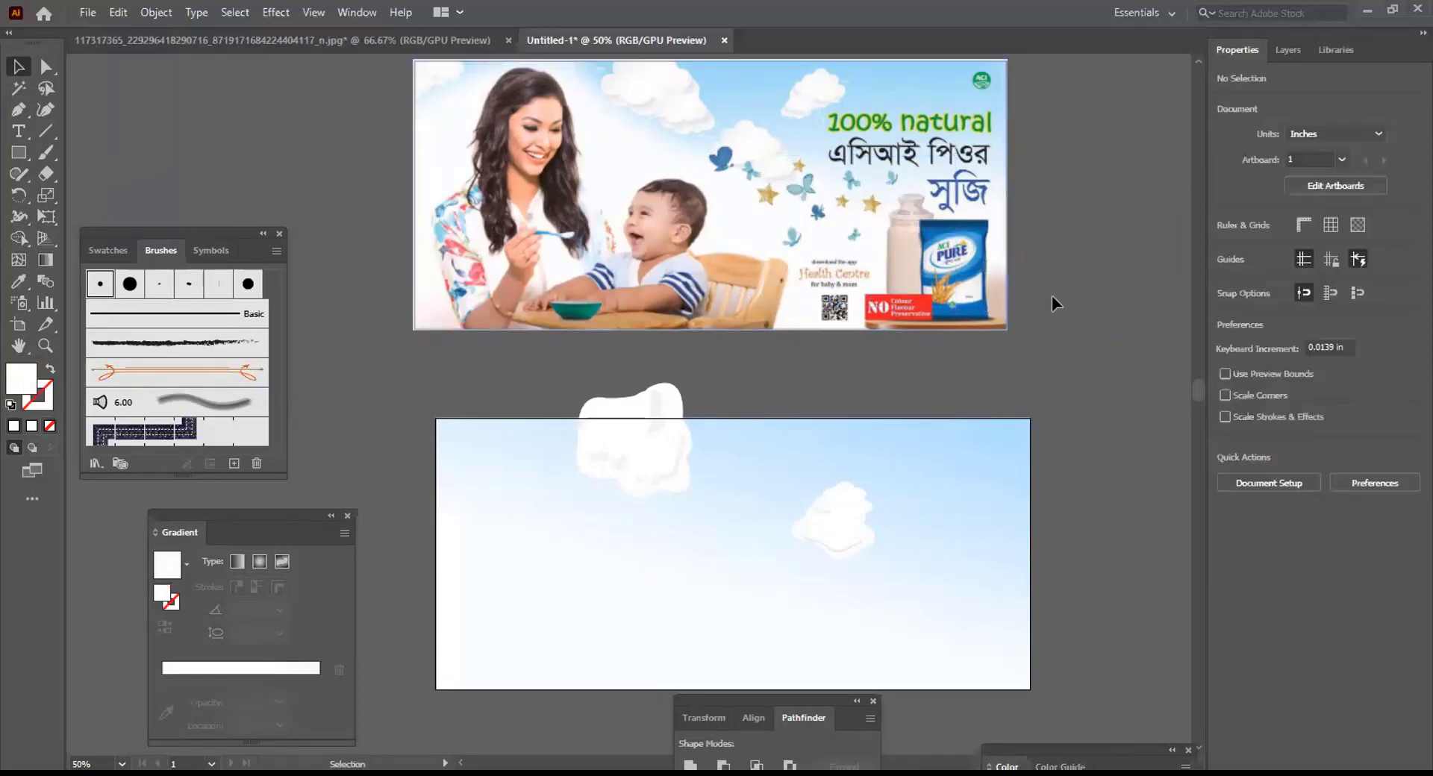
# Try painting a wider cloud outline around the banner's right edge, and undo the brush strokes
pyautogui.press('b')
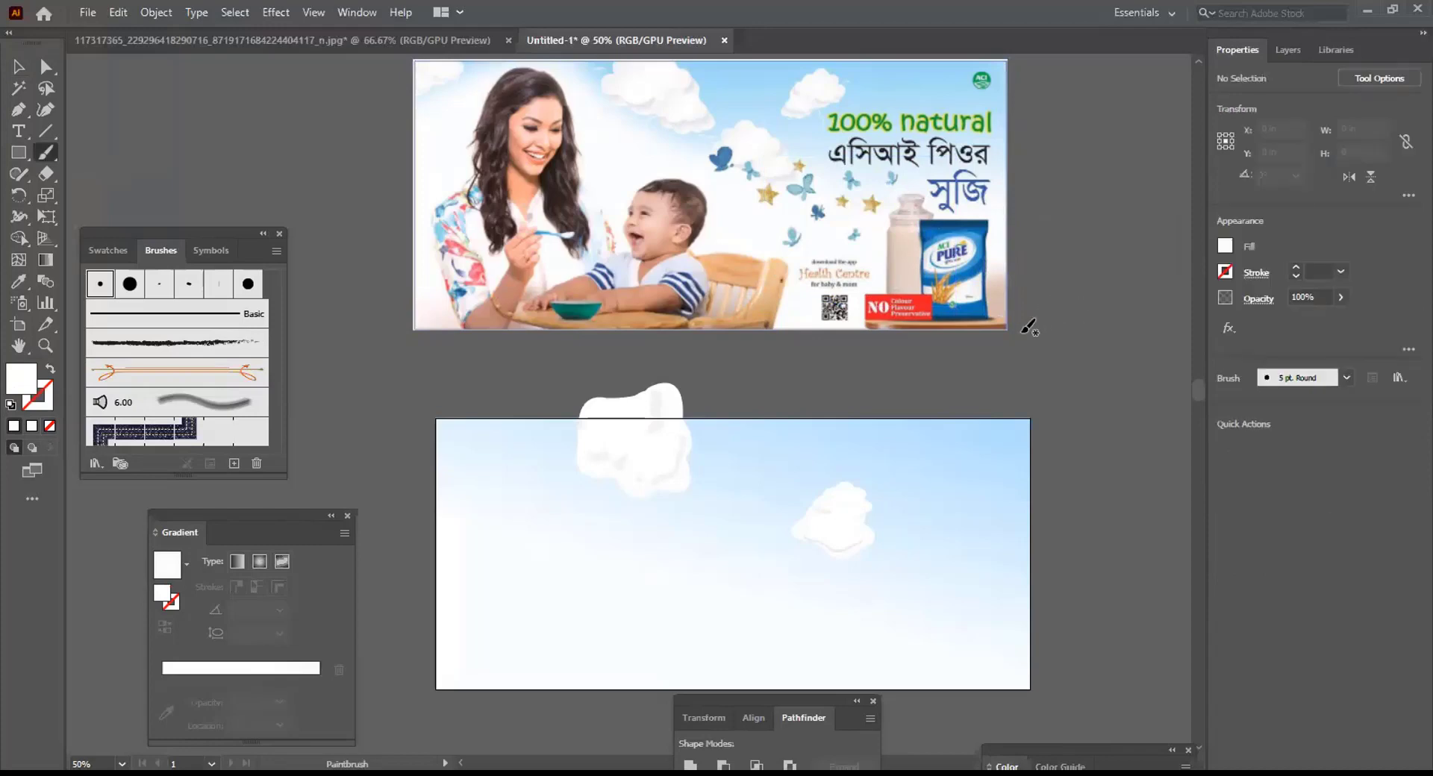
pyautogui.moveTo(989, 346); pyautogui.dragTo(899, 299)
pyautogui.moveTo(964, 213)
pyautogui.mouseDown()
pyautogui.moveTo(1088, 94)
pyautogui.moveTo(1171, 164)
pyautogui.moveTo(1192, 211)
pyautogui.moveTo(1176, 259)
pyautogui.mouseUp()
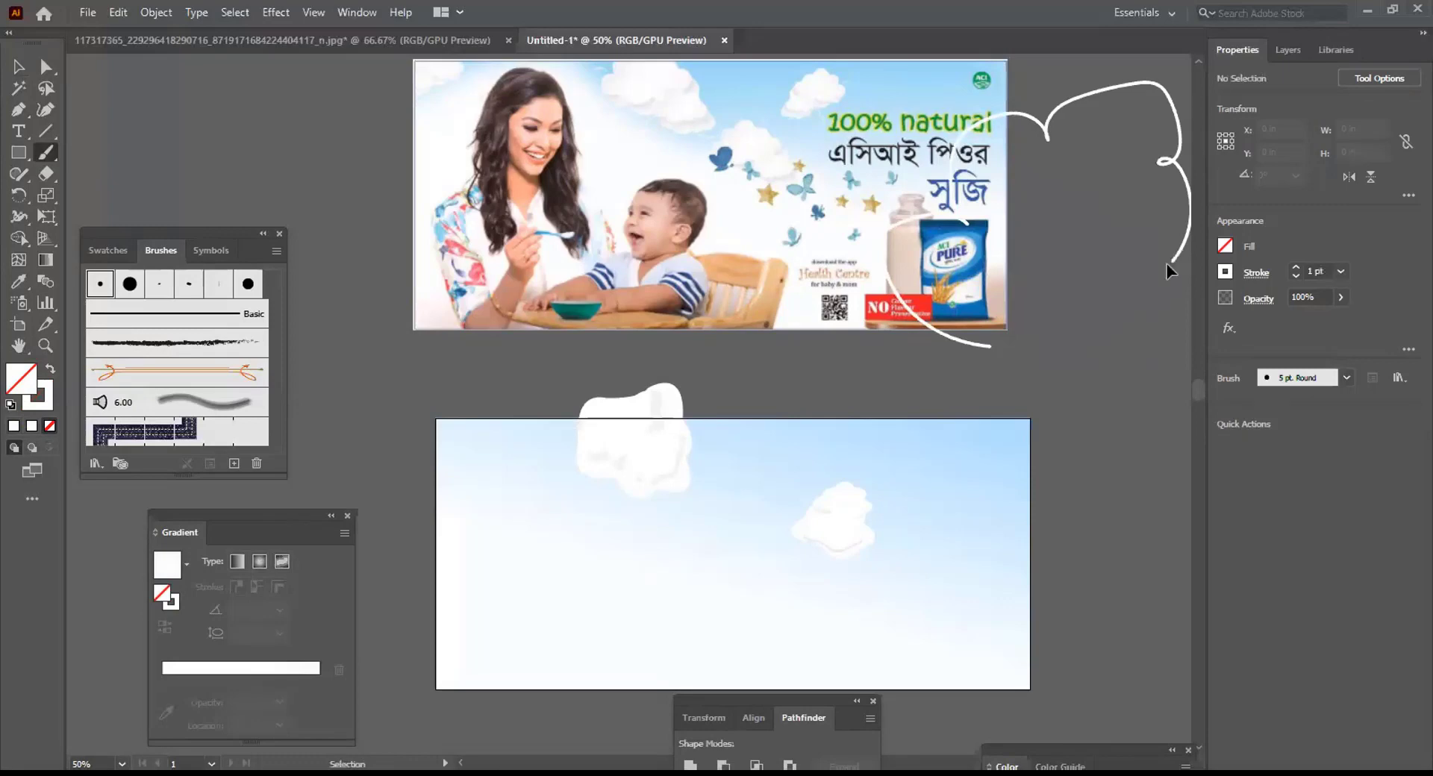
pyautogui.hotkey('ctrl', 'z')
pyautogui.hotkey('ctrl', 'z')
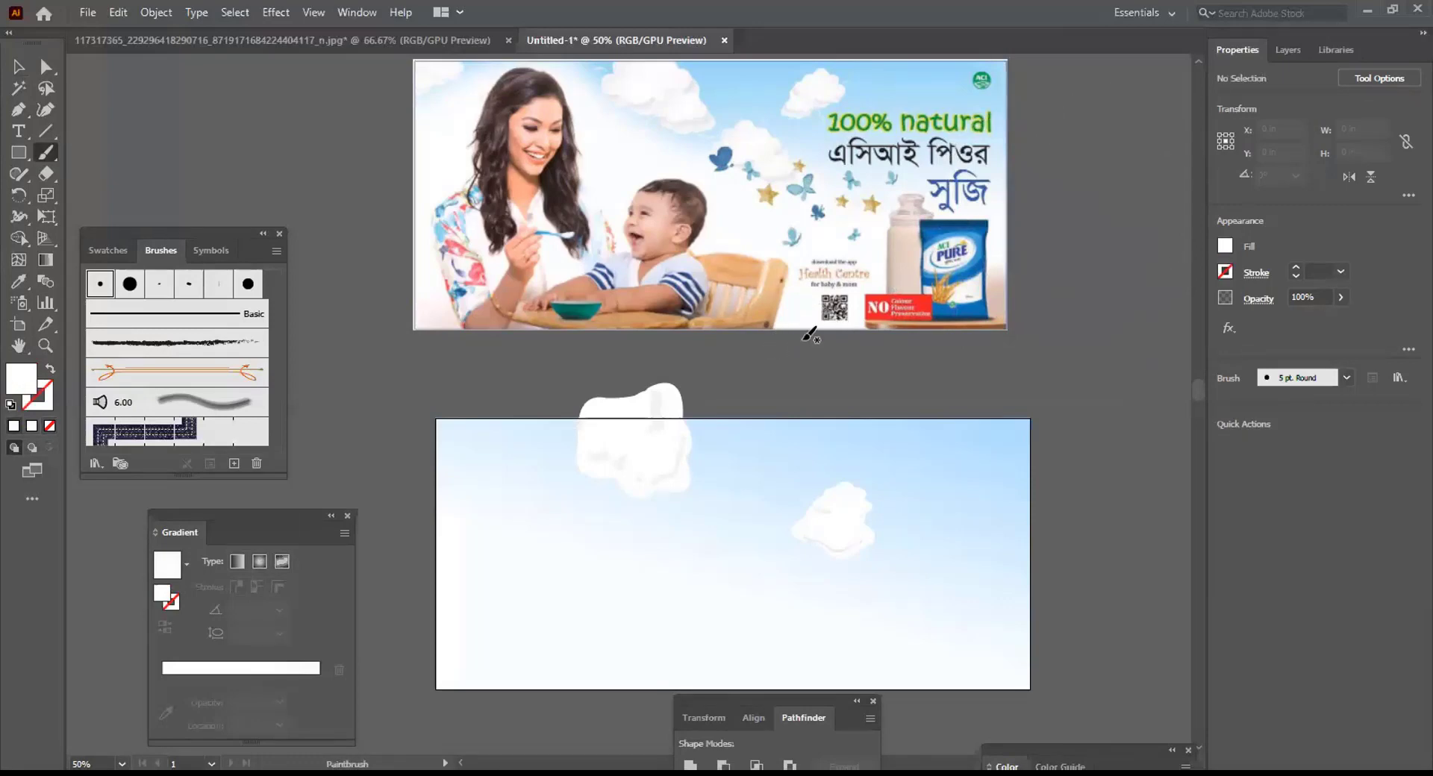
# Paint a lobed cloud outline about 5.1 by 4.93 in with the Paintbrush and move it onto the empty canvas right of the banner
pyautogui.moveTo(804, 339)
pyautogui.mouseDown()
pyautogui.moveTo(768, 325)
pyautogui.moveTo(793, 261)
pyautogui.mouseUp()
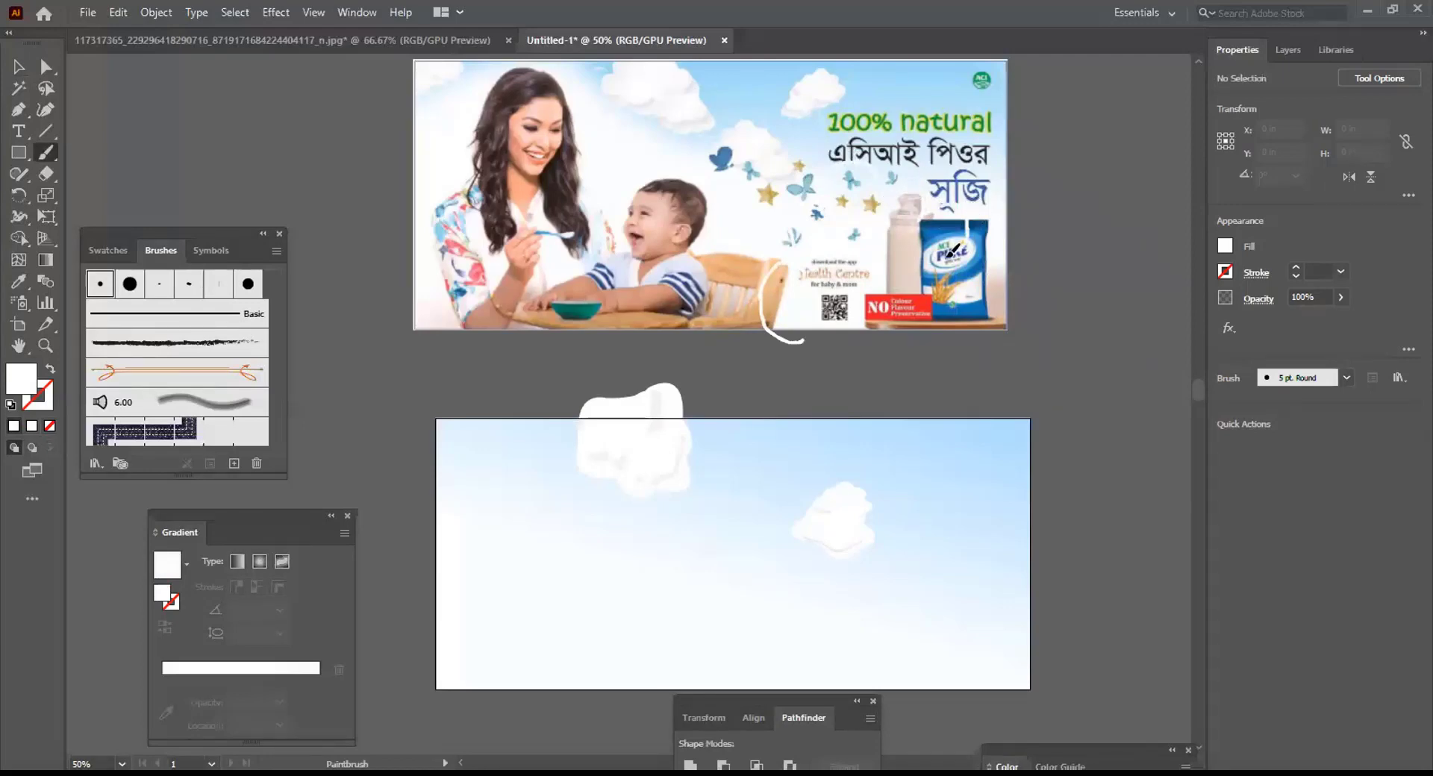
pyautogui.moveTo(955, 249)
pyautogui.mouseDown()
pyautogui.moveTo(920, 293)
pyautogui.moveTo(912, 331)
pyautogui.moveTo(894, 328)
pyautogui.moveTo(882, 349)
pyautogui.moveTo(855, 334)
pyautogui.moveTo(833, 361)
pyautogui.moveTo(789, 339)
pyautogui.mouseUp()
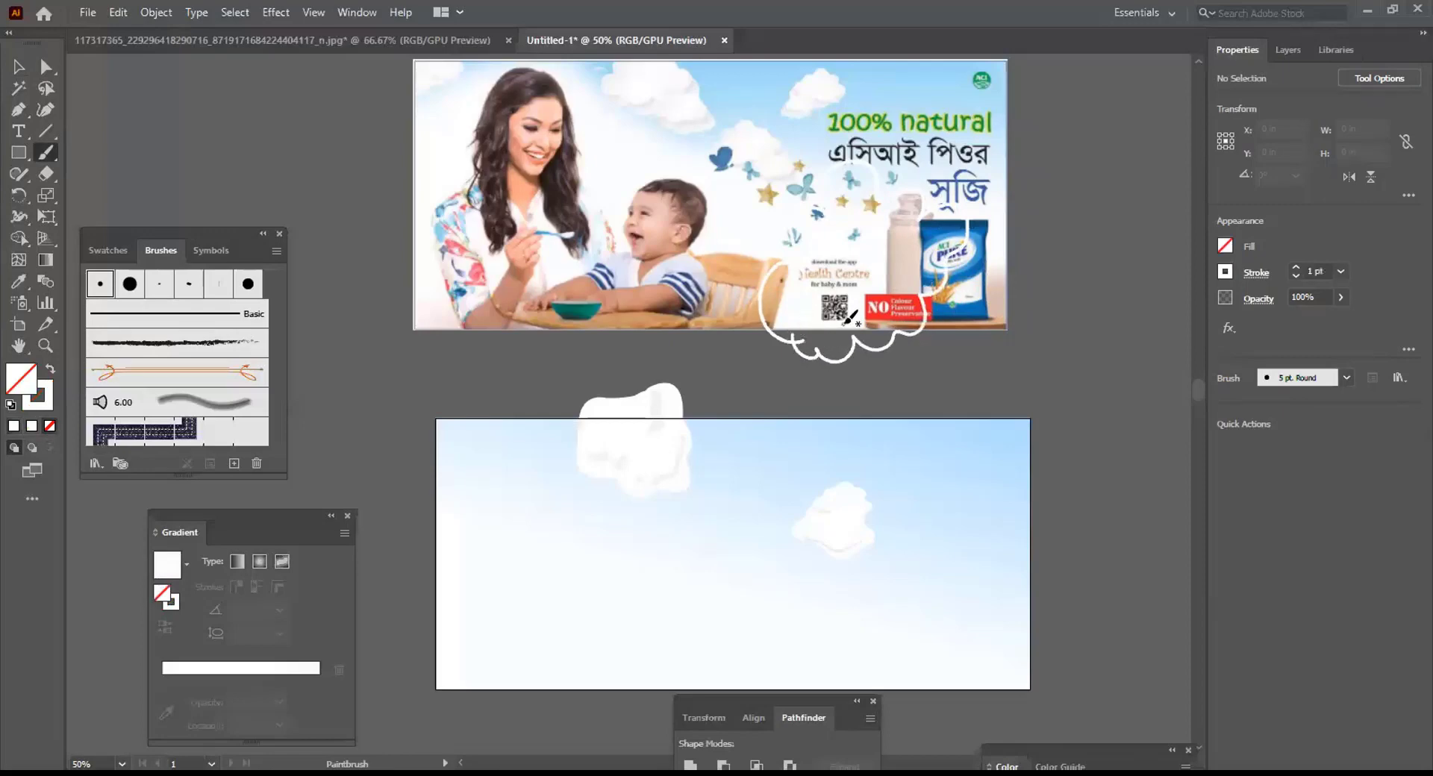
pyautogui.click(18, 67)
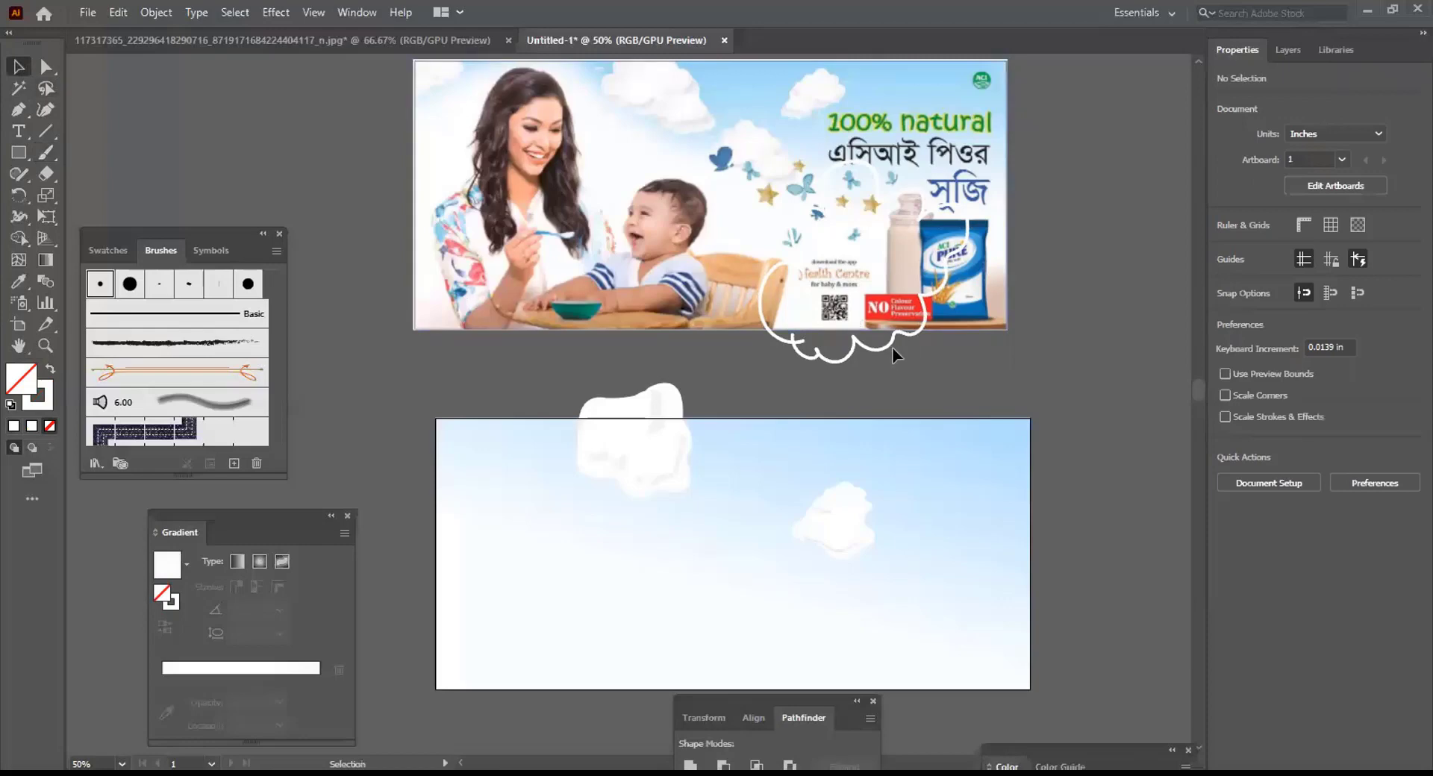
pyautogui.moveTo(854, 349)
pyautogui.mouseDown()
pyautogui.moveTo(1087, 335)
pyautogui.moveTo(958, 348)
pyautogui.mouseUp()
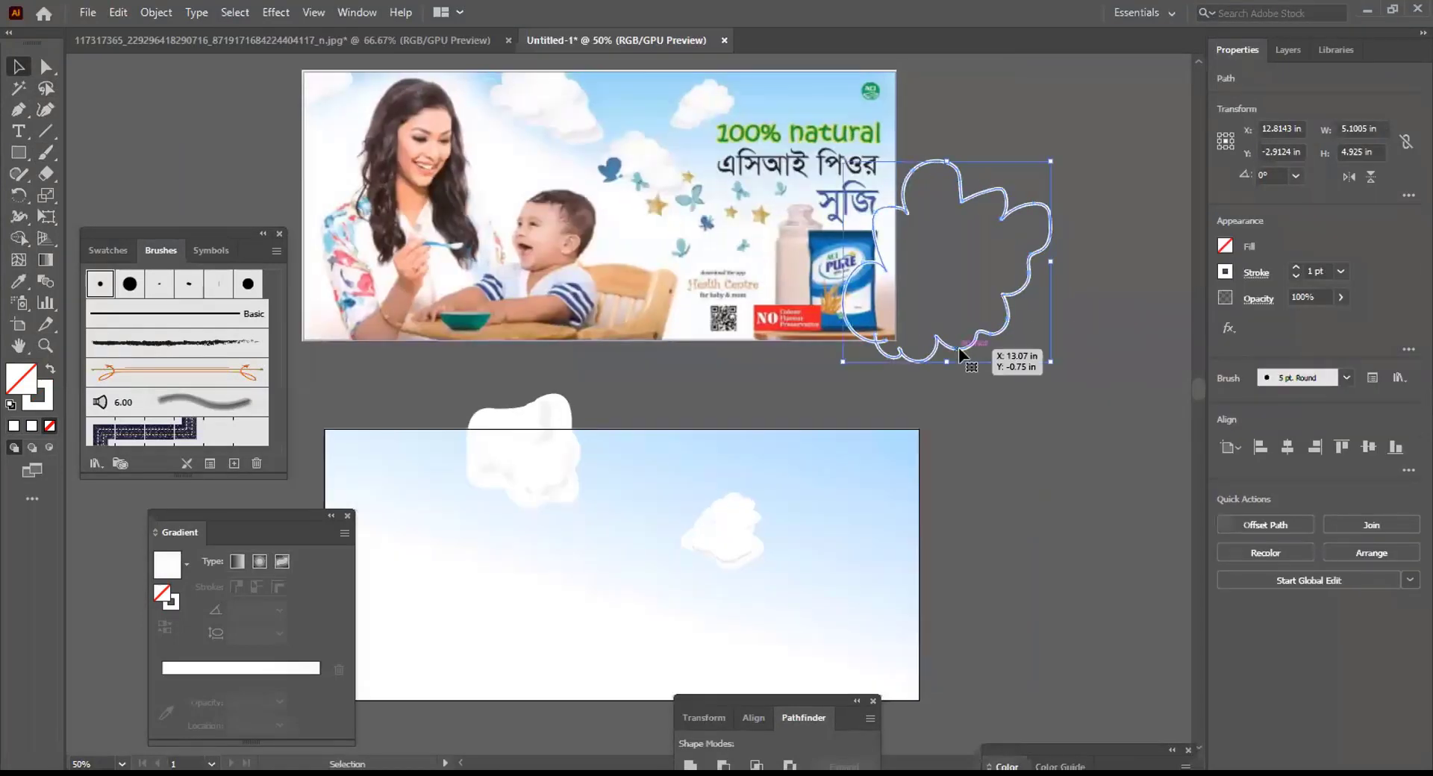
pyautogui.click(1071, 471)
pyautogui.click(1009, 355)
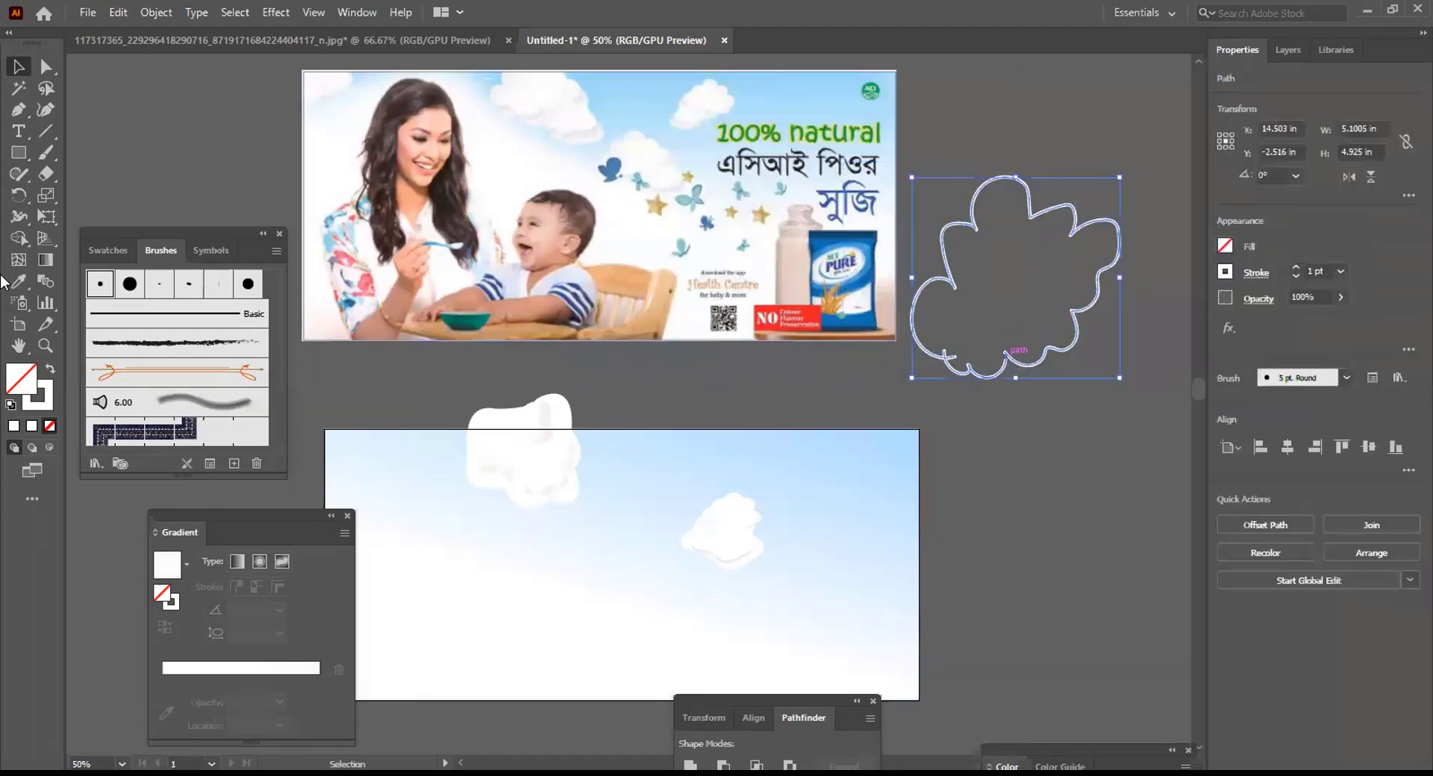
# Give the new cloud outline a white fill with no stroke and enlarge the shape
pyautogui.click(50, 369)
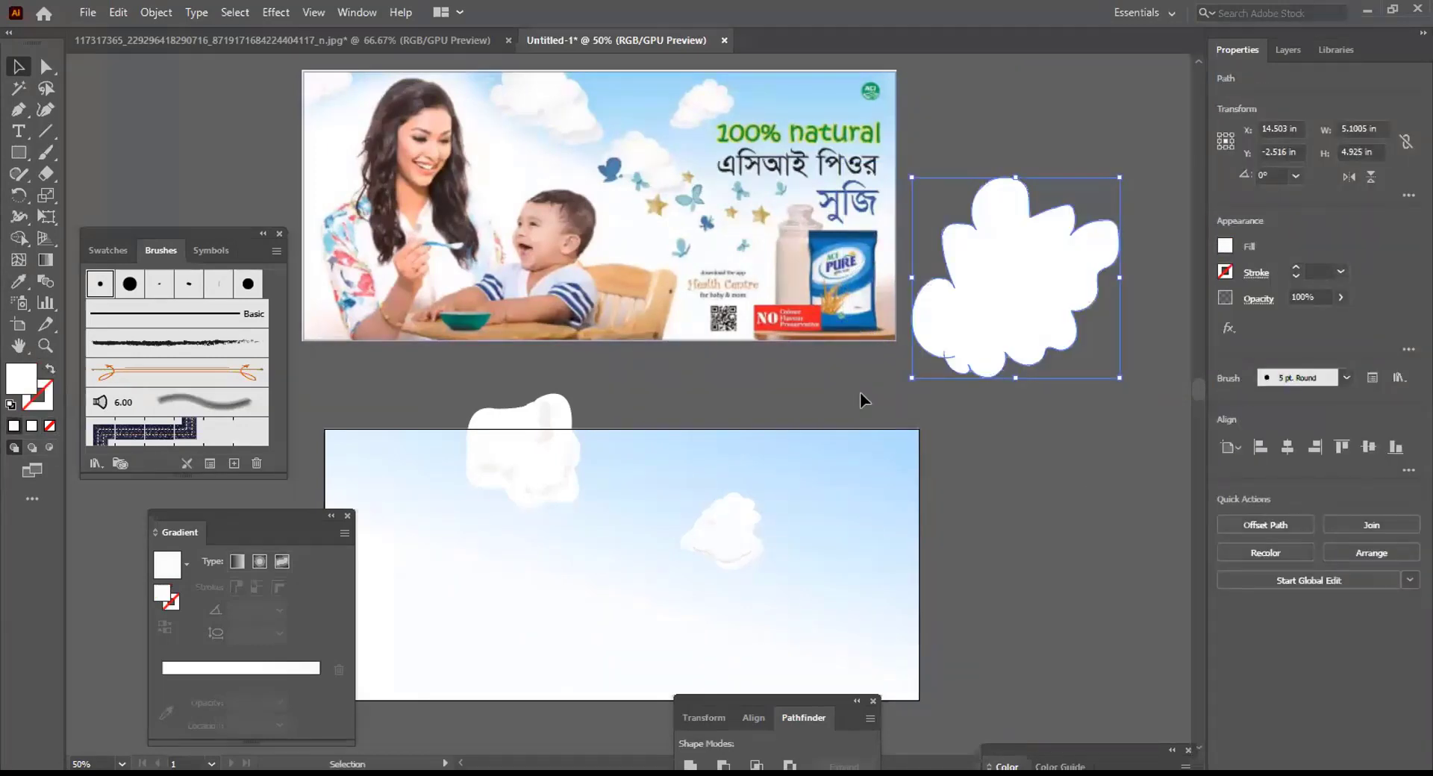
pyautogui.click(859, 391)
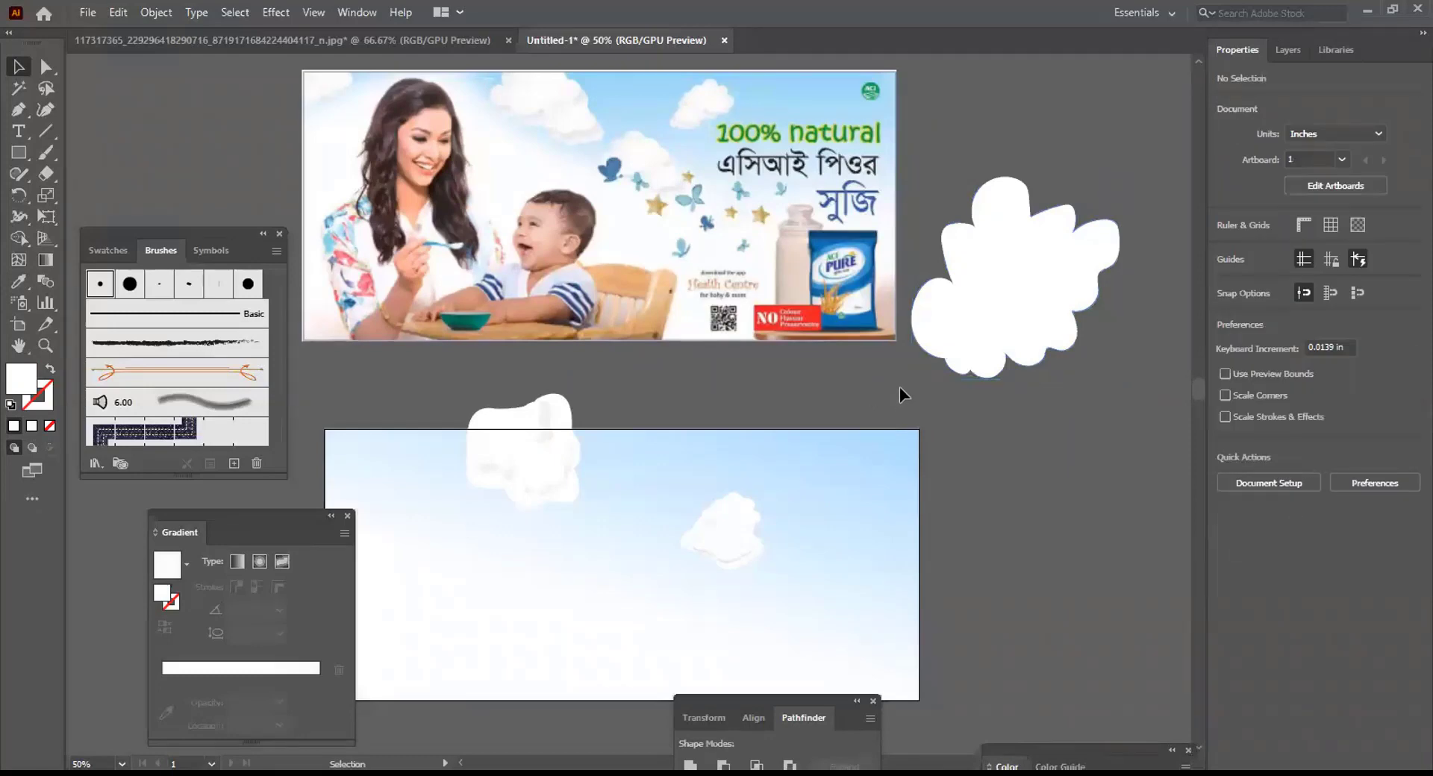
pyautogui.click(1010, 312)
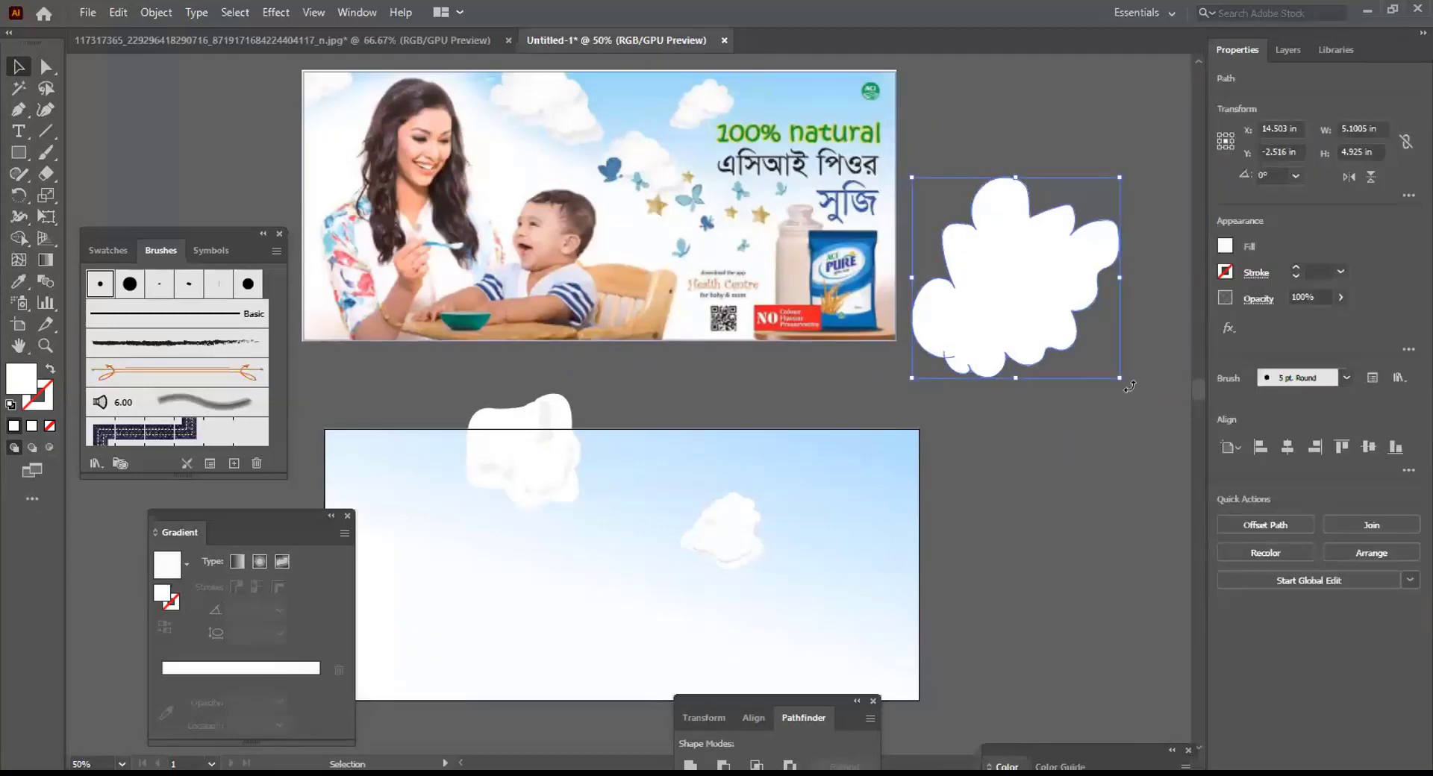
pyautogui.moveTo(1120, 378); pyautogui.dragTo(1185, 431)
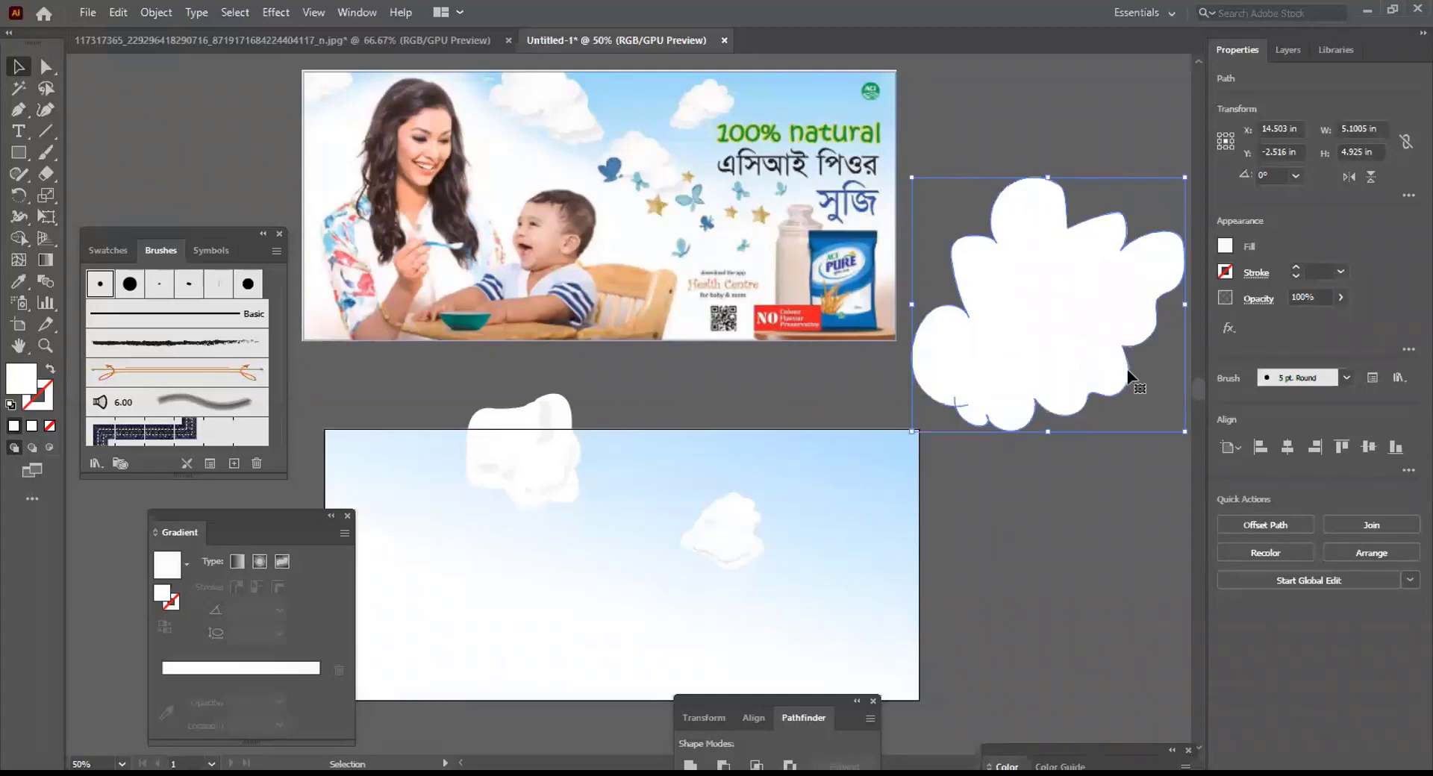
# Duplicate the white cloud and scale the copy to about 4.19 by 3.9 in, overlapping the upper part of the original
pyautogui.click(952, 105)
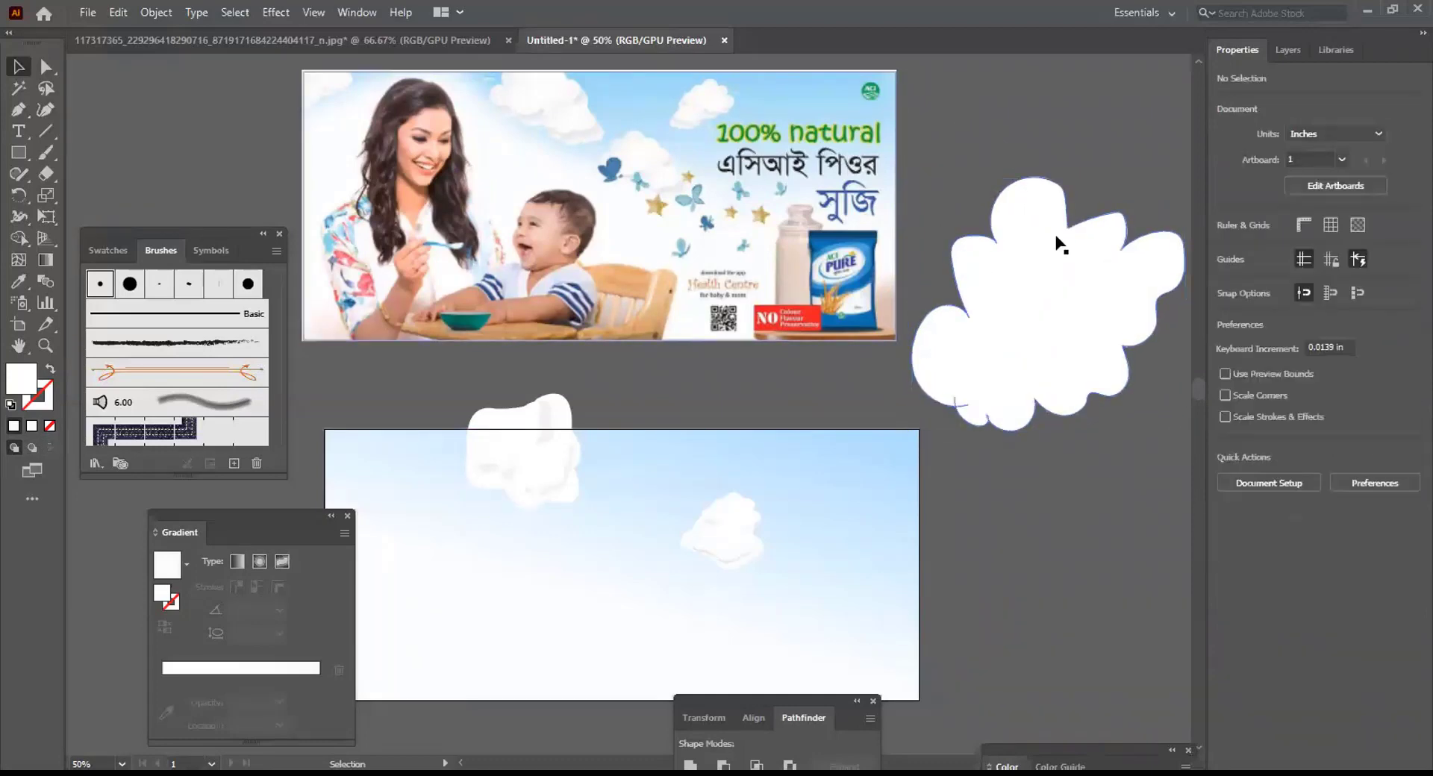
pyautogui.click(1067, 266)
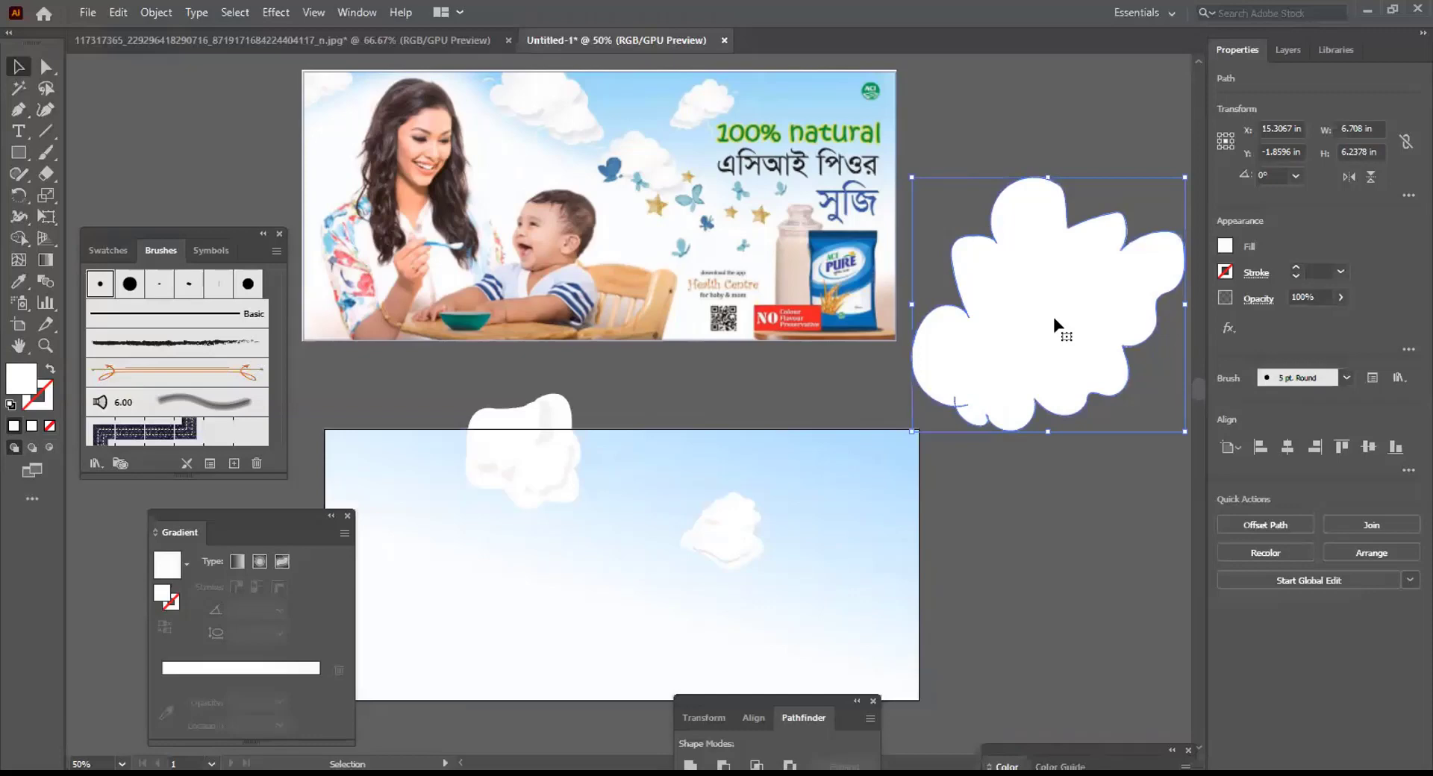
pyautogui.moveTo(1054, 319); pyautogui.dragTo(997, 196)
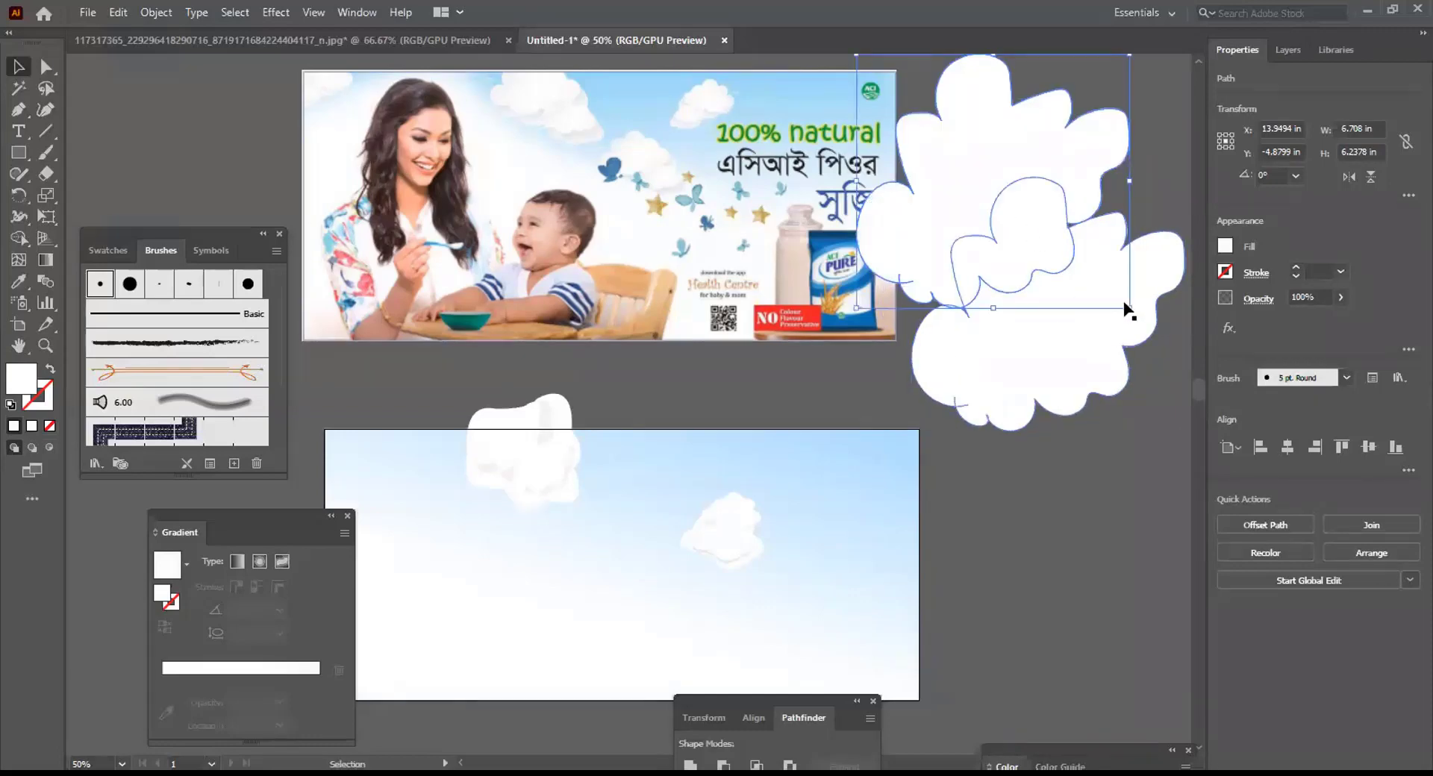
pyautogui.moveTo(1130, 309); pyautogui.dragTo(1076, 288)
pyautogui.moveTo(1001, 181)
pyautogui.mouseDown()
pyautogui.moveTo(1020, 223)
pyautogui.moveTo(1007, 207)
pyautogui.mouseUp()
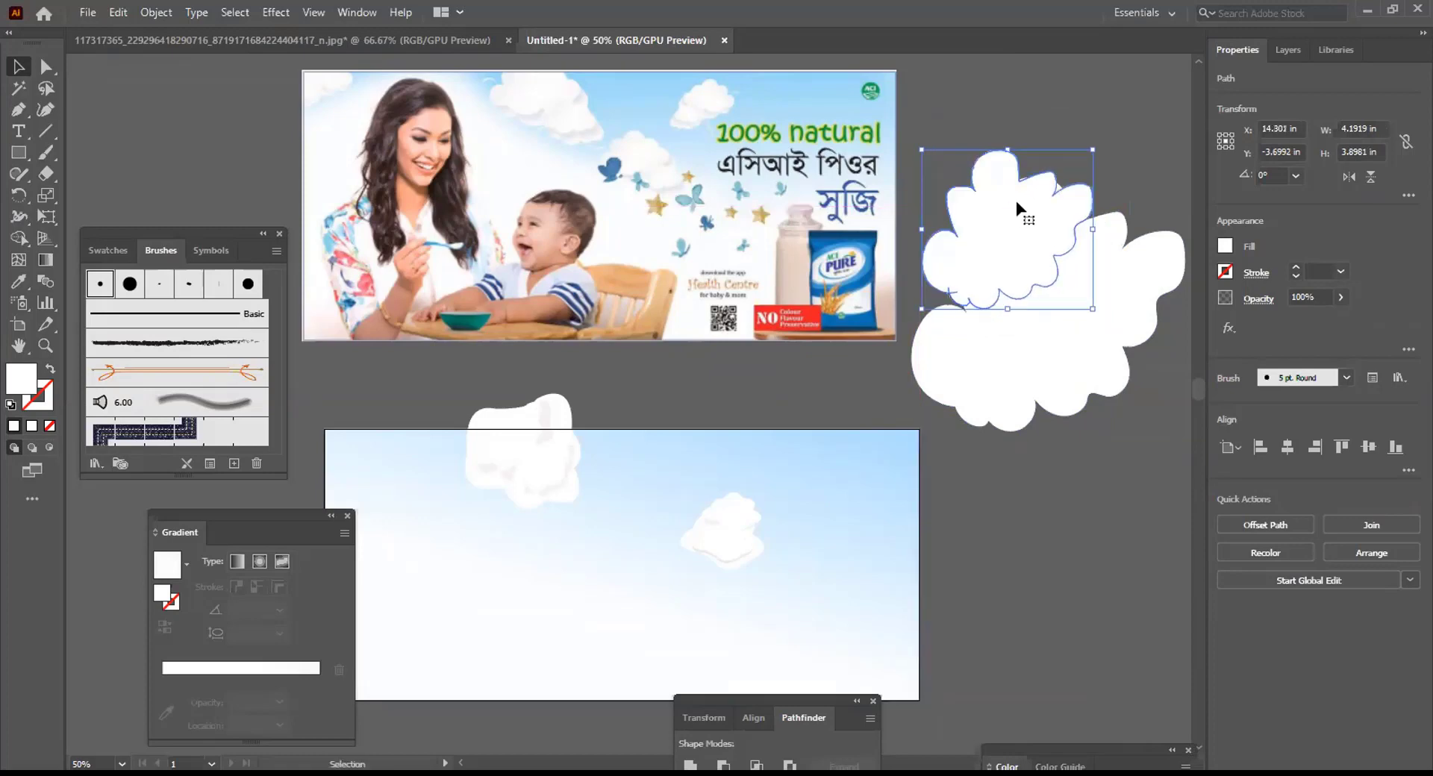
# Fill the larger cloud behind the copy with light grey CEC6C6
pyautogui.keyDown('shift'); pyautogui.click(1136, 293); pyautogui.keyUp('shift')
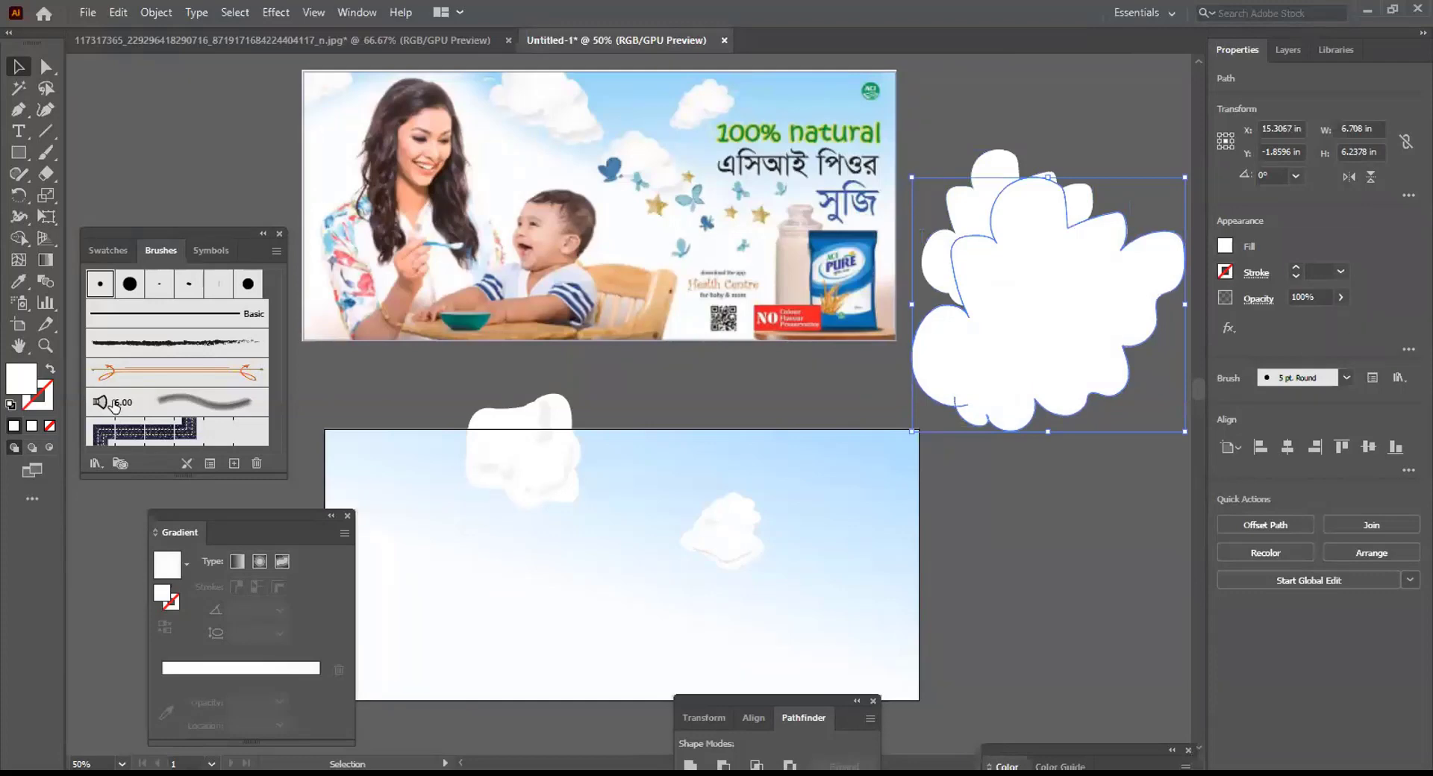
pyautogui.doubleClick(23, 381)
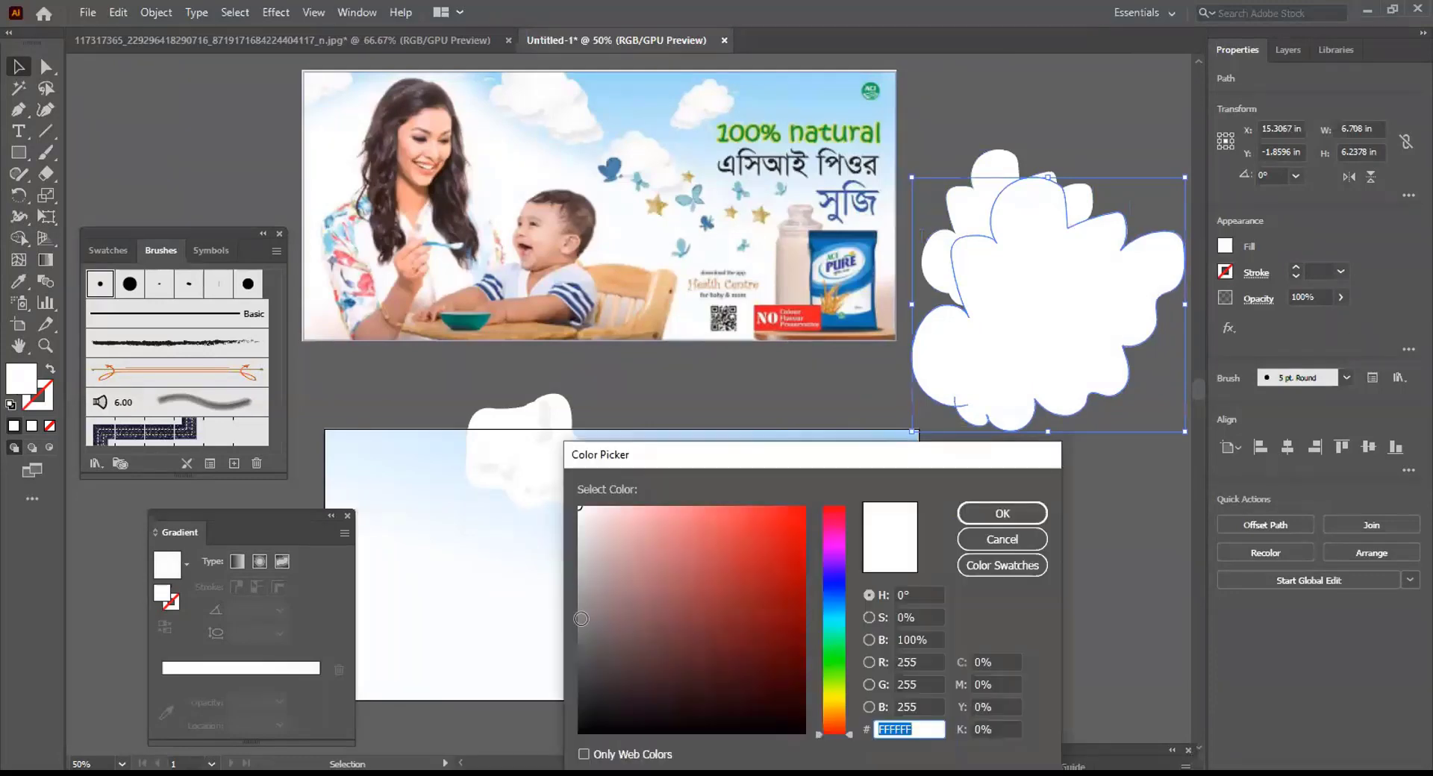
pyautogui.click(585, 567)
pyautogui.click(588, 549)
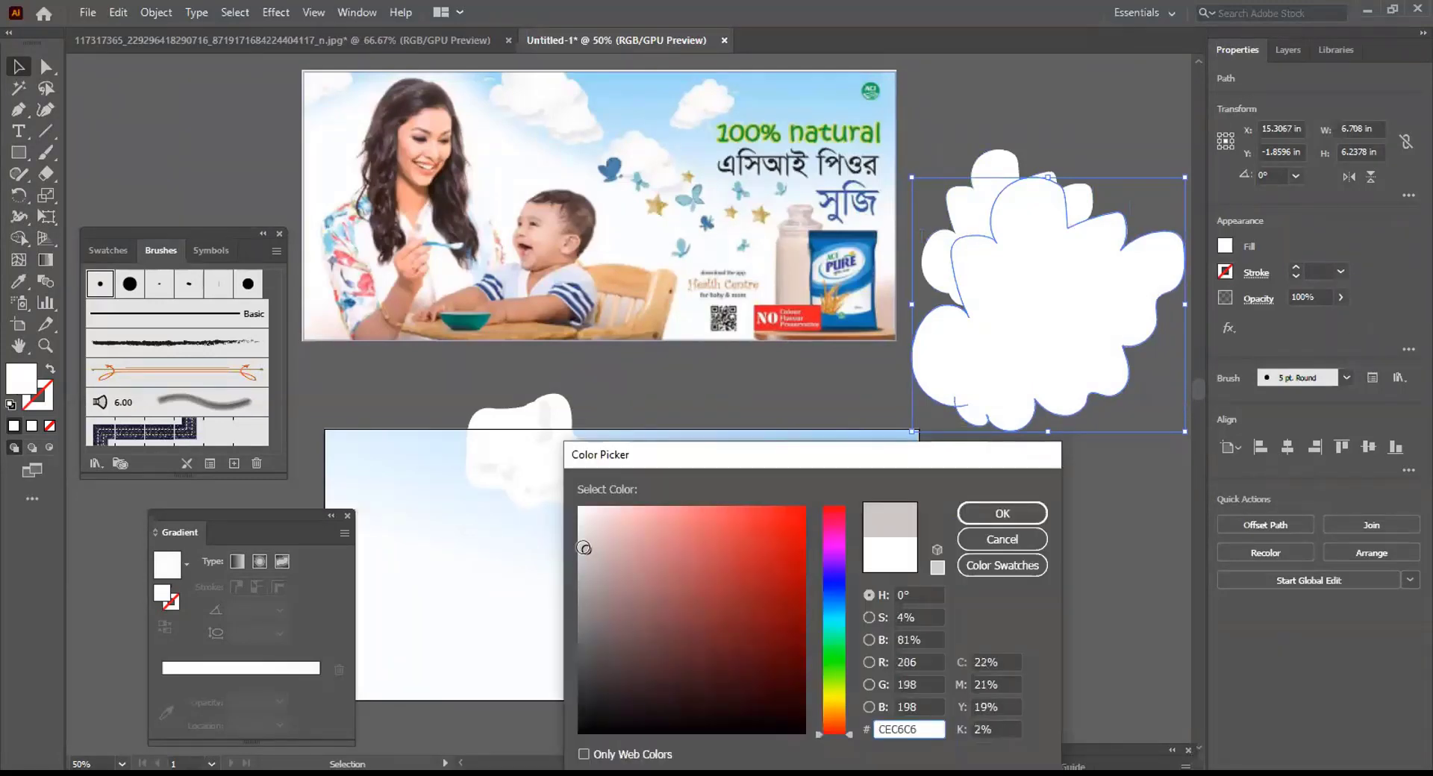
pyautogui.click(1005, 513)
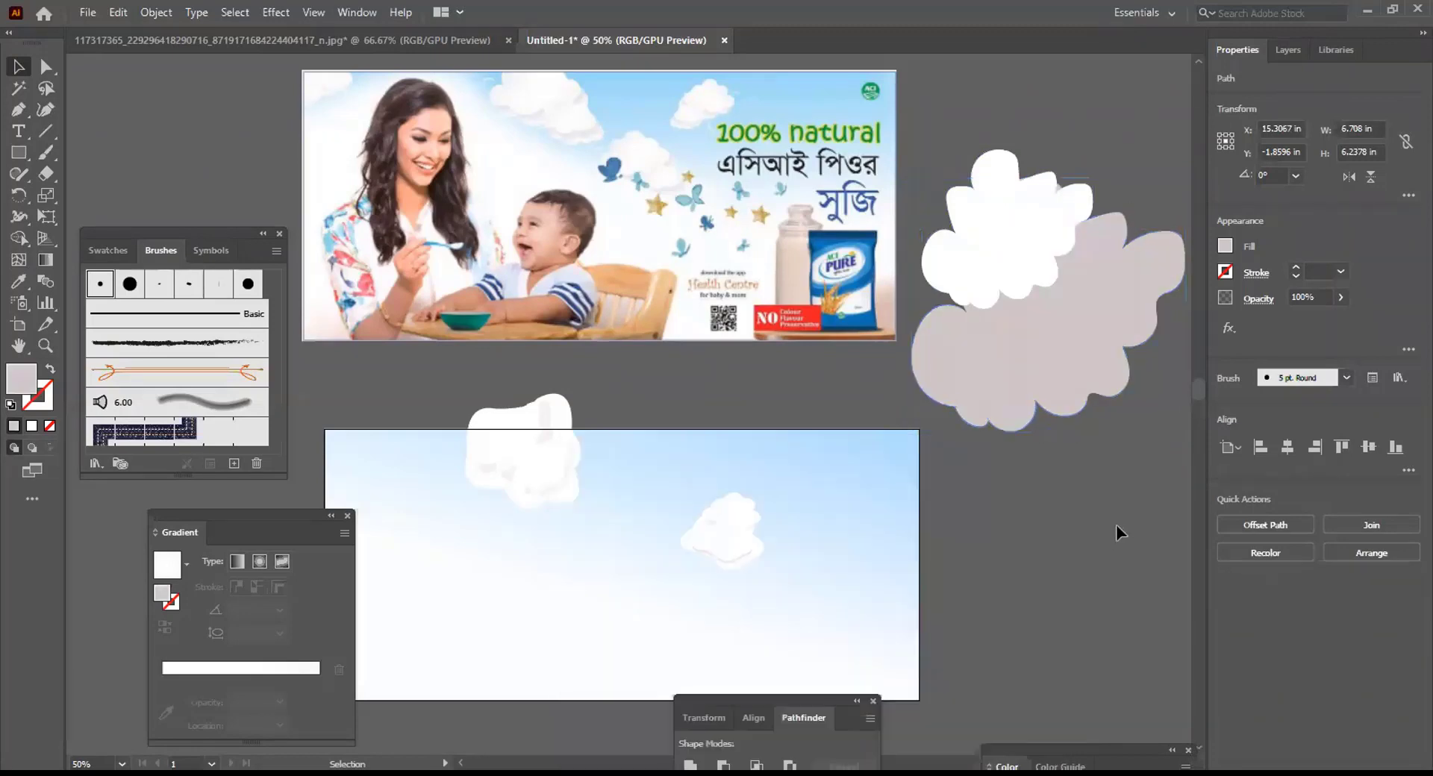
pyautogui.click(1117, 525)
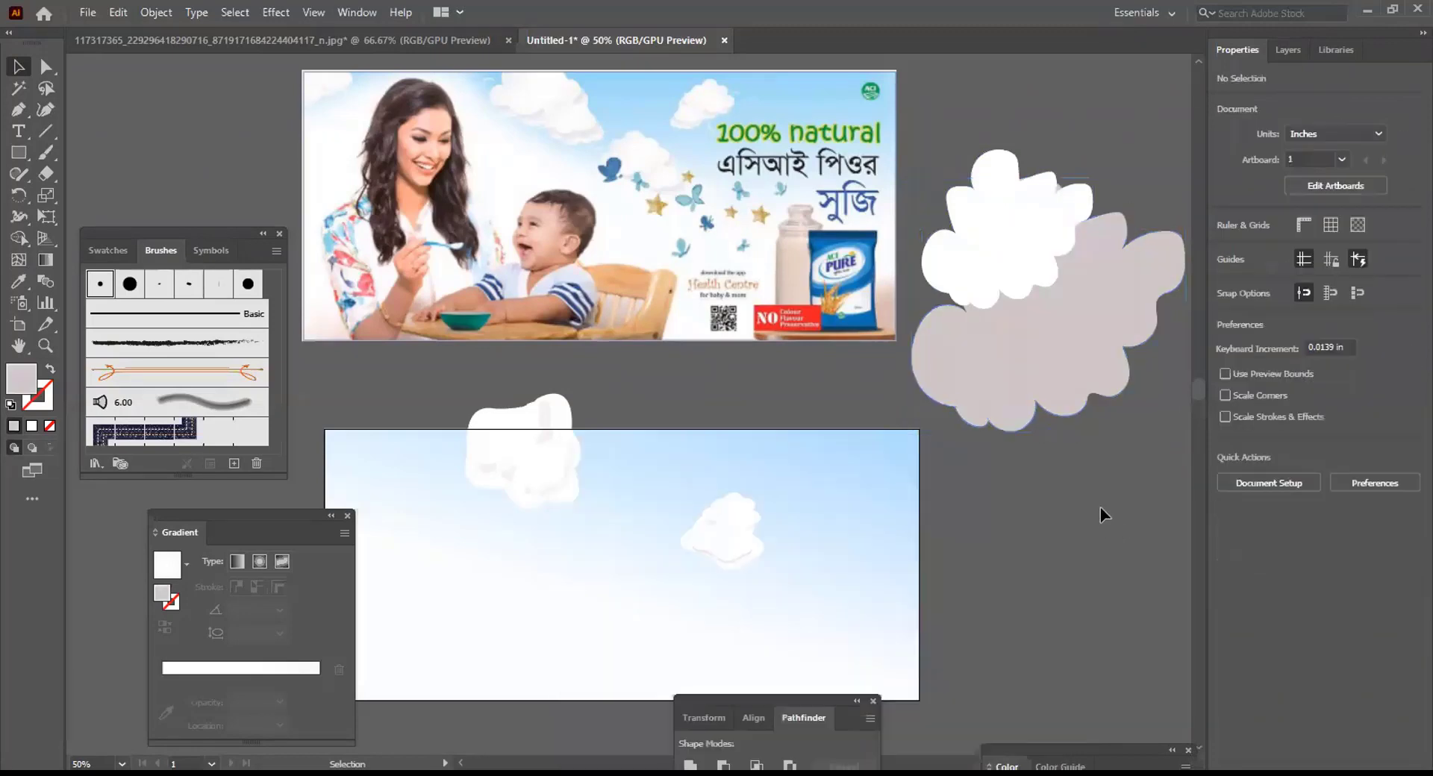
# Duplicate the small white cloud onto the lower part of the grey cloud and resize it to about 4.13 by 3.88 in
pyautogui.click(1007, 221)
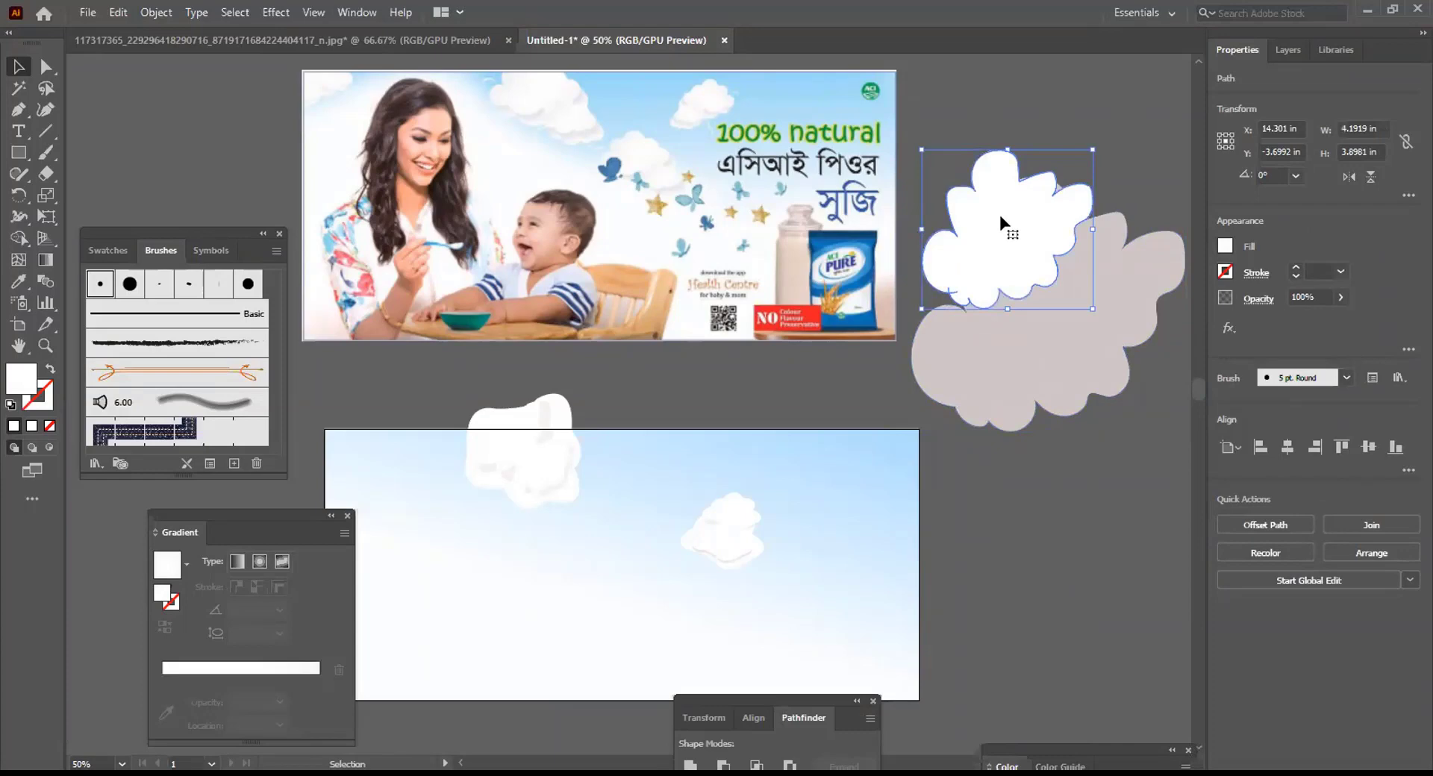
pyautogui.moveTo(1000, 217); pyautogui.dragTo(1064, 330)
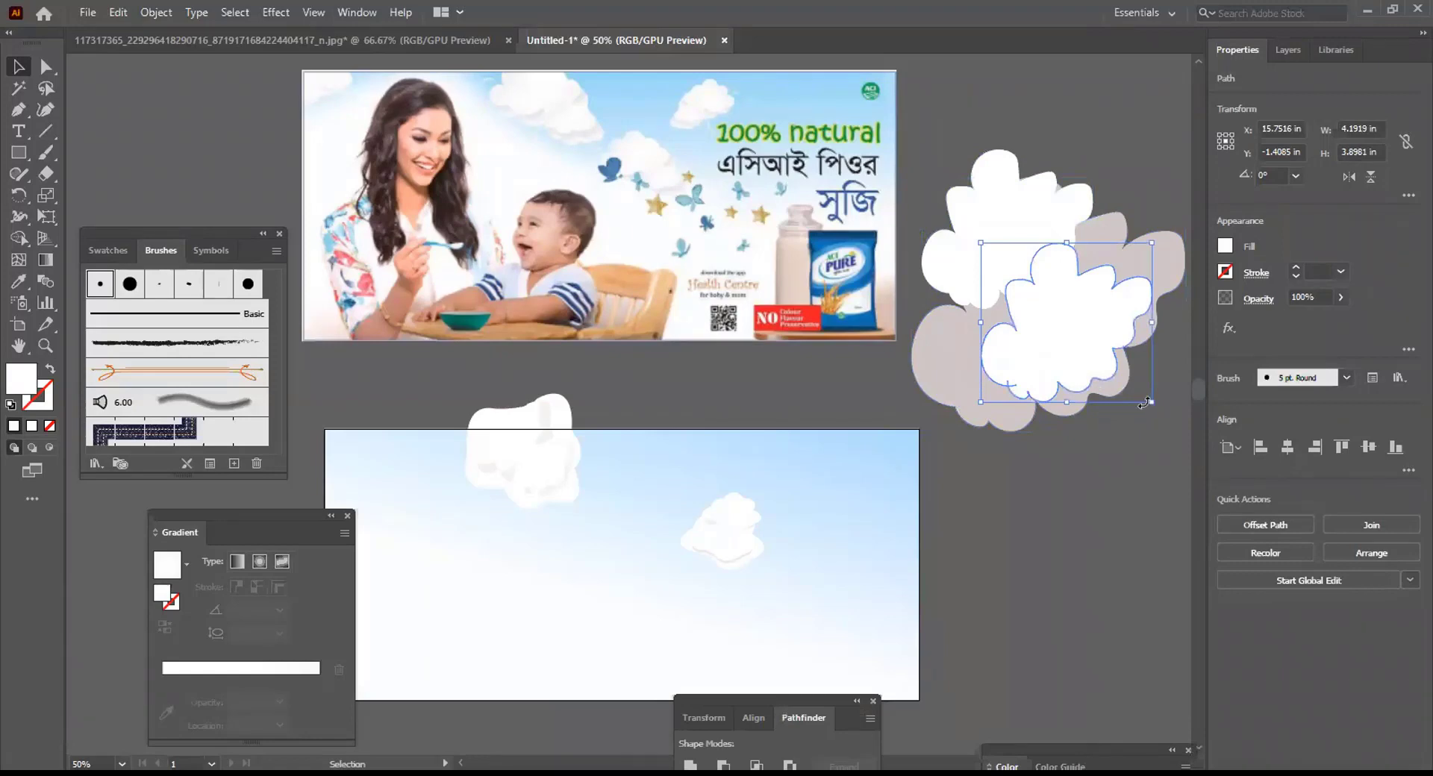
pyautogui.moveTo(1149, 401)
pyautogui.mouseDown()
pyautogui.moveTo(1164, 415)
pyautogui.moveTo(1148, 400)
pyautogui.mouseUp()
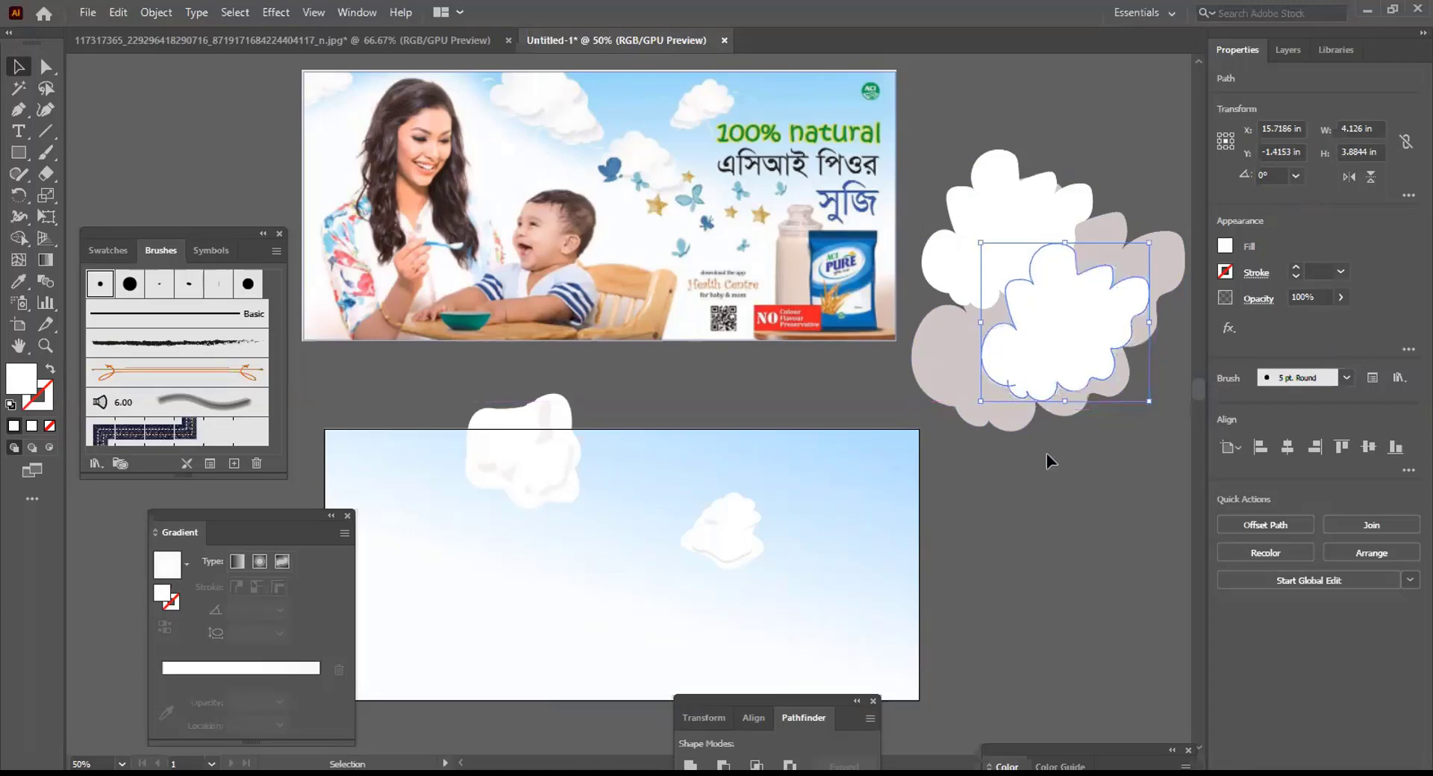
pyautogui.click(1046, 454)
# Try to reshape the grey cloud's lower-left lobe by moving an anchor point, and undo the change
pyautogui.click(949, 375)
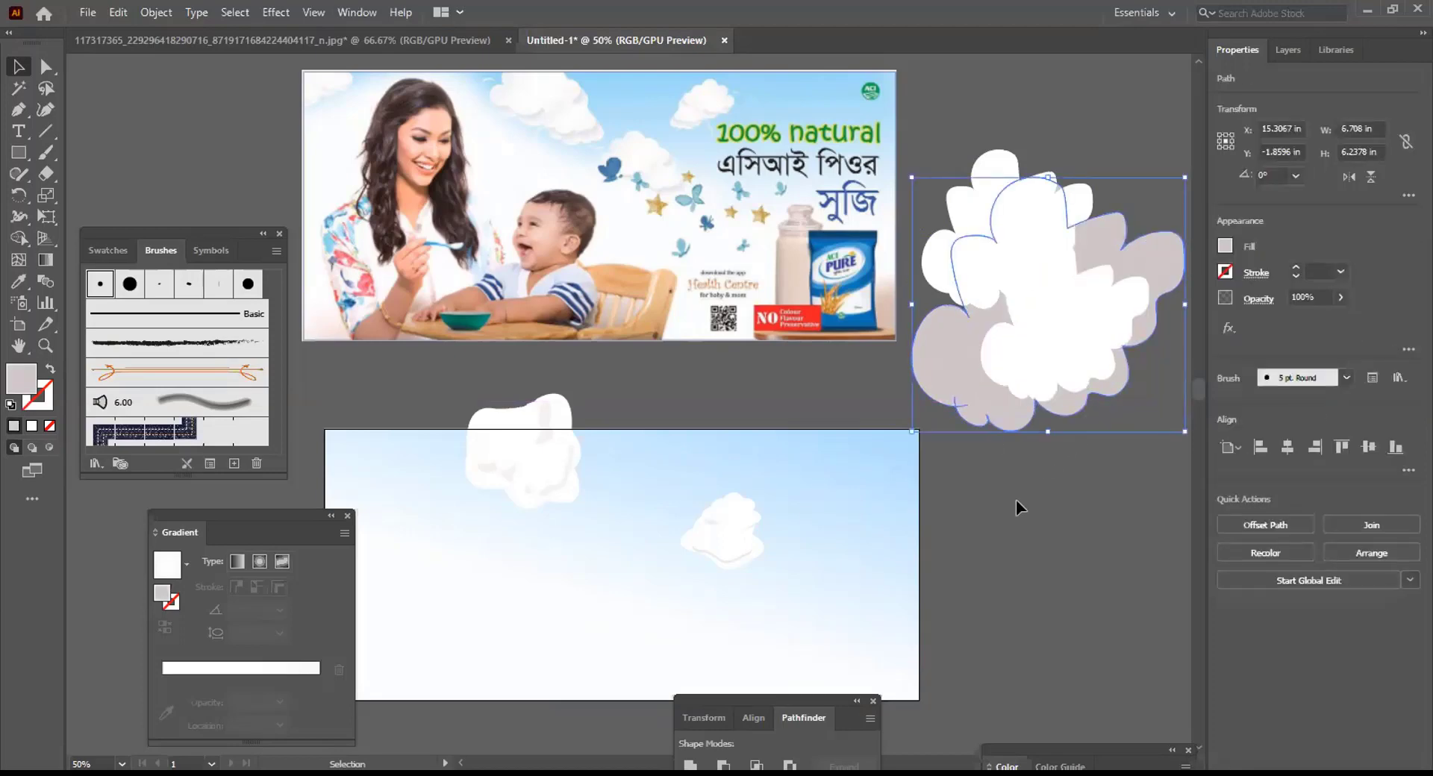
pyautogui.press('a')
pyautogui.click(1032, 560)
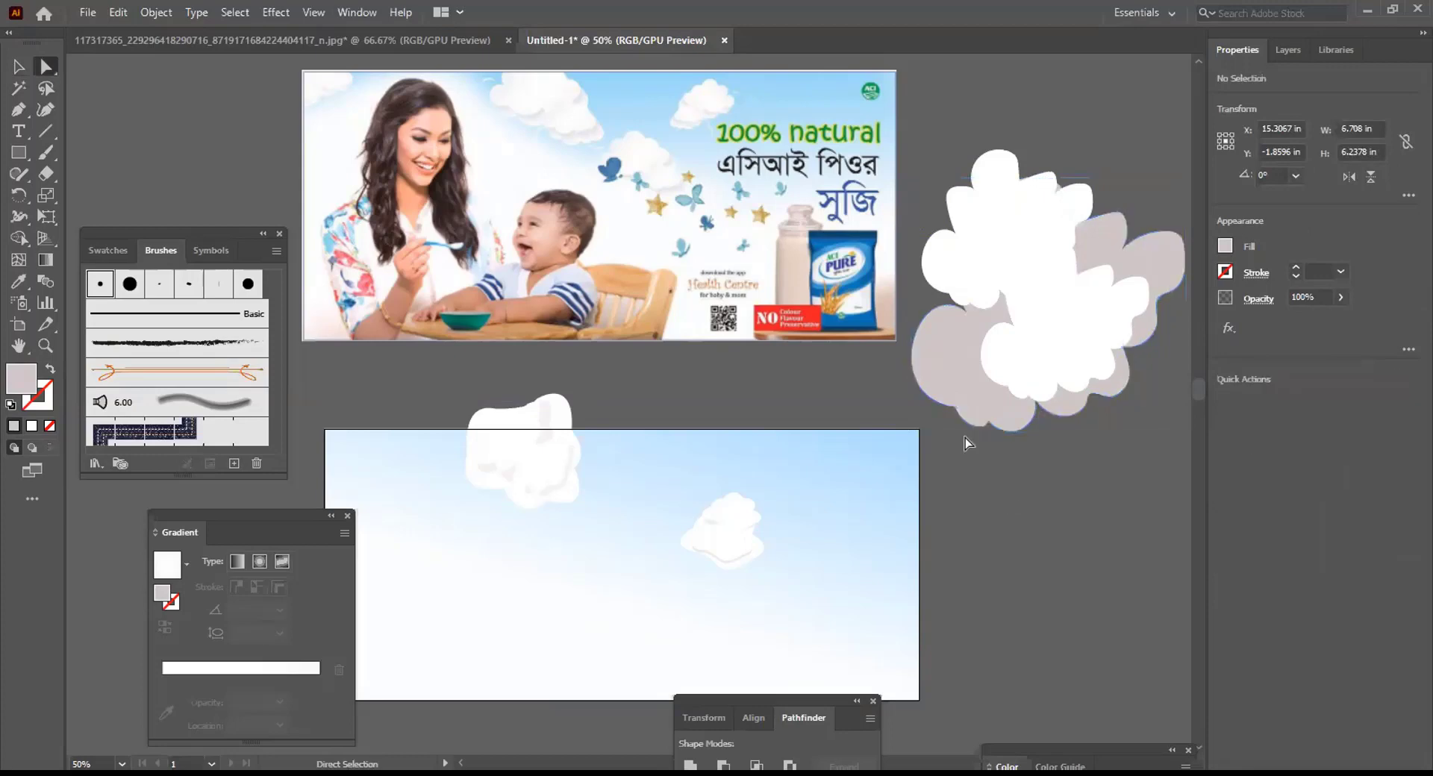
pyautogui.moveTo(949, 386); pyautogui.dragTo(940, 366)
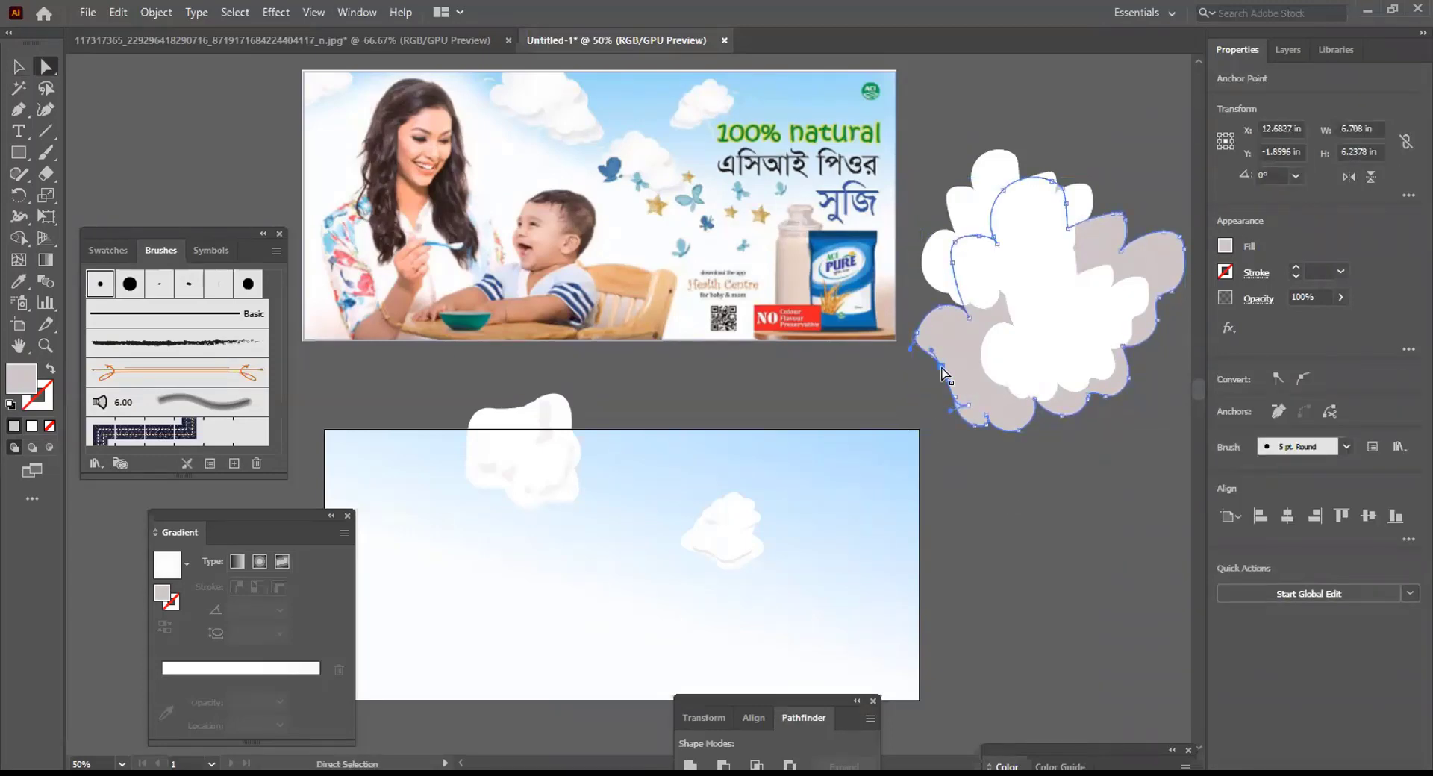
pyautogui.hotkey('ctrl', 'z')
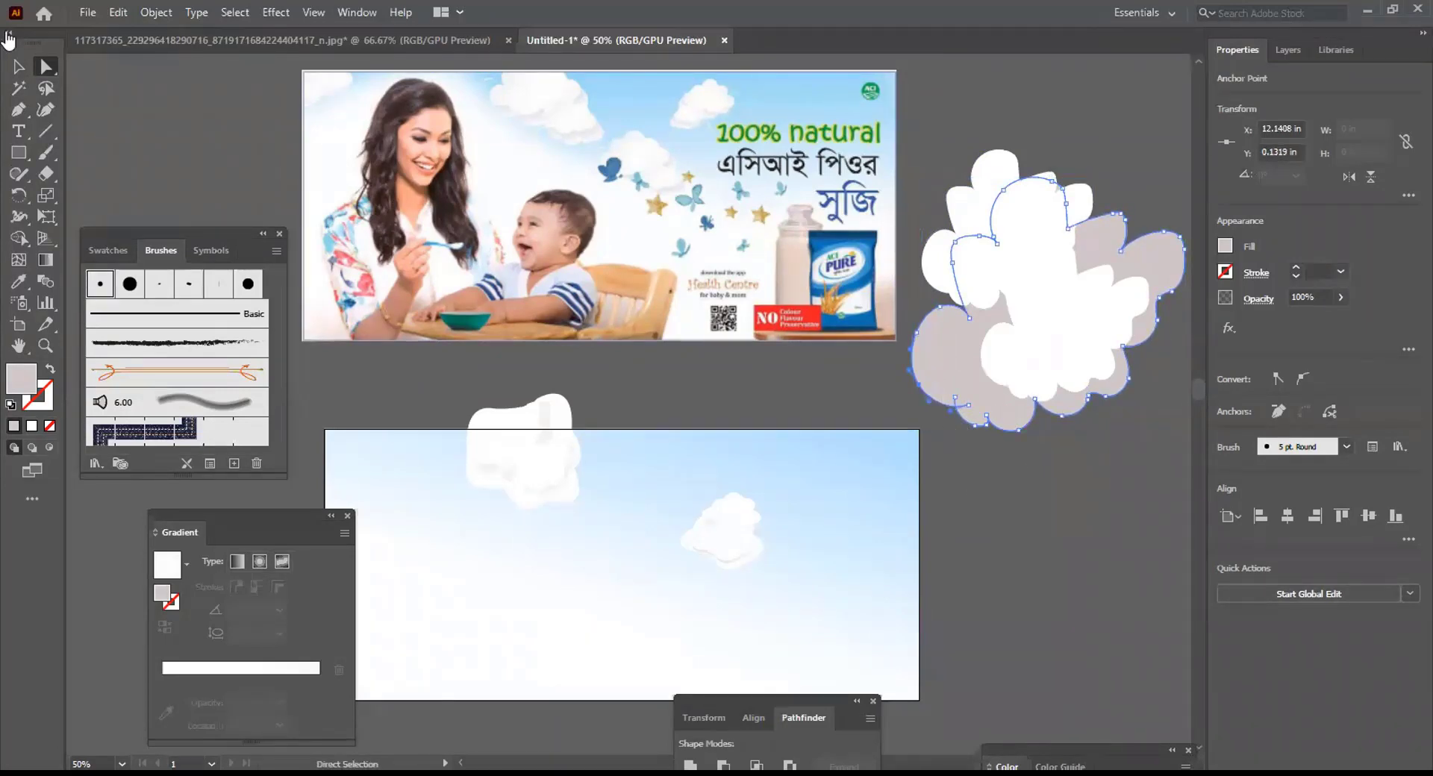
# Shrink the grey cloud to about 5.47 by 5.67 in behind the white clouds
pyautogui.click(18, 66)
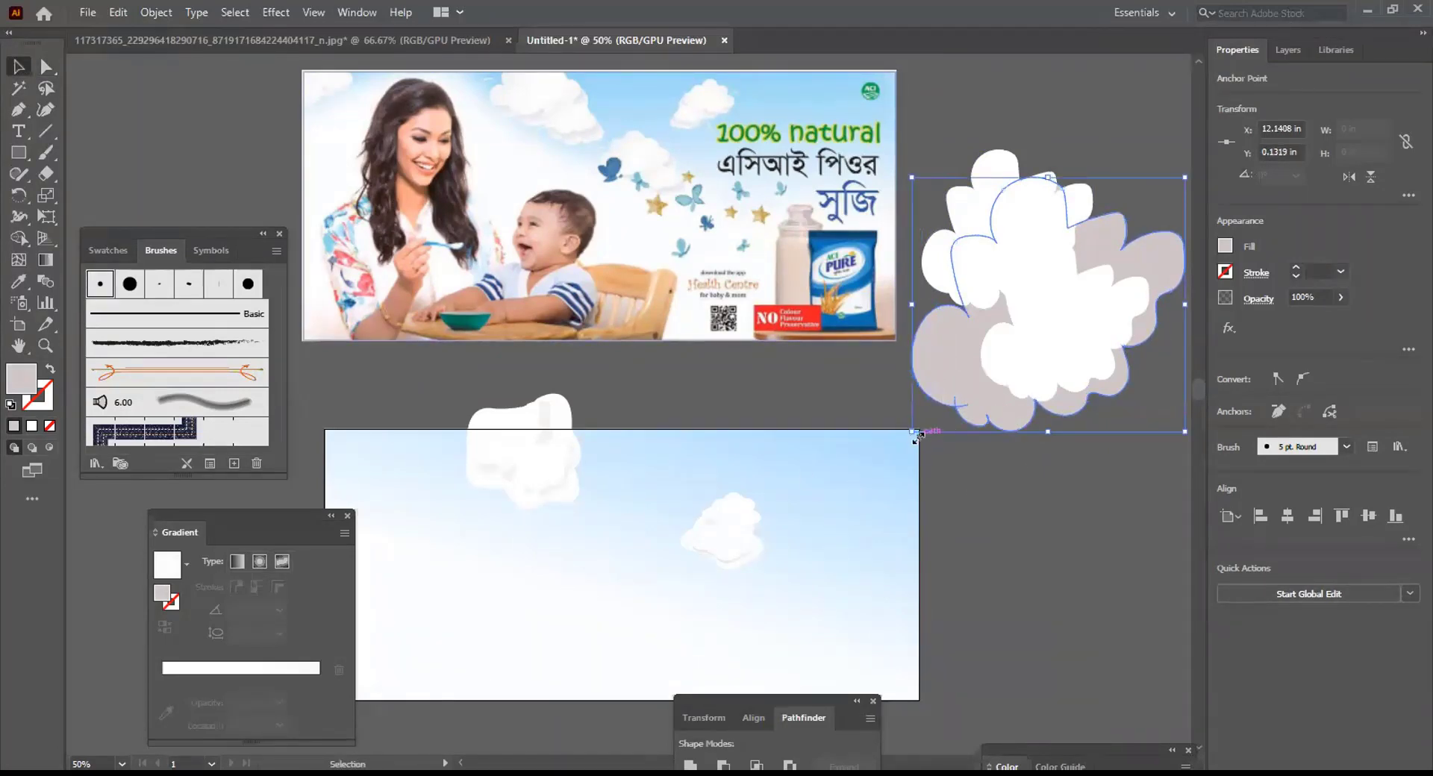
pyautogui.moveTo(912, 433); pyautogui.dragTo(938, 420)
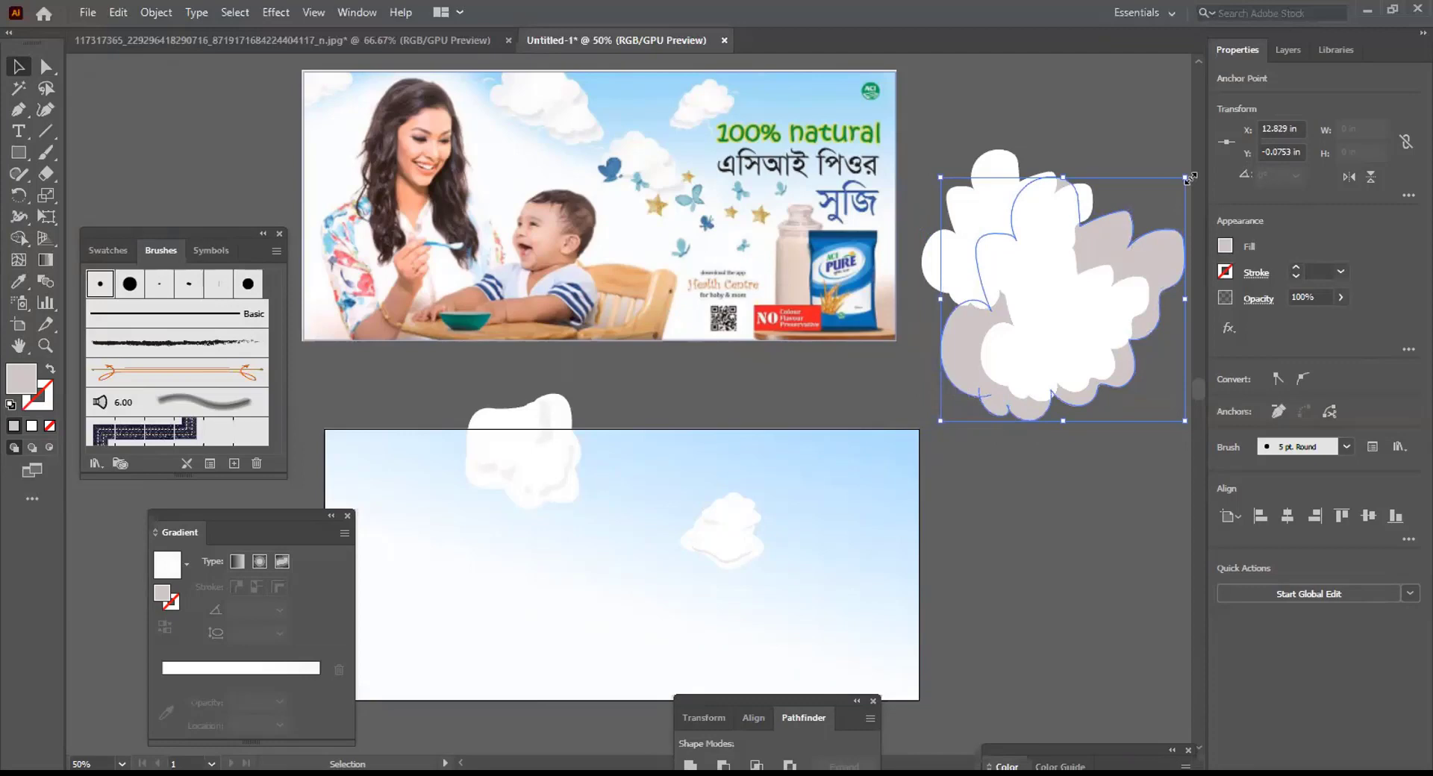
pyautogui.moveTo(1189, 177); pyautogui.dragTo(1163, 189)
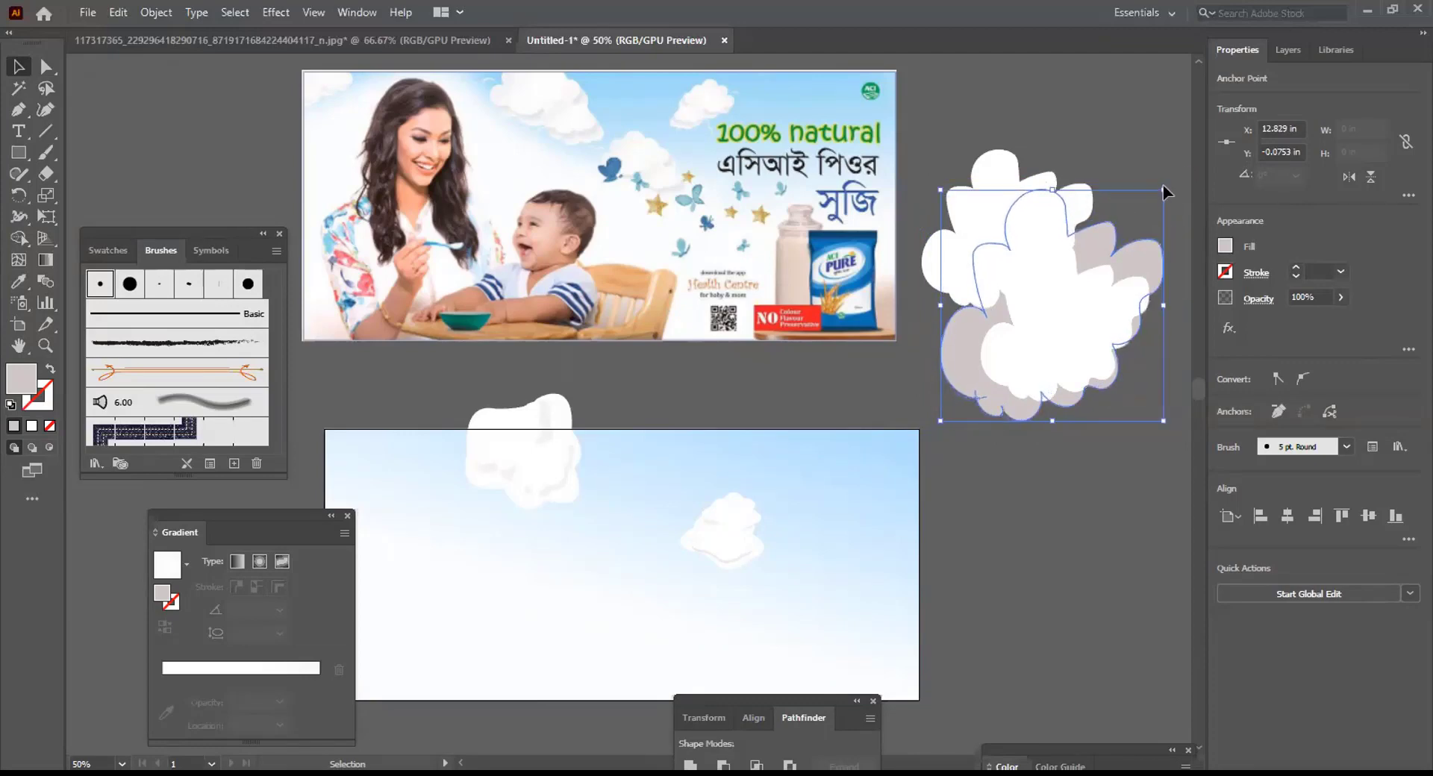
pyautogui.click(1137, 141)
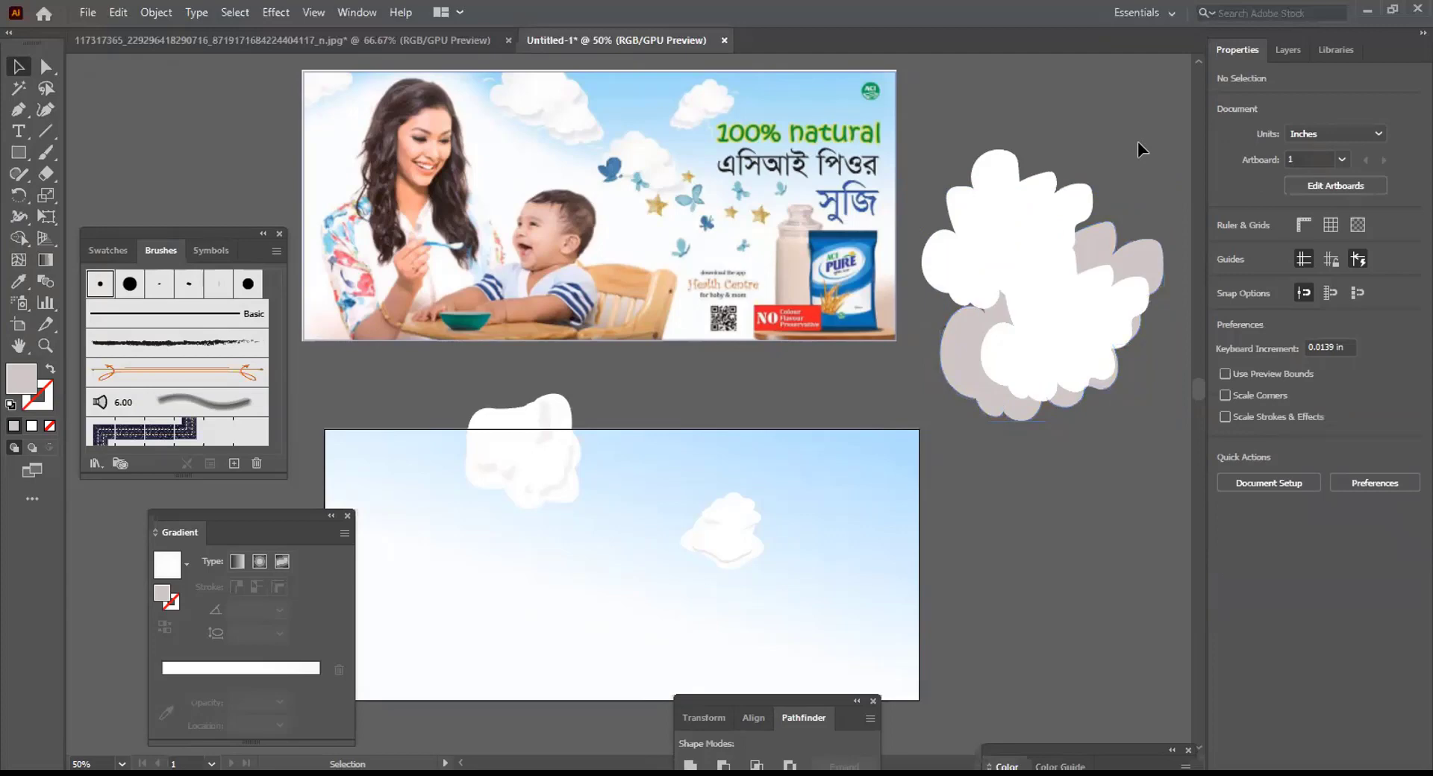
pyautogui.click(1100, 221)
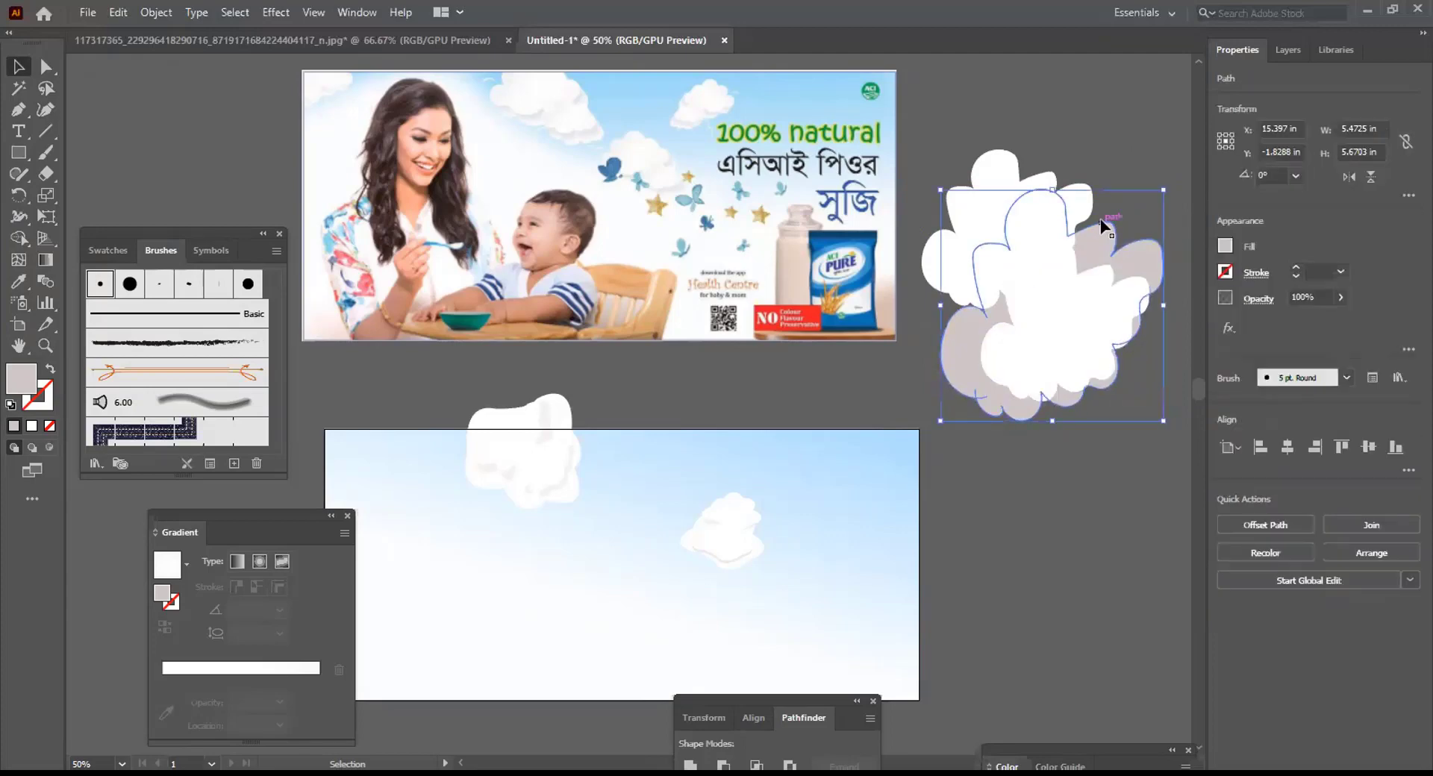
pyautogui.click(1118, 130)
pyautogui.hotkey('ctrl', 'z')
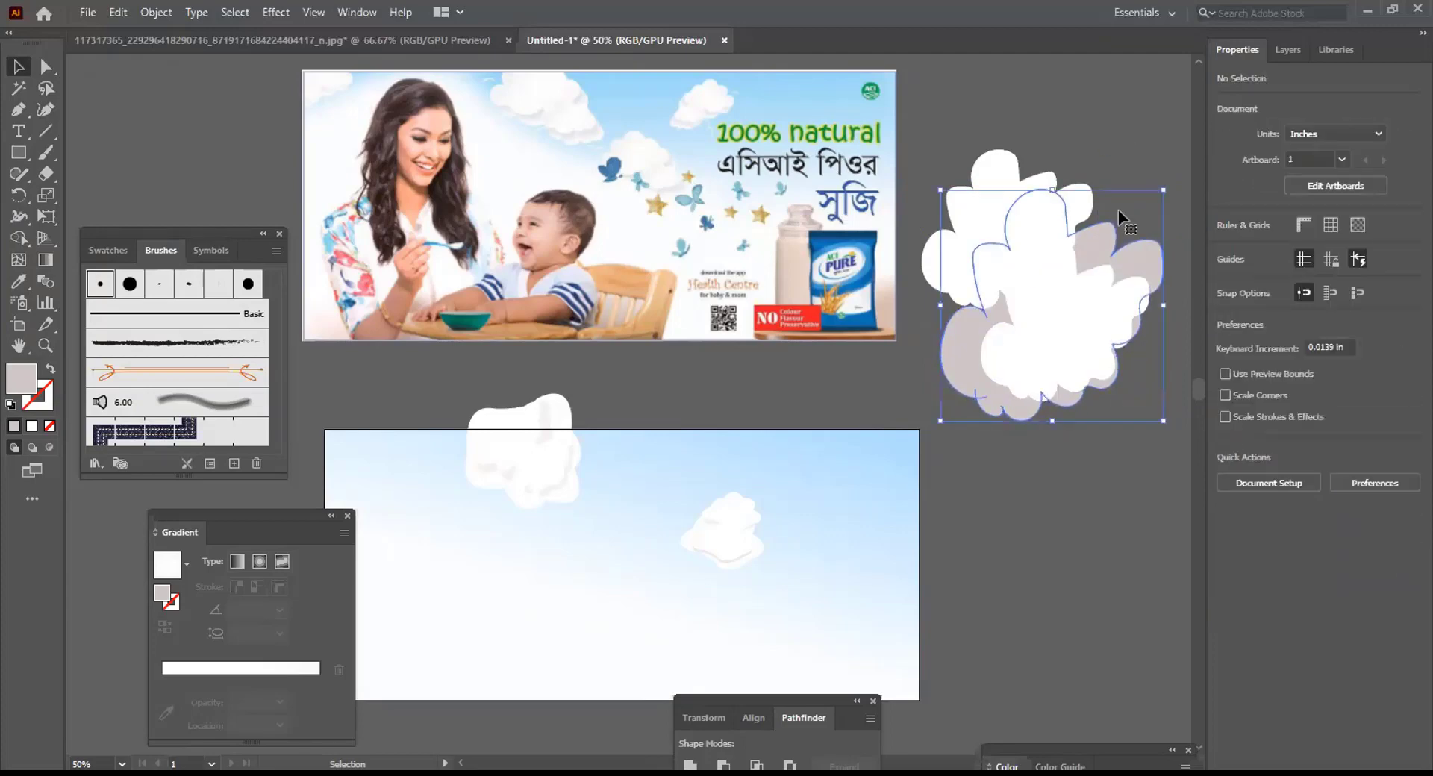
pyautogui.click(40, 67)
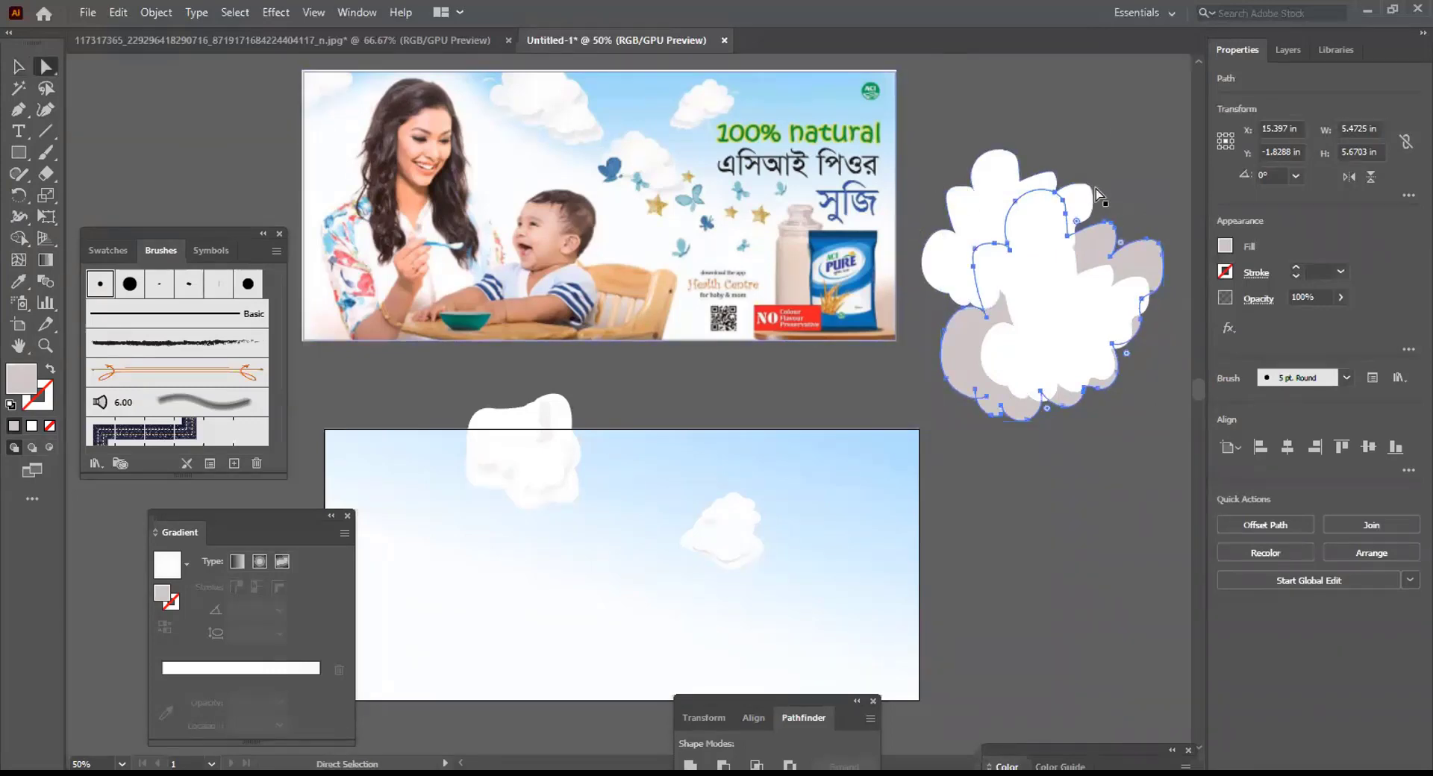
pyautogui.click(20, 68)
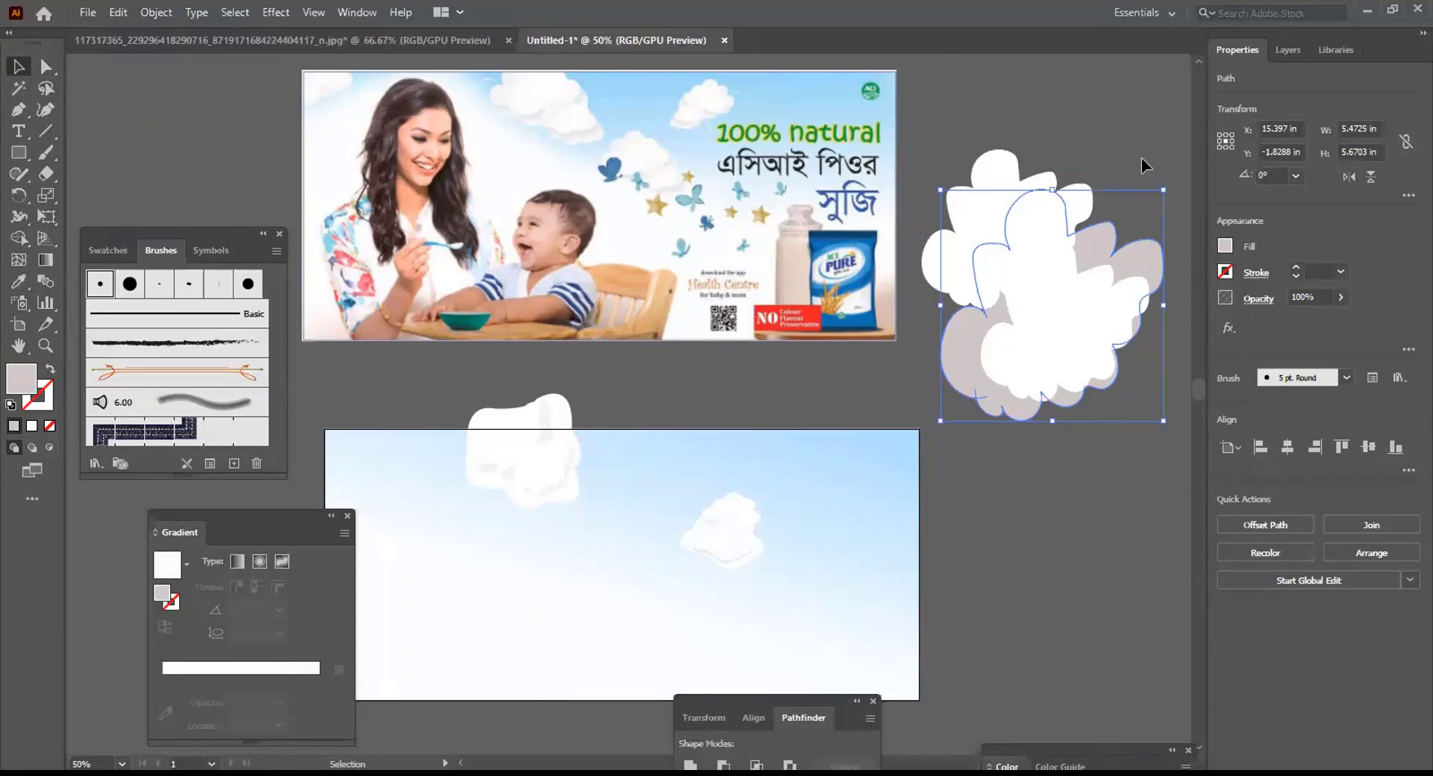
pyautogui.click(1167, 197)
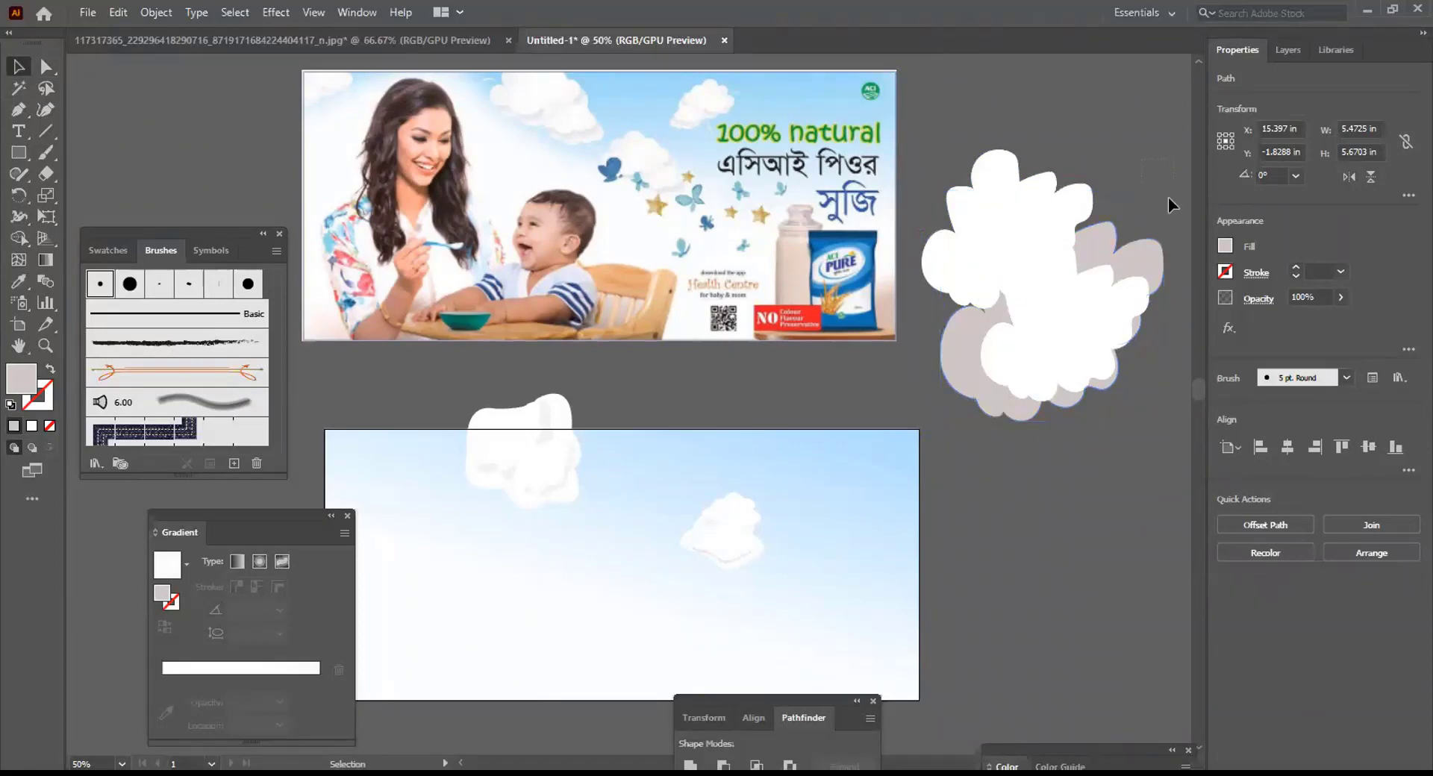
# Stretch the grey cloud upward to a height of about 6.24 in, keeping its width
pyautogui.click(1085, 227)
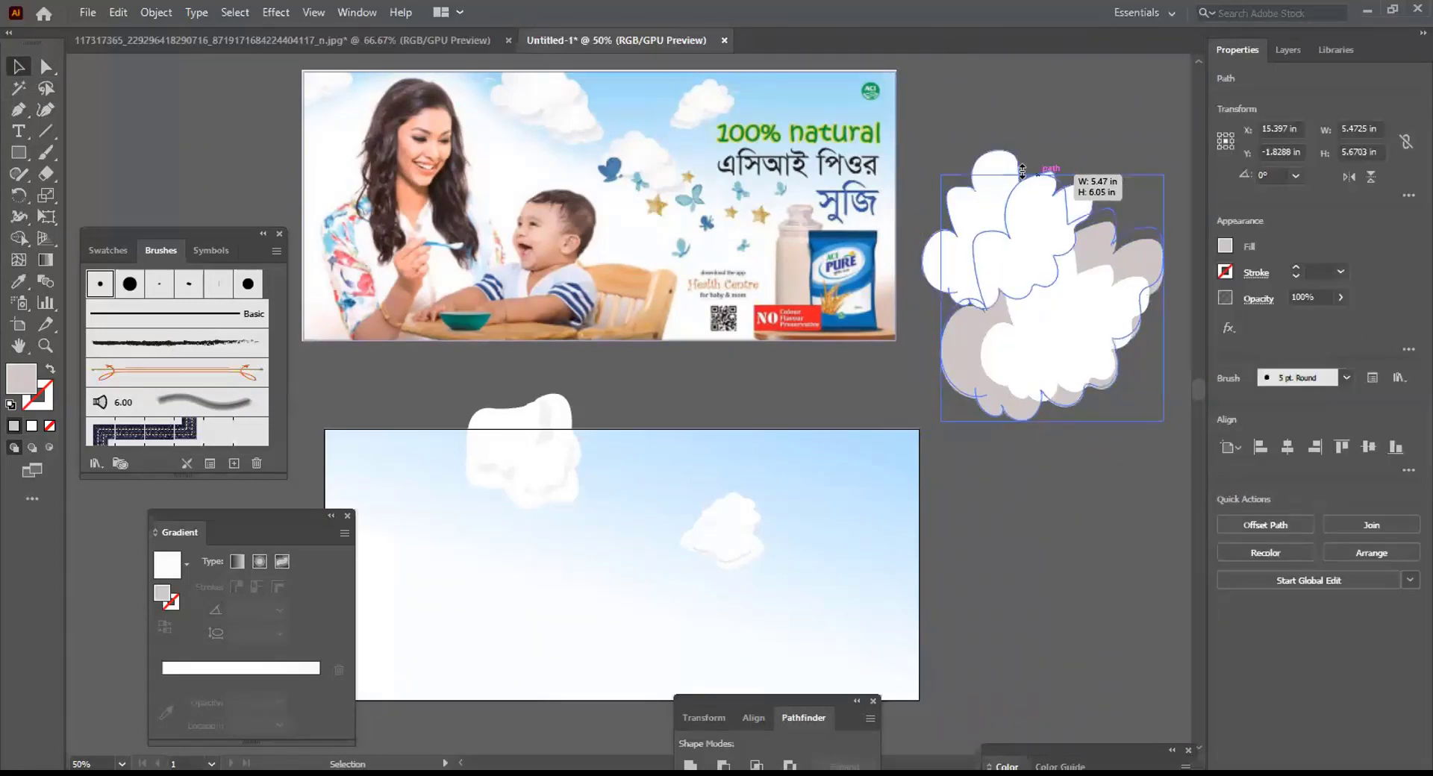
pyautogui.moveTo(1051, 188); pyautogui.dragTo(991, 161)
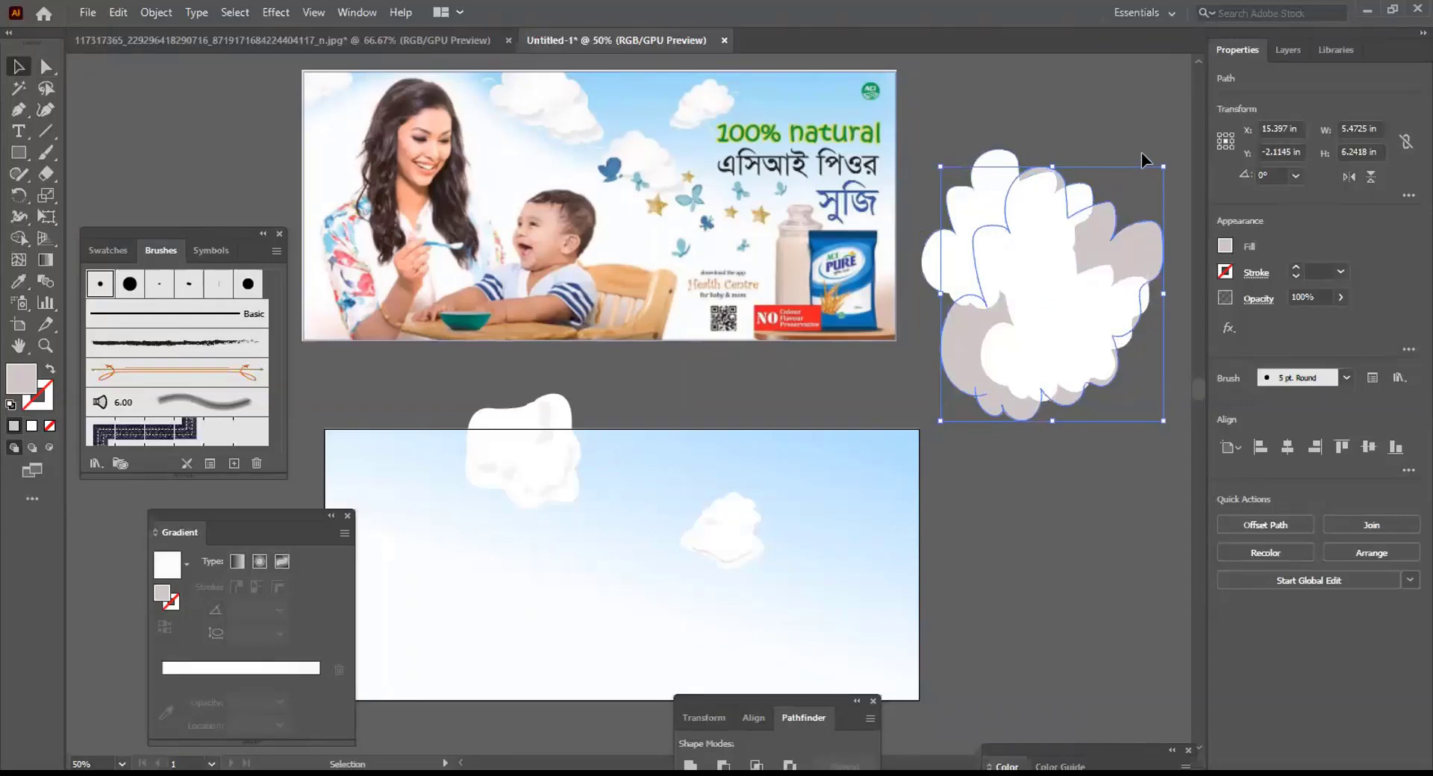
pyautogui.click(1116, 118)
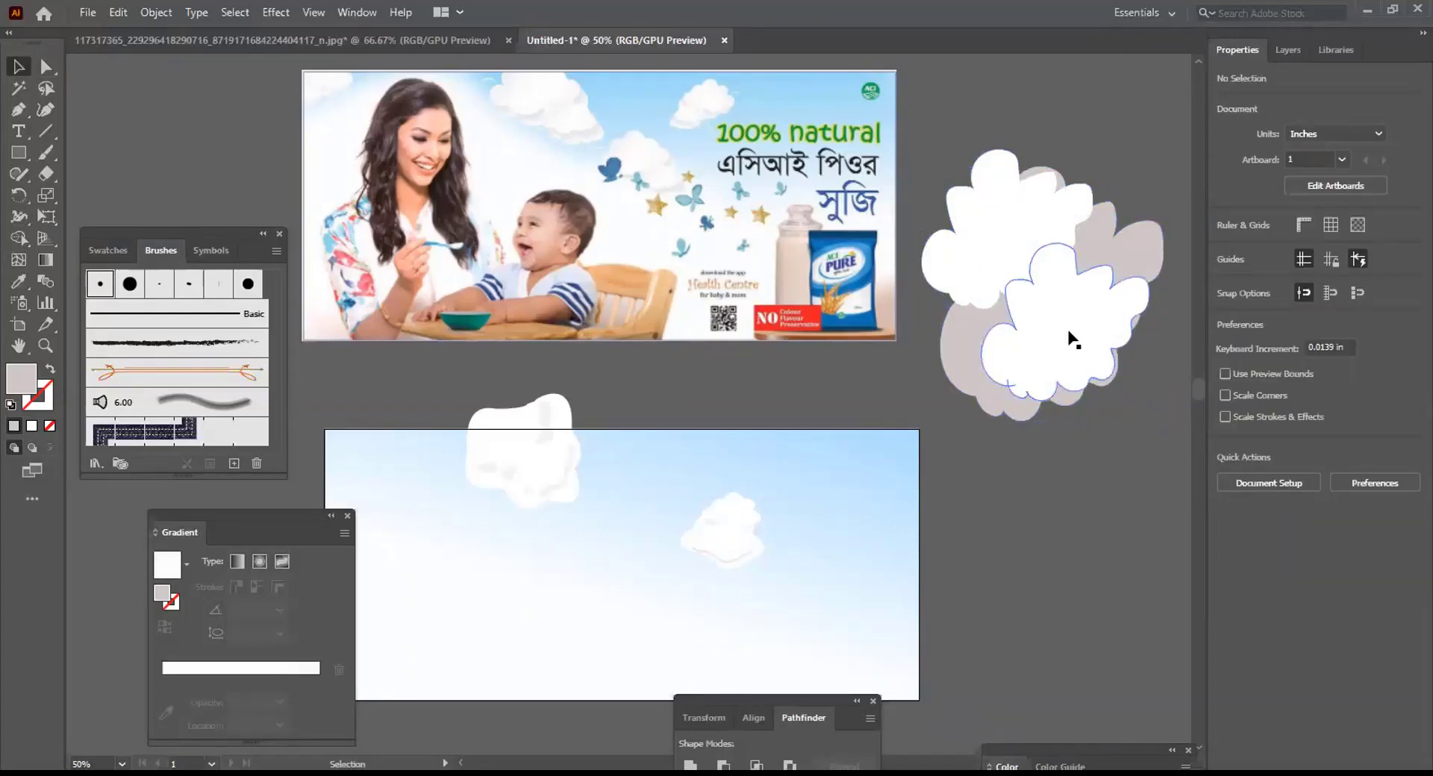
# Apply a linear white-to-grey gradient to the lower white cloud, using a mid-light grey swatch for the end colour stop
pyautogui.click(1069, 332)
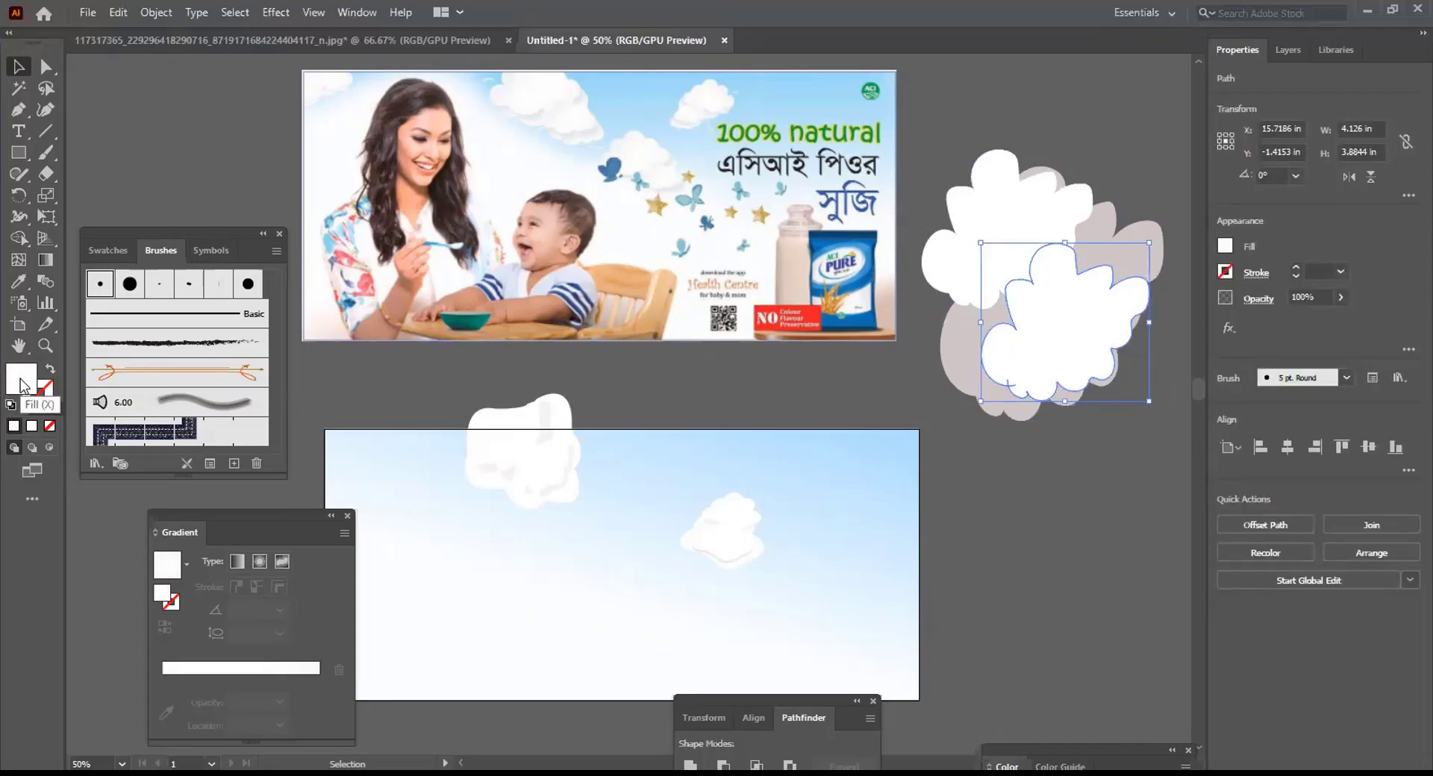
pyautogui.click(45, 257)
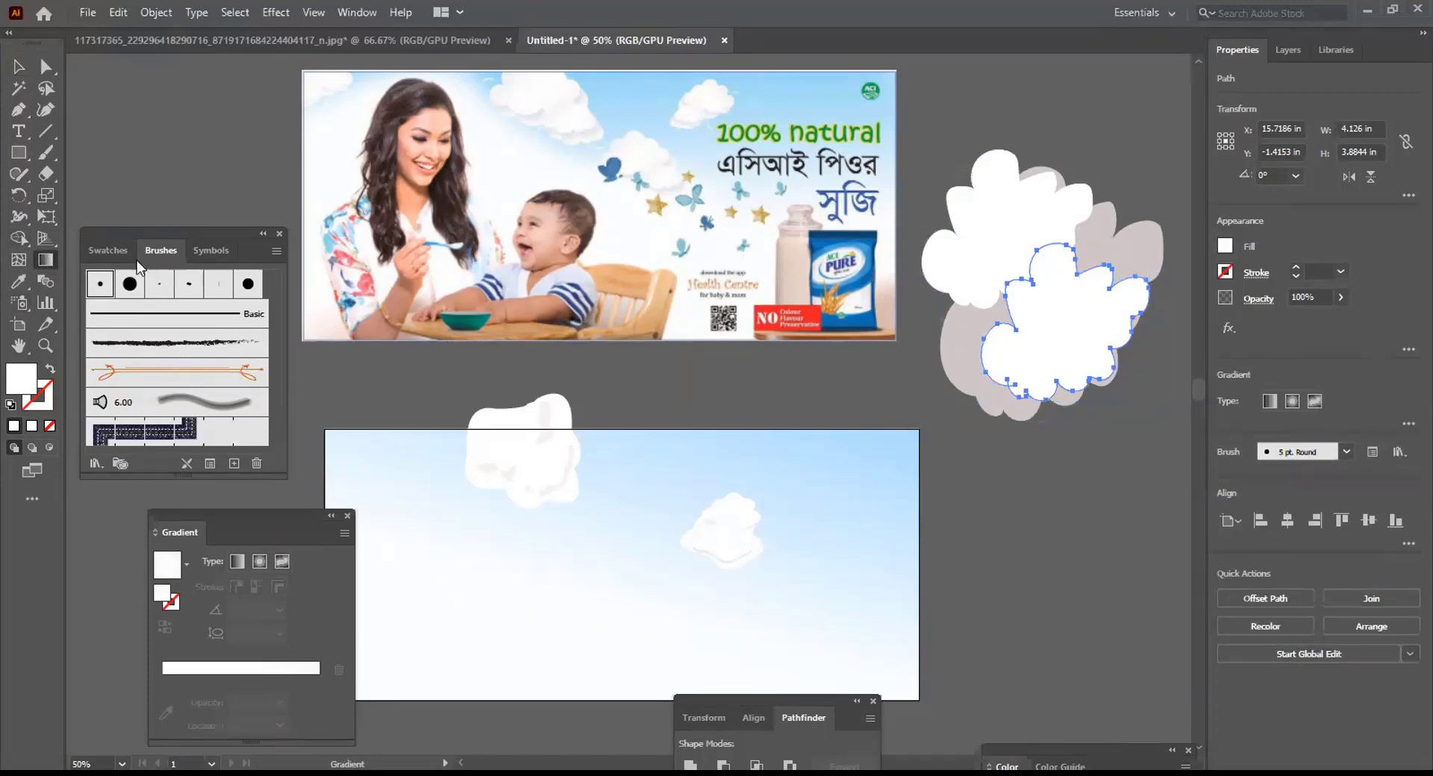
pyautogui.moveTo(249, 513); pyautogui.dragTo(313, 465)
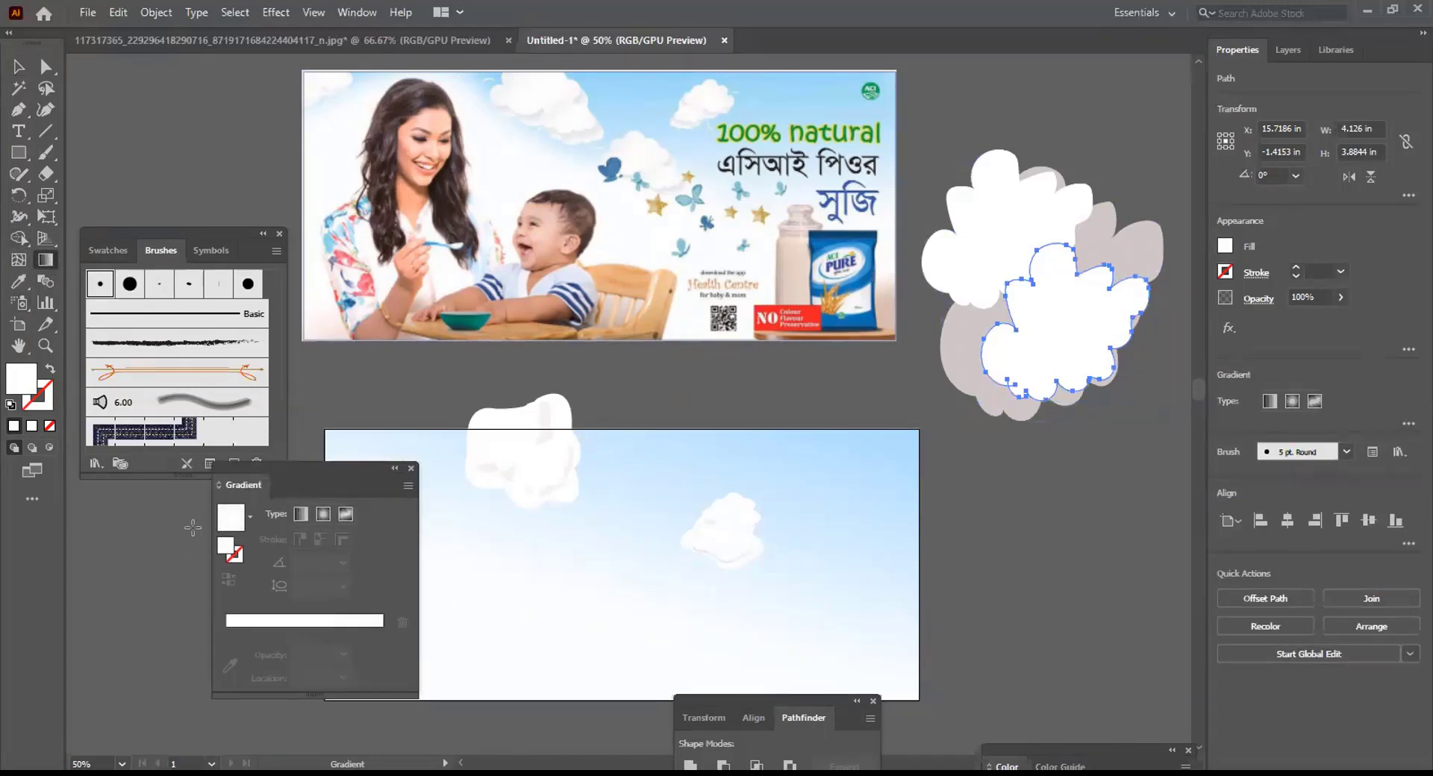
pyautogui.click(300, 513)
pyautogui.click(383, 627)
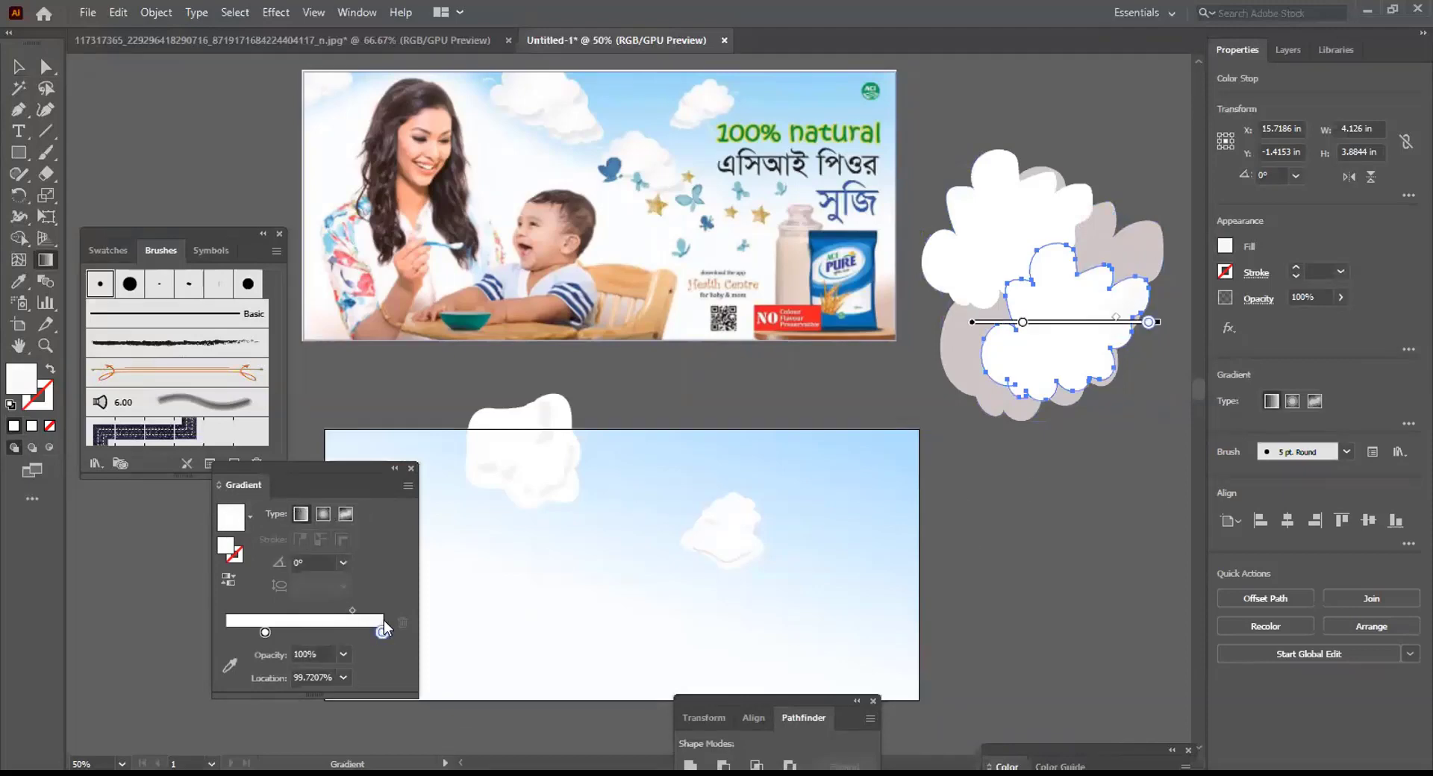
pyautogui.doubleClick(382, 630)
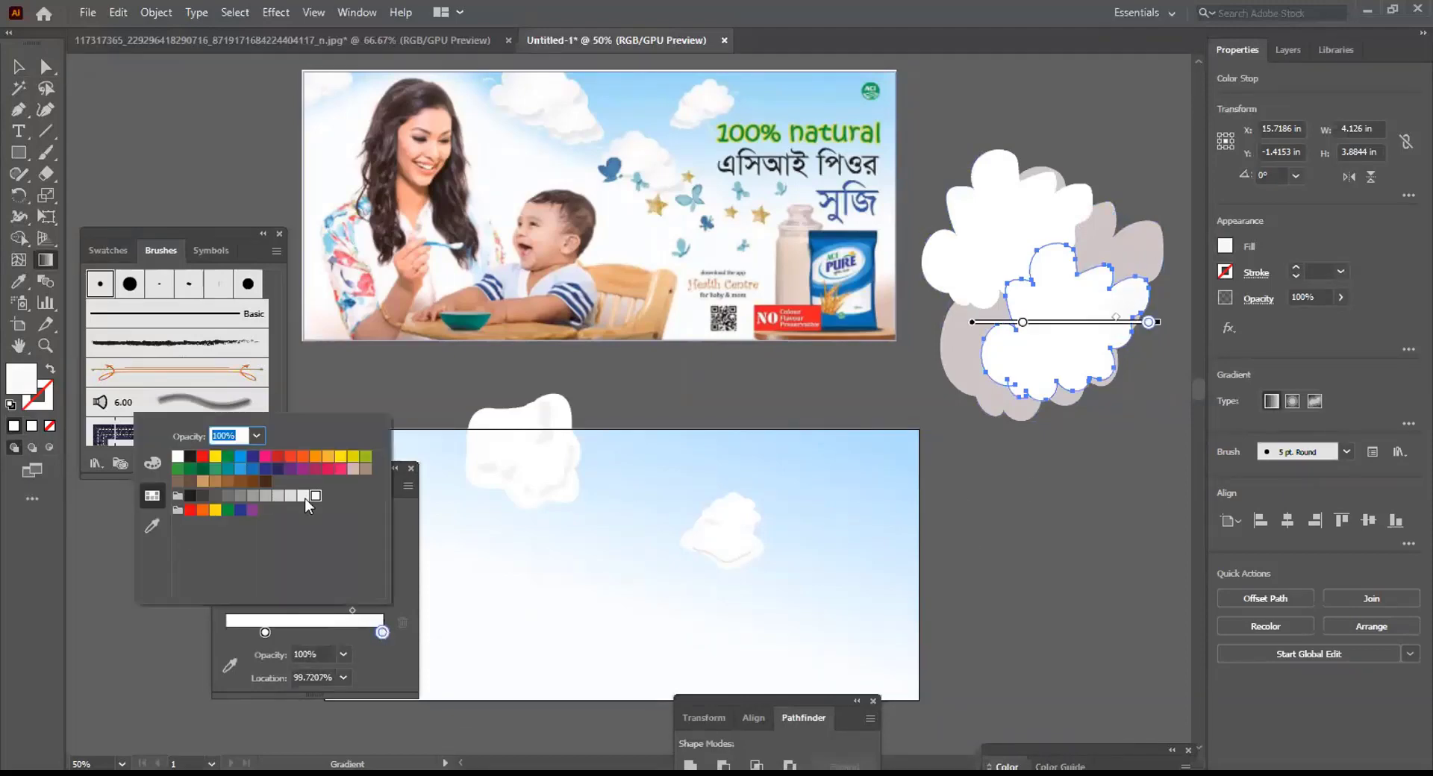
pyautogui.click(279, 496)
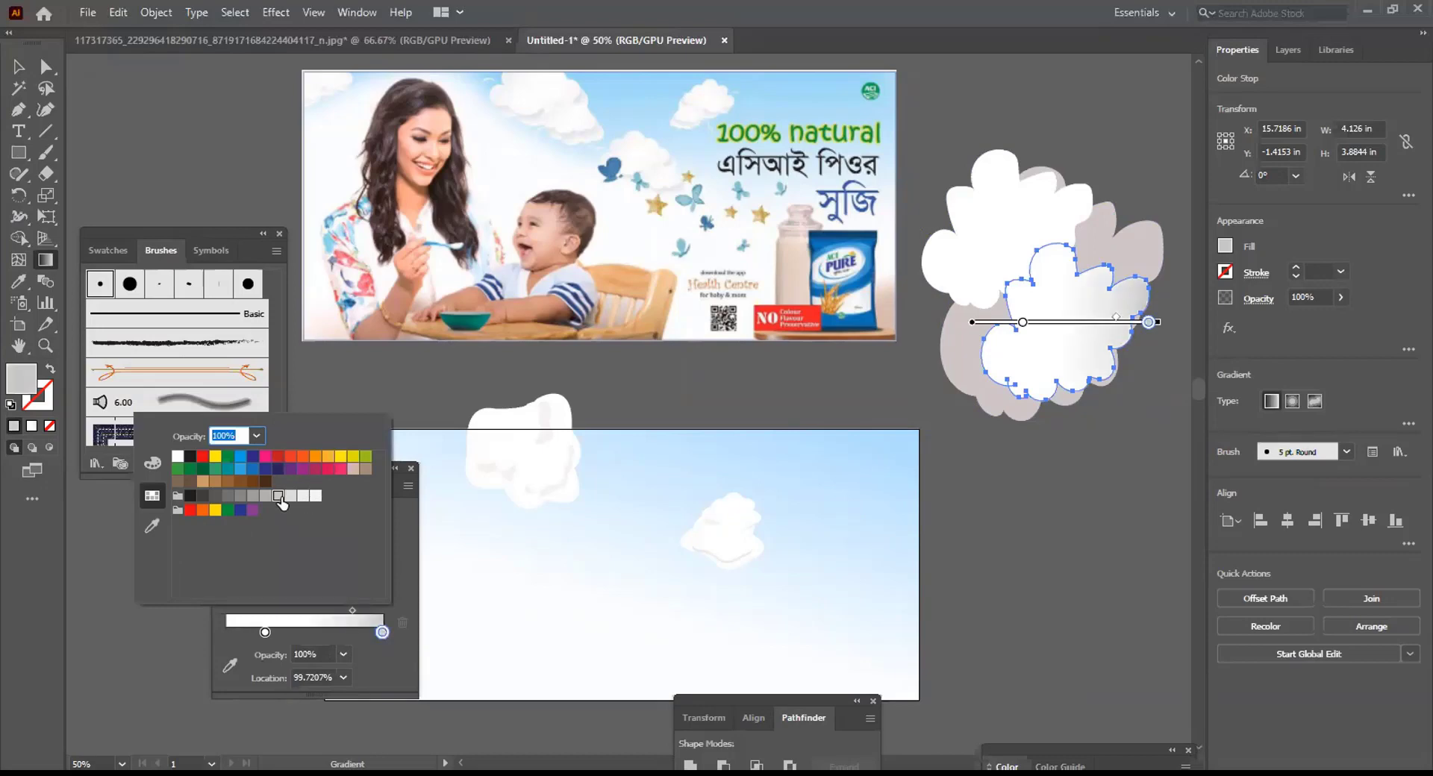
pyautogui.click(266, 495)
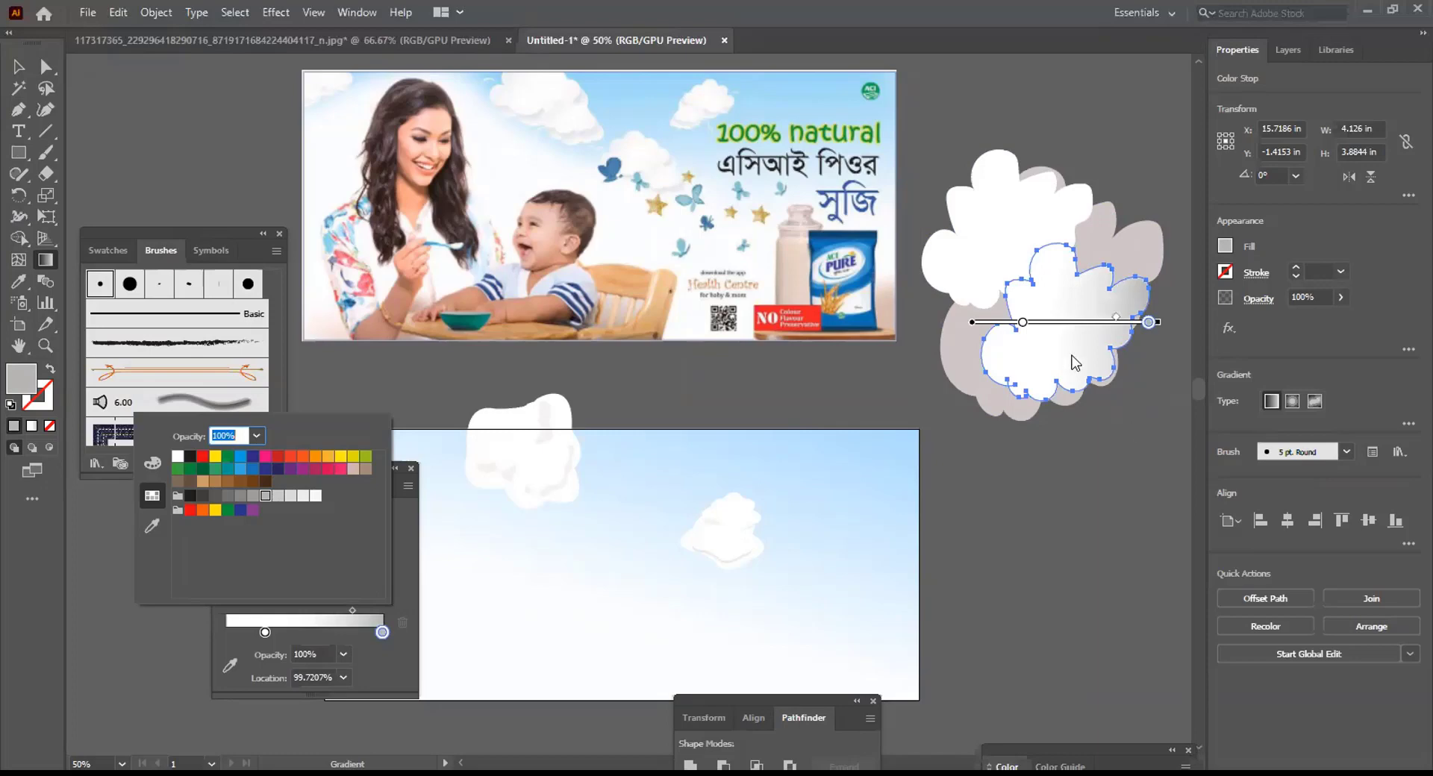
# Redirect the lower white cloud's gradient to about 120°, with grey at its top lobe and the white stop at about 39.6%
pyautogui.click(262, 608)
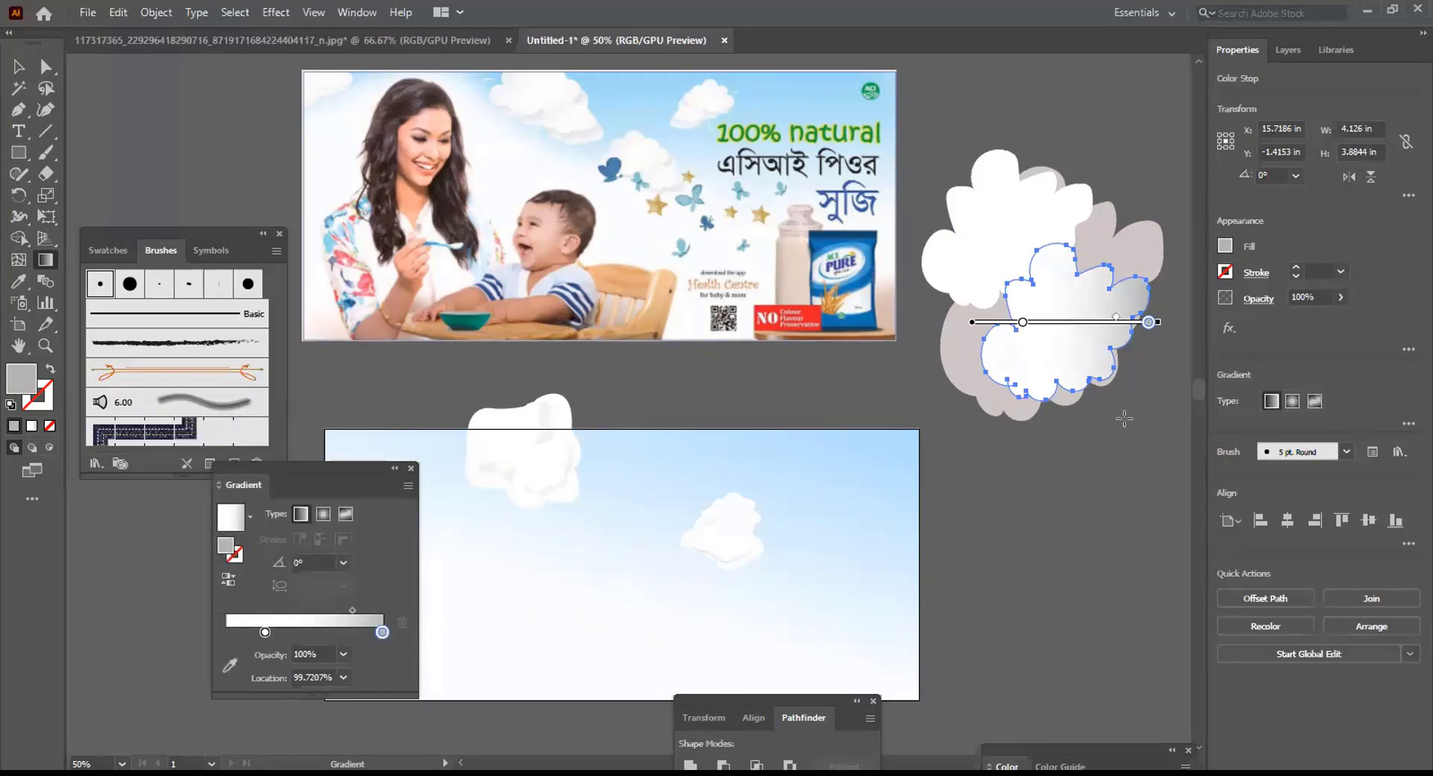
pyautogui.moveTo(1106, 399); pyautogui.dragTo(1016, 246)
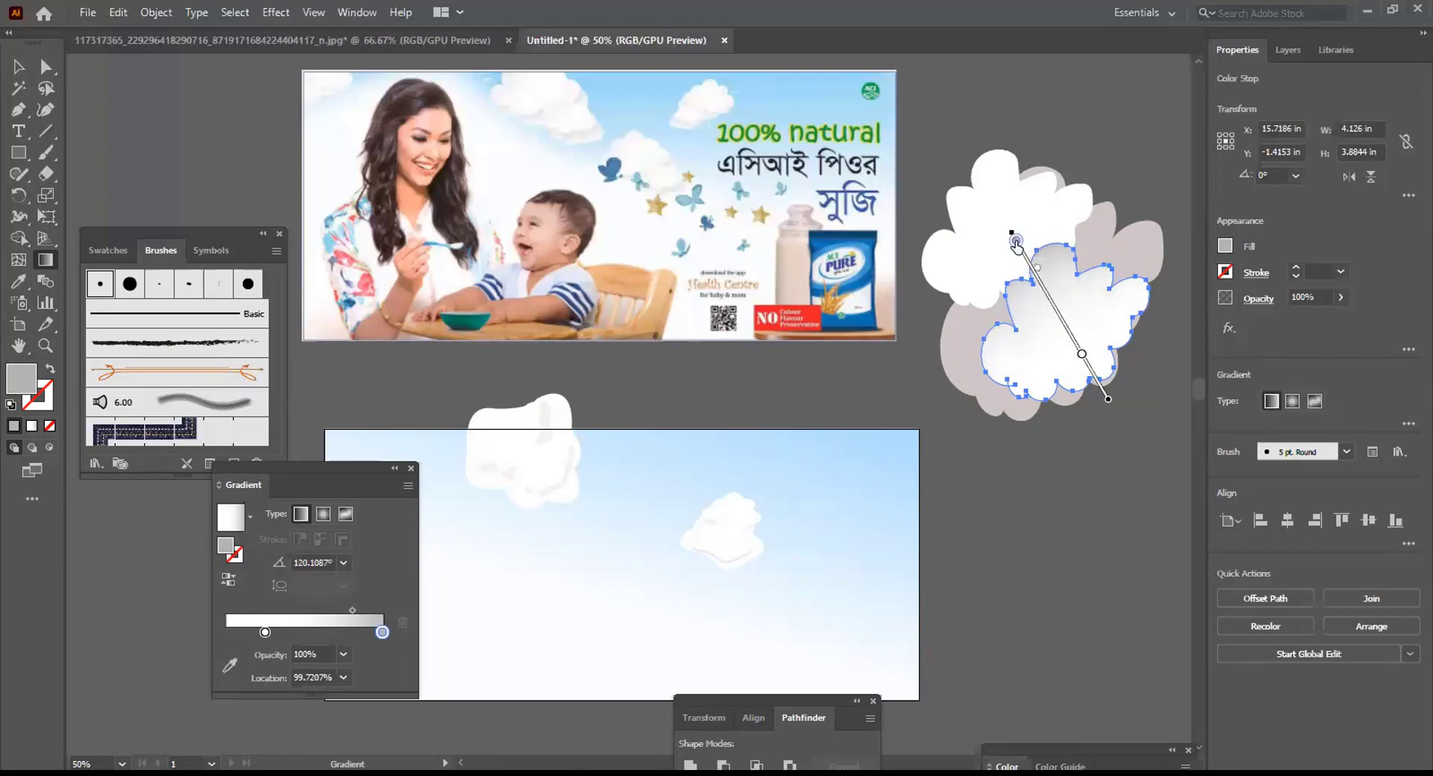
pyautogui.moveTo(1081, 354)
pyautogui.mouseDown()
pyautogui.moveTo(1099, 383)
pyautogui.moveTo(1067, 343)
pyautogui.mouseUp()
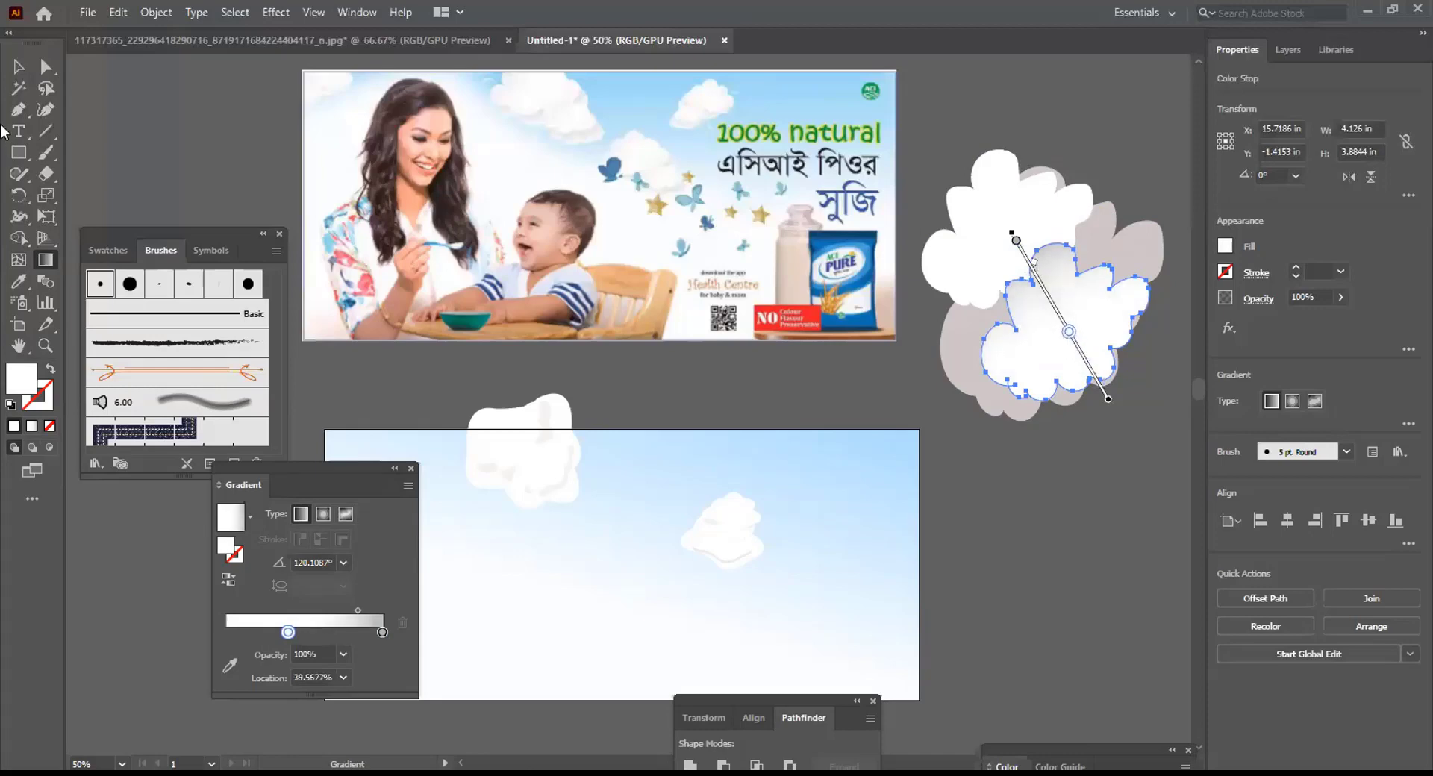
pyautogui.click(19, 66)
pyautogui.click(1032, 501)
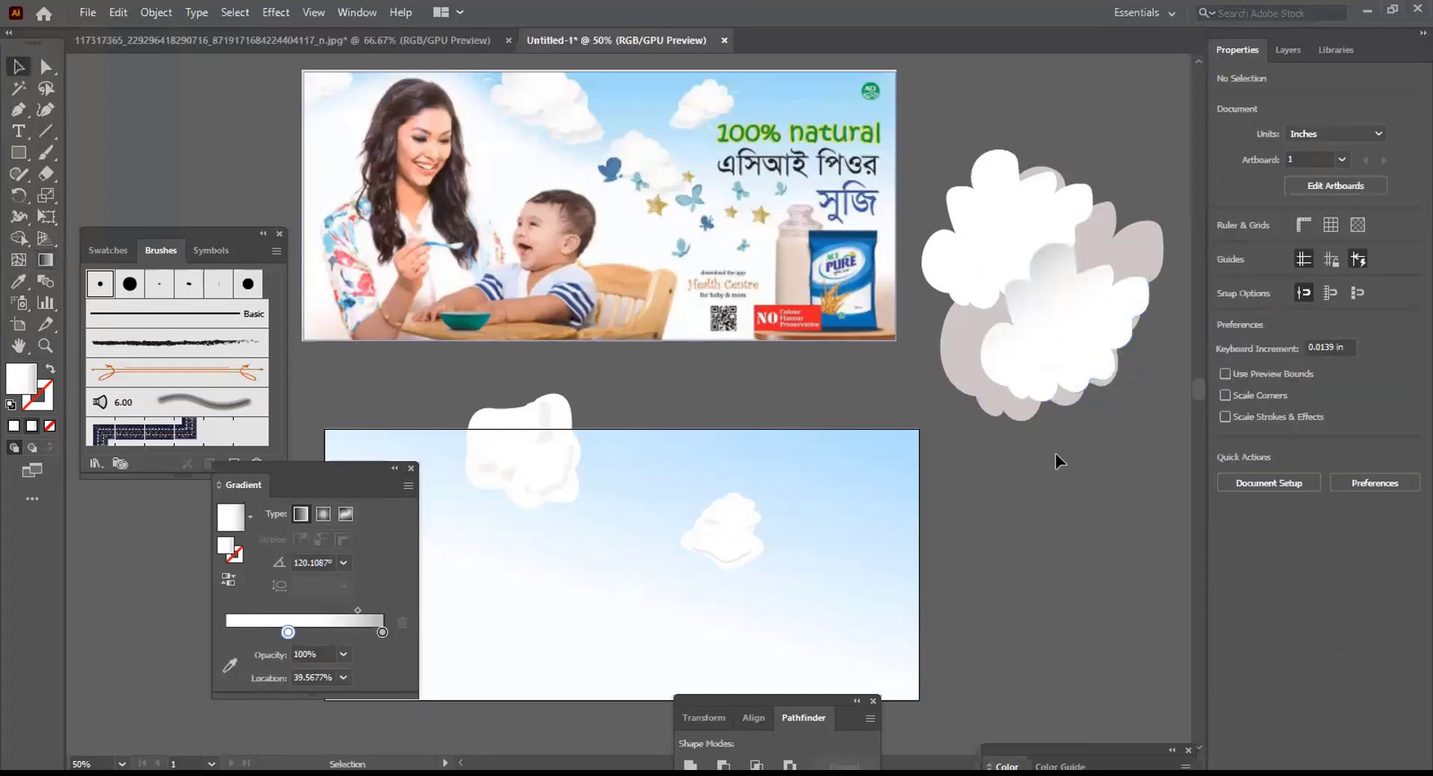
# Reduce the opacity of the grey cloud behind the white clouds to 39%
pyautogui.click(1119, 232)
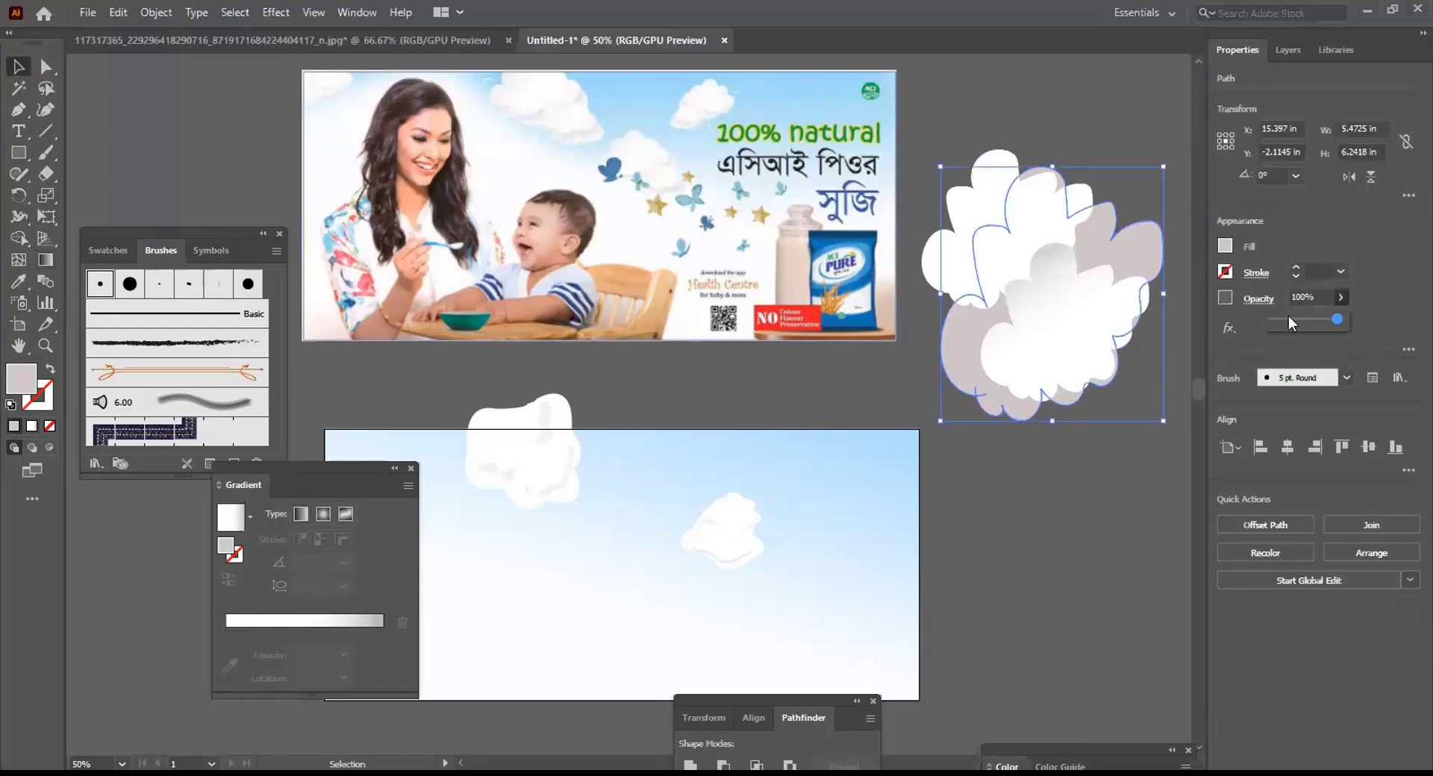
pyautogui.click(1289, 318)
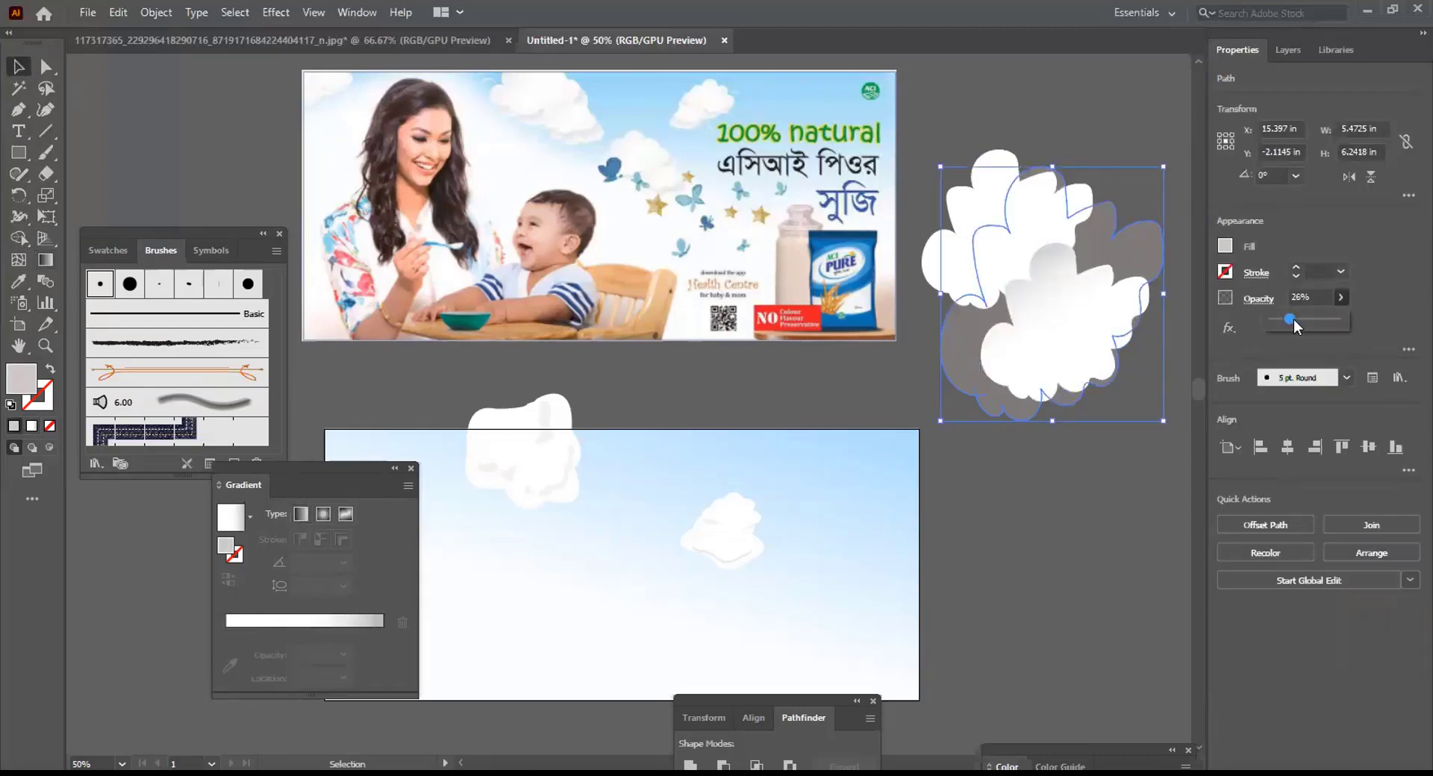
pyautogui.click(1297, 319)
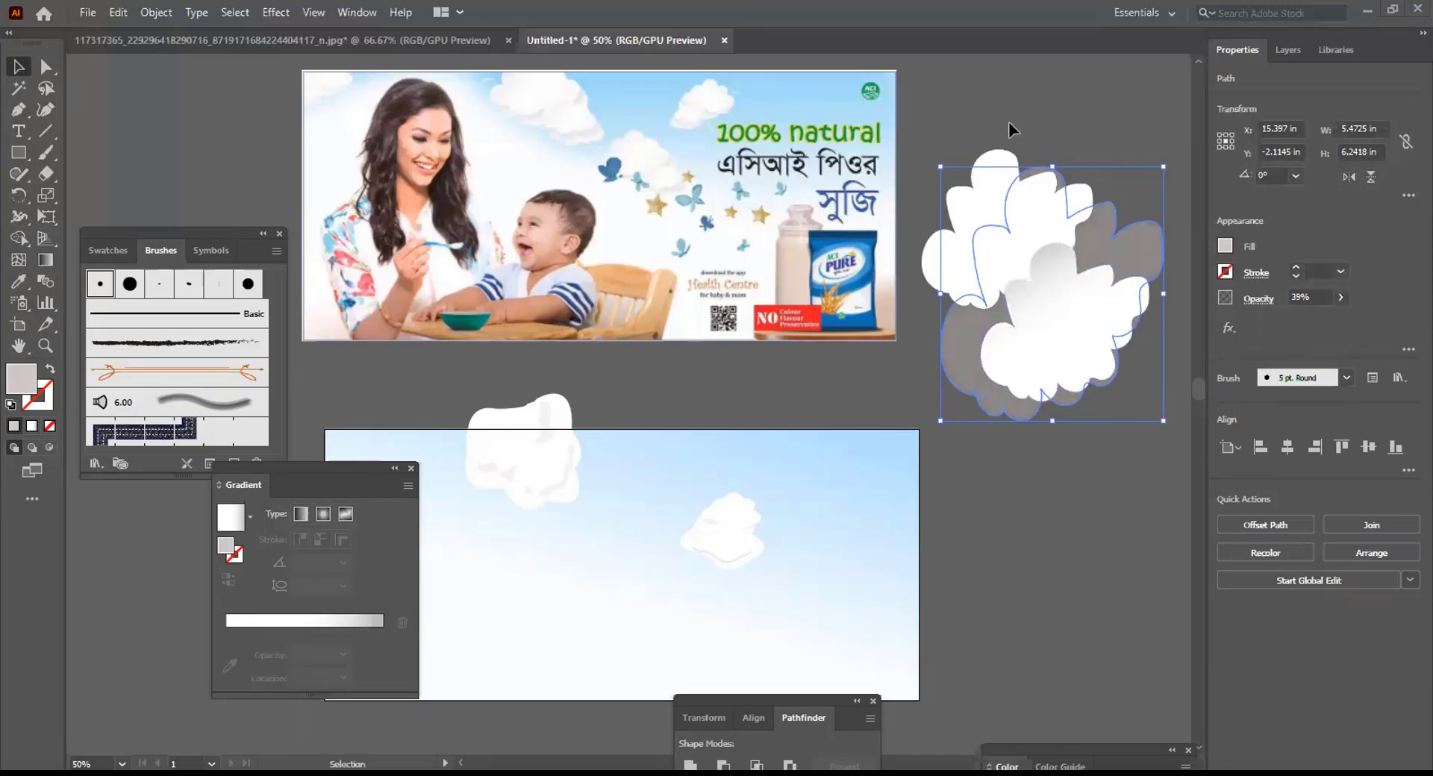
pyautogui.click(865, 474)
# Move the whole layered cloud onto the sky artboard and shrink it proportionally to about 2.15 by 2.41 in, between the two existing clouds
pyautogui.moveTo(931, 132); pyautogui.dragTo(1130, 426)
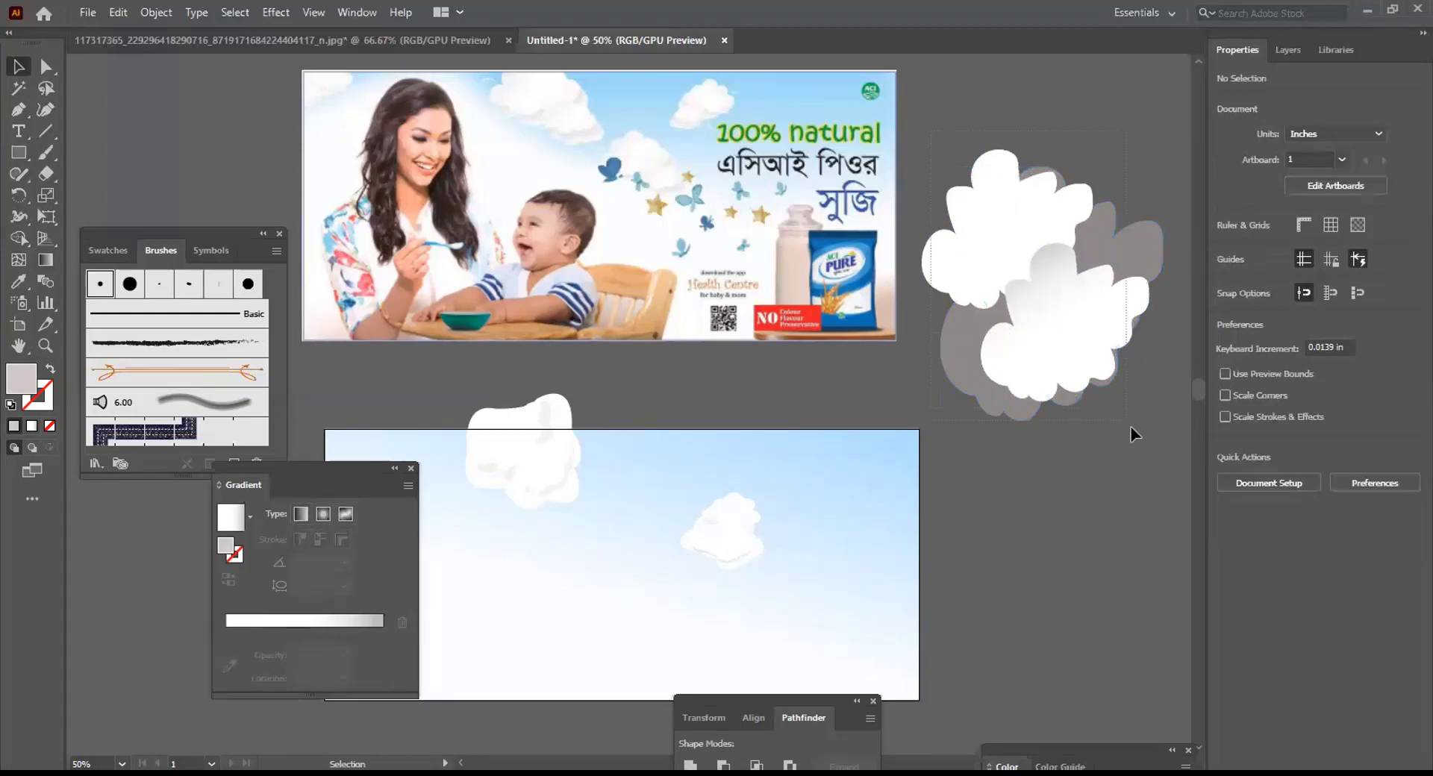
pyautogui.moveTo(1113, 373); pyautogui.dragTo(595, 665)
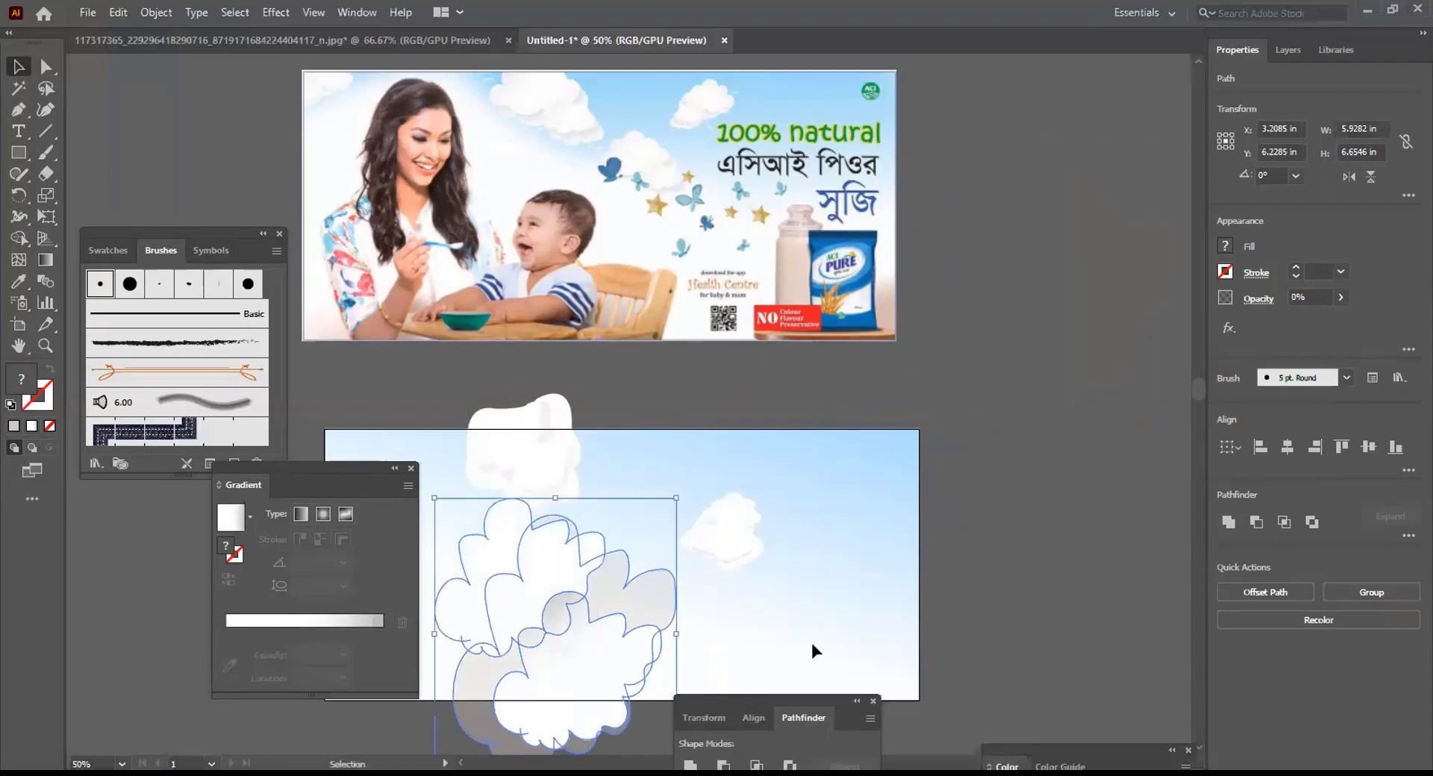
pyautogui.moveTo(806, 643); pyautogui.dragTo(972, 470)
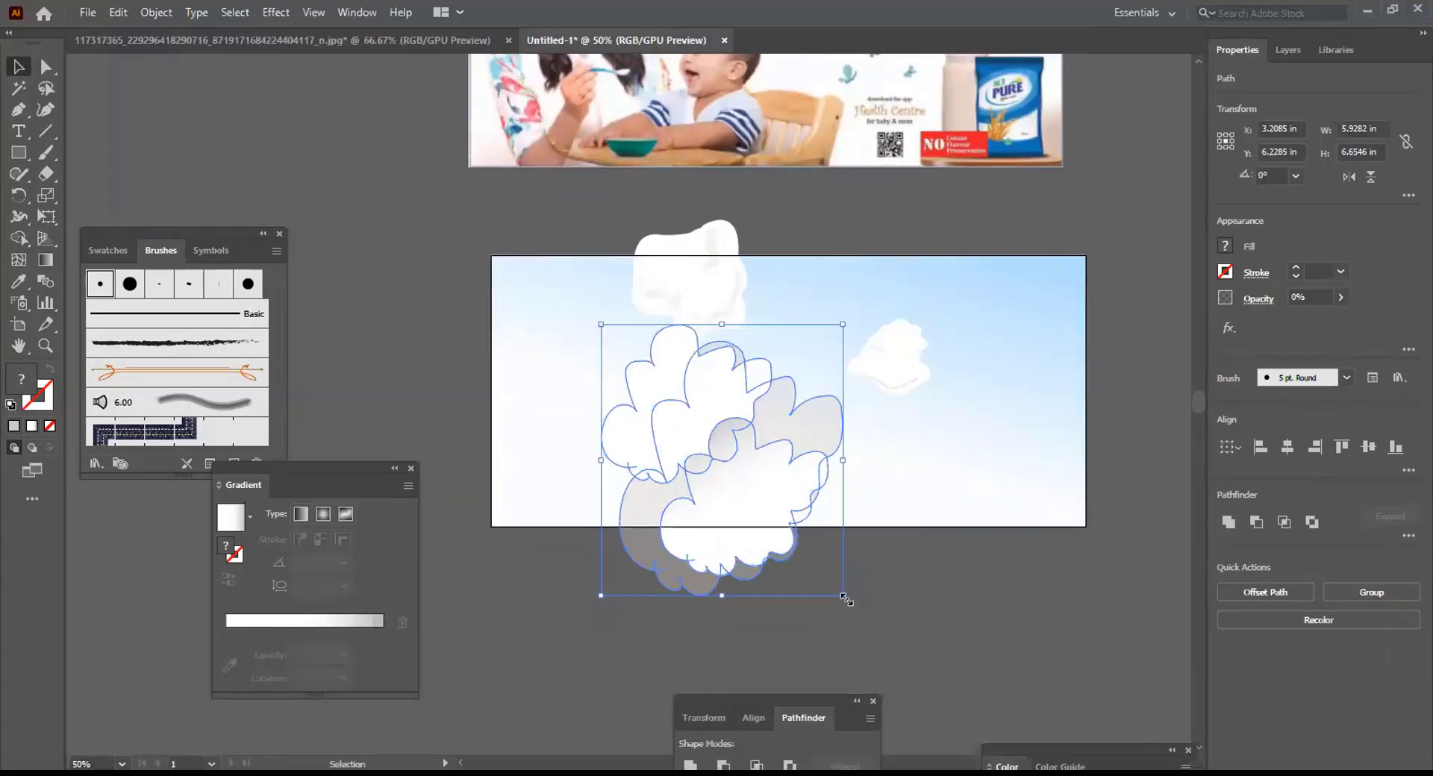
pyautogui.moveTo(845, 597); pyautogui.dragTo(768, 533)
pyautogui.moveTo(736, 475); pyautogui.dragTo(806, 379)
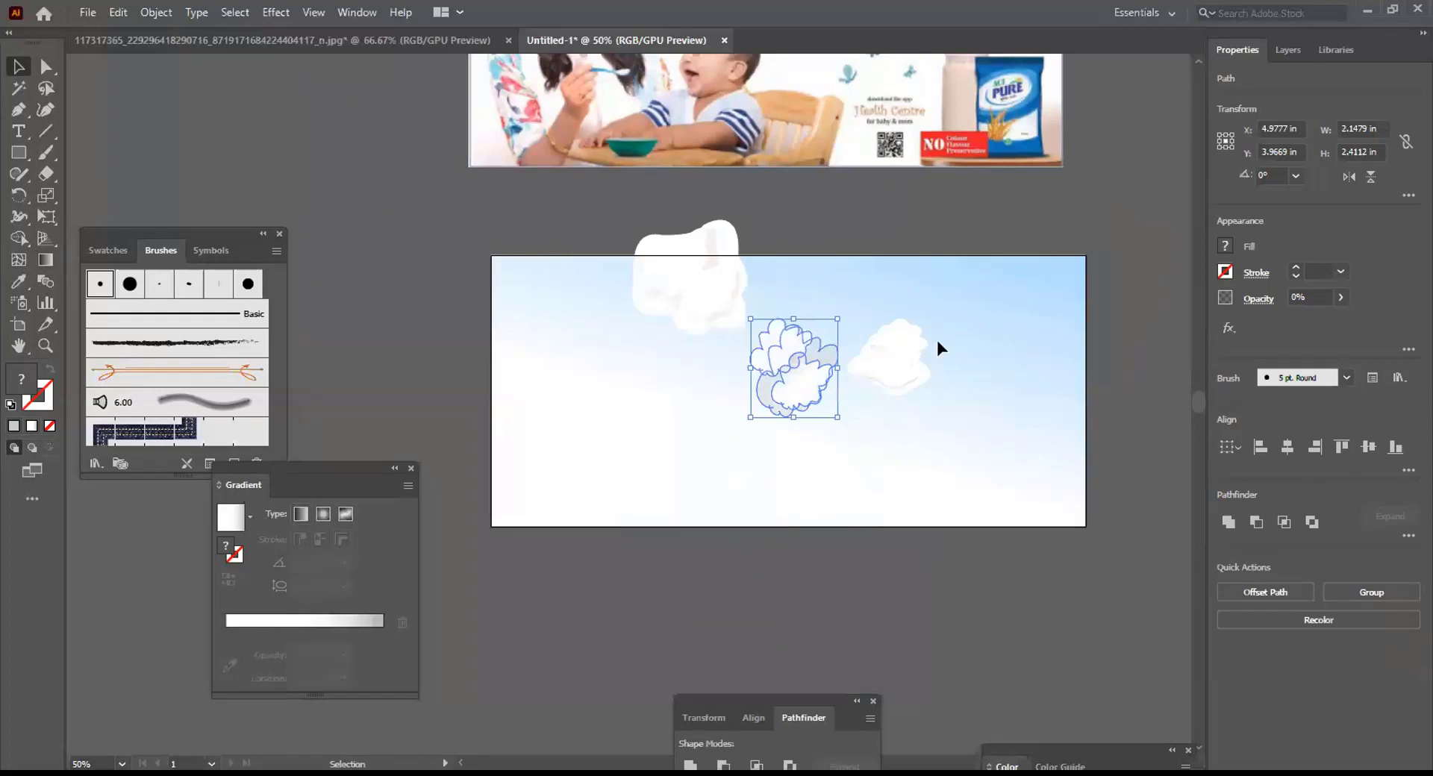
# Move the small white cloud on the artboard up and slightly right, near the sky's upper edge
pyautogui.moveTo(965, 323); pyautogui.dragTo(844, 502)
pyautogui.scroll(1, 873, 500)
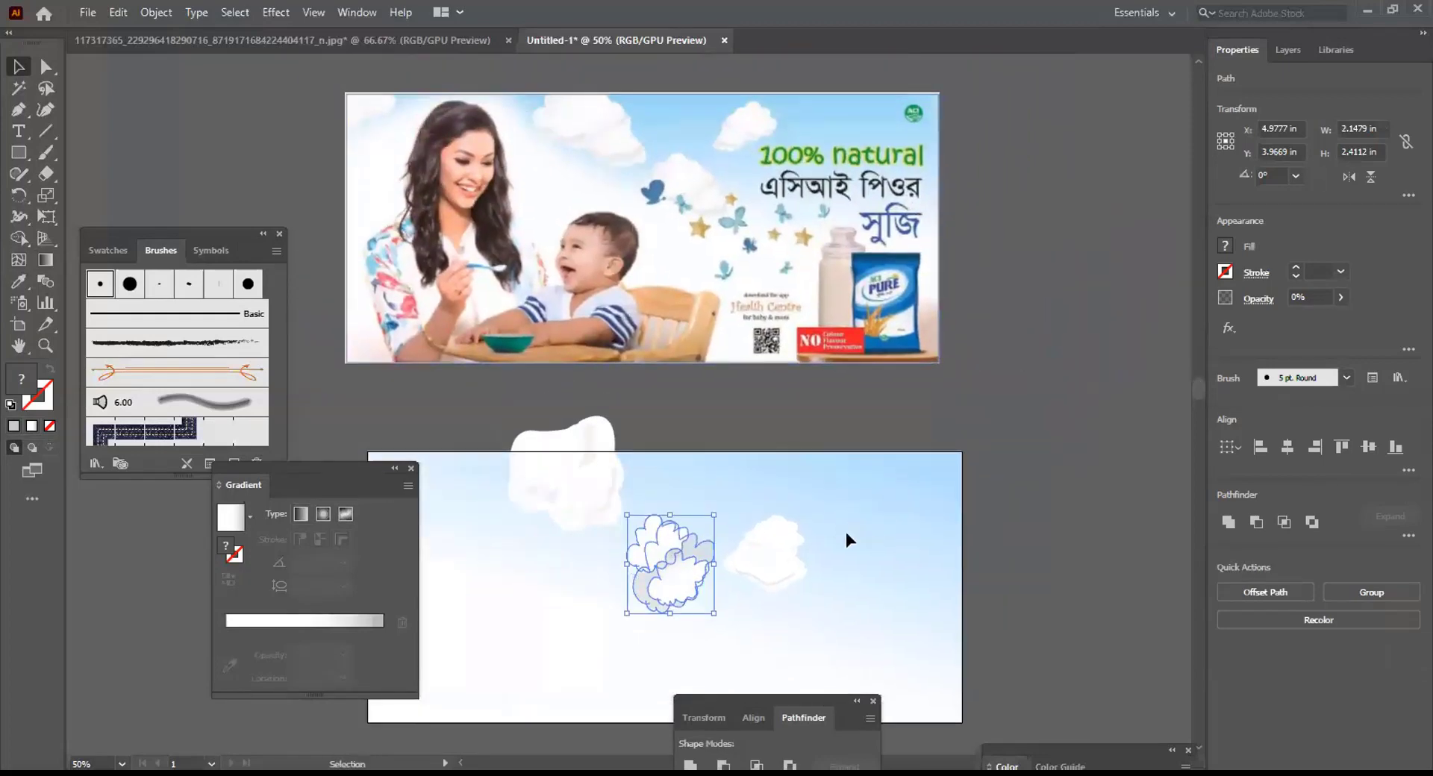
pyautogui.click(740, 490)
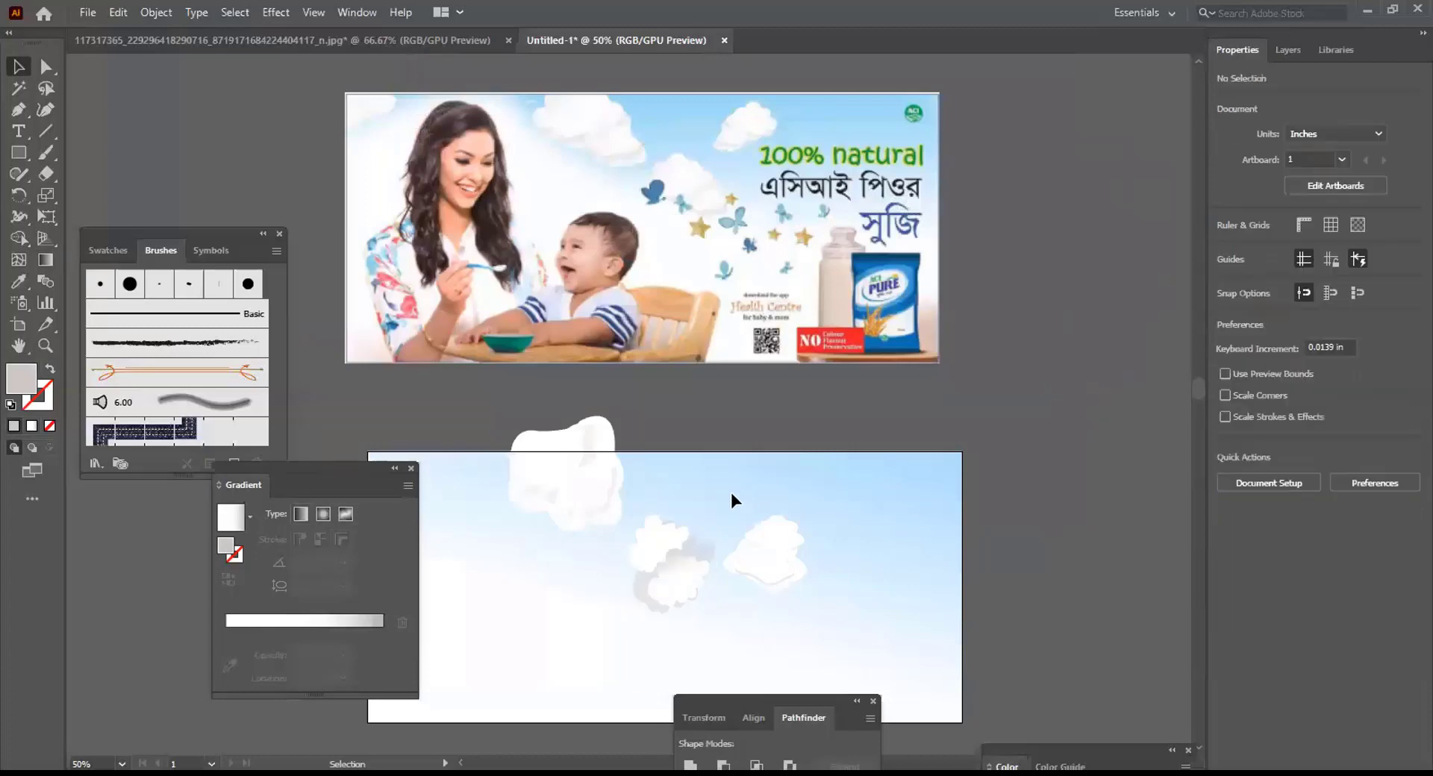
pyautogui.moveTo(731, 494); pyautogui.dragTo(793, 520)
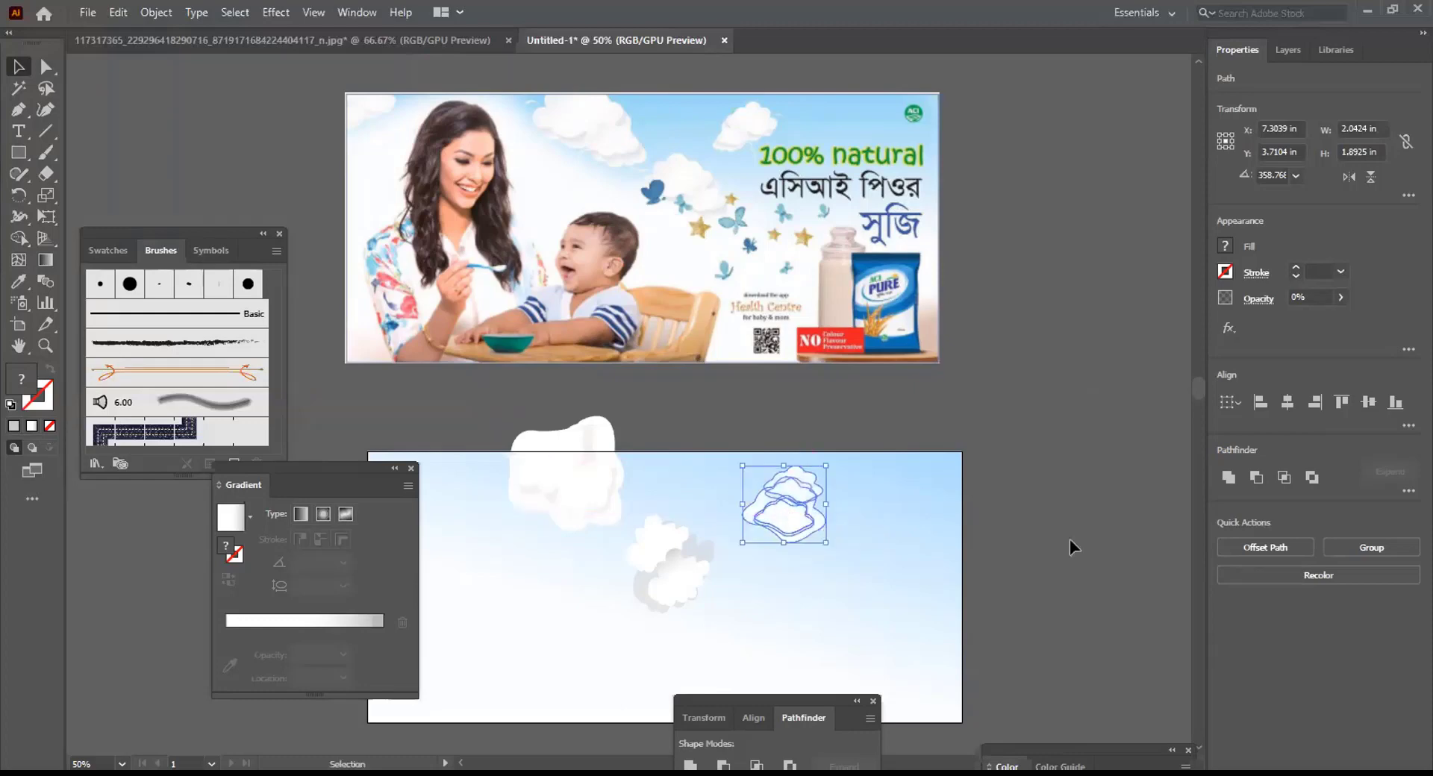
pyautogui.click(1112, 539)
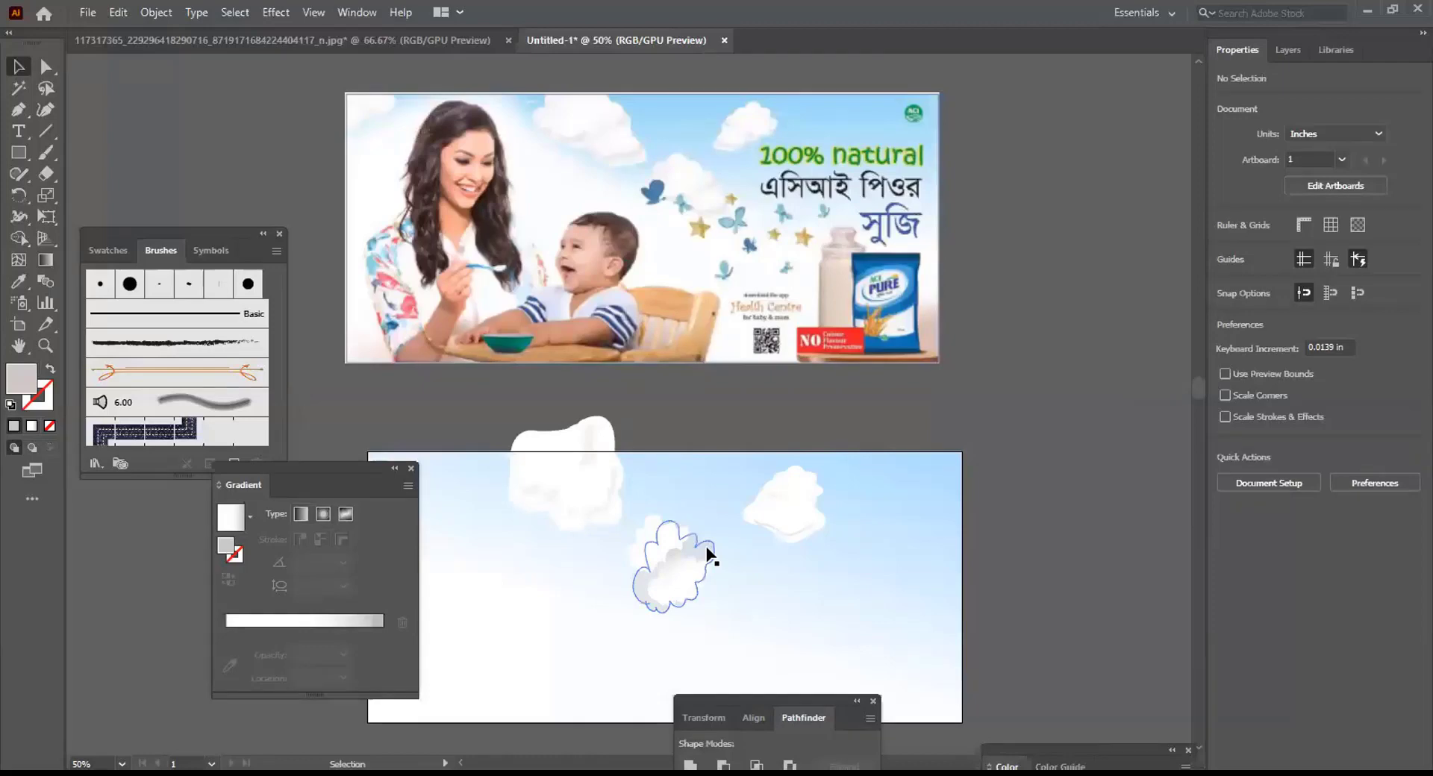
# Lower the opacity of the grey shadow shape in the new layered cloud to about 7%
pyautogui.click(707, 554)
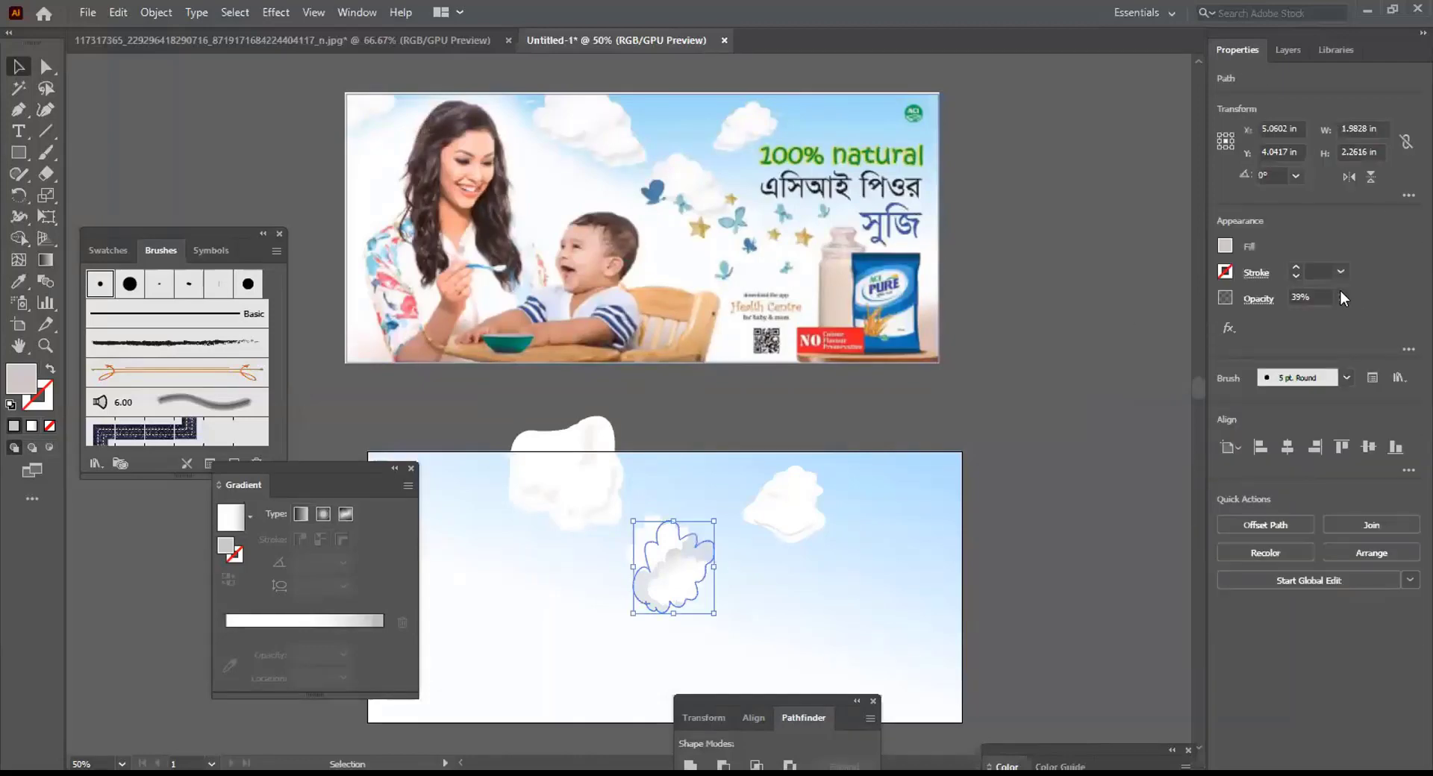
pyautogui.click(1275, 321)
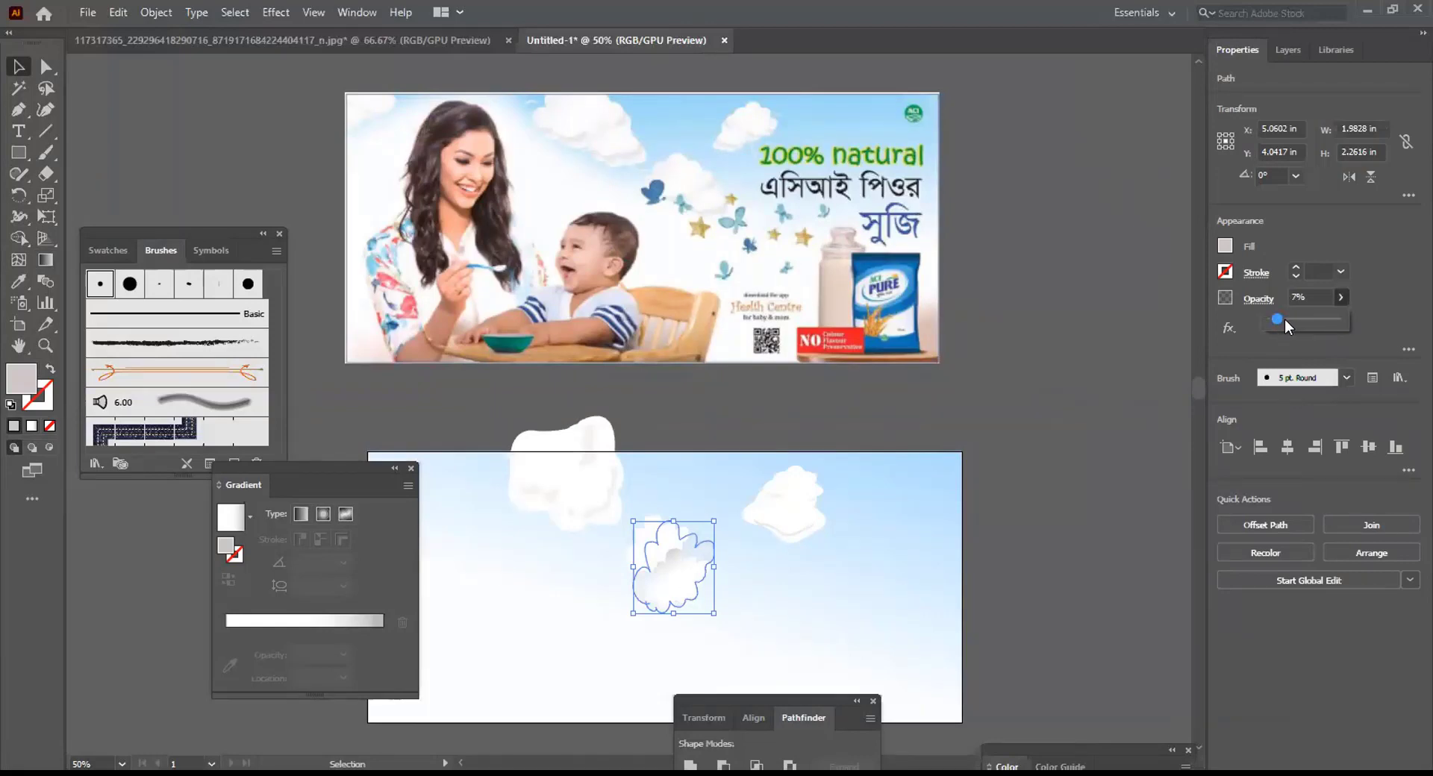
pyautogui.click(1086, 418)
# Select all parts of the new layered cloud and scale it down slightly in place
pyautogui.moveTo(639, 515); pyautogui.dragTo(590, 521)
pyautogui.moveTo(556, 611); pyautogui.dragTo(569, 601)
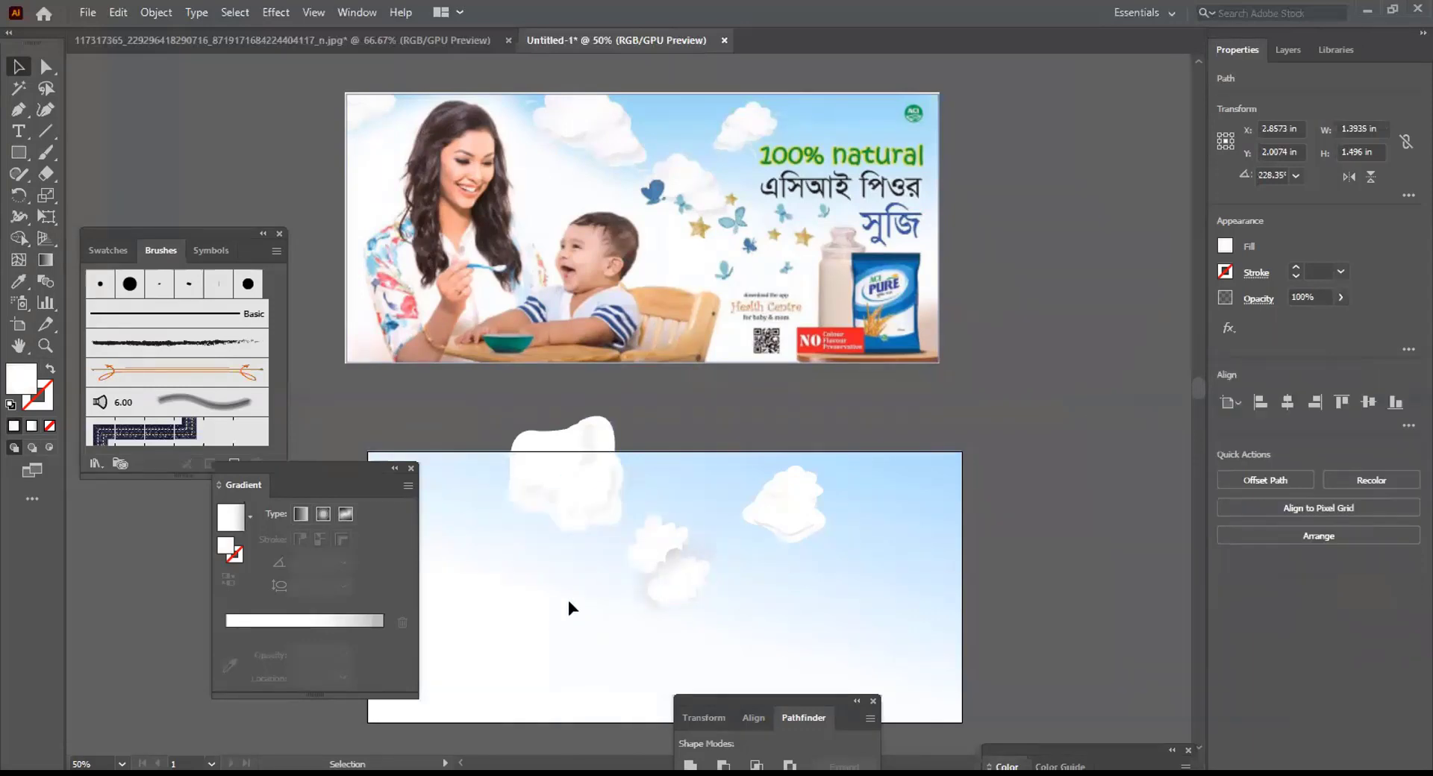
pyautogui.click(646, 502)
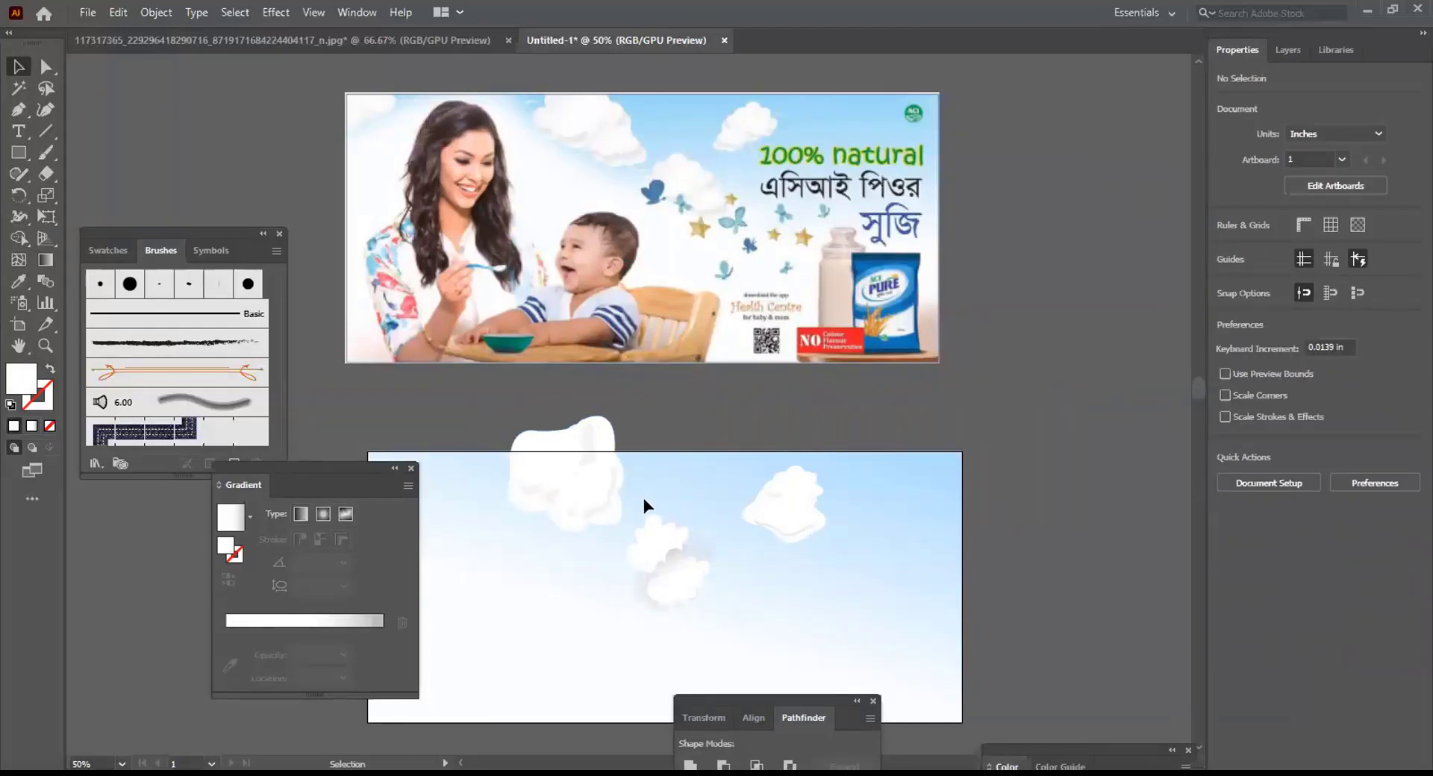
pyautogui.moveTo(643, 499); pyautogui.dragTo(708, 603)
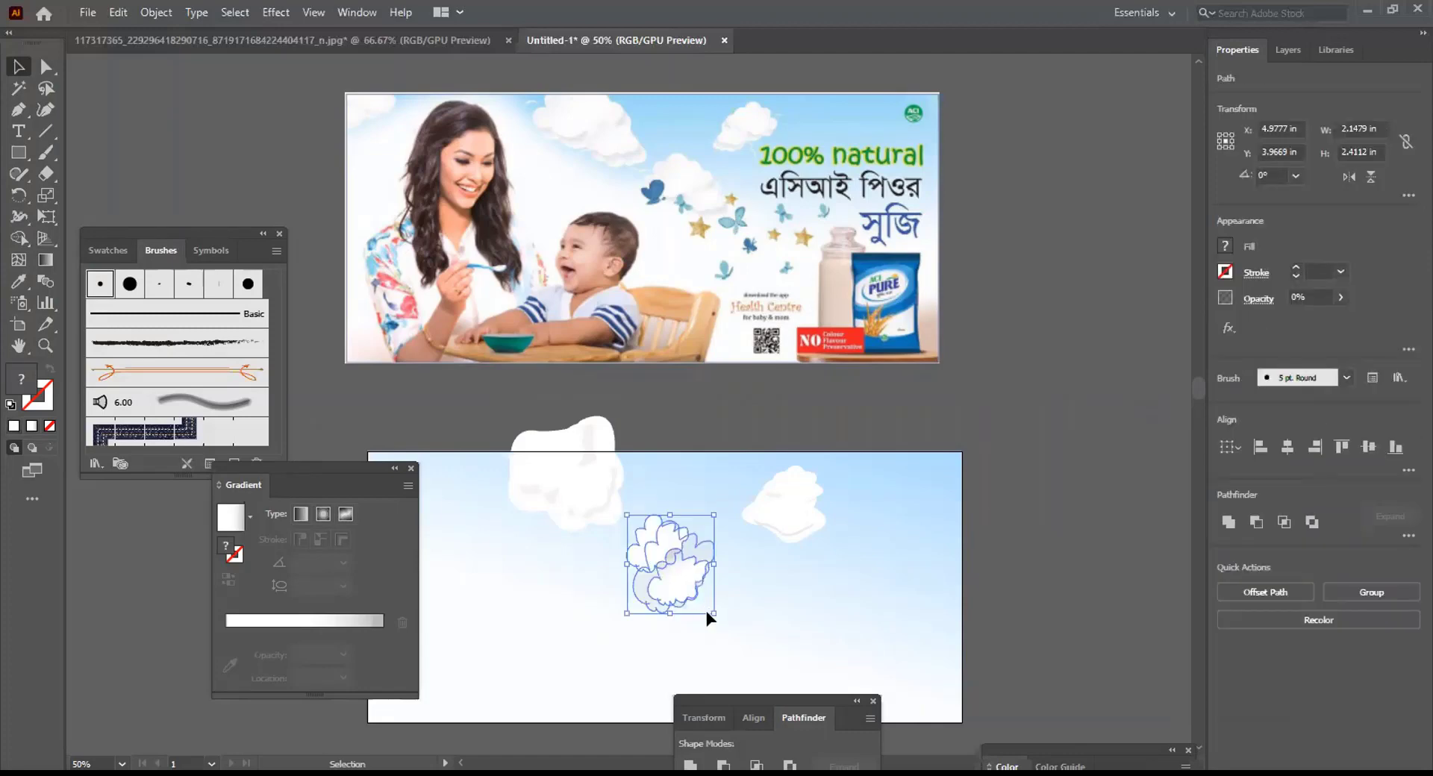
pyautogui.moveTo(716, 618); pyautogui.dragTo(707, 610)
pyautogui.click(769, 594)
# Draw a closed leaf-shaped wing with the Pen tool beside the artboard, about 2.47 by 1.61 in, with no fill and a white 1 pt stroke
pyautogui.moveTo(813, 545); pyautogui.dragTo(838, 448)
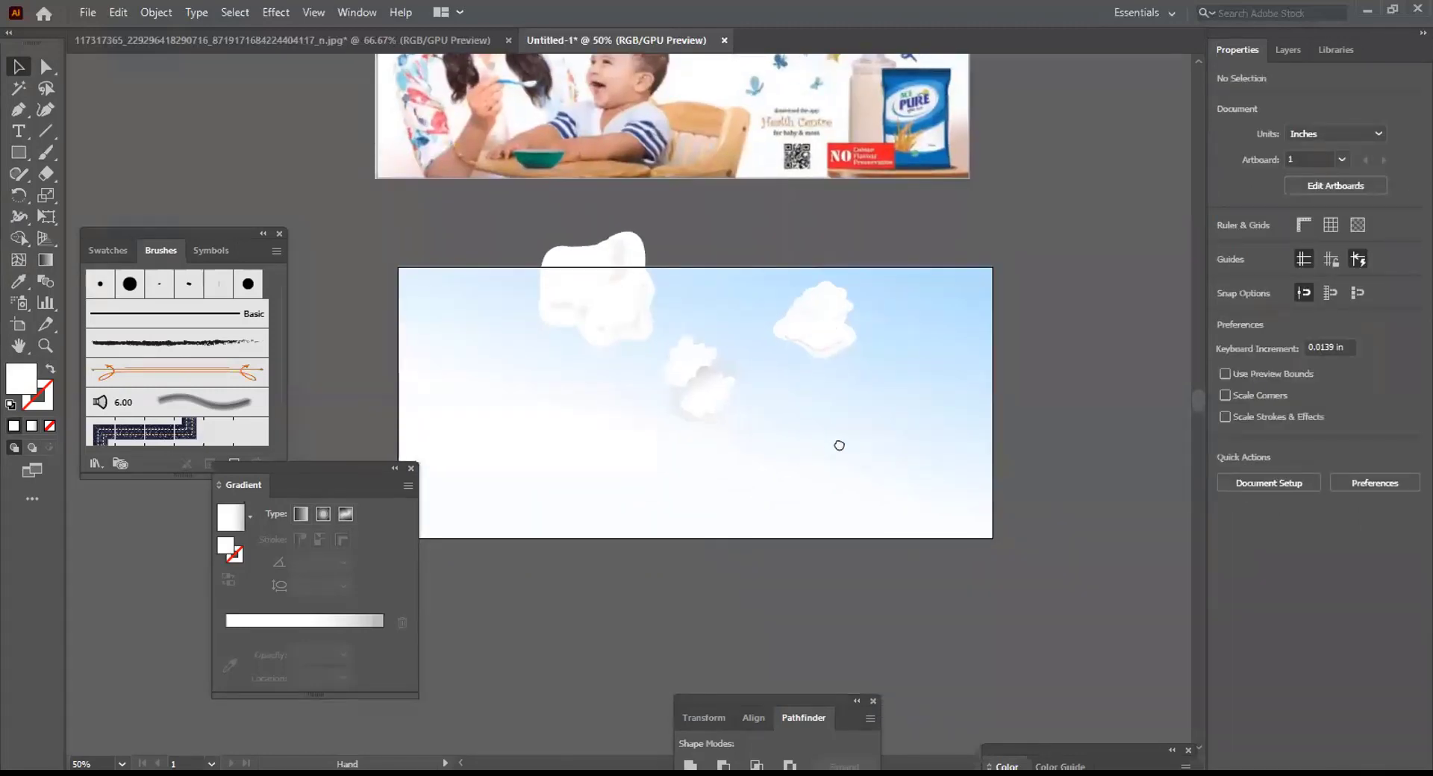
pyautogui.moveTo(838, 445); pyautogui.dragTo(833, 559)
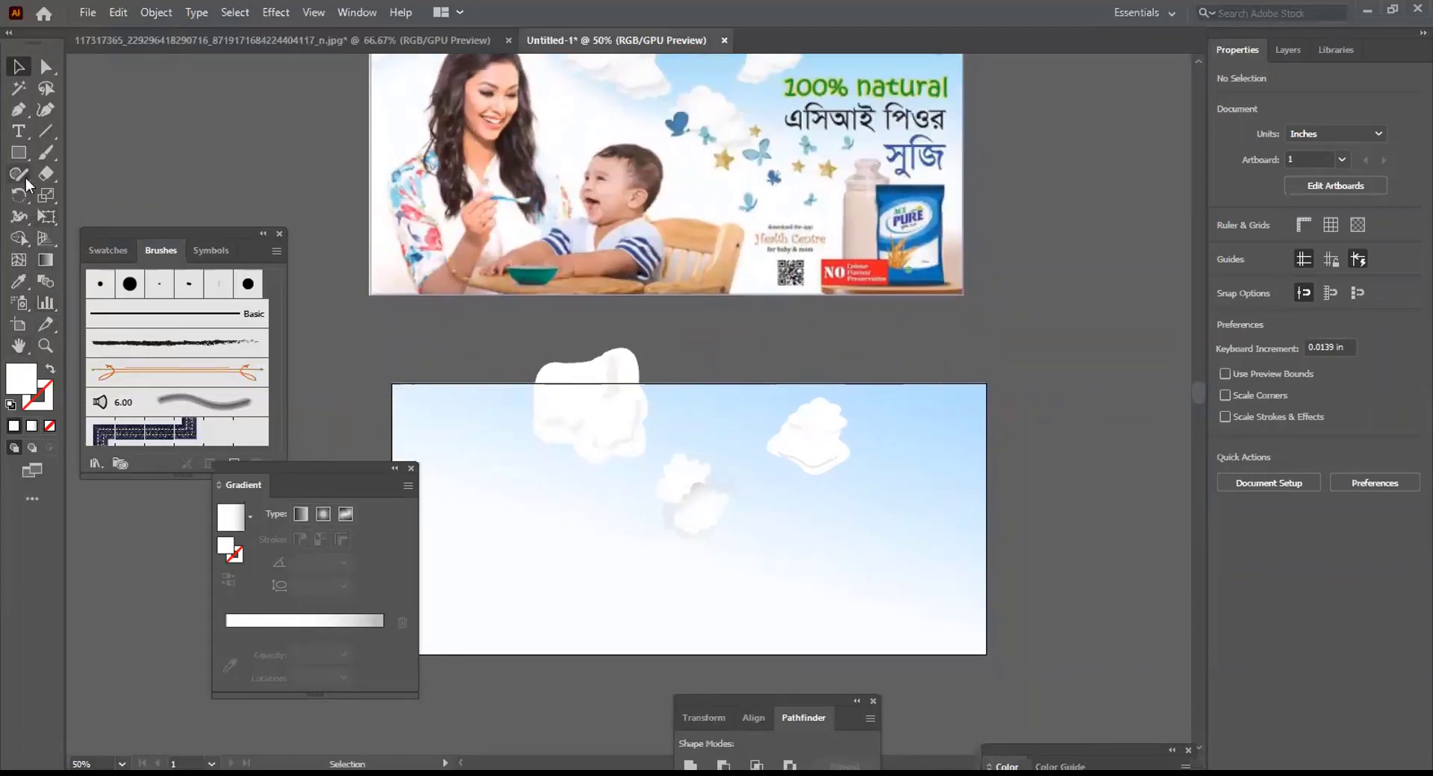
pyautogui.click(19, 110)
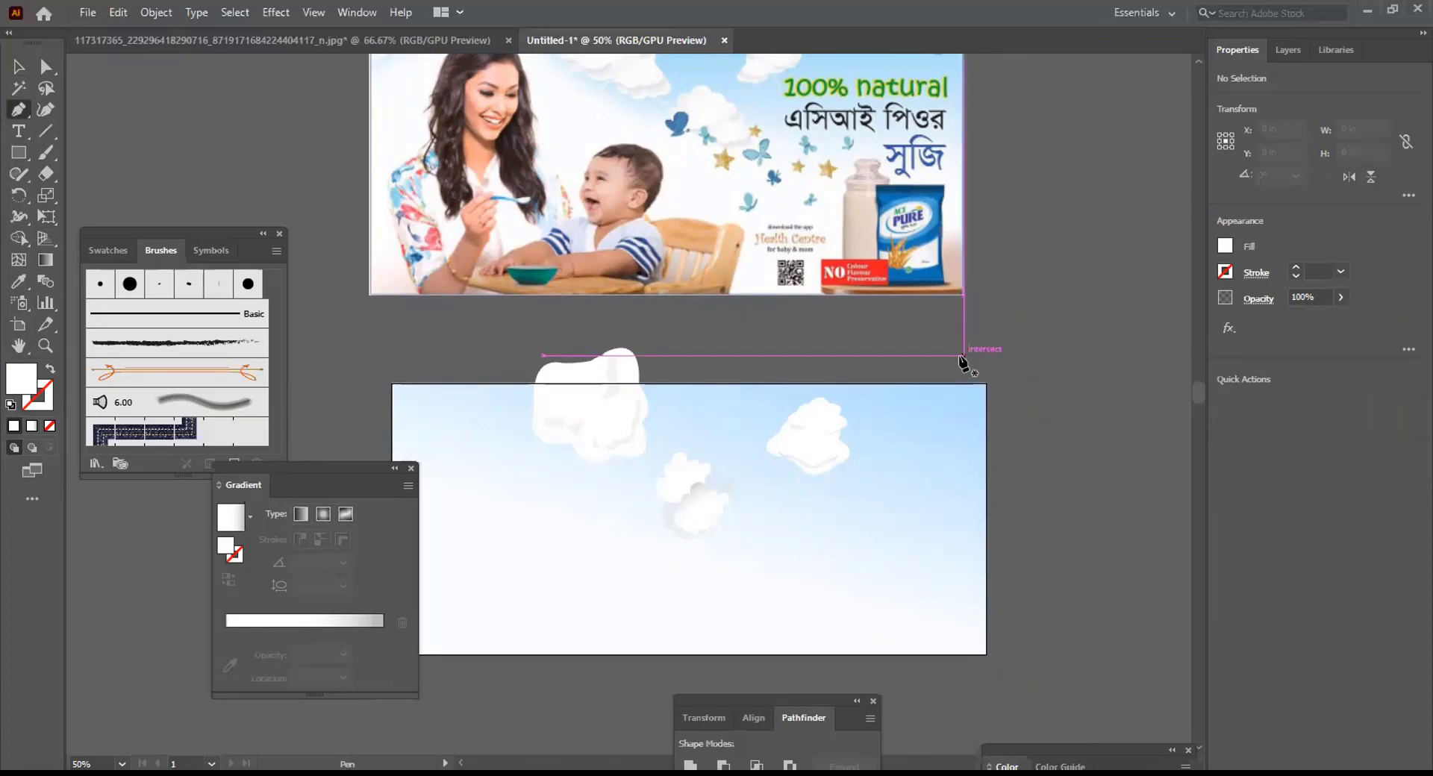
pyautogui.click(962, 357)
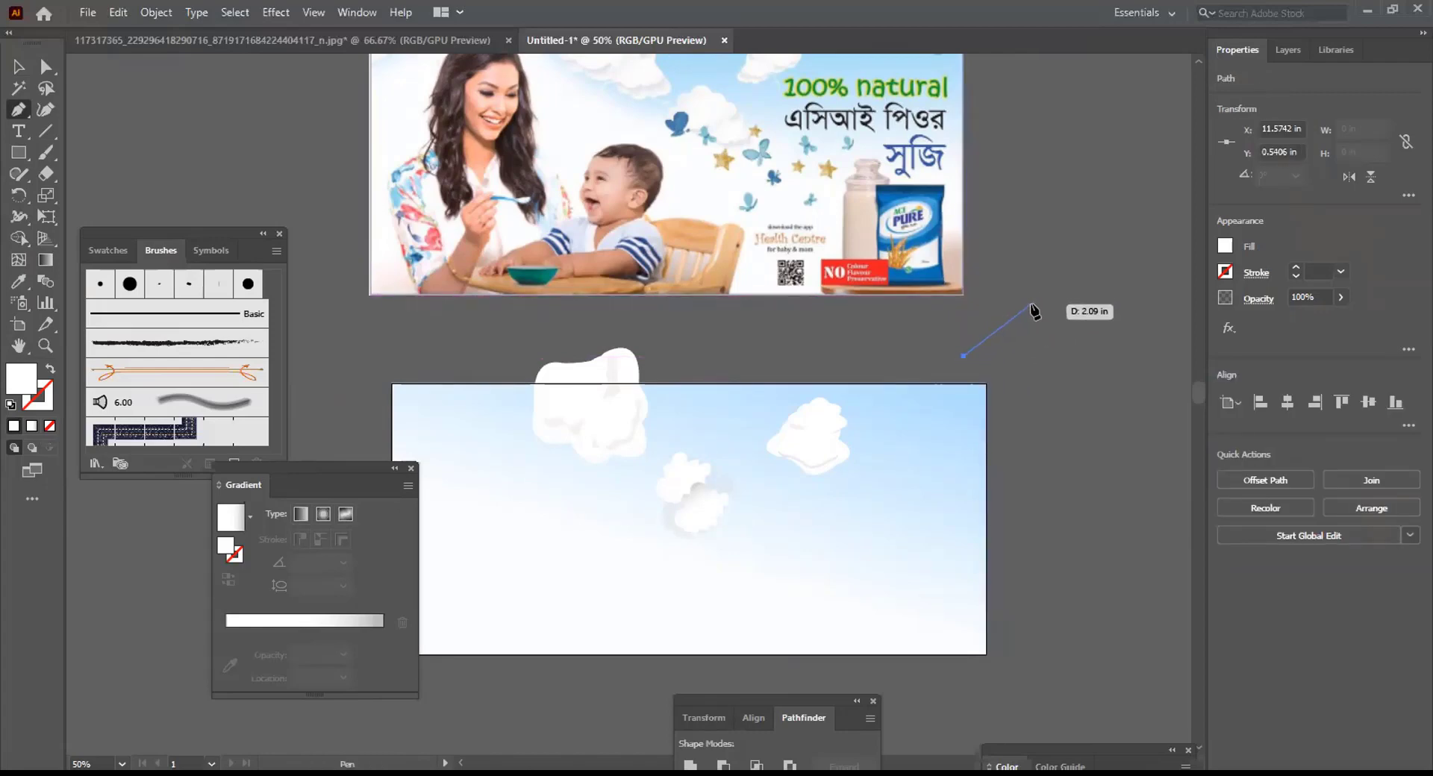
pyautogui.moveTo(1064, 303); pyautogui.dragTo(1149, 326)
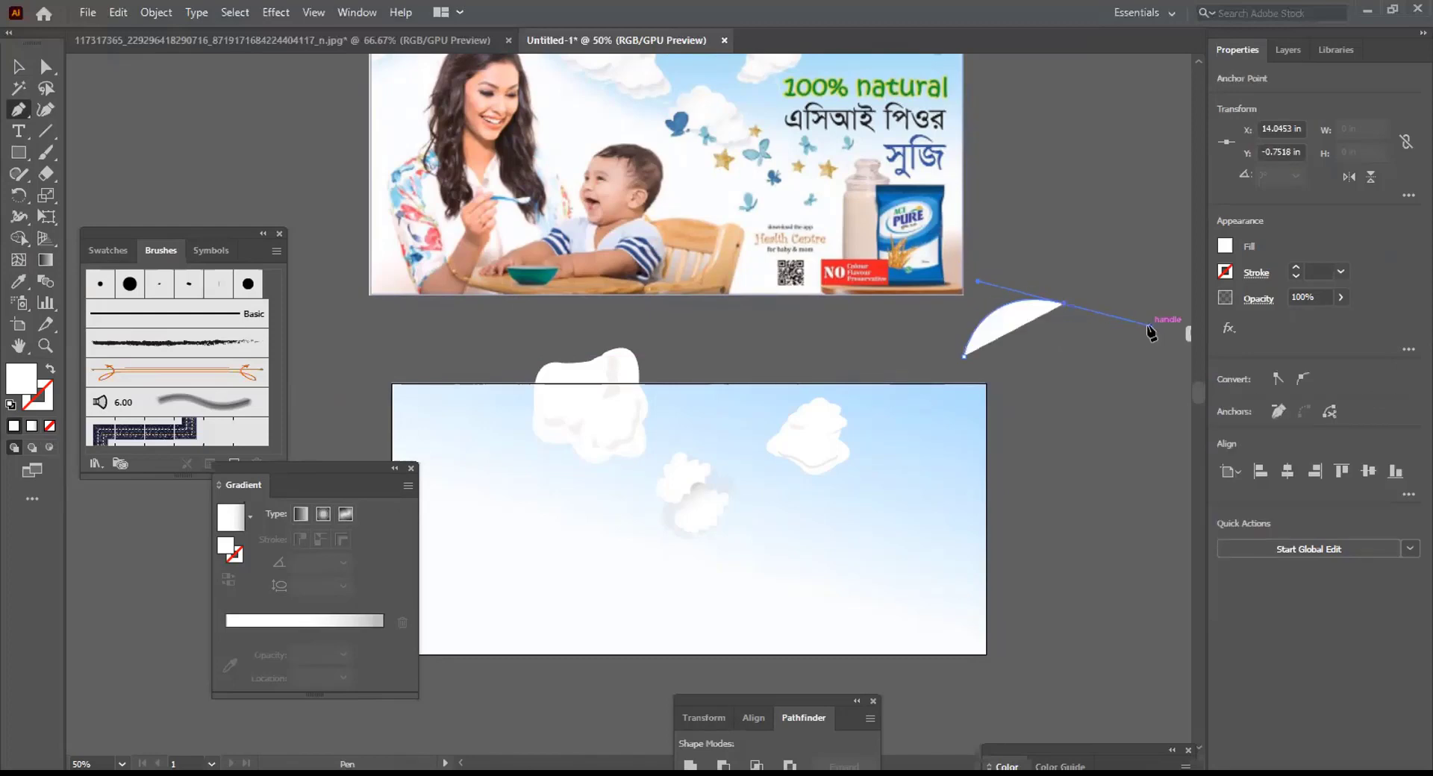
pyautogui.click(50, 368)
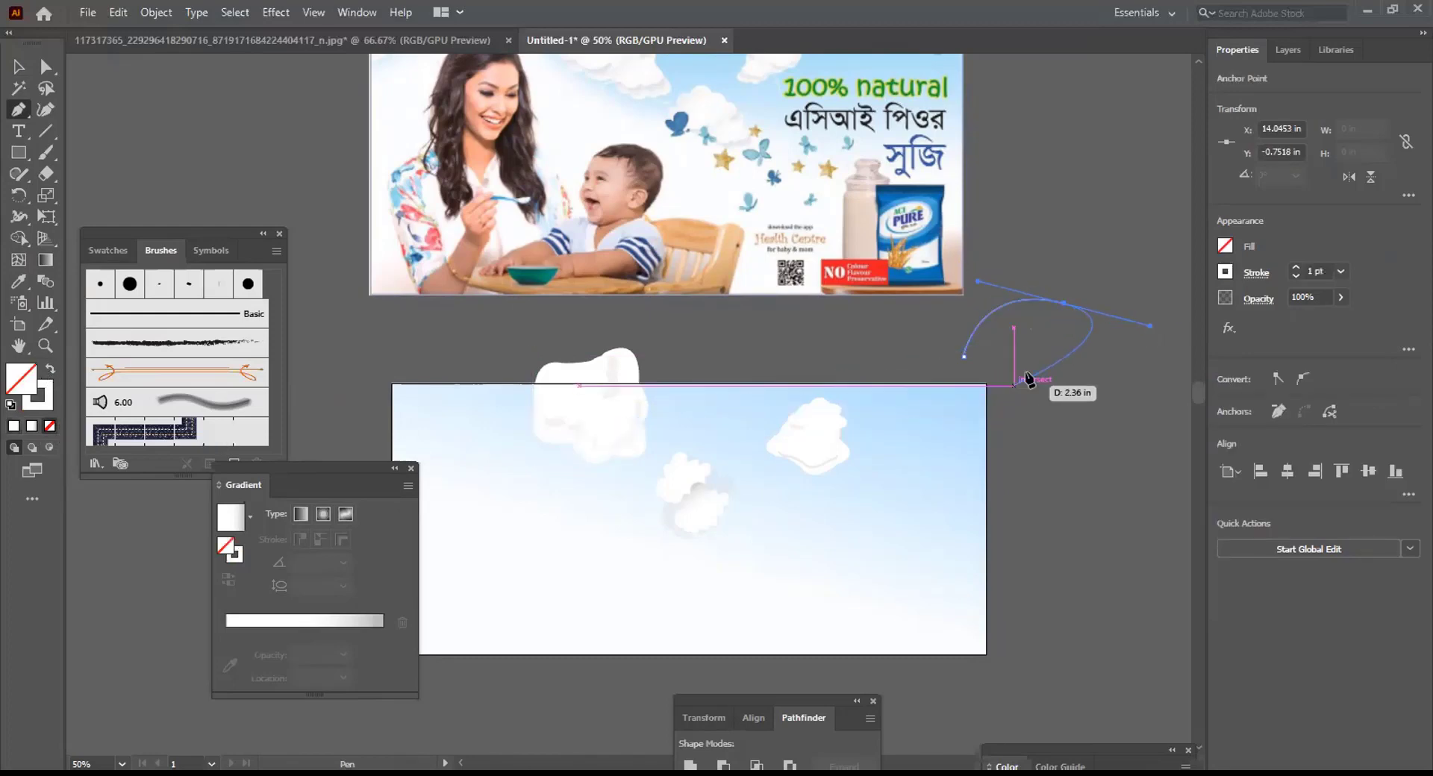
pyautogui.click(1063, 302)
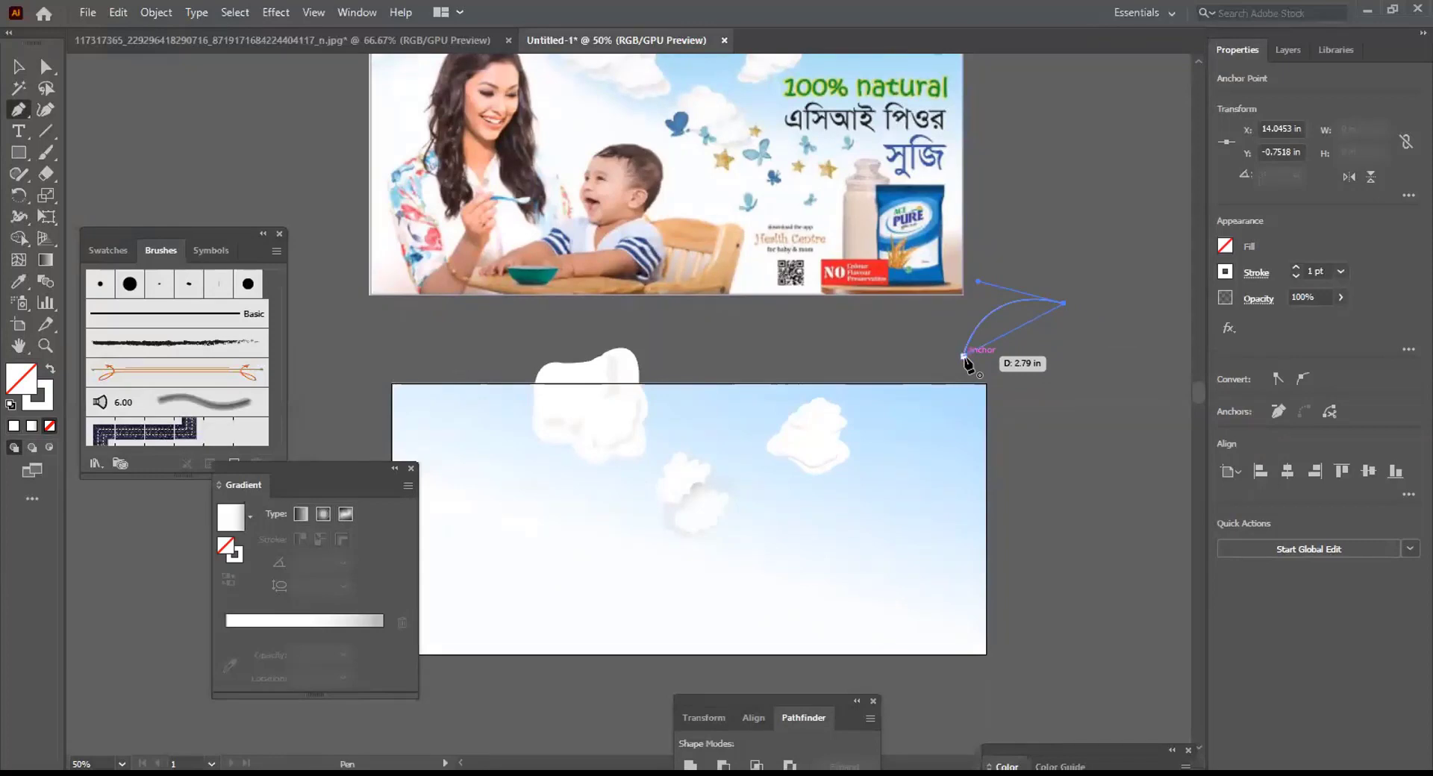
pyautogui.moveTo(963, 357); pyautogui.dragTo(901, 319)
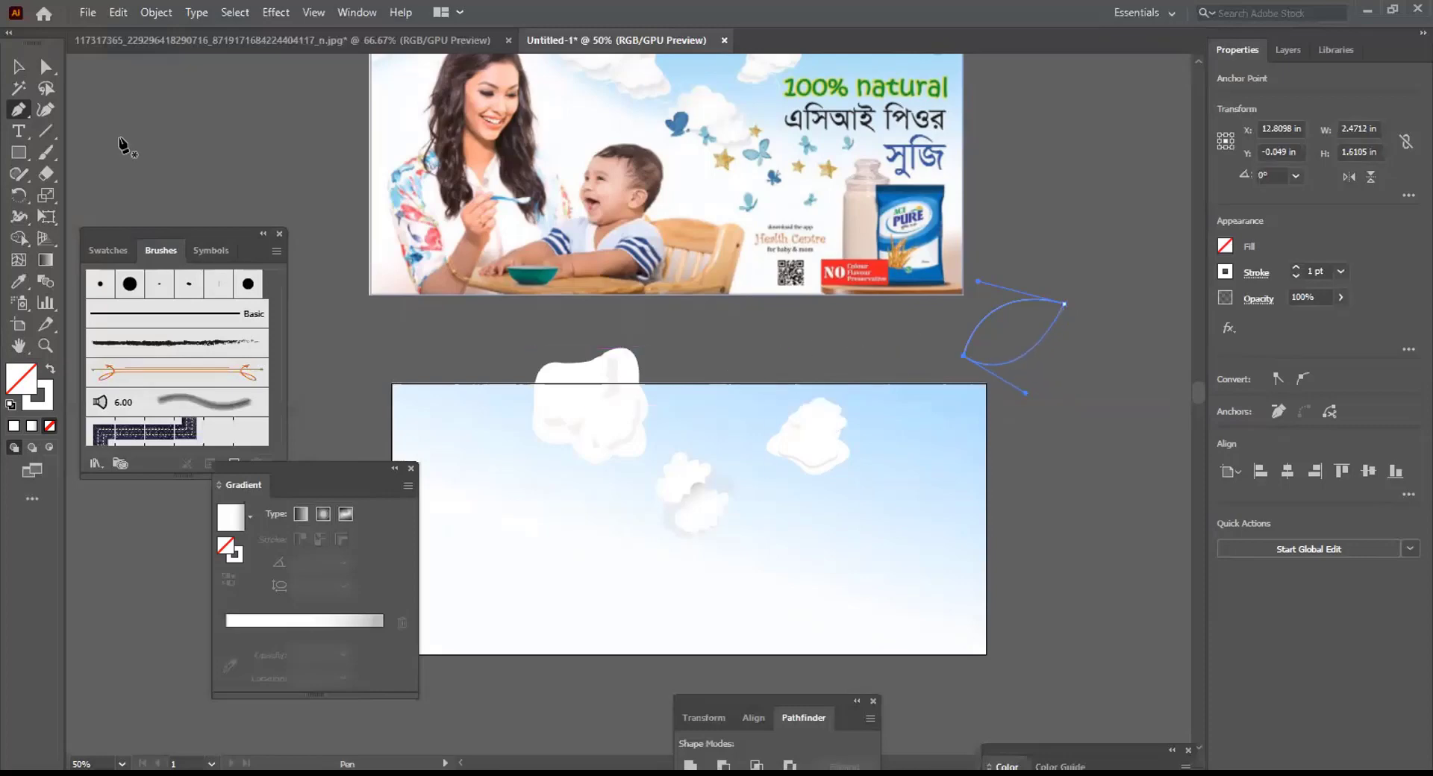
pyautogui.click(19, 66)
pyautogui.click(1037, 478)
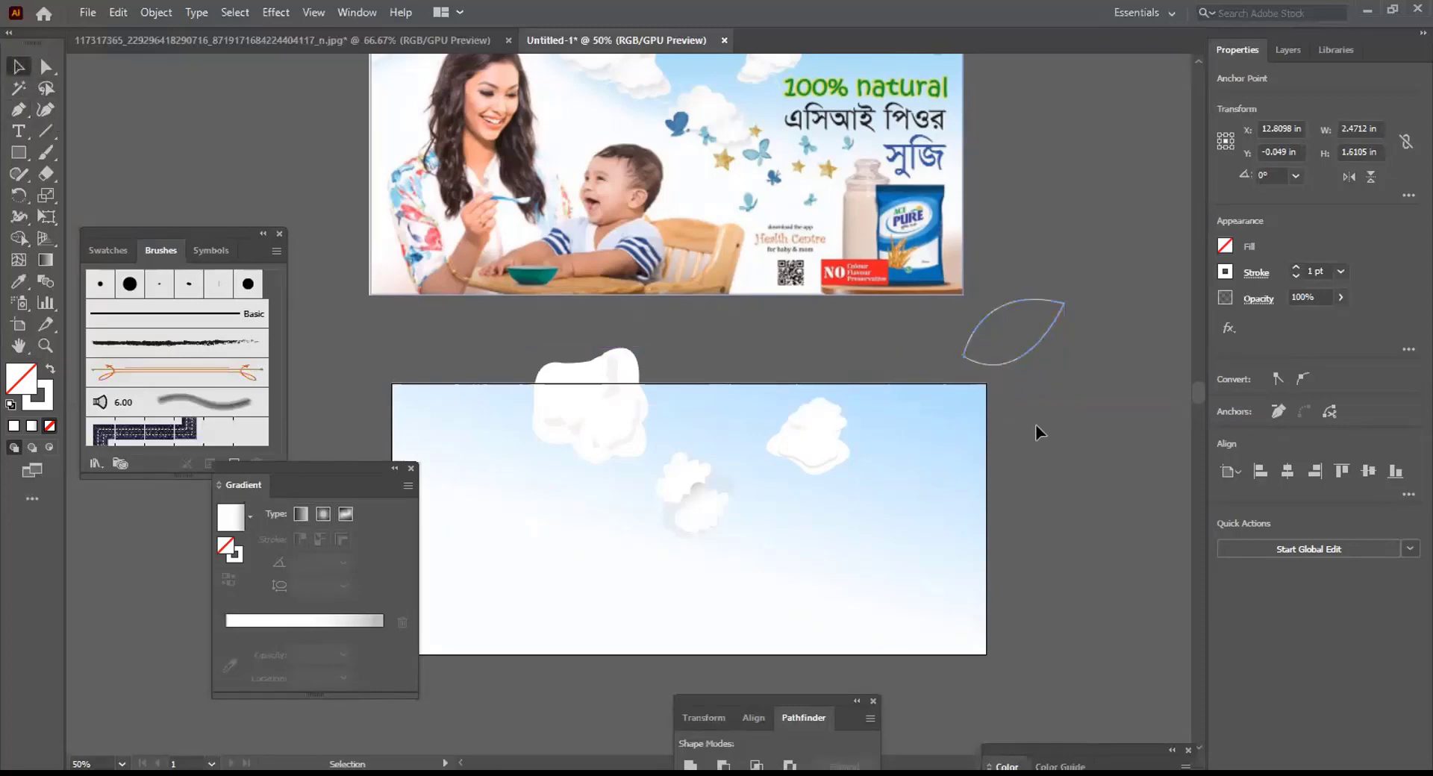
# Duplicate the leaf-shaped wing and turn the copy so it extends up and right from the first wing's tip
pyautogui.click(985, 365)
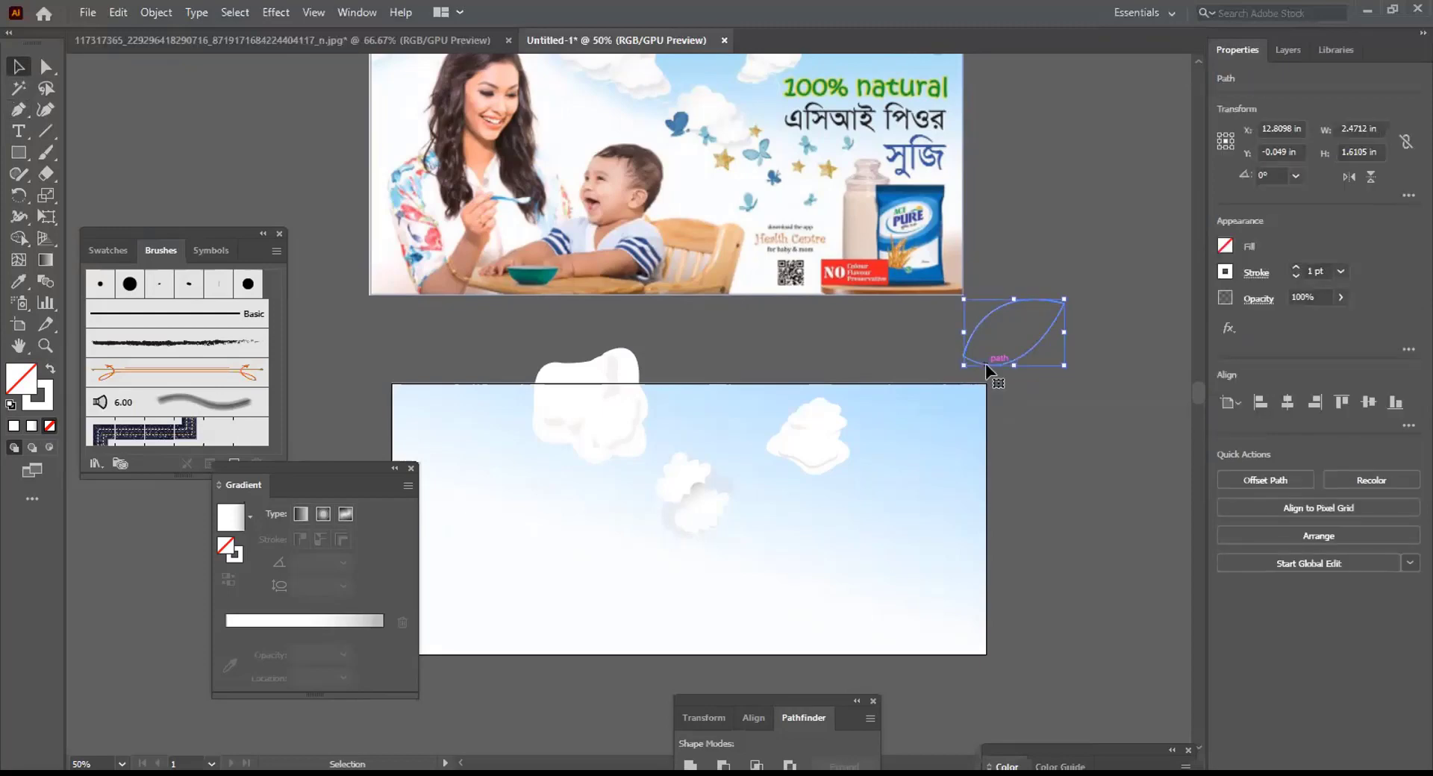
pyautogui.moveTo(985, 364); pyautogui.dragTo(976, 293)
pyautogui.moveTo(967, 245); pyautogui.dragTo(1170, 182)
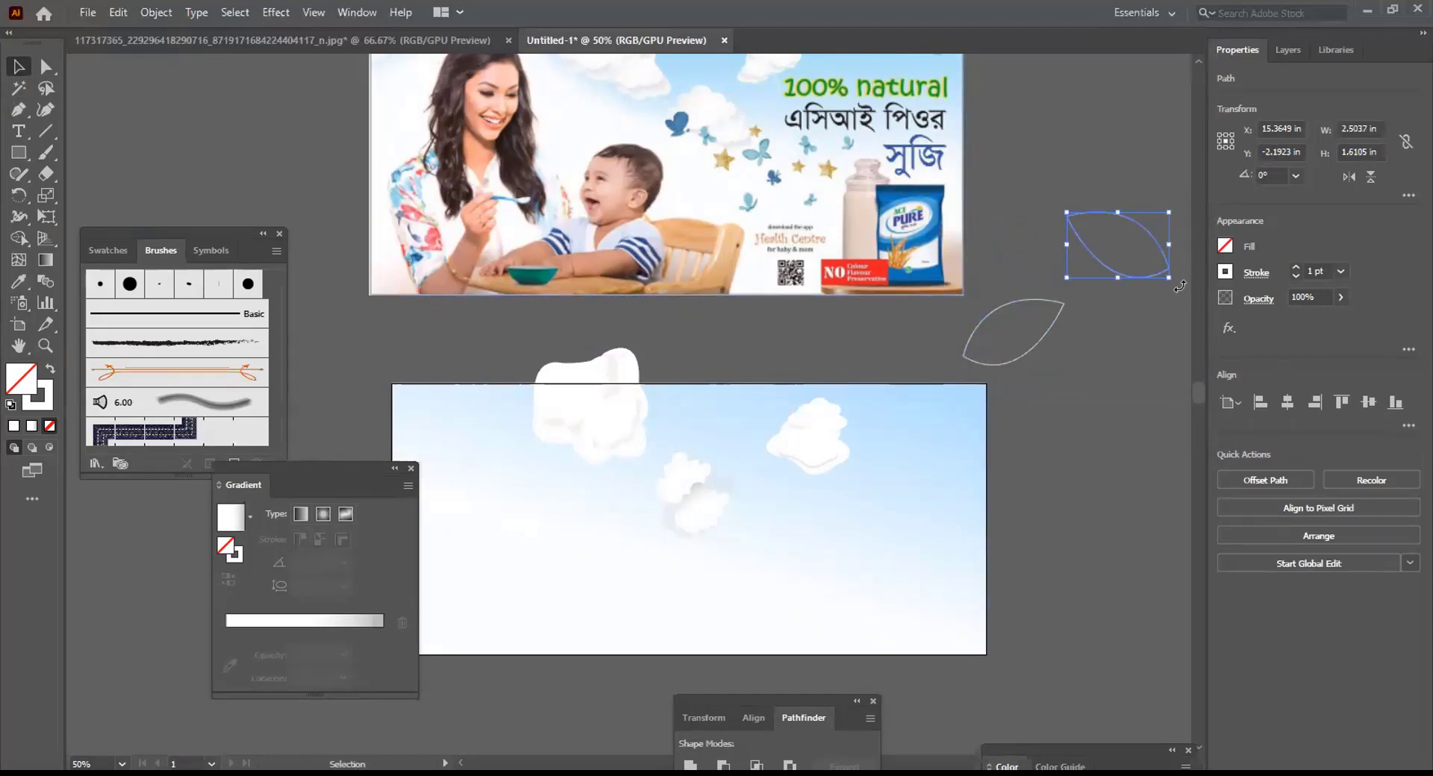
pyautogui.moveTo(1179, 286); pyautogui.dragTo(1101, 295)
pyautogui.click(1119, 348)
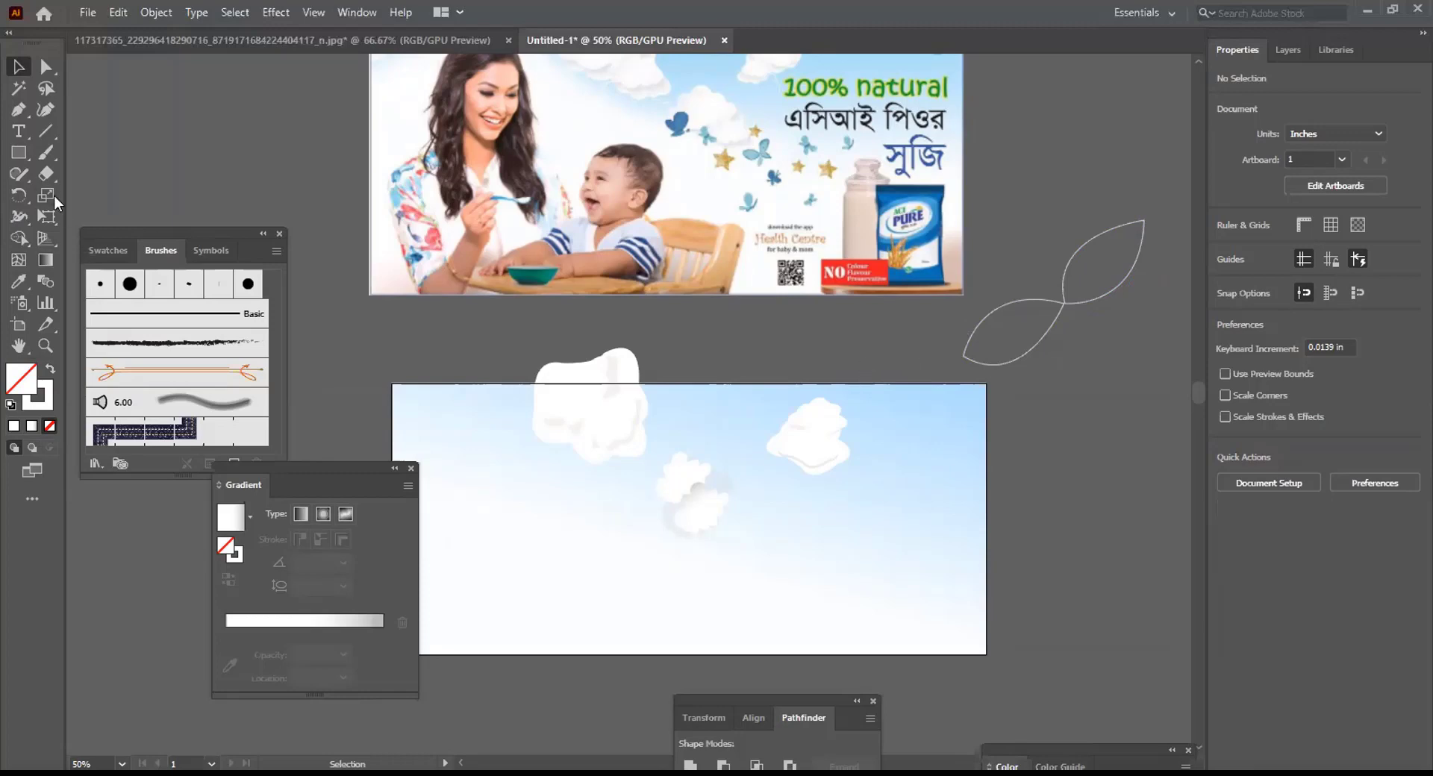
# Draw a narrow closed leaf-shaped outline with the Pen tool, about 1.5 in long, hanging down from the point where the two wings meet
pyautogui.click(19, 110)
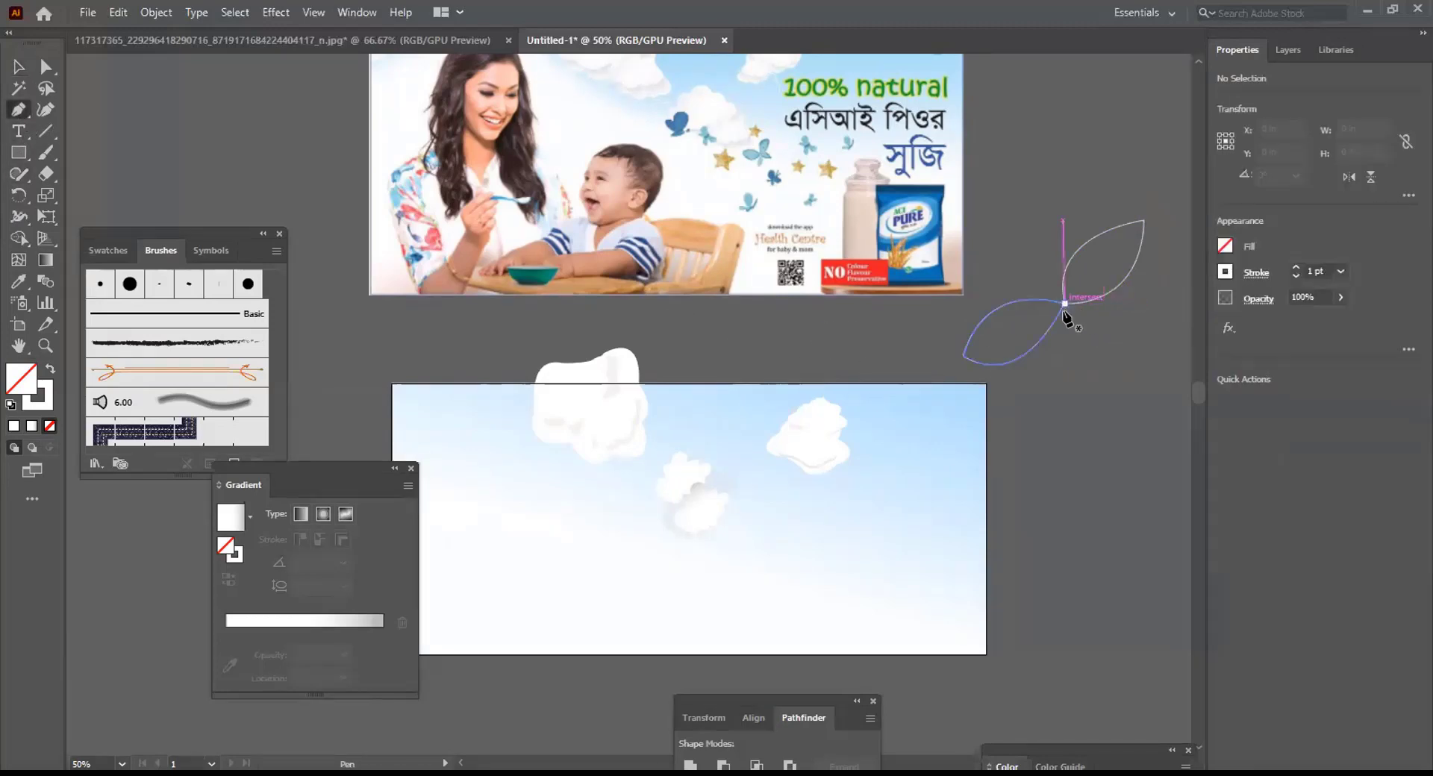
pyautogui.moveTo(1065, 303); pyautogui.dragTo(1059, 365)
pyautogui.click(1059, 366)
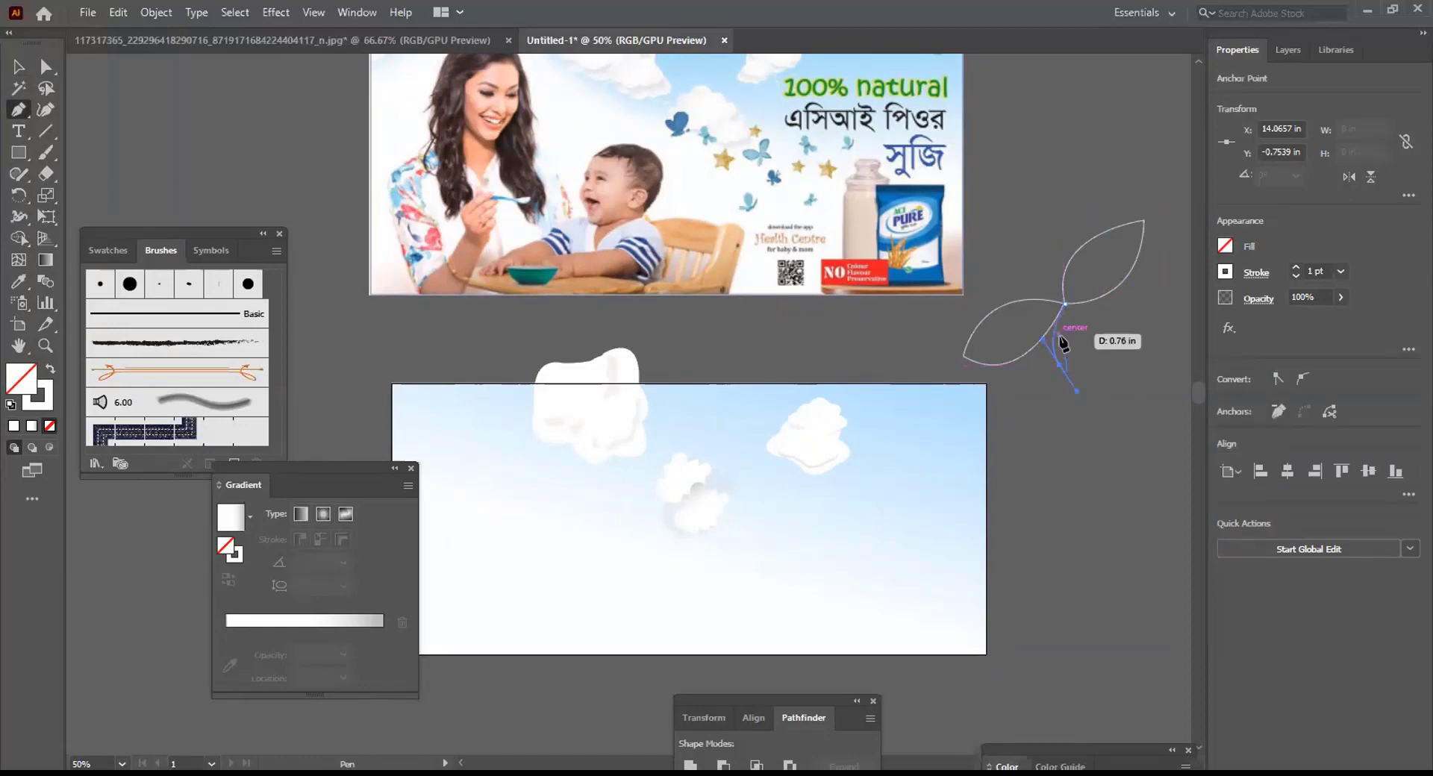
pyautogui.moveTo(1064, 305); pyautogui.dragTo(1049, 247)
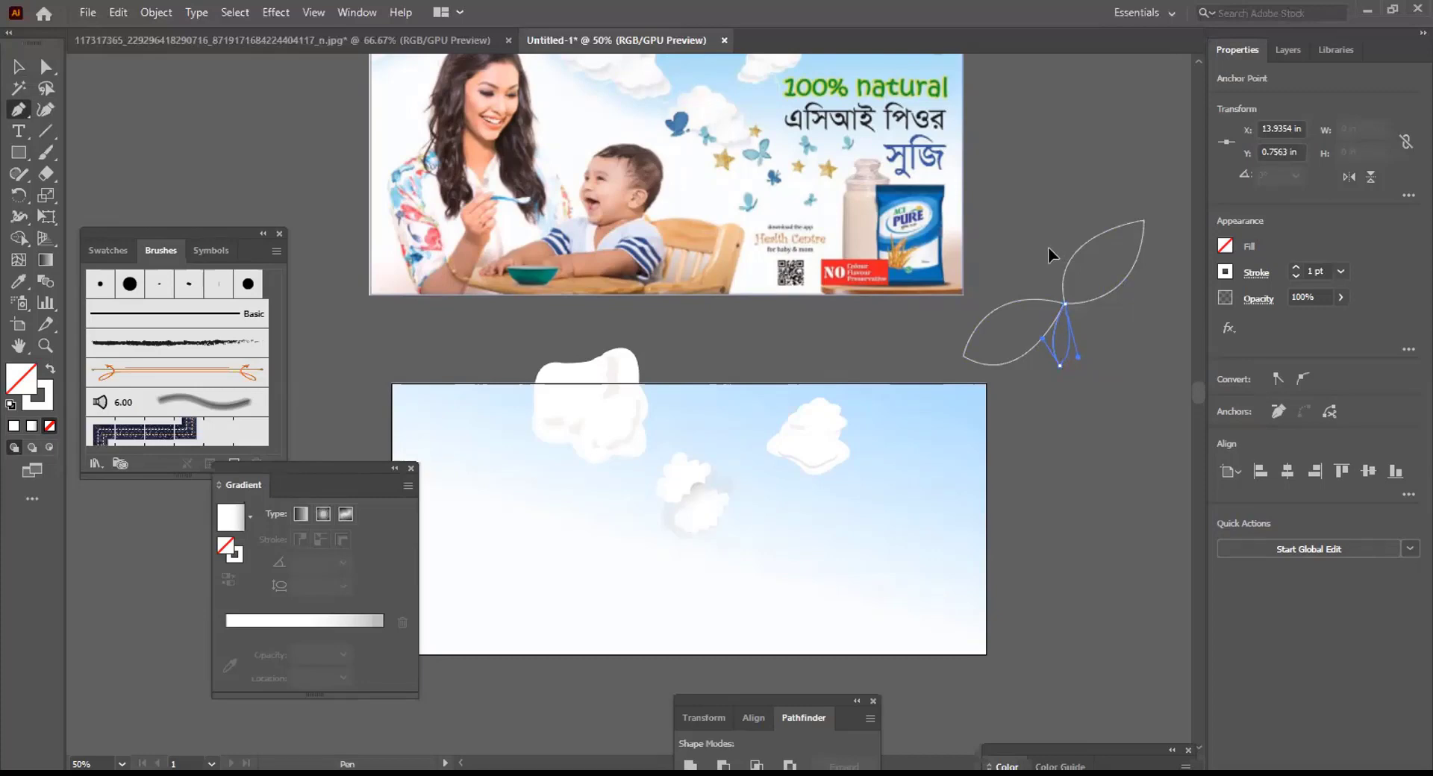
pyautogui.moveTo(1048, 243); pyautogui.dragTo(1047, 249)
pyautogui.click(19, 67)
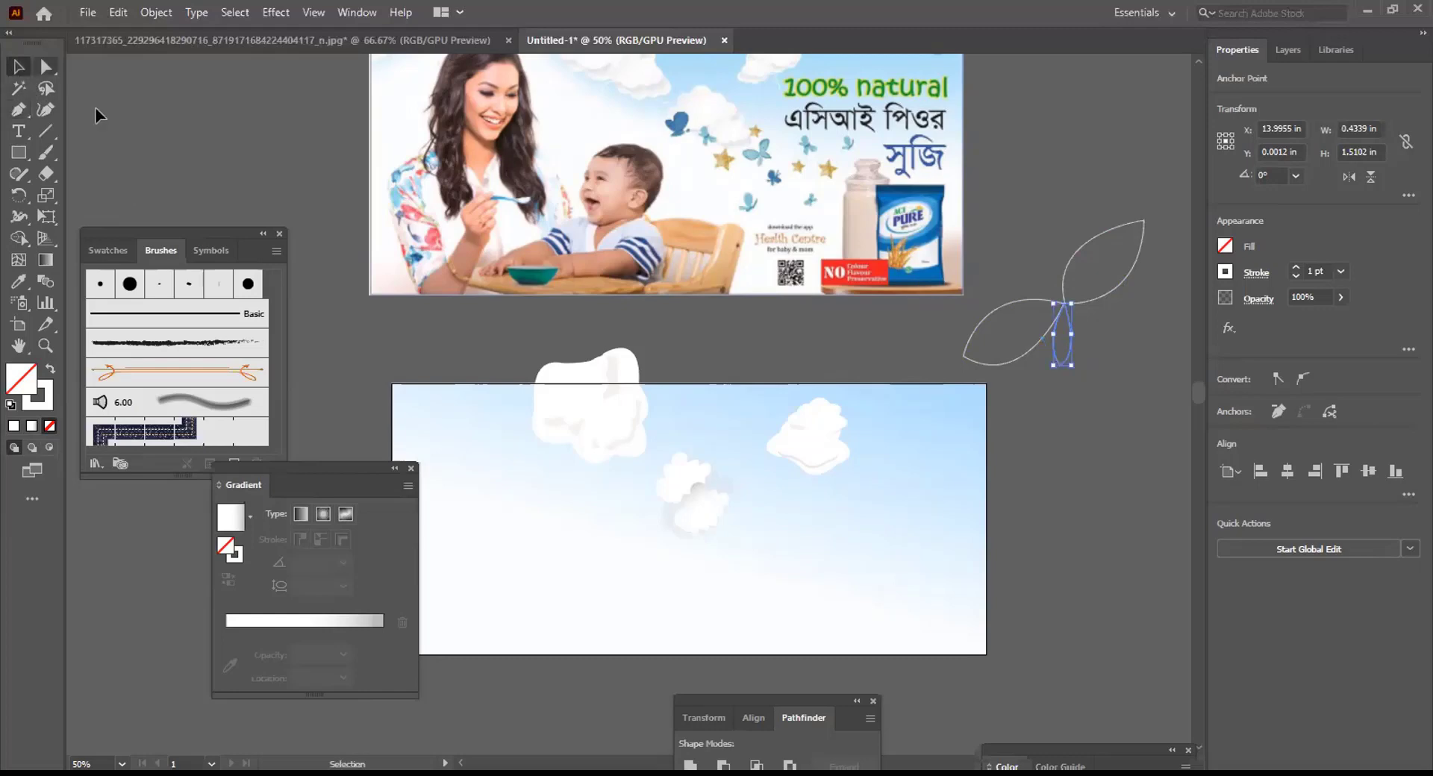
pyautogui.click(1103, 454)
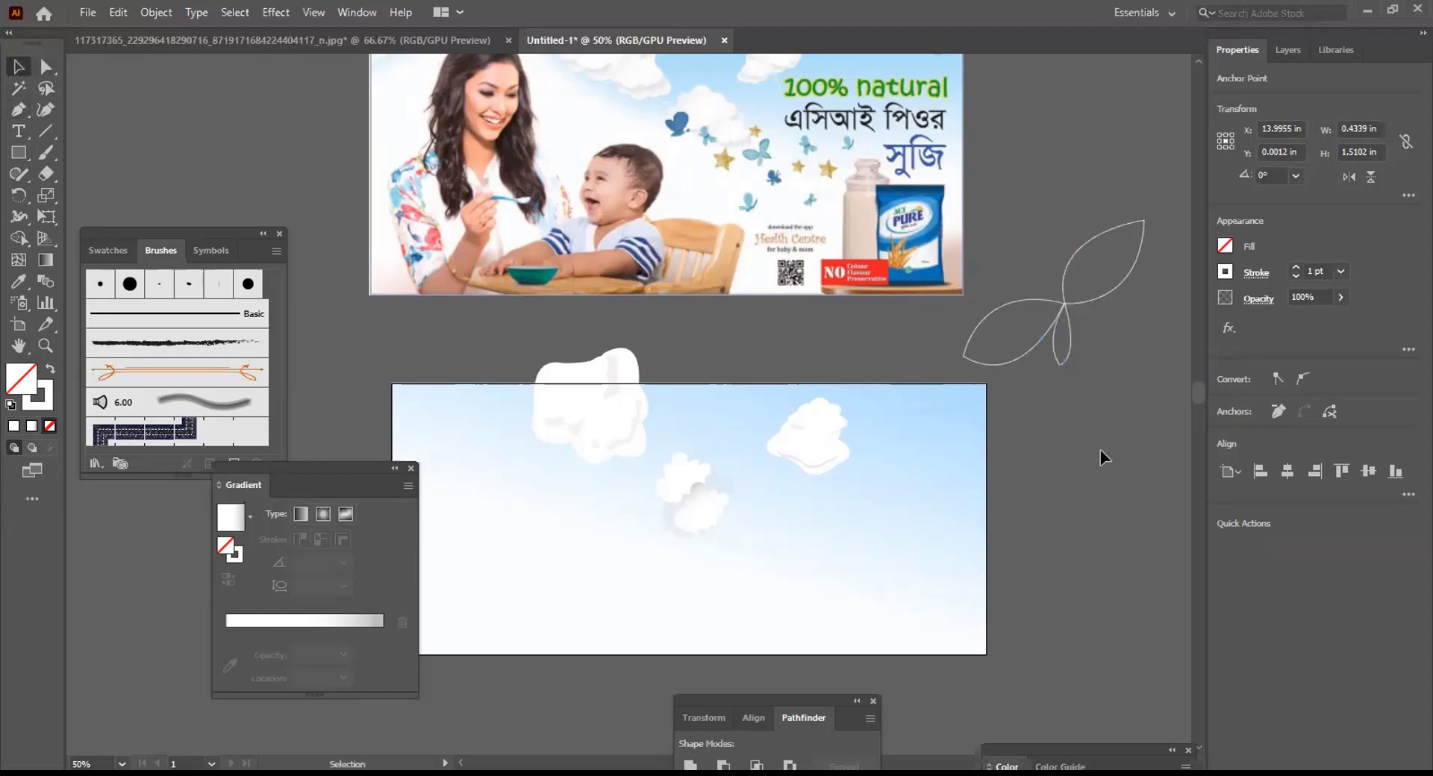
pyautogui.click(1063, 364)
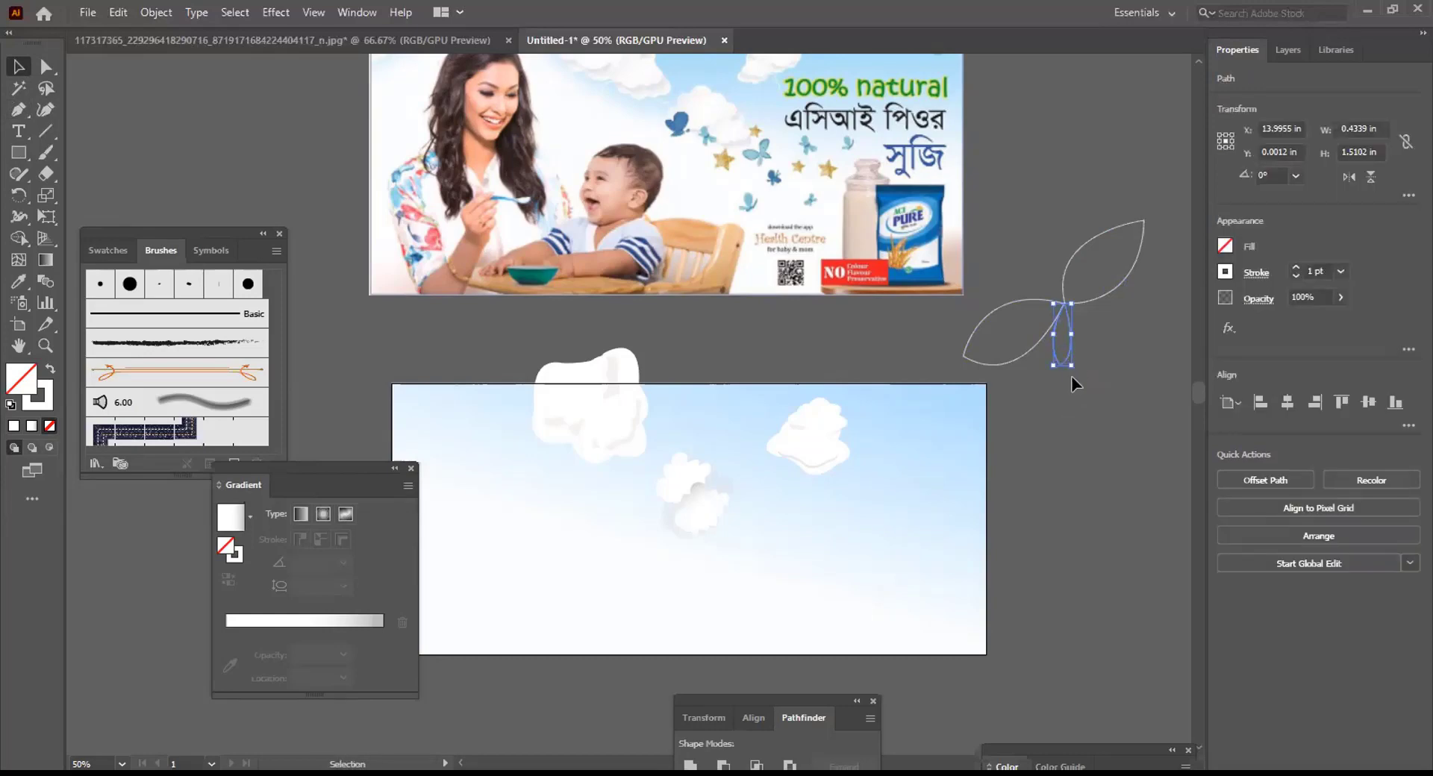
pyautogui.press('a')
pyautogui.hotkey('ctrl', 'c')
pyautogui.hotkey('ctrl', 'v')
pyautogui.hotkey('shift', 'x')
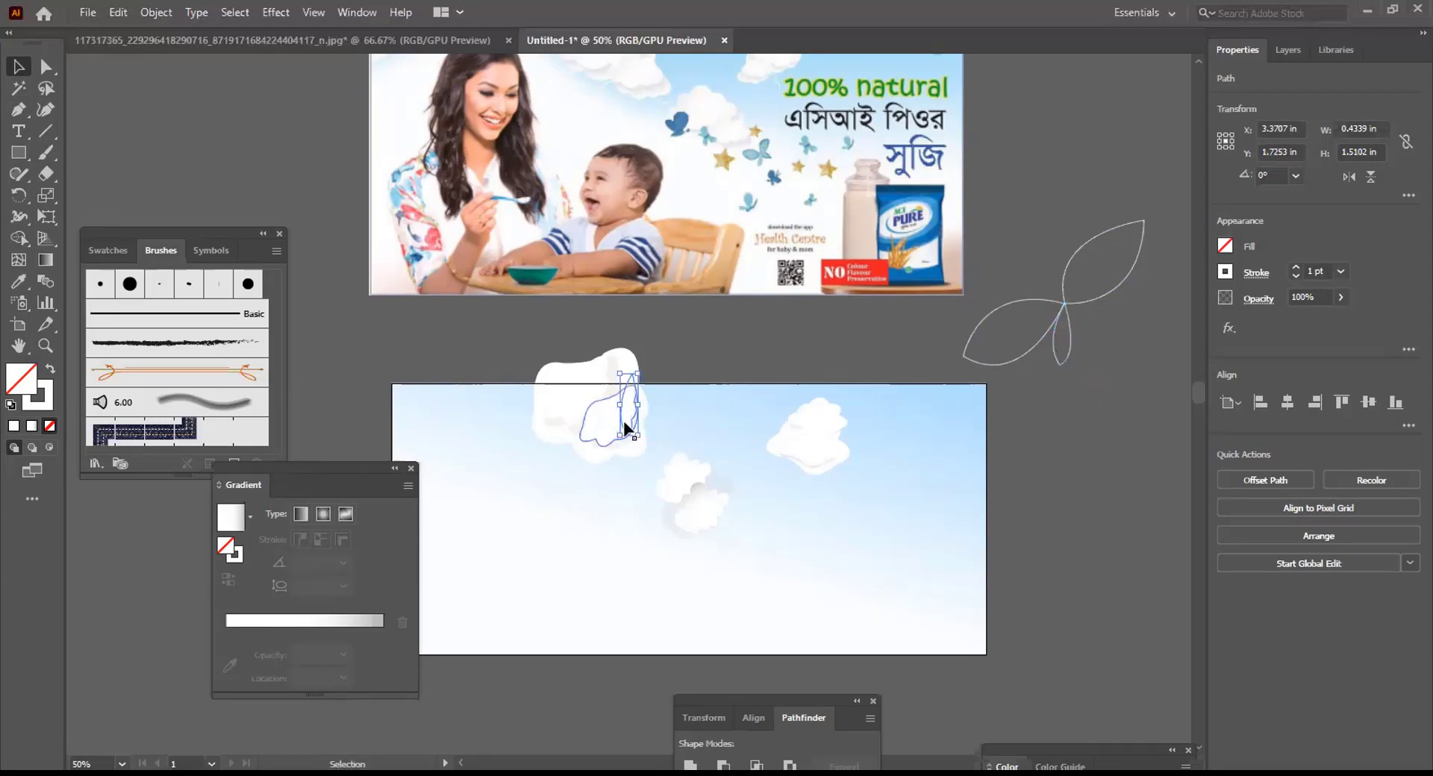
pyautogui.moveTo(627, 414); pyautogui.dragTo(1024, 423)
pyautogui.hotkey('ctrl', 'z')
pyautogui.hotkey('ctrl', 'z')
pyautogui.hotkey('ctrl', 'z')
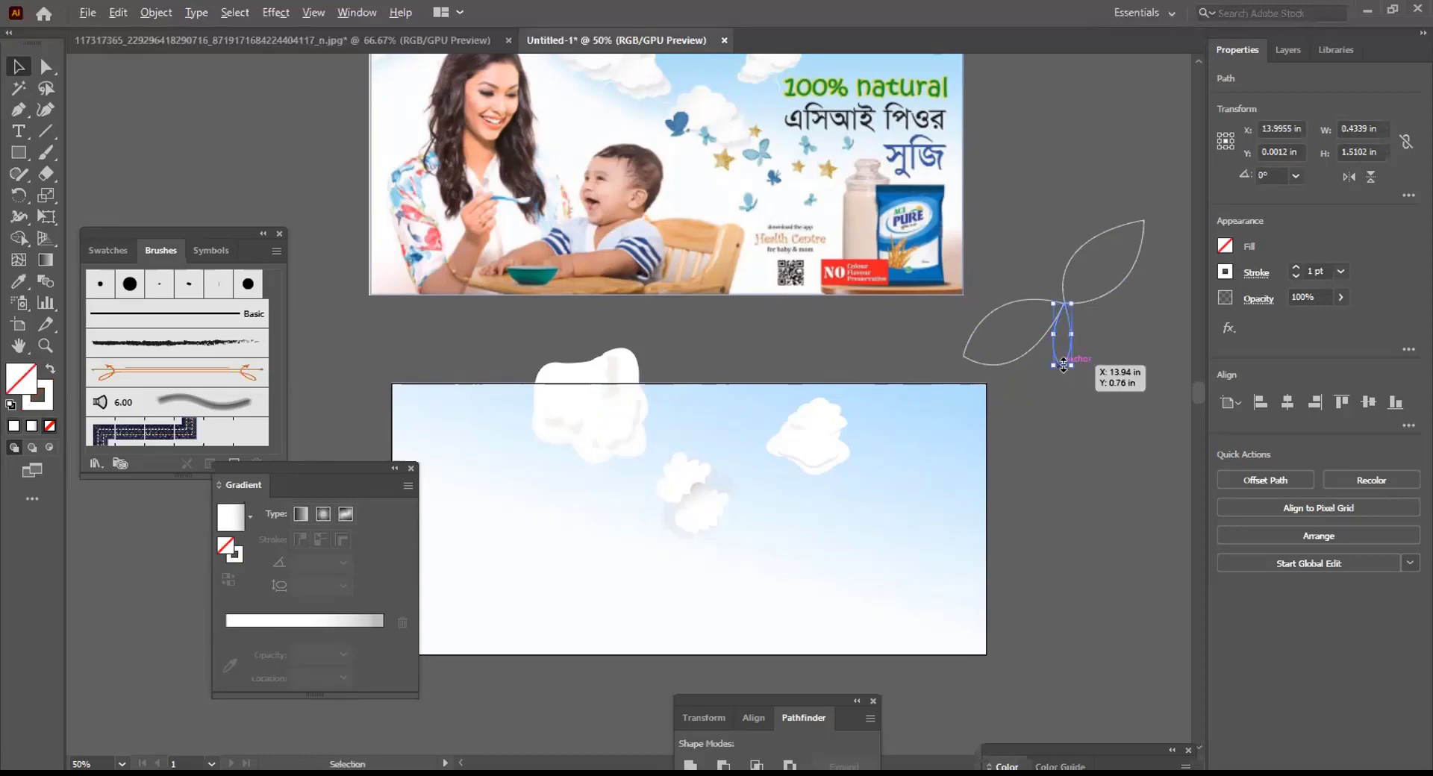
pyautogui.moveTo(1065, 359); pyautogui.dragTo(1106, 373)
pyautogui.hotkey('ctrl', 'z')
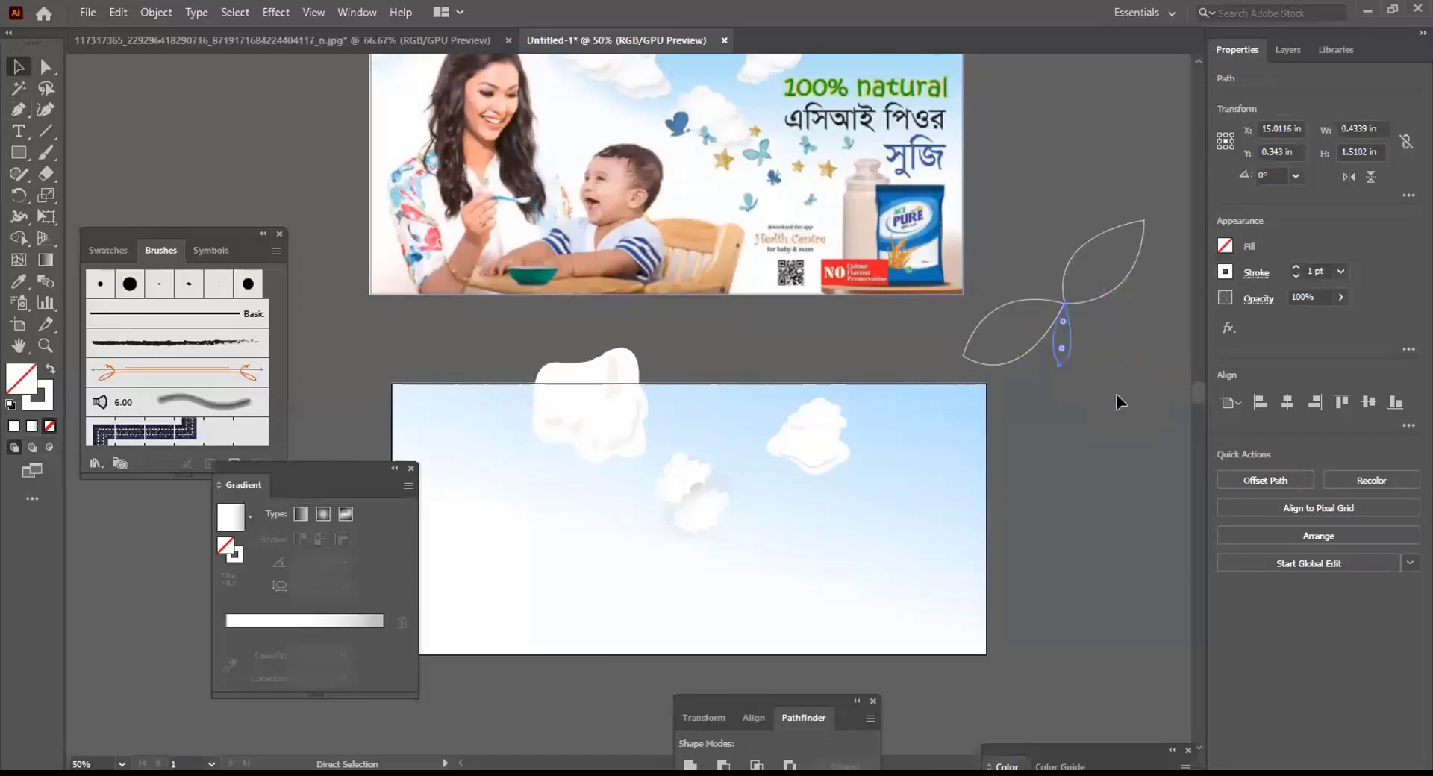
# Fill the narrow hanging leaf with the light blue sampled from a butterfly in the reference banner
pyautogui.press('ctrl')
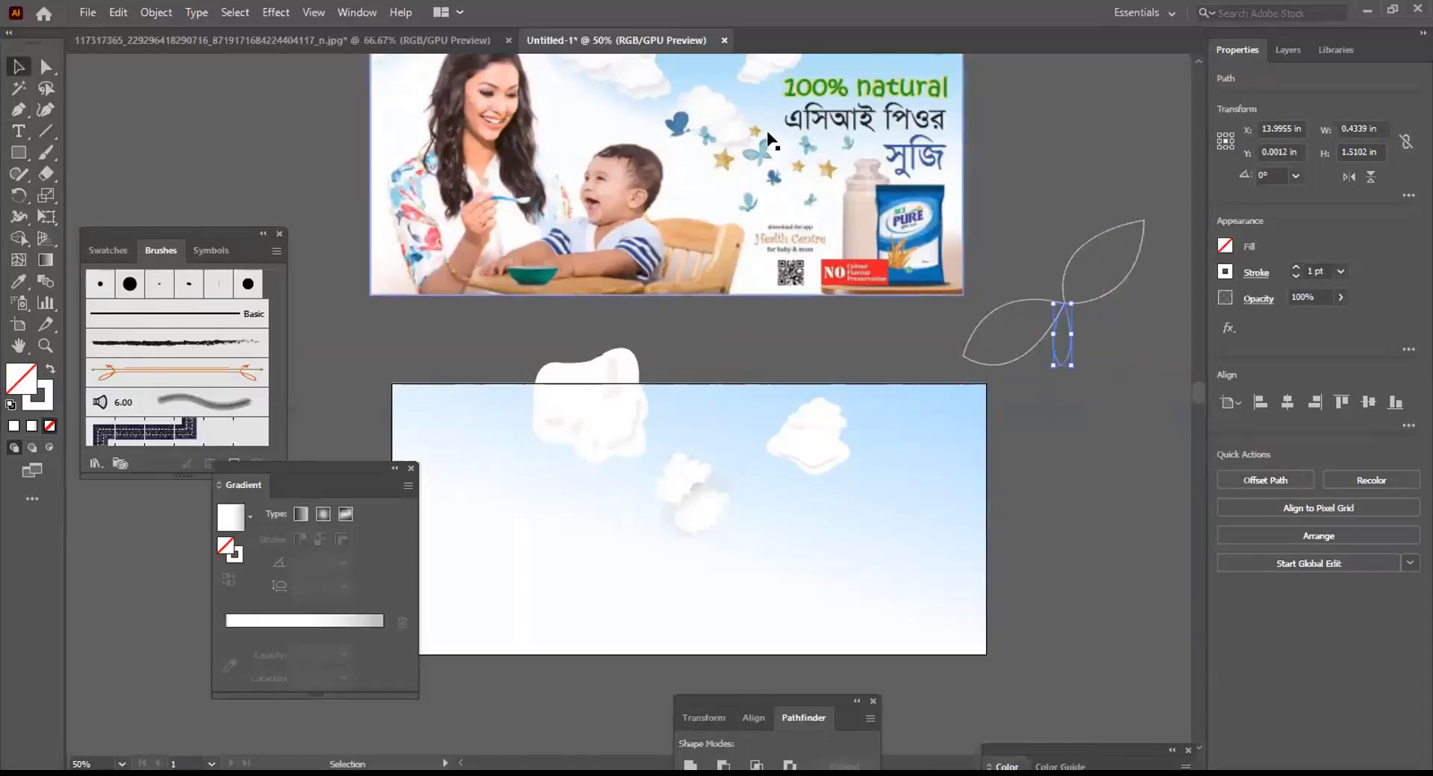
pyautogui.hotkey('ctrl', '+')
pyautogui.hotkey('ctrl', '+')
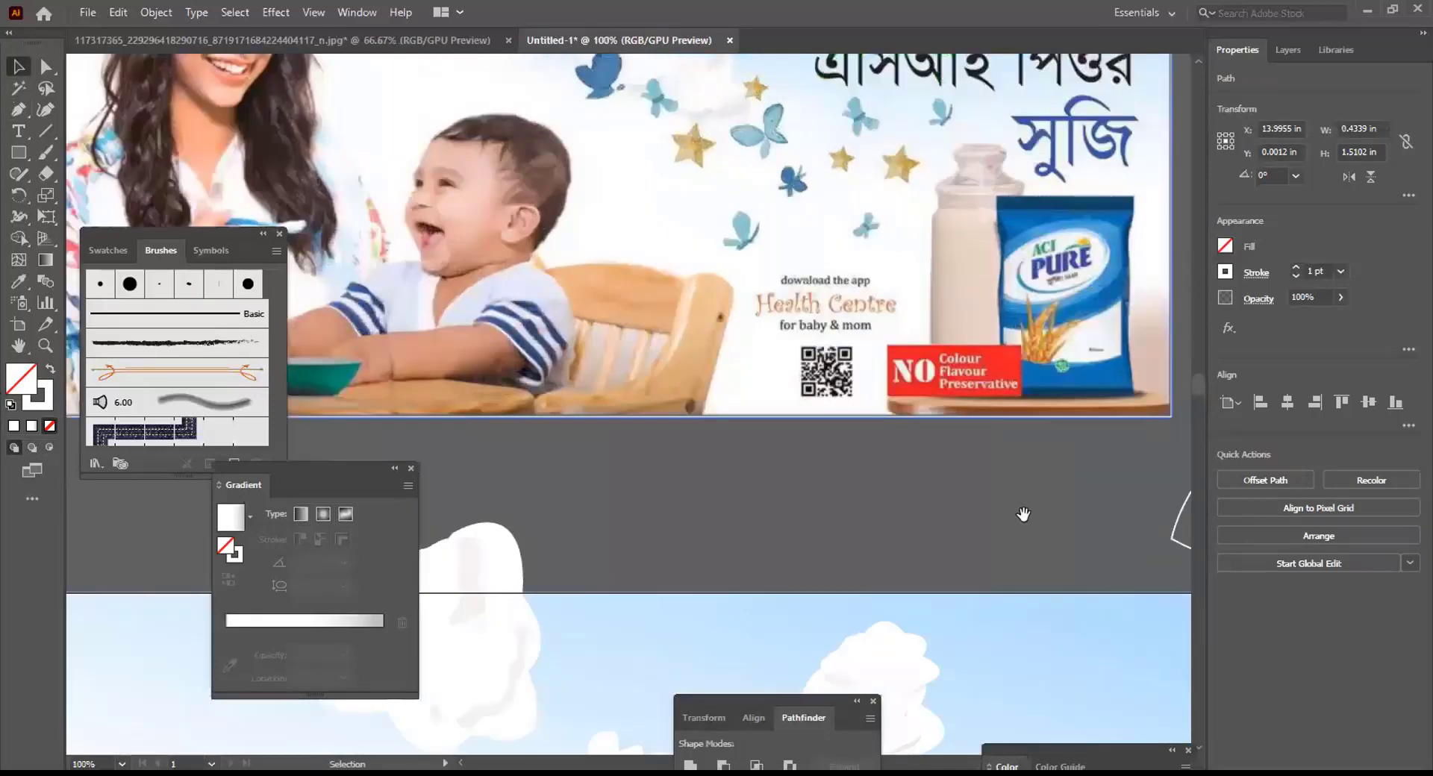
pyautogui.moveTo(846, 513); pyautogui.dragTo(790, 502)
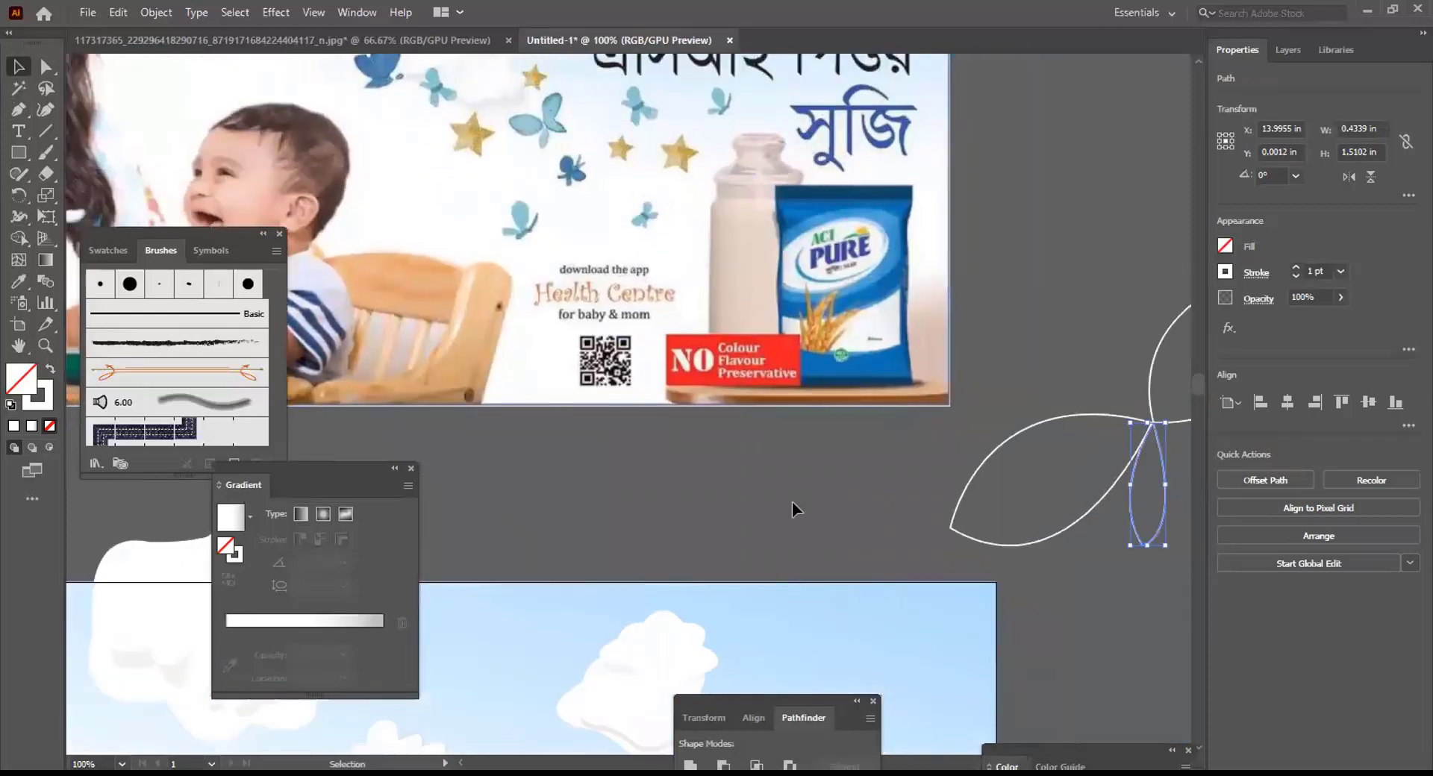
pyautogui.press('i')
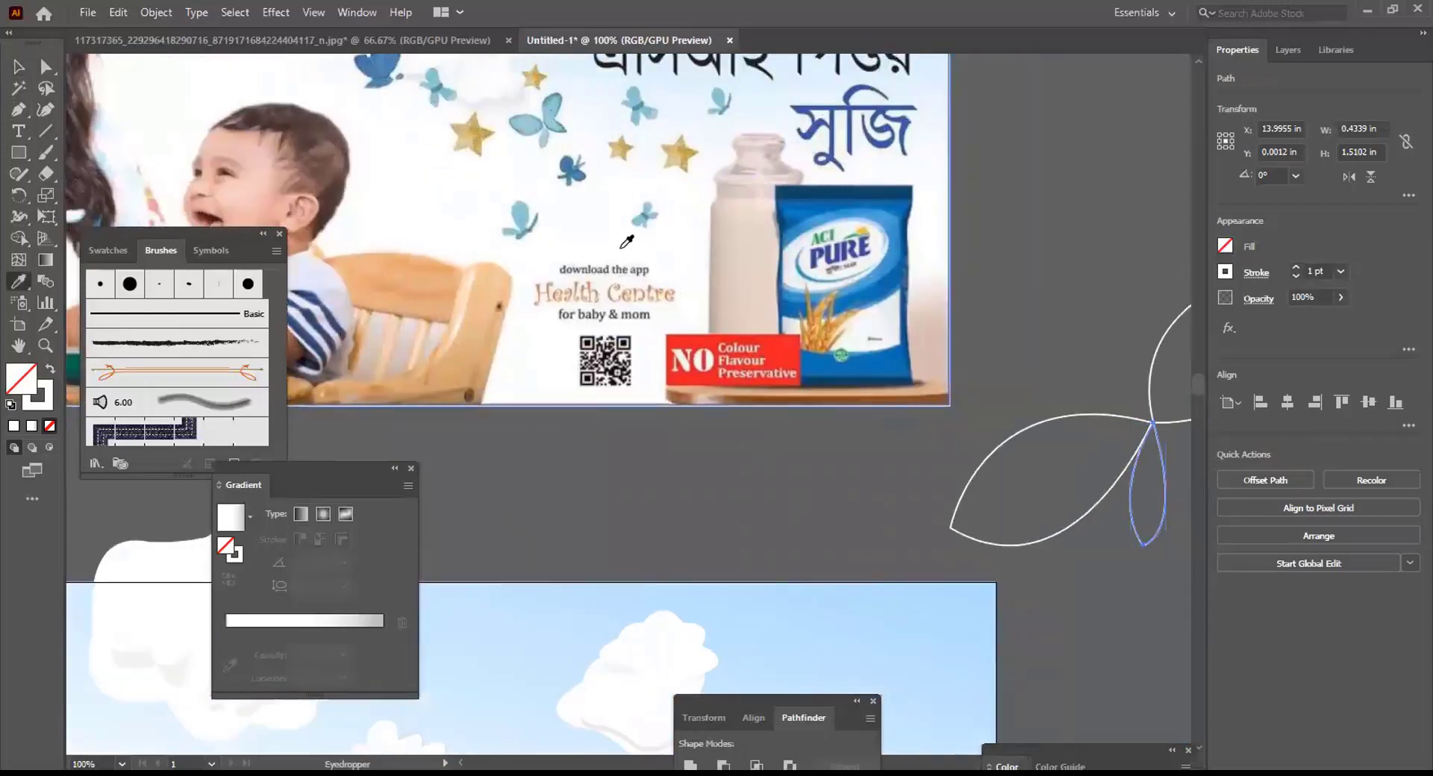
pyautogui.click(557, 127)
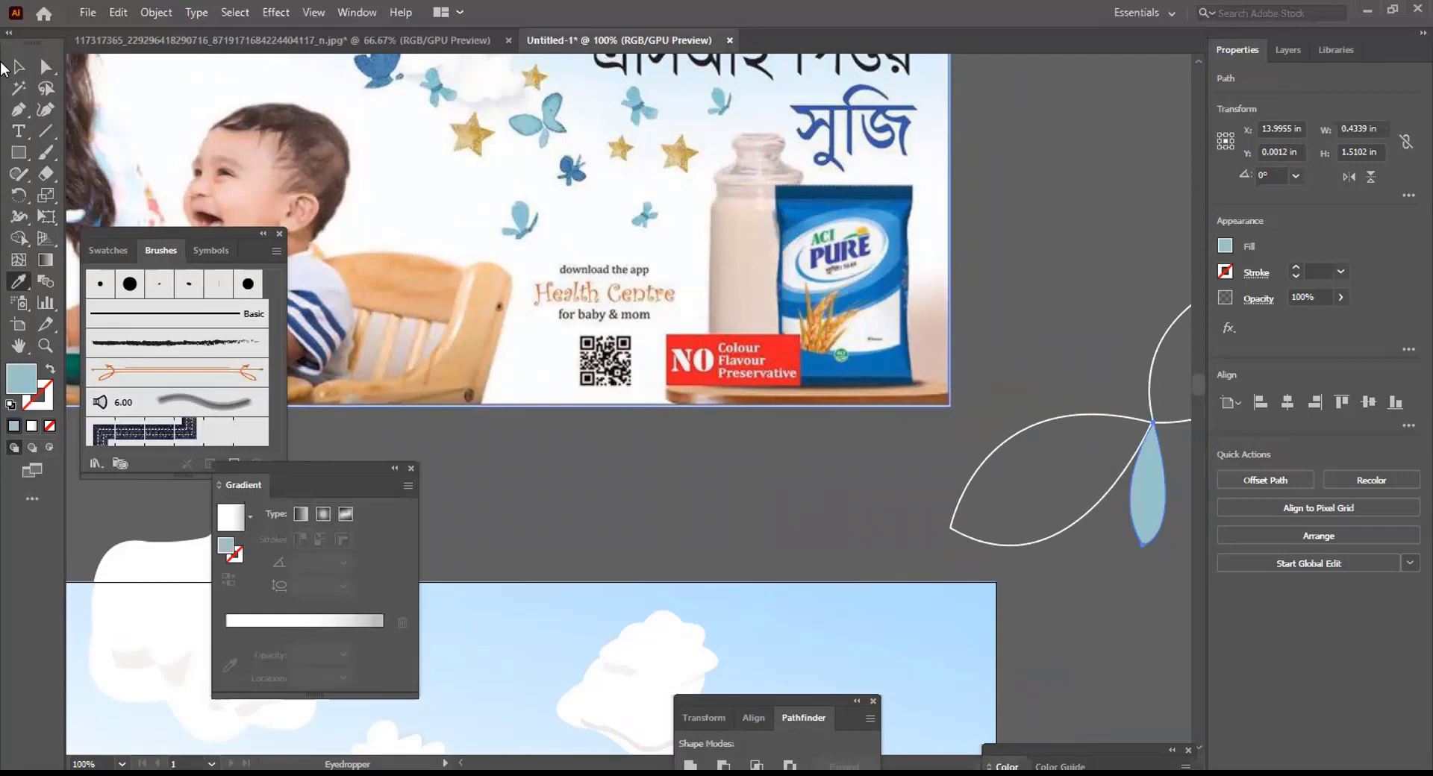
pyautogui.press('v')
pyautogui.click(771, 505)
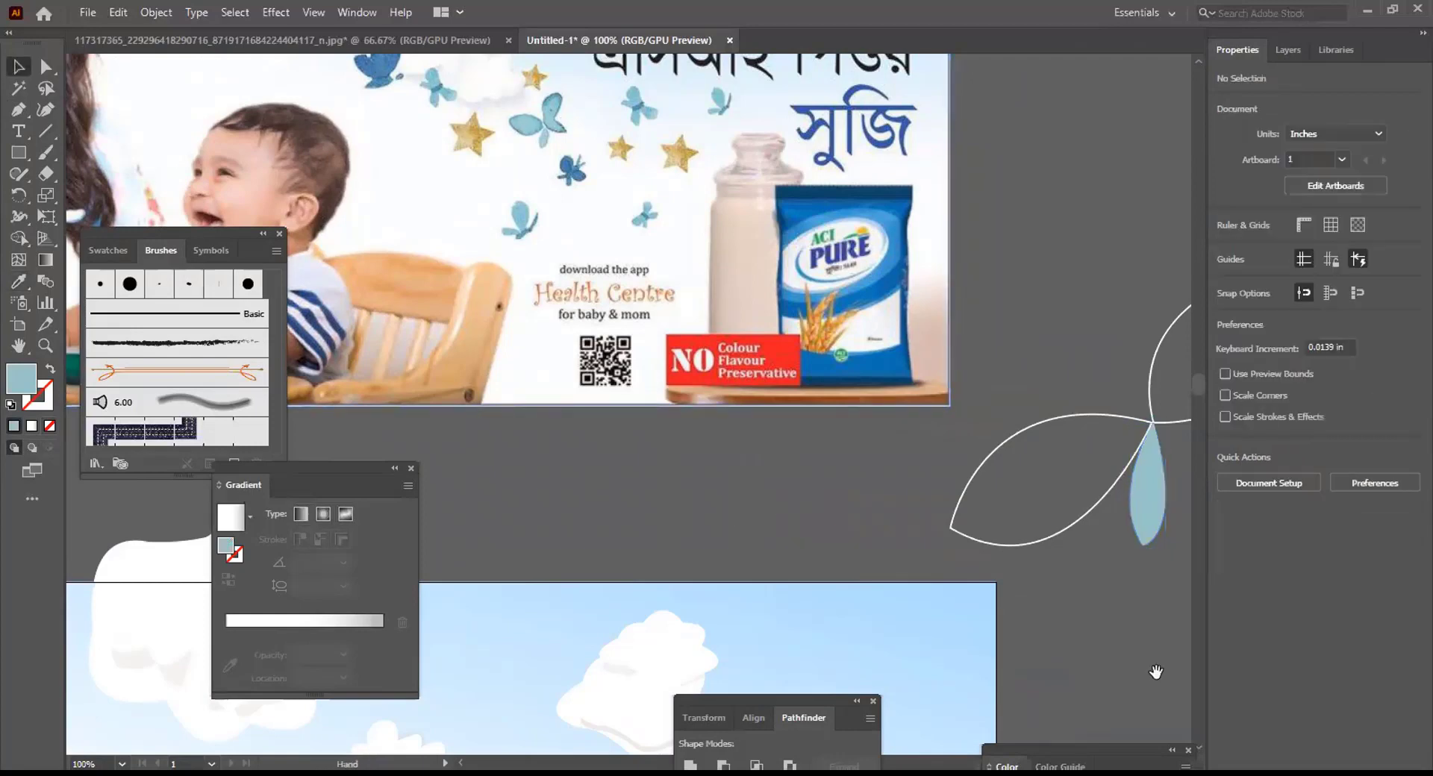
# Duplicate the light-blue leaf and rotate the copy about 61° so it extends down and right from the wings' meeting point
pyautogui.hscroll(5, 962, 665)
pyautogui.click(958, 522)
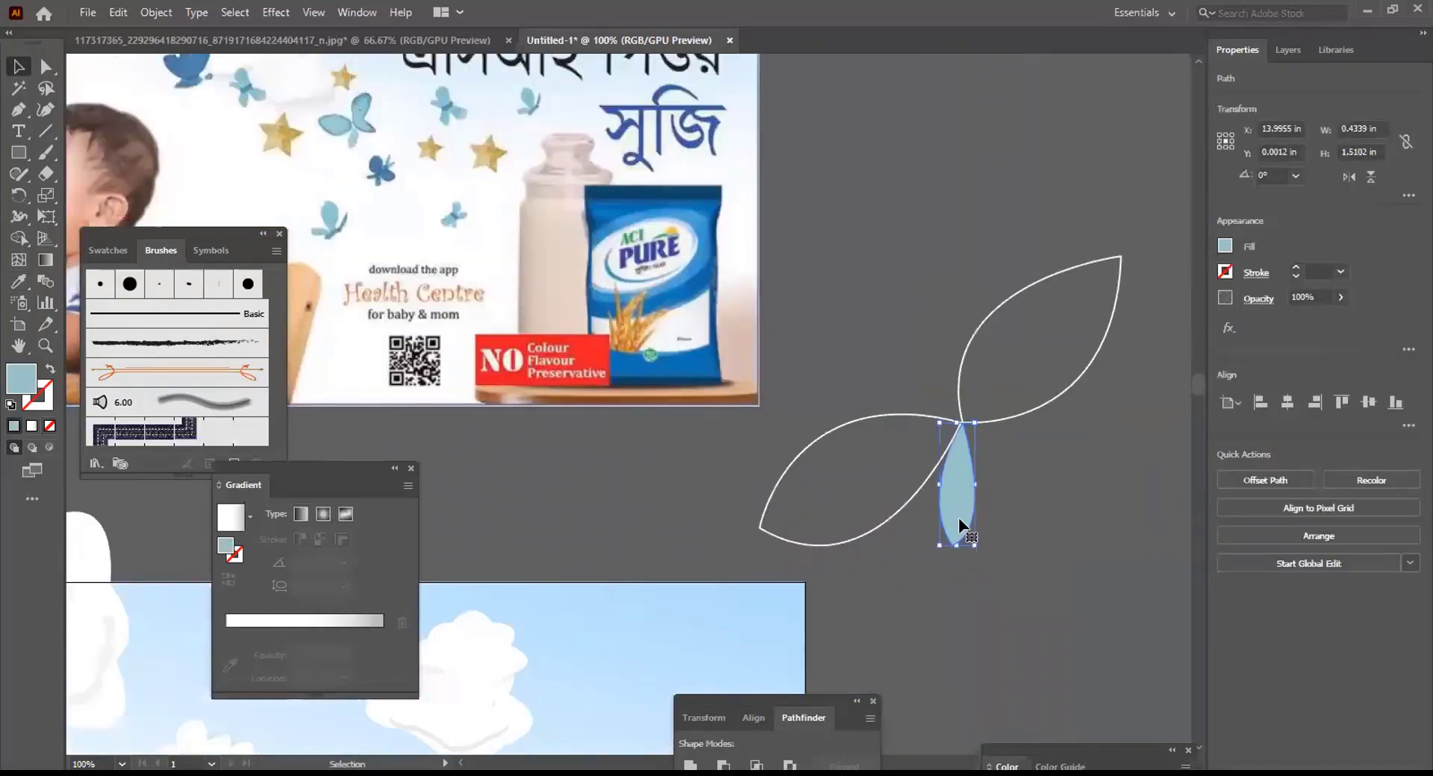
pyautogui.moveTo(958, 517); pyautogui.dragTo(1043, 562)
pyautogui.moveTo(1000, 489); pyautogui.dragTo(1000, 458)
pyautogui.click(1020, 529)
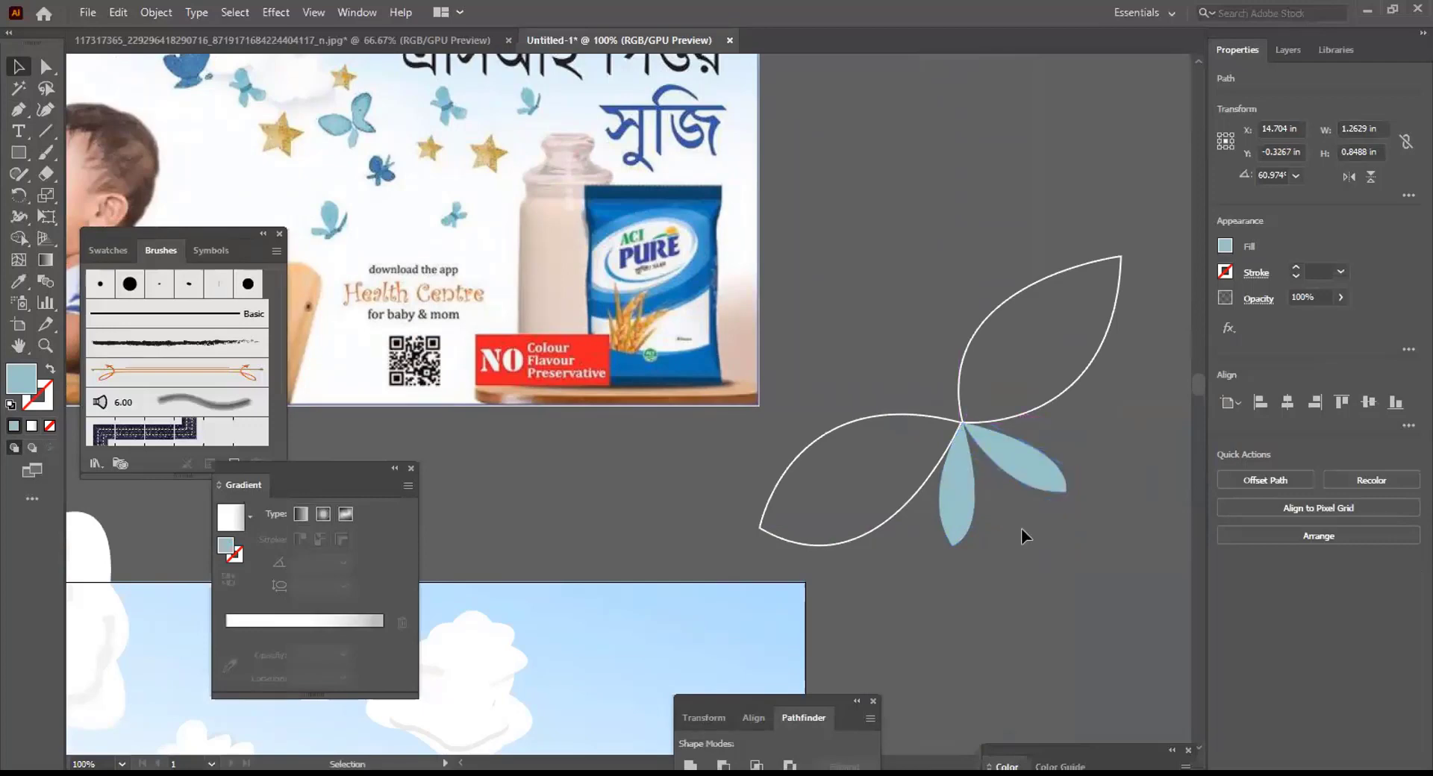
# Widen the rotated leaf copy into a fuller lower wing, about 1.25 by 0.93 in overall
pyautogui.click(1022, 444)
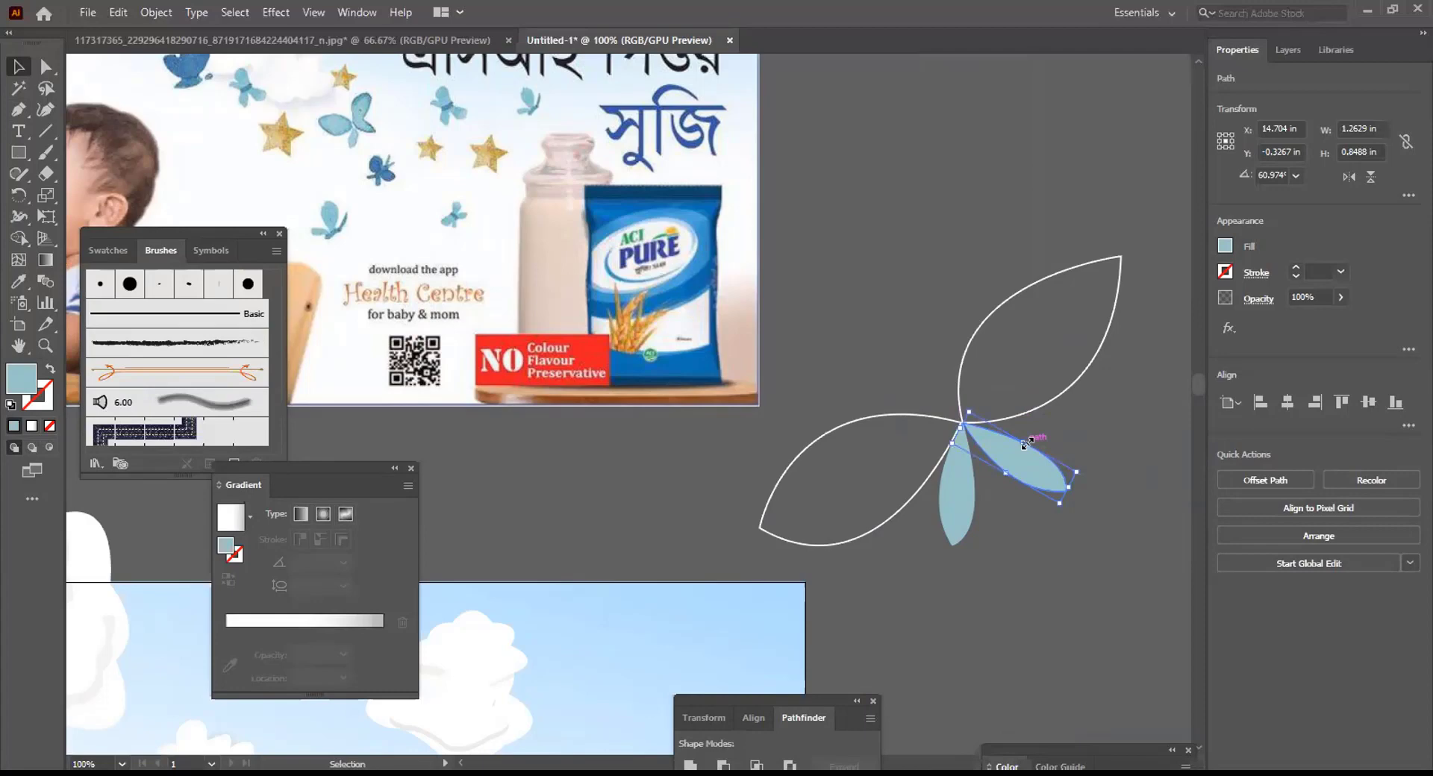
pyautogui.moveTo(1023, 445); pyautogui.dragTo(1024, 490)
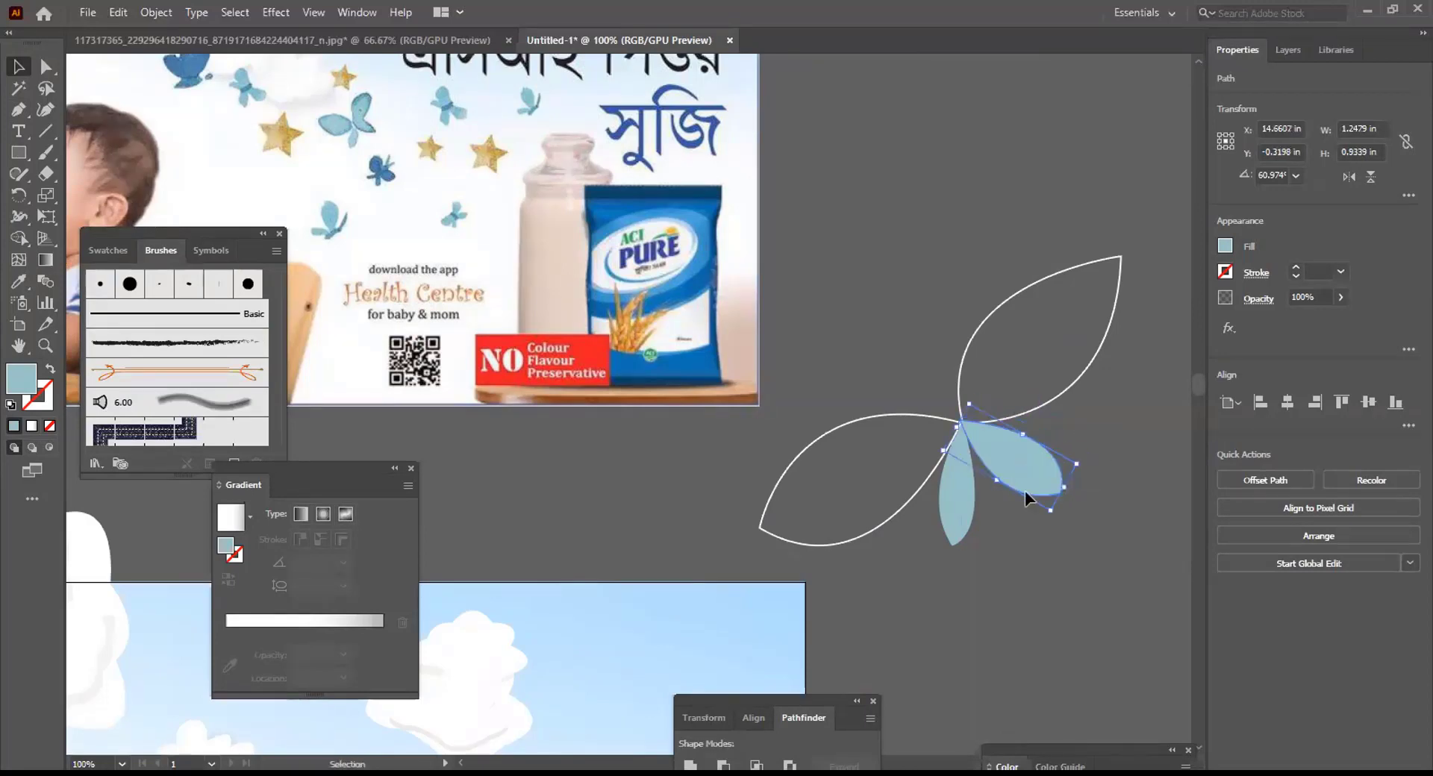
pyautogui.click(994, 574)
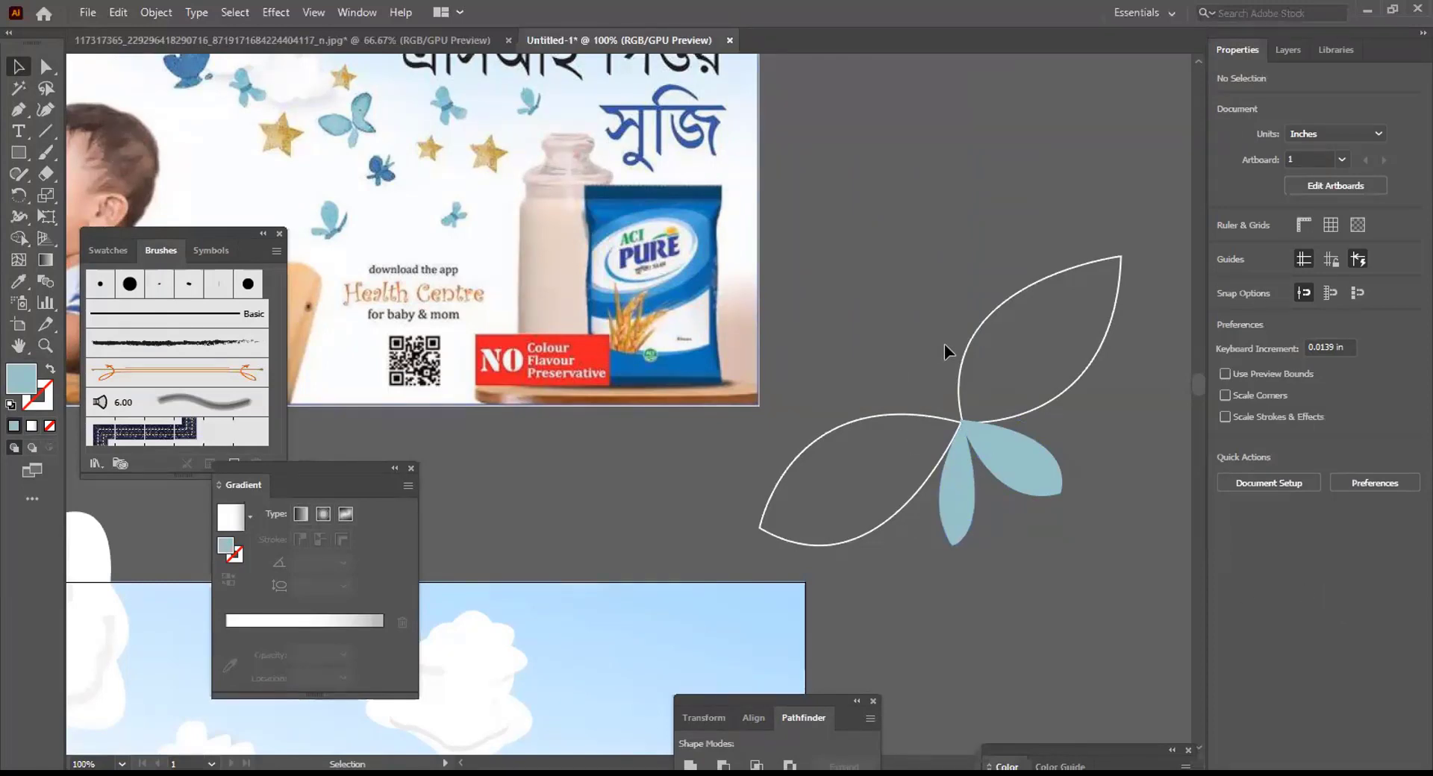
# Draw a narrow upright rounded rectangle for the butterfly's body above the left wing, about 0.28 by 1.15 in
pyautogui.press('m')
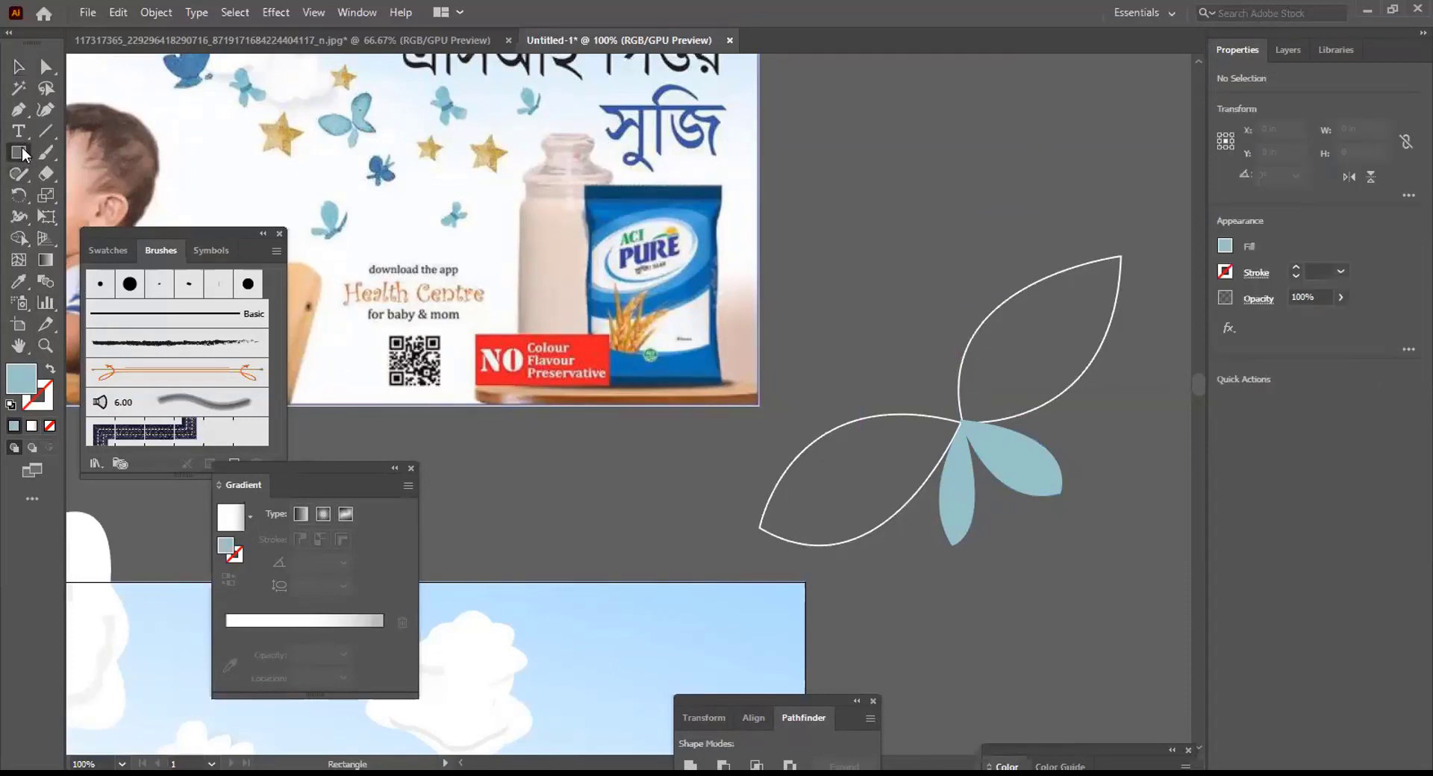
pyautogui.moveTo(23, 154); pyautogui.dragTo(61, 171)
pyautogui.moveTo(862, 345); pyautogui.dragTo(882, 429)
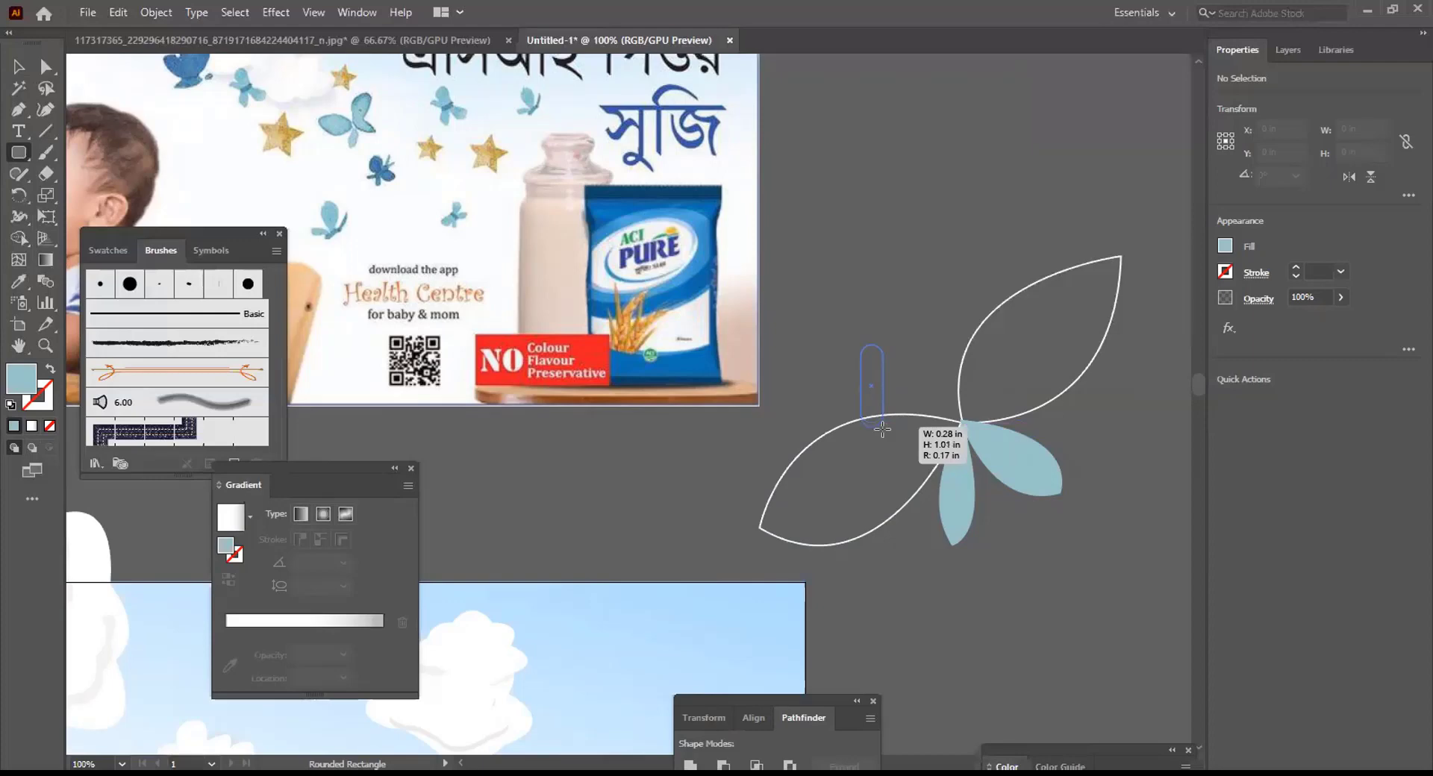
pyautogui.moveTo(882, 429); pyautogui.dragTo(882, 441)
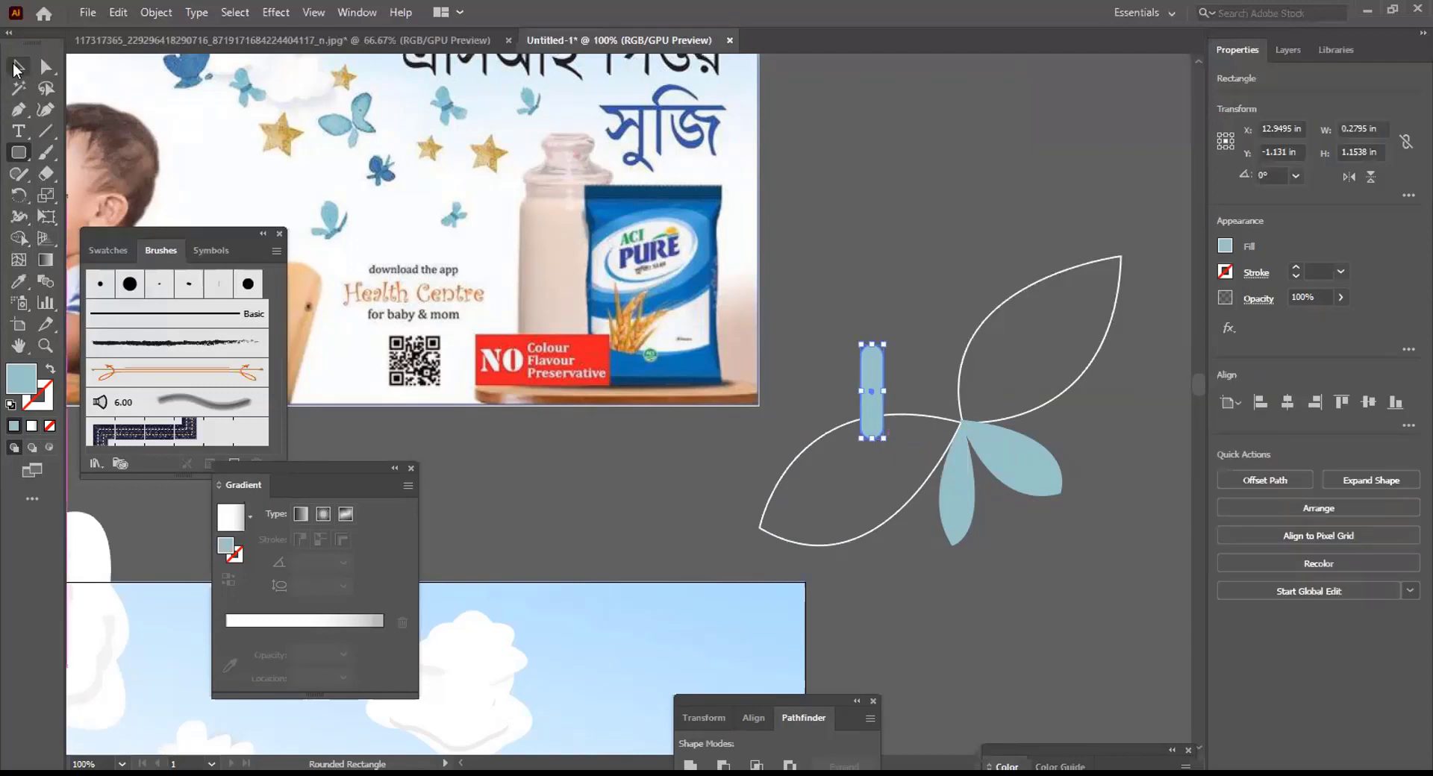
# Shrink the rounded rectangle, tilt it about 33° and place it as the body over the point where the wings meet
pyautogui.click(16, 69)
pyautogui.moveTo(914, 440); pyautogui.dragTo(992, 446)
pyautogui.moveTo(929, 377); pyautogui.dragTo(937, 389)
pyautogui.click(921, 306)
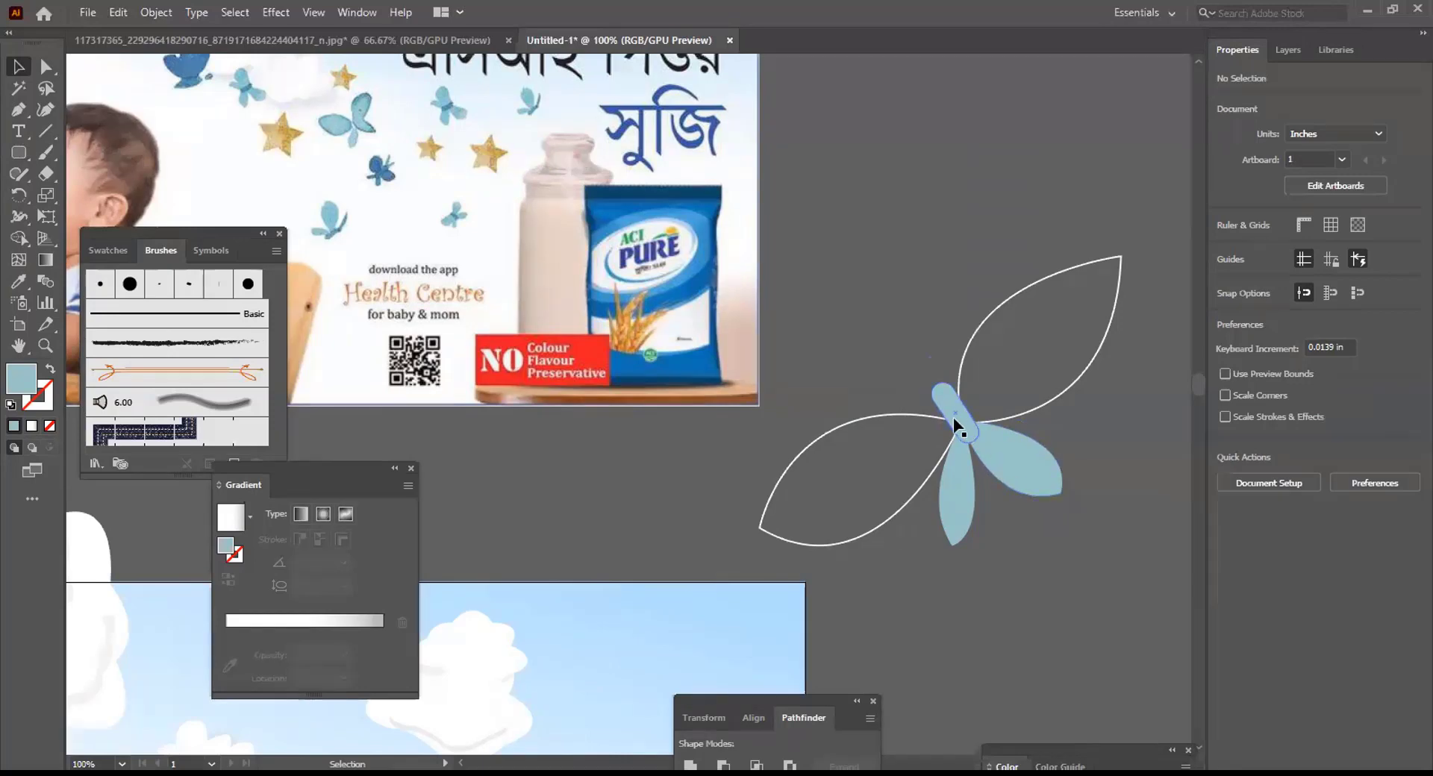
# Fill the large upper-right wing outline with the light blue sampled from the small lower wing
pyautogui.click(983, 323)
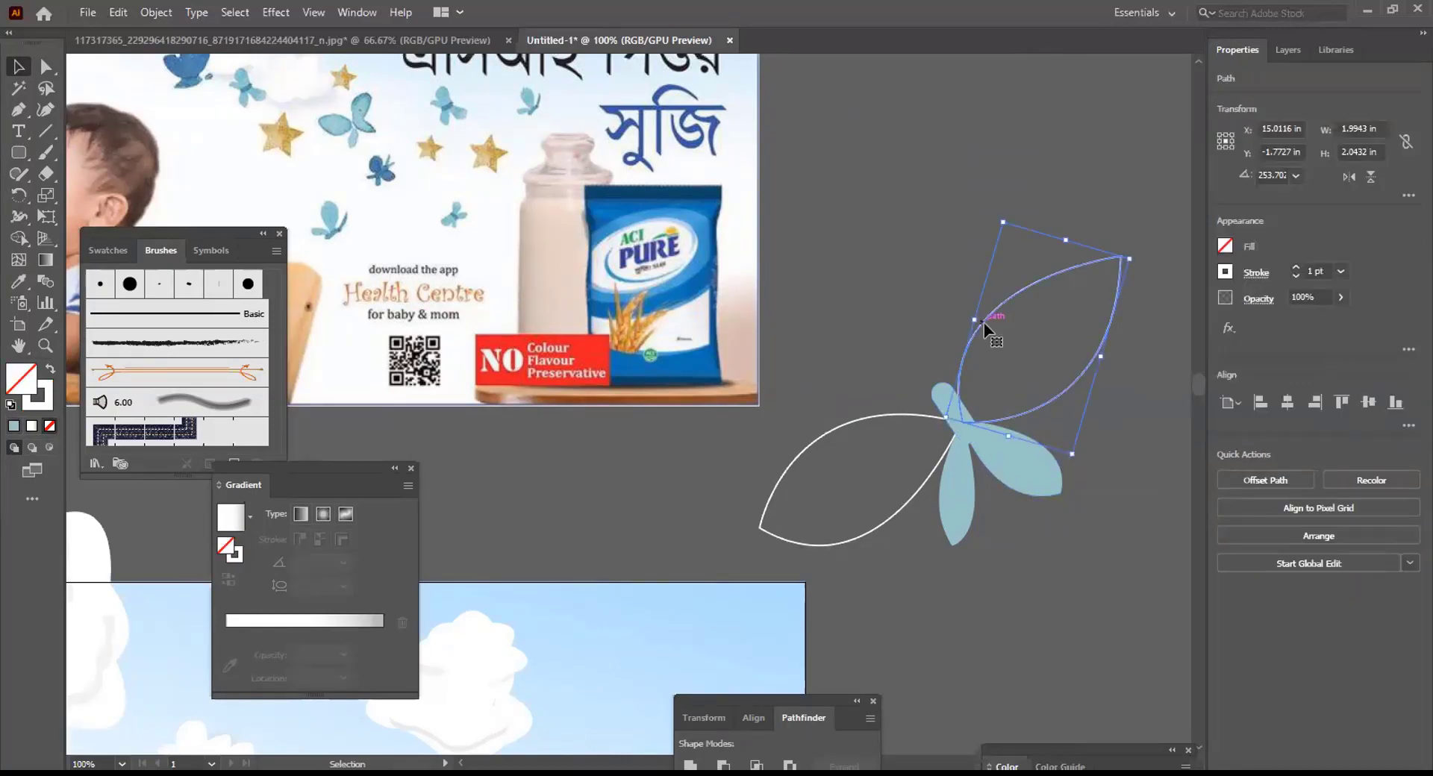
pyautogui.press('i')
pyautogui.click(1041, 470)
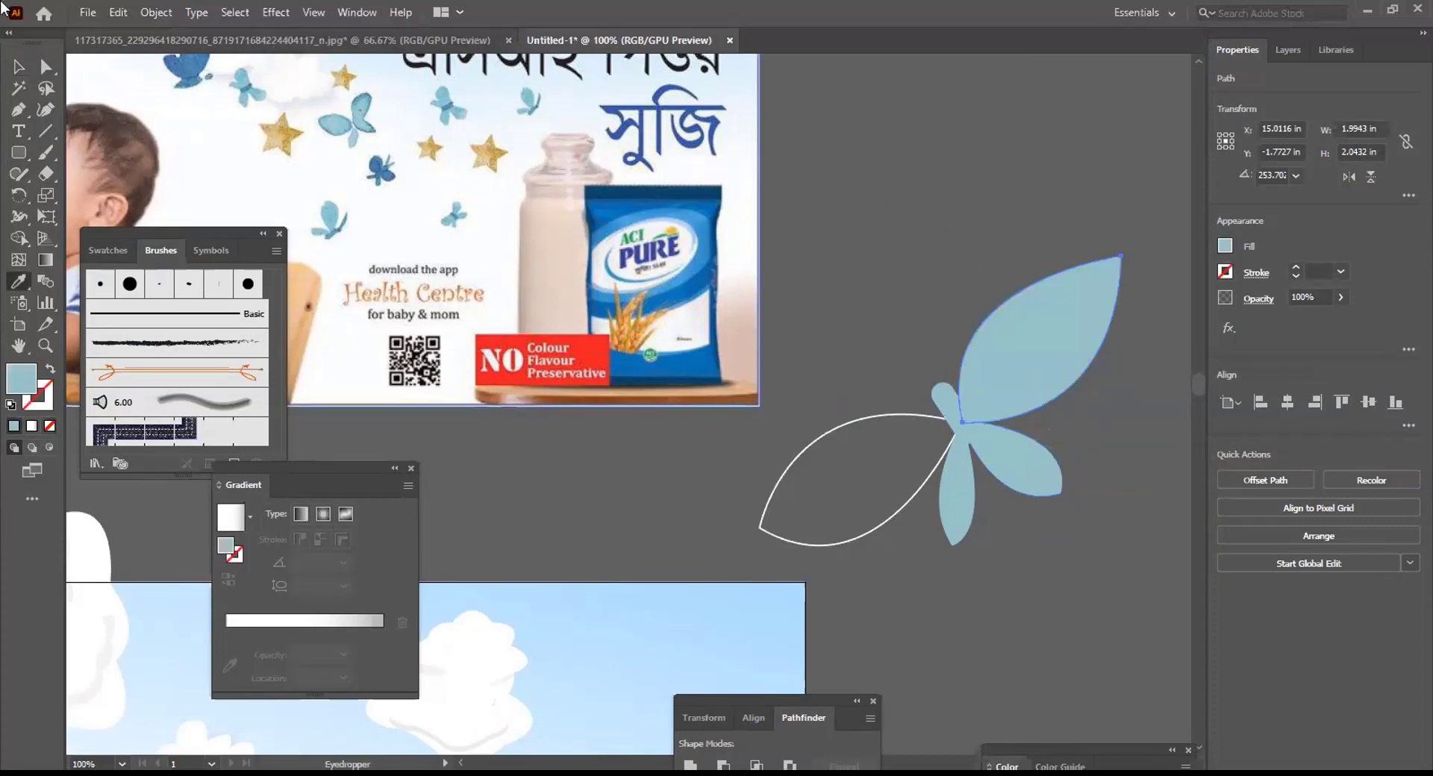
pyautogui.click(18, 66)
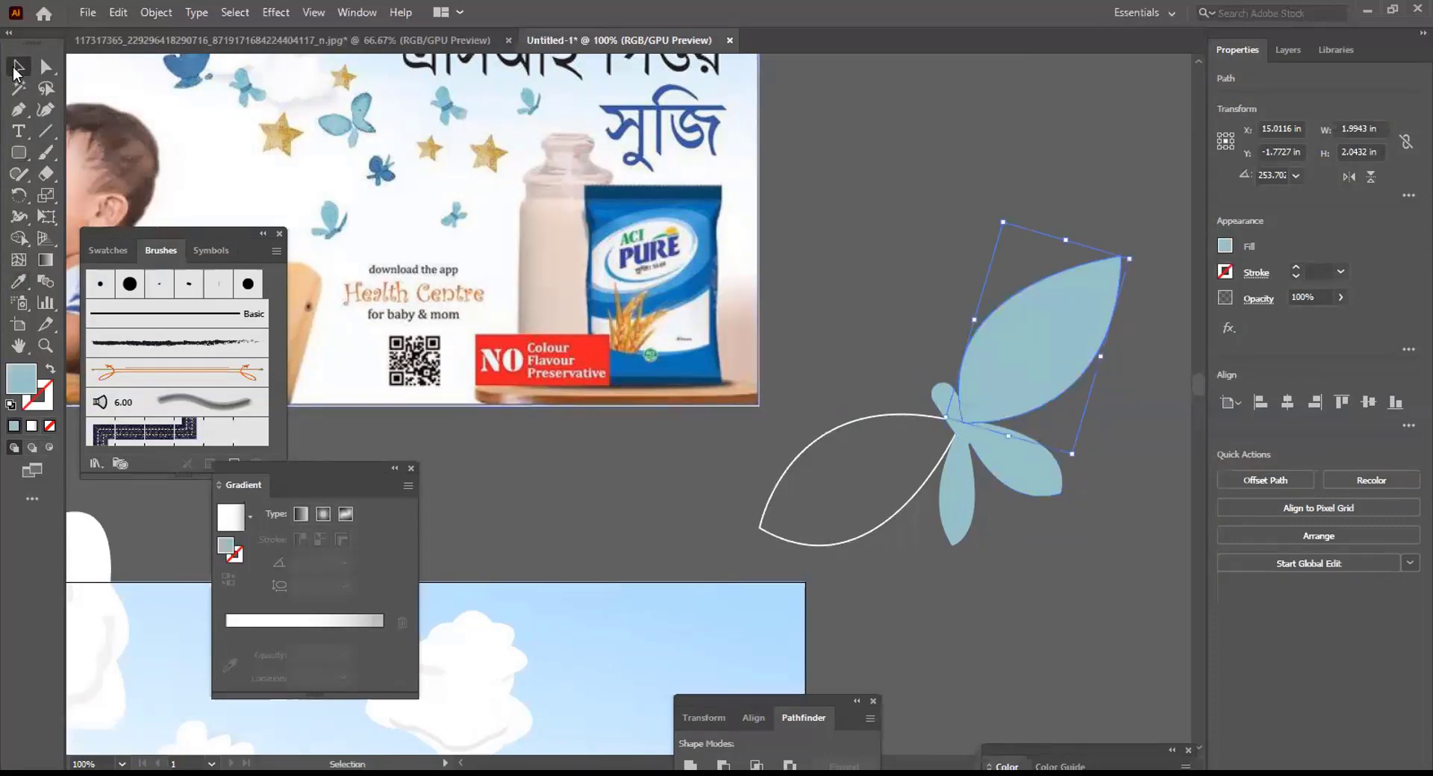
pyautogui.click(641, 510)
# Fill the large left wing outline with the same light blue, sampled from the upper-right wing
pyautogui.click(871, 421)
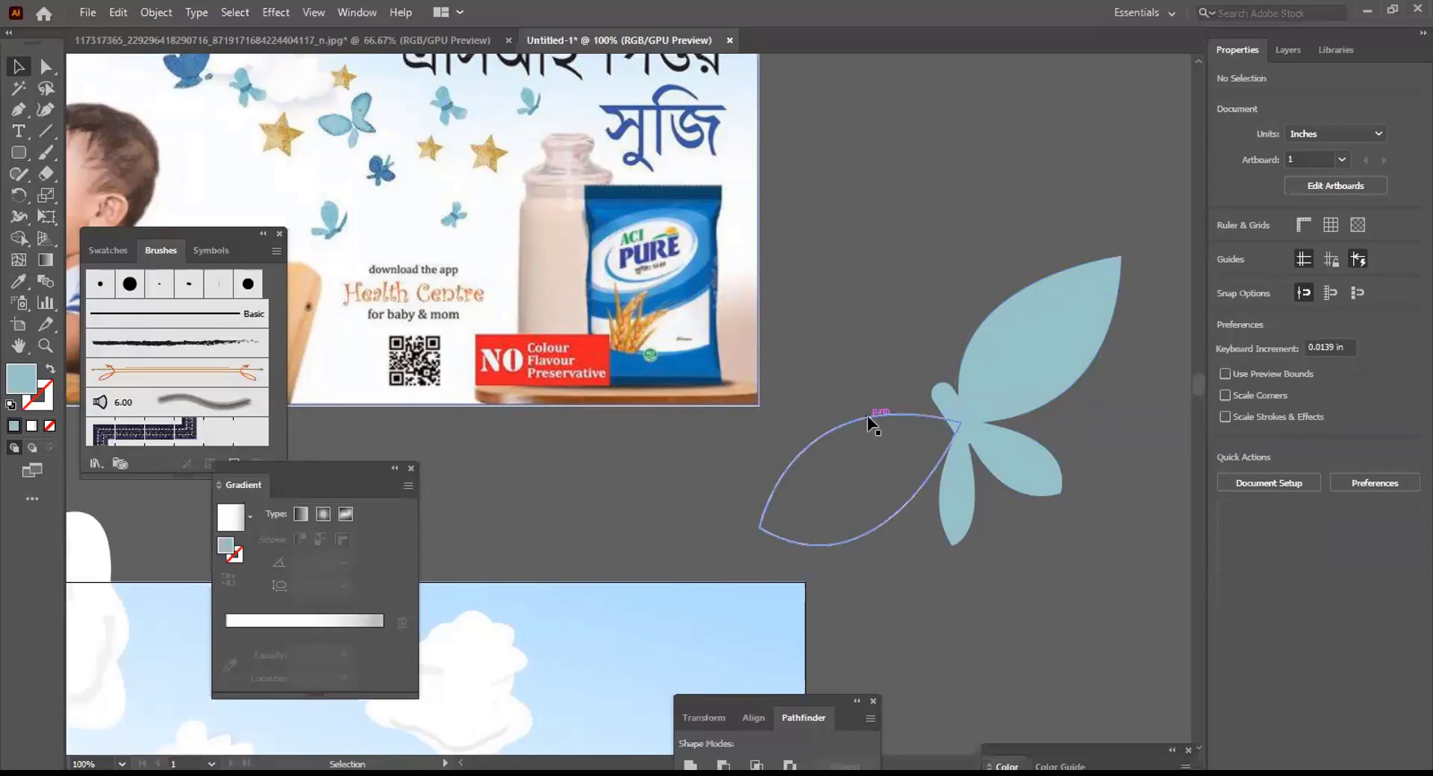
pyautogui.press('i')
pyautogui.click(999, 385)
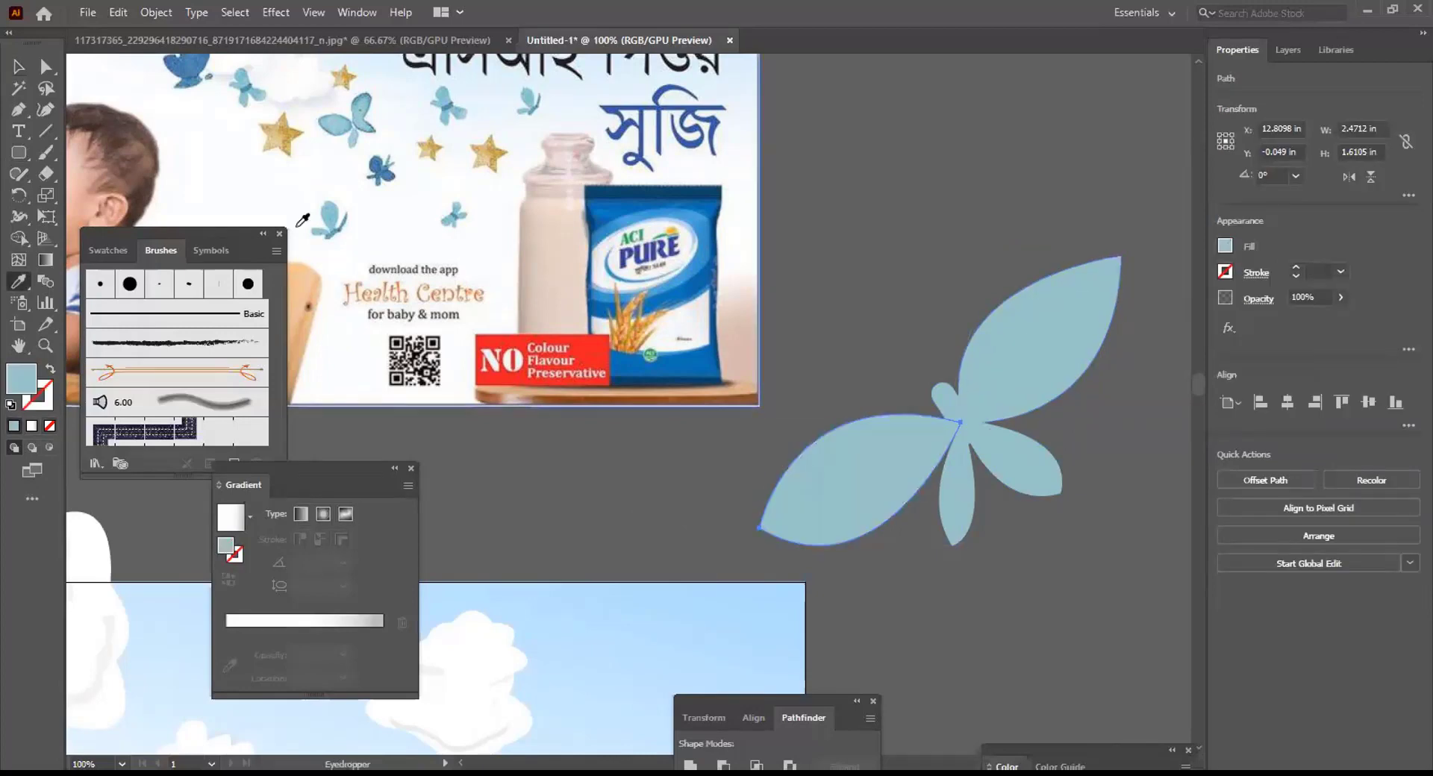
pyautogui.click(19, 67)
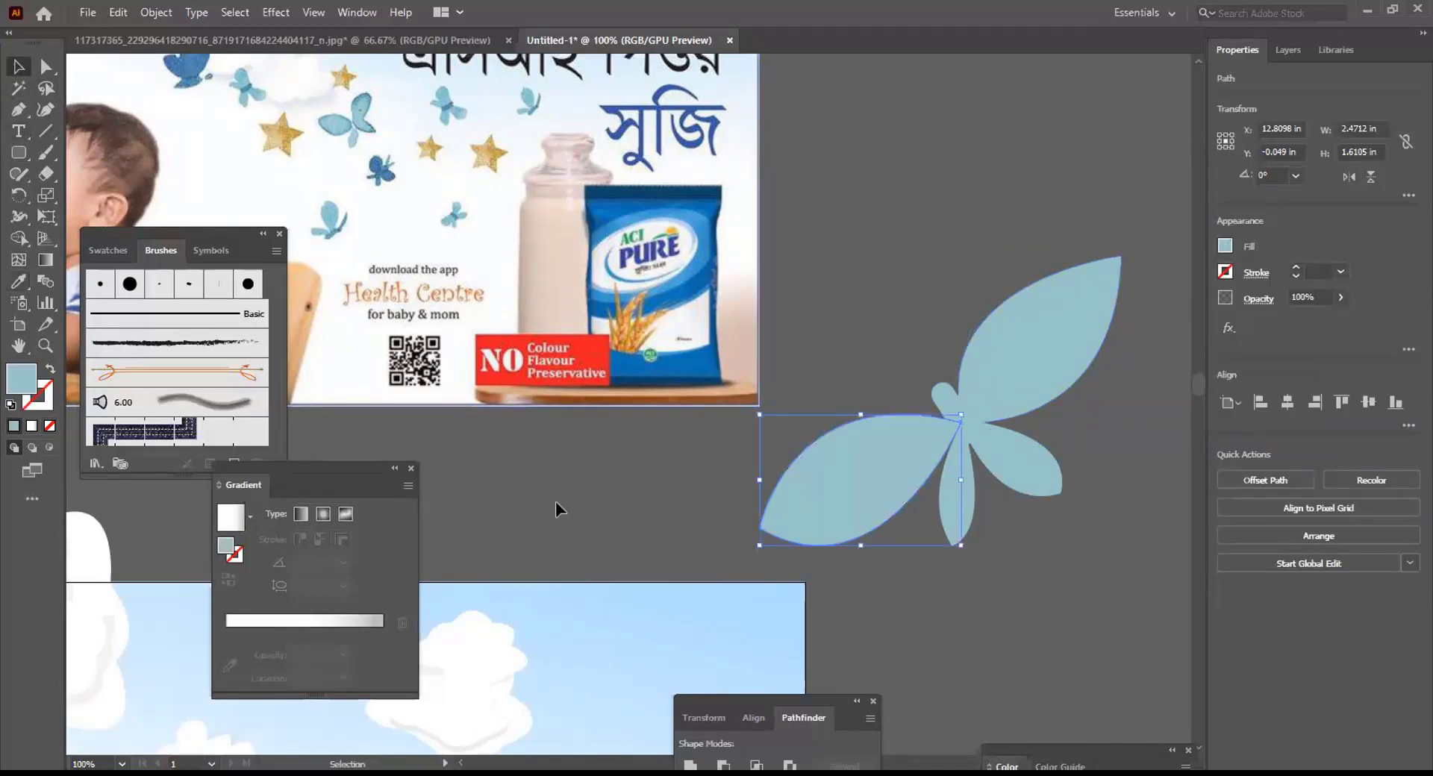
pyautogui.click(589, 530)
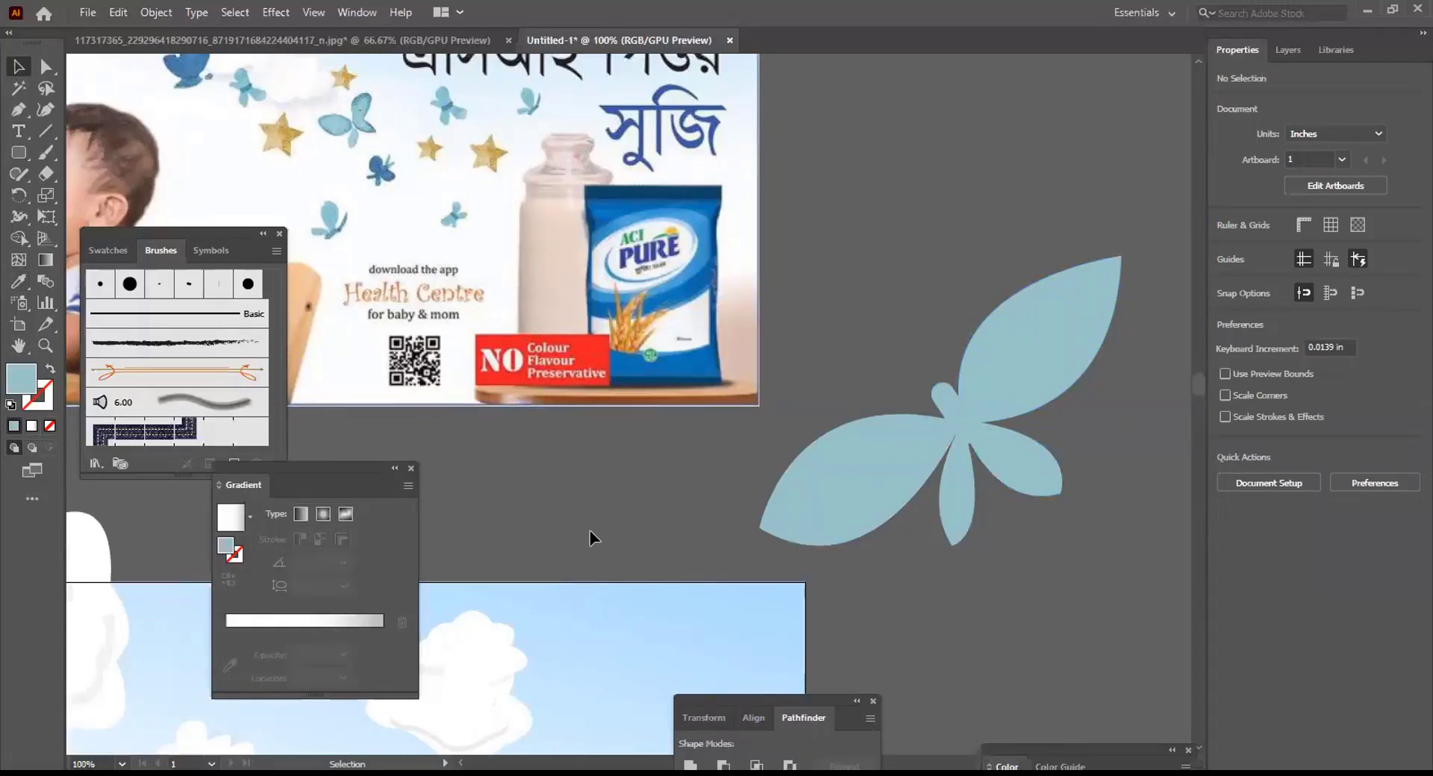
# Recolour the butterfly's rounded body with the dark blue sampled from a dark butterfly in the reference banner
pyautogui.click(952, 415)
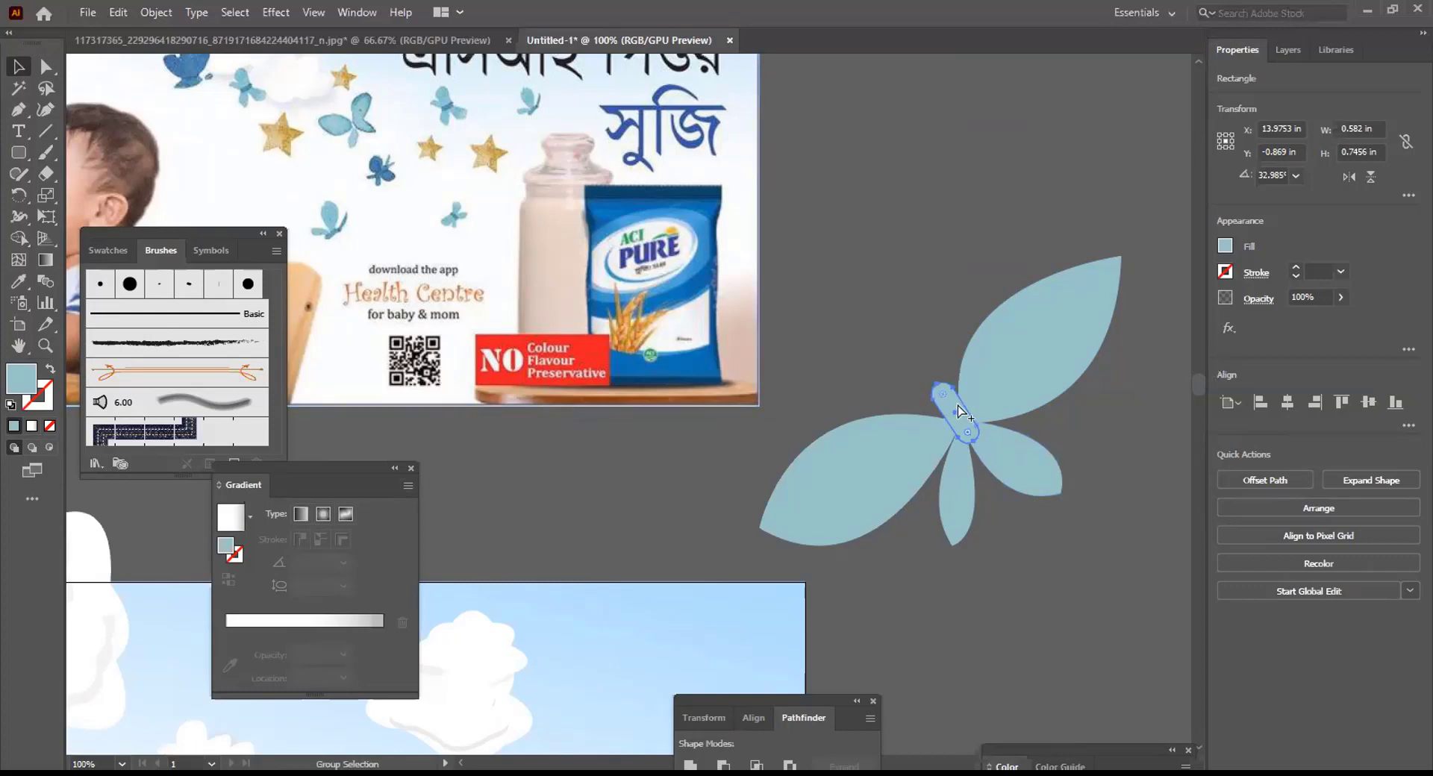
pyautogui.scroll(2, 956, 405)
pyautogui.scroll(-1, 956, 405)
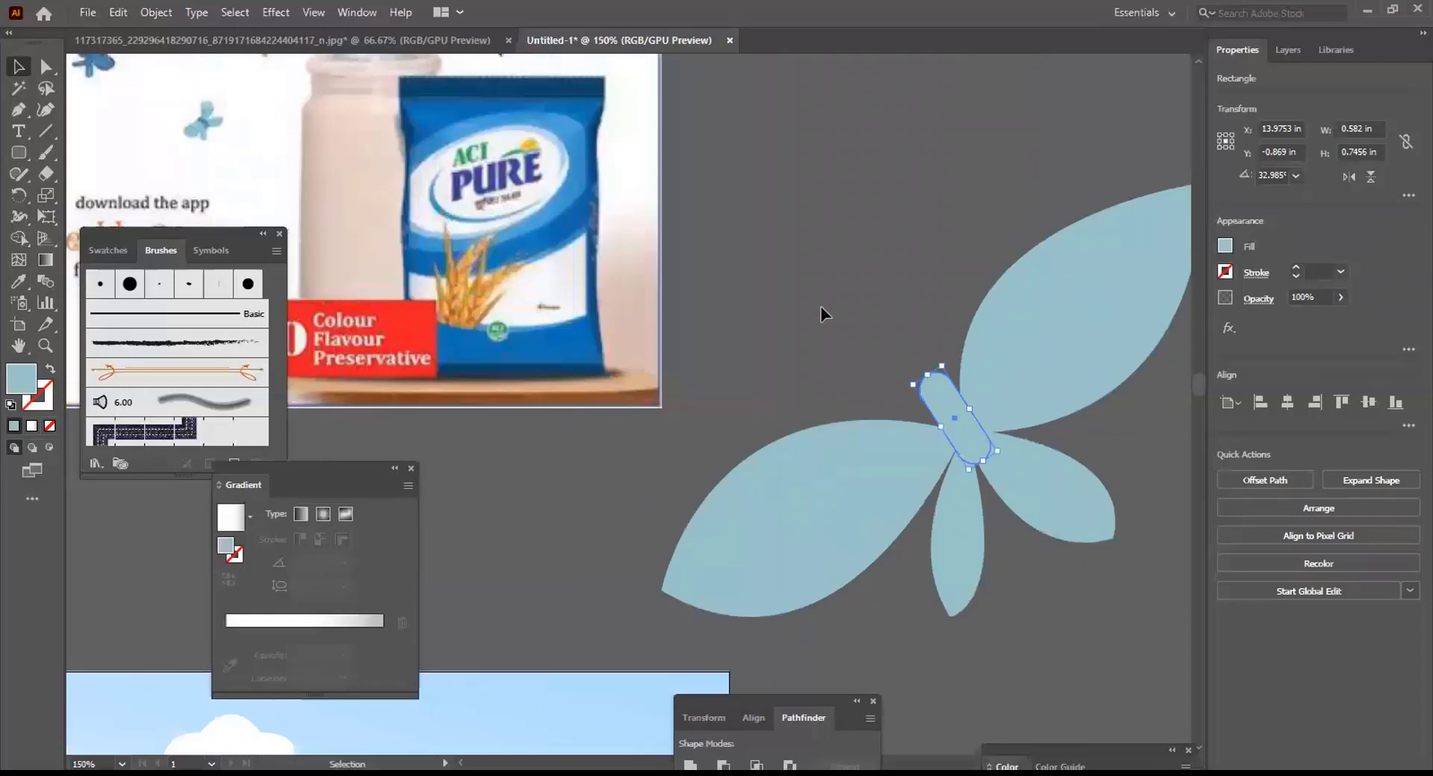
pyautogui.scroll(1, 678, 252)
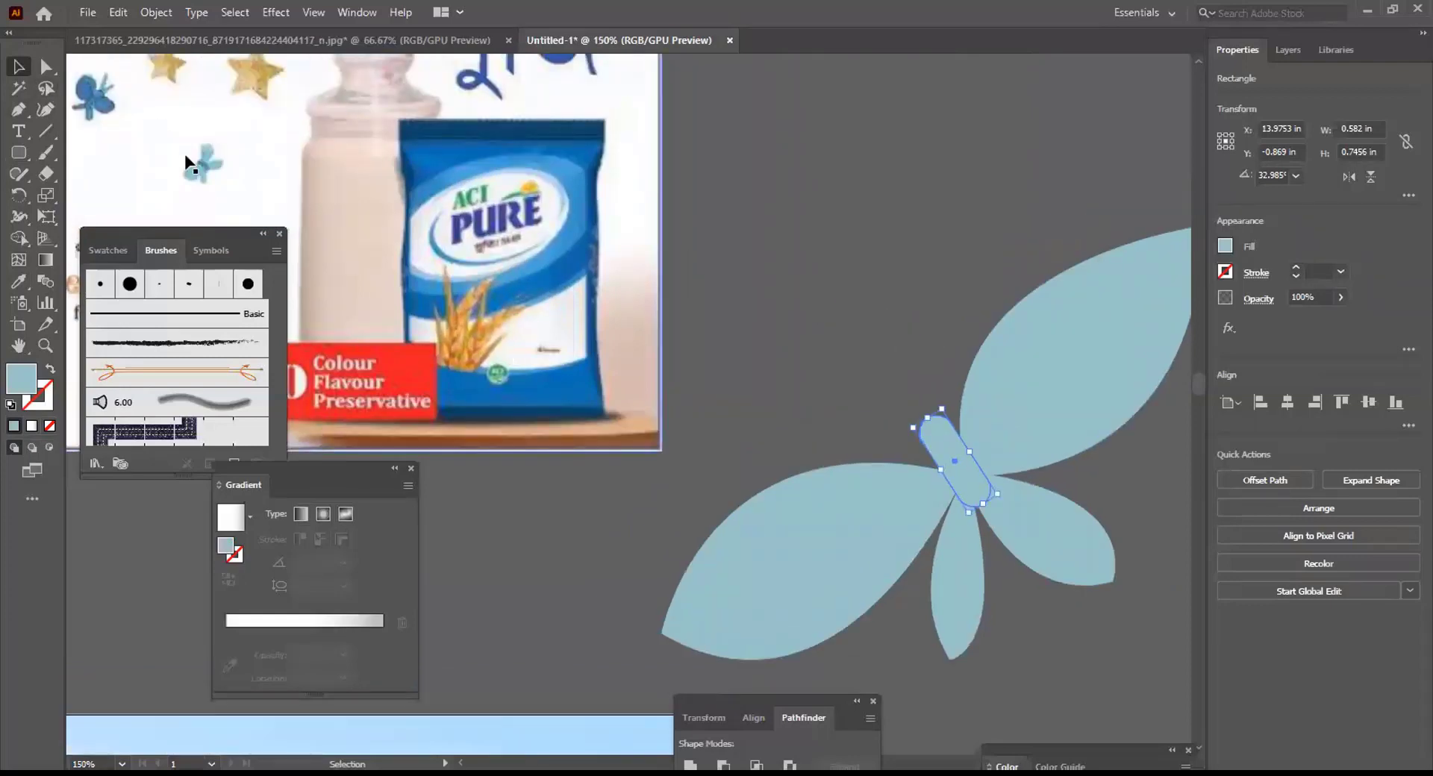
pyautogui.press('i')
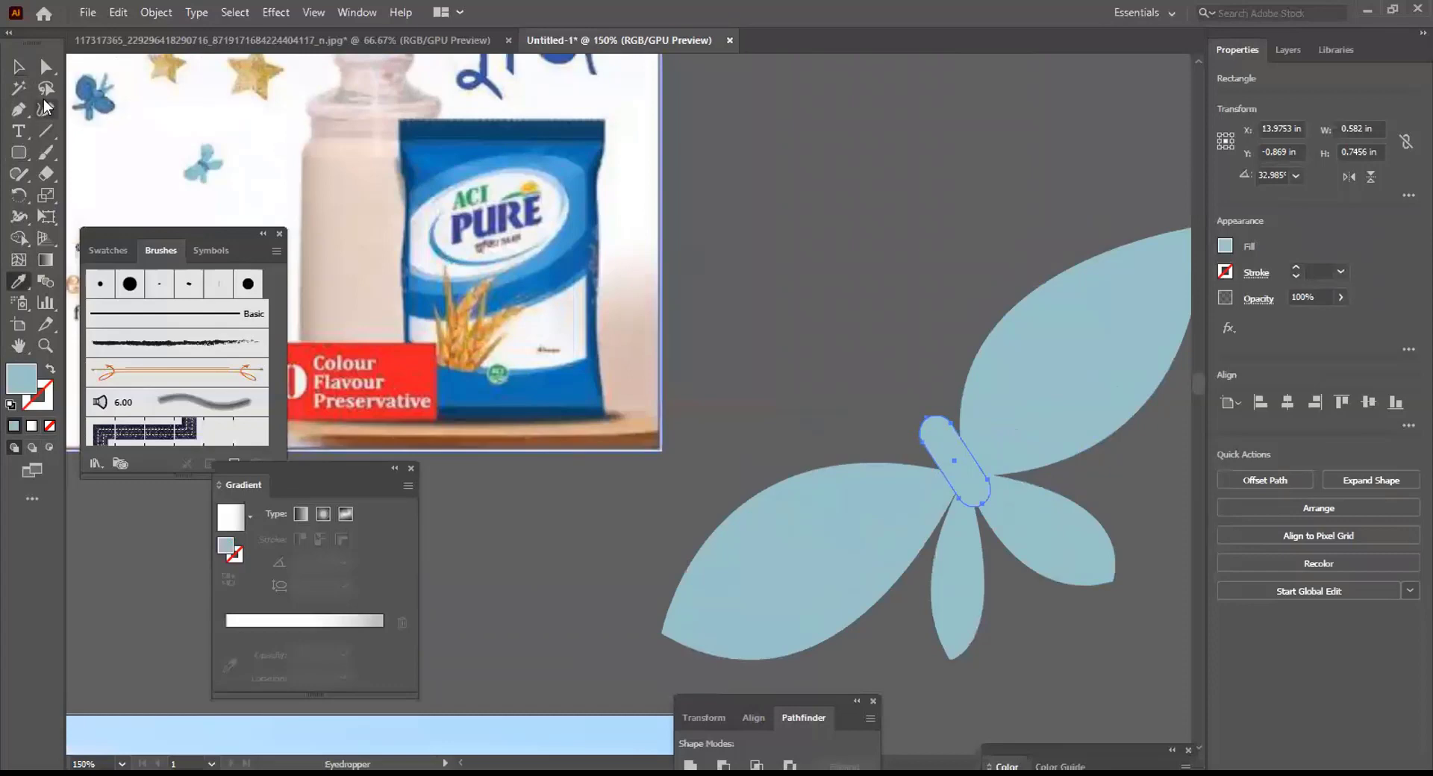
pyautogui.click(93, 82)
pyautogui.click(18, 65)
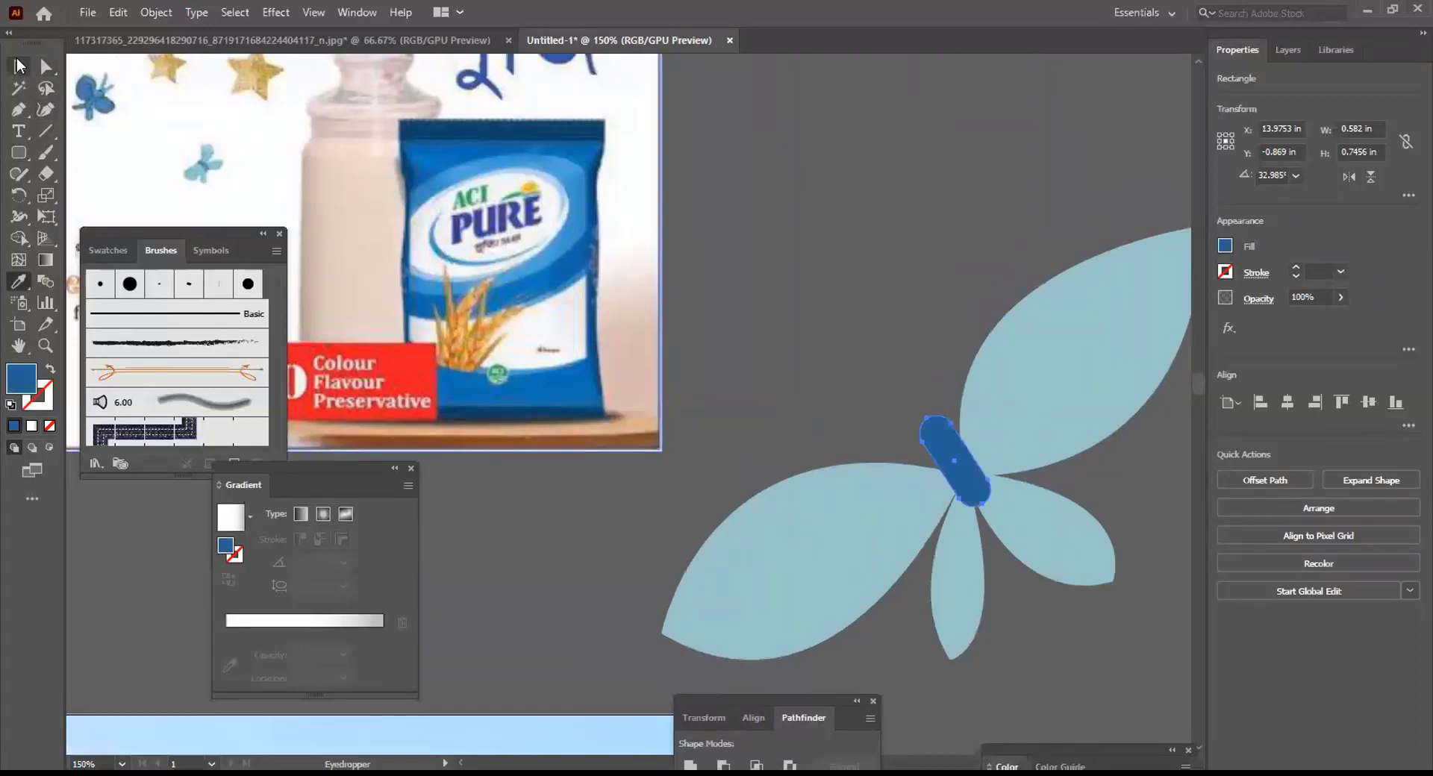
pyautogui.click(770, 187)
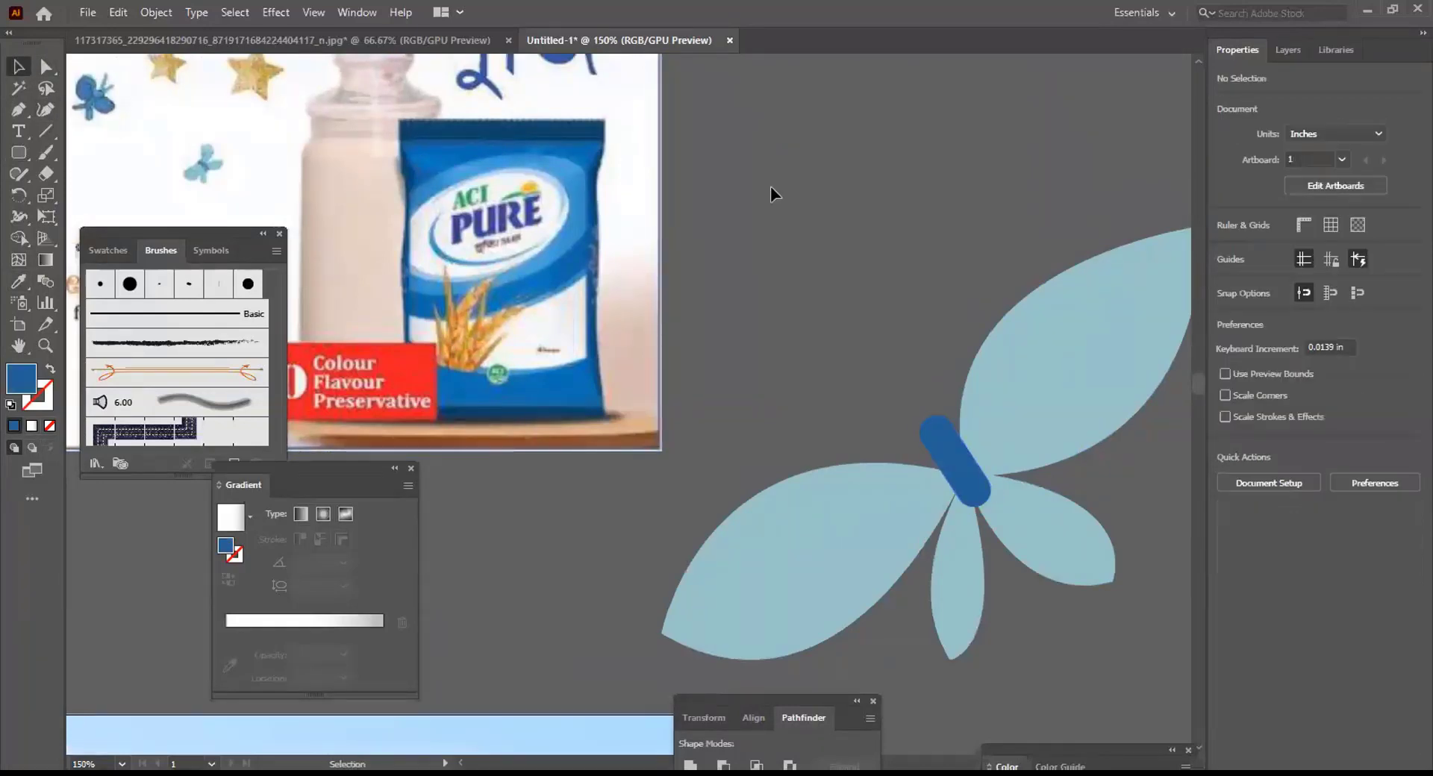
pyautogui.press('space')
pyautogui.moveTo(793, 182); pyautogui.dragTo(781, 268)
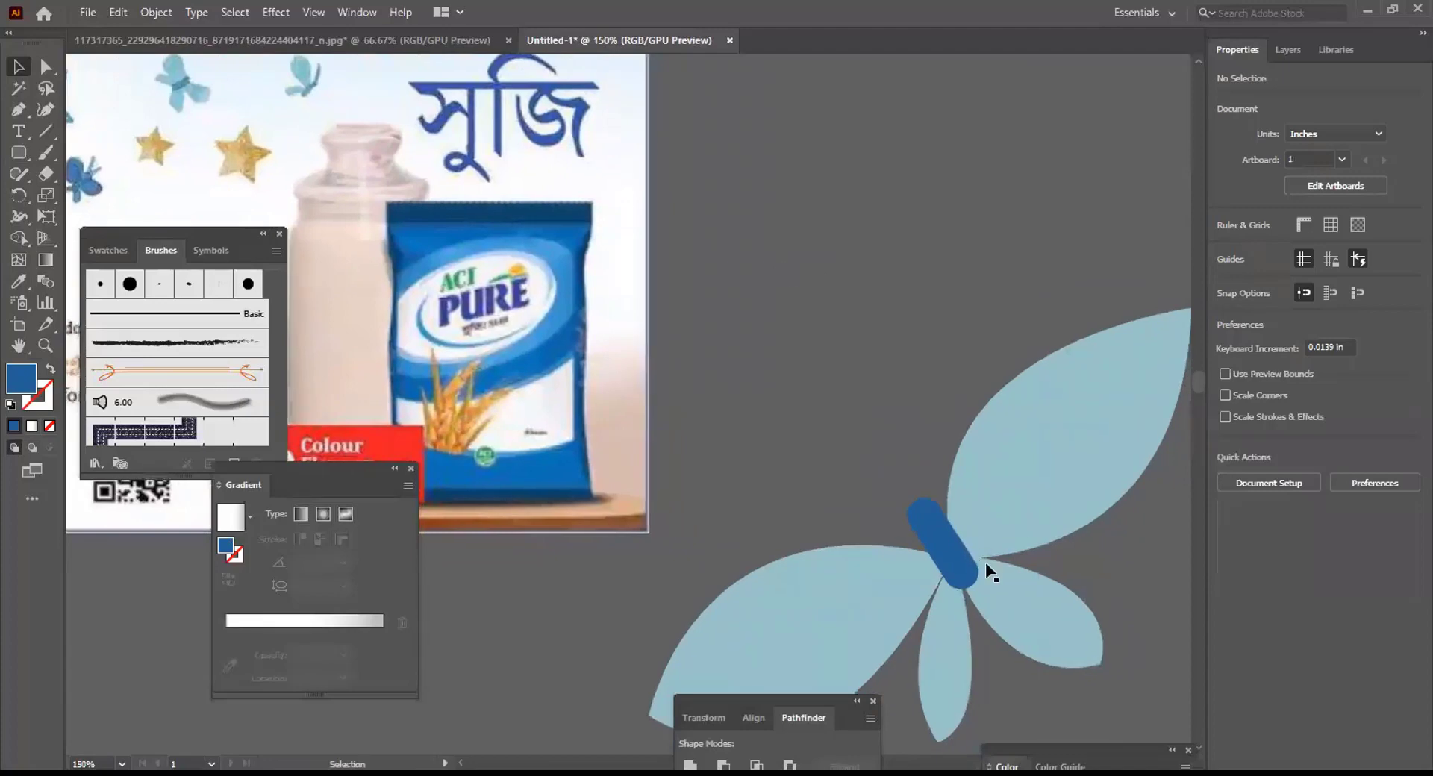
# Shrink the butterfly's dark-blue body in two passes to about 0.50 × 0.62 in, keeping it over the wing joint
pyautogui.click(952, 576)
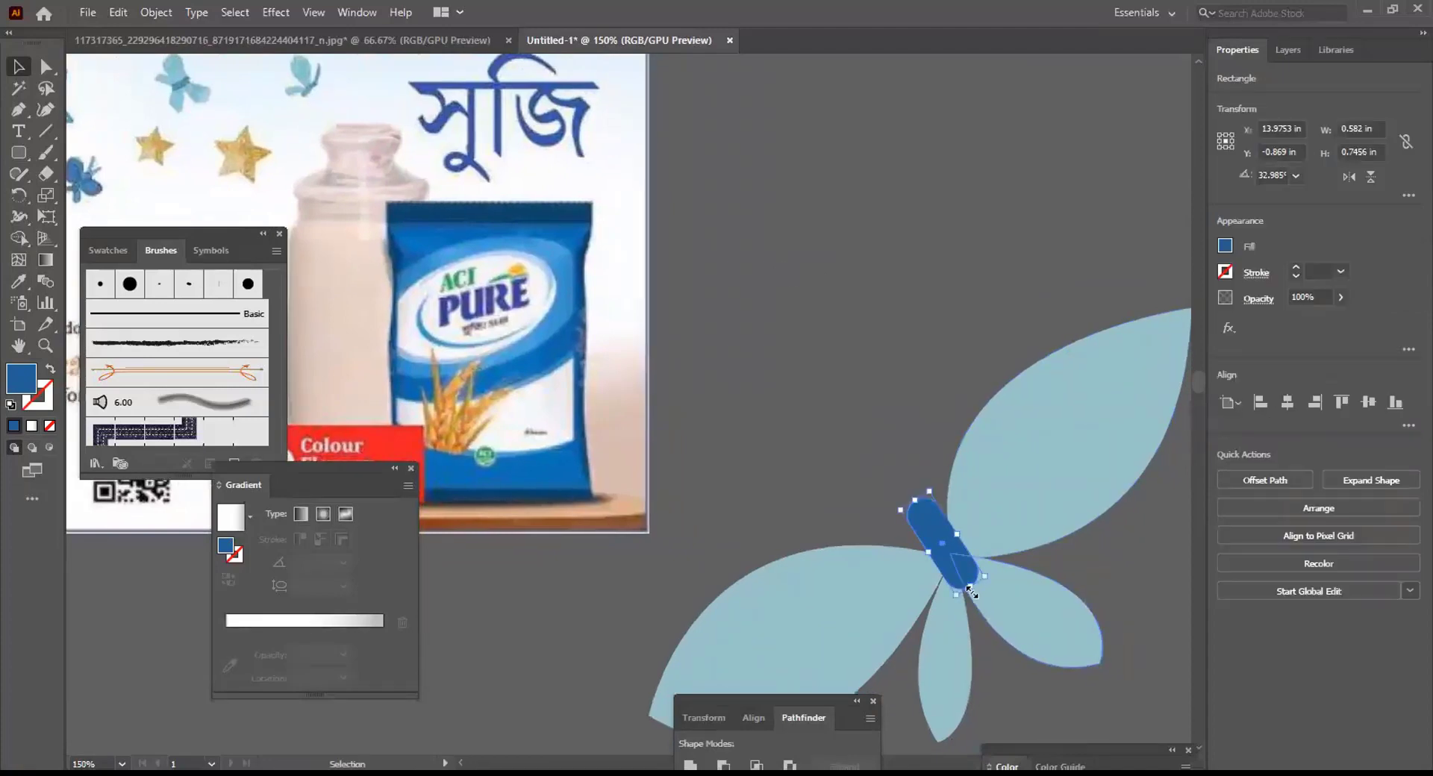
pyautogui.moveTo(973, 589); pyautogui.dragTo(965, 577)
pyautogui.click(913, 367)
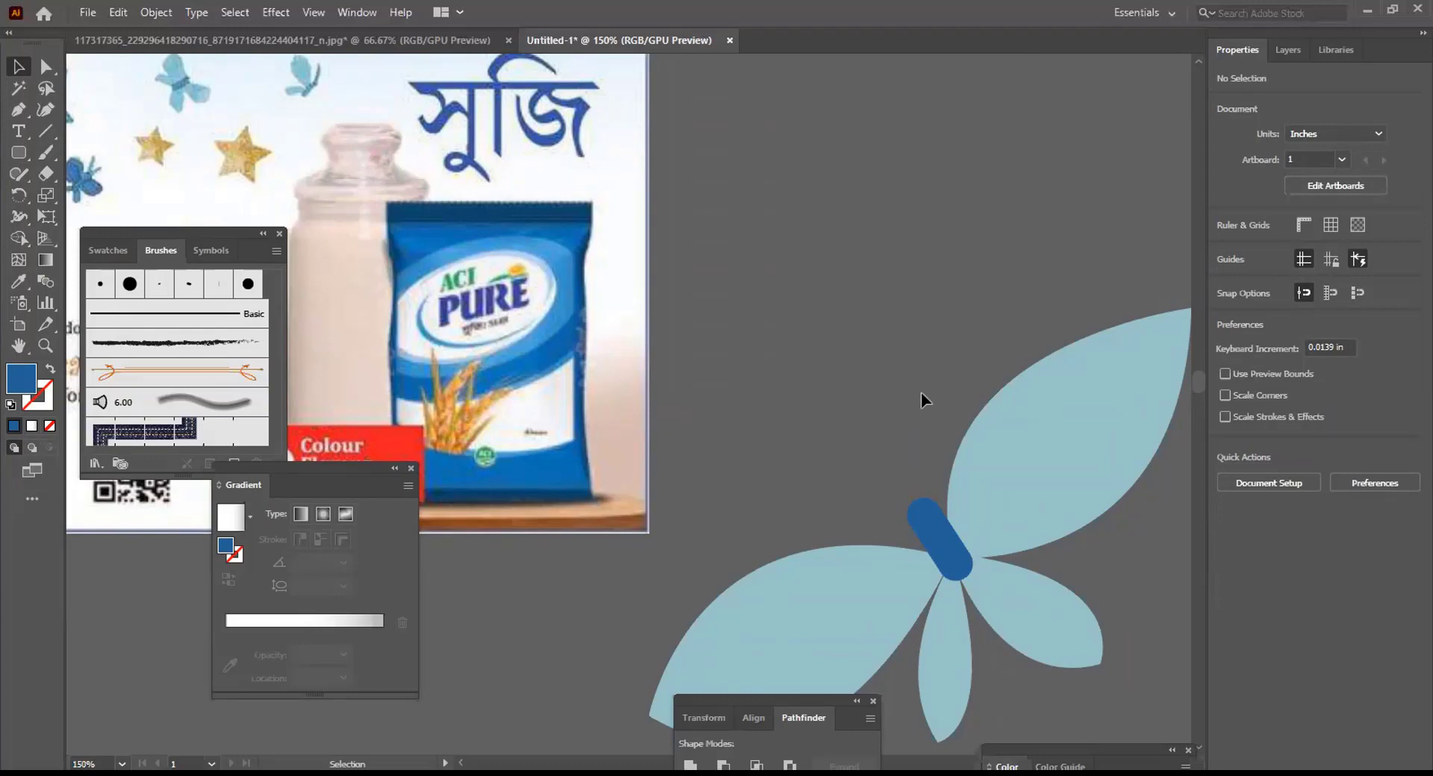
pyautogui.click(958, 575)
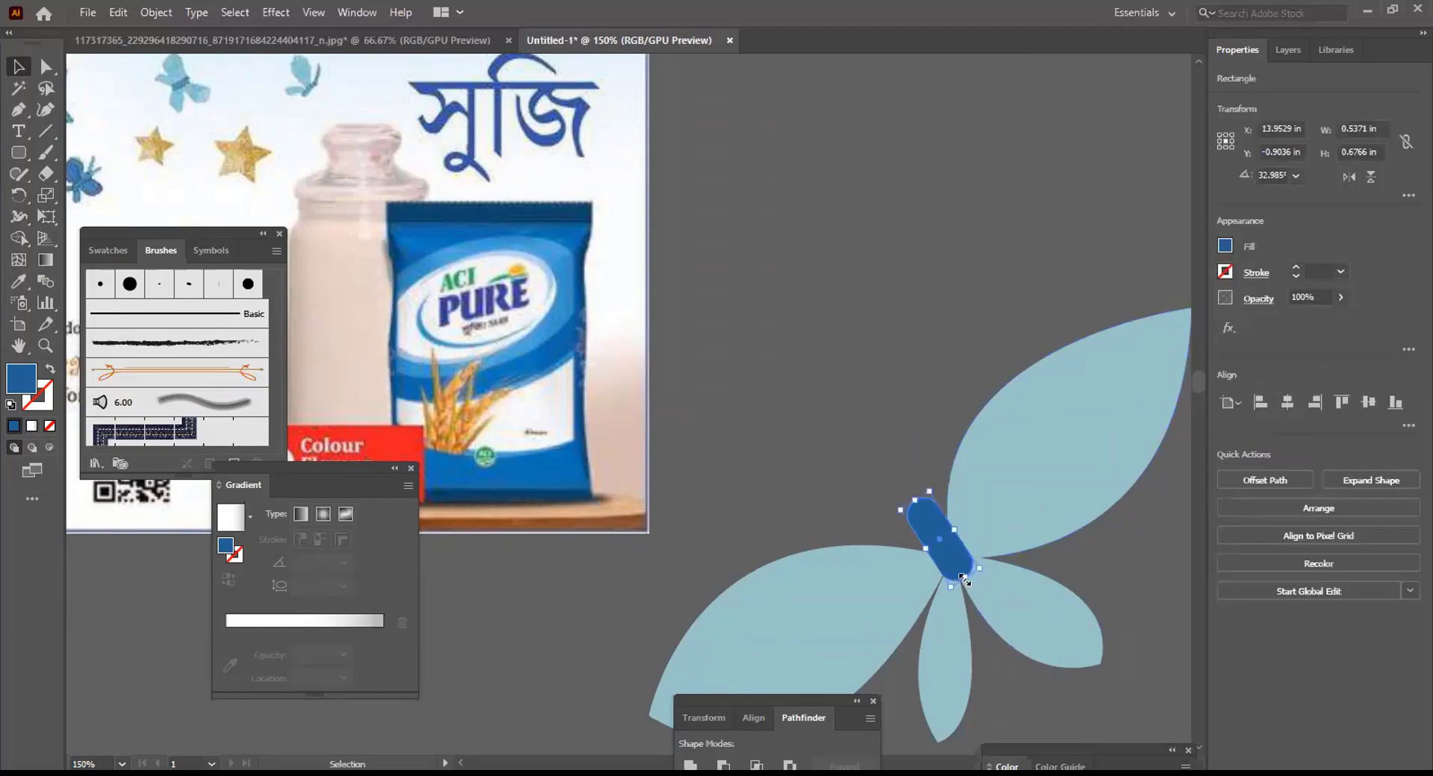
pyautogui.moveTo(963, 580); pyautogui.dragTo(961, 571)
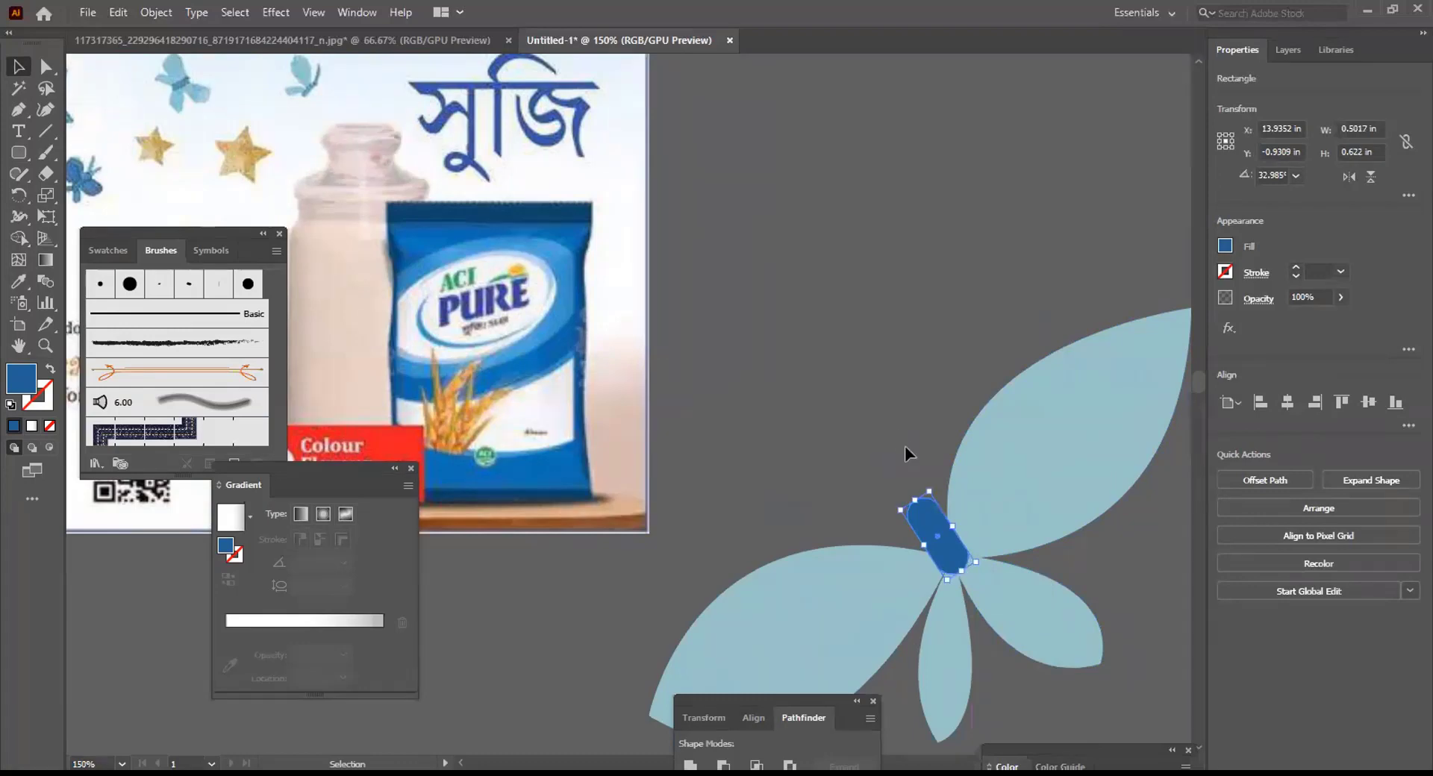
pyautogui.click(895, 431)
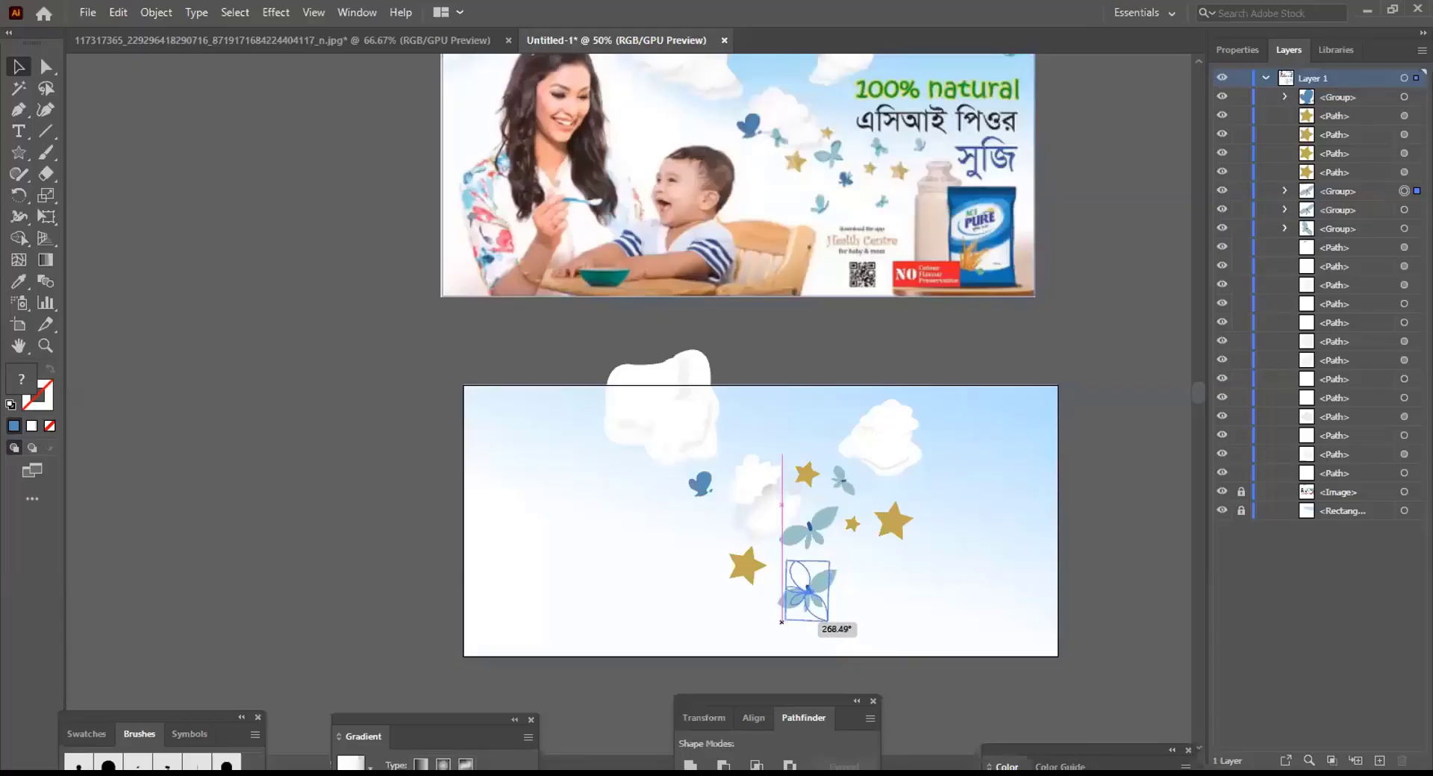
# Rotate and shrink the lower light-blue butterfly copy, and place it just below the dark-blue butterfly on the artboard
pyautogui.moveTo(834, 620); pyautogui.dragTo(728, 525)
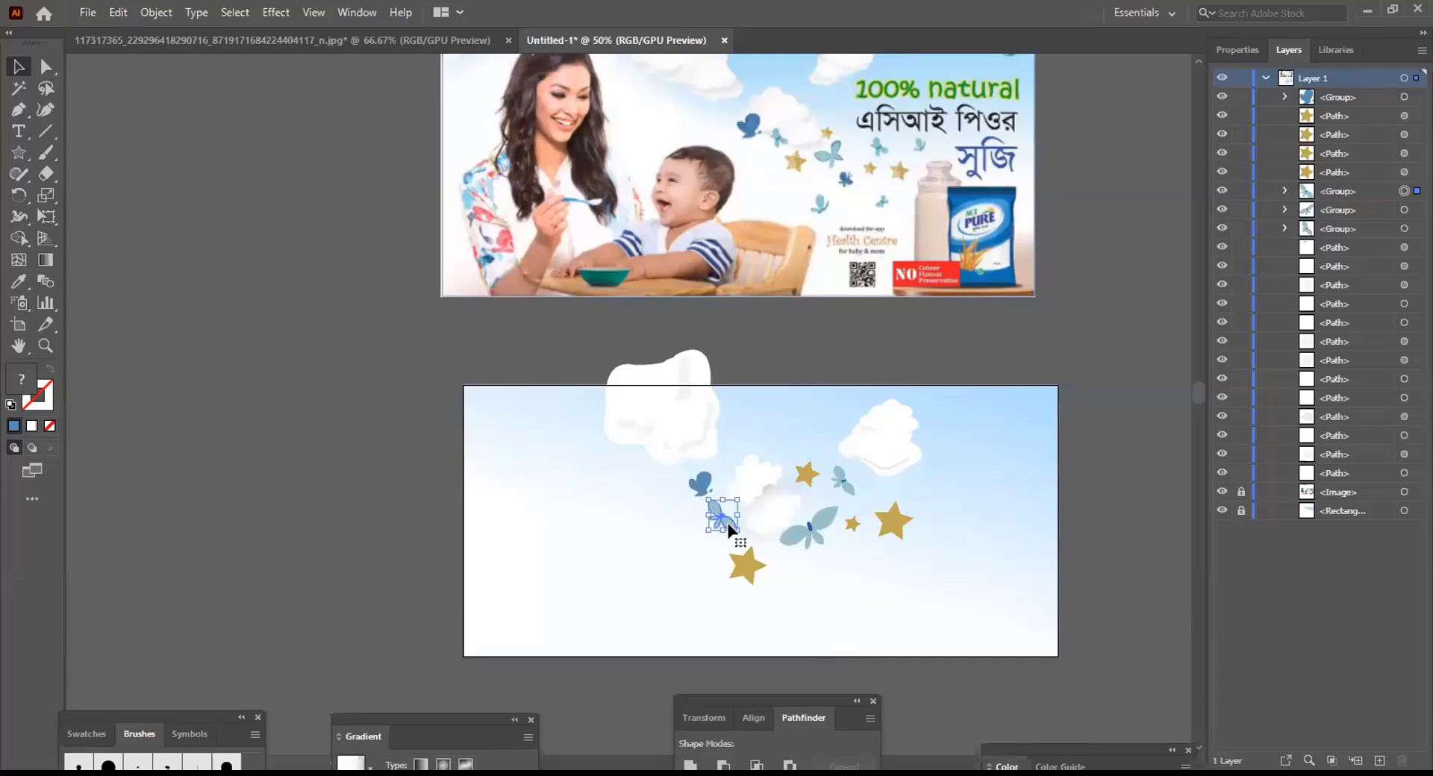
pyautogui.scroll(6, 722, 525)
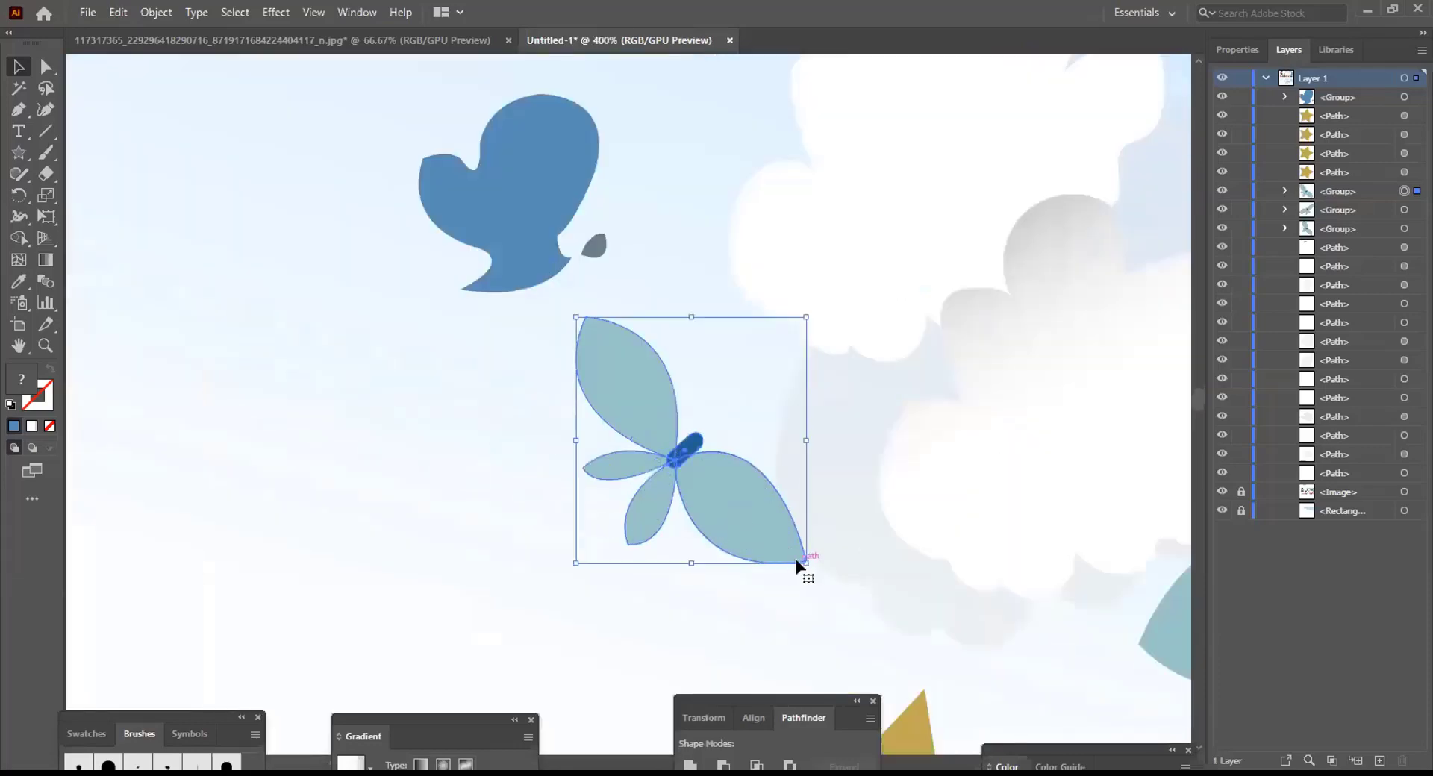
pyautogui.moveTo(805, 565); pyautogui.dragTo(764, 534)
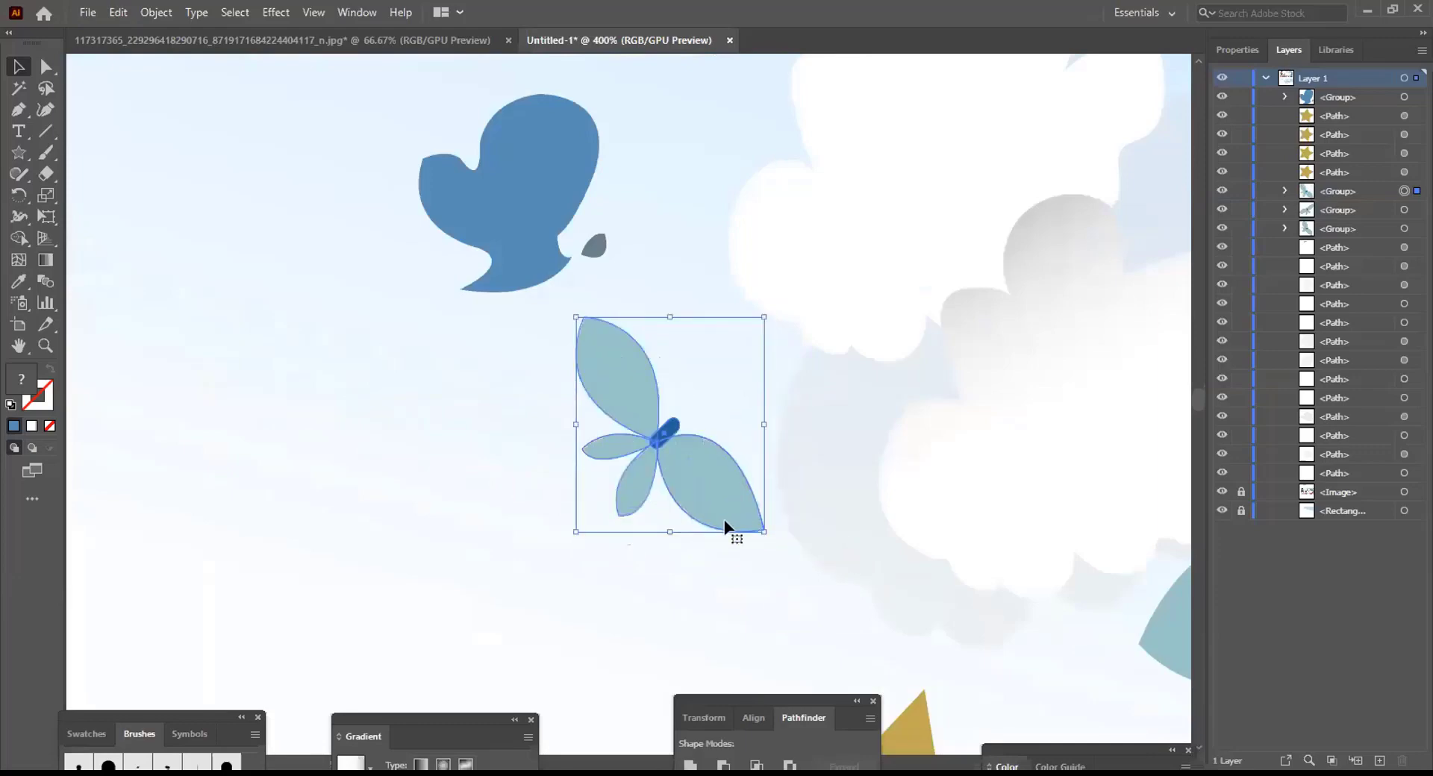
pyautogui.click(714, 576)
pyautogui.scroll(-6, 977, 445)
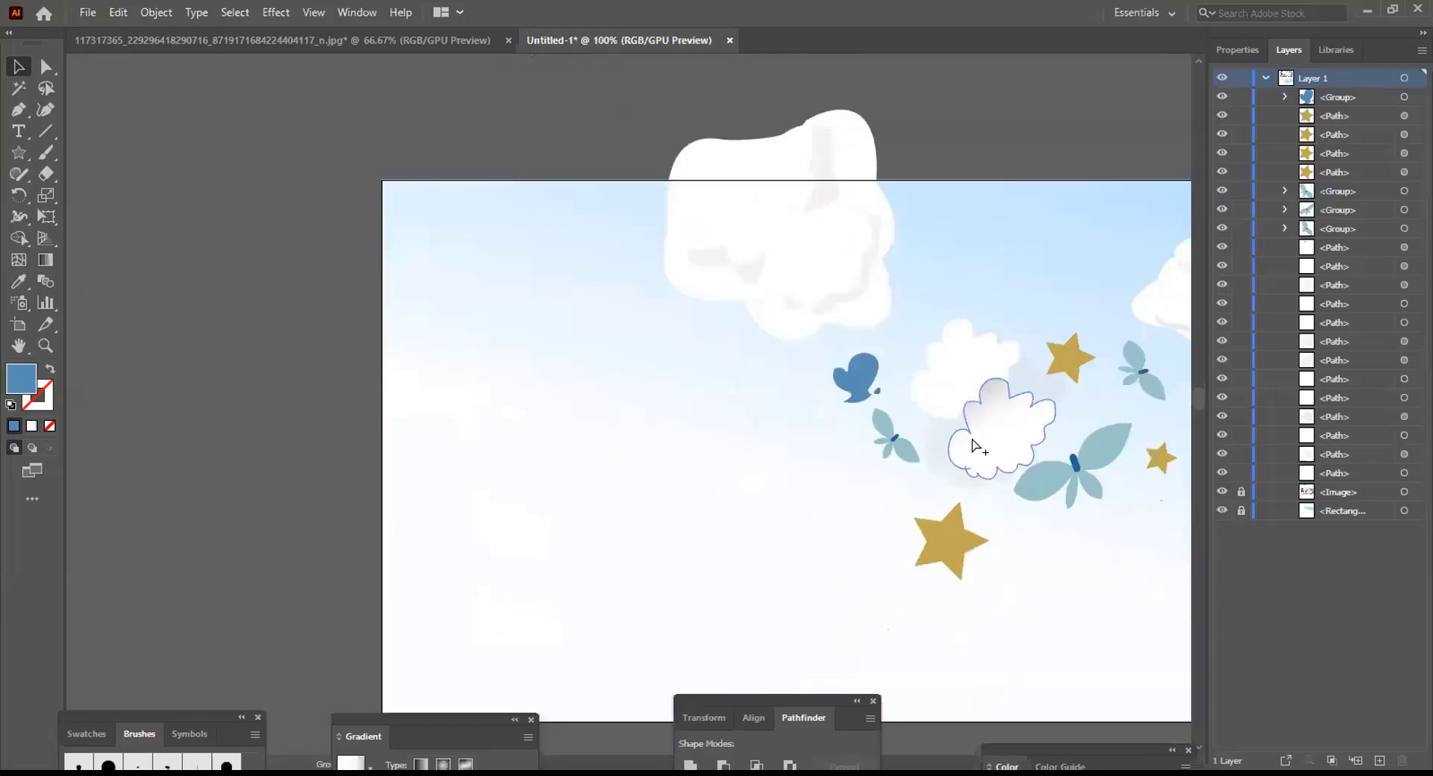
# Nudge the smallest light-blue butterfly slightly closer to the central cloud to match the reference banner
pyautogui.hscroll(5, 875, 576)
pyautogui.scroll(1, 776, 593)
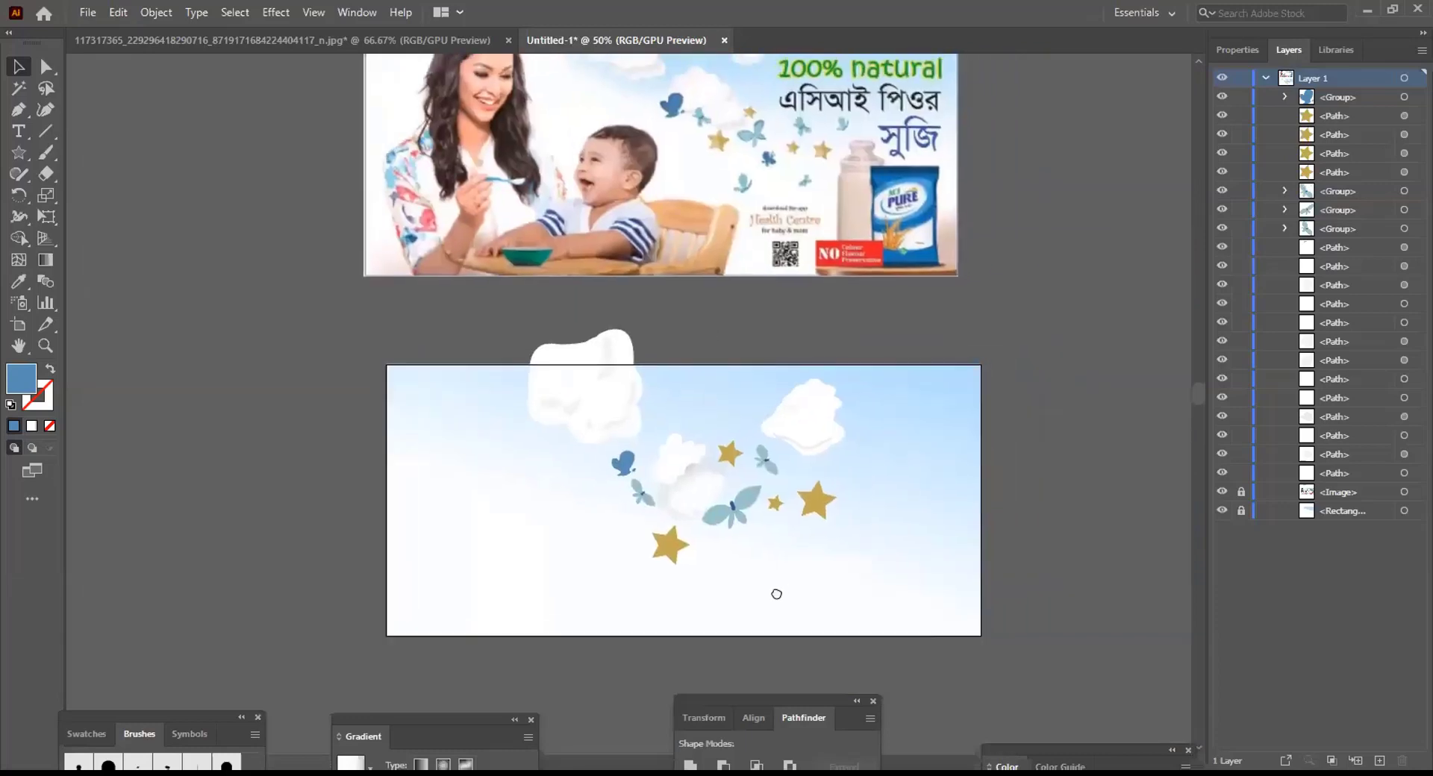
pyautogui.click(643, 504)
pyautogui.moveTo(644, 504); pyautogui.dragTo(647, 505)
pyautogui.click(249, 320)
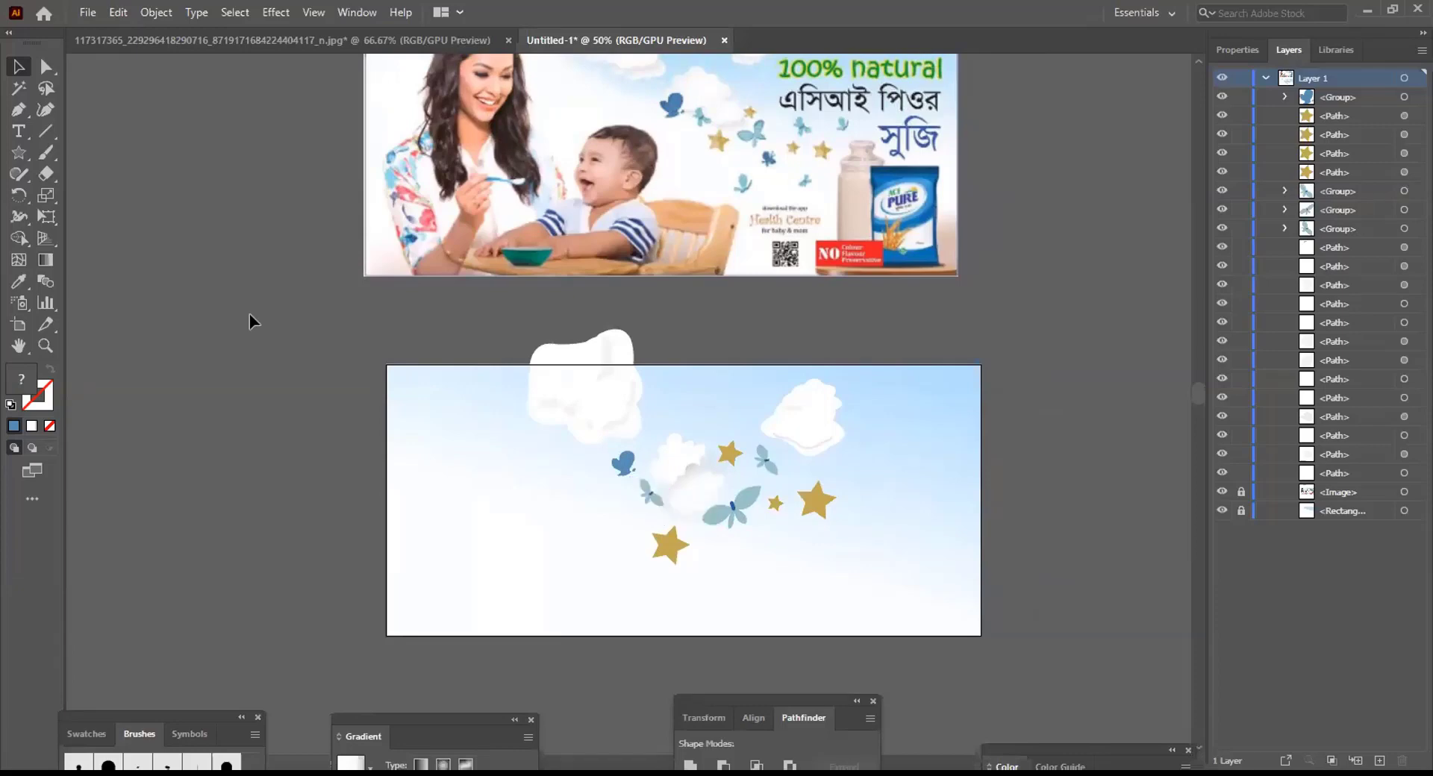
pyautogui.scroll(1, 1163, 387)
pyautogui.scroll(1, 1165, 393)
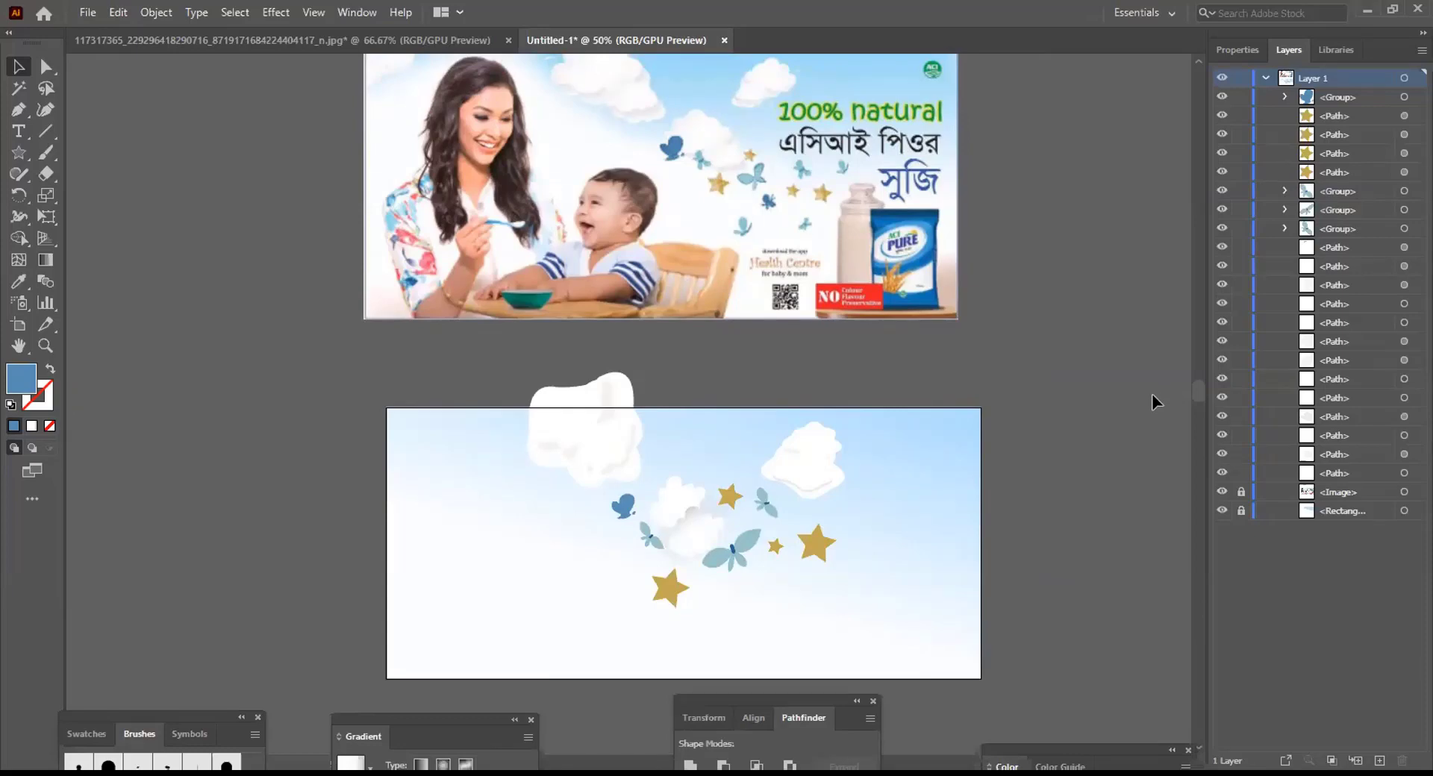
pyautogui.scroll(1, 1152, 394)
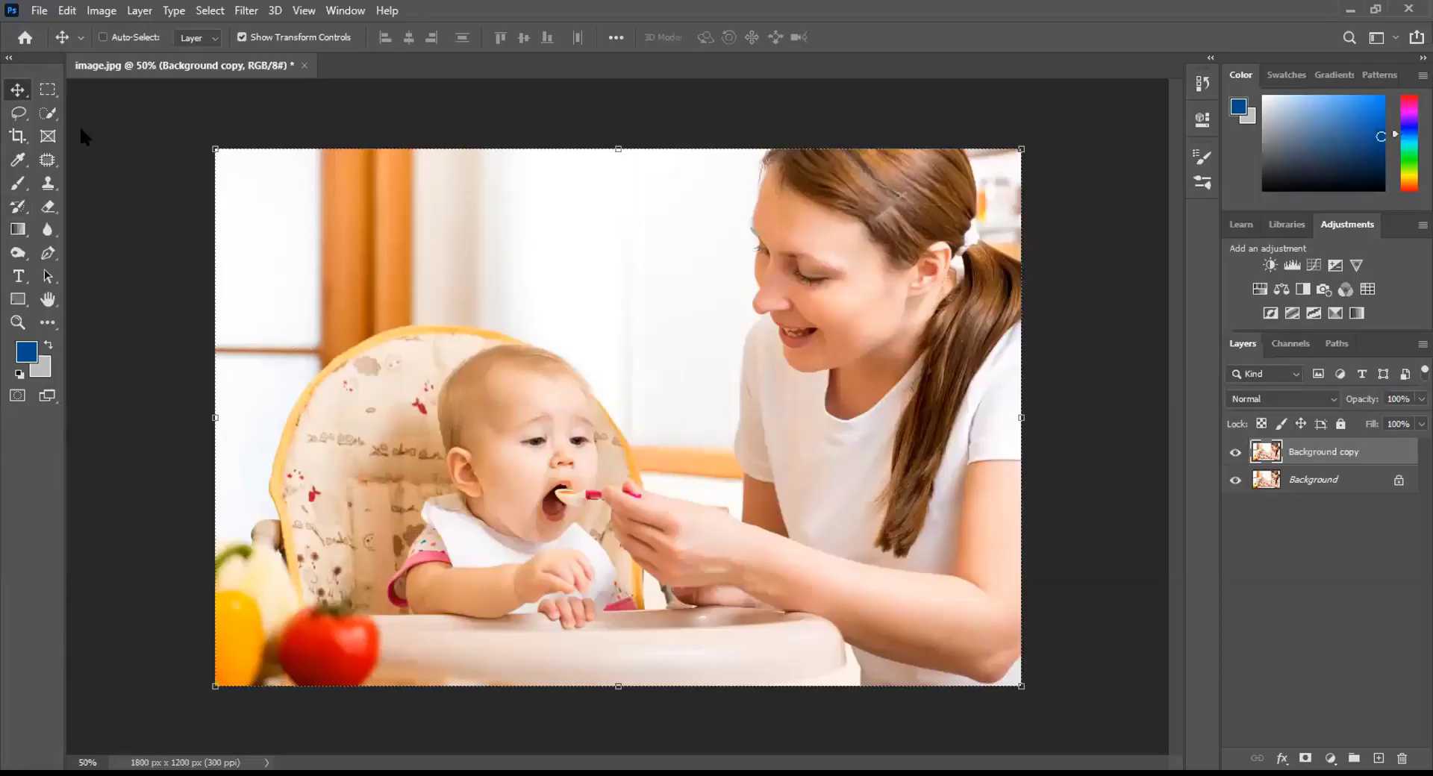
# In Photoshop's image.jpg, start a Pen tool path at the photo's left edge and trace over the vegetables to the chair's armrest
pyautogui.click(10, 58)
pyautogui.click(19, 440)
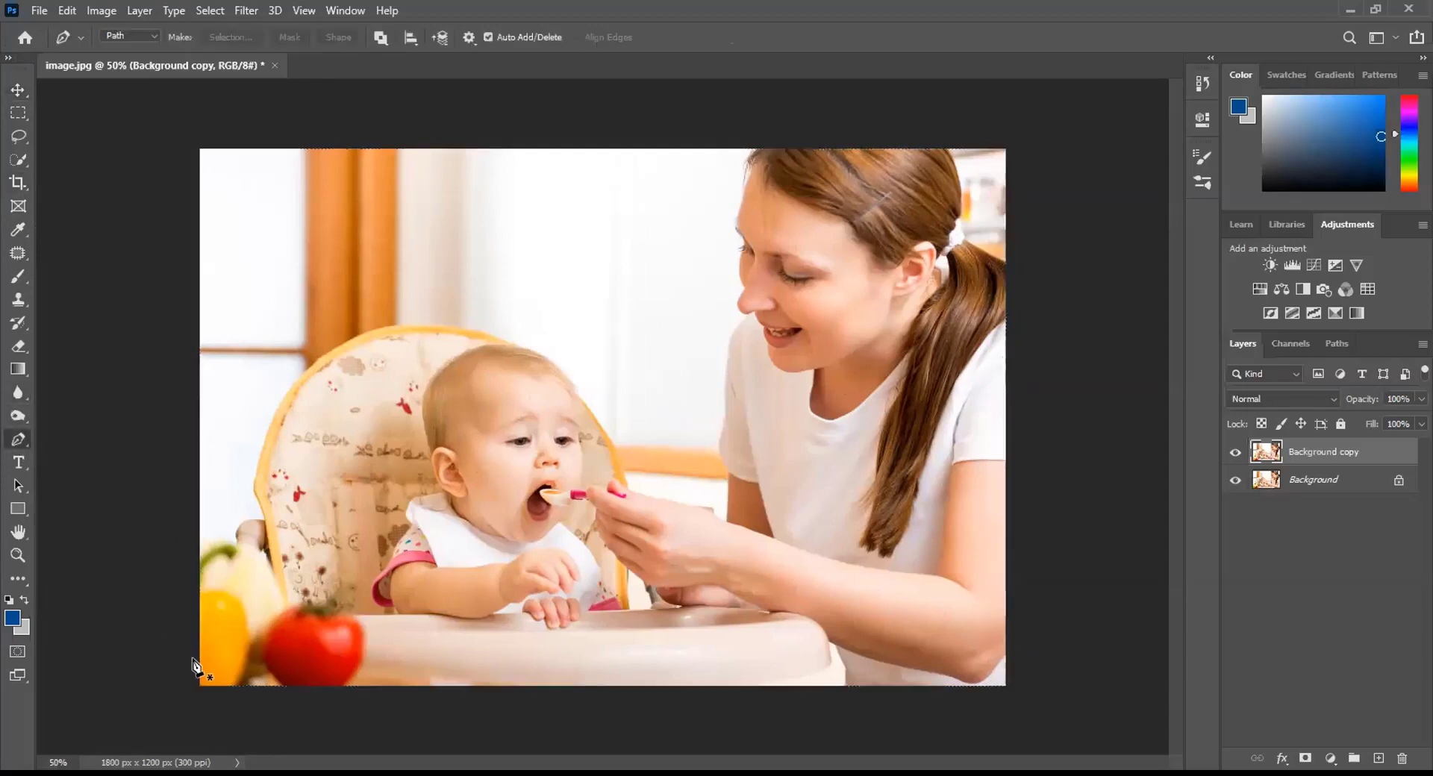
pyautogui.click(200, 556)
pyautogui.moveTo(231, 540); pyautogui.dragTo(253, 549)
pyautogui.hotkey('ctrl', '+')
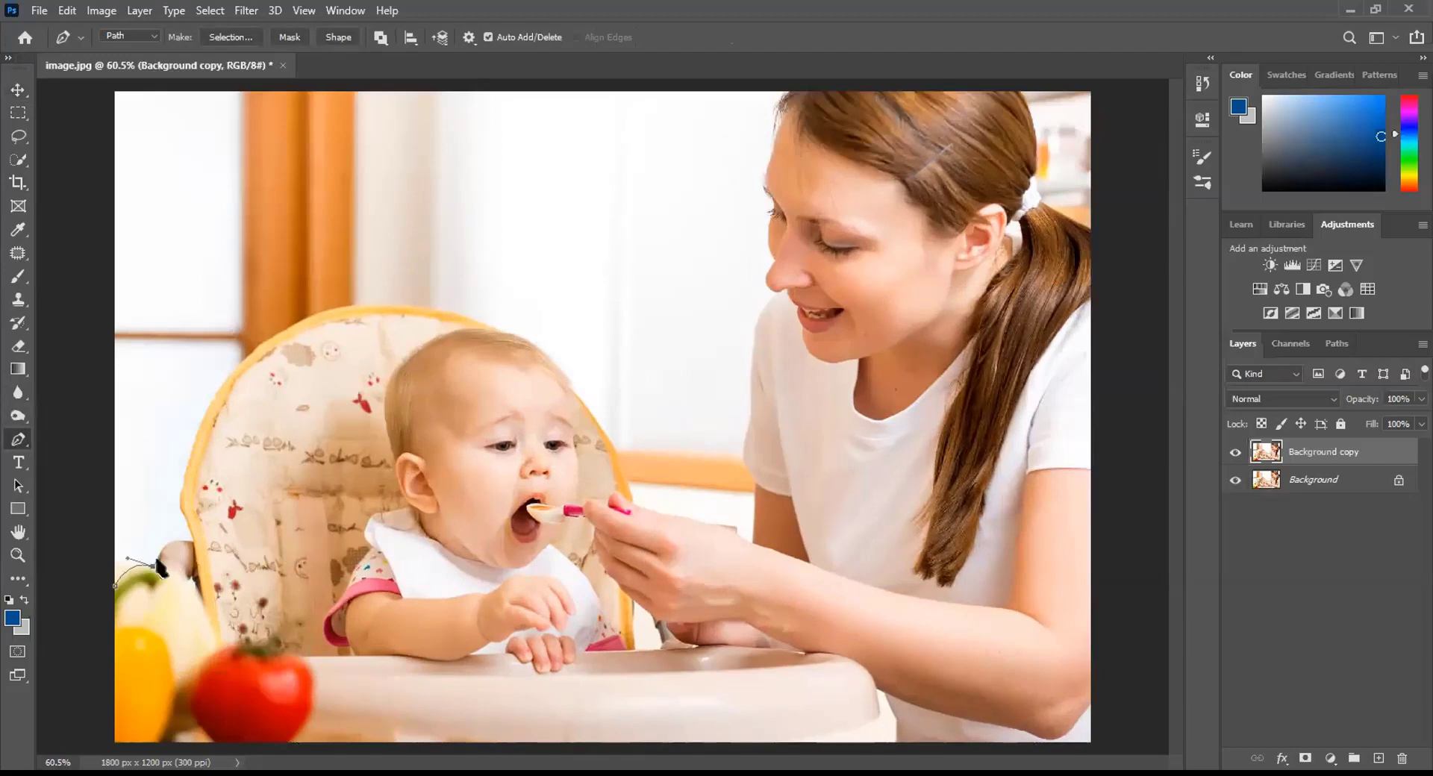
pyautogui.moveTo(155, 567); pyautogui.dragTo(231, 550)
pyautogui.keyDown('alt'); pyautogui.click(193, 542); pyautogui.keyUp('alt')
# Continue the pen path up the high chair's left side and over its curved top, trimming the curve handles
pyautogui.click(180, 508)
pyautogui.click(253, 353)
pyautogui.moveTo(252, 353); pyautogui.dragTo(315, 305)
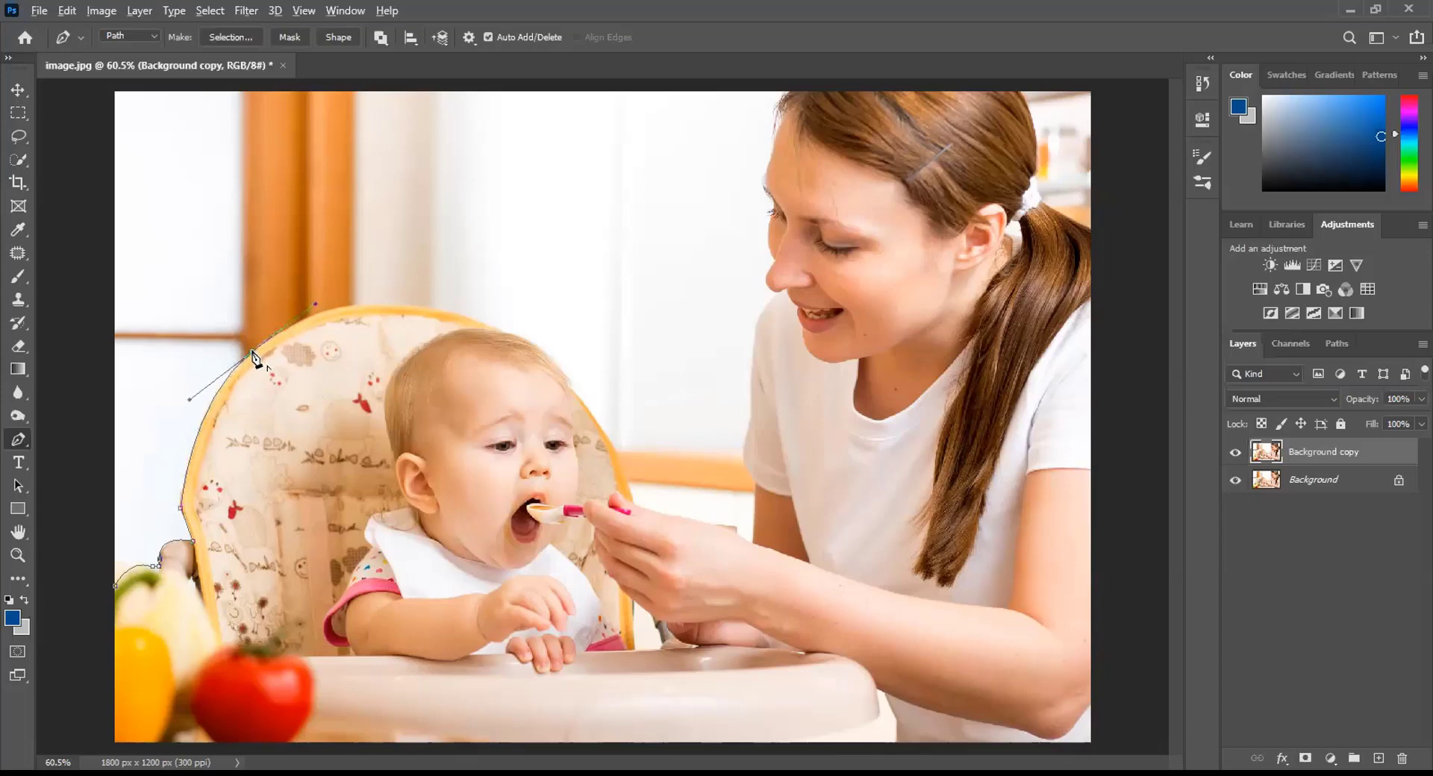
pyautogui.click(253, 353)
pyautogui.moveTo(445, 312); pyautogui.dragTo(572, 347)
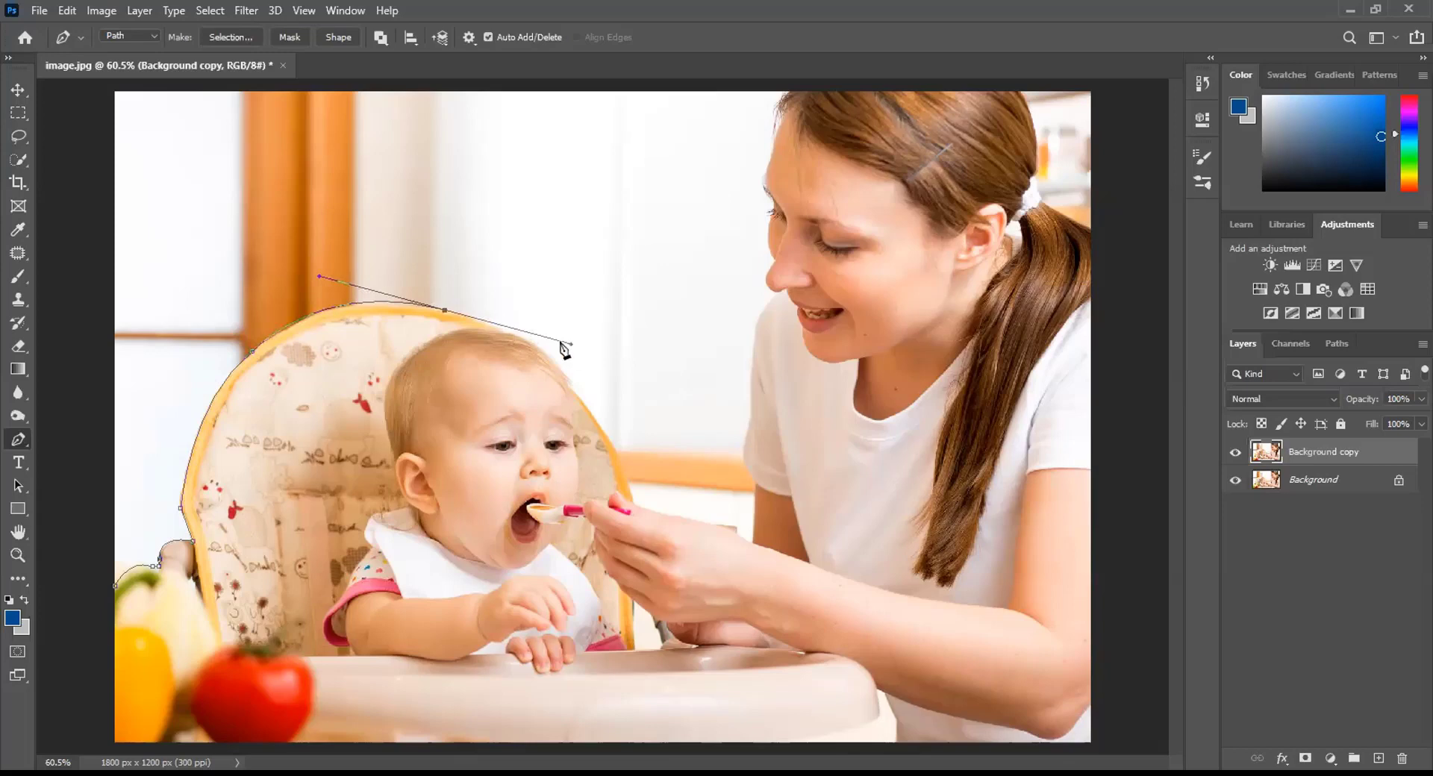
pyautogui.click(445, 310)
# Redo the overlong curve as shorter segments past the baby's head and down the chair's right edge toward the spoon
pyautogui.moveTo(632, 498); pyautogui.dragTo(692, 699)
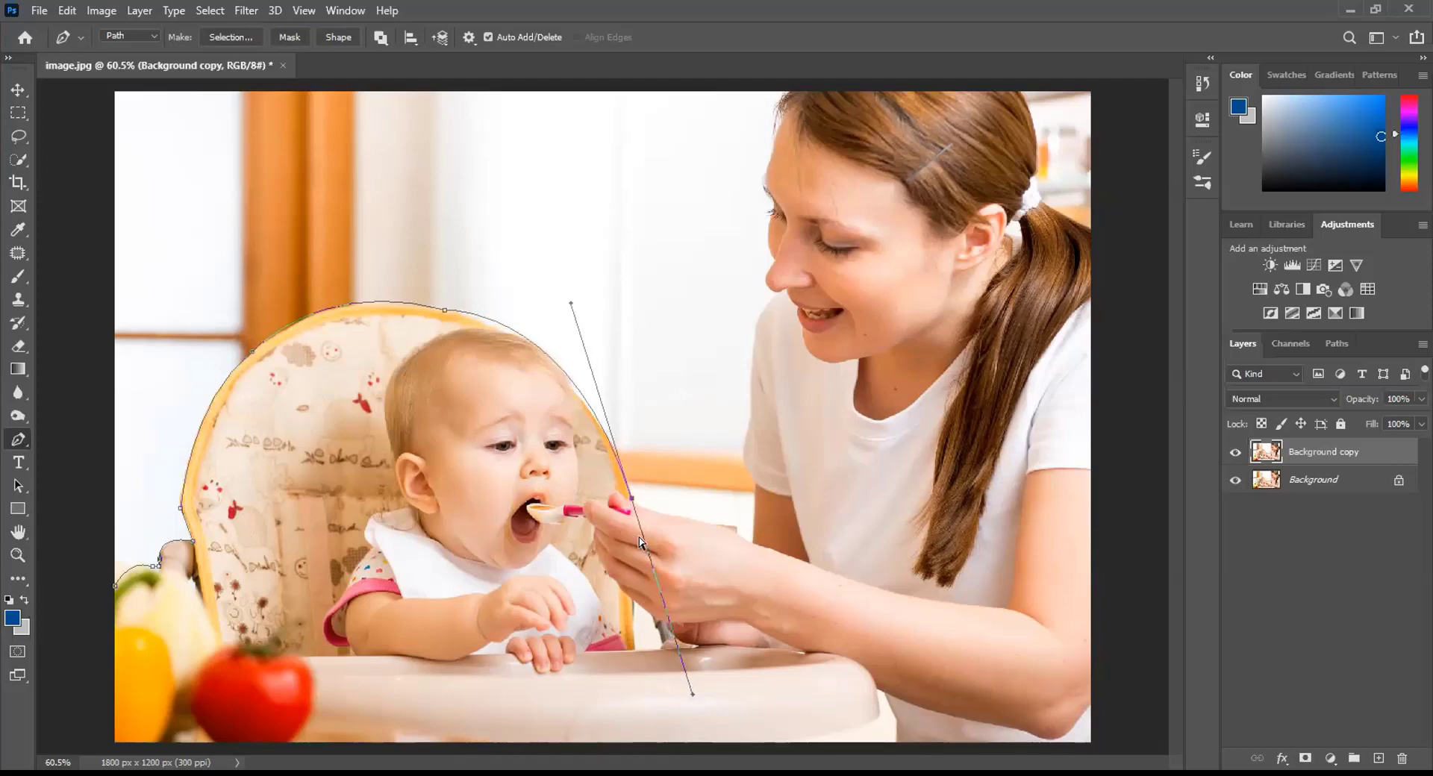
pyautogui.hotkey('ctrl', 'z')
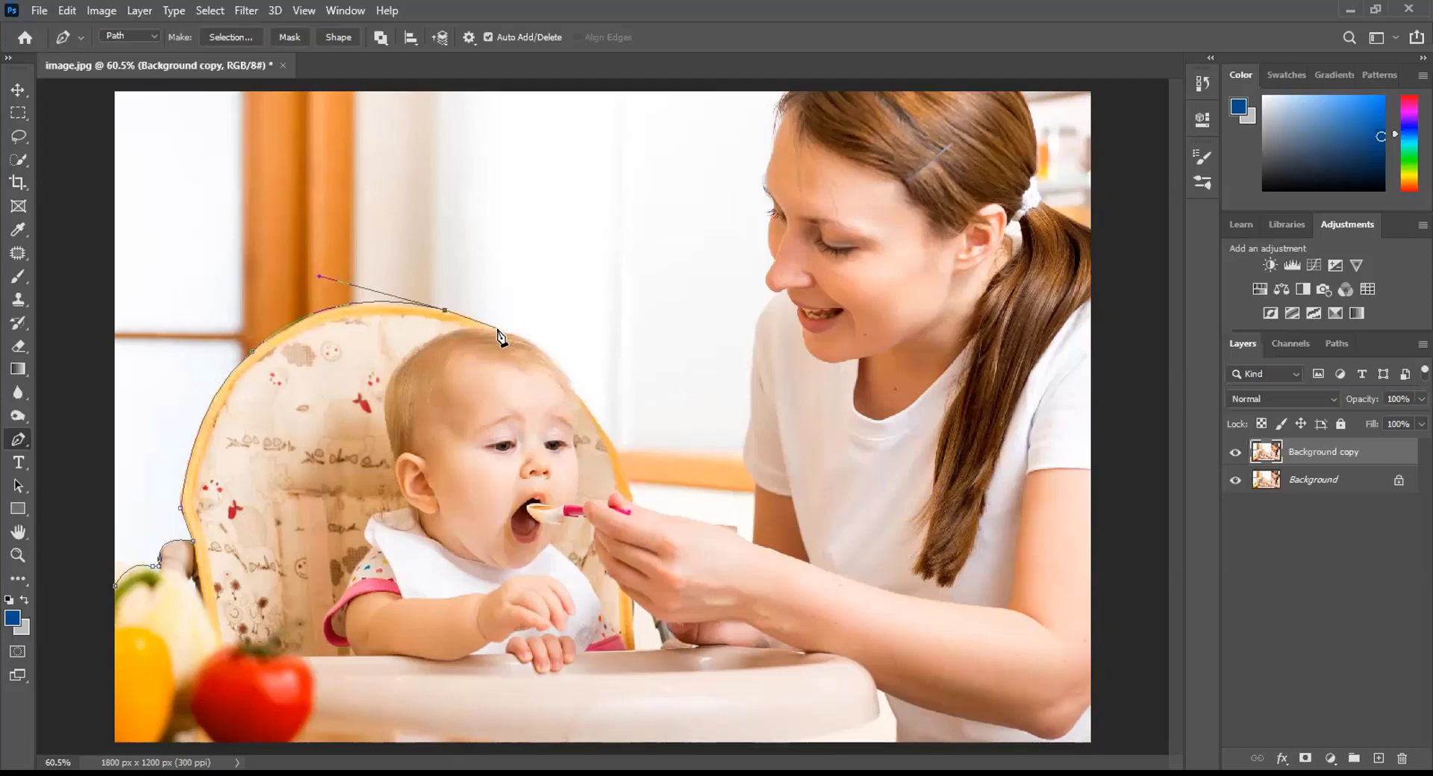
pyautogui.click(496, 329)
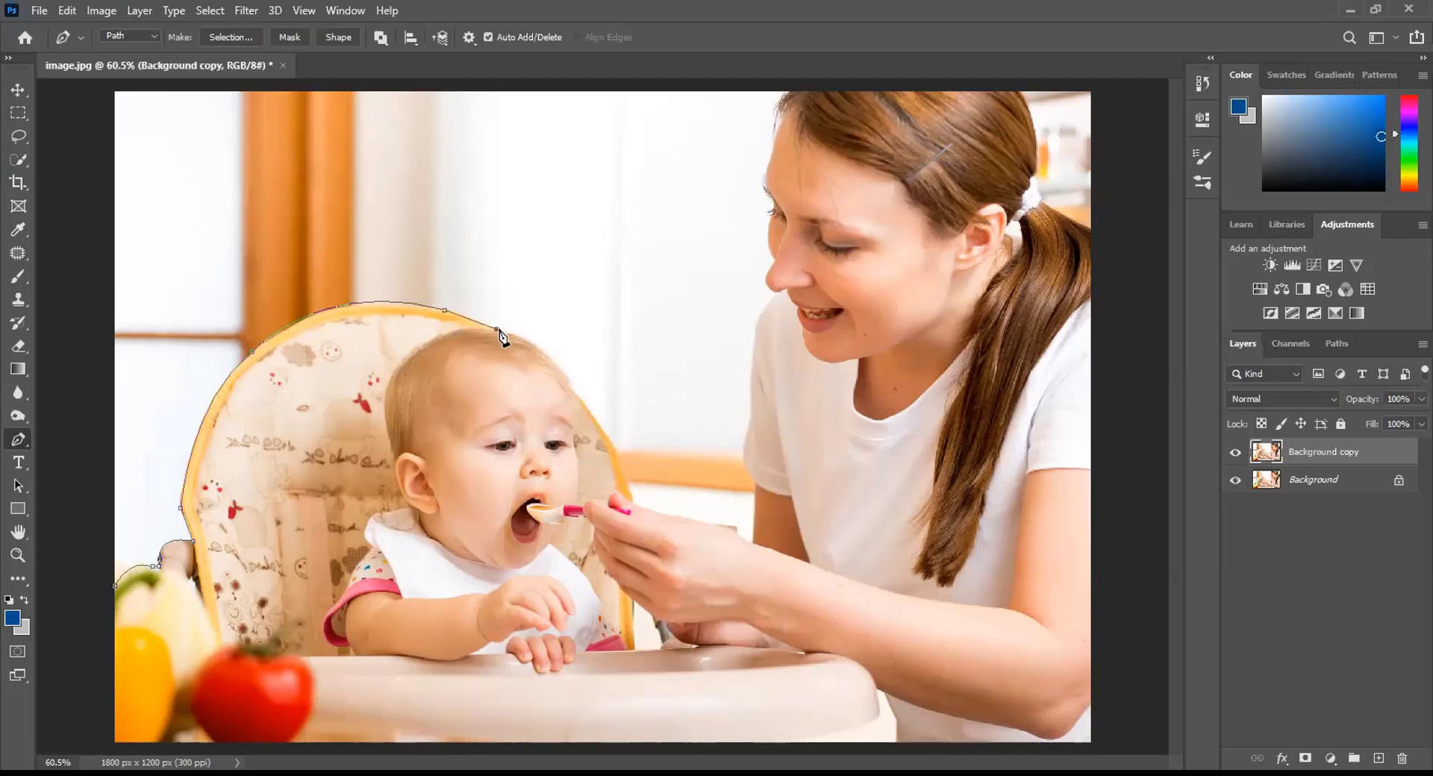
pyautogui.click(570, 387)
pyautogui.moveTo(573, 403); pyautogui.dragTo(592, 442)
pyautogui.keyDown('alt'); pyautogui.click(570, 388); pyautogui.keyUp('alt')
pyautogui.click(620, 465)
pyautogui.moveTo(617, 470); pyautogui.dragTo(627, 490)
pyautogui.keyDown('alt'); pyautogui.click(619, 456); pyautogui.keyUp('alt')
# Extend the pen path from the chair's edge across the top of the woman's feeding hand to her far arm
pyautogui.scroll(1, 638, 527)
pyautogui.scroll(1, 628, 425)
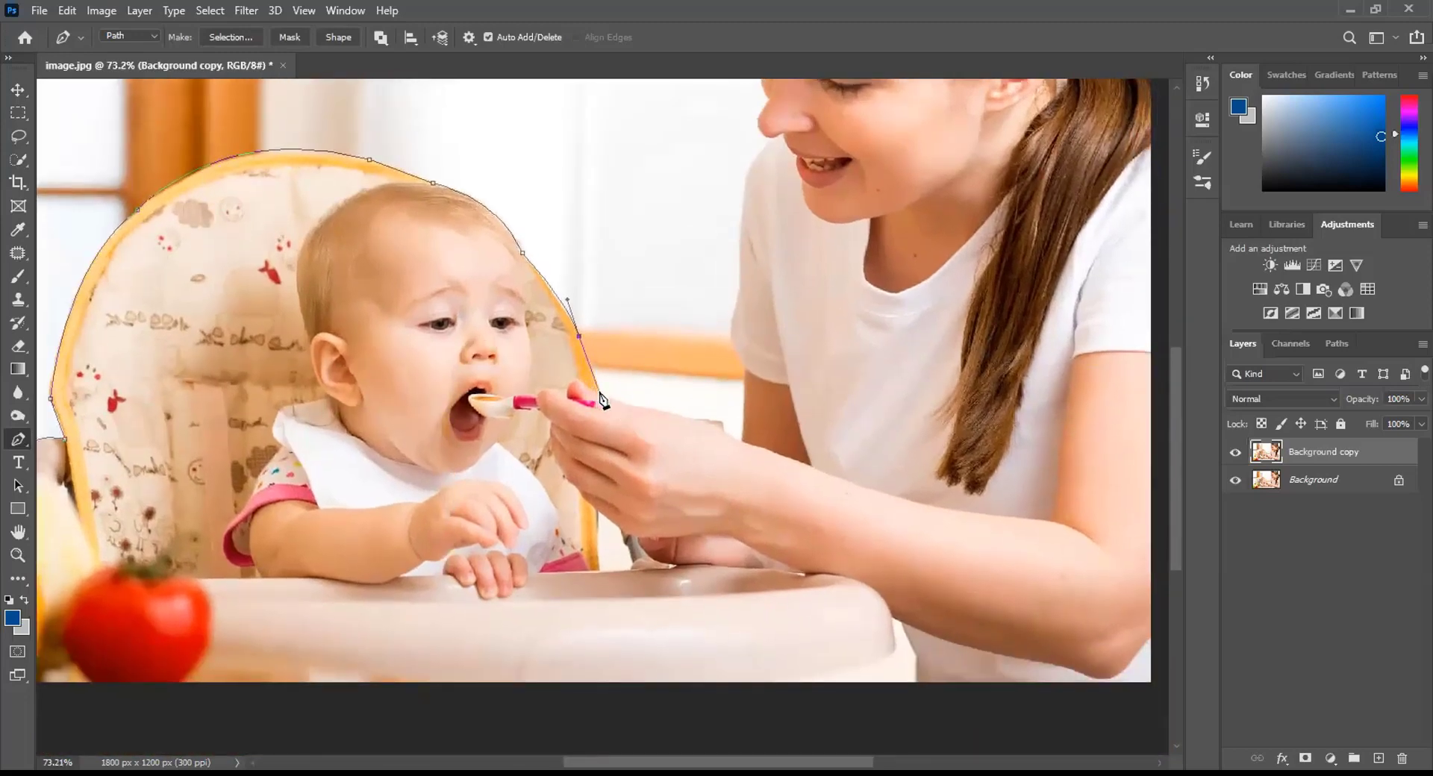
pyautogui.moveTo(599, 396); pyautogui.dragTo(600, 407)
pyautogui.click(598, 393)
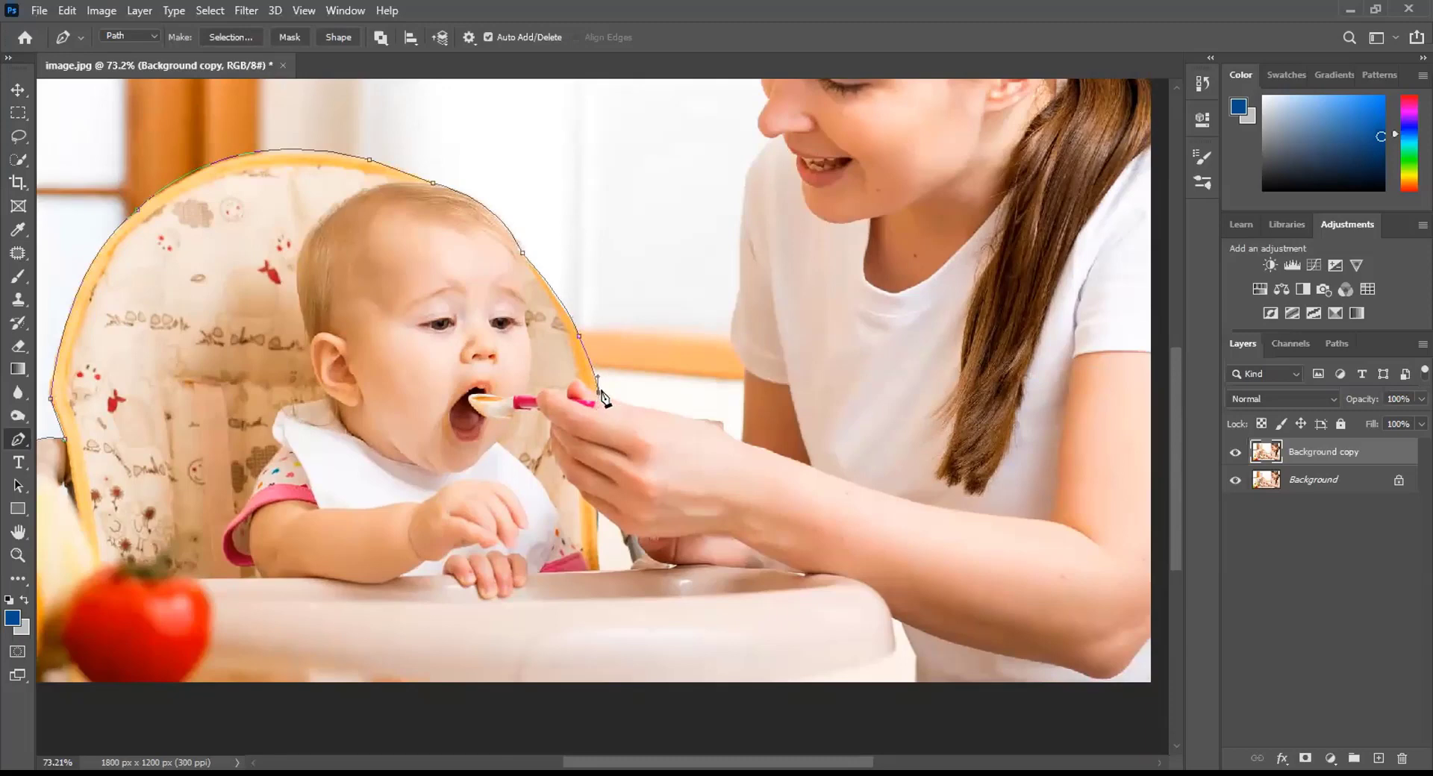
pyautogui.moveTo(697, 421); pyautogui.dragTo(744, 427)
pyautogui.click(697, 420)
pyautogui.click(738, 439)
# Trace the pen path up the woman's far arm and along her white sleeve to the shoulder
pyautogui.moveTo(746, 369); pyautogui.dragTo(746, 298)
pyautogui.keyDown('alt'); pyautogui.click(746, 369); pyautogui.keyUp('alt')
pyautogui.moveTo(784, 278); pyautogui.dragTo(756, 490)
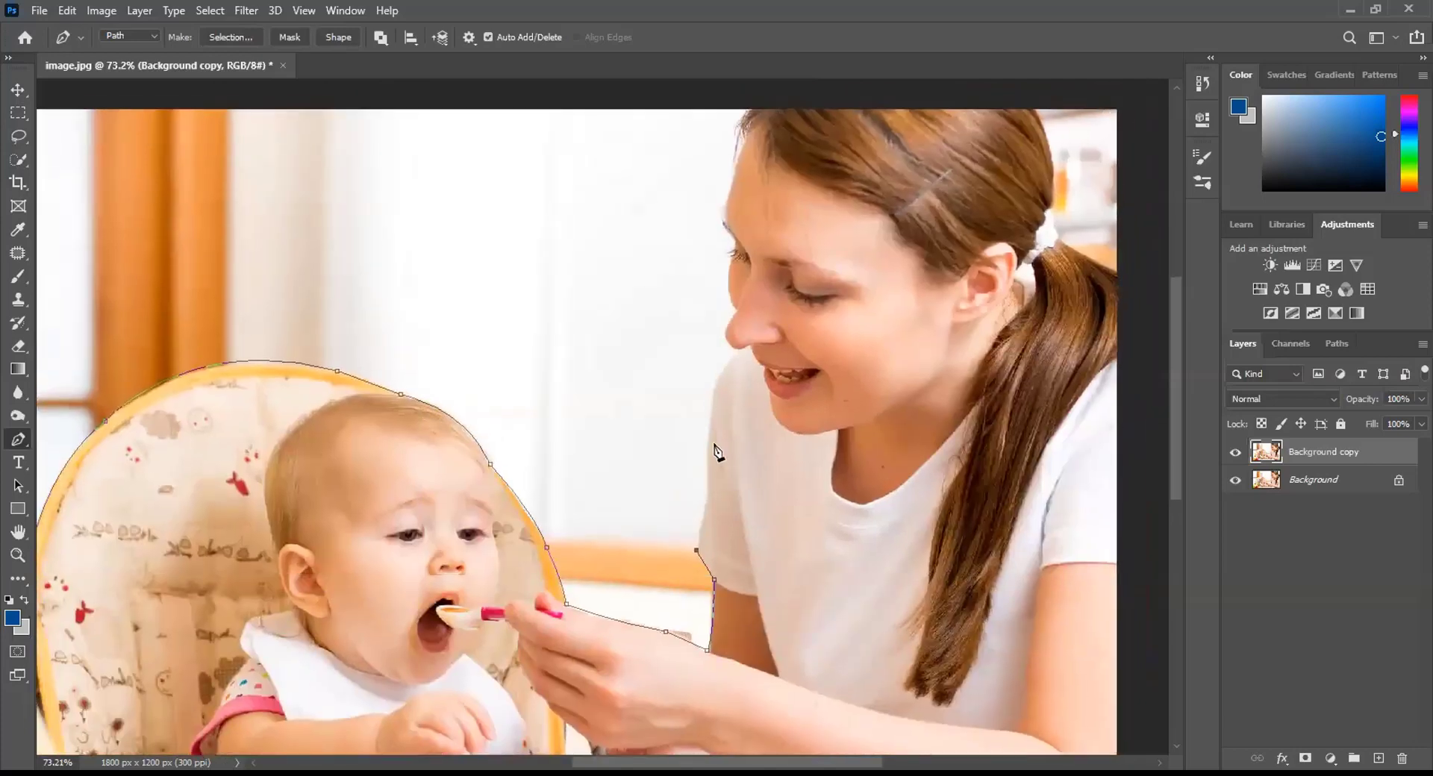
pyautogui.click(706, 461)
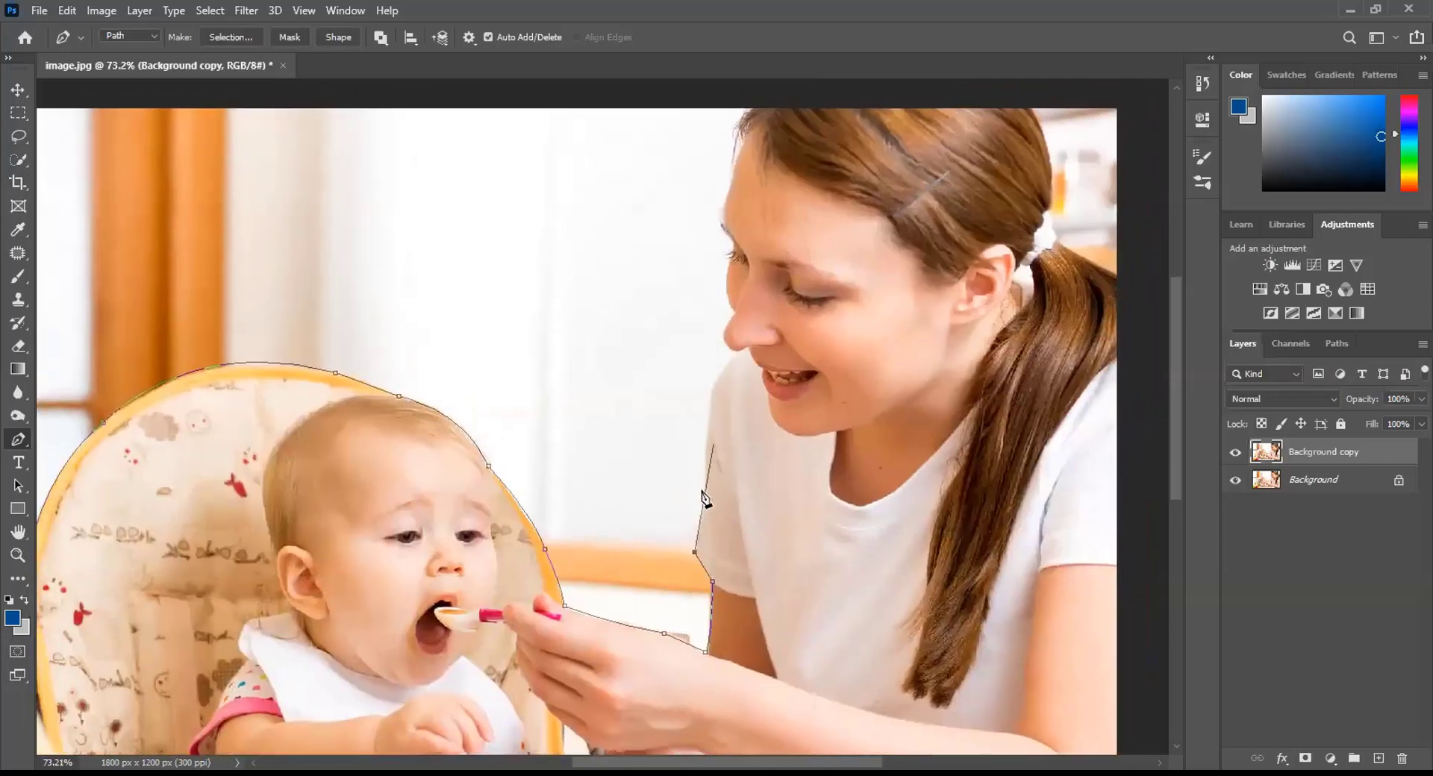
pyautogui.moveTo(705, 441); pyautogui.dragTo(704, 409)
pyautogui.moveTo(713, 390); pyautogui.dragTo(729, 551)
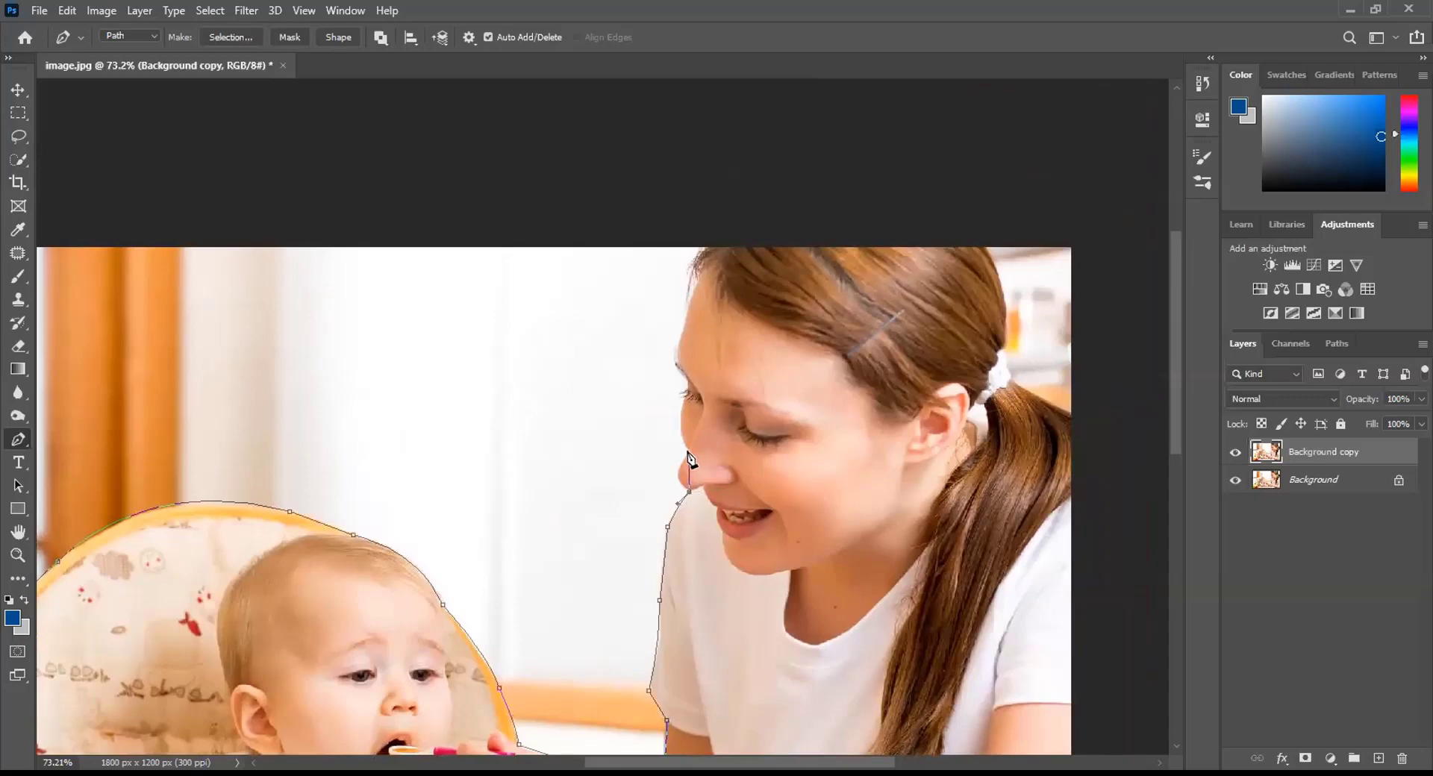
# Trace the woman's profile from nose to forehead and hairline, ending the path just above the photo's top edge
pyautogui.moveTo(688, 448); pyautogui.dragTo(716, 418)
pyautogui.click(689, 450)
pyautogui.moveTo(688, 382); pyautogui.dragTo(706, 332)
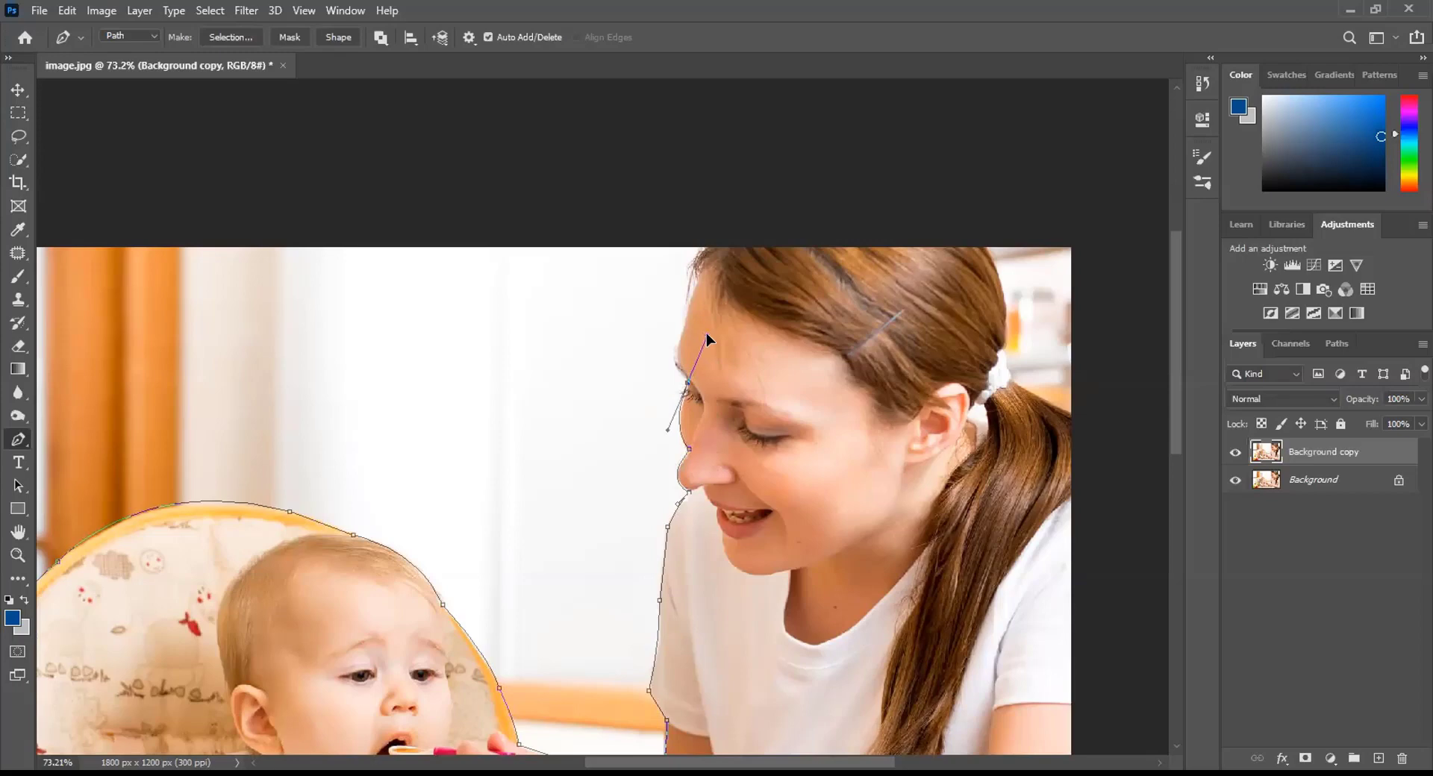
pyautogui.click(688, 384)
pyautogui.click(682, 325)
pyautogui.moveTo(707, 291); pyautogui.dragTo(700, 293)
pyautogui.click(684, 323)
pyautogui.click(698, 271)
pyautogui.click(721, 232)
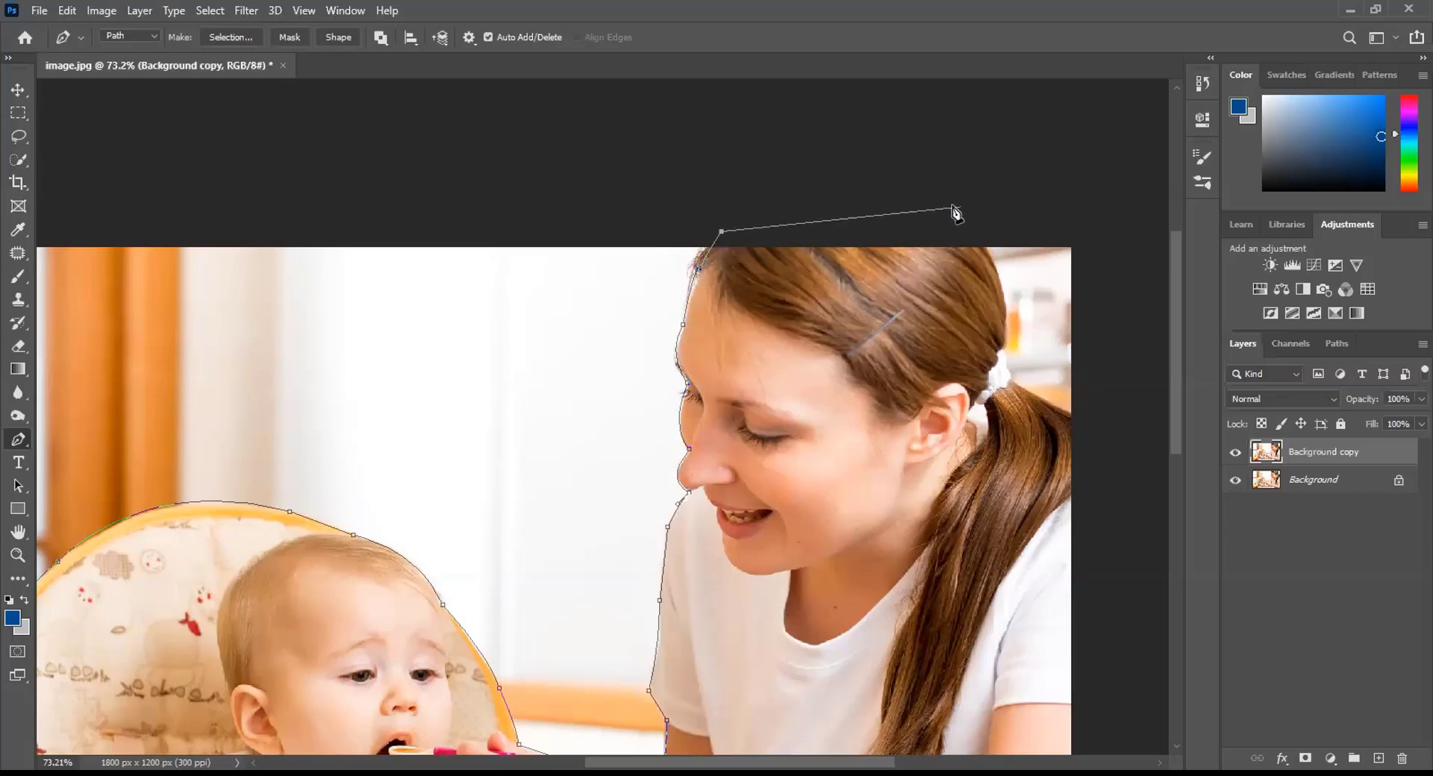
# Carry the pen path across the top of her head, down the back, and over the ponytail to the photo's right edge
pyautogui.click(982, 245)
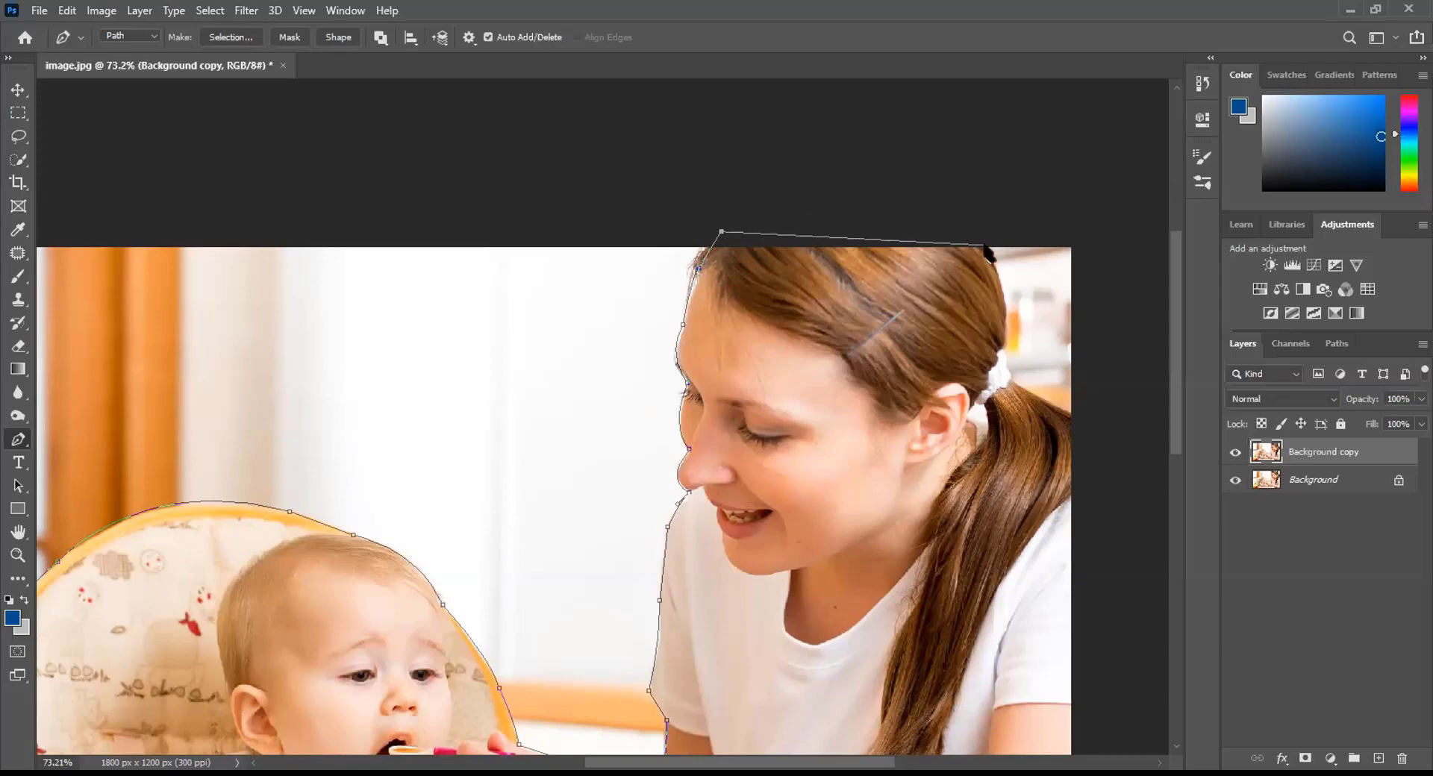
pyautogui.moveTo(883, 325); pyautogui.dragTo(843, 401)
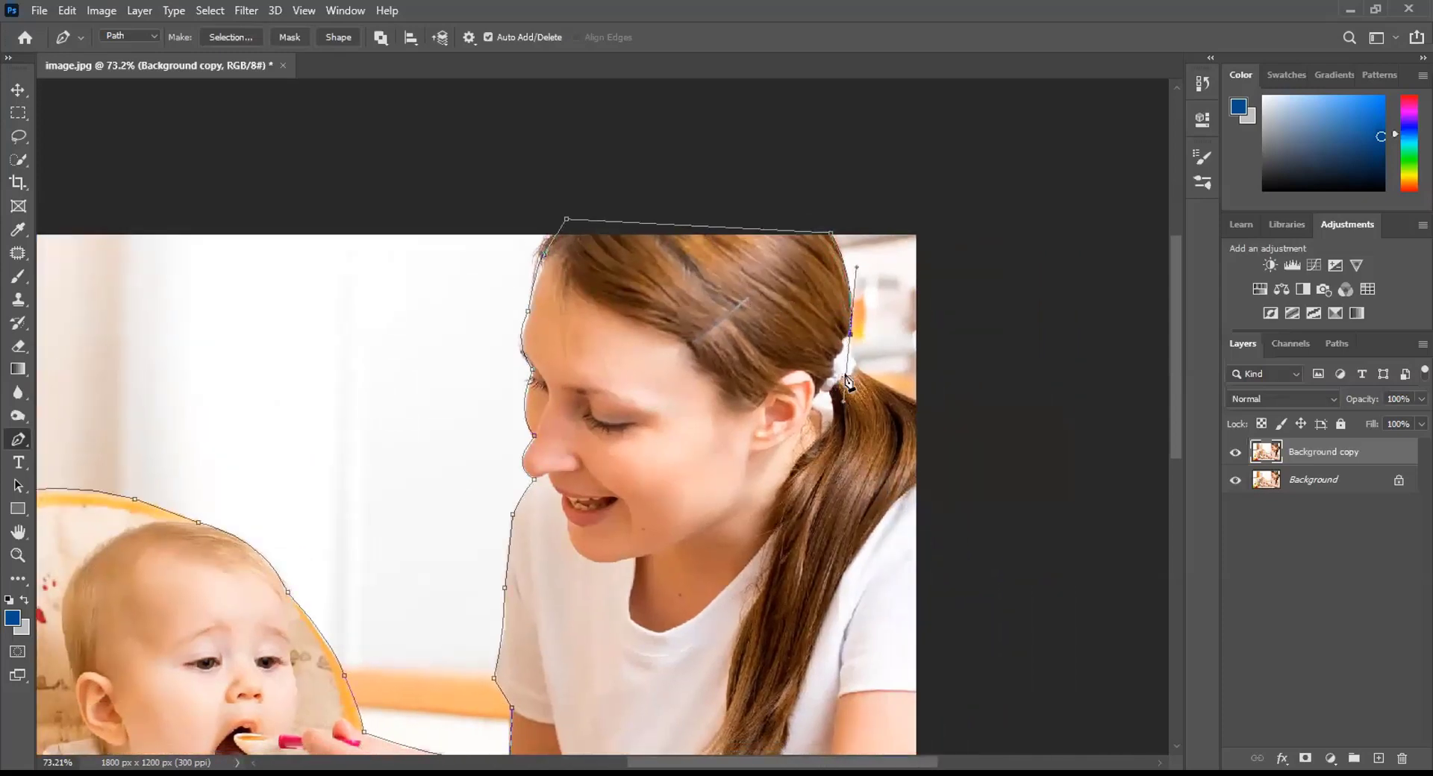
pyautogui.keyDown('alt'); pyautogui.click(850, 336); pyautogui.keyUp('alt')
pyautogui.moveTo(872, 377); pyautogui.dragTo(899, 395)
pyautogui.click(917, 403)
# Run the pen path straight down the photo's right edge to beside the woman's elbow
pyautogui.moveTo(855, 497); pyautogui.dragTo(817, 218)
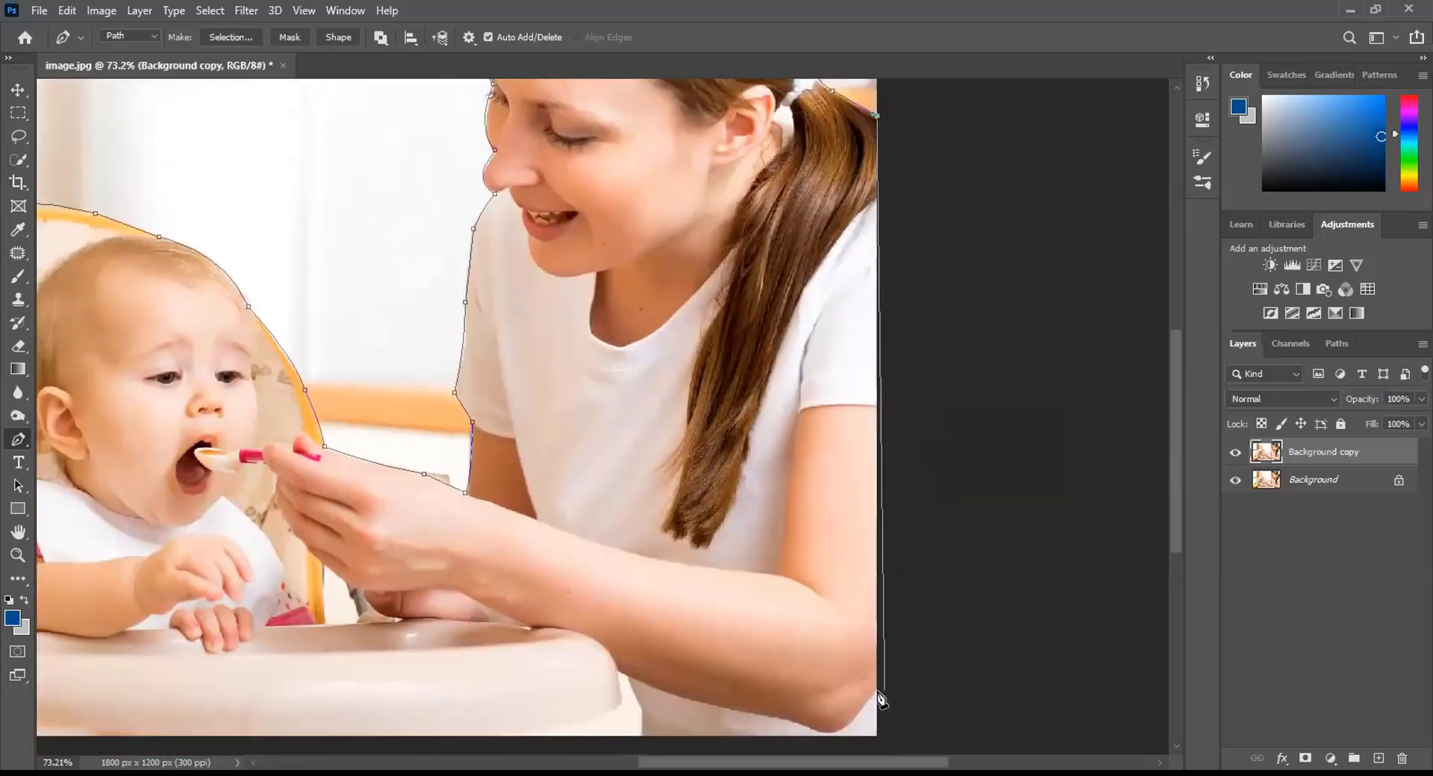
pyautogui.click(877, 689)
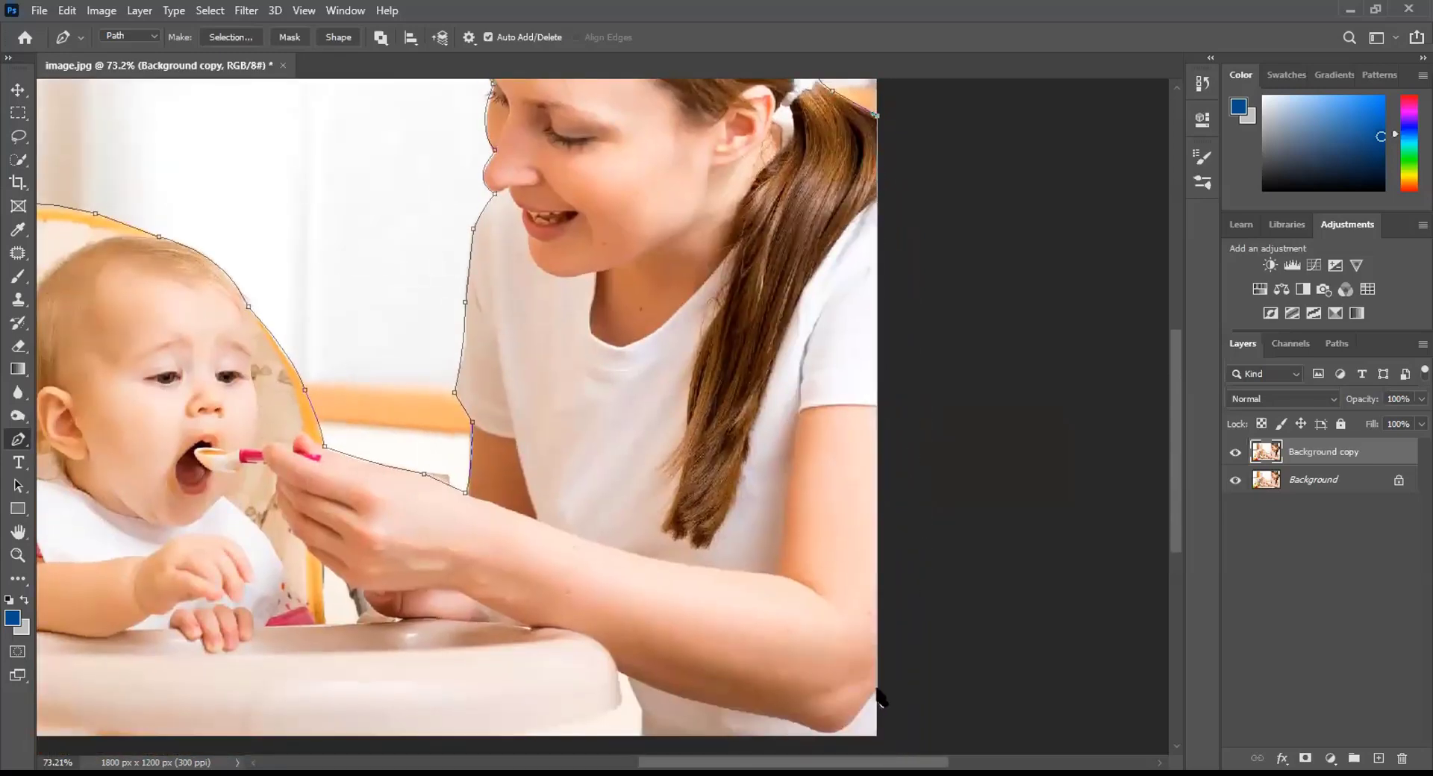
pyautogui.moveTo(839, 684); pyautogui.dragTo(953, 455)
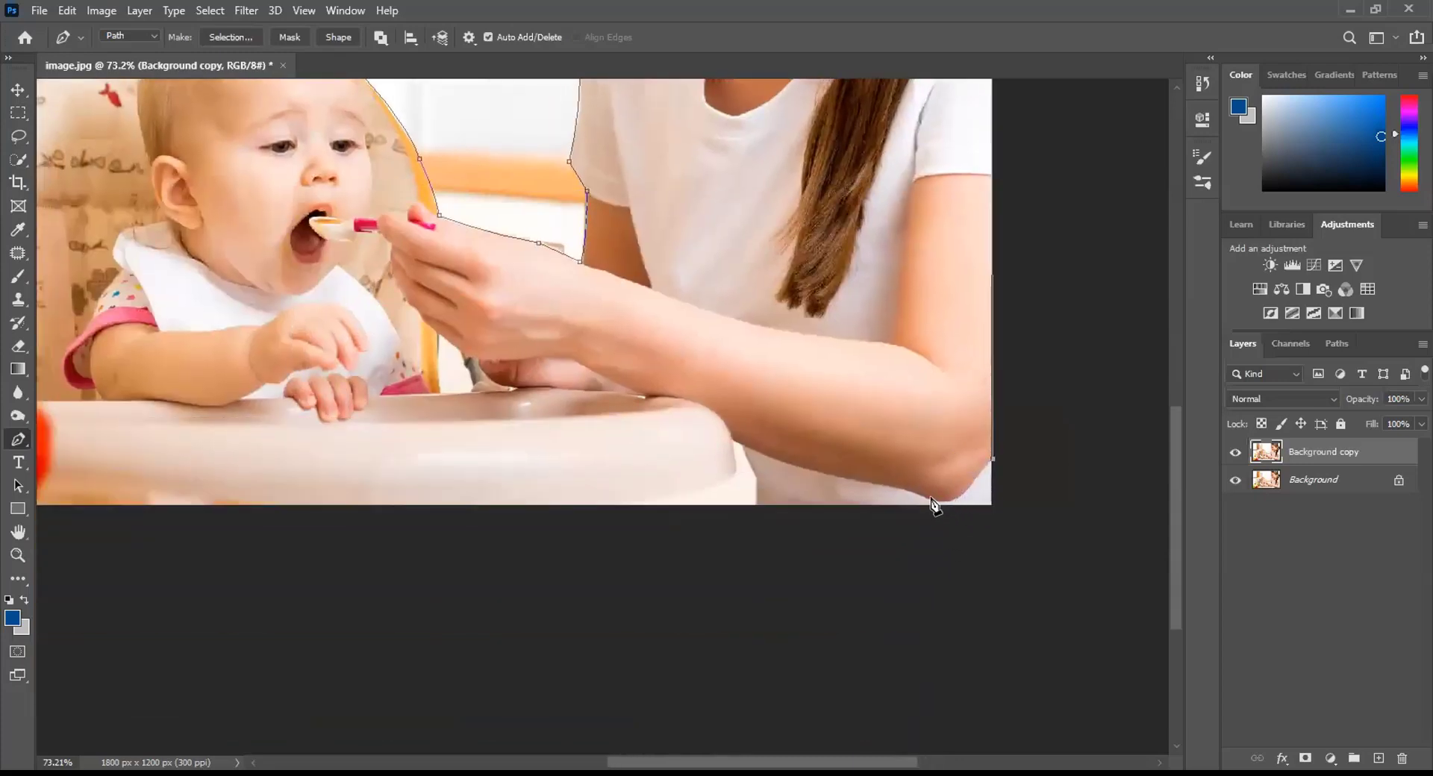
pyautogui.click(967, 490)
pyautogui.moveTo(914, 493); pyautogui.dragTo(883, 476)
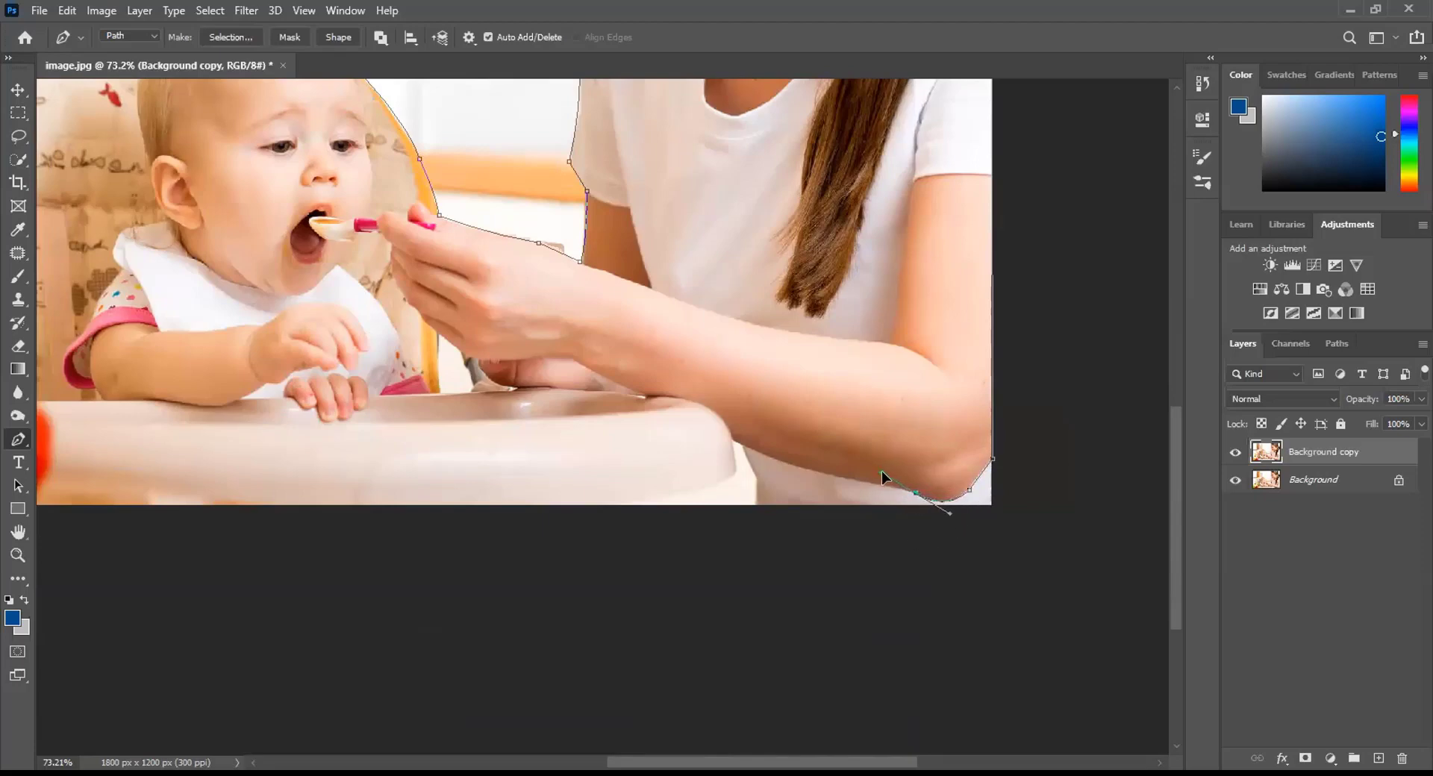
pyautogui.click(916, 494)
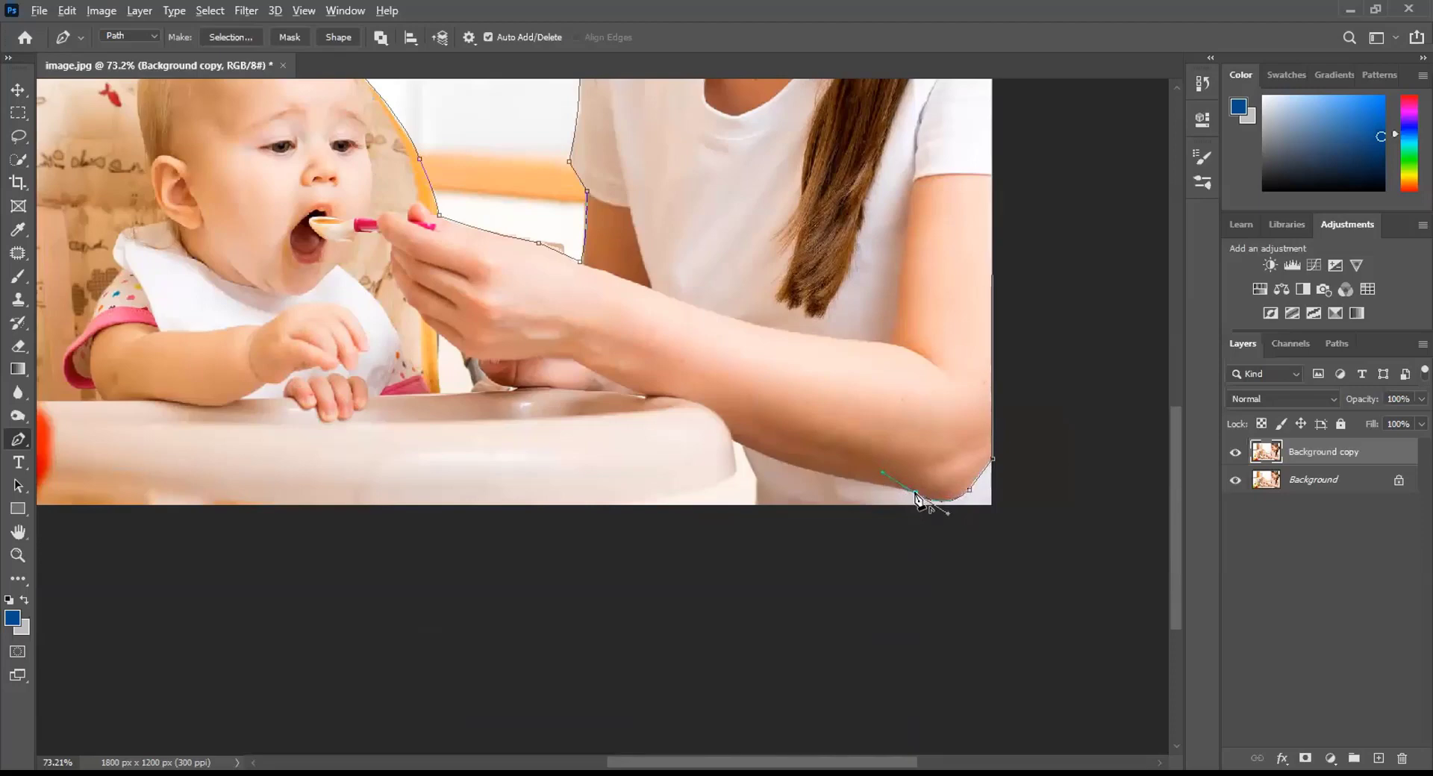
pyautogui.click(776, 462)
pyautogui.hotkey('ctrl', 'z')
pyautogui.hotkey('ctrl', 'z')
pyautogui.hotkey('ctrl', 'z')
# Carry the pen path below the photo's bottom edge and up its left side, closing it above the vegetables
pyautogui.click(993, 544)
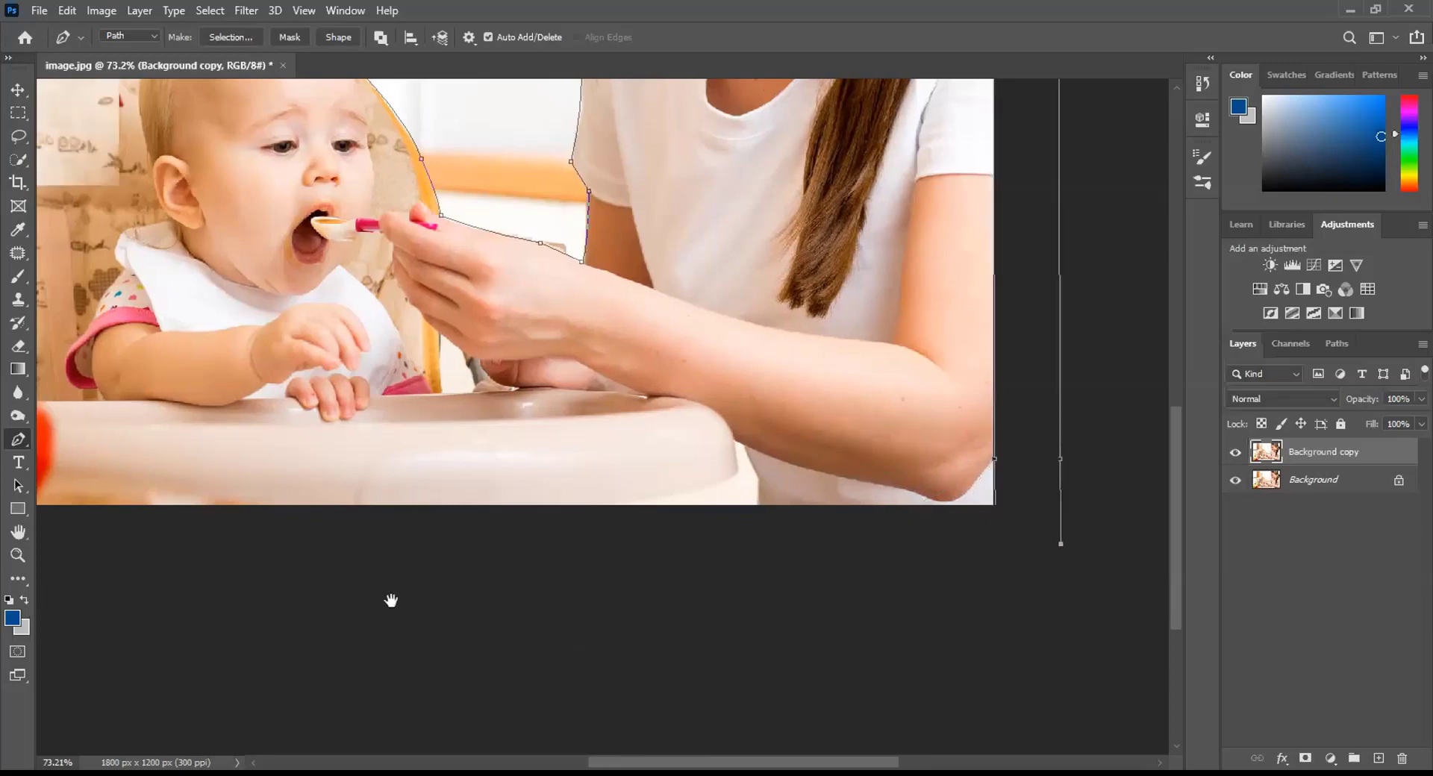
pyautogui.hscroll(-5, 390, 597)
pyautogui.scroll(2, 585, 637)
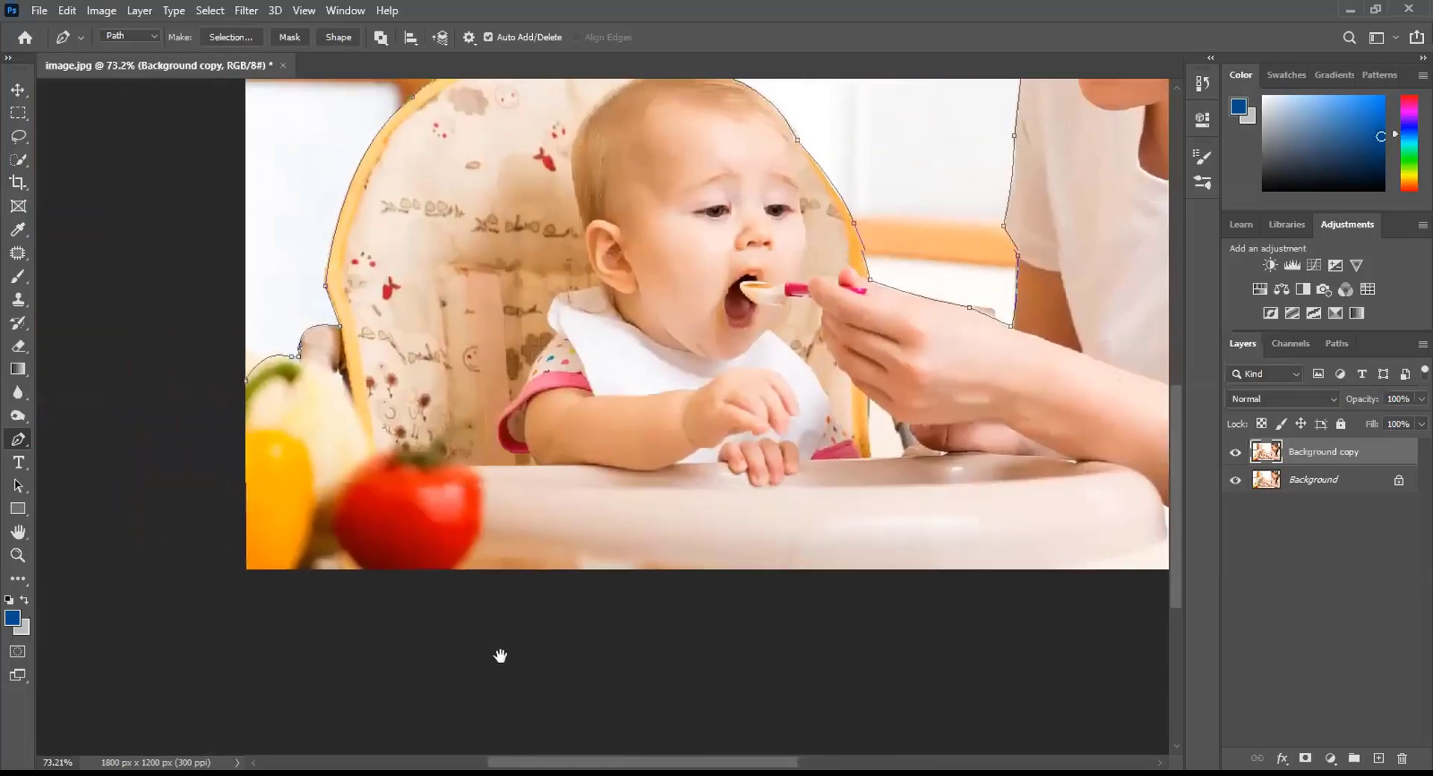
pyautogui.click(222, 602)
pyautogui.click(227, 393)
pyautogui.click(243, 384)
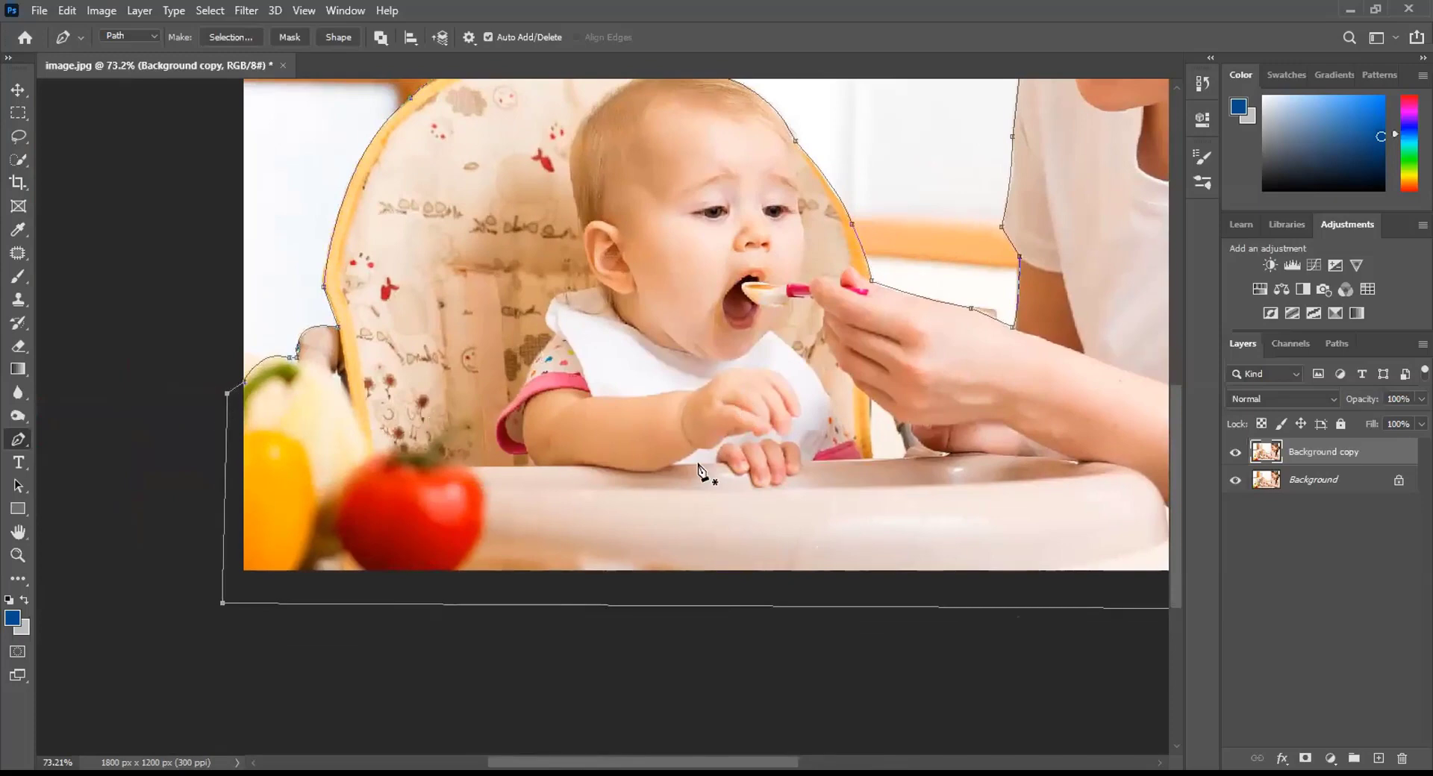
# Convert the closed path into a selection and copy the selected mother and baby onto a new layer
pyautogui.hotkey('ctrl', 'Return')
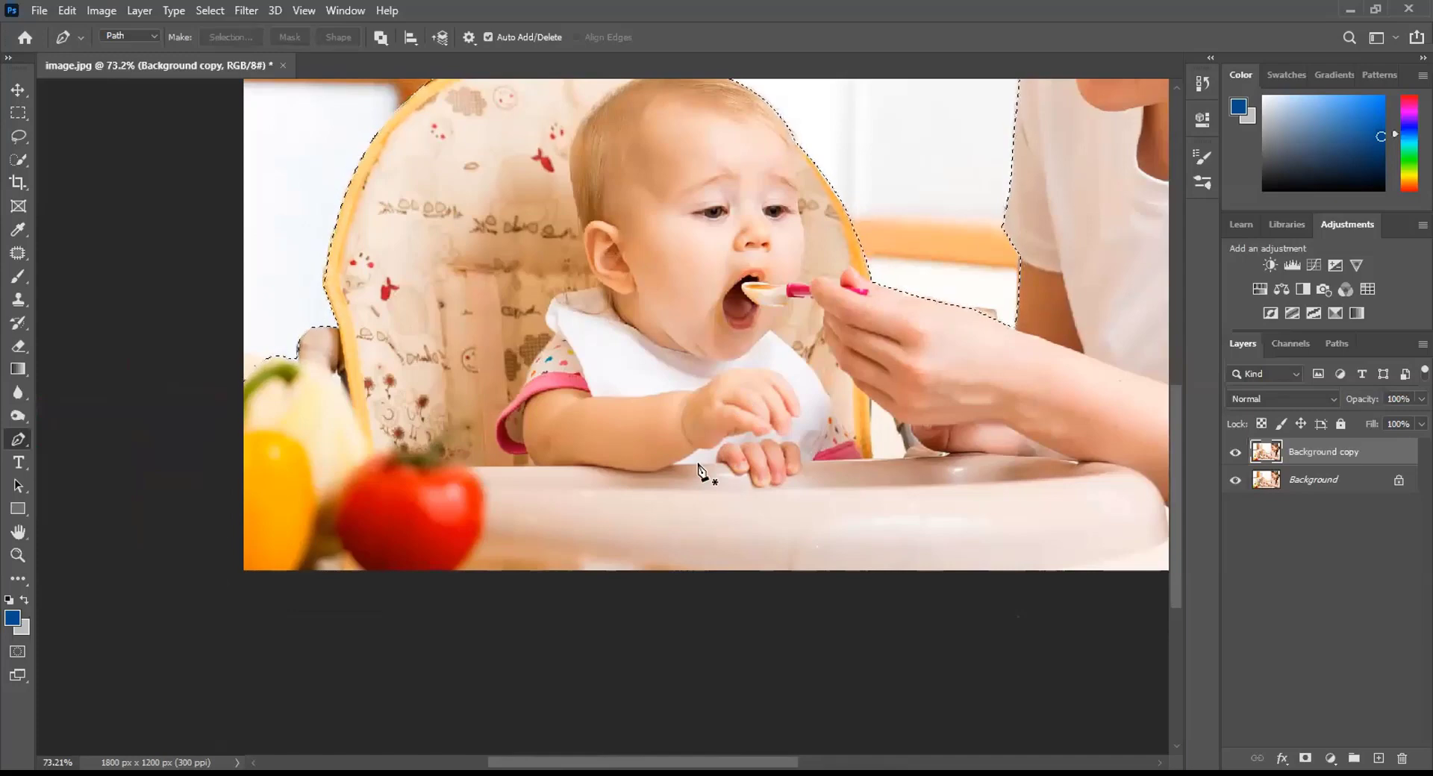
pyautogui.hotkey('ctrl', 'j')
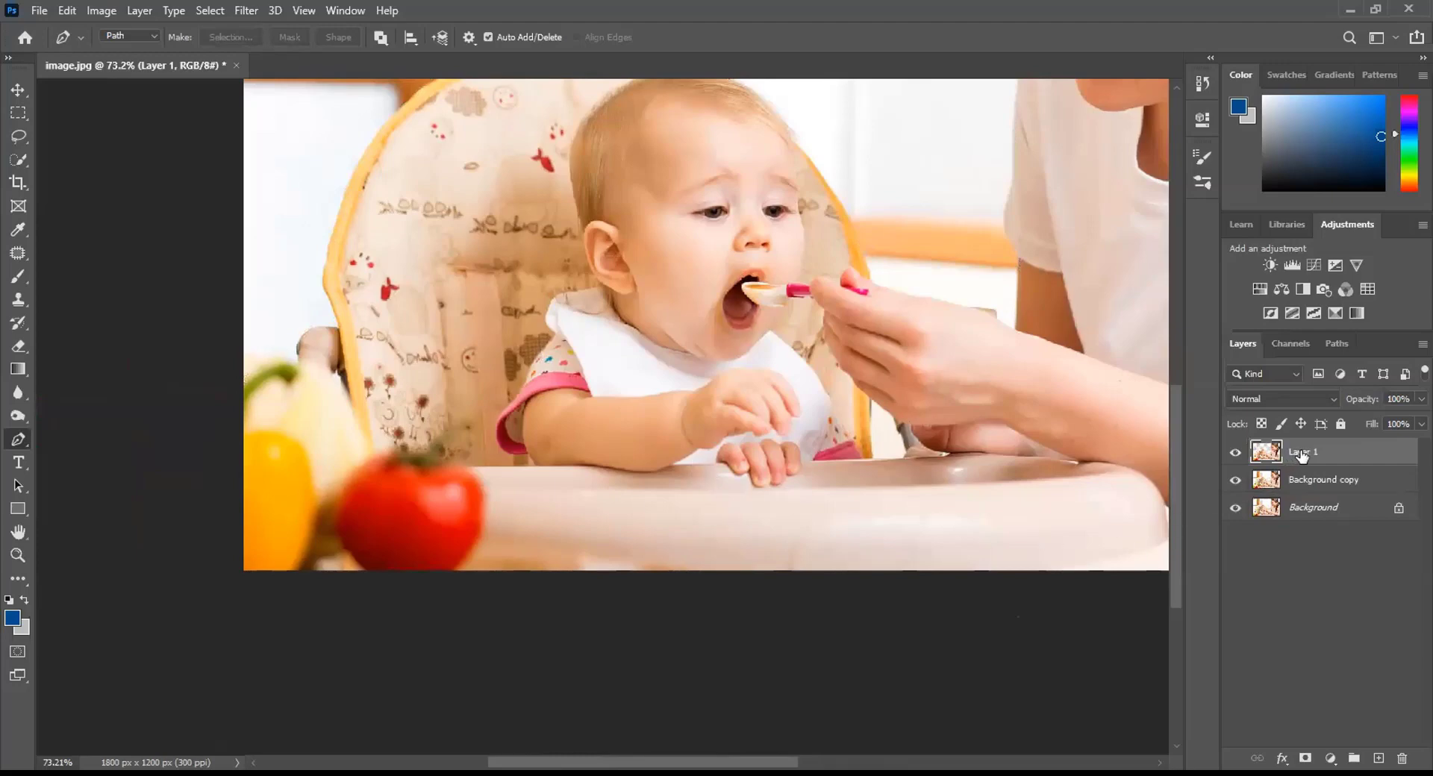
# Shift the cut-out layer slightly to check it, and move it back over the original photo
pyautogui.click(13, 86)
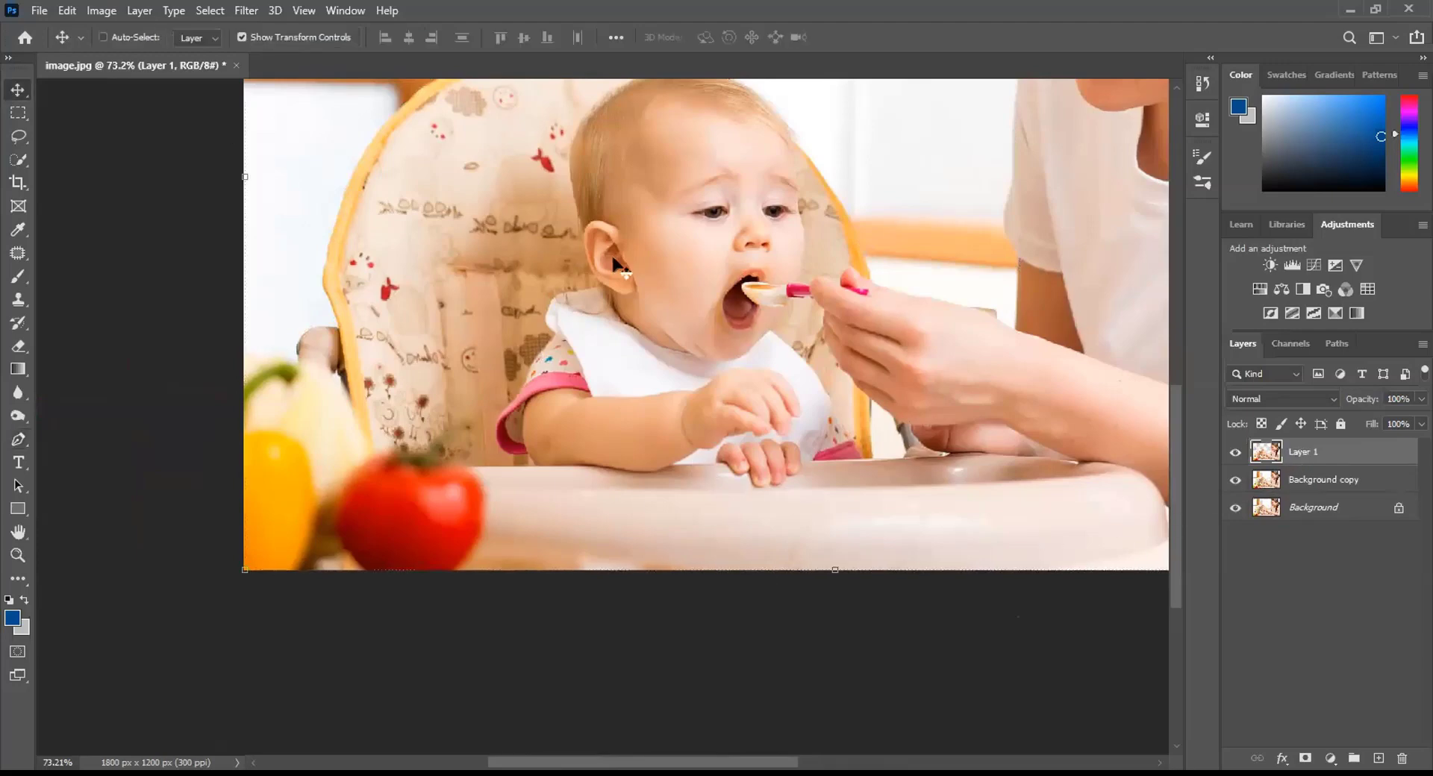
pyautogui.moveTo(721, 287); pyautogui.dragTo(683, 252)
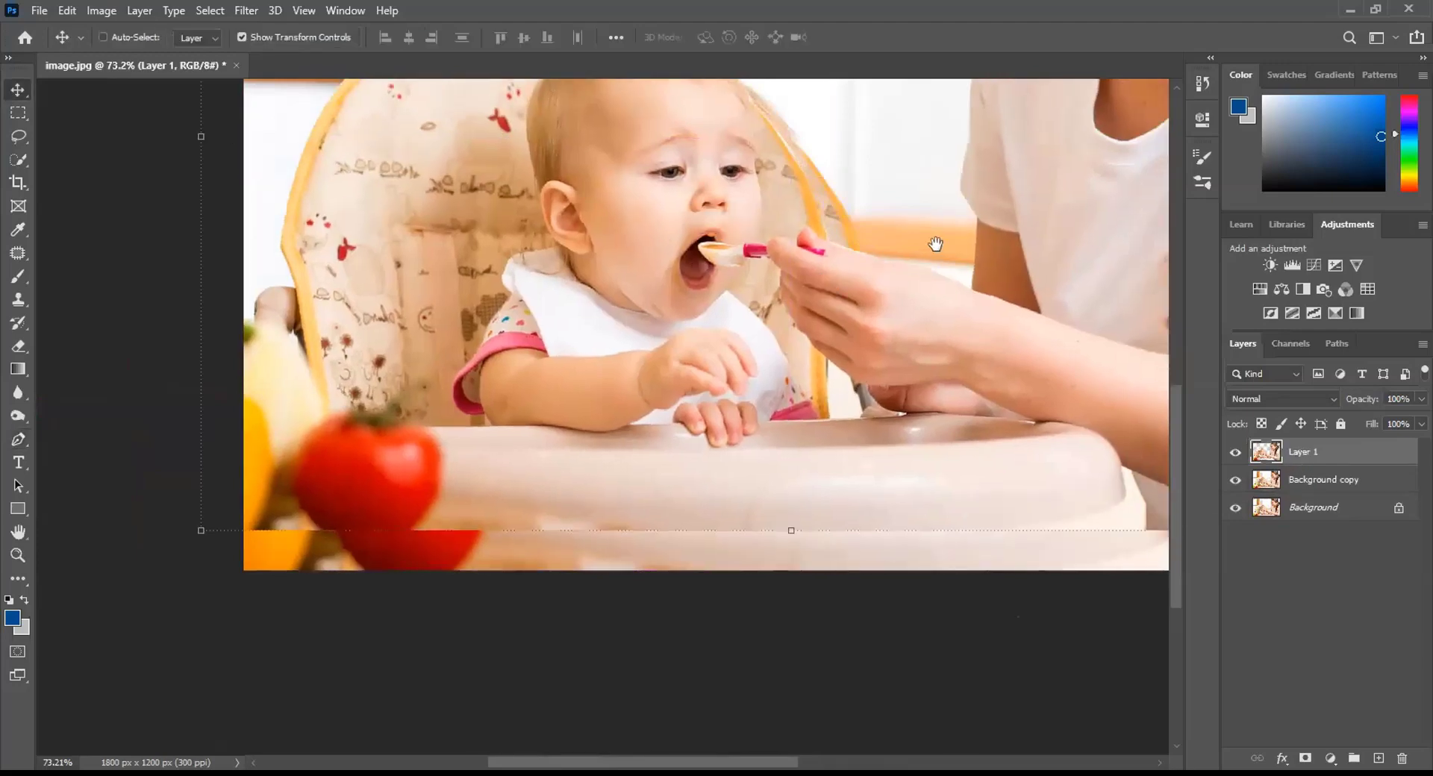
pyautogui.moveTo(930, 236); pyautogui.dragTo(850, 415)
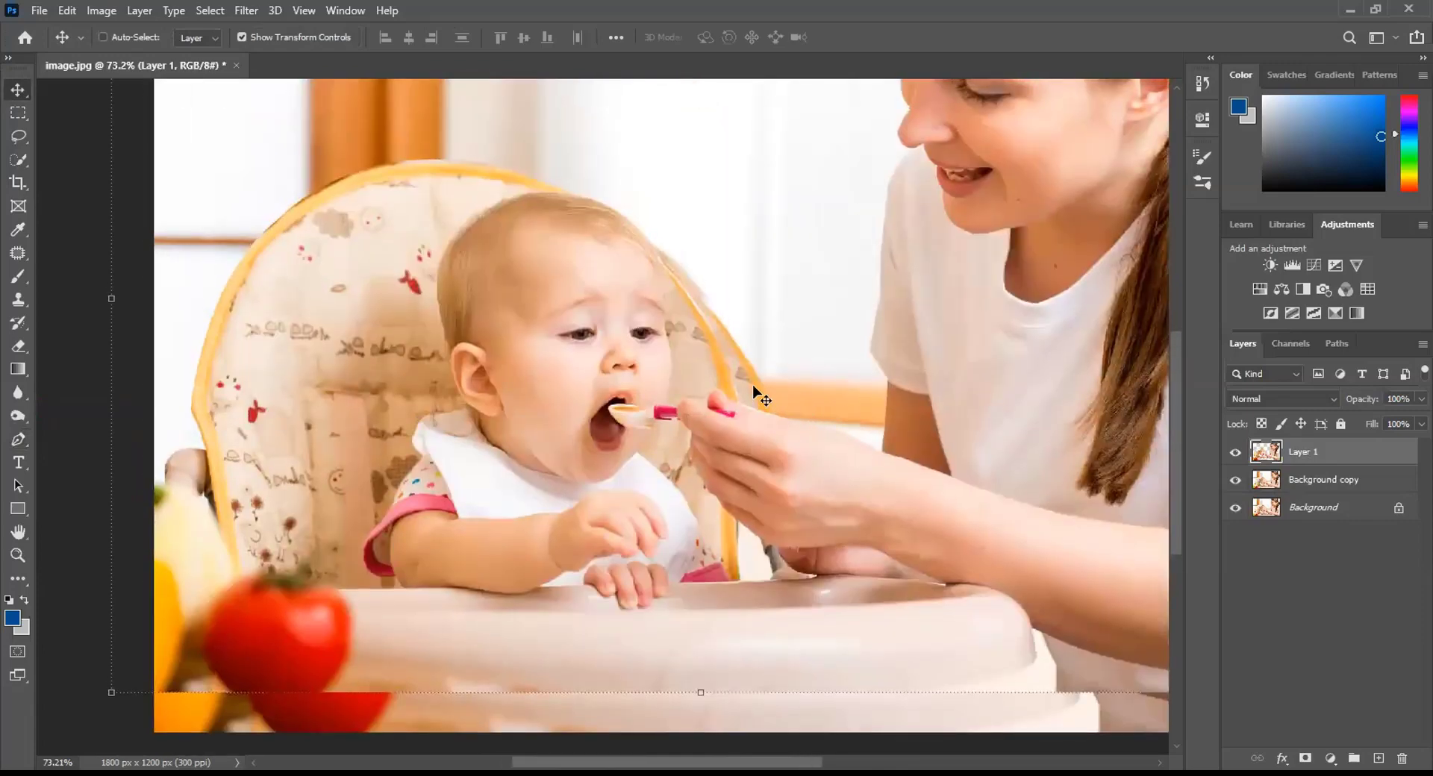
pyautogui.moveTo(759, 395); pyautogui.dragTo(802, 434)
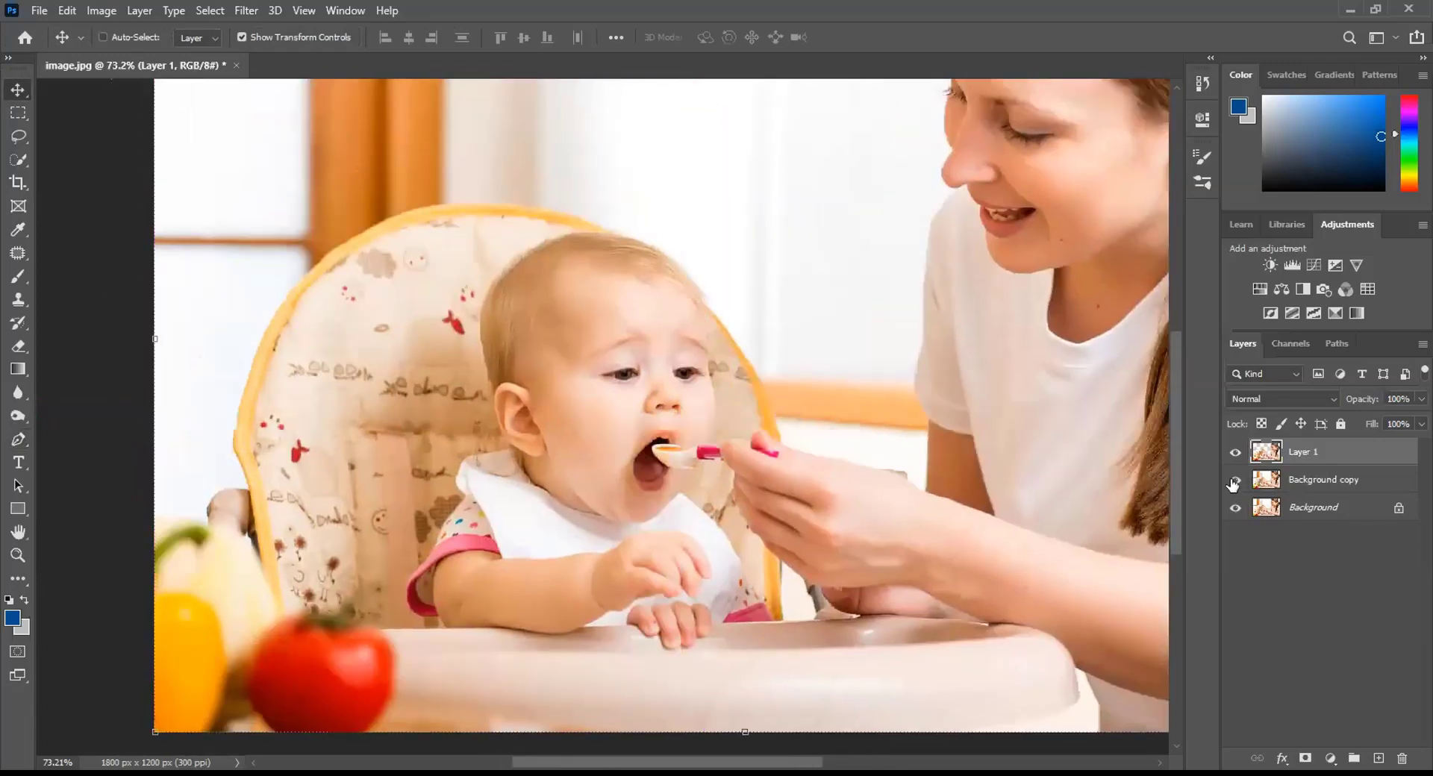
# Hide the Background copy and Background layers so only the cut-out layer is shown
pyautogui.moveTo(1235, 480); pyautogui.dragTo(1234, 508)
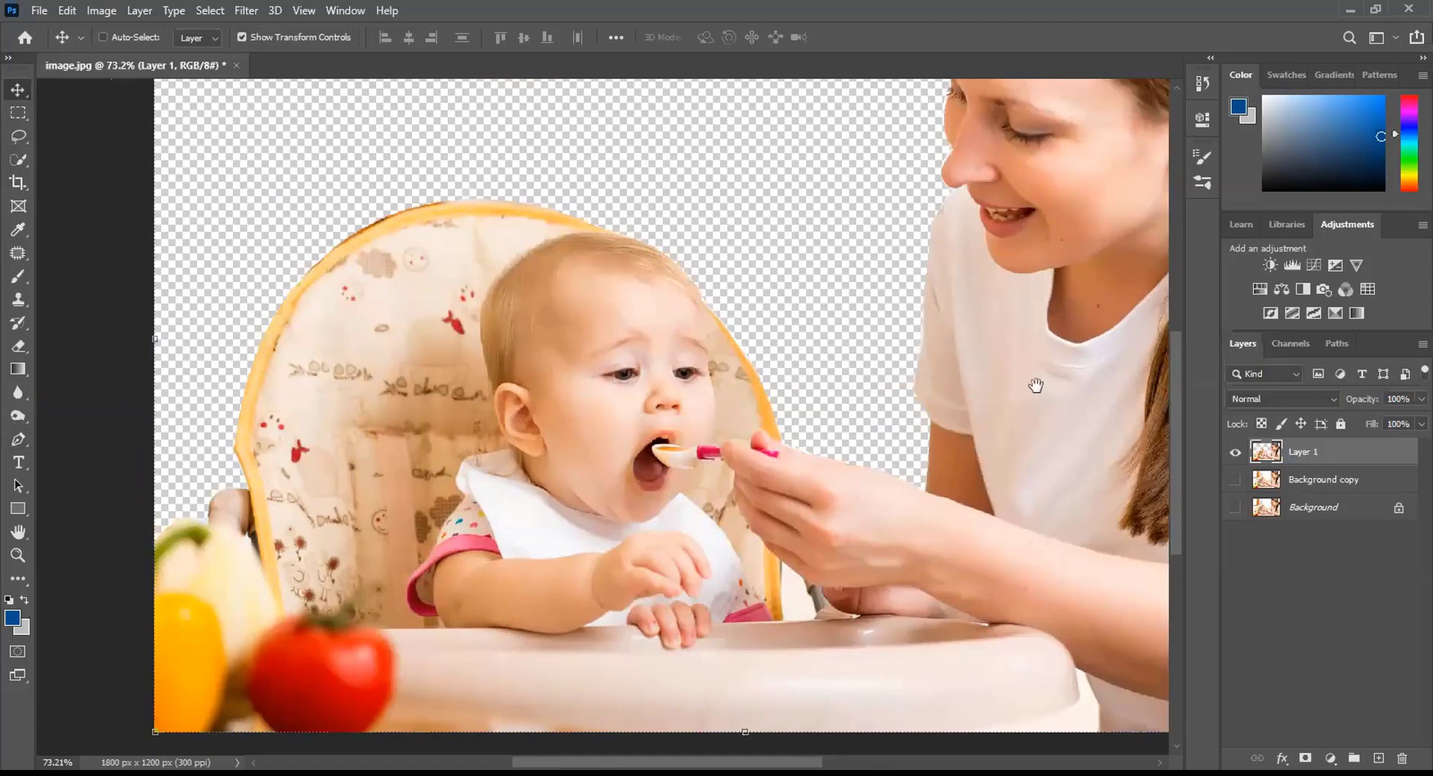
pyautogui.scroll(-5, 1021, 371)
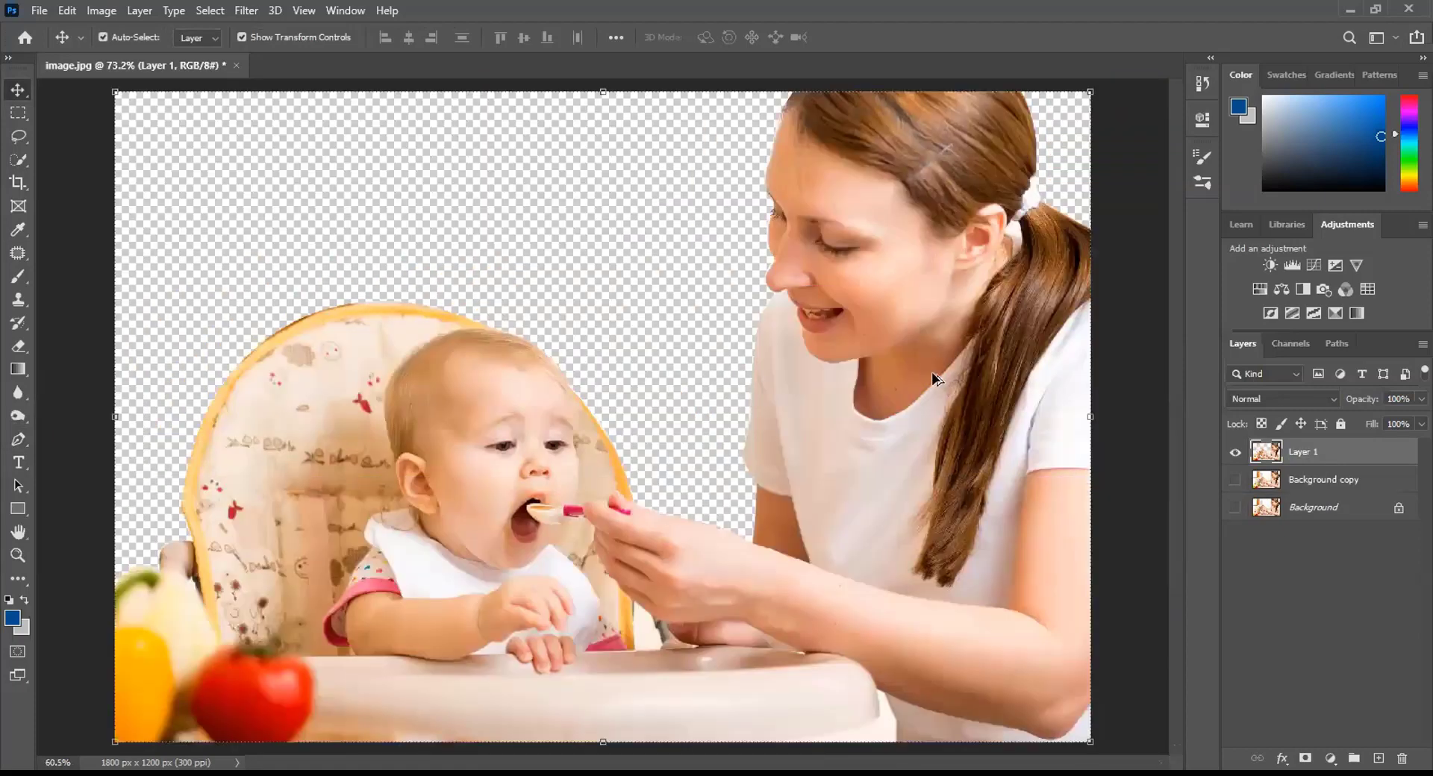
pyautogui.scroll(1, 758, 419)
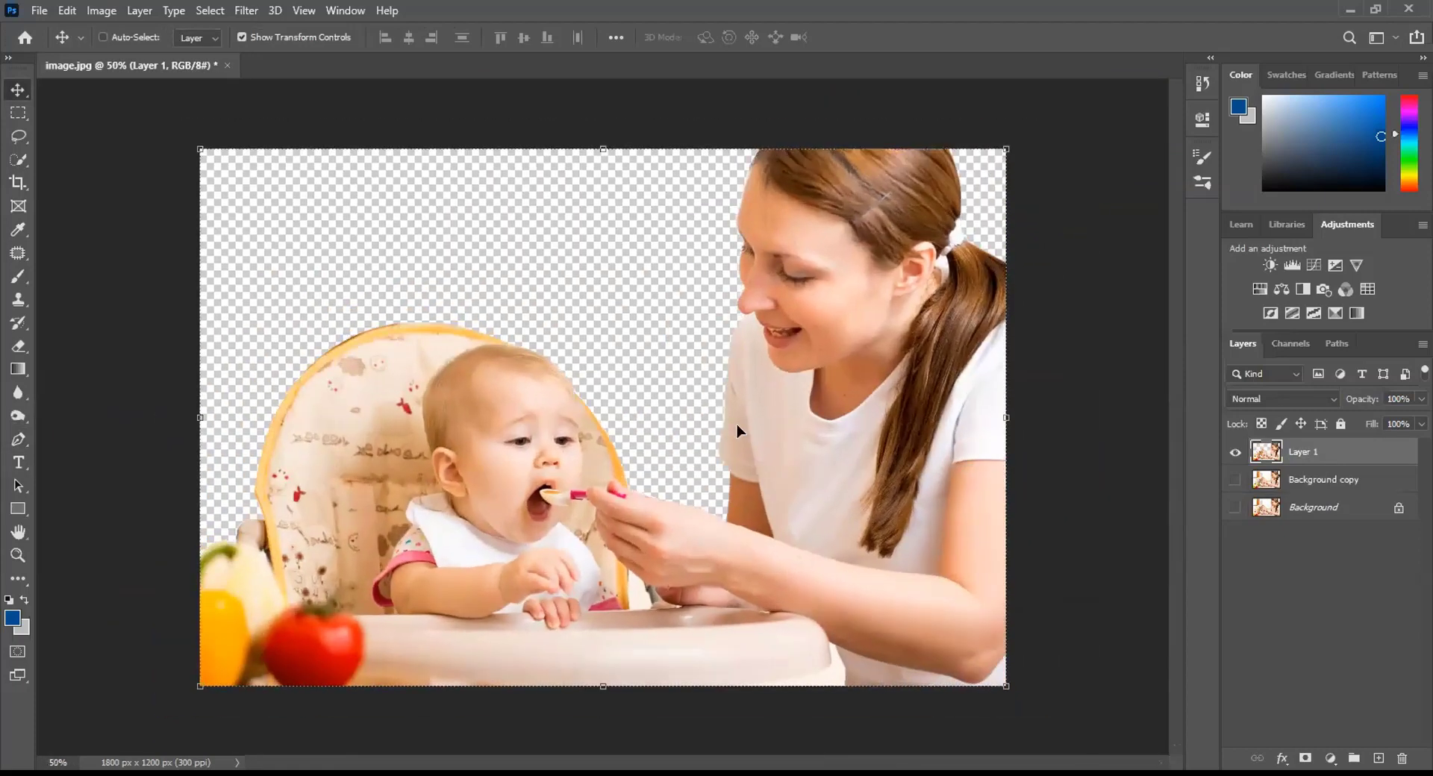
# Save the cut-out as a PNG named image in the Downloads folder, using the large file size option
pyautogui.hotkey('ctrl', 'shift', 's')
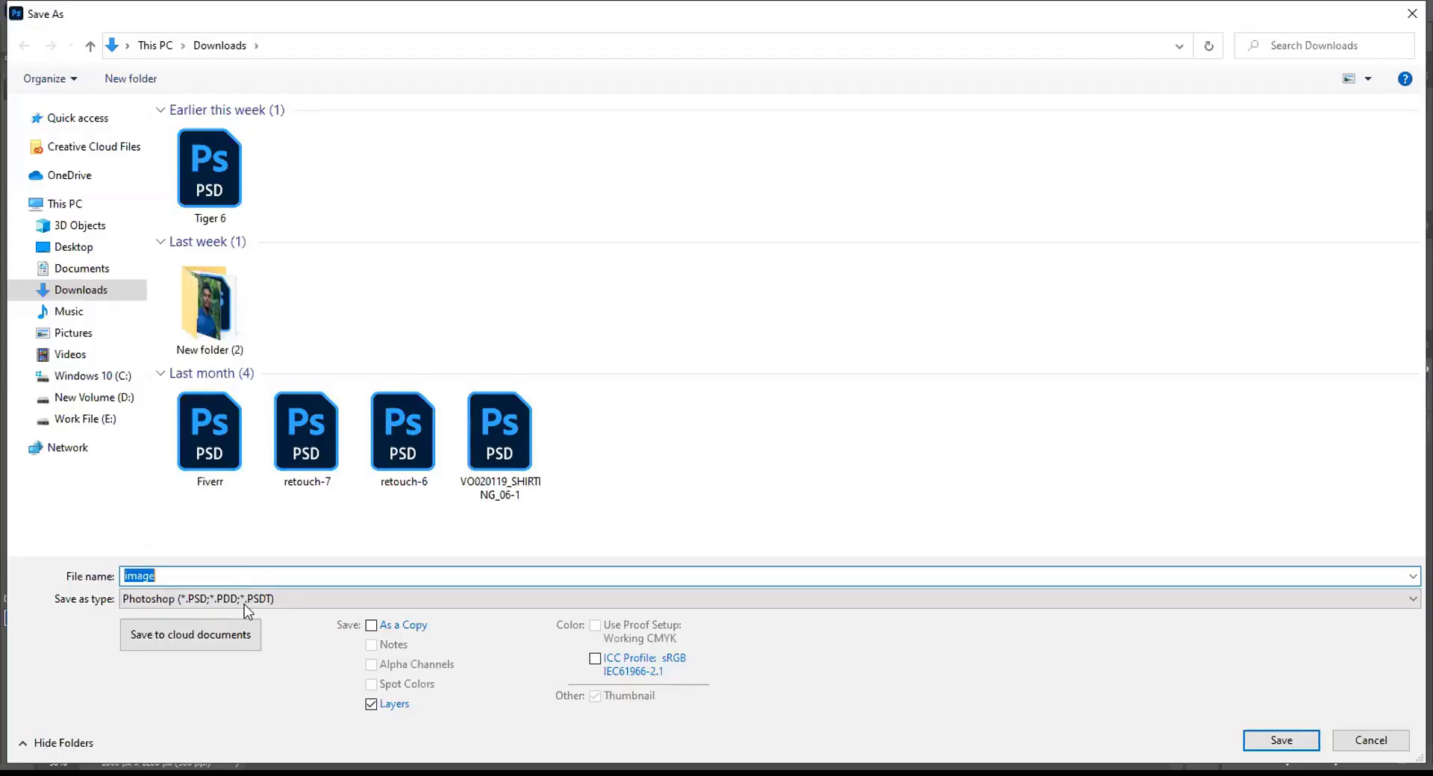
pyautogui.click(250, 605)
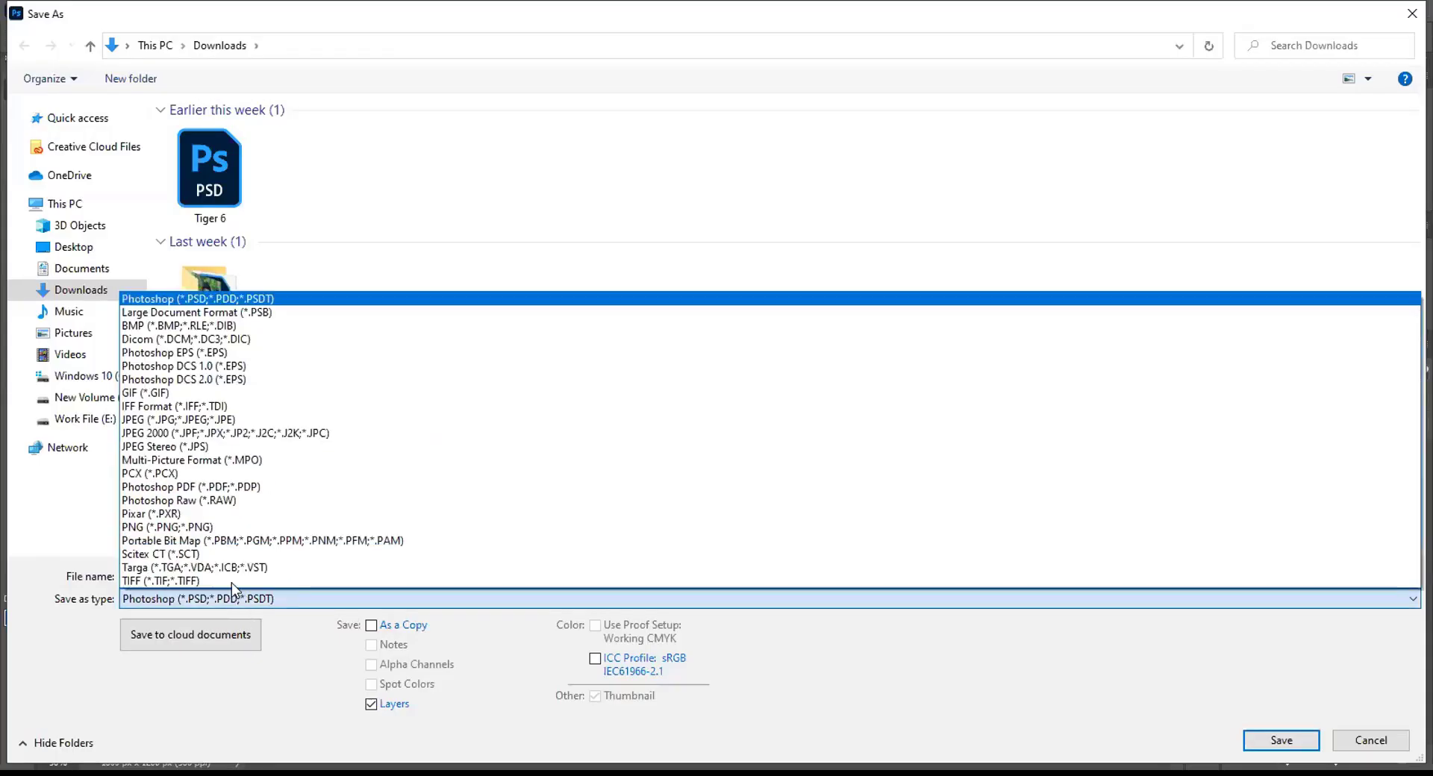
pyautogui.click(199, 528)
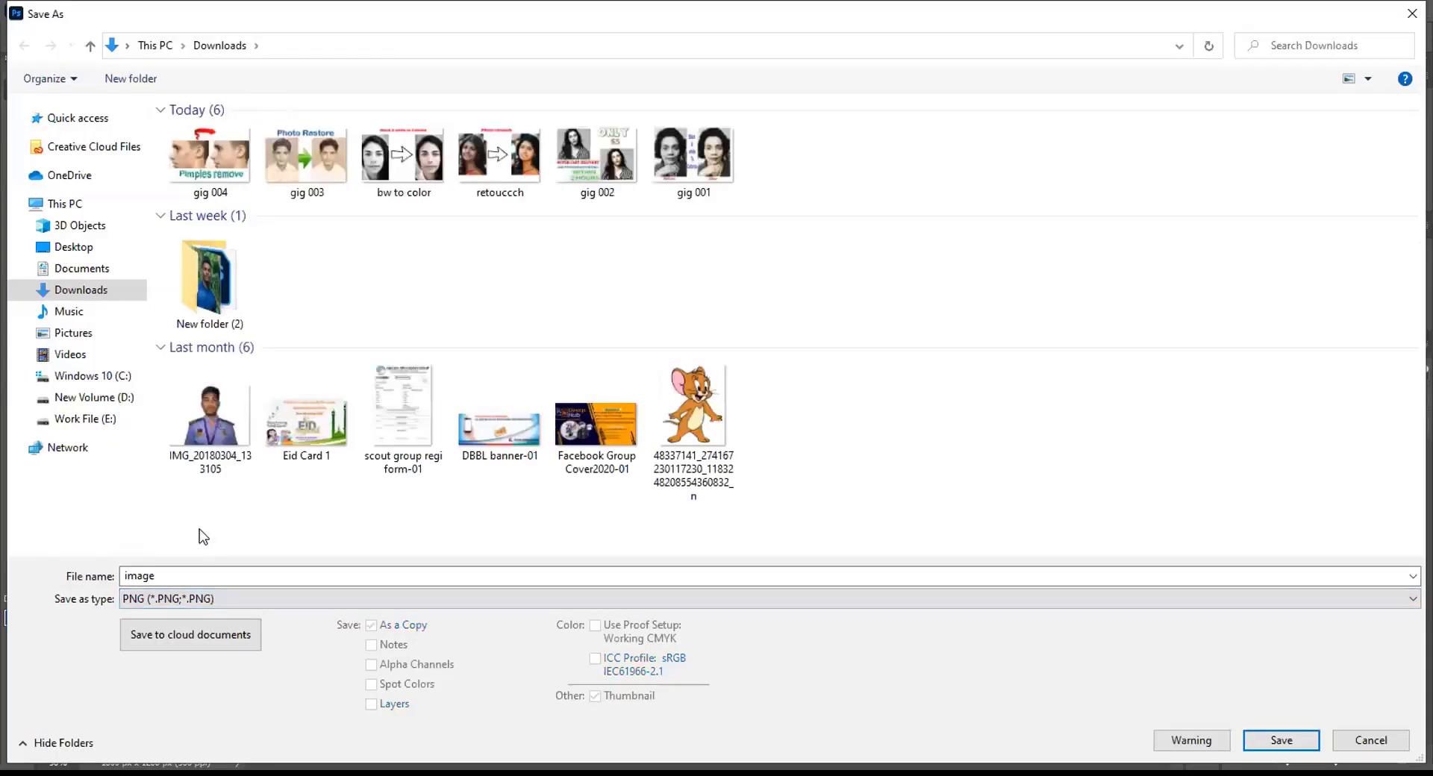
pyautogui.doubleClick(201, 572)
pyautogui.click(201, 572)
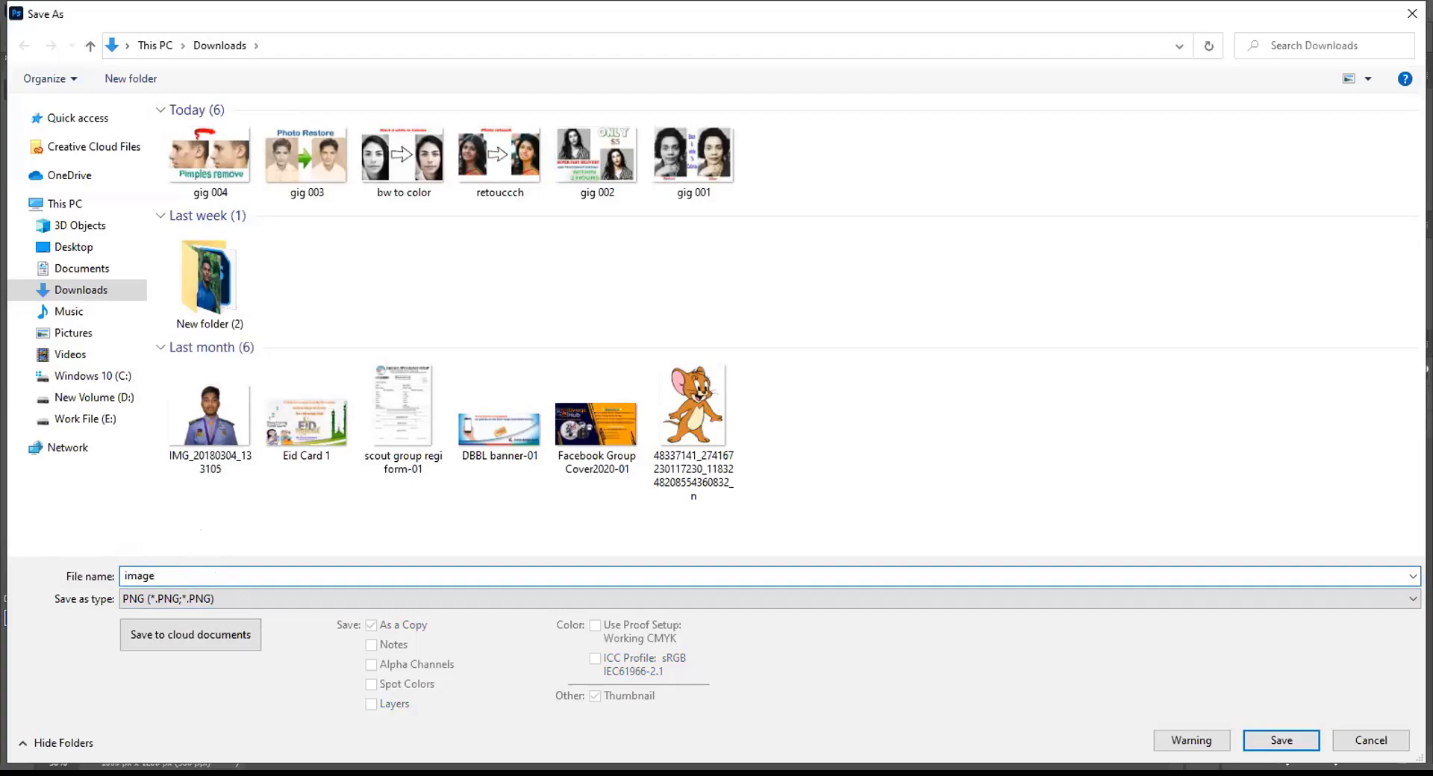
pyautogui.hotkey('ctrl', 'a')
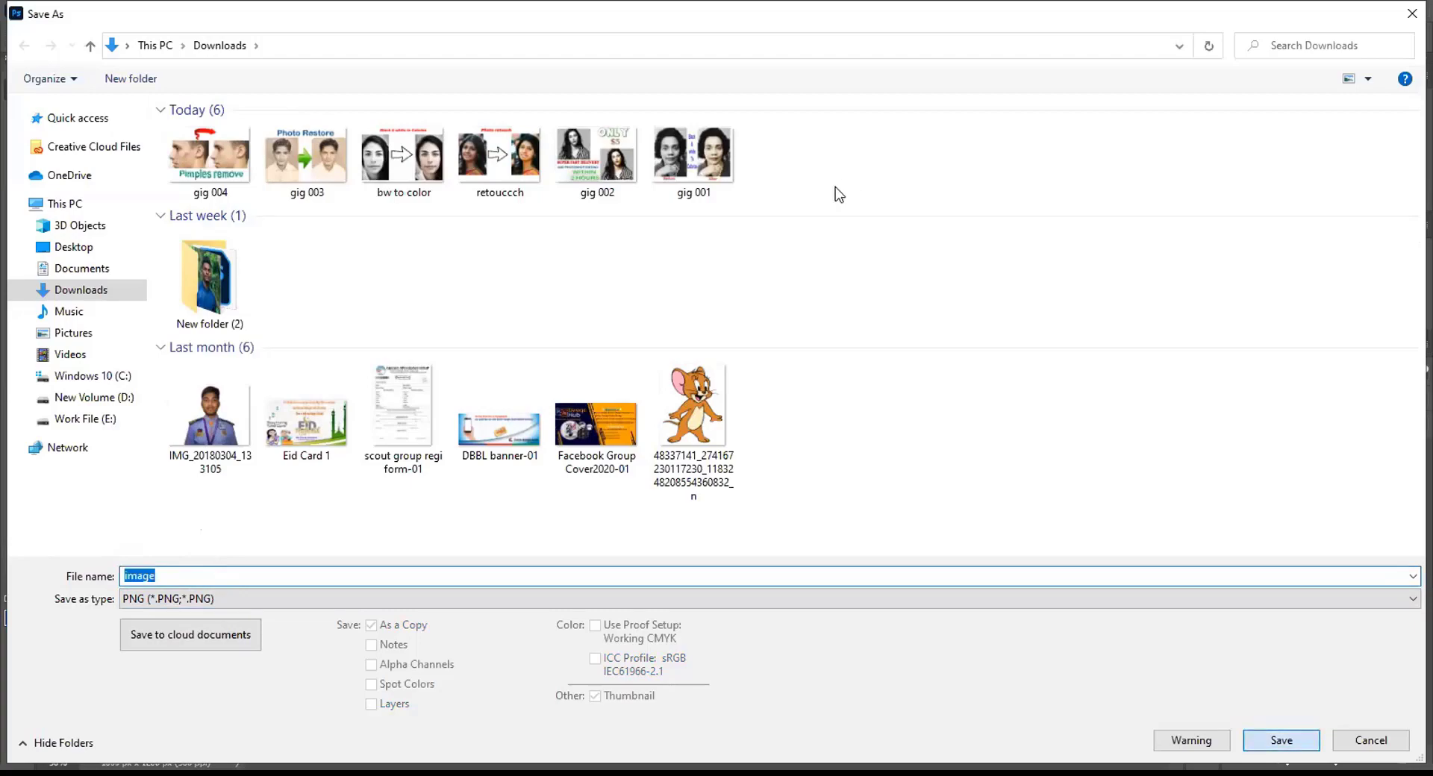
pyautogui.press('Return')
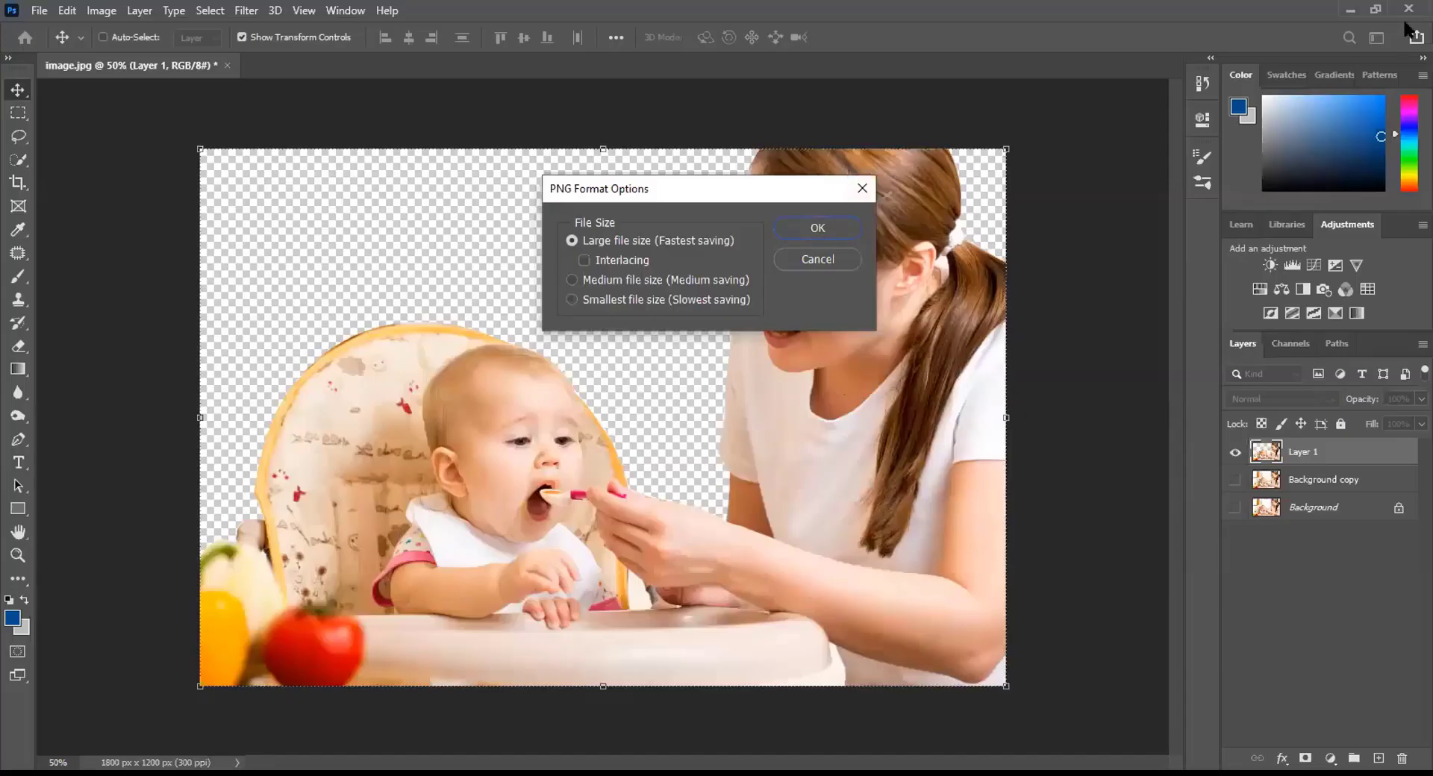
pyautogui.press('Return')
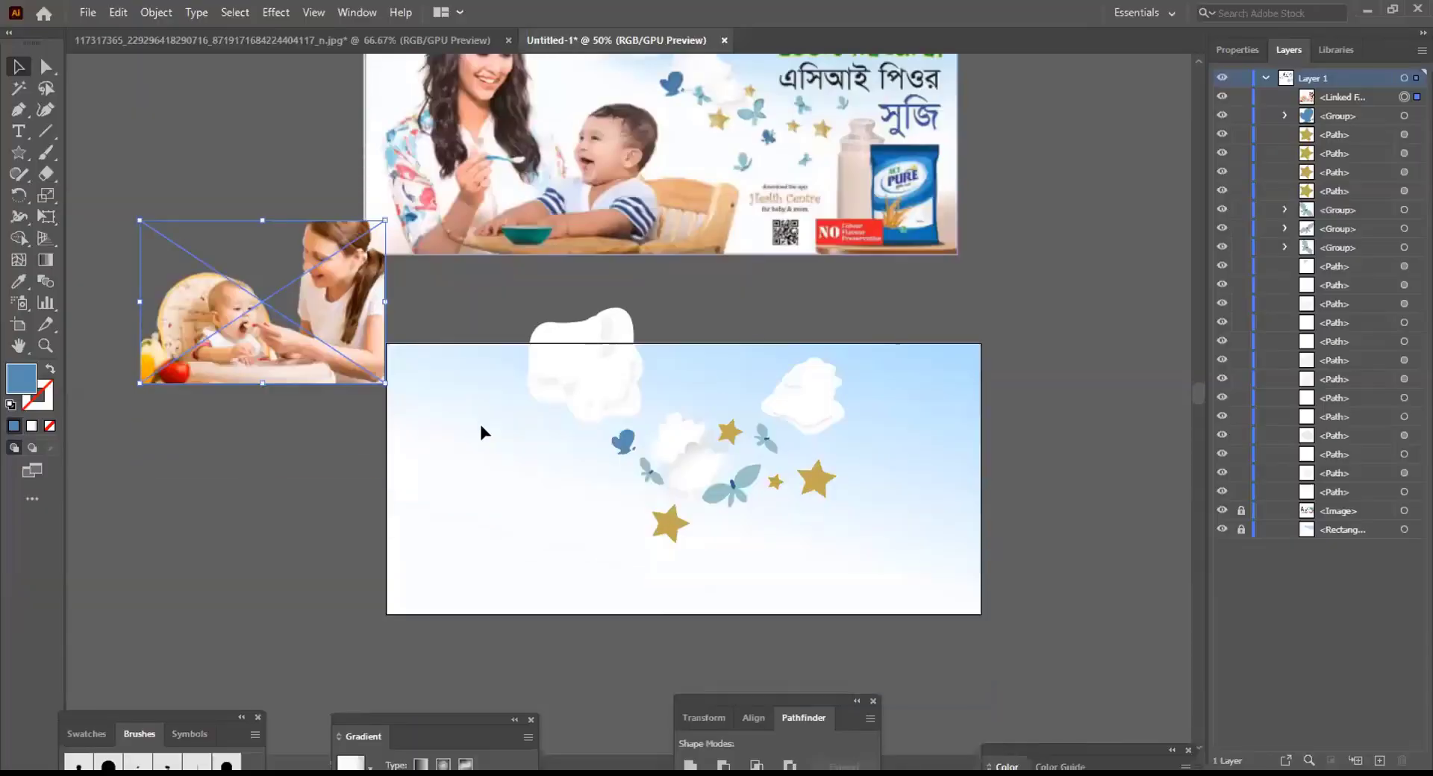
# Move the placed mother-and-baby cut-out into the lower-left corner of the sky artboard
pyautogui.scroll(1, 482, 433)
pyautogui.moveTo(318, 399); pyautogui.dragTo(547, 628)
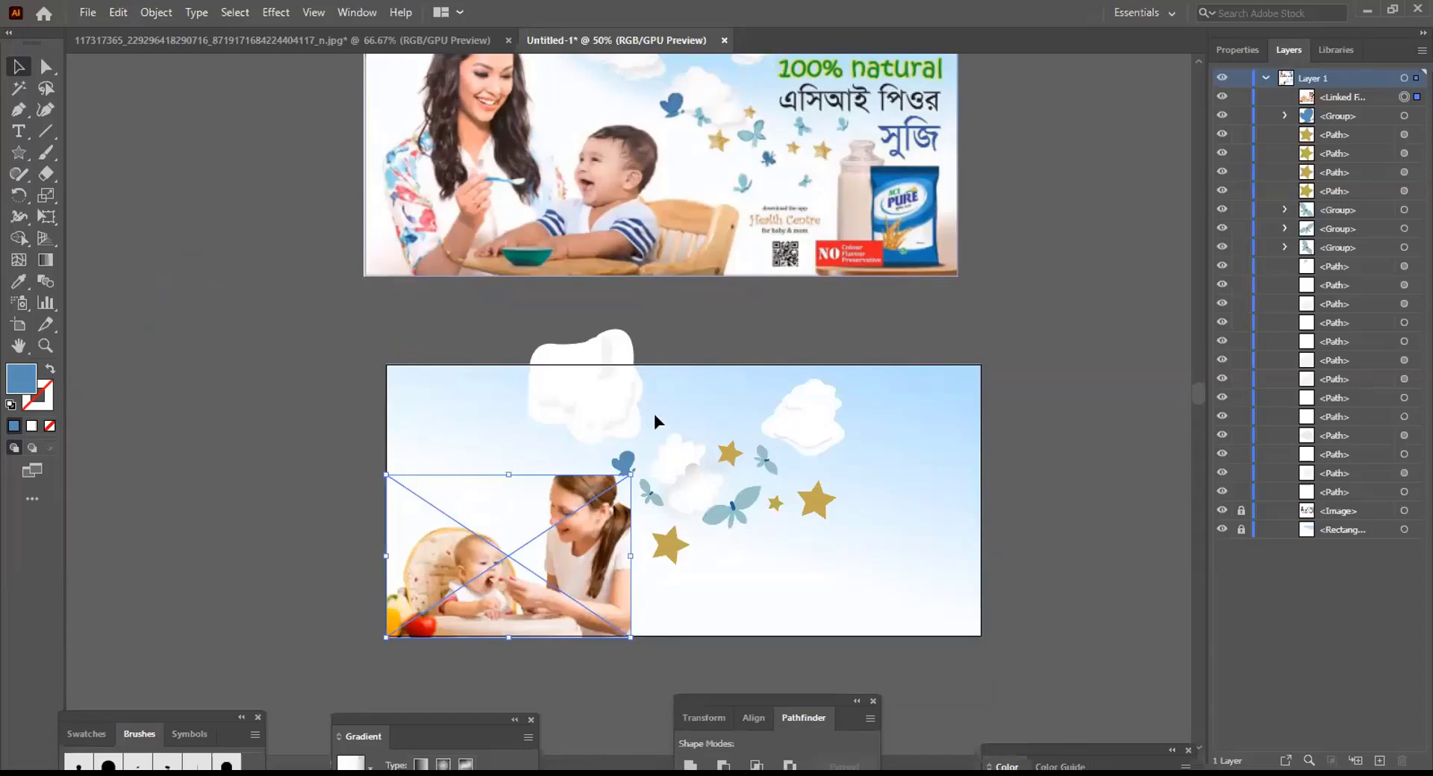
pyautogui.scroll(1, 655, 420)
pyautogui.scroll(-2, 656, 418)
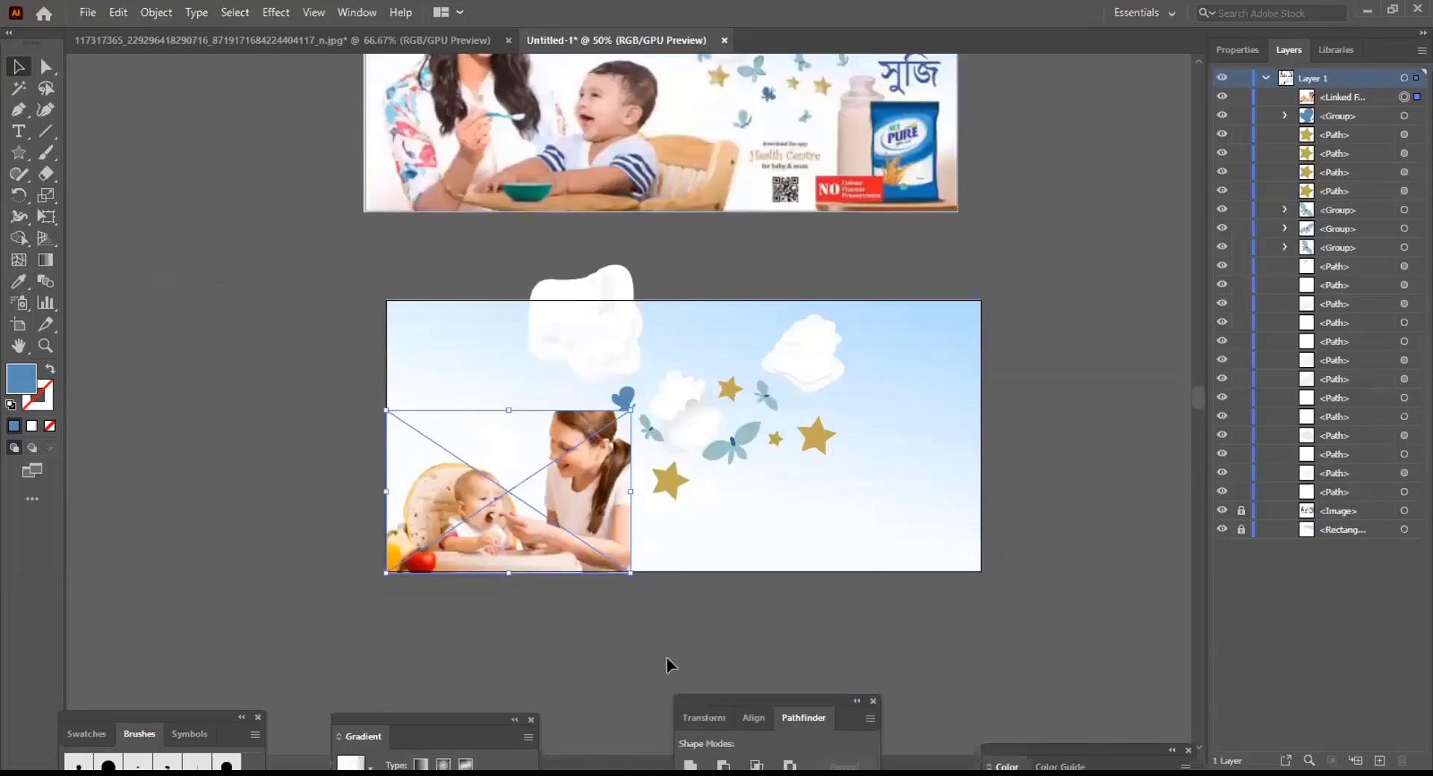
pyautogui.click(668, 664)
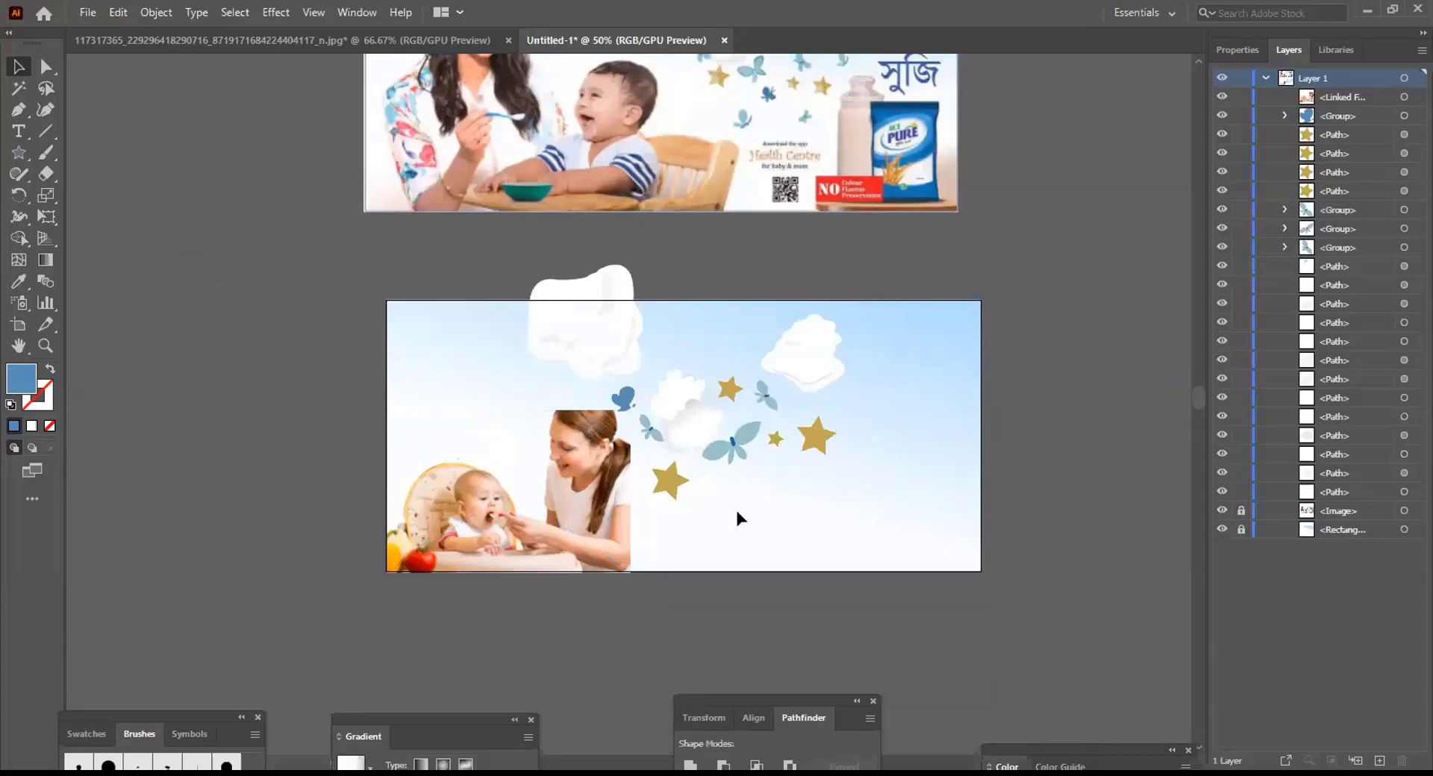
# Mirror the mother-and-baby image horizontally and move it back into the artboard's lower-left corner
pyautogui.click(604, 518)
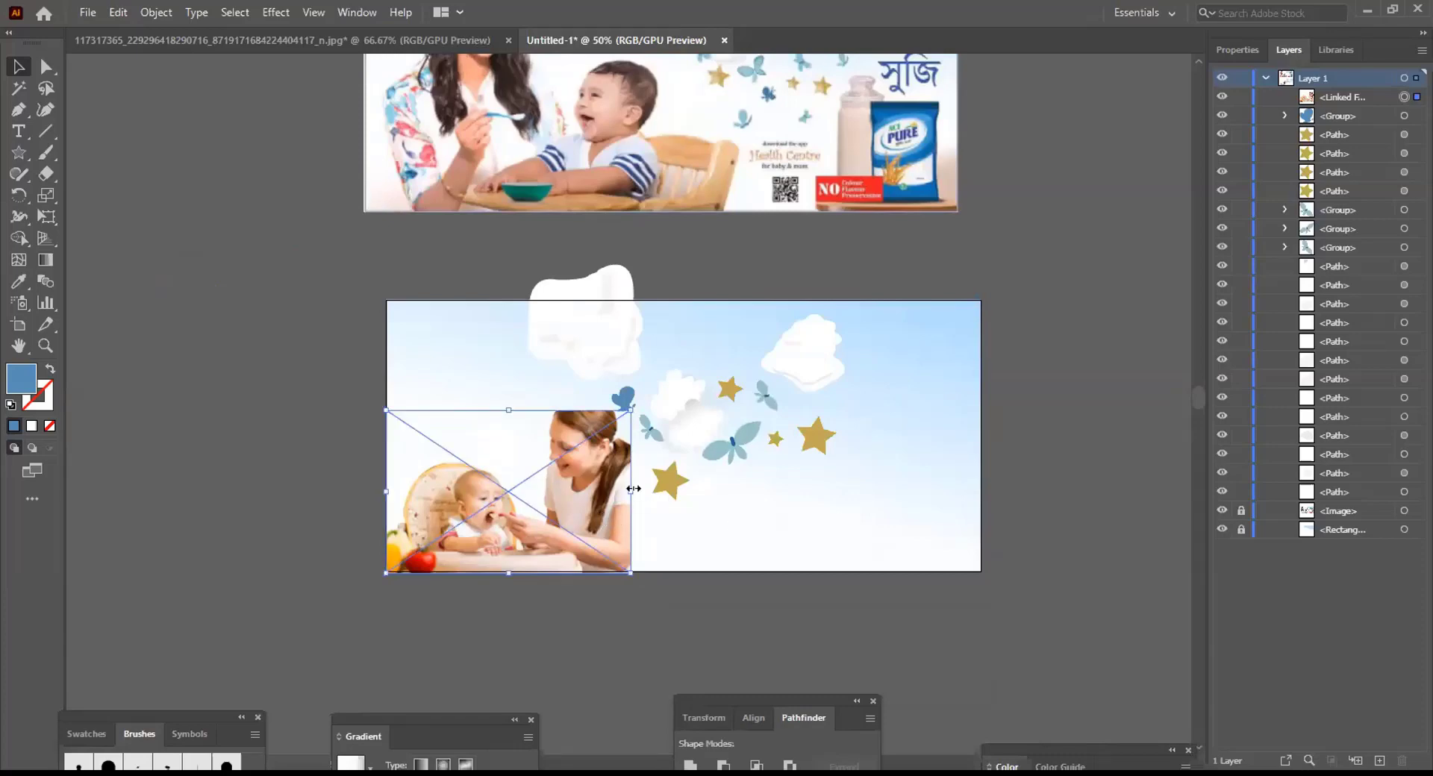
pyautogui.moveTo(632, 493); pyautogui.dragTo(158, 493)
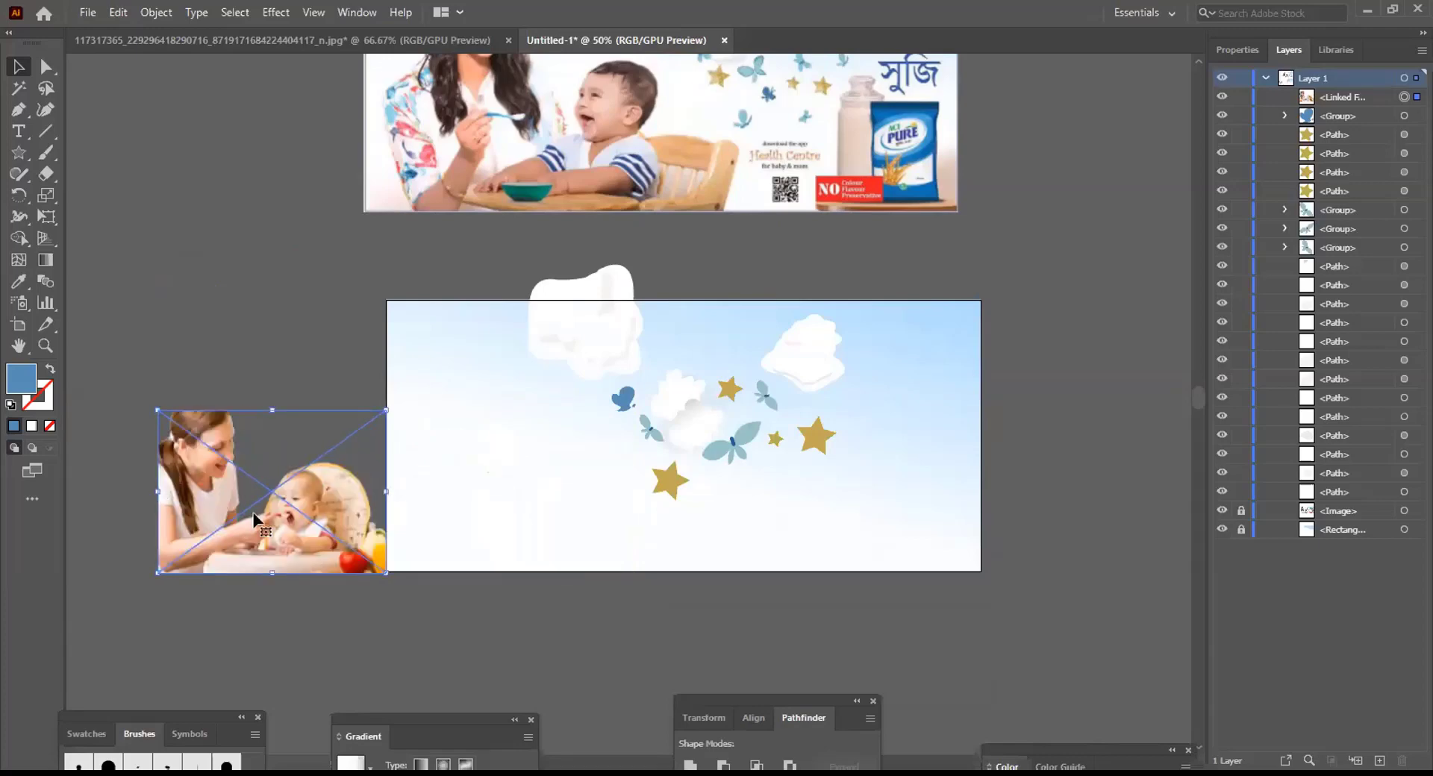
pyautogui.moveTo(282, 528); pyautogui.dragTo(524, 530)
pyautogui.click(472, 592)
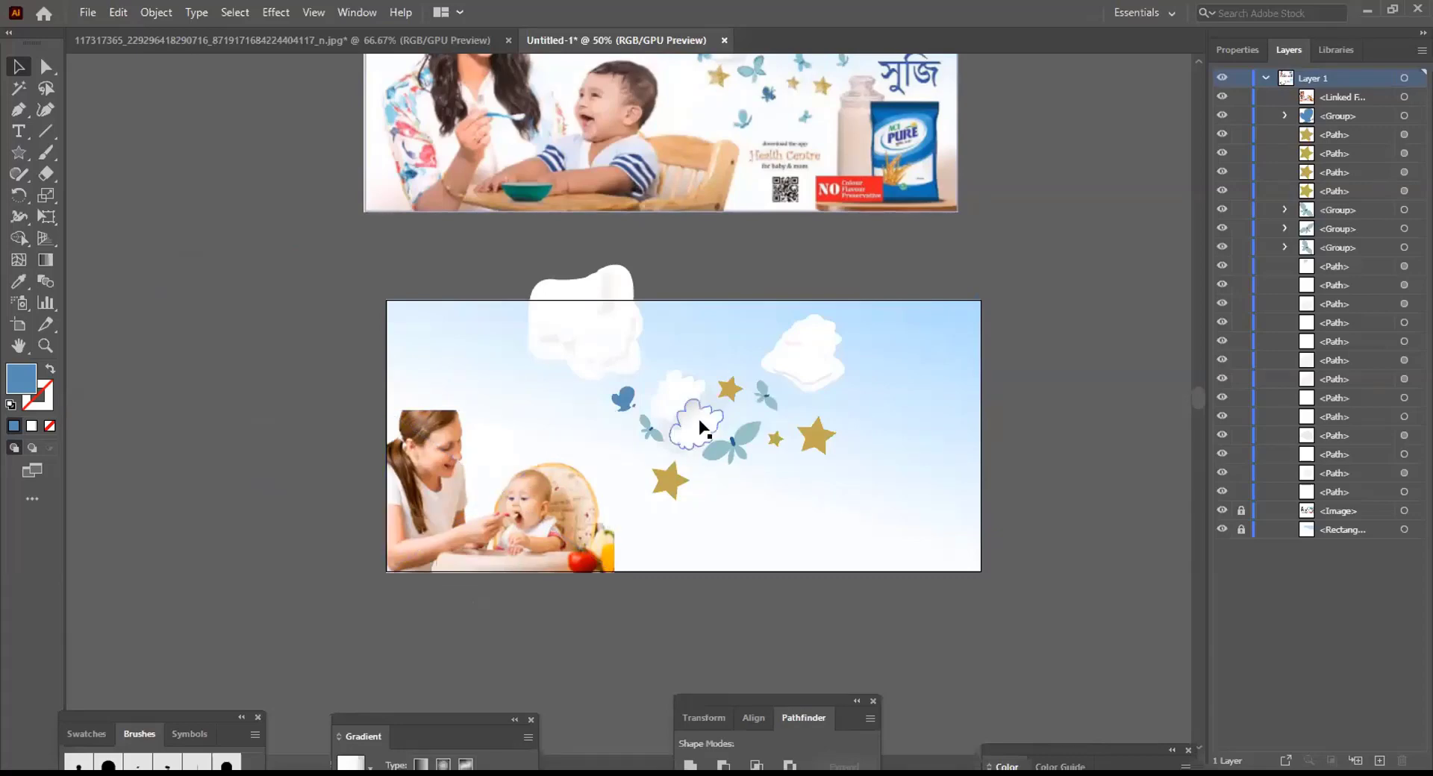
# Enlarge the mother-and-baby image to about 7.17 × 4.99 in from the artboard's lower-left corner, and embed it
pyautogui.hotkey('ctrl', '-')
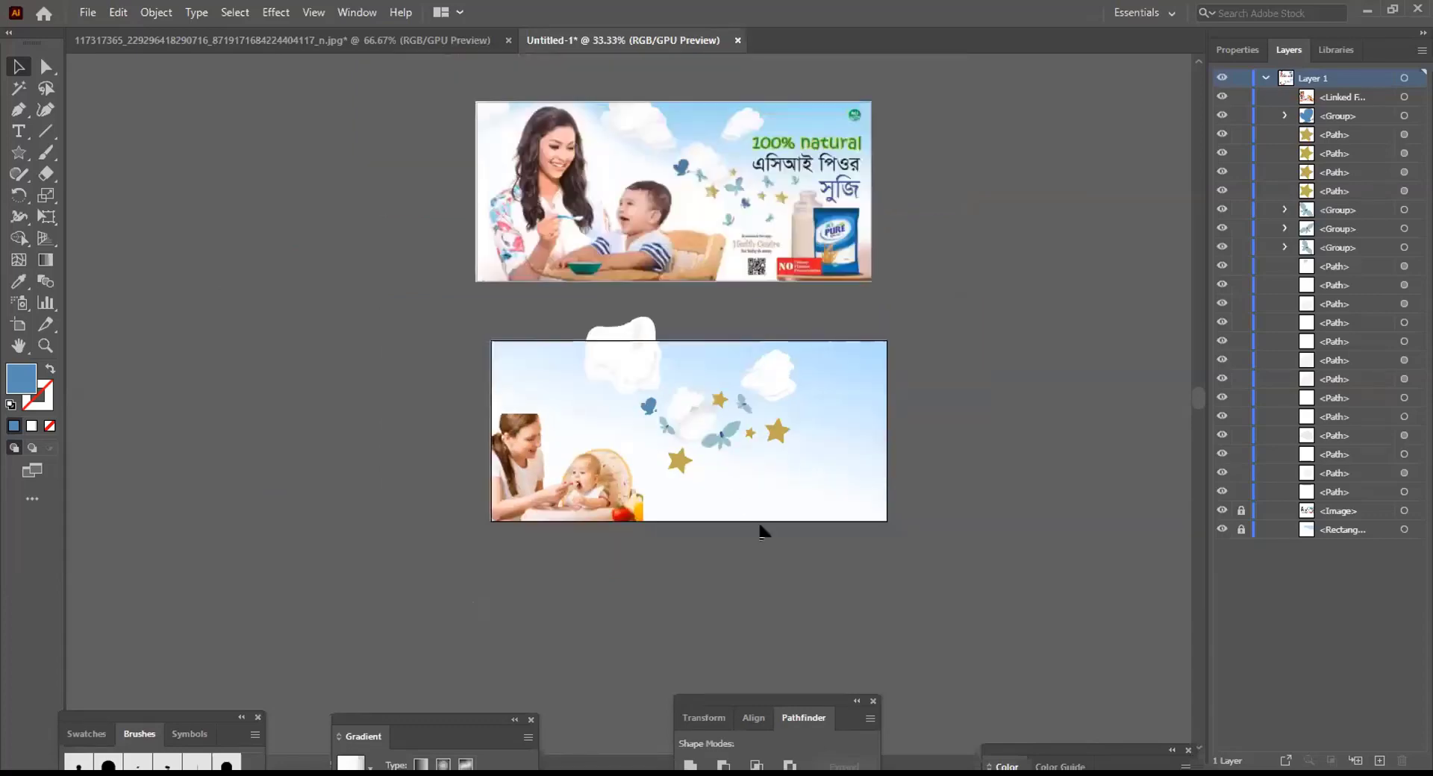
pyautogui.click(562, 460)
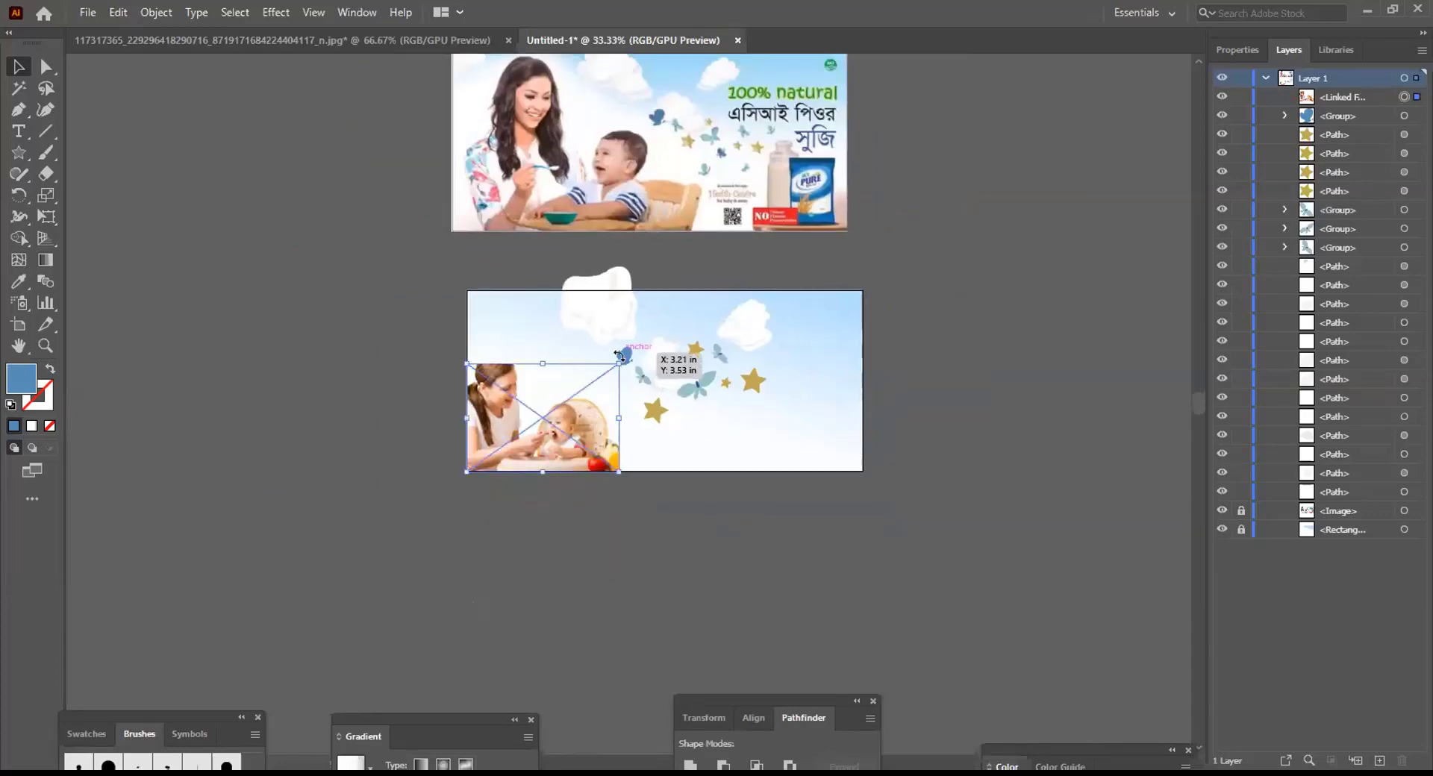
pyautogui.moveTo(621, 361); pyautogui.dragTo(661, 337)
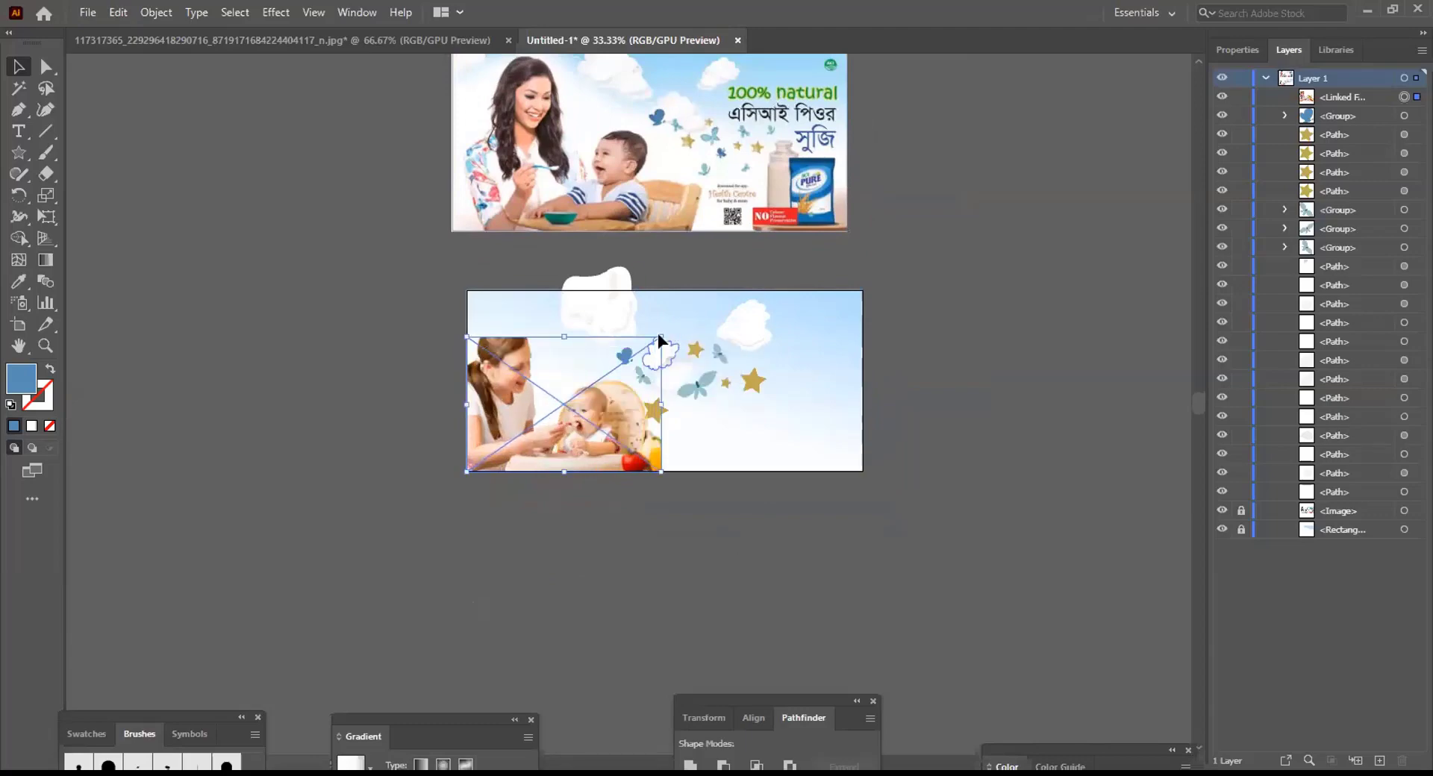
pyautogui.click(1241, 51)
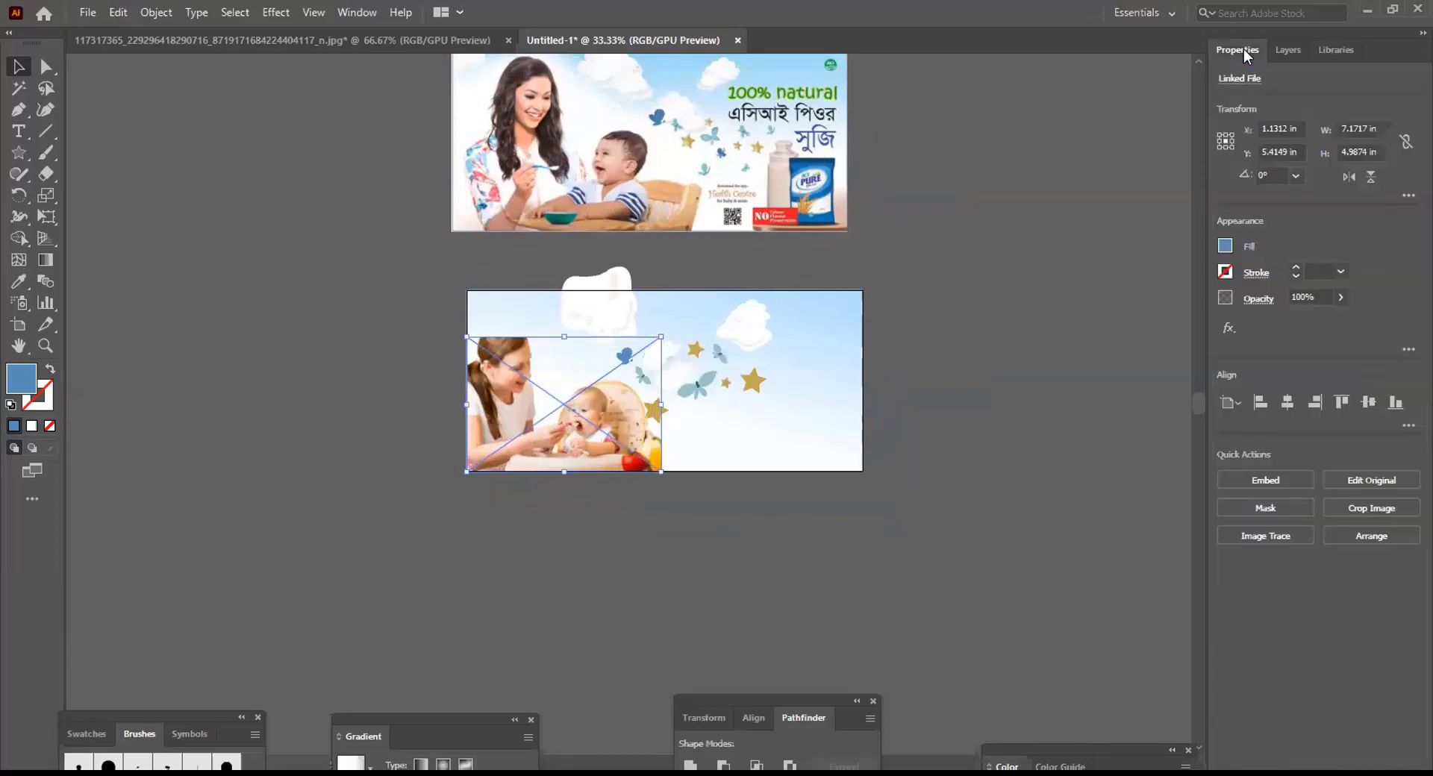
pyautogui.click(1265, 480)
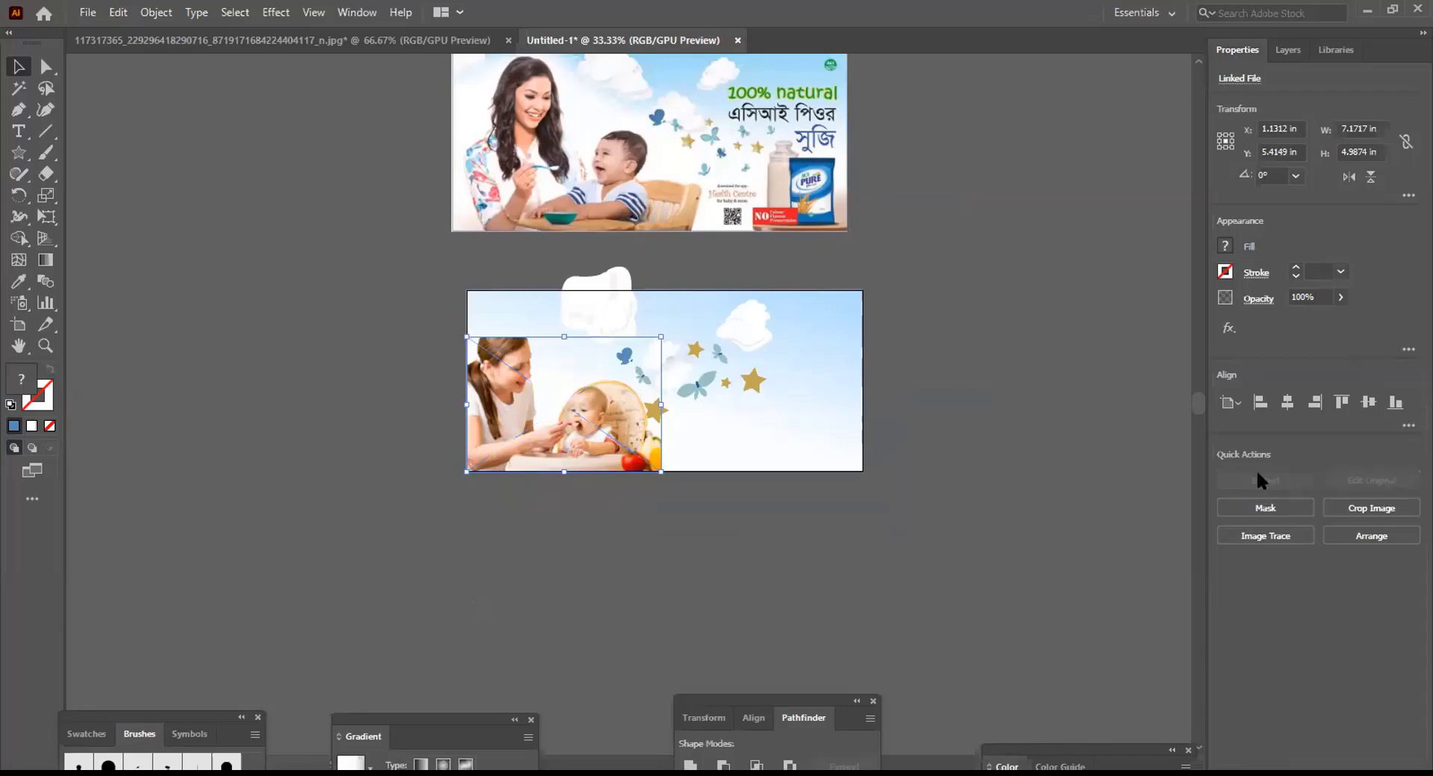
pyautogui.click(676, 590)
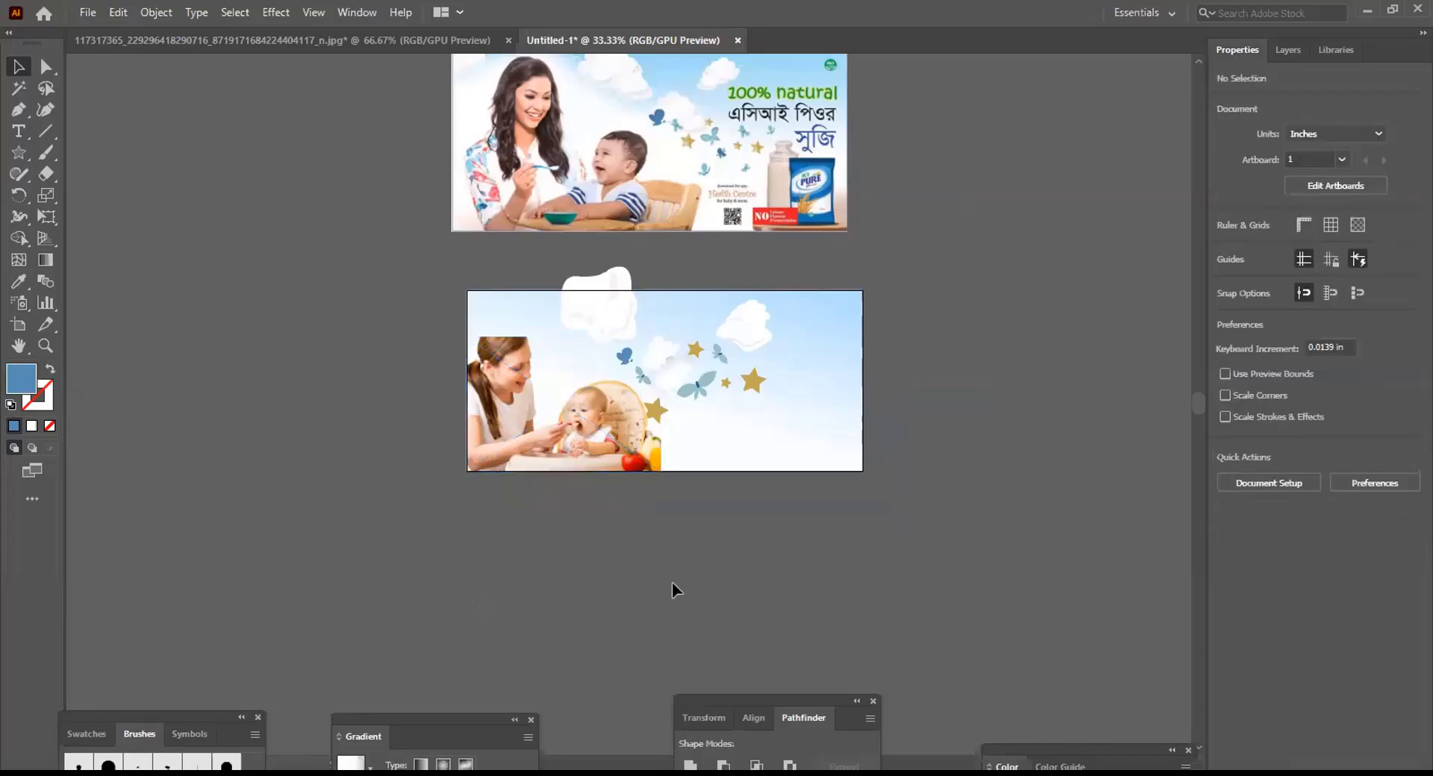
pyautogui.moveTo(982, 306); pyautogui.dragTo(946, 363)
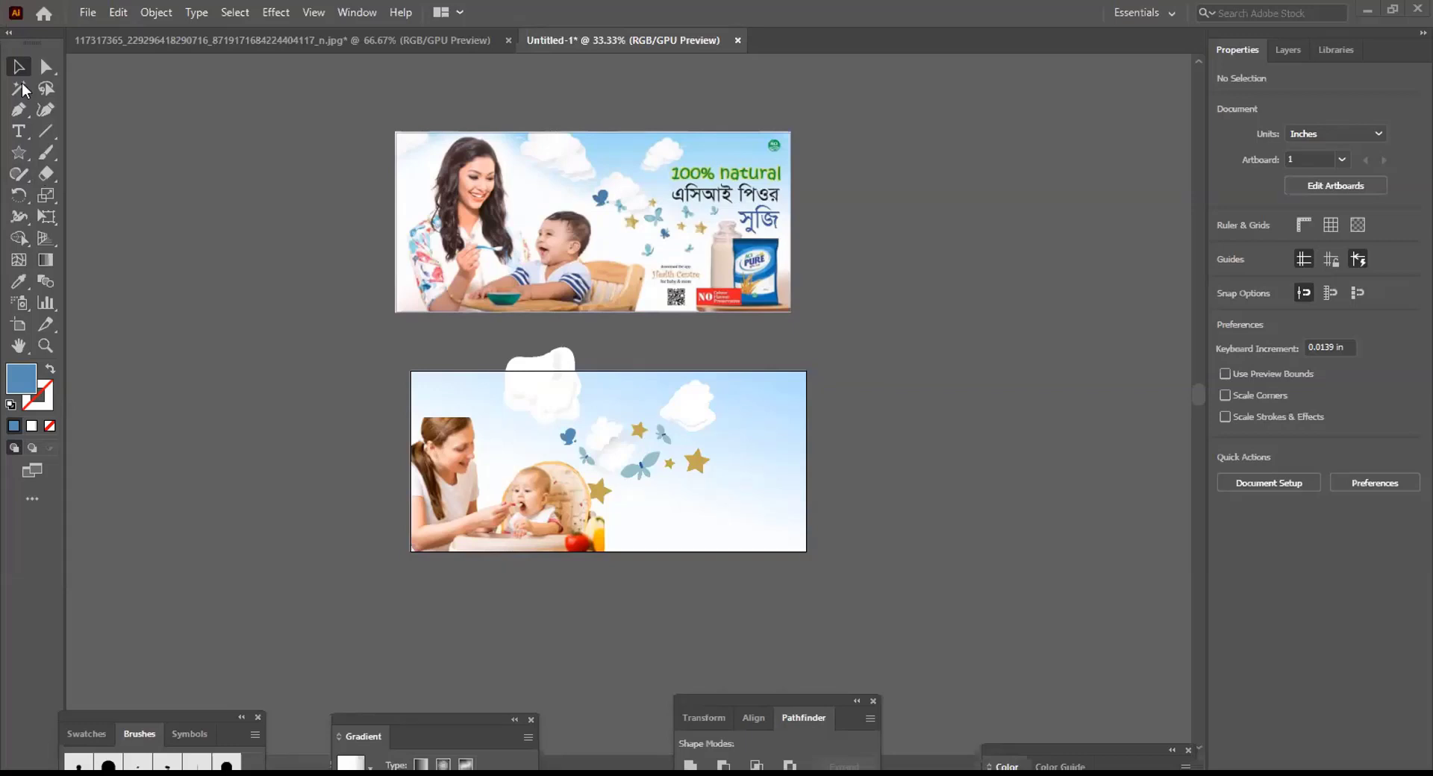
pyautogui.doubleClick(1188, 23)
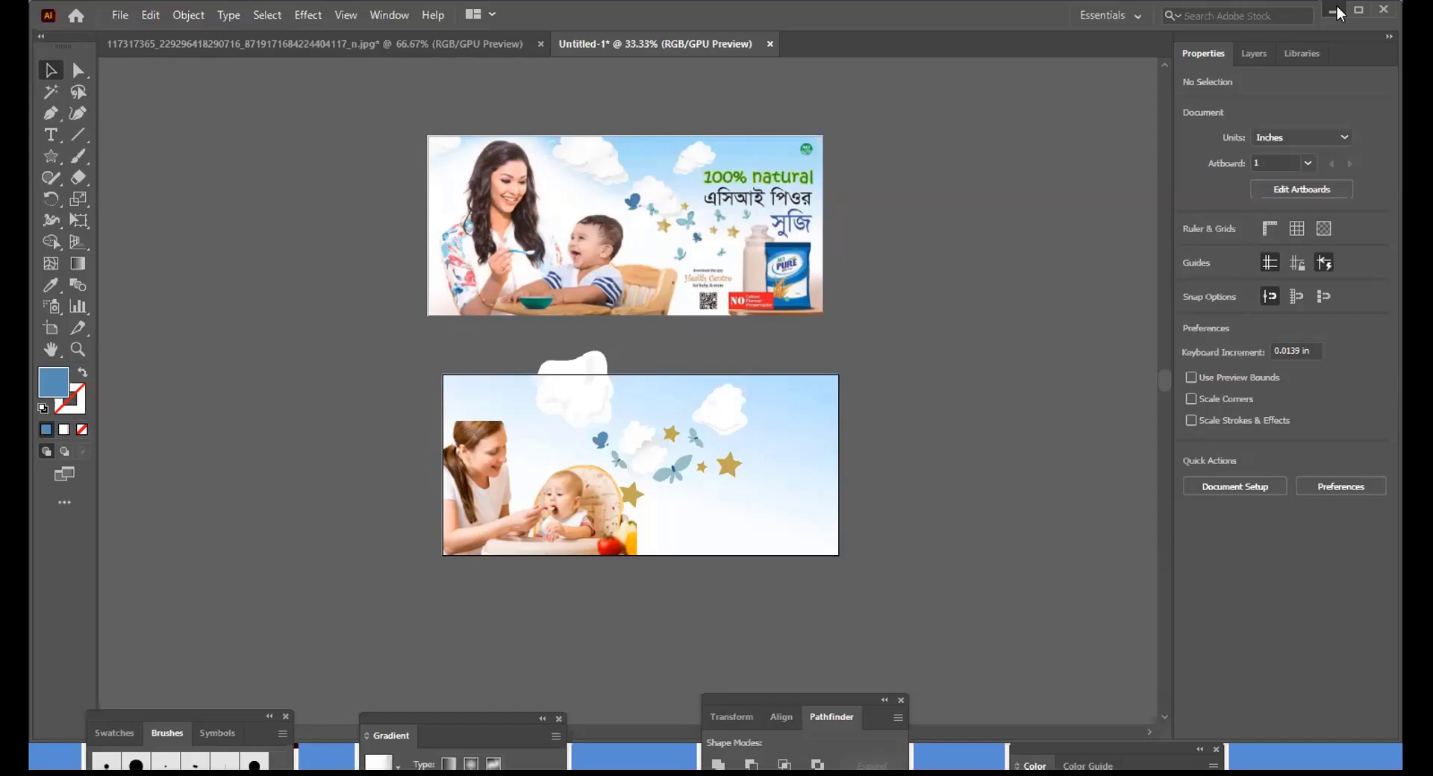
pyautogui.click(1334, 11)
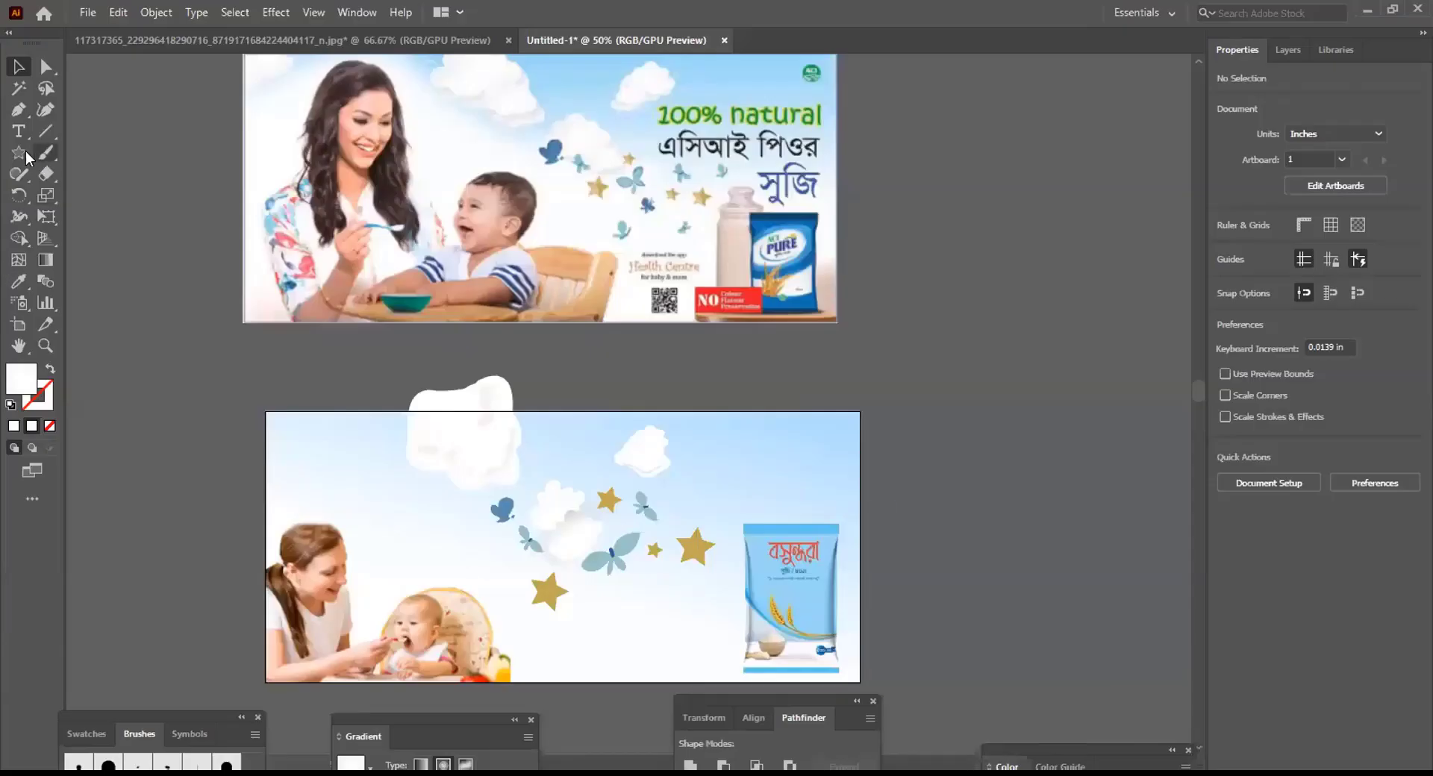
# Draw a flat ellipse about 2.97 × 0.33 in on the empty canvas beside the sky artboard's upper-right corner
pyautogui.click(19, 153)
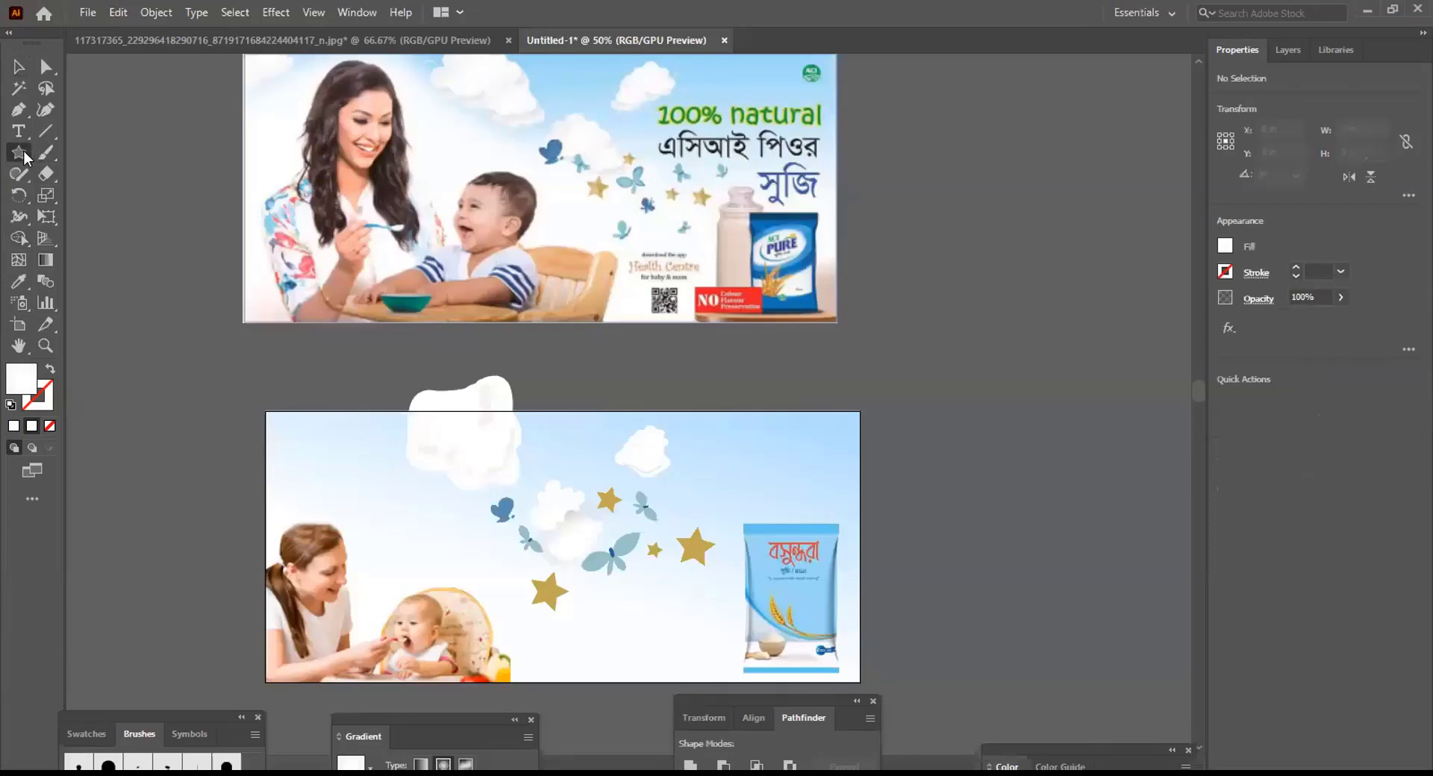
pyautogui.click(97, 197)
pyautogui.moveTo(920, 380); pyautogui.dragTo(1037, 391)
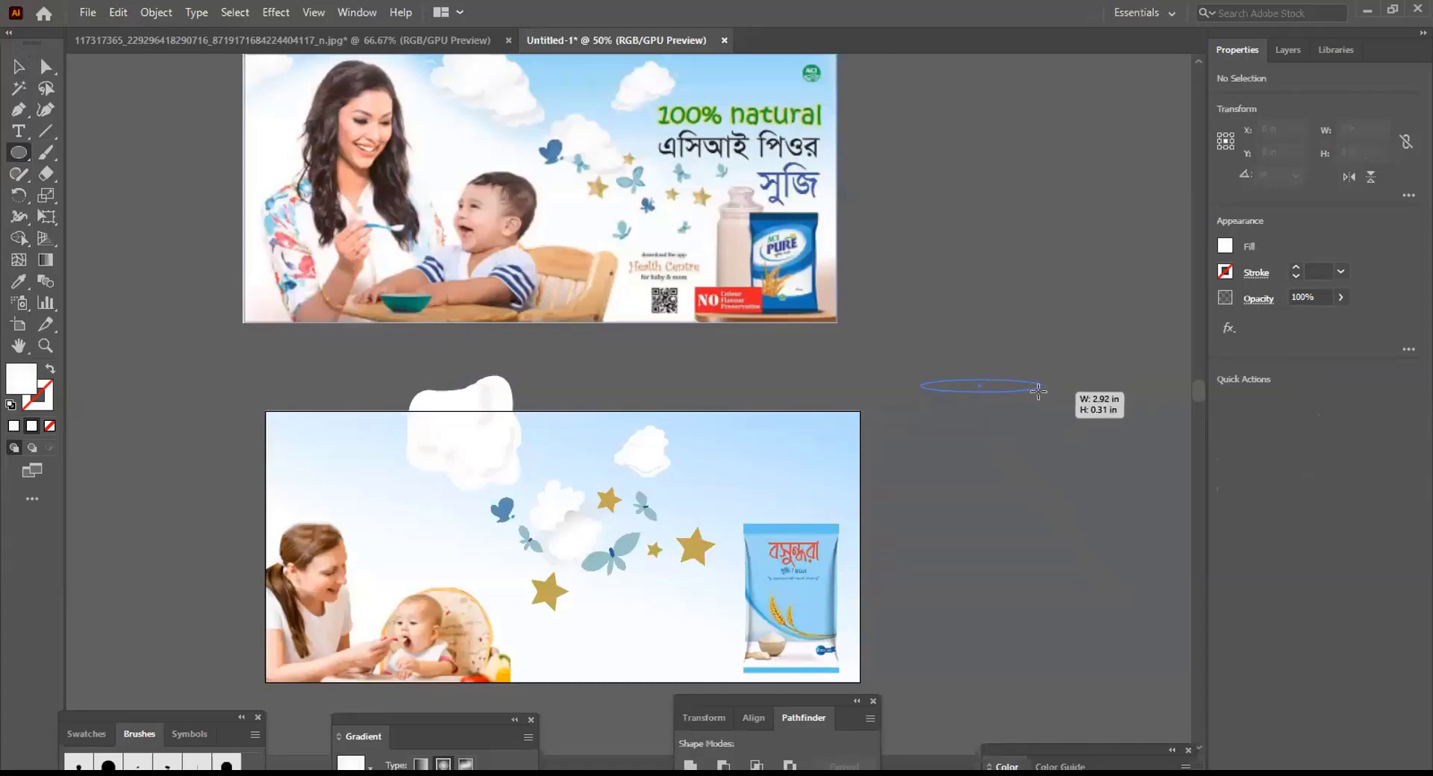
pyautogui.moveTo(1038, 391); pyautogui.dragTo(1043, 391)
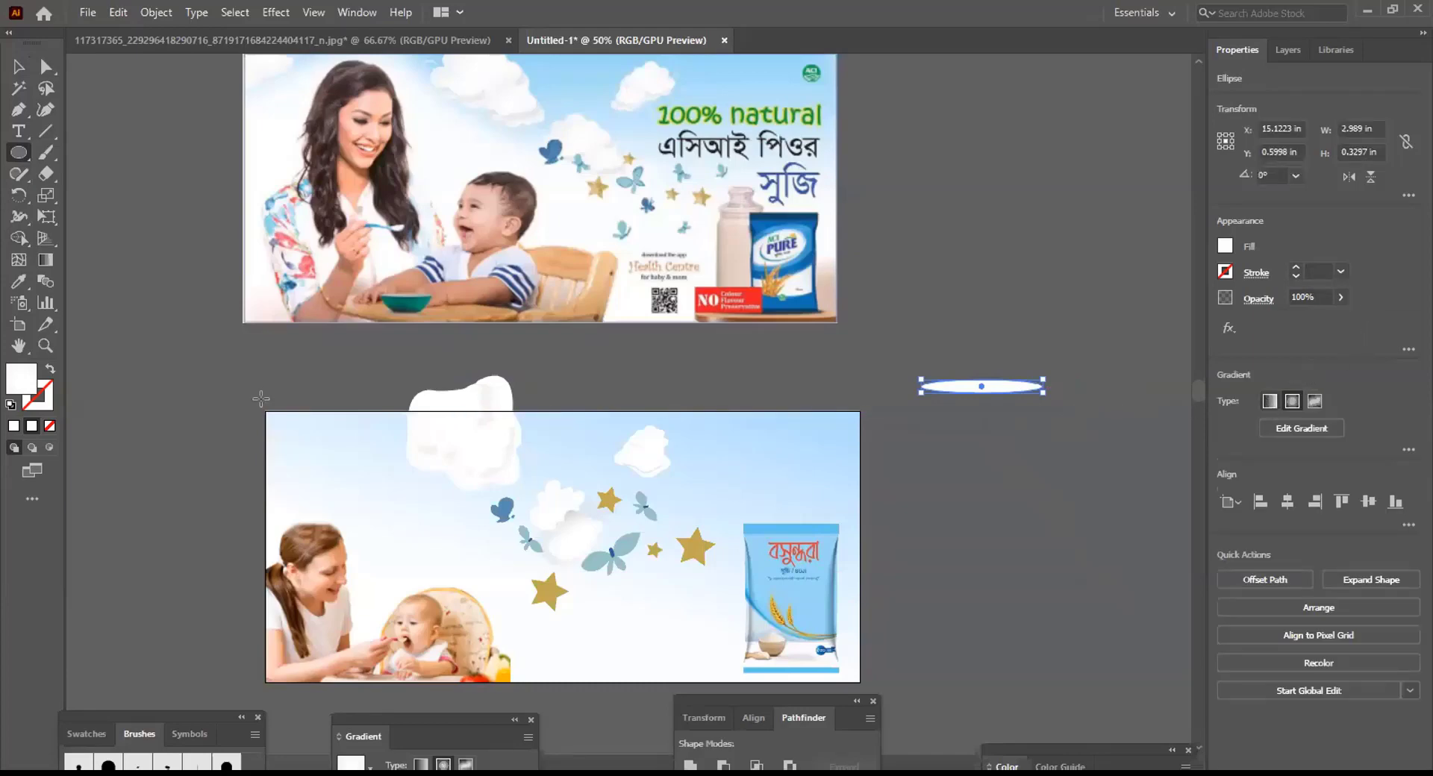
# Recolor the ellipse's gradient fill with light grey E2E0E0 and lower its opacity to 36%
pyautogui.doubleClick(21, 385)
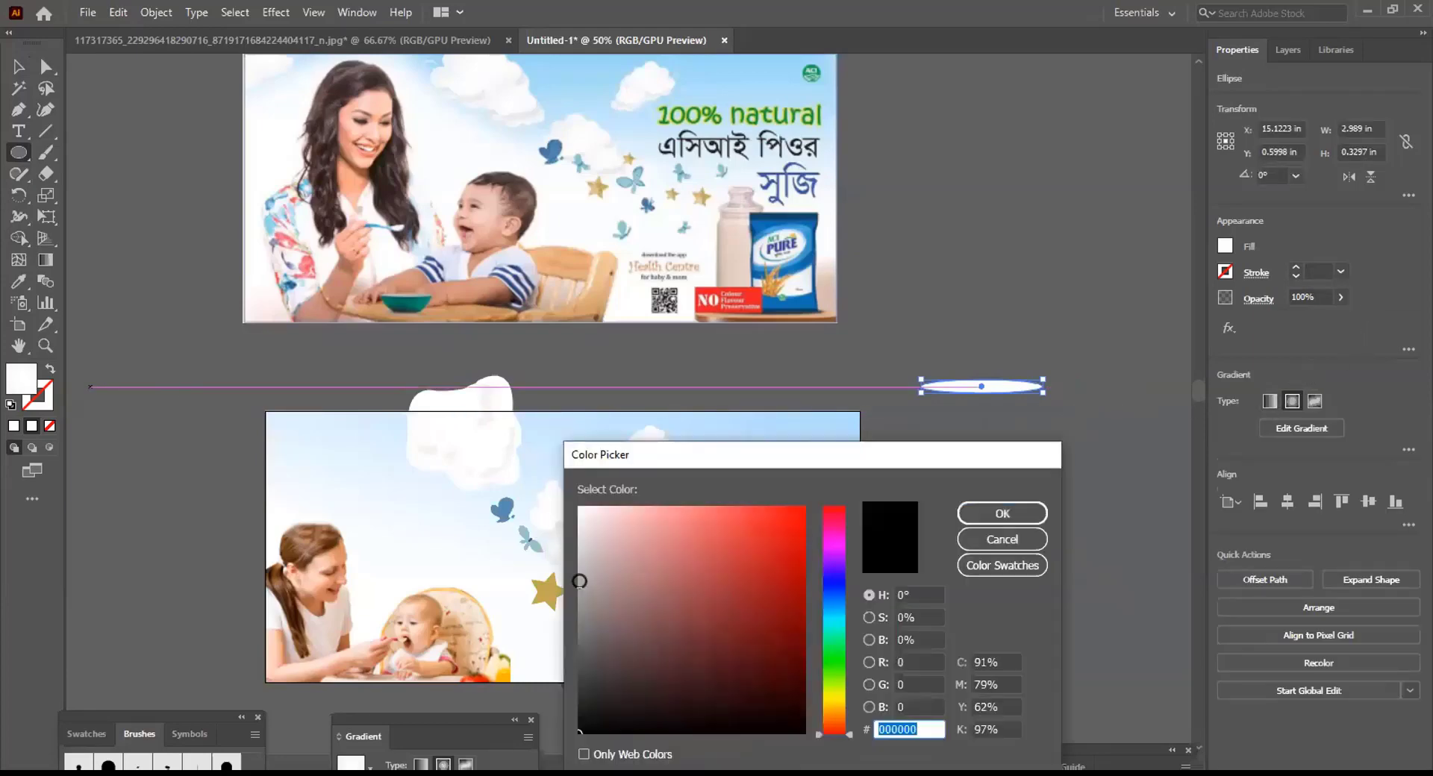
pyautogui.moveTo(582, 575); pyautogui.dragTo(580, 531)
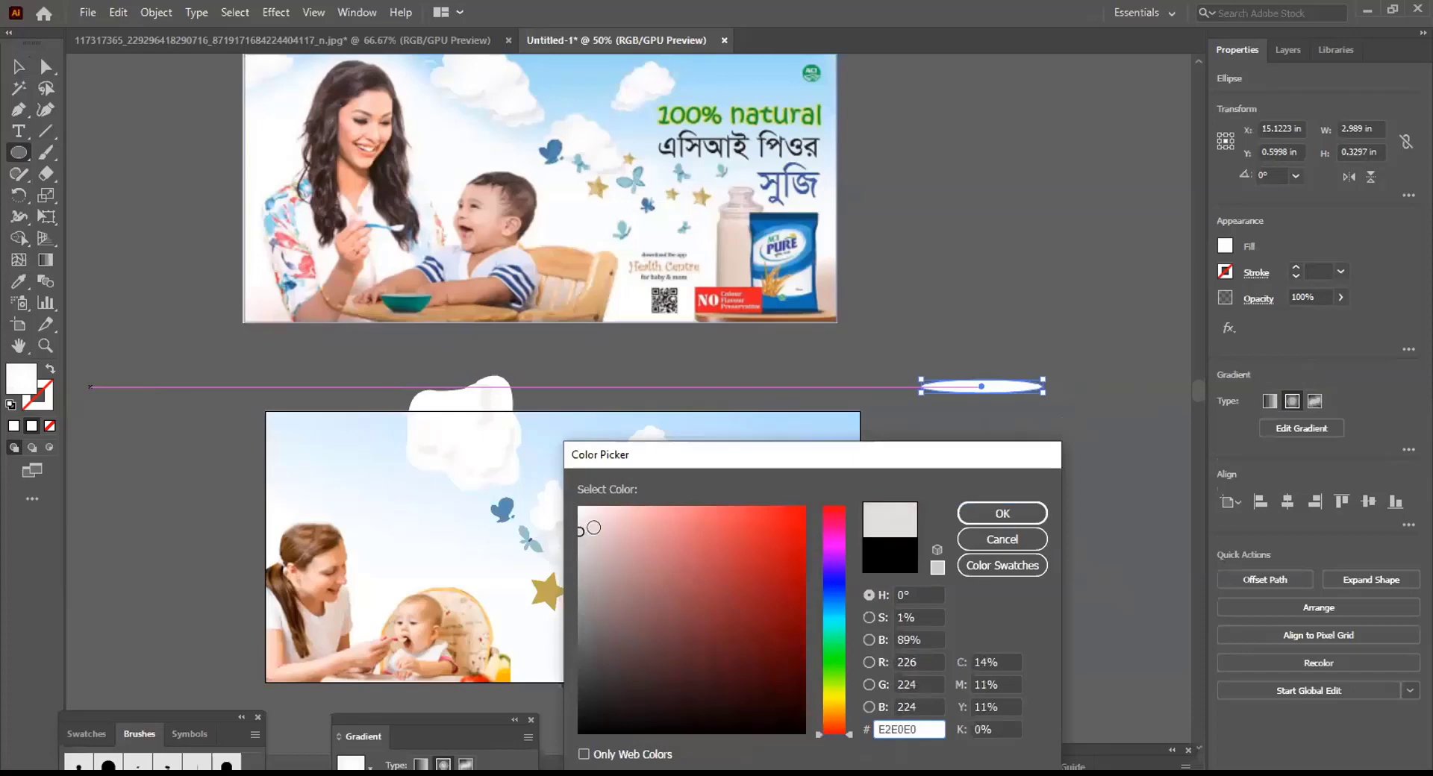
pyautogui.click(1027, 515)
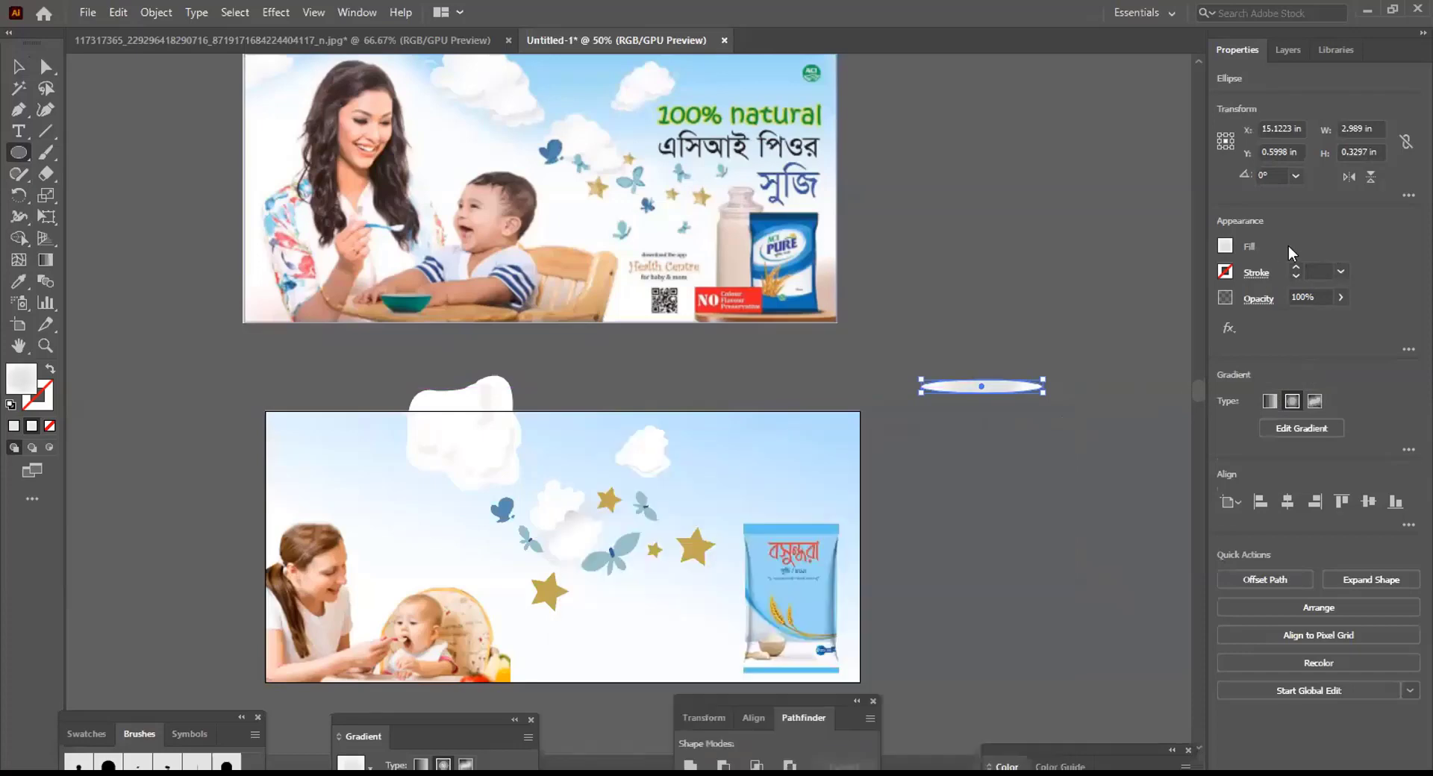
pyautogui.click(1340, 297)
pyautogui.click(1298, 321)
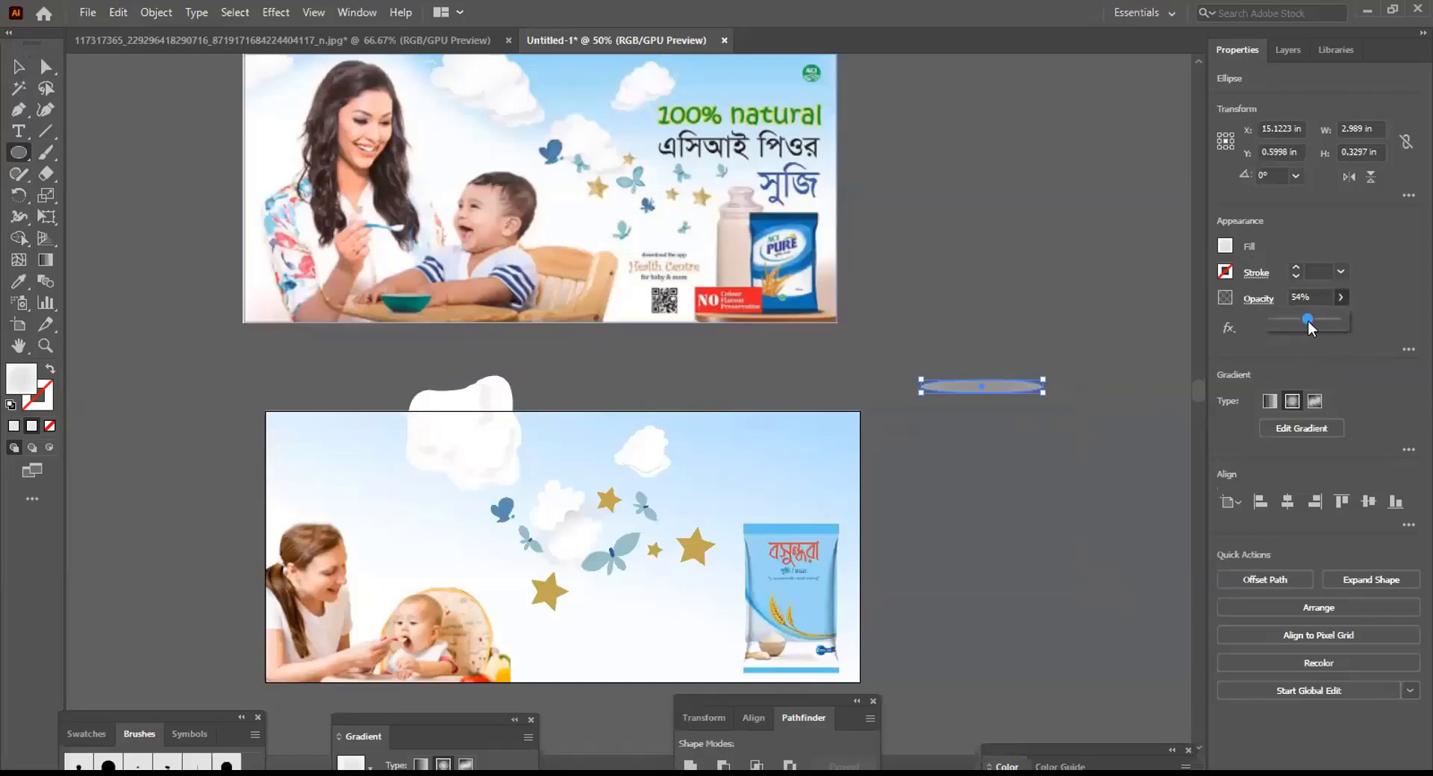
pyautogui.moveTo(1298, 322); pyautogui.dragTo(1296, 321)
# Move the ellipse under the base of the suji pouch in the artboard's lower-right corner
pyautogui.click(14, 153)
pyautogui.click(19, 66)
pyautogui.click(1001, 399)
pyautogui.moveTo(1001, 393); pyautogui.dragTo(944, 550)
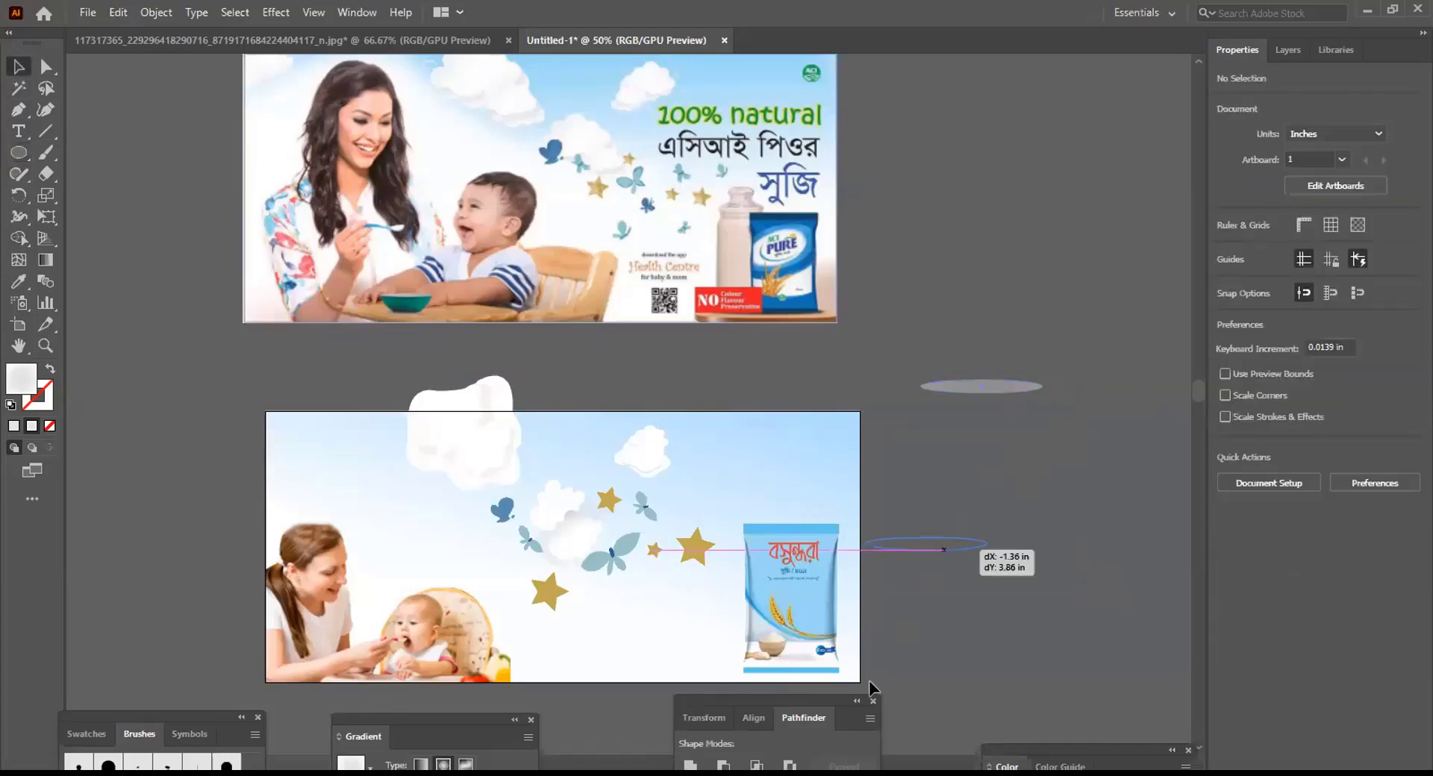
pyautogui.moveTo(869, 687); pyautogui.dragTo(811, 685)
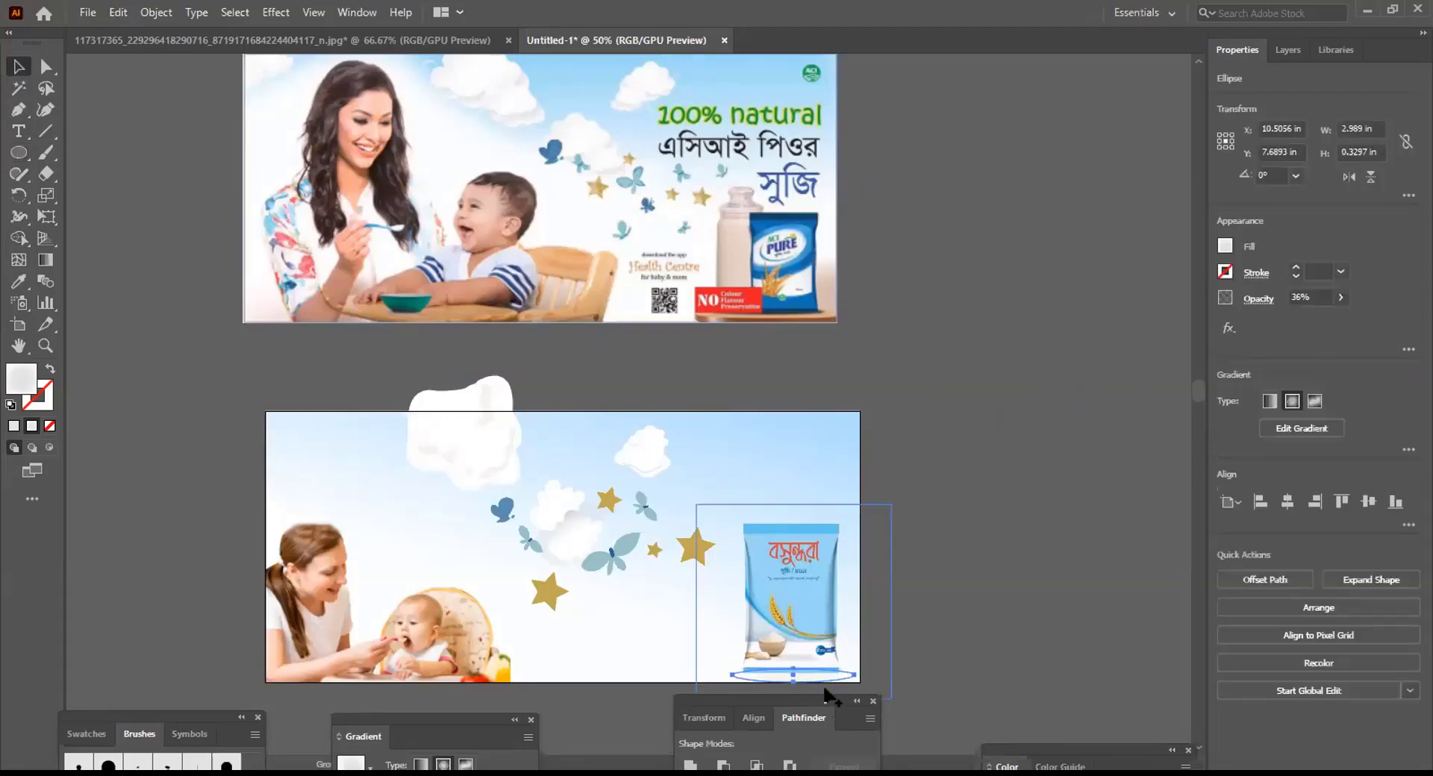
# Darken the shadow ellipse under the pouch with grey 777676 and raise its opacity to 75%
pyautogui.scroll(3, 827, 686)
pyautogui.scroll(3, 827, 651)
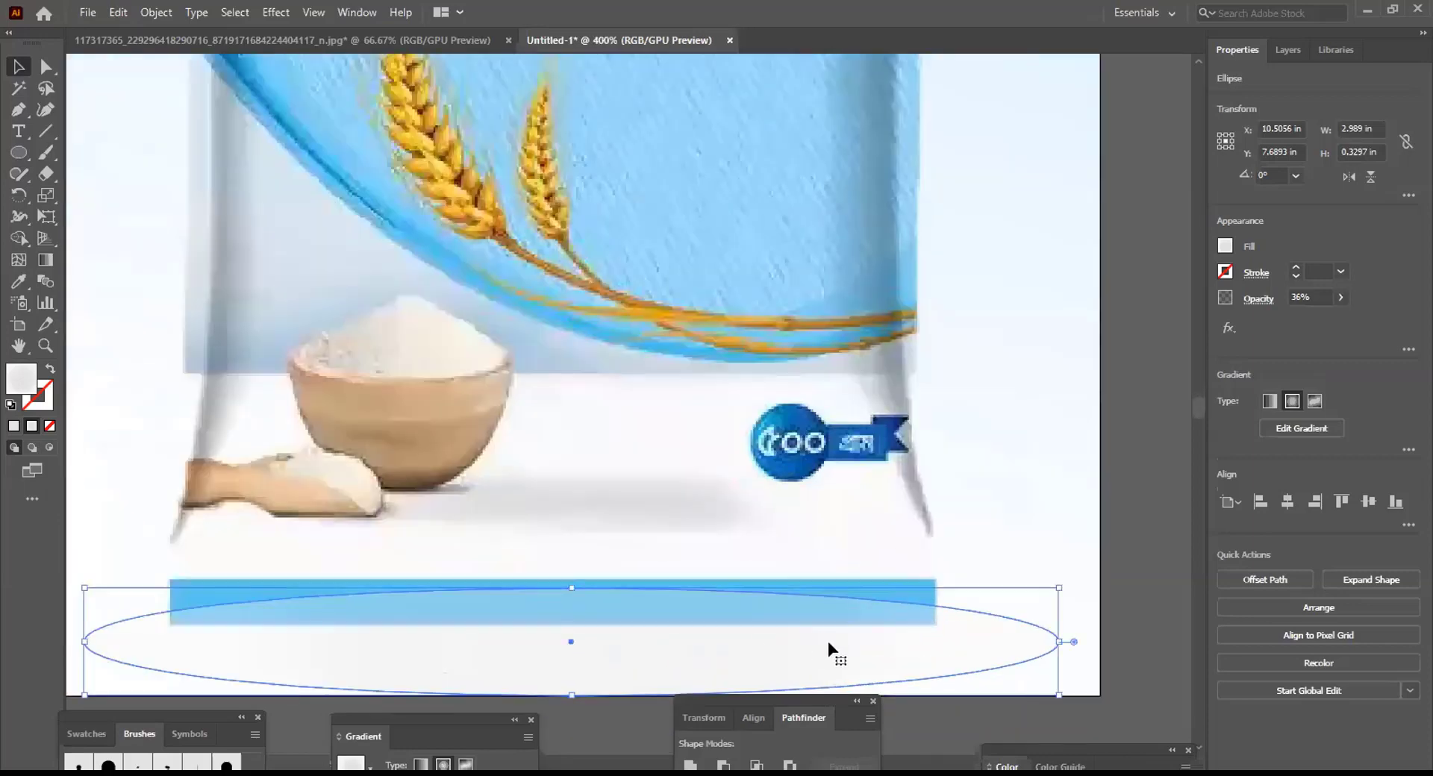
pyautogui.click(756, 485)
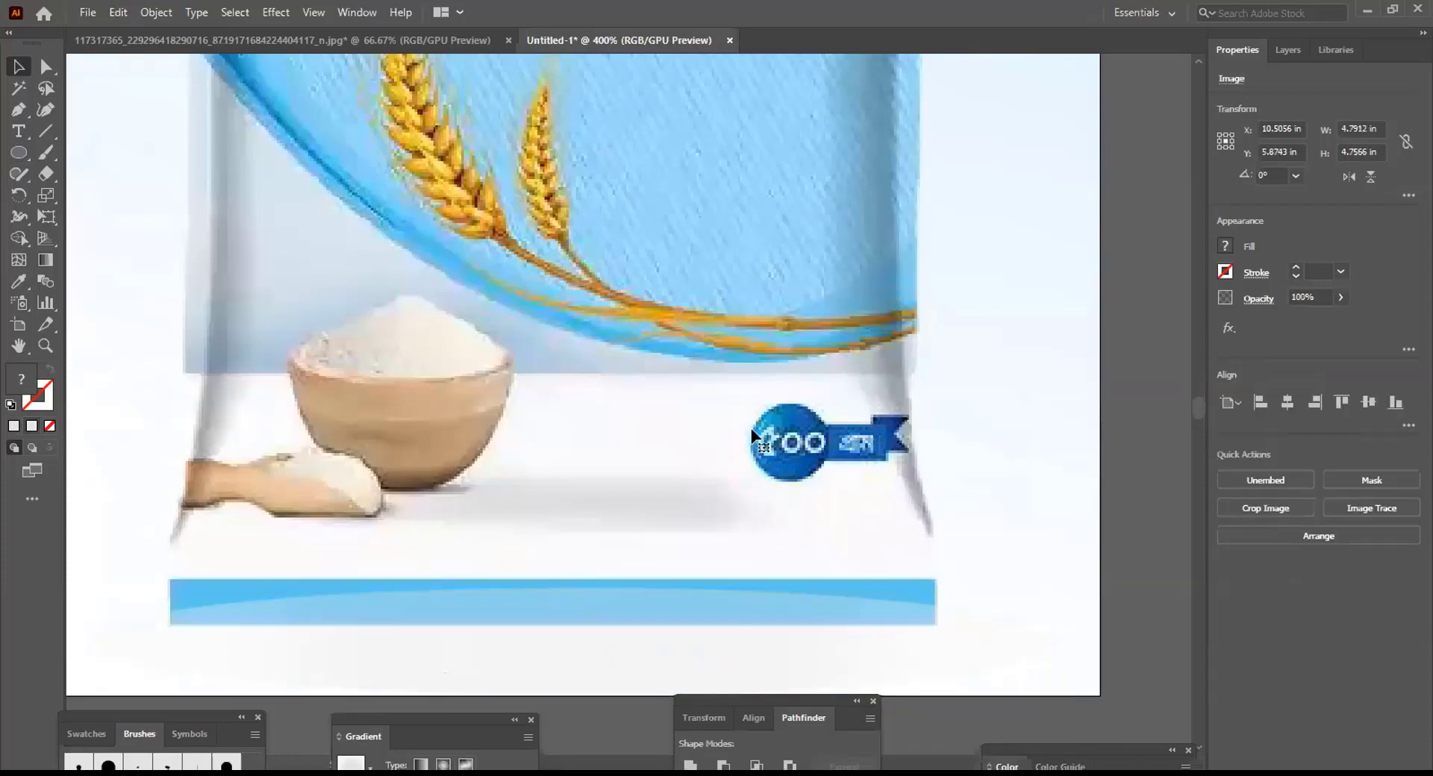
pyautogui.scroll(-3, 755, 434)
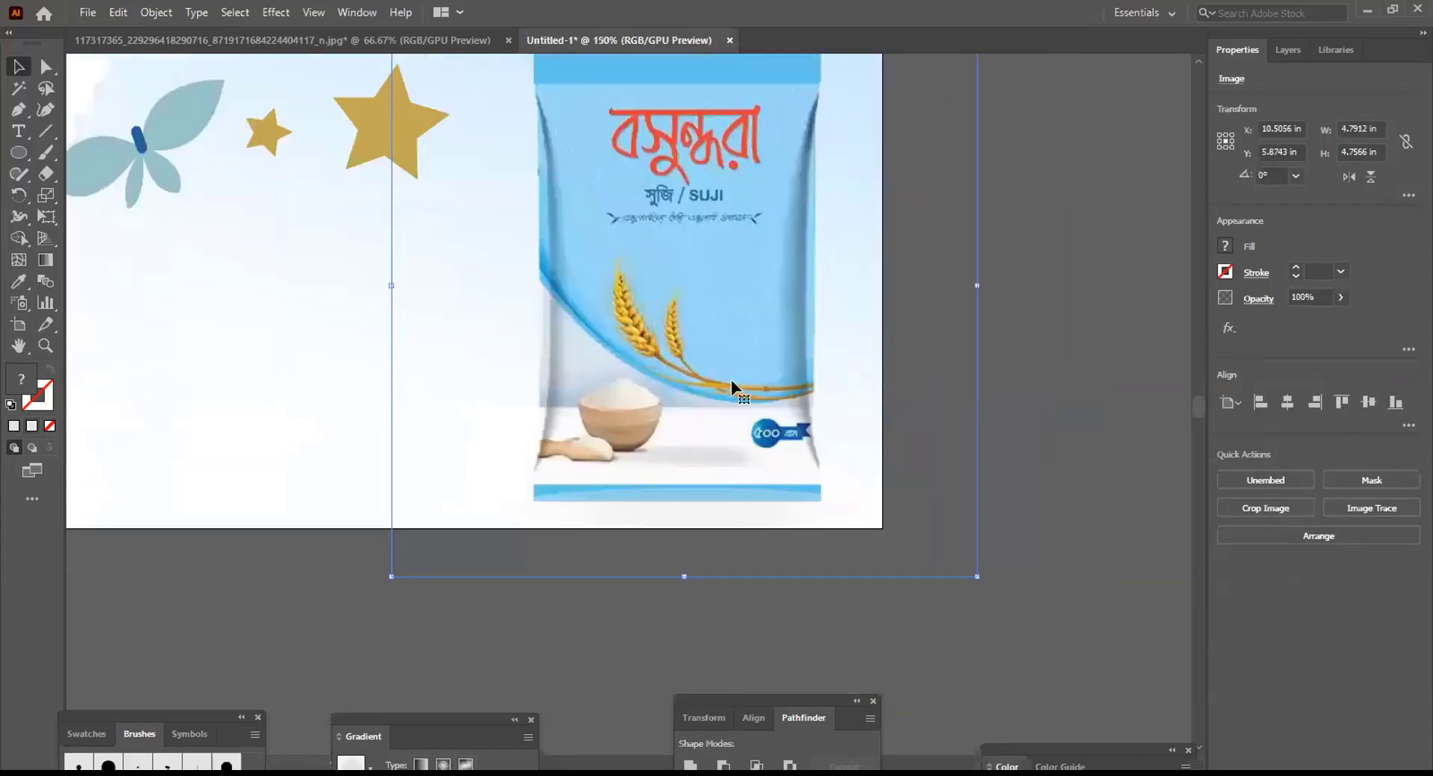
pyautogui.click(746, 513)
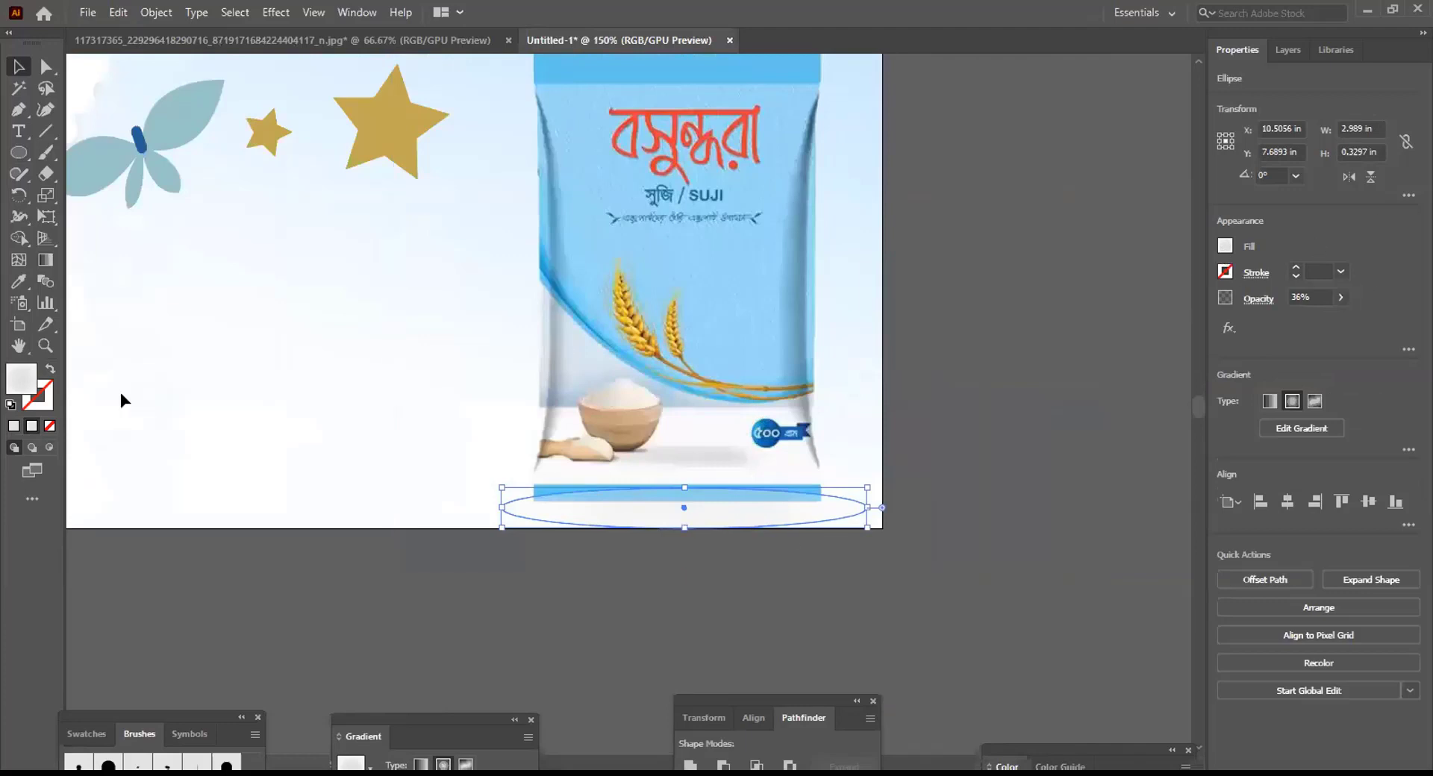
pyautogui.doubleClick(16, 387)
pyautogui.moveTo(584, 642); pyautogui.dragTo(580, 627)
pyautogui.click(1002, 514)
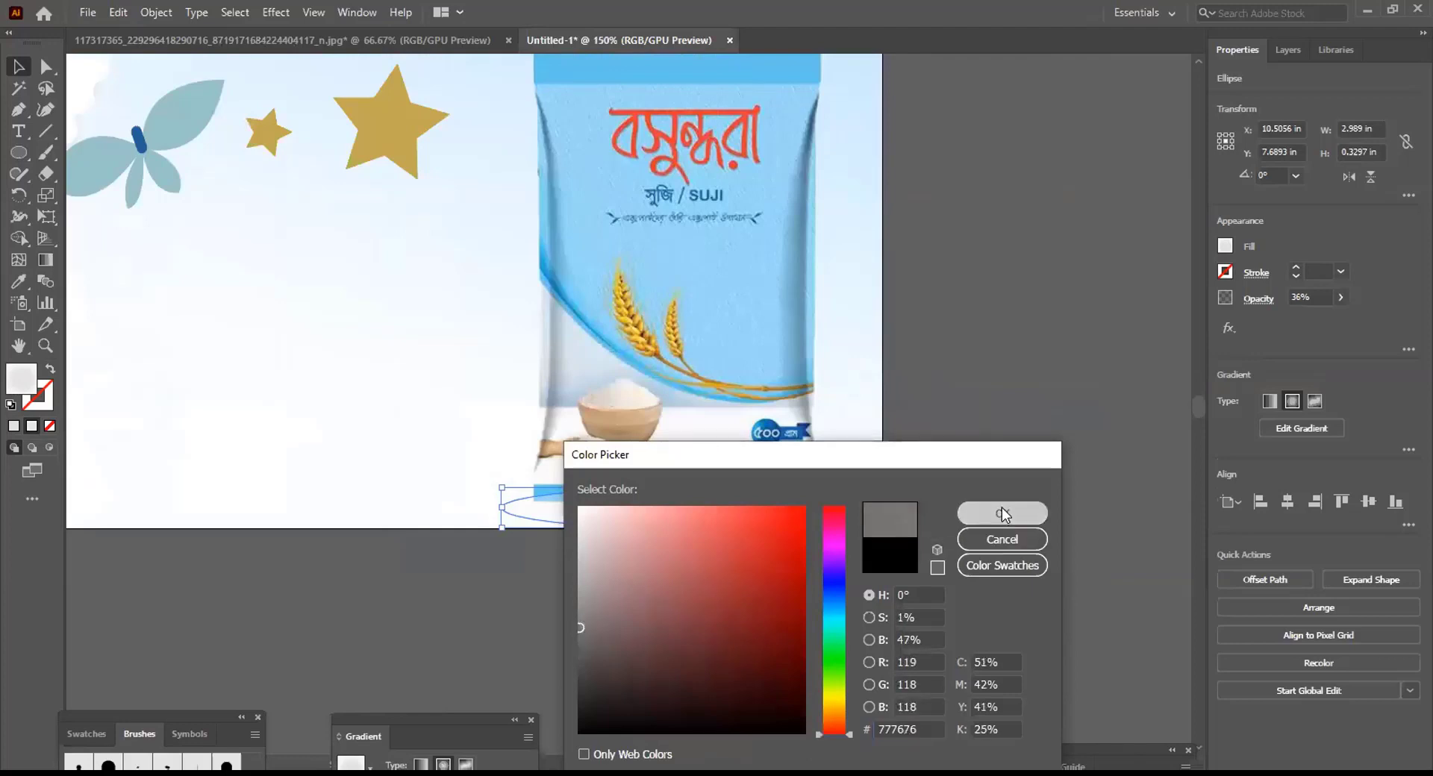
pyautogui.click(1341, 297)
pyautogui.moveTo(1293, 319); pyautogui.dragTo(1314, 321)
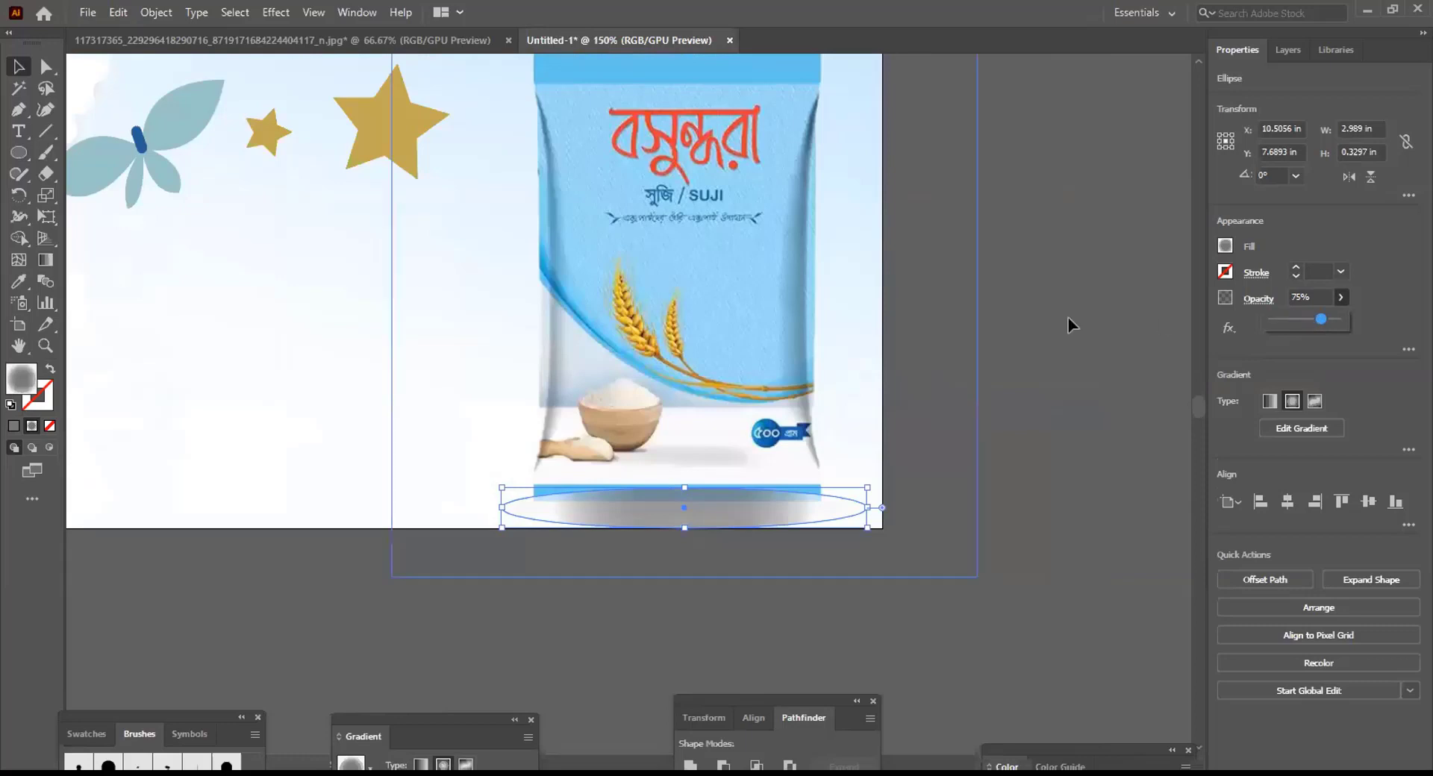
pyautogui.click(1097, 377)
# Bring the suji pouch image in front of the shadow ellipse
pyautogui.rightClick(729, 365)
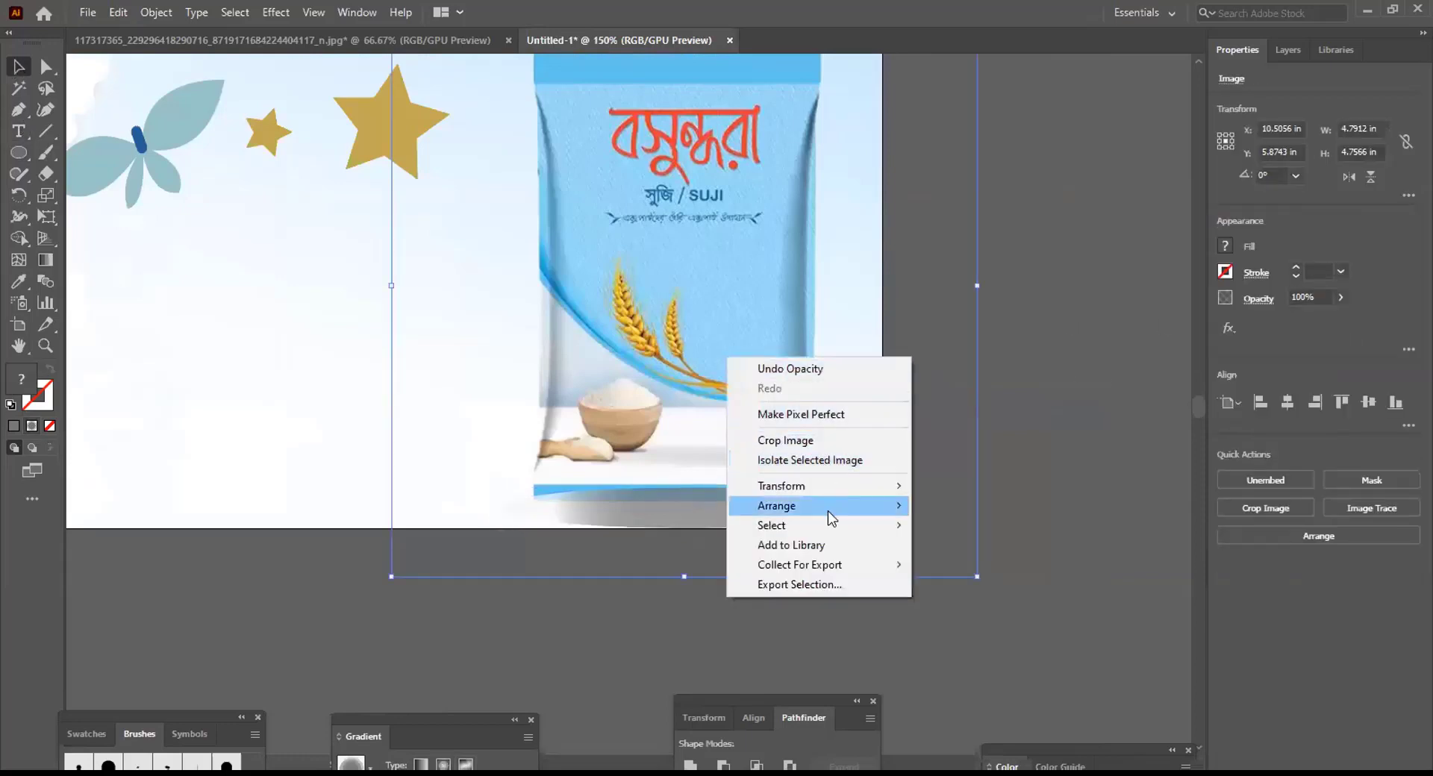
pyautogui.moveTo(857, 507)
pyautogui.click(922, 526)
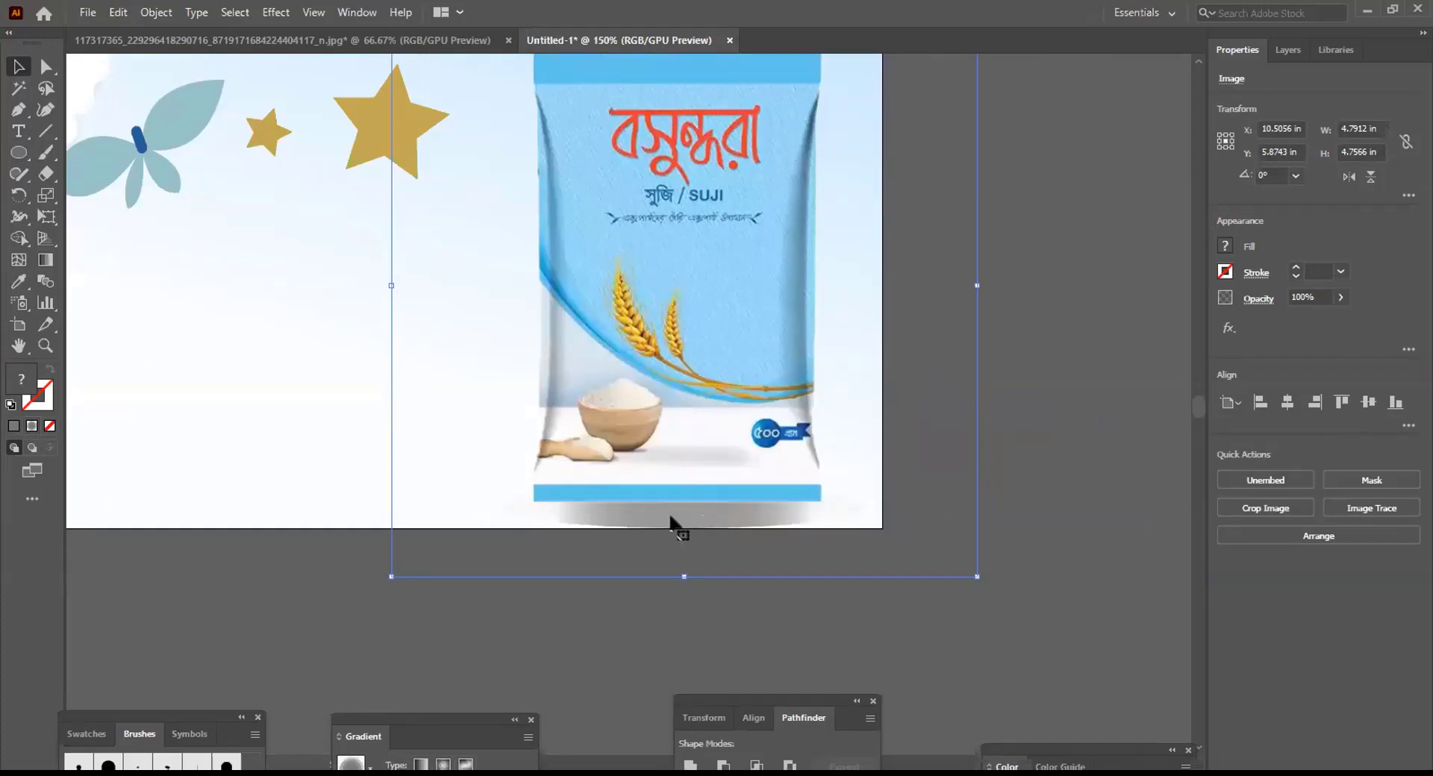
pyautogui.click(851, 627)
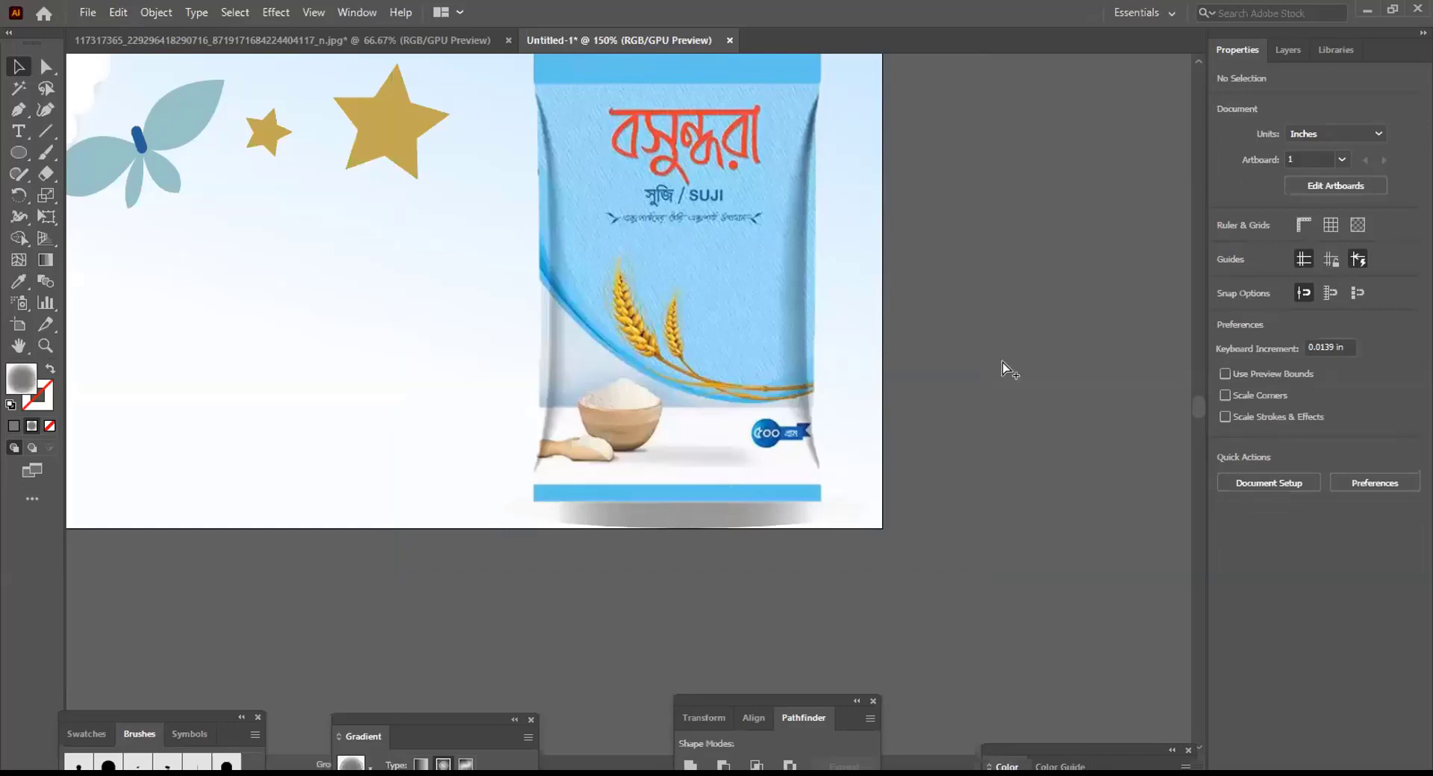
# Move the pouch image up and to the right, off the shadow ellipse and across the artboard's right edge
pyautogui.scroll(-3, 1004, 368)
pyautogui.scroll(-1, 1008, 370)
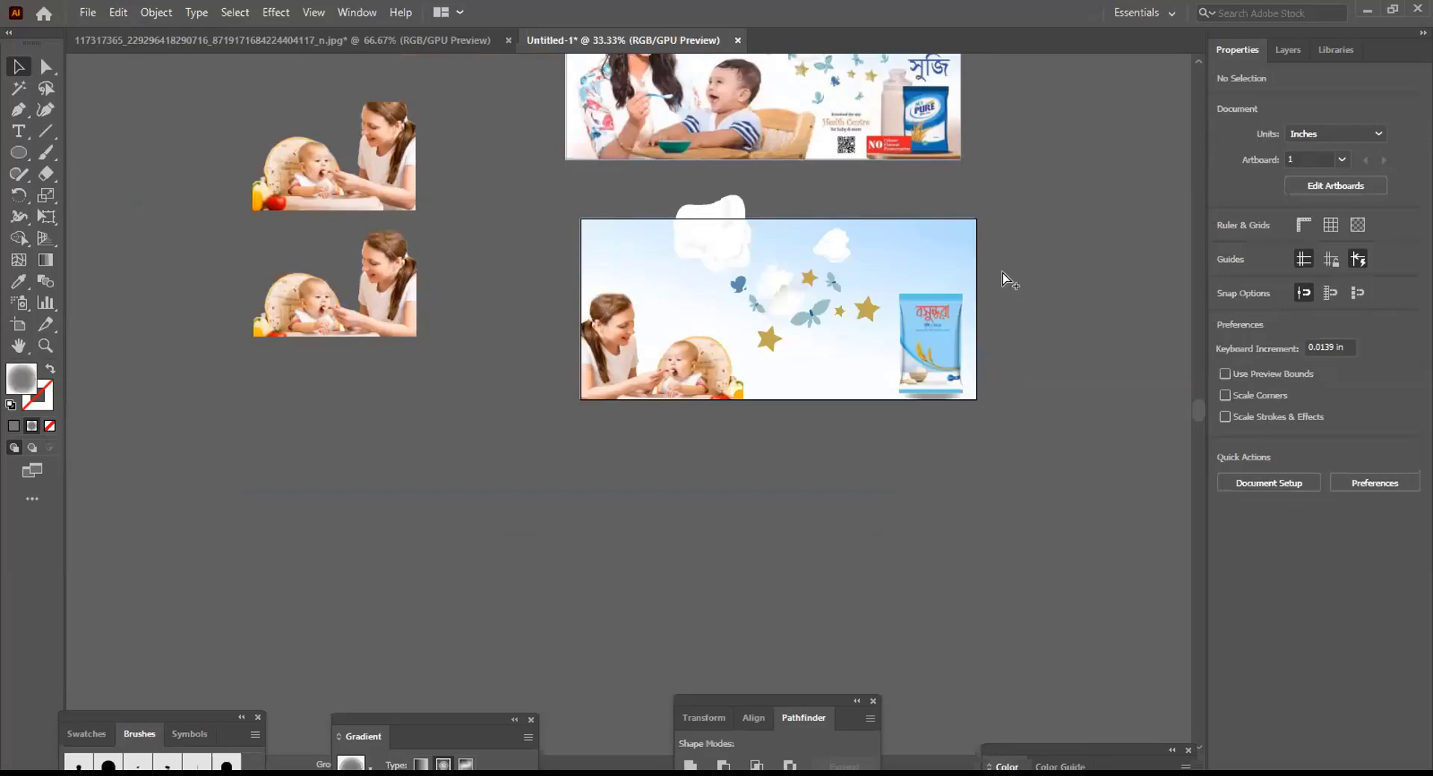
pyautogui.scroll(-1, 1004, 273)
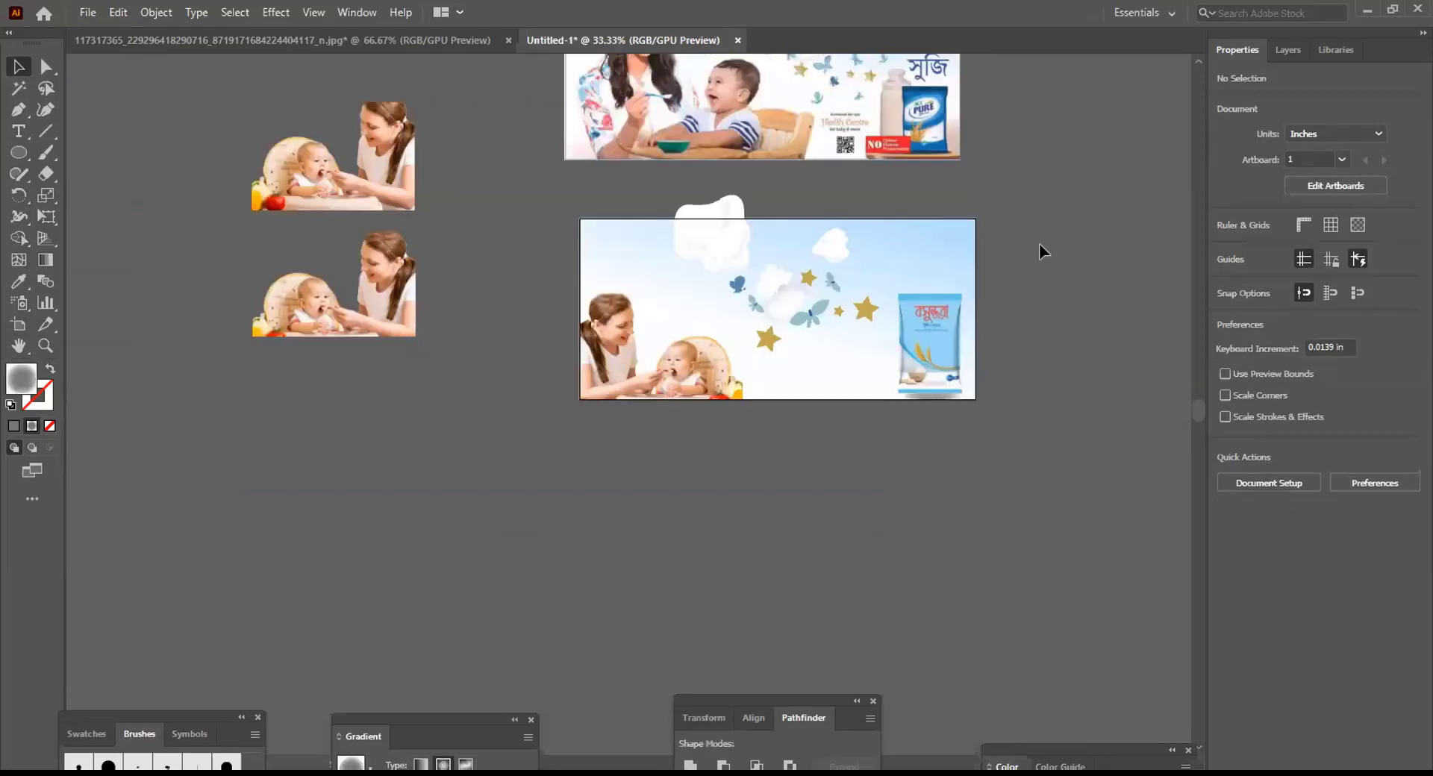
pyautogui.moveTo(1049, 254); pyautogui.dragTo(1030, 326)
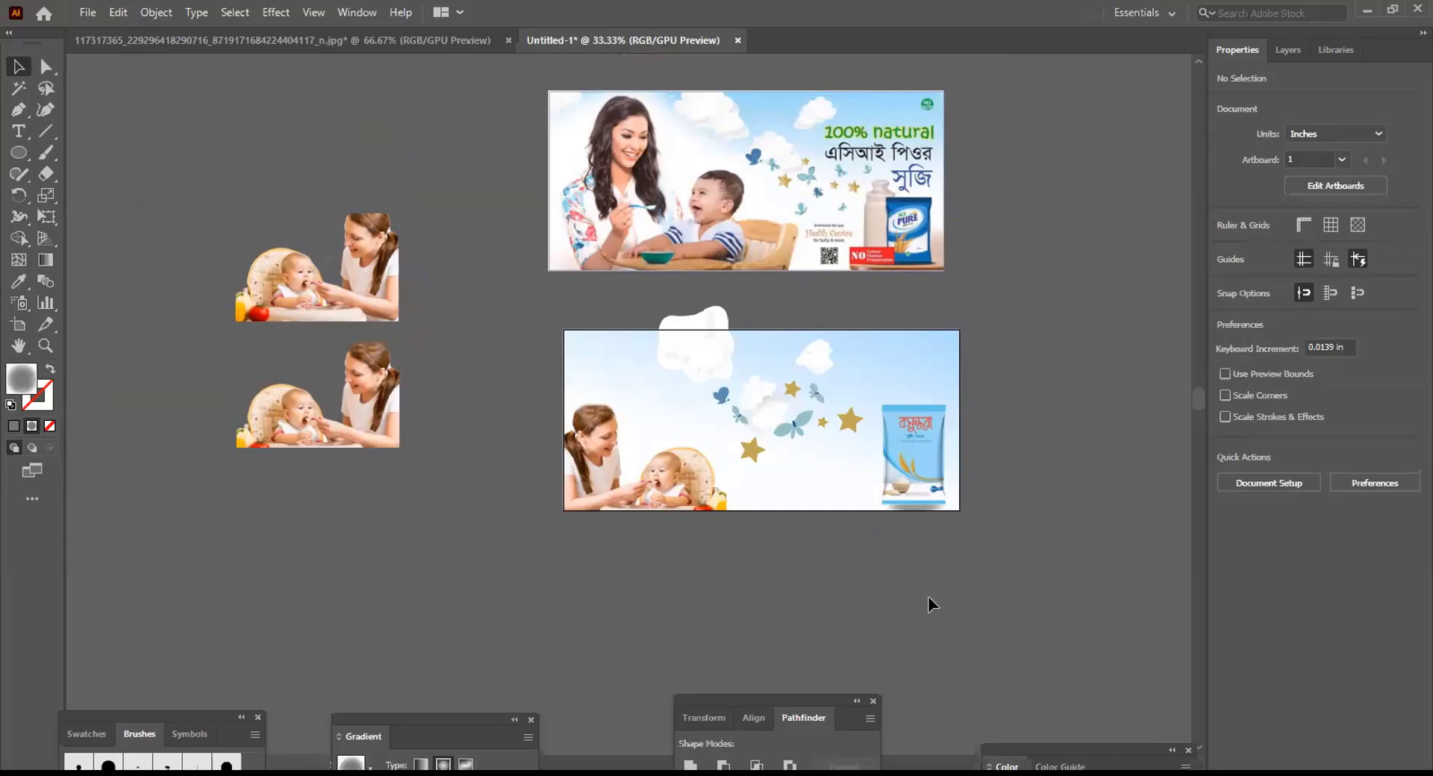
pyautogui.moveTo(928, 446); pyautogui.dragTo(982, 404)
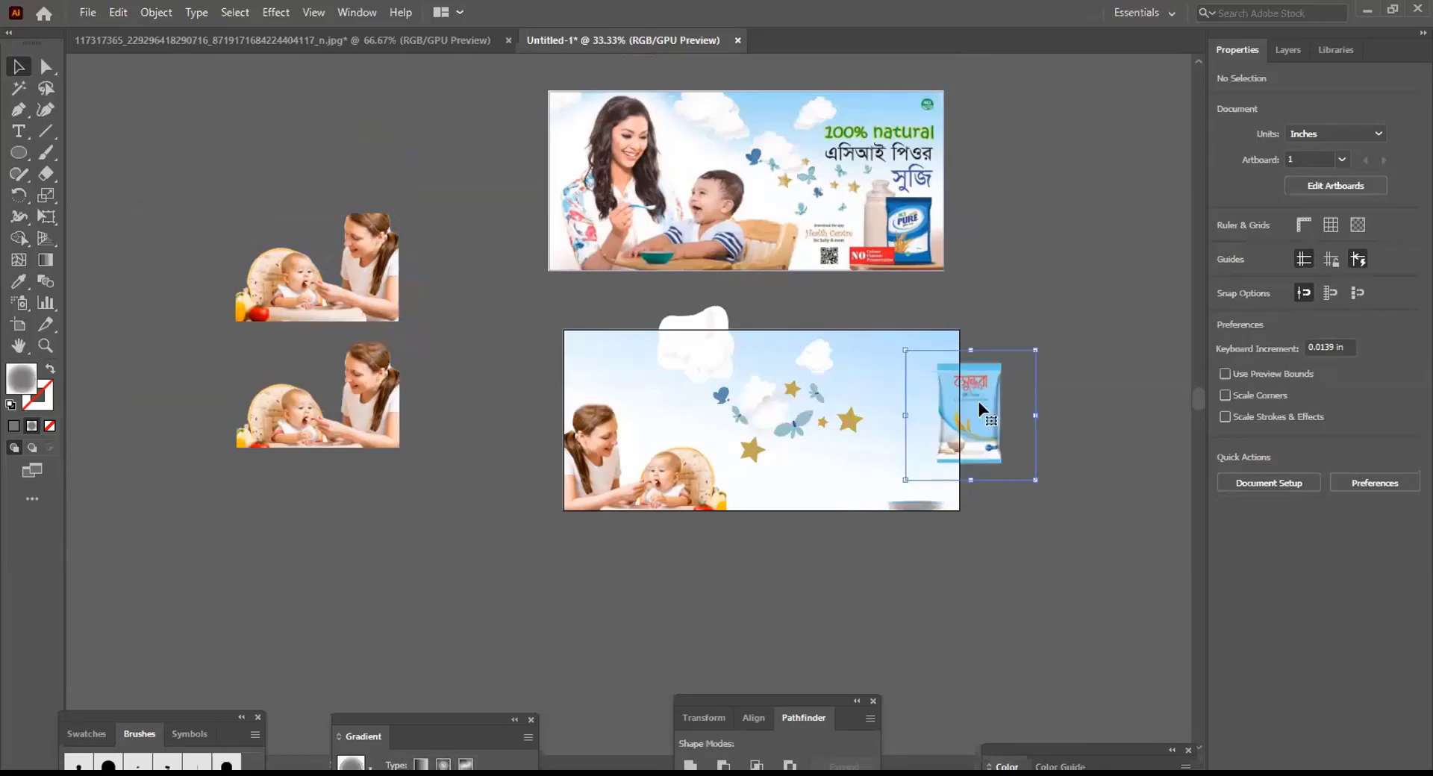
# Enlarge the shadow ellipse to about 3.35 × 0.43 in, extending it to the artboard's right edge
pyautogui.click(916, 508)
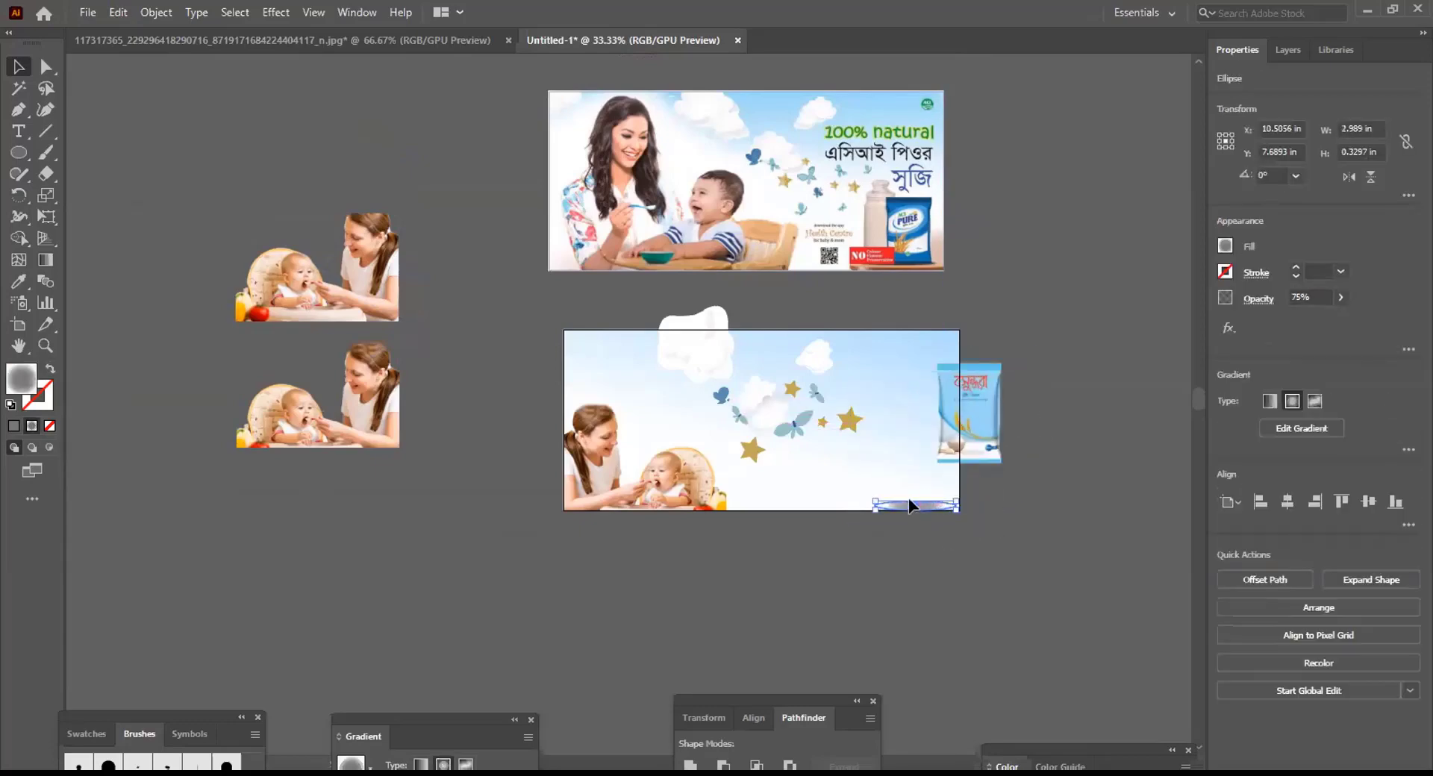
pyautogui.scroll(3, 929, 523)
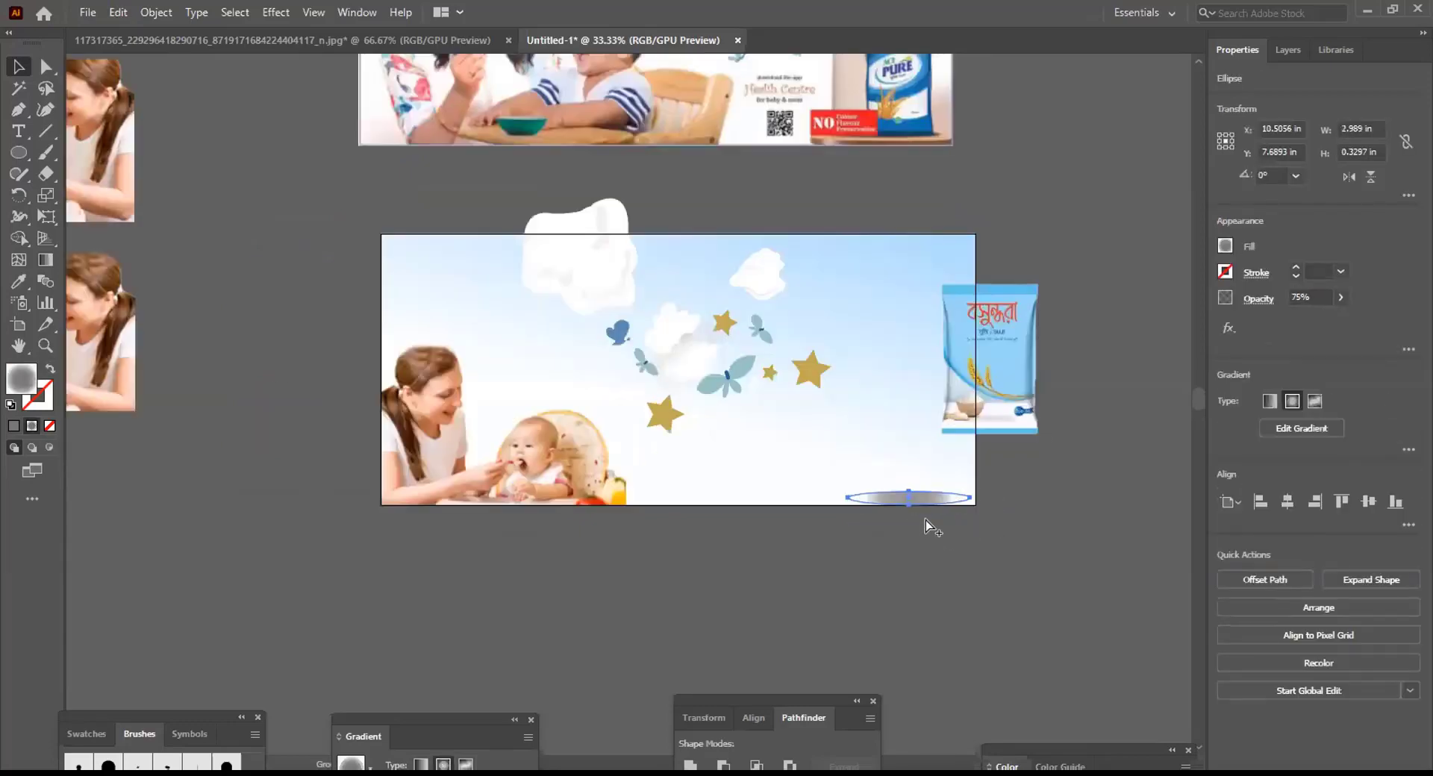
pyautogui.scroll(1, 916, 479)
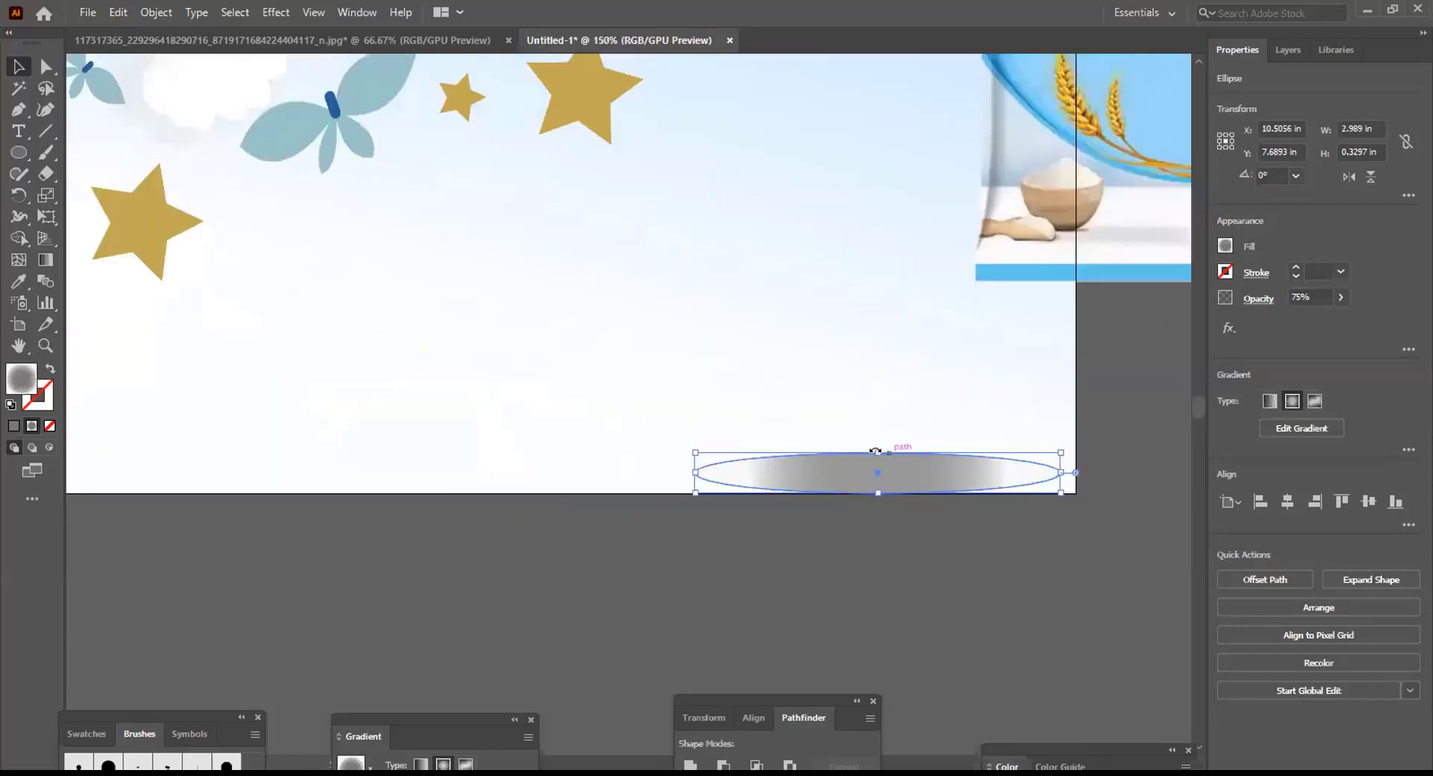
pyautogui.moveTo(881, 446); pyautogui.dragTo(882, 436)
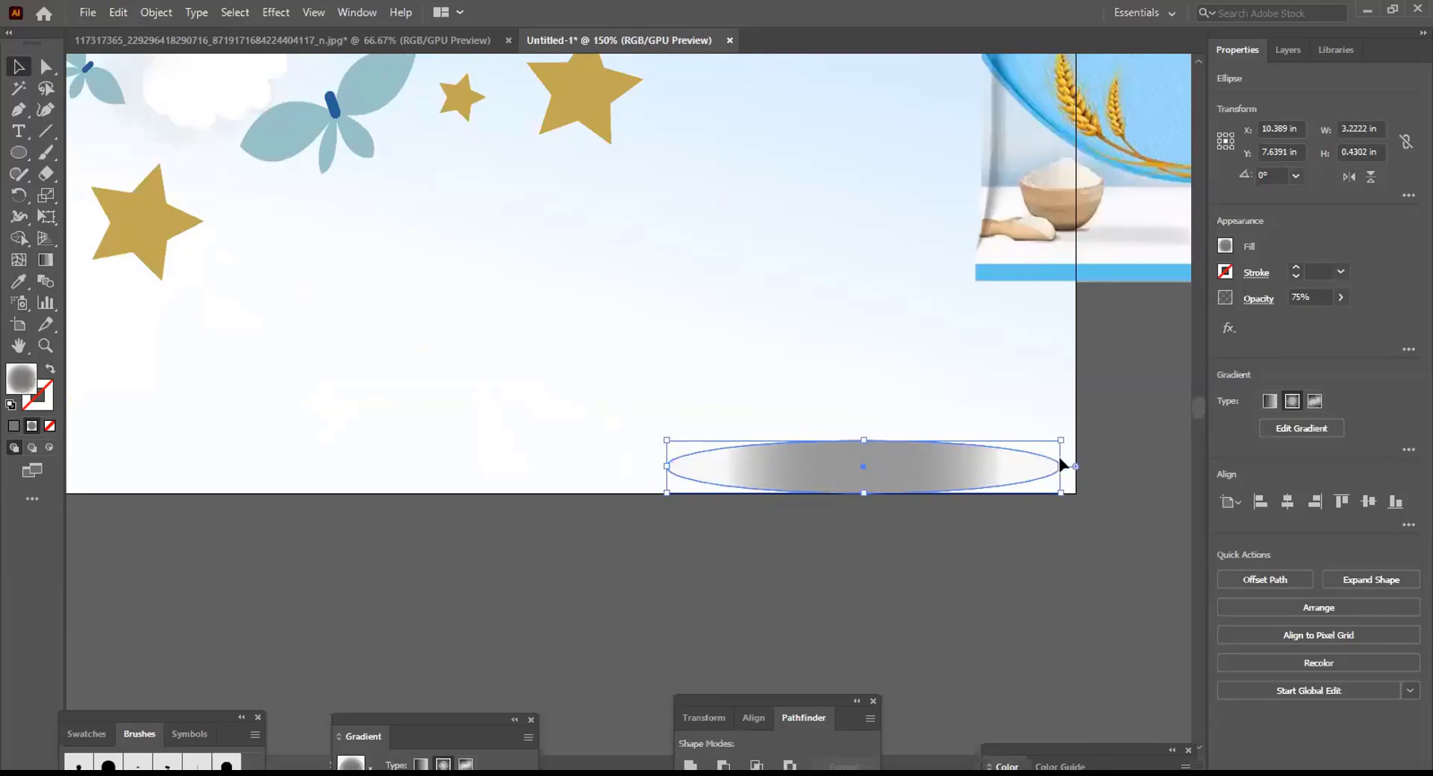
pyautogui.moveTo(1064, 468); pyautogui.dragTo(1075, 468)
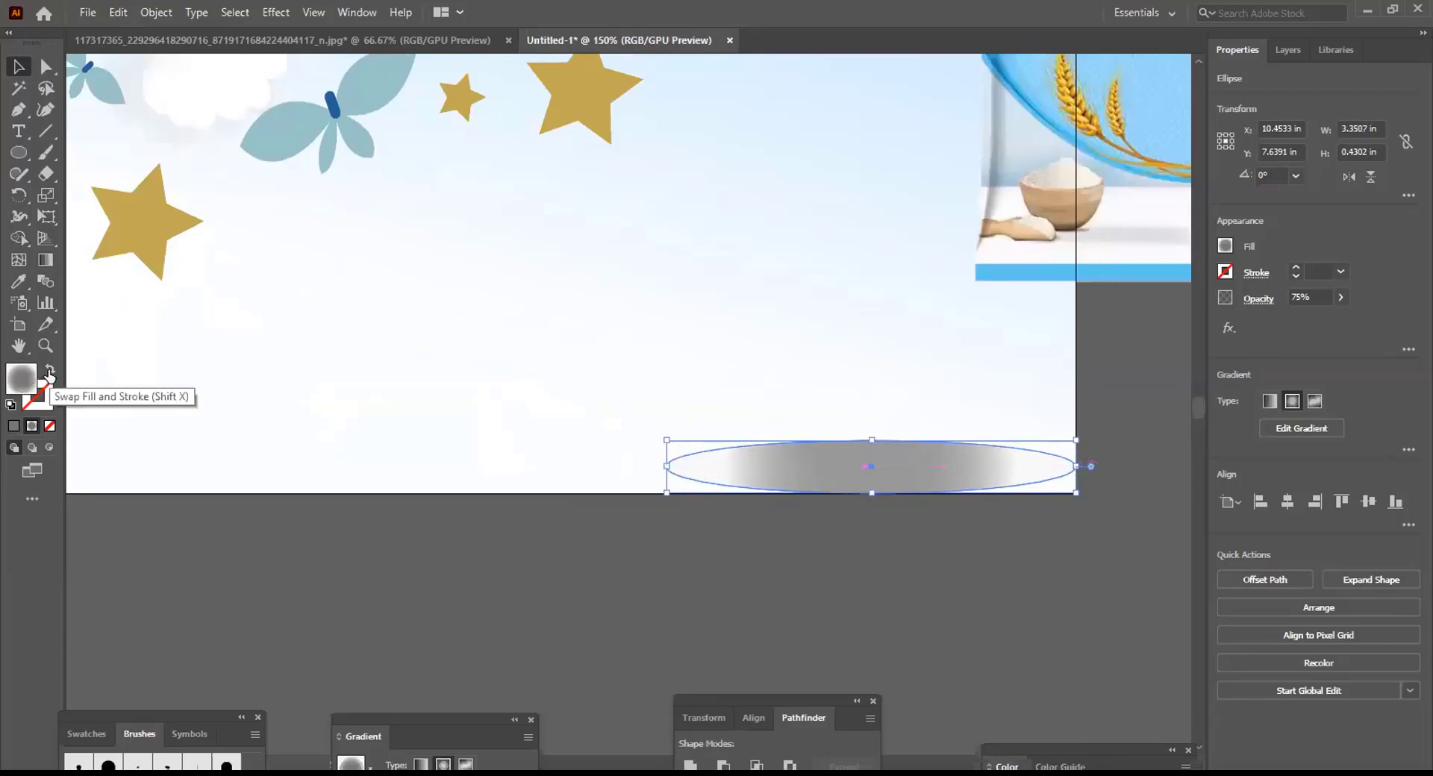
# Replace the ellipse's gradient with a solid grey 939393 fill, no stroke, and 35% opacity
pyautogui.click(11, 405)
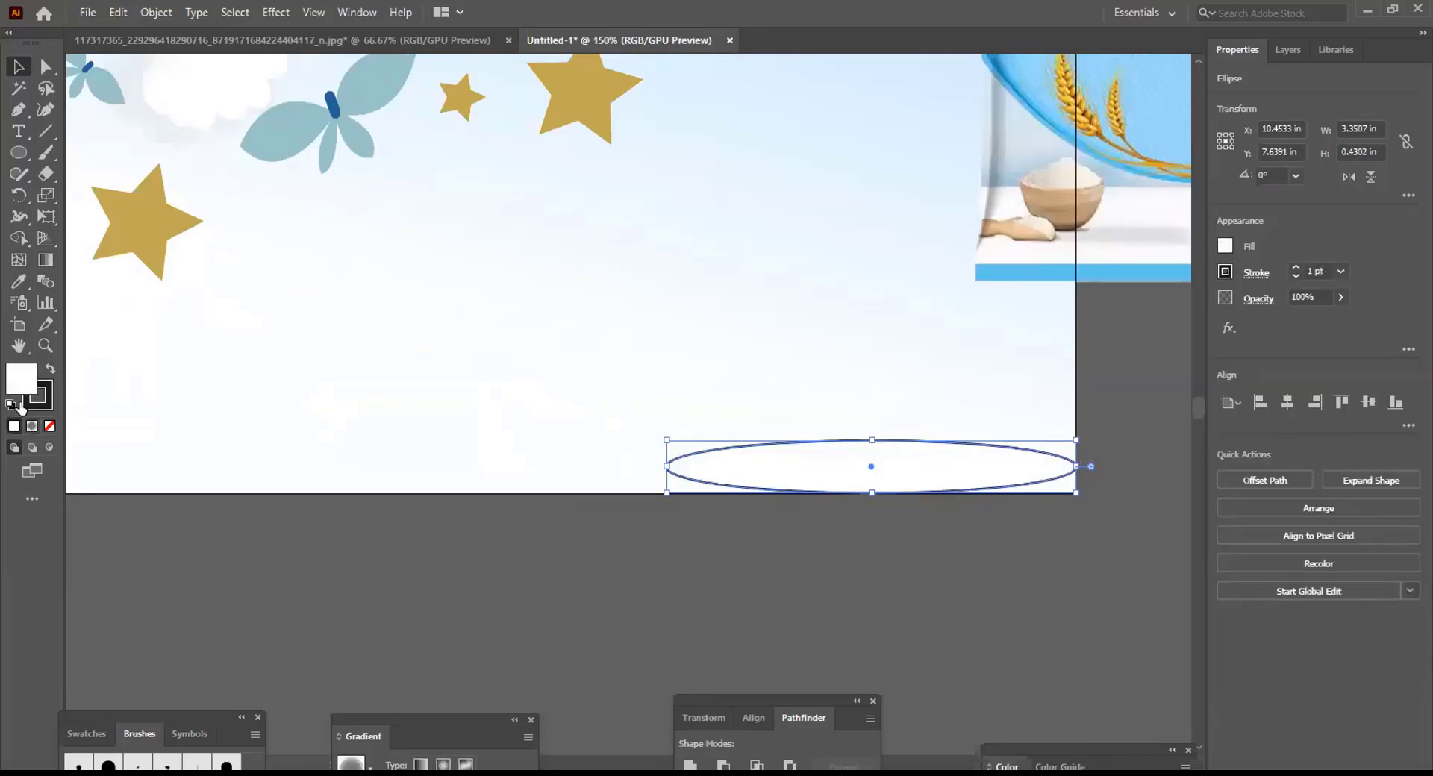
pyautogui.click(46, 409)
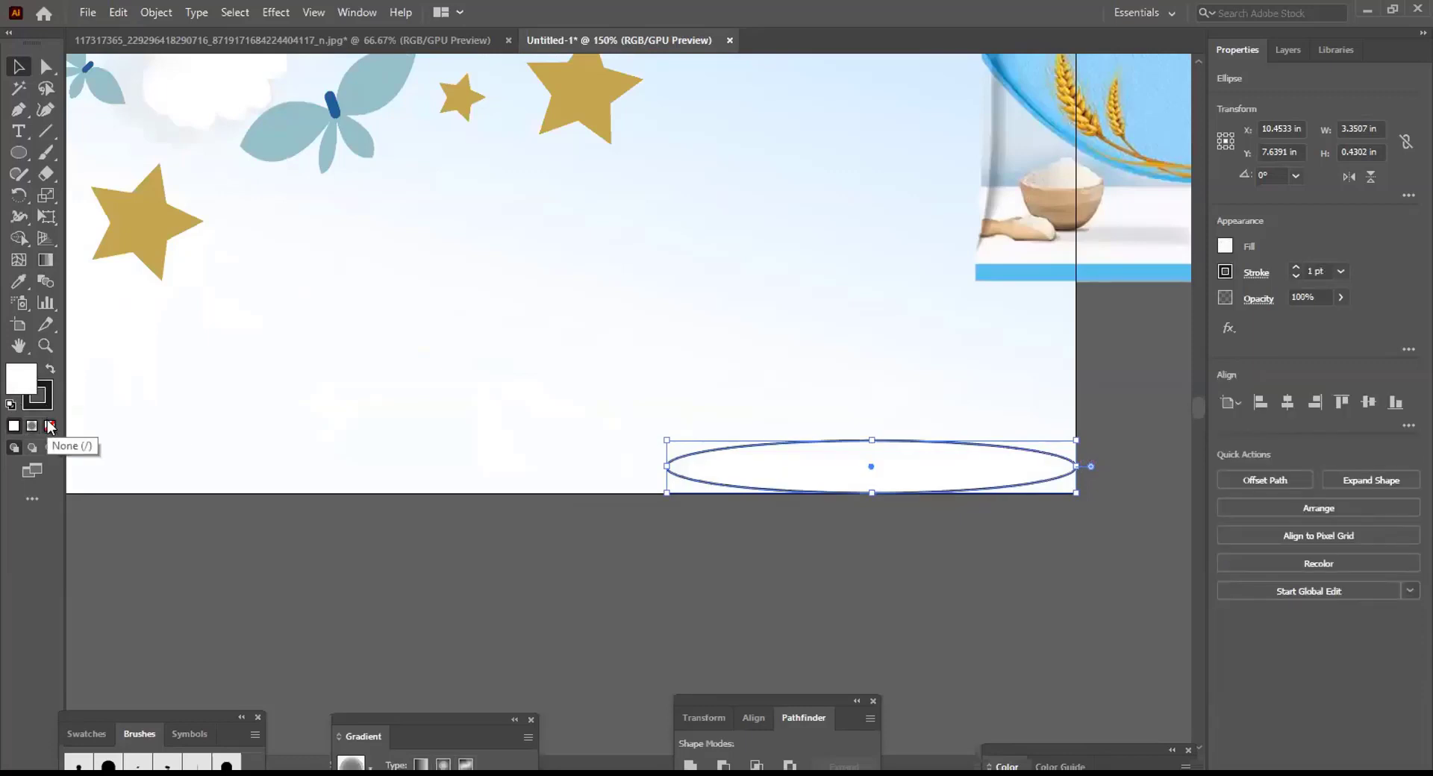
pyautogui.click(49, 425)
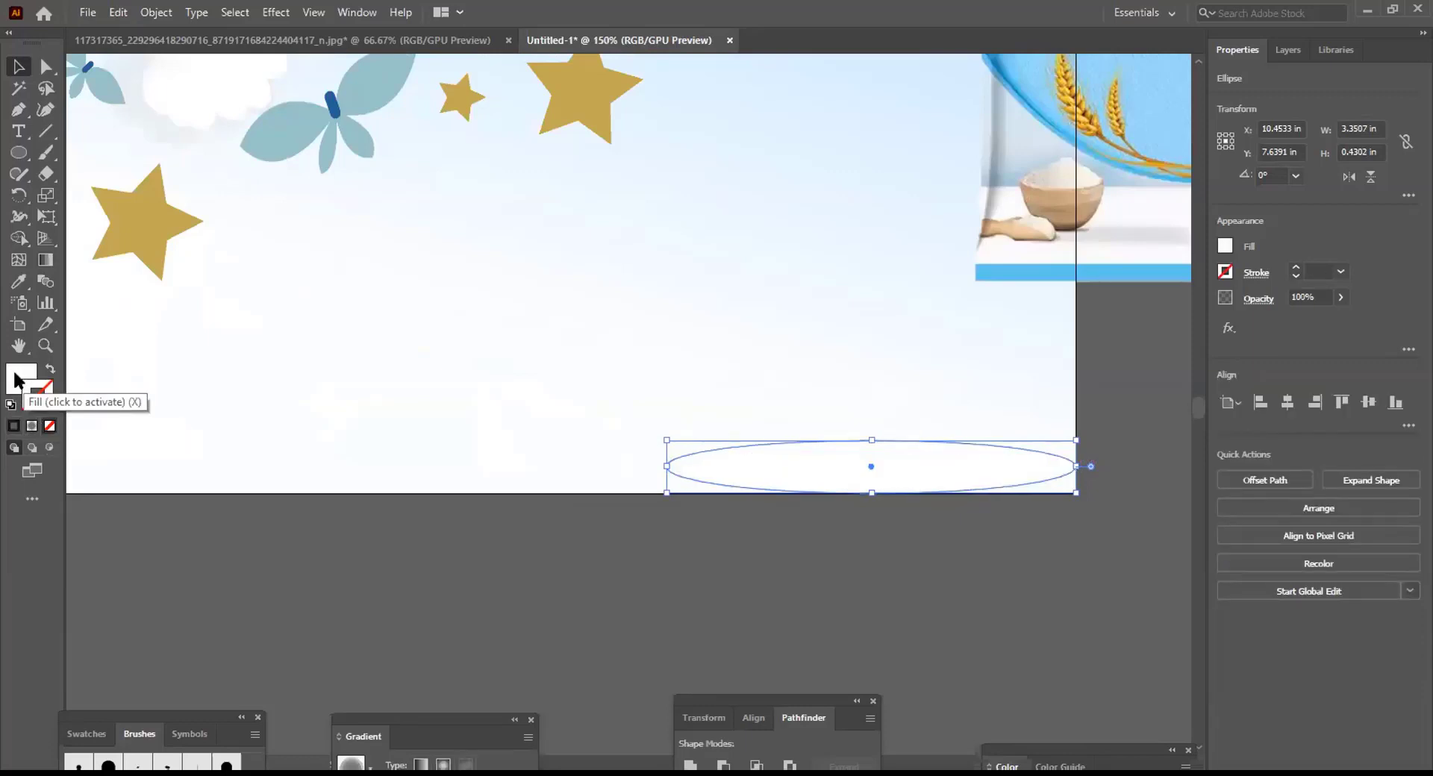
pyautogui.click(22, 381)
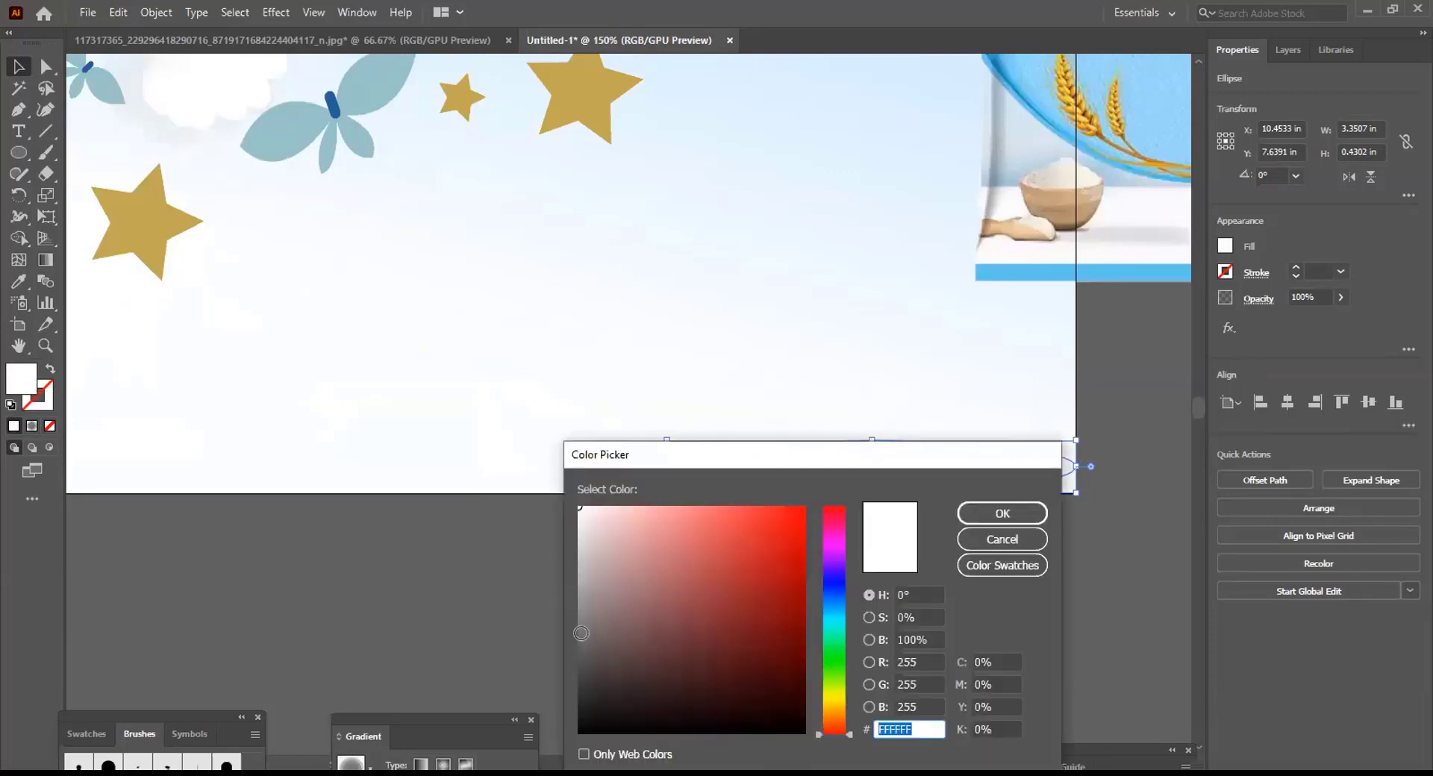
pyautogui.click(580, 635)
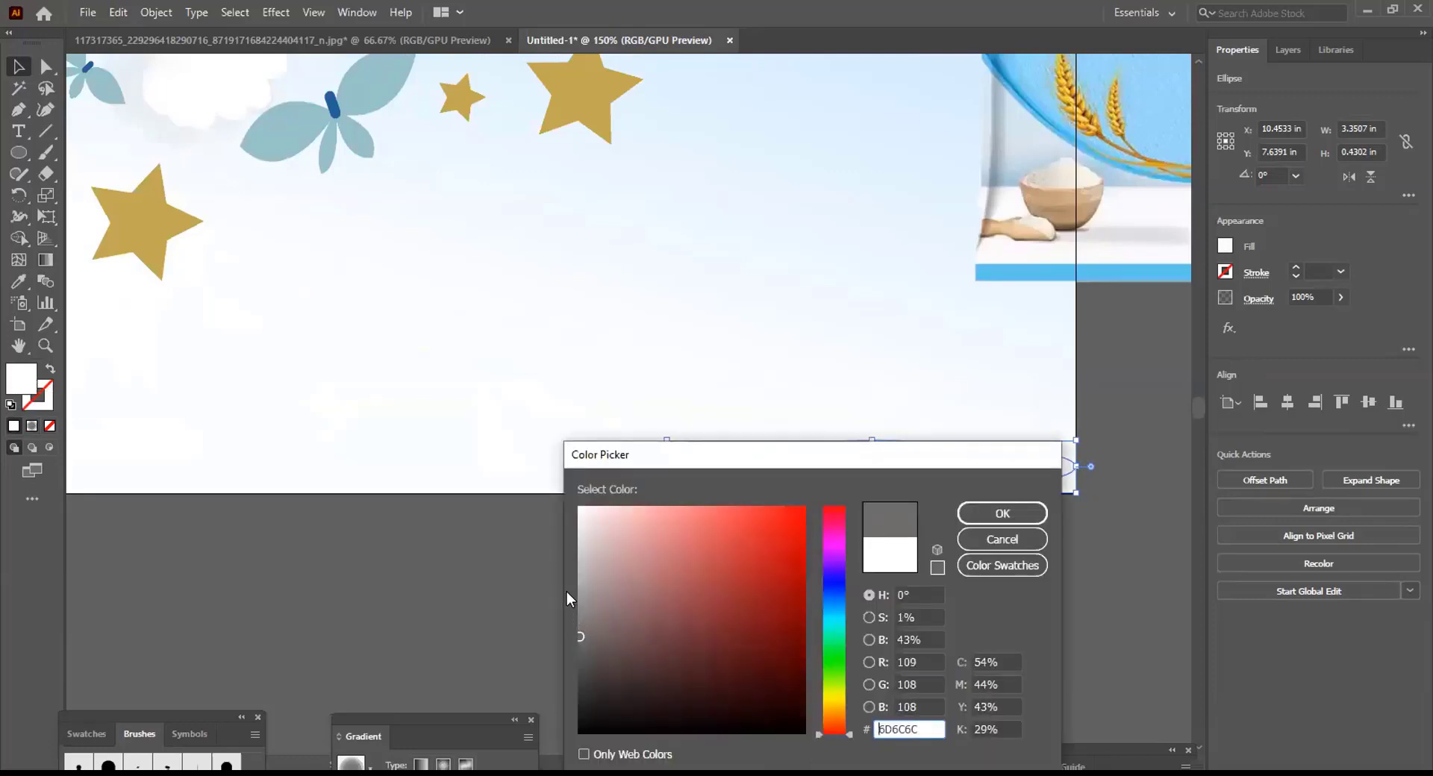
pyautogui.click(579, 602)
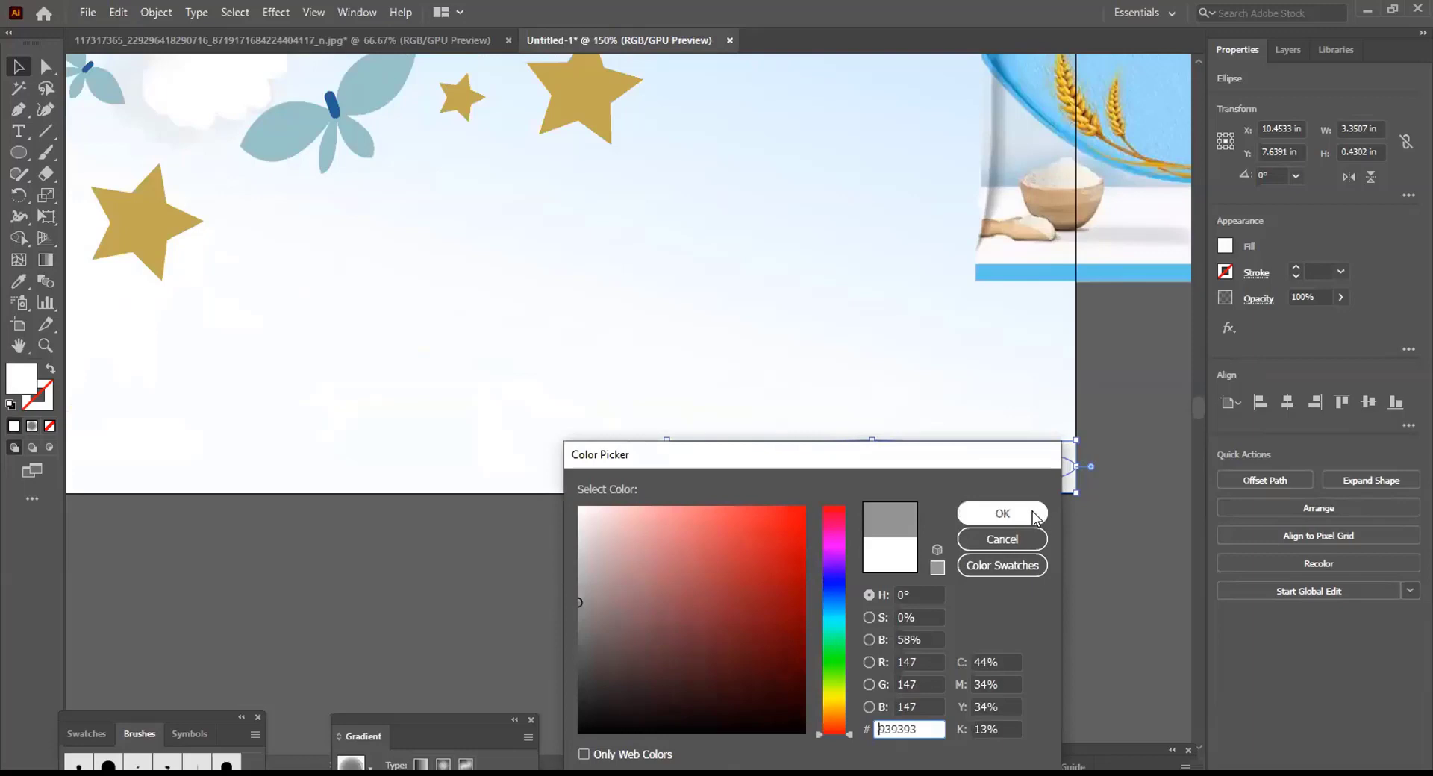
pyautogui.click(1005, 520)
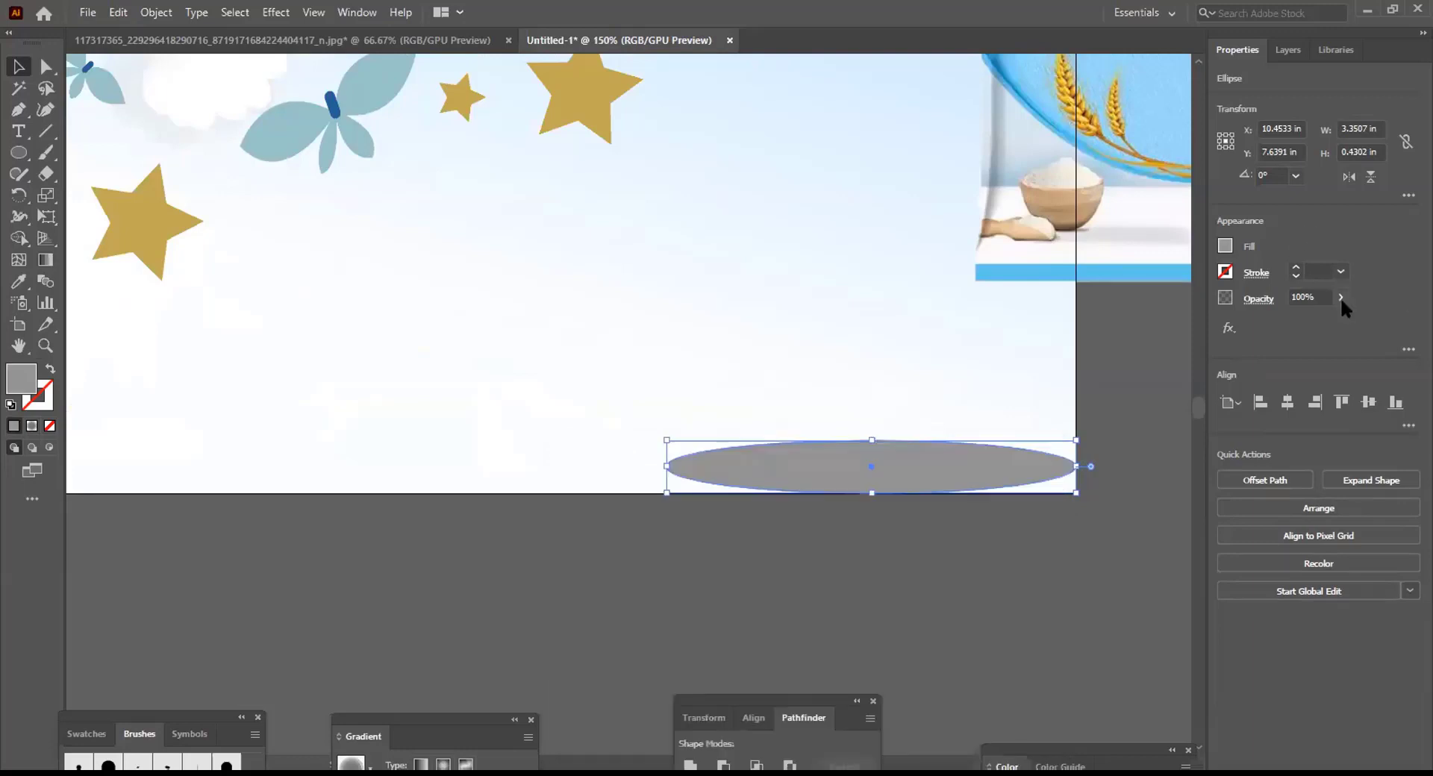
pyautogui.moveTo(1340, 297); pyautogui.dragTo(1291, 317)
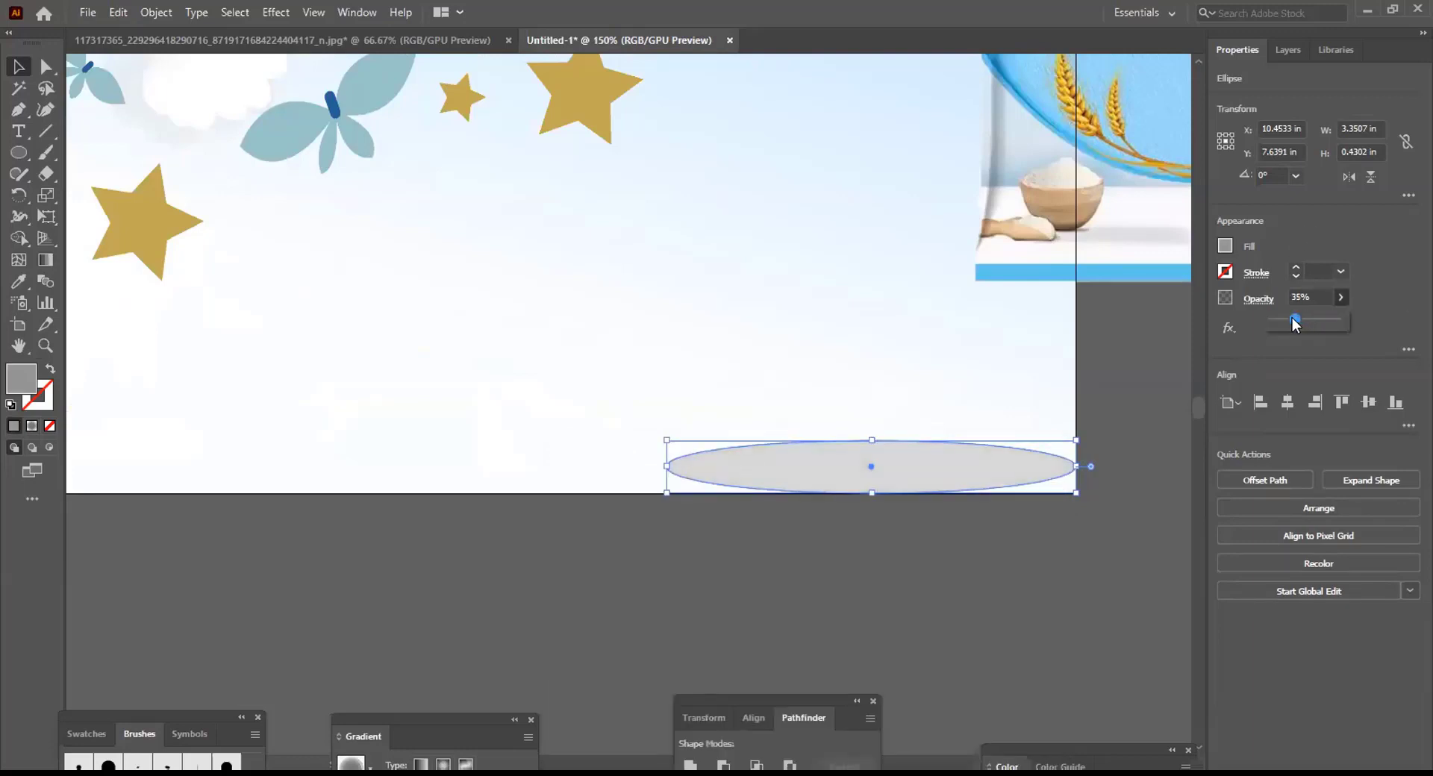
# Lower the shadow ellipse's opacity to 19% and move the suji pouch image back over the shadow
pyautogui.click(1284, 320)
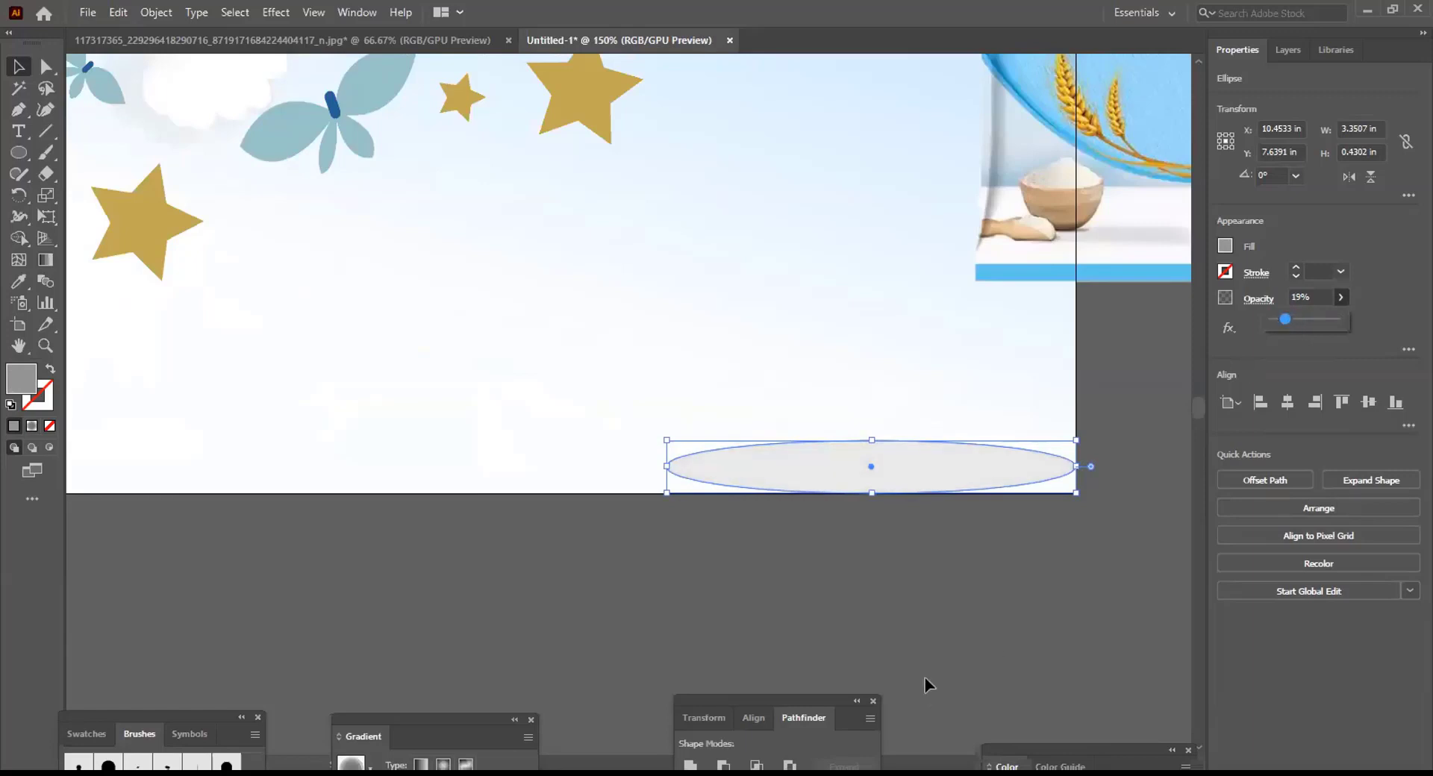
pyautogui.moveTo(1030, 263); pyautogui.dragTo(902, 348)
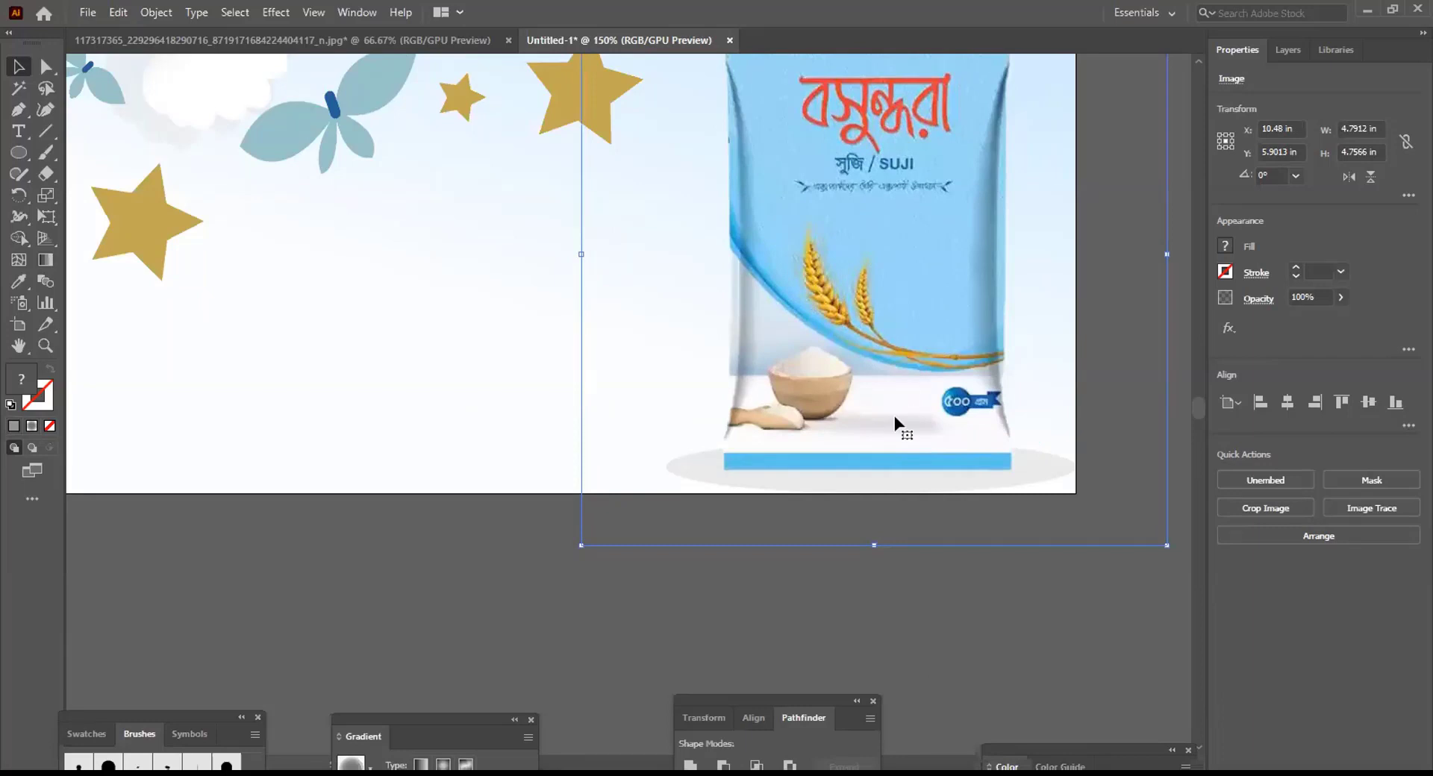
pyautogui.click(949, 633)
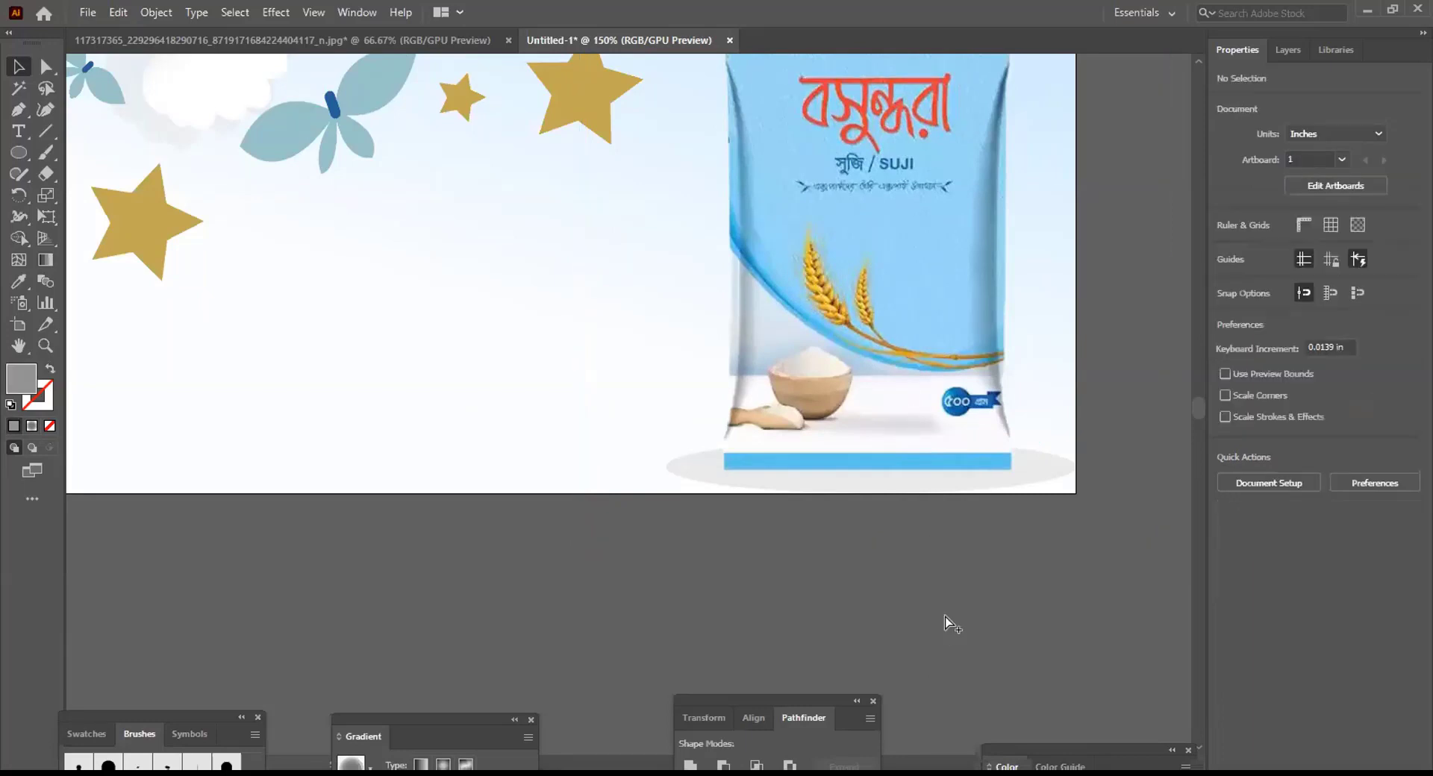
# Enlarge the mother-and-baby image on the artboard proportionally to about 7.37 × 4.92 in
pyautogui.scroll(-4, 953, 543)
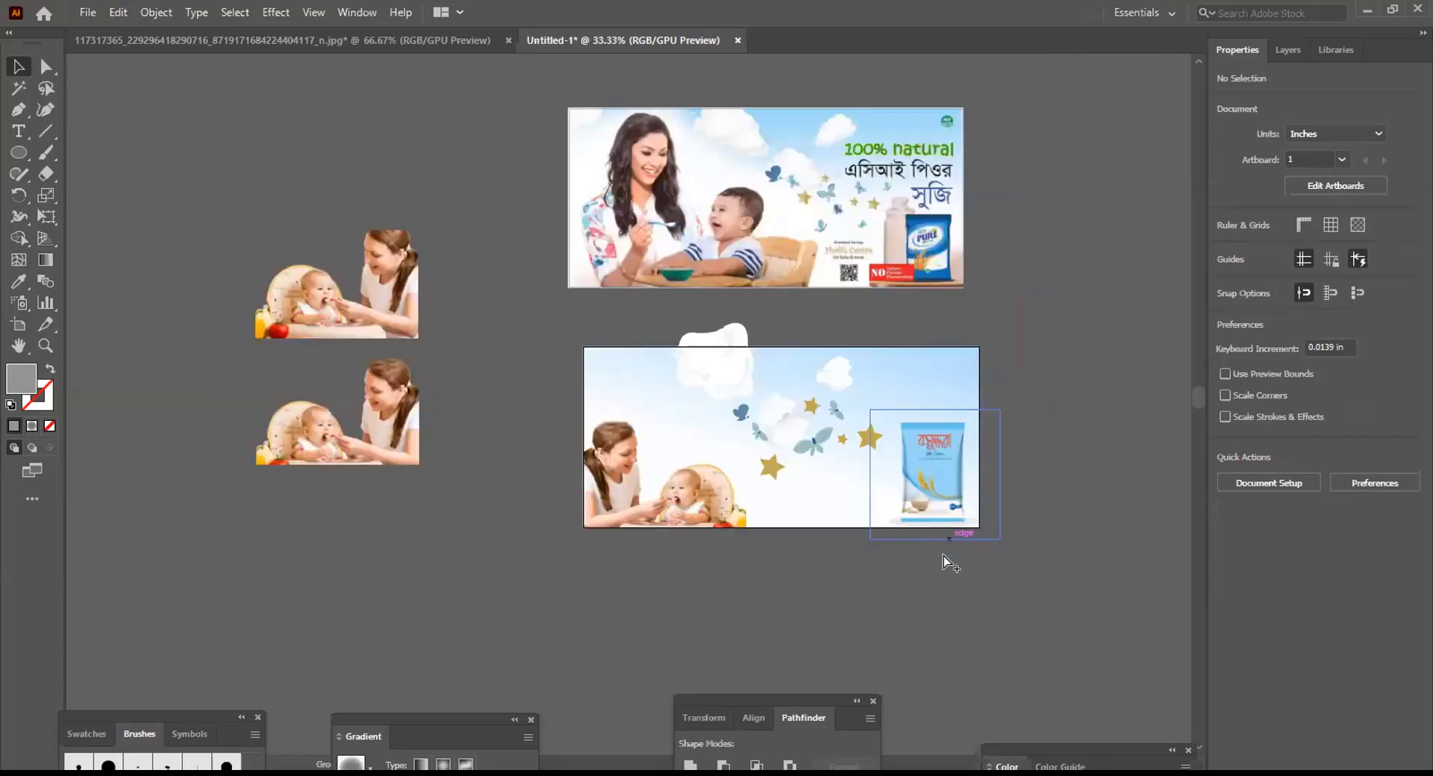
pyautogui.scroll(1, 943, 555)
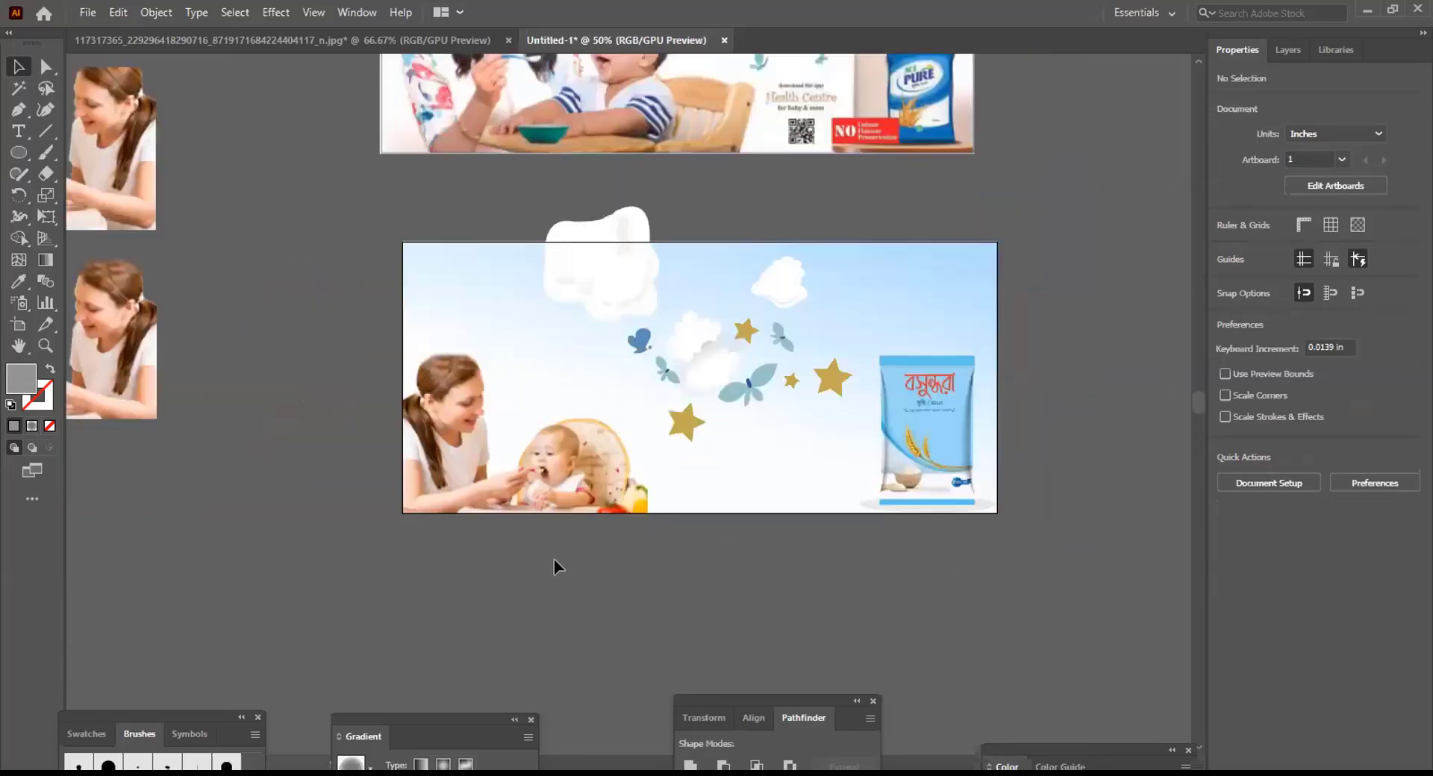
pyautogui.scroll(4, 615, 462)
pyautogui.scroll(-3, 611, 458)
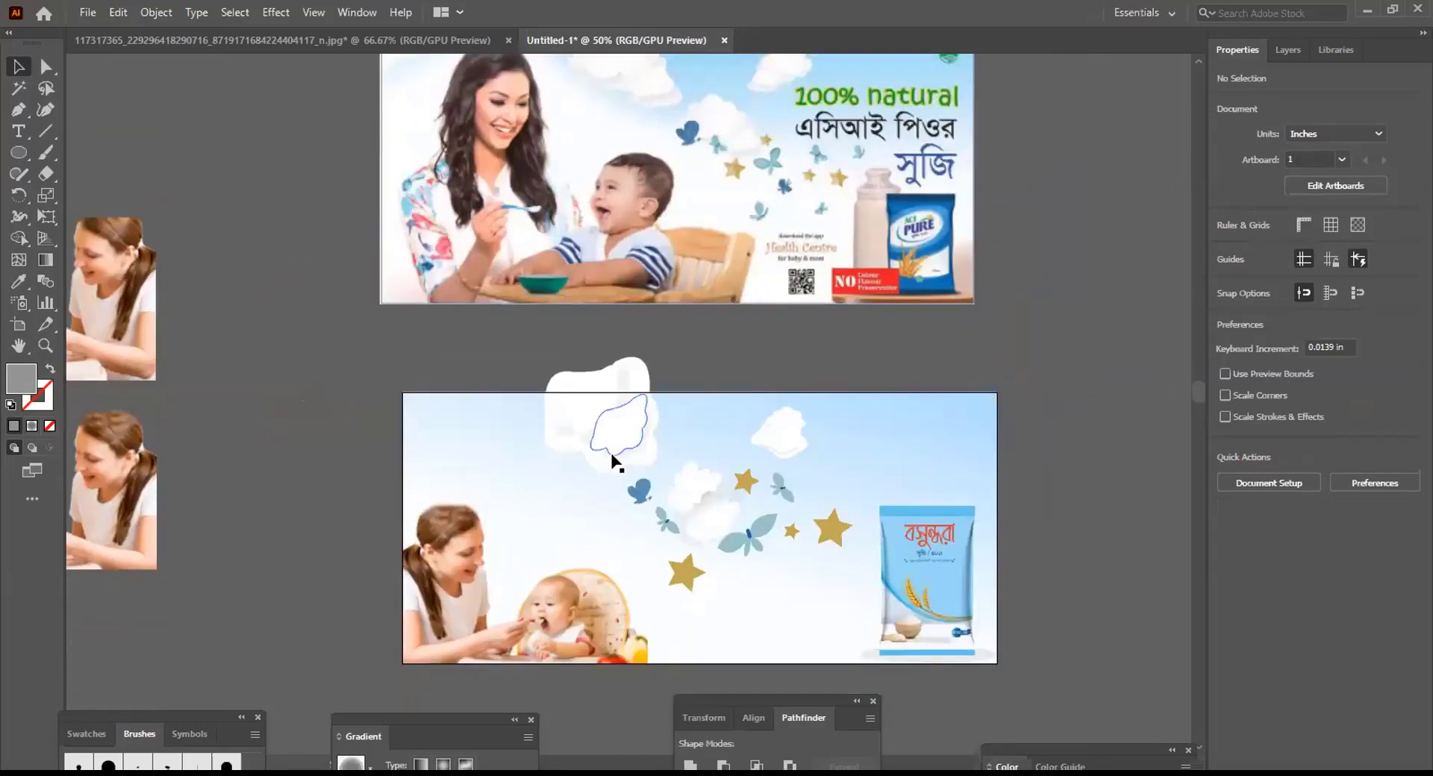
pyautogui.click(610, 440)
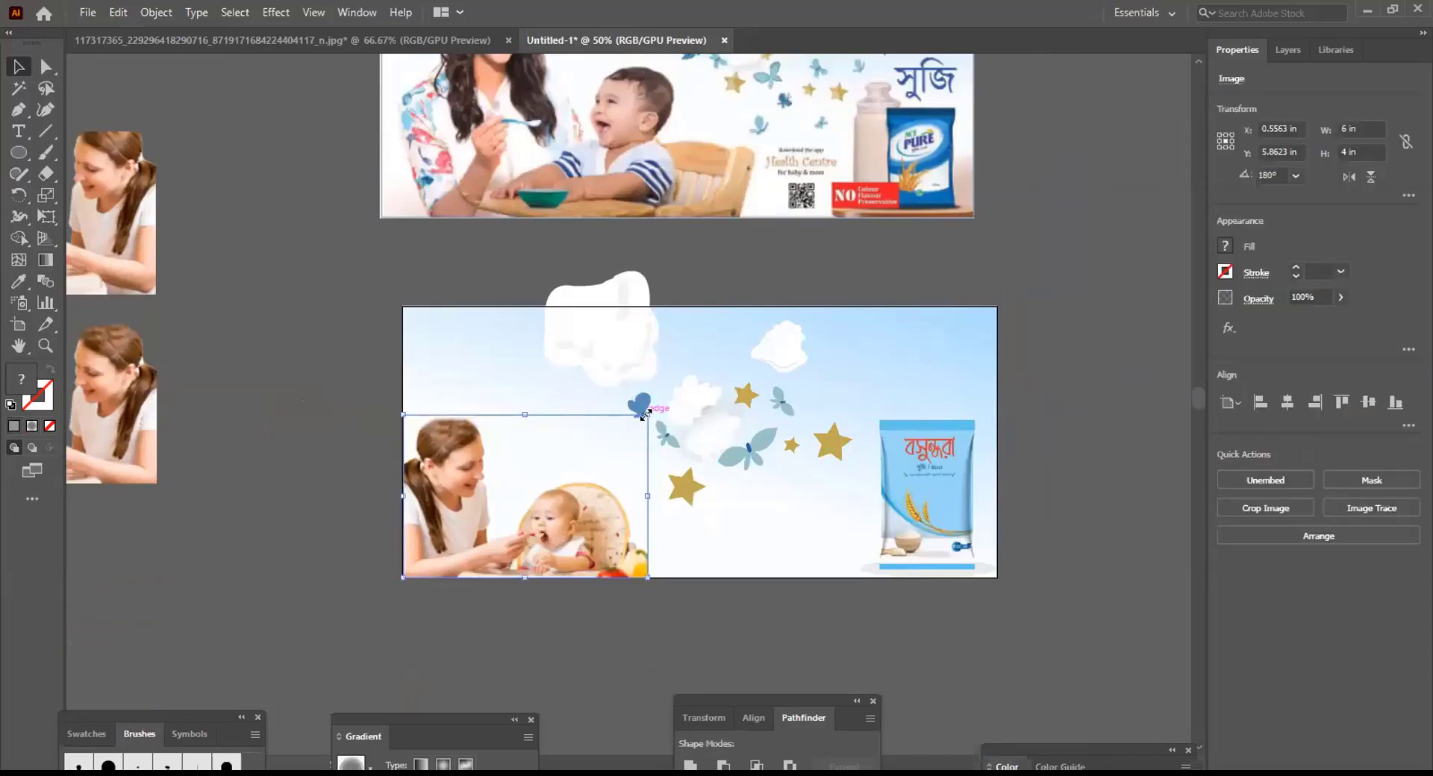
pyautogui.moveTo(643, 410); pyautogui.dragTo(676, 394)
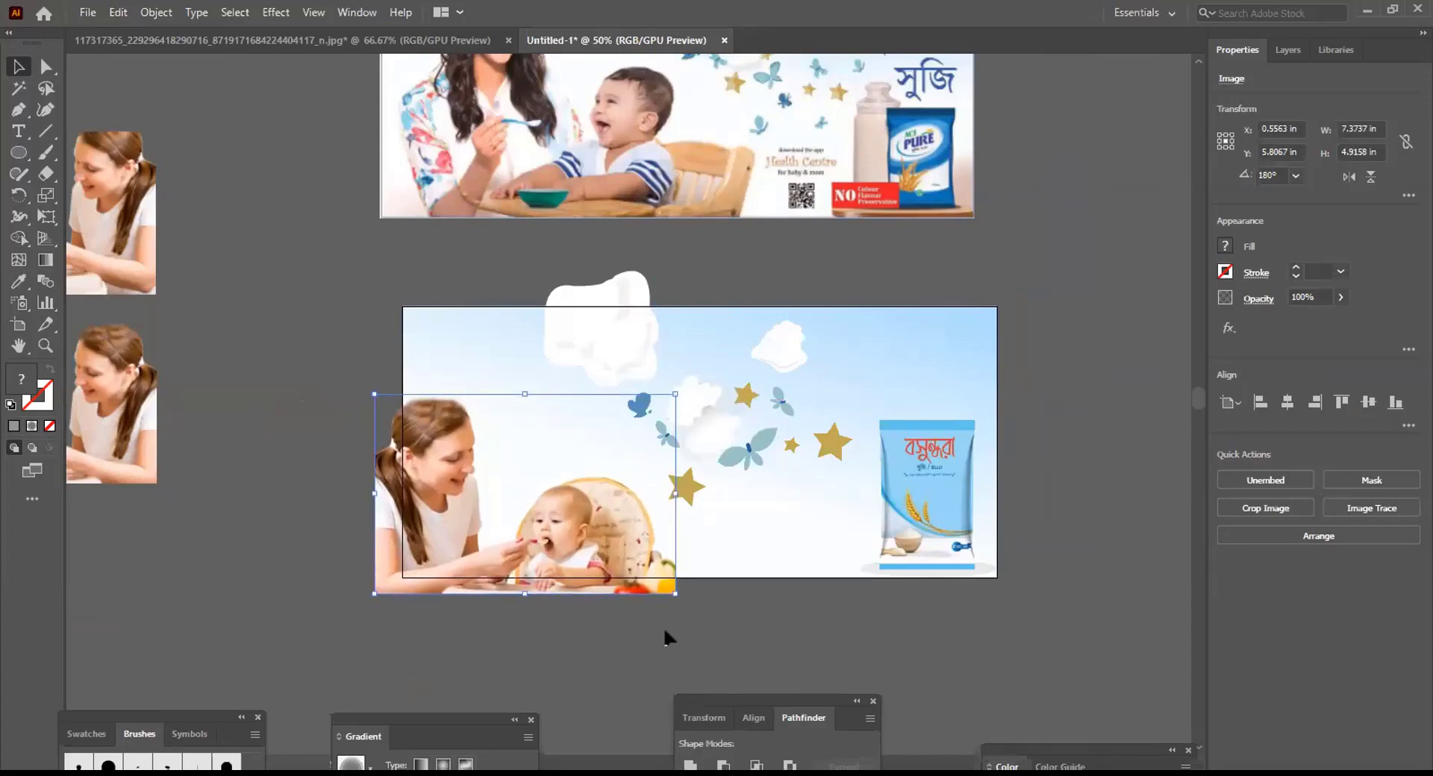
# Nudge the mother-and-baby image up and right until it sits flush with the artboard's bottom-left corner
pyautogui.press('Up')
pyautogui.press('Up')
pyautogui.press('Up')
pyautogui.press('Up')
pyautogui.press('Up')
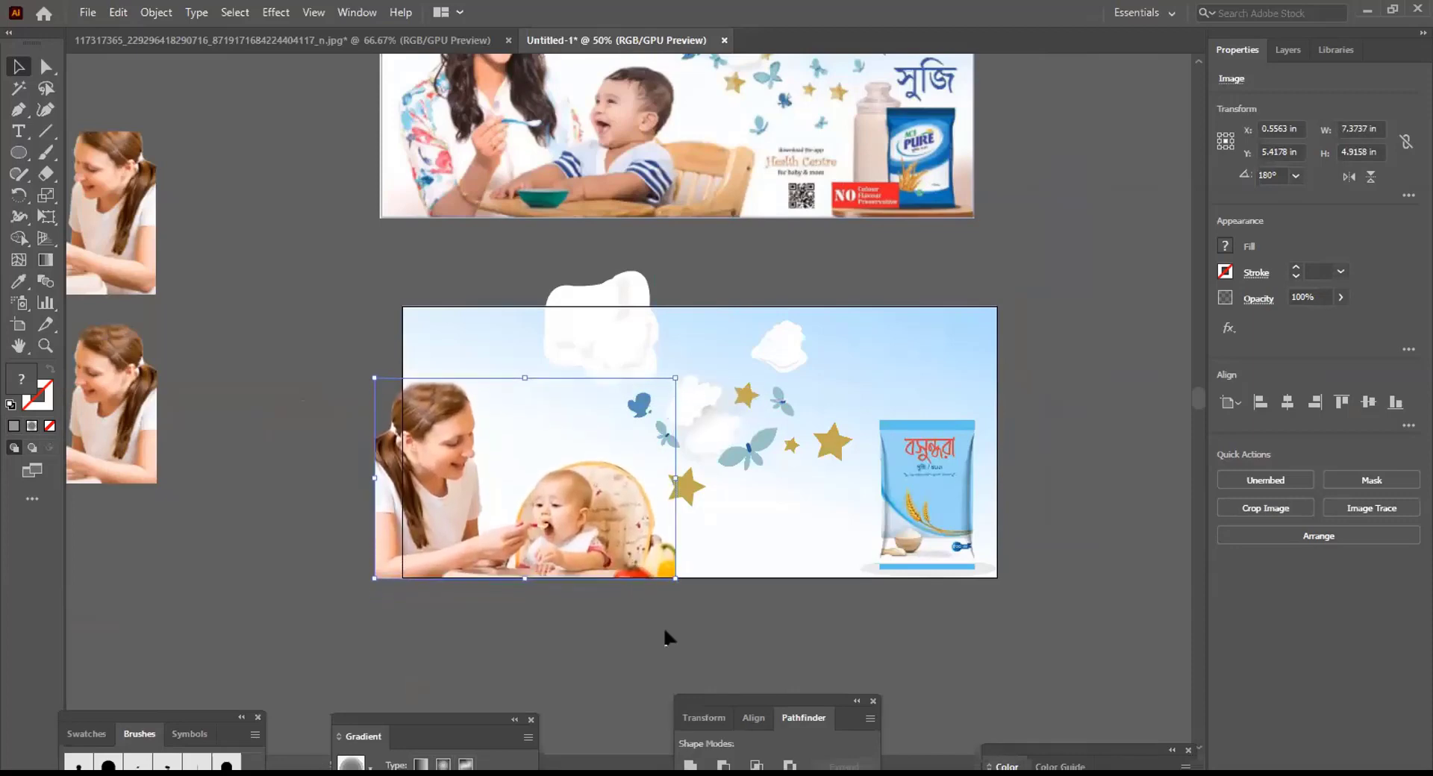
pyautogui.press('Right')
pyautogui.press('Right')
pyautogui.press('Right')
pyautogui.press('Right')
pyautogui.press('Right')
pyautogui.press('Right')
pyautogui.press('Right')
pyautogui.press('Right')
pyautogui.press('Right')
pyautogui.press('Right')
pyautogui.press('Right')
pyautogui.press('Right')
pyautogui.press('Right')
pyautogui.press('Right')
pyautogui.press('Right')
pyautogui.press('Right')
pyautogui.press('Right')
pyautogui.press('Right')
pyautogui.press('Right')
pyautogui.press('Right')
pyautogui.press('Right')
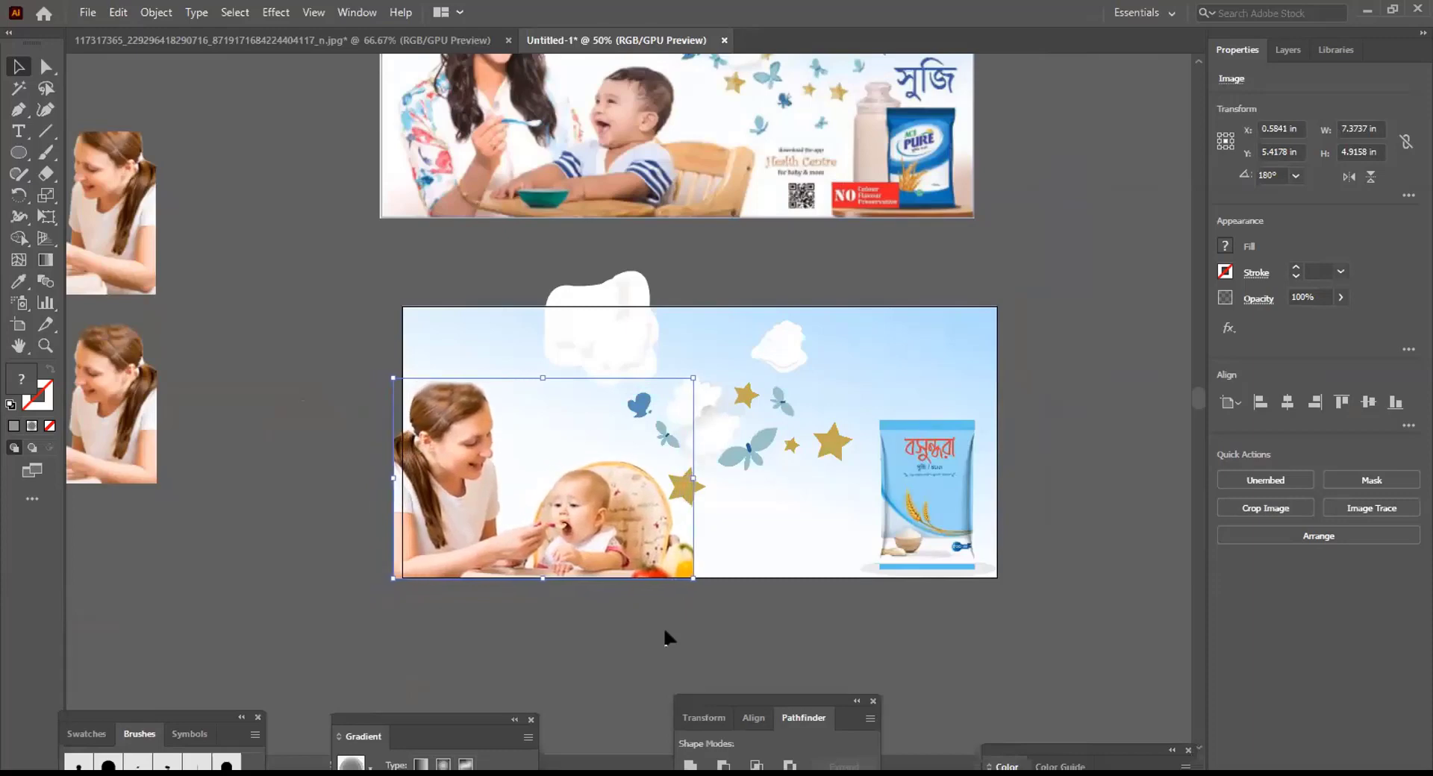
pyautogui.press('Right')
pyautogui.press('Right')
pyautogui.press('Right')
pyautogui.press('Right')
pyautogui.press('Right')
pyautogui.press('Right')
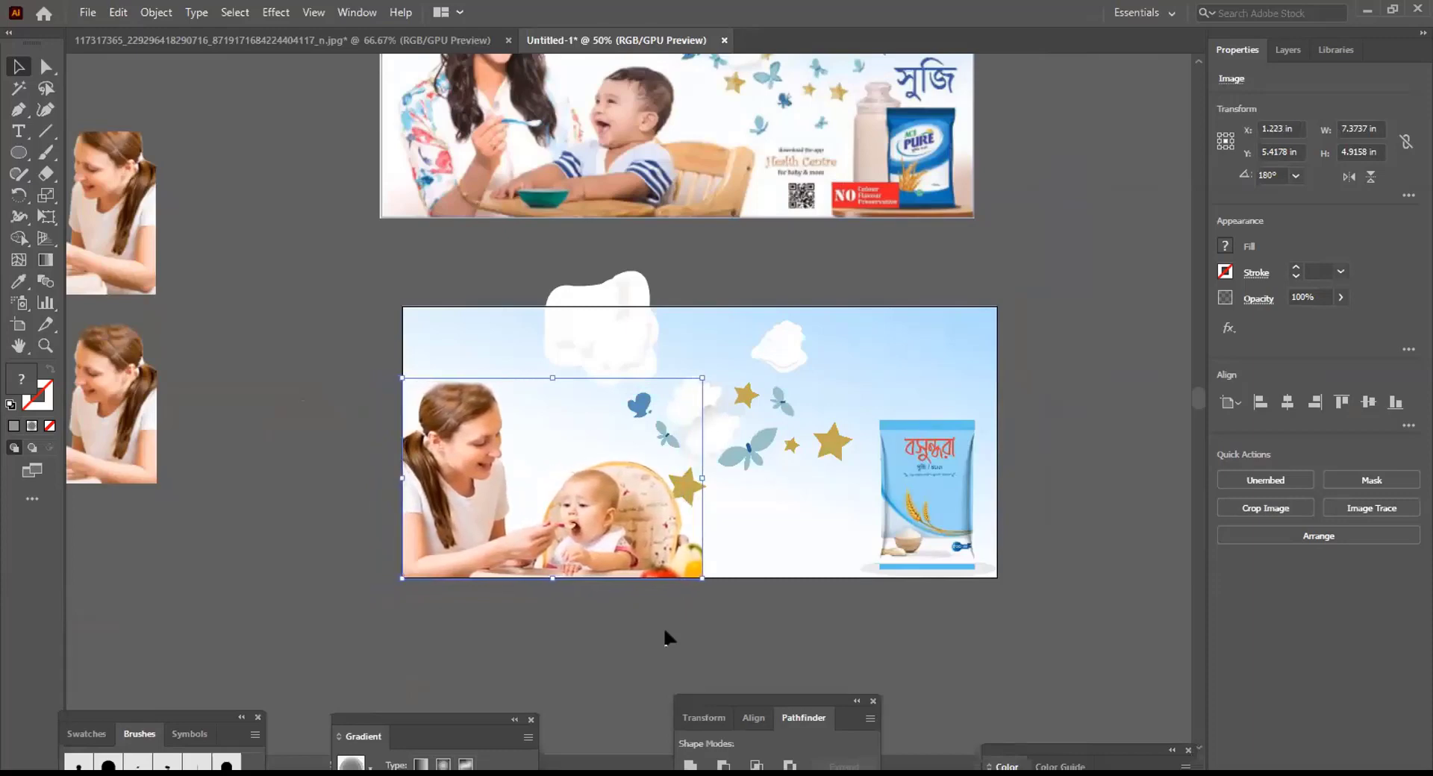
pyautogui.click(311, 418)
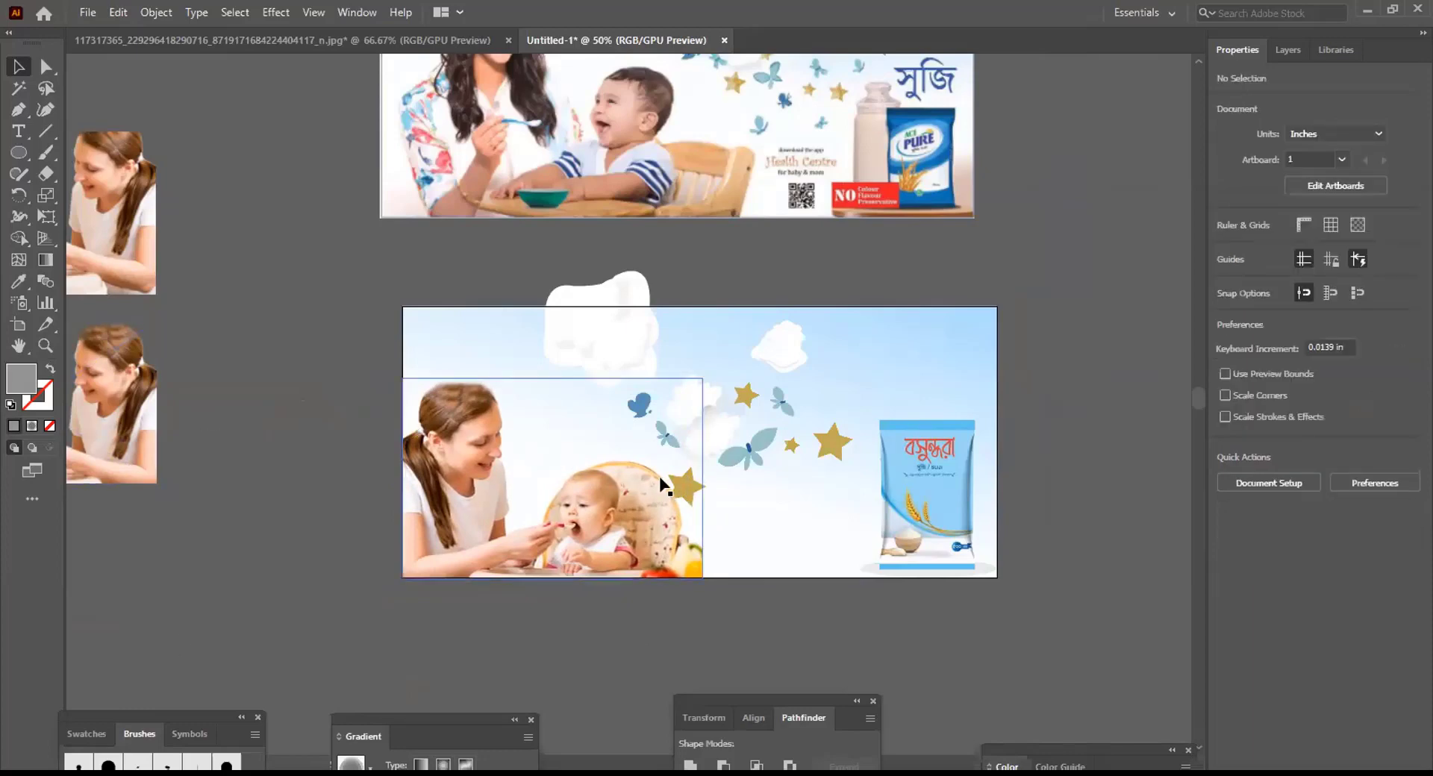
# Move the mother-and-baby image down-left out of the way and shift the lowest gold star slightly right
pyautogui.click(696, 500)
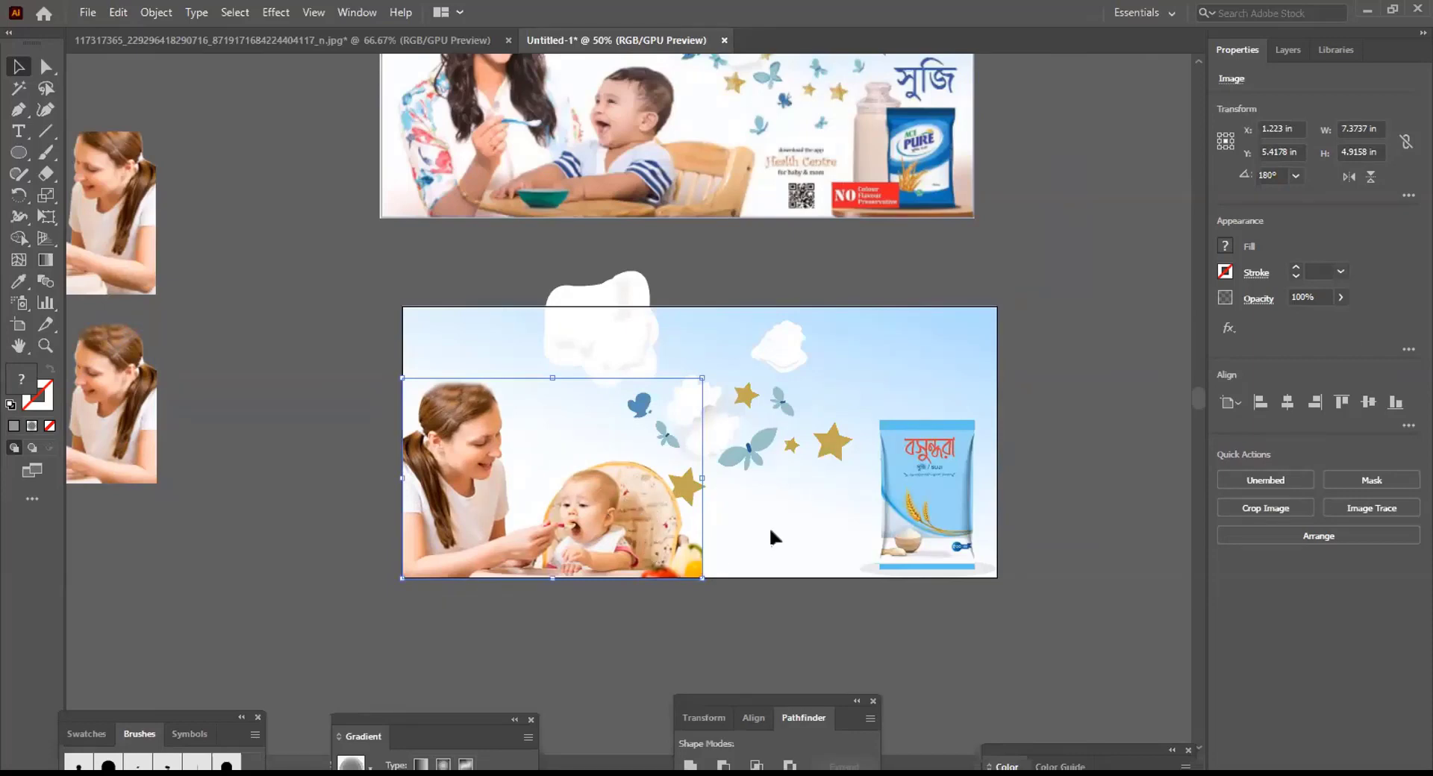
pyautogui.moveTo(489, 458); pyautogui.dragTo(425, 540)
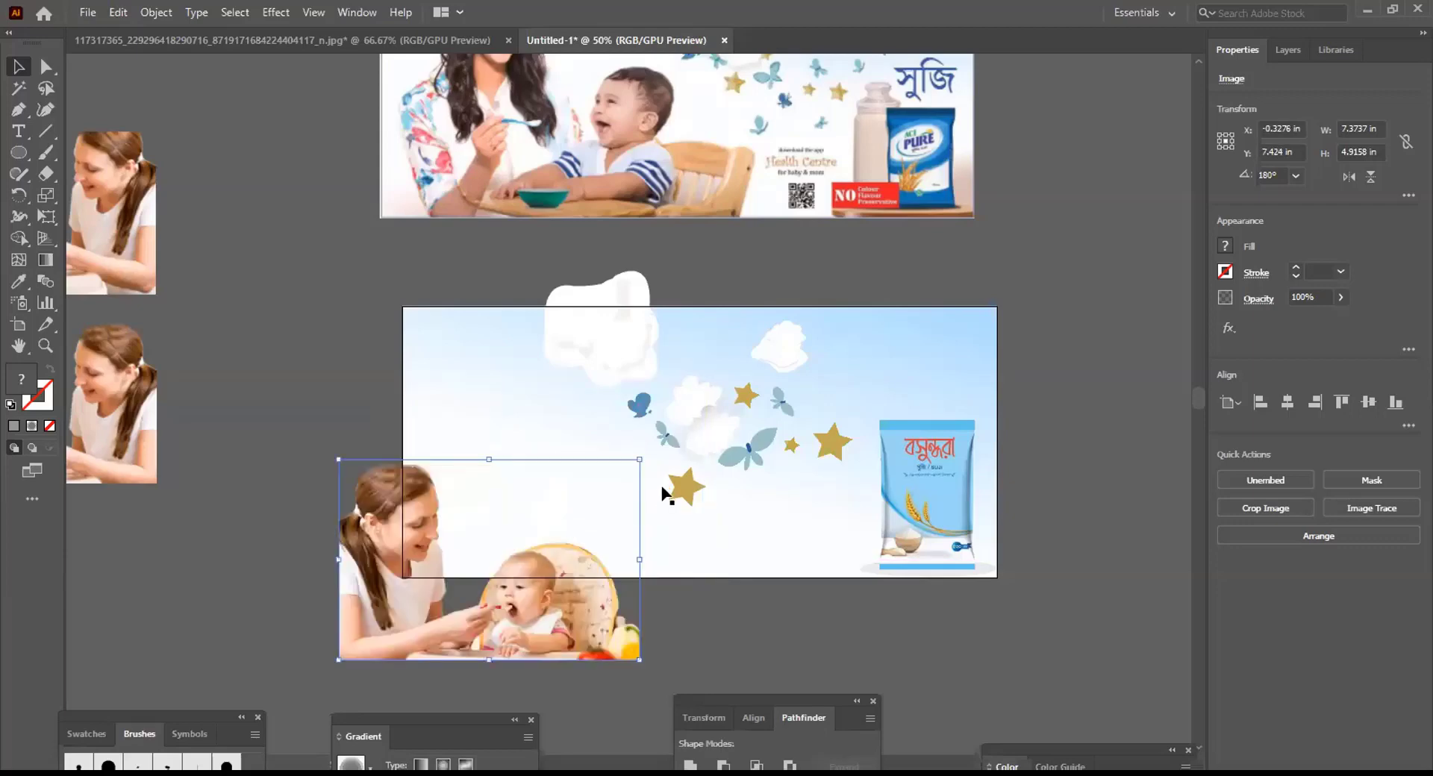
pyautogui.moveTo(693, 483); pyautogui.dragTo(729, 496)
pyautogui.click(687, 602)
# Move the mother-and-baby image back into the artboard's bottom-left corner, nudging it up to align with the bottom edge
pyautogui.moveTo(572, 606); pyautogui.dragTo(618, 560)
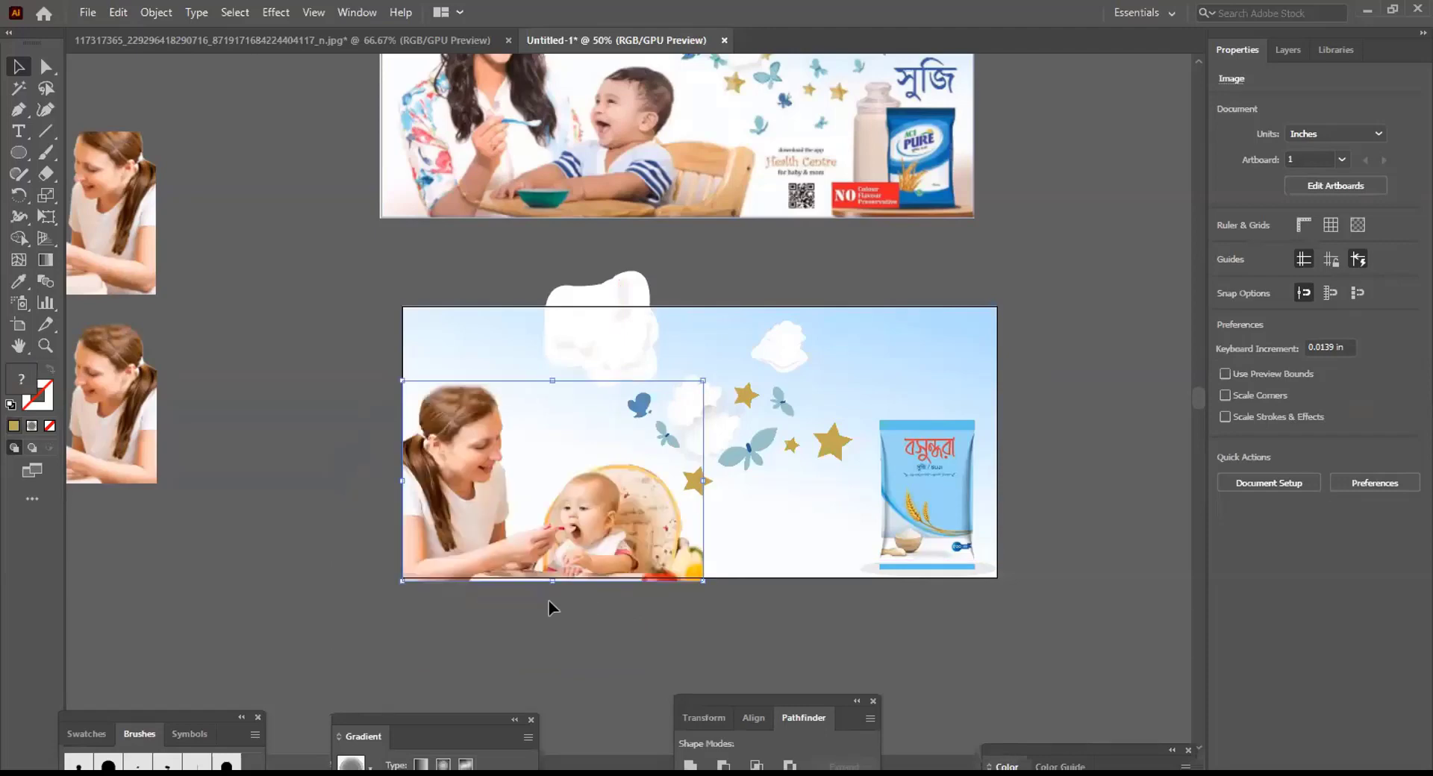
pyautogui.press('Up')
pyautogui.press('Up')
pyautogui.press('Up')
pyautogui.press('Up')
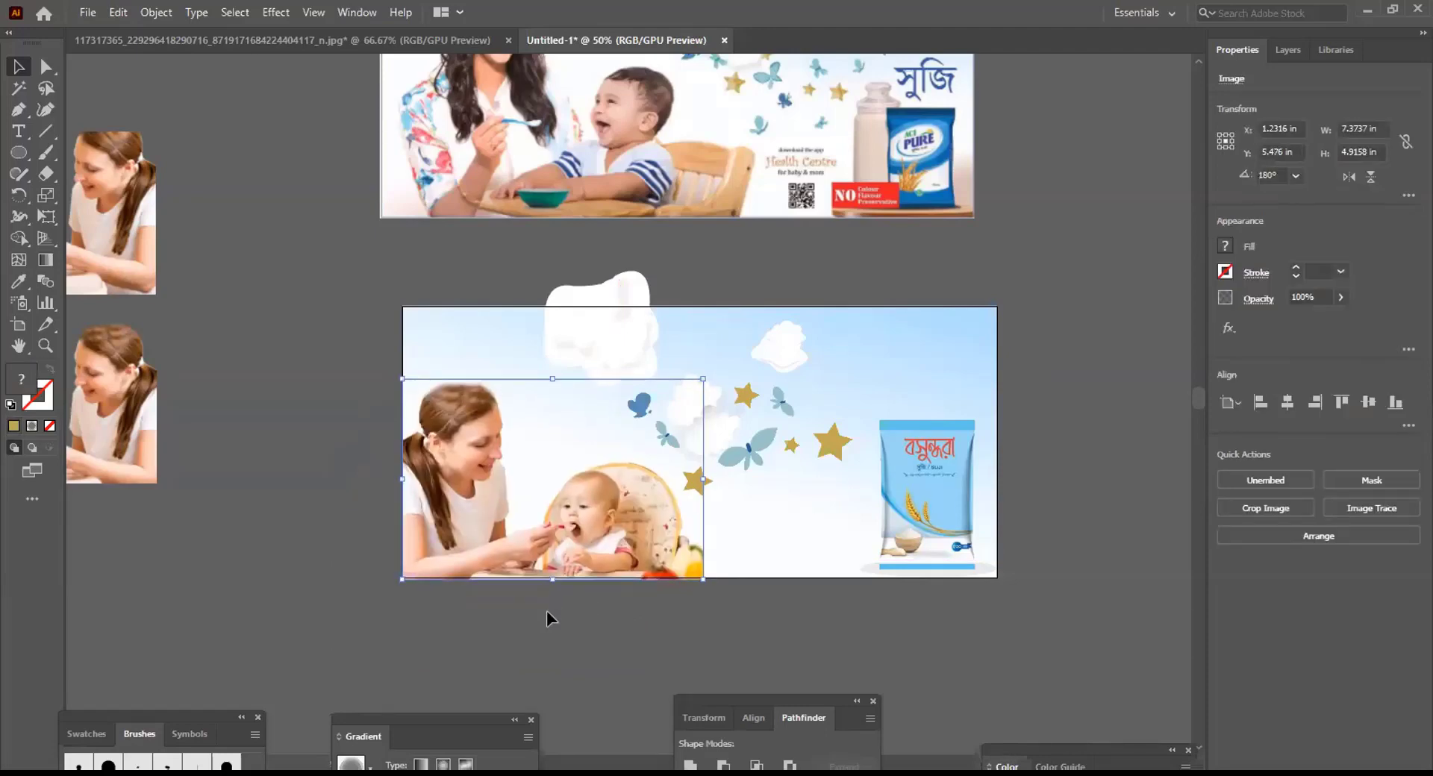
pyautogui.press('Up')
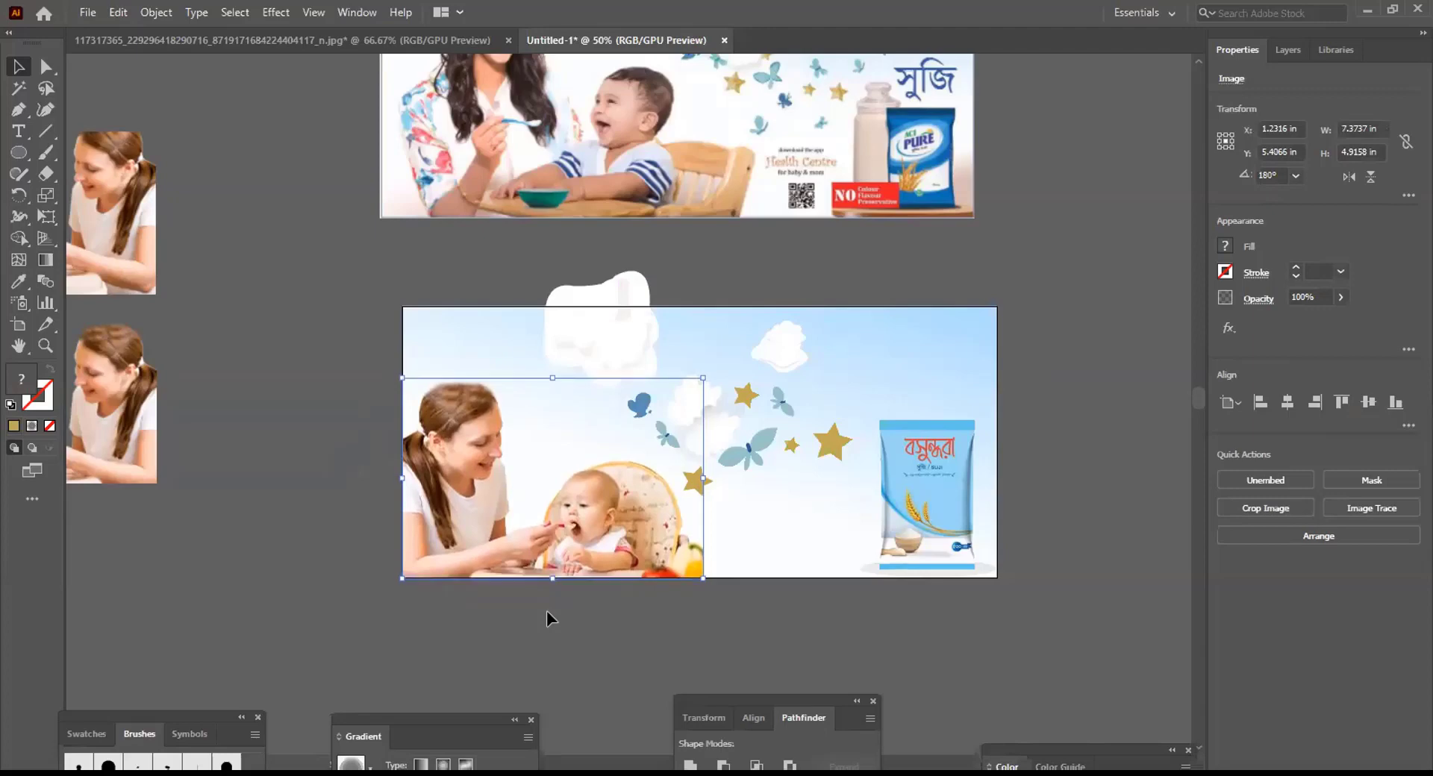
pyautogui.click(295, 233)
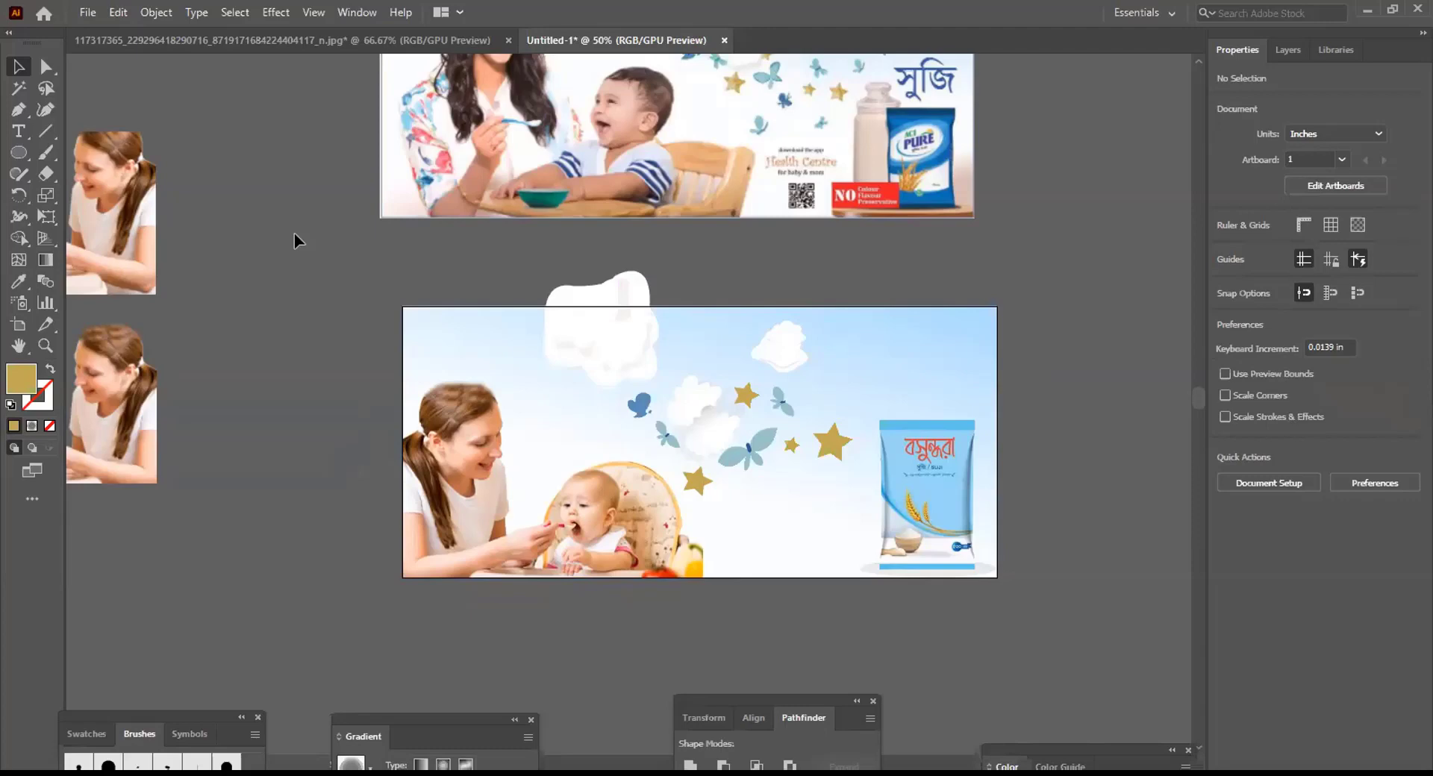
pyautogui.scroll(2, 561, 302)
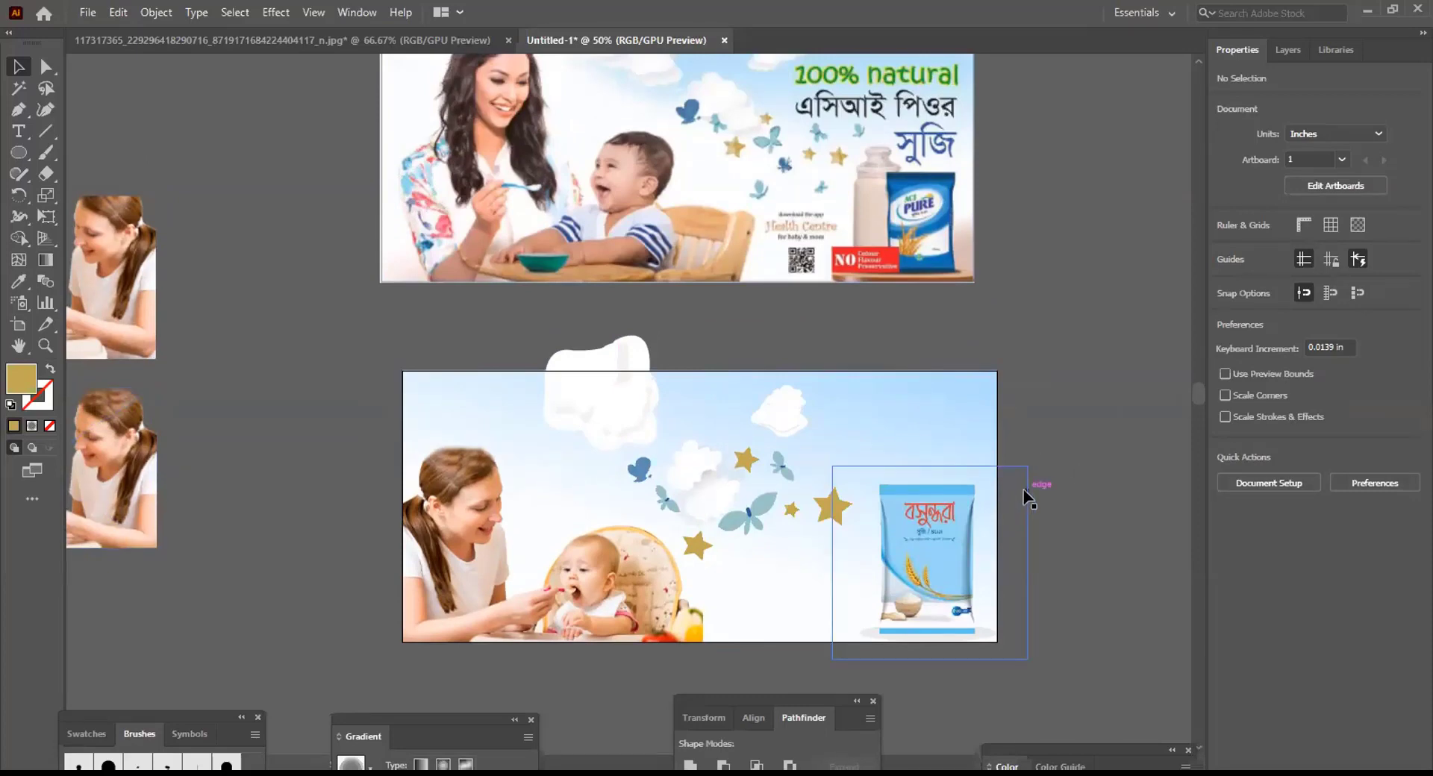
pyautogui.scroll(-1, 1075, 448)
pyautogui.scroll(1, 1011, 481)
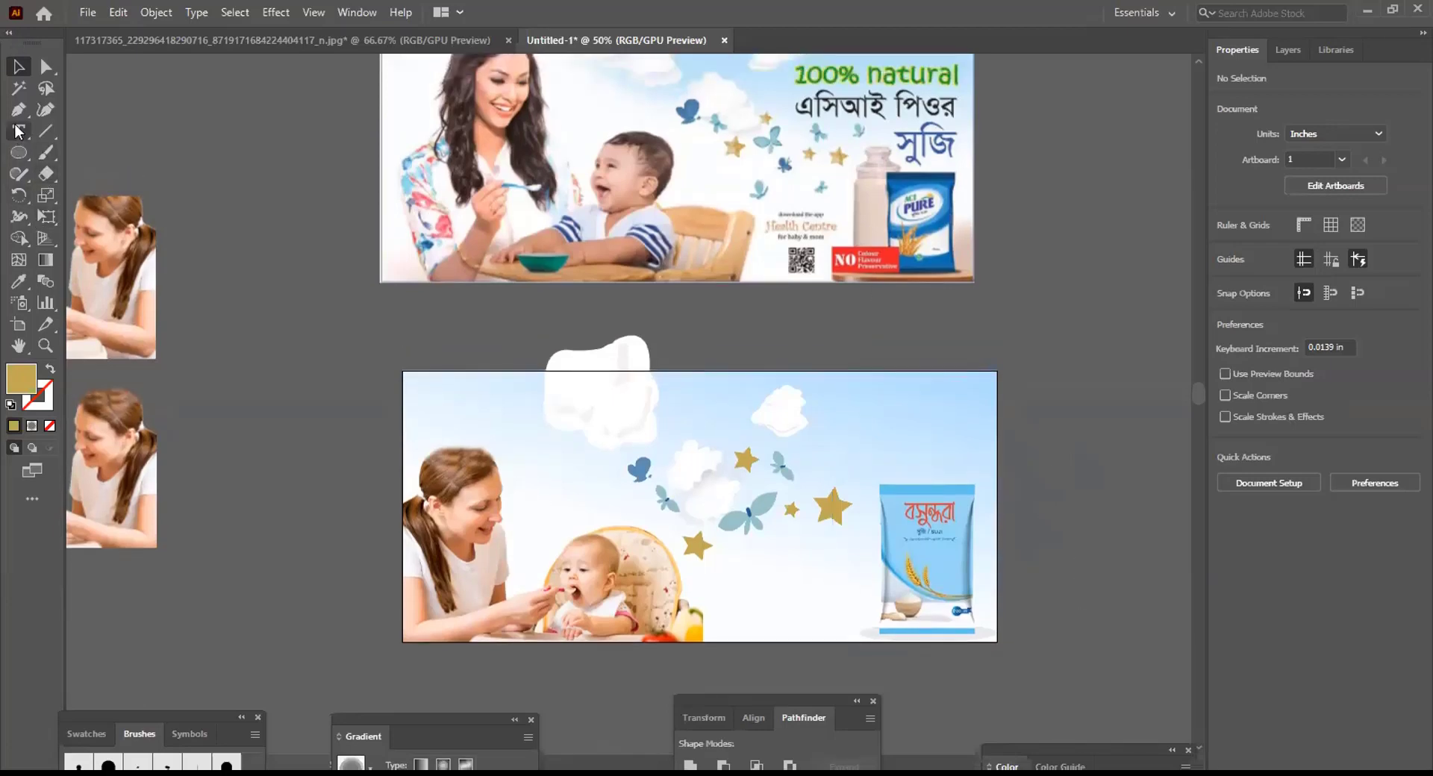
pyautogui.press('t')
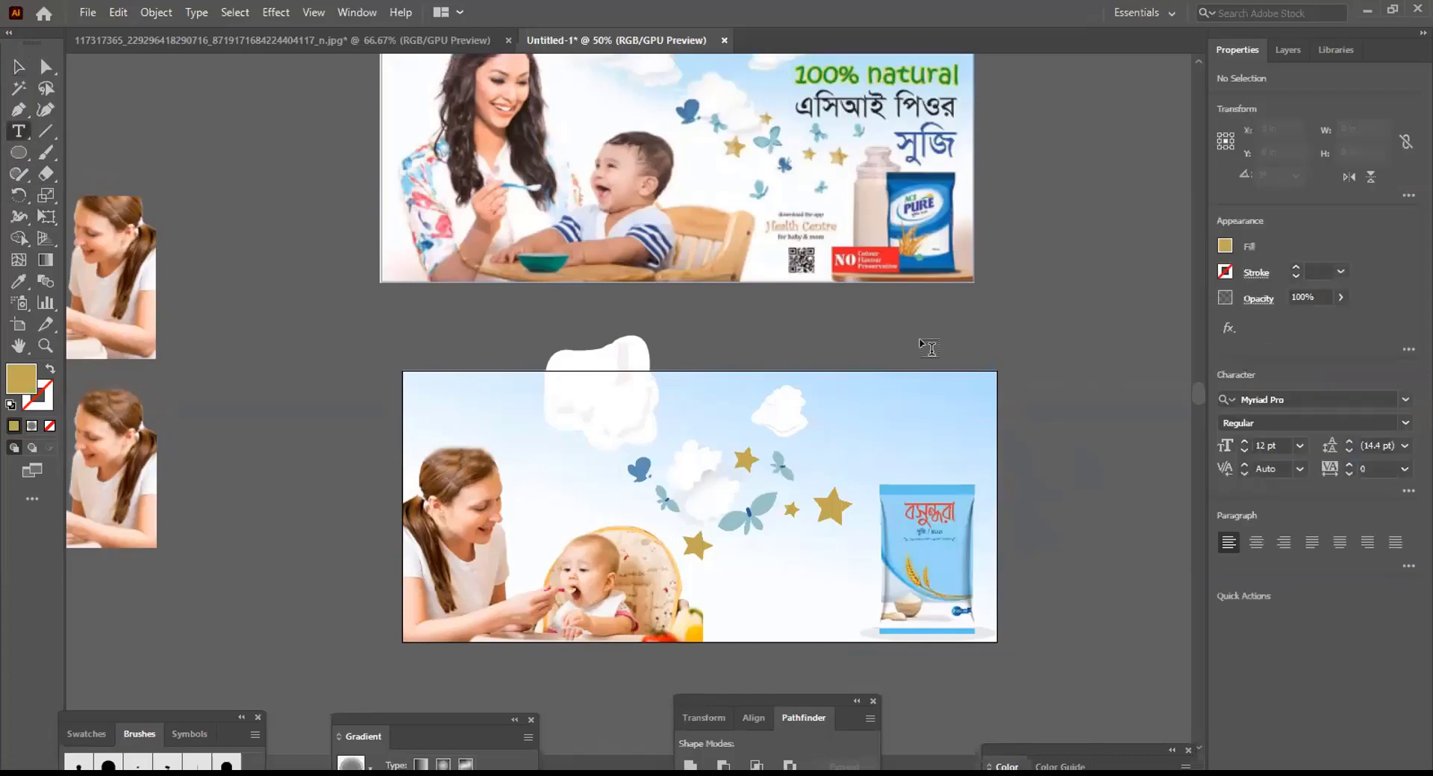
pyautogui.click(17, 68)
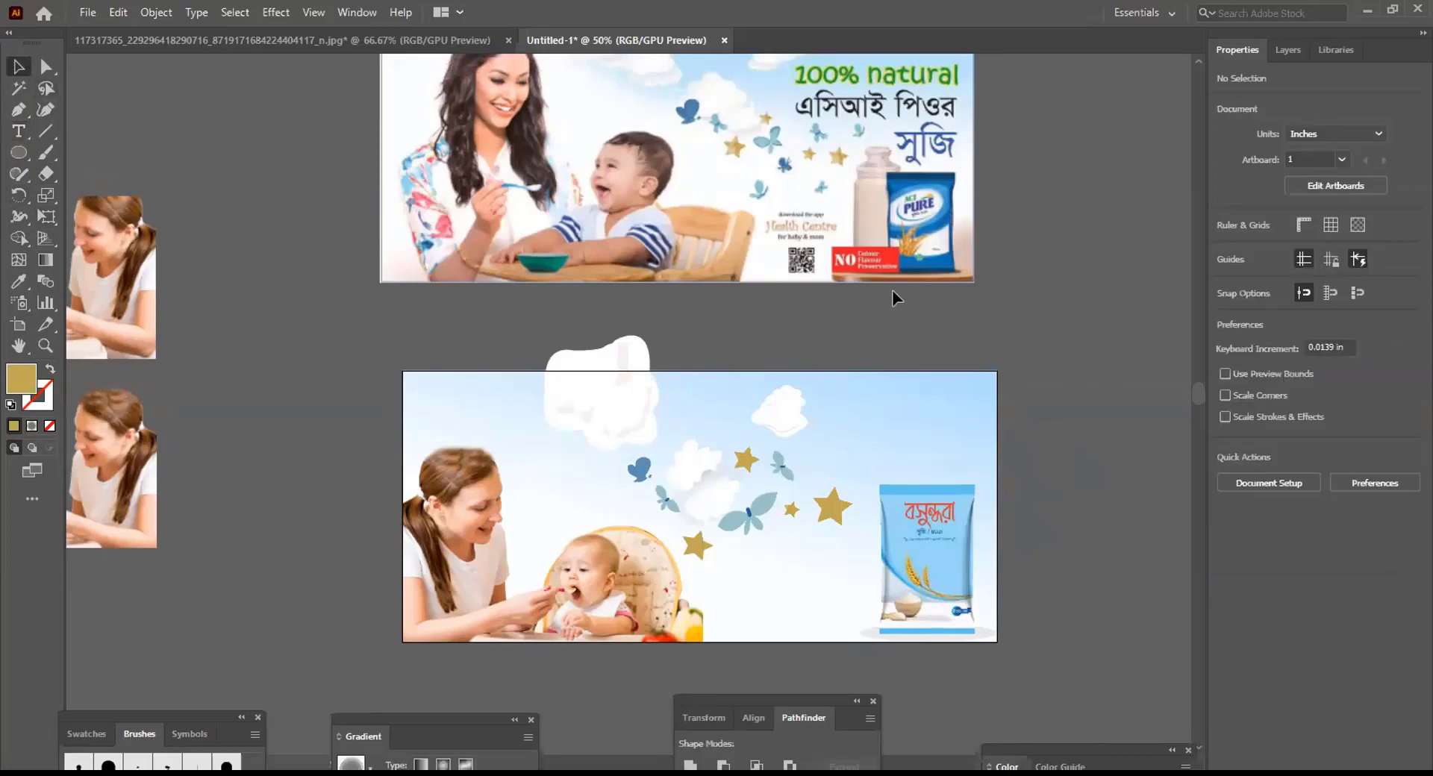
# Draw a rectangle about 2.46 × 0.76 in just above the right half of the artboard
pyautogui.scroll(2, 892, 289)
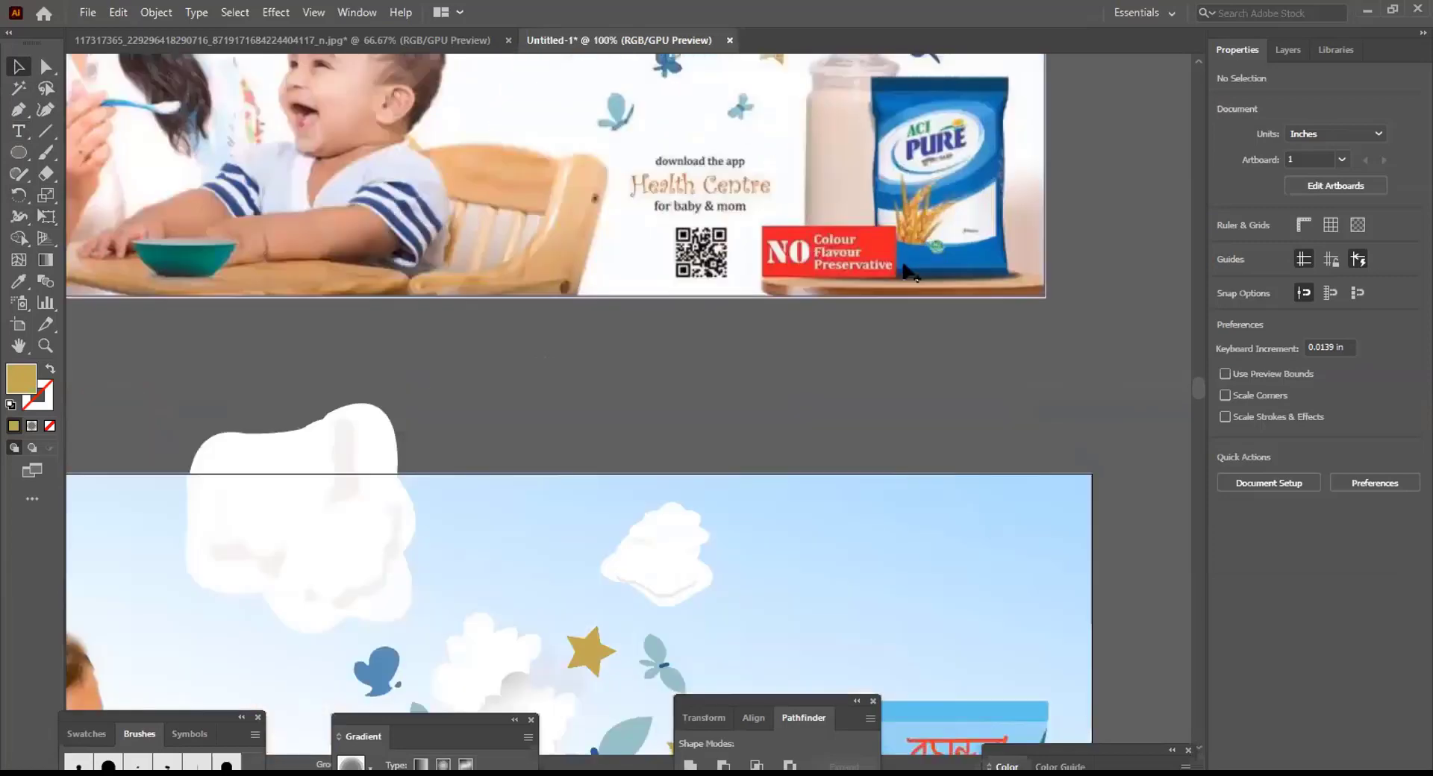
pyautogui.scroll(-1, 909, 273)
pyautogui.scroll(1, 909, 273)
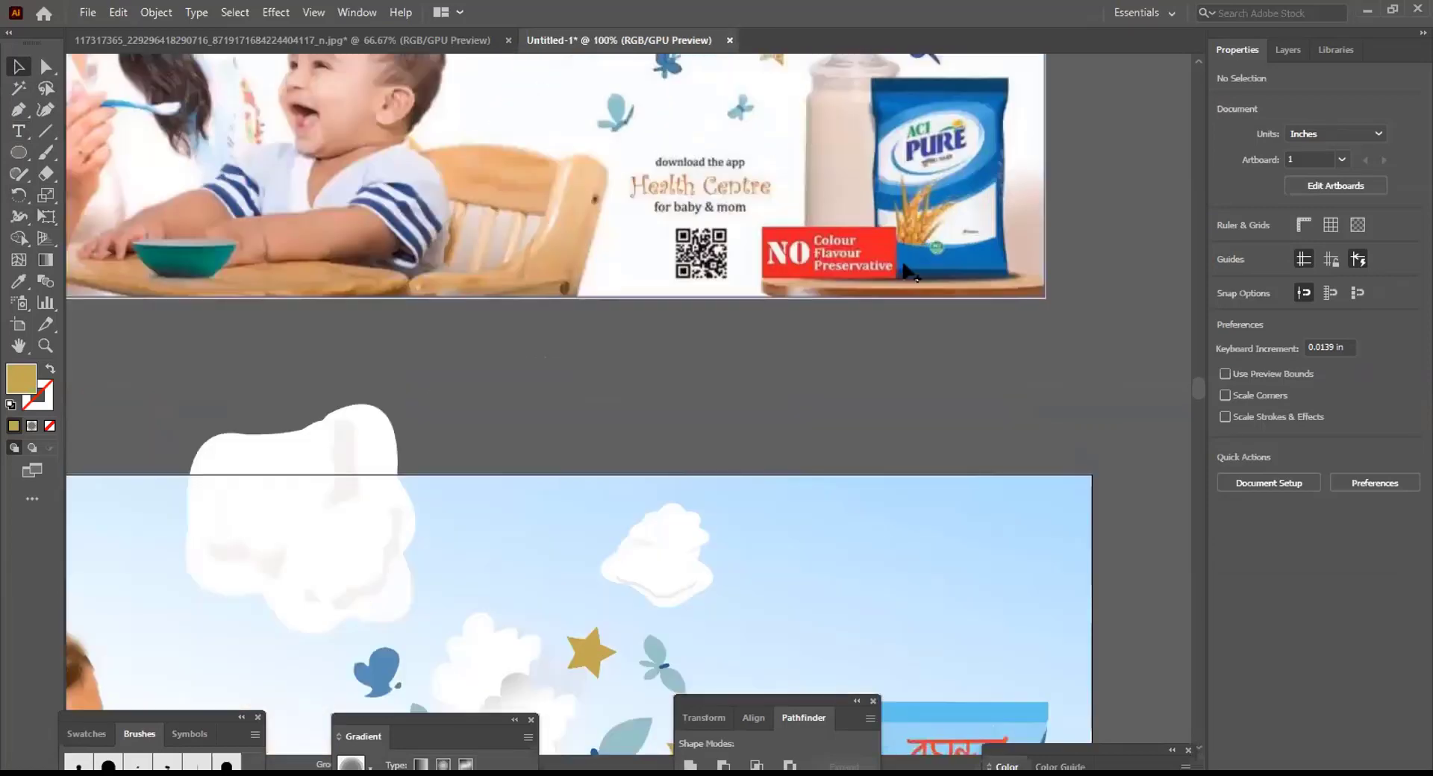
pyautogui.moveTo(946, 339); pyautogui.dragTo(953, 294)
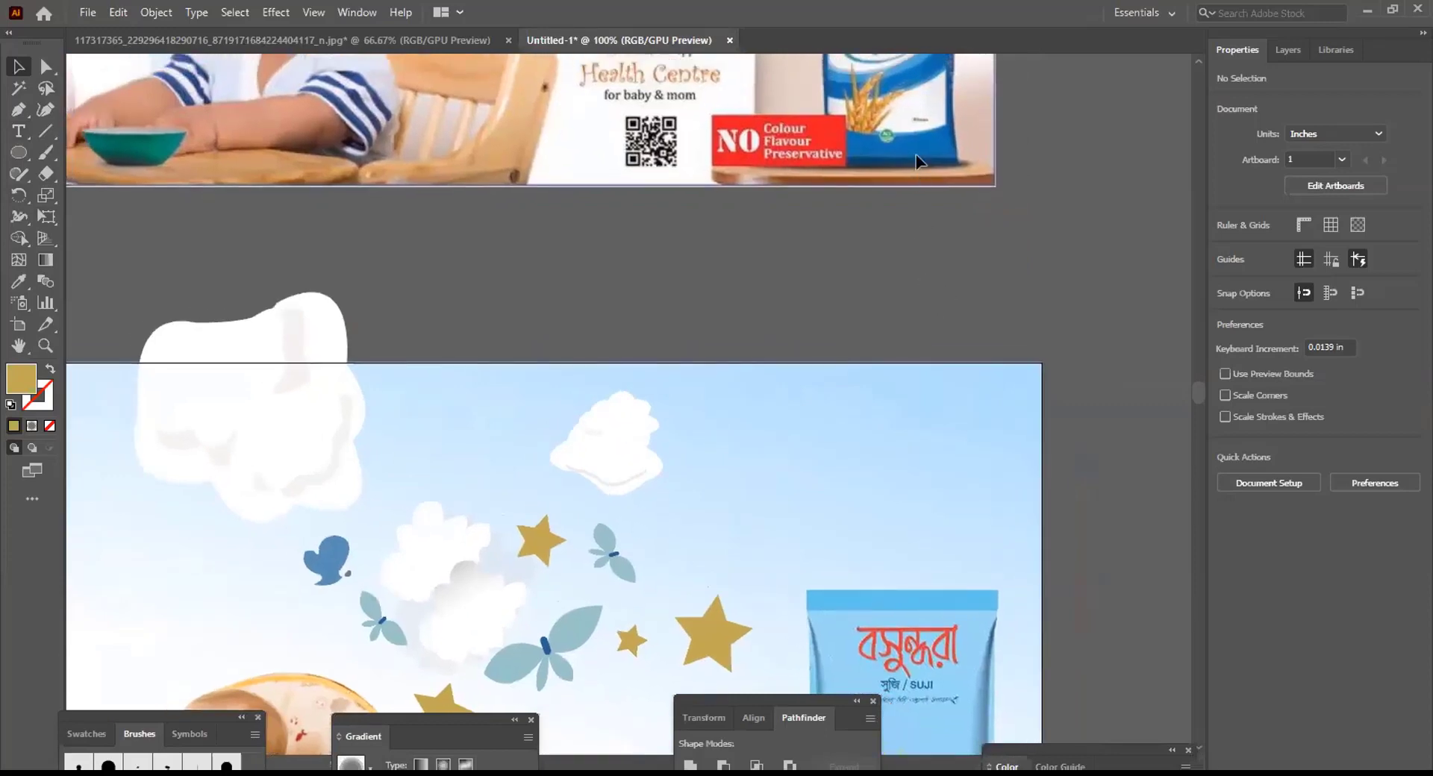
pyautogui.click(19, 152)
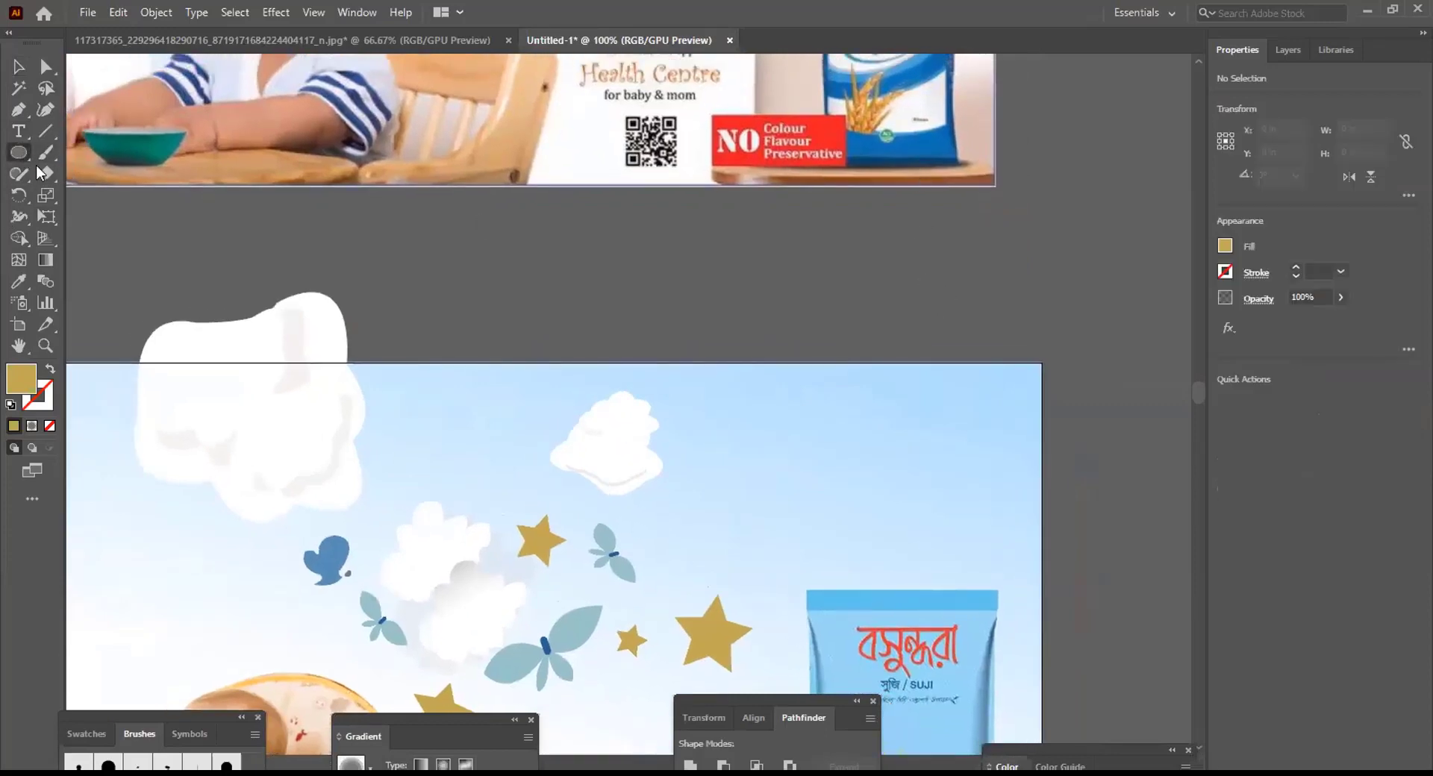
pyautogui.moveTo(19, 152); pyautogui.dragTo(86, 148)
pyautogui.moveTo(712, 284); pyautogui.dragTo(912, 345)
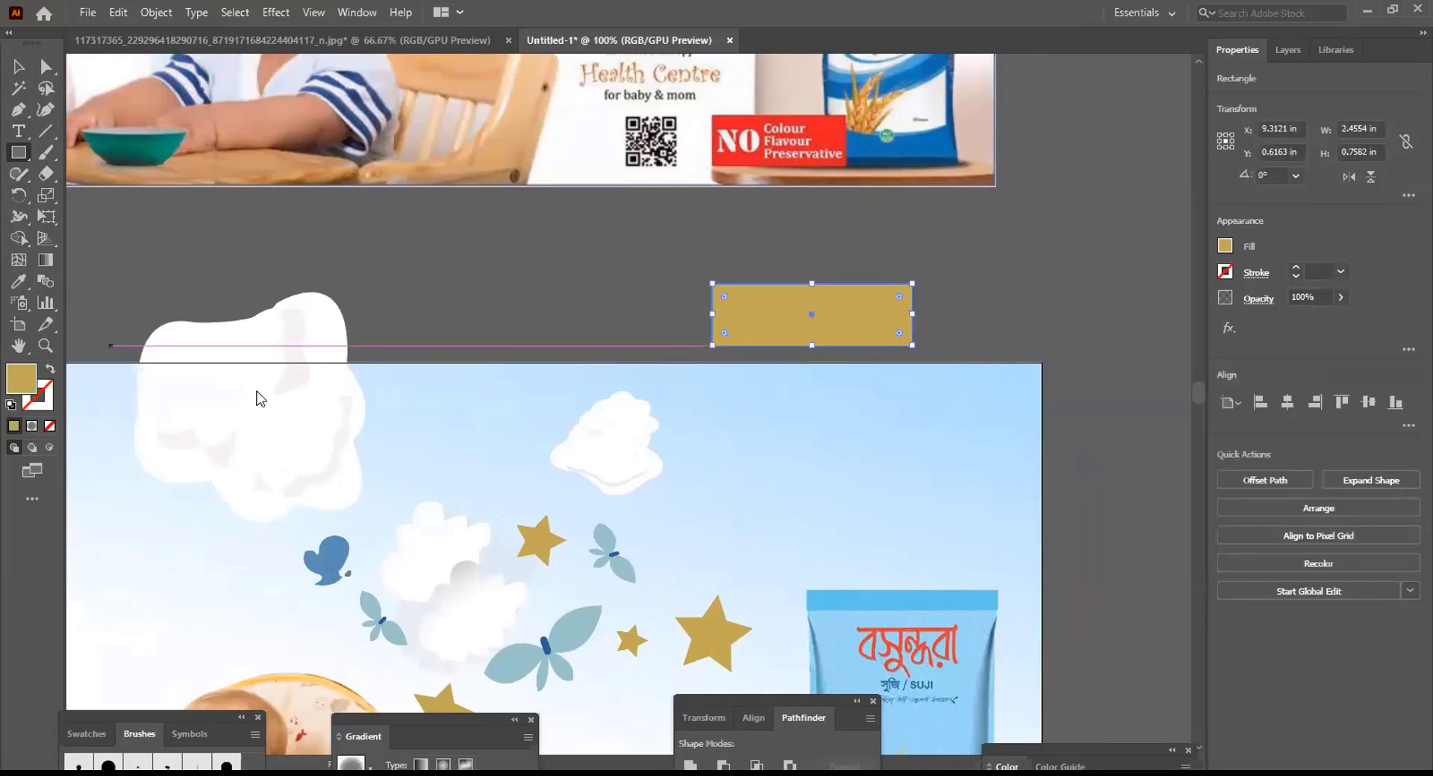
# Fill the new rectangle with red FF0000 and deselect it
pyautogui.moveTo(834, 537); pyautogui.dragTo(833, 507)
pyautogui.click(804, 508)
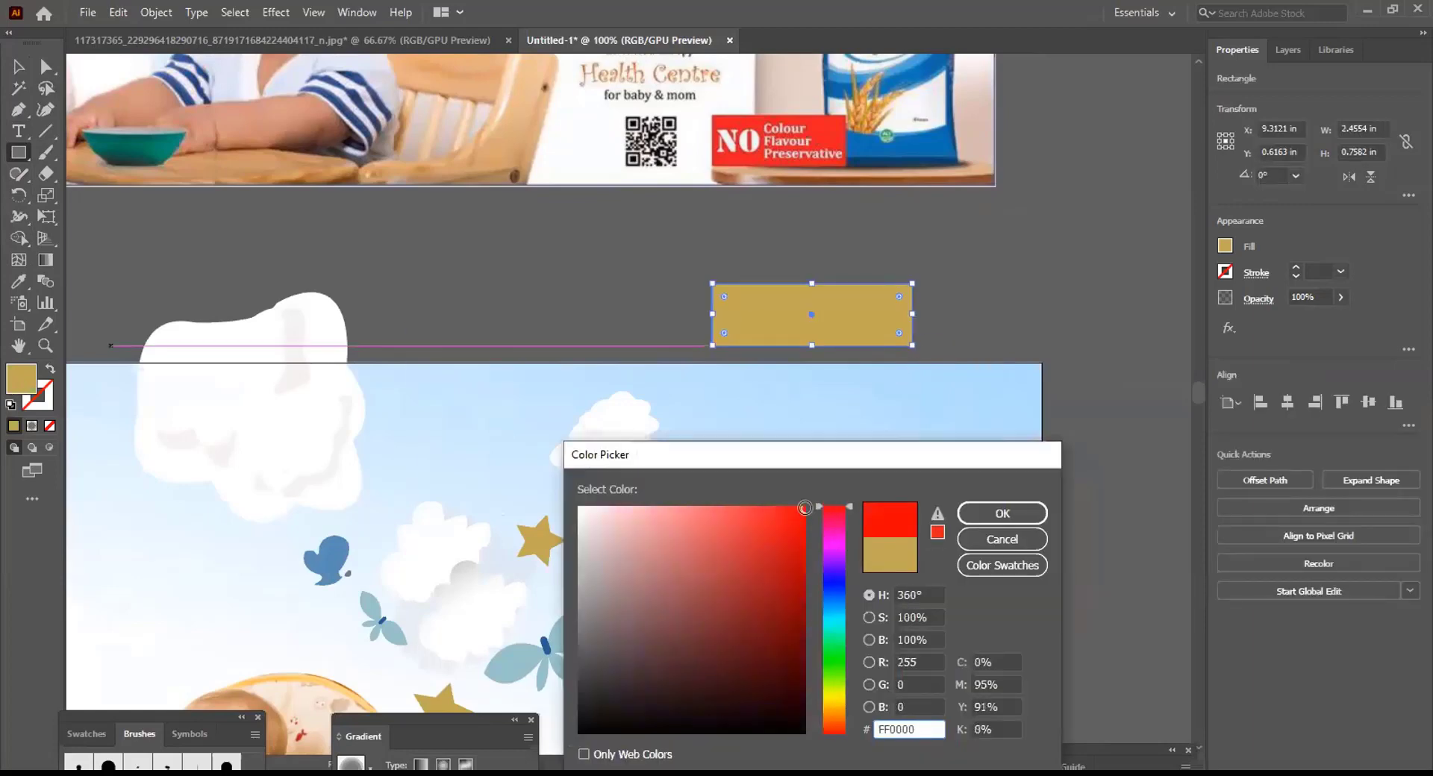
pyautogui.click(1002, 512)
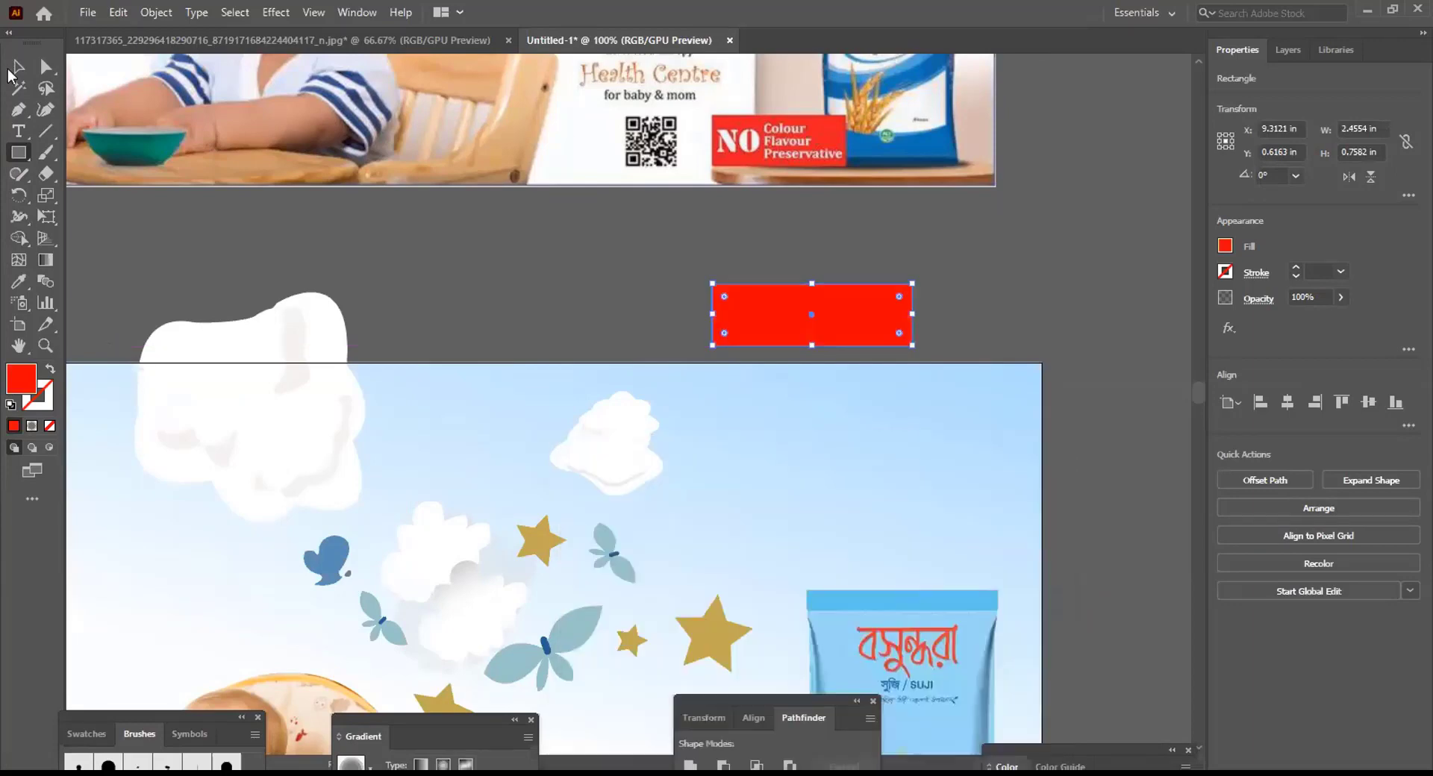
pyautogui.click(12, 71)
pyautogui.click(648, 311)
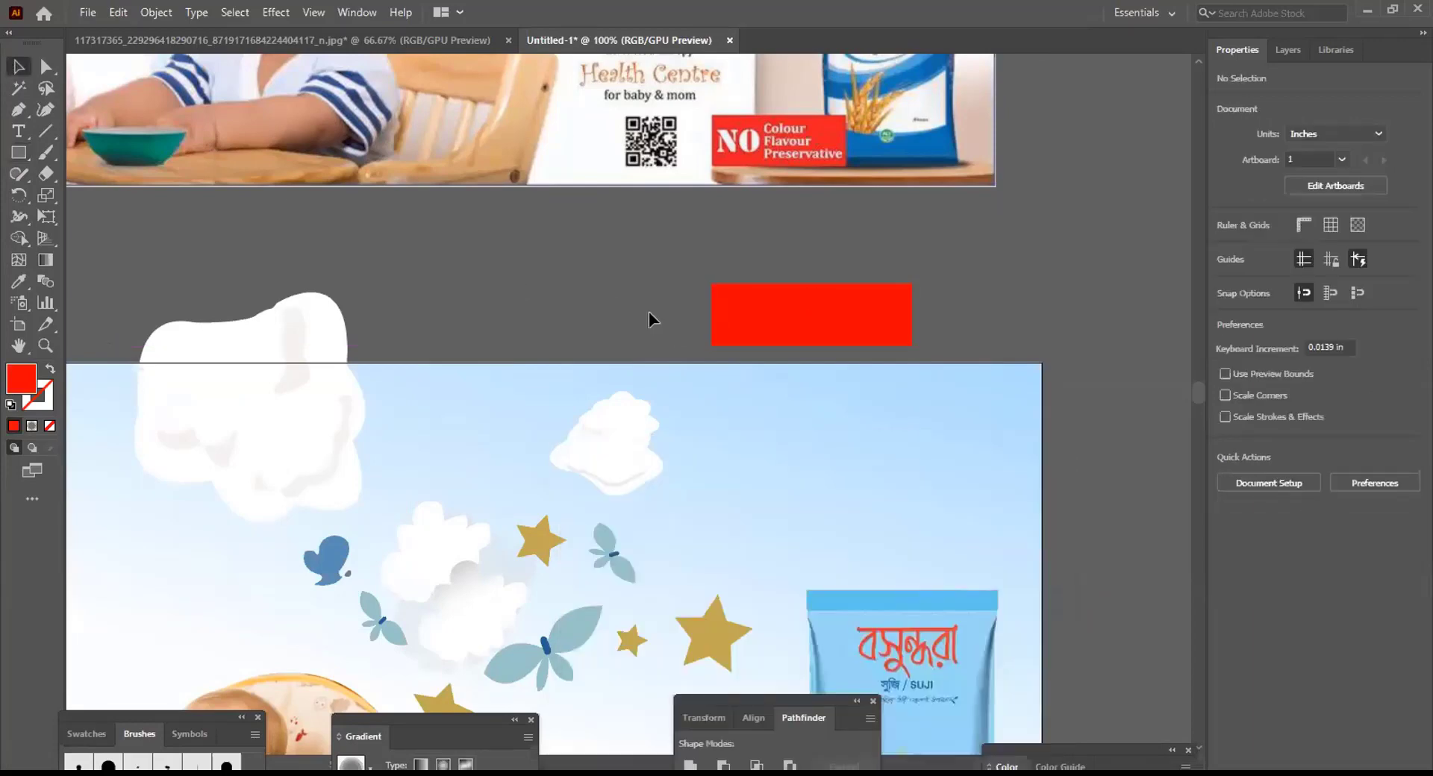
pyautogui.click(808, 319)
pyautogui.click(396, 298)
# Add the point text "NO" above the red rectangle
pyautogui.press('t')
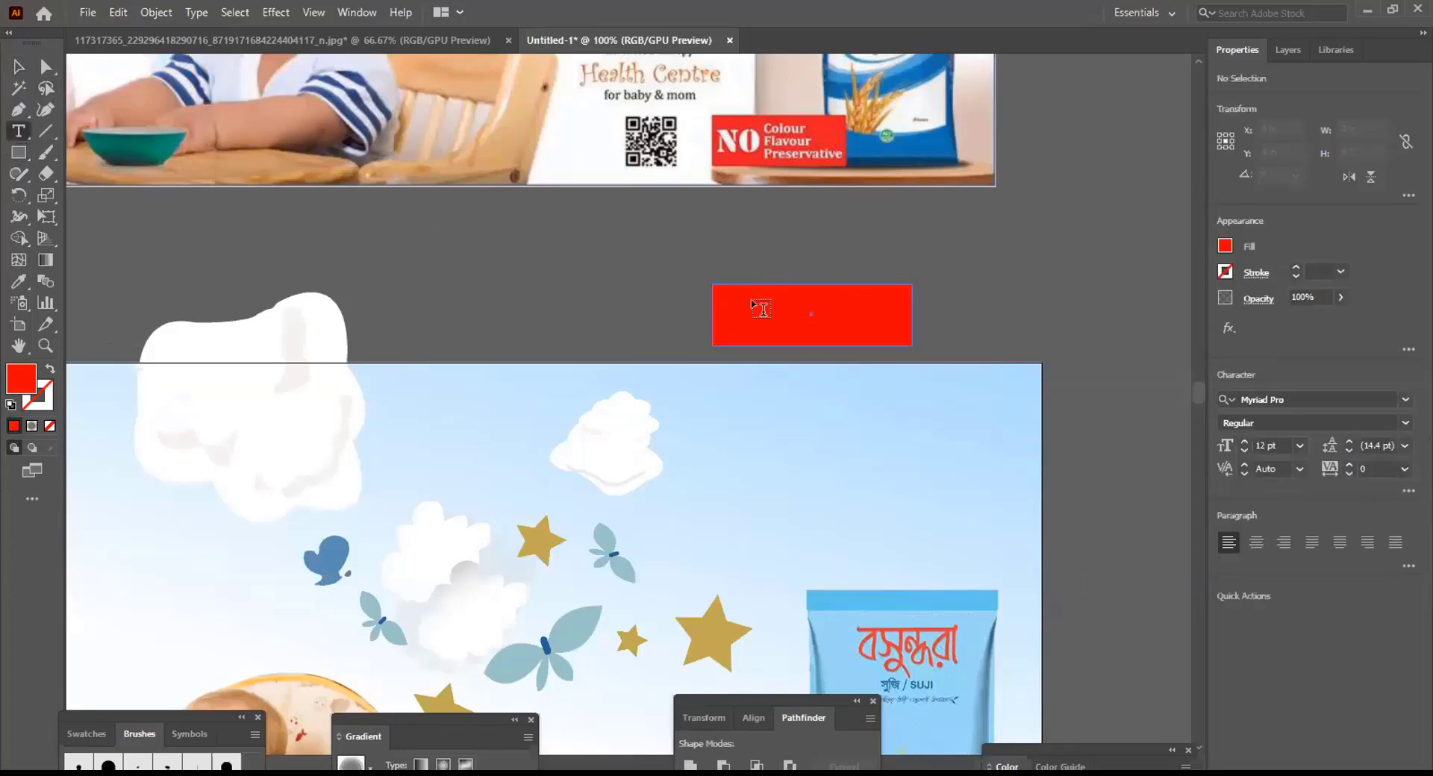
pyautogui.click(765, 240)
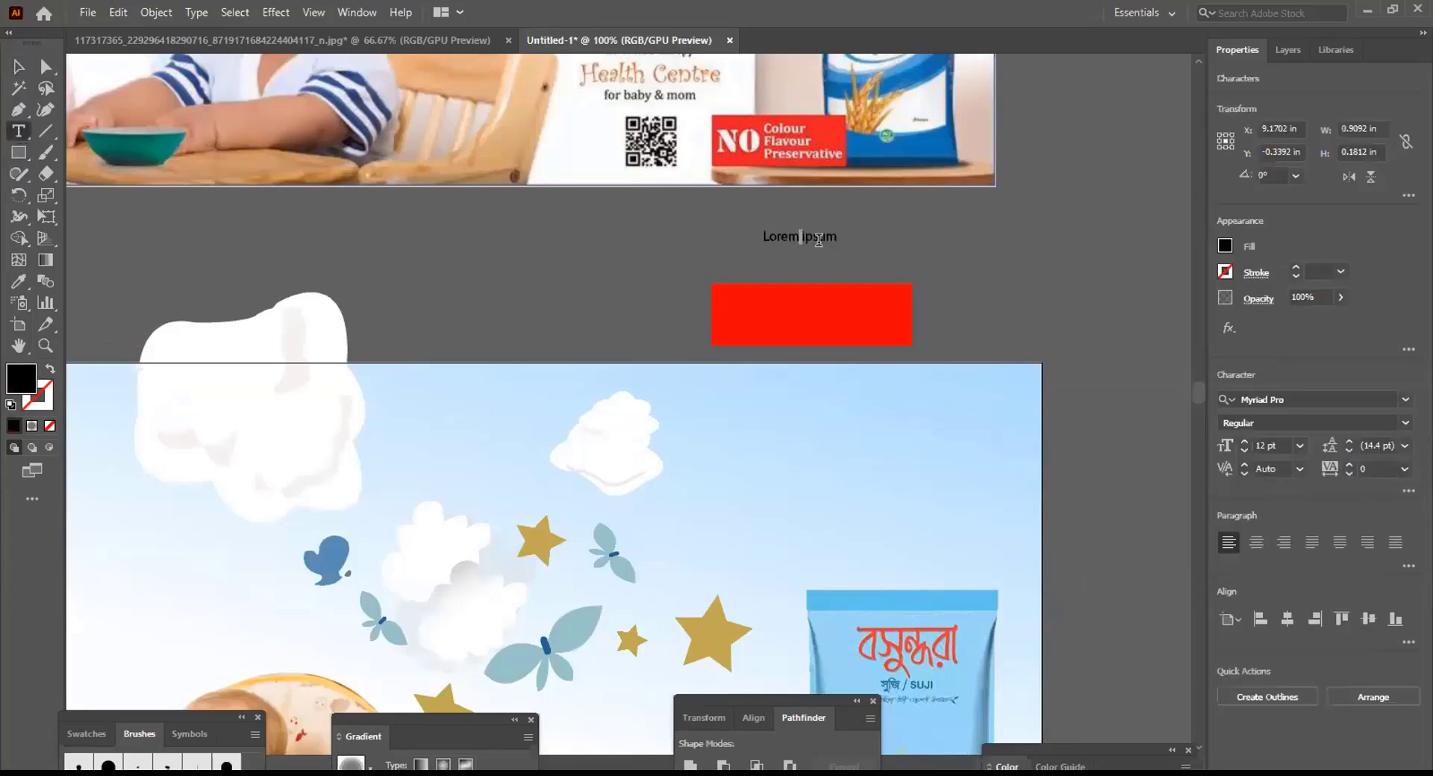
pyautogui.hotkey('ctrl', 'a')
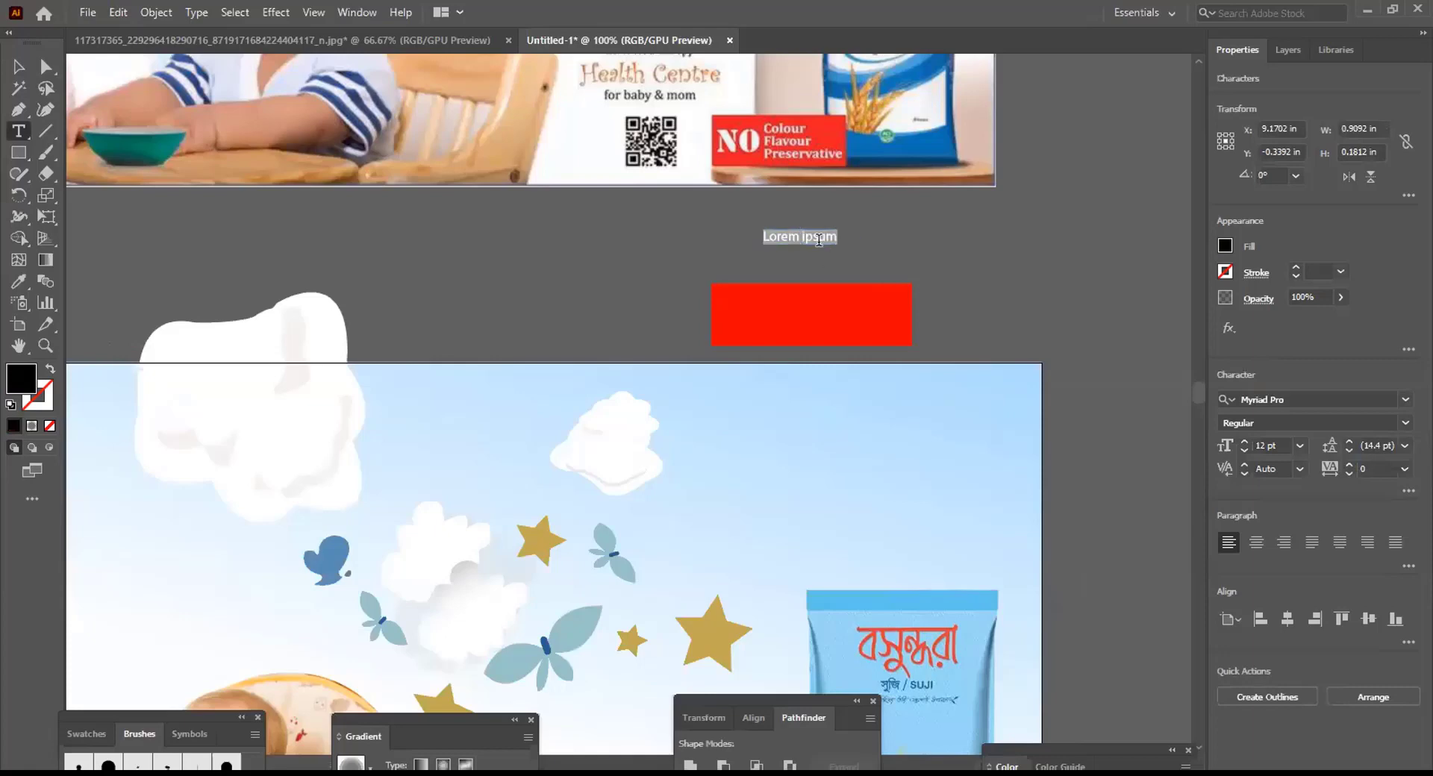
pyautogui.write('NO')
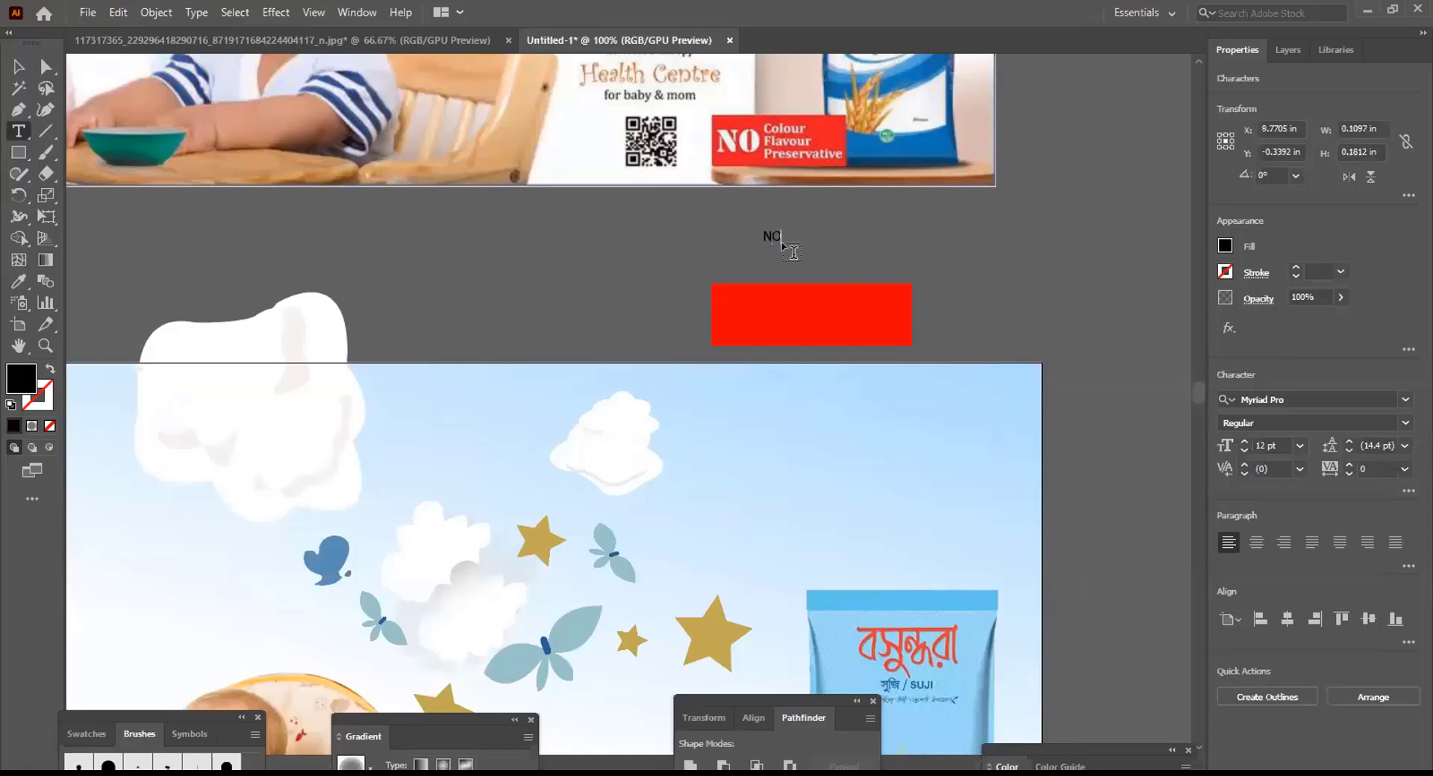
pyautogui.click(20, 67)
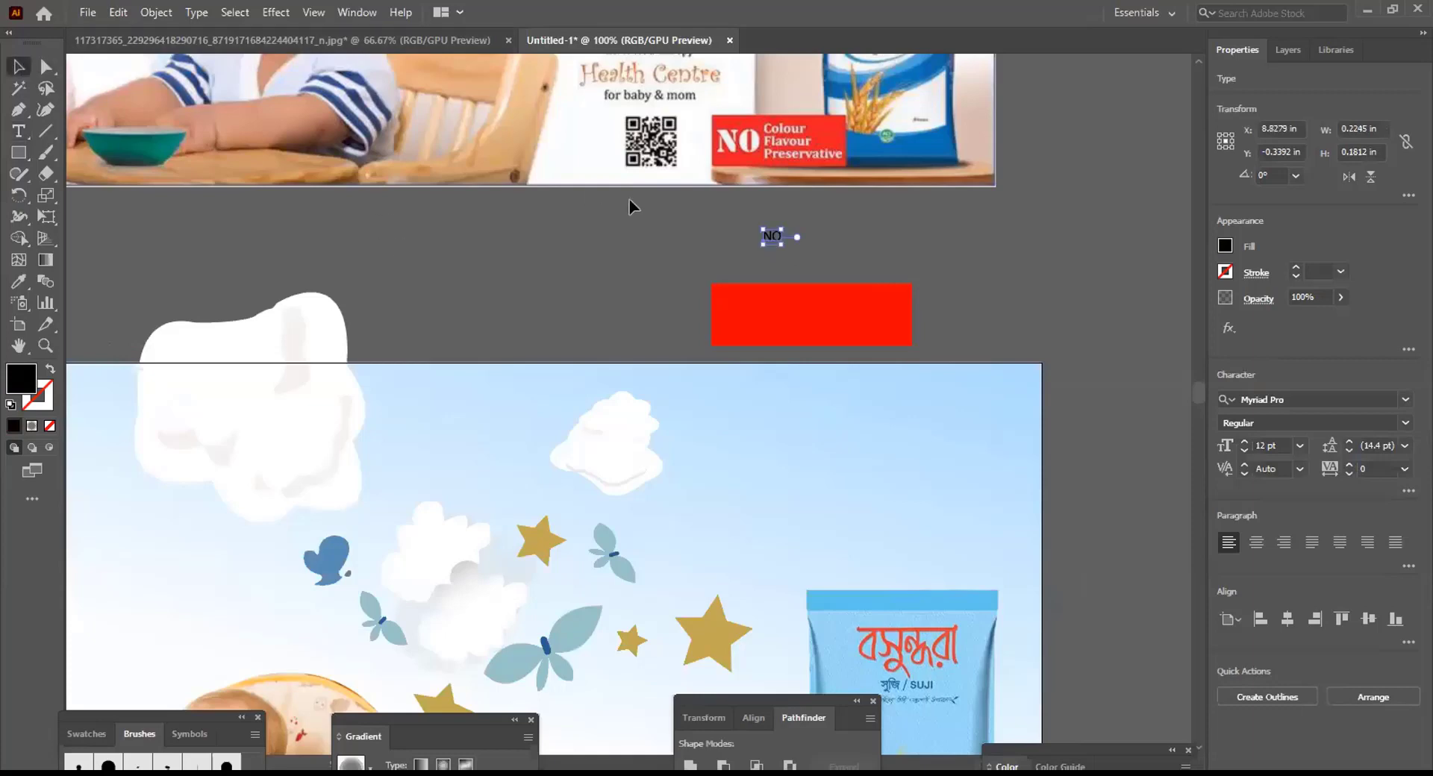
# Enlarge the "NO" text to about 31.8 pt and place a second copy of it beside the original
pyautogui.moveTo(781, 243)
pyautogui.mouseDown()
pyautogui.moveTo(812, 273)
pyautogui.moveTo(746, 271)
pyautogui.moveTo(741, 312)
pyautogui.moveTo(668, 261)
pyautogui.moveTo(806, 267)
pyautogui.moveTo(806, 237)
pyautogui.mouseUp()
pyautogui.click(816, 236)
pyautogui.click(679, 256)
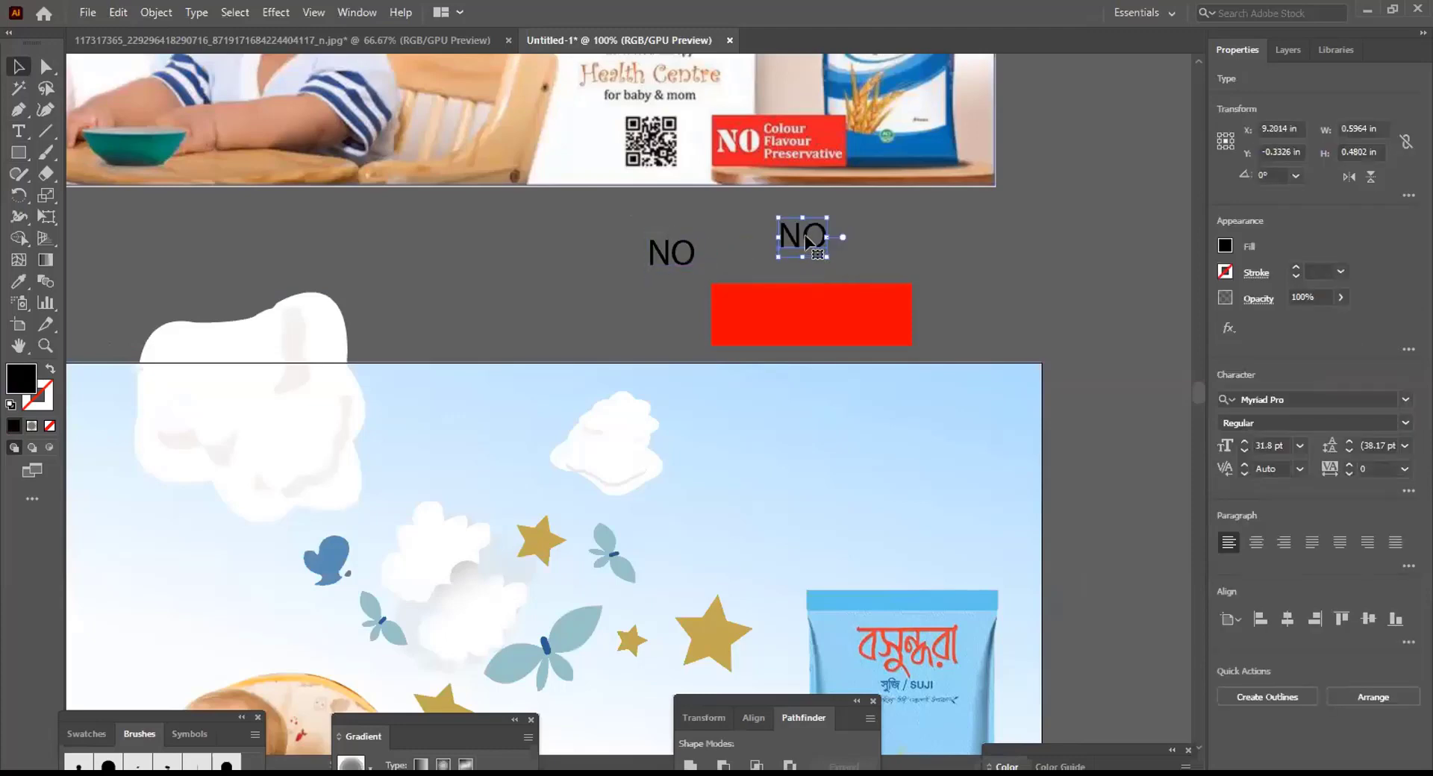
# Replace the wording of the "NO" copy above the red rectangle with "Colour"
pyautogui.doubleClick(804, 236)
pyautogui.doubleClick(802, 233)
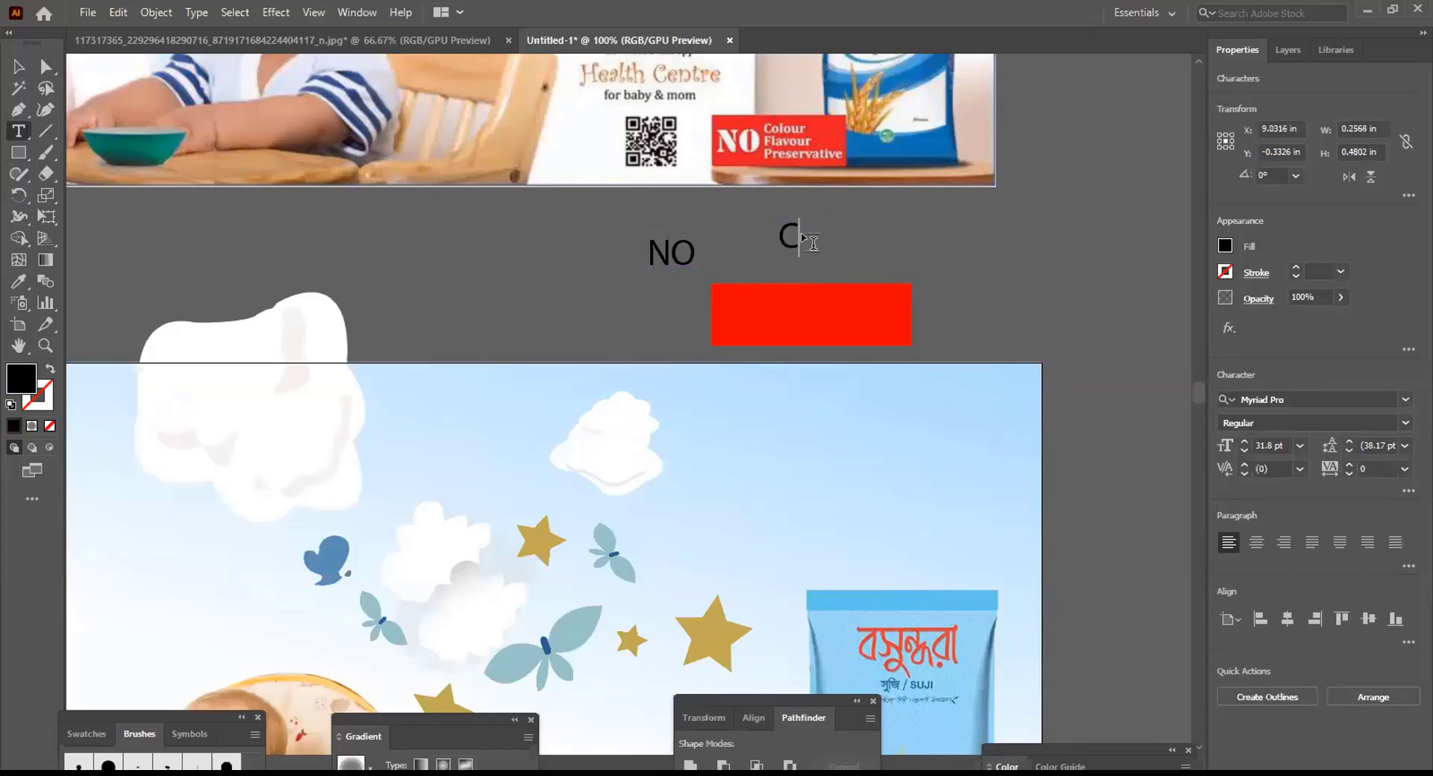
pyautogui.write('Colour')
pyautogui.press('Escape')
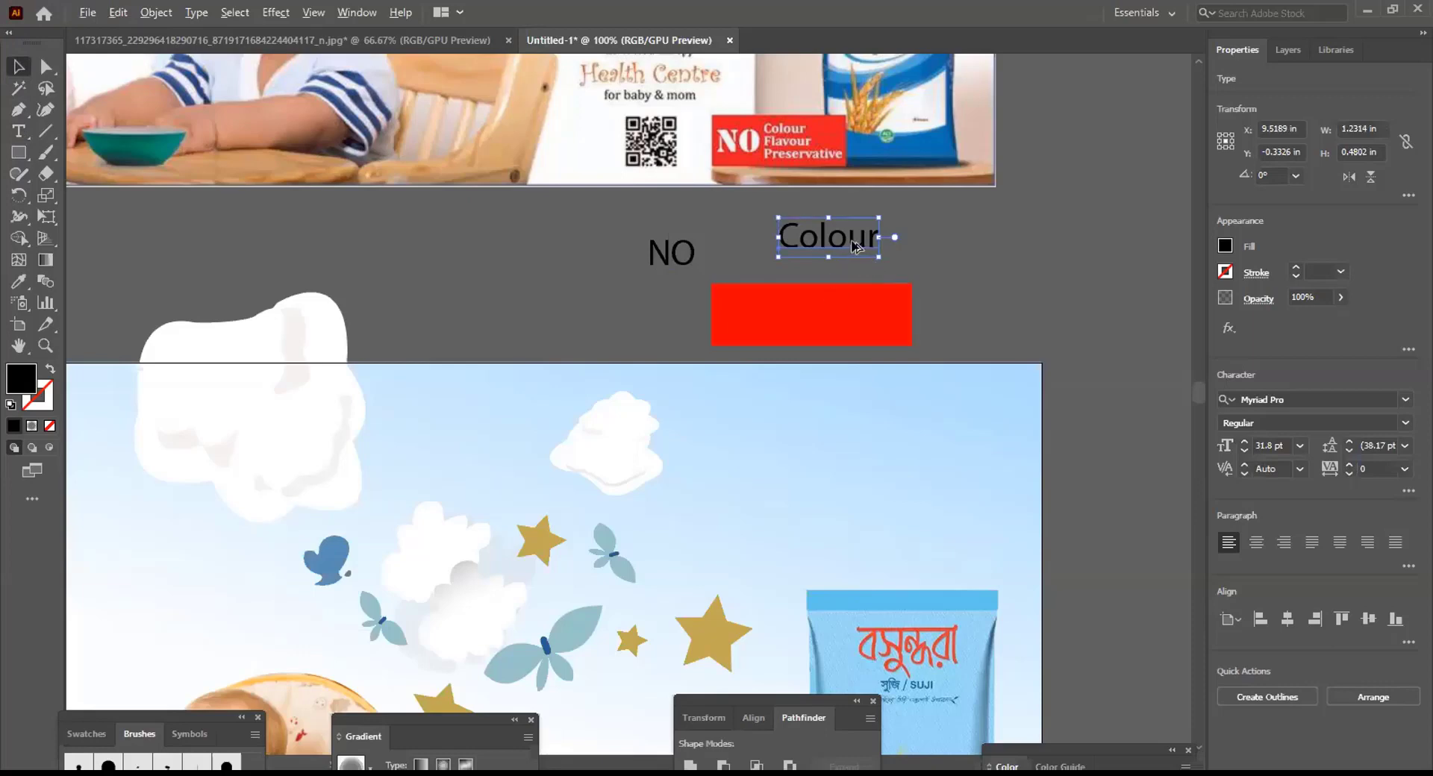
pyautogui.moveTo(858, 244); pyautogui.dragTo(993, 236)
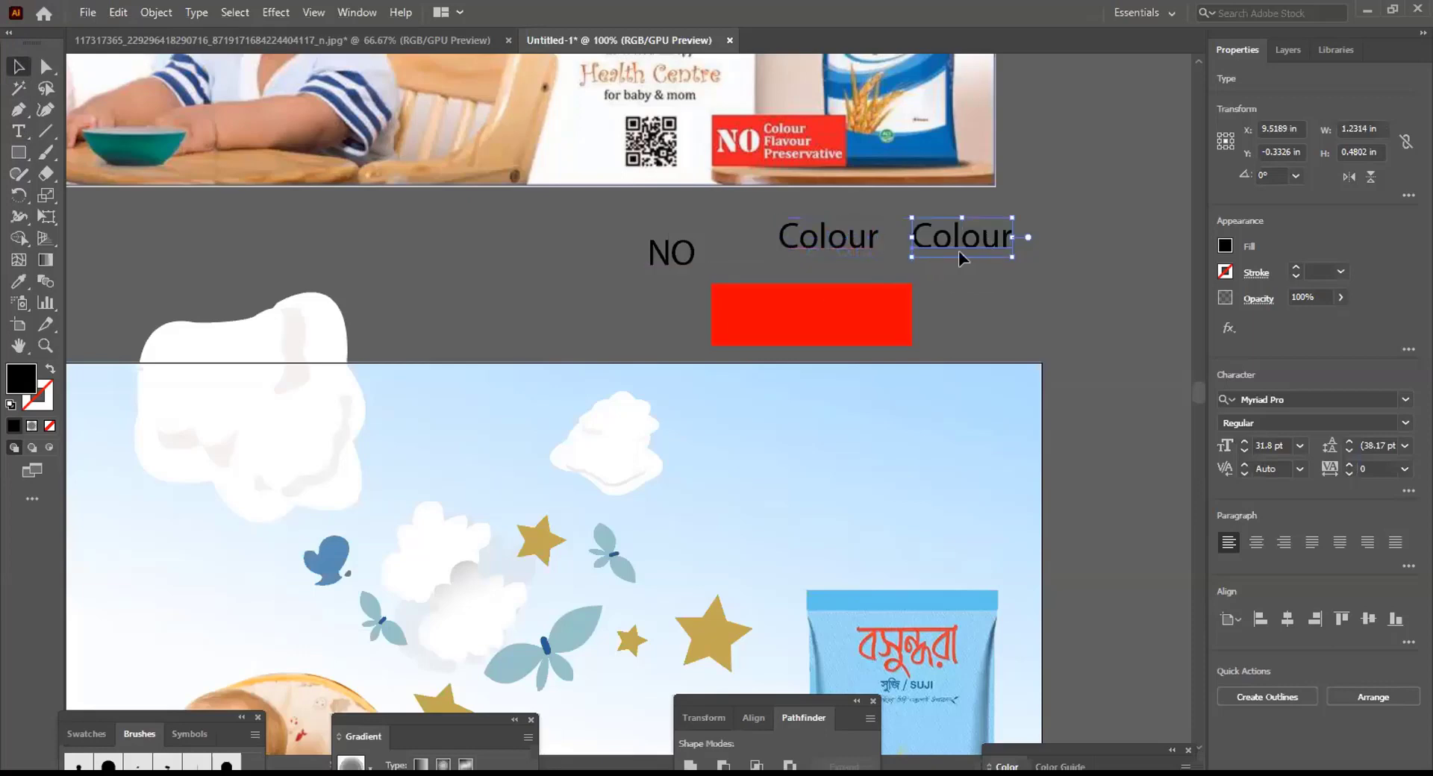
pyautogui.click(32, 132)
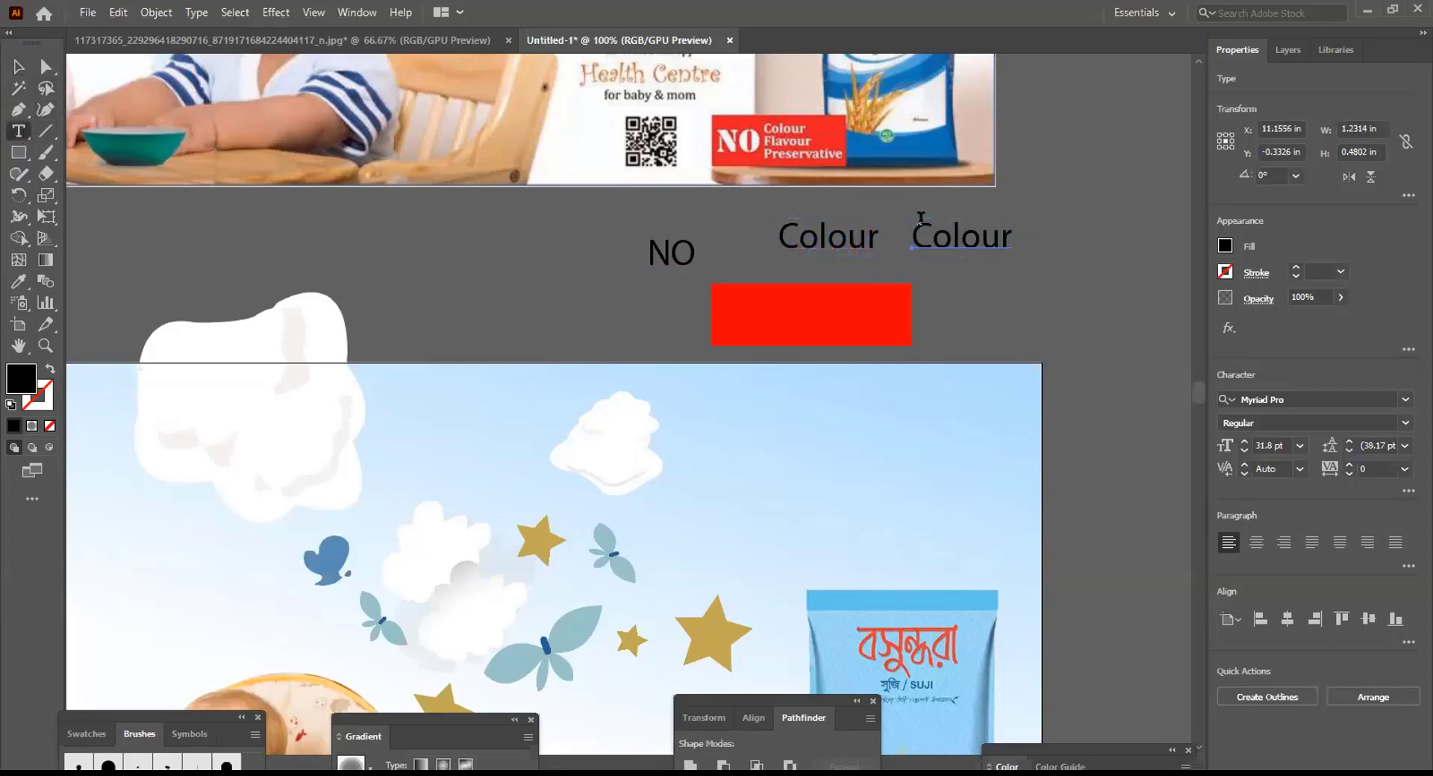
pyautogui.doubleClick(982, 244)
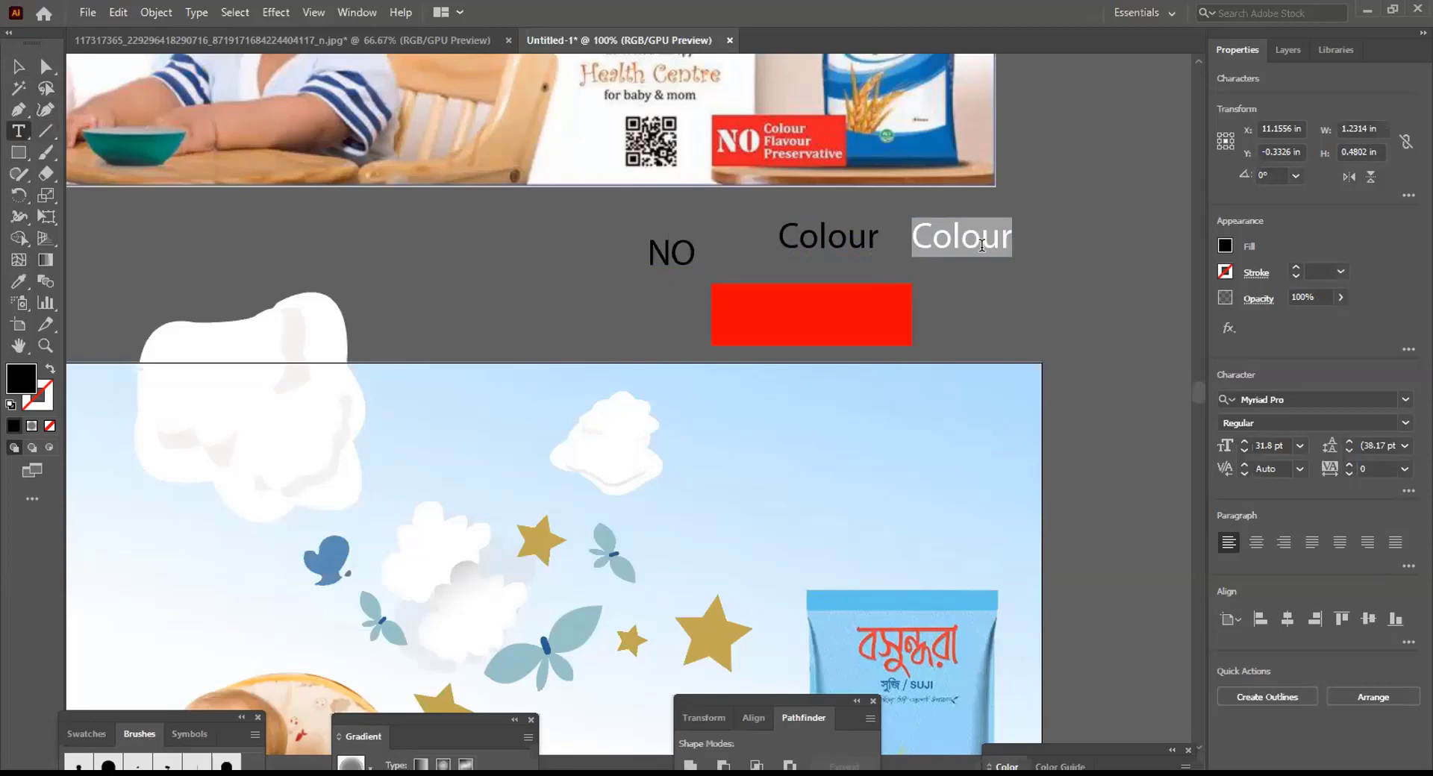
pyautogui.press('BackSpace')
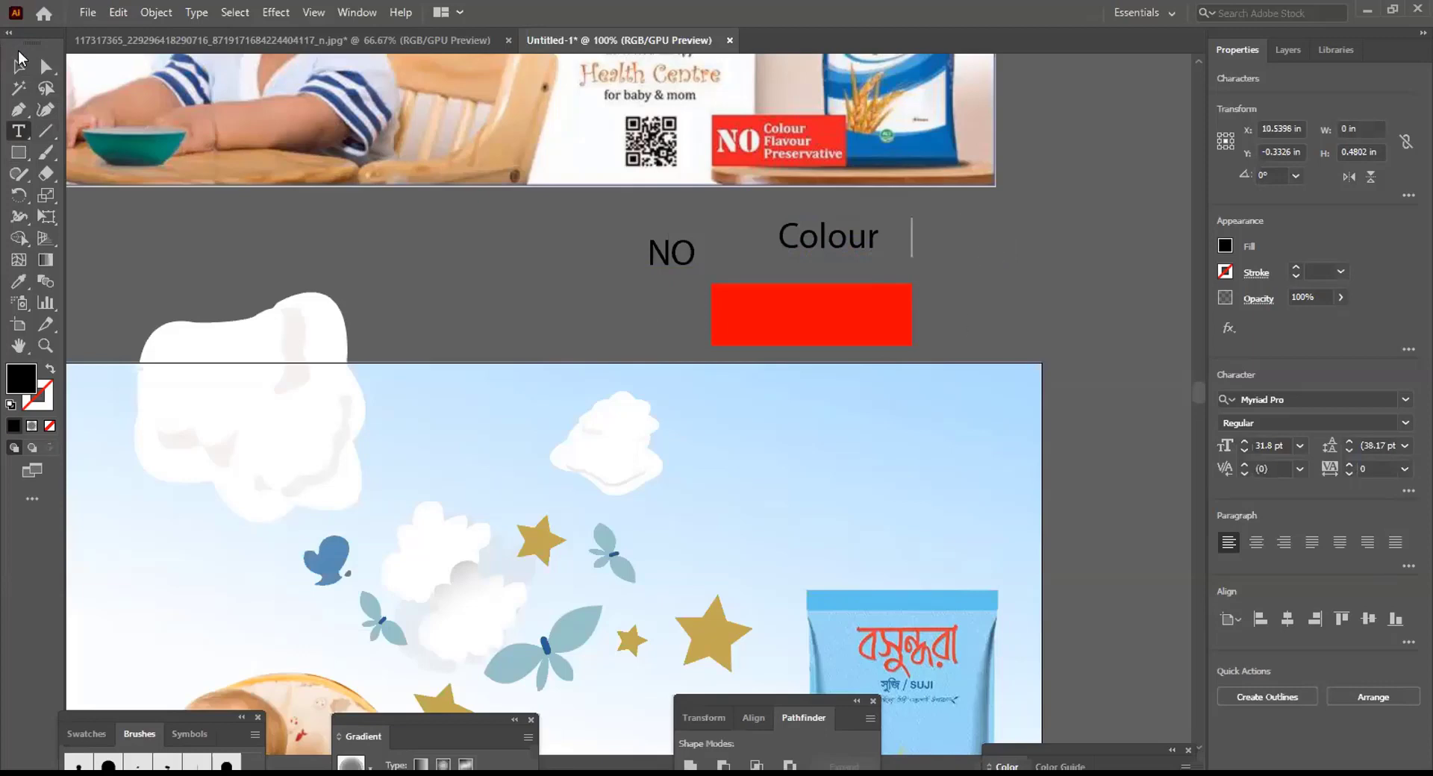
pyautogui.click(18, 67)
pyautogui.click(1089, 227)
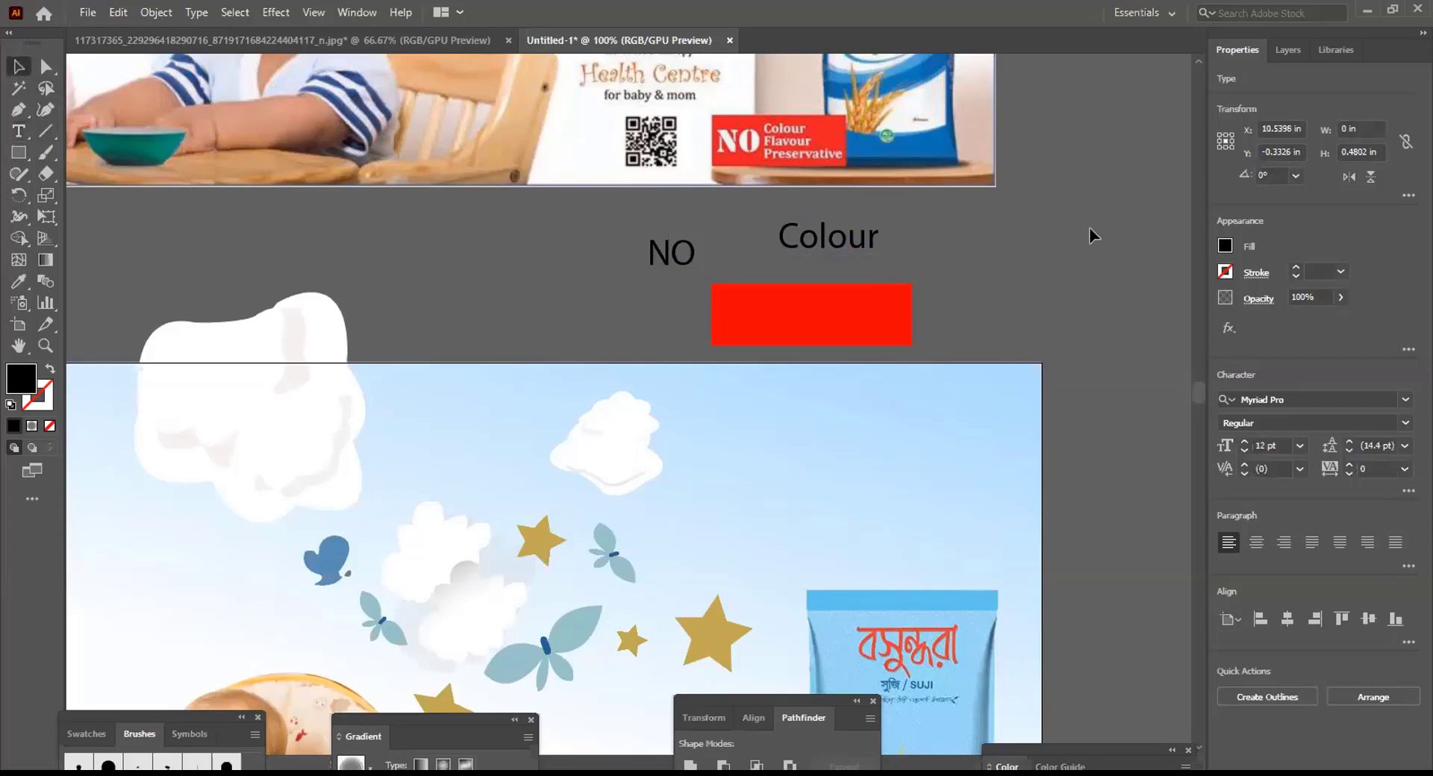
# Add the lines "Flavour" and "Preservative" below "Colour" in the same text object
pyautogui.click(862, 241)
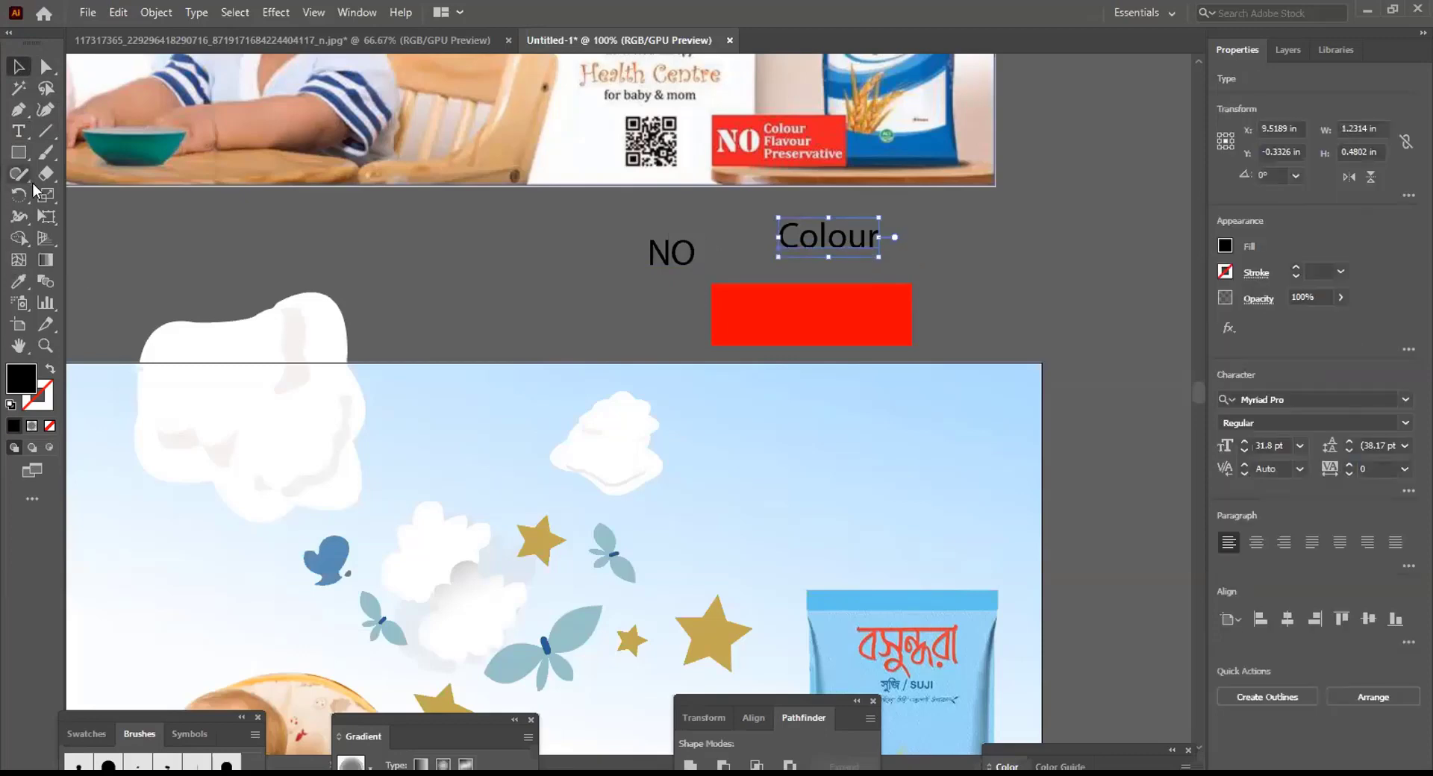
pyautogui.click(18, 131)
pyautogui.click(856, 233)
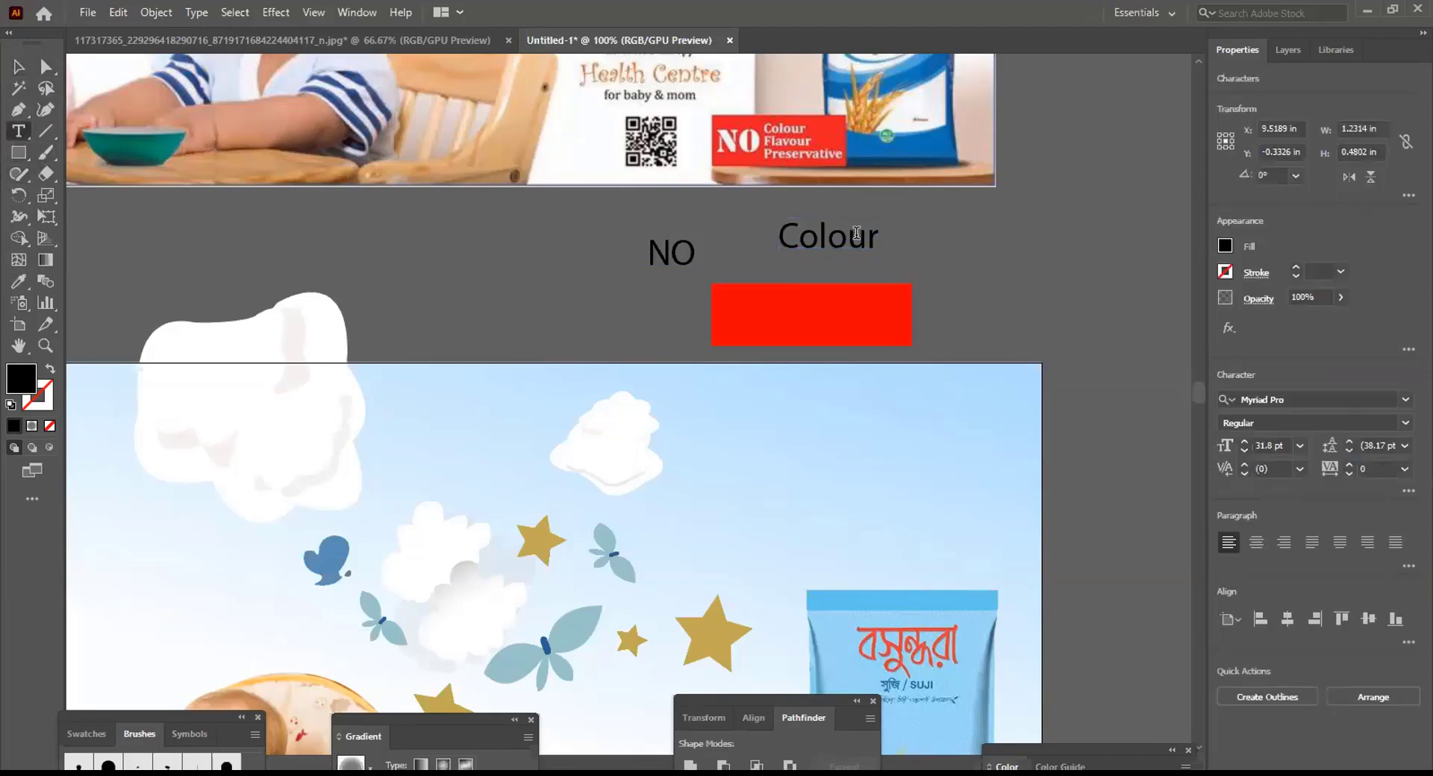
pyautogui.press('Right')
pyautogui.press('Return')
pyautogui.write('Flavo')
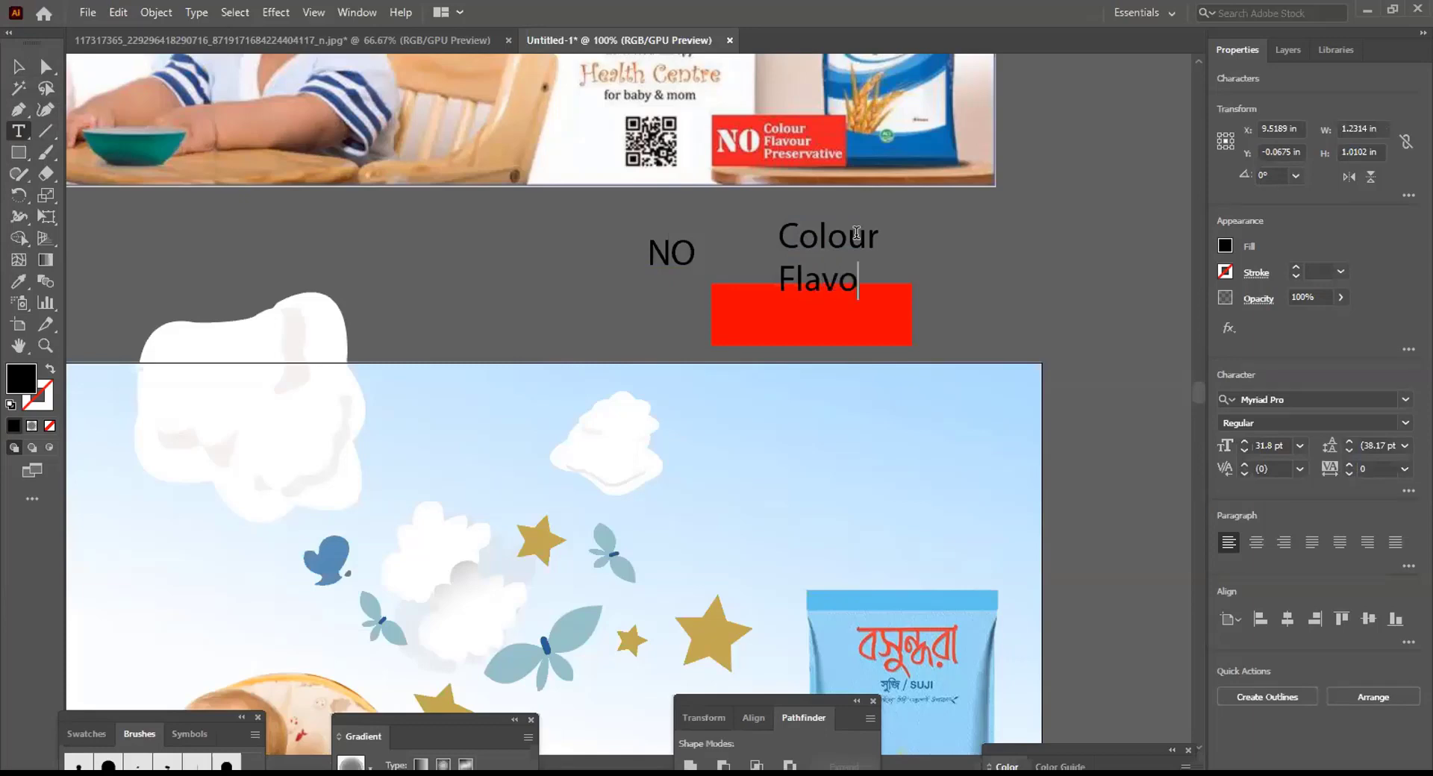
pyautogui.write('ur')
pyautogui.press('Return')
pyautogui.write('P')
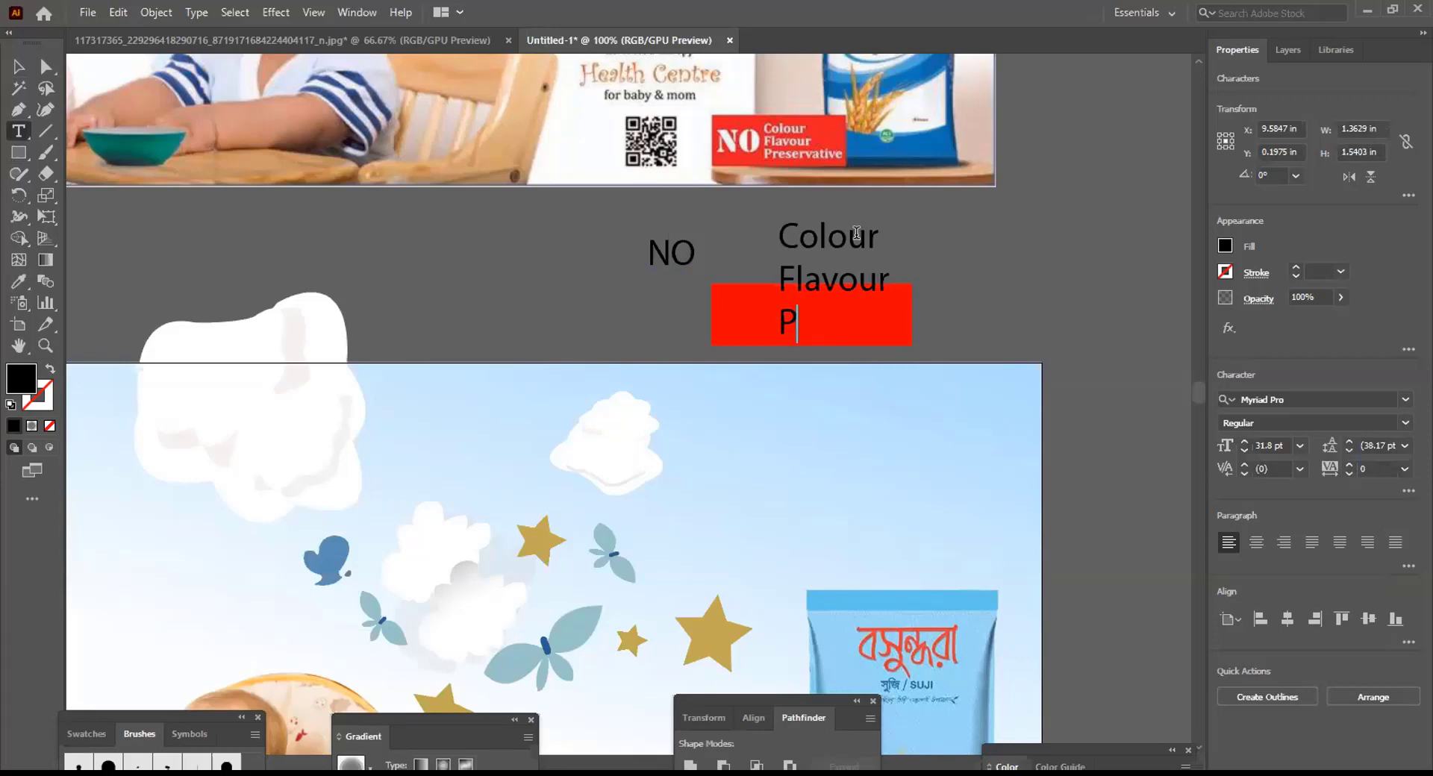
pyautogui.write('reserva')
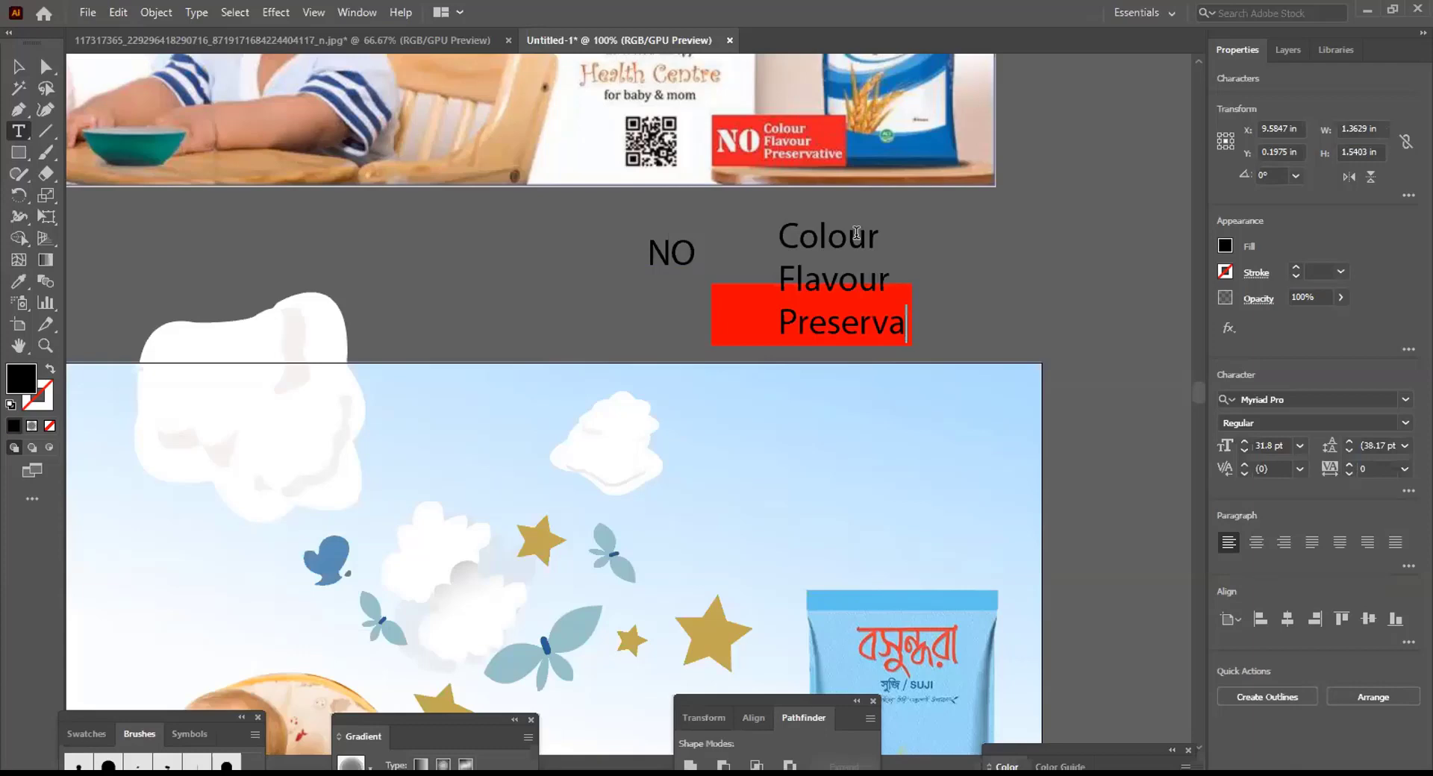
pyautogui.write('tive')
pyautogui.press('Escape')
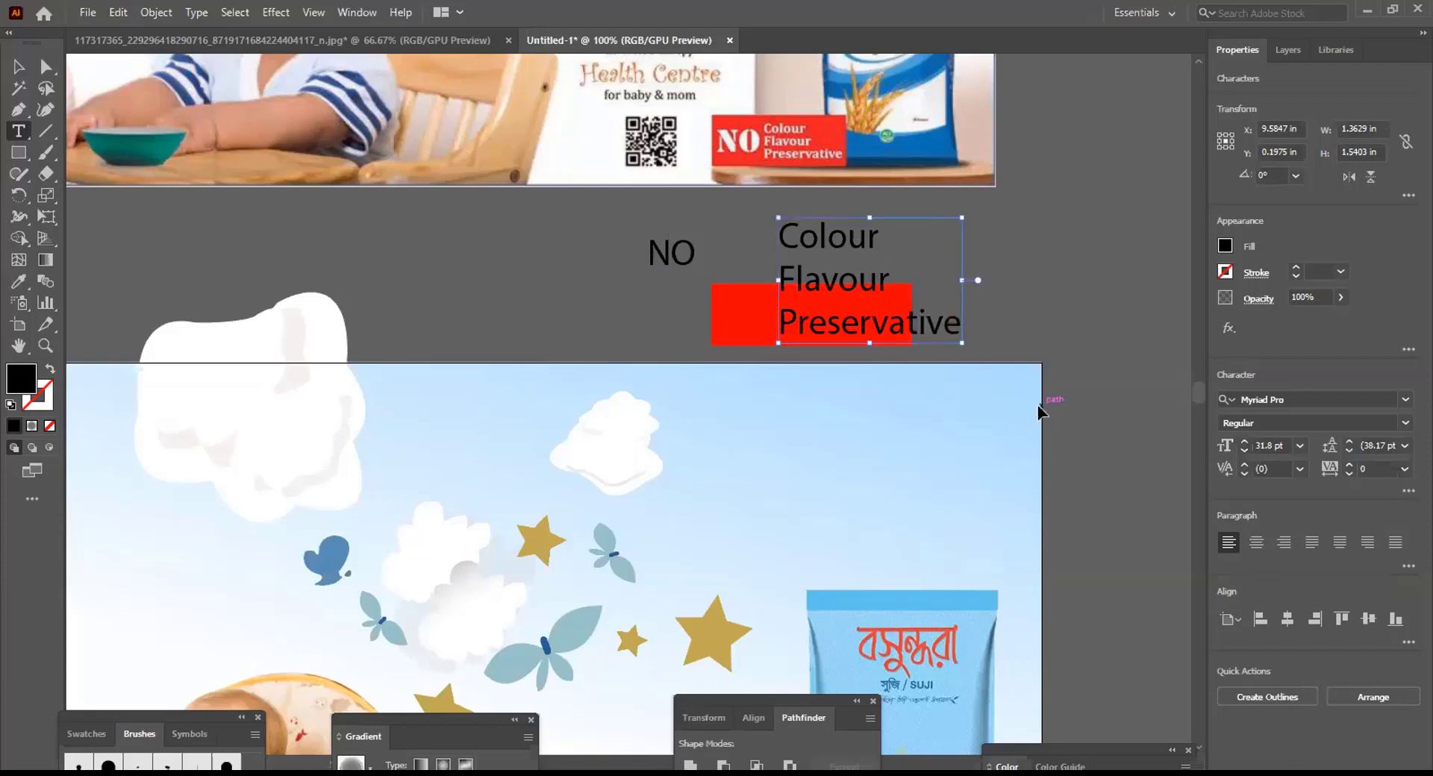
# Set the whole three-line text's leading to 28 pt and its font size to 20 pt
pyautogui.hotkey('ctrl', 'a')
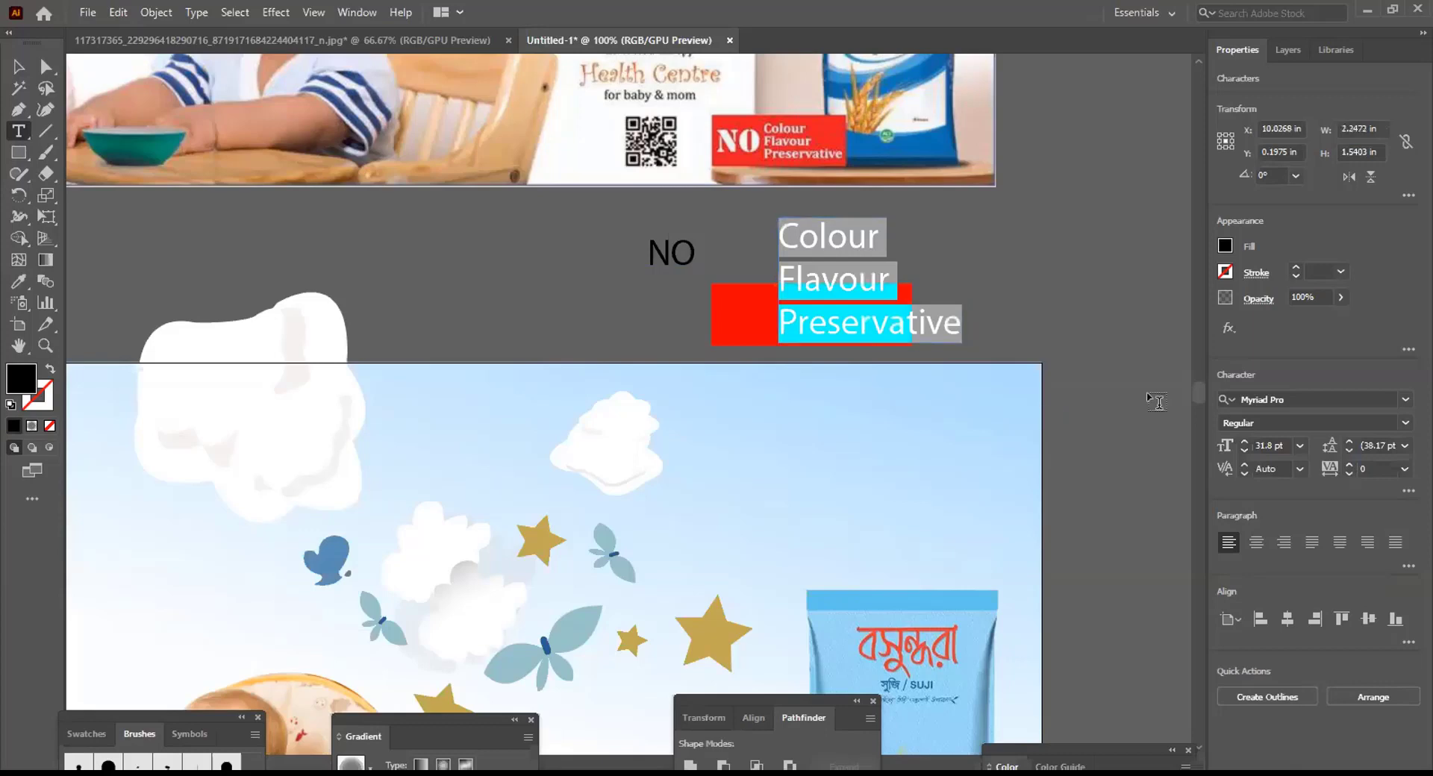
pyautogui.click(1349, 450)
pyautogui.click(1348, 450)
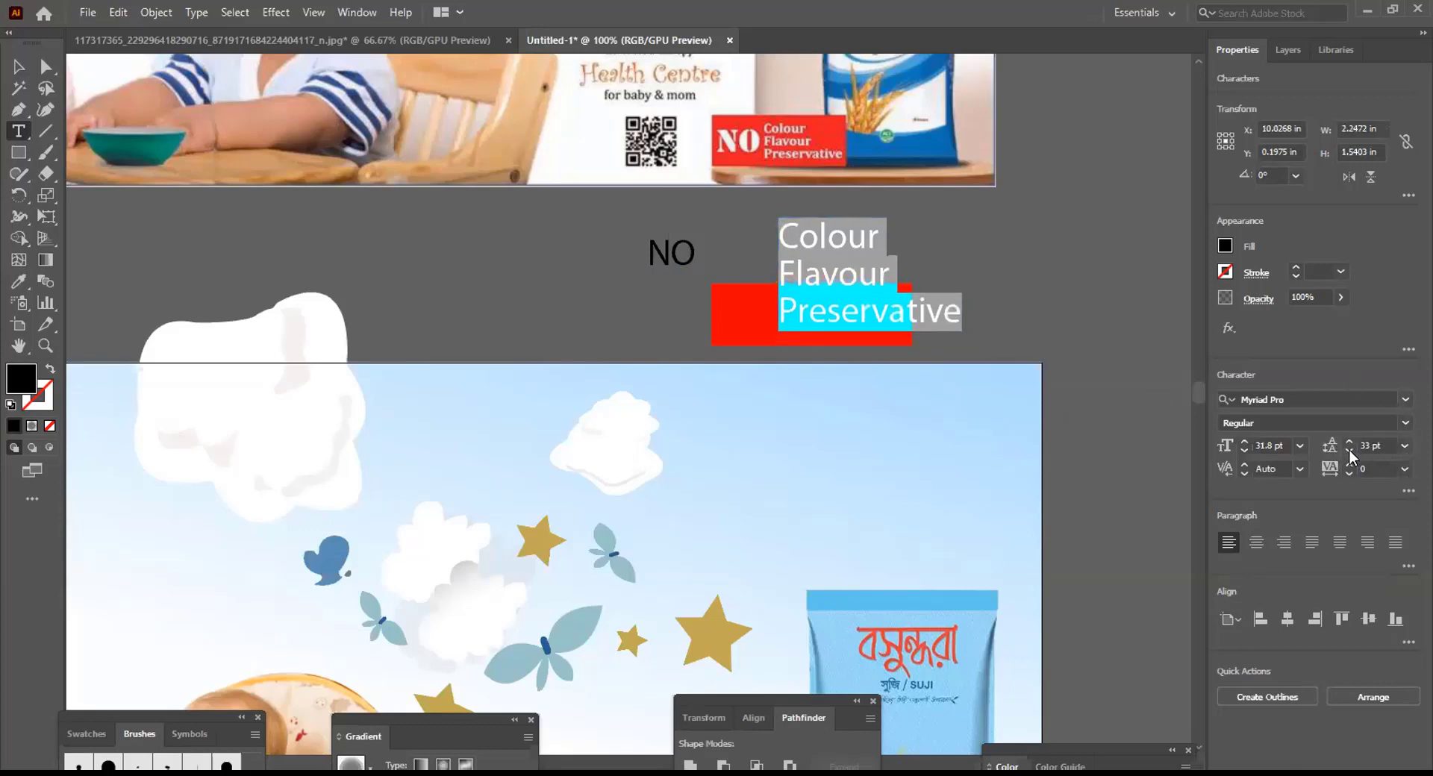
pyautogui.click(1349, 450)
pyautogui.click(1349, 450)
pyautogui.click(1349, 450)
pyautogui.click(1349, 450)
pyautogui.click(1349, 450)
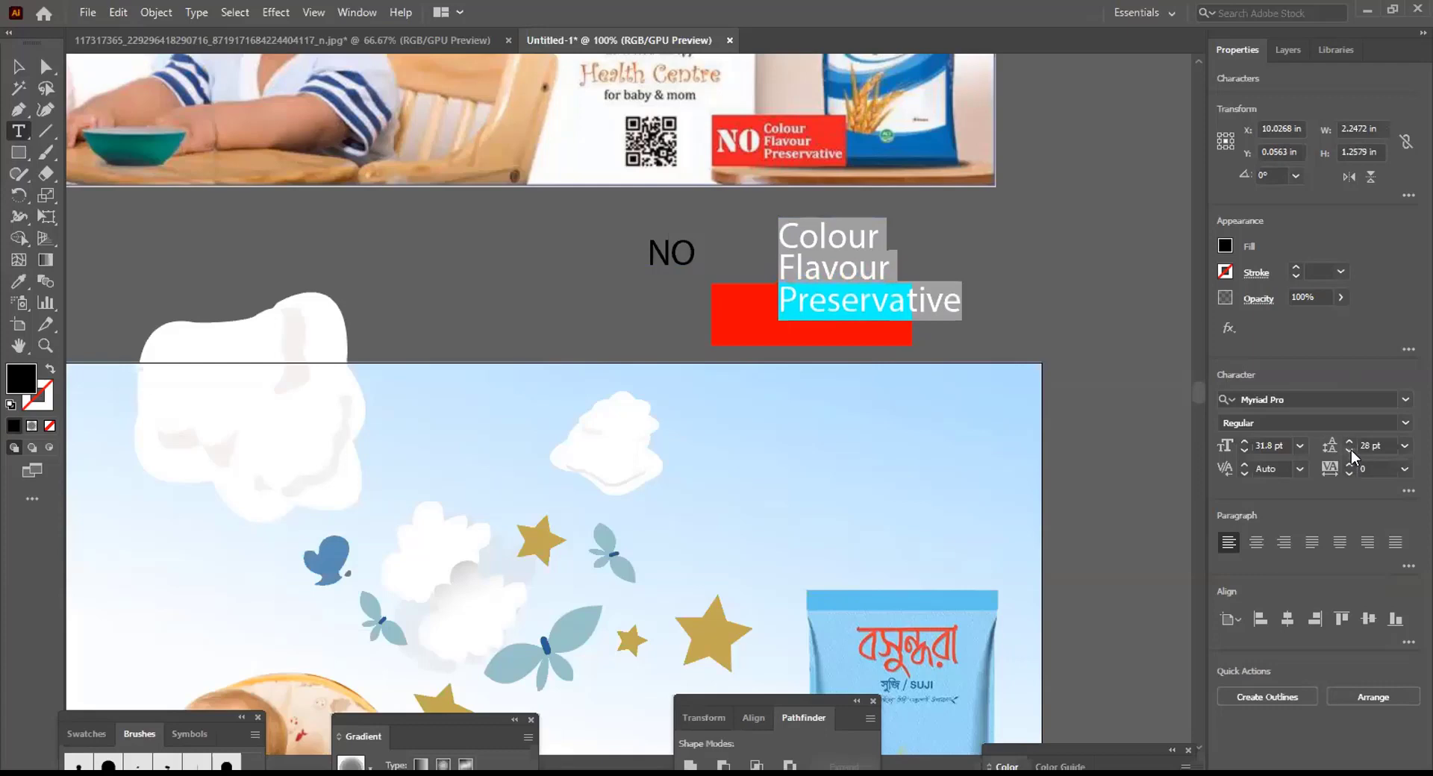
pyautogui.click(1244, 449)
pyautogui.click(1244, 449)
pyautogui.click(1244, 448)
pyautogui.click(1244, 448)
pyautogui.click(1244, 449)
pyautogui.click(1244, 448)
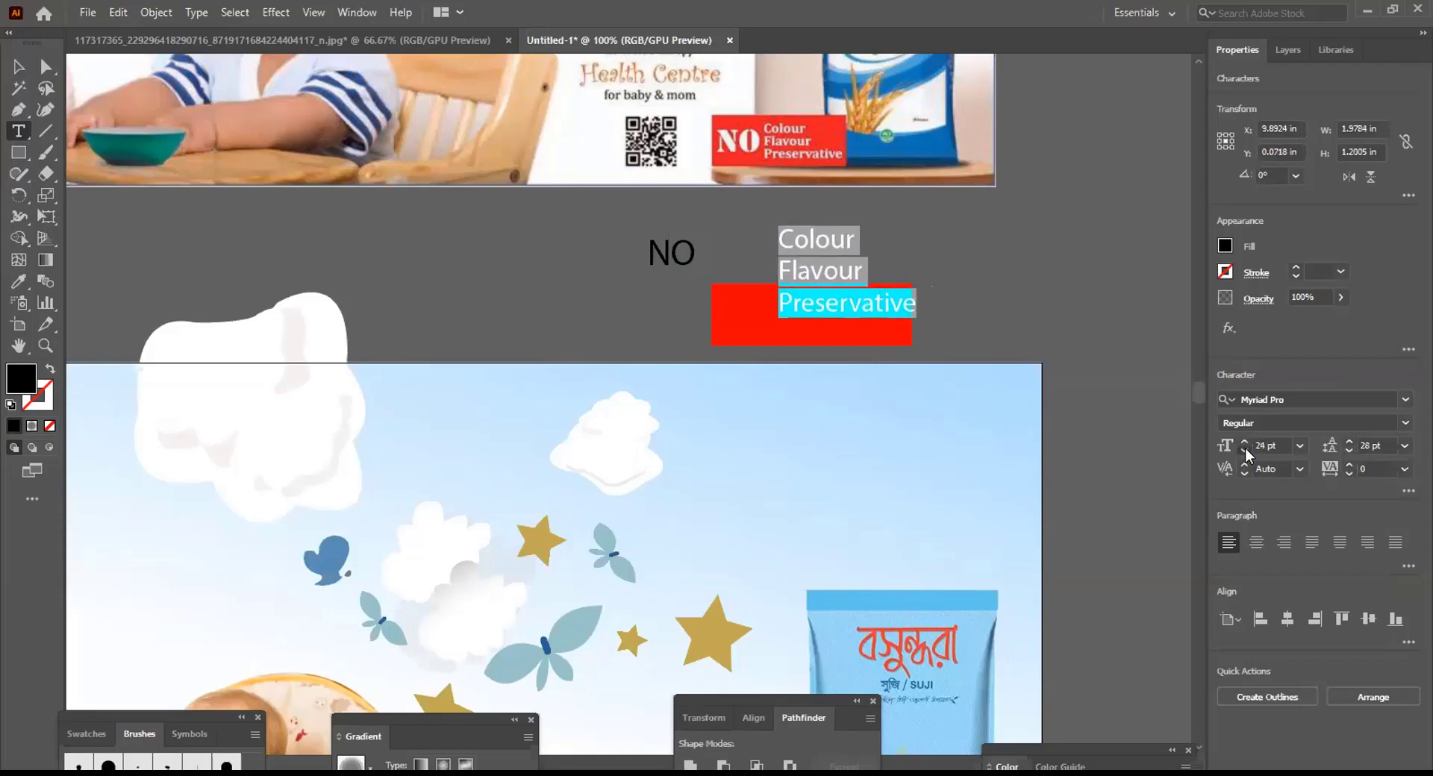
pyautogui.click(1245, 449)
pyautogui.click(1244, 449)
pyautogui.click(1245, 449)
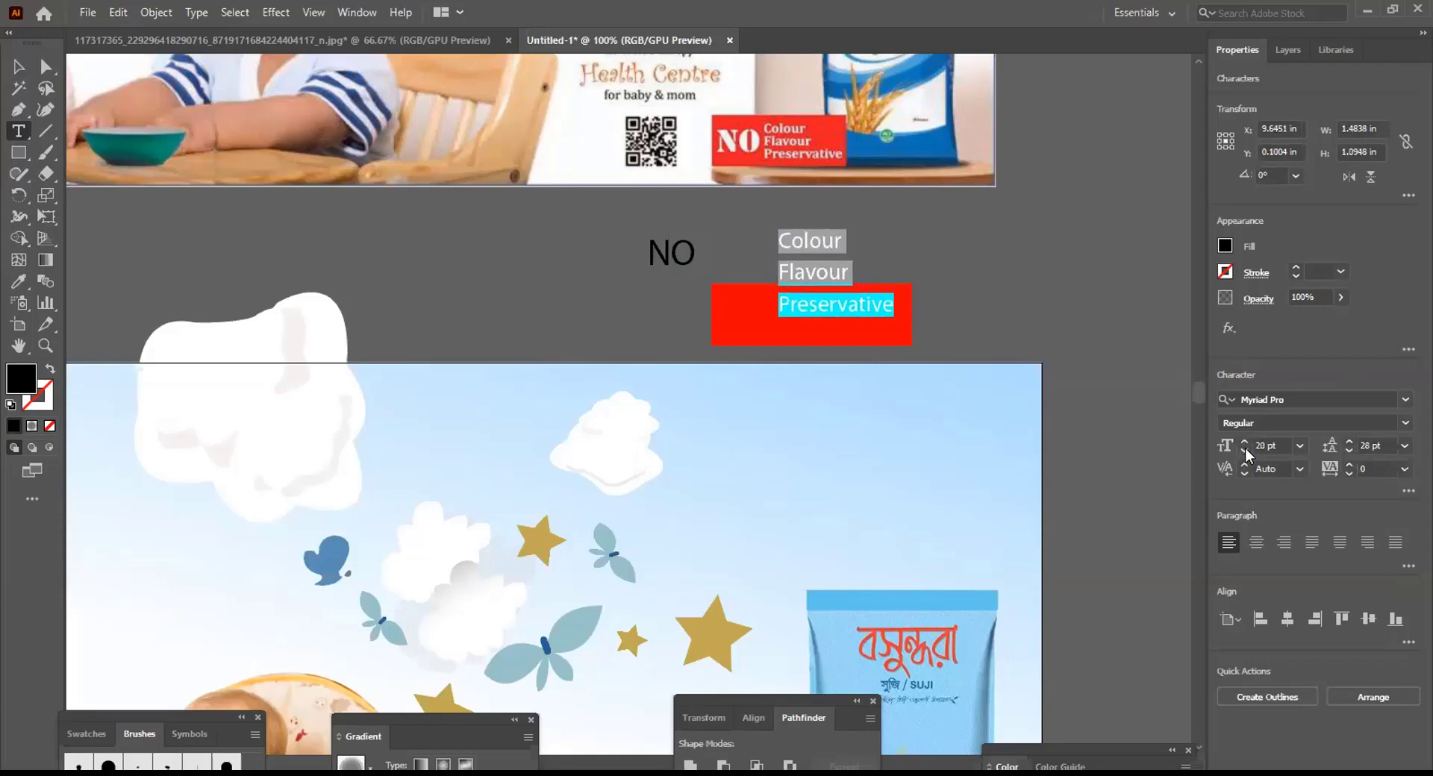
# Tighten the three-line text's leading to 19 pt
pyautogui.click(1349, 452)
pyautogui.click(1349, 452)
pyautogui.click(1349, 453)
pyautogui.click(1349, 452)
pyautogui.click(1349, 452)
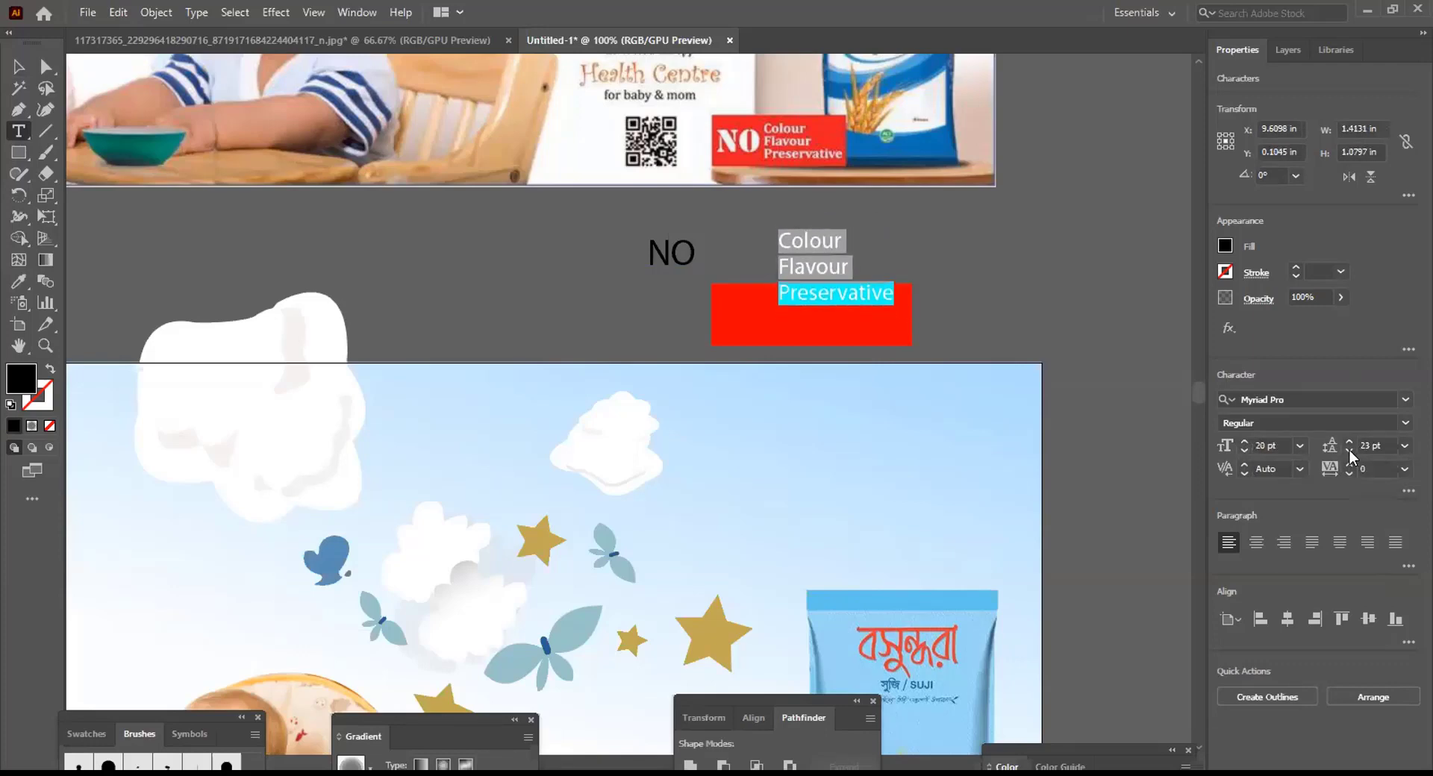
pyautogui.click(1349, 452)
pyautogui.click(1349, 452)
pyautogui.click(1349, 452)
pyautogui.click(1349, 452)
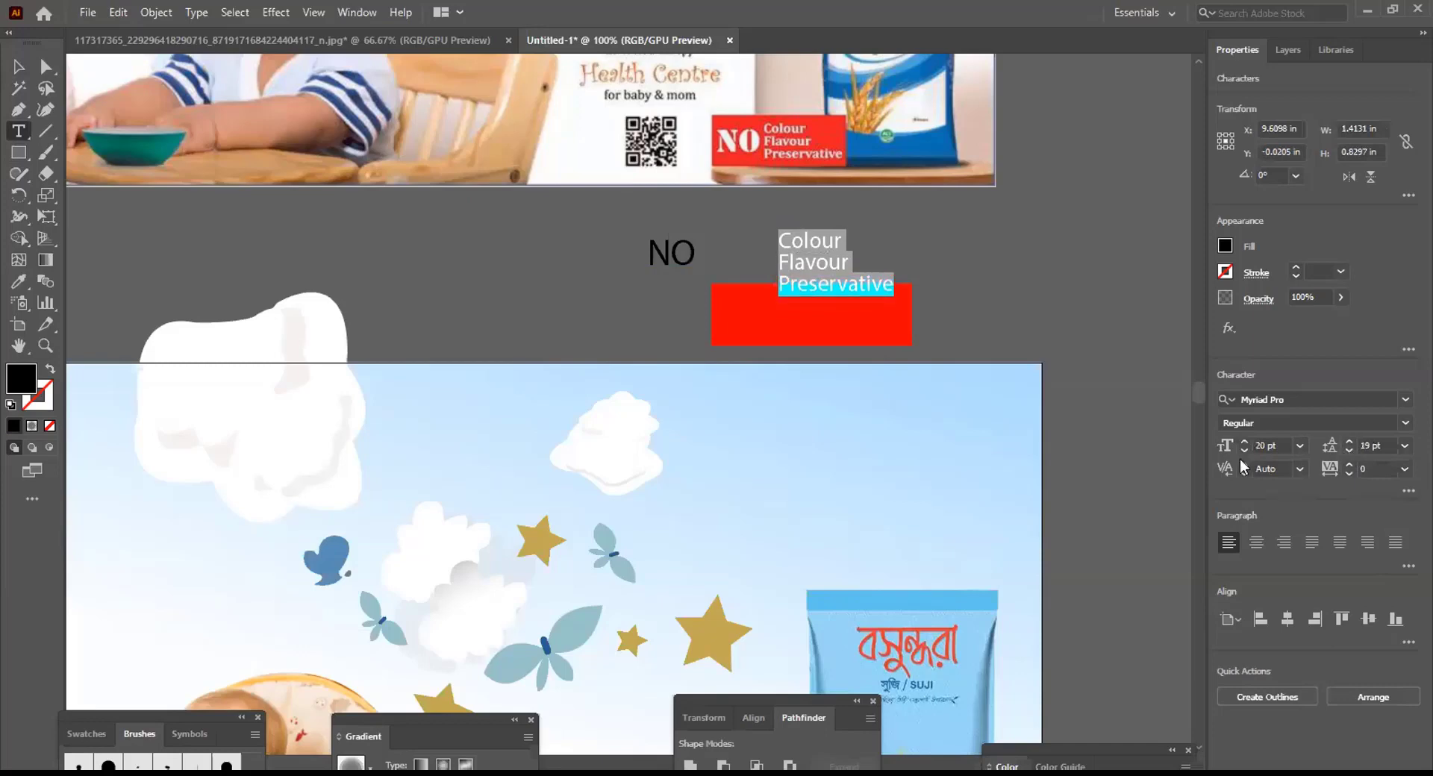
# Move the three-line text onto the red rectangle and scale it proportionally to about 1.08 × 0.63 in
pyautogui.click(19, 69)
pyautogui.moveTo(837, 295); pyautogui.dragTo(837, 332)
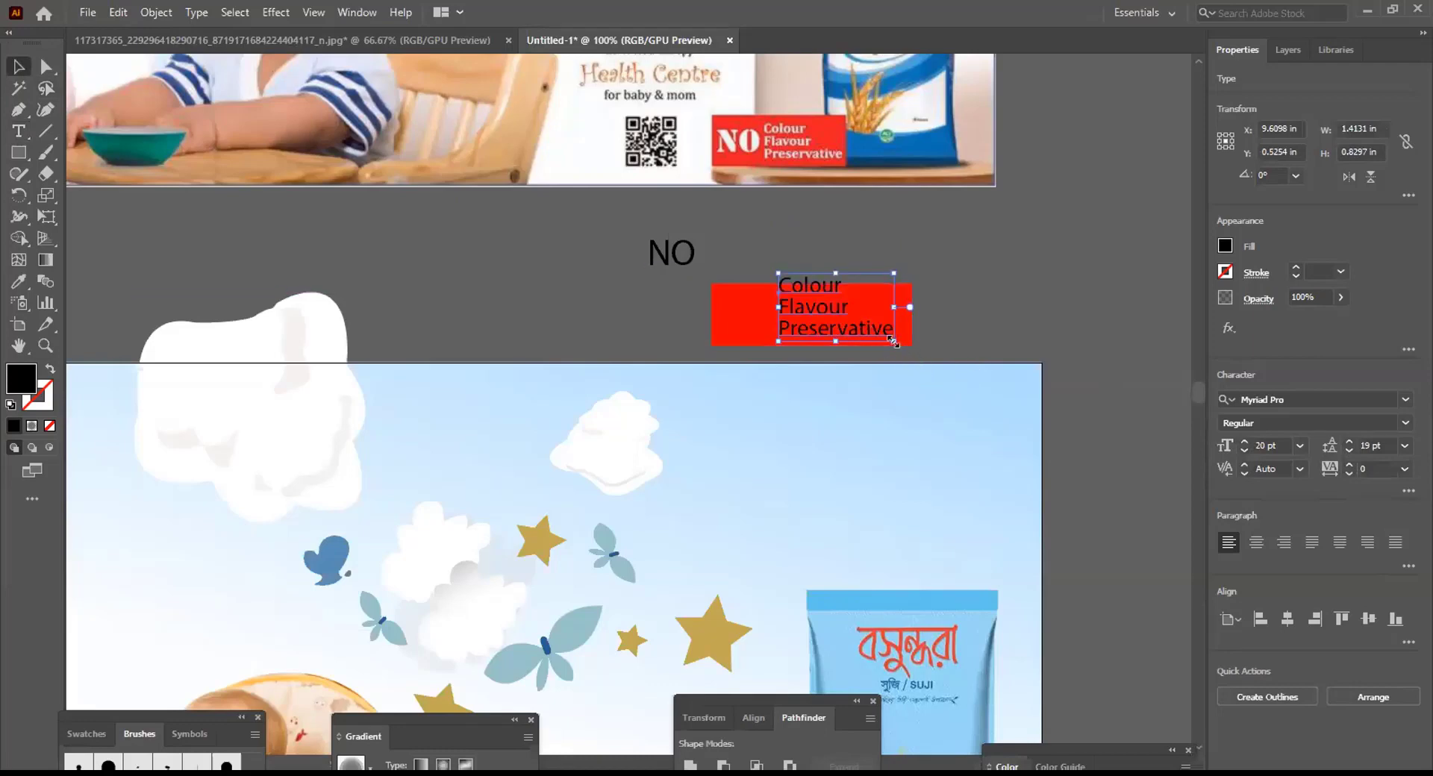
pyautogui.moveTo(892, 340); pyautogui.dragTo(879, 332)
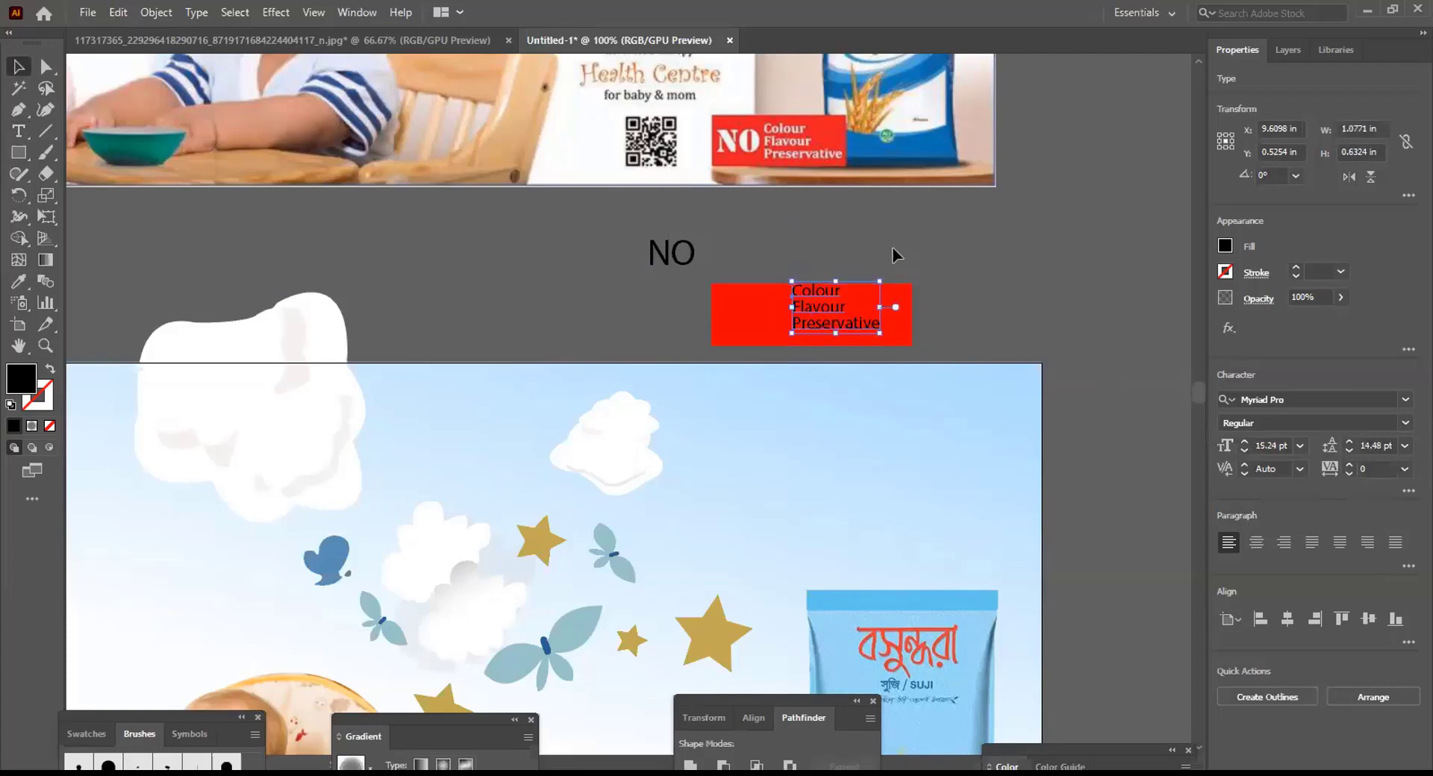
# Nudge the three-line text down and left inside the red rectangle, and stretch it to about 1.29 in wide
pyautogui.press('Down')
pyautogui.press('Down')
pyautogui.press('Down')
pyautogui.press('Down')
pyautogui.press('Down')
pyautogui.press('Down')
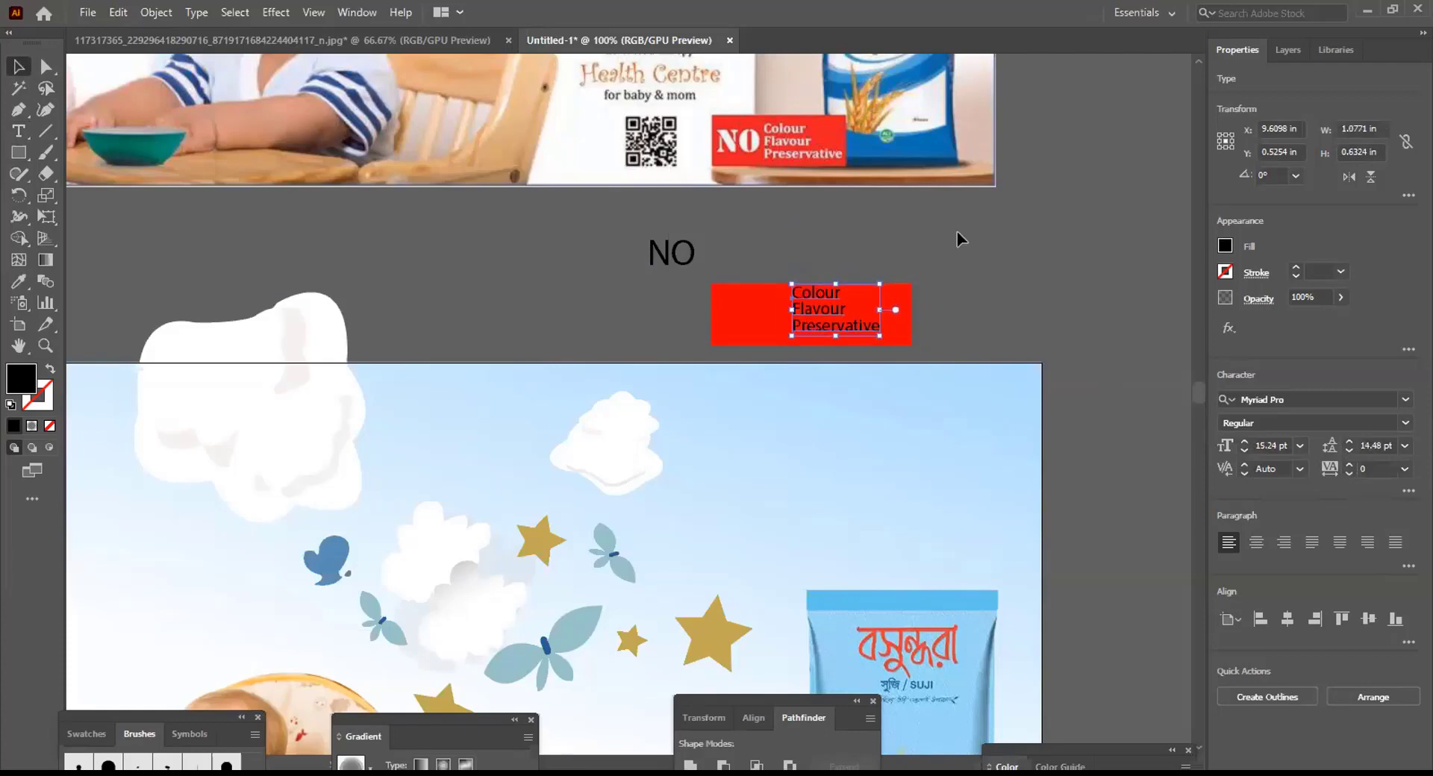
pyautogui.press('Left')
pyautogui.press('Left')
pyautogui.press('Left')
pyautogui.press('Left')
pyautogui.press('Left')
pyautogui.press('Left')
pyautogui.press('Left')
pyautogui.press('Left')
pyautogui.press('Left')
pyautogui.press('Left')
pyautogui.press('Left')
pyautogui.press('Left')
pyautogui.press('Left')
pyautogui.press('Left')
pyautogui.press('Left')
pyautogui.press('Left')
pyautogui.press('Left')
pyautogui.press('Left')
pyautogui.press('Left')
pyautogui.press('Left')
pyautogui.press('Left')
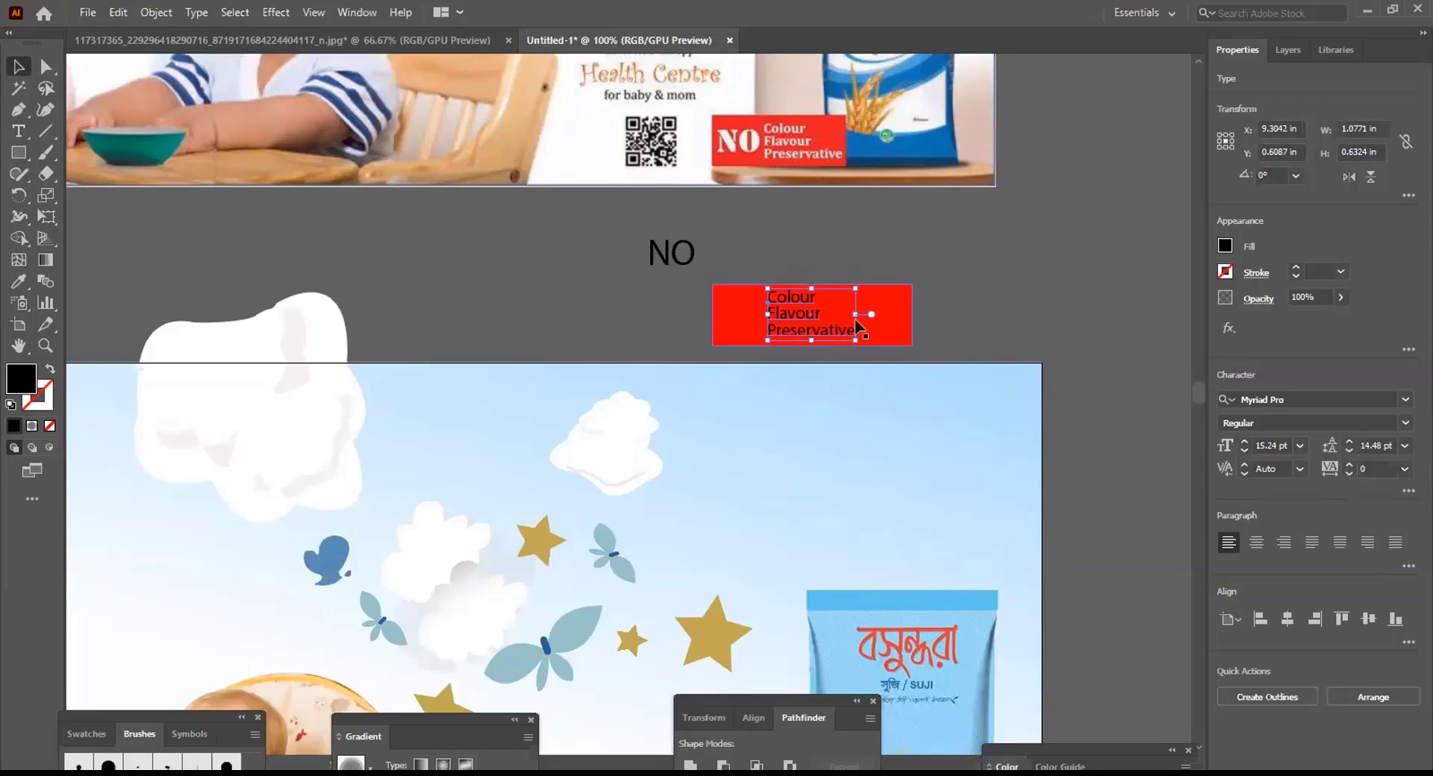
pyautogui.moveTo(856, 314); pyautogui.dragTo(874, 314)
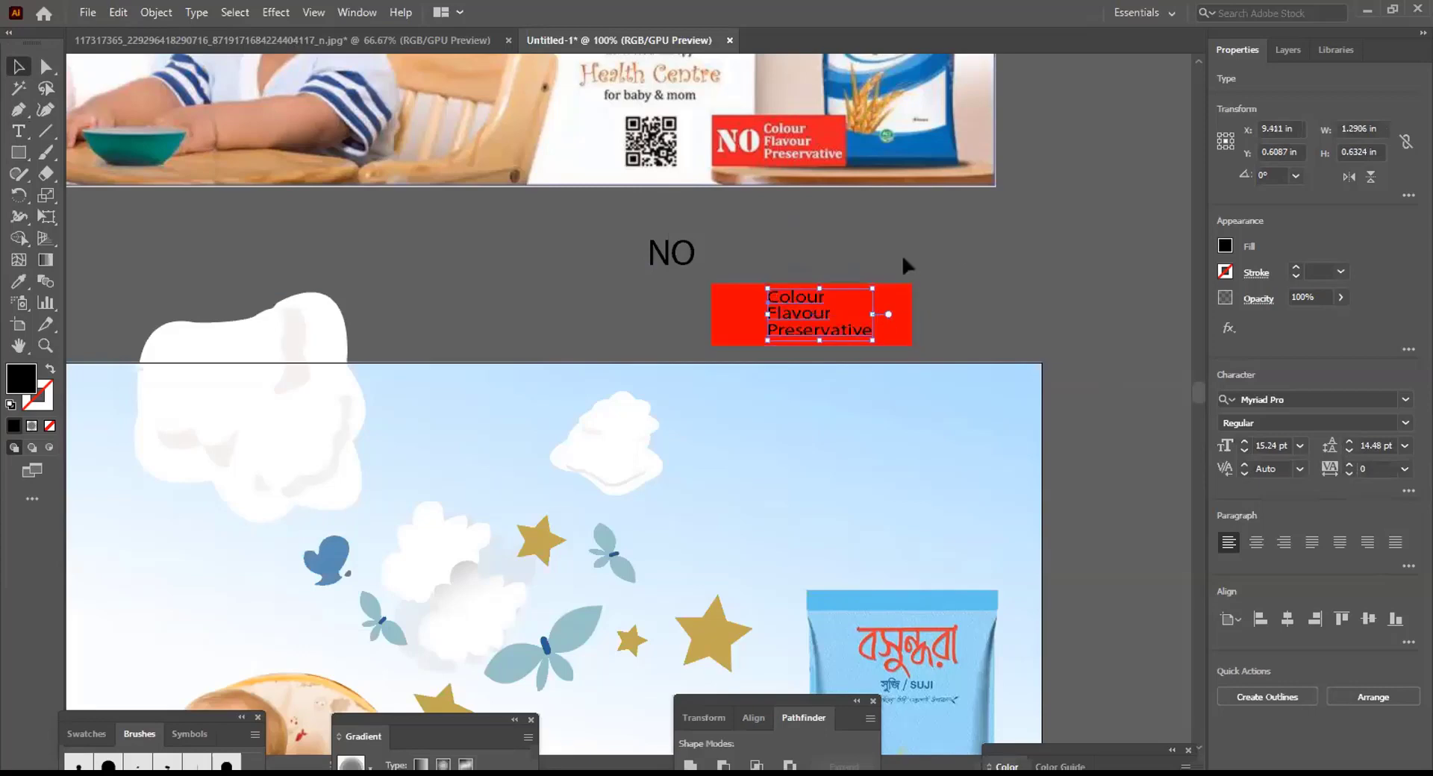
# Narrow the red rectangle from its right edge to about 2.03 in wide and deselect it
pyautogui.click(904, 312)
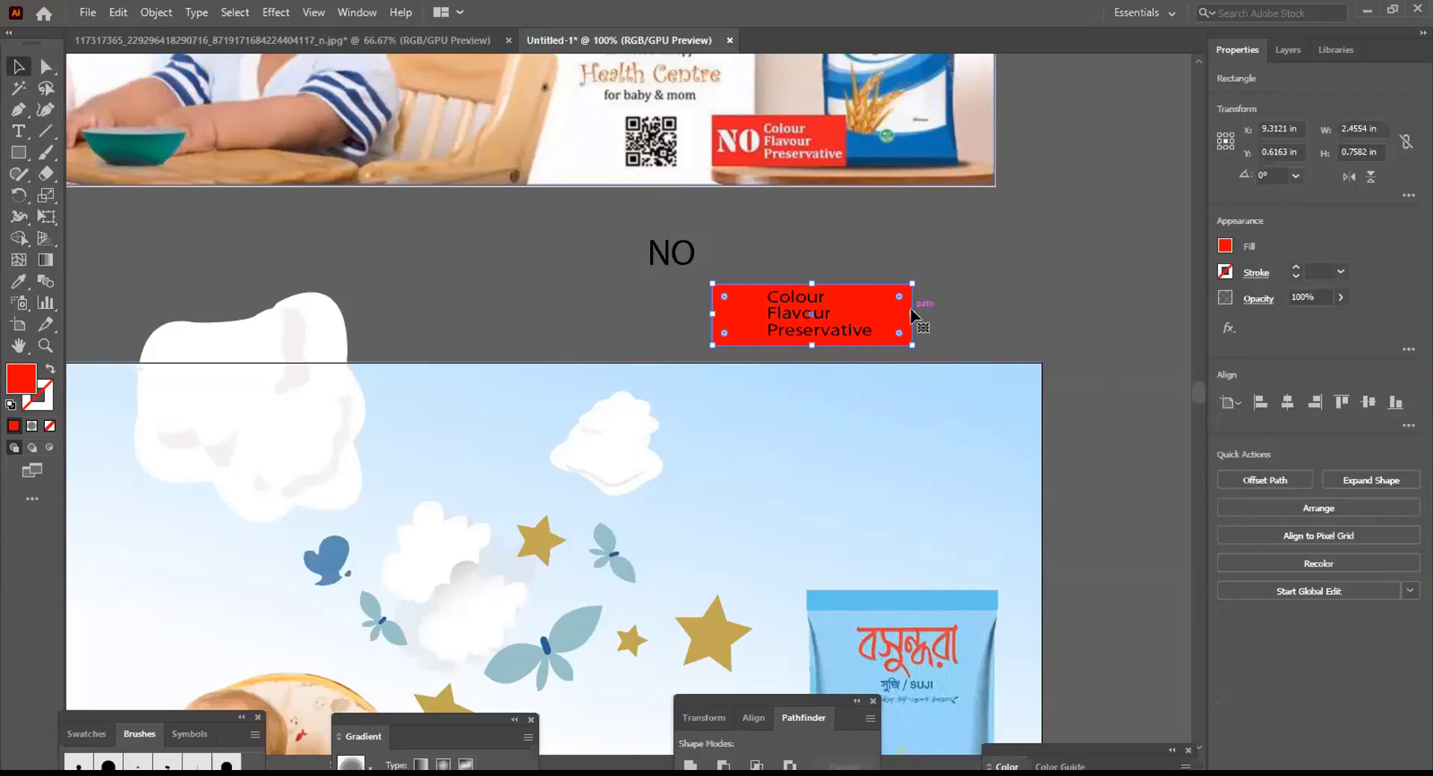
pyautogui.moveTo(909, 317); pyautogui.dragTo(877, 318)
pyautogui.click(832, 266)
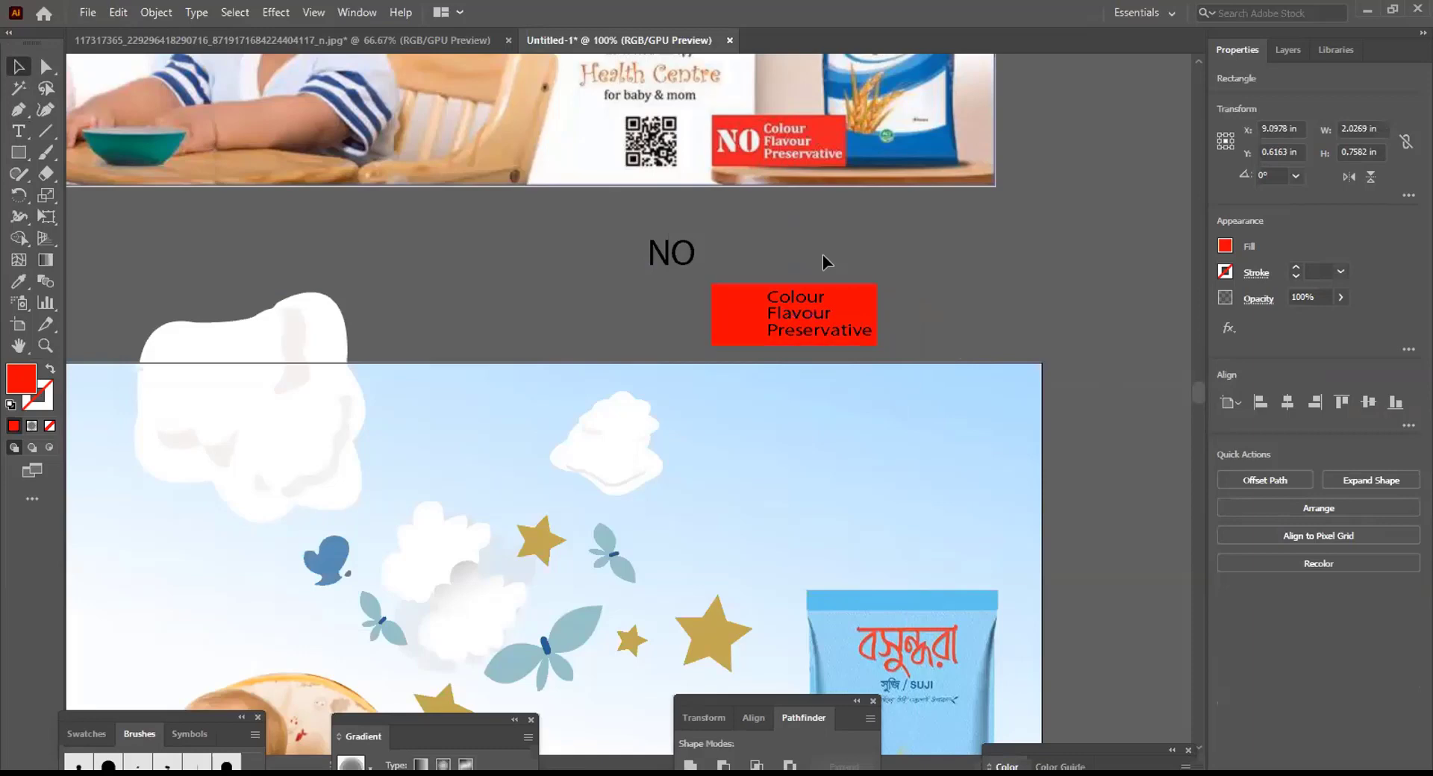
# Change the "NO" text's font to Arial Rounded MT Bold
pyautogui.click(681, 253)
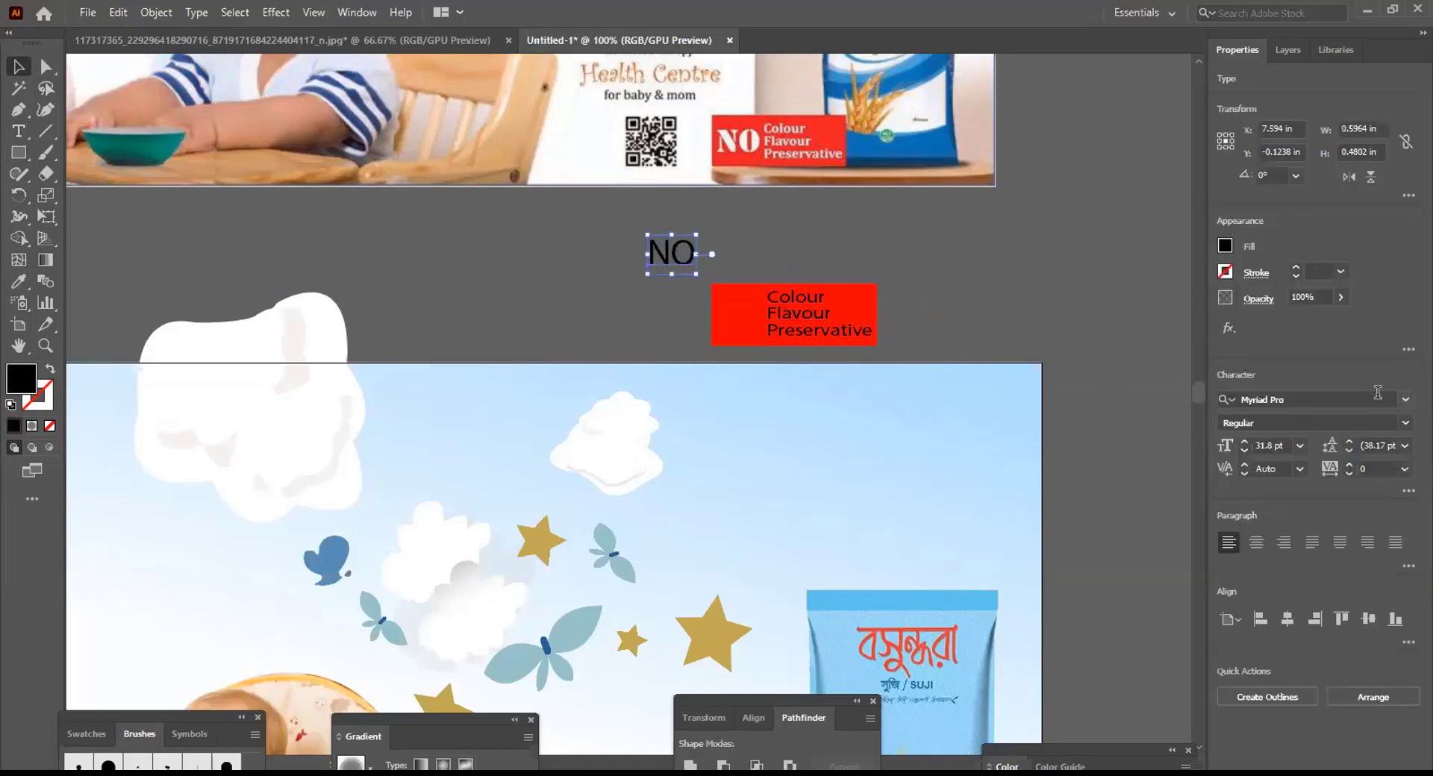
pyautogui.click(1405, 400)
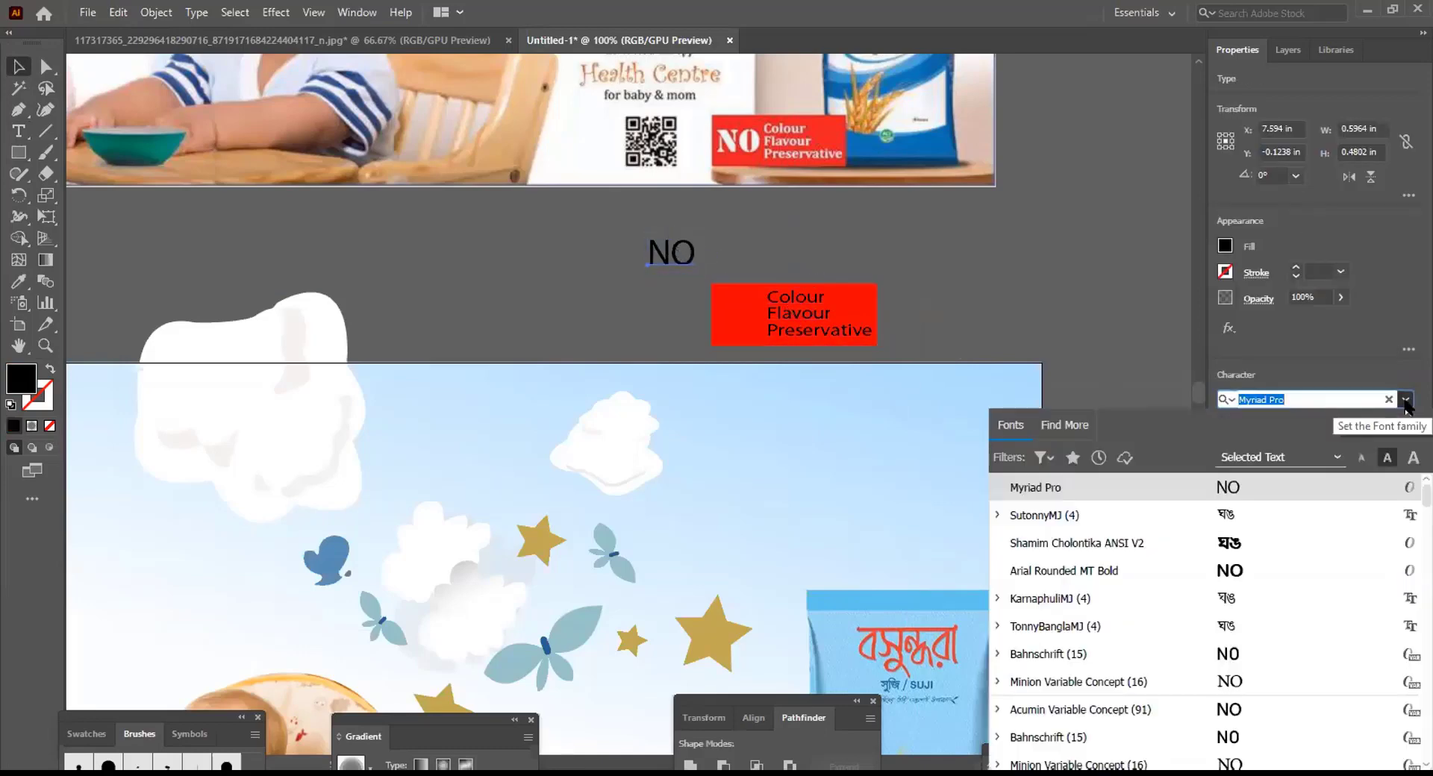
pyautogui.click(1274, 572)
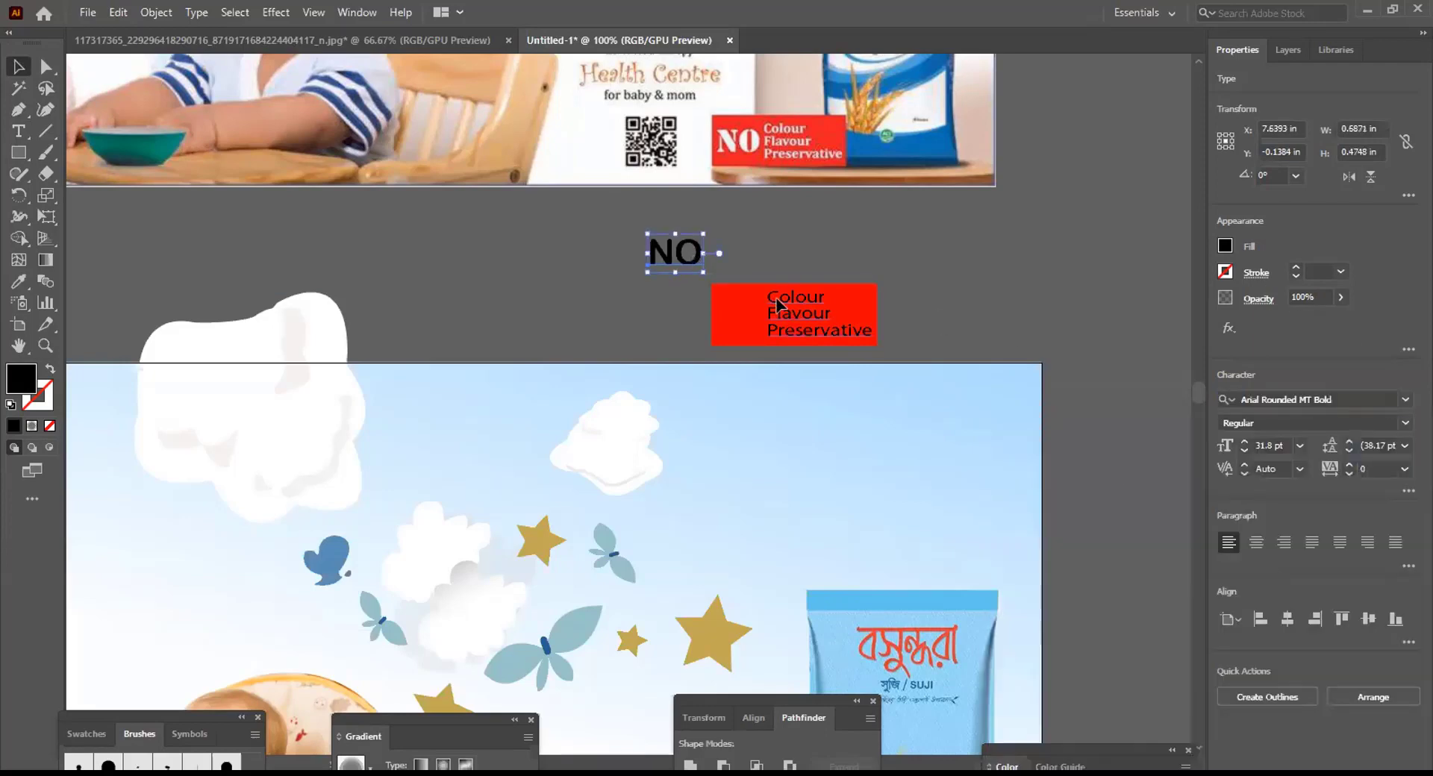
# Place "NO" on the red rectangle left of the three lines, narrow it to about 0.6 in wide, and deselect it
pyautogui.moveTo(672, 257); pyautogui.dragTo(740, 323)
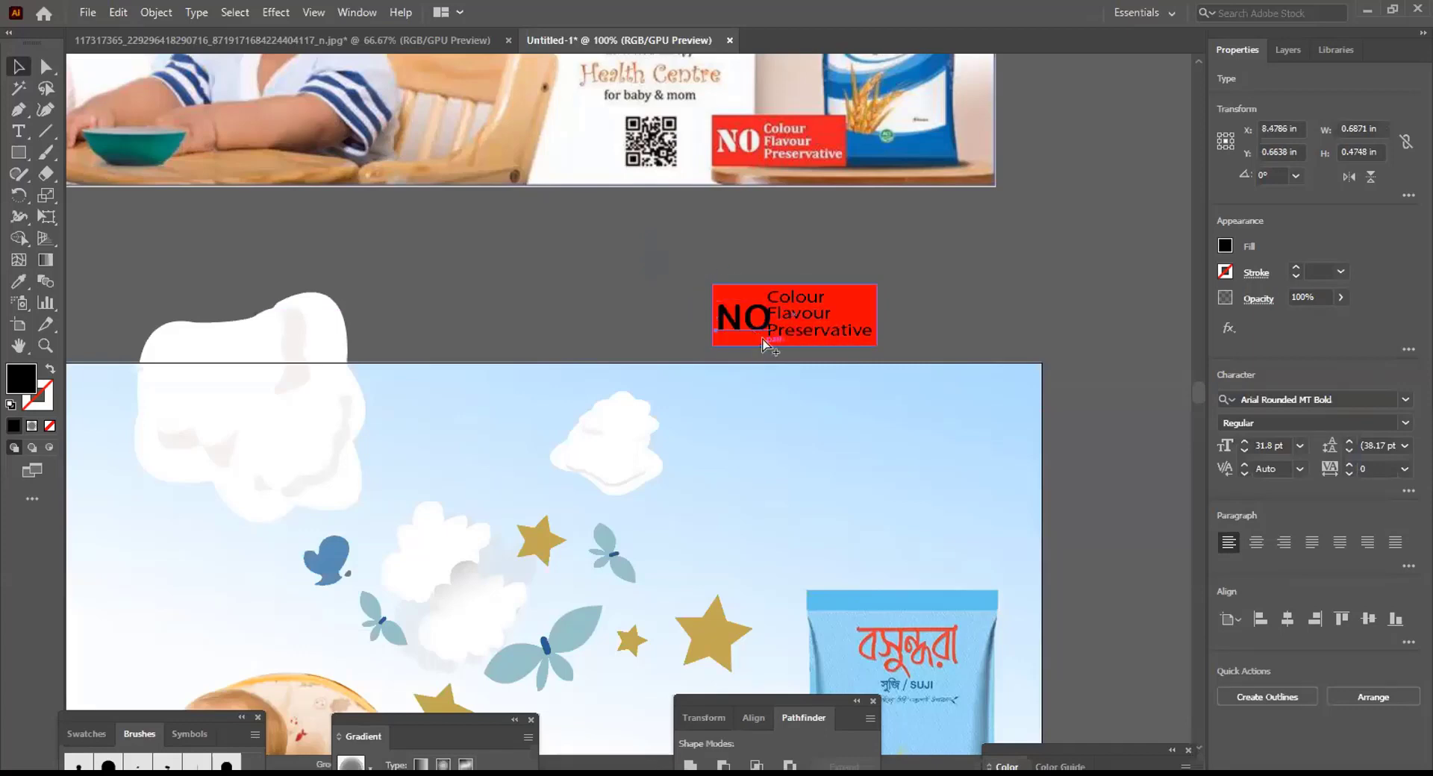
pyautogui.scroll(1, 762, 341)
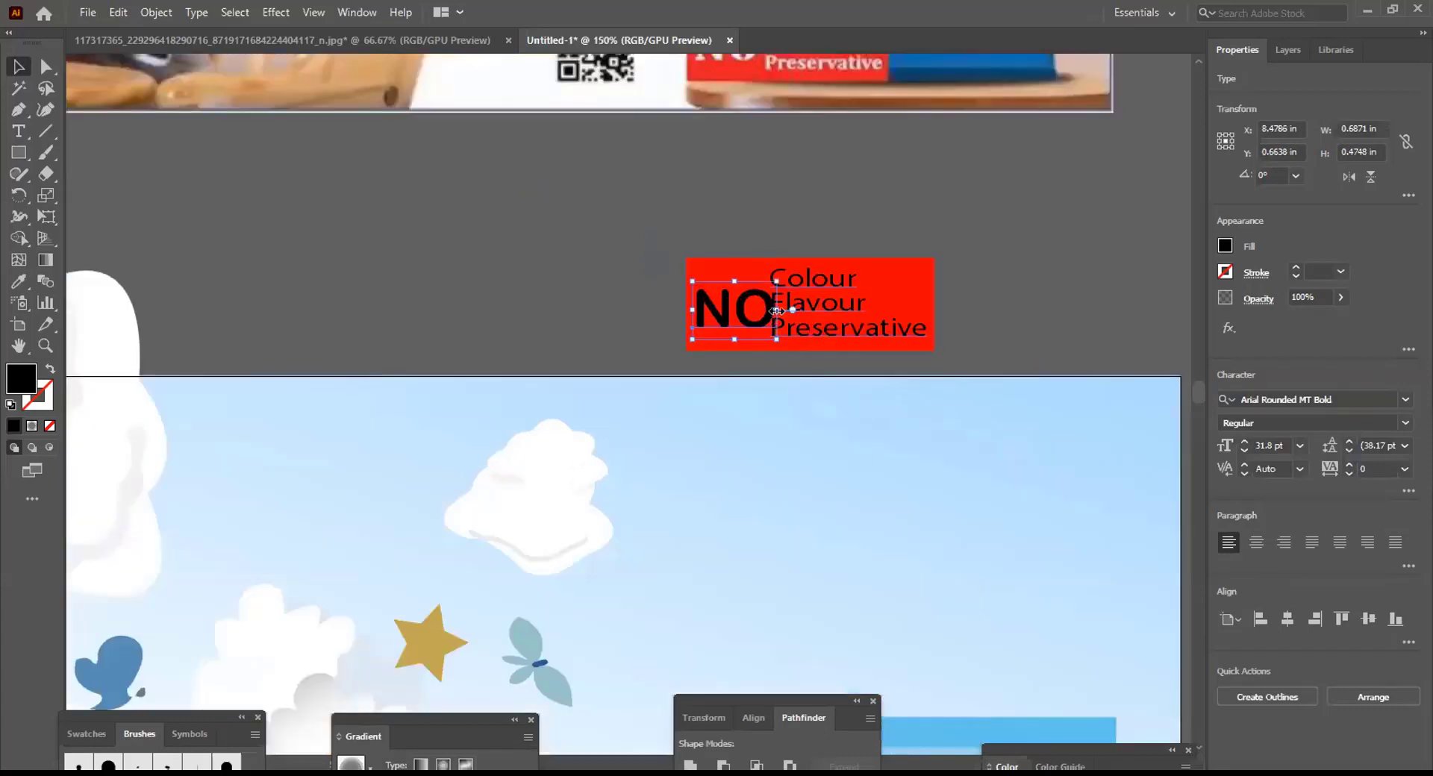
pyautogui.moveTo(776, 311); pyautogui.dragTo(765, 310)
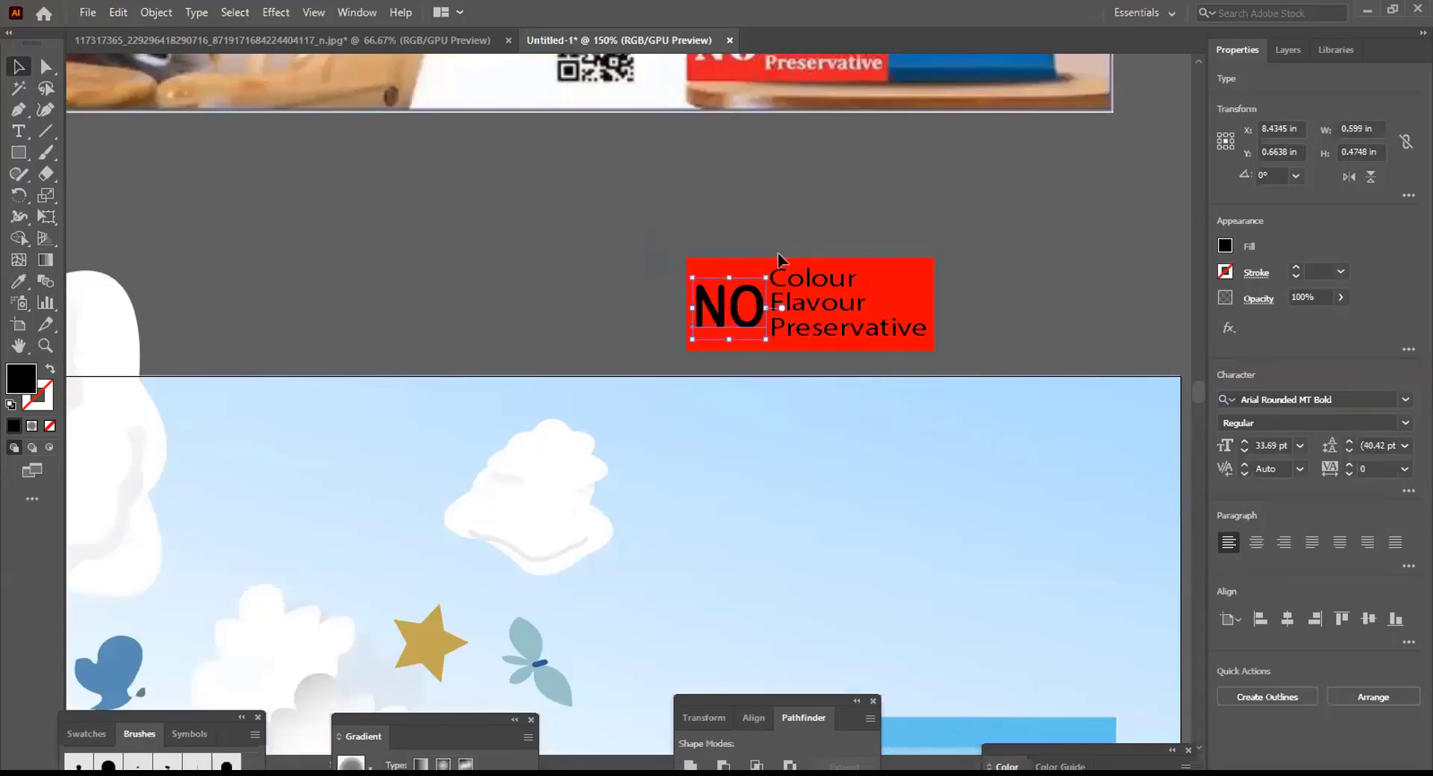
pyautogui.click(1061, 210)
pyautogui.scroll(-1, 1063, 209)
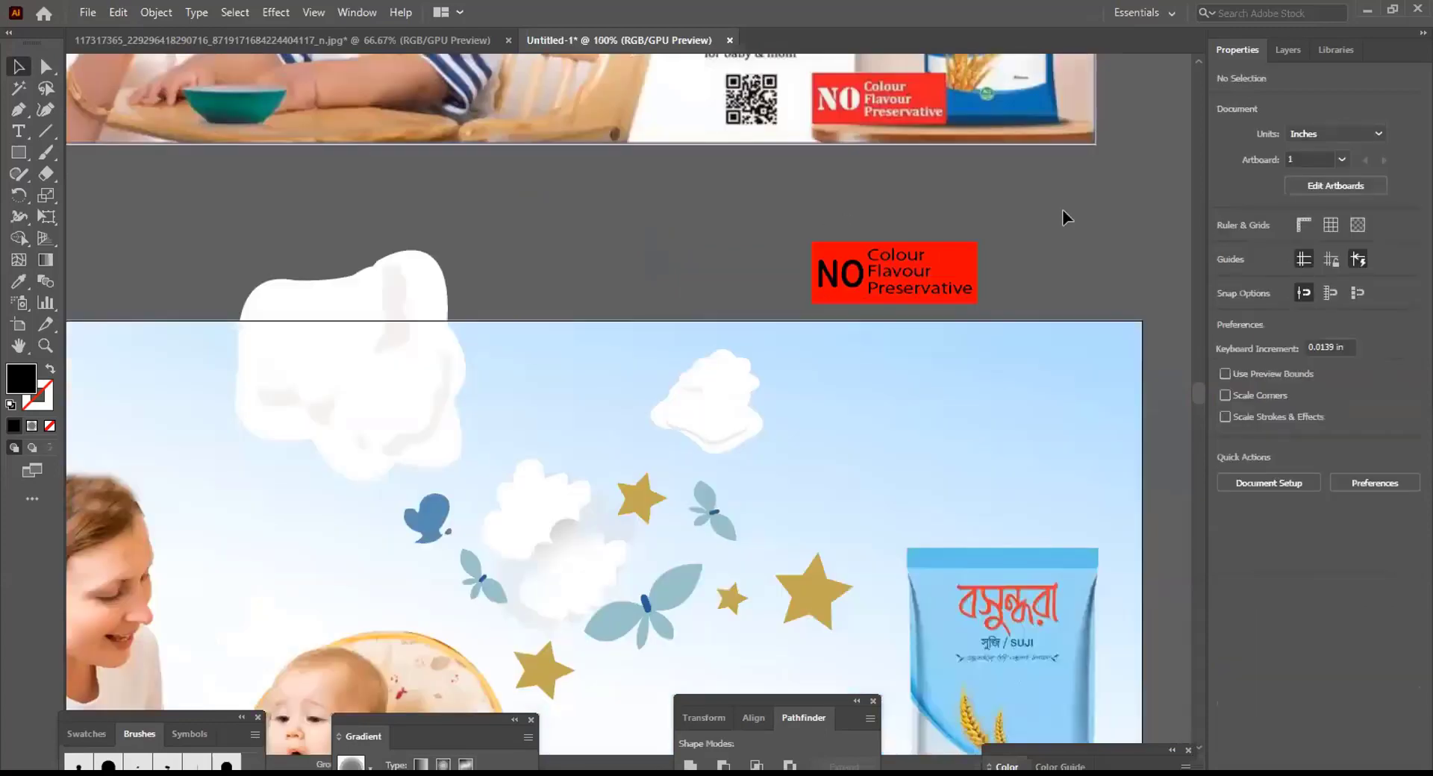
# Recolour the "NO" and "Colour Flavour Preservative" text on the red label to white (FFFFFF) and deselect it
pyautogui.hscroll(1, 987, 277)
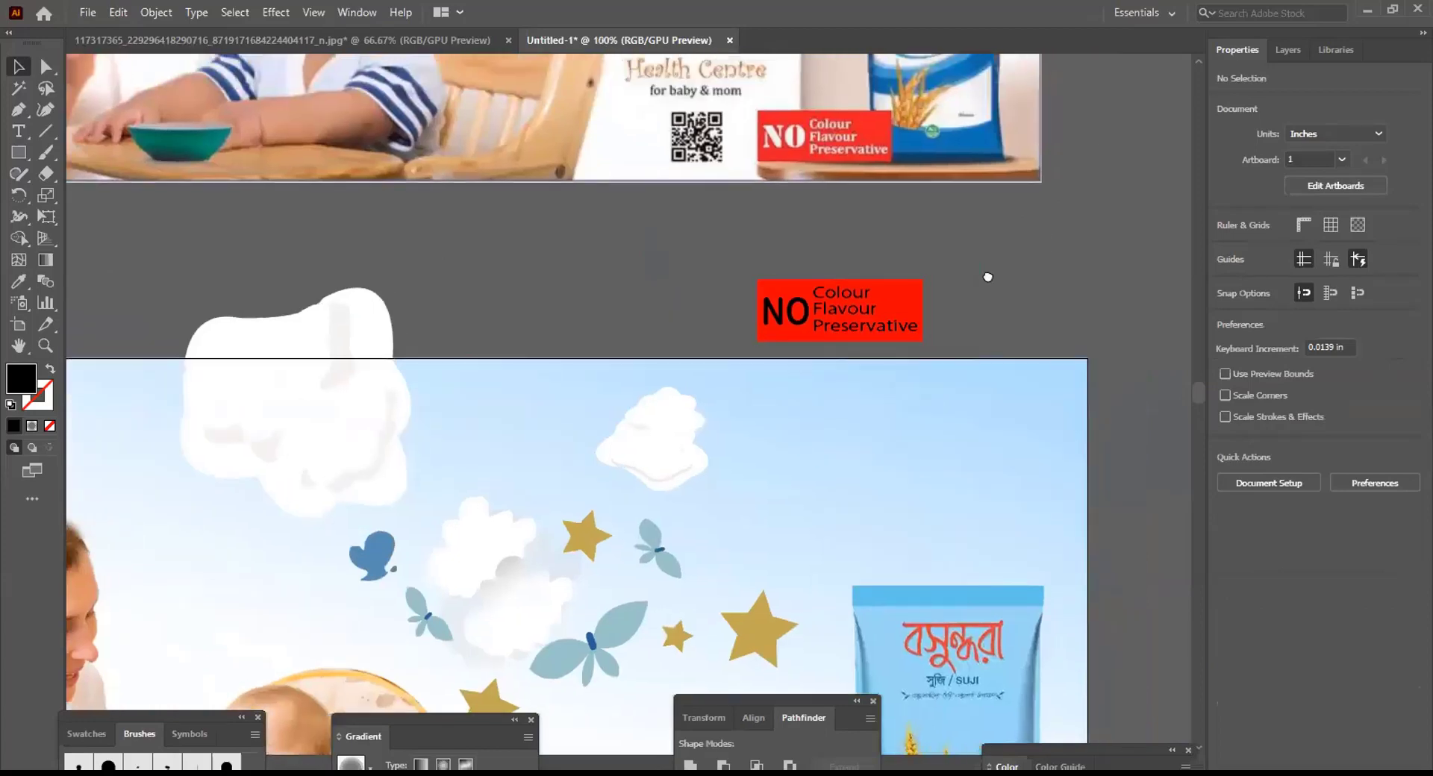
pyautogui.click(858, 326)
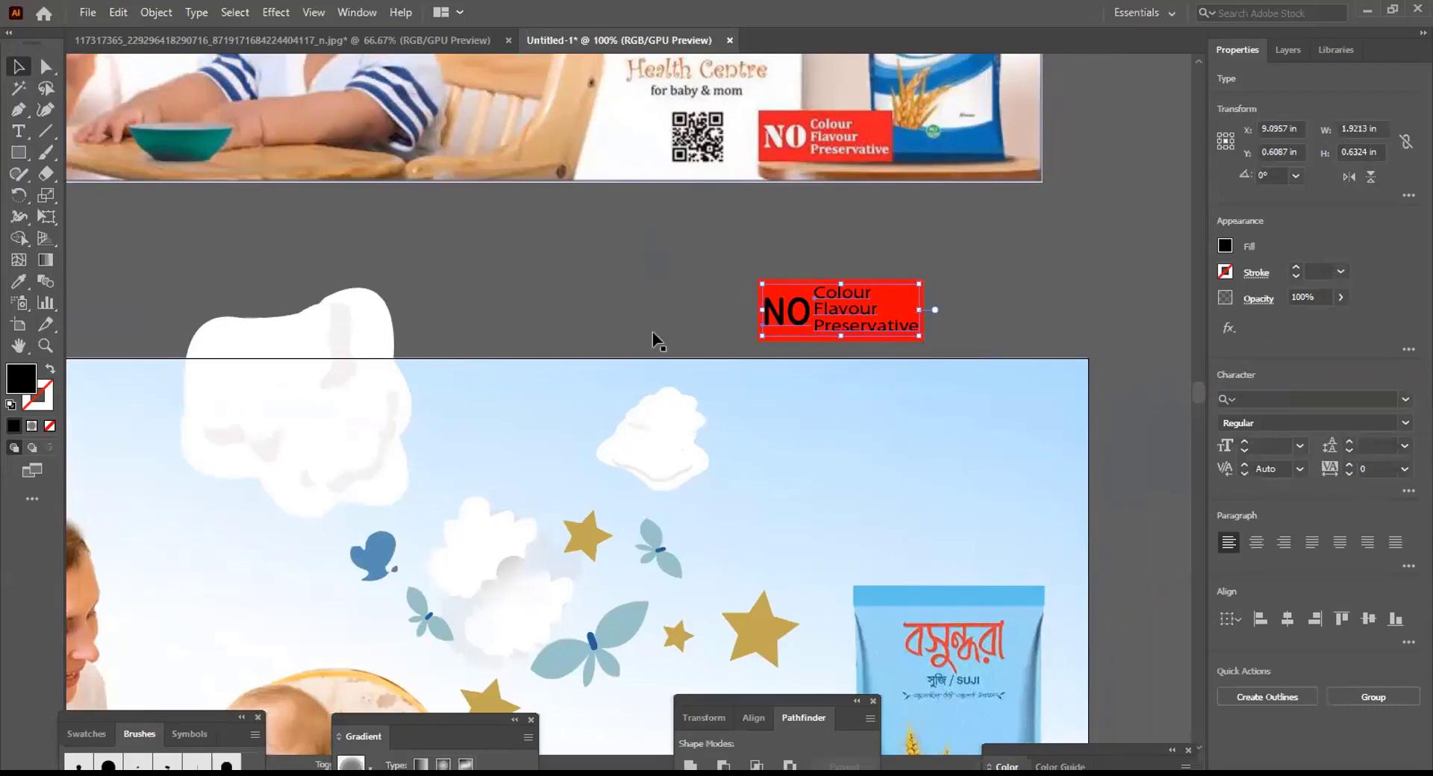
pyautogui.doubleClick(21, 378)
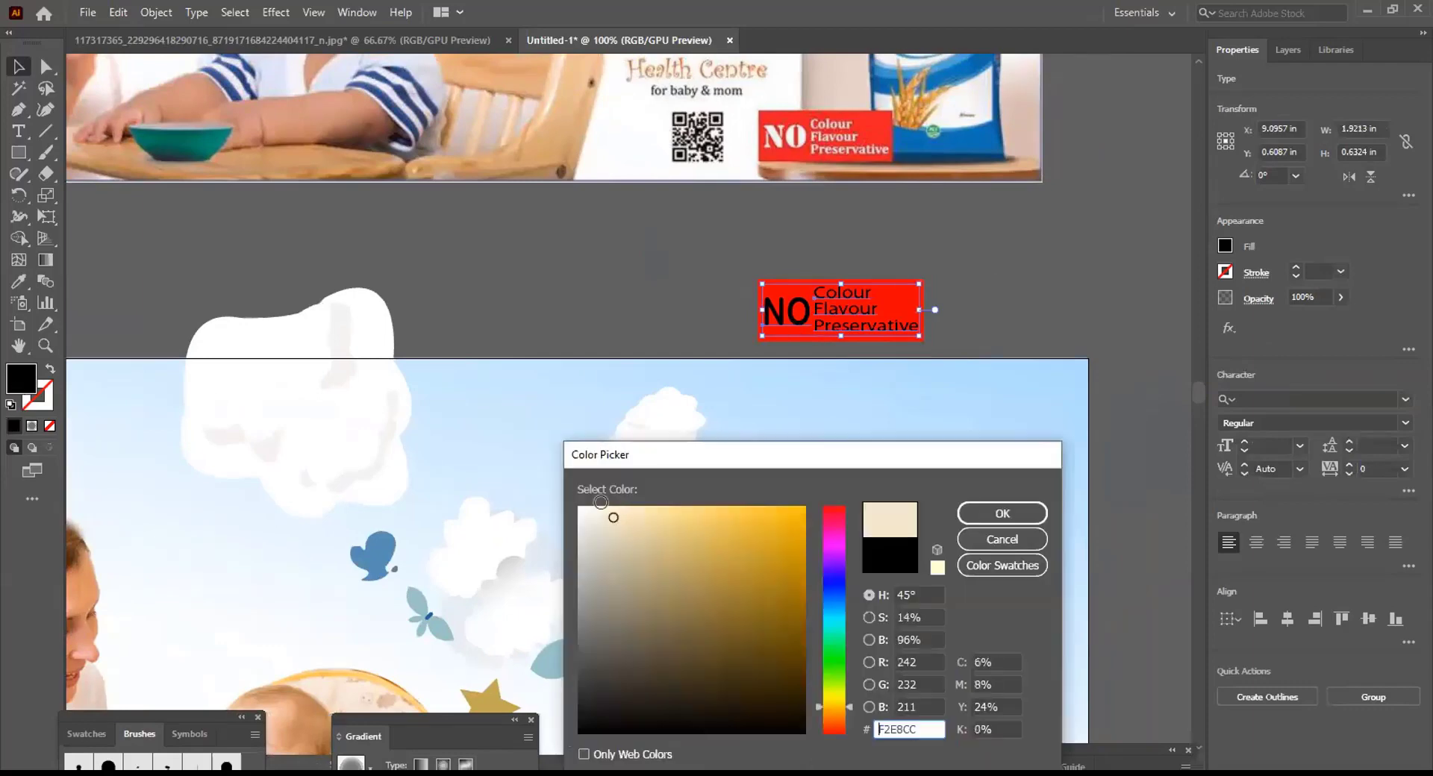
pyautogui.click(579, 507)
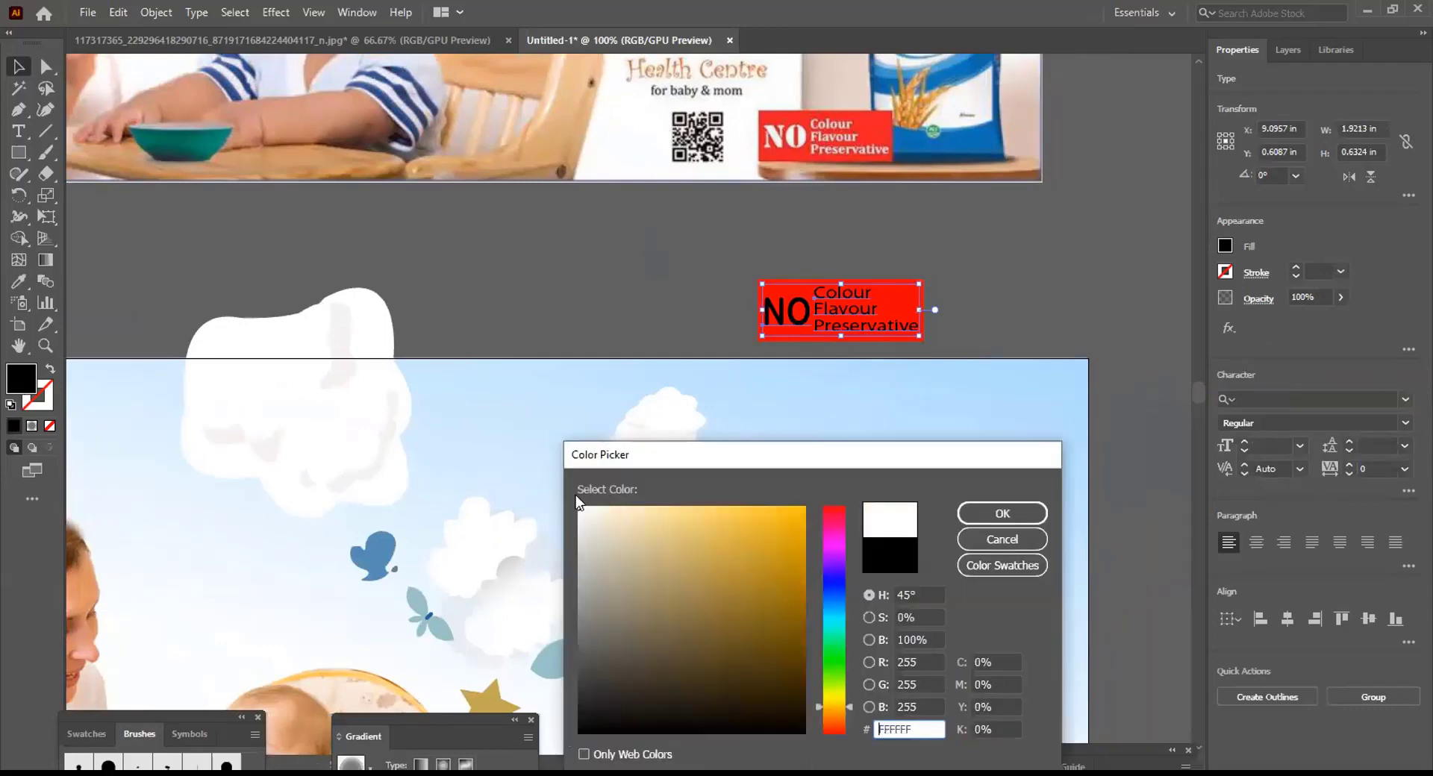
pyautogui.click(992, 514)
pyautogui.click(1089, 292)
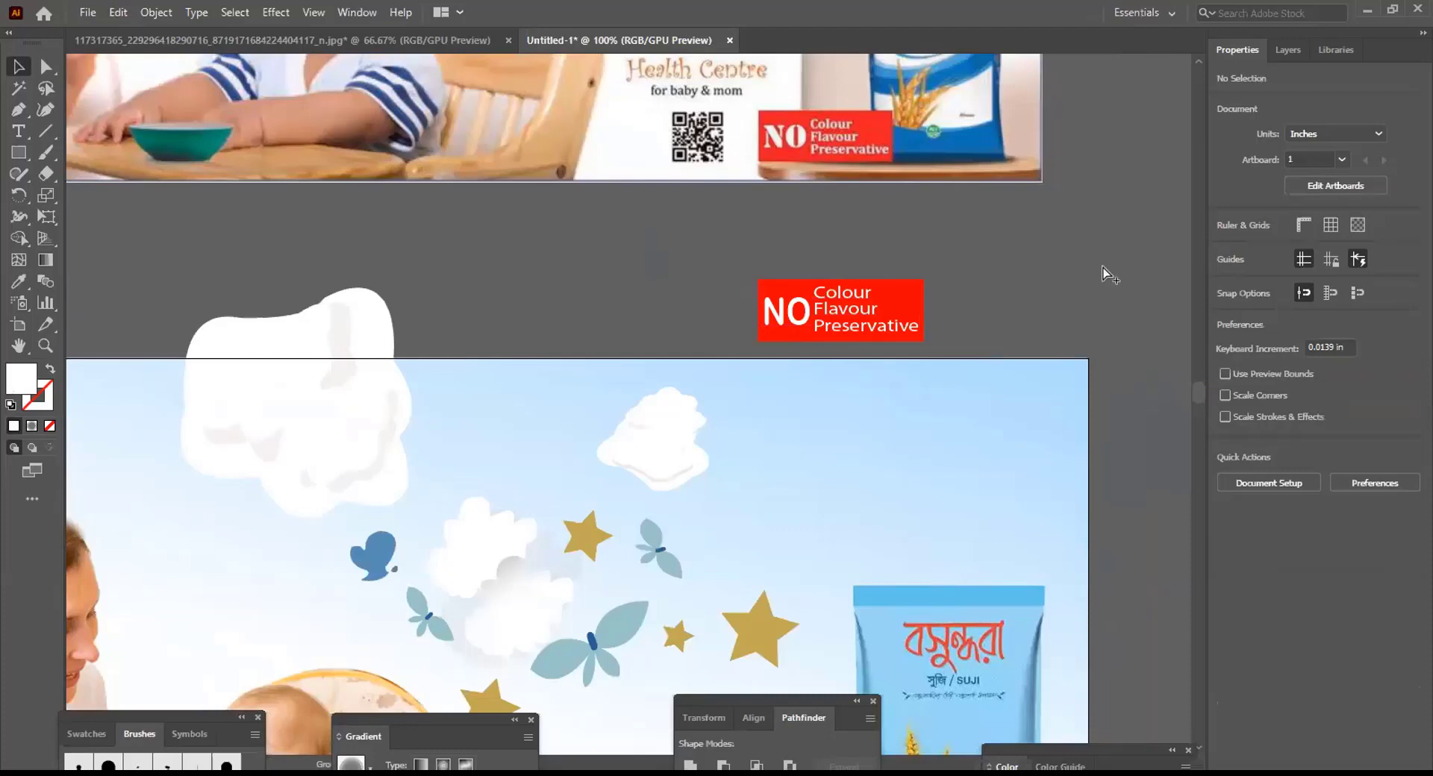
# Move the red "NO Colour Flavour Preservative" label straight down onto the suji pouch's lower-left corner and deselect it
pyautogui.scroll(-2, 1101, 276)
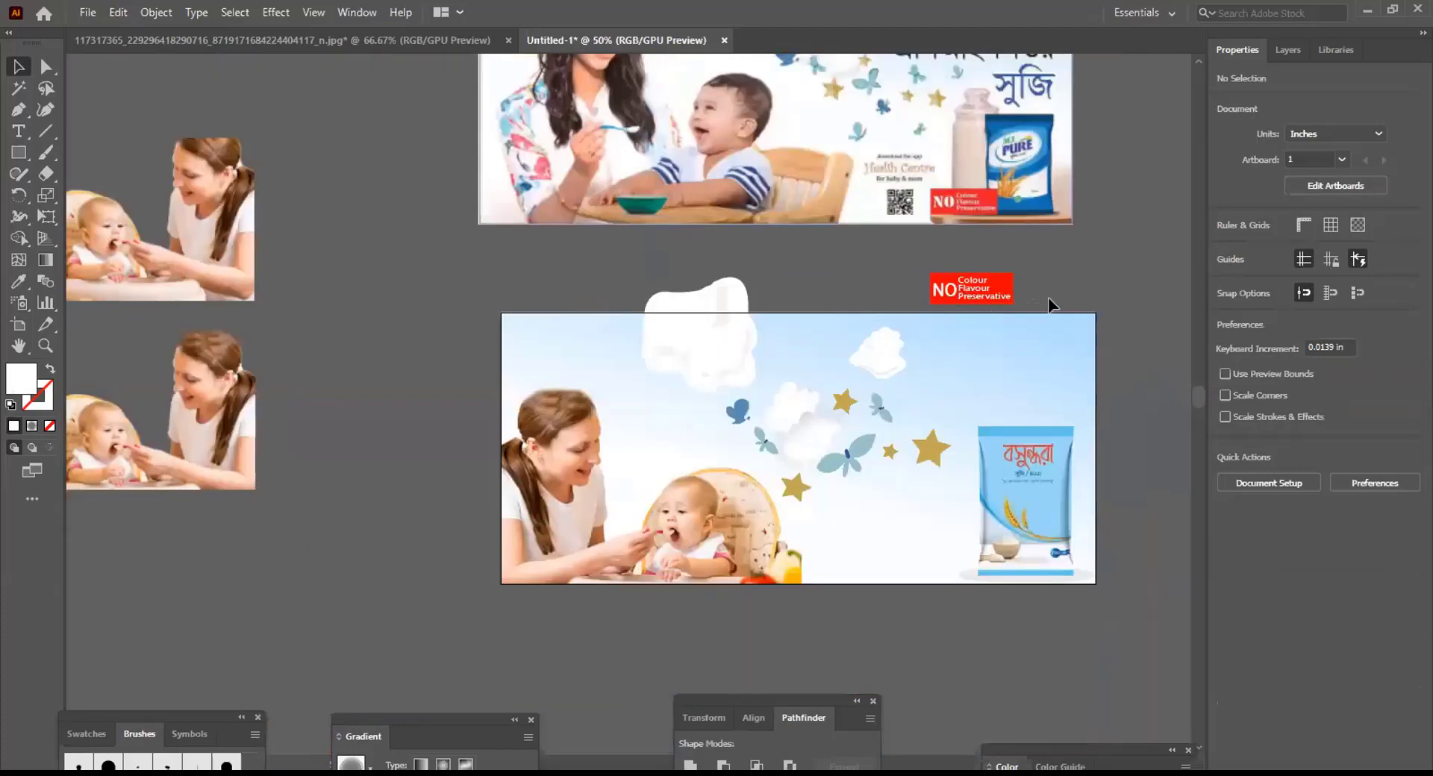
pyautogui.click(979, 297)
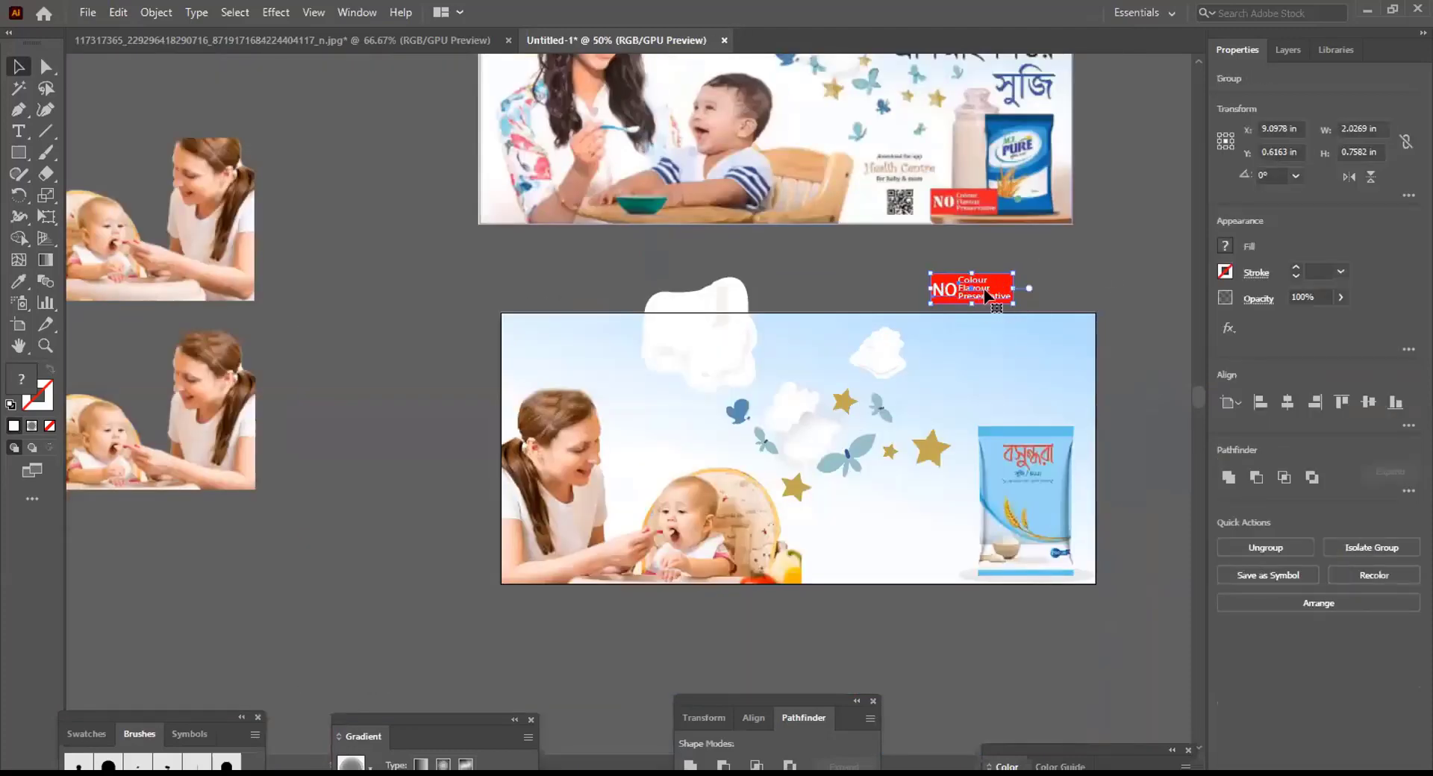
pyautogui.moveTo(985, 294); pyautogui.dragTo(984, 556)
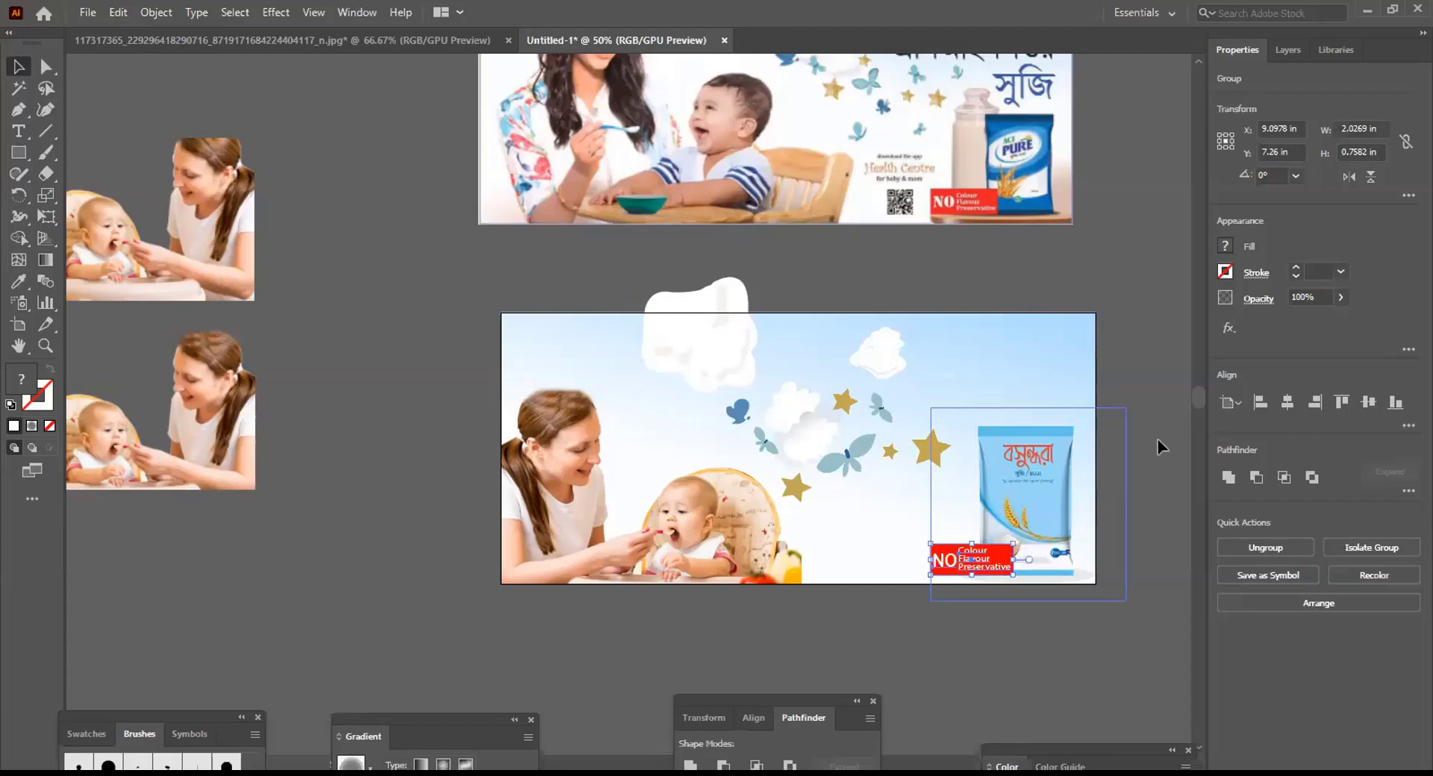
pyautogui.click(1161, 333)
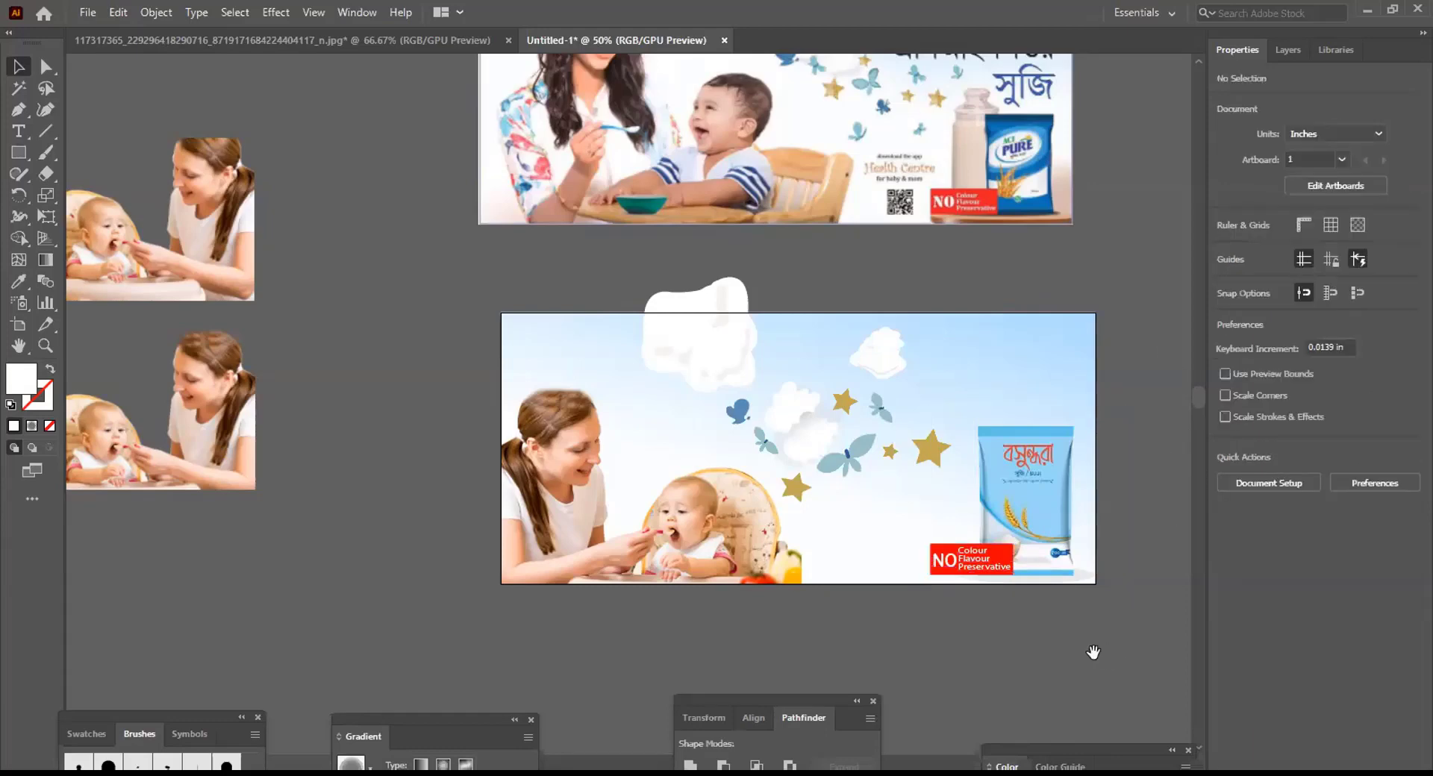
# Add the text "100% natural" in the empty space between the reference banner and the new banner
pyautogui.moveTo(1092, 654); pyautogui.dragTo(932, 689)
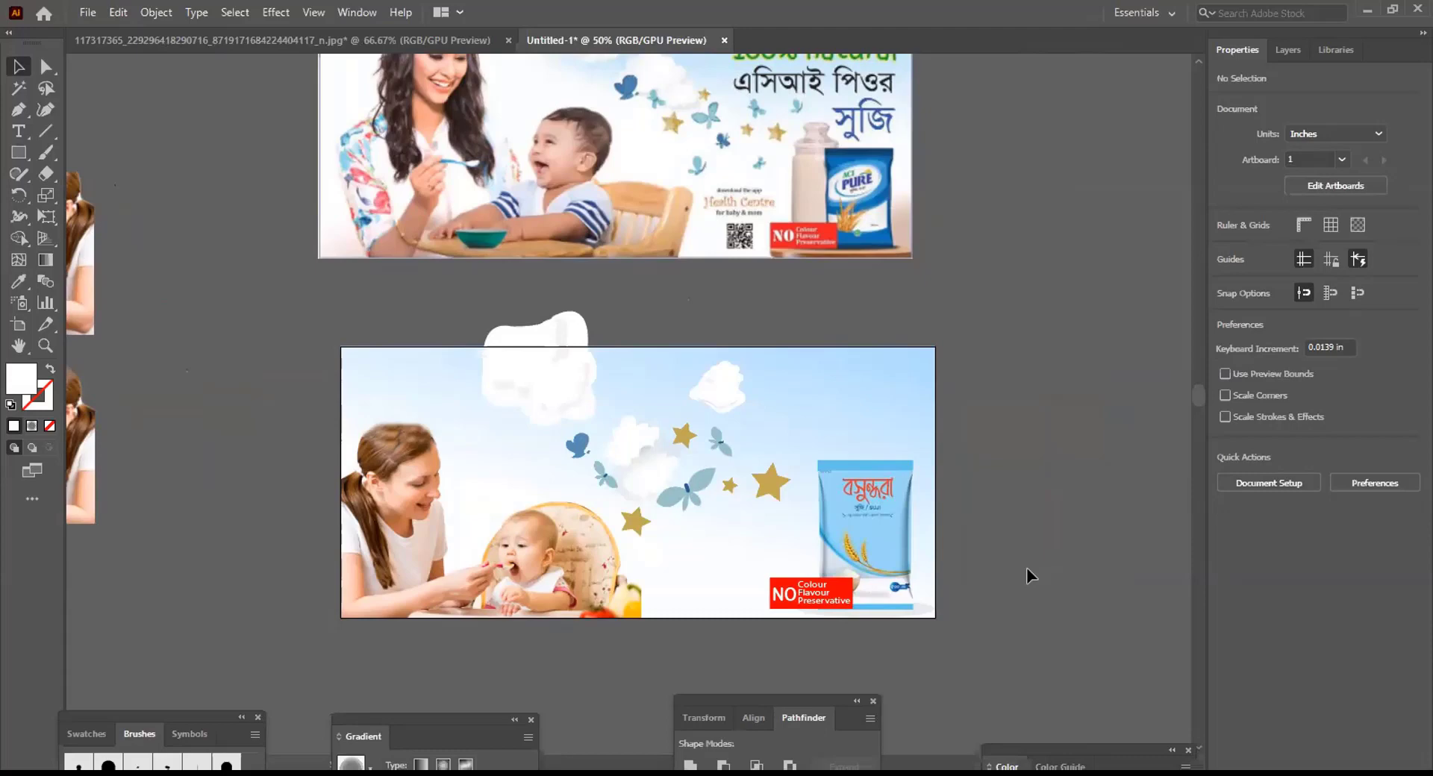
pyautogui.scroll(2, 1026, 567)
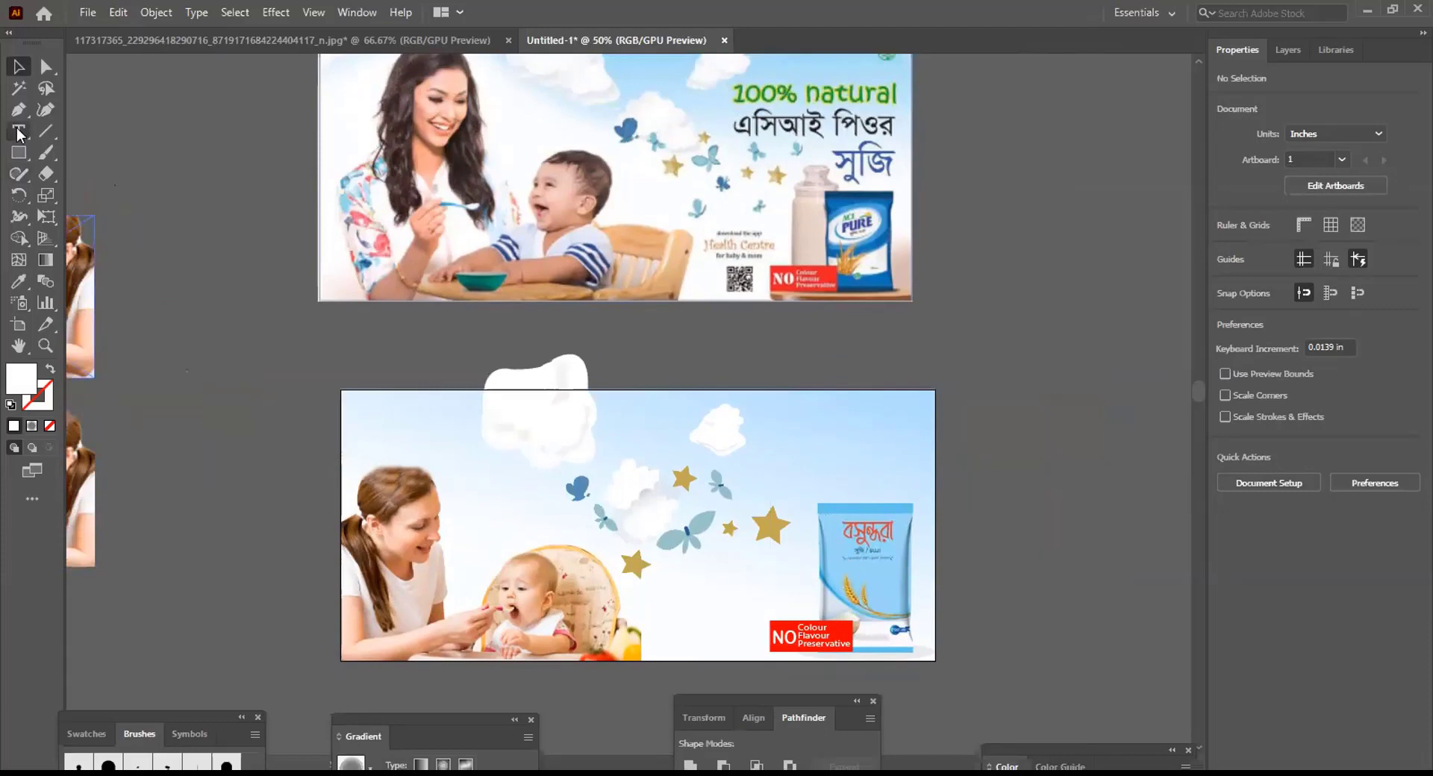
pyautogui.press('t')
pyautogui.click(821, 337)
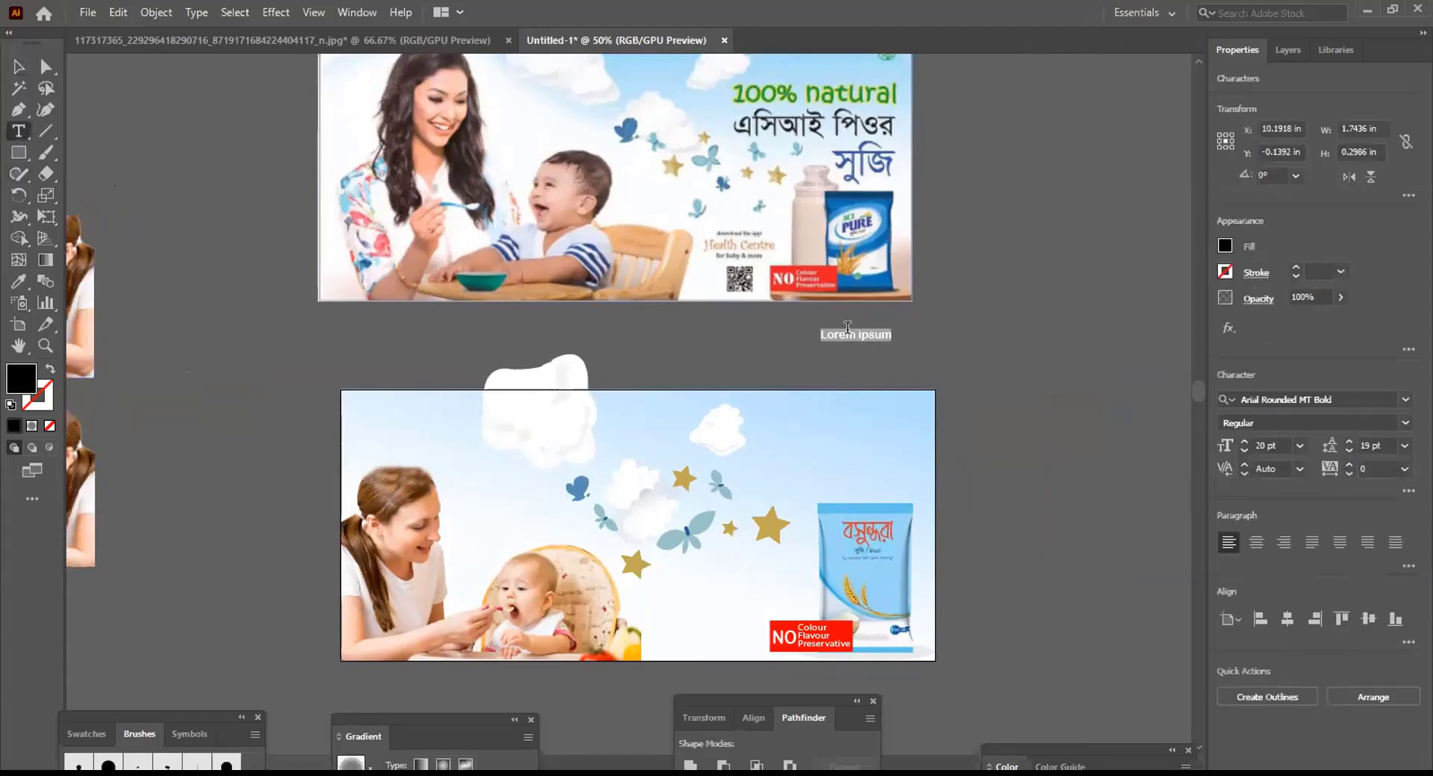
pyautogui.click(846, 334)
pyautogui.tripleClick(881, 336)
pyautogui.write('100')
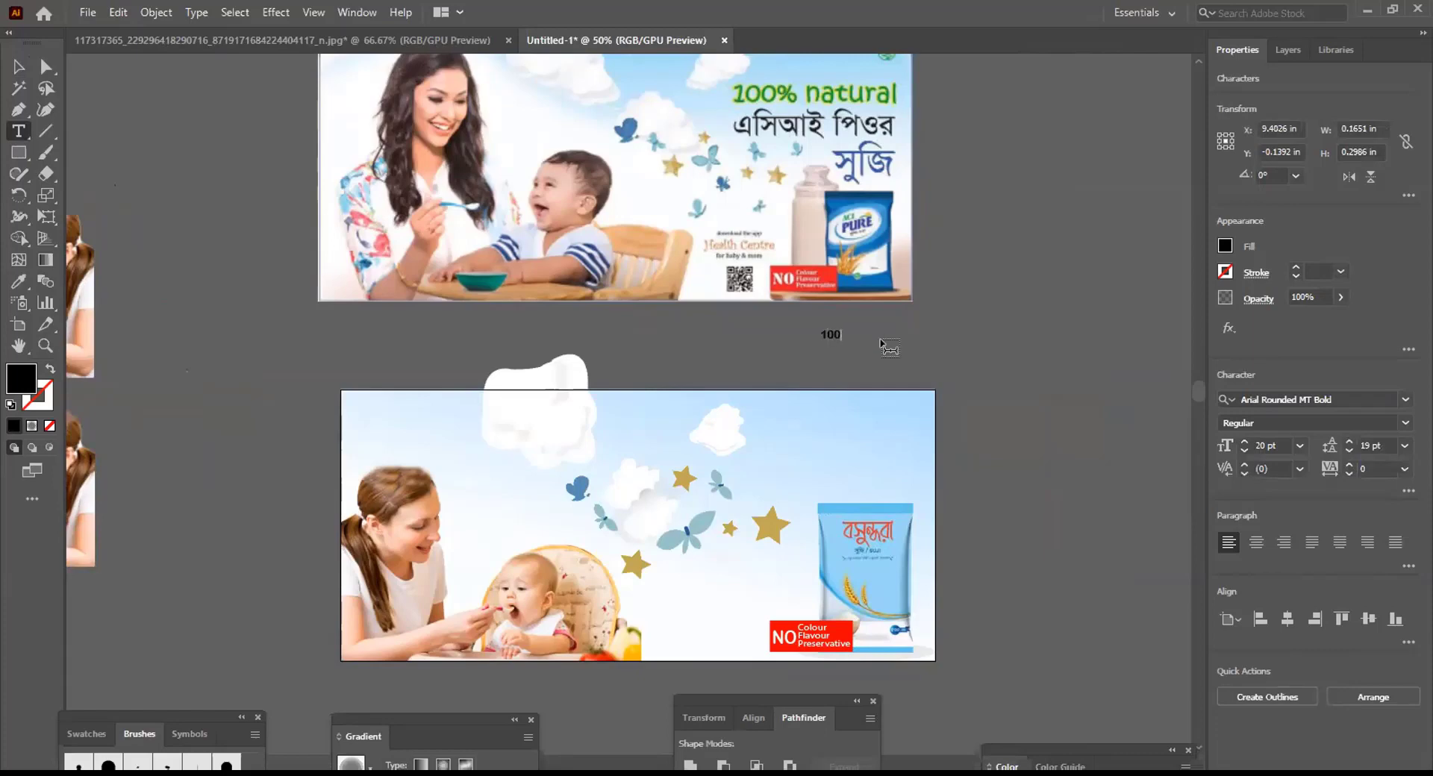
pyautogui.write('% natural')
# Enlarge the "100% natural" text to about 4.11 in wide and deselect it
pyautogui.hotkey('ctrl', 'a')
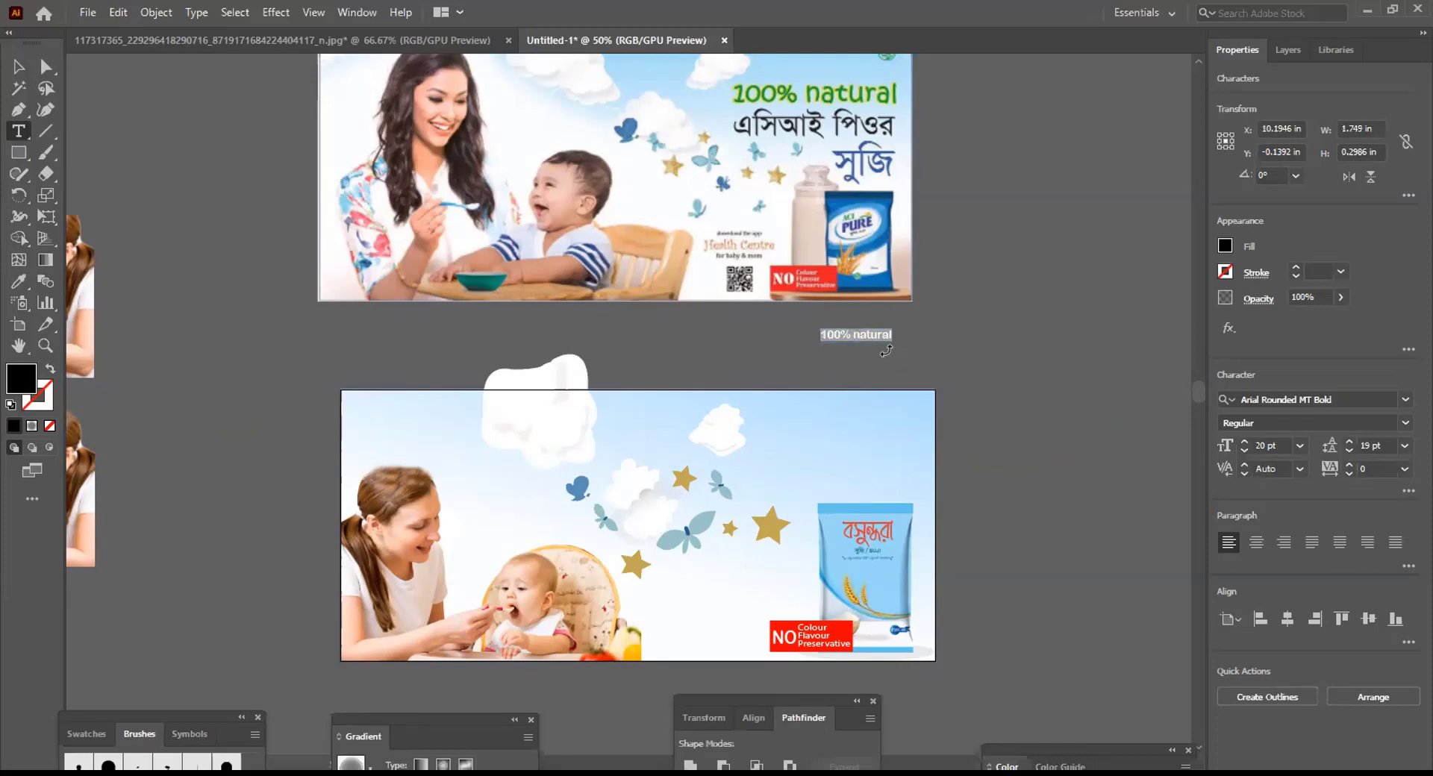
pyautogui.moveTo(891, 344); pyautogui.dragTo(989, 375)
pyautogui.keyDown('ctrl'); pyautogui.click(1011, 335); pyautogui.keyUp('ctrl')
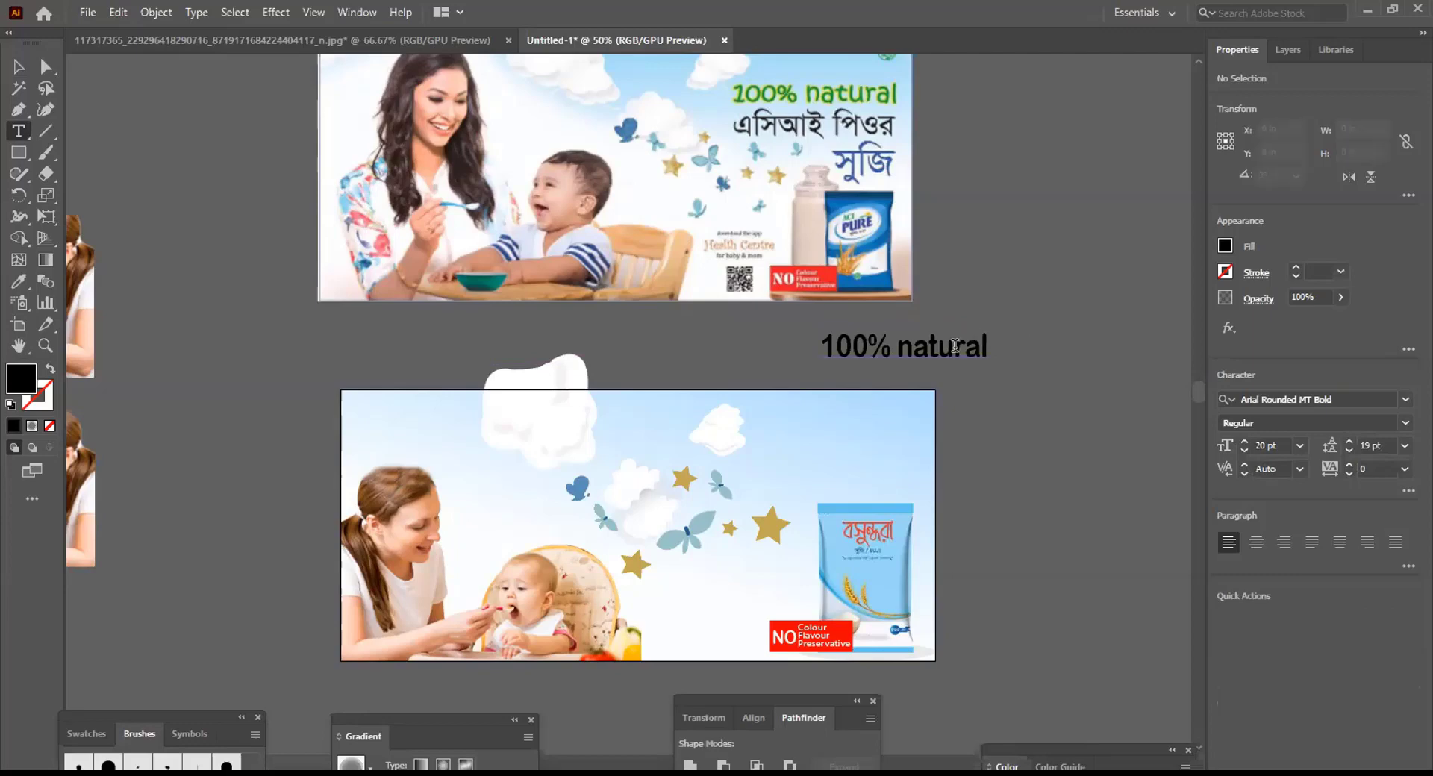
# Select the whole "100% natural" text and browse the available fonts with live previews for a suitable style
pyautogui.click(955, 345)
pyautogui.hotkey('ctrl', 'a')
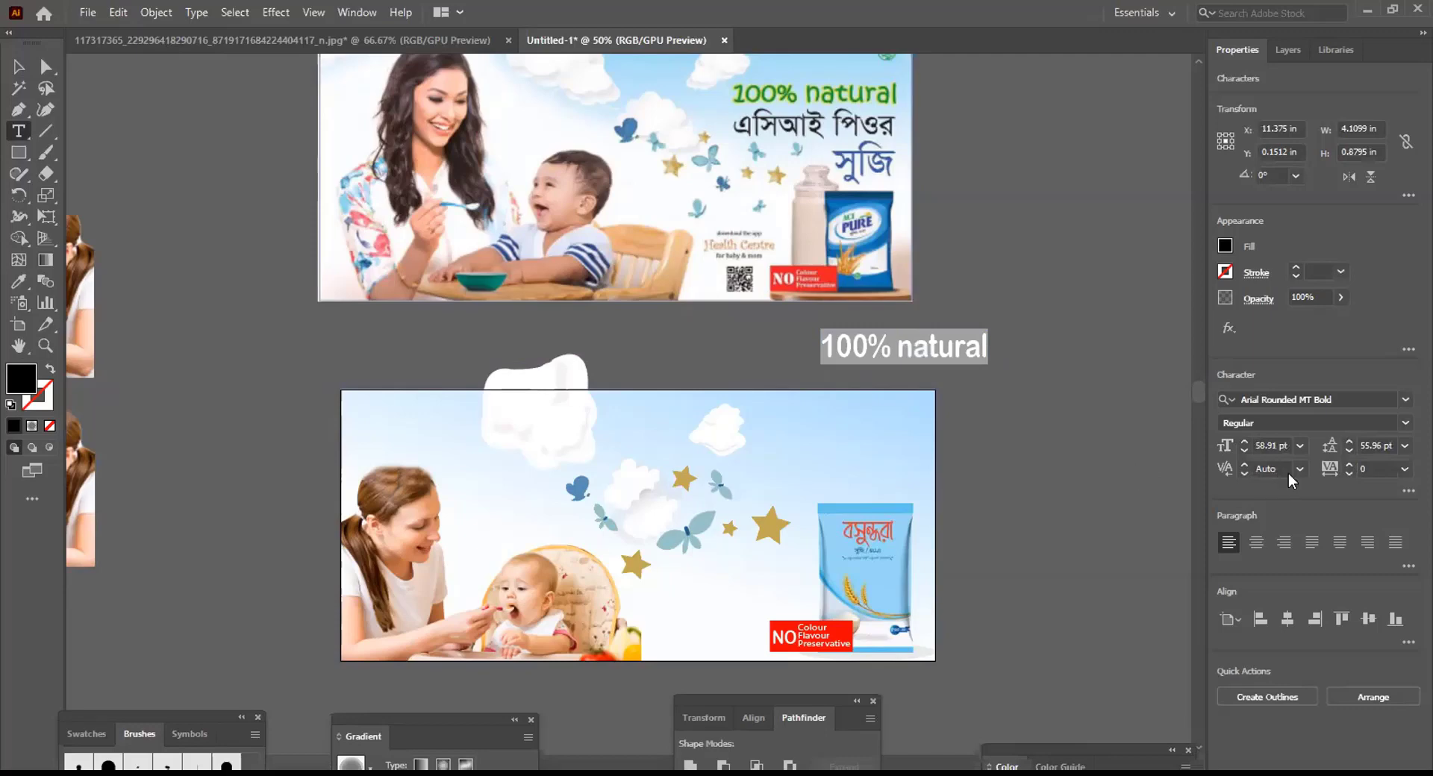
pyautogui.click(1404, 401)
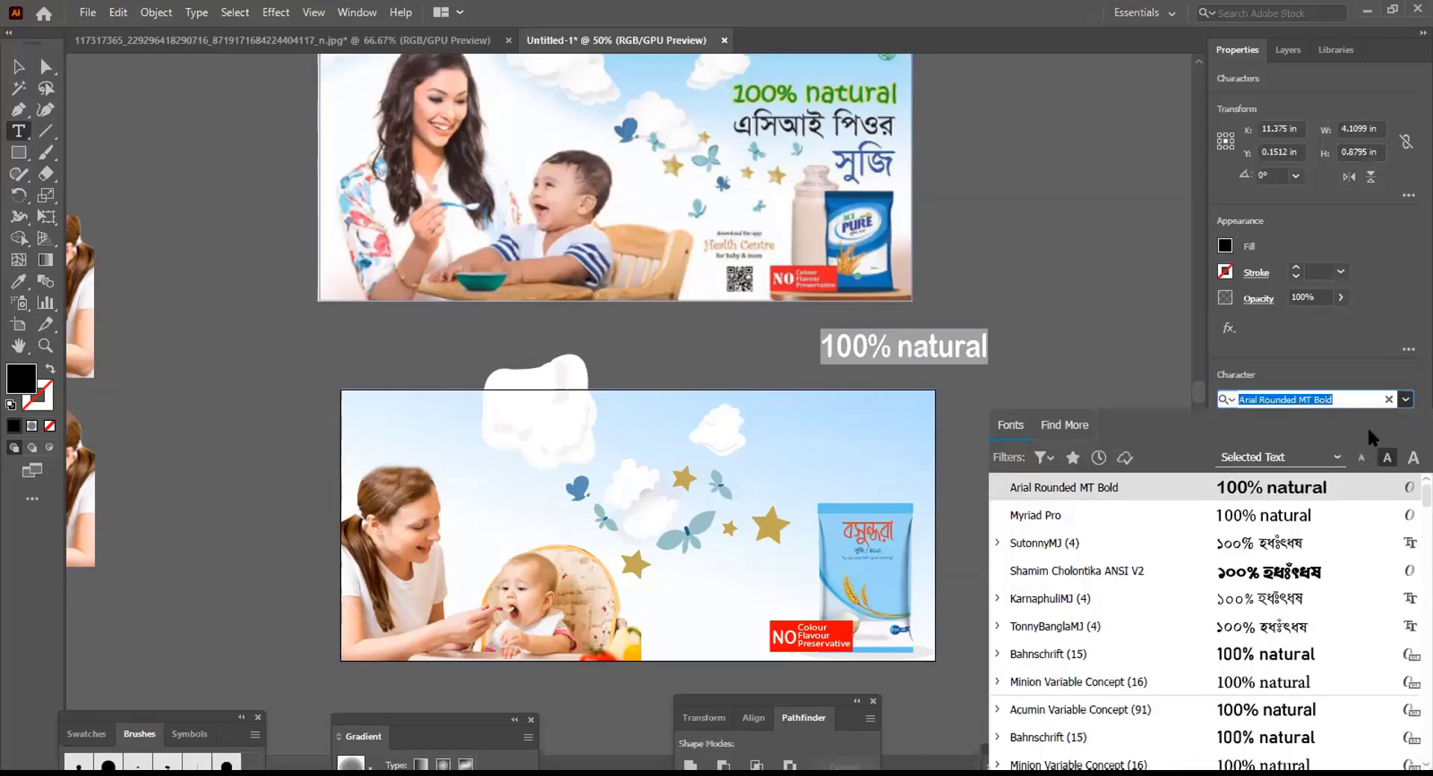
pyautogui.scroll(-2, 1330, 598)
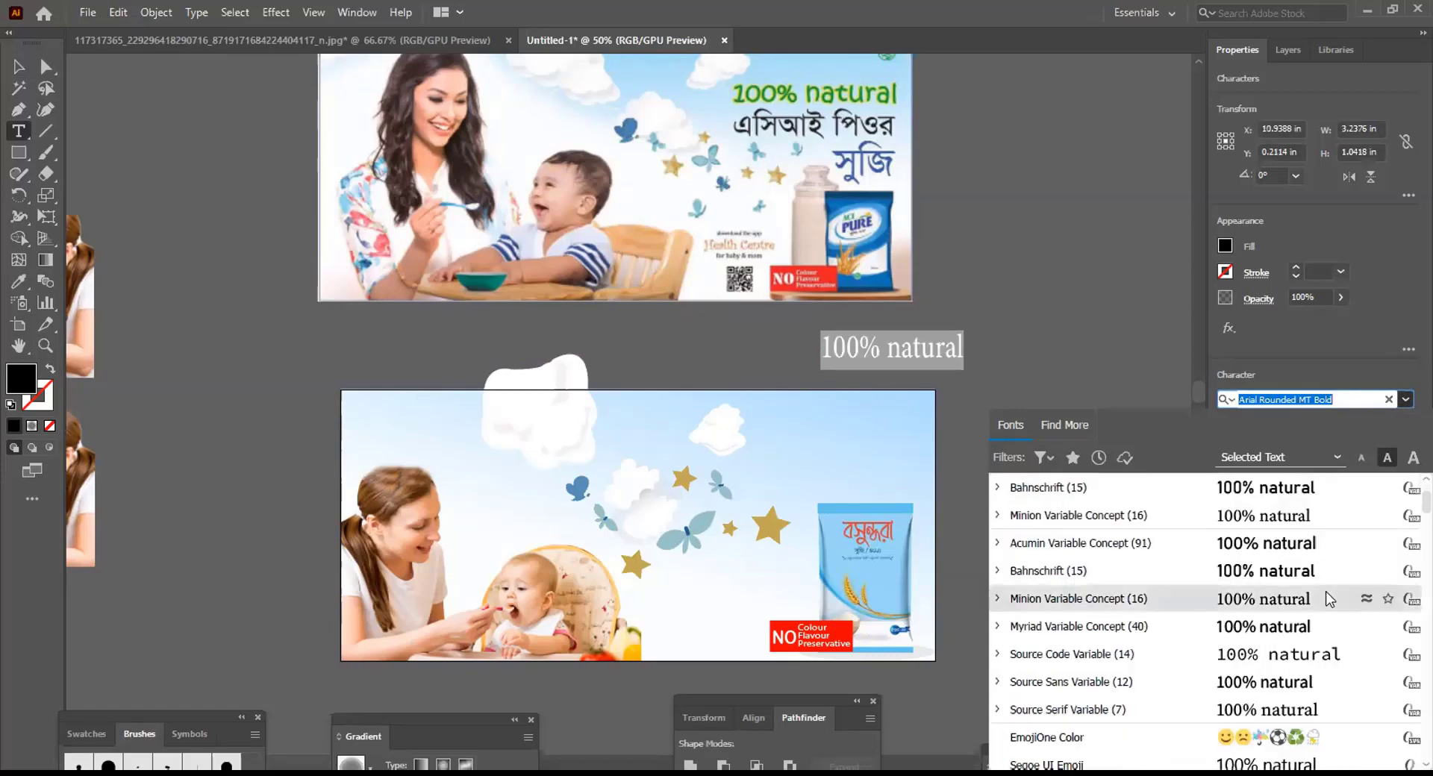
pyautogui.scroll(-2, 1329, 598)
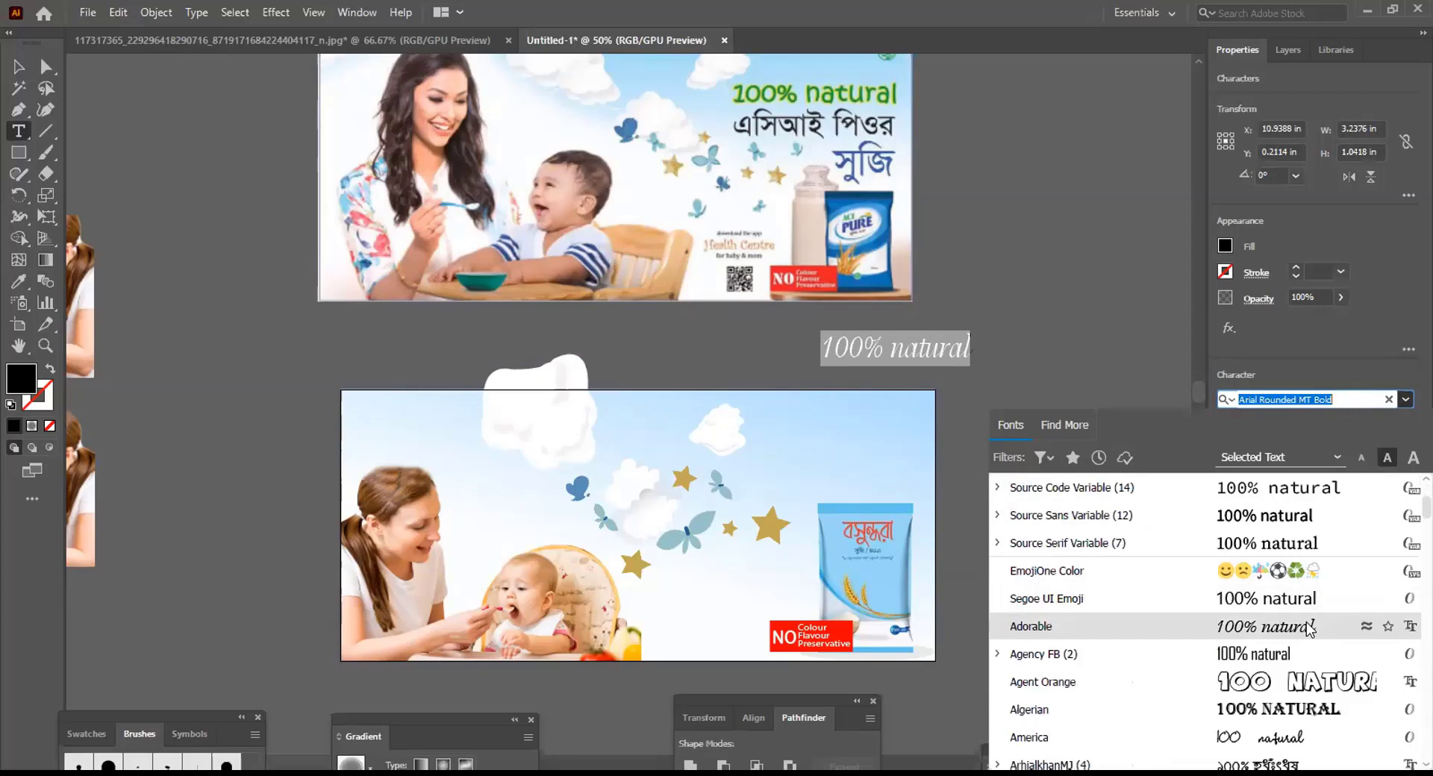
pyautogui.scroll(-4, 1307, 629)
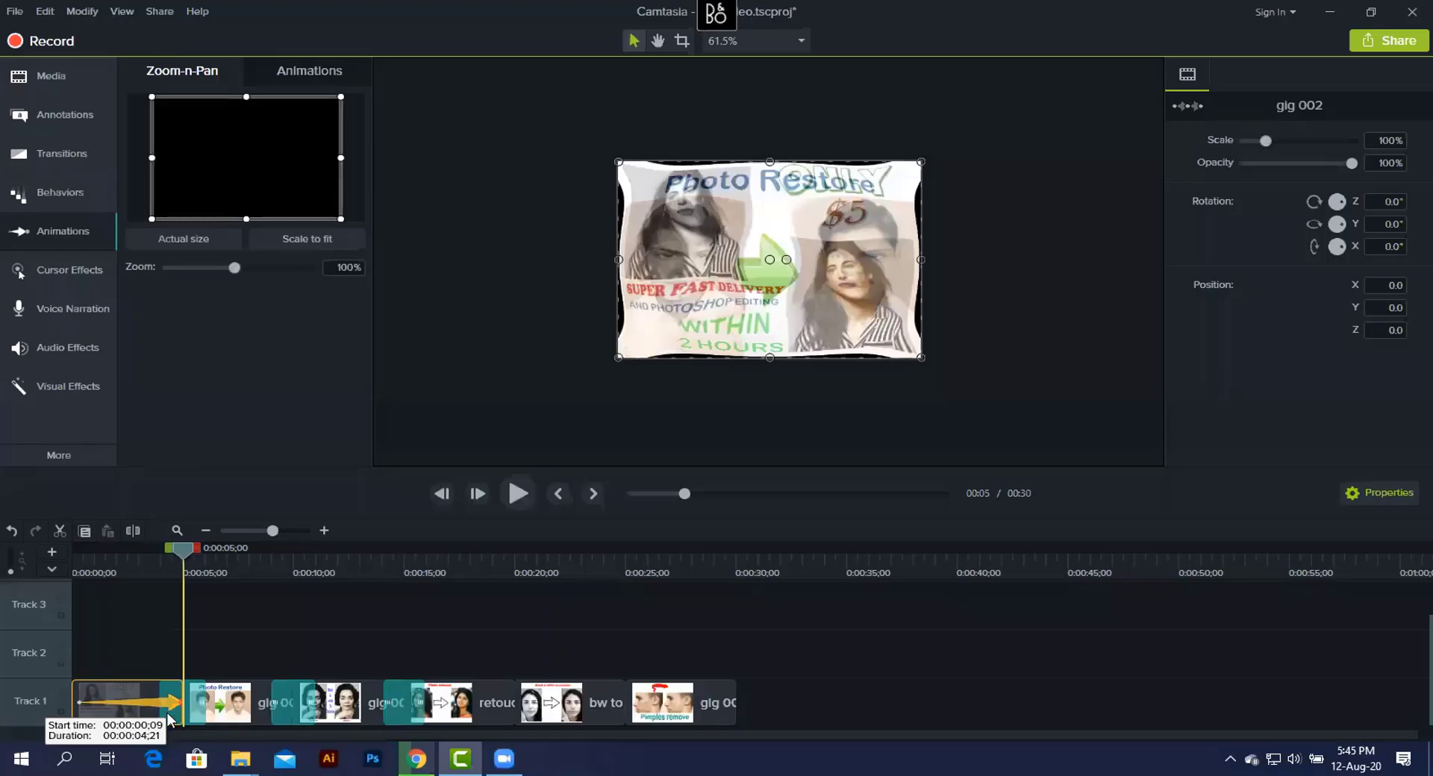
# In Camtasia, set the first clip's zoom to 112% at 0:00:00;15 and preview the slideshow from the start
pyautogui.moveTo(133, 564); pyautogui.dragTo(51, 574)
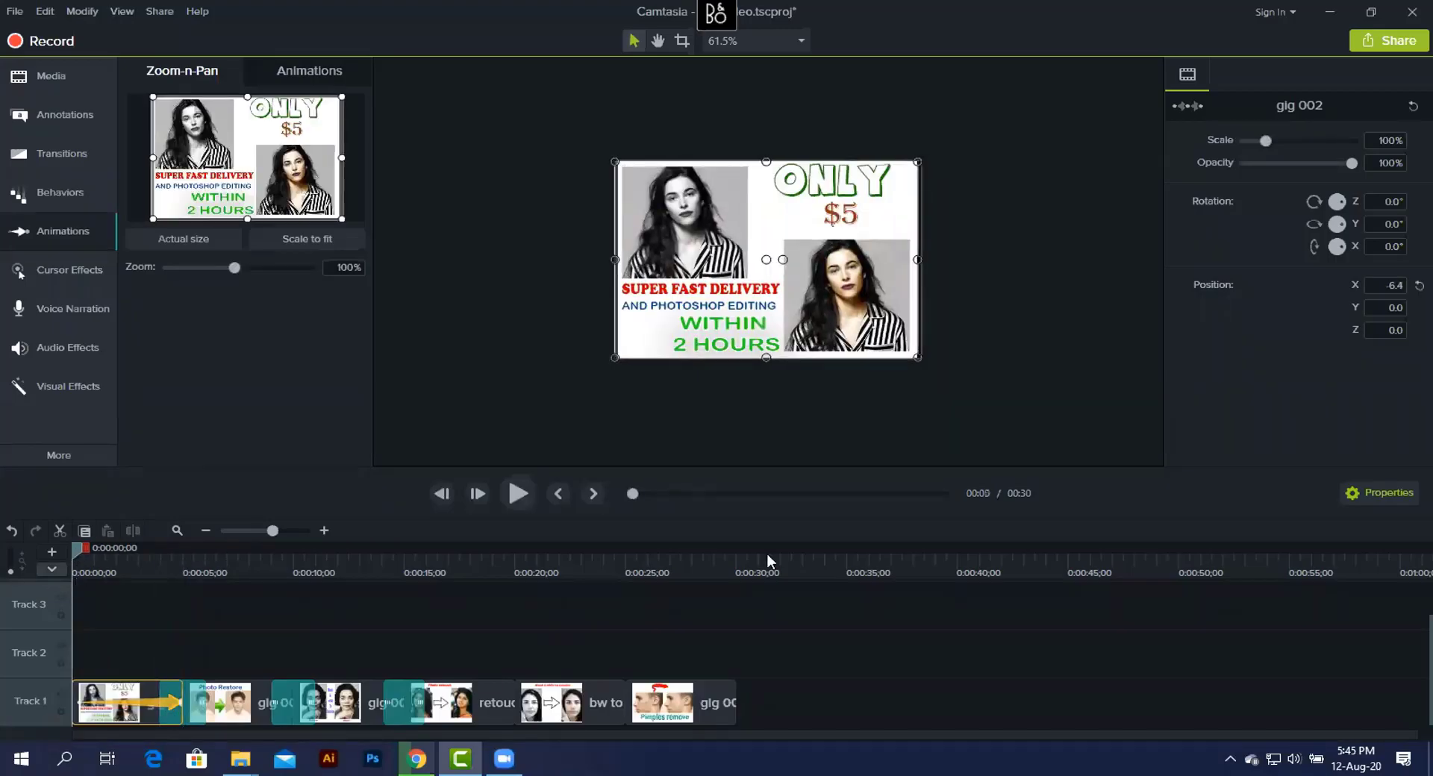
pyautogui.click(517, 494)
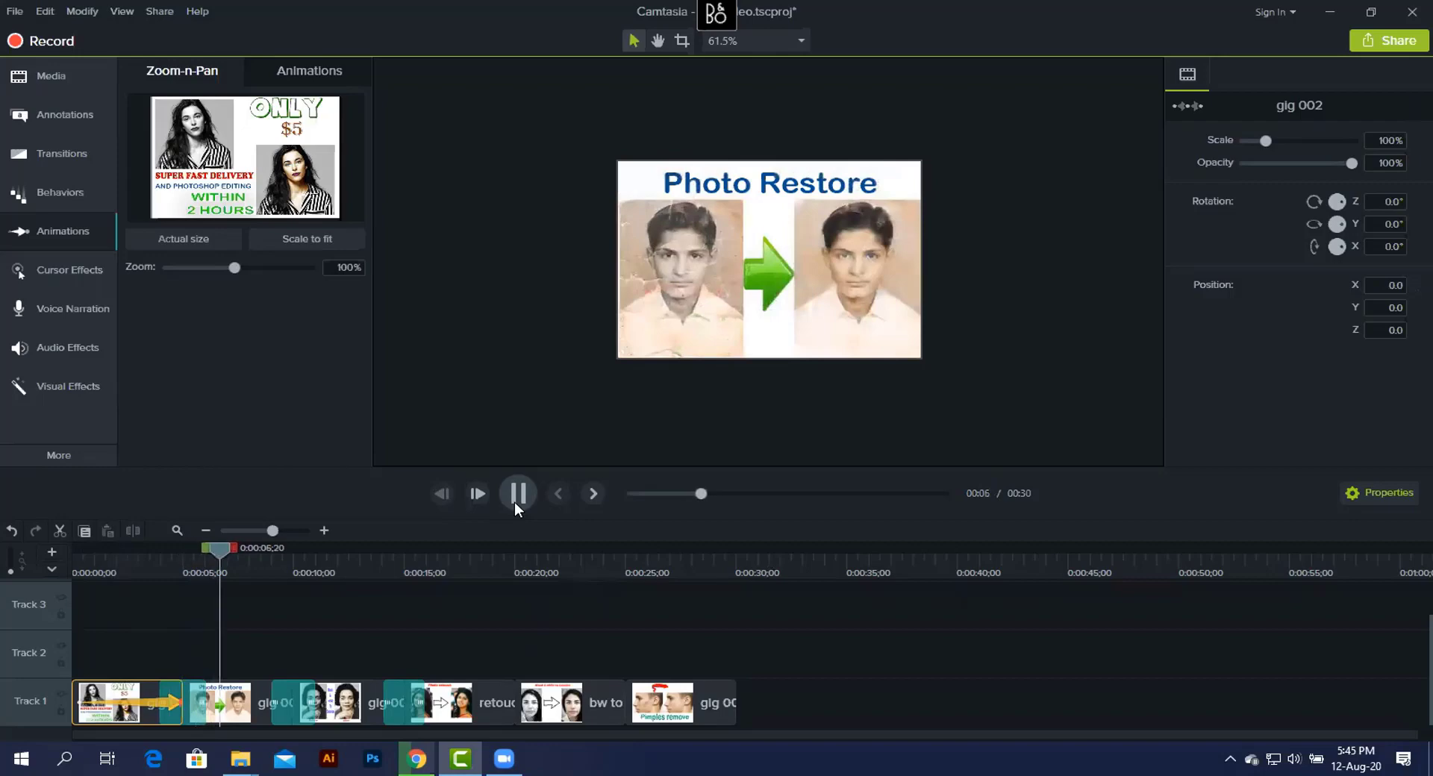
pyautogui.moveTo(241, 548); pyautogui.dragTo(82, 551)
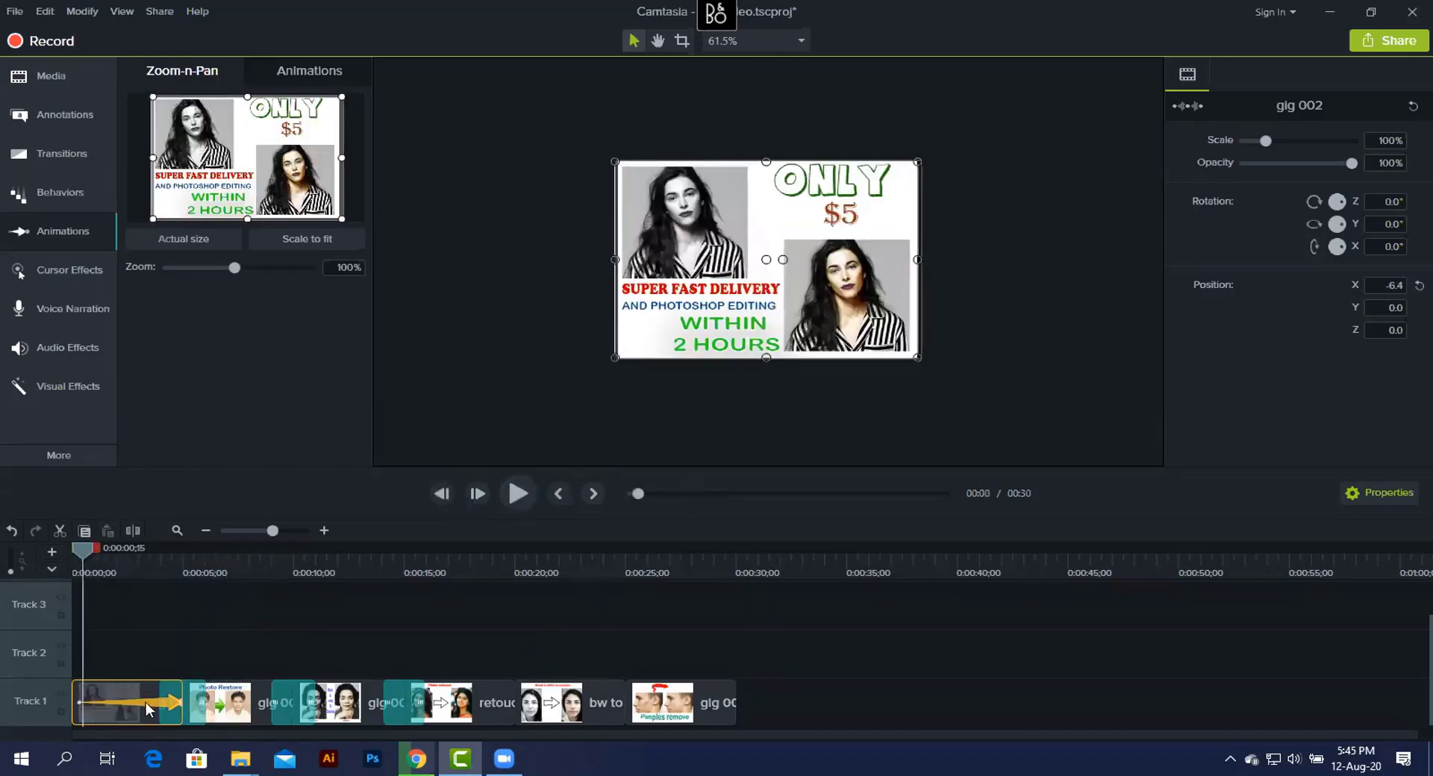
pyautogui.moveTo(226, 266)
pyautogui.mouseDown()
pyautogui.moveTo(208, 268)
pyautogui.moveTo(262, 278)
pyautogui.moveTo(243, 287)
pyautogui.mouseUp()
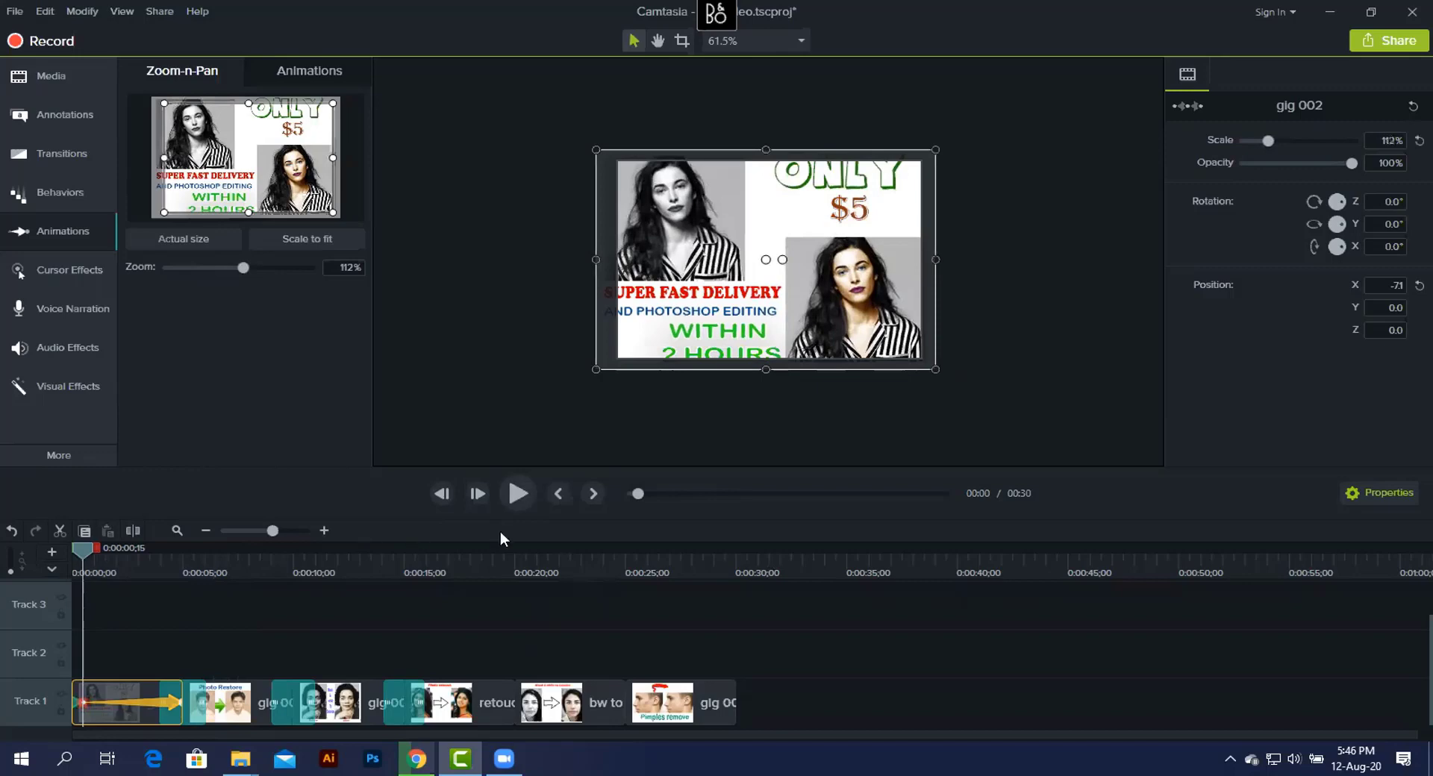
pyautogui.moveTo(81, 547); pyautogui.dragTo(66, 551)
pyautogui.click(518, 493)
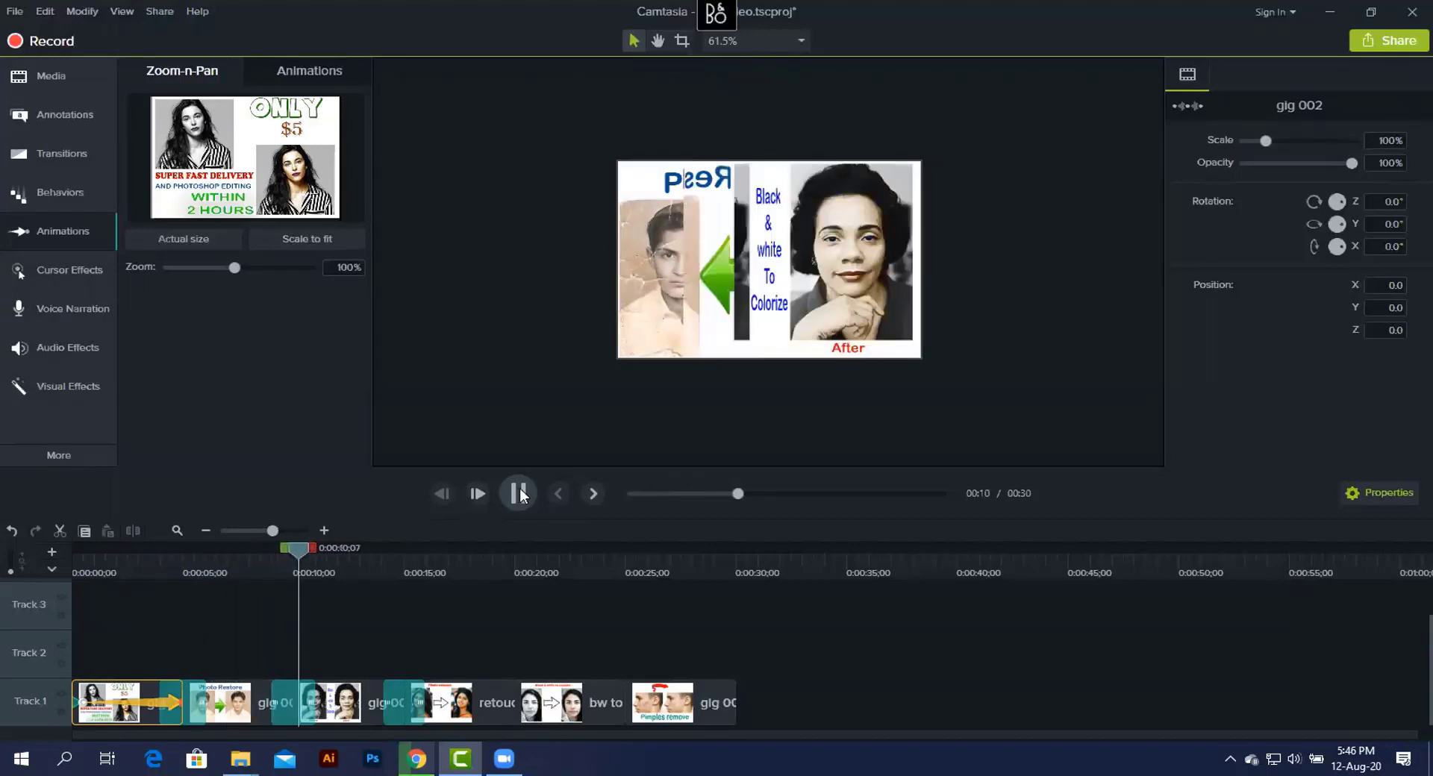
# Stop playback and add a 38% zoom animation to the "retouccch" clip at 0:00:18;07
pyautogui.click(503, 708)
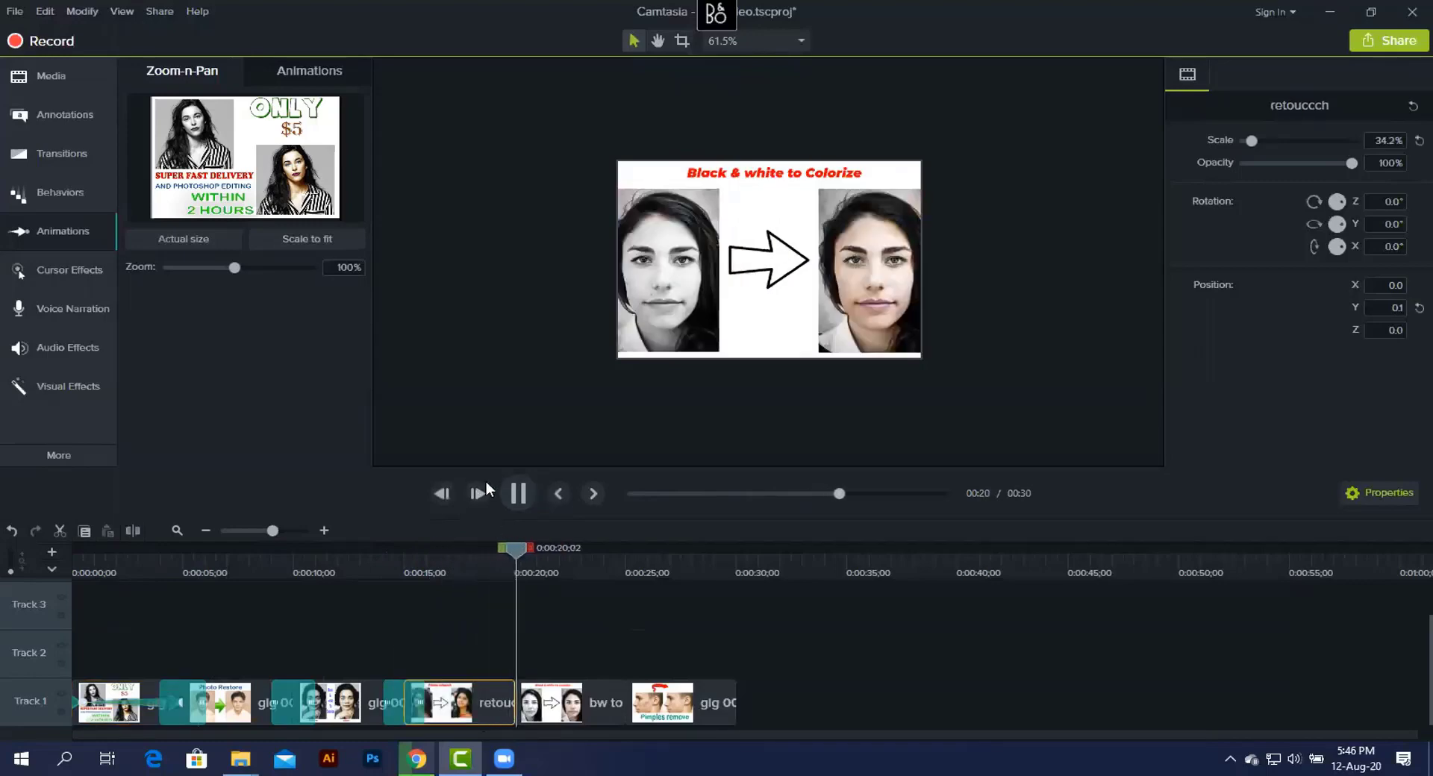
pyautogui.click(522, 493)
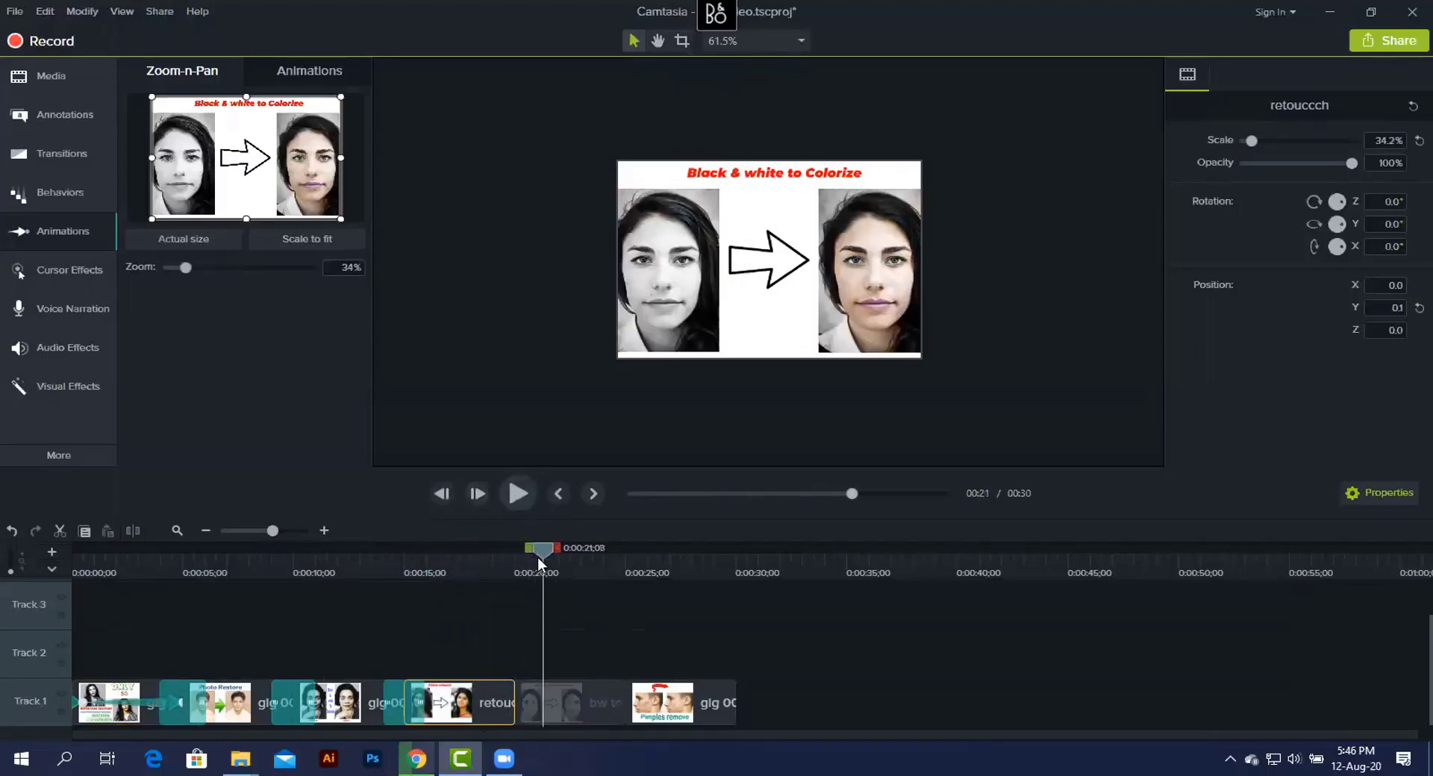
pyautogui.click(474, 564)
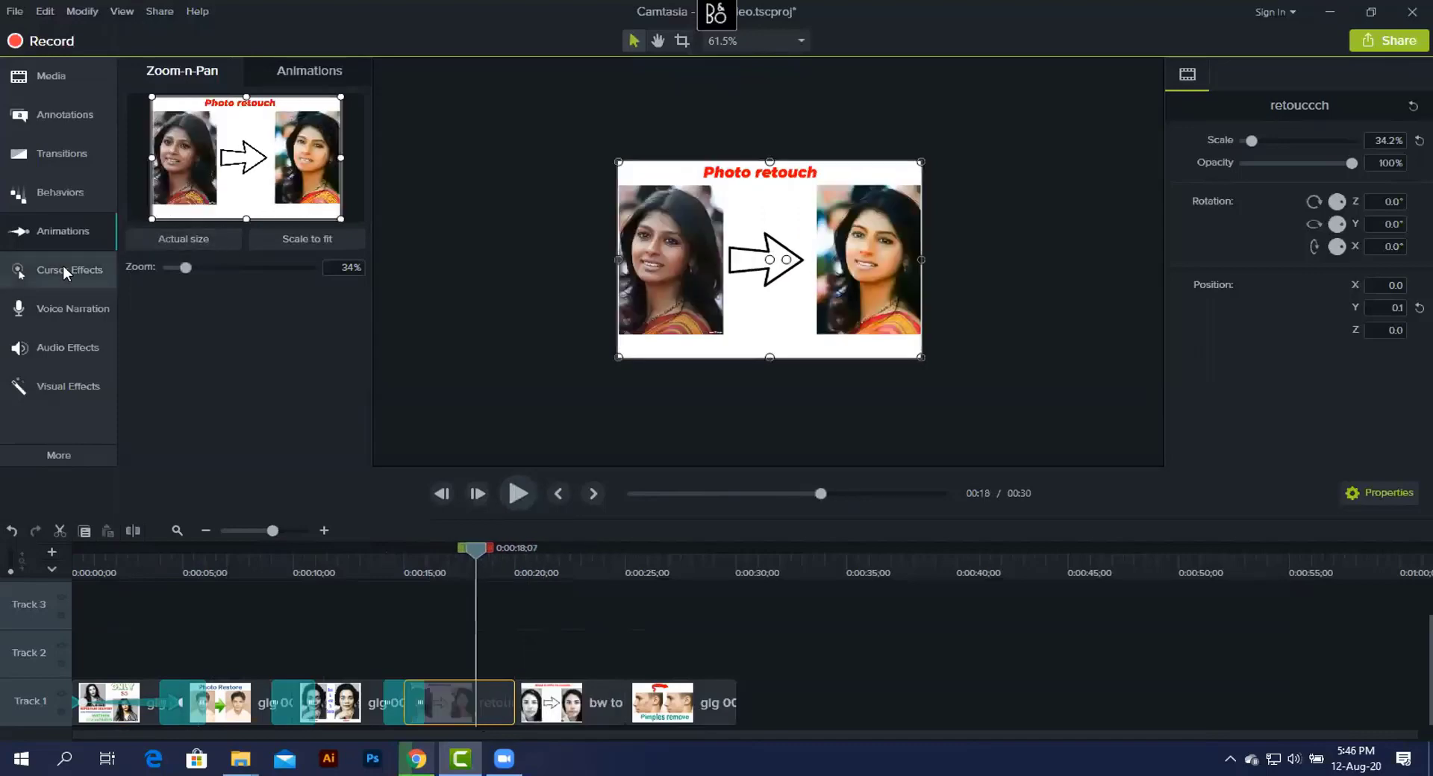
pyautogui.click(38, 231)
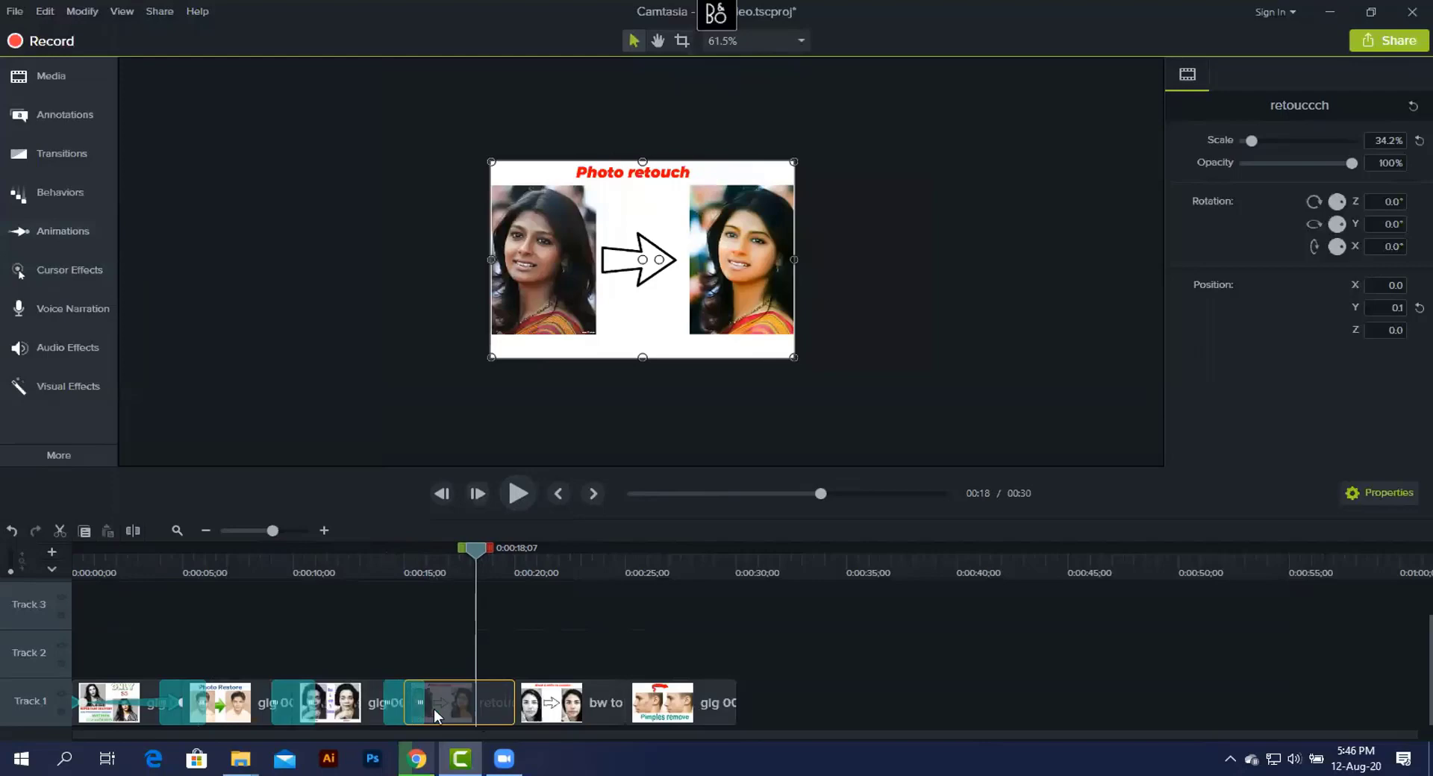
pyautogui.click(61, 151)
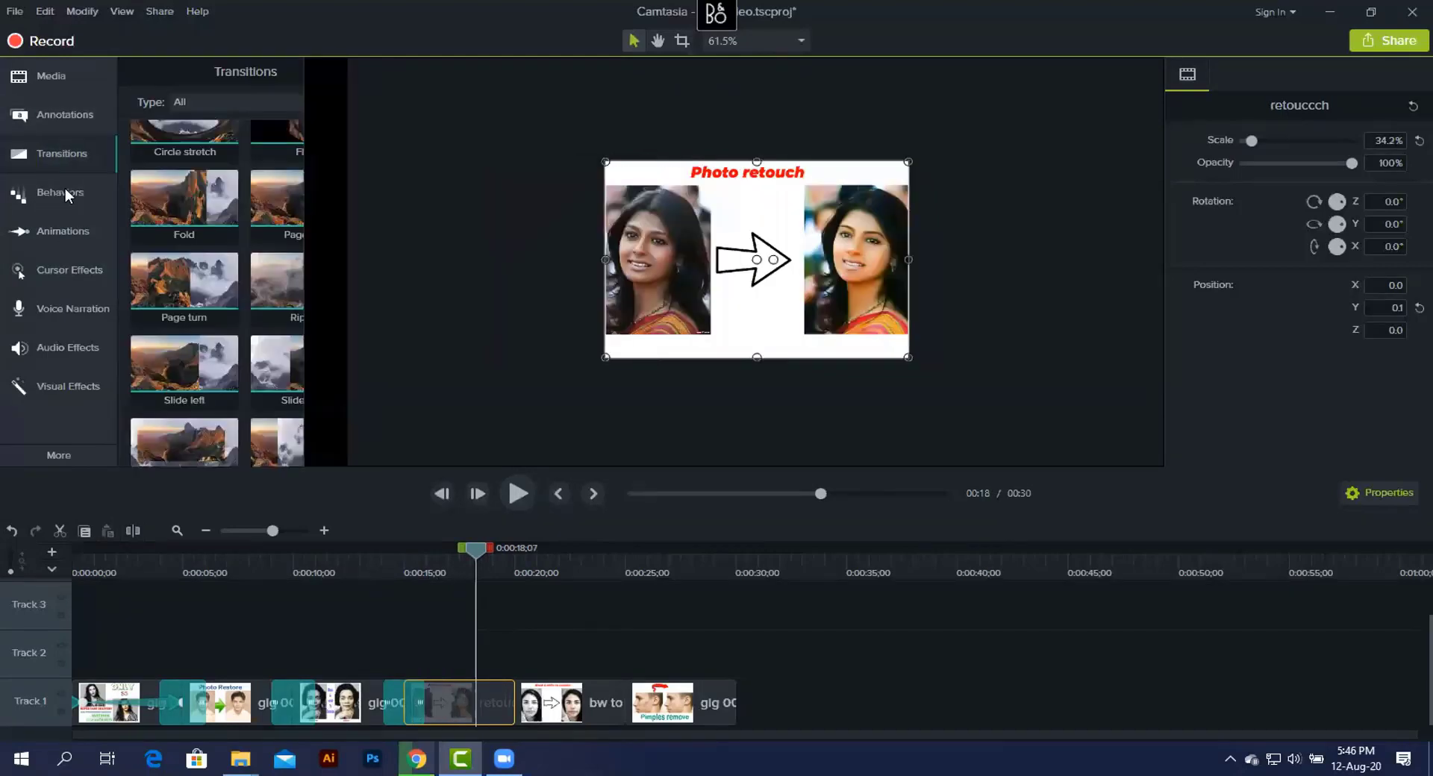
pyautogui.click(63, 233)
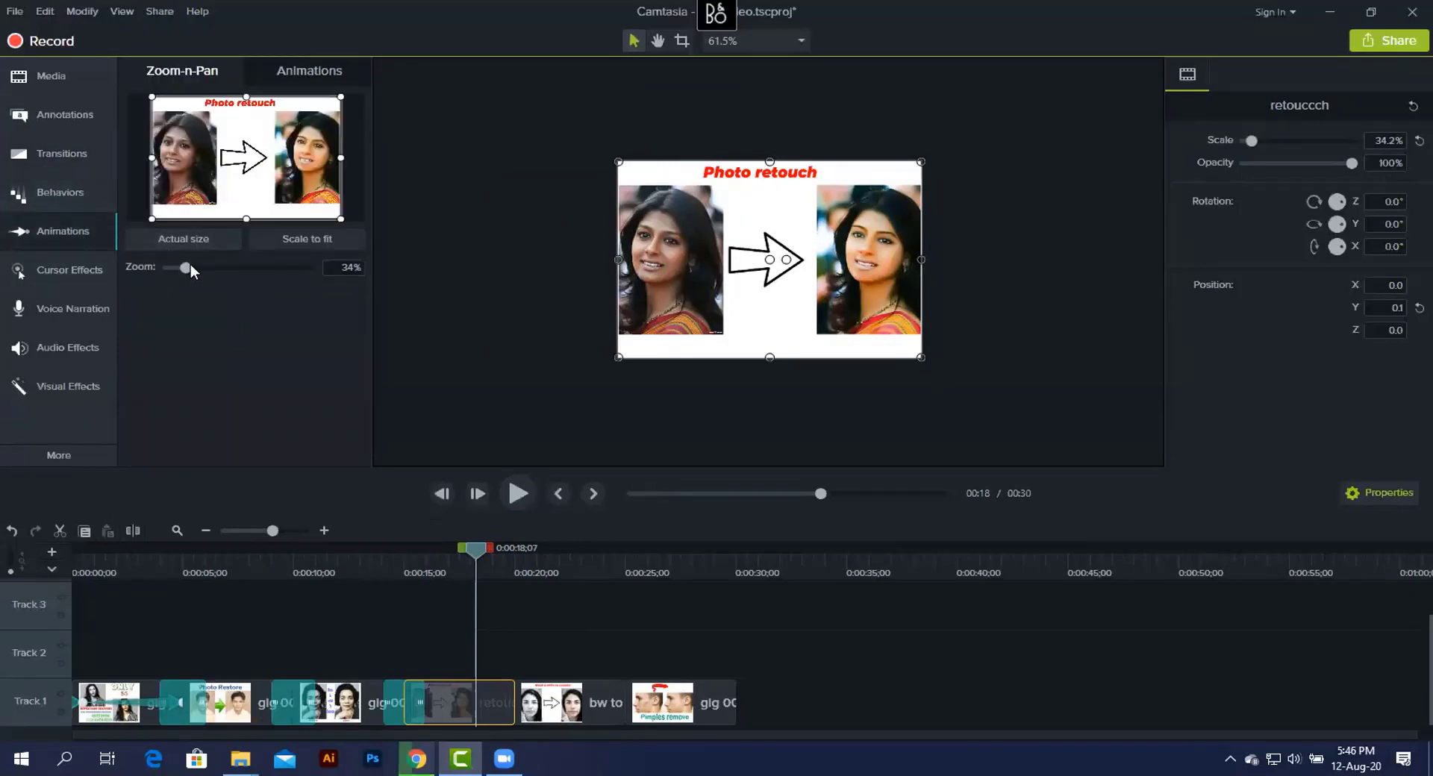
pyautogui.moveTo(190, 264); pyautogui.dragTo(191, 265)
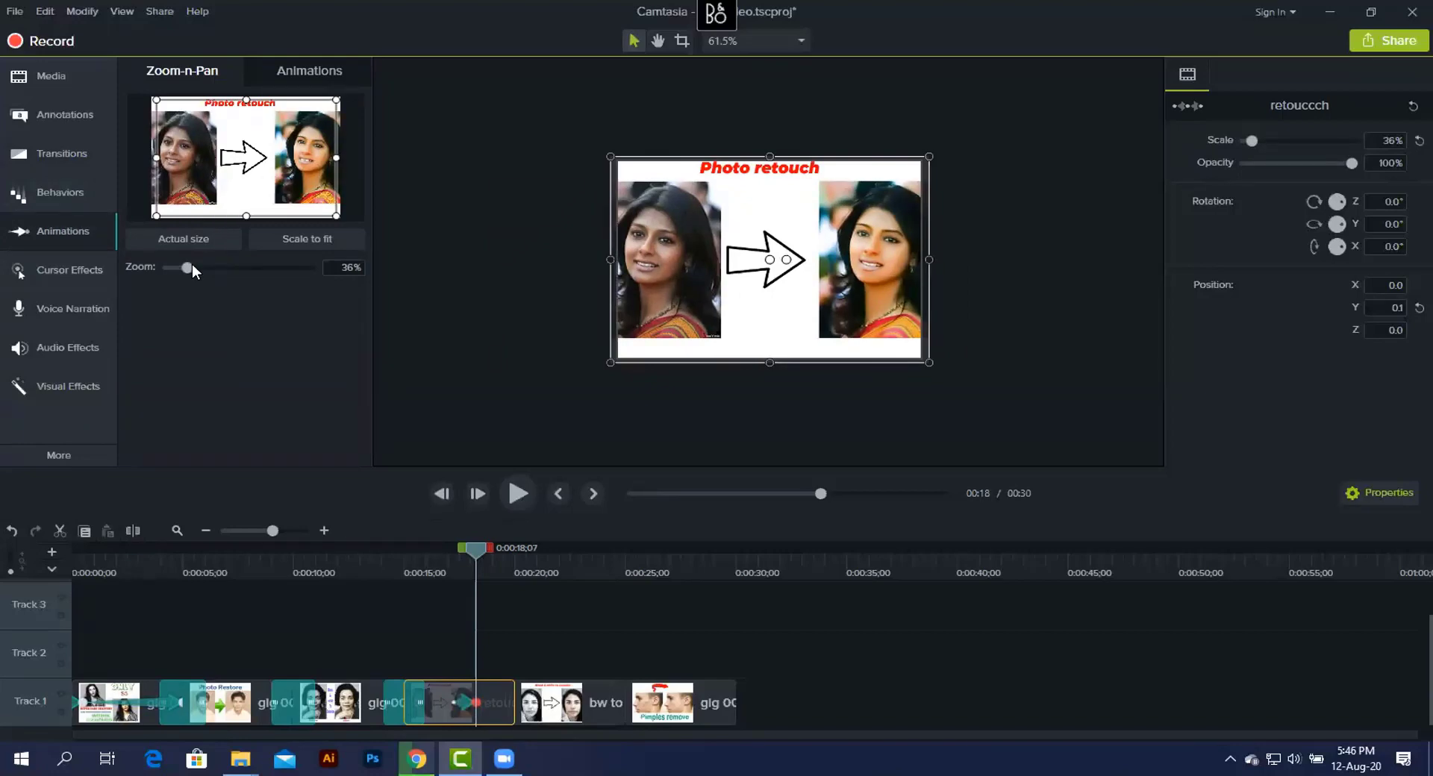
pyautogui.moveTo(191, 264)
pyautogui.mouseDown()
pyautogui.moveTo(170, 265)
pyautogui.moveTo(194, 279)
pyautogui.mouseUp()
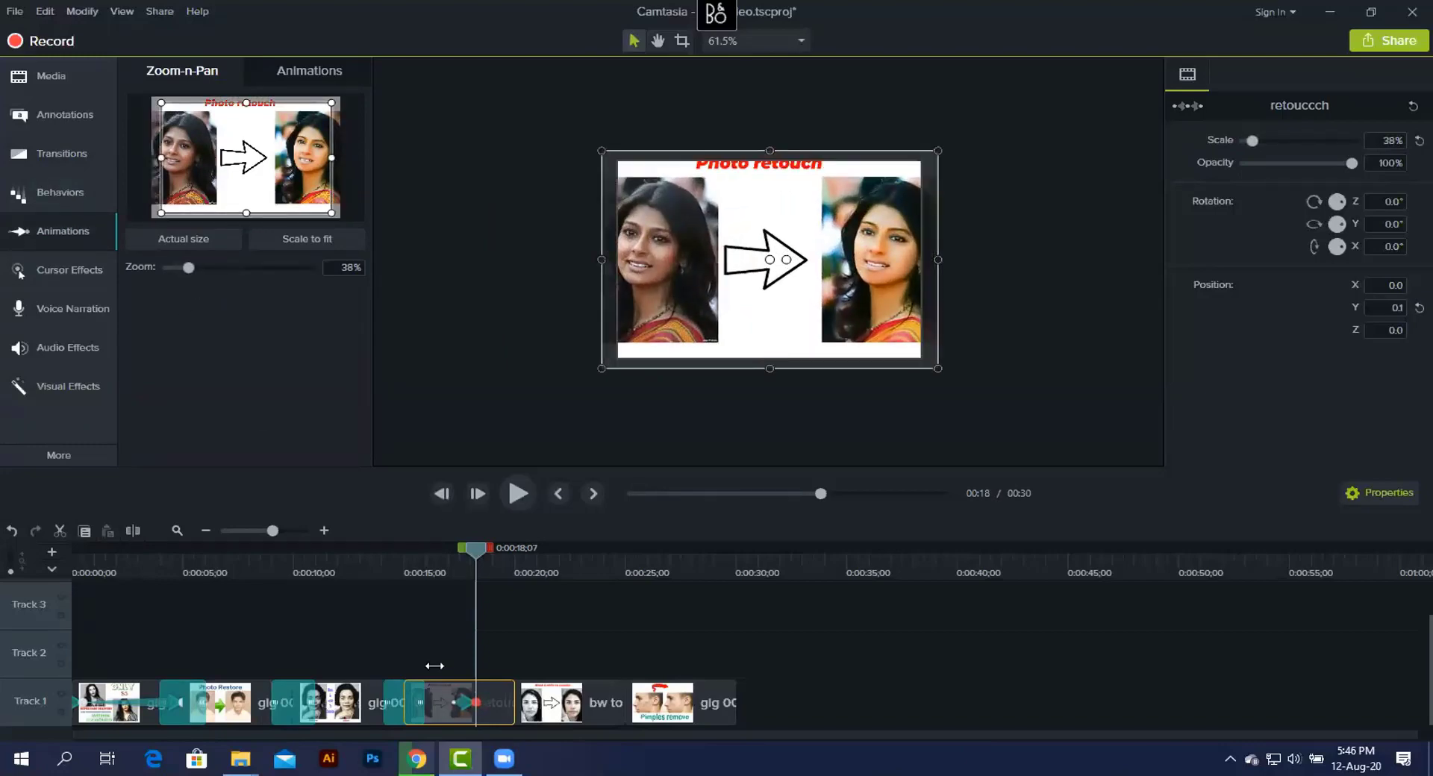
# Stretch the zoom animation over the full length of the "retouccch" clip and play it from 0:00:15;00
pyautogui.moveTo(478, 702)
pyautogui.mouseDown()
pyautogui.moveTo(514, 702)
pyautogui.moveTo(412, 704)
pyautogui.mouseUp()
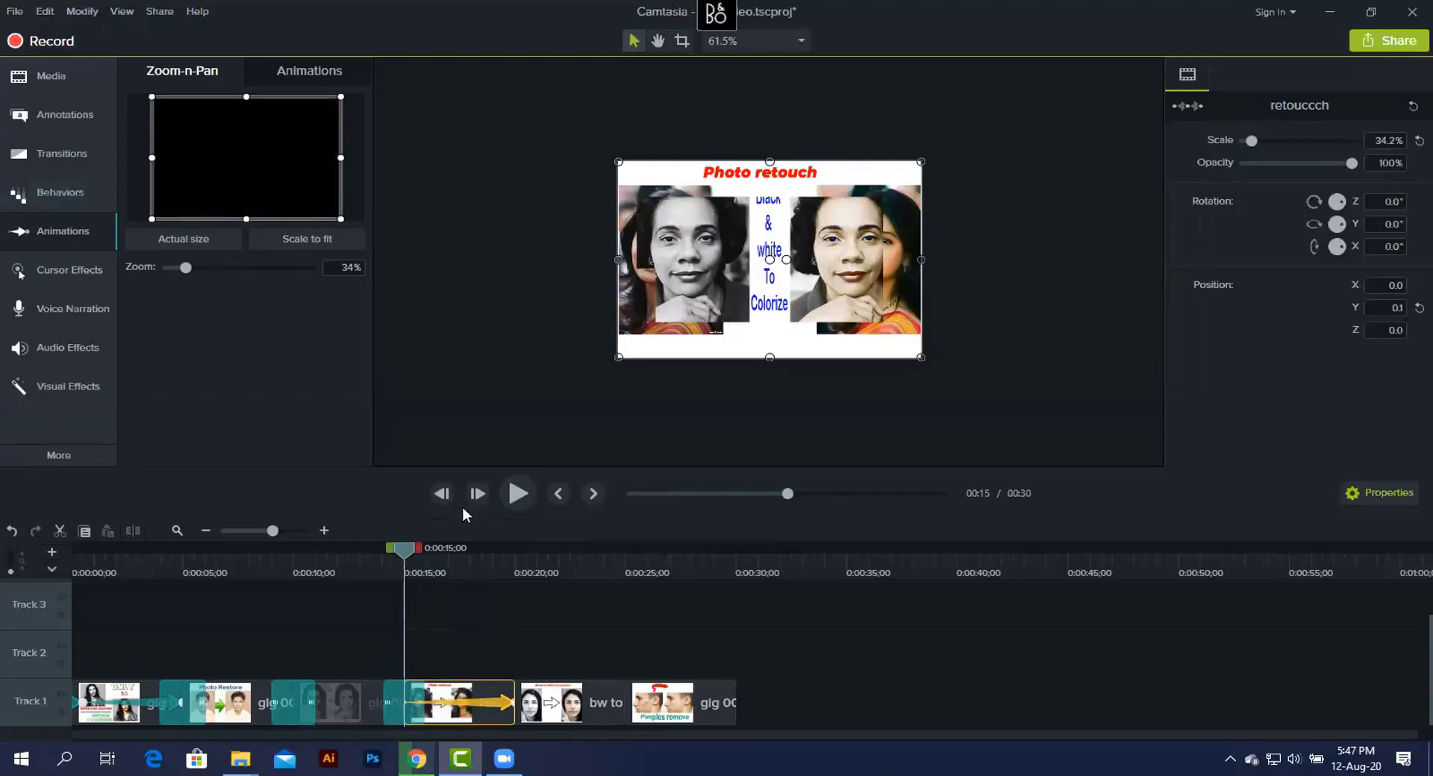
pyautogui.click(517, 495)
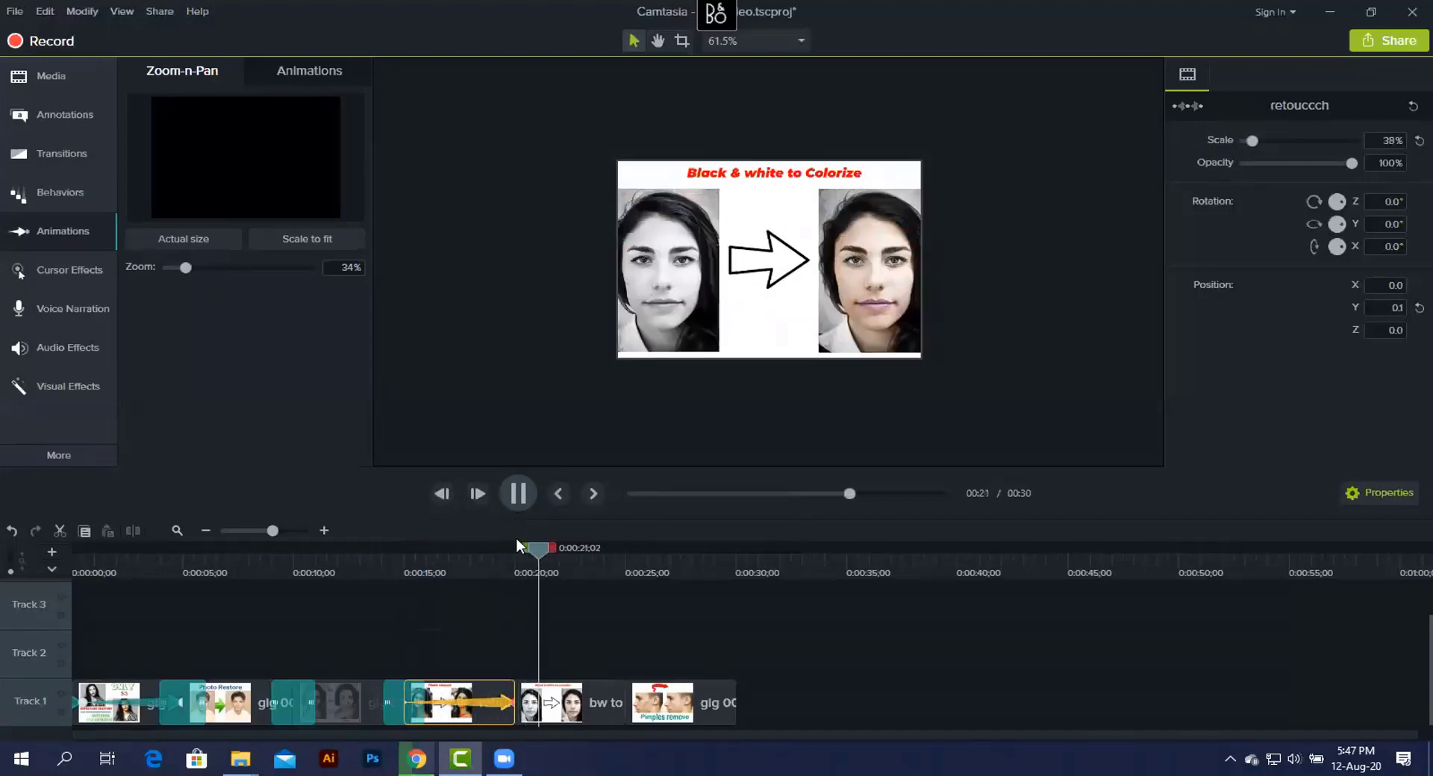
# Shorten the "retouccch" zoom animation to end at 0:00:17;16 and scale the clip there to 34.3%, fitting it to the canvas
pyautogui.moveTo(553, 554); pyautogui.dragTo(396, 575)
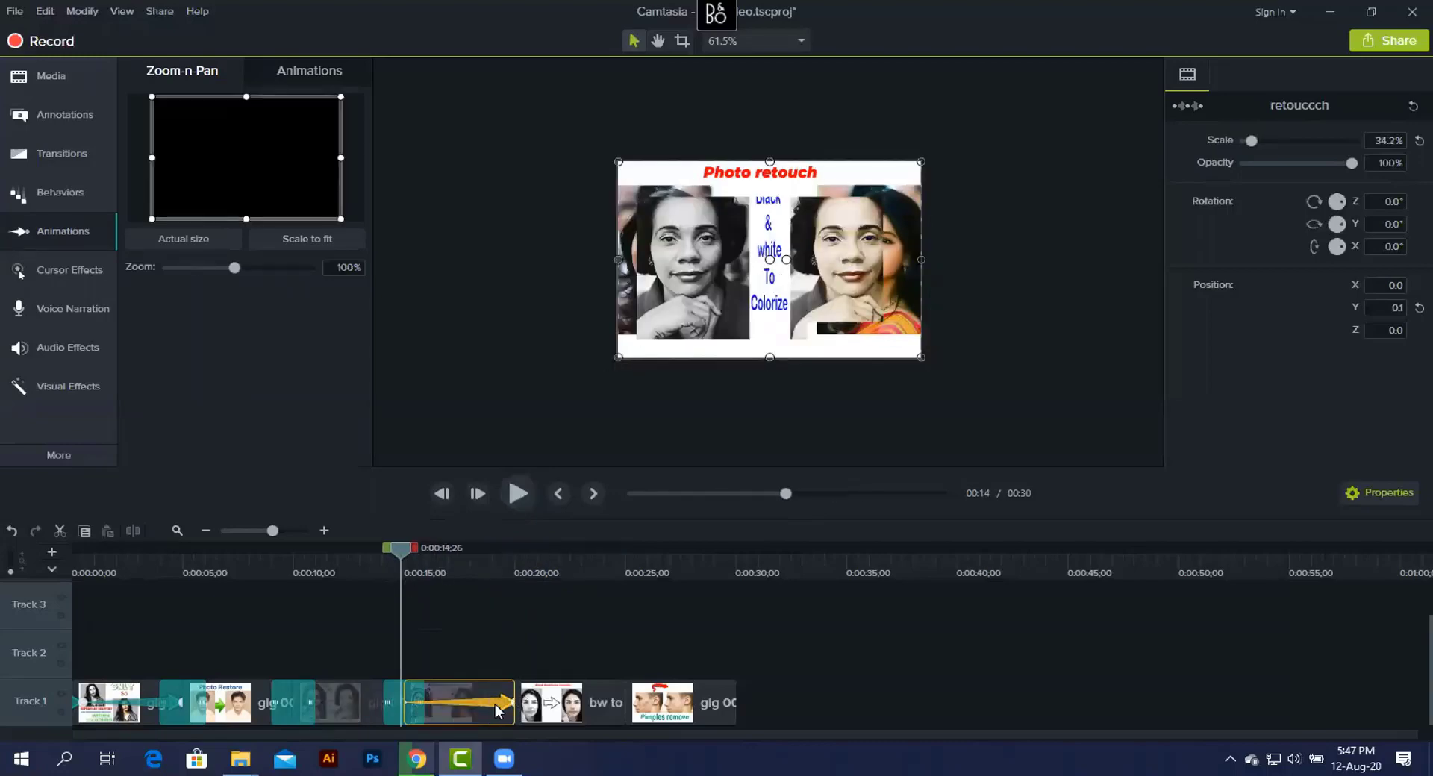
pyautogui.moveTo(505, 701); pyautogui.dragTo(456, 701)
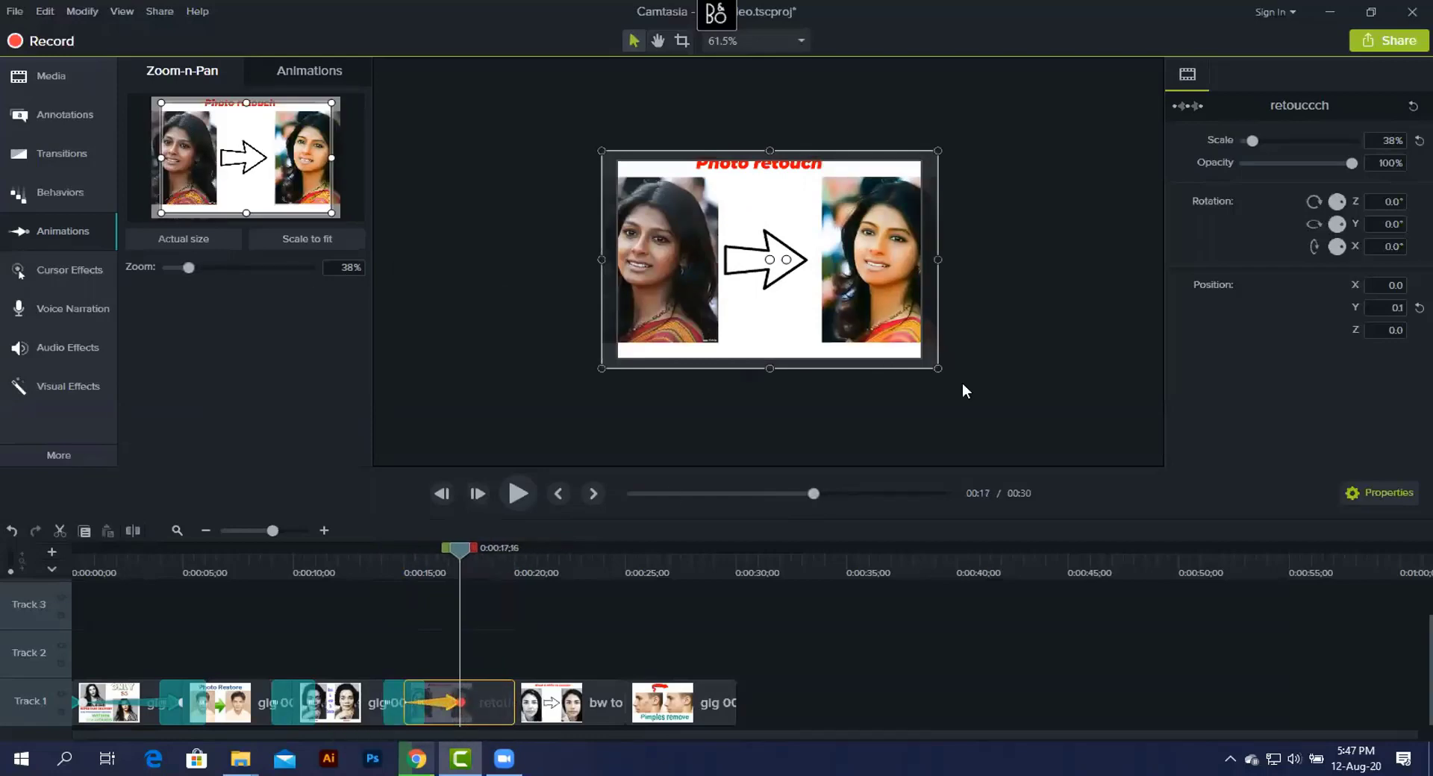
pyautogui.moveTo(935, 367); pyautogui.dragTo(923, 359)
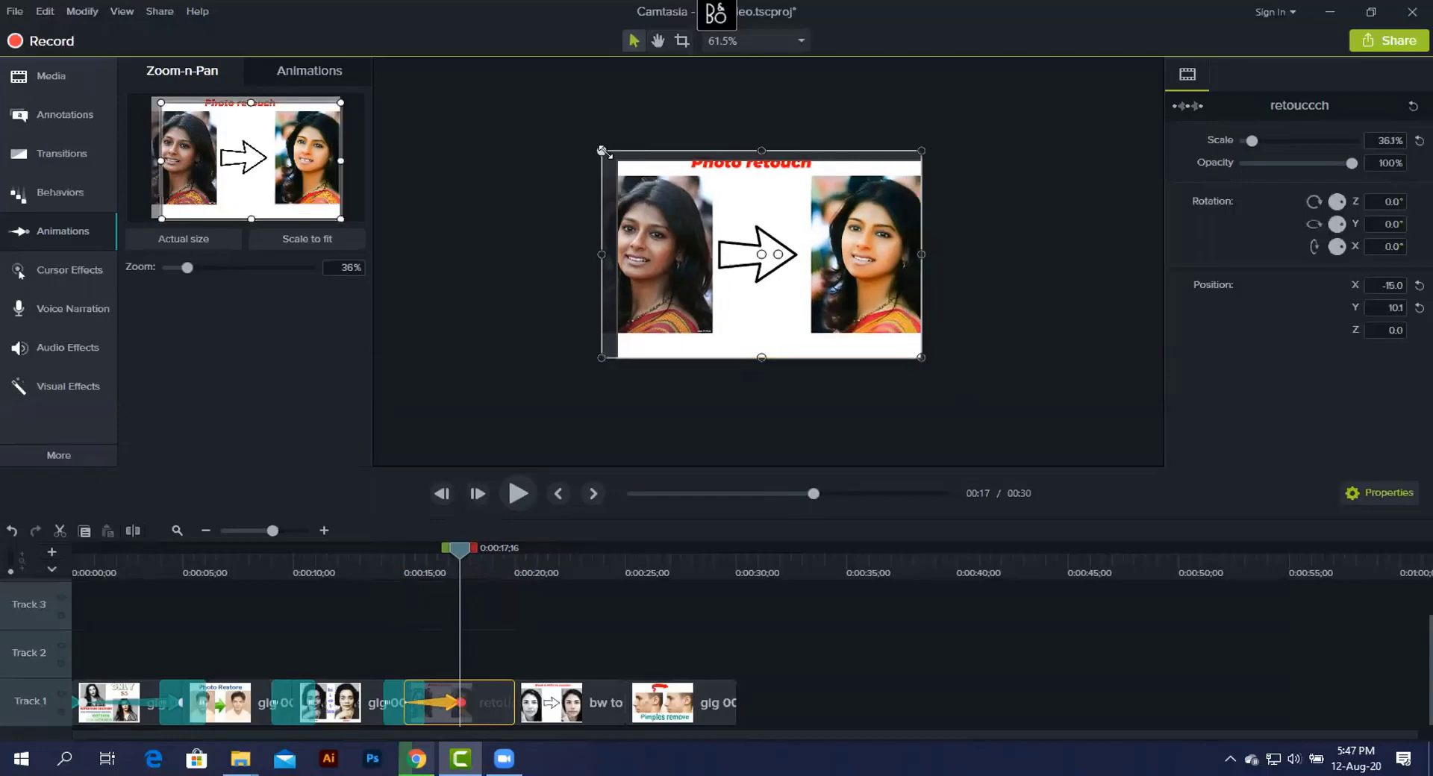
pyautogui.moveTo(601, 150); pyautogui.dragTo(618, 161)
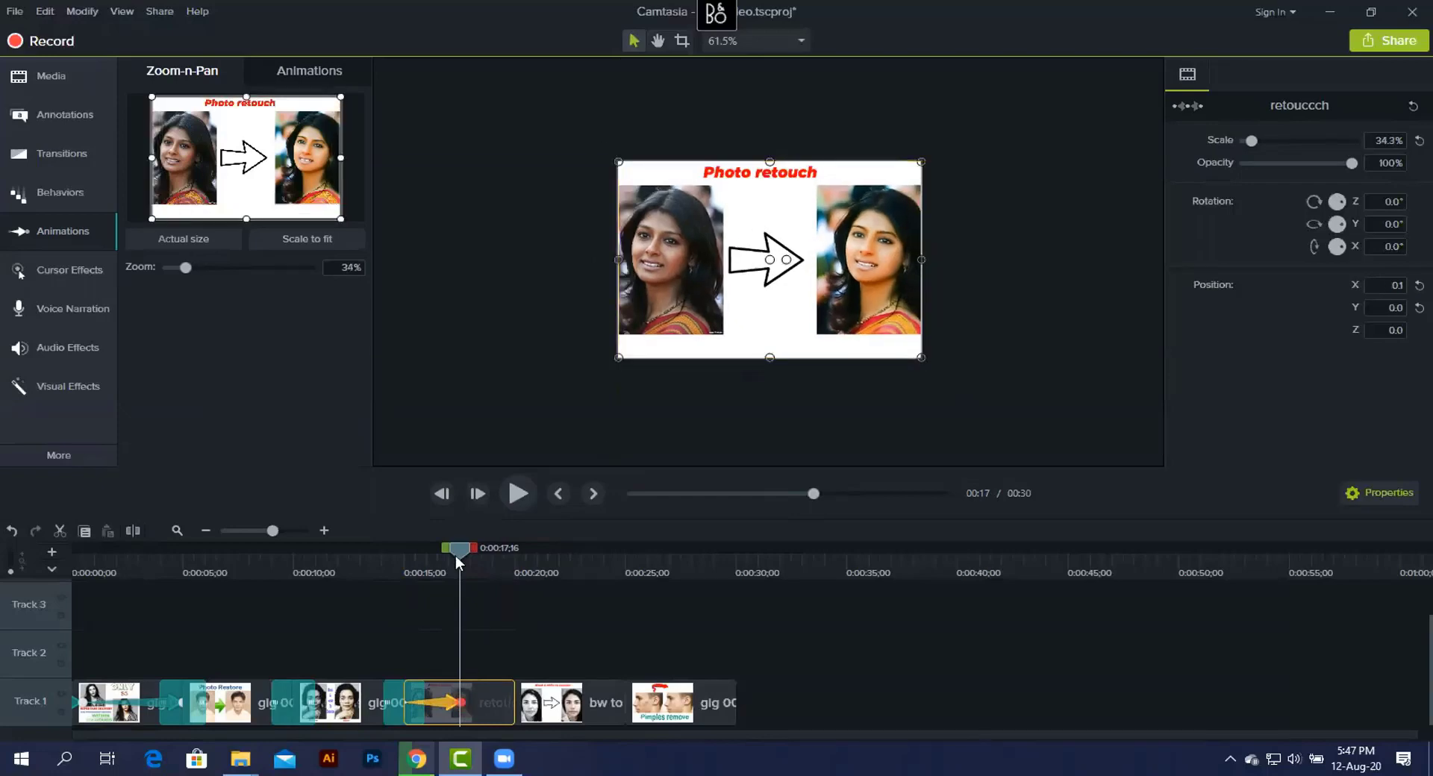
# Play the shortened "retouccch" animation from 0:00:15;04, then return the playhead to 0:00:16;21
pyautogui.click(406, 555)
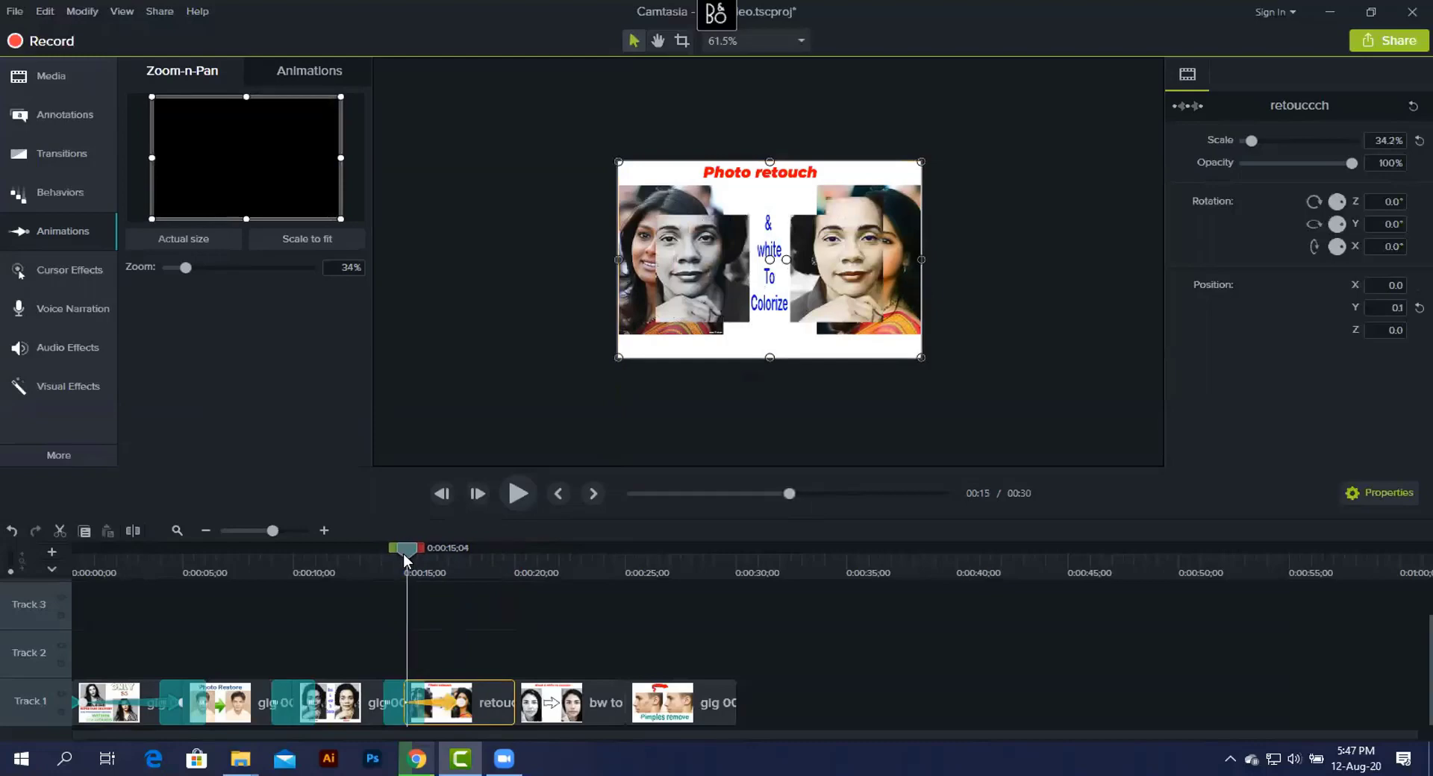
pyautogui.click(526, 490)
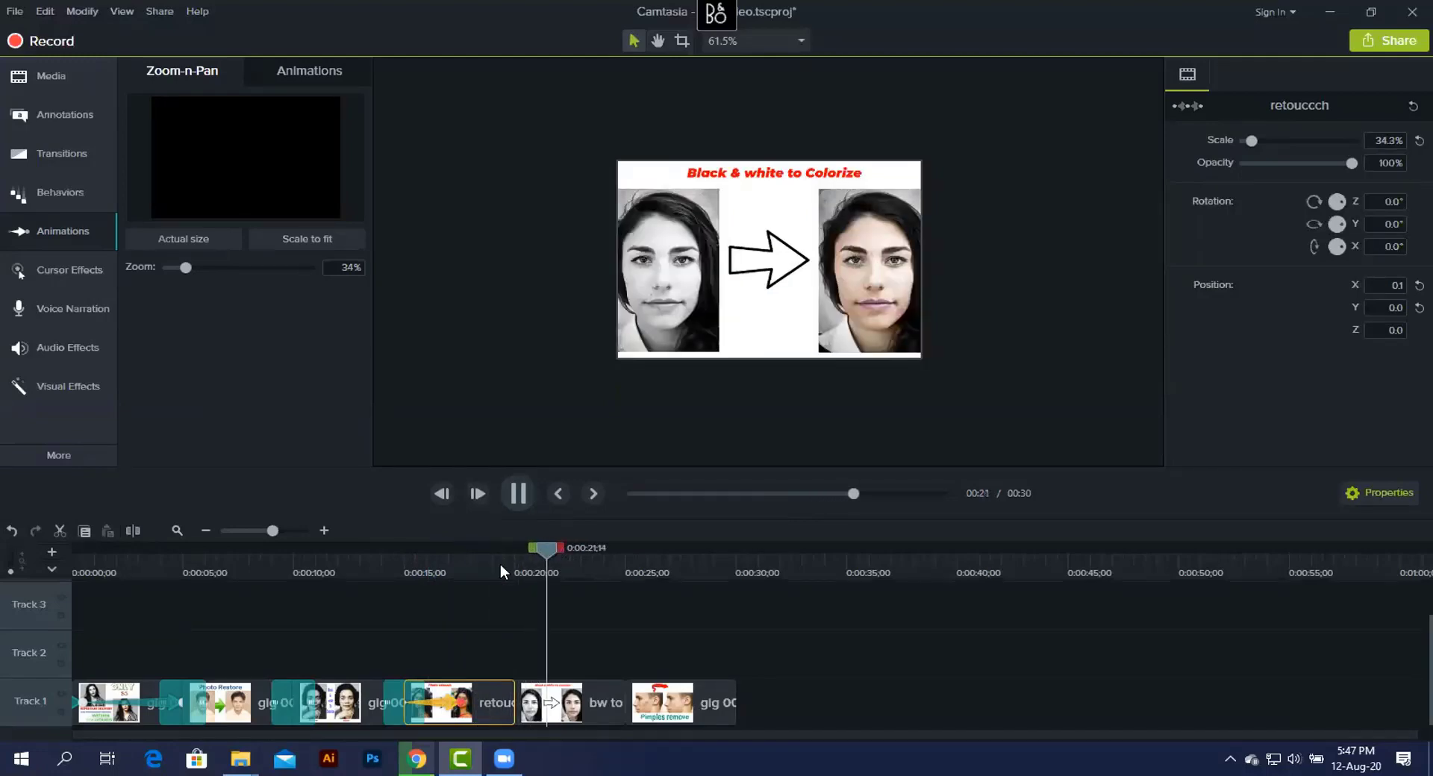
pyautogui.click(466, 570)
pyautogui.click(442, 597)
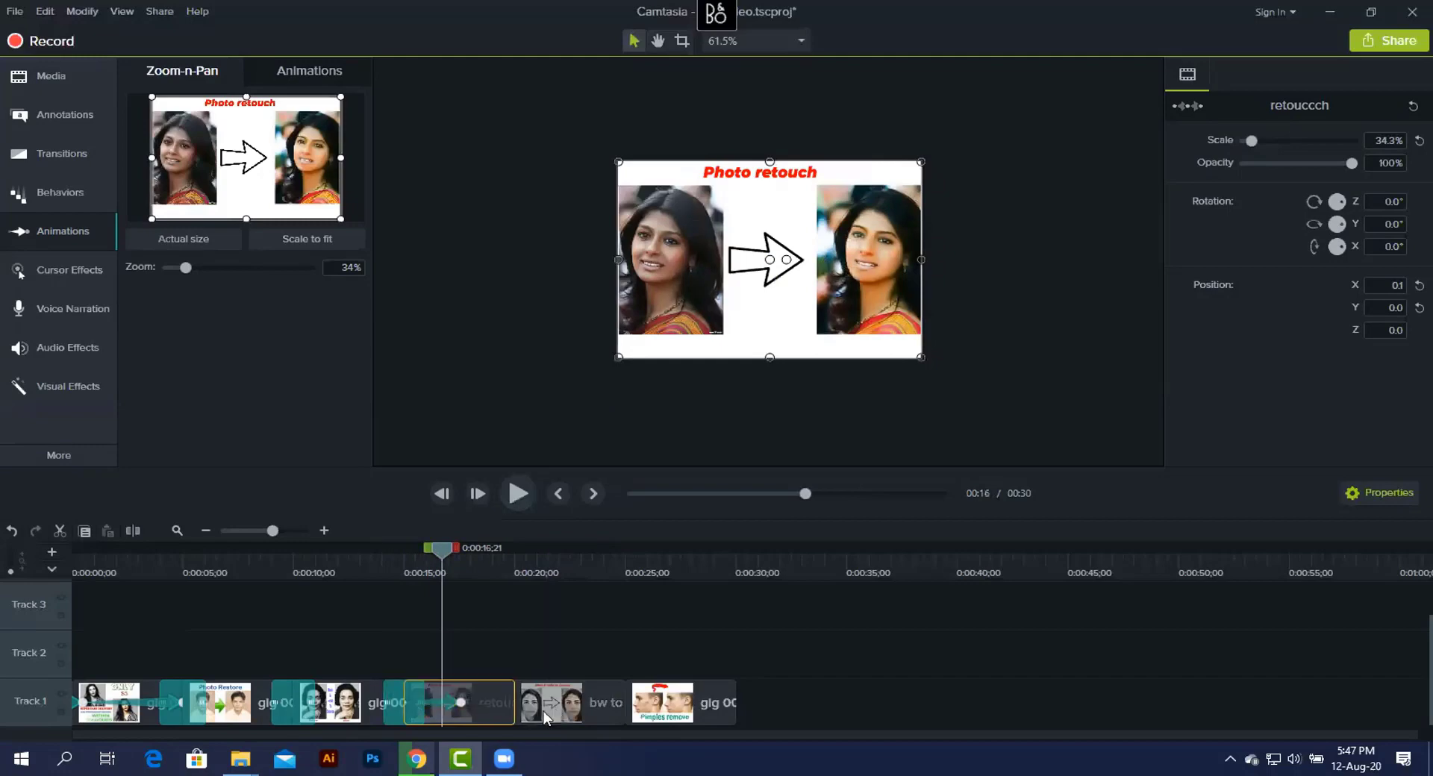
# Add a Glow transition between the "retouccch" clip and the black-and-white to colorize clip on Track 1
pyautogui.click(44, 191)
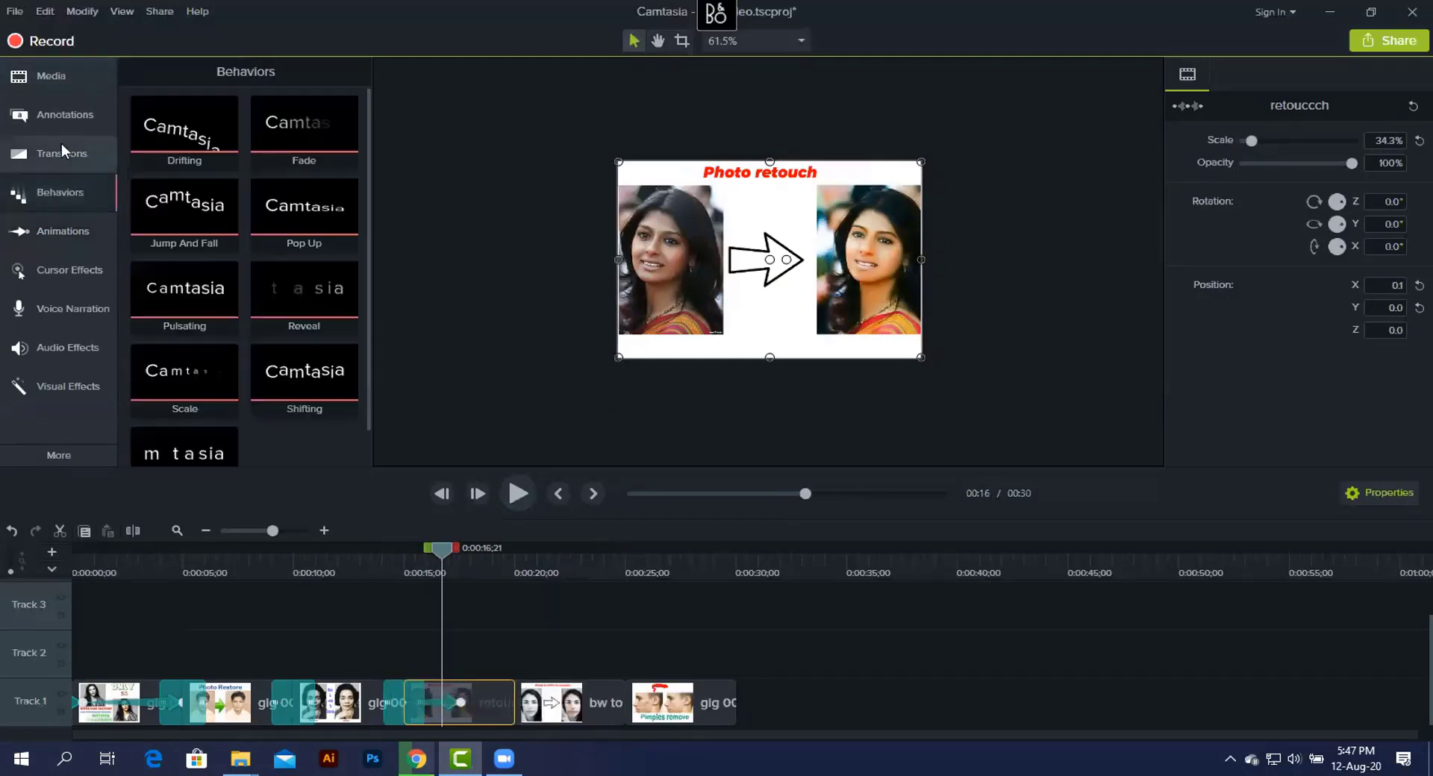
pyautogui.click(62, 153)
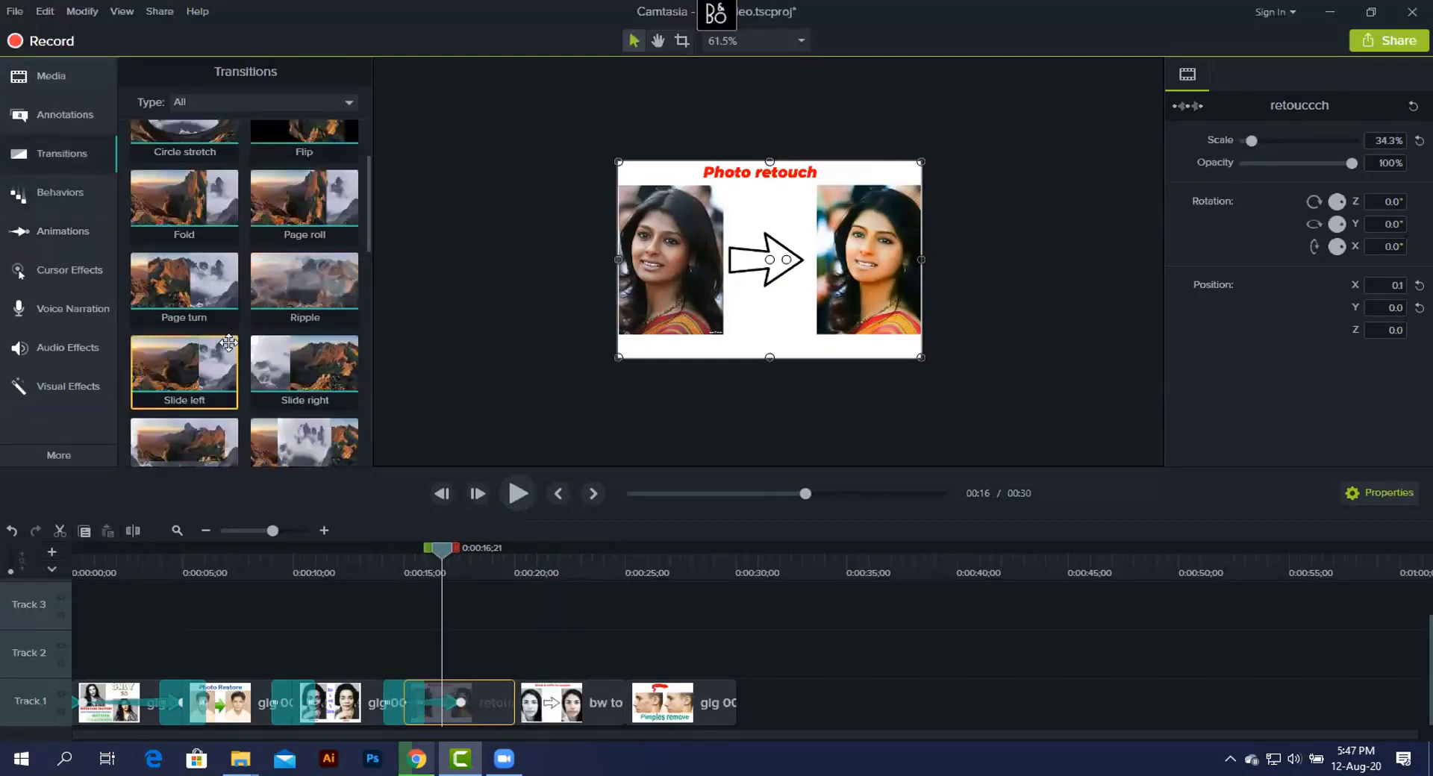
pyautogui.scroll(-3, 212, 364)
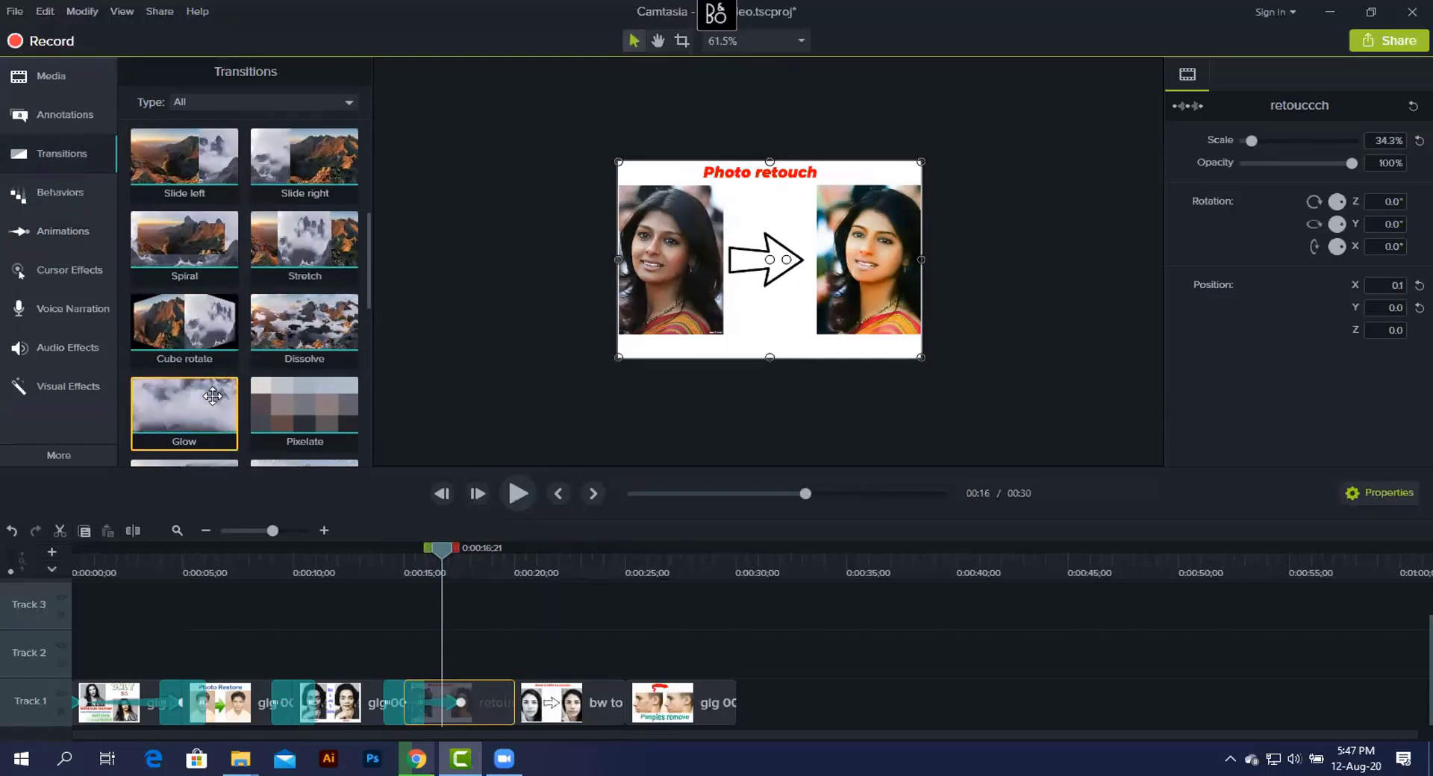
pyautogui.moveTo(213, 396); pyautogui.dragTo(524, 702)
pyautogui.click(503, 707)
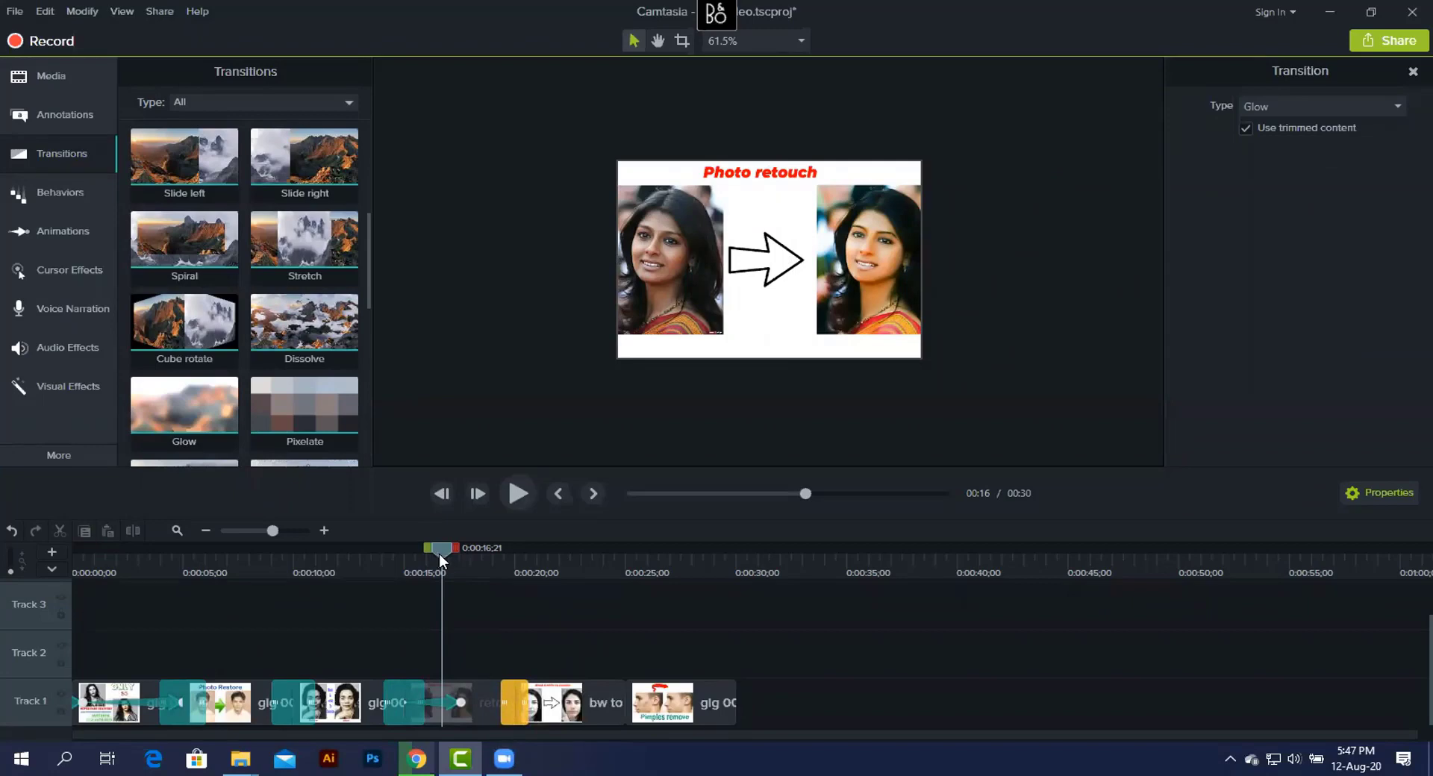
# Move the playhead to 0:00:23;26 and add a Pixelate transition between the black-and-white to colorize clip and the last clip
pyautogui.moveTo(438, 554); pyautogui.dragTo(597, 596)
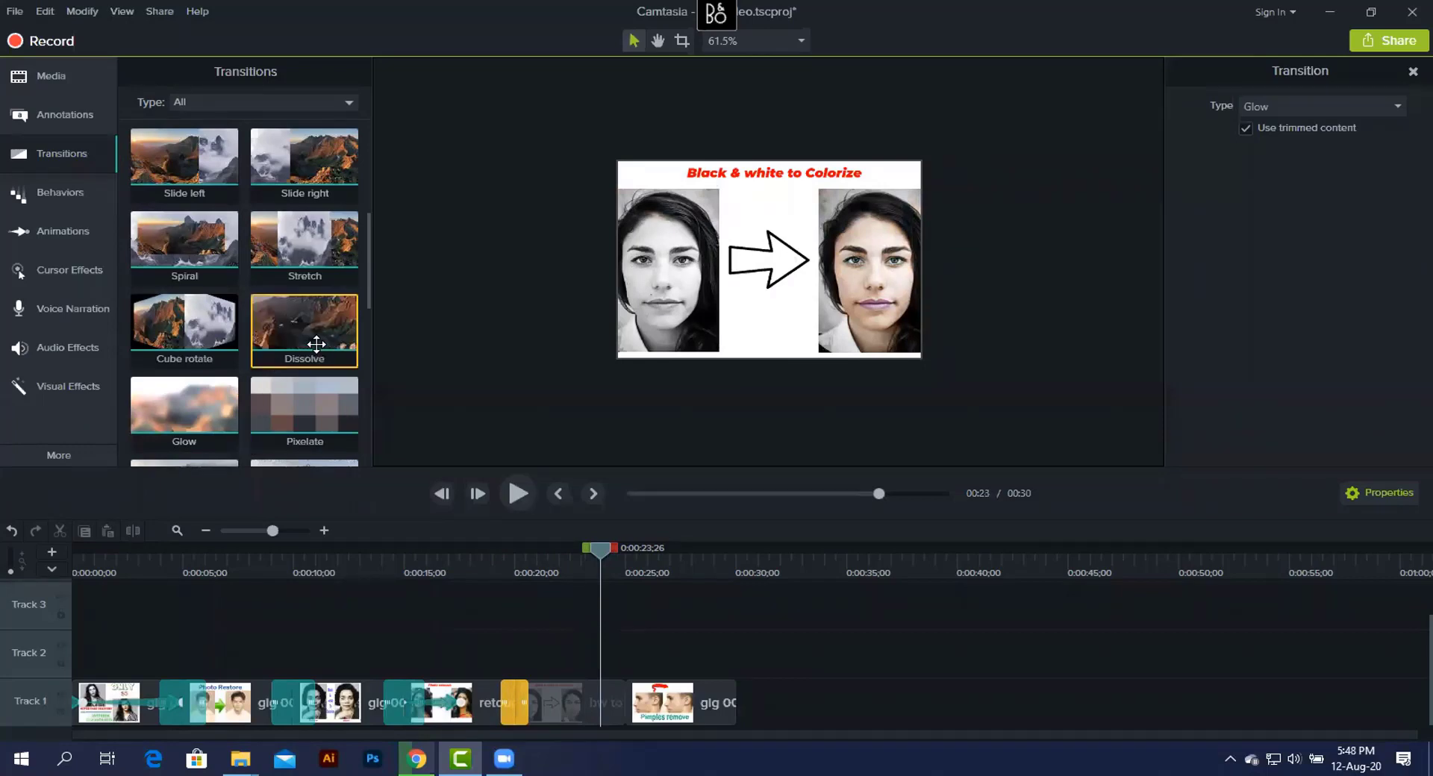
pyautogui.scroll(-2, 307, 376)
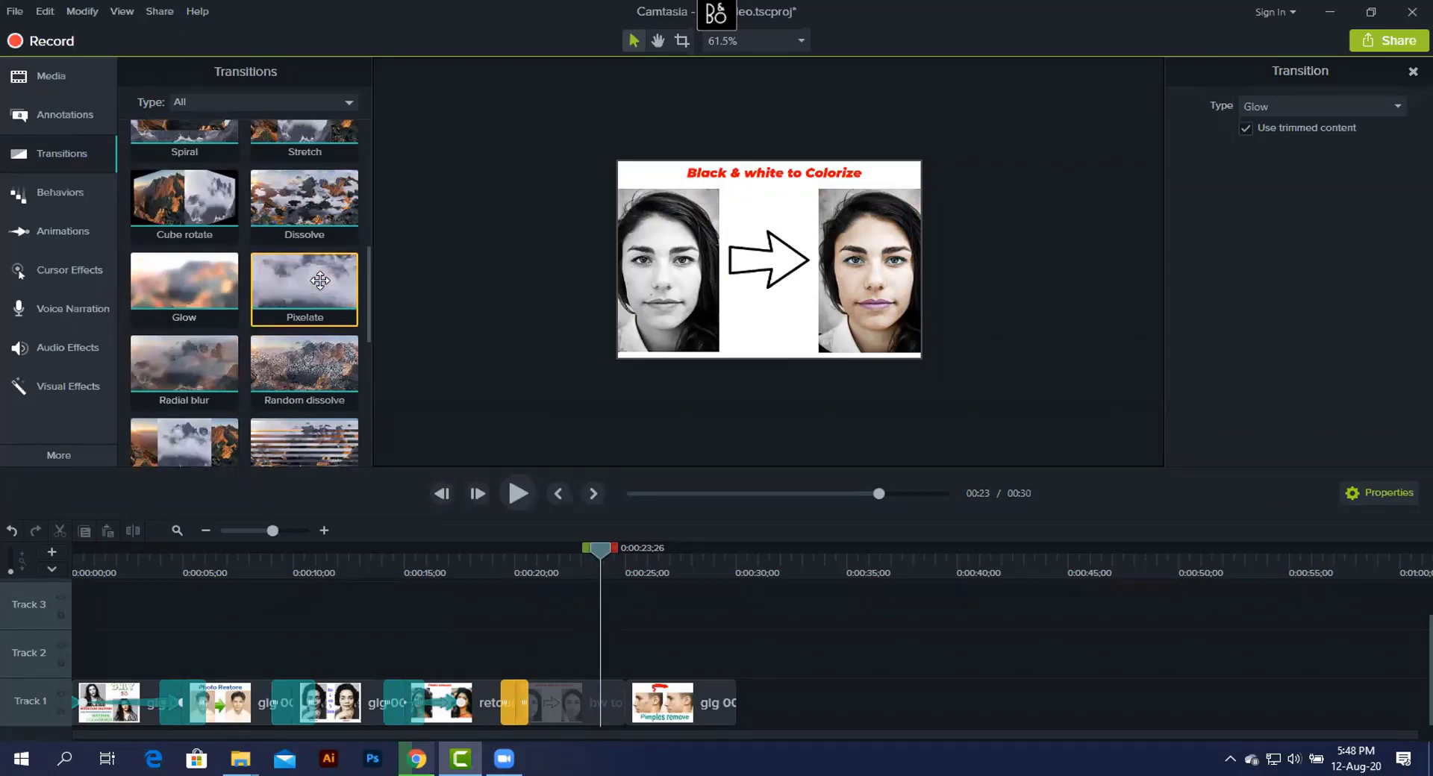
pyautogui.moveTo(359, 342); pyautogui.dragTo(609, 702)
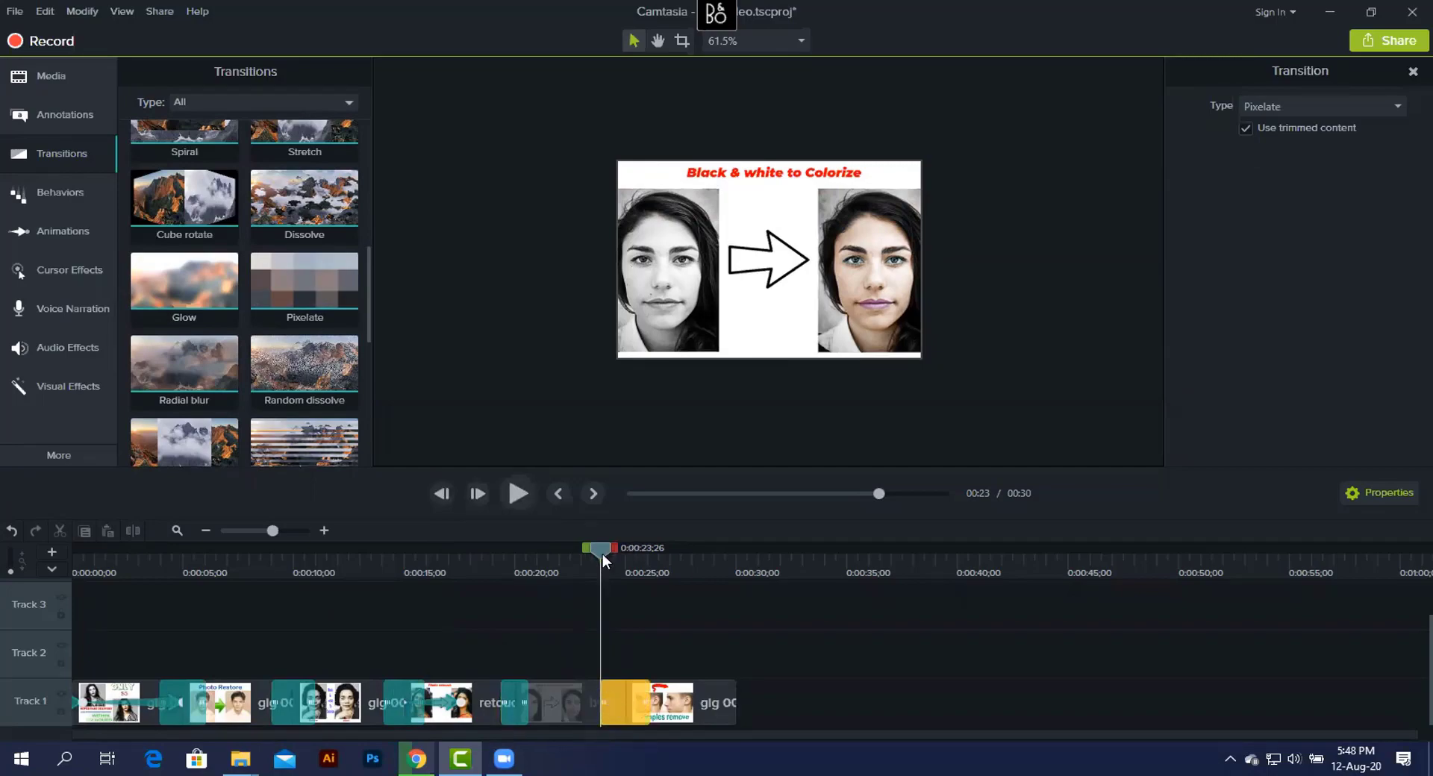